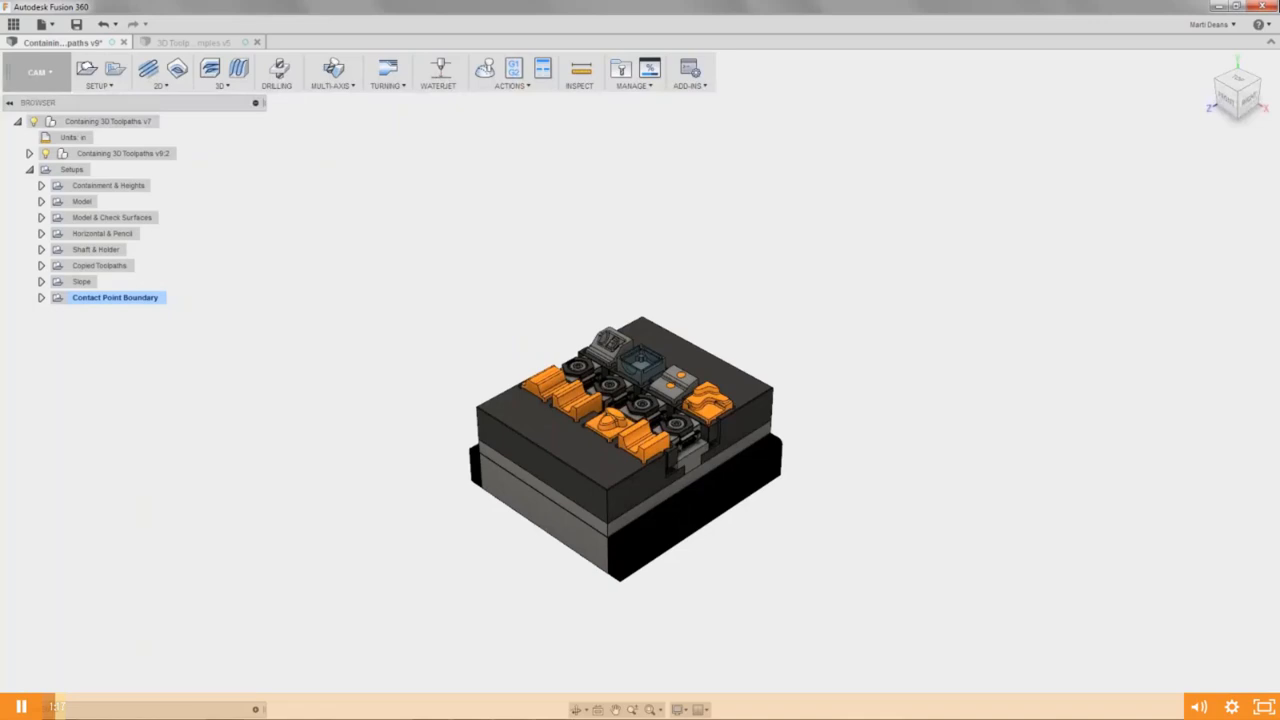
Visit the Model workspace, return to the CAM workspace and look over the available 2D toolpath types.
left_click(52, 76)
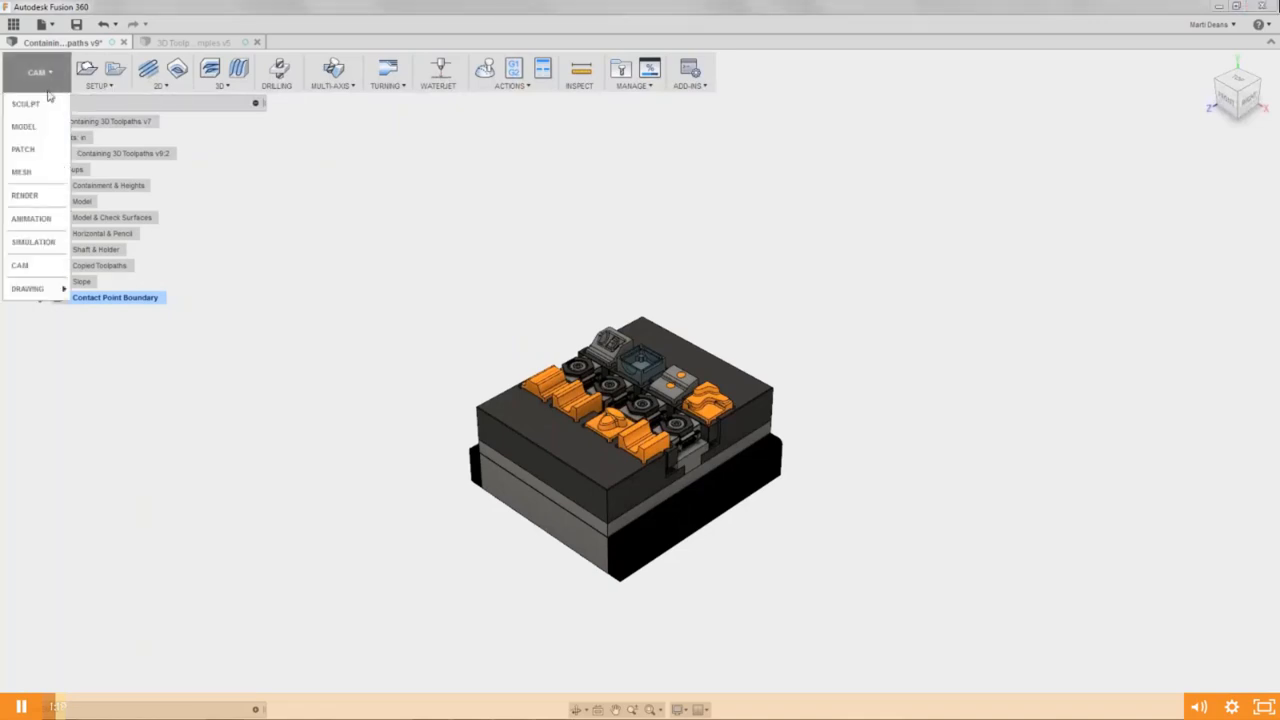
left_click(24, 126)
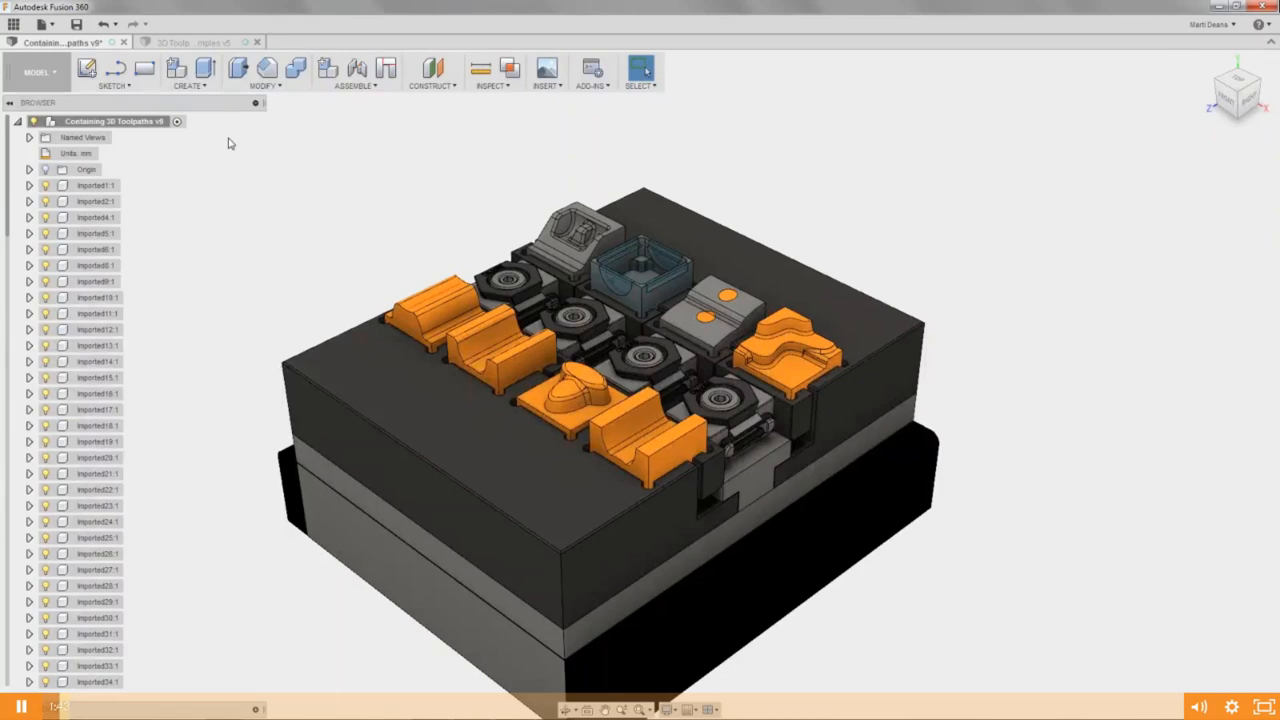
left_click(60, 92)
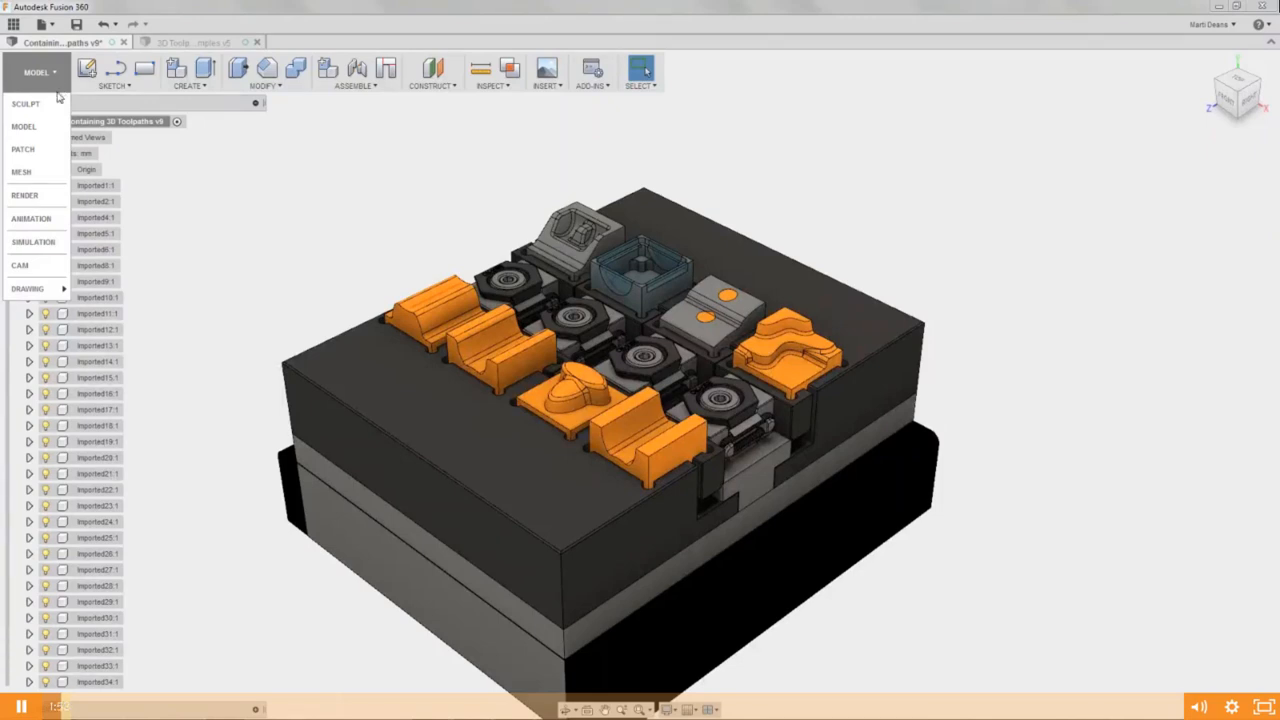
left_click(52, 268)
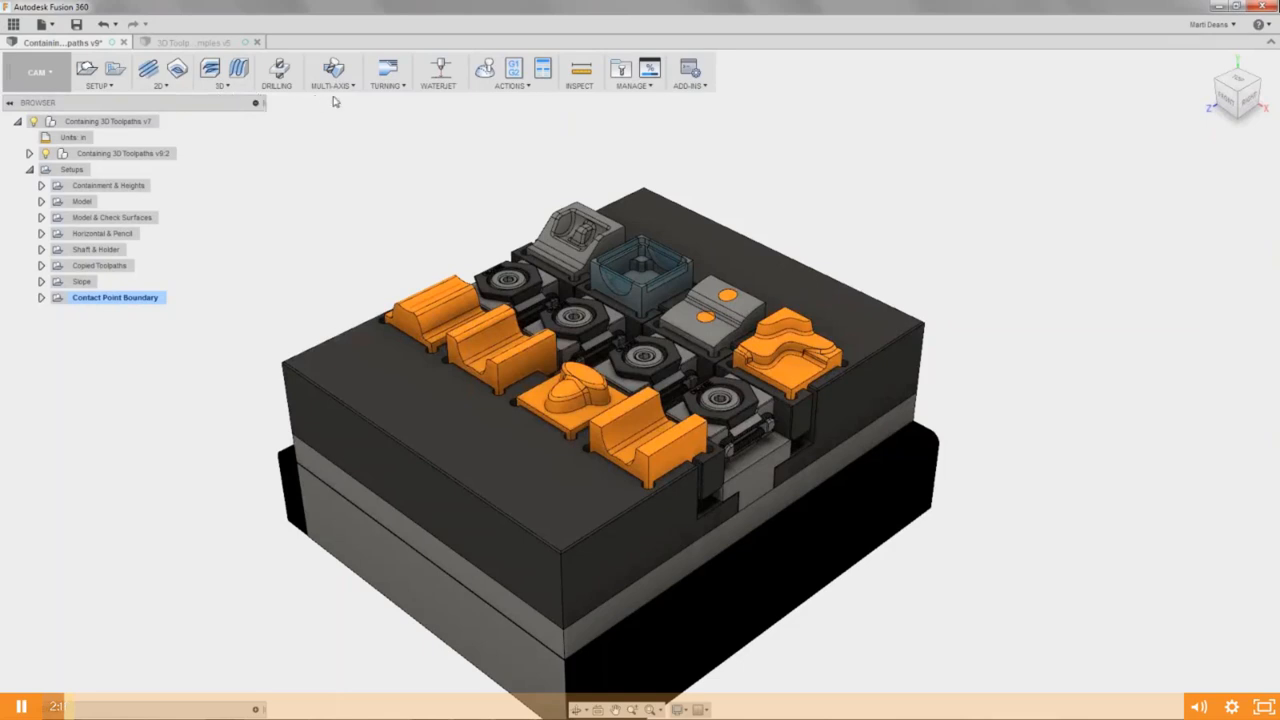
left_click(168, 87)
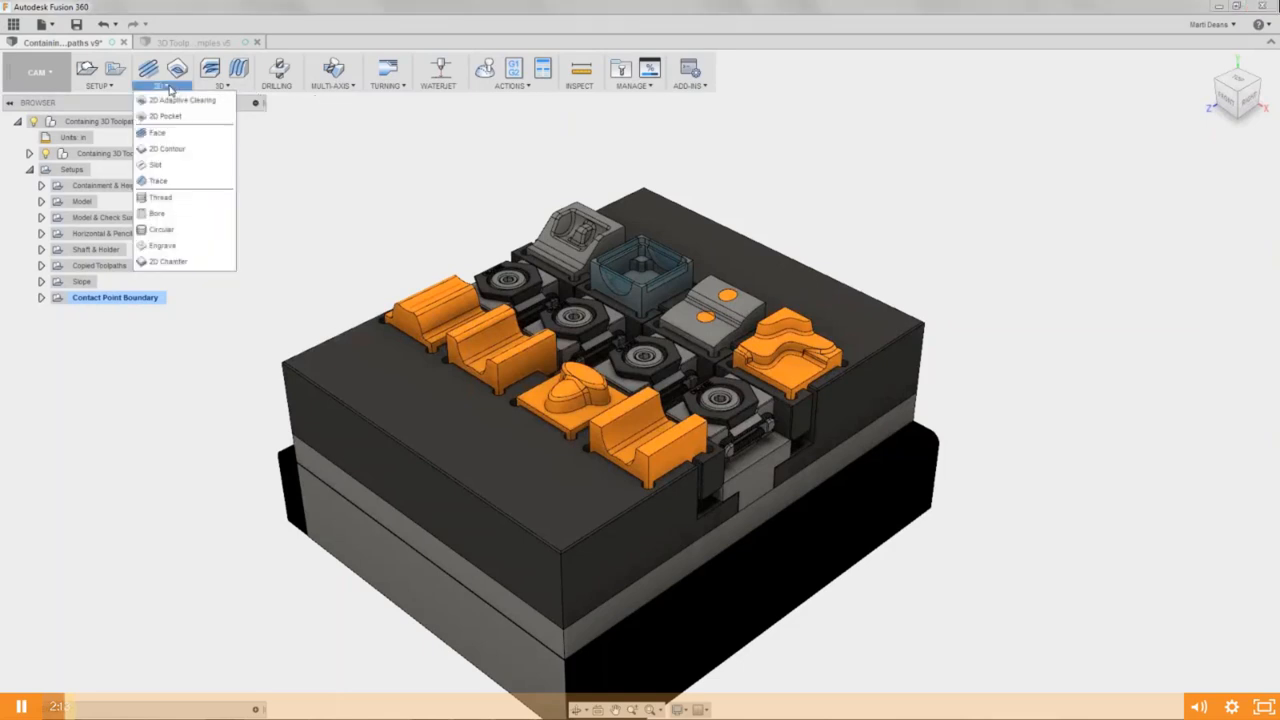
left_click(170, 88)
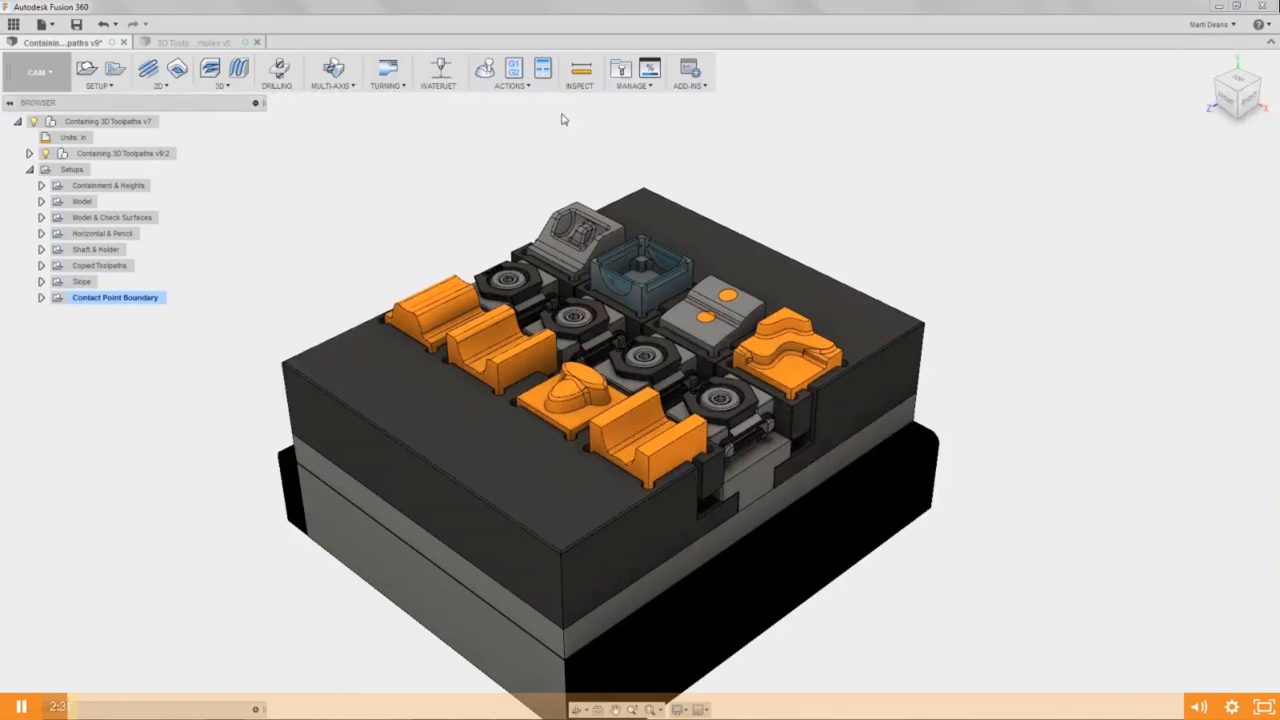
Open the CAM tool library and preview the 3/8" sample drill from the cloud Haas Mill library.
left_click(620, 68)
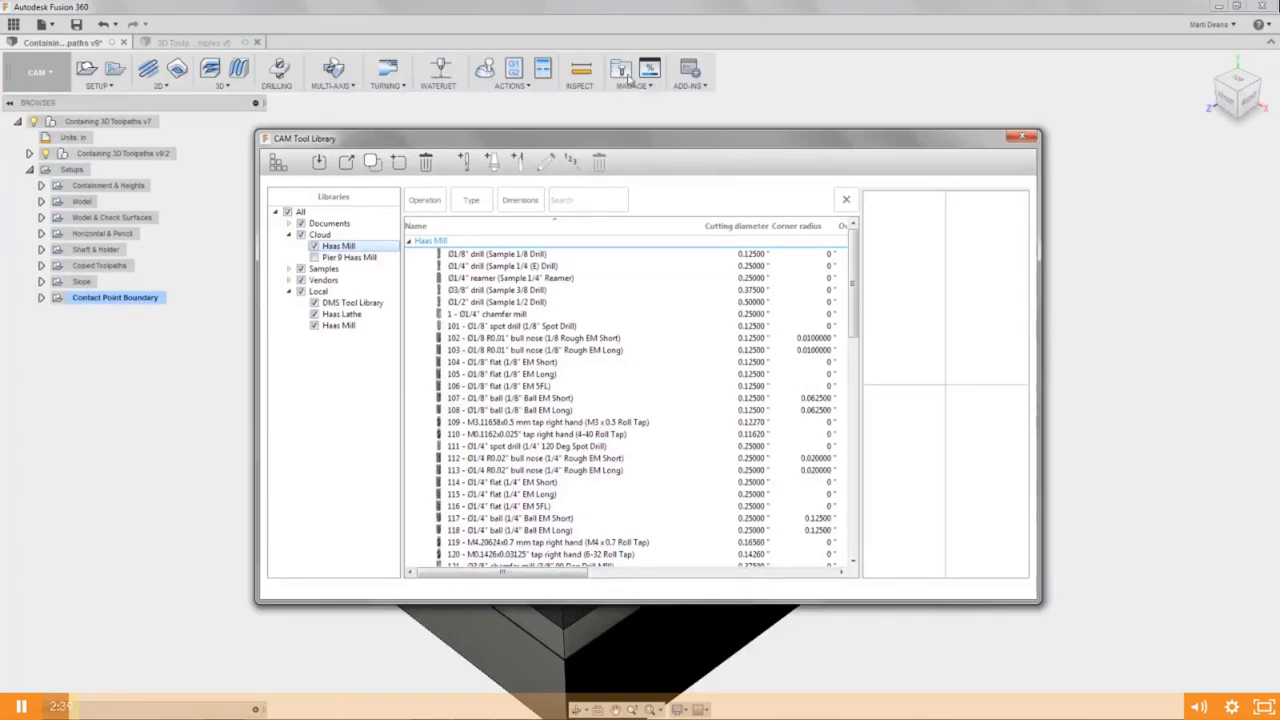
left_click_drag(619, 143, 619, 128)
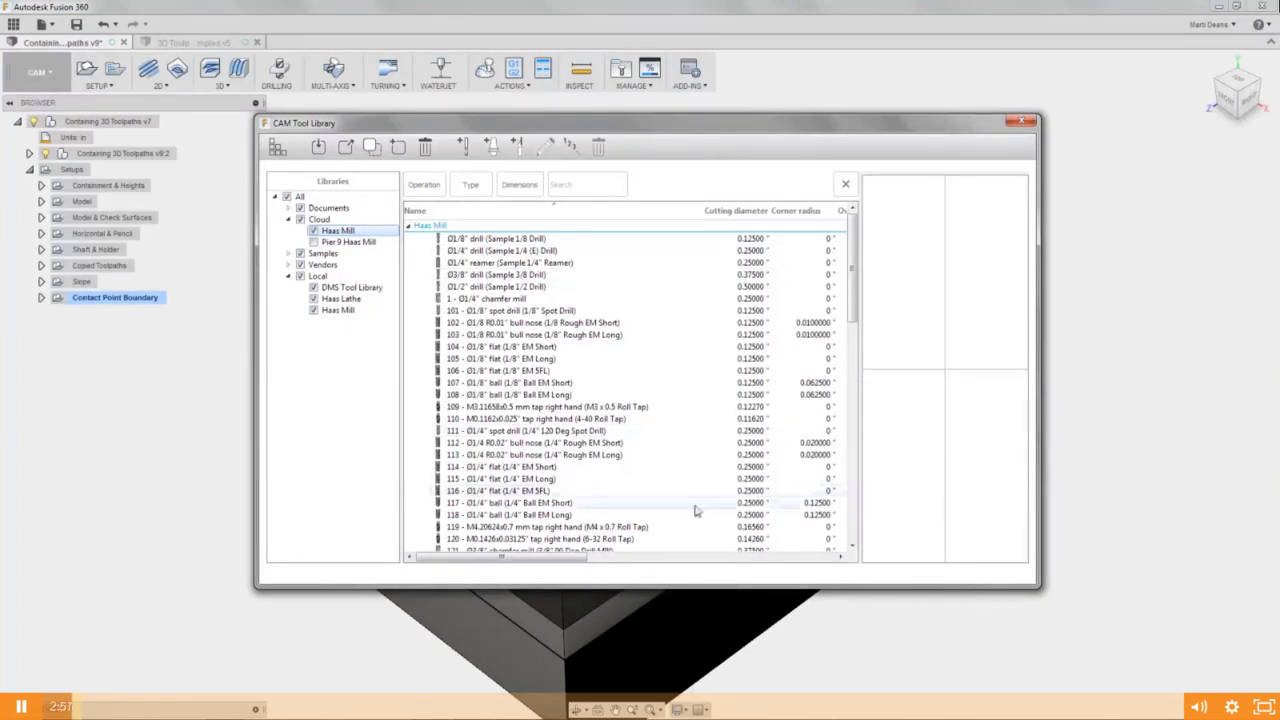
left_click(676, 278)
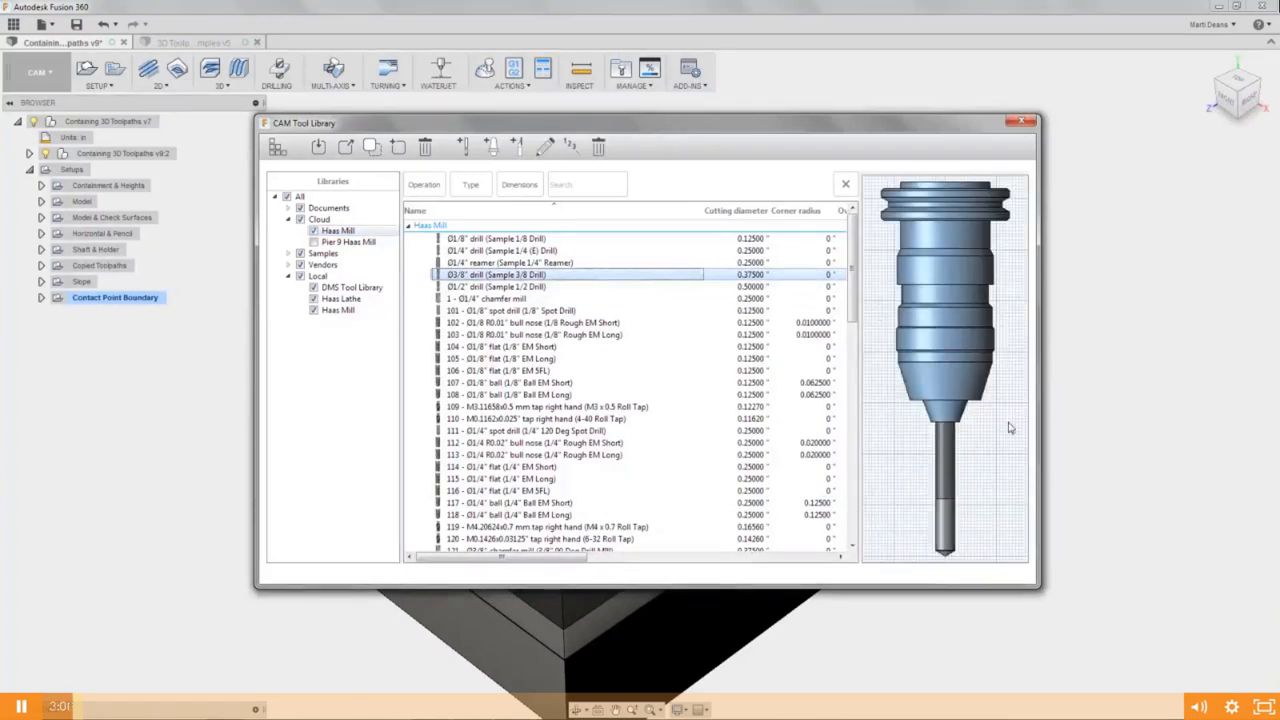
mouse_move(855, 295)
left_mouse_down()
mouse_move(857, 368)
mouse_move(856, 285)
left_mouse_up()
Toggle the display of the libraries list off and on, and widen the list slightly.
left_click(278, 148)
left_click(278, 148)
left_click_drag(400, 200, 418, 200)
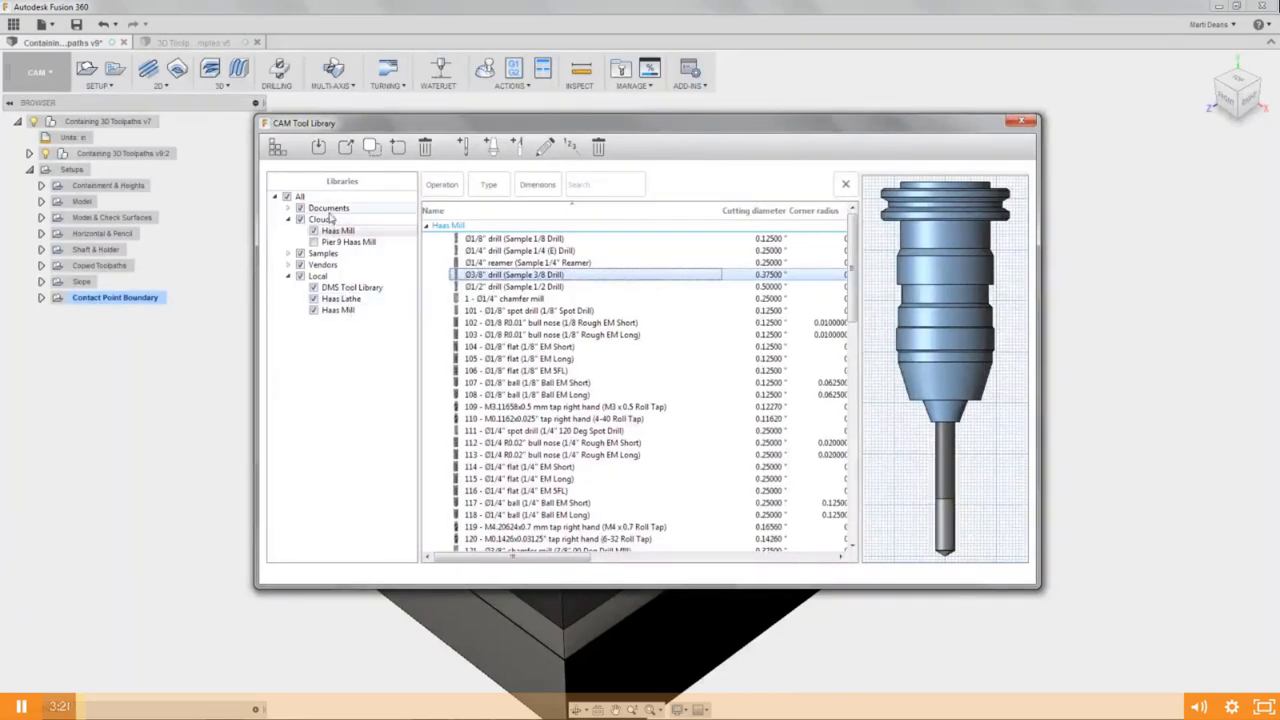
View the tools used in the open documents and those in the Cloud libraries, widening the tool table.
left_click(288, 208)
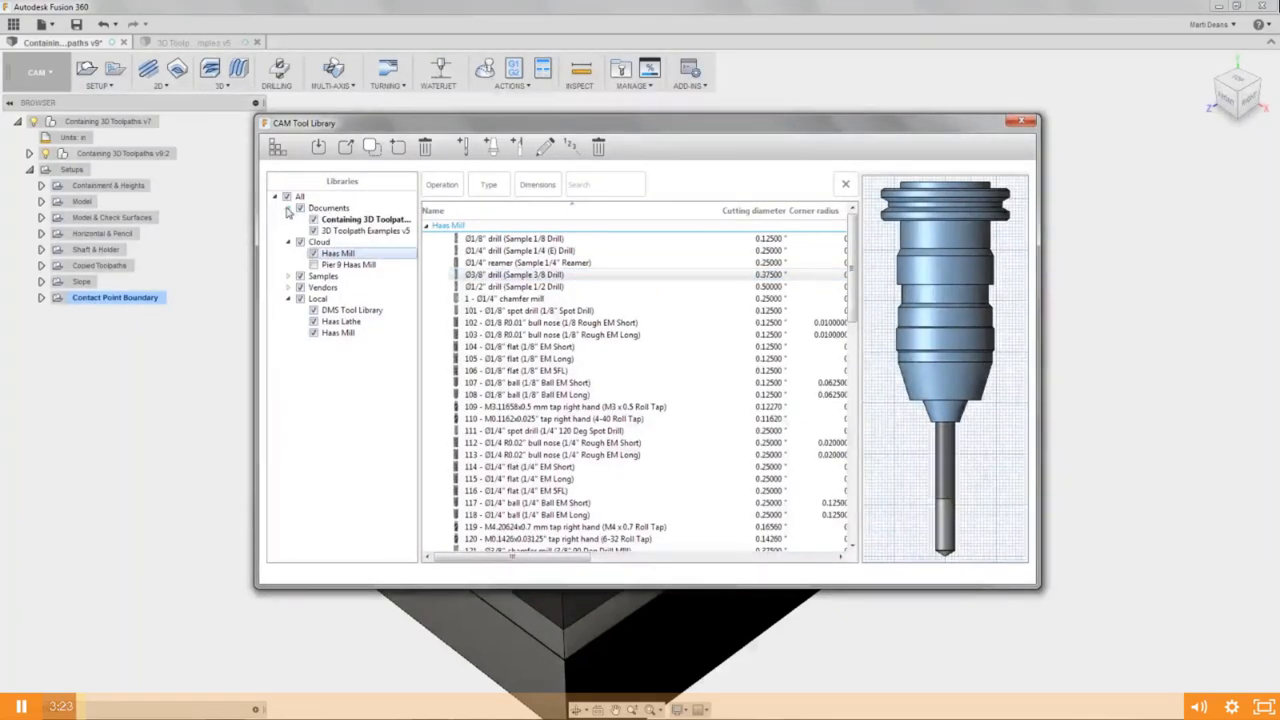
left_click(318, 208)
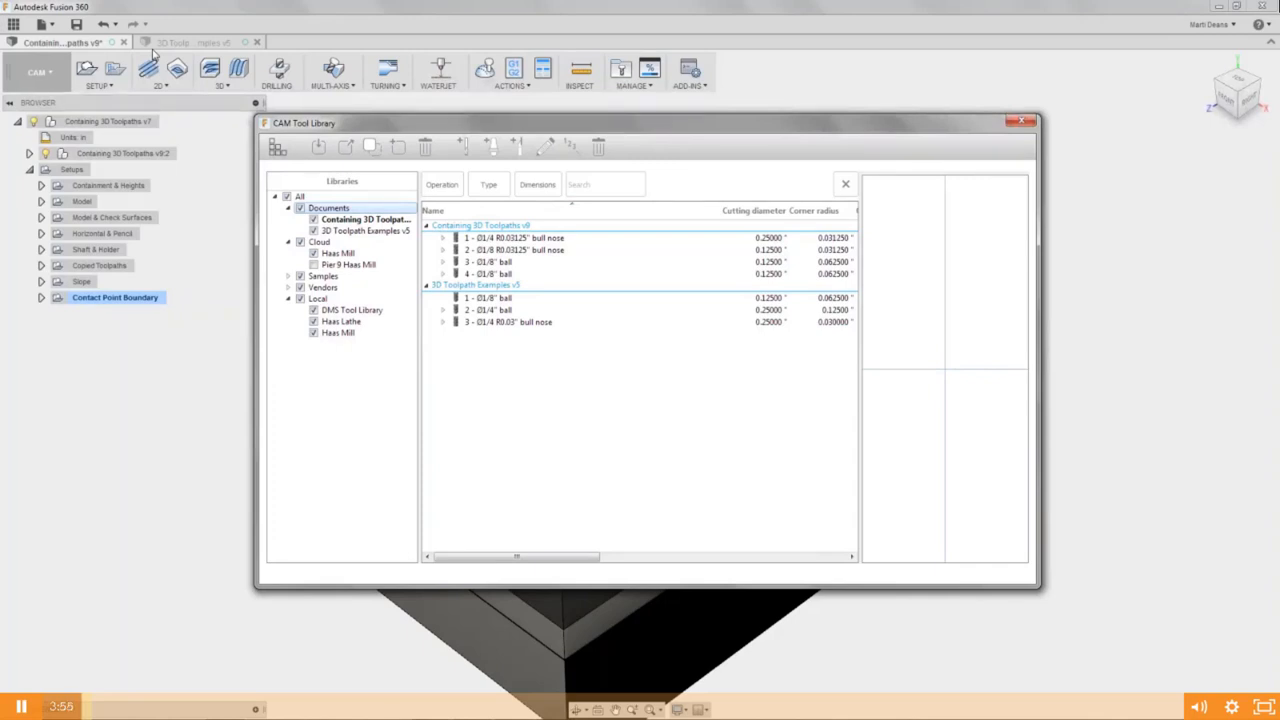
left_click(342, 243)
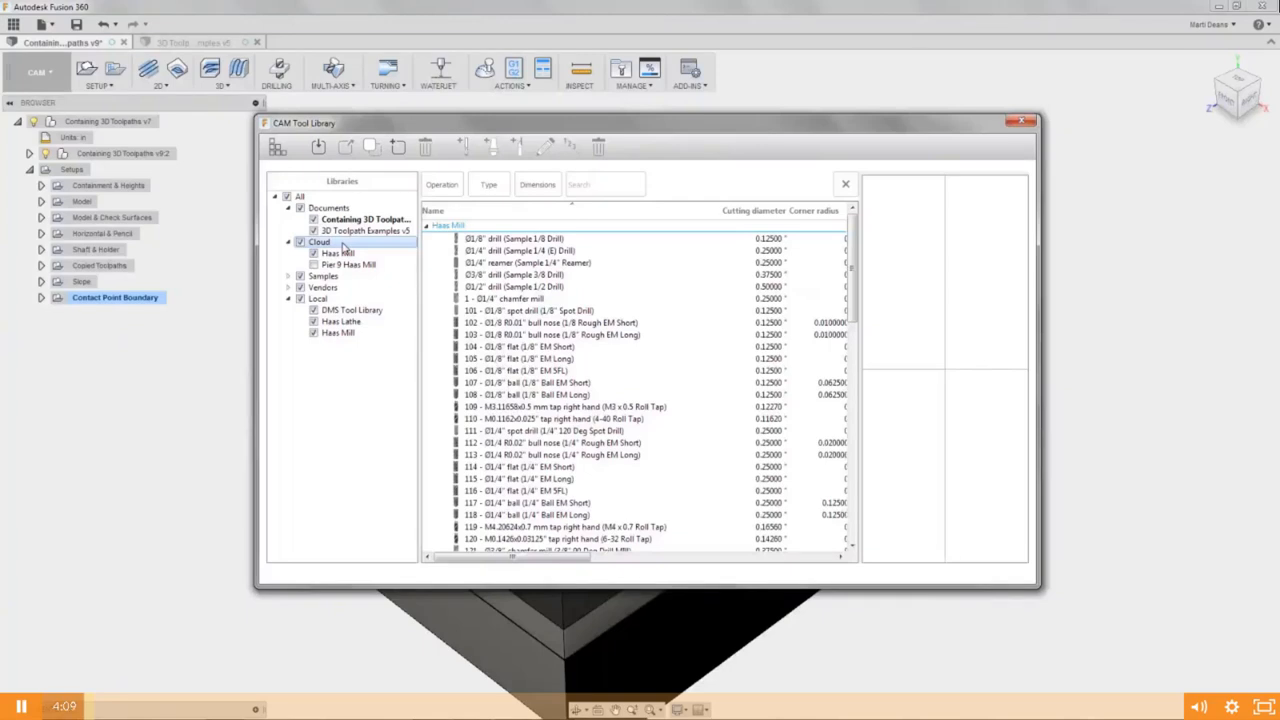
left_click(1268, 20)
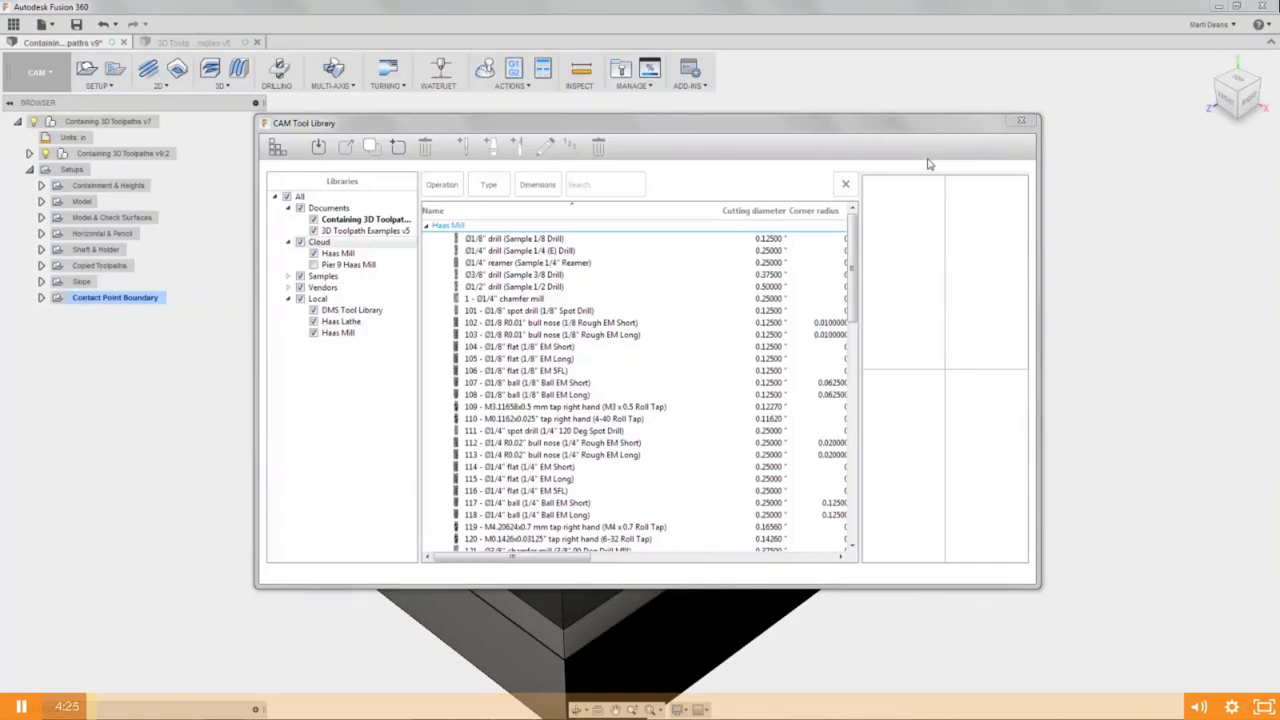
mouse_move(857, 258)
left_mouse_down()
mouse_move(888, 260)
mouse_move(880, 297)
mouse_move(880, 262)
left_mouse_up()
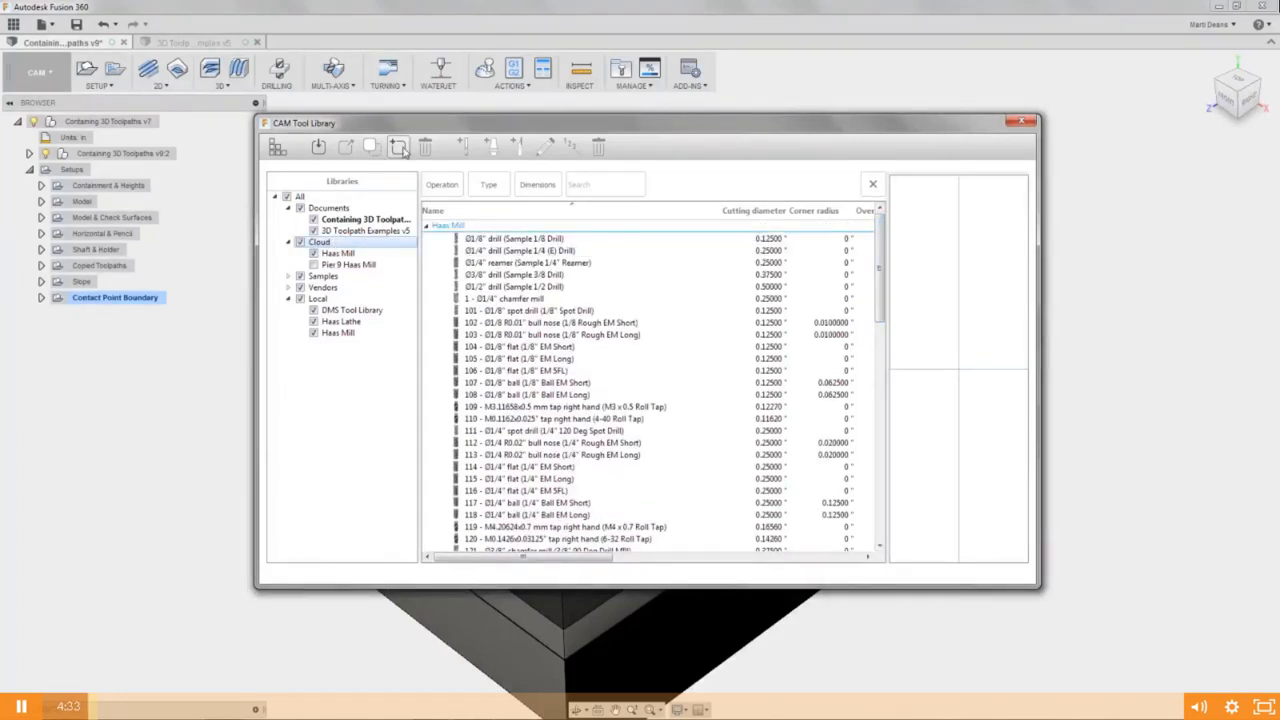
Create a new tool library under Cloud and delete it again.
left_click(398, 147)
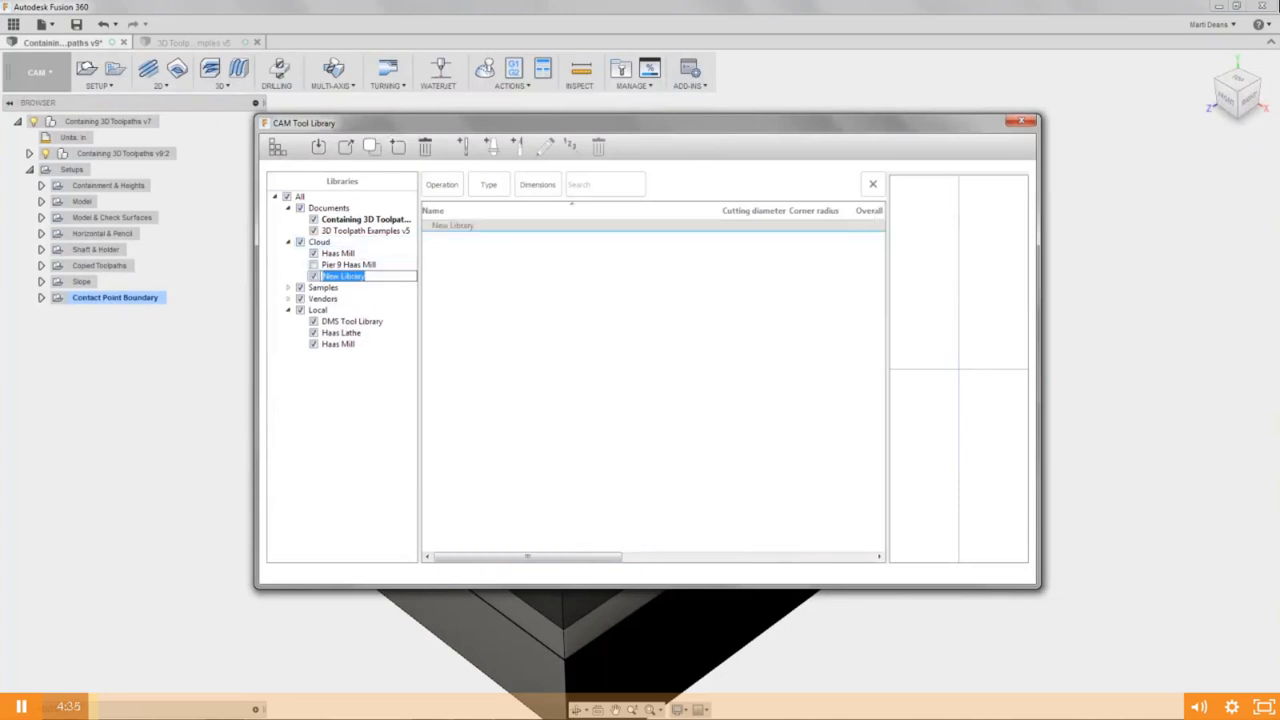
left_click(429, 147)
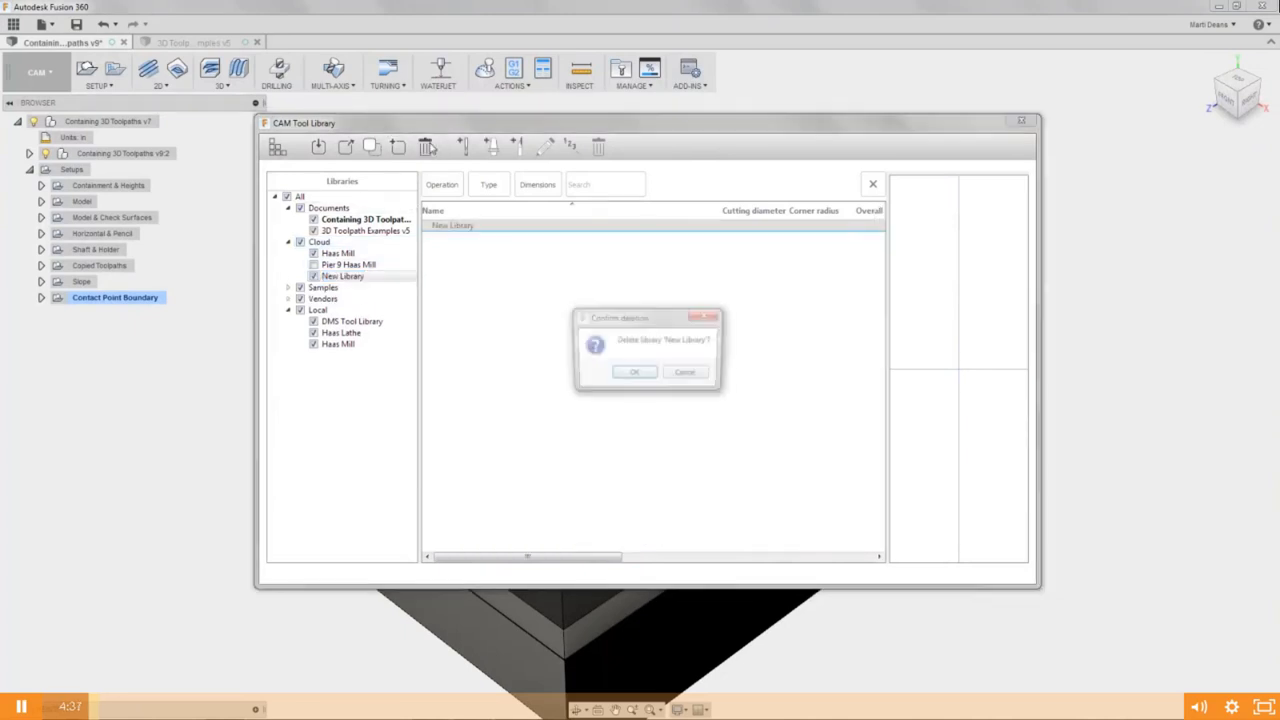
left_click(634, 375)
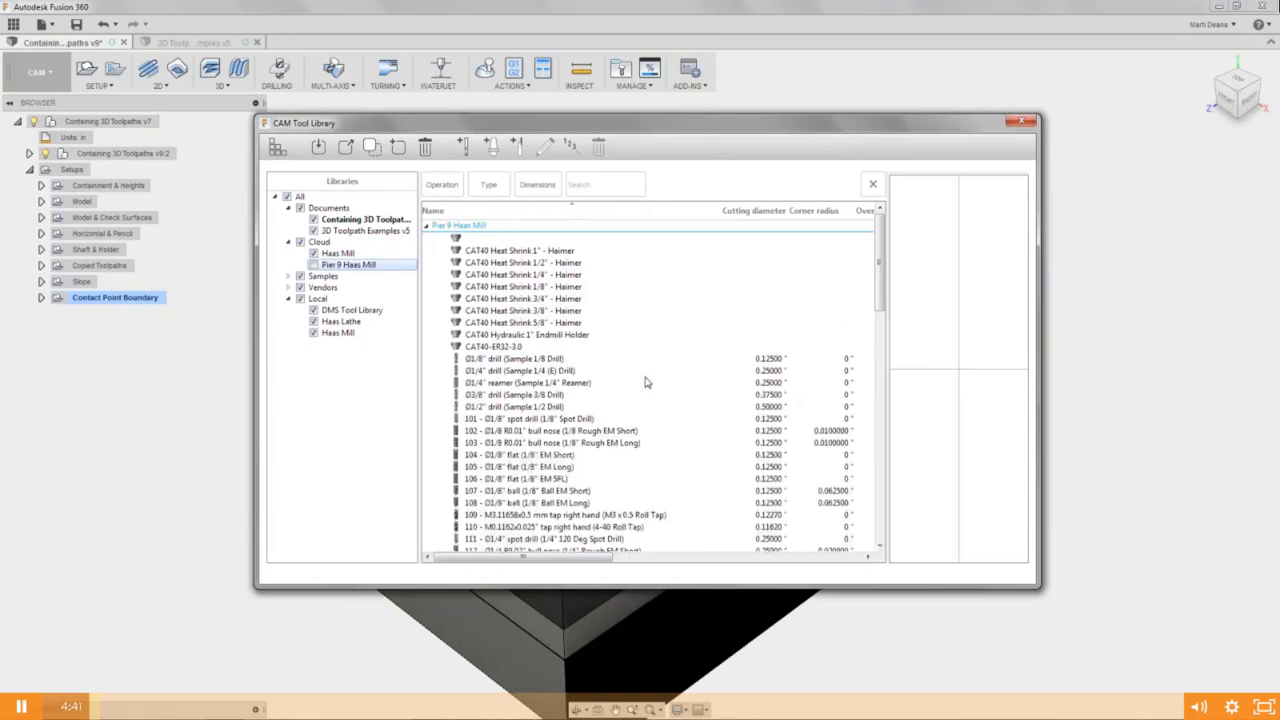
Collapse the Cloud and Documents groups, expand Samples and list all of its sample tools.
left_click(288, 242)
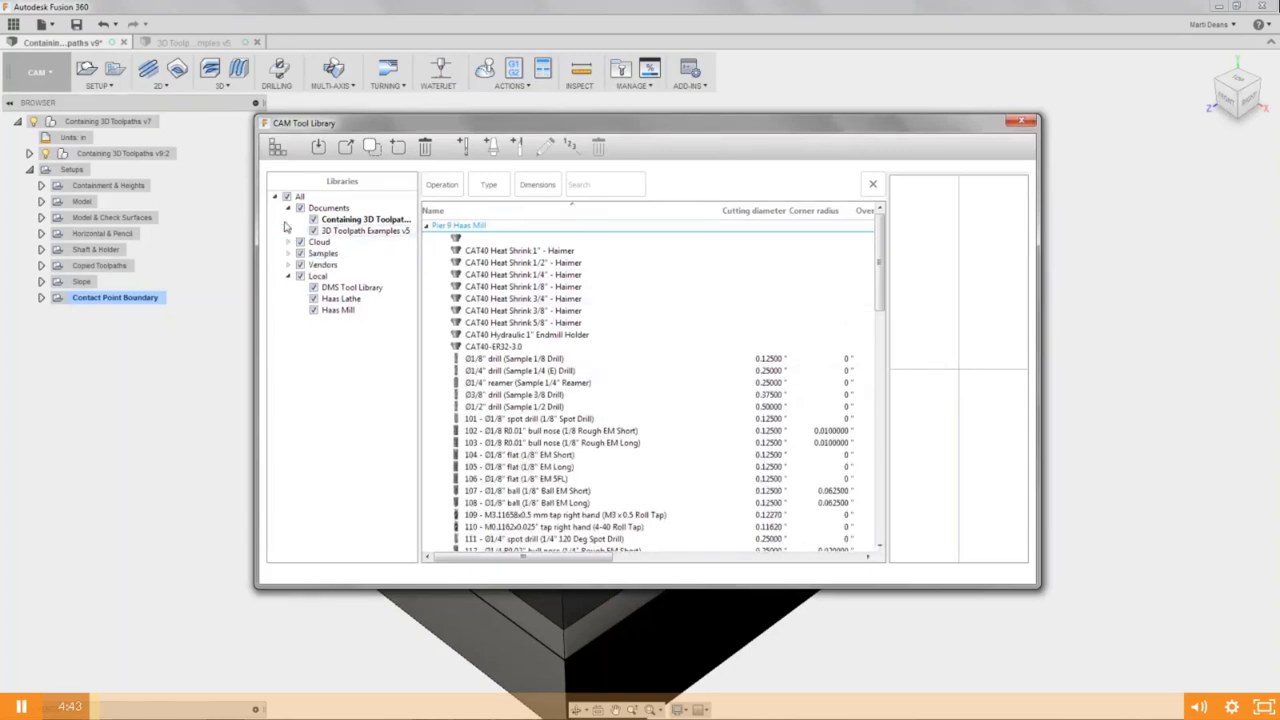
left_click(288, 208)
left_click(288, 231)
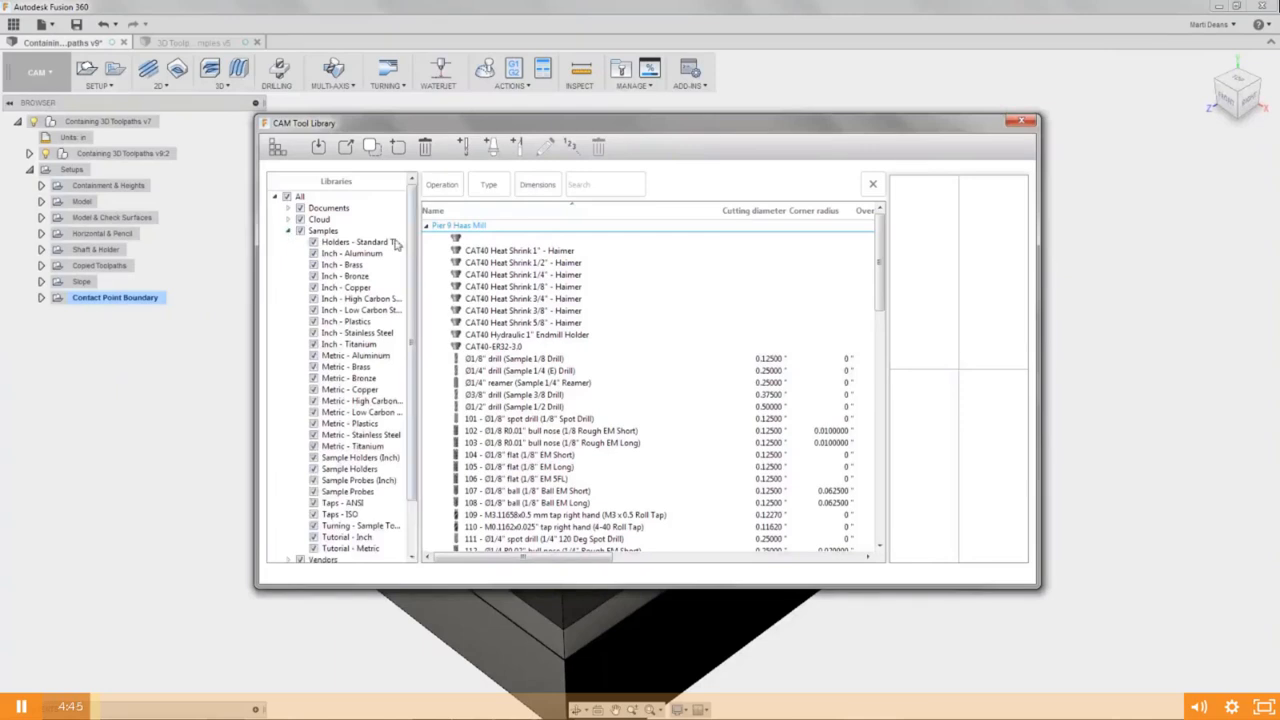
scroll(380, 290, "down", 1)
left_click(346, 221)
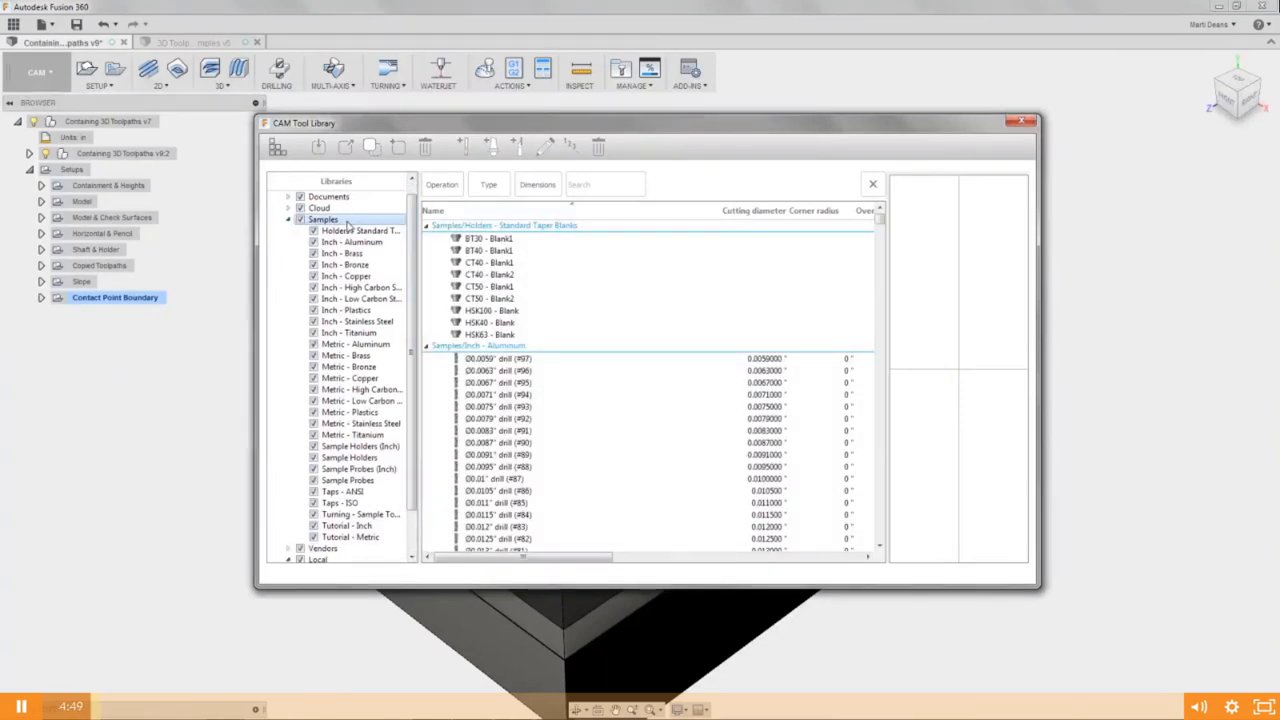
Browse the Inch - Aluminum sample tools, previewing small drills, the 1/16" bullnose endmill and the 1/4" x 0.062" radius tool.
left_click(725, 358)
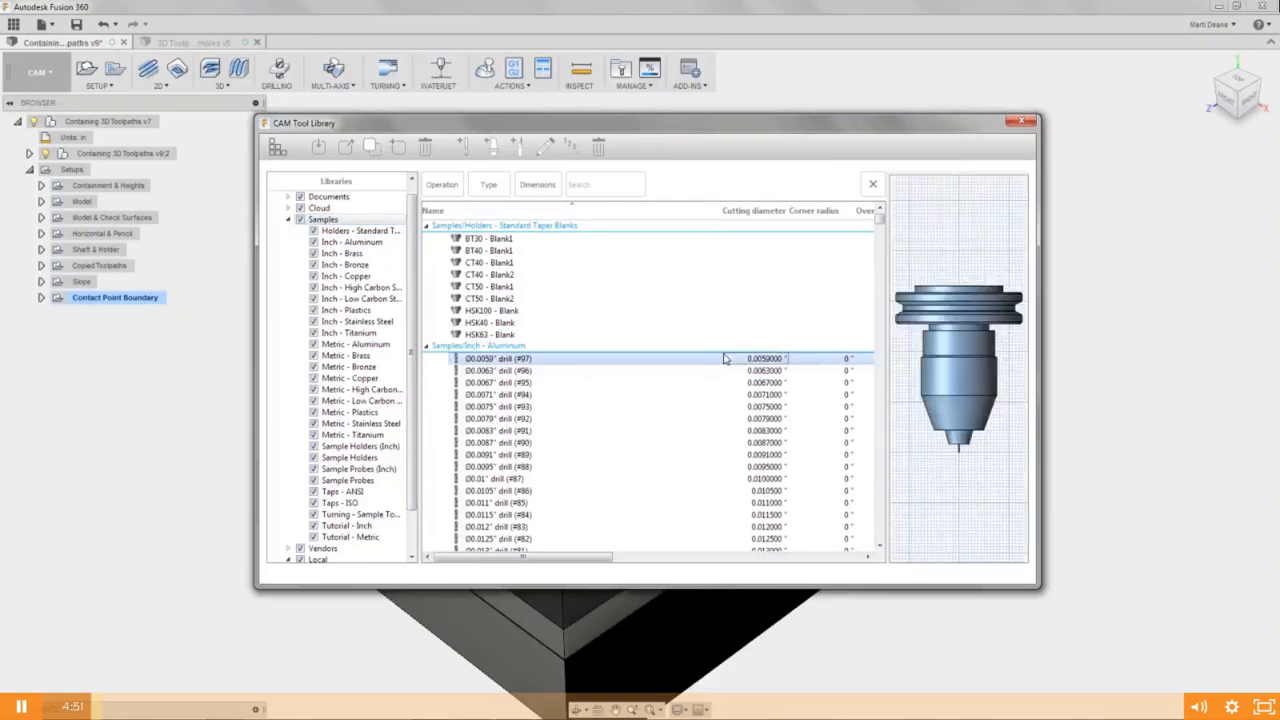
left_click(725, 370)
scroll(725, 372, "down", 1)
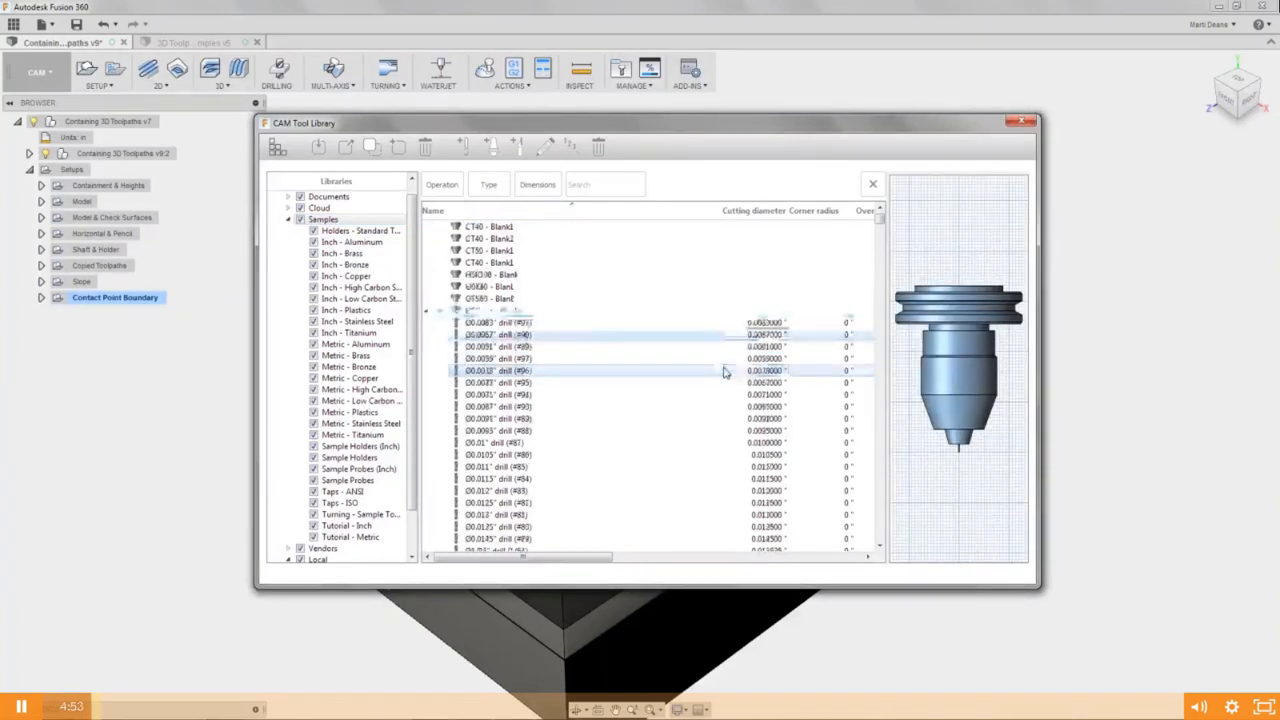
scroll(725, 372, "down", 10)
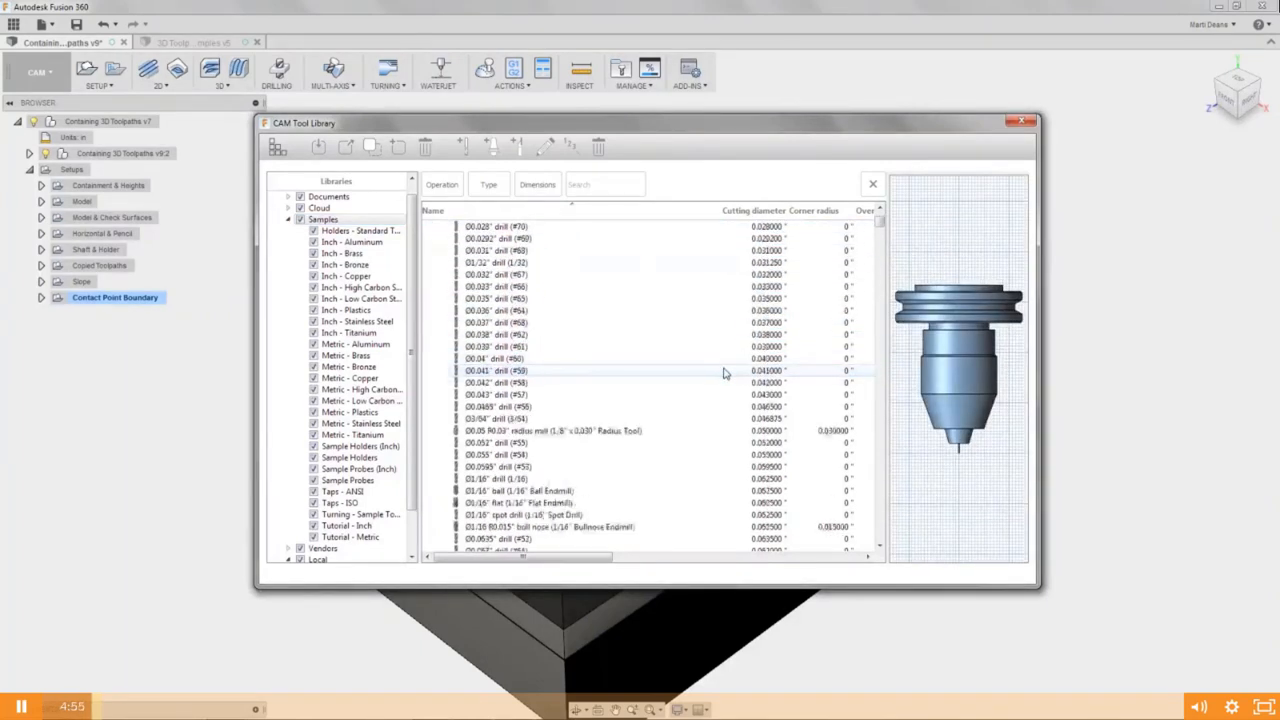
scroll(725, 372, "down", 6)
left_click(683, 311)
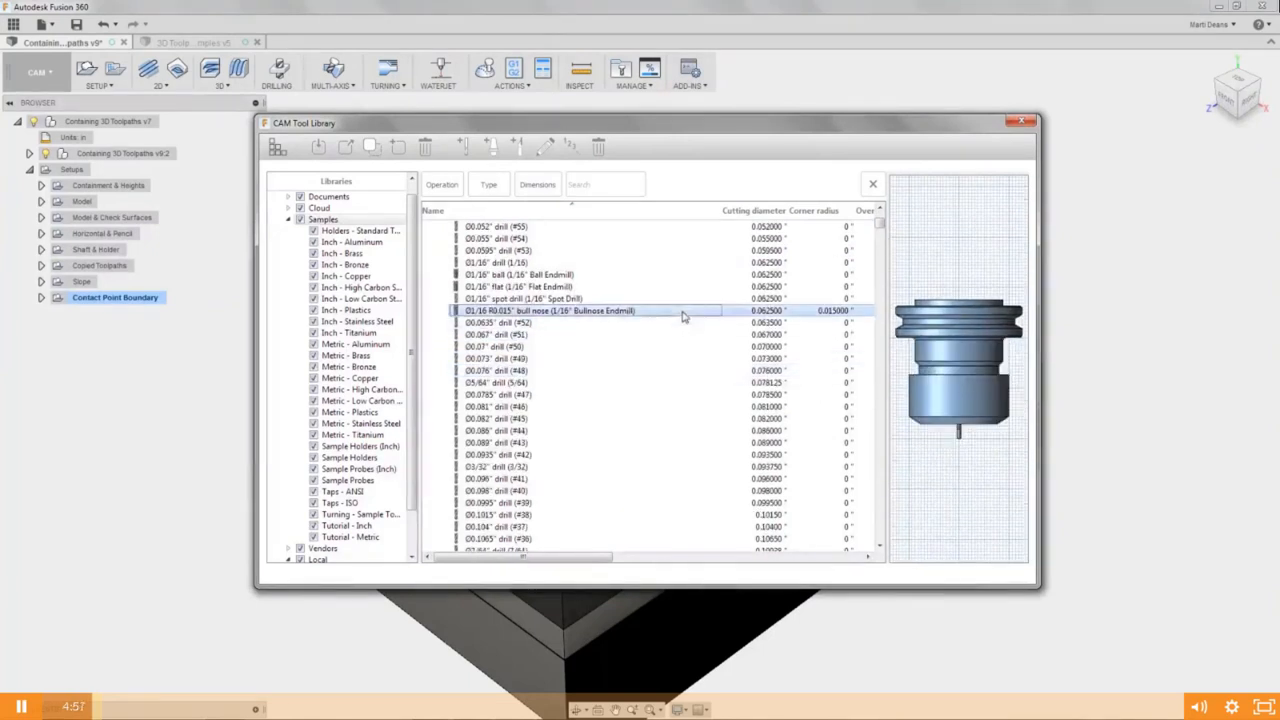
scroll(681, 320, "down", 11)
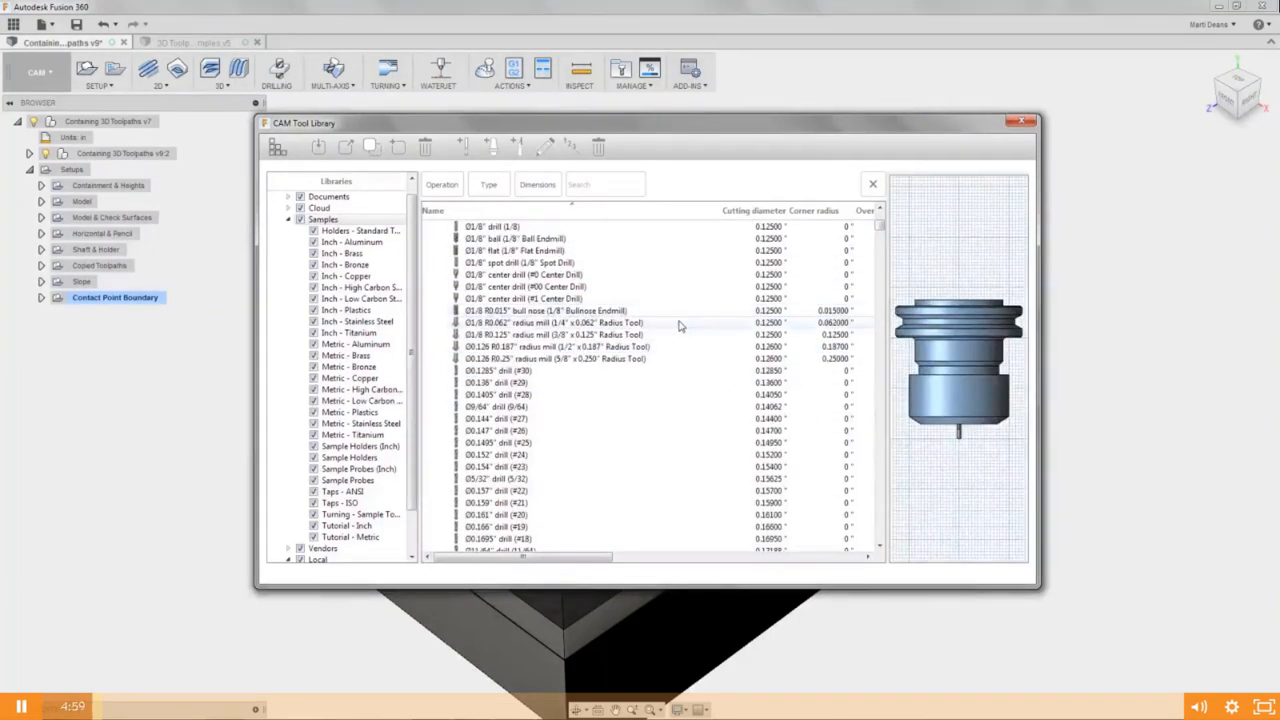
left_click(679, 324)
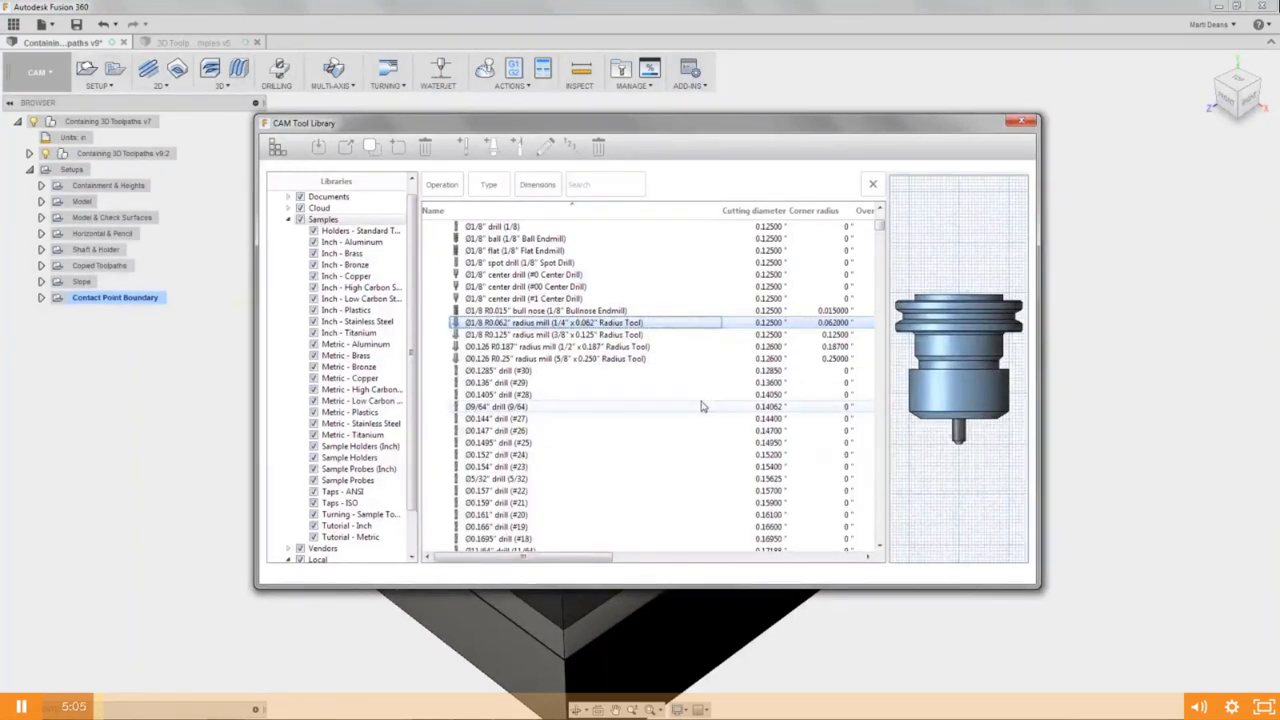
List the Inch - Brass sample tools and check the commands available for the #95 drill.
left_click(341, 253)
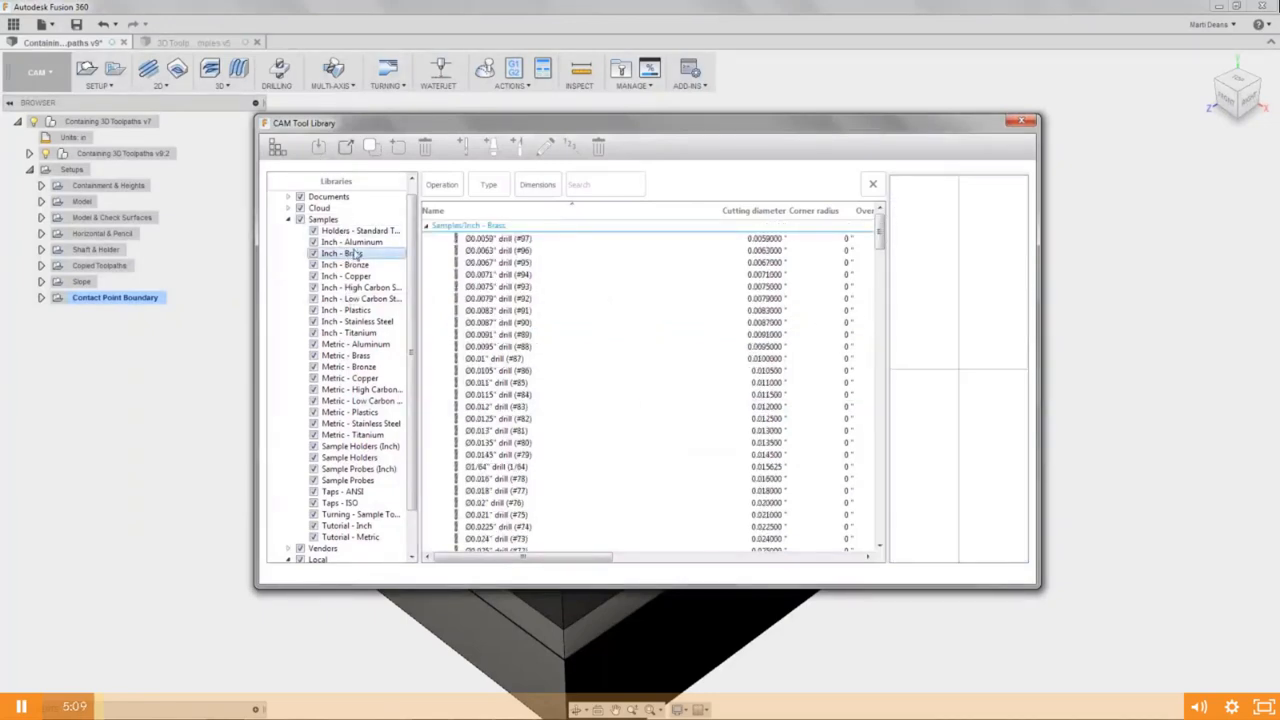
right_click(482, 264)
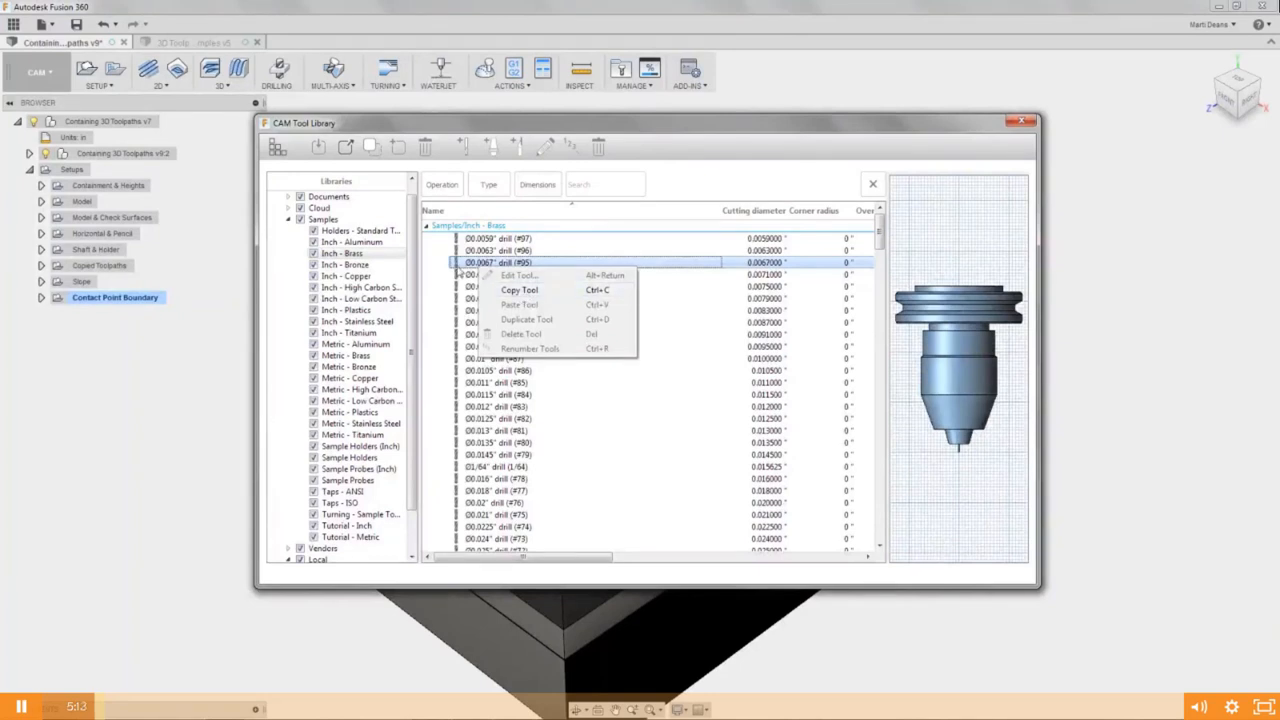
left_click(456, 270)
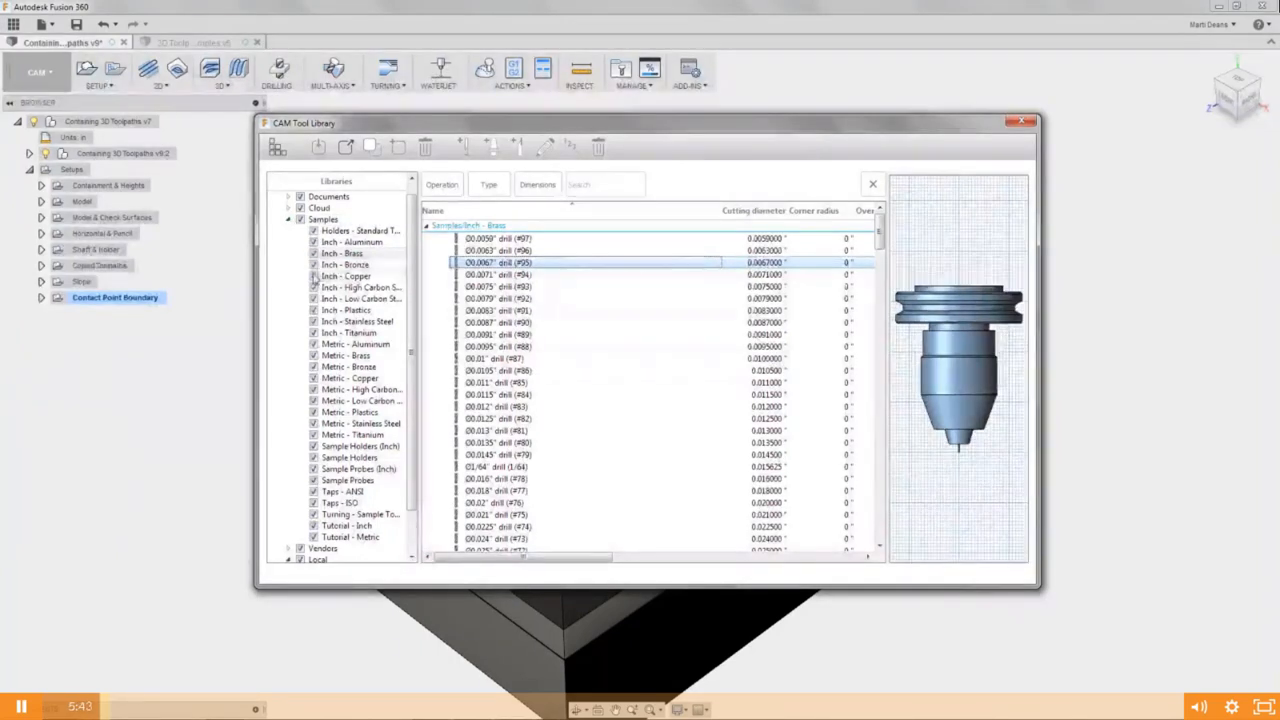
Disable every sample library except Inch - Titanium and list that library's tools, collapsing the Samples group when finished.
left_click(301, 220)
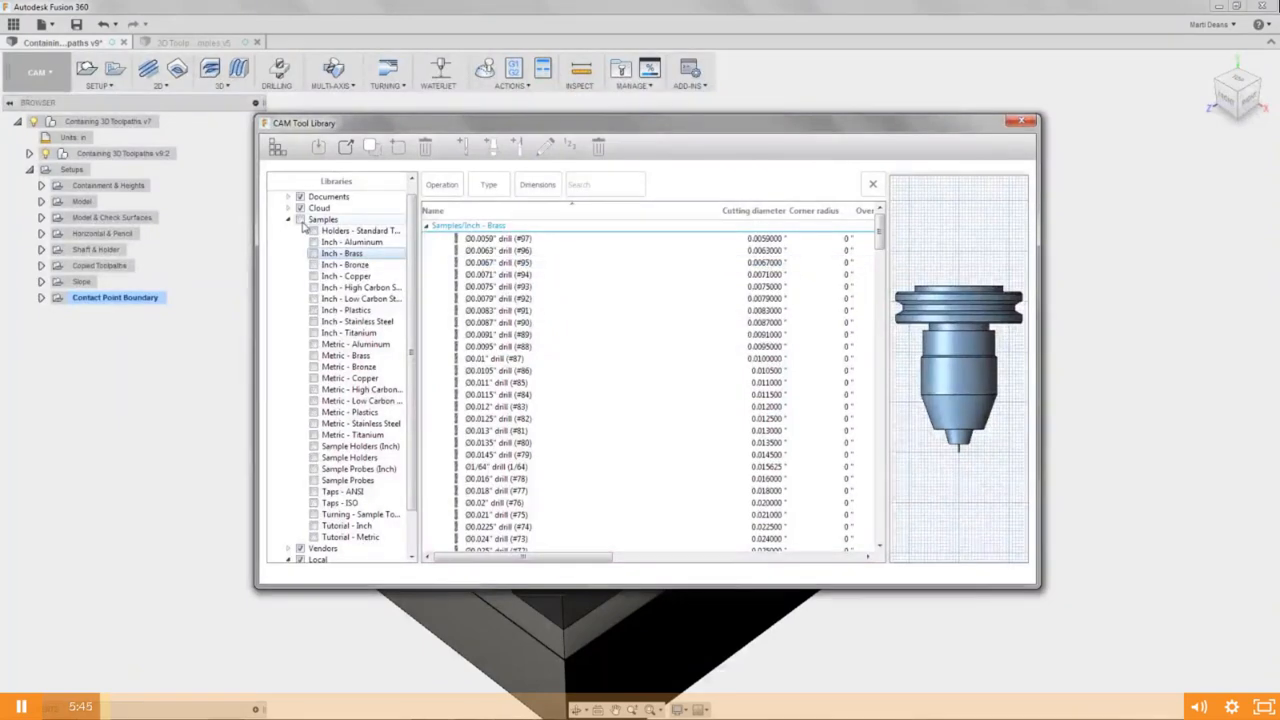
left_click(301, 220)
left_click(301, 220)
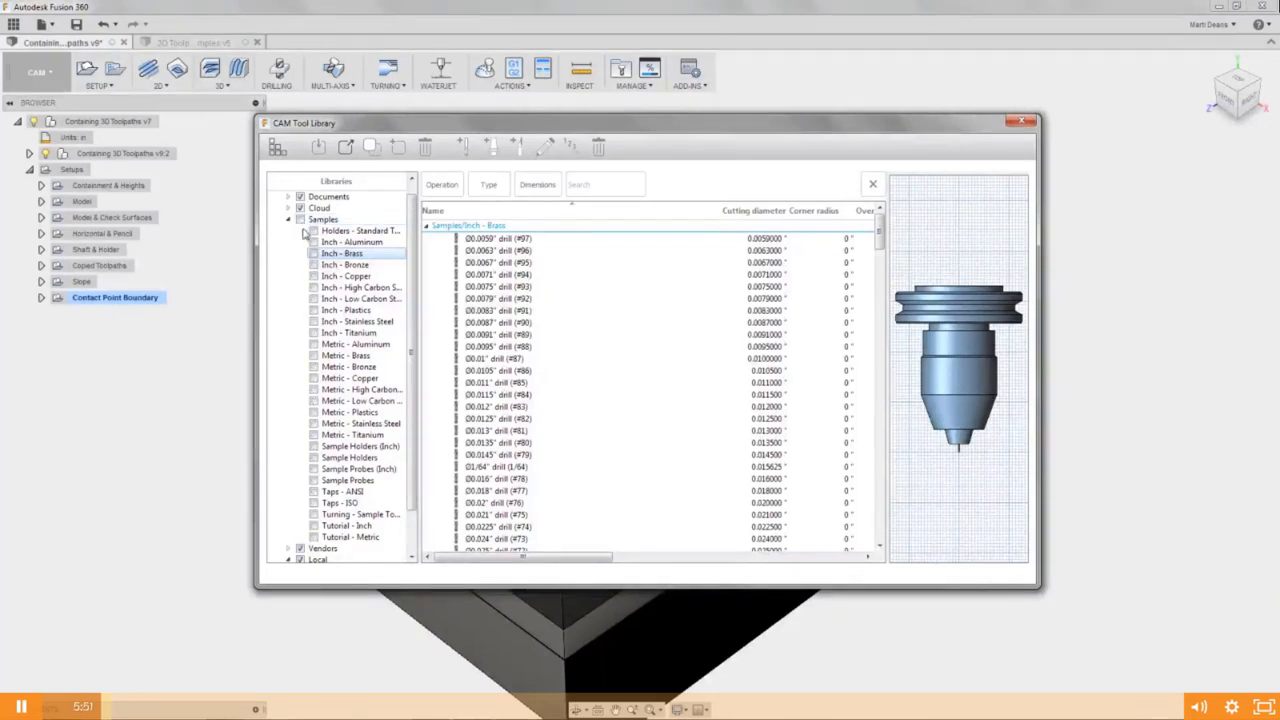
left_click(314, 333)
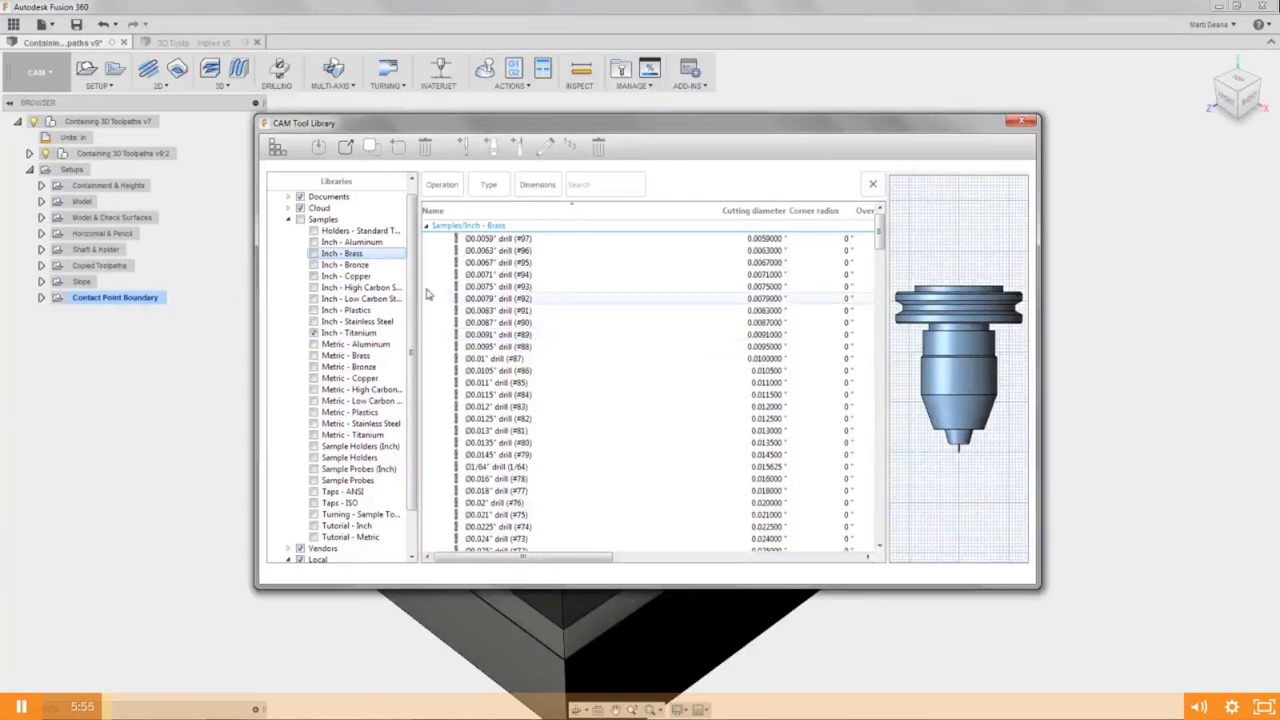
left_click(346, 335)
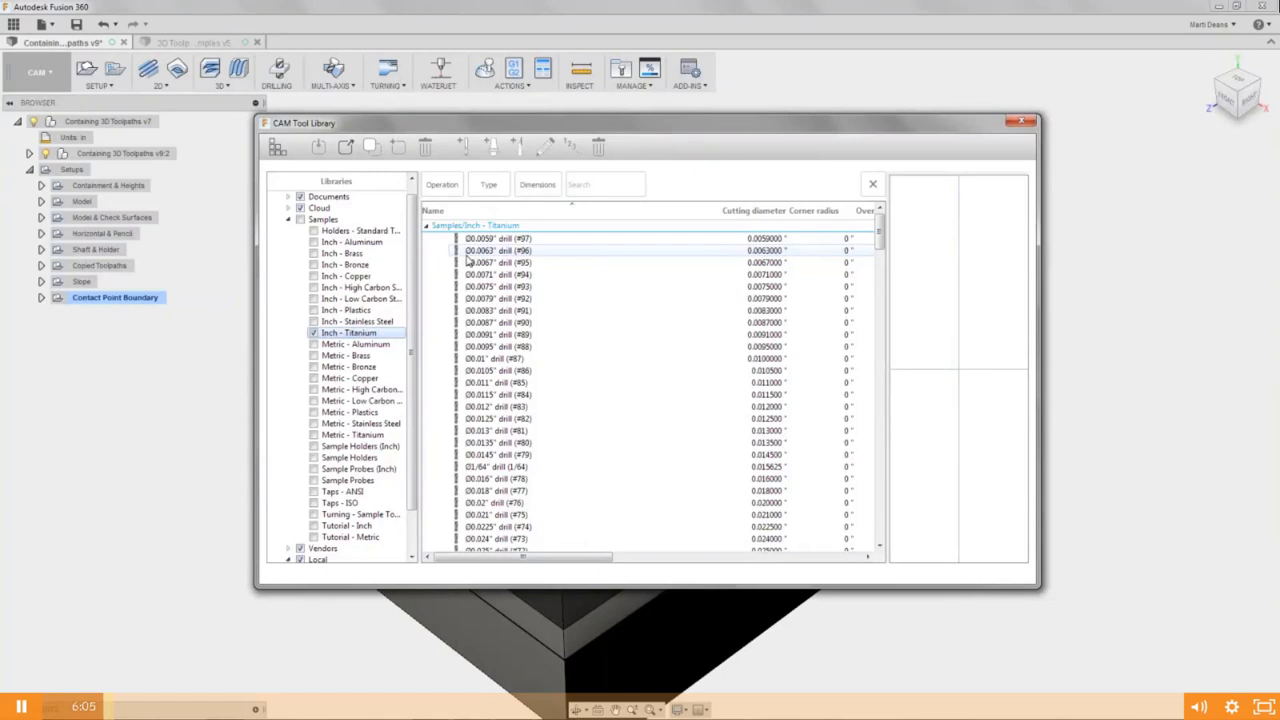
left_click(288, 219)
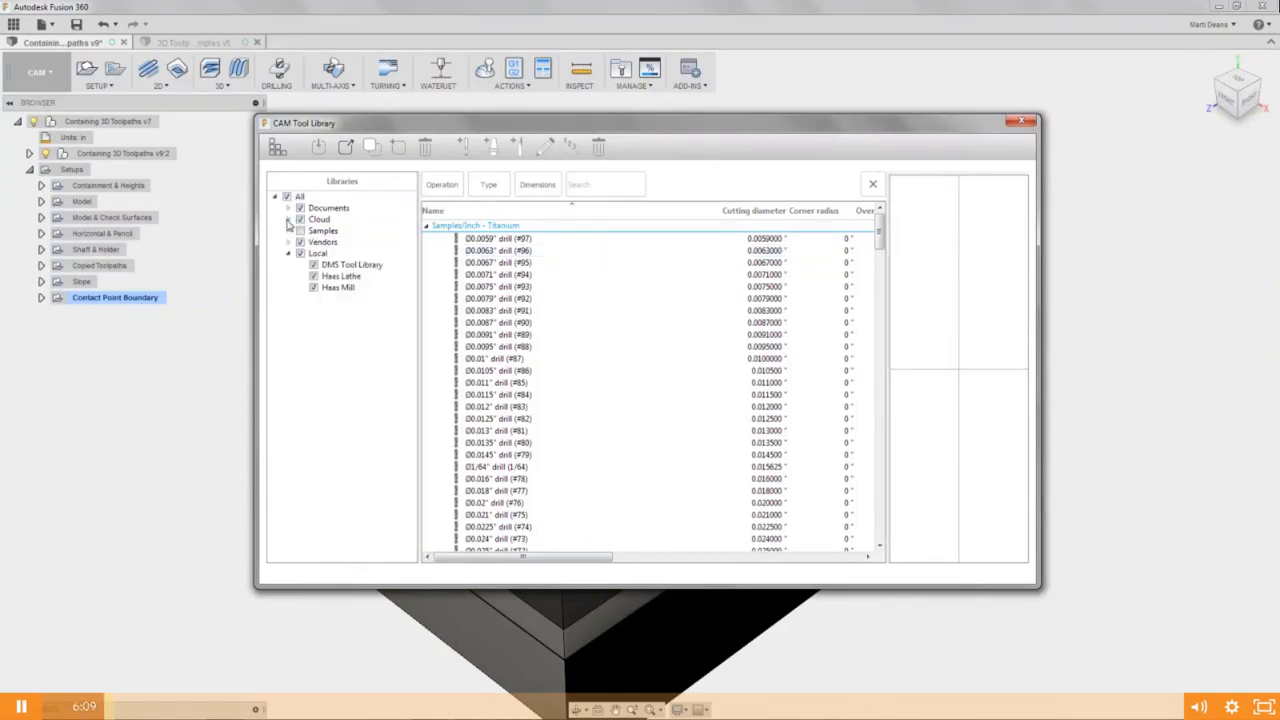
Expand the Vendors group, list the Maritool Holders and preview the BT30-ER16-50 and BT30-ER16-110 holders, checking the commands available for the former.
left_click(288, 242)
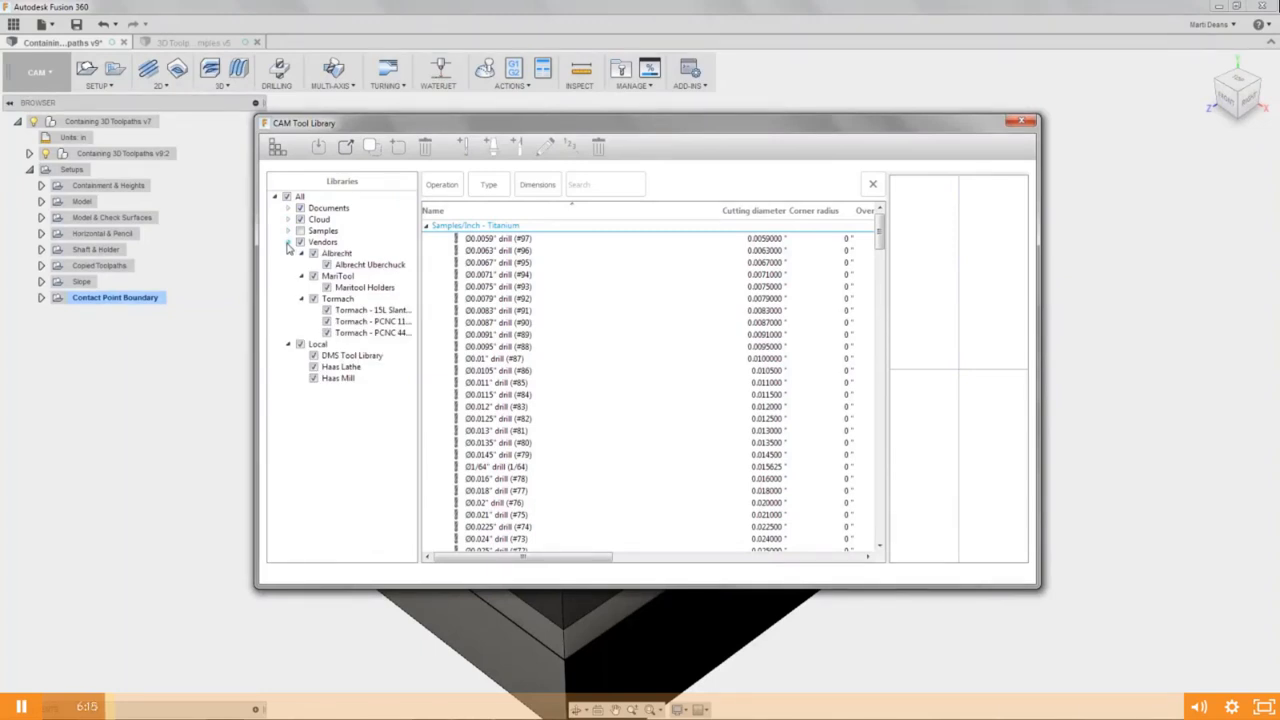
left_click(364, 287)
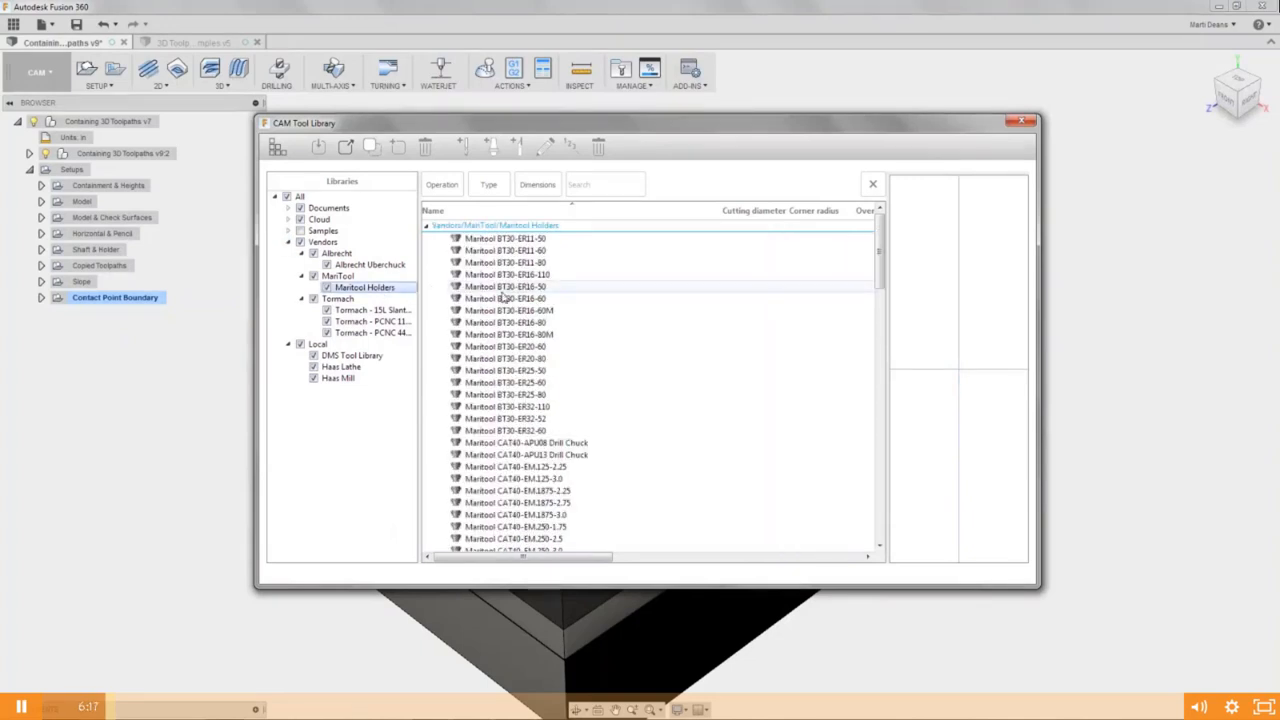
right_click(503, 294)
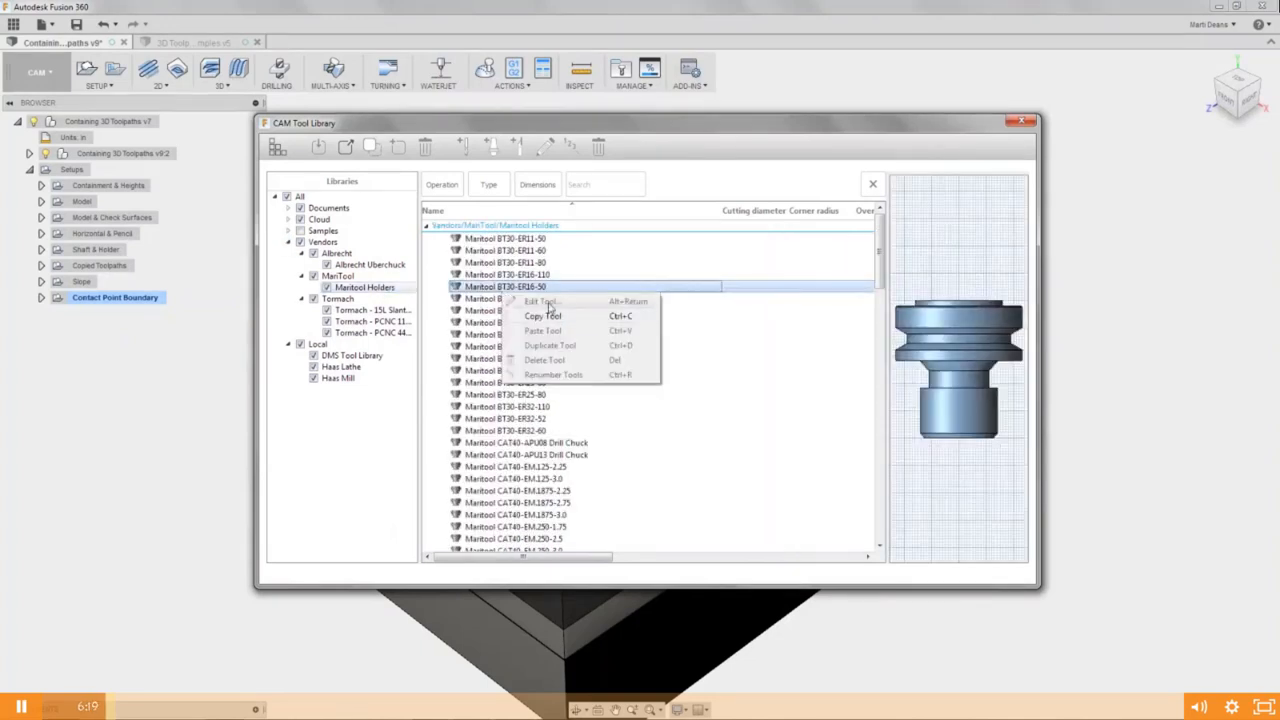
left_click(460, 275)
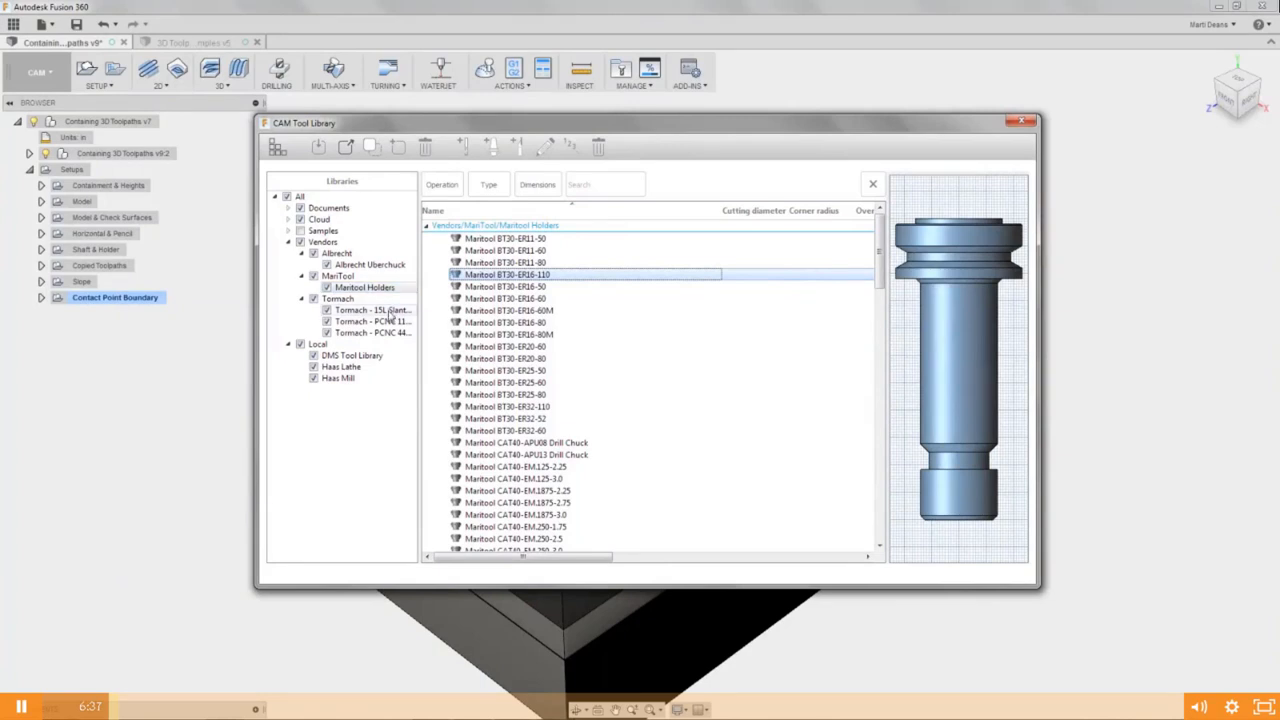
List the Tormach 15L Slant-PRO and PCNC 1100 starter tools and collapse the Vendors group.
left_click(390, 316)
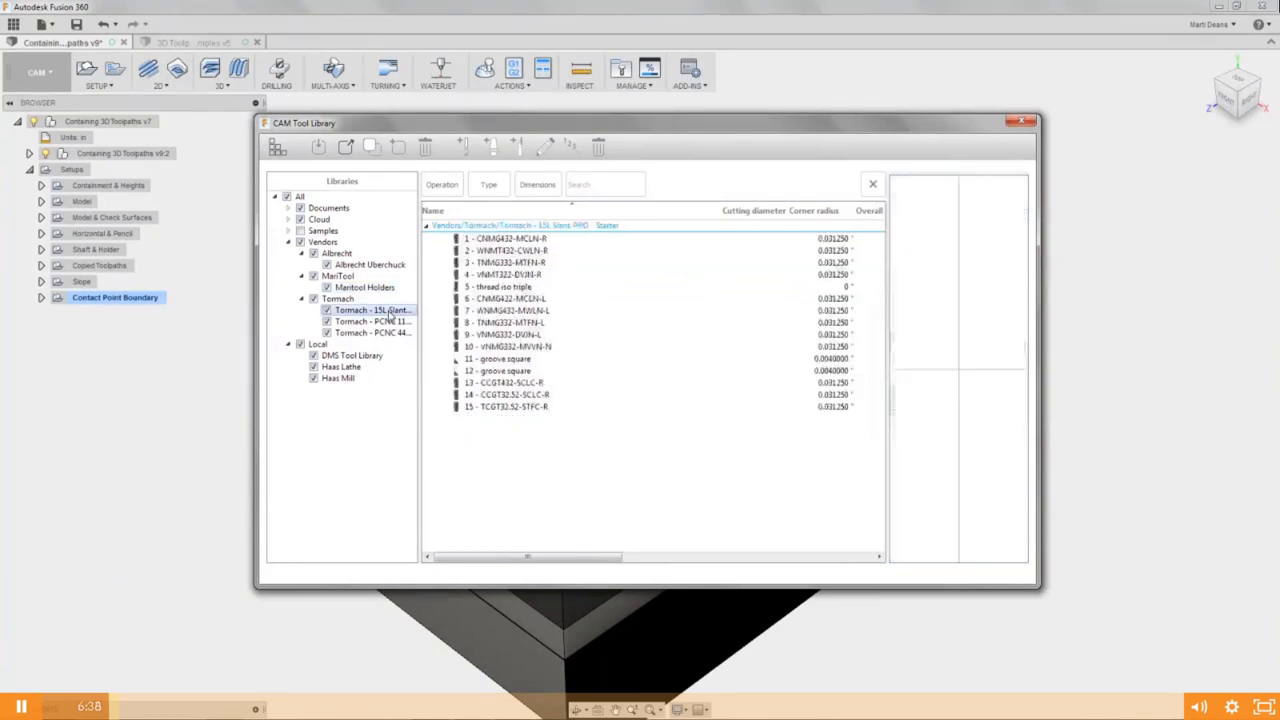
left_click(388, 322)
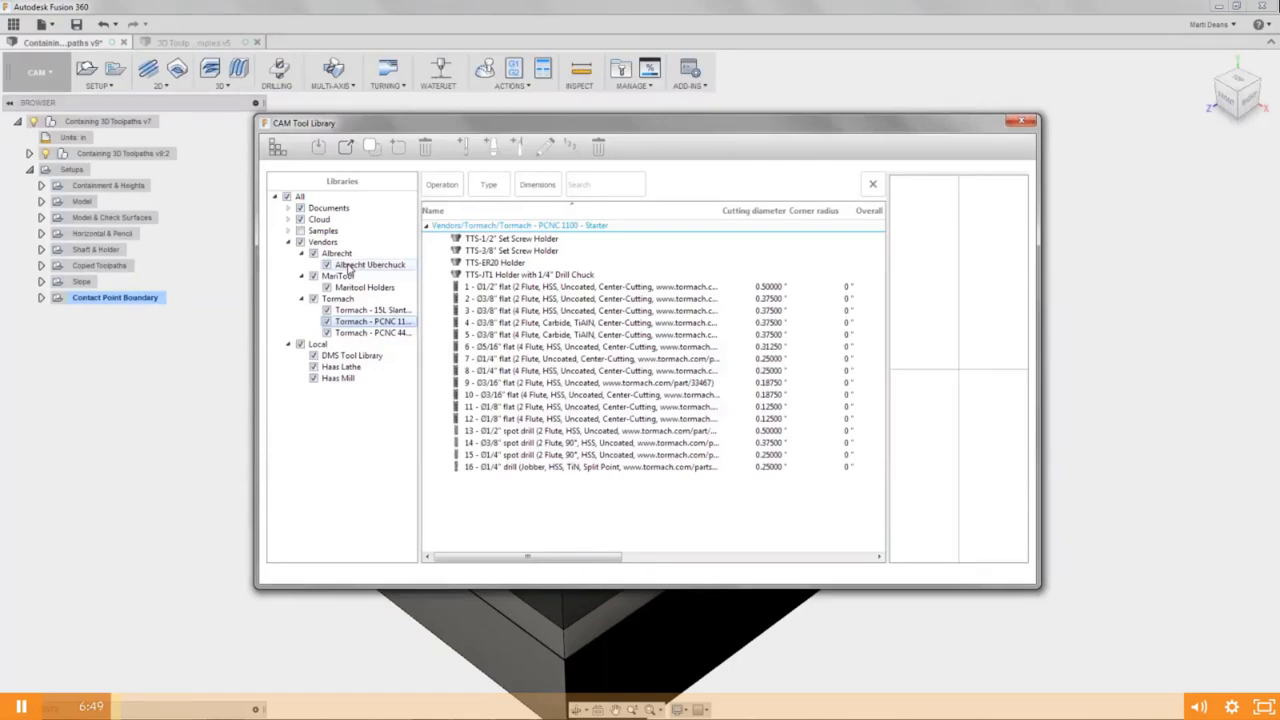
left_click(289, 243)
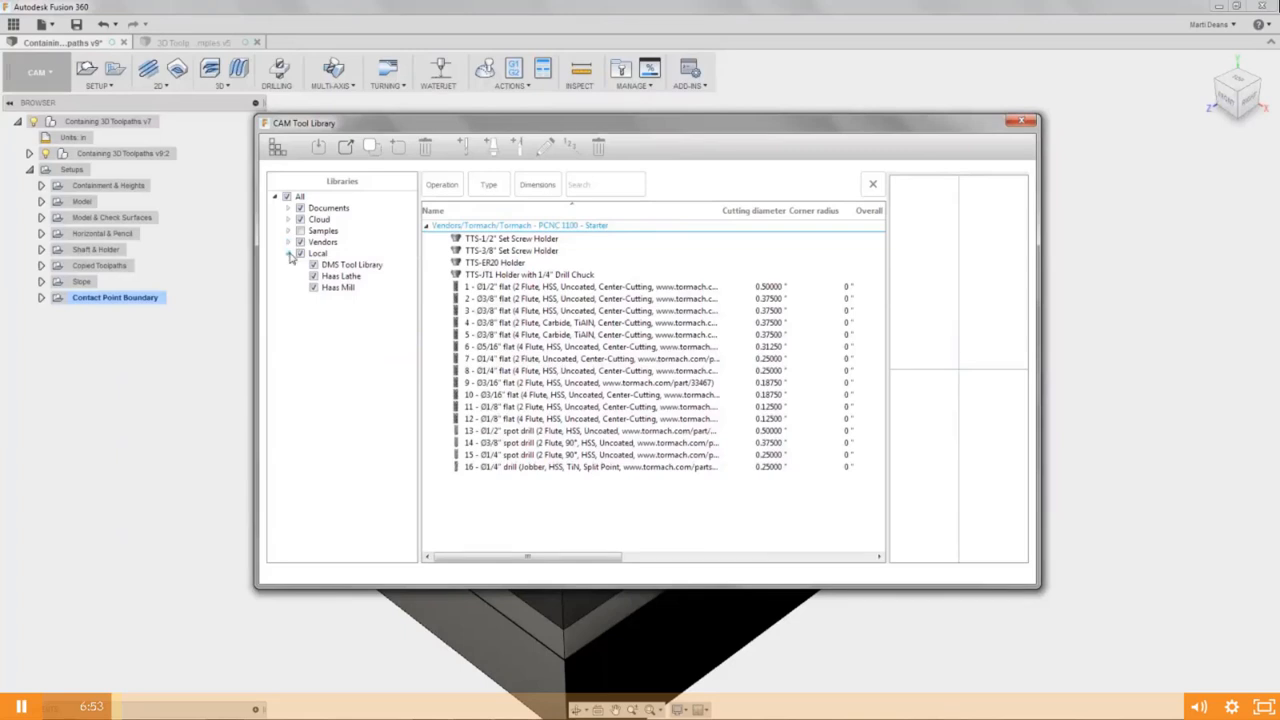
List all local tools and view the DMS Tool Library and Haas Lathe libraries individually.
left_click(318, 254)
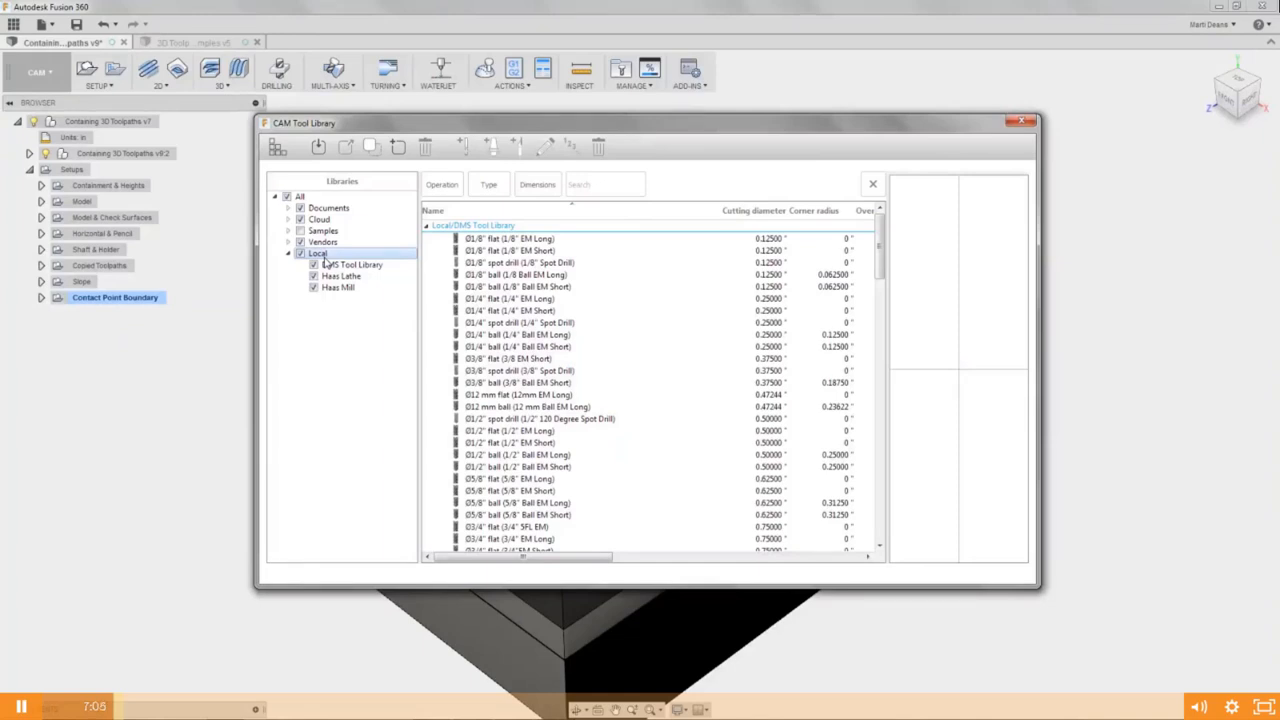
left_click(336, 265)
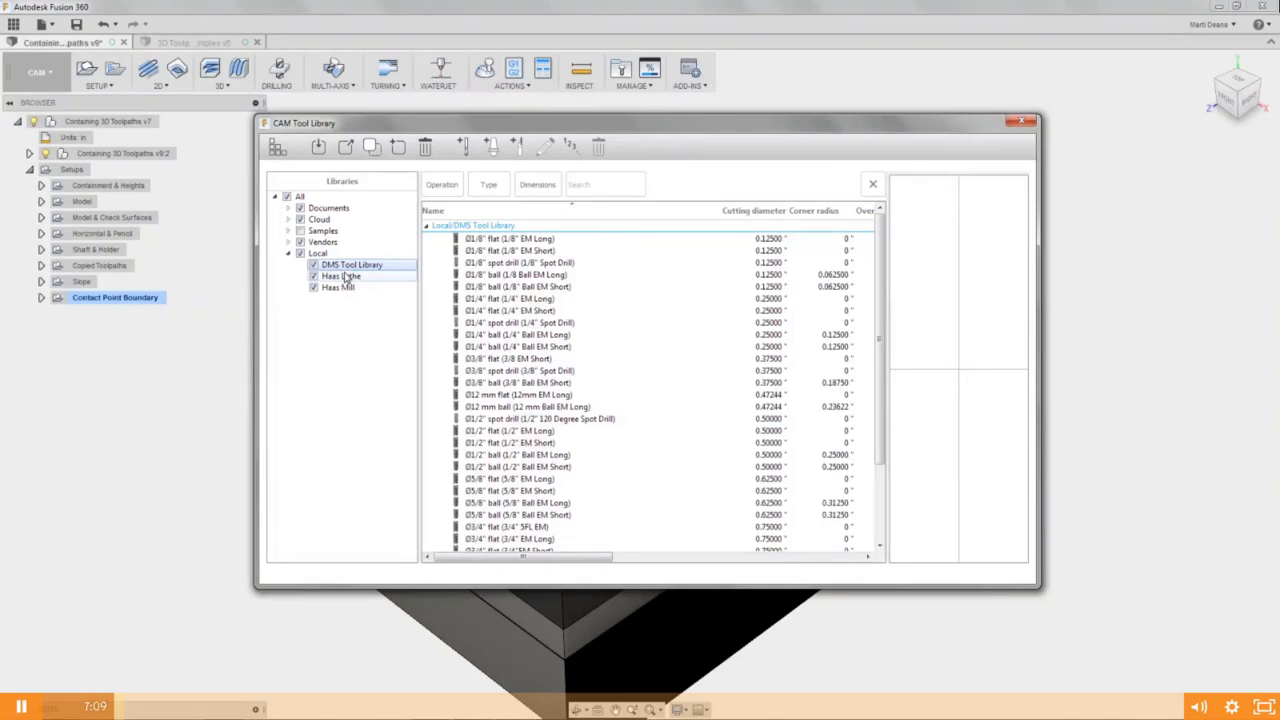
left_click(346, 277)
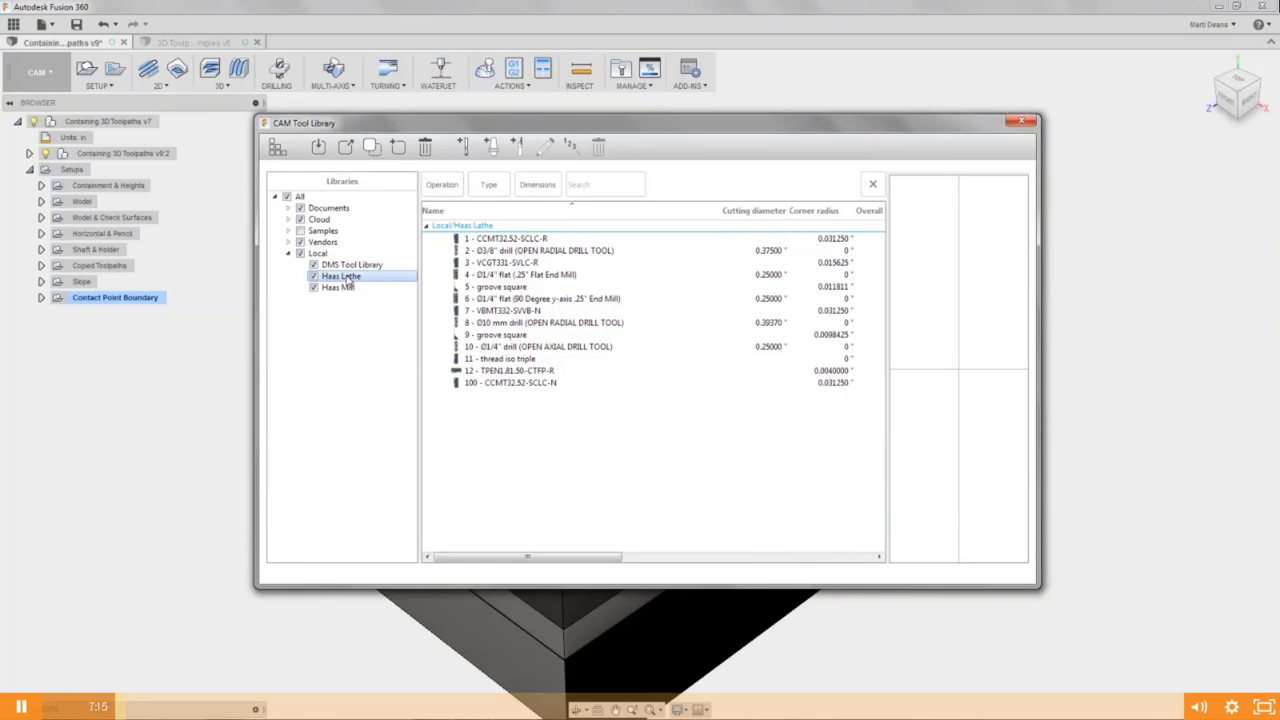
Expand the Cloud group and compare its Haas Mill library with the Haas Mill library stored under Local.
left_click(288, 219)
left_click(330, 231)
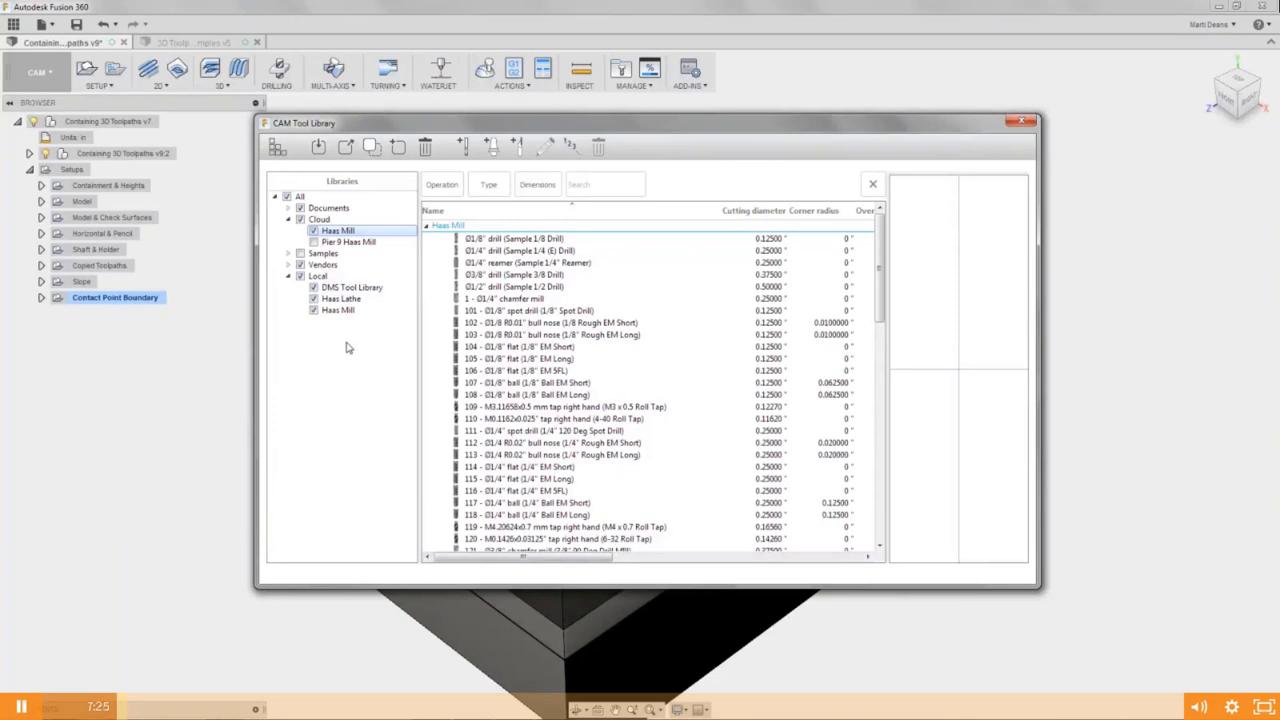
left_click(322, 277)
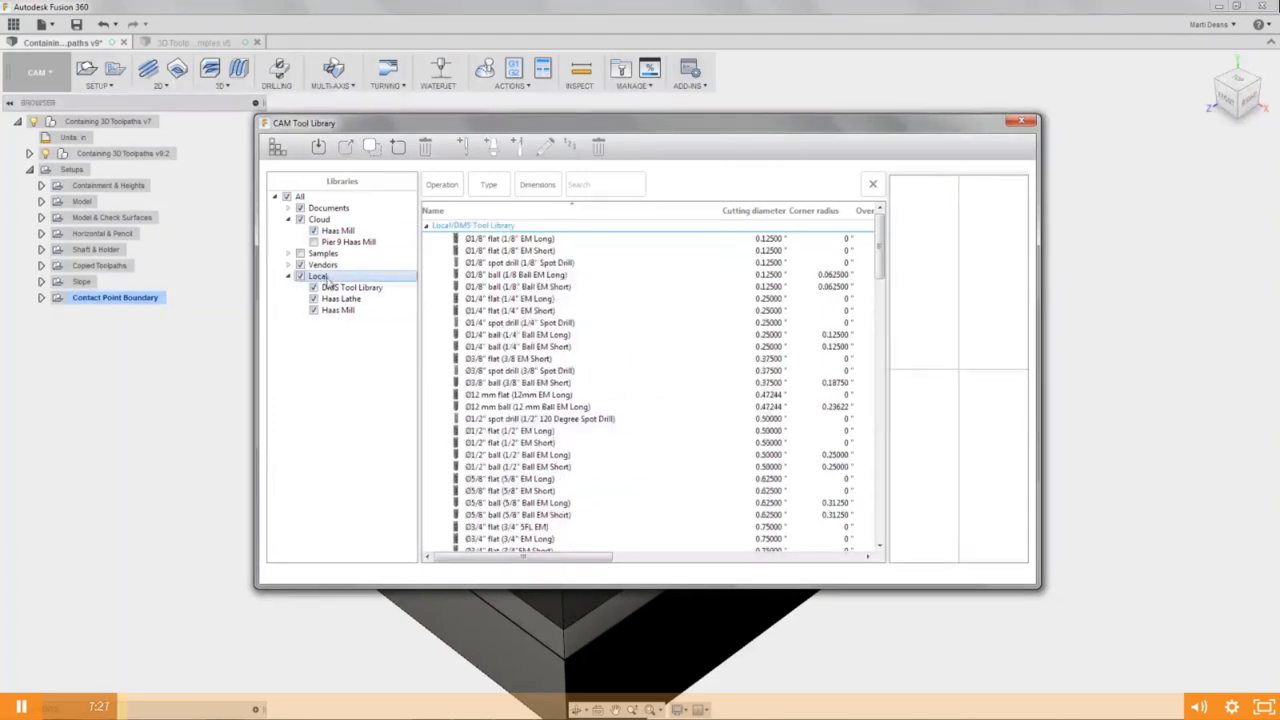
left_click(340, 311)
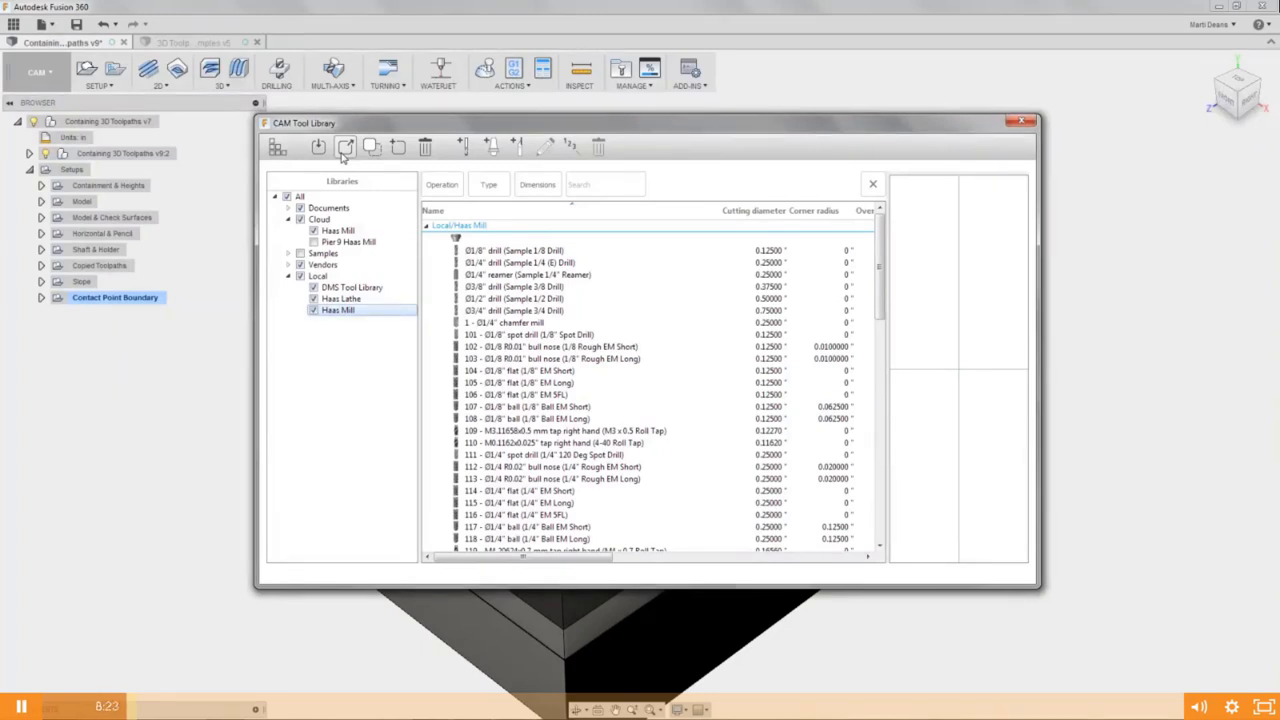
left_click(344, 149)
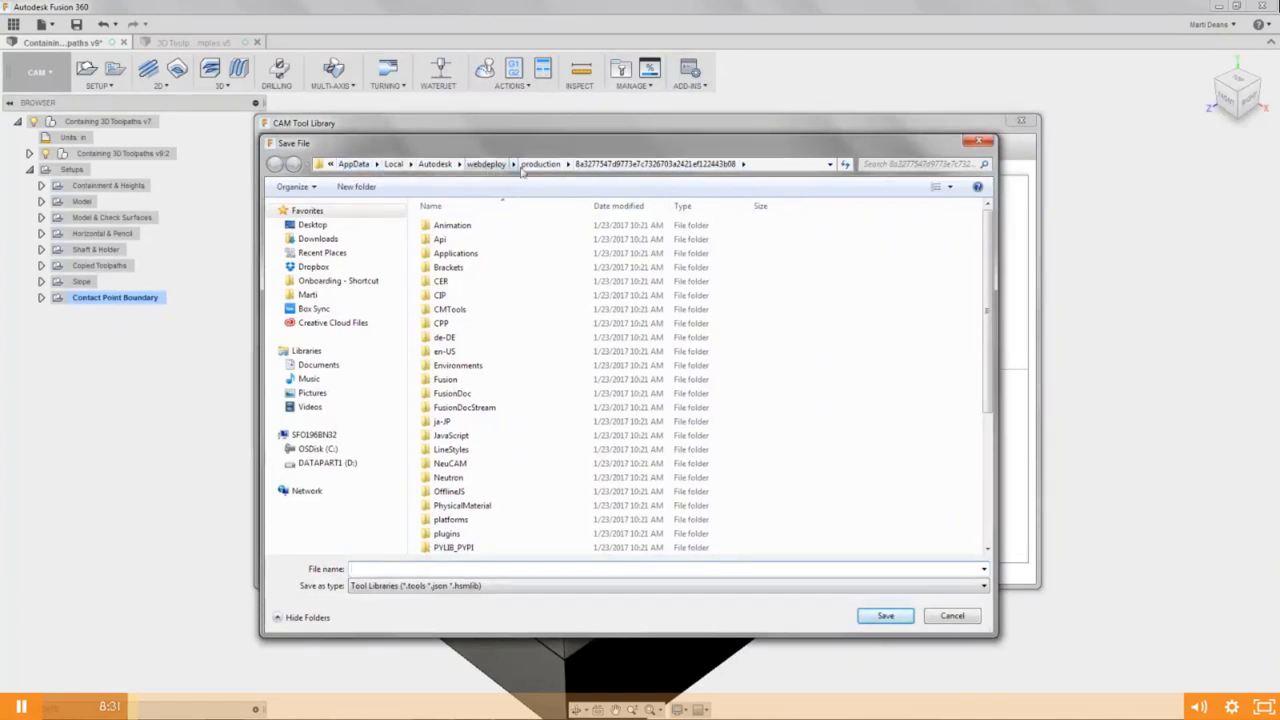
left_click(345, 266)
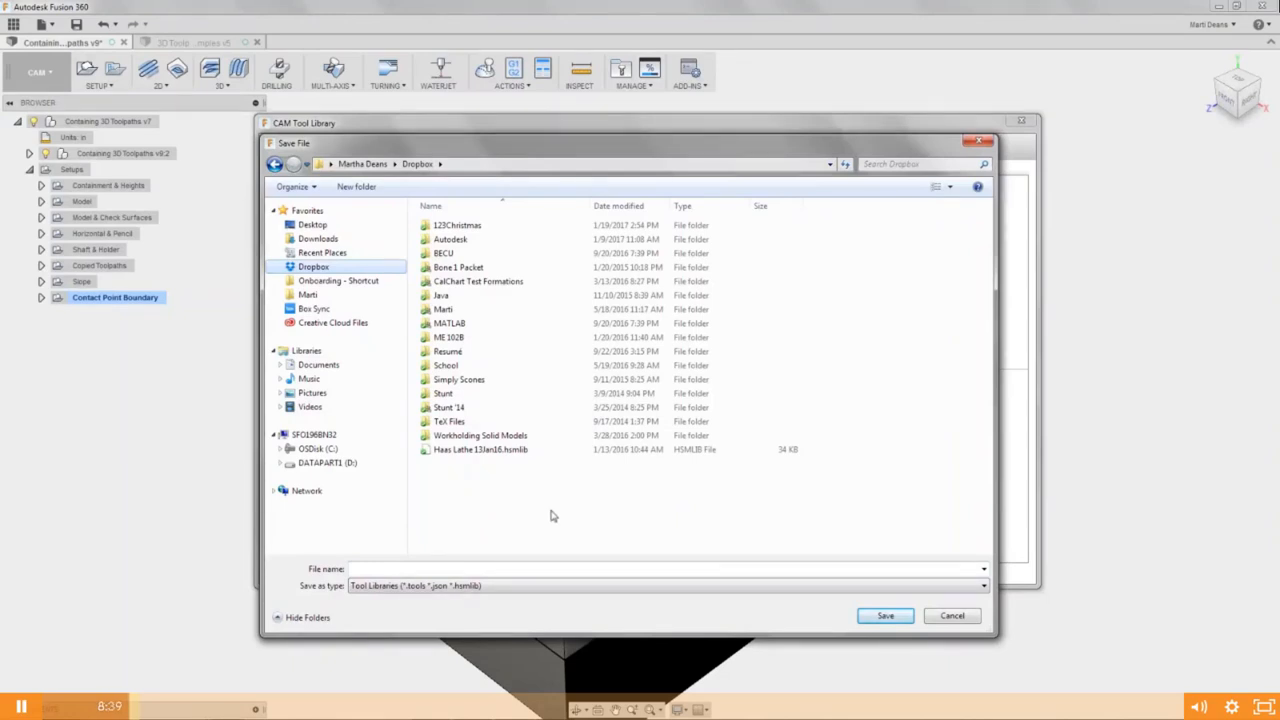
left_click(978, 141)
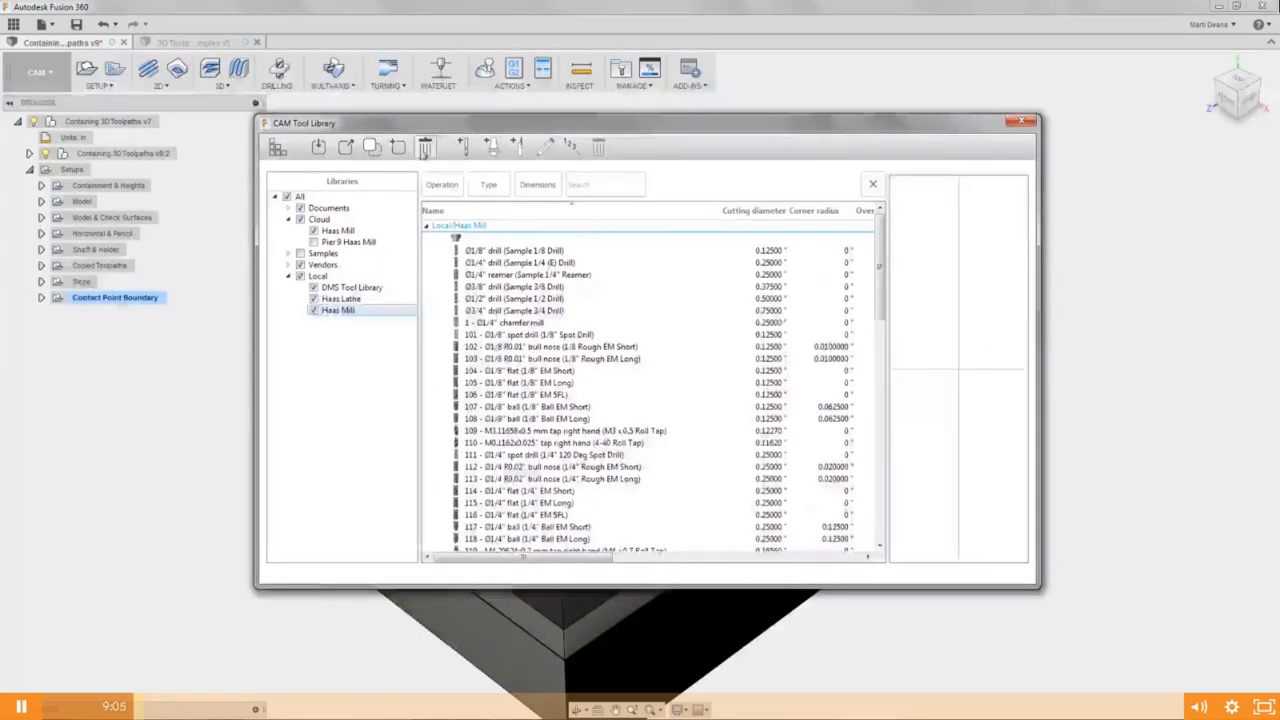
Create a new local tool library named Deep Dive.
left_click(398, 147)
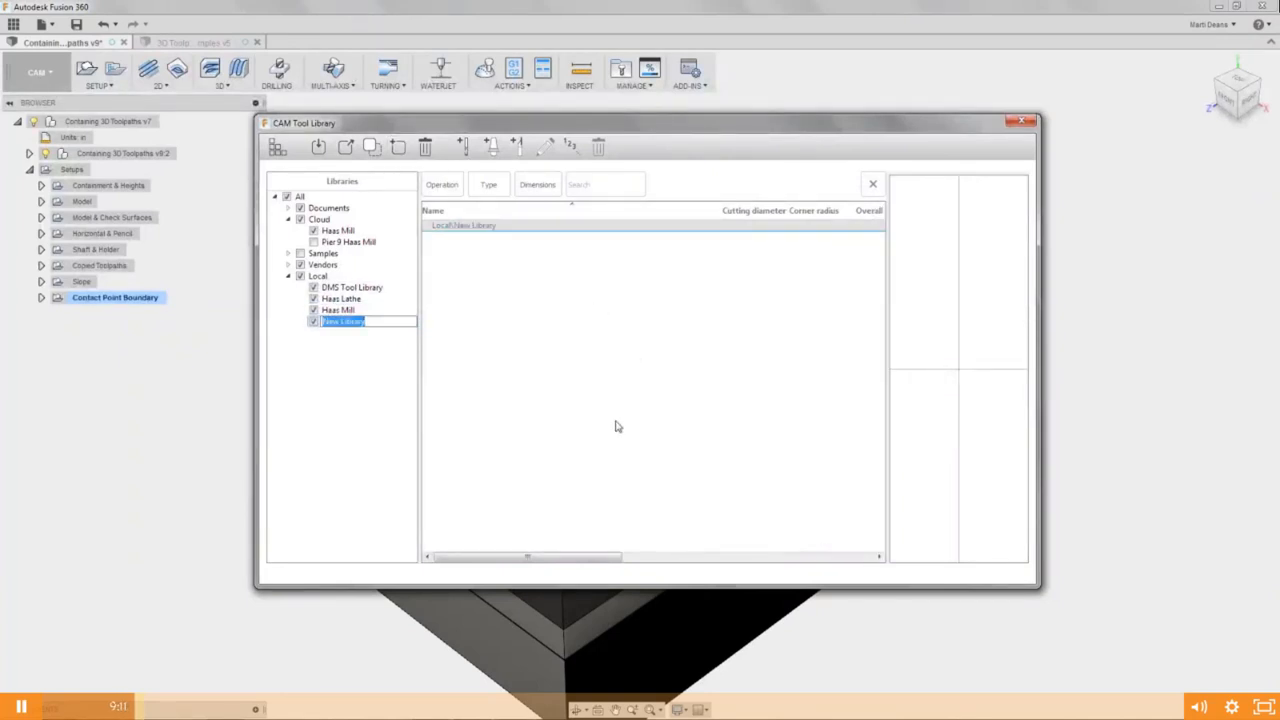
type("Deep Dive")
key("Return")
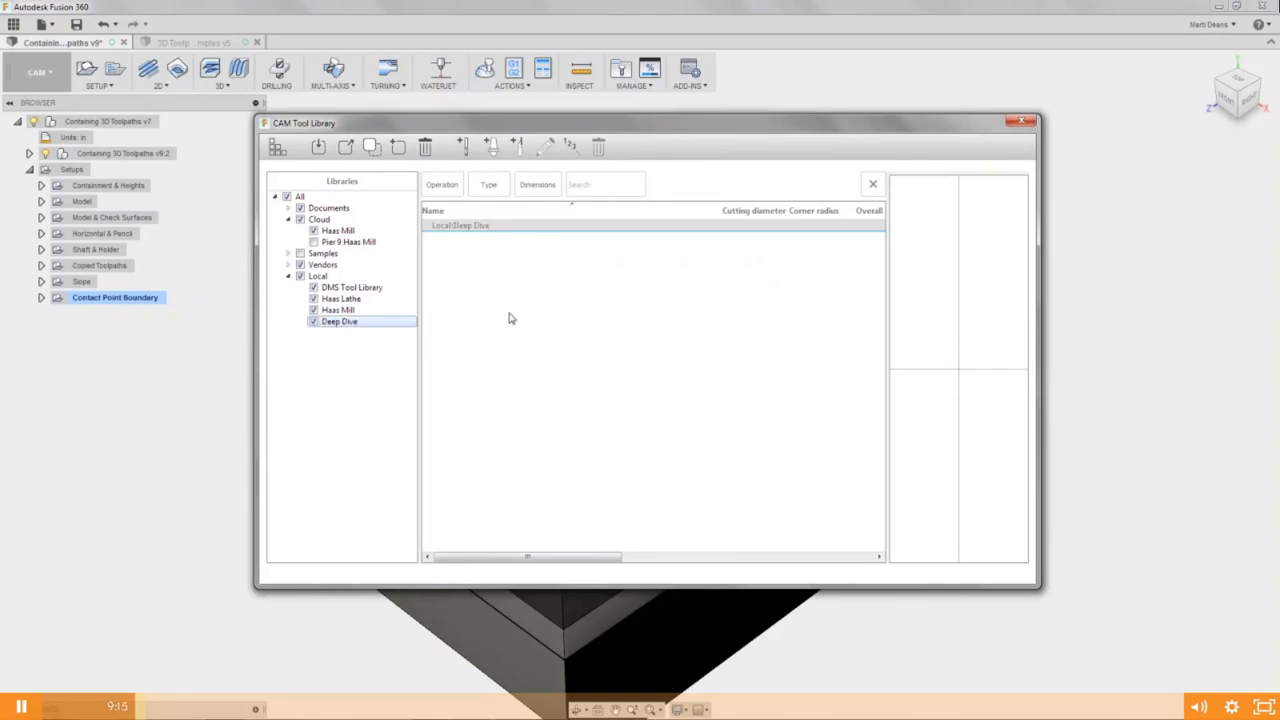
left_click(524, 364)
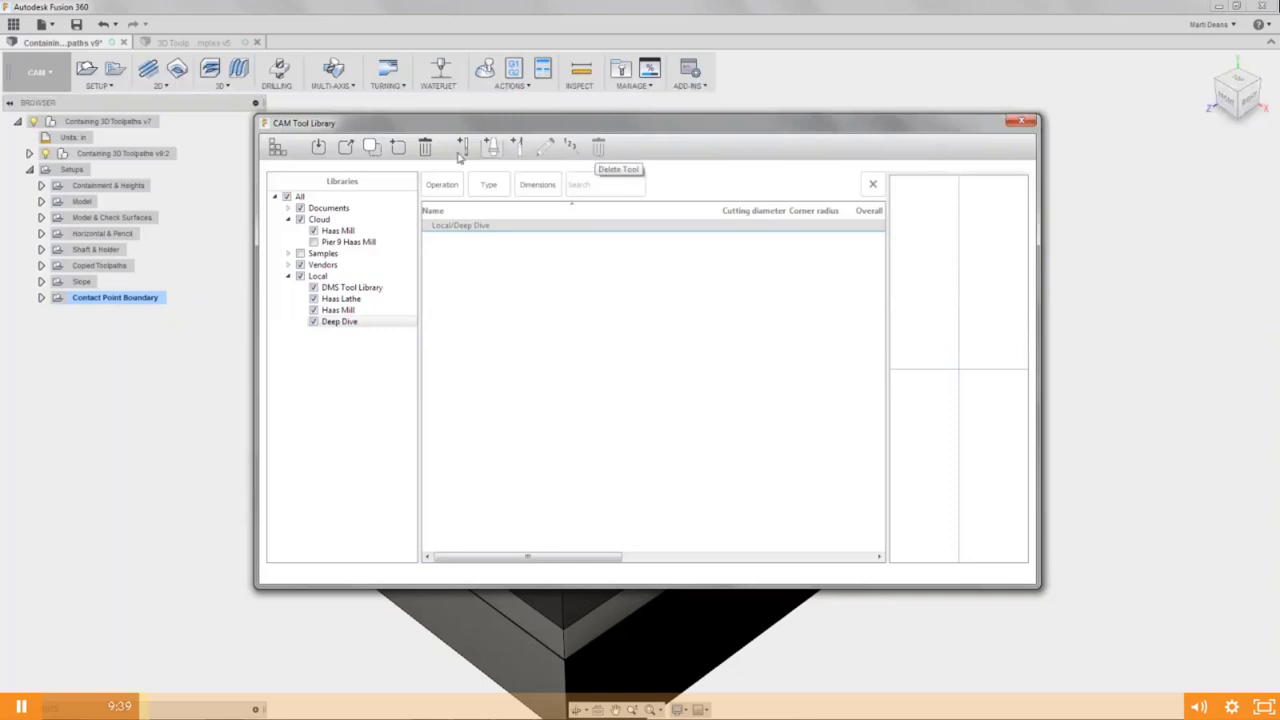
Start a new holder in the Deep Dive library with description Deep Dive, a first name as vendor and product ID 12345.
left_click(500, 155)
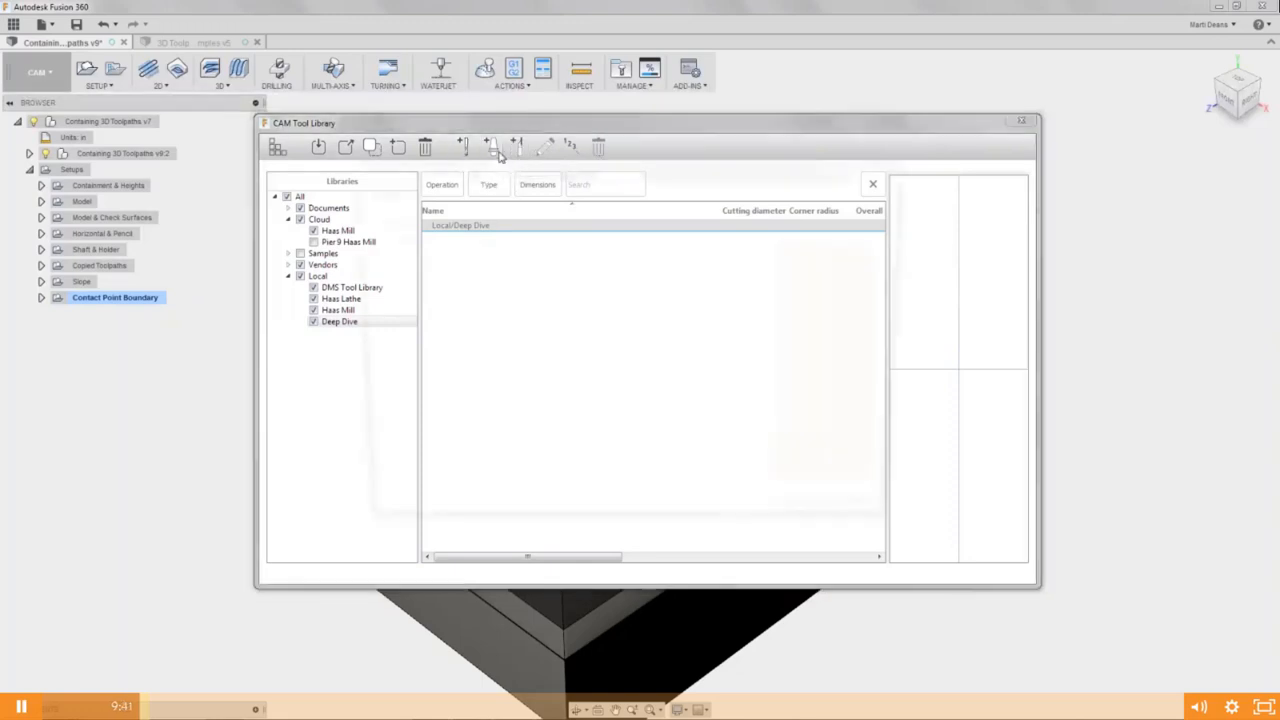
left_click_drag(507, 162, 527, 183)
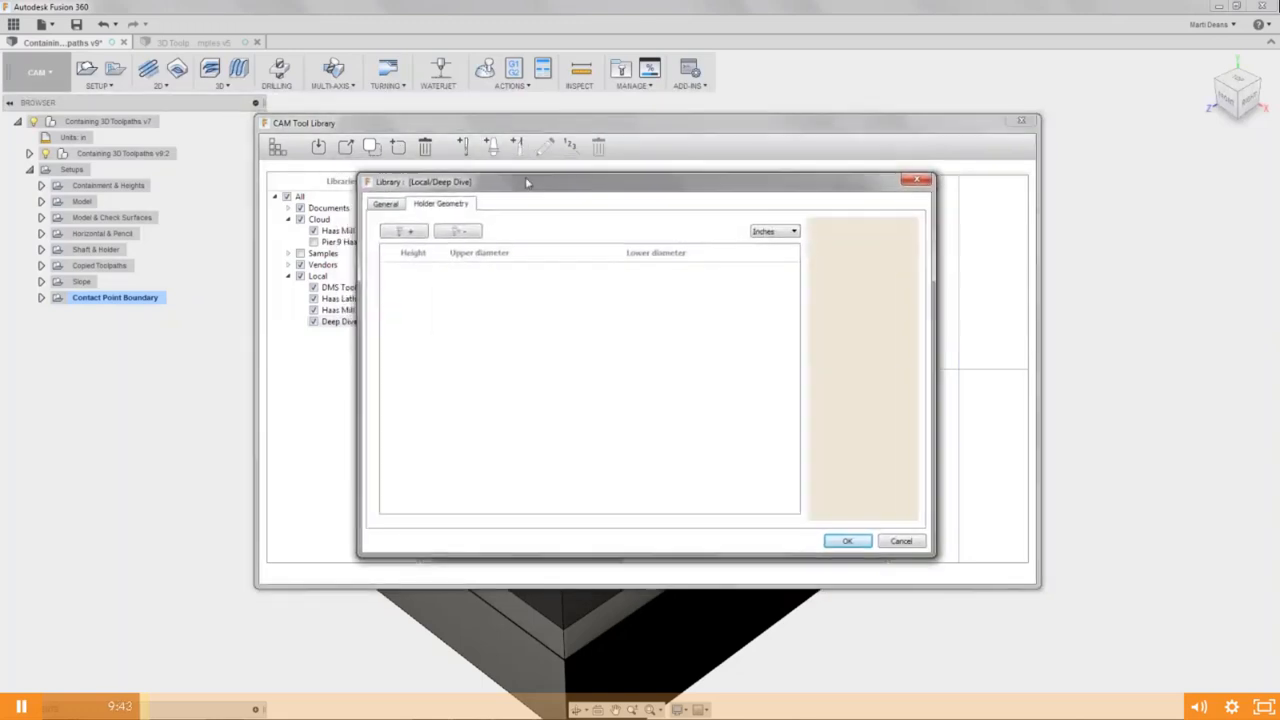
left_click(399, 205)
left_click(445, 255)
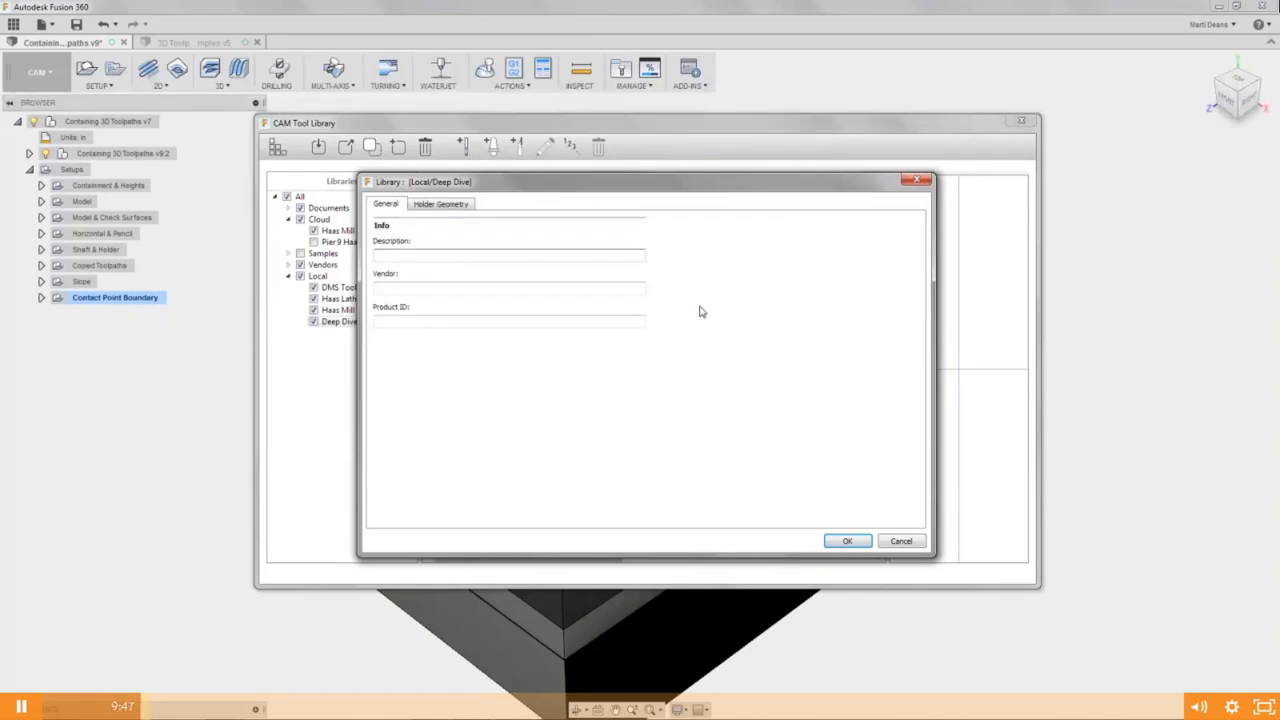
type("ep Dive")
key("Tab")
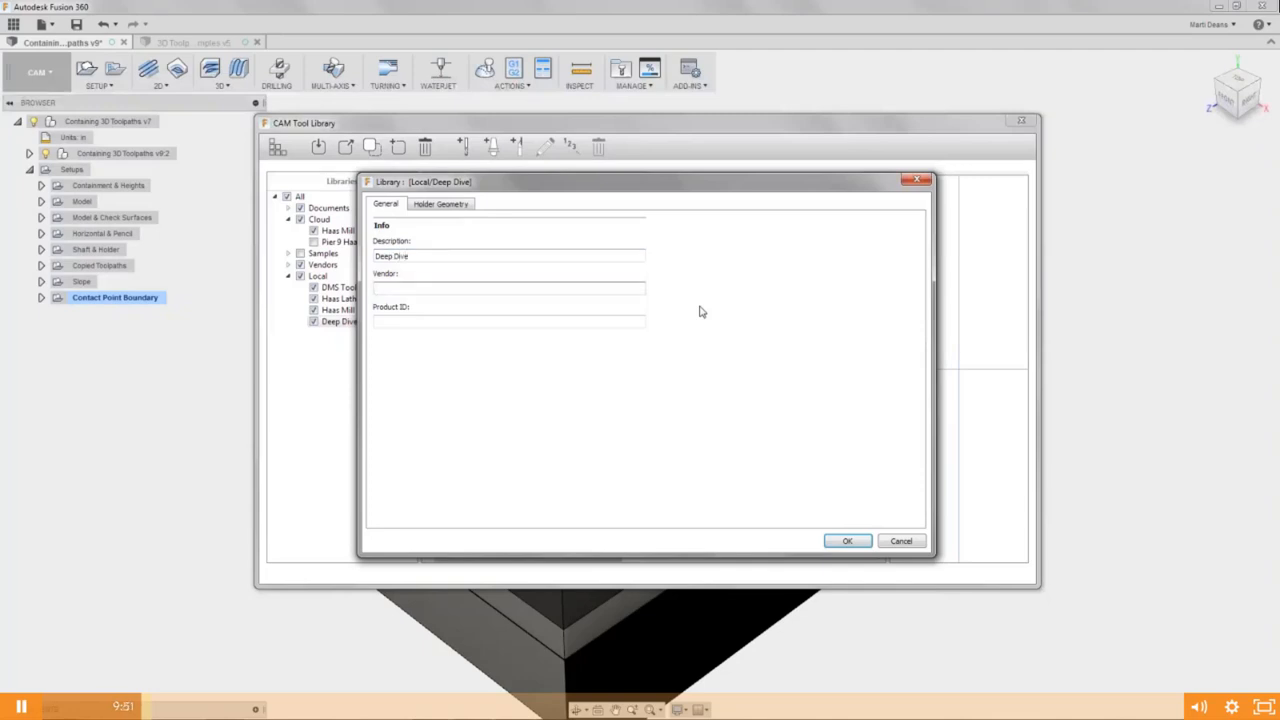
type("Marti")
key("Tab")
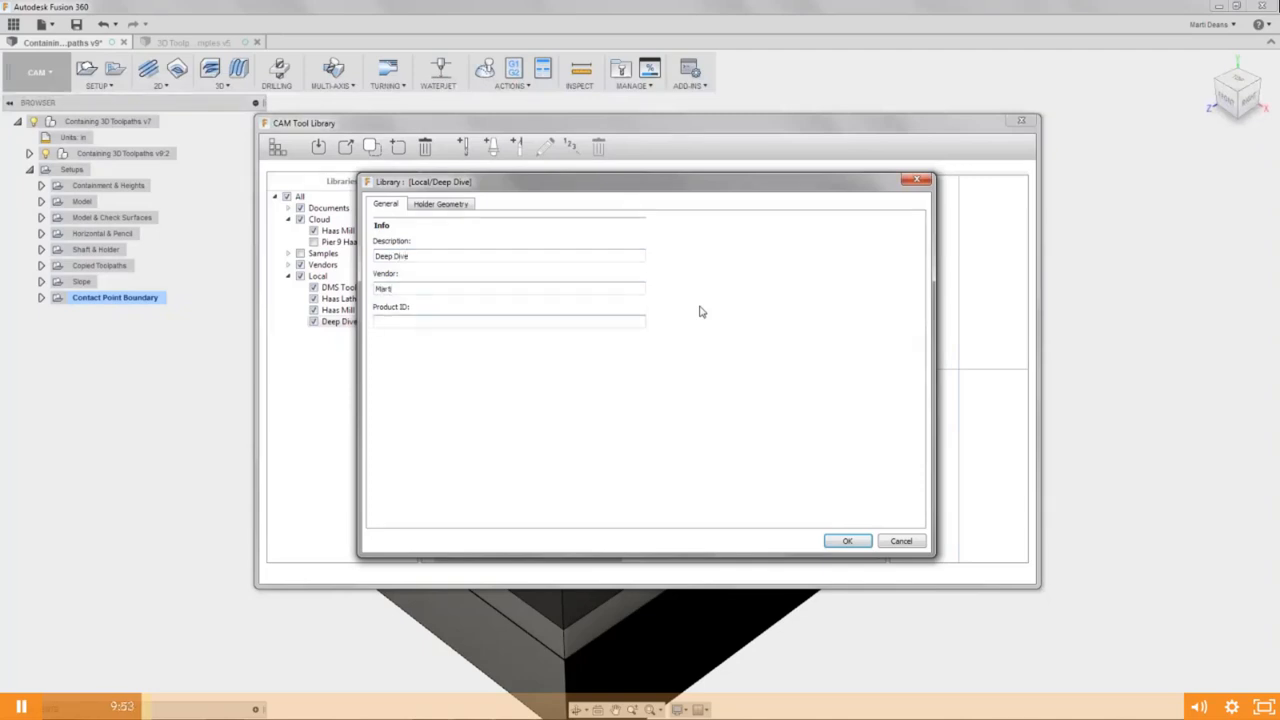
type("12345")
Add the first holder geometry segment with height 5, upper diameter 10 and lower diameter 12 inches.
left_click(460, 206)
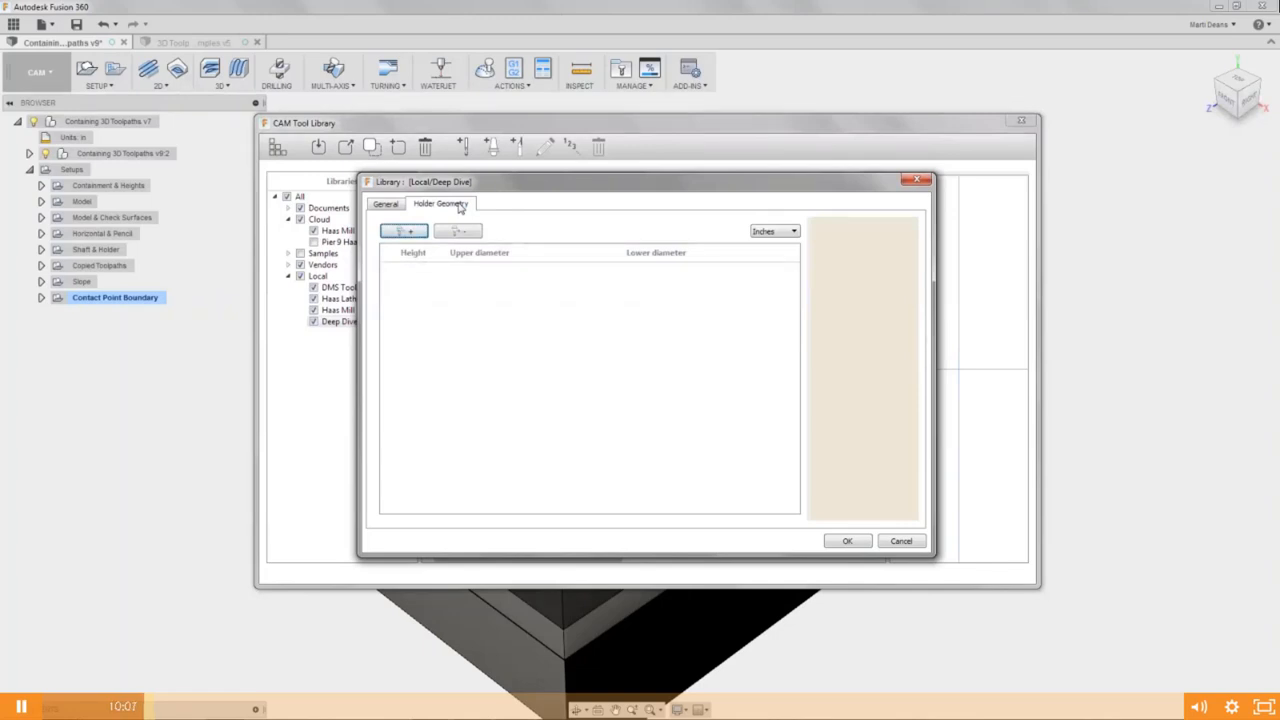
left_click(400, 232)
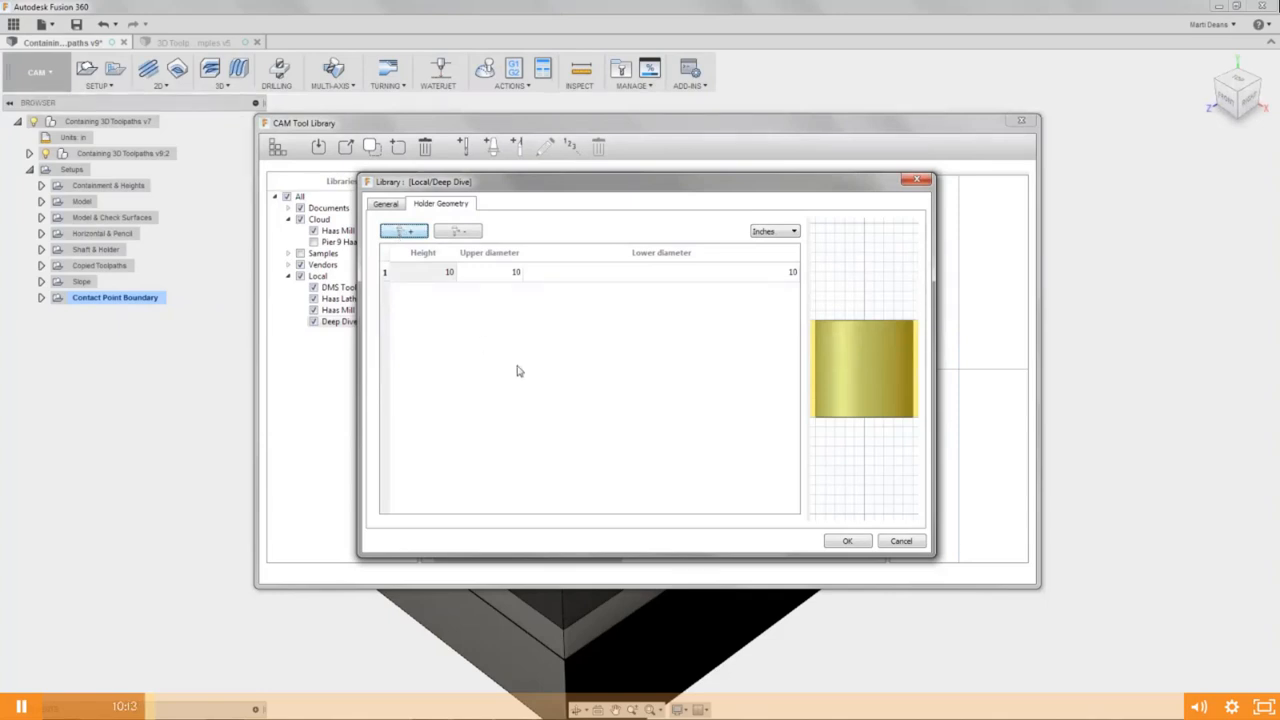
double_click(441, 273)
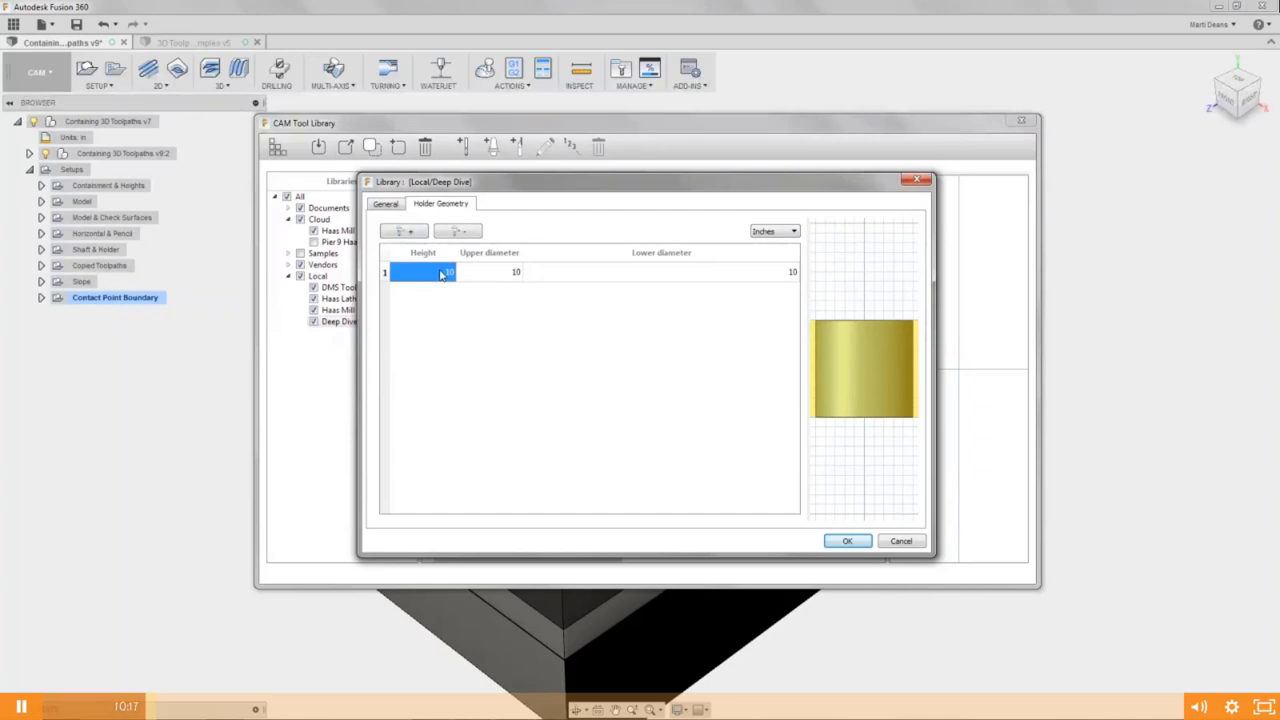
type("5")
key("Tab")
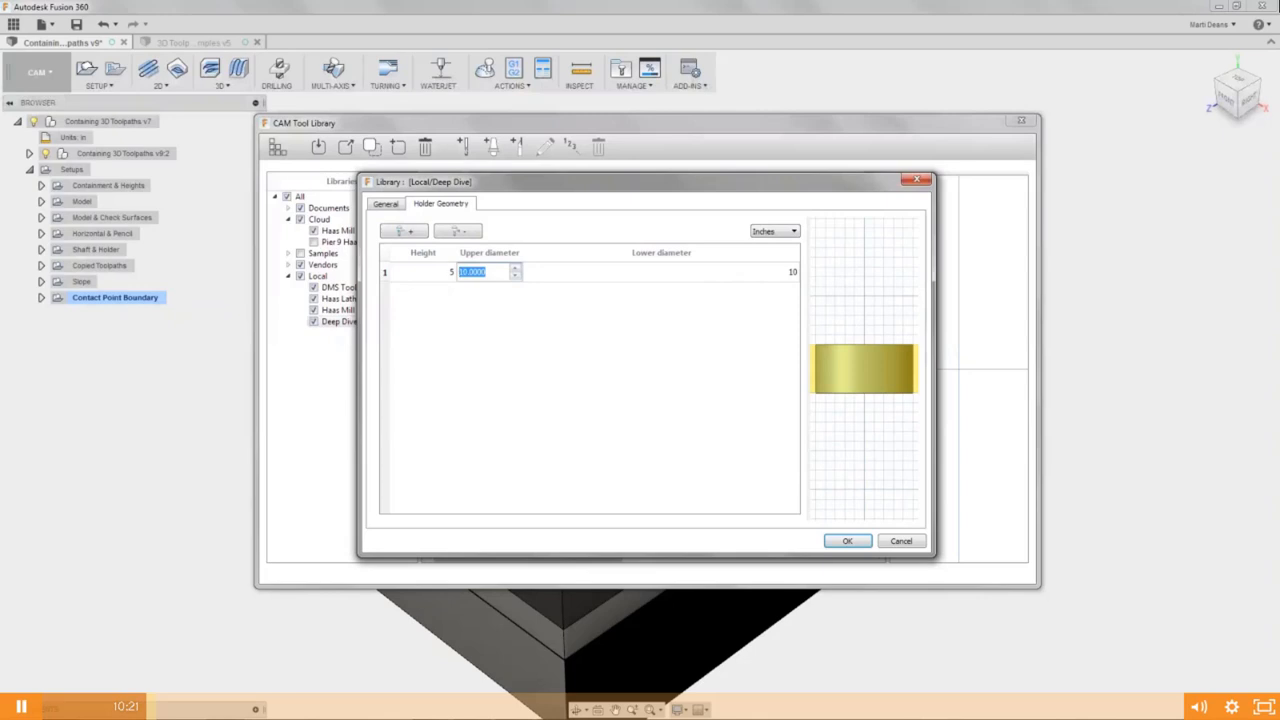
key("Tab")
type("12")
key("Tab")
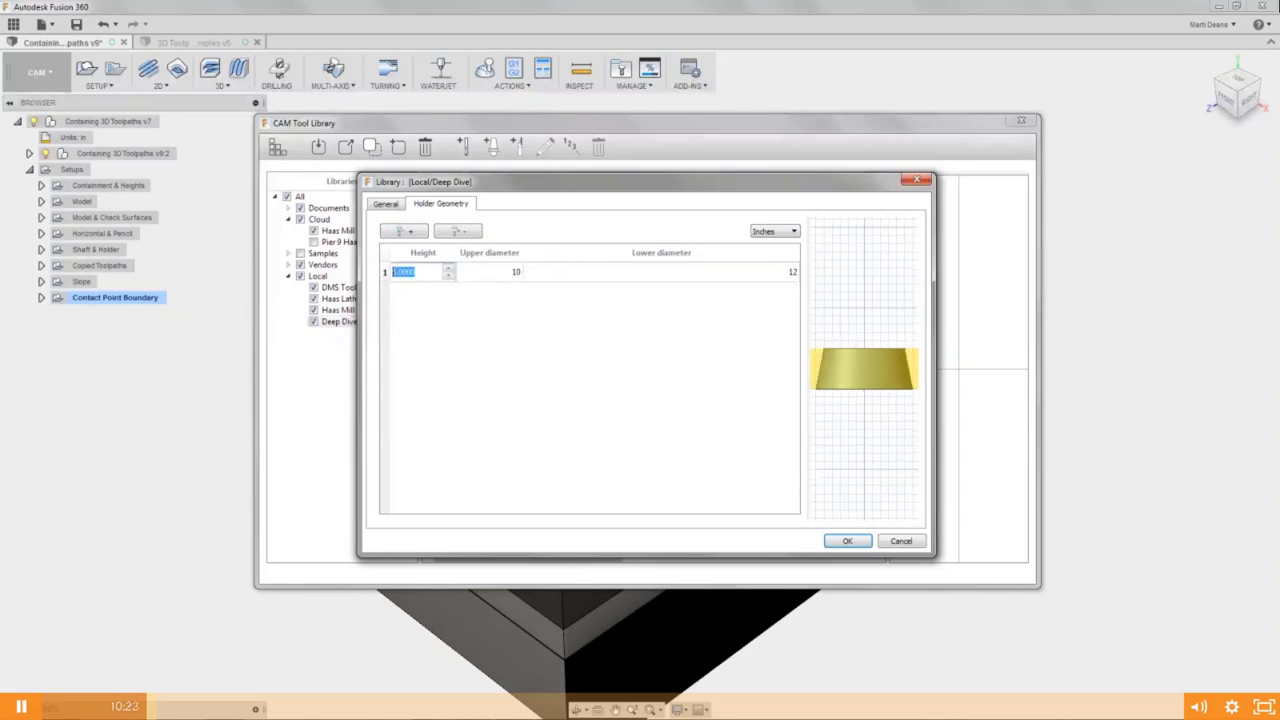
Add a second holder segment below the first with height 2 and both upper and lower diameters of 15 inches.
left_click(415, 235)
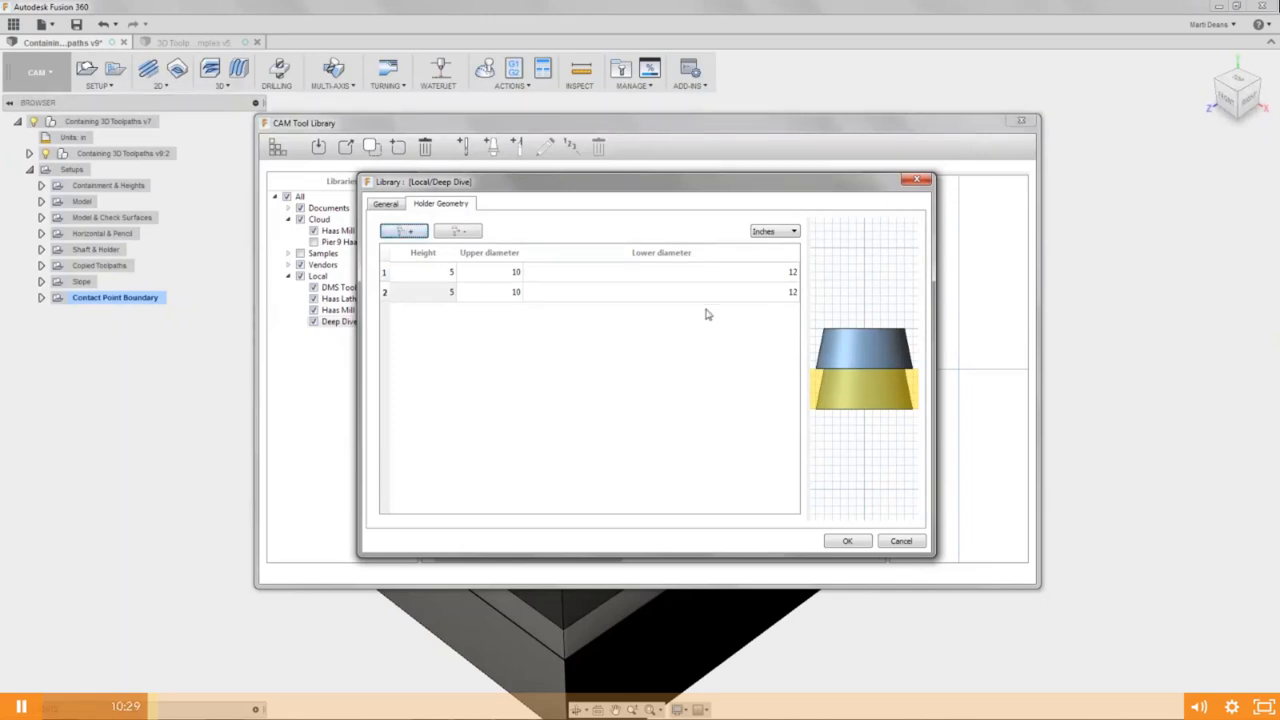
left_click(443, 291)
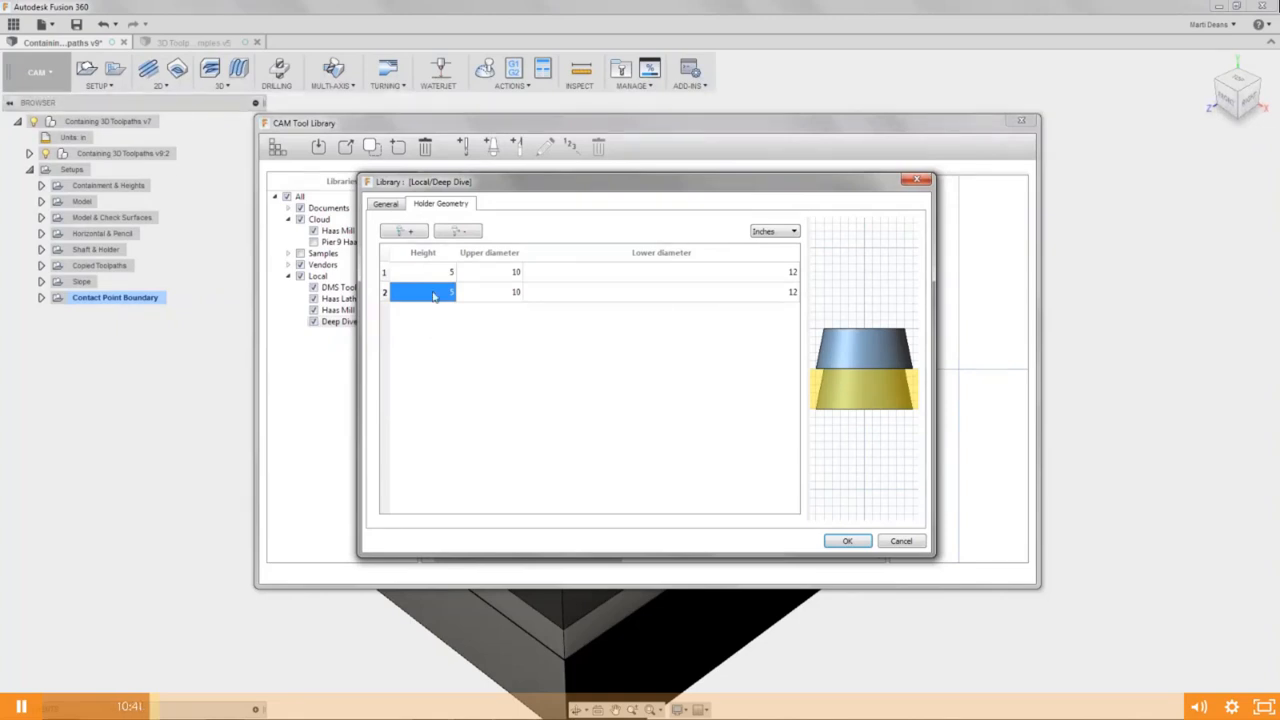
type("2")
key("Tab")
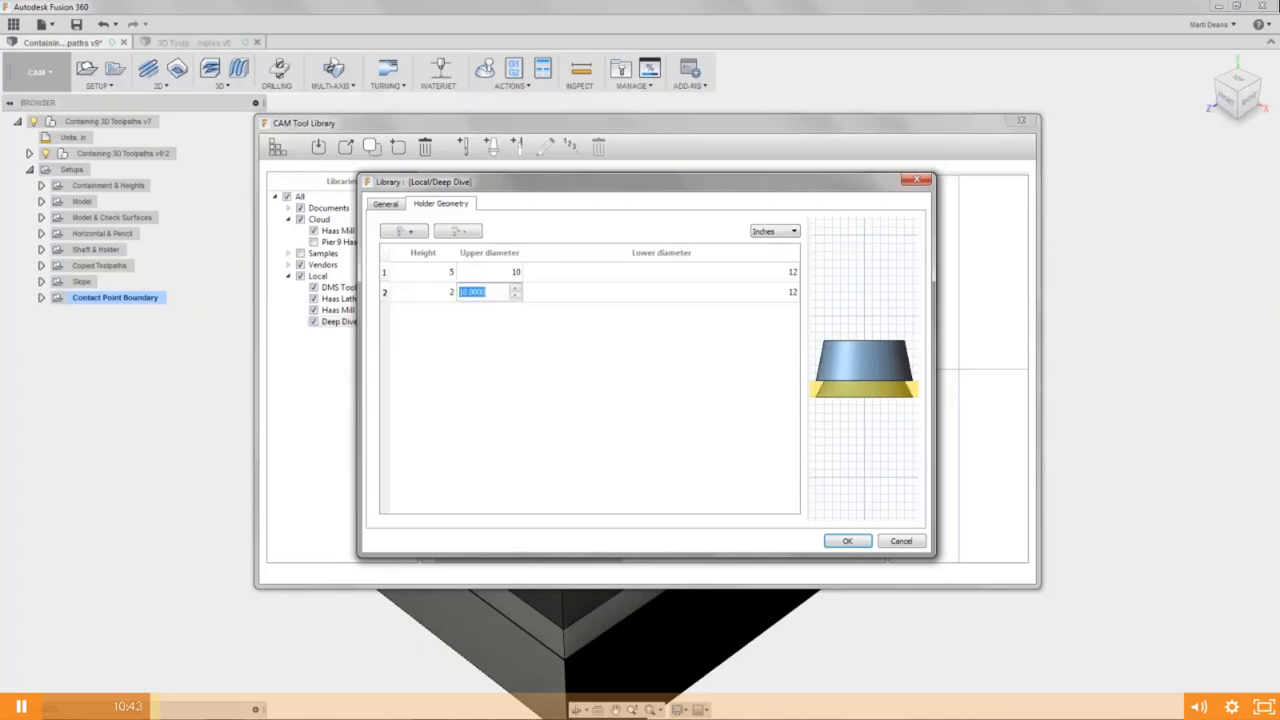
type("15")
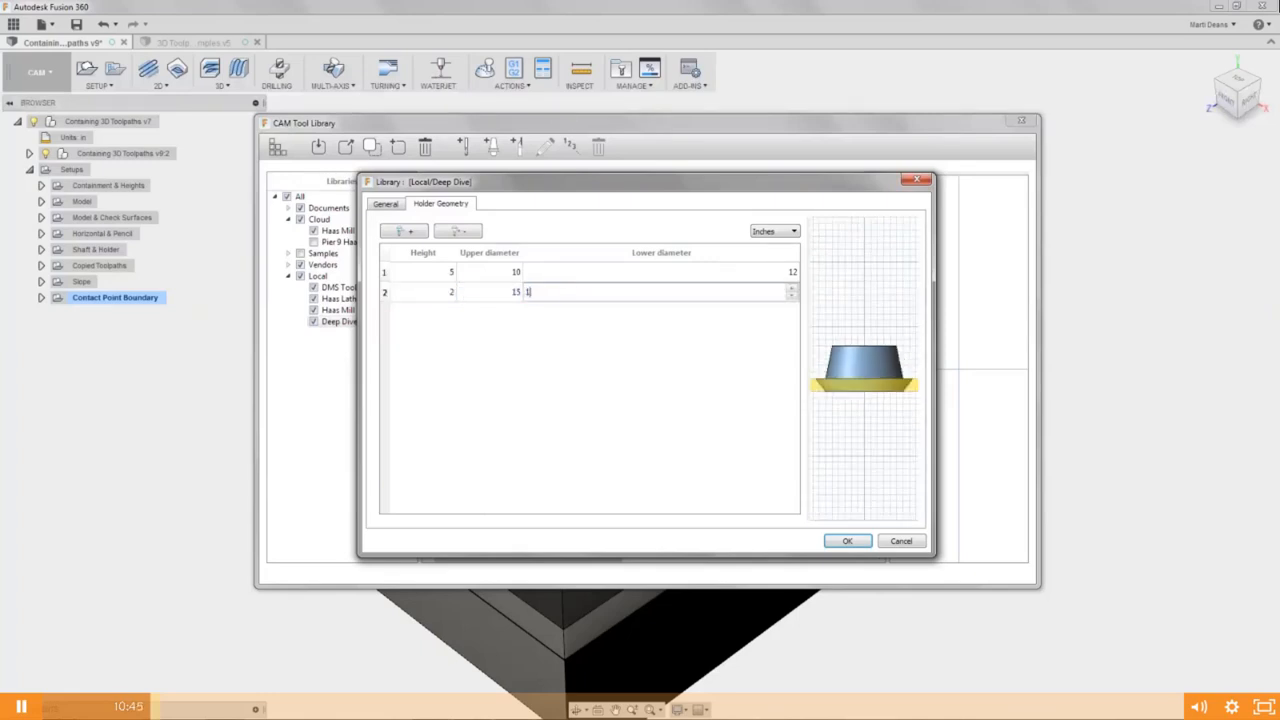
key("Tab")
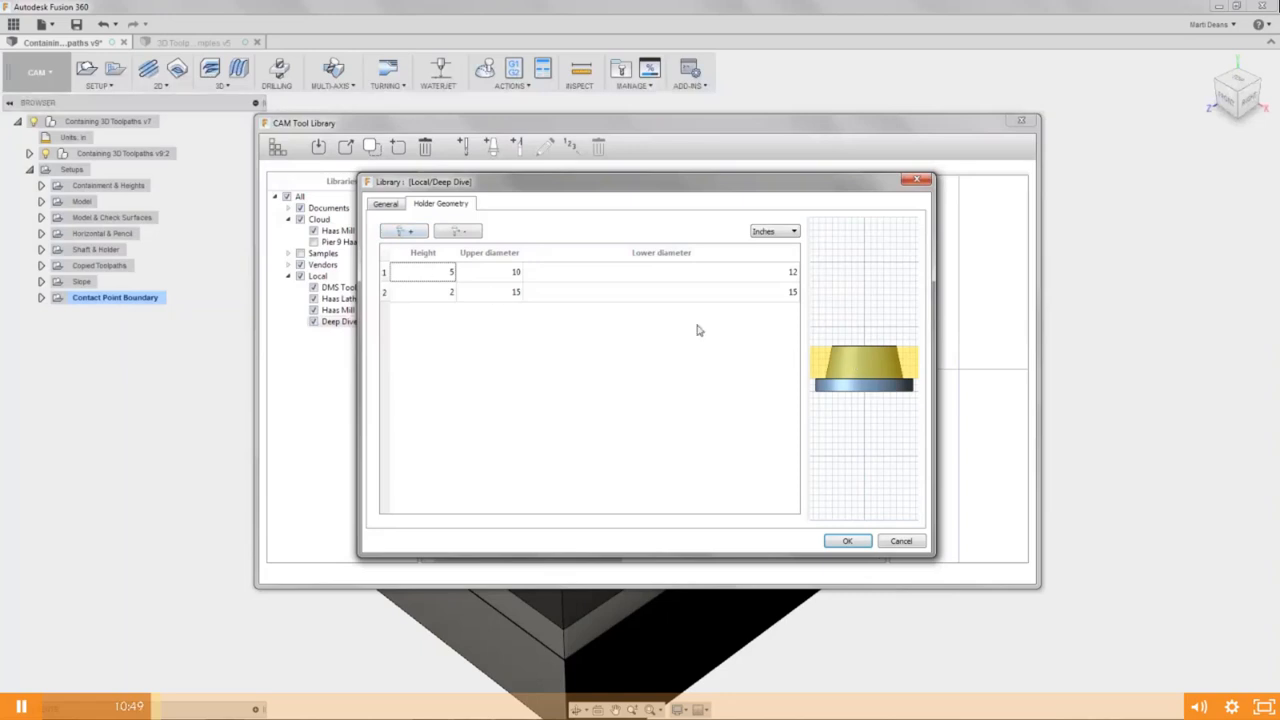
Insert a holder segment between the two existing ones with height 1, upper diameter 12 and lower diameter 15 inches.
left_click(403, 235)
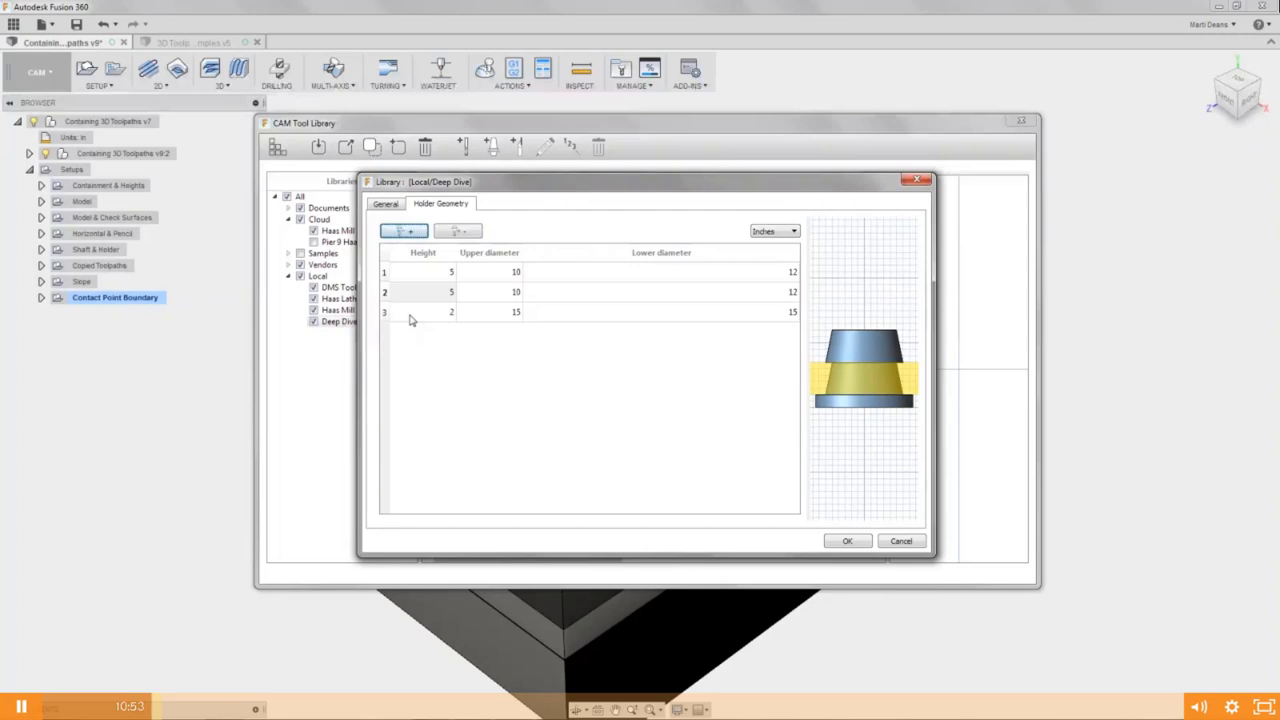
double_click(507, 292)
type("12")
key("Tab")
type("15")
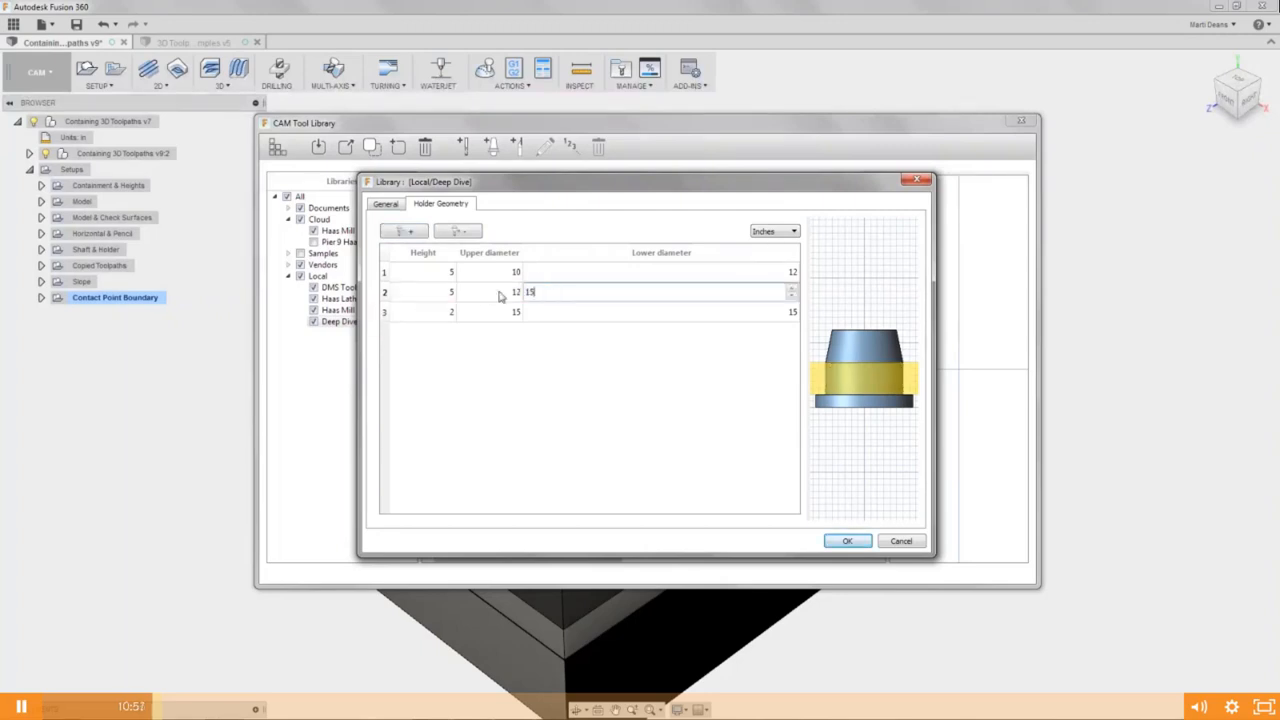
double_click(446, 291)
type("1")
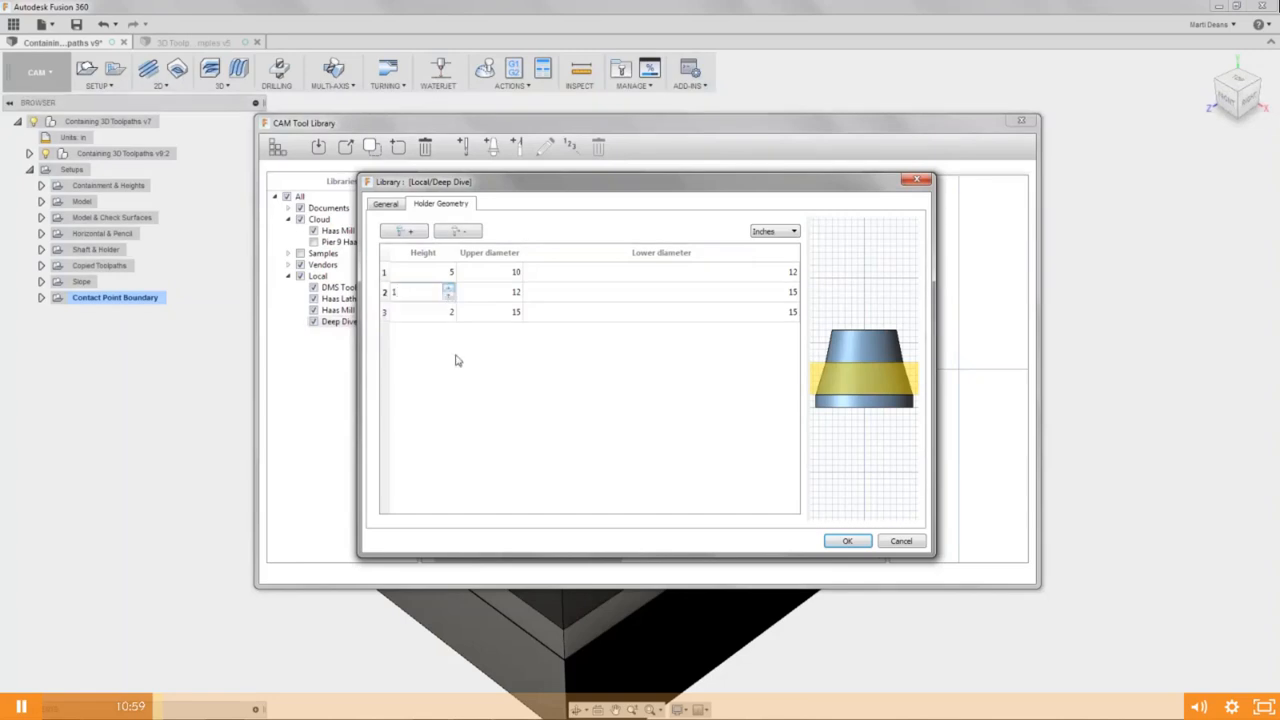
Add another segment below the bottom 15-inch holder segment and delete one of the two identical segments.
left_click(386, 313)
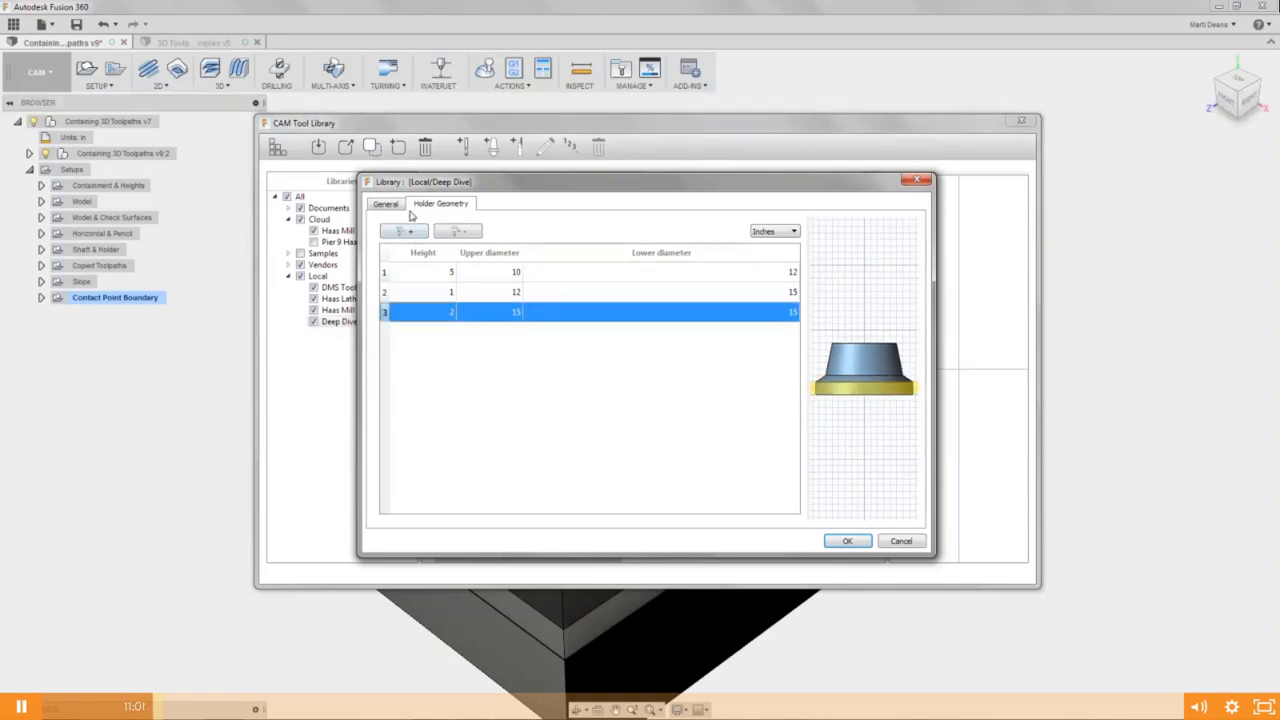
left_click(404, 231)
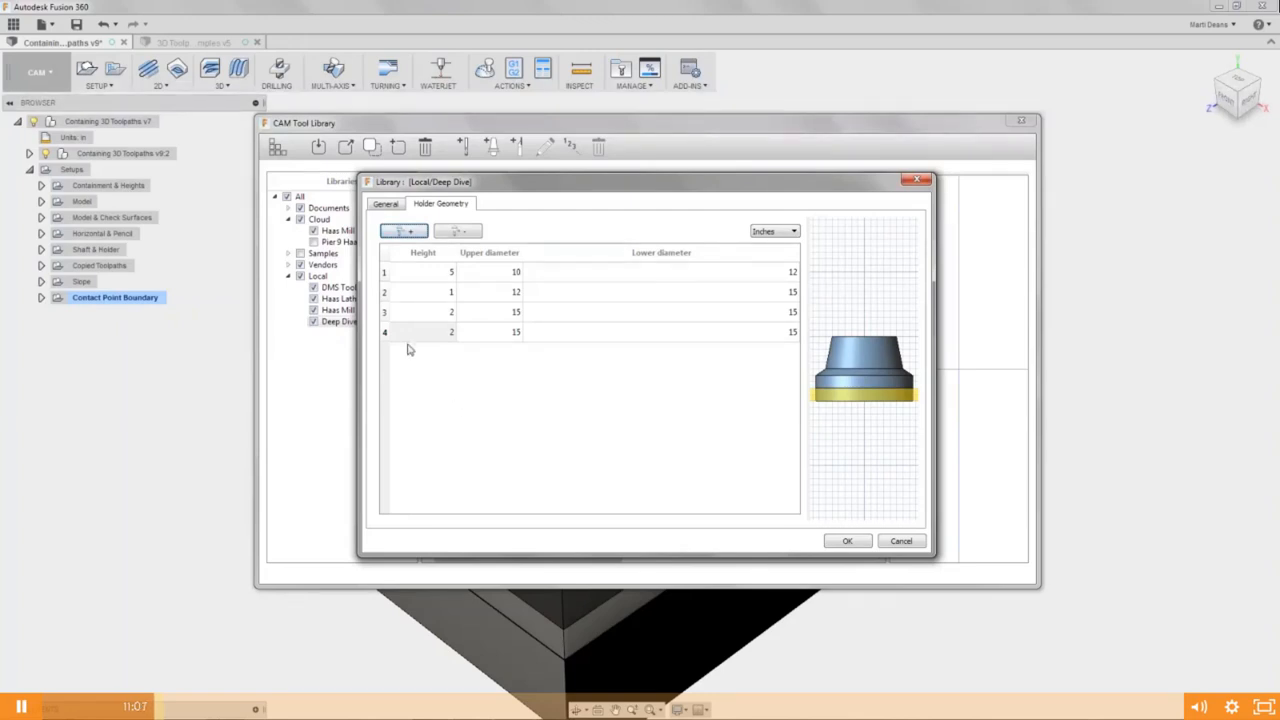
left_click(397, 300)
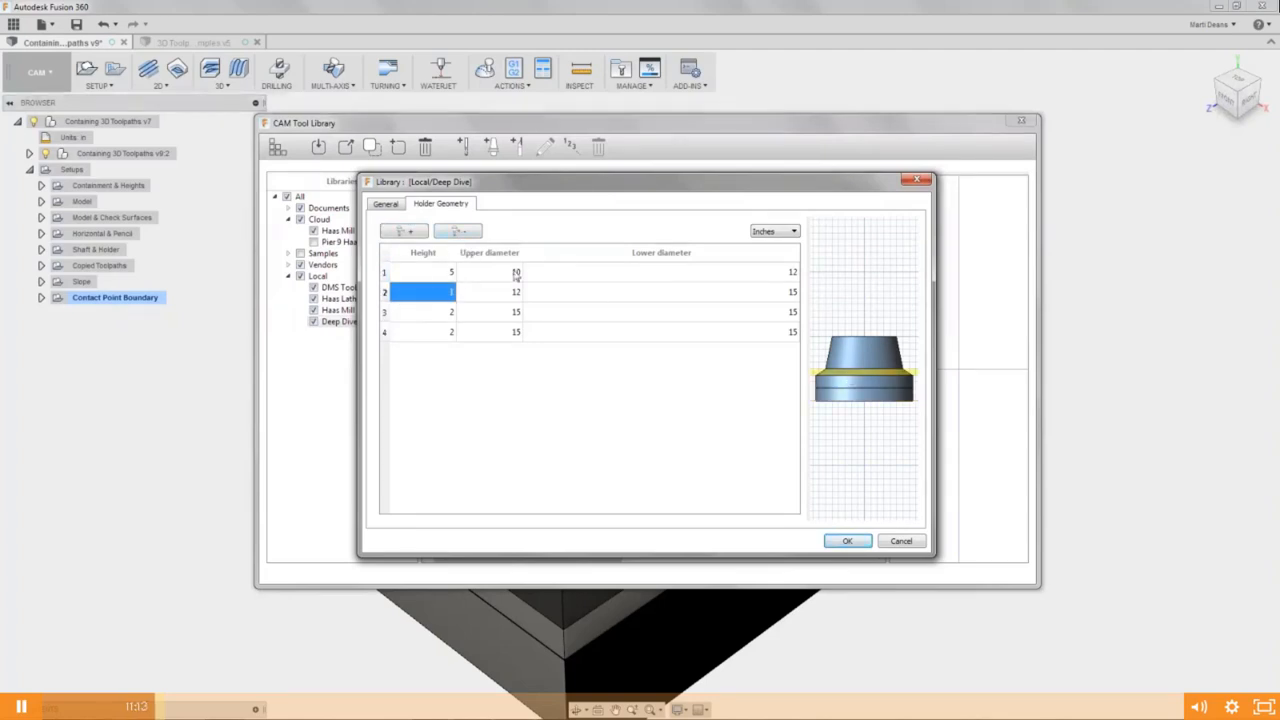
left_click(409, 314)
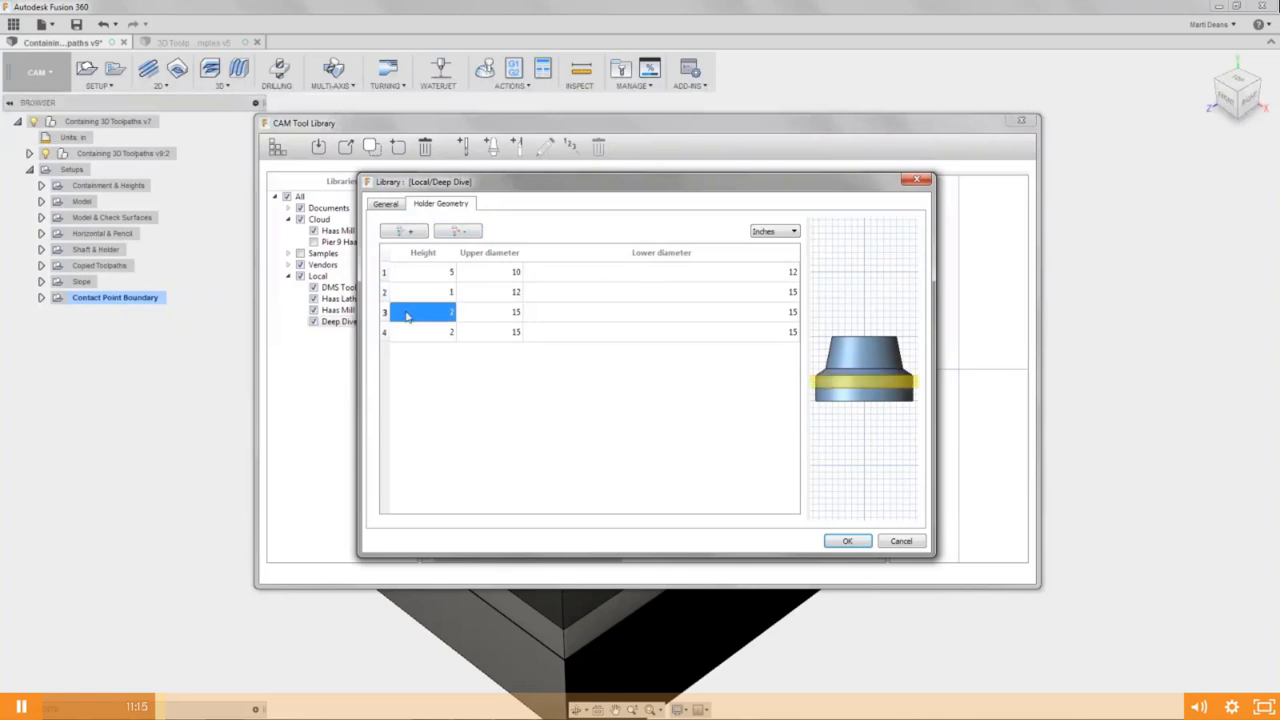
left_click(458, 233)
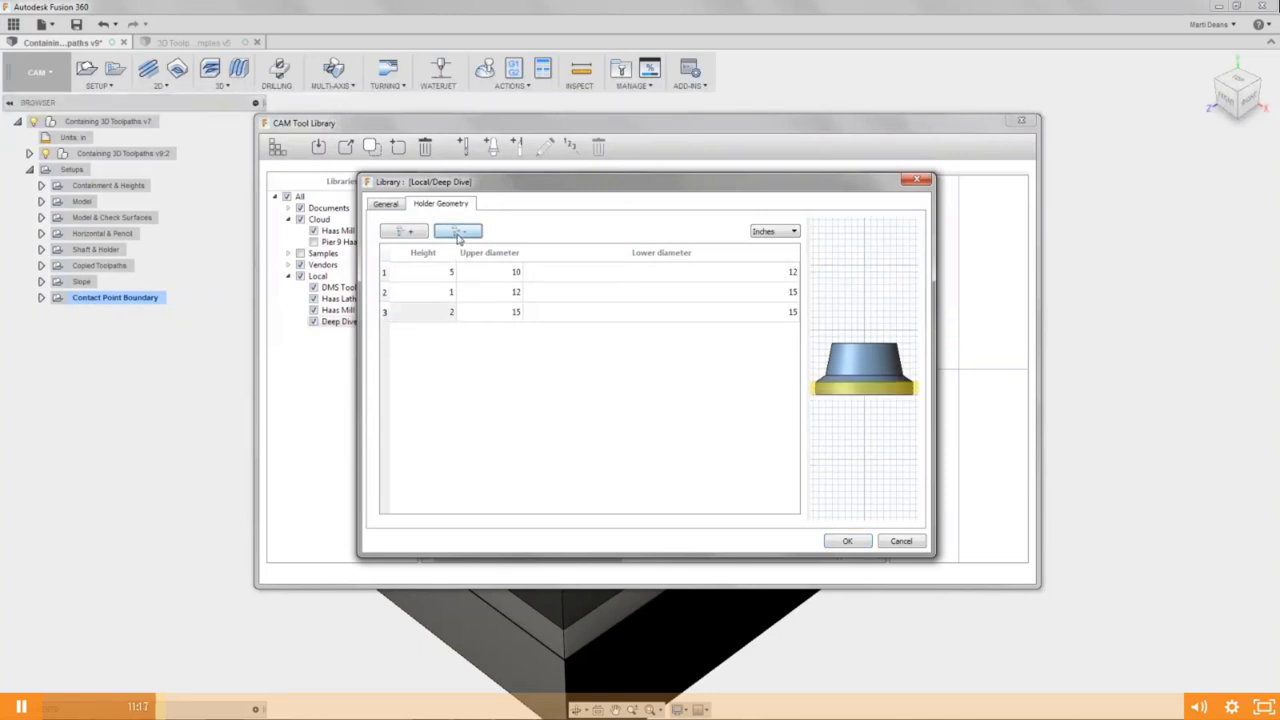
left_click(503, 443)
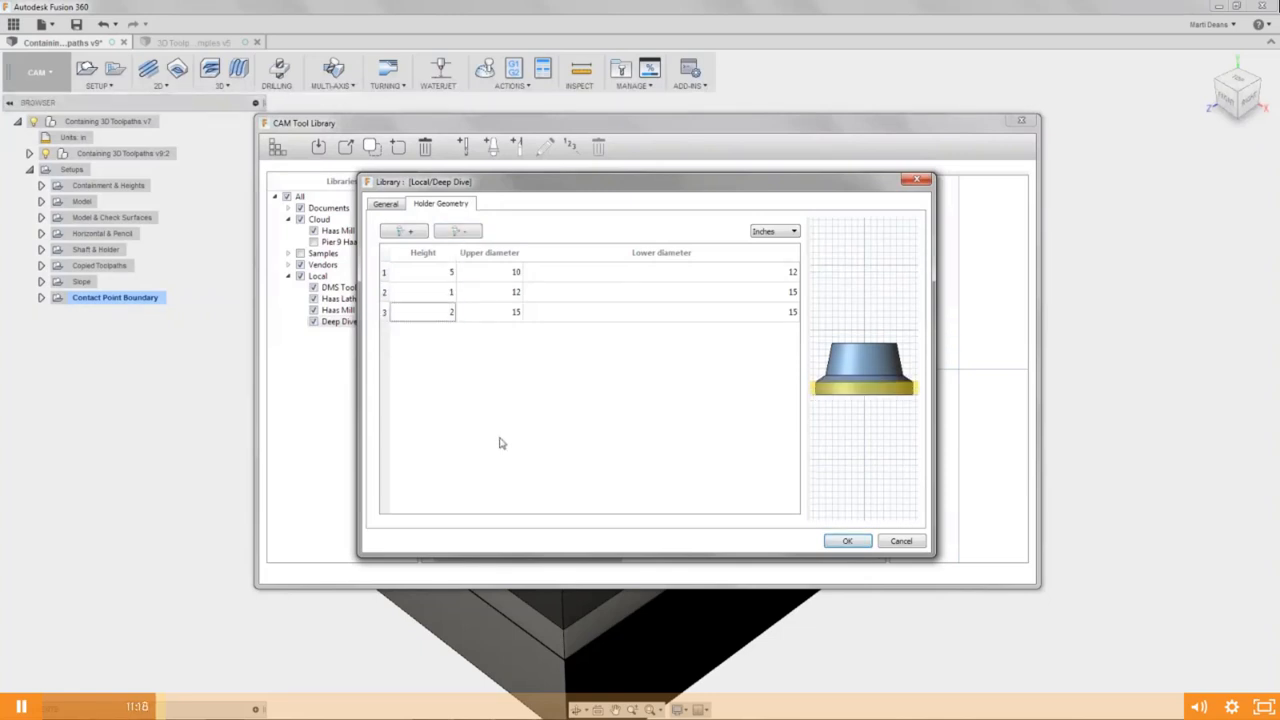
Switch the holder geometry units to millimeters and back to inches, and discard the new holder.
left_click(772, 231)
left_click(762, 251)
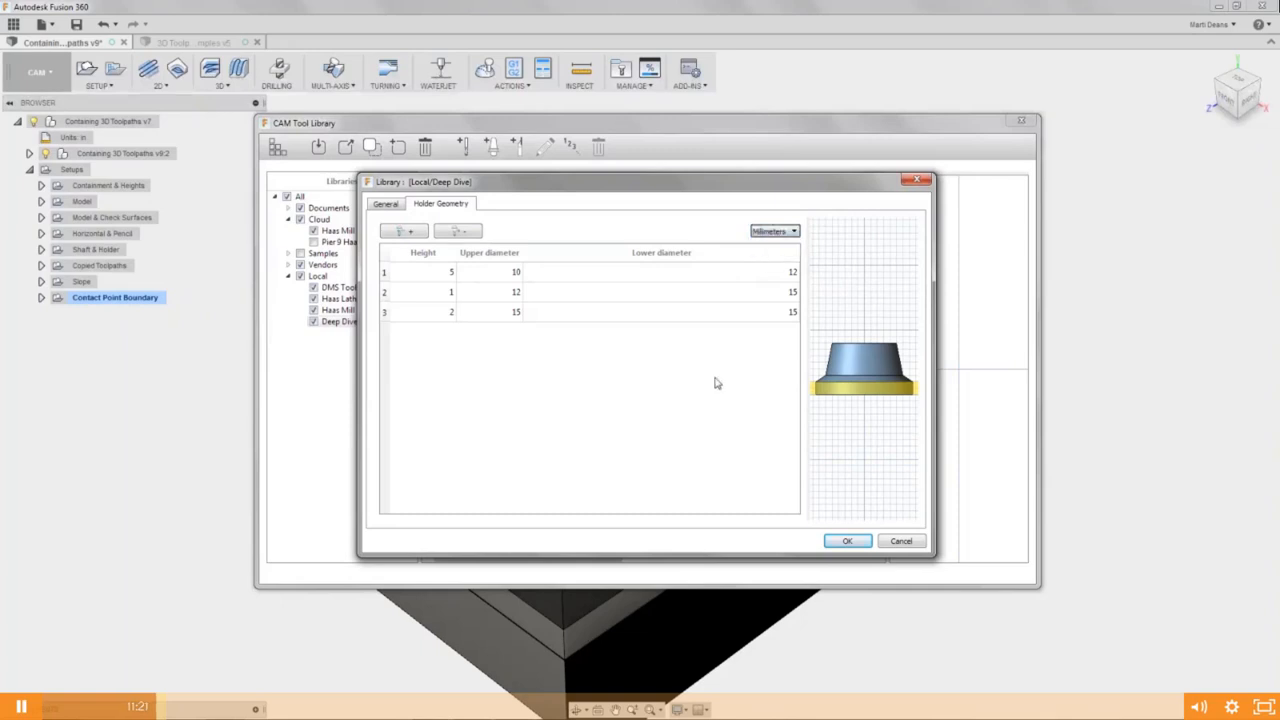
left_click(769, 232)
left_click(767, 237)
left_click(767, 233)
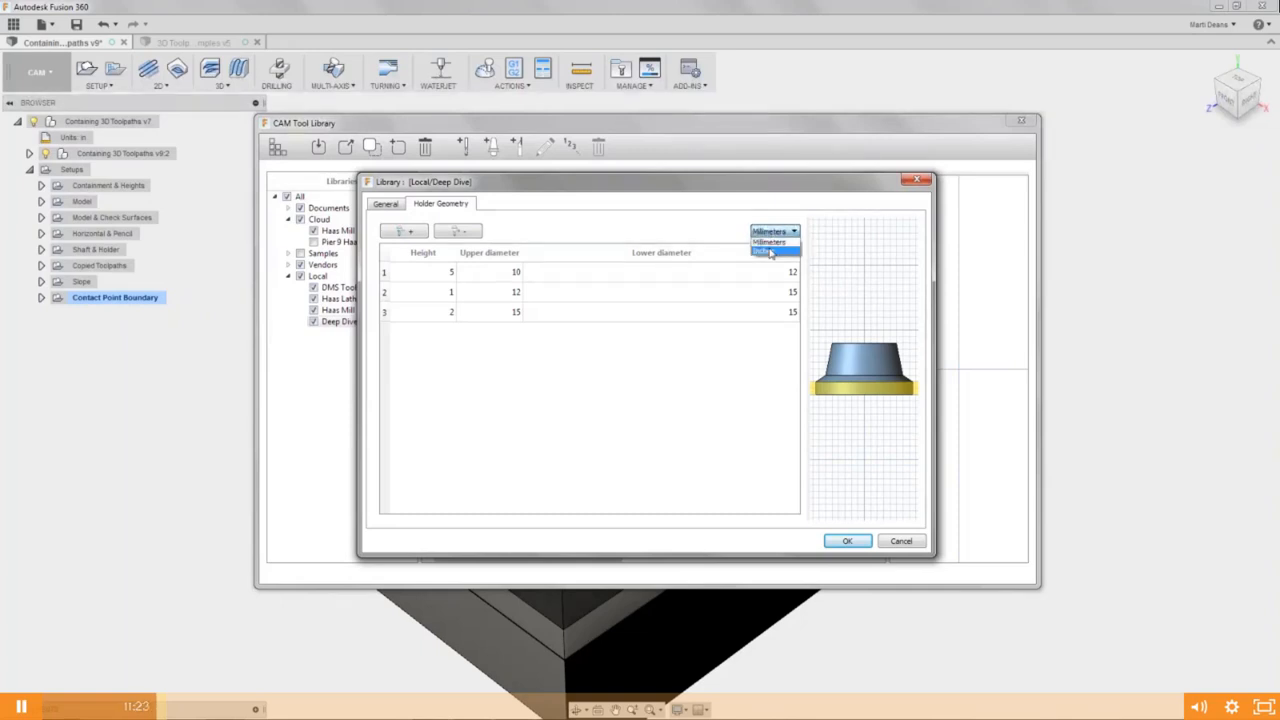
left_click(766, 250)
left_click(914, 542)
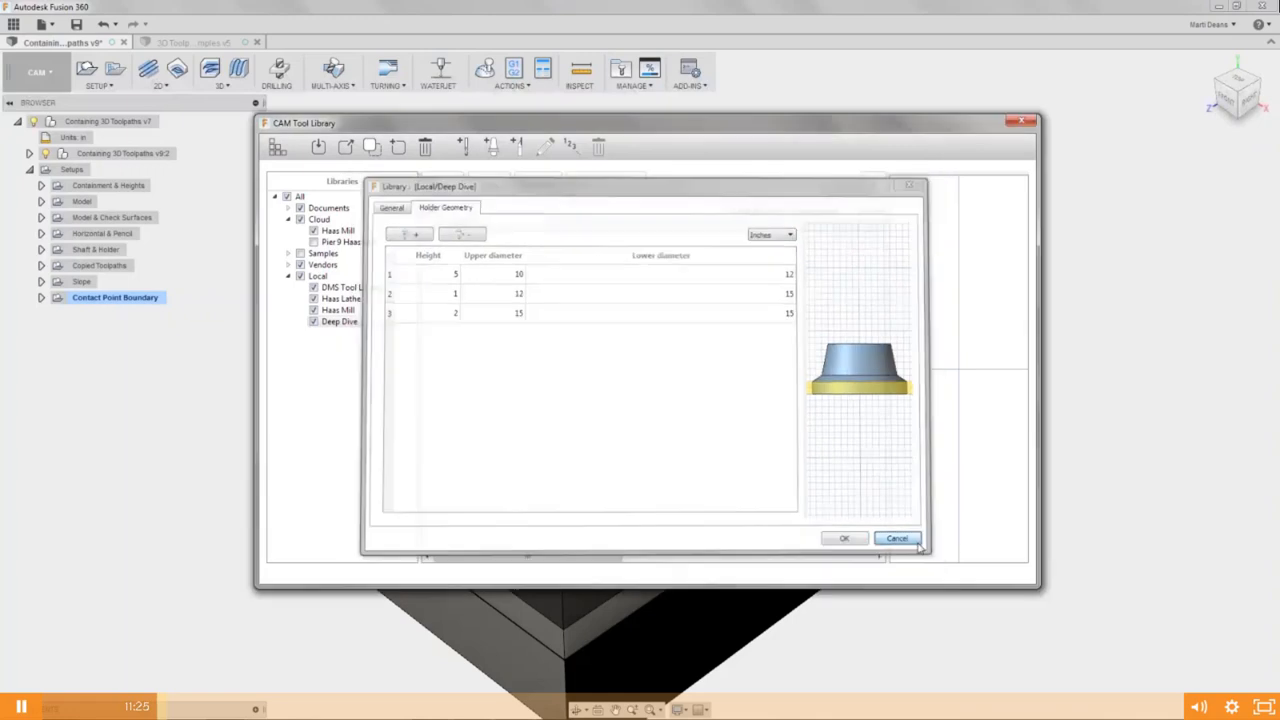
Start a new milling tool in the Deep Dive library and set its type to bull nose end mill.
left_click(463, 148)
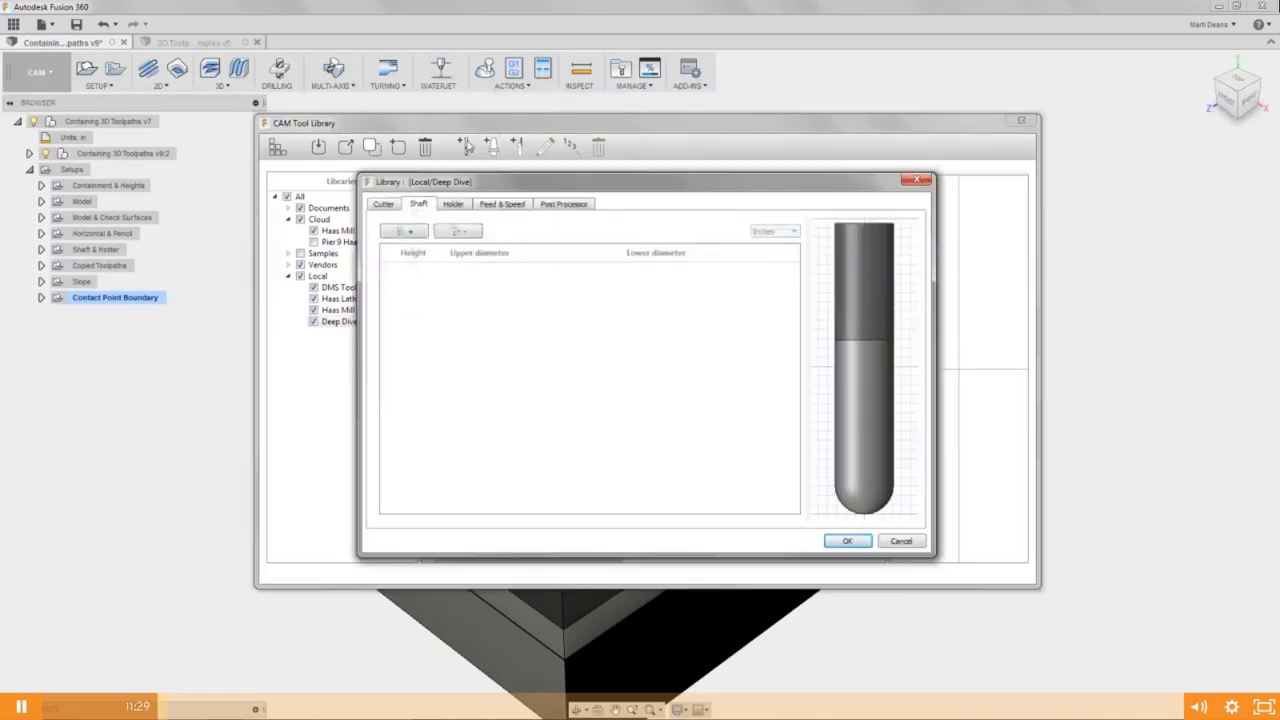
left_click(385, 204)
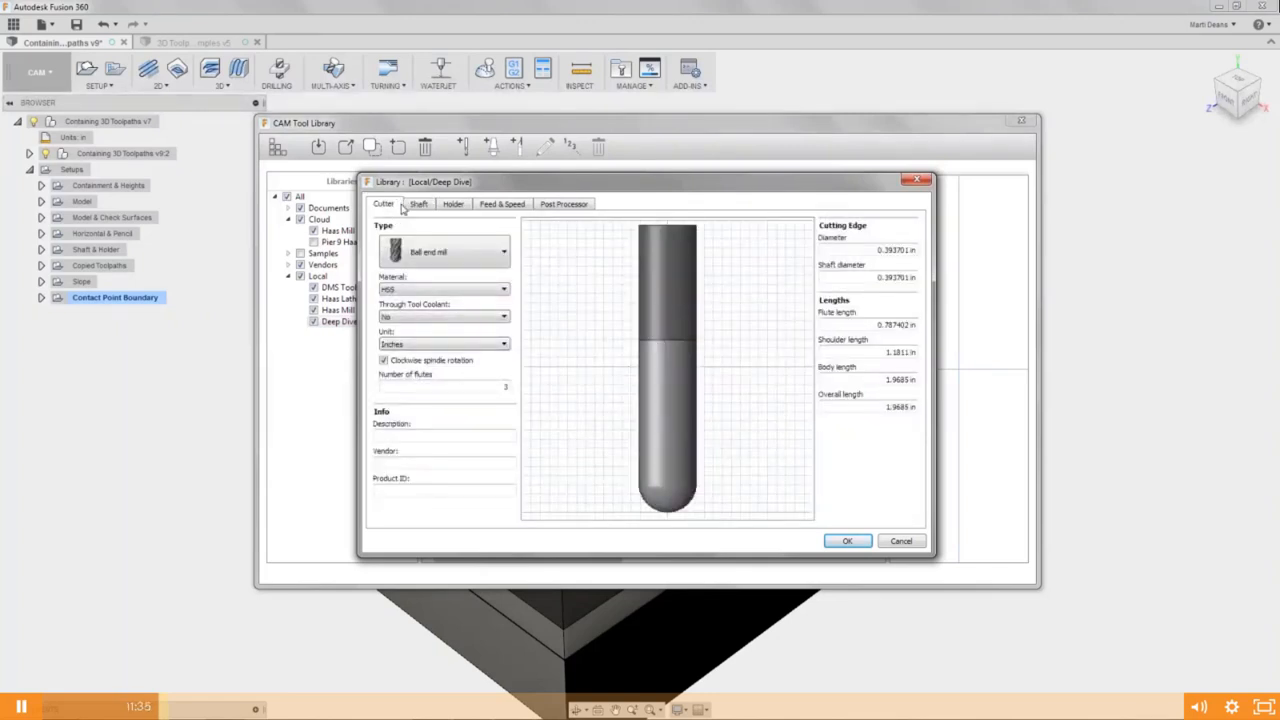
left_click(445, 250)
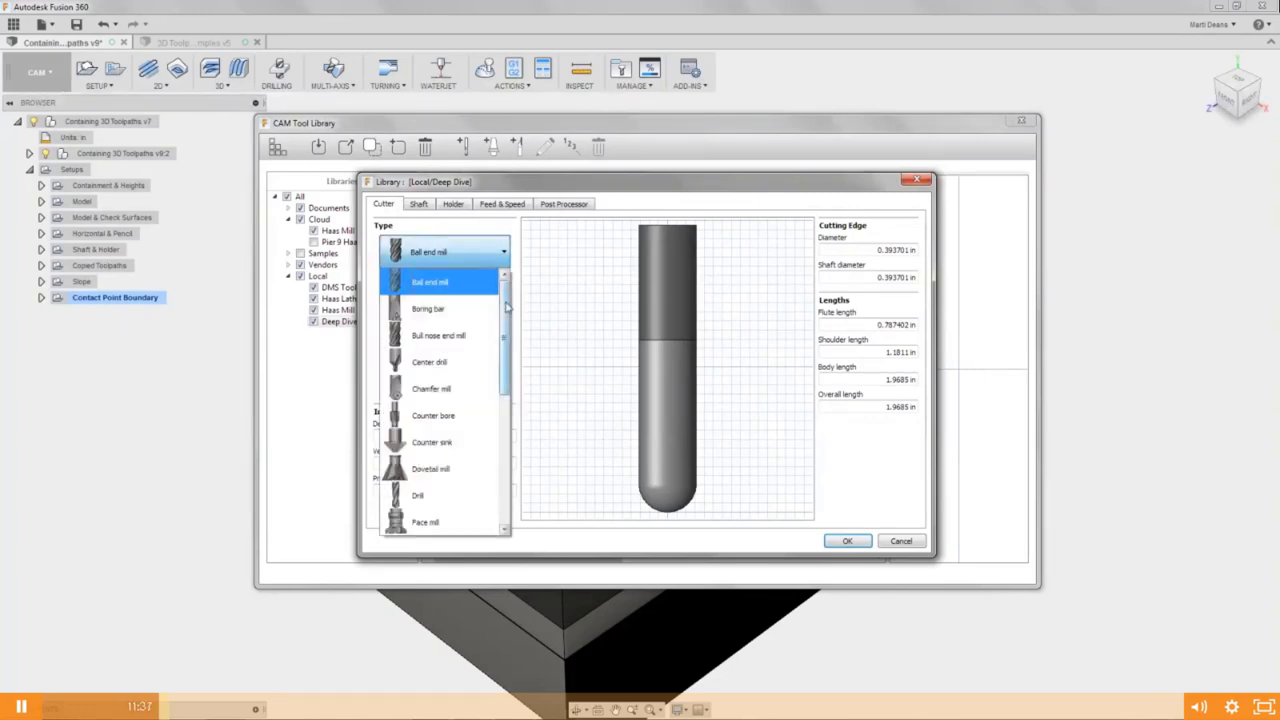
mouse_move(507, 310)
left_mouse_down()
mouse_move(493, 436)
mouse_move(500, 290)
left_mouse_up()
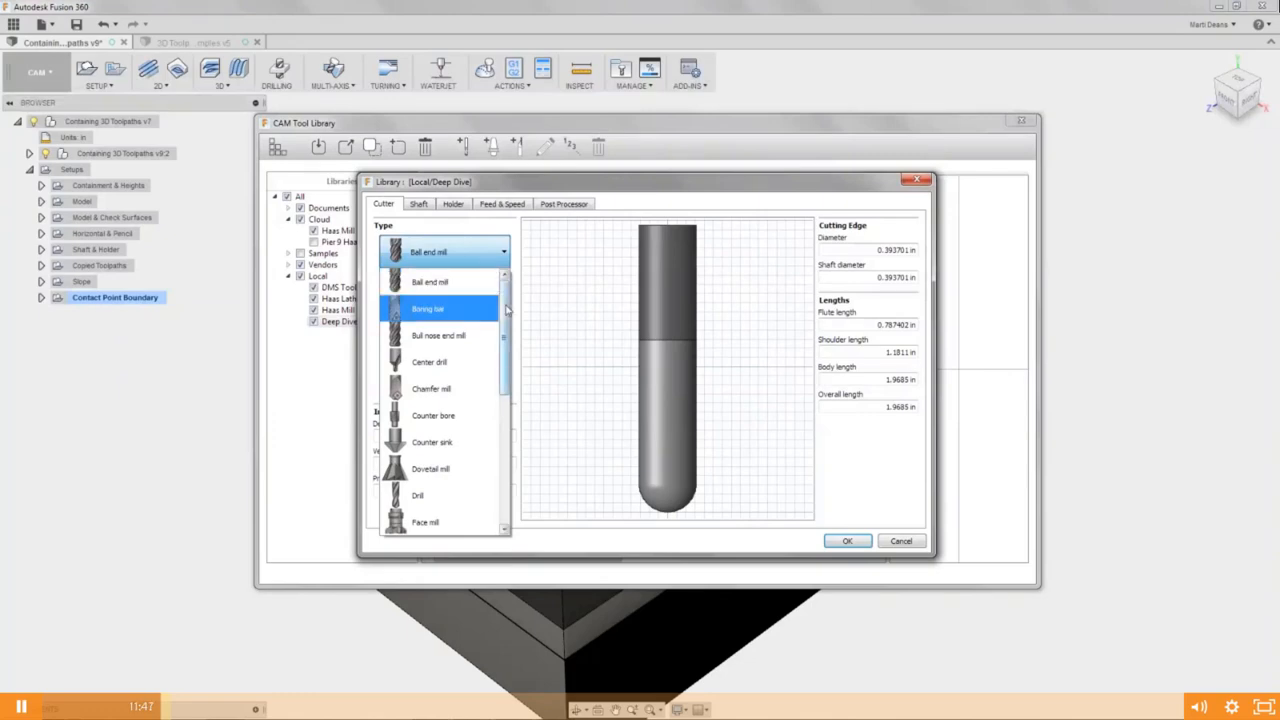
scroll(437, 290, "down", 1)
left_click(436, 286)
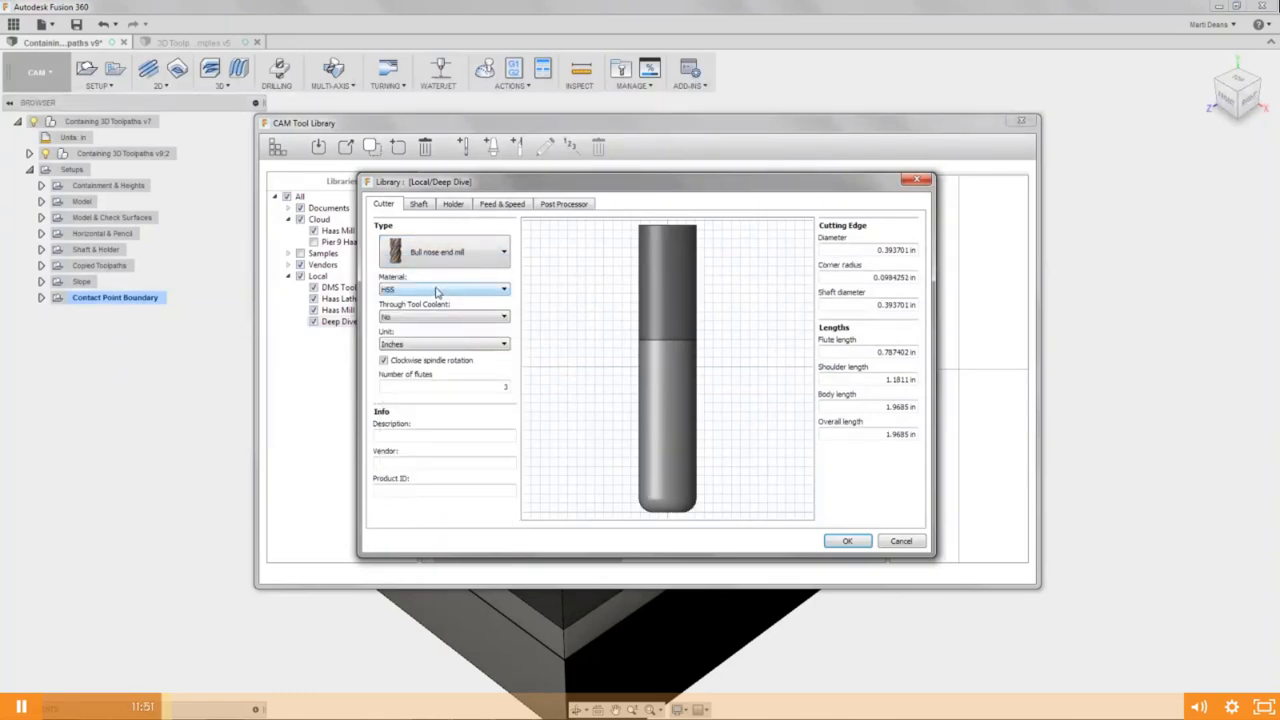
Set the cutter material to Carbide, keeping through tool coolant at No and the unit at Inches.
left_click(503, 289)
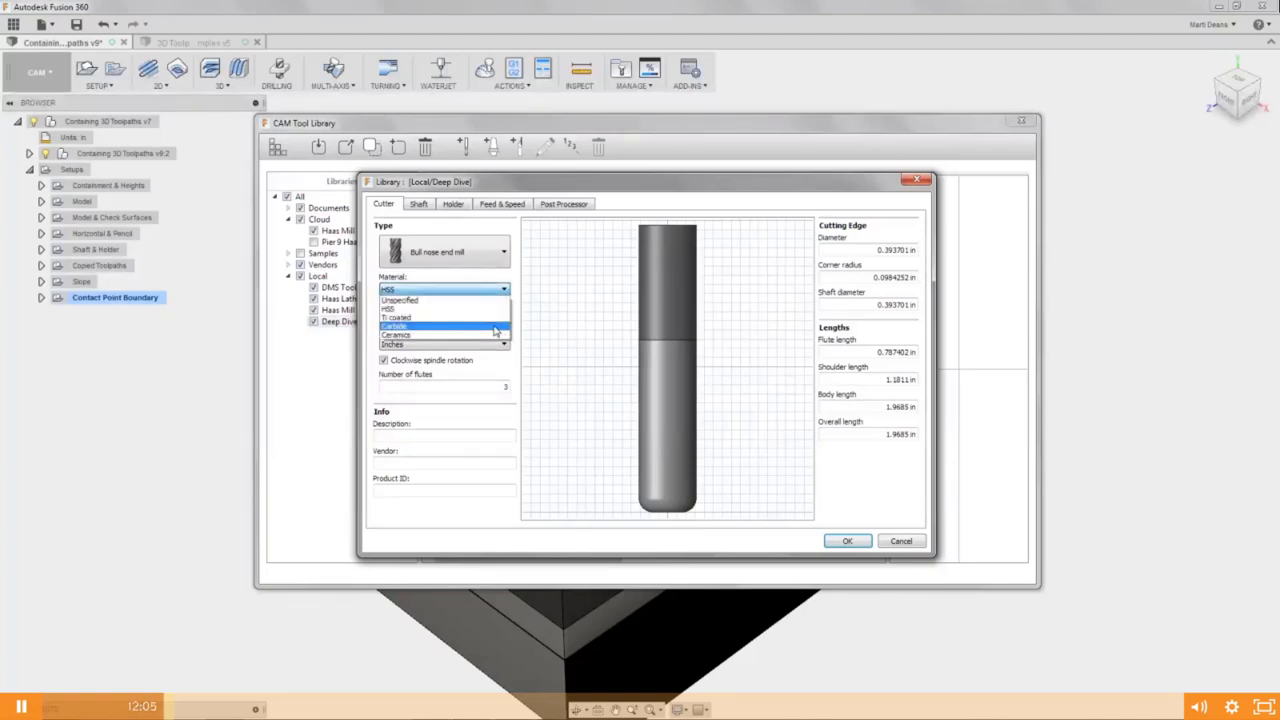
left_click(495, 327)
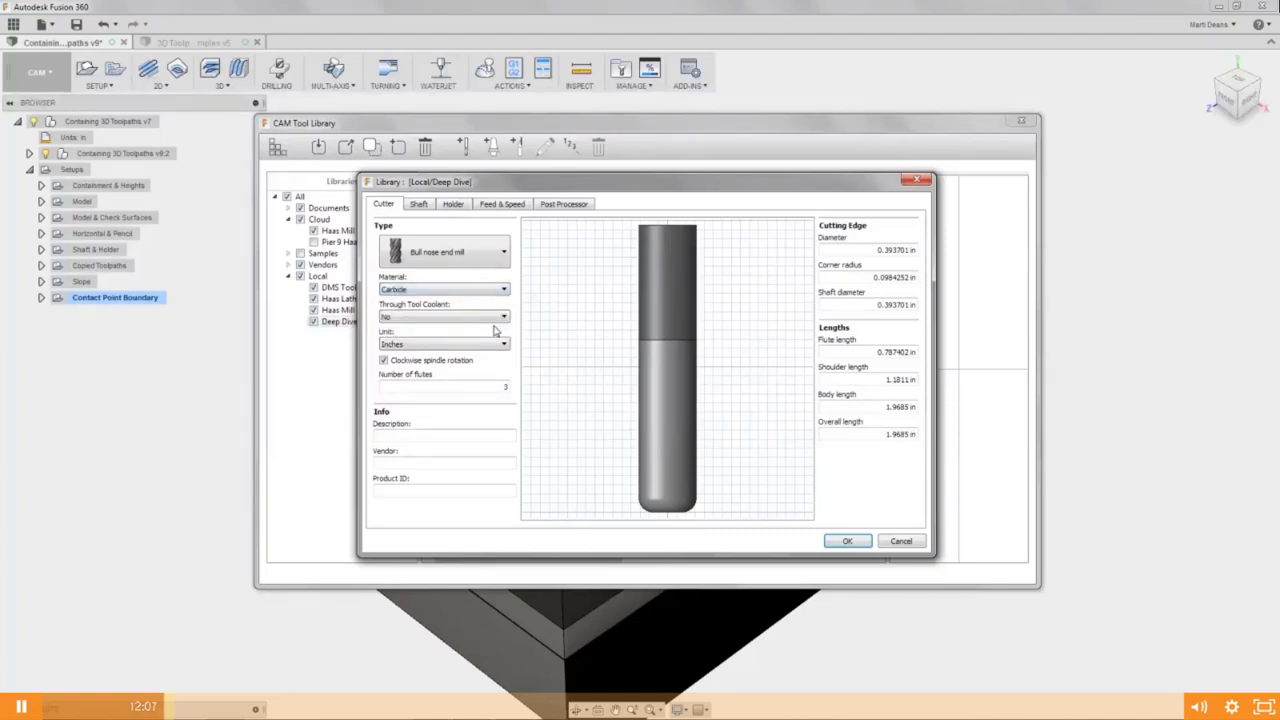
left_click(492, 325)
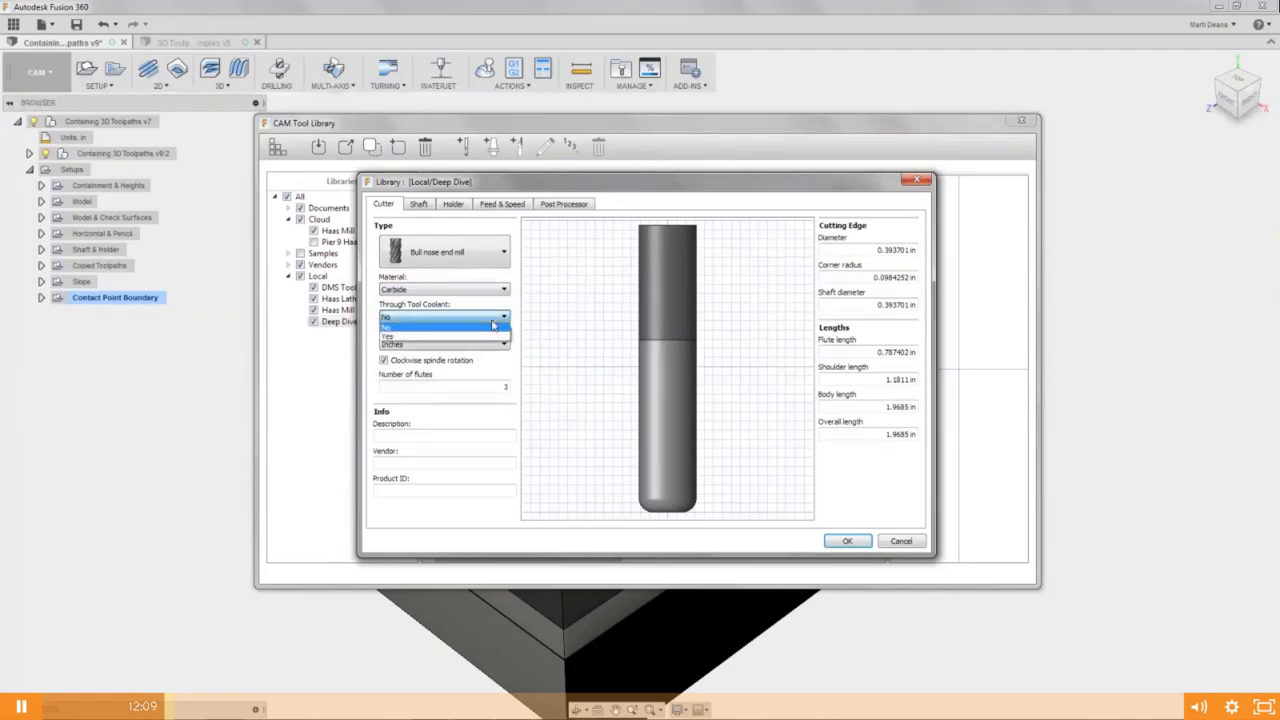
left_click(492, 326)
left_click(497, 344)
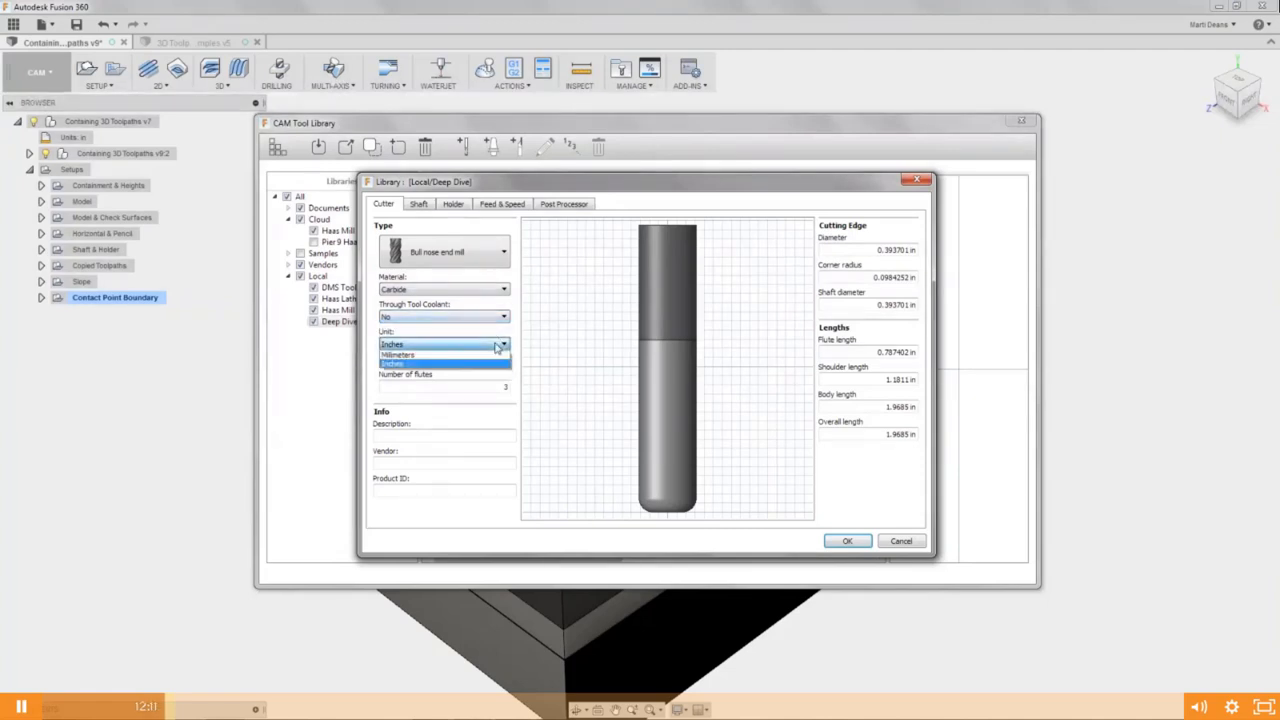
left_click(497, 345)
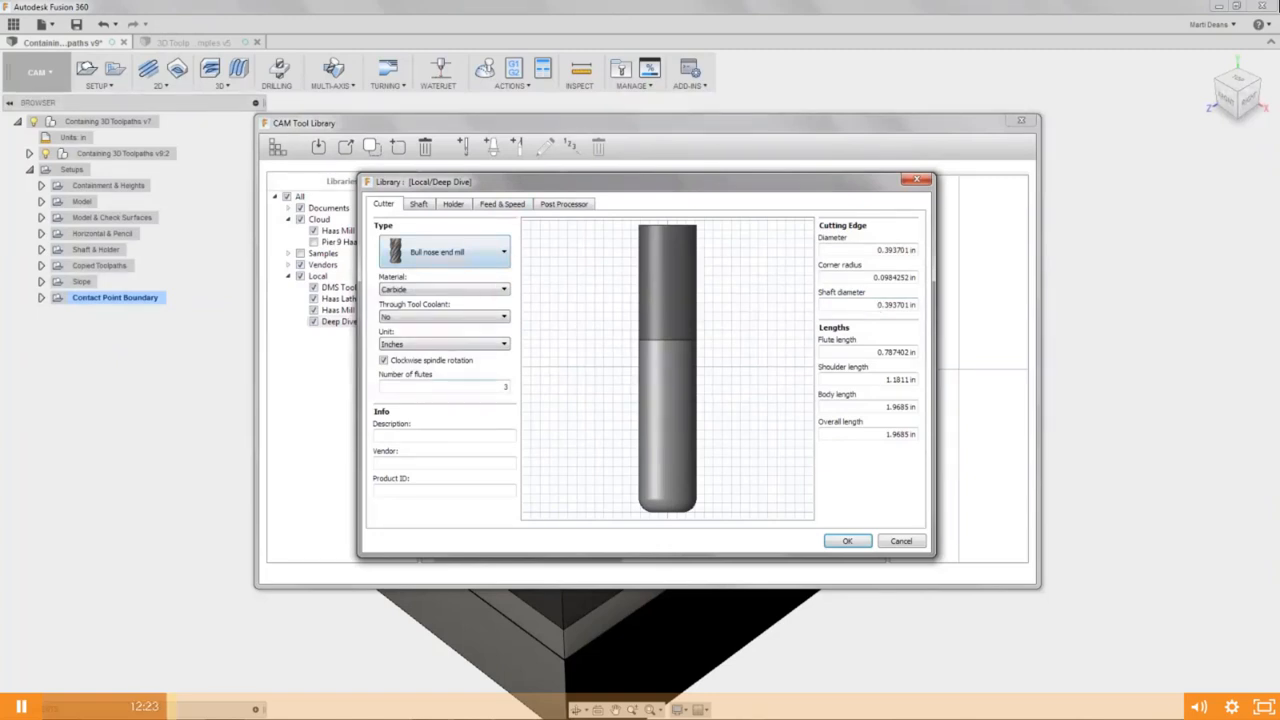
Give the cutter 5 flutes, the description Steel Only, a first name as vendor and product ID 12345.
double_click(506, 386)
type("5")
type("Steel On")
type("ly")
key("shift+Tab")
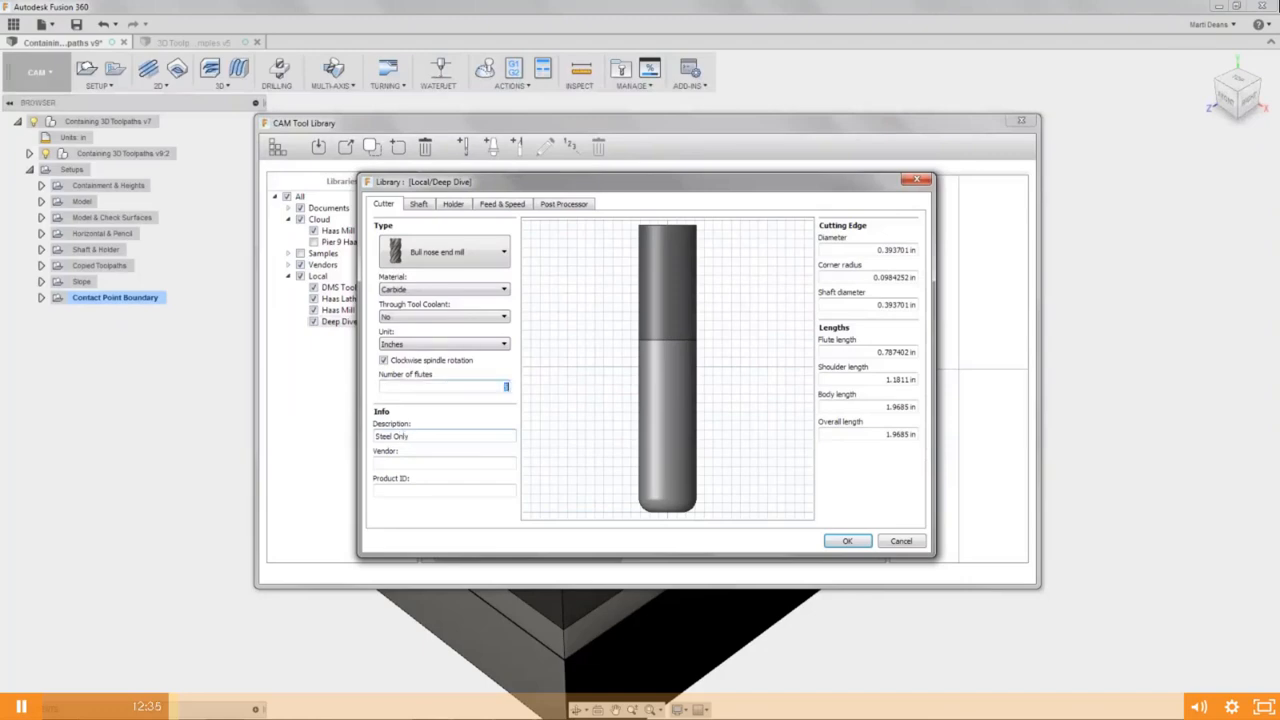
left_click(508, 459)
type("Marti")
type("12345")
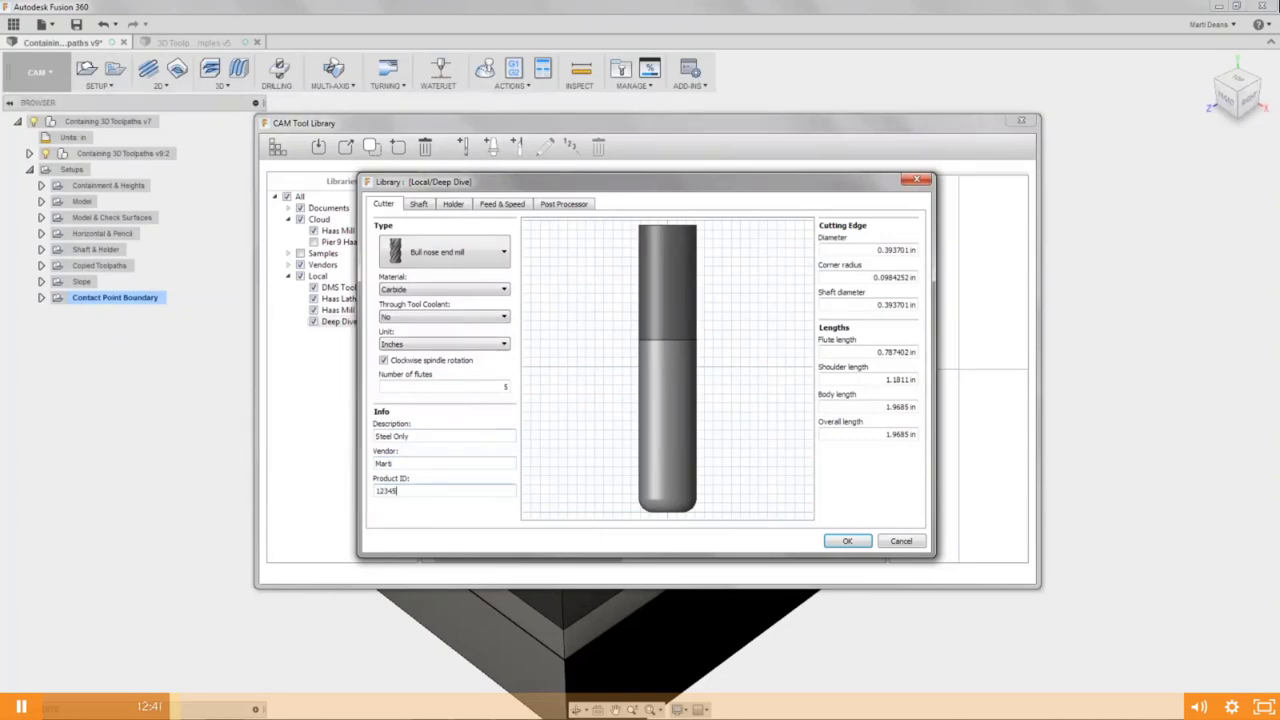
left_click_drag(430, 437, 375, 437)
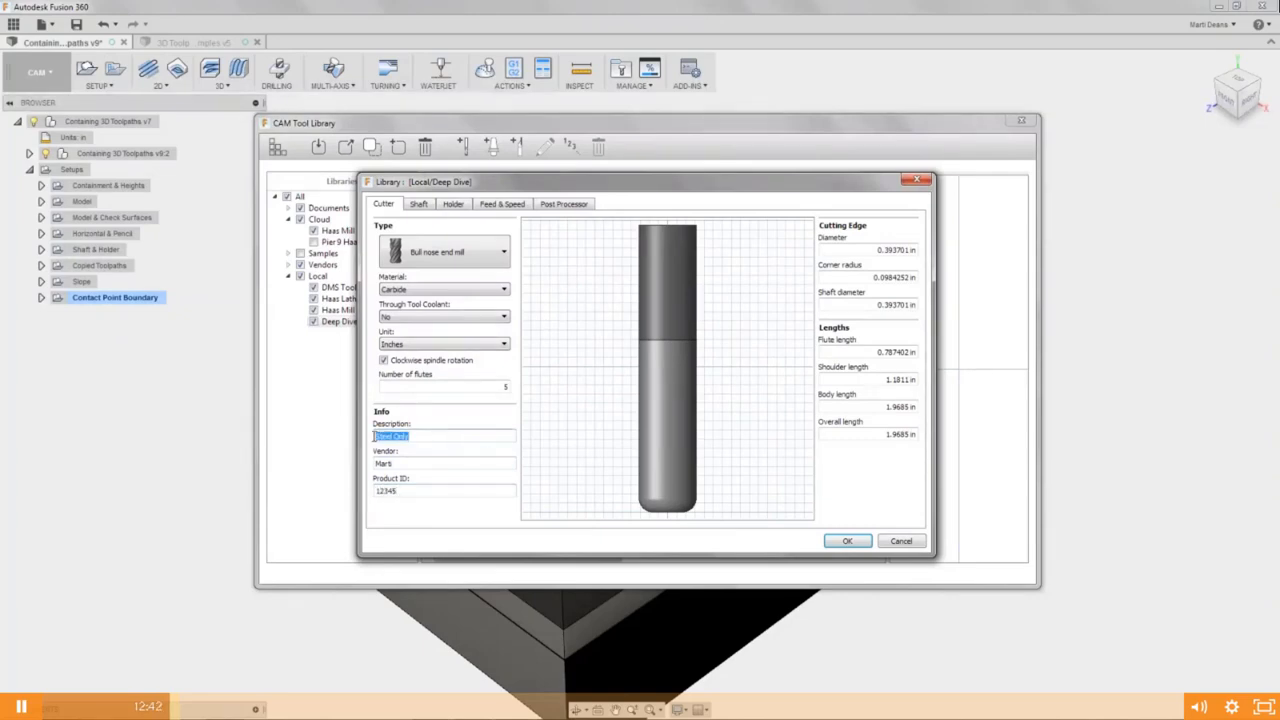
left_click(447, 436)
Set the cutting edge to a 0.5 in diameter, 0.05 in corner radius and 0.5 in shaft diameter.
left_click_drag(878, 250, 918, 252)
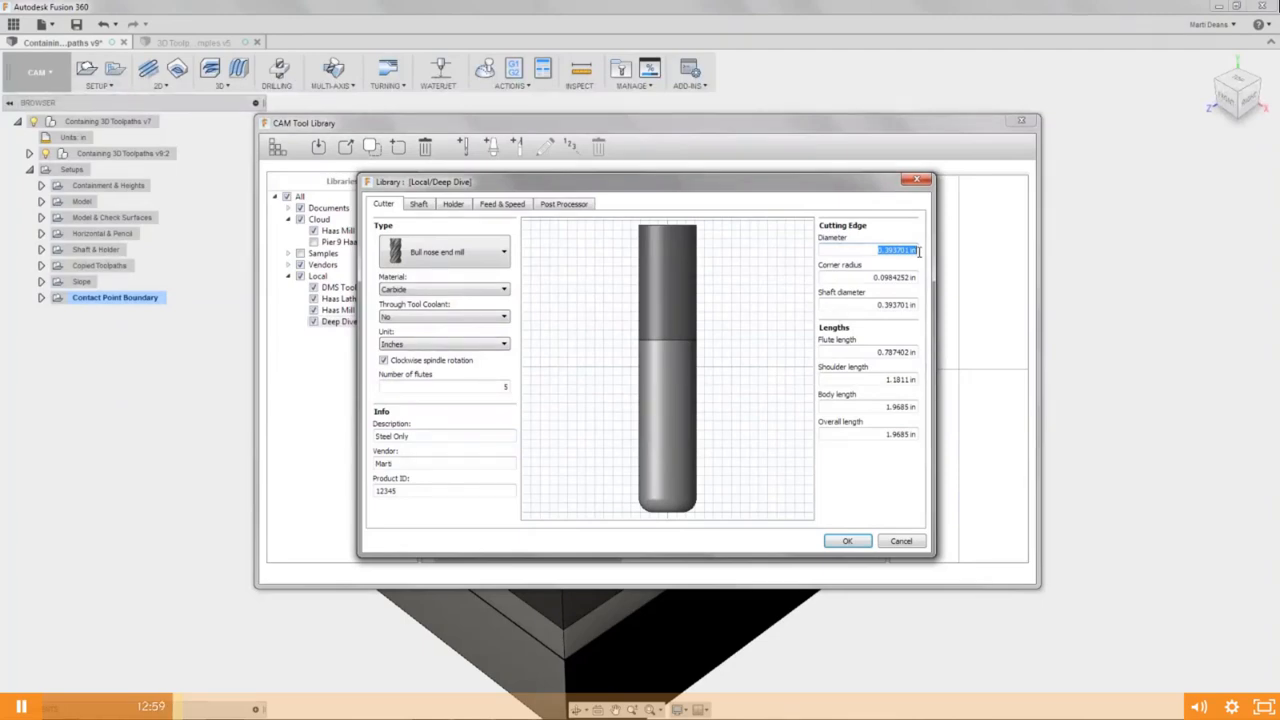
type("0.5")
key("Tab")
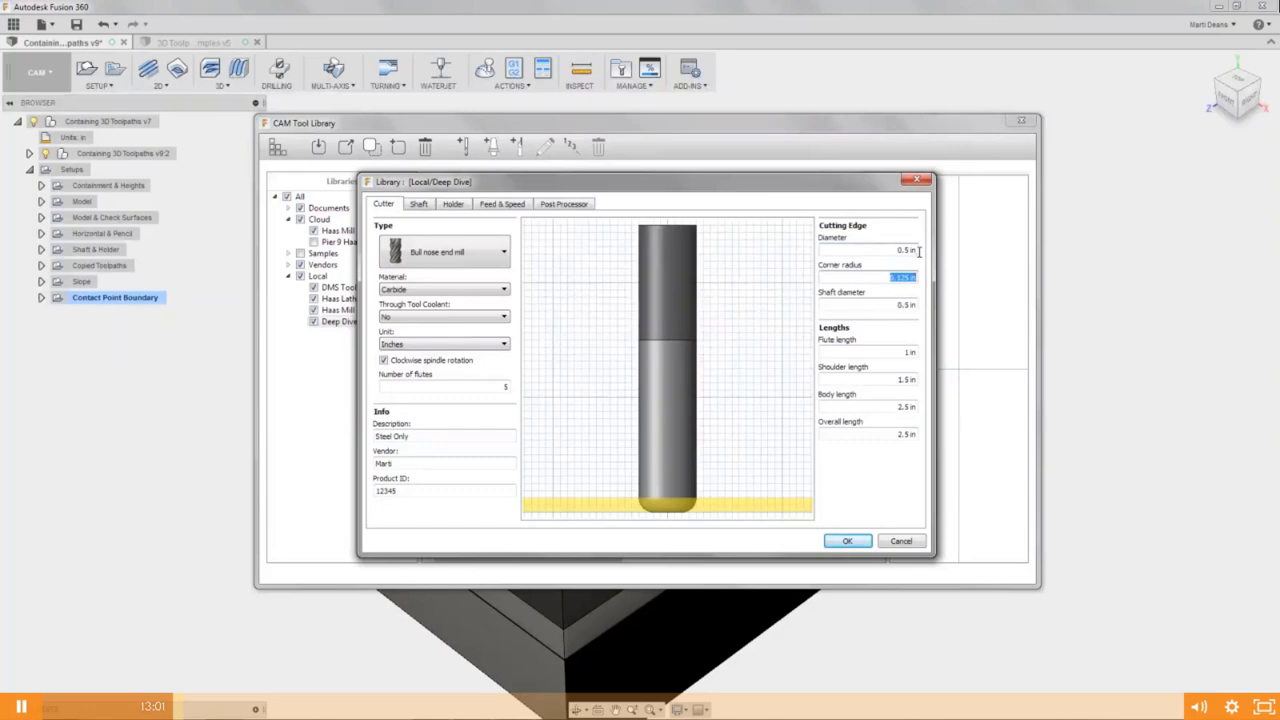
type("0.05")
key("Tab")
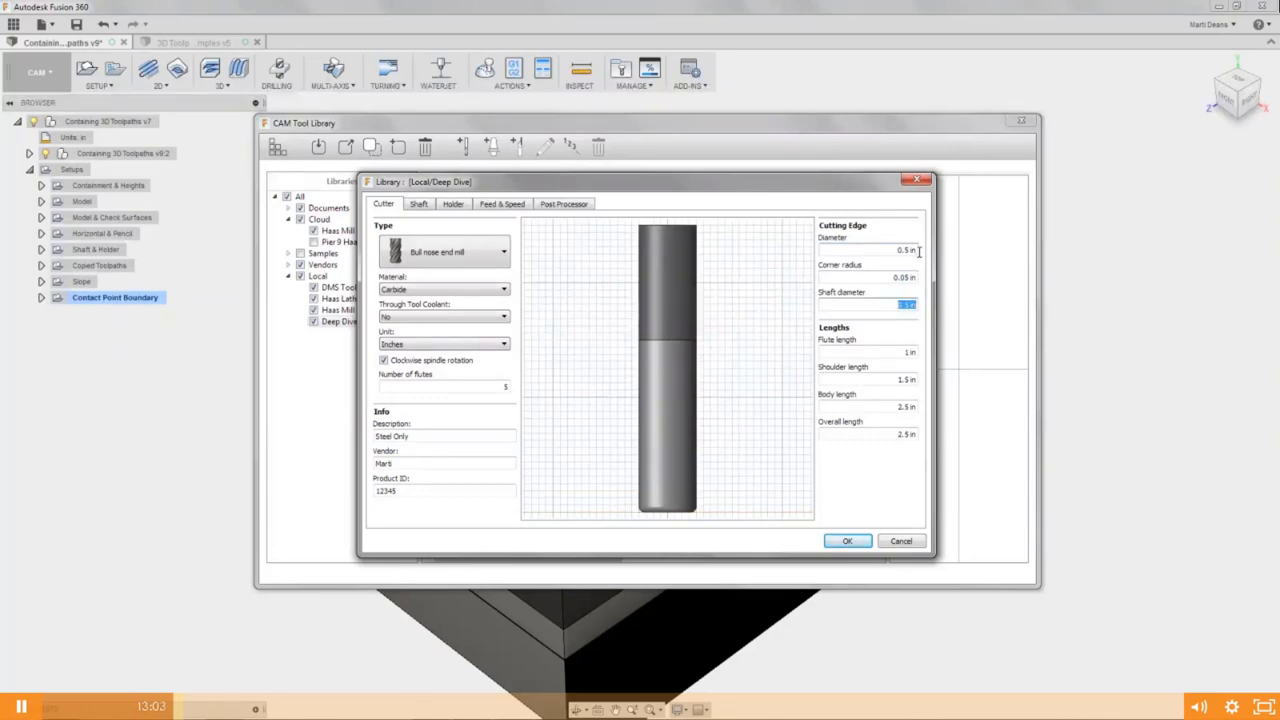
type("0.6")
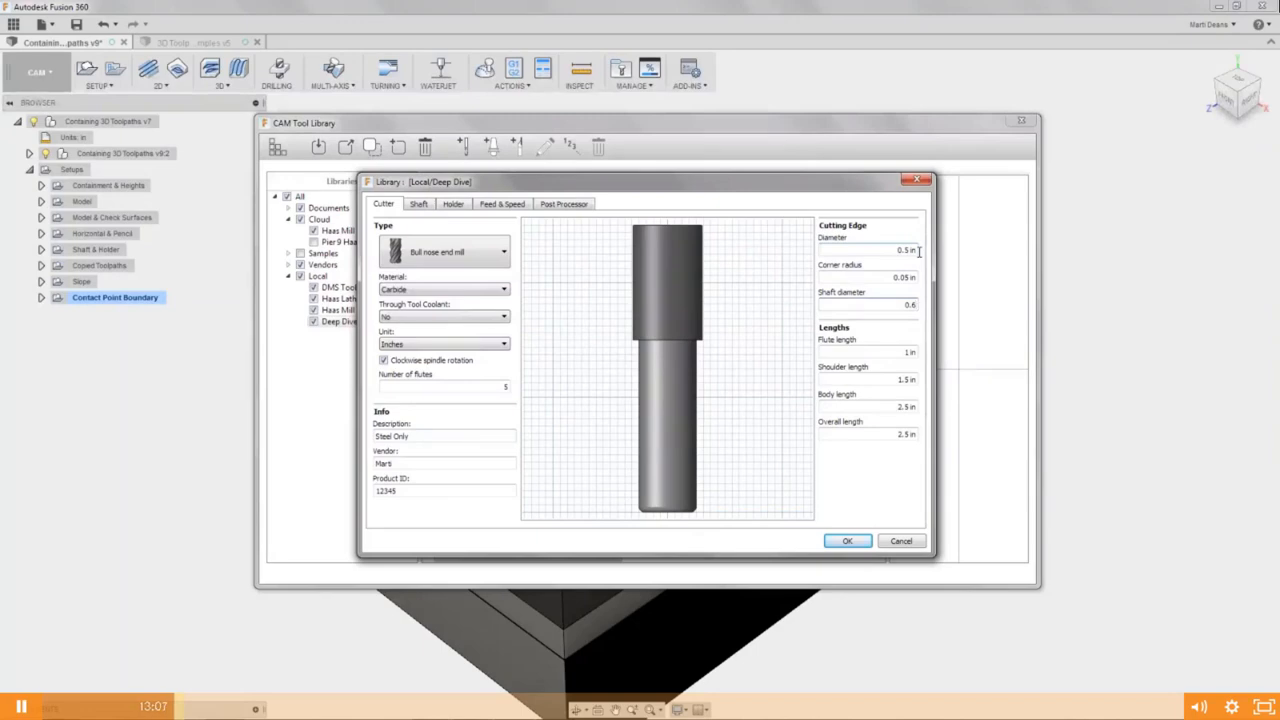
key("BackSpace")
type("5")
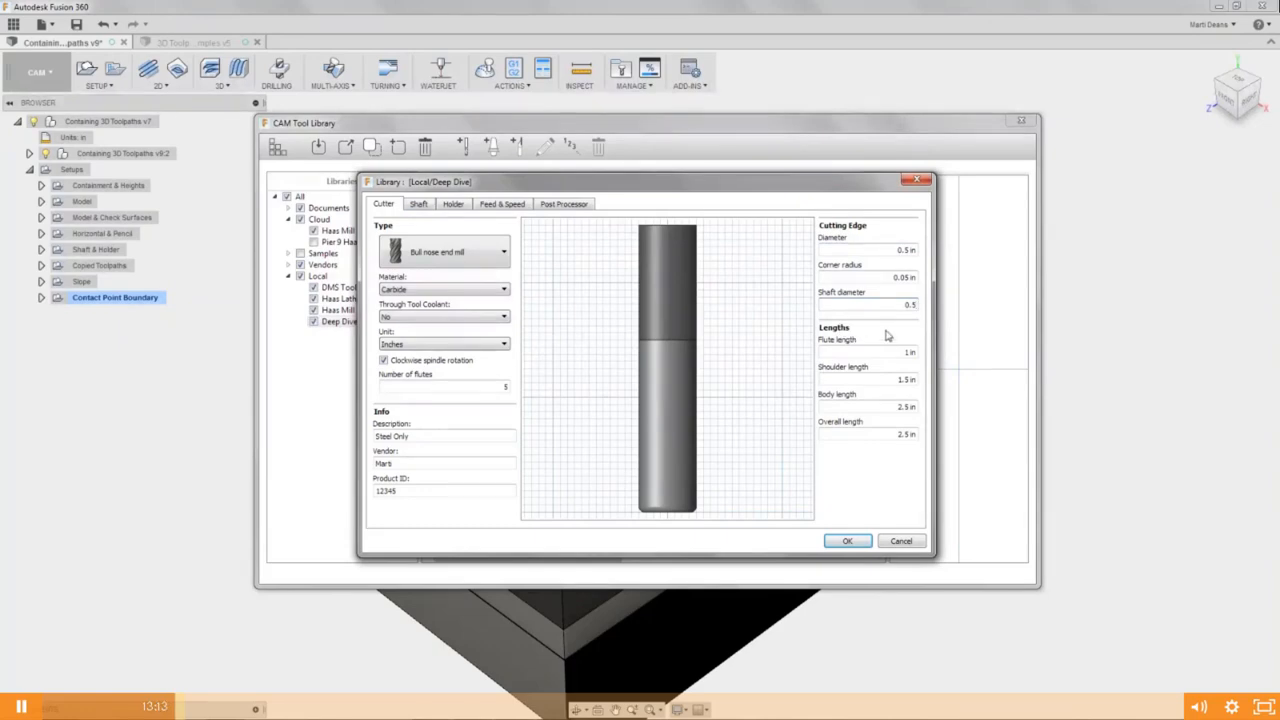
key("Tab")
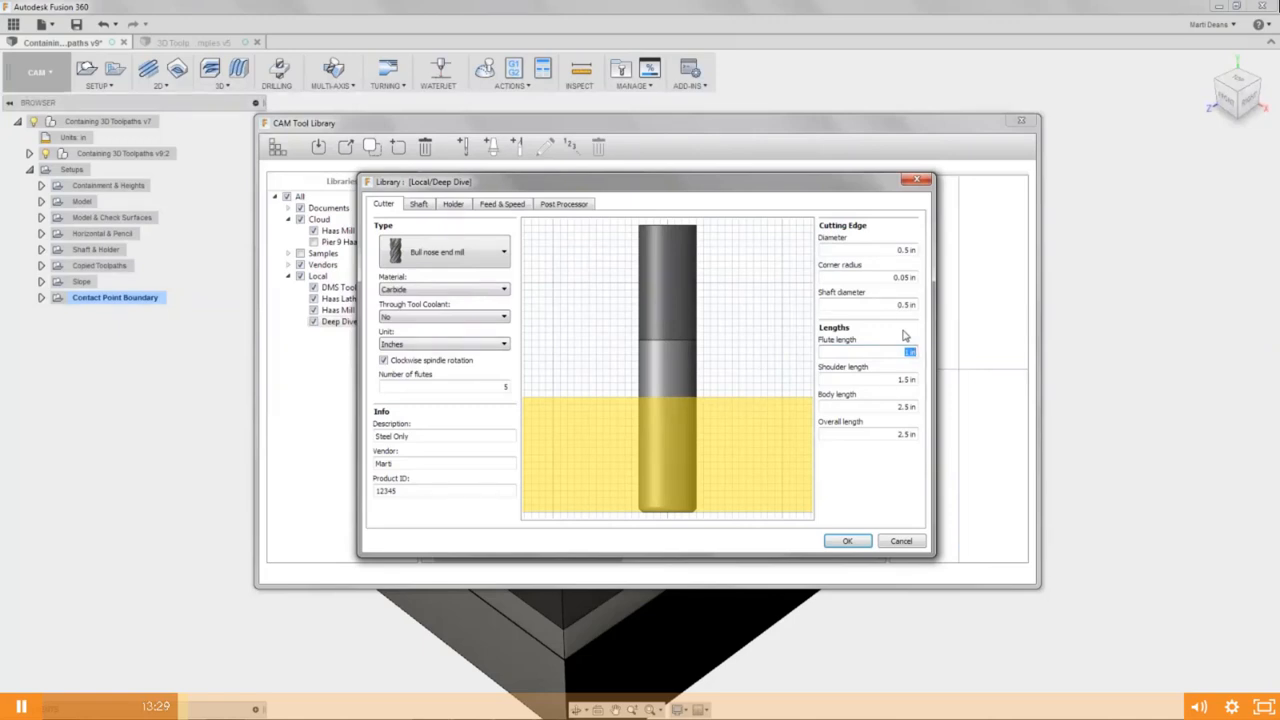
Set the tool's shoulder length to 1.25 in and its body length to 1.75 in.
key("Tab")
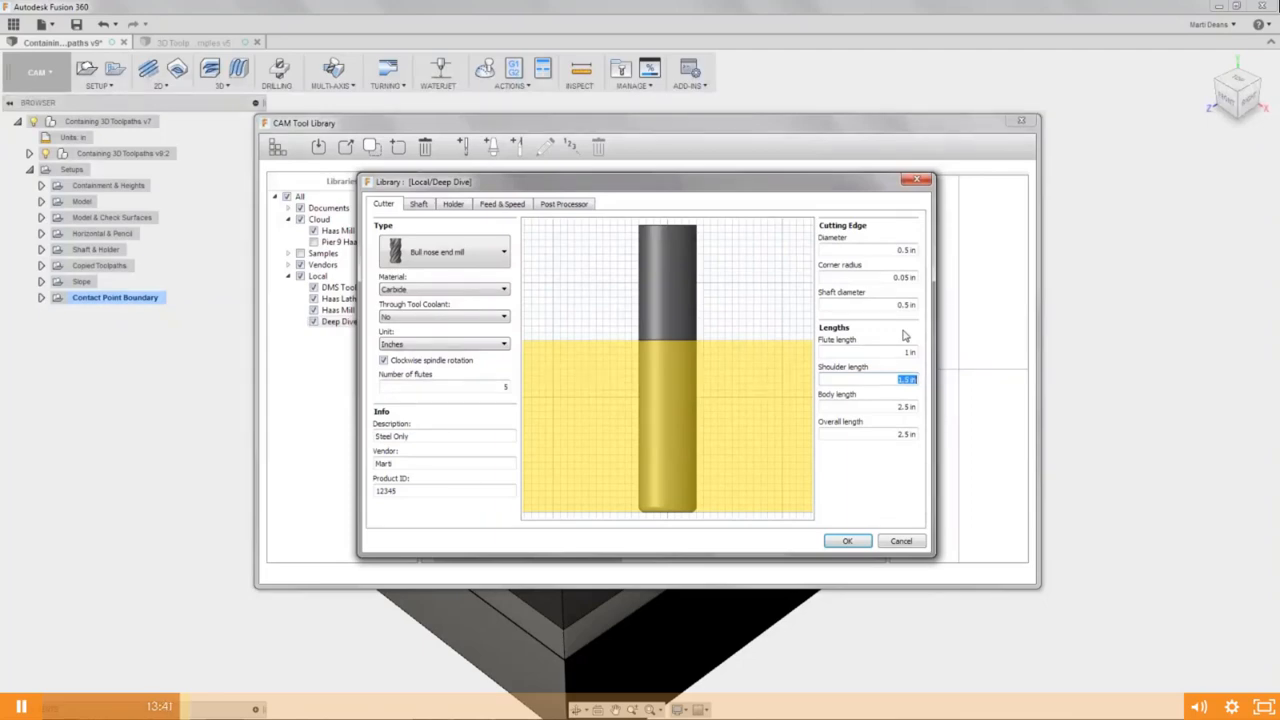
type("1.25")
key("Tab")
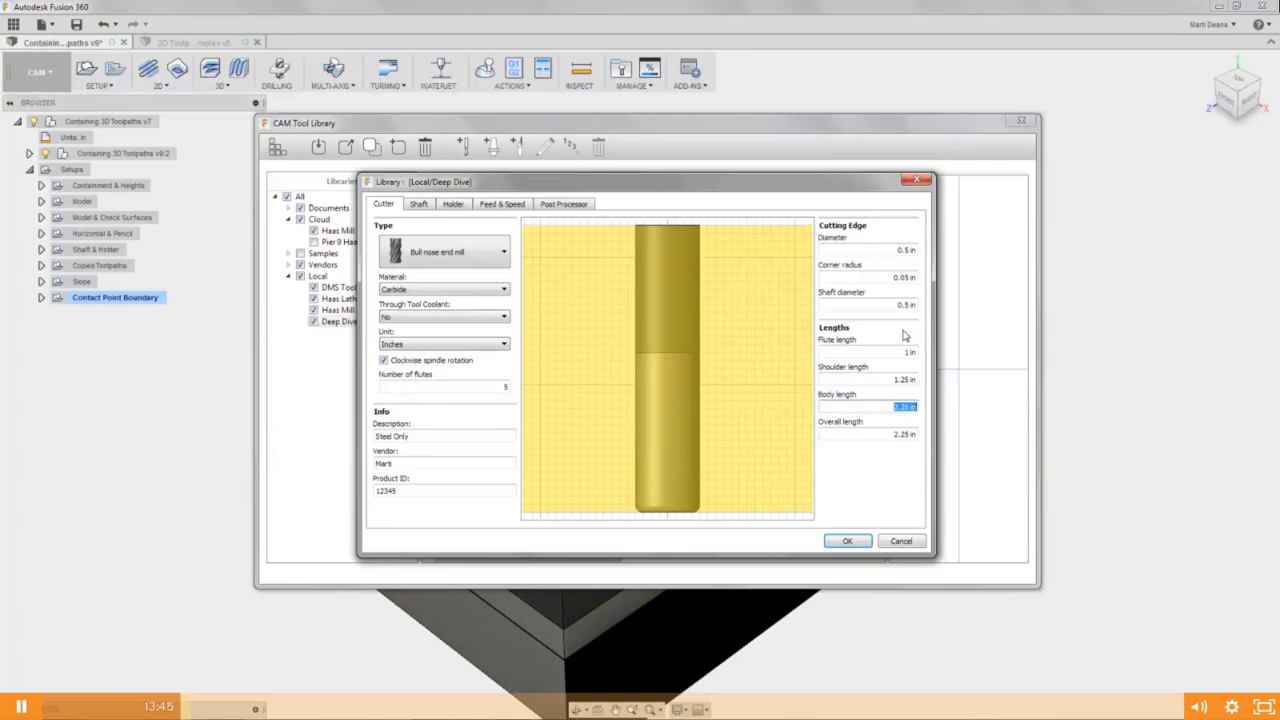
type("1.75")
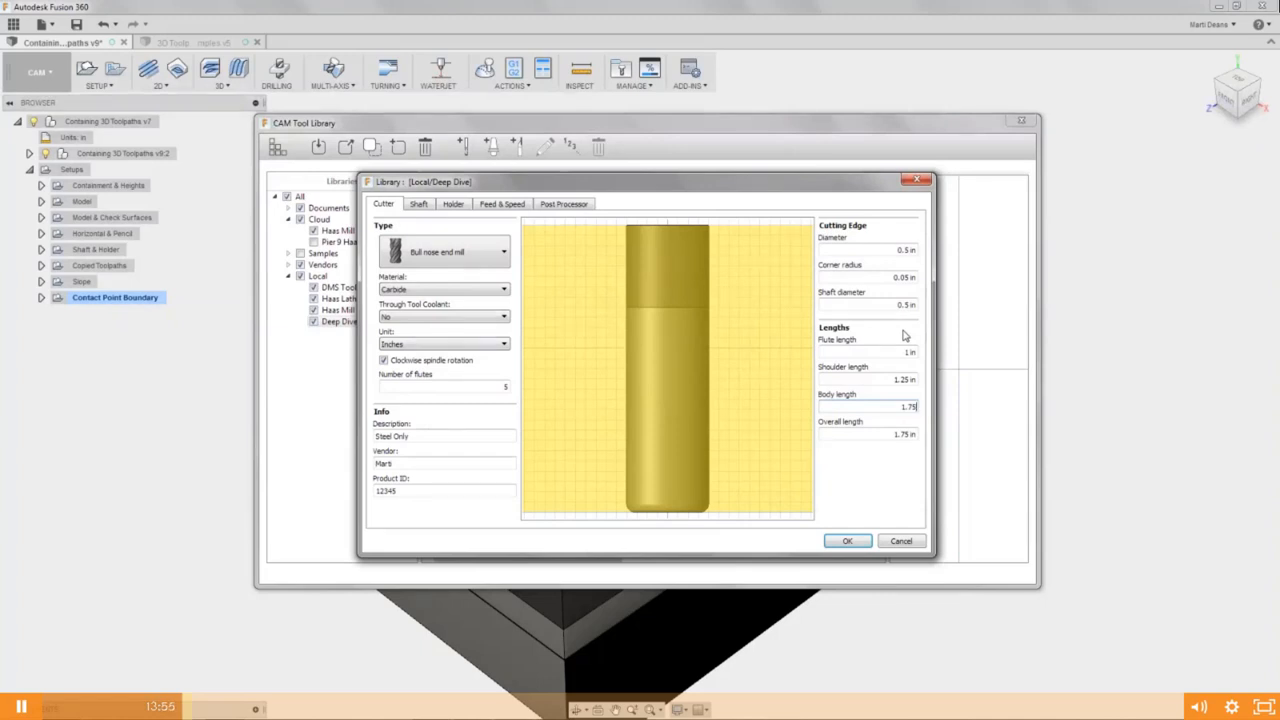
key("Tab")
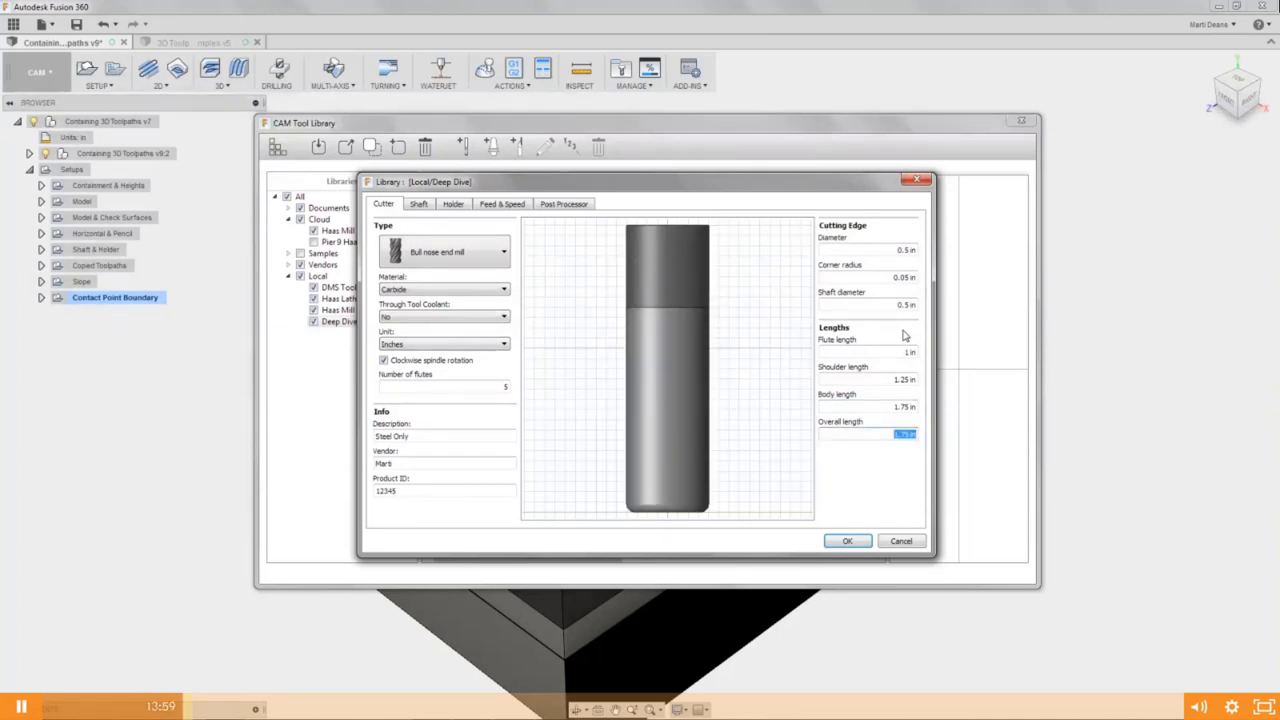
Set the tool's overall length to 2.5 in.
type("2.5")
left_click(829, 436)
Add a shaft segment 0.1 in high with a 0.55 in upper diameter and a 0.5 in lower diameter.
left_click(420, 205)
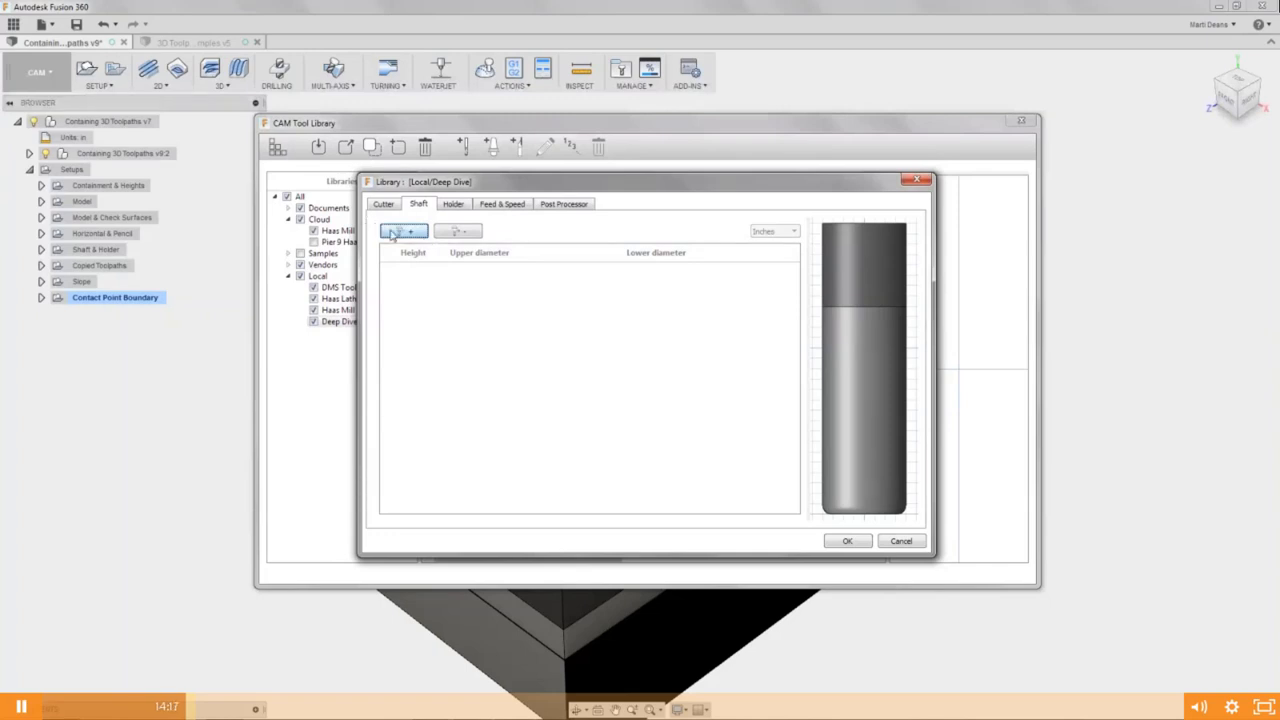
left_click(396, 234)
left_click(429, 274)
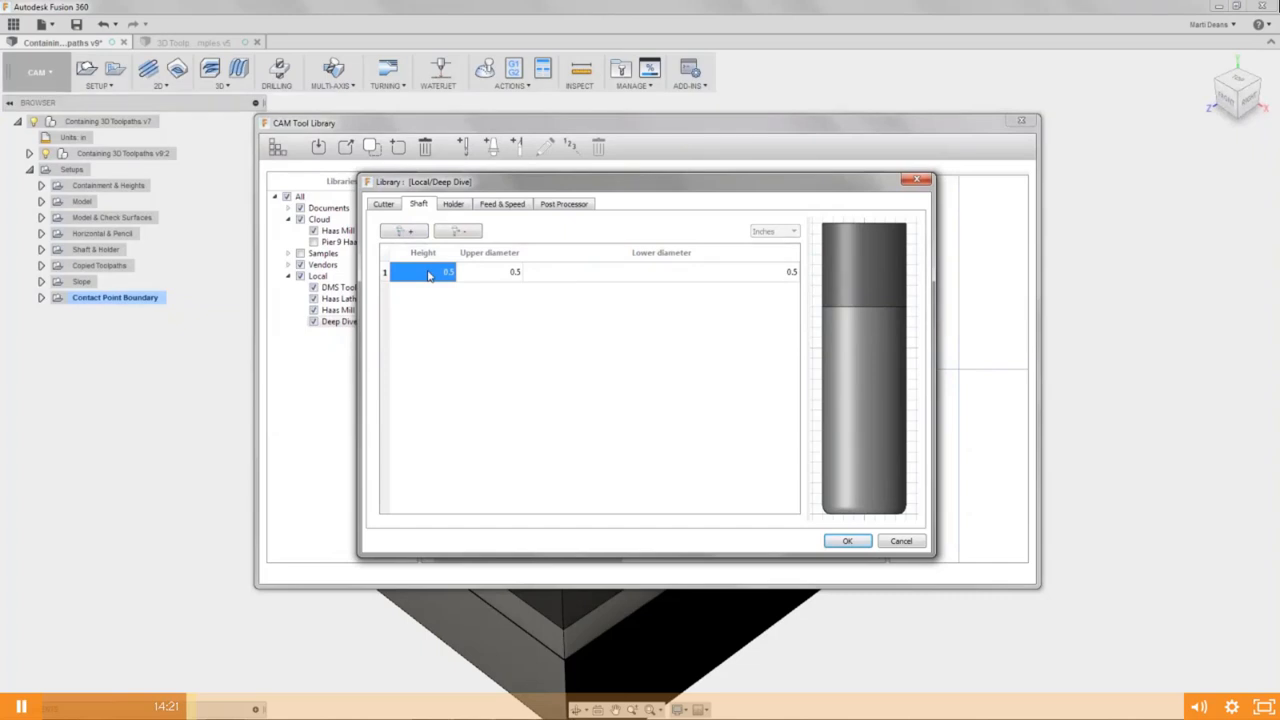
key("Tab")
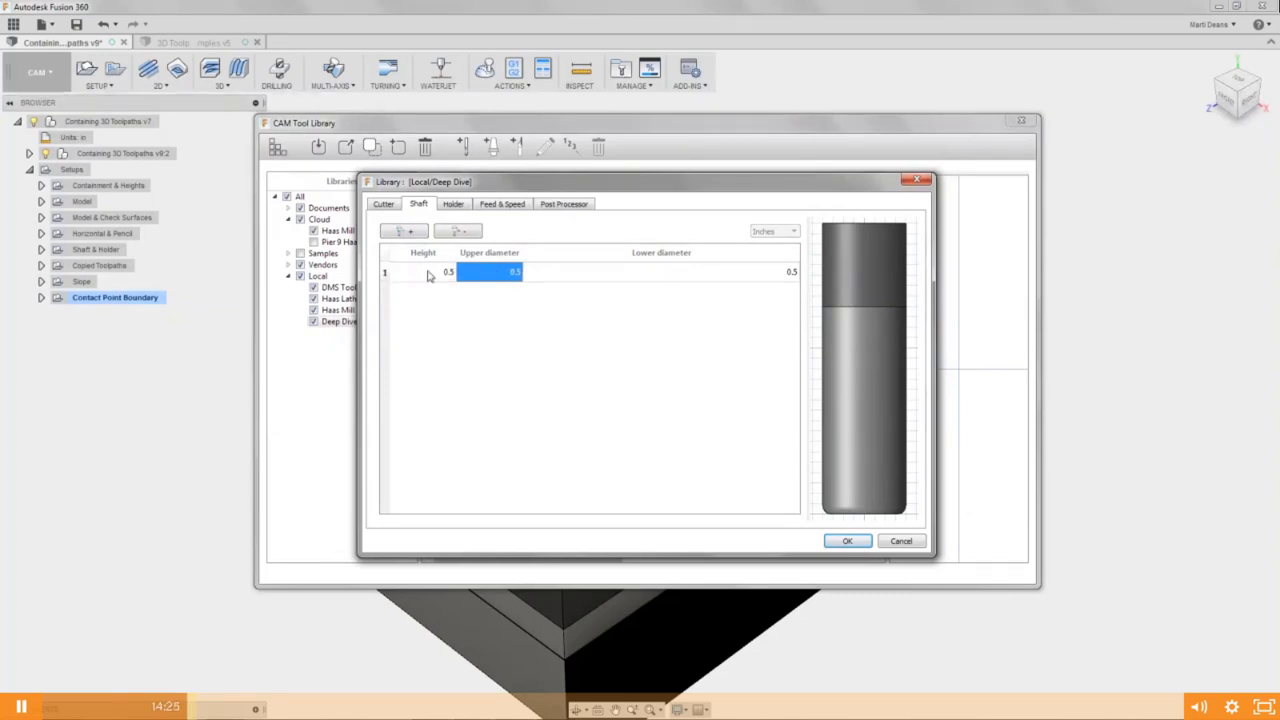
type("0.55")
key("Tab")
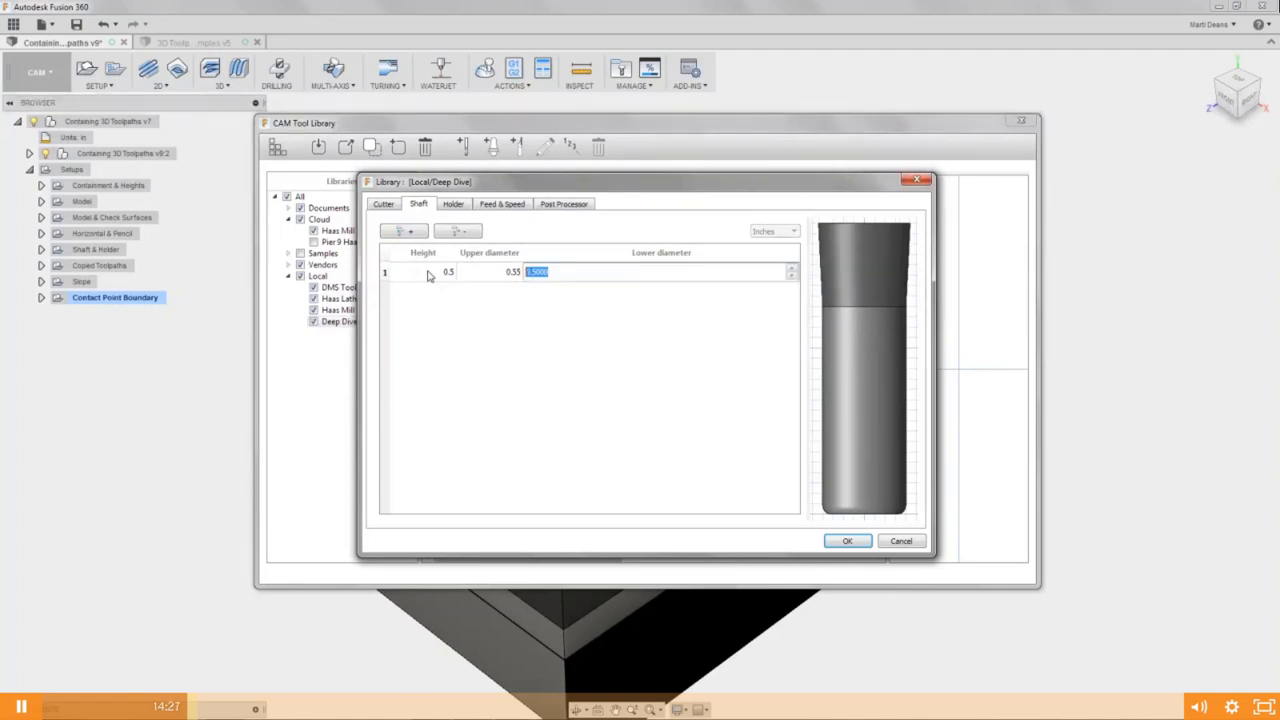
left_click(428, 275)
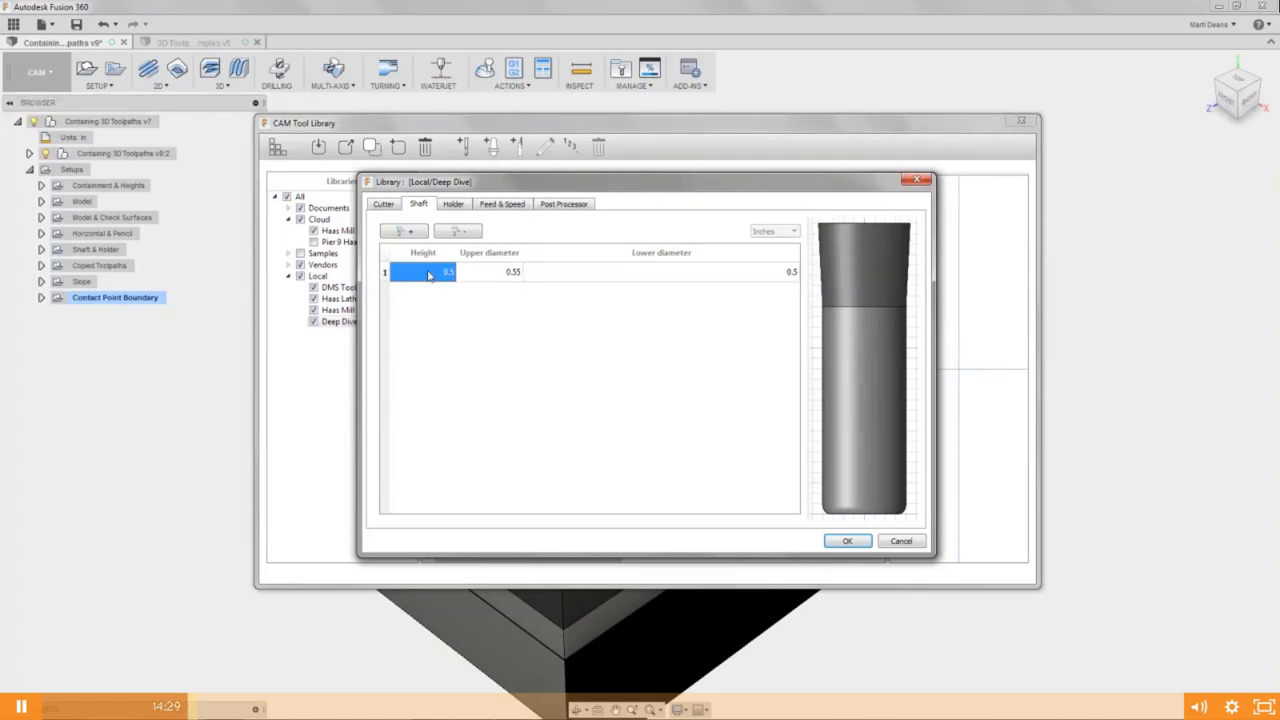
type("0.1")
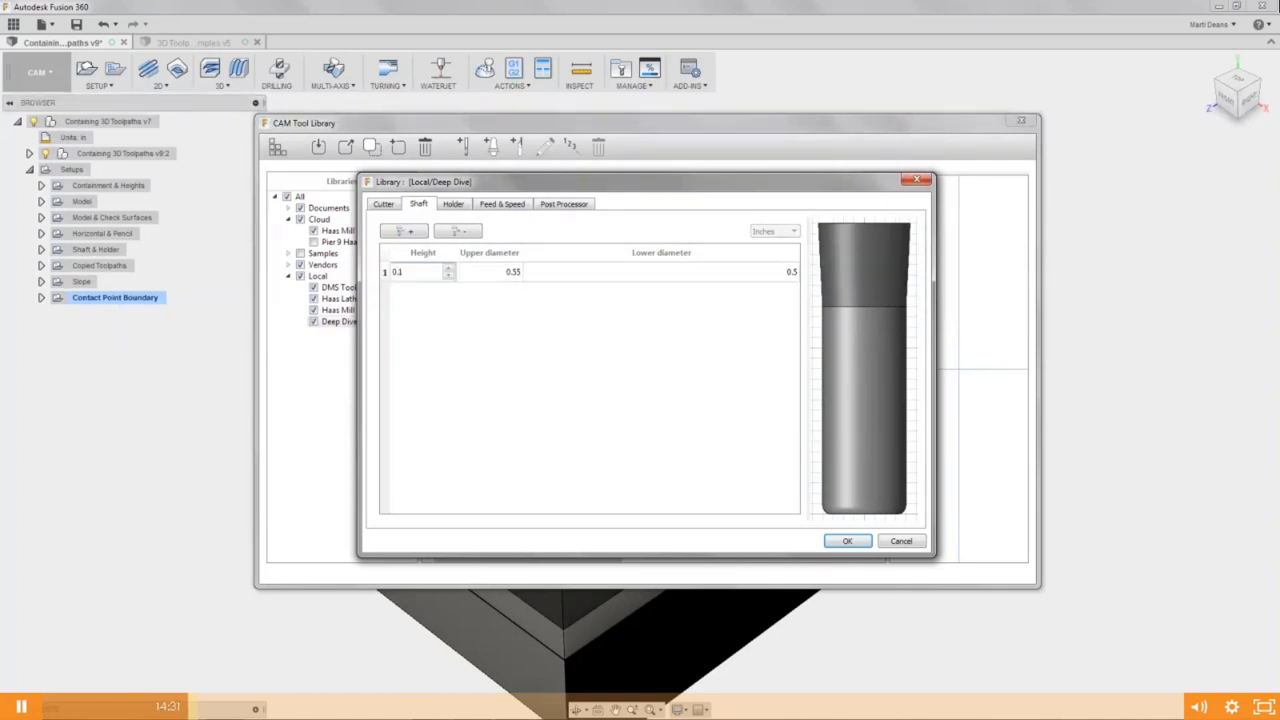
key("Return")
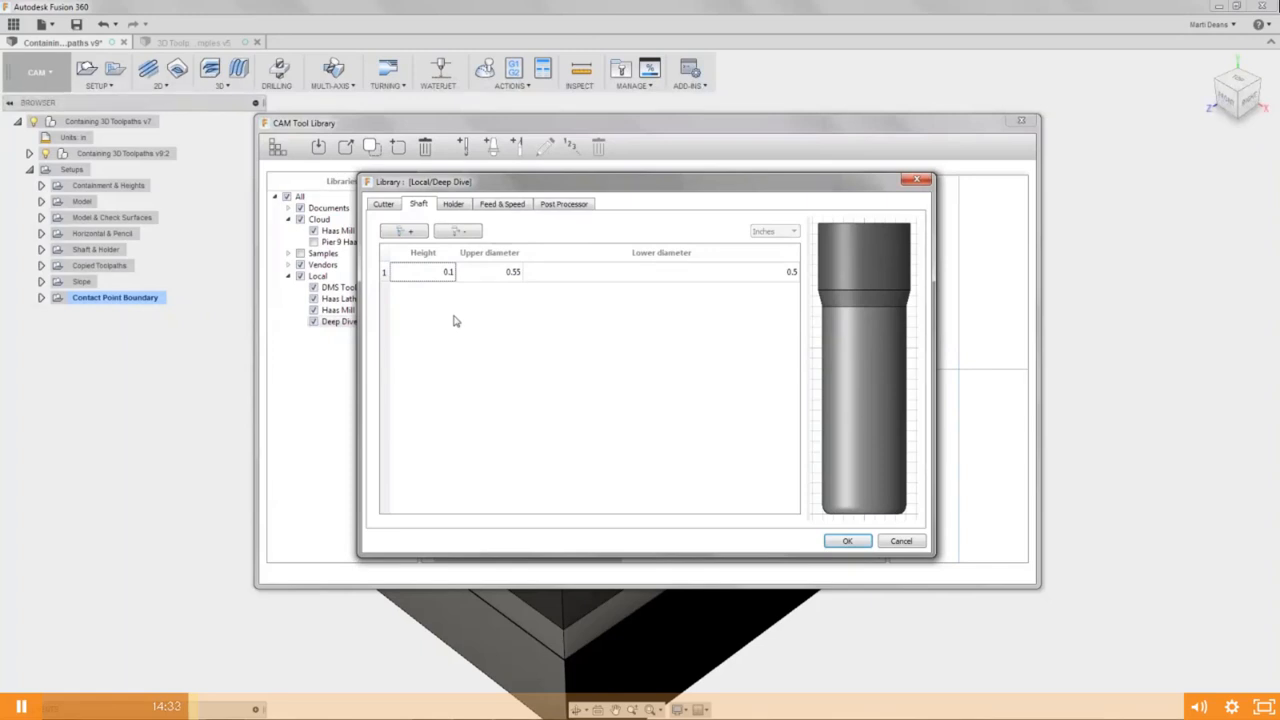
Change the first shaft segment to a 0.75 in upper diameter and a 0.55 in lower diameter.
left_click(498, 276)
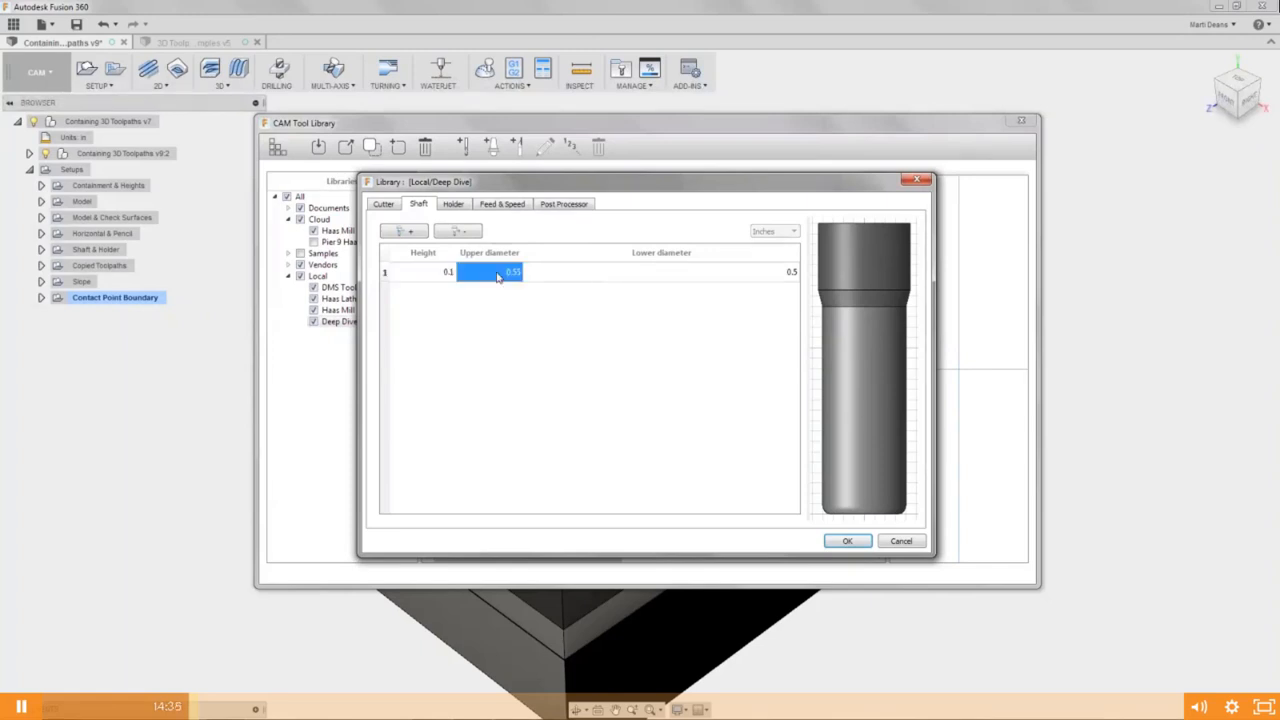
type("0.75")
type("0.")
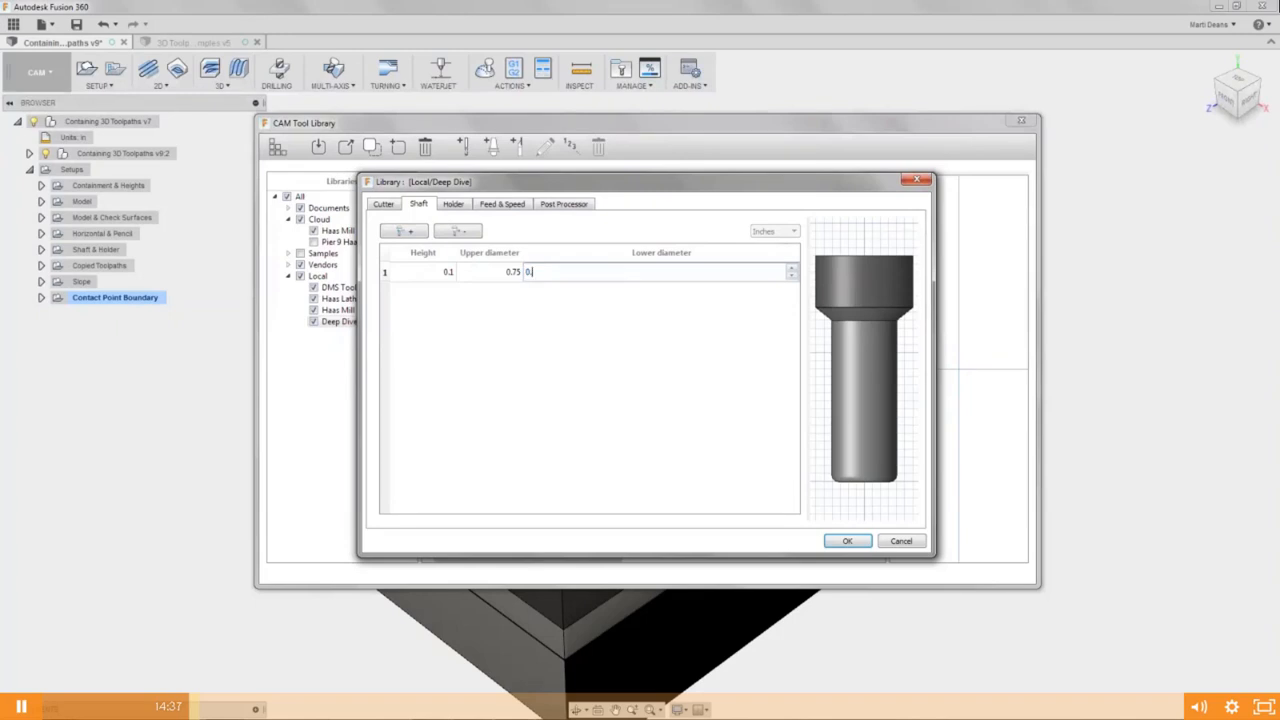
type("55")
key("Return")
Add a second shaft segment with a 0.55 in upper diameter and a 0.5 in lower diameter.
left_click(418, 234)
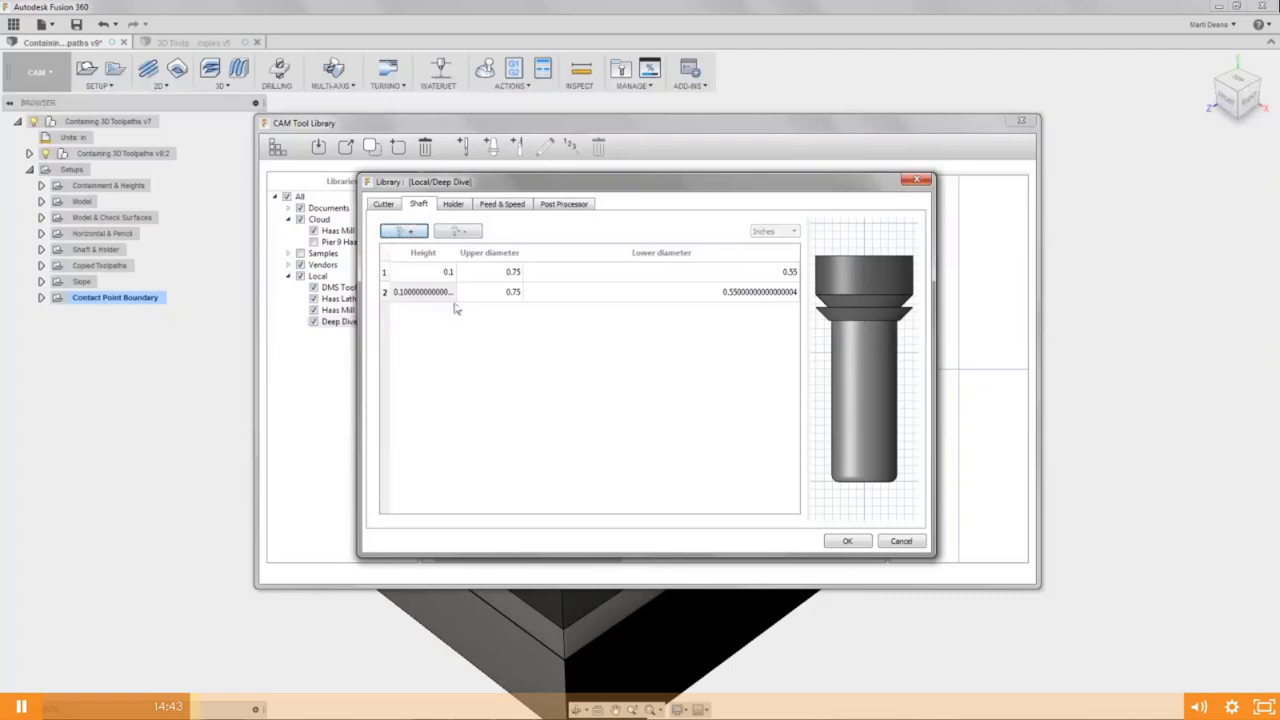
left_click(443, 300)
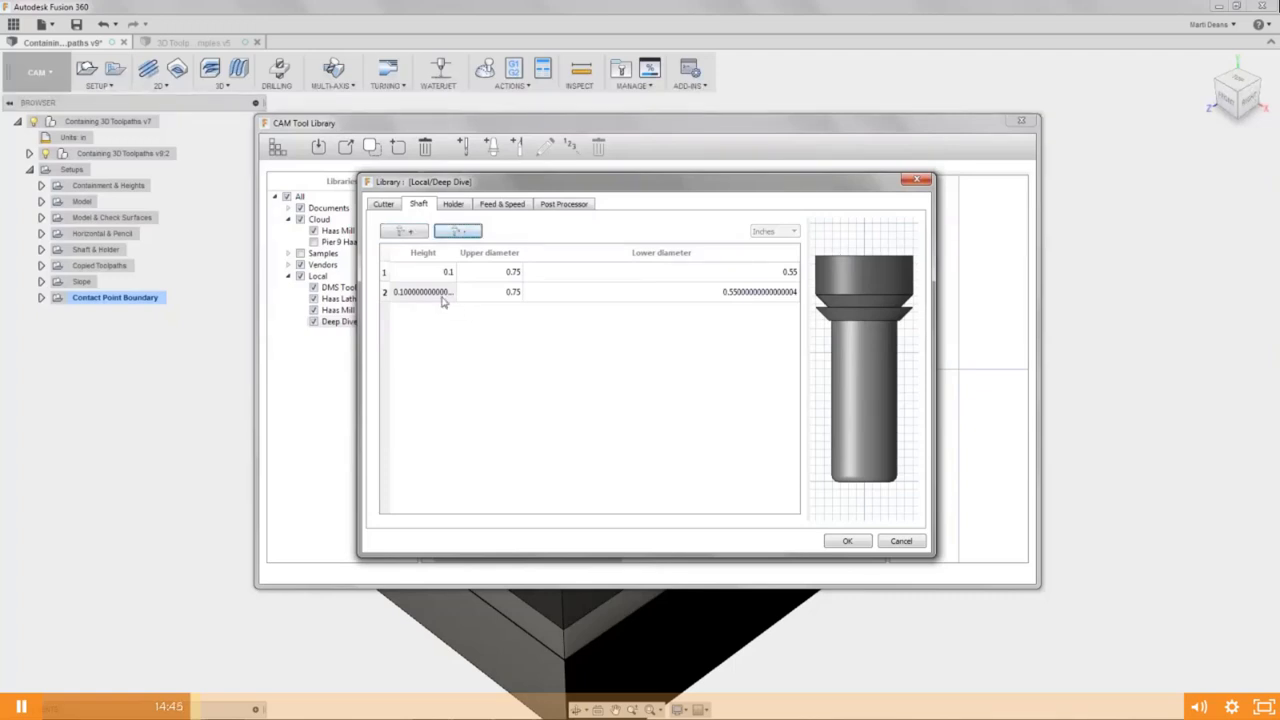
double_click(510, 292)
type("0.55")
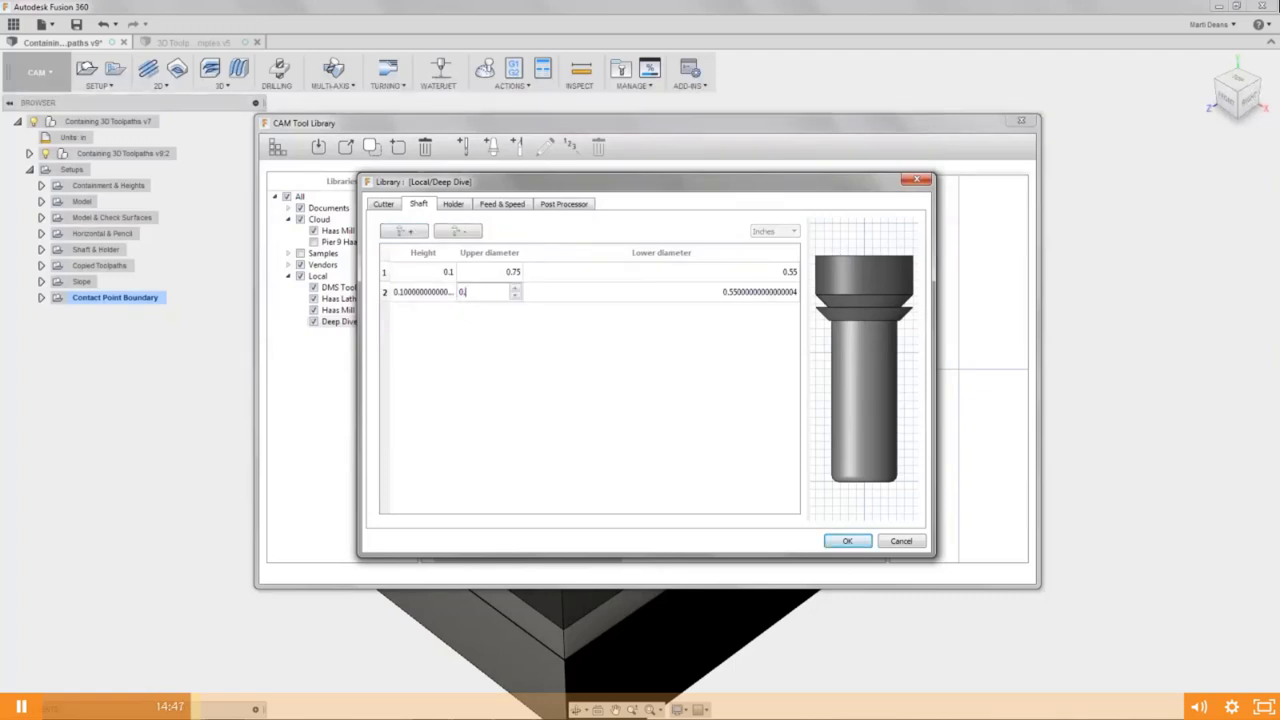
key("Tab")
type("0.5")
key("Tab")
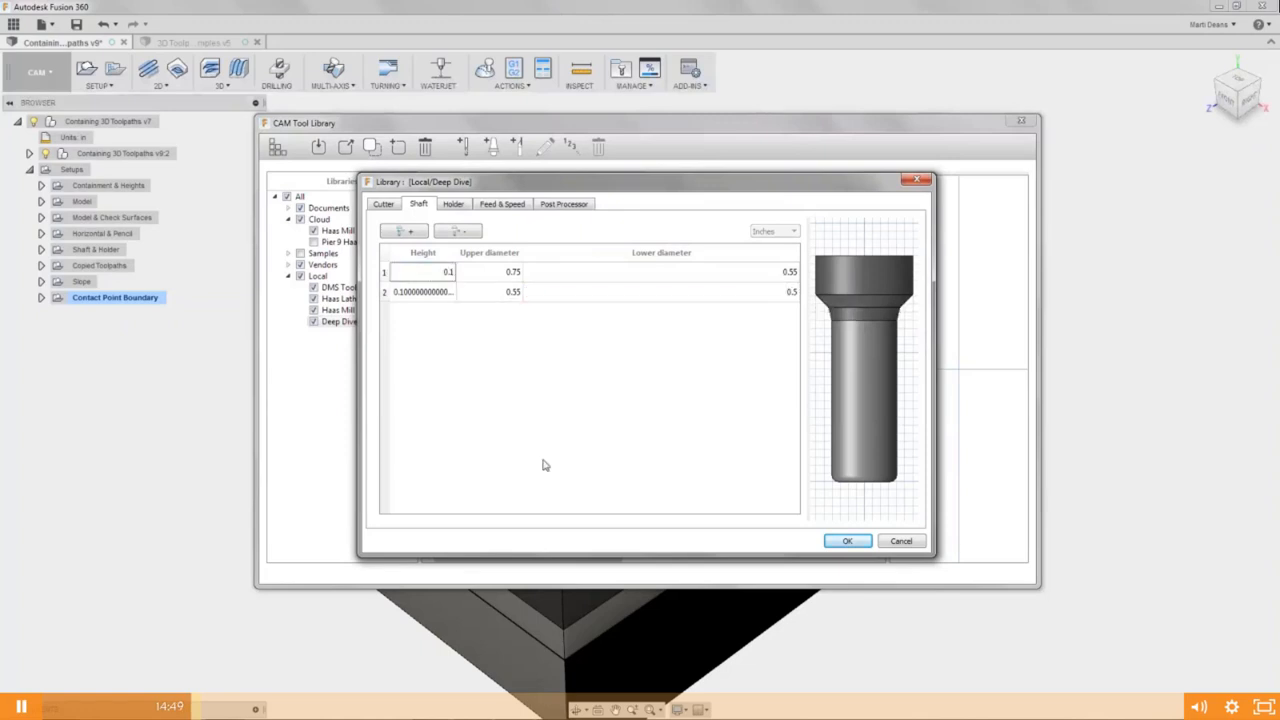
Delete both custom shaft segments from the tool.
left_click(385, 272)
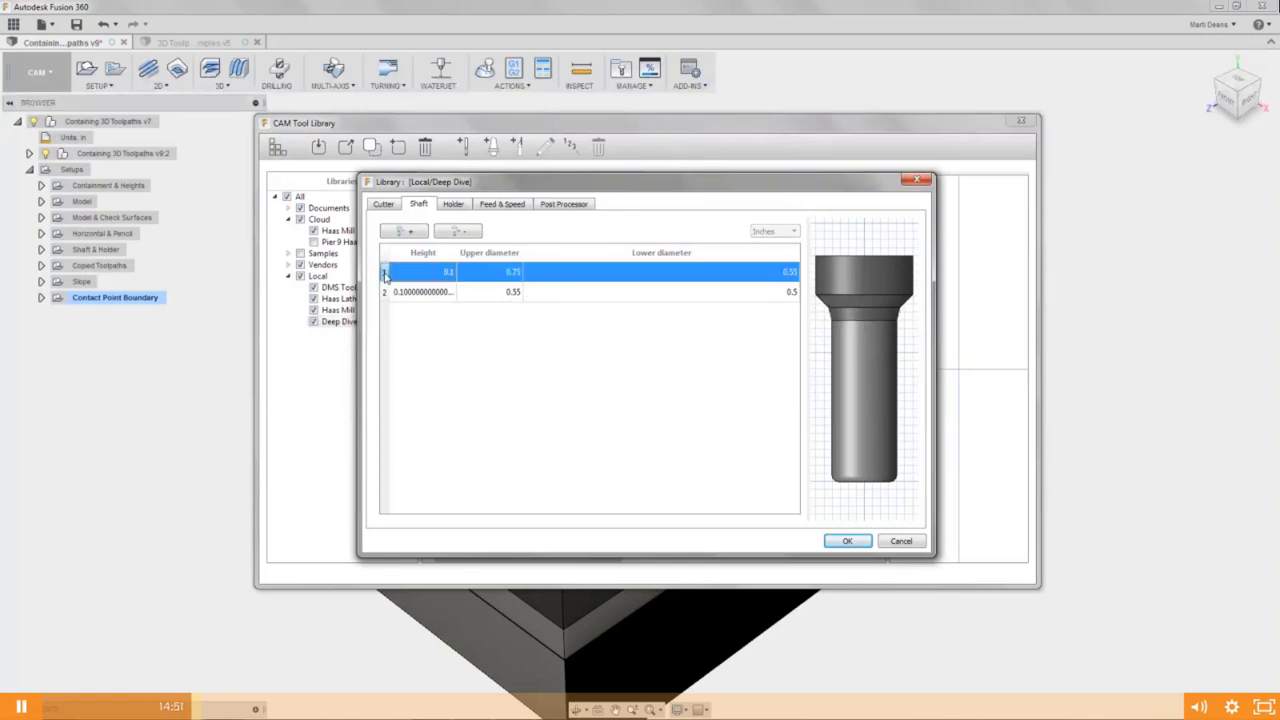
left_click(785, 292)
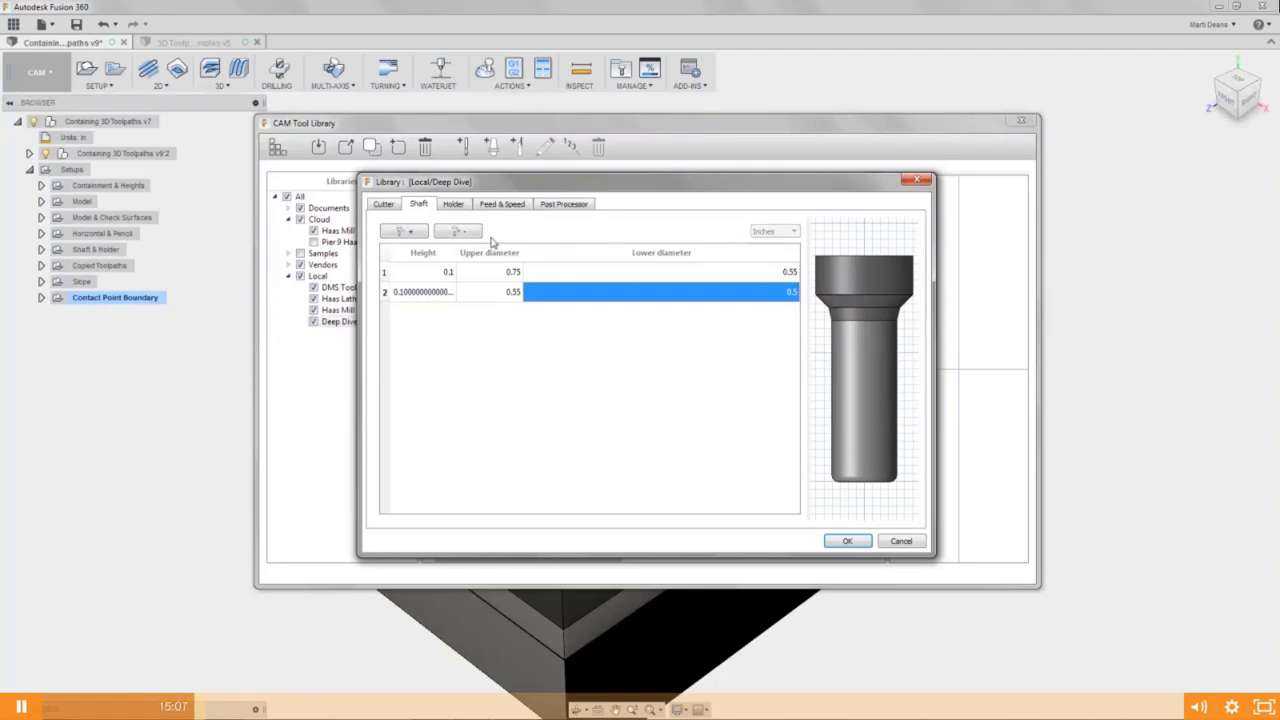
left_click(400, 277)
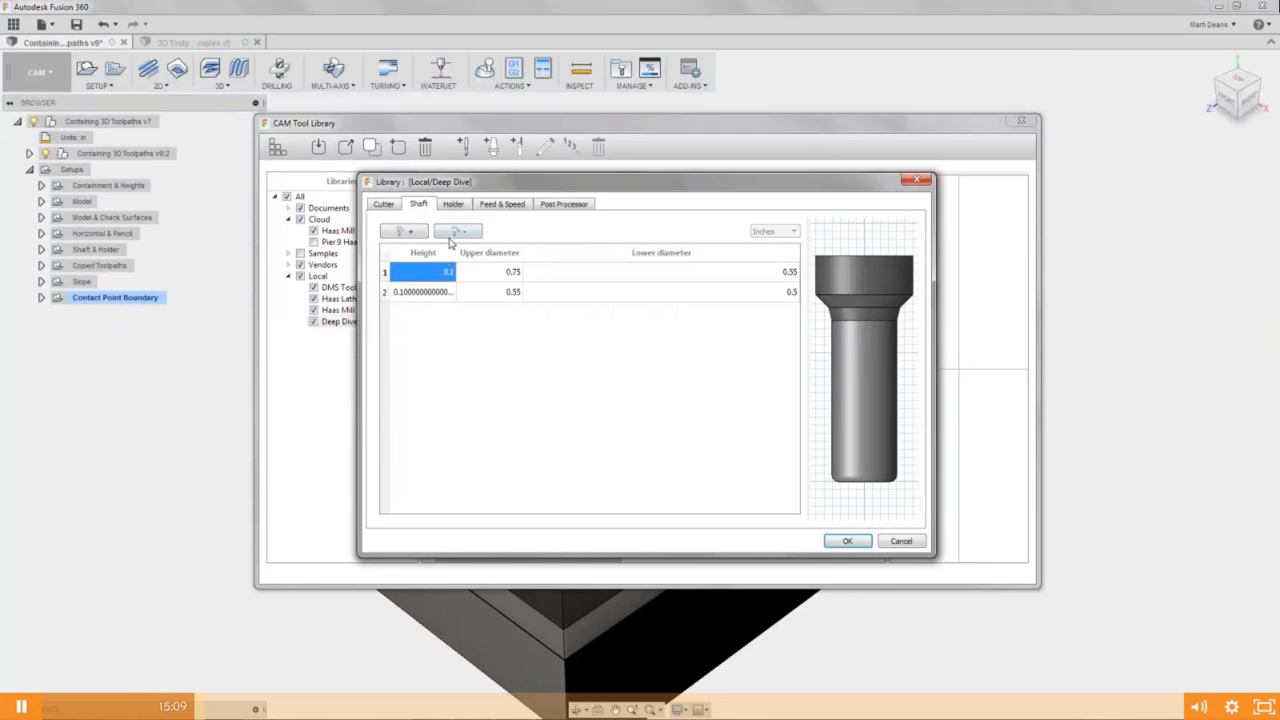
left_click(456, 232)
left_click(456, 232)
Browse the available holders, previewing the Tormach TTS-1/2" Set Screw Holder and the Maritool CAT40-FMA.750-2.0.
left_click(452, 206)
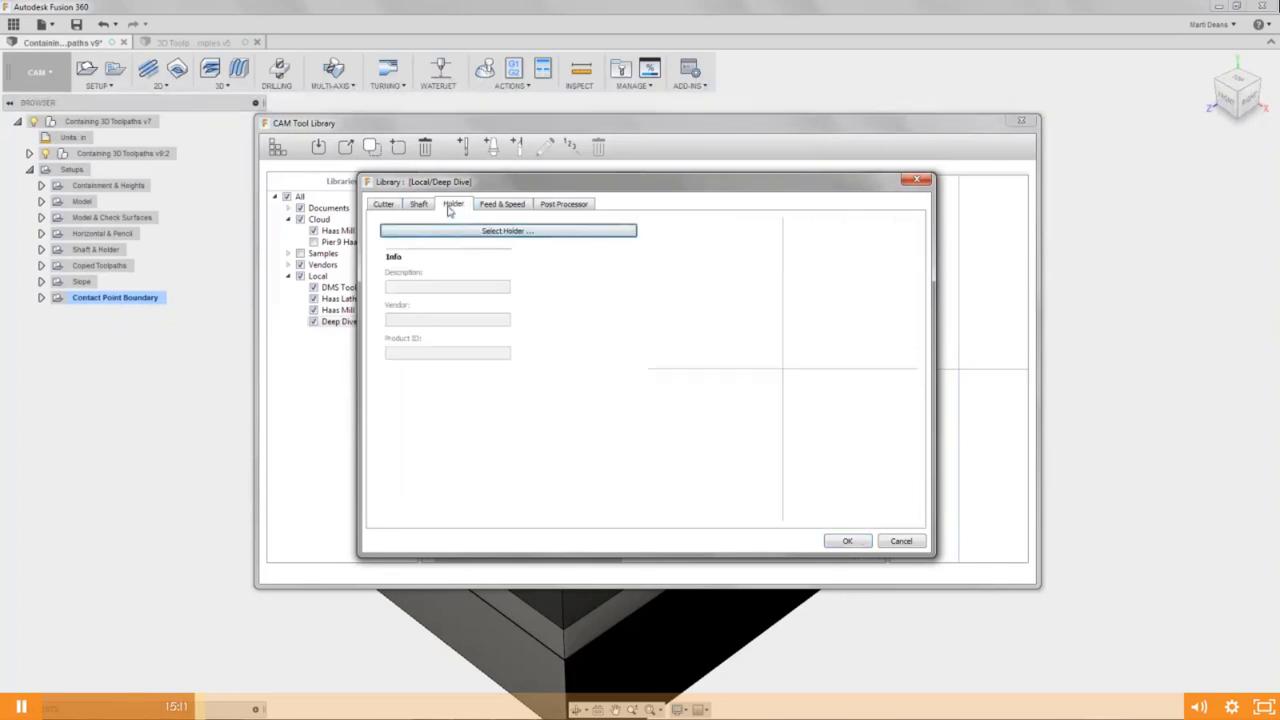
left_click(465, 238)
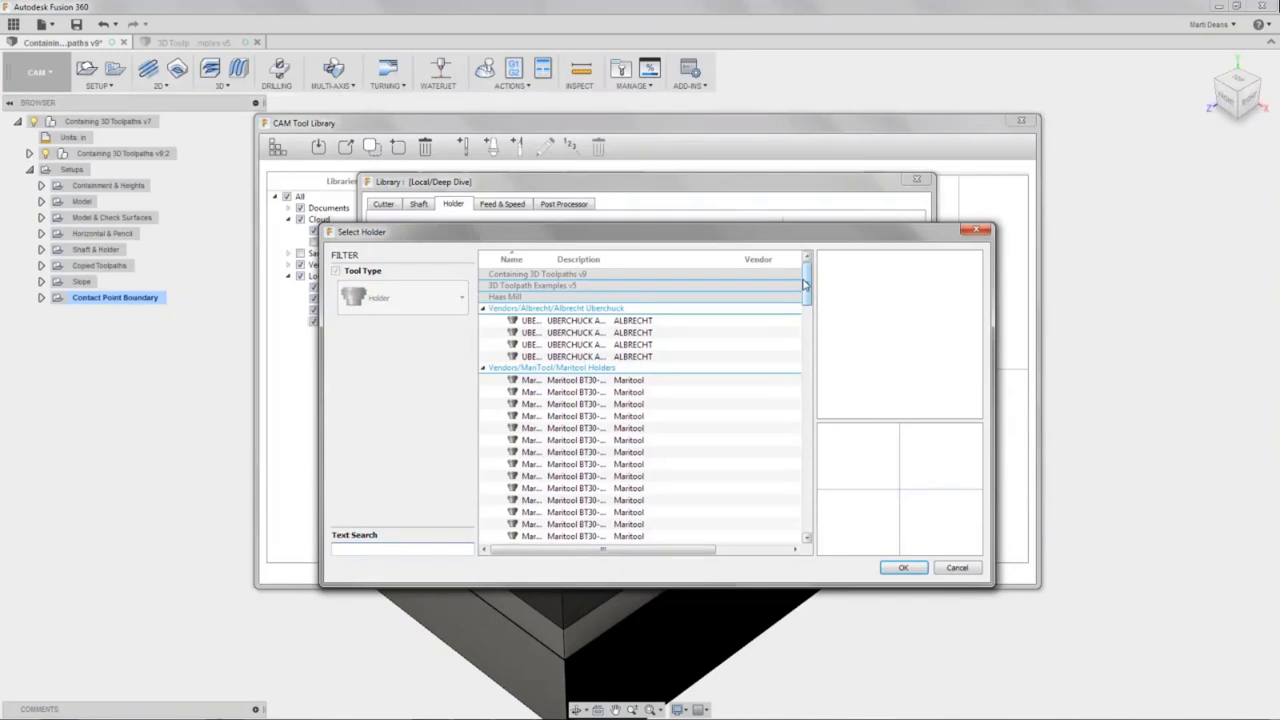
left_click_drag(805, 285, 818, 522)
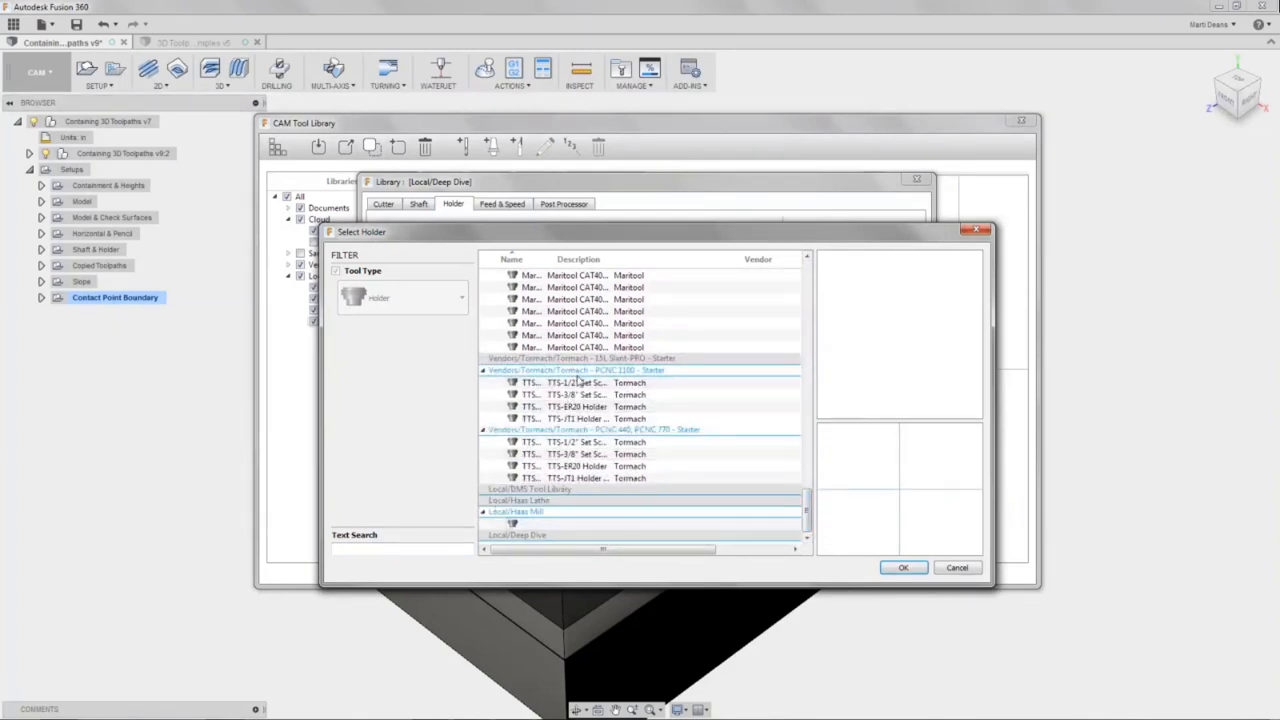
left_click(580, 383)
scroll(771, 468, "up", 5)
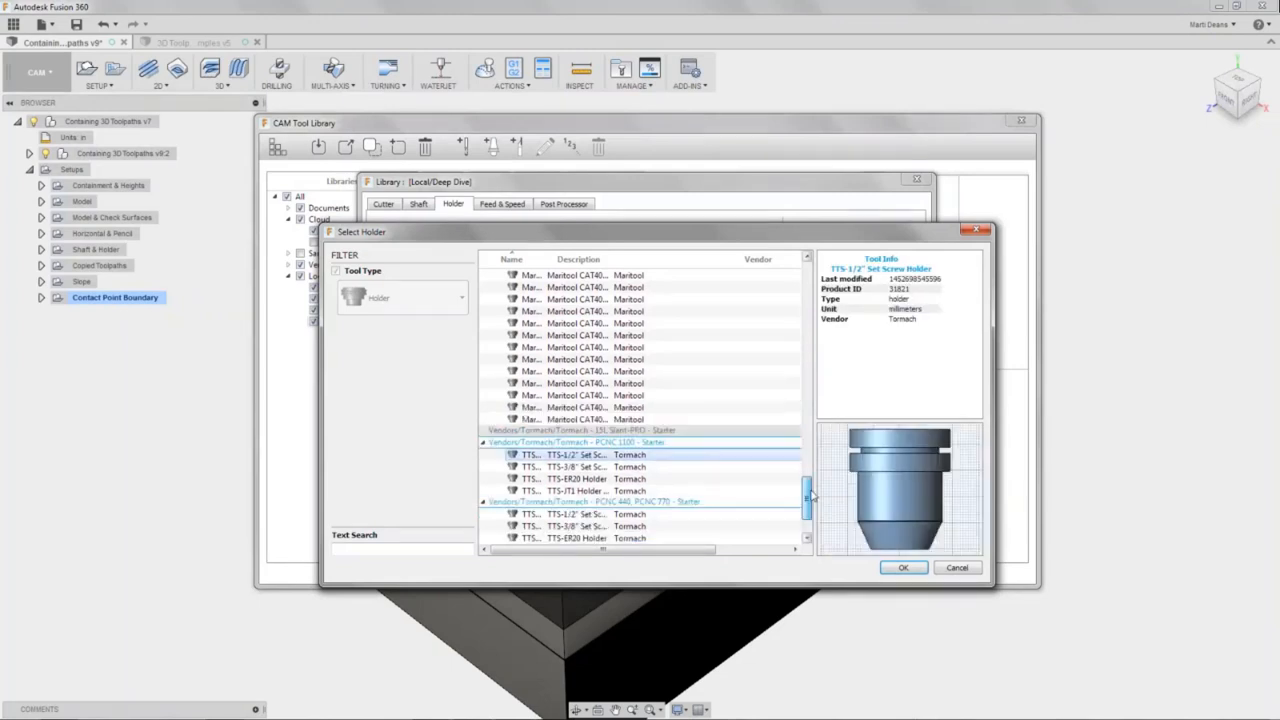
left_click(765, 433)
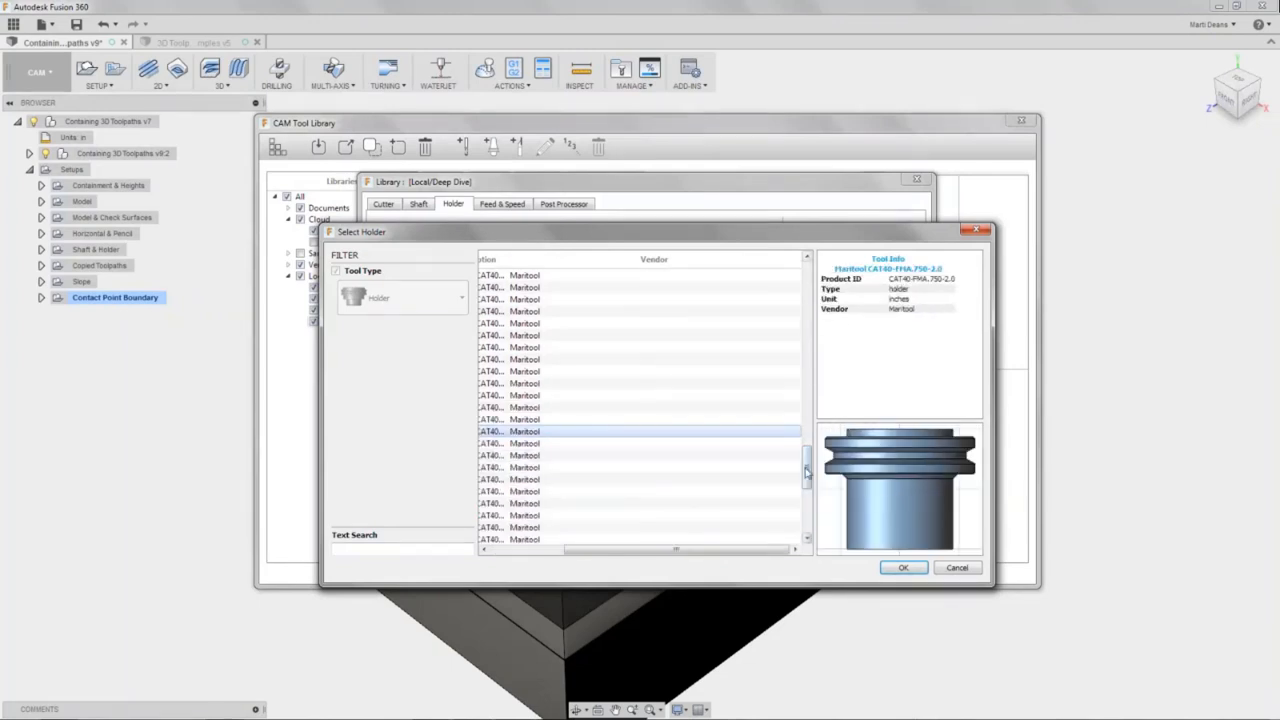
left_click_drag(683, 549, 685, 548)
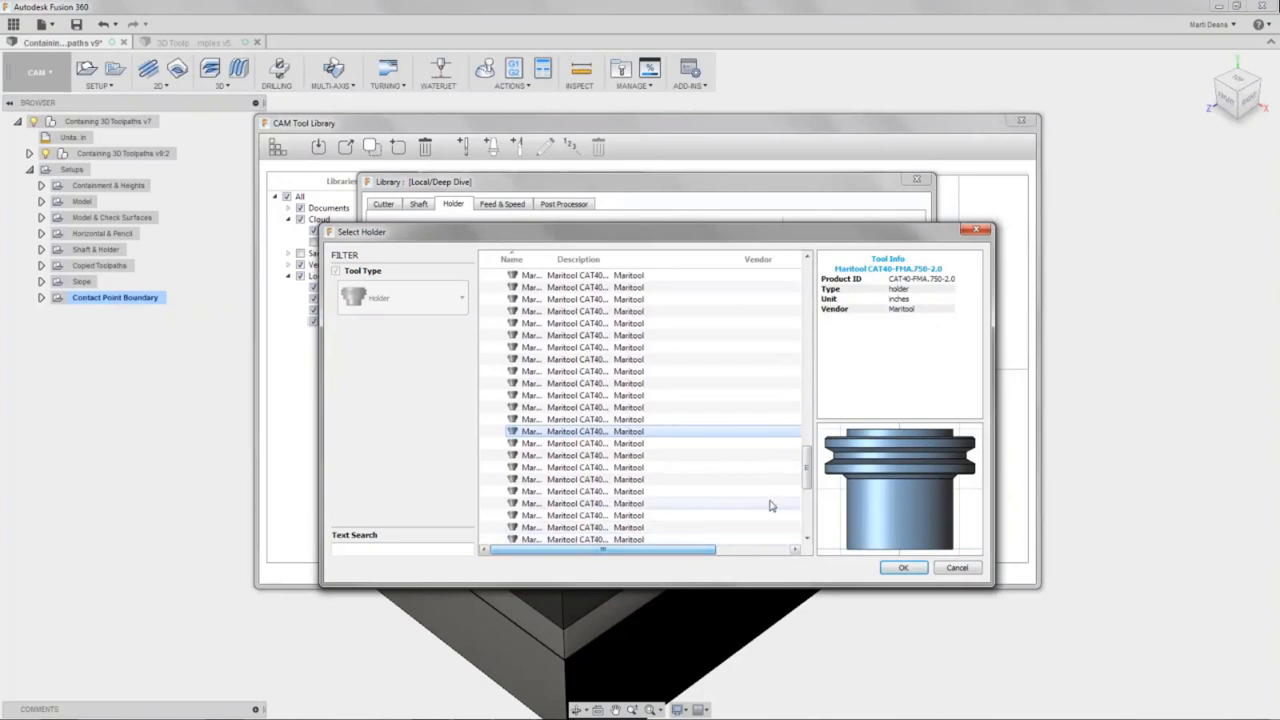
Assign the Albrecht UBERCHUCK APC-20 - 2.48" GL holder and check the assembled tool in the cutter preview.
left_click_drag(807, 482, 807, 275)
left_click(703, 356)
left_click(701, 346)
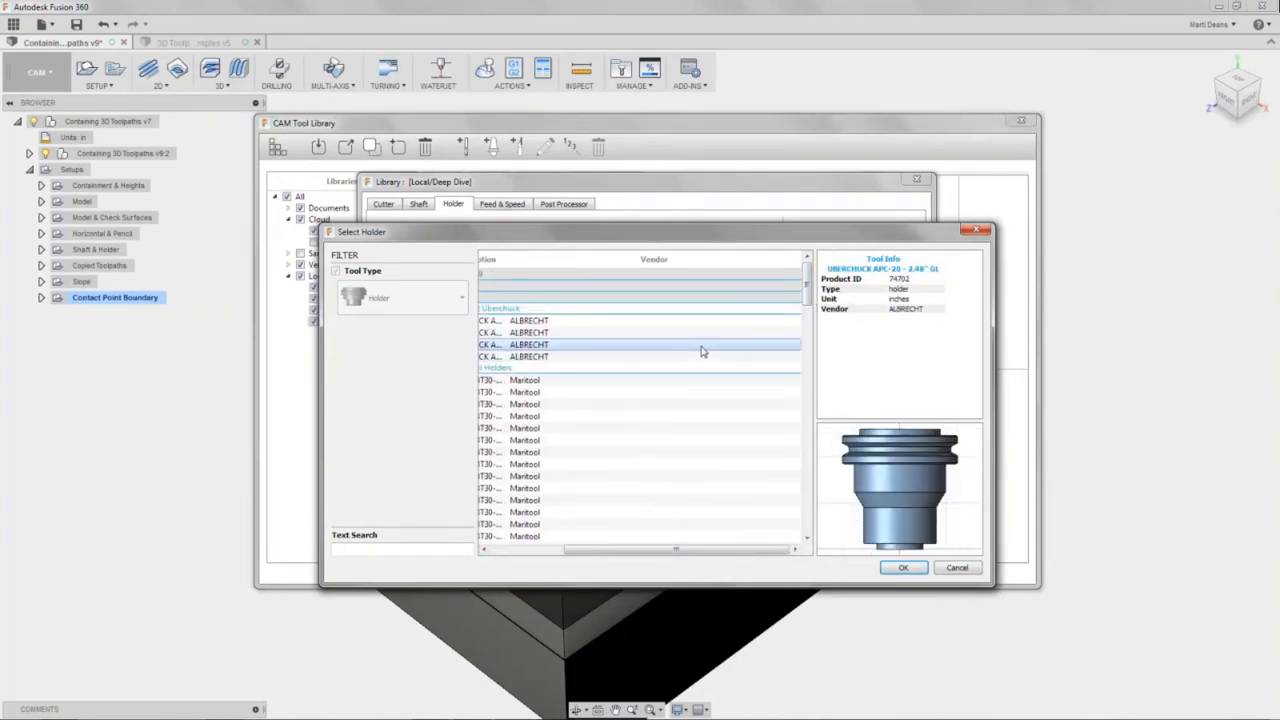
left_click(700, 335)
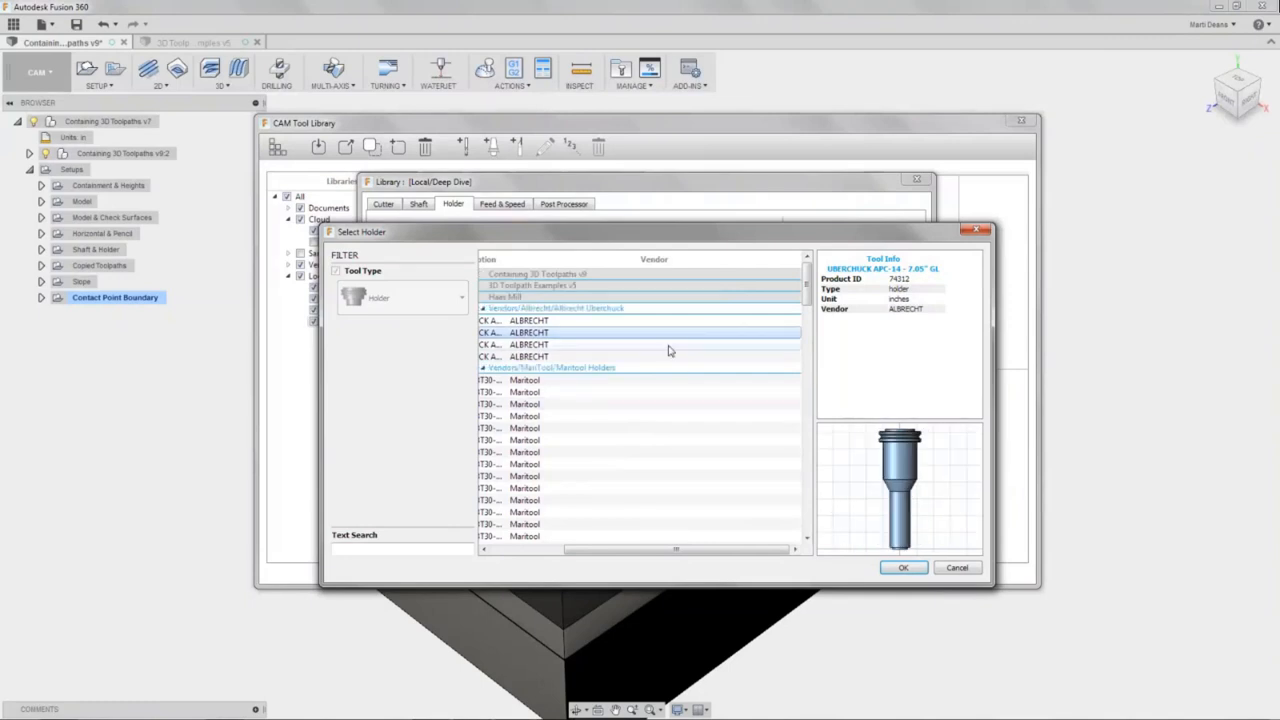
left_click(591, 345)
left_click(903, 567)
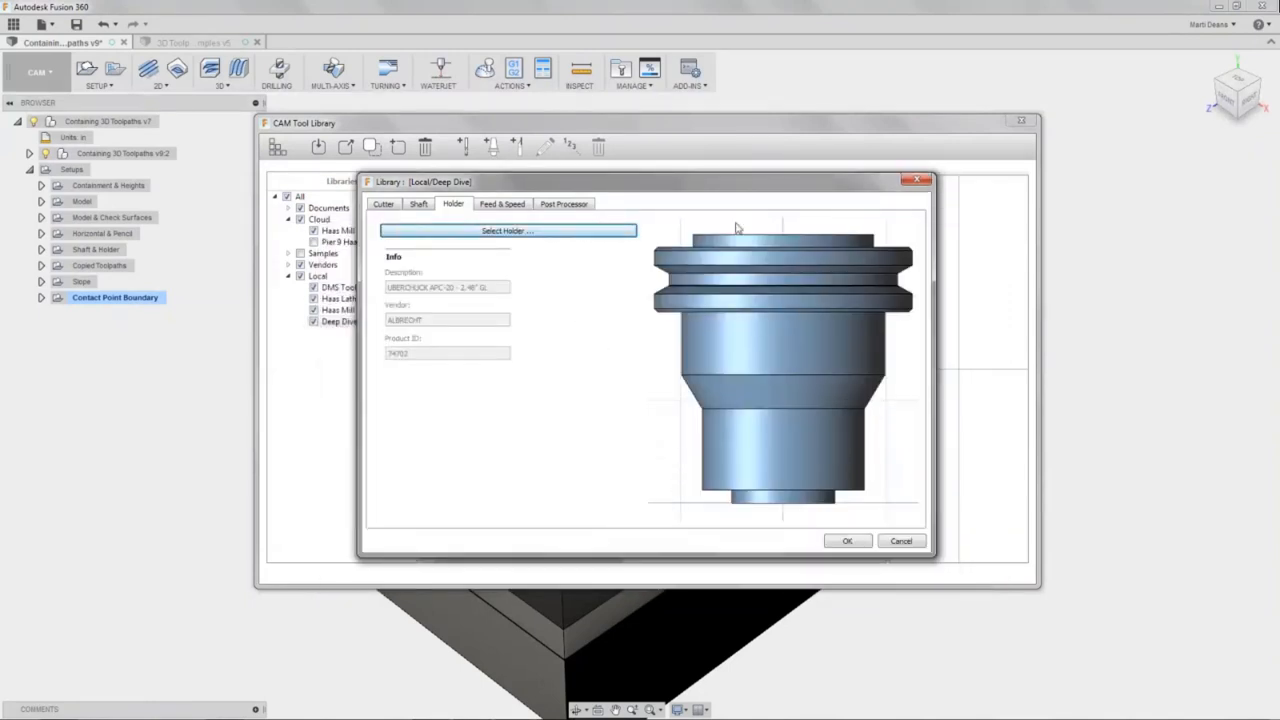
left_click(384, 205)
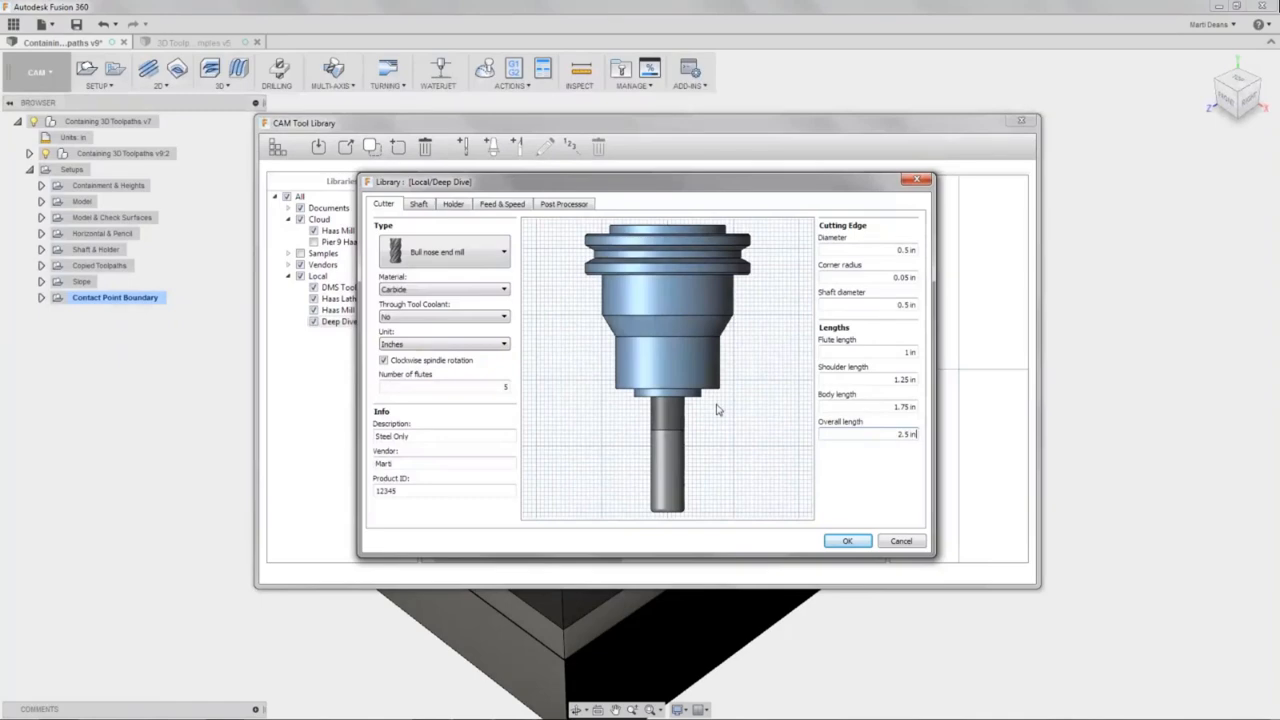
left_click(851, 407)
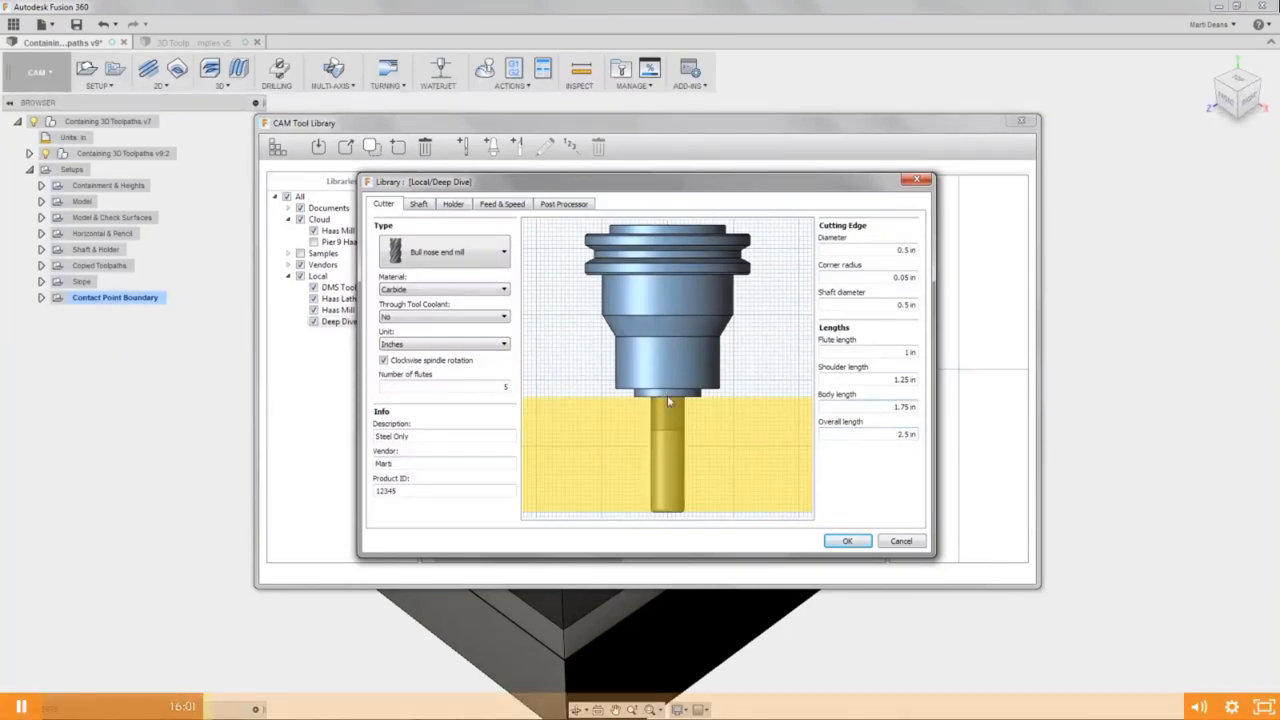
Set the tool's spindle speed to 12000 rpm and its feed per tooth to 0.003 in.
left_click(504, 206)
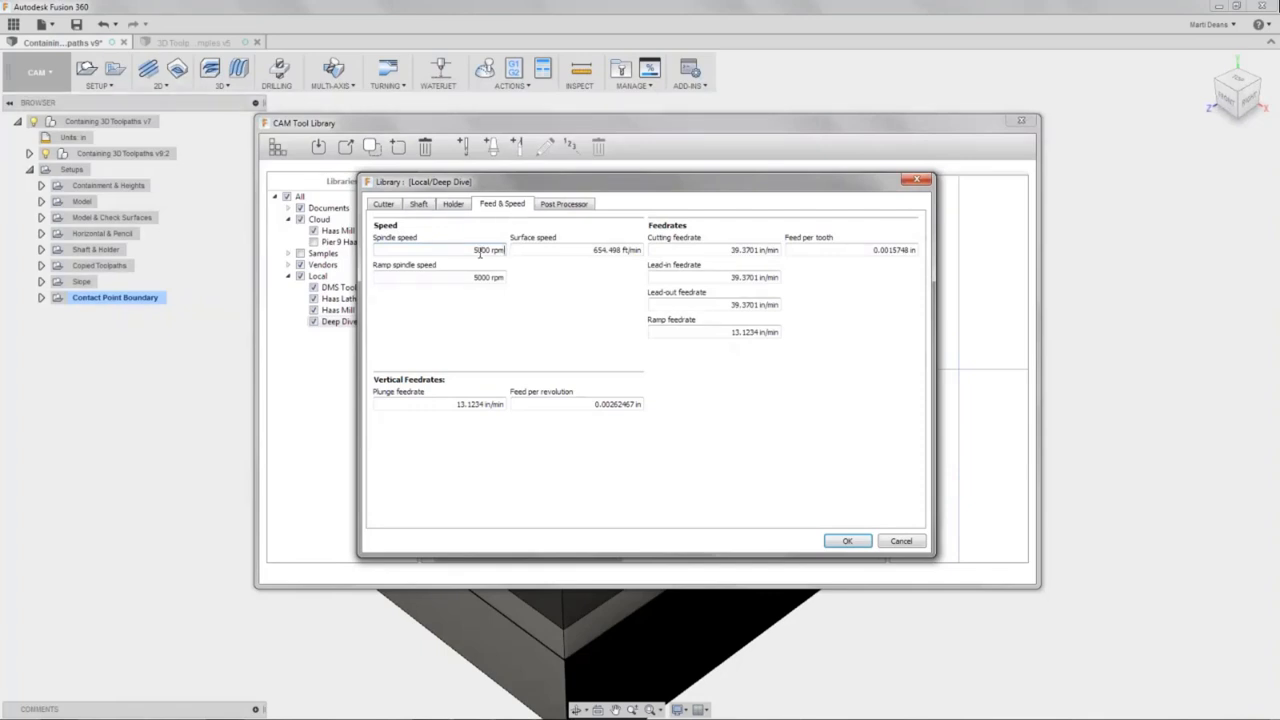
left_click_drag(481, 250, 474, 250)
type("12")
left_click(883, 251)
left_click_drag(883, 251, 910, 251)
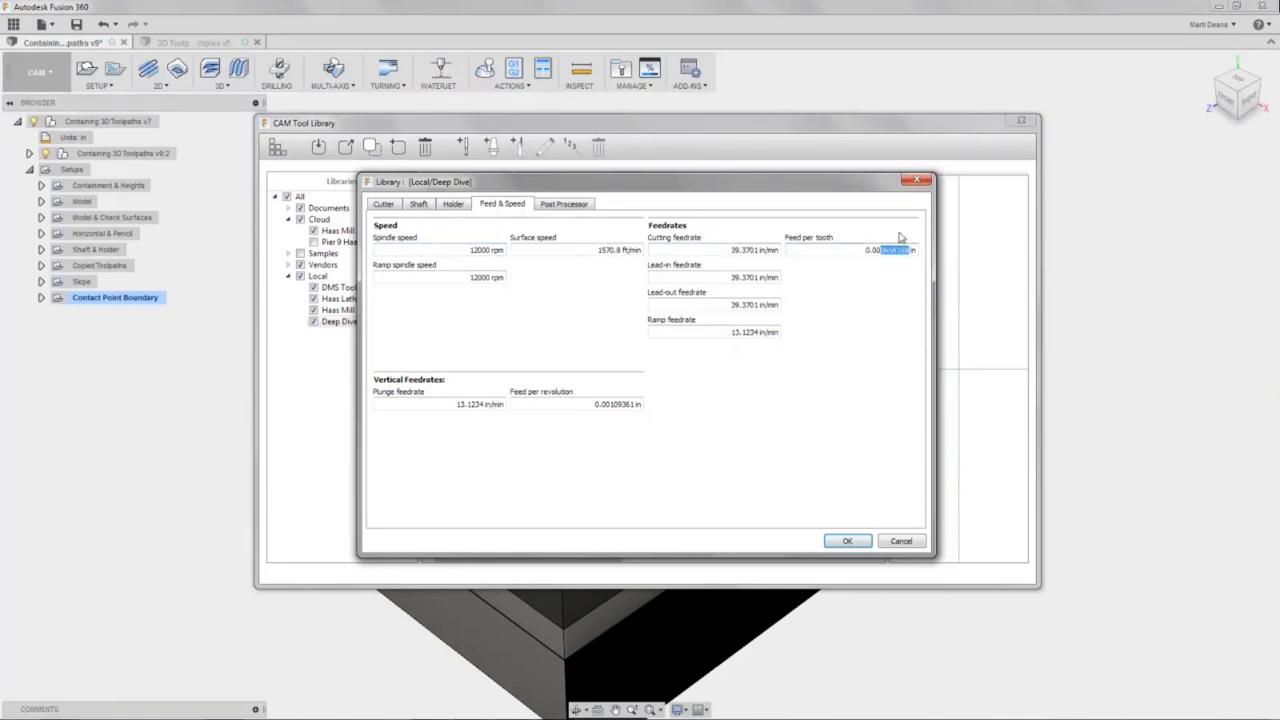
type("3")
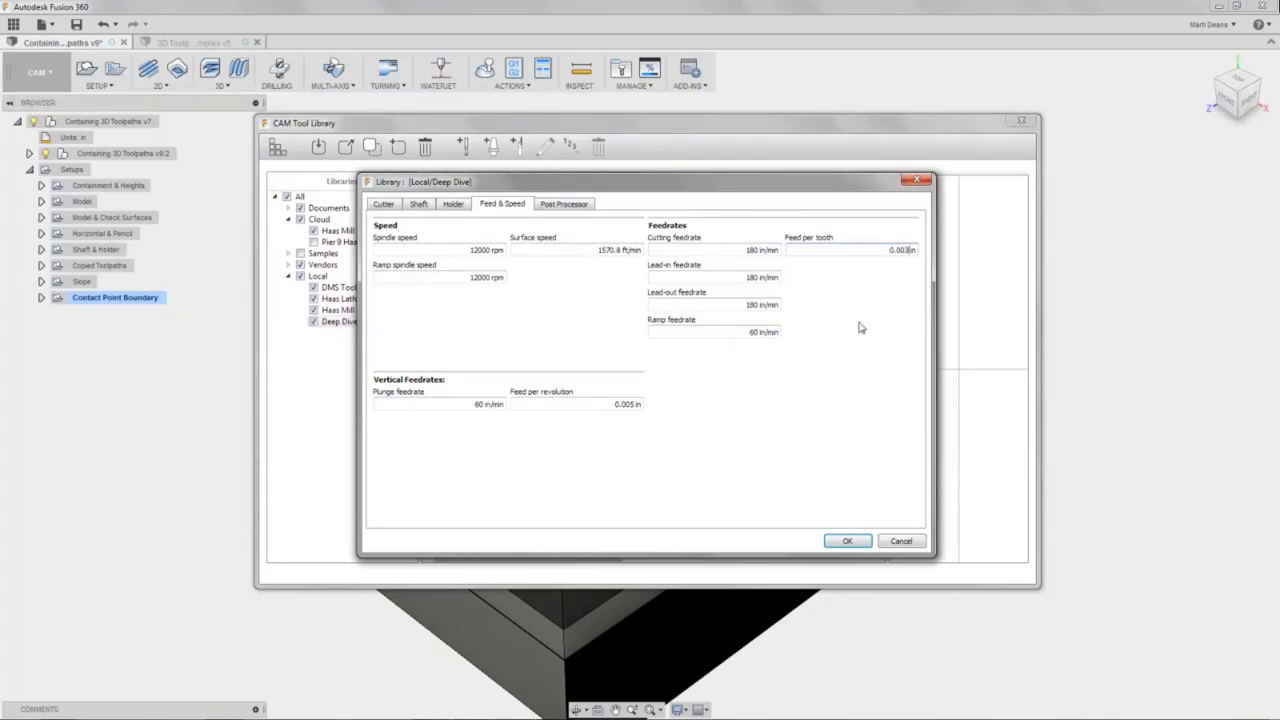
Try a feed per tooth of 0.004 in, and set the cutting feedrate to 150 in/min.
key("BackSpace")
type("4")
double_click(750, 249)
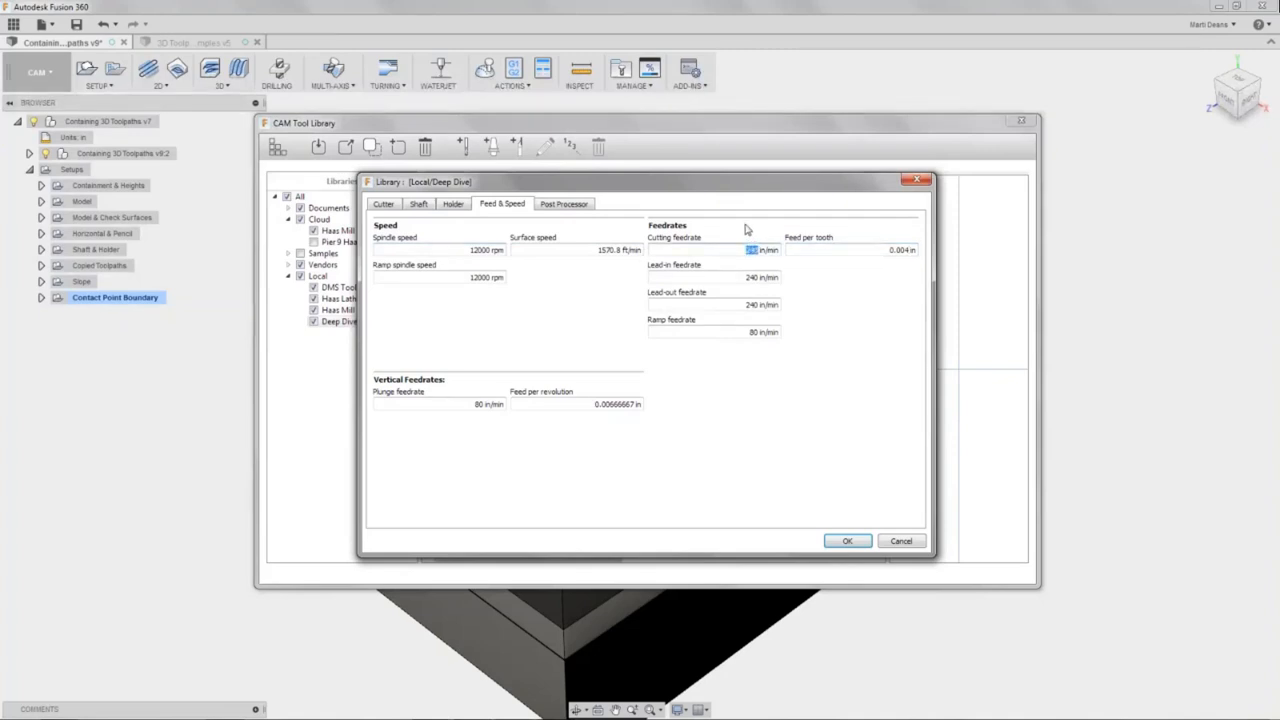
type("150")
Try a surface speed of 1750 ft/min, and return the spindle speed to 12000 rpm.
left_click_drag(590, 249, 620, 250)
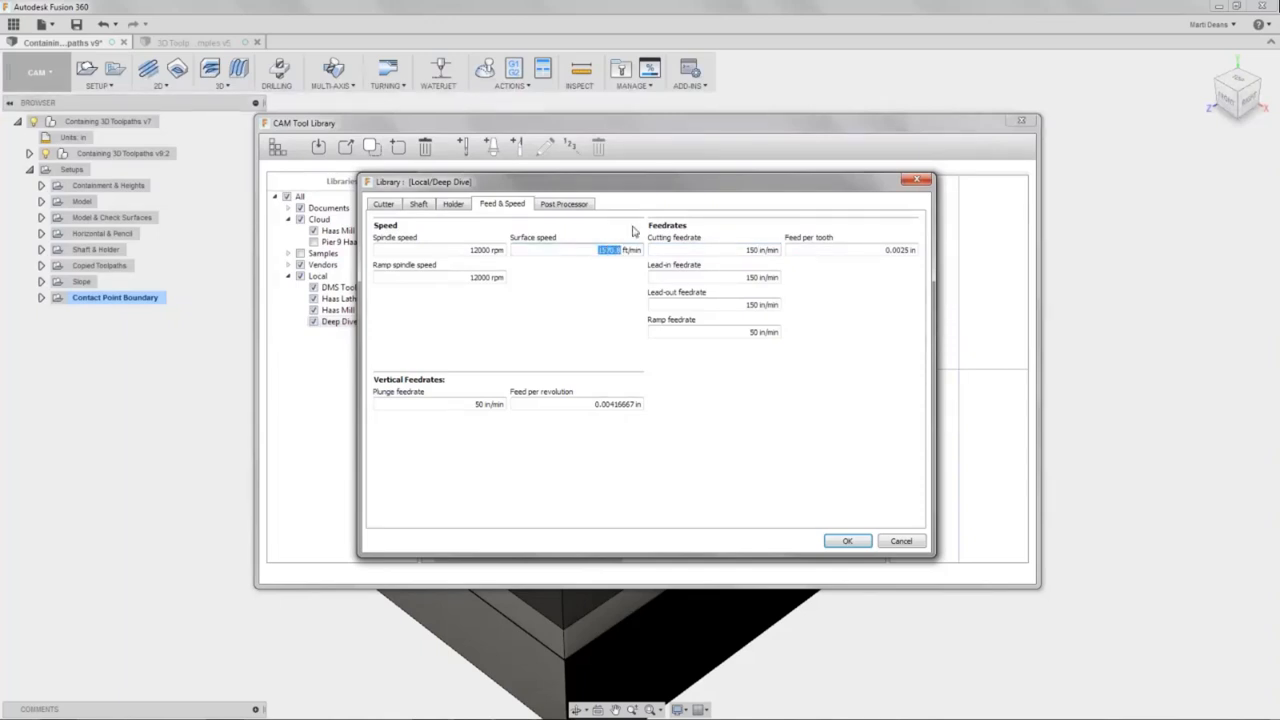
type("1750")
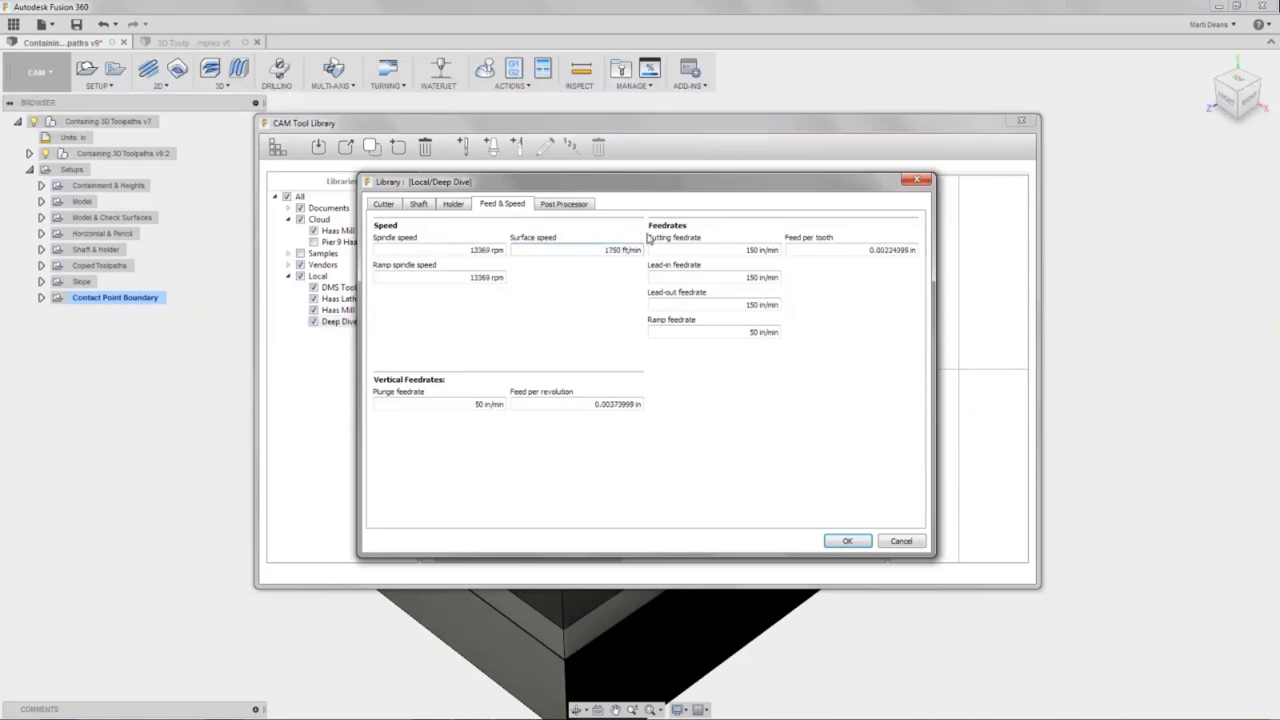
left_click_drag(466, 250, 494, 250)
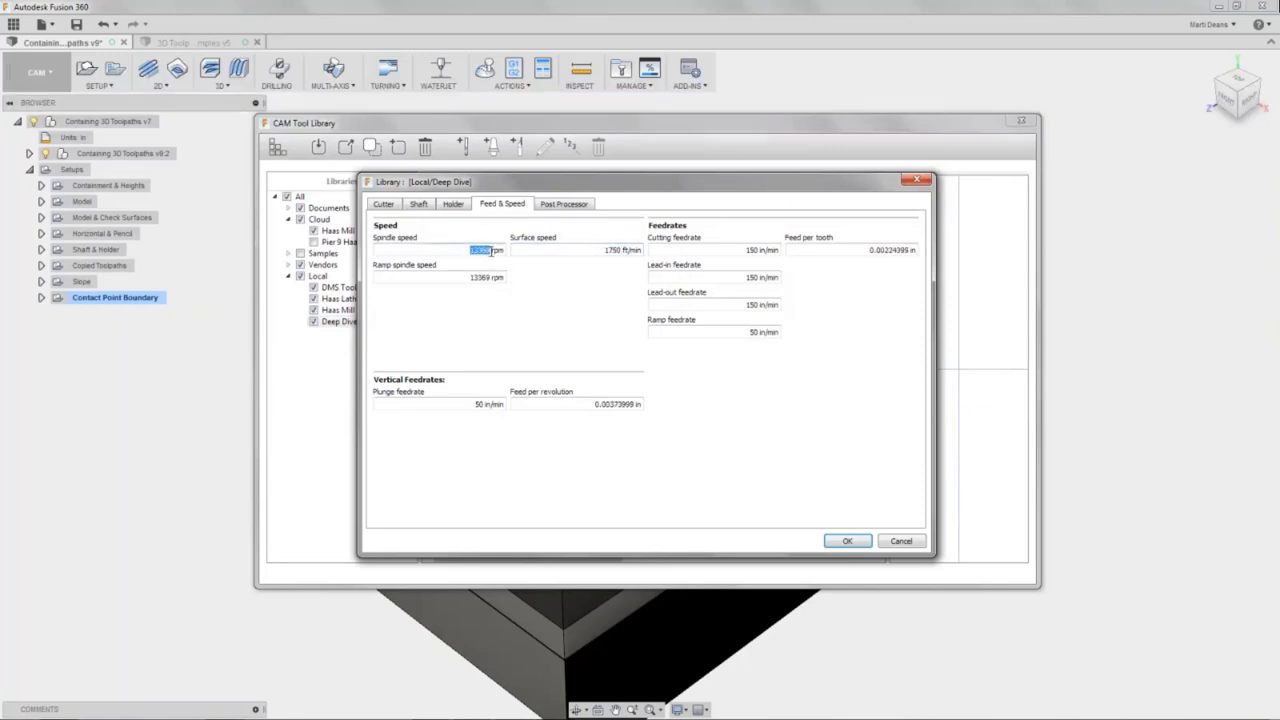
type("12000")
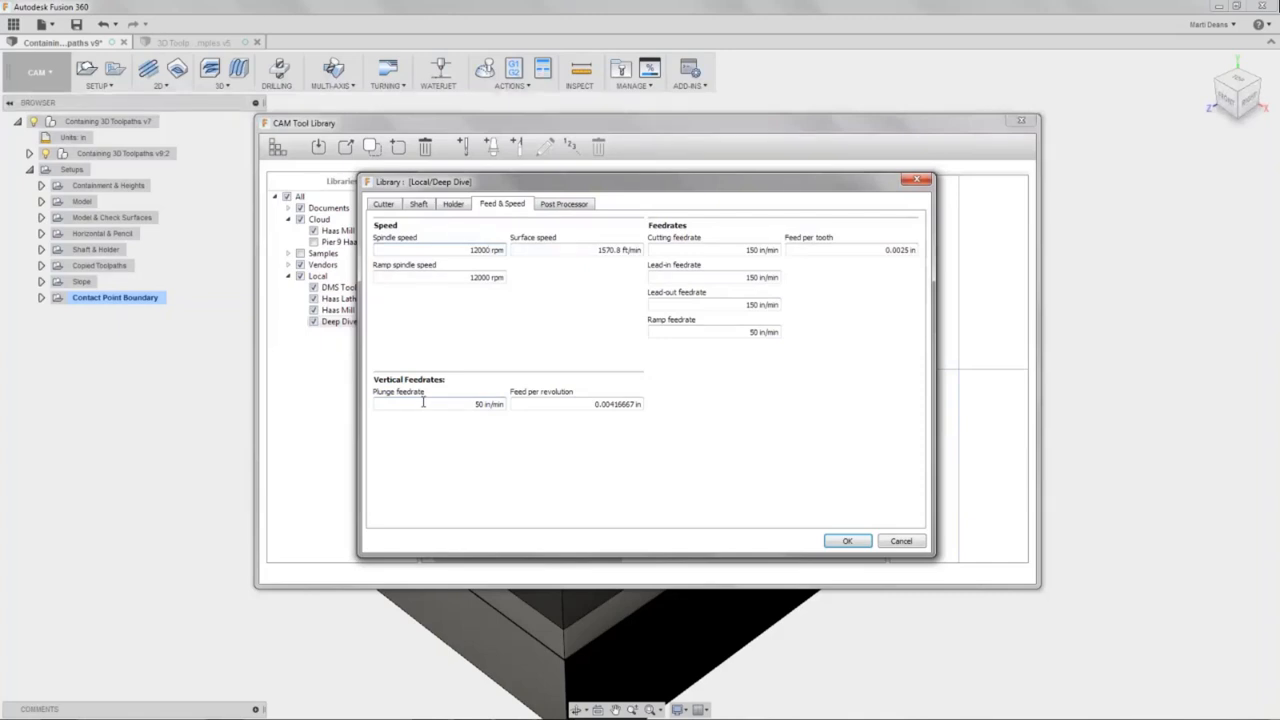
Set the tool's vertical feed per revolution to 0.001 in and save it with post processor number 1.
left_click_drag(606, 404, 636, 404)
type("01")
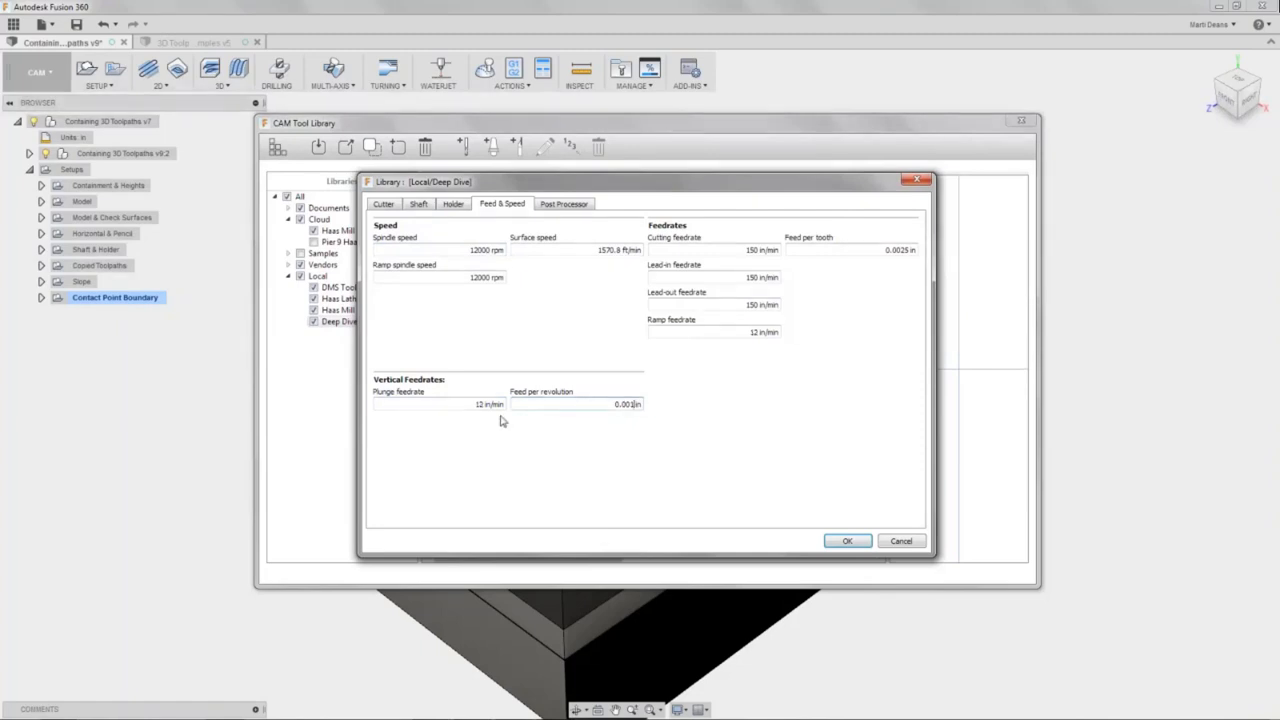
left_click(563, 204)
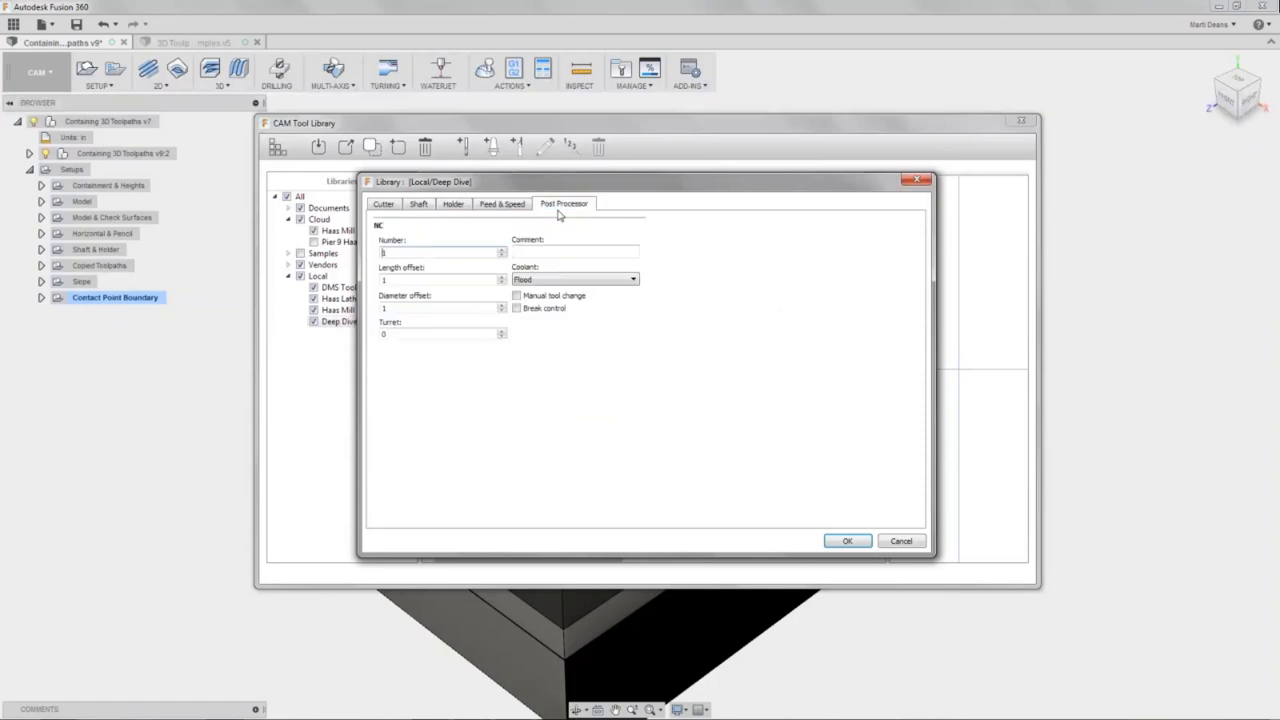
key("Tab")
left_click(502, 250)
left_click(502, 250)
left_click(502, 250)
left_click(503, 255)
left_click(503, 255)
left_click(631, 255)
left_click(847, 541)
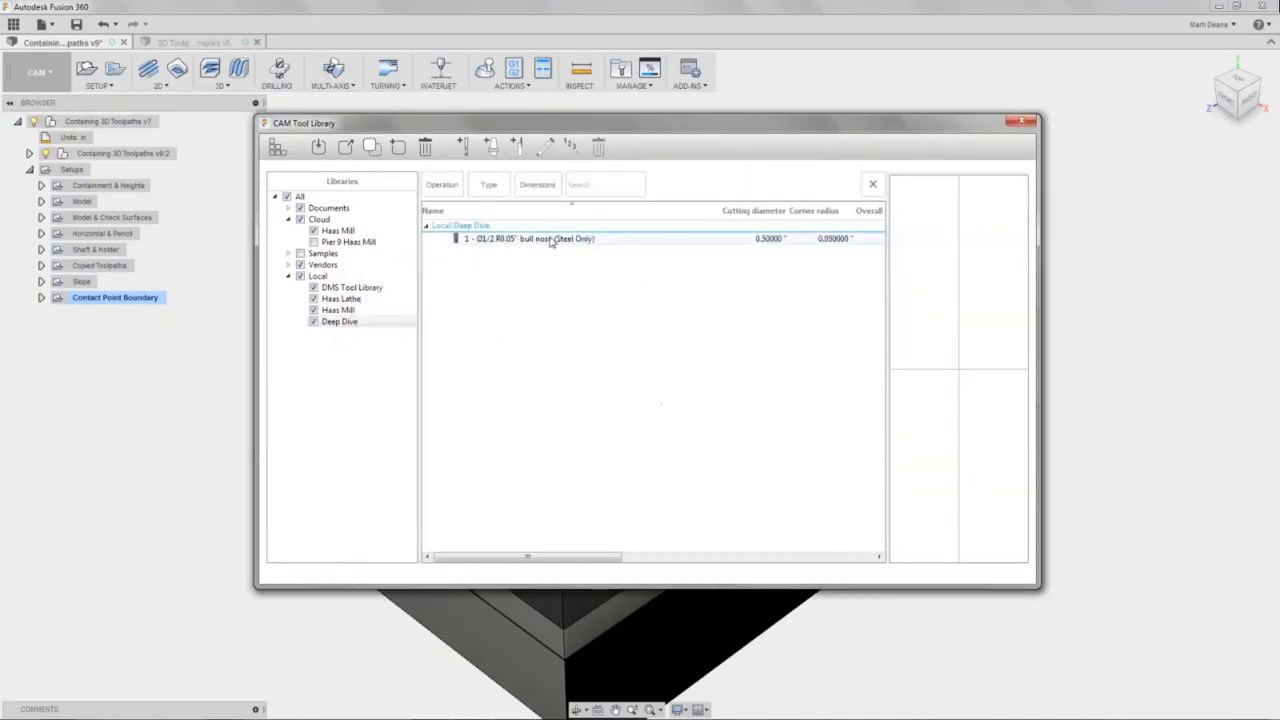
Preview the steel-only bull nose tool in the Deep Dive library and duplicate it.
left_click(552, 241)
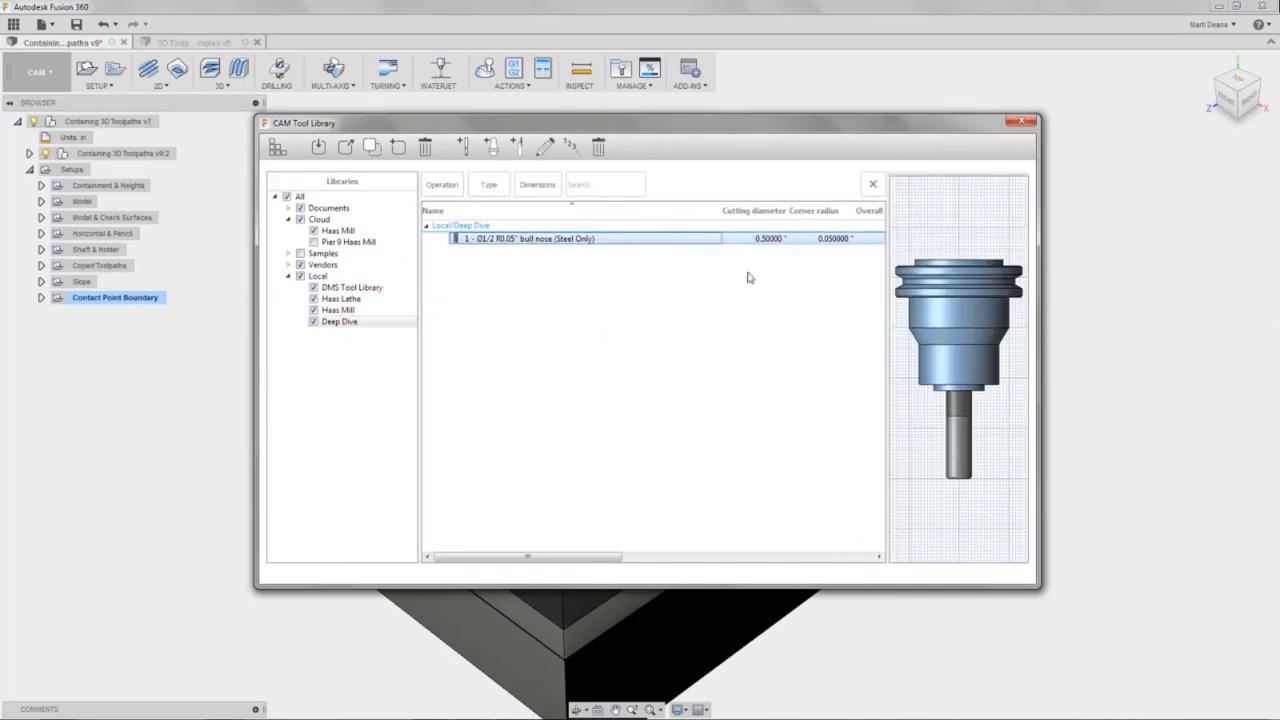
left_click(750, 331)
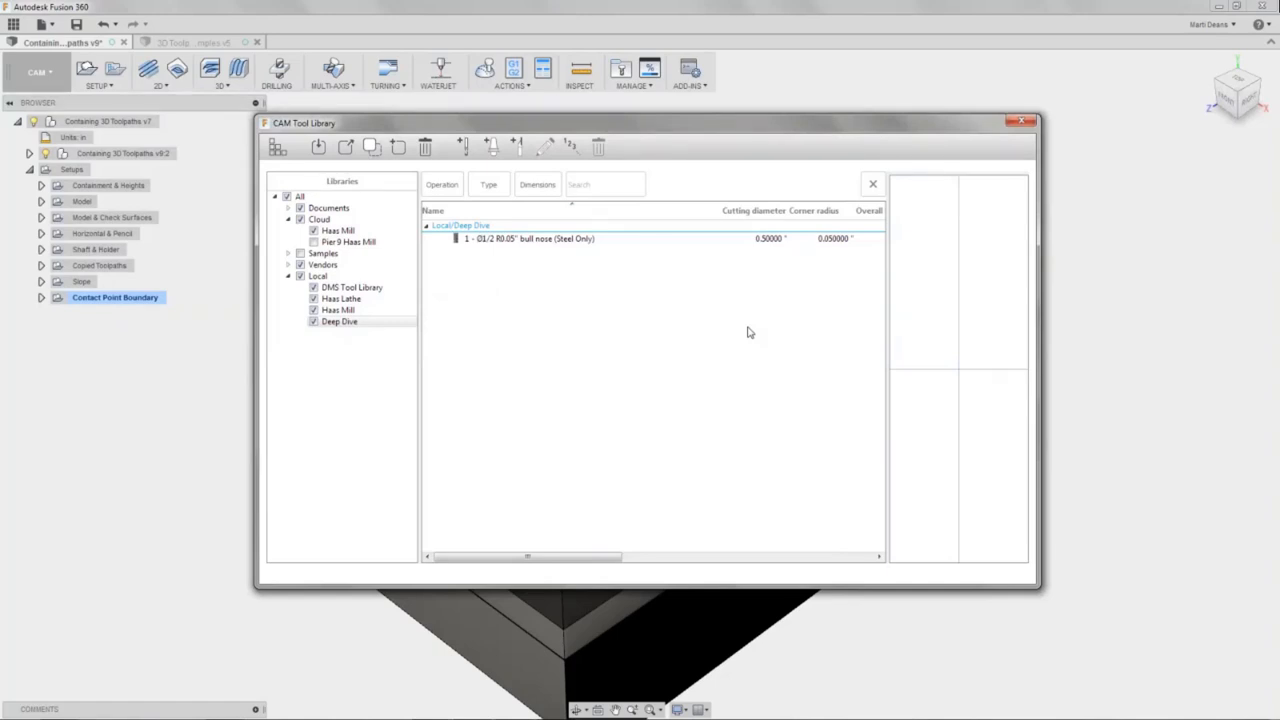
left_click(657, 241)
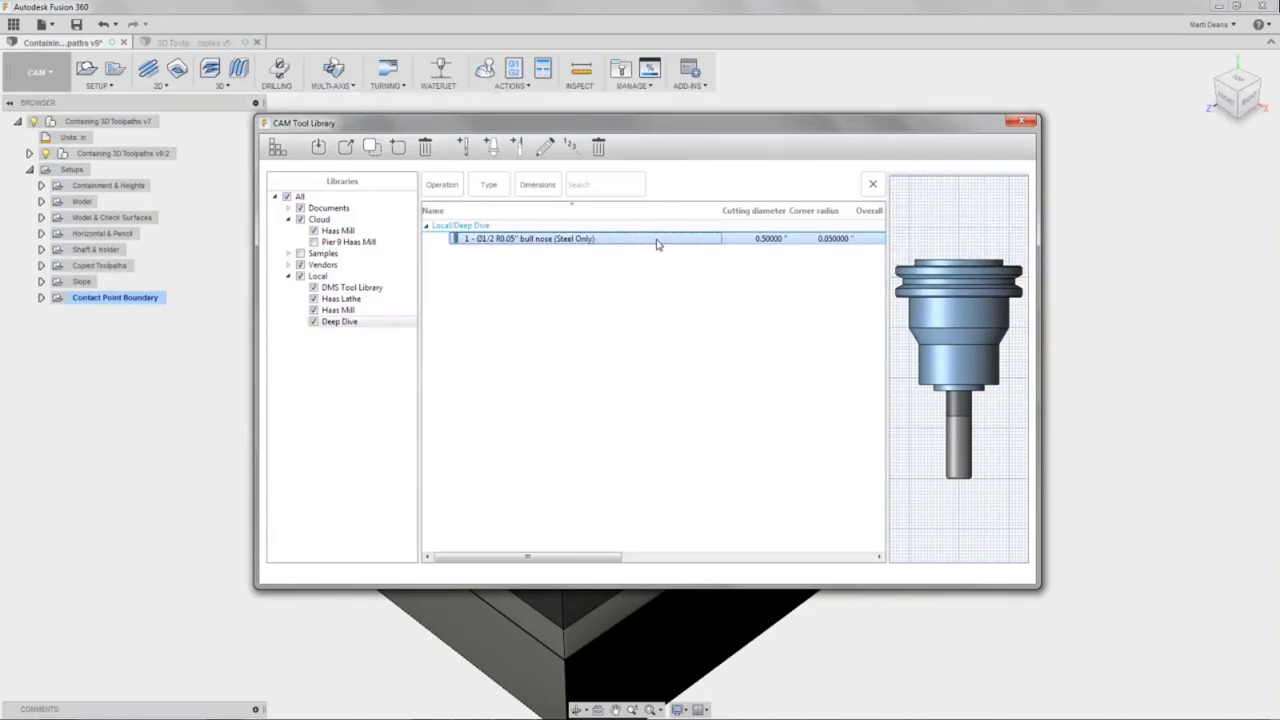
right_click(657, 243)
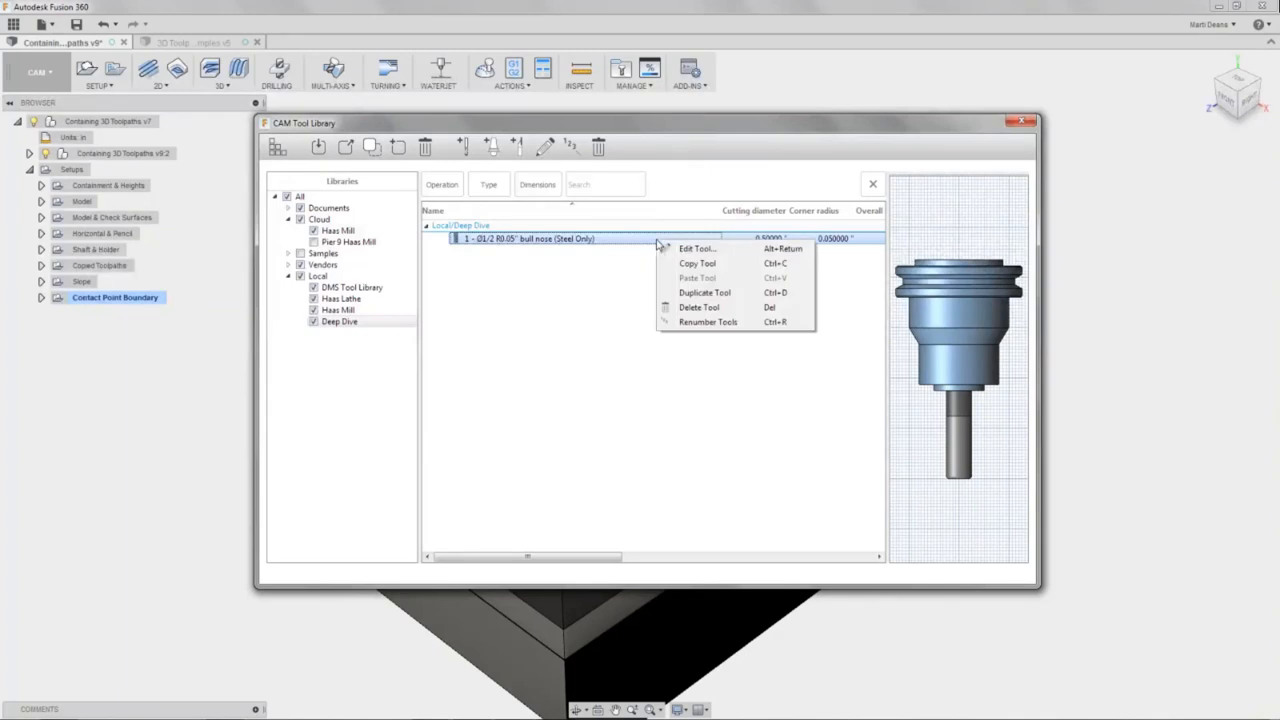
left_click(745, 292)
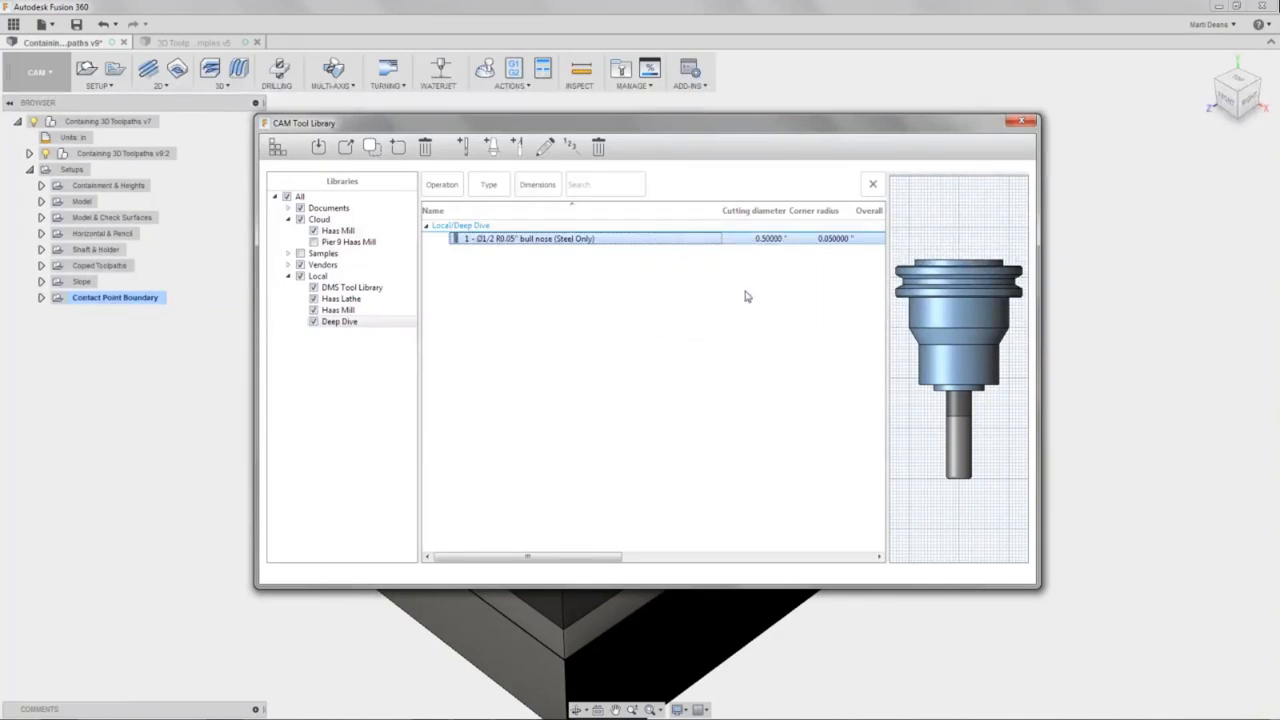
Edit the duplicated bull nose tool to have 2 flutes and the description Plasticl Only.
left_click(707, 251)
right_click(707, 251)
left_click(745, 257)
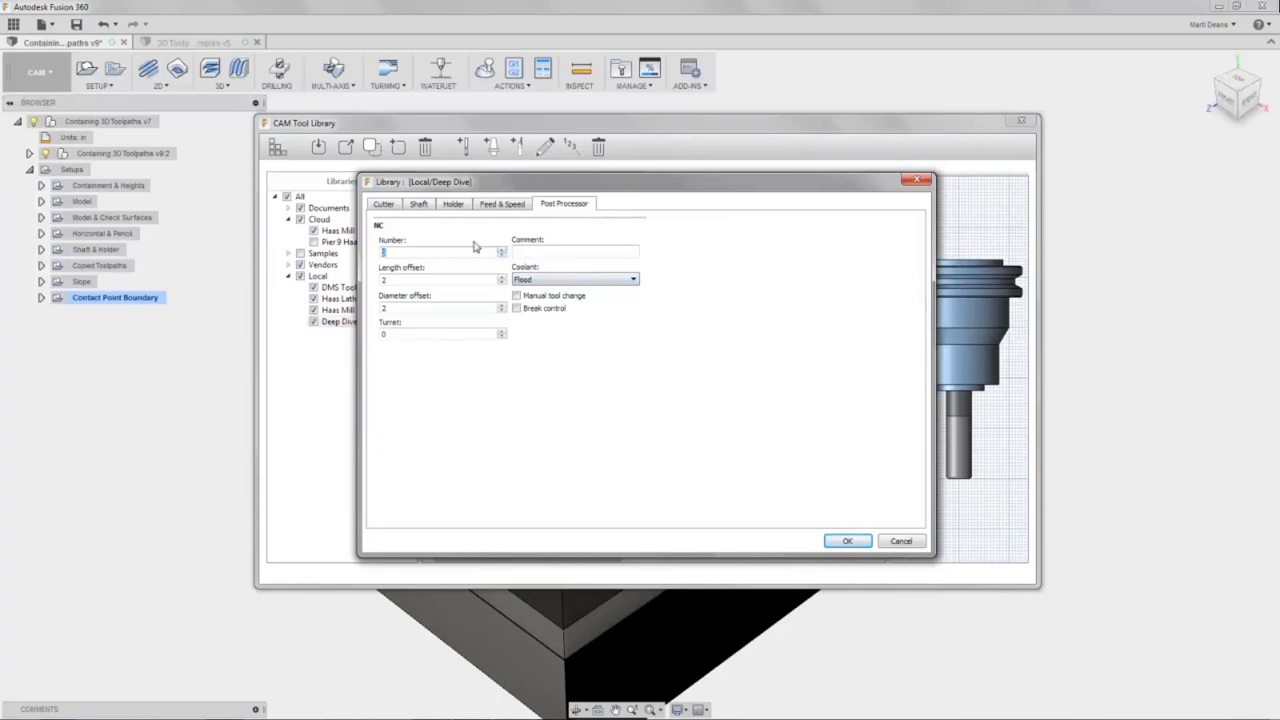
left_click(392, 207)
double_click(506, 386)
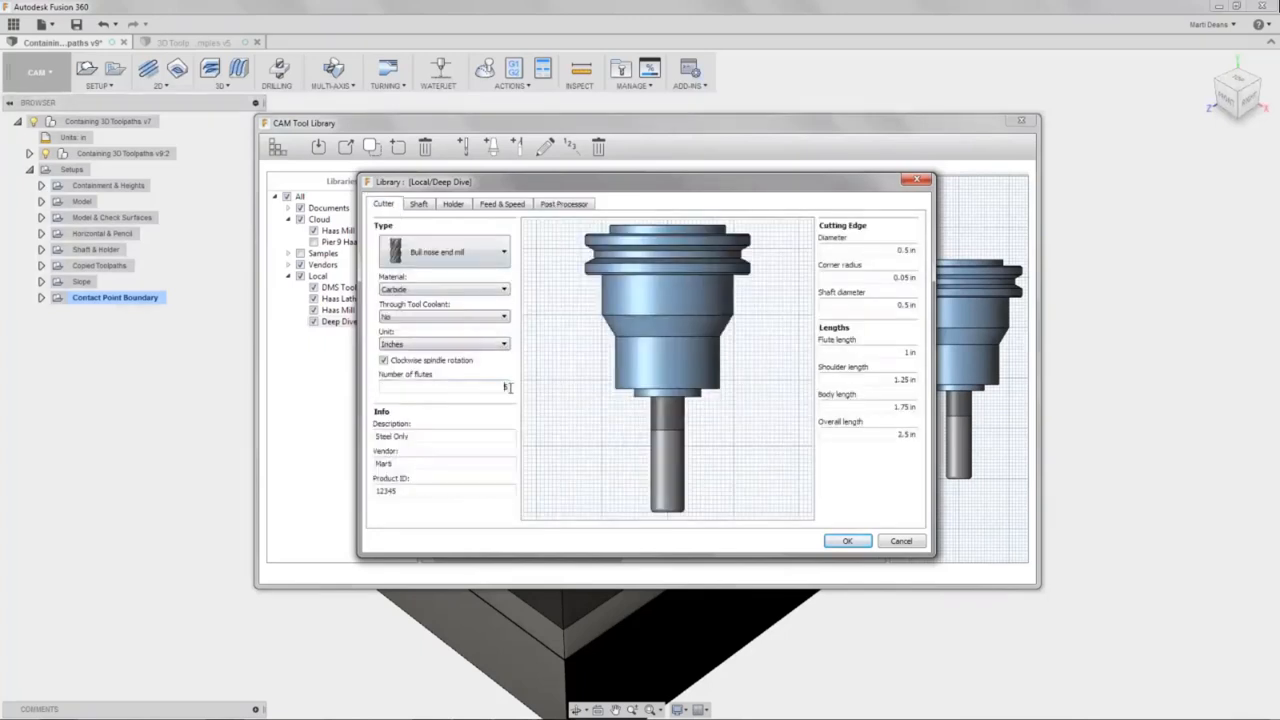
type("2")
double_click(386, 436)
type("Plastic")
left_click(847, 541)
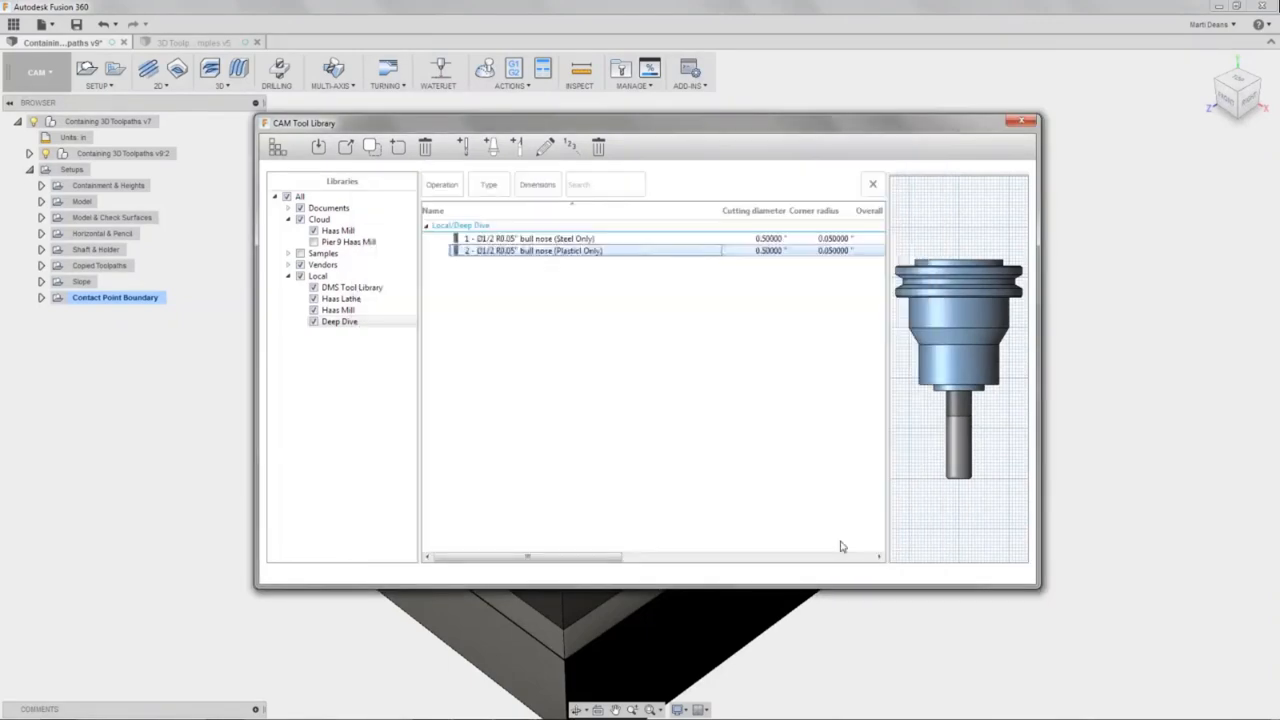
Add four more copies of the plastic bull nose tool to the Deep Dive library.
right_click(636, 256)
left_click(667, 303)
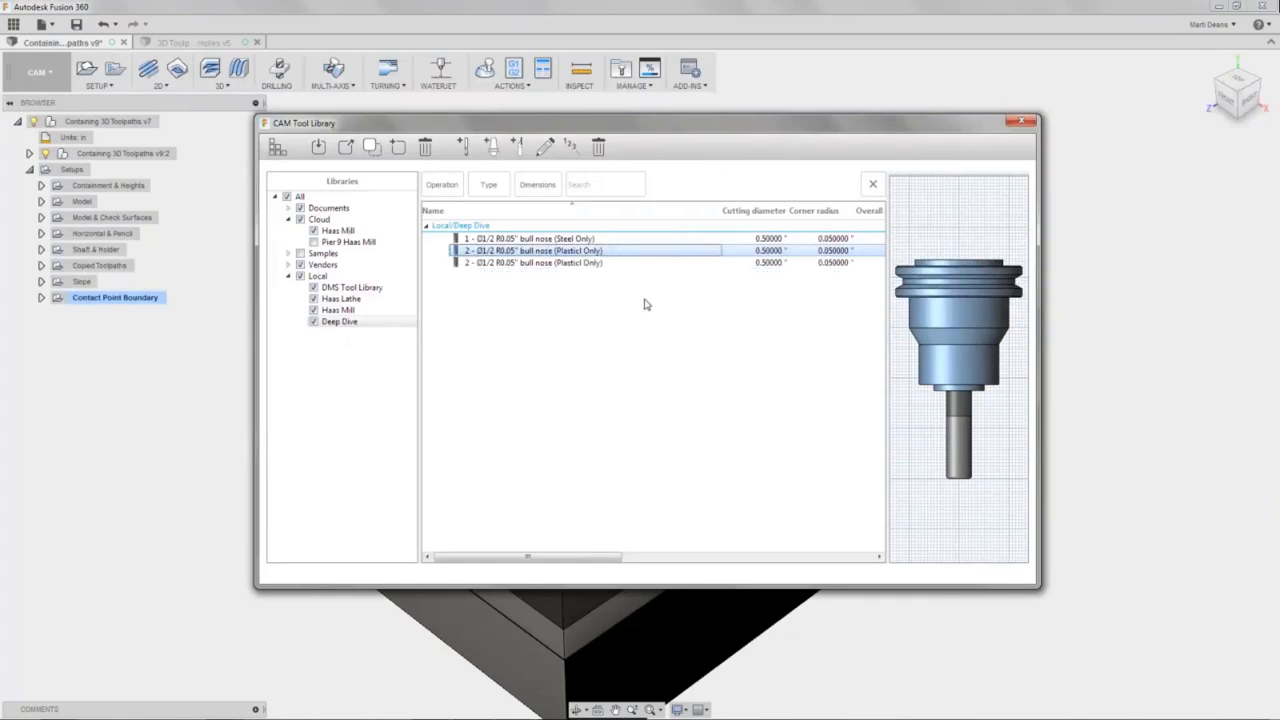
left_click(644, 300)
left_click(635, 267)
key("ctrl+c")
key("ctrl+v")
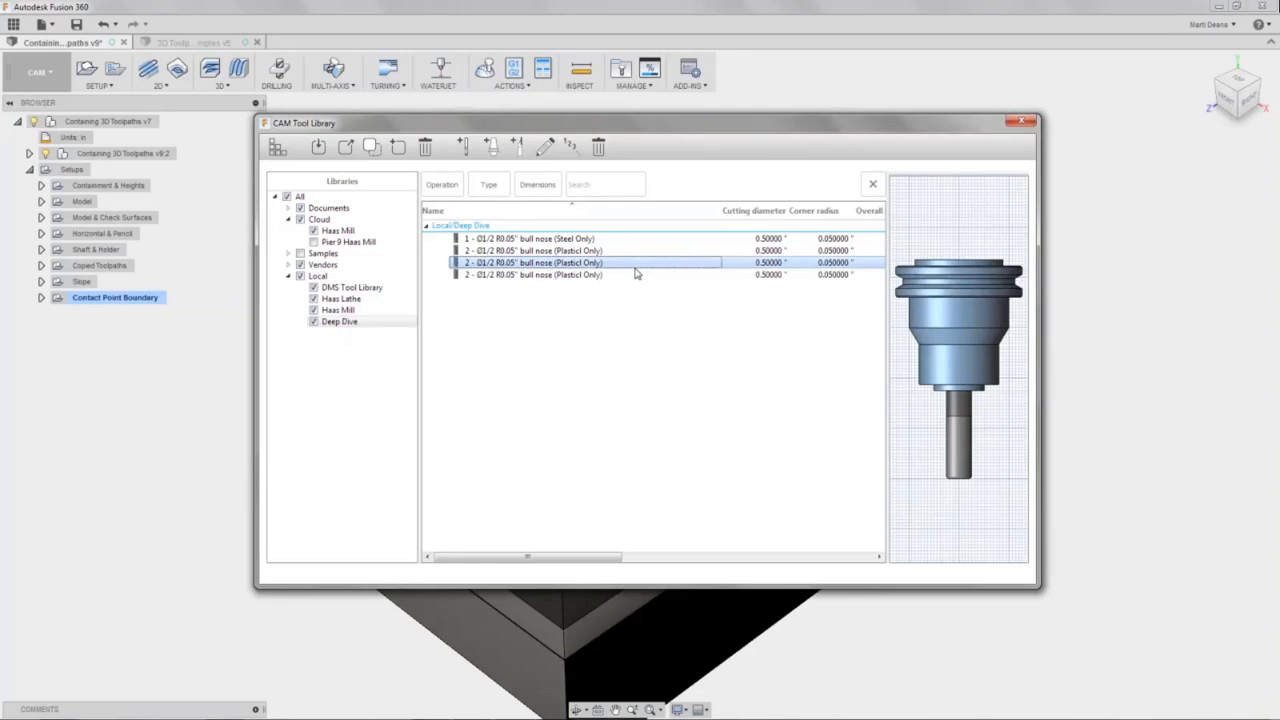
key("ctrl+v")
key("ctrl+v")
left_click(625, 356)
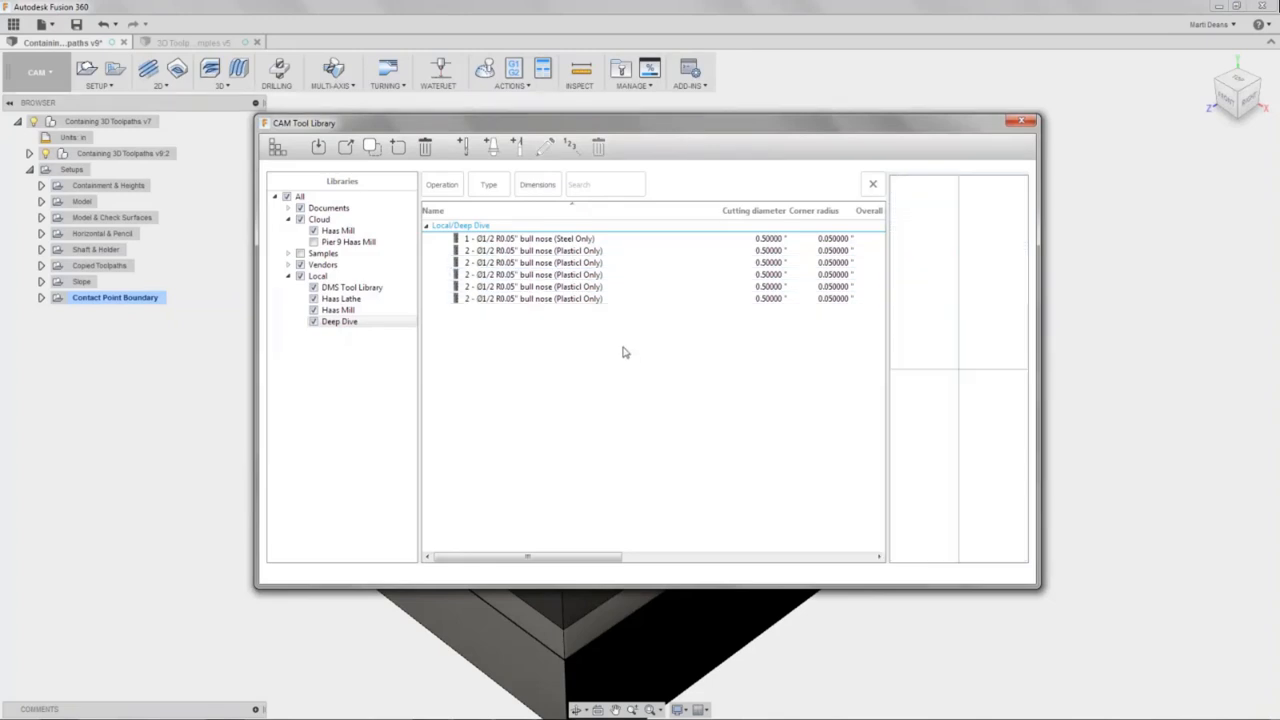
Renumber all Deep Dive tools starting from 1 with an increment of 10, updating their offsets.
left_click(510, 240)
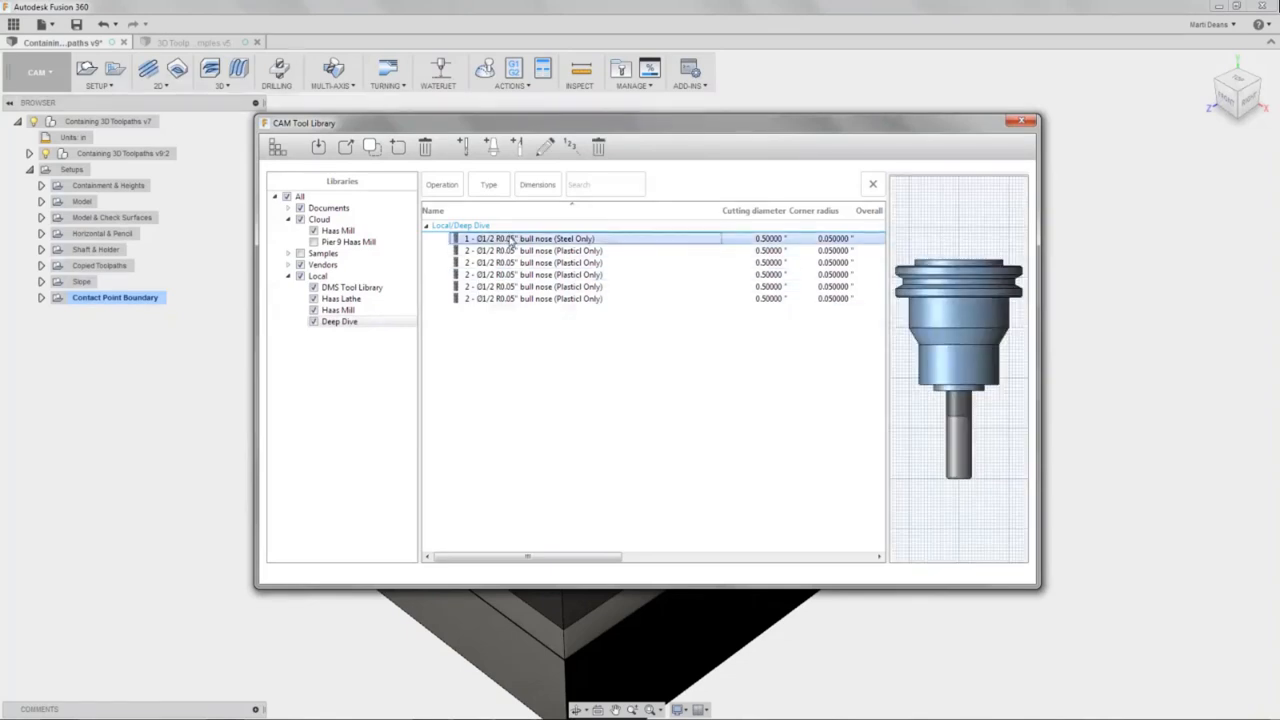
left_click(500, 300, "shift")
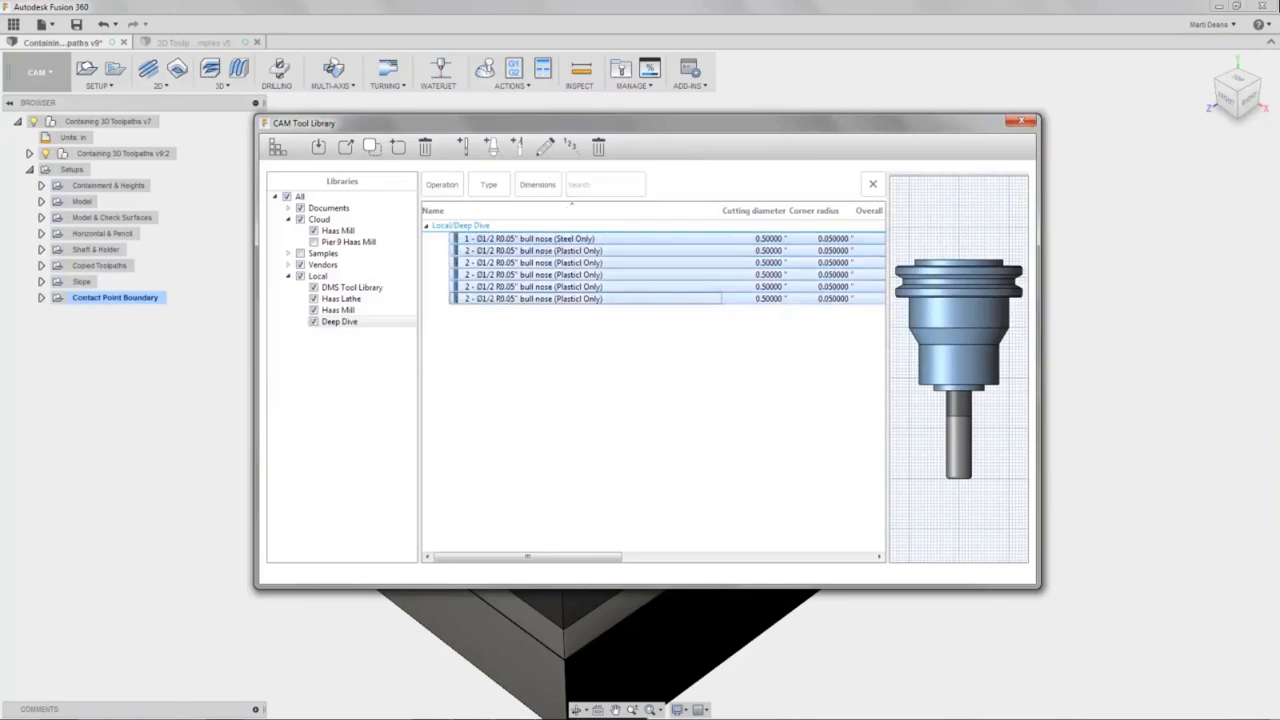
left_click(572, 148)
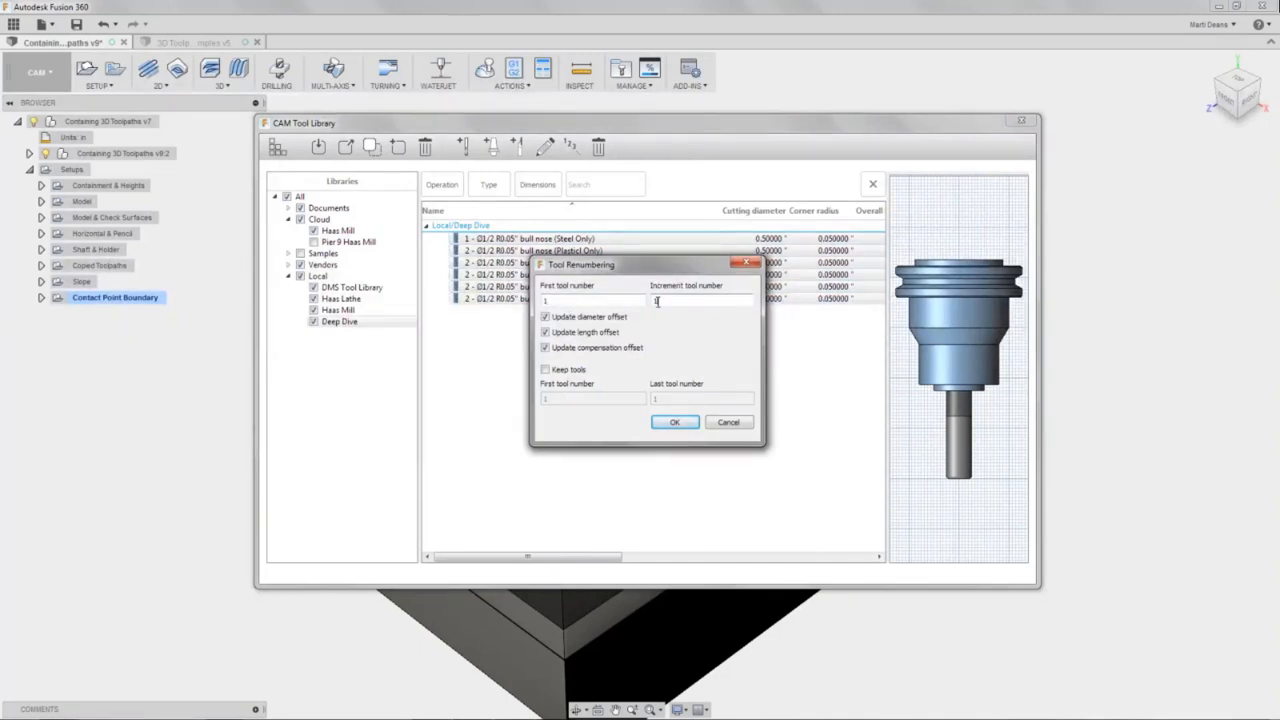
type("0")
left_click(674, 423)
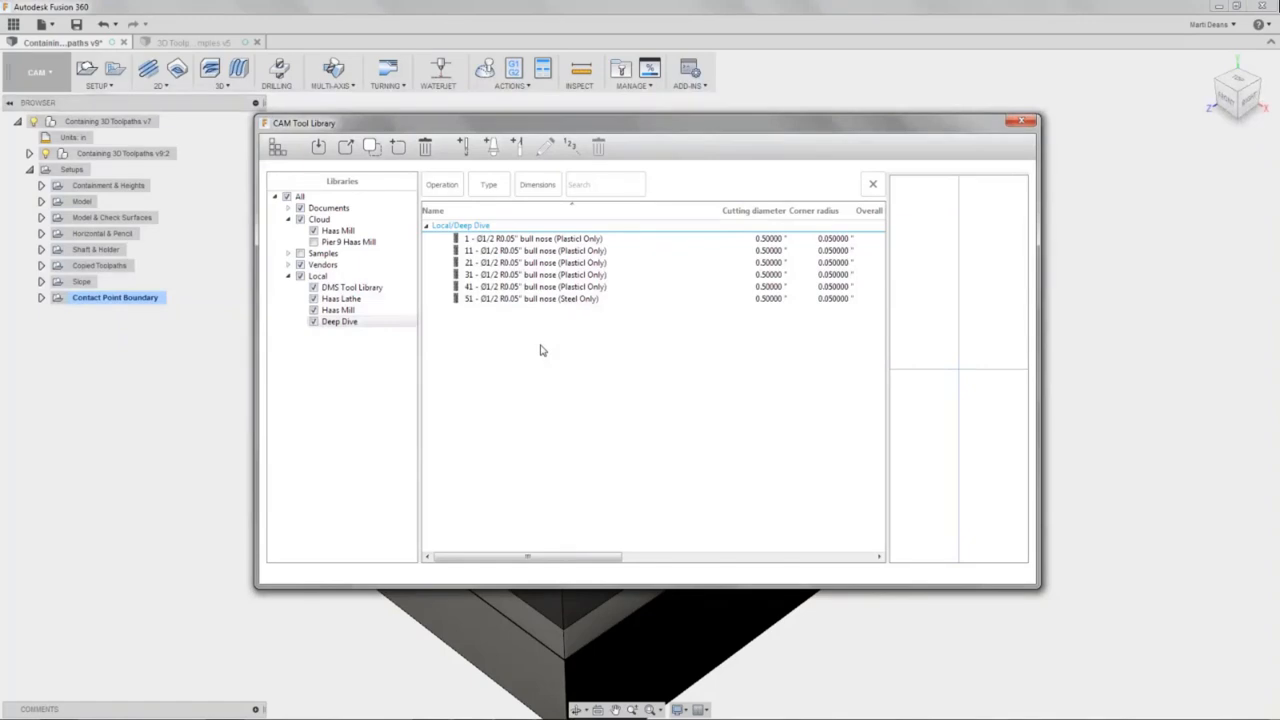
View the cloud Haas Mill tools, and open the CAMTools folder of the Assets project in the data panel.
left_click(340, 231)
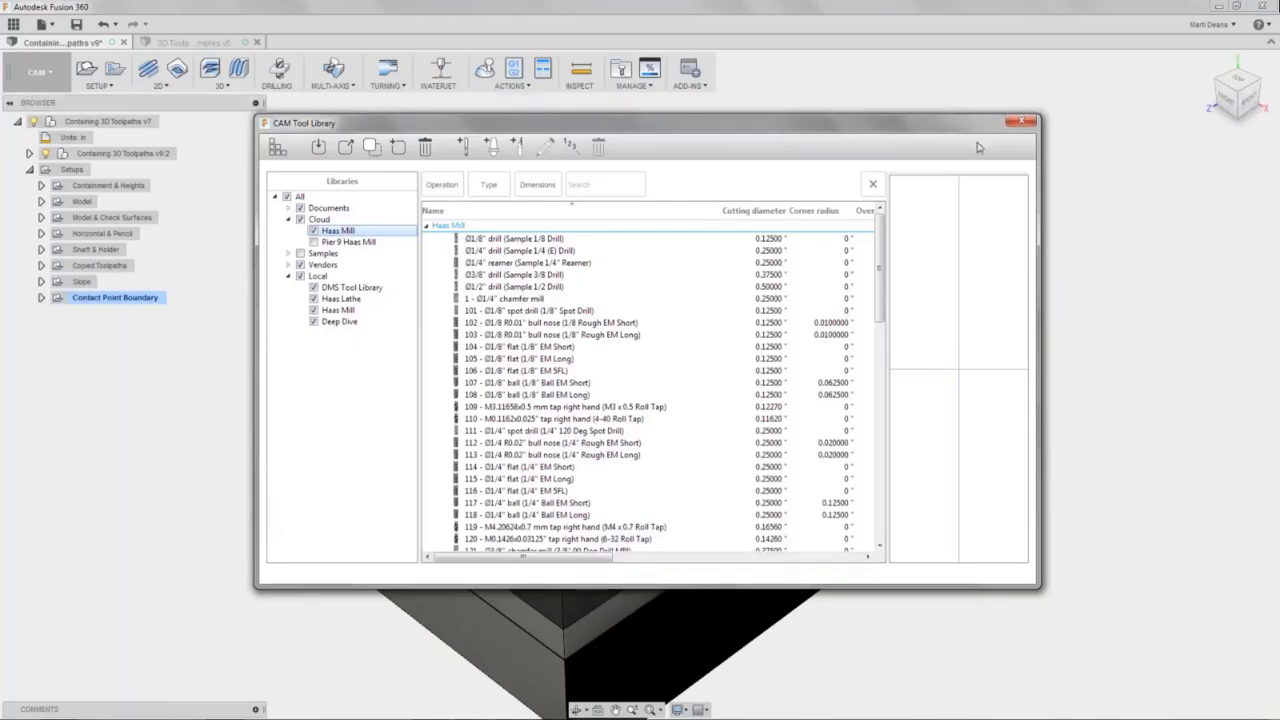
left_click(1020, 121)
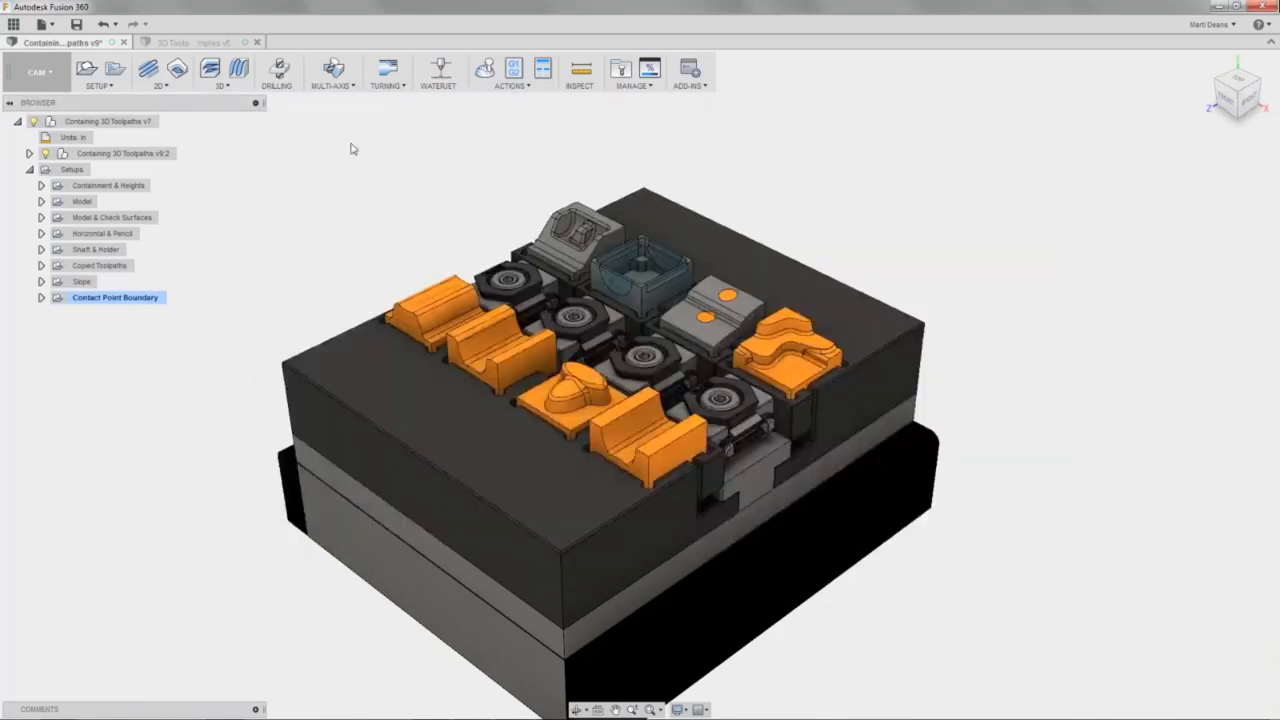
left_click(13, 23)
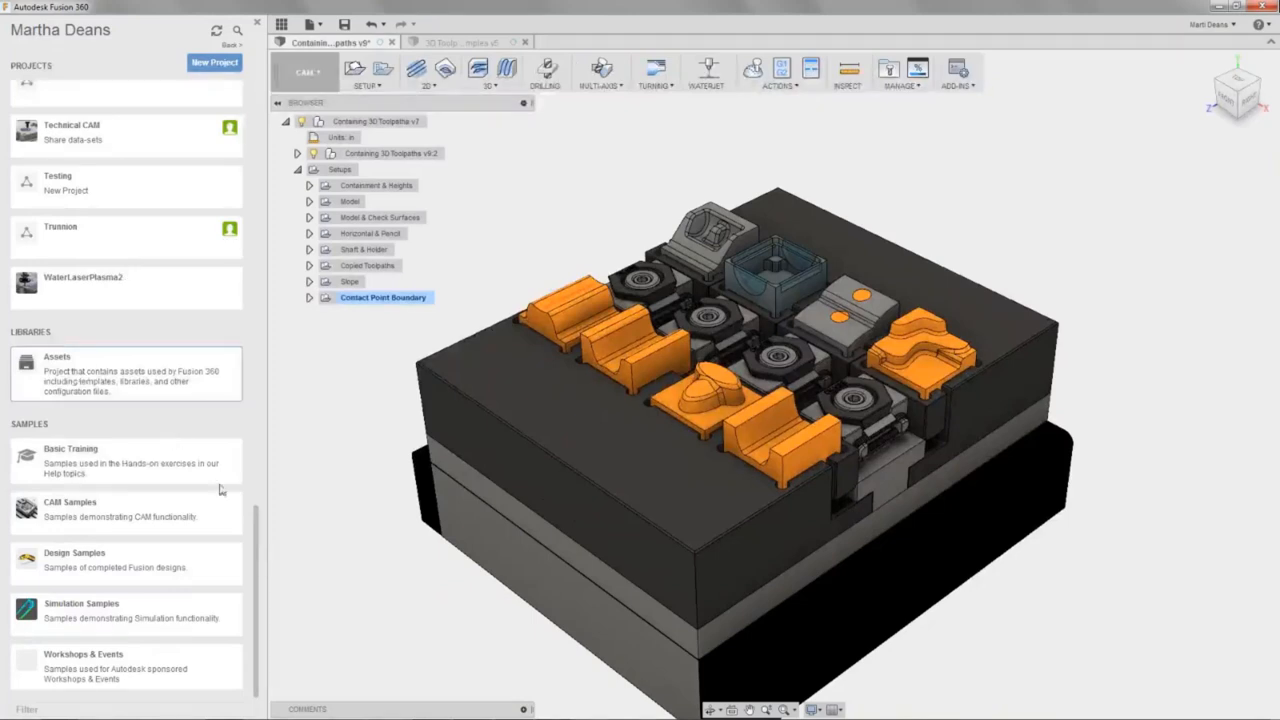
mouse_move(254, 530)
left_mouse_down()
mouse_move(267, 90)
mouse_move(244, 515)
left_mouse_up()
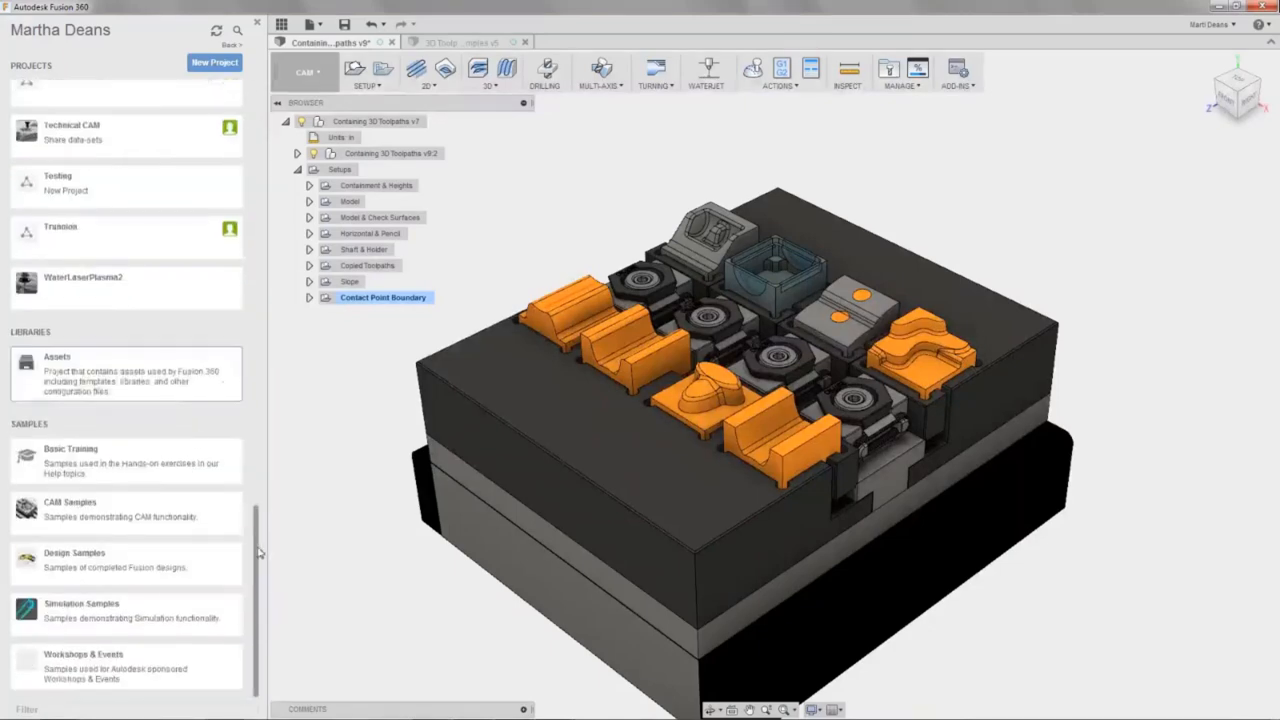
left_click(176, 385)
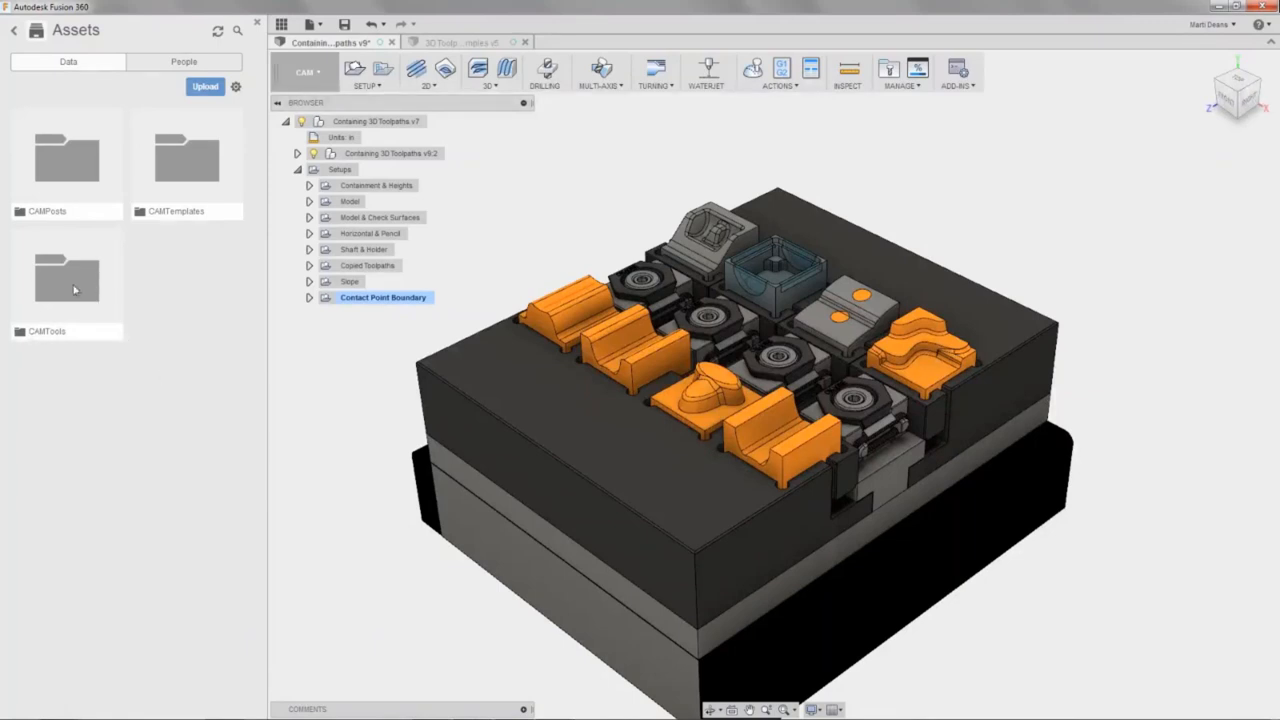
double_click(61, 292)
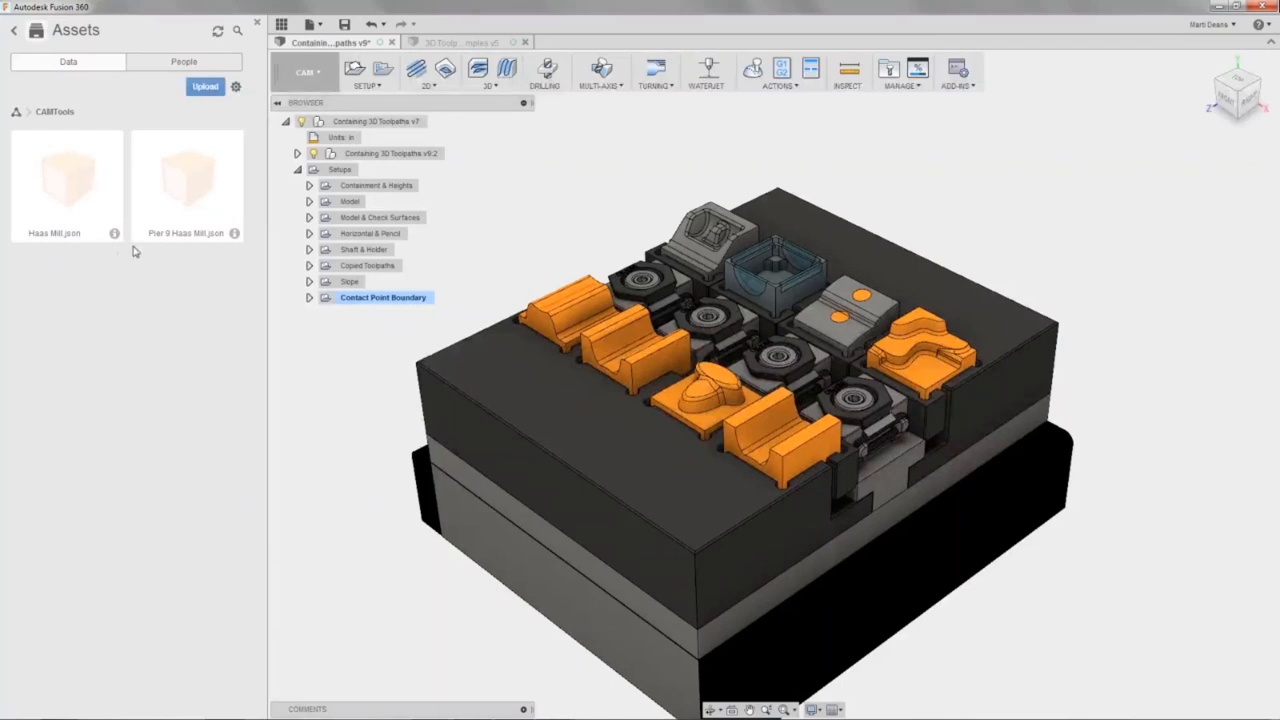
Compare the CAMTools files with the cloud Haas Mill and Pier 9 Haas Mill entries in the tool library.
left_click(888, 68)
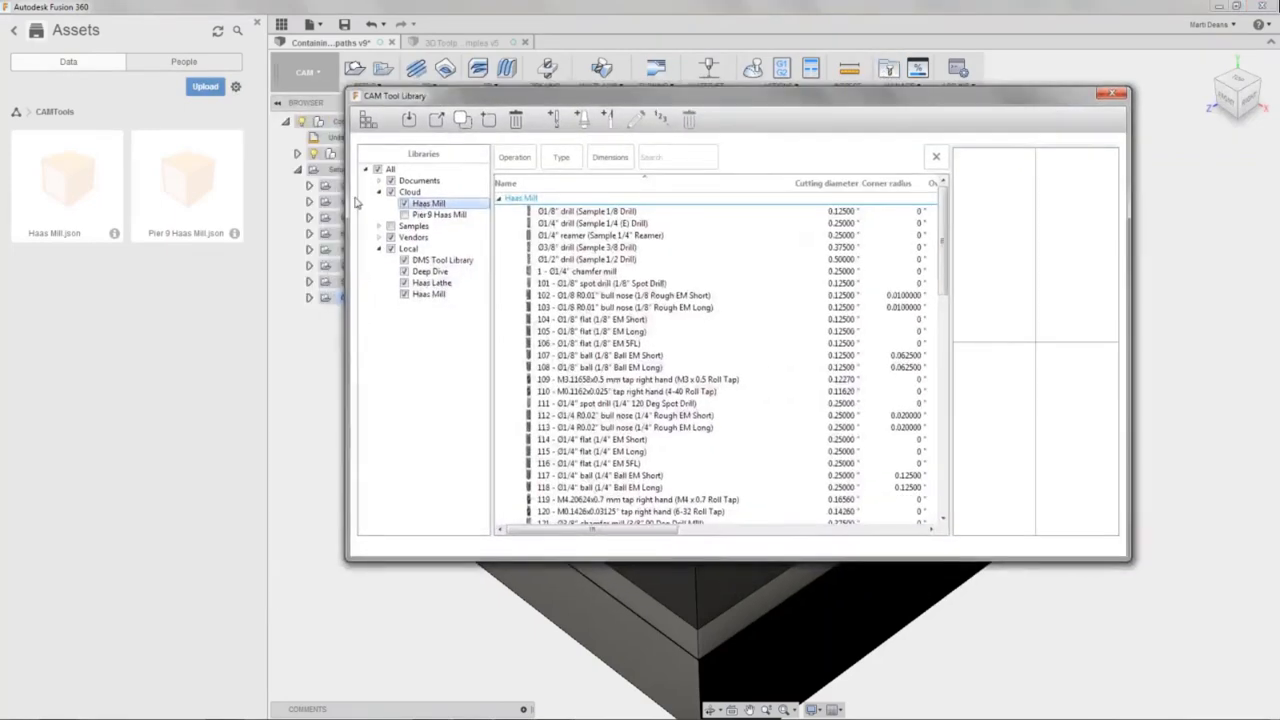
left_click(430, 215)
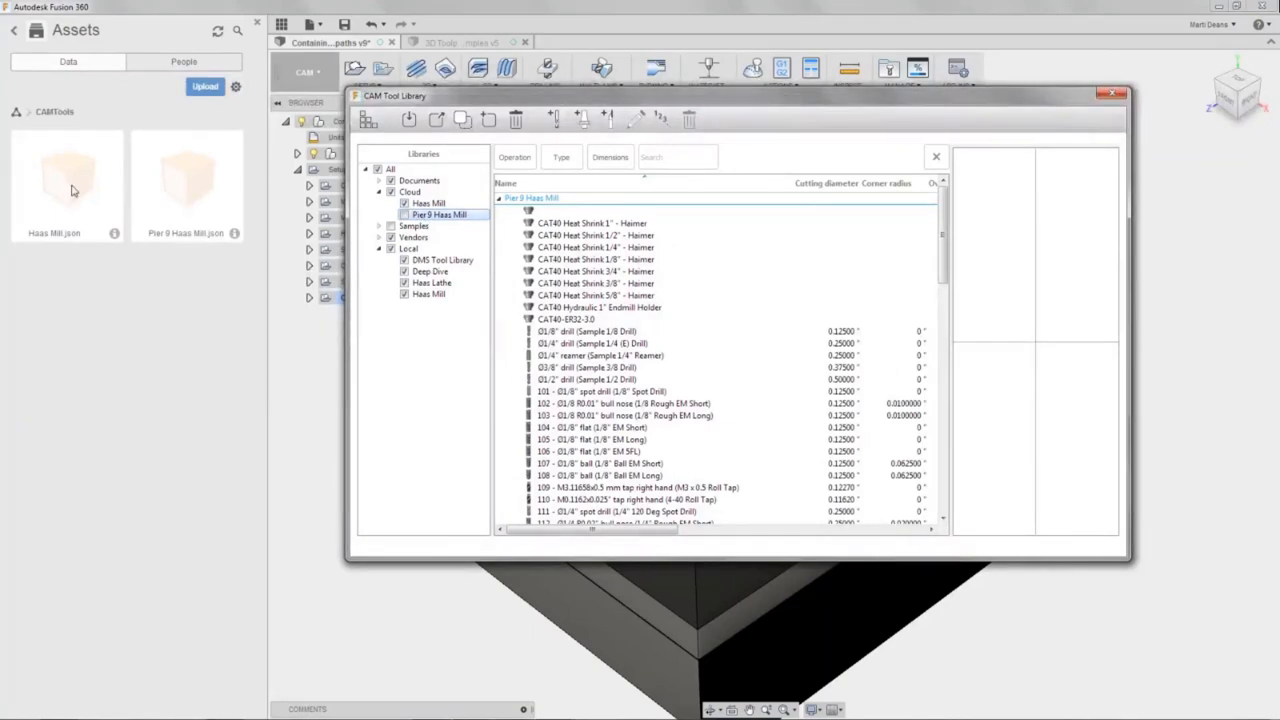
left_click(1112, 93)
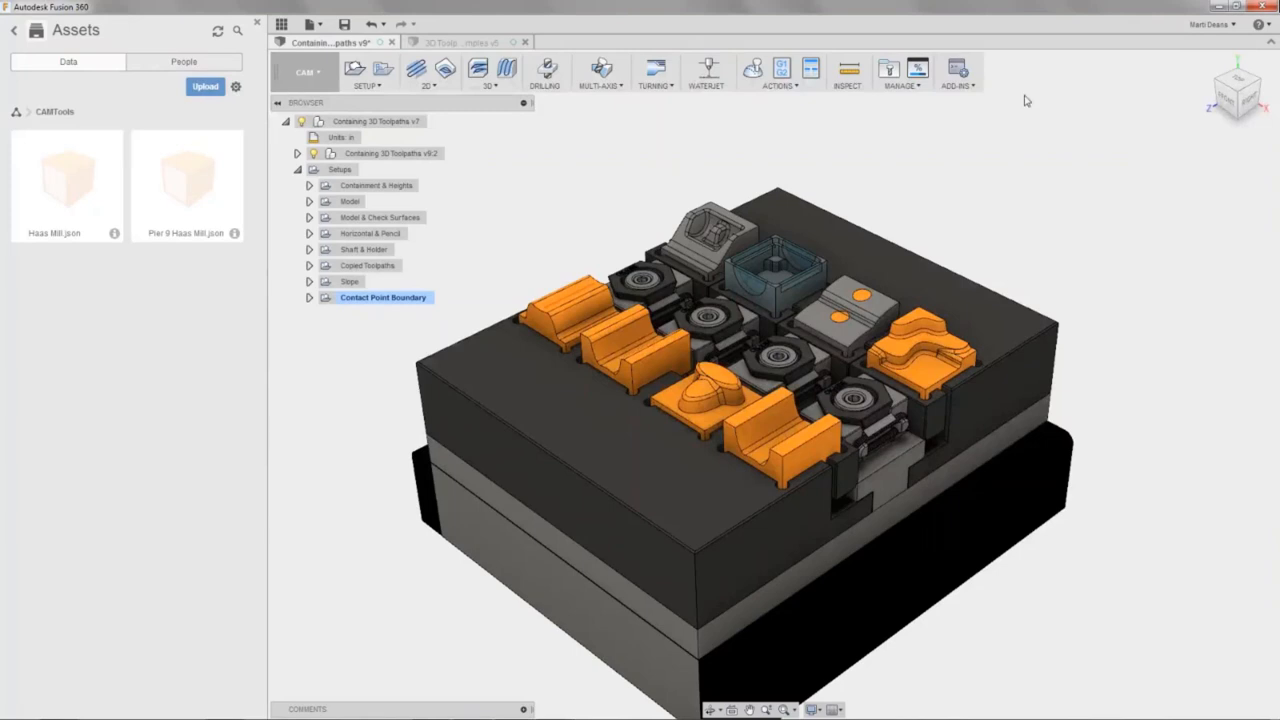
Leave the CAMTools folder for the project list and close the data panel.
left_click(18, 114)
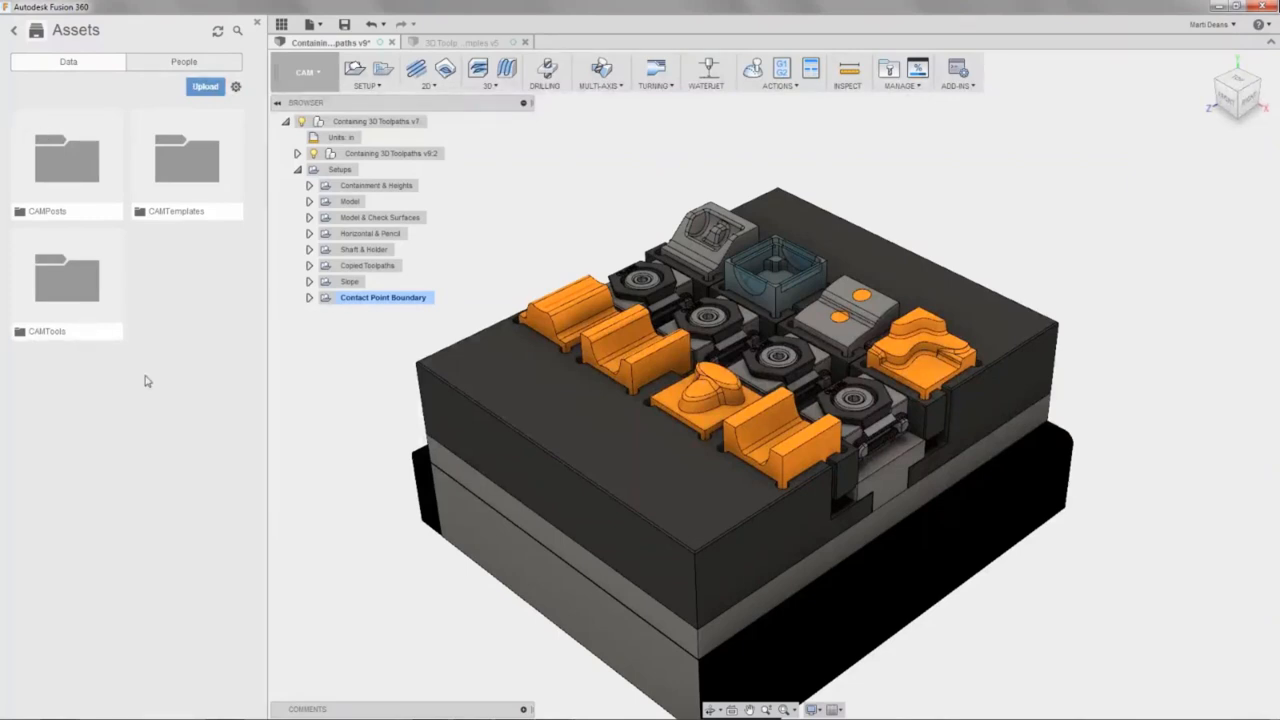
left_click(14, 32)
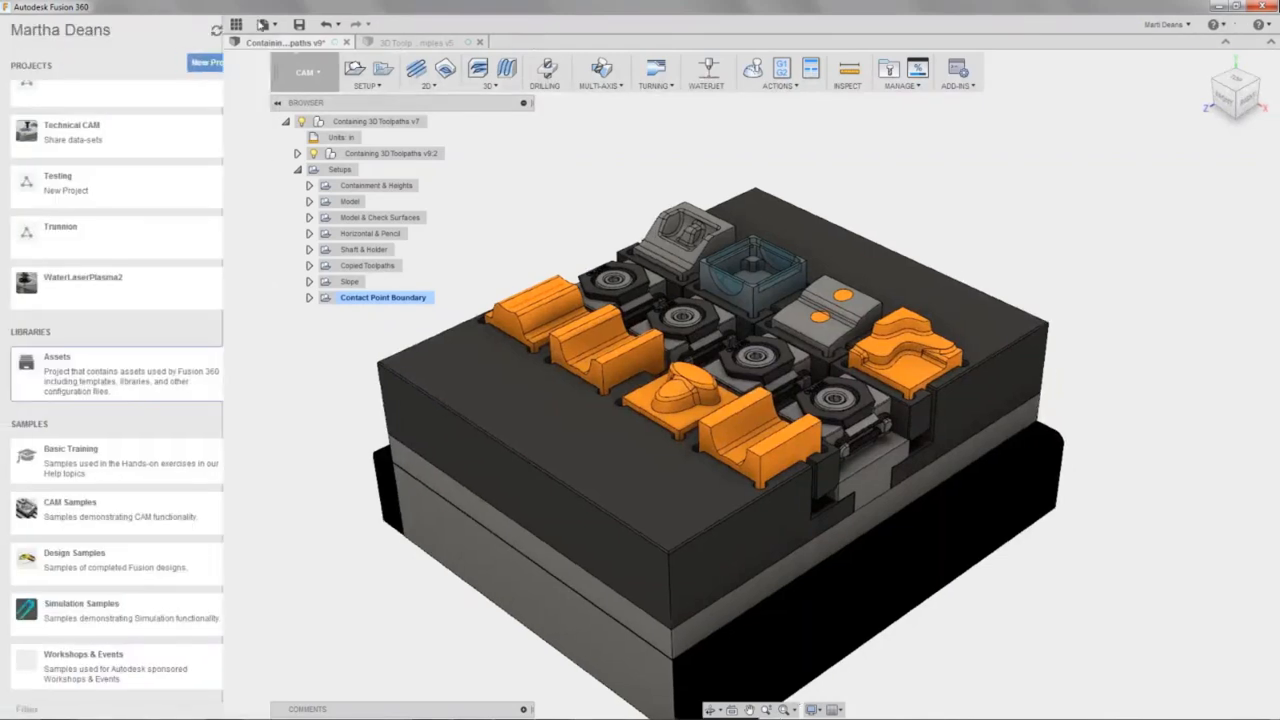
left_click(262, 24)
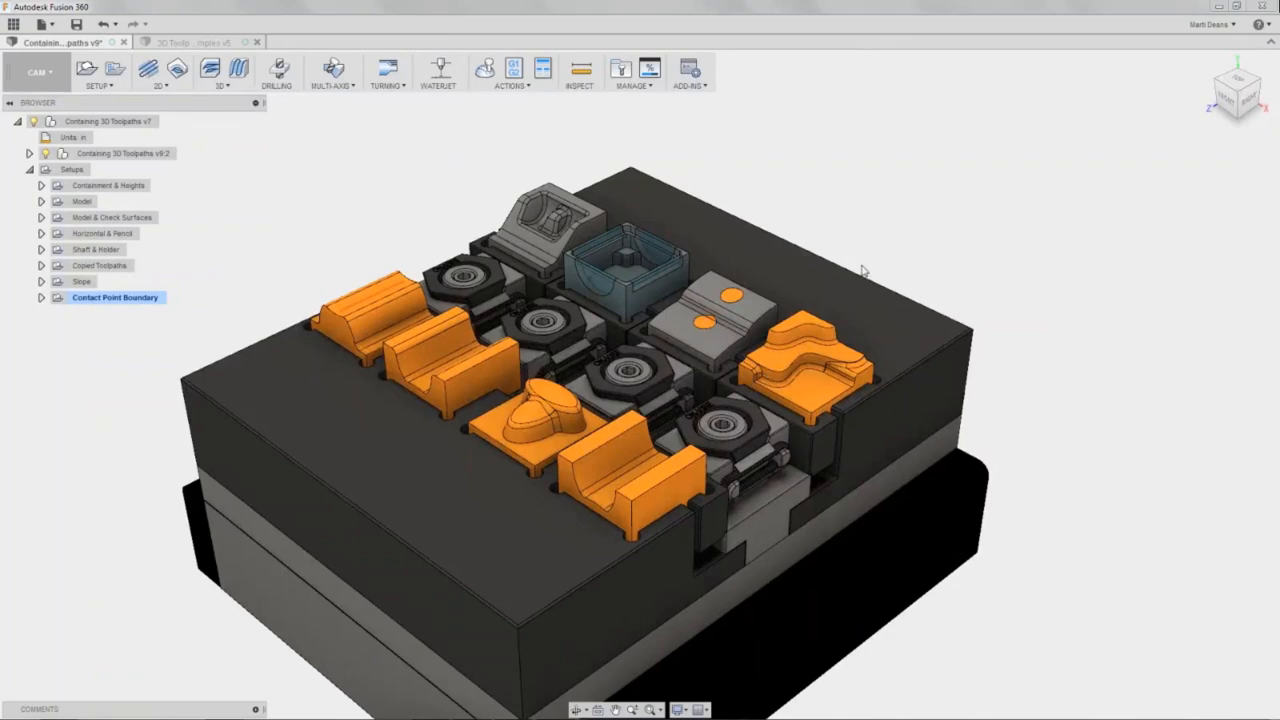
Reopen the CAM tool library and view the tools used in the open documents.
left_click(621, 68)
left_click_drag(421, 99, 364, 129)
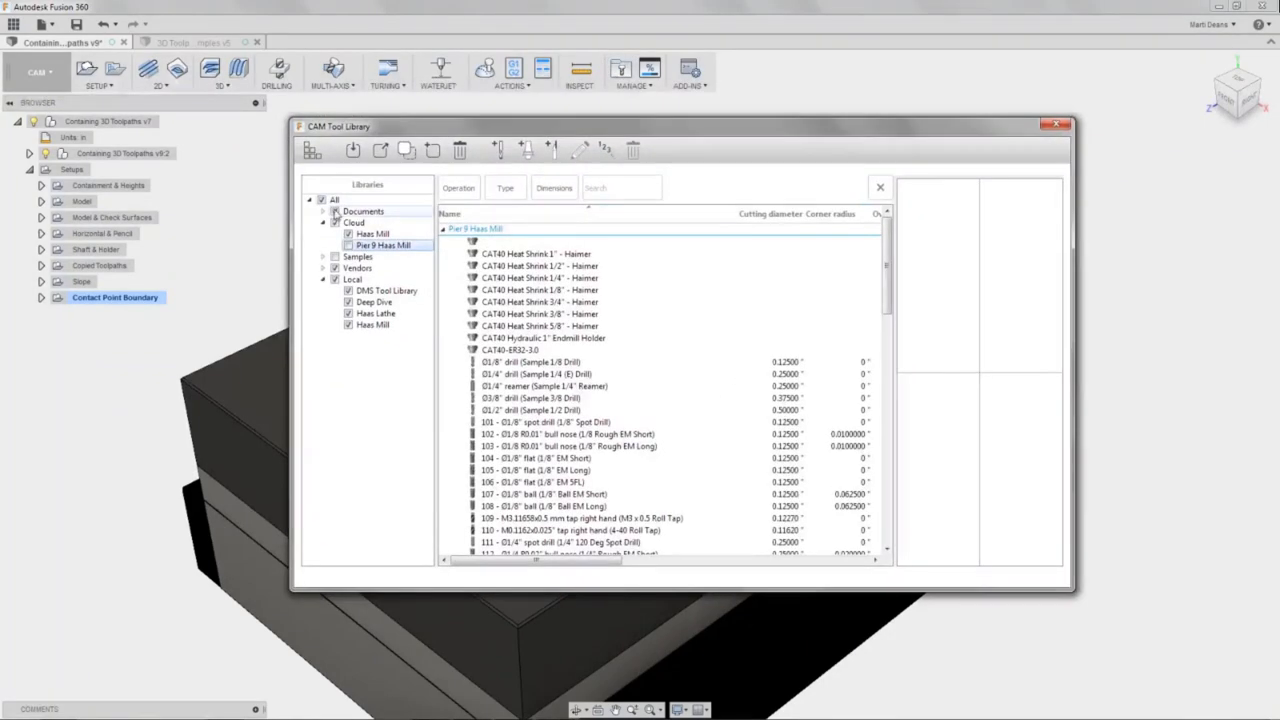
left_click(340, 212)
left_click(322, 211)
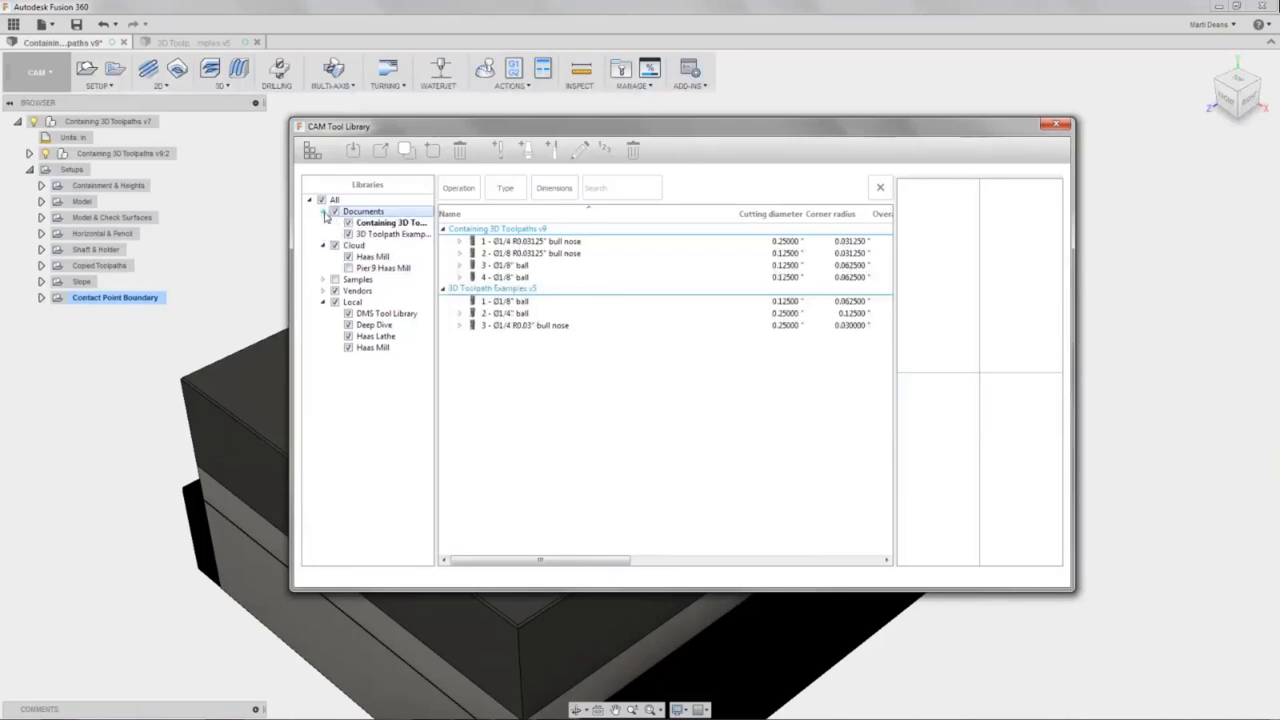
Deactivate the Vendors libraries, leaving the Samples and Pier 9 Haas Mill libraries switched off.
left_click(348, 268)
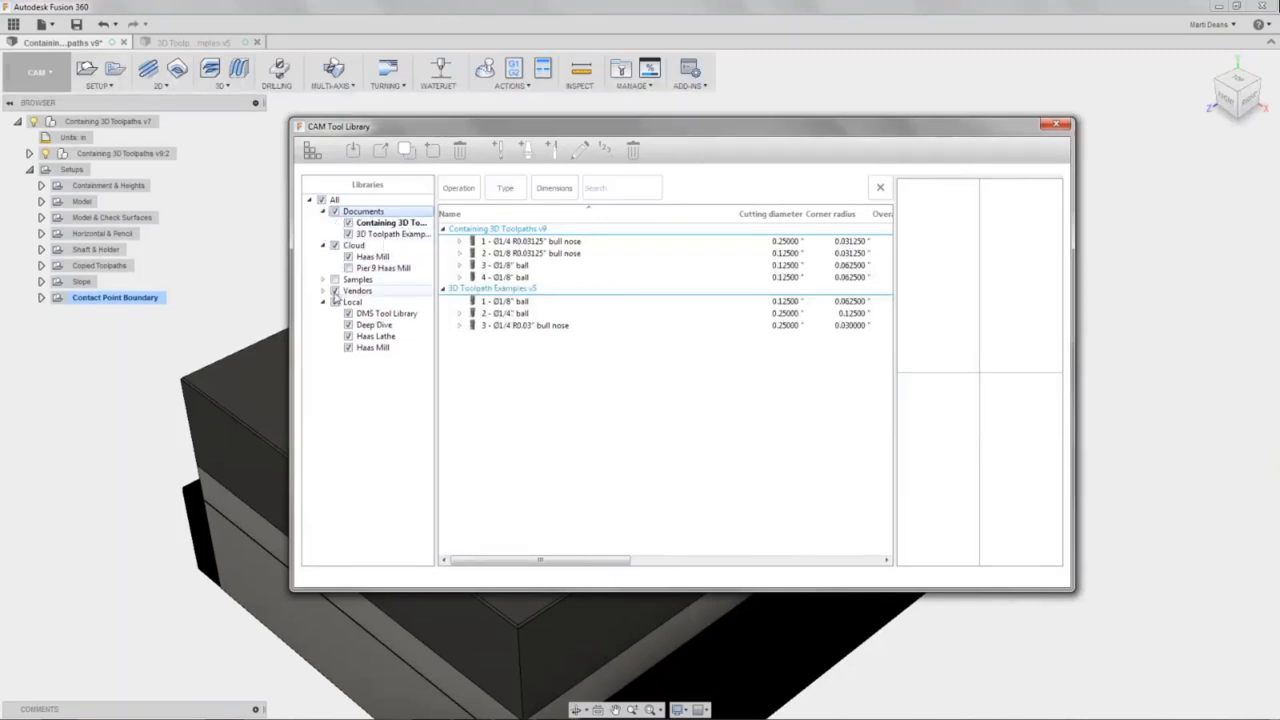
left_click(335, 290)
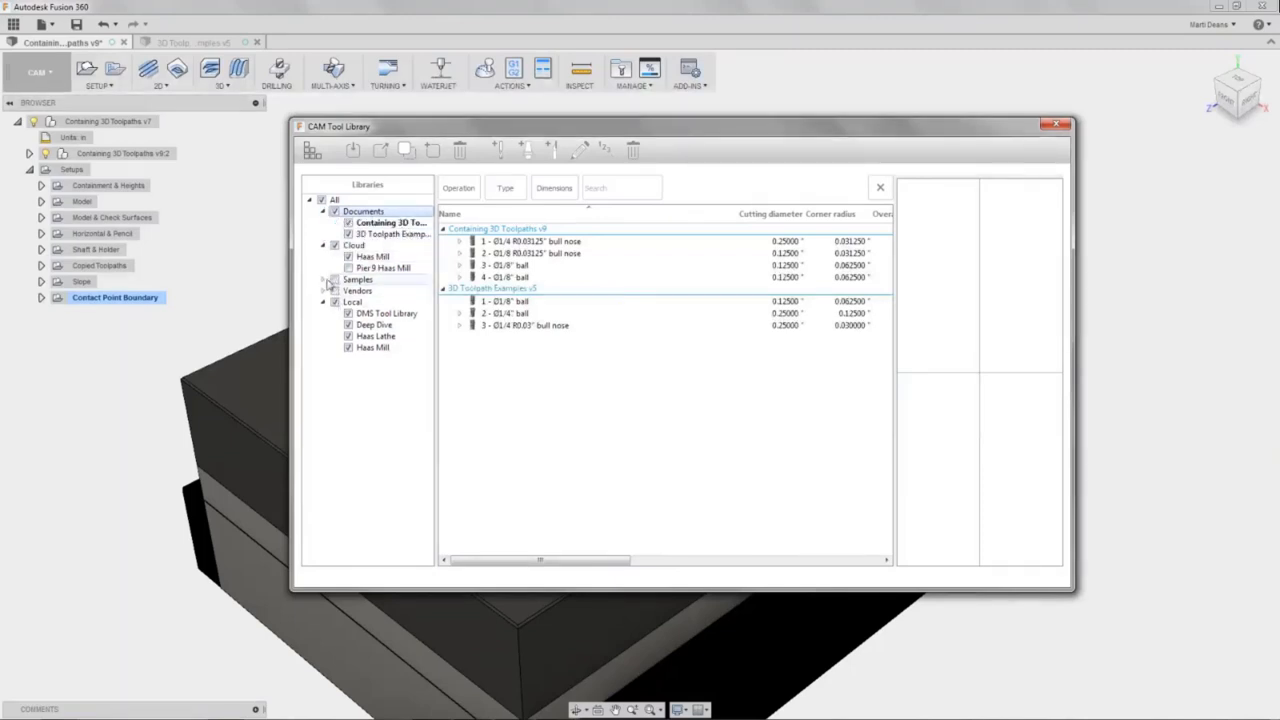
left_click(322, 279)
left_click(335, 279)
left_click(322, 279)
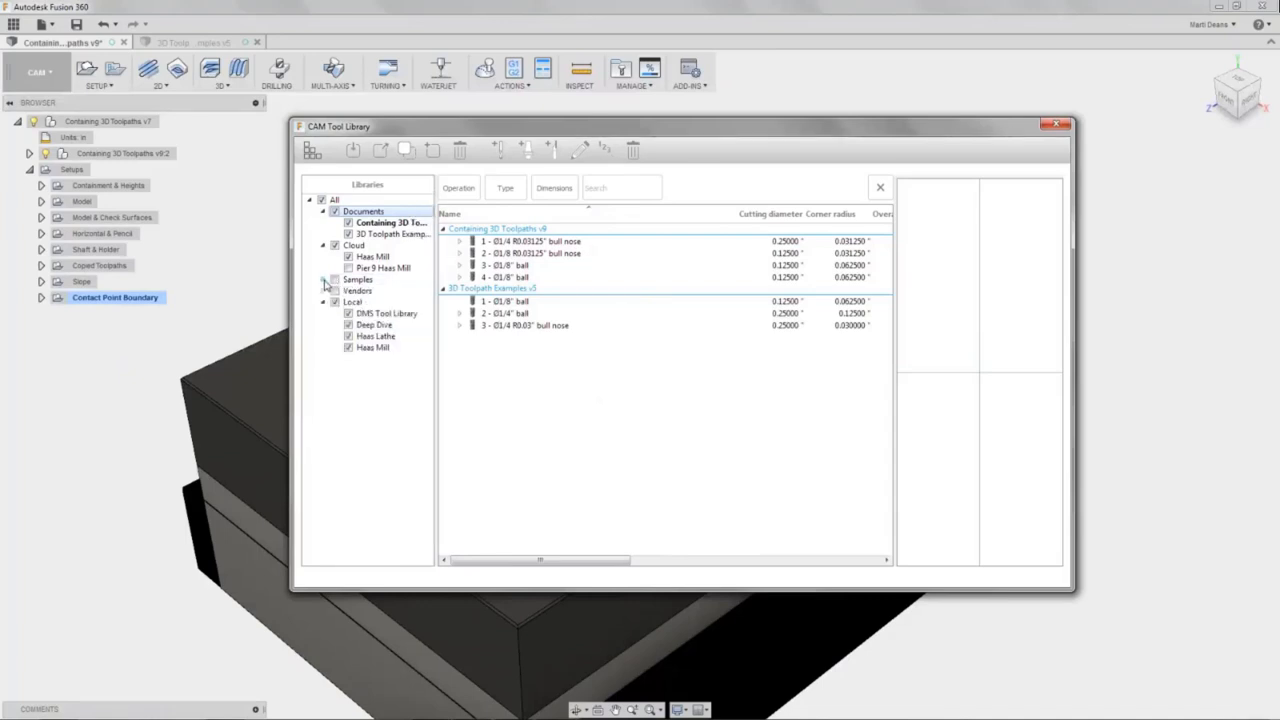
Delete the Deep Dive library from the local tool libraries.
left_click(335, 279)
left_click(374, 325)
left_click(459, 150)
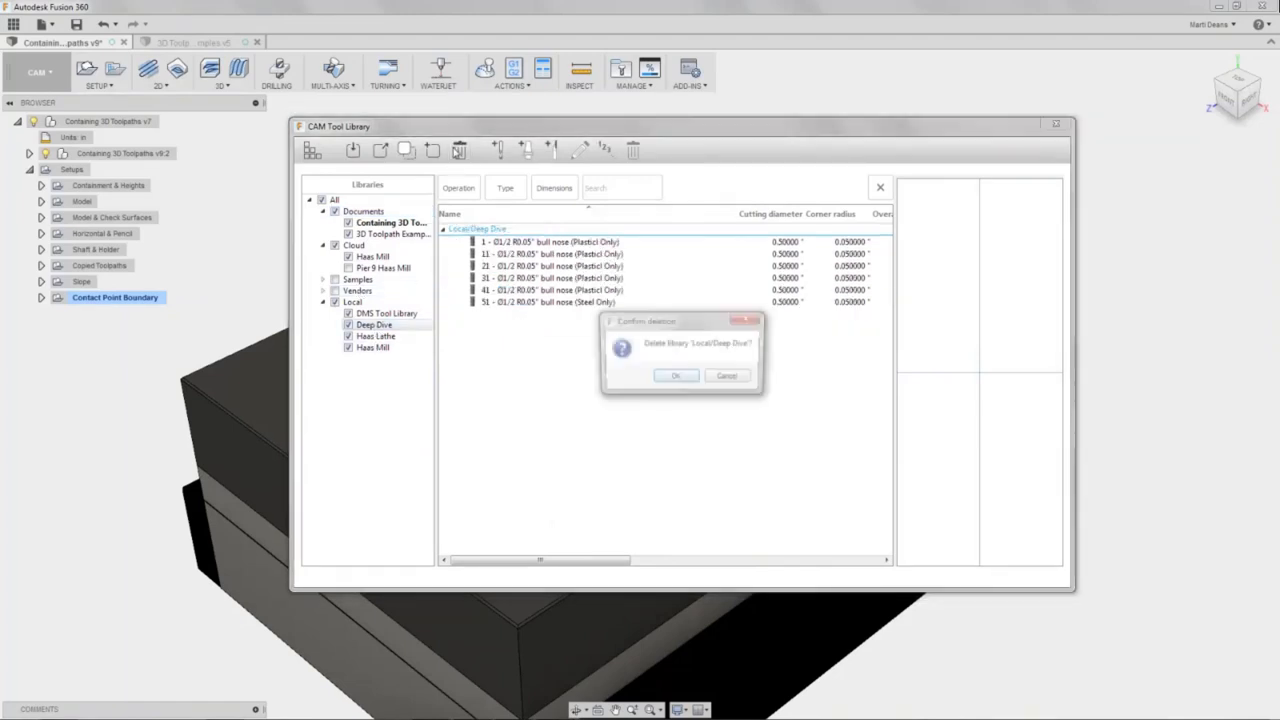
left_click(664, 380)
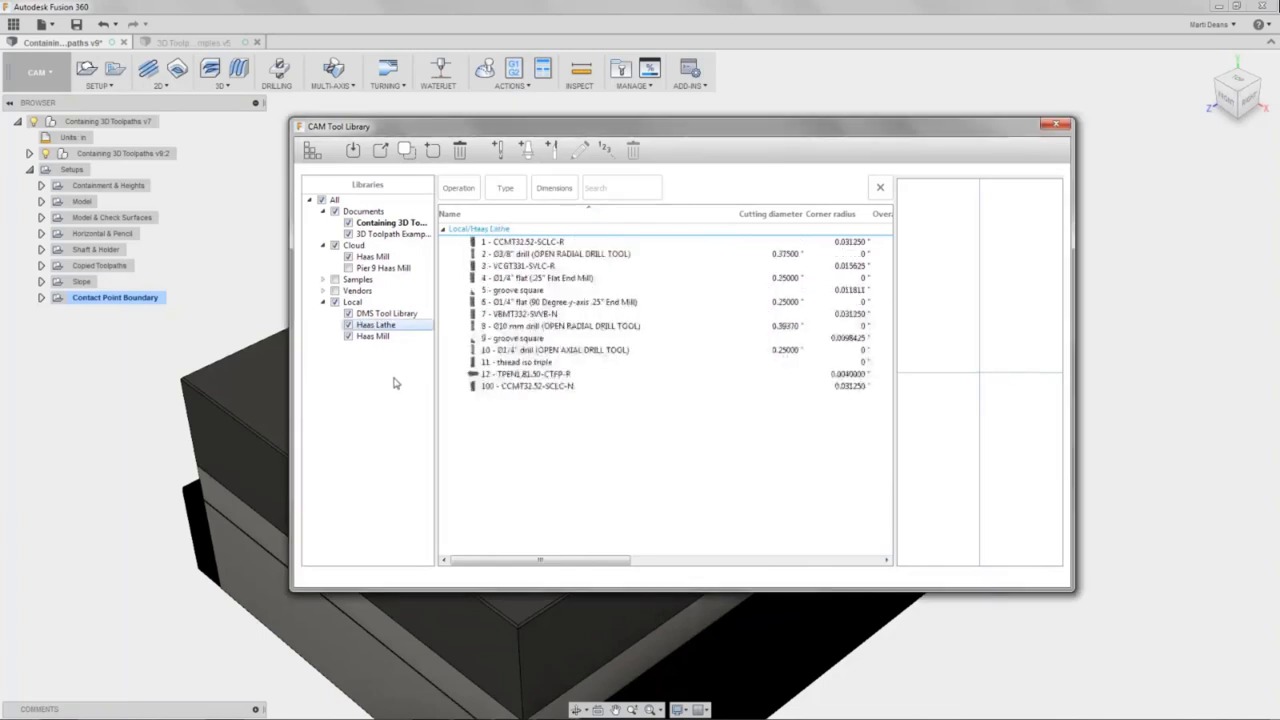
Deactivate the local Haas Mill, DMS Tool Library and all Cloud libraries, and list the tools of all active libraries.
left_click(348, 336)
left_click(348, 313)
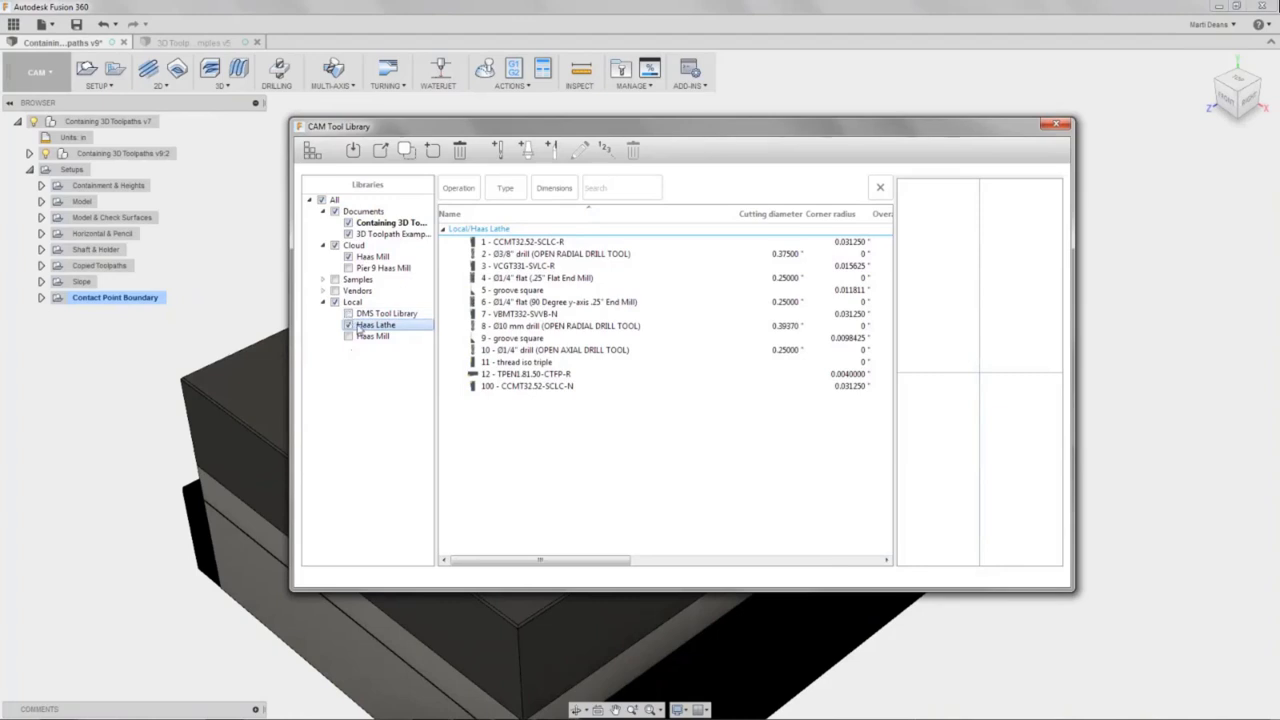
left_click(335, 245)
left_click(312, 149)
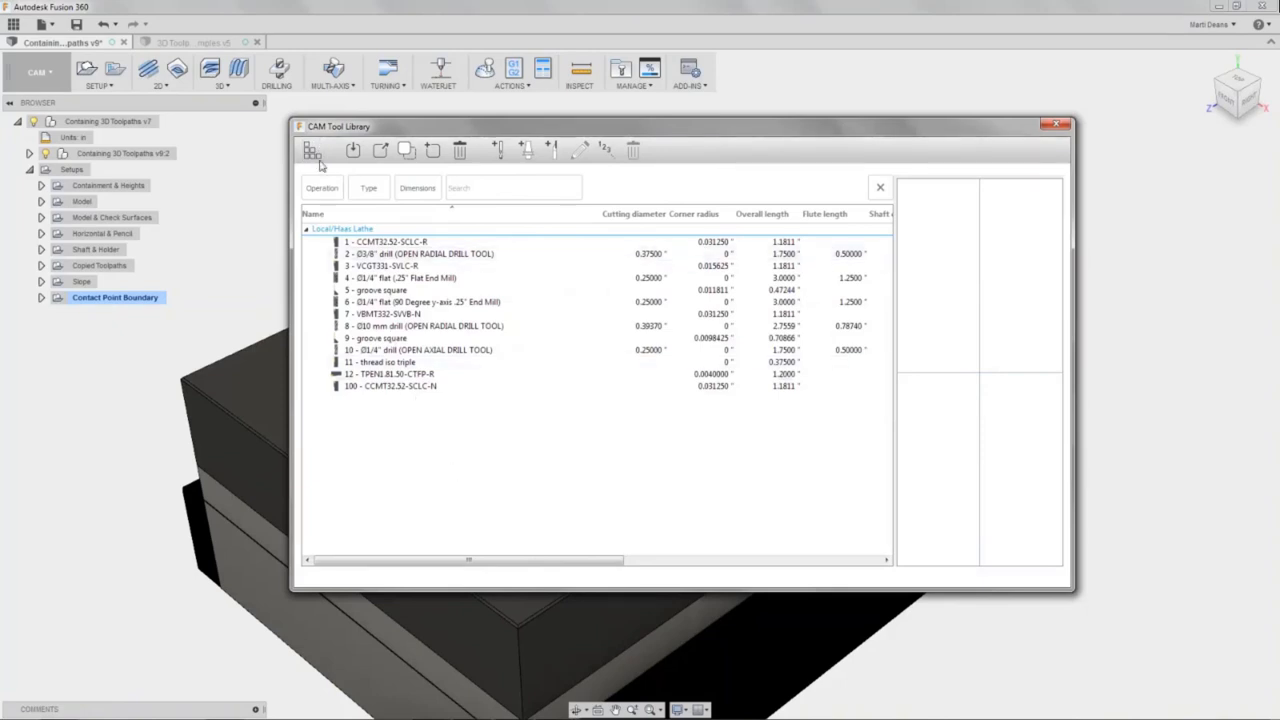
left_click(312, 149)
left_click(340, 200)
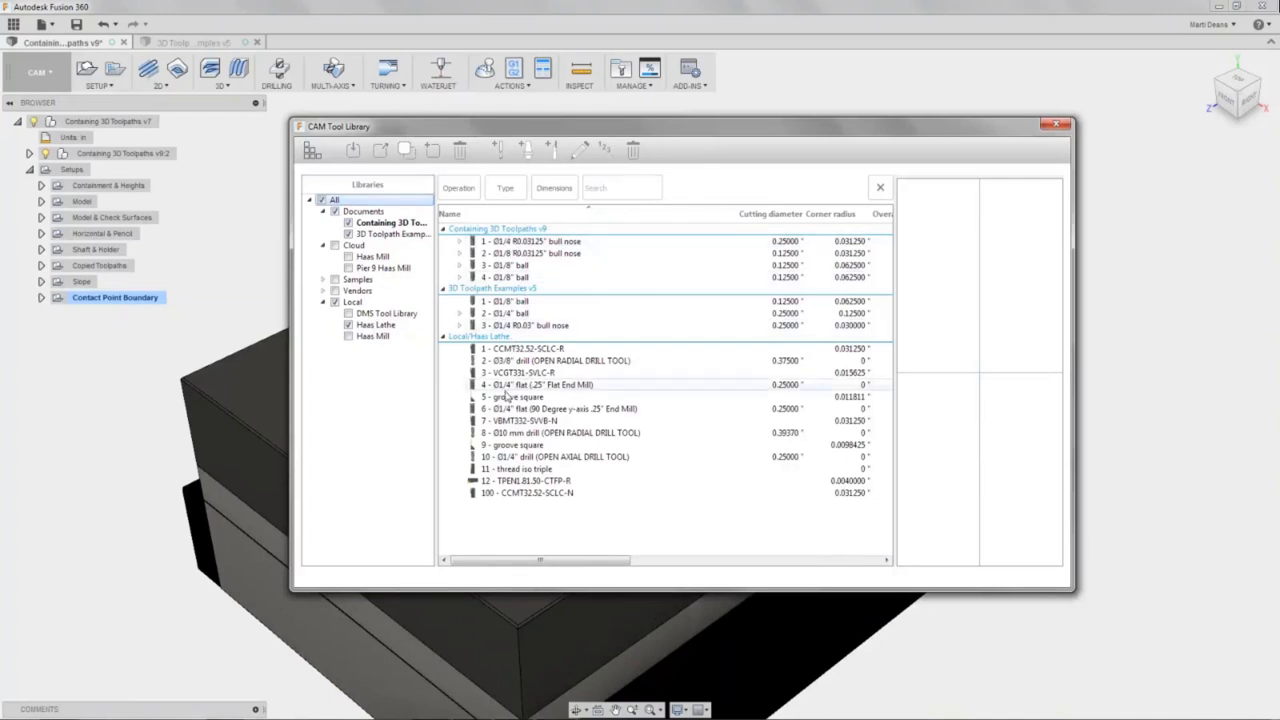
Reactivate the local Haas Mill and DMS Tool Library along with all Cloud libraries, and close the tool library.
left_click(349, 337)
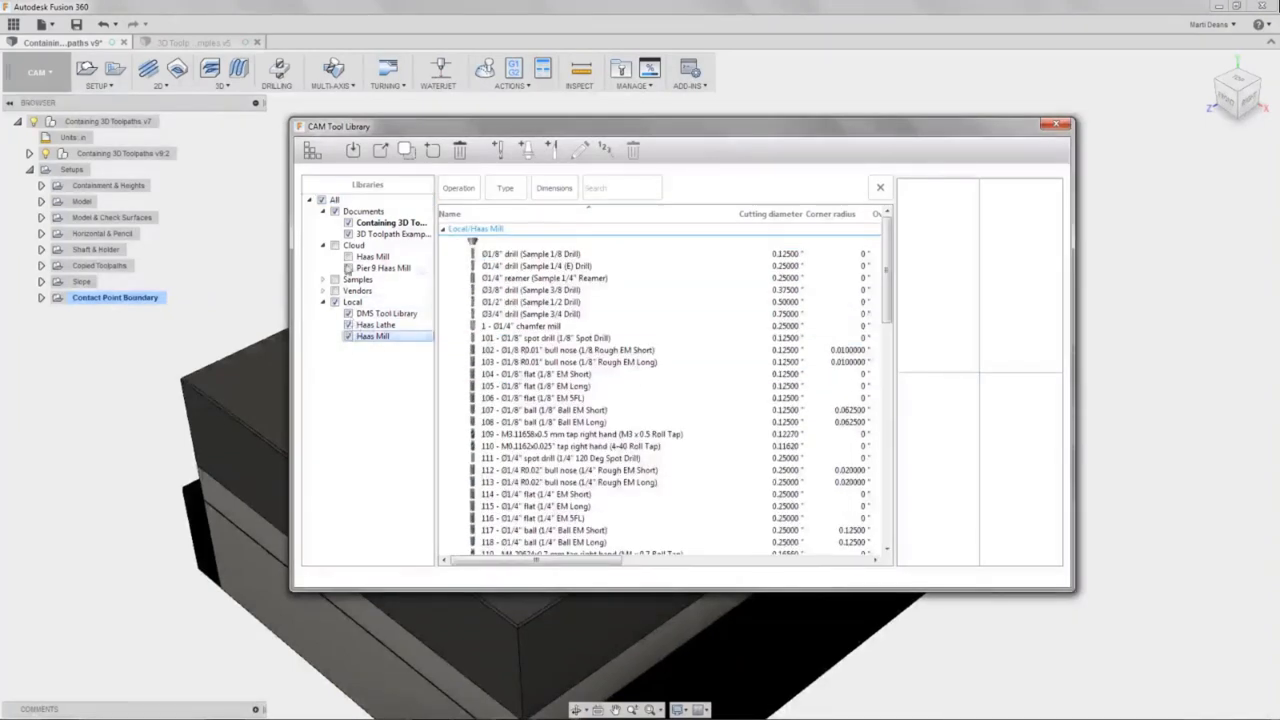
left_click(335, 245)
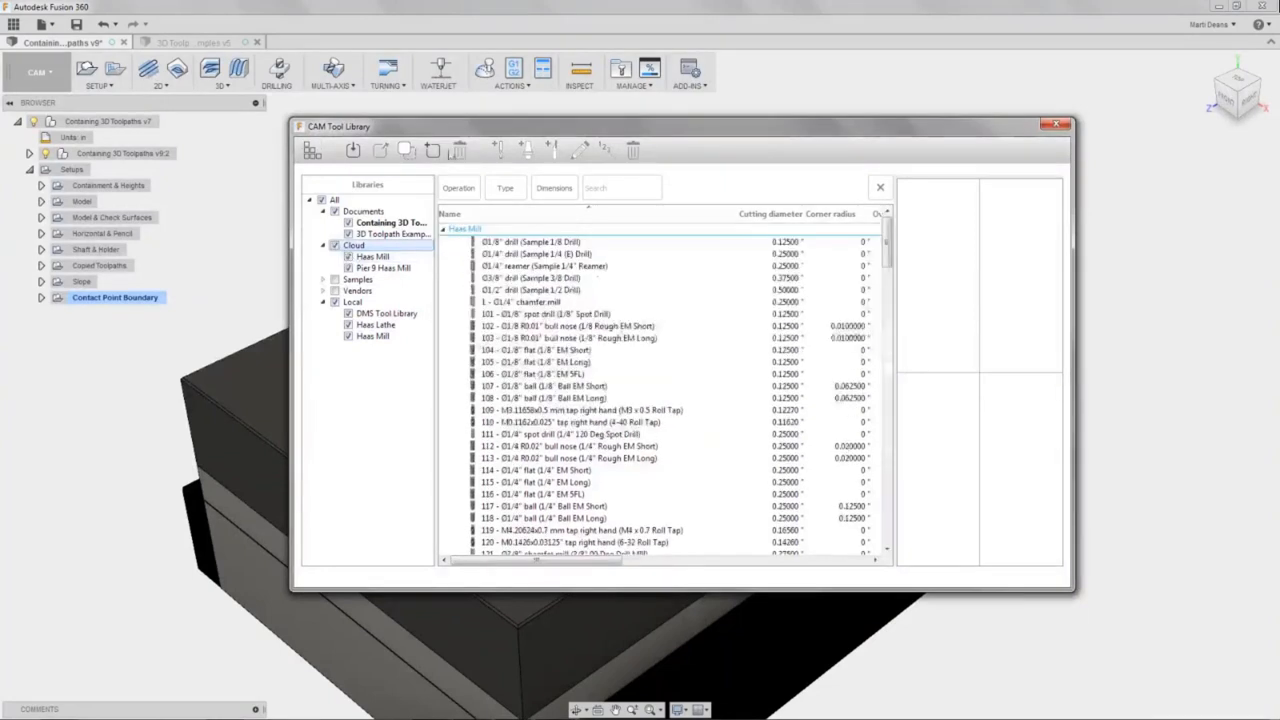
left_click(1052, 126)
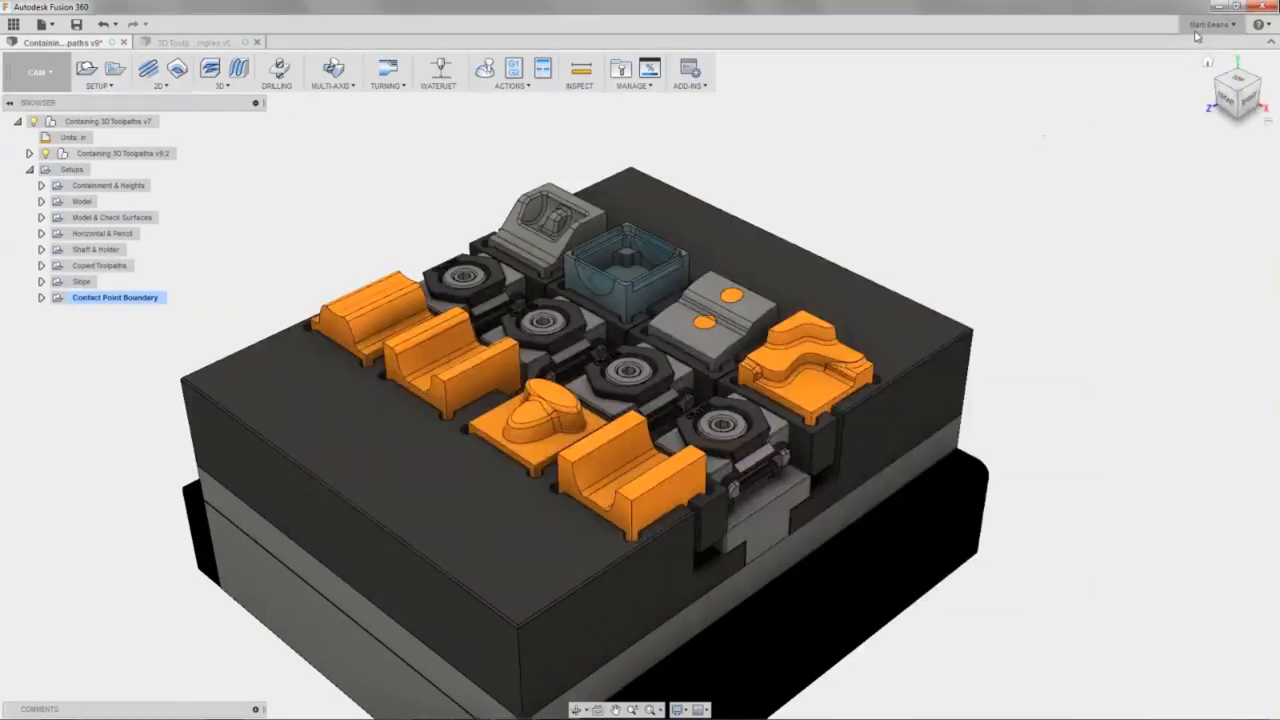
Review the general CAM preferences, including the Enable Cloud Libraries option, and close the preferences.
left_click(1231, 27)
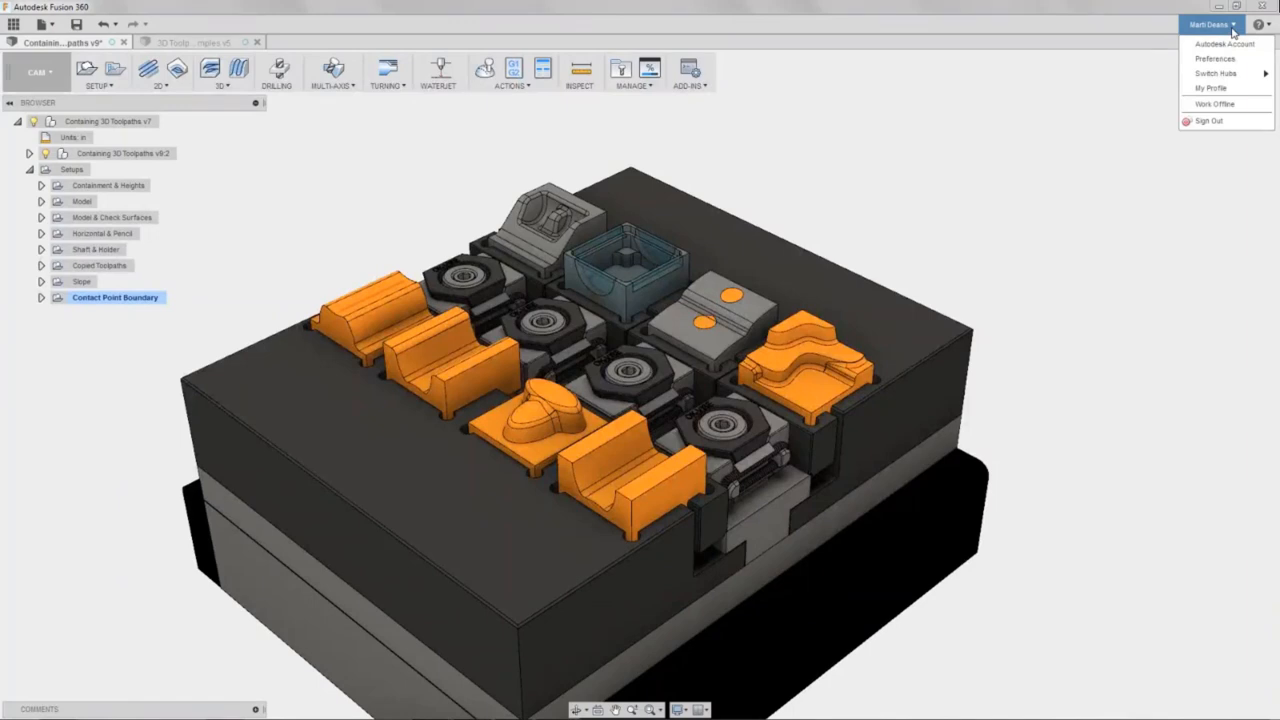
left_click(1230, 58)
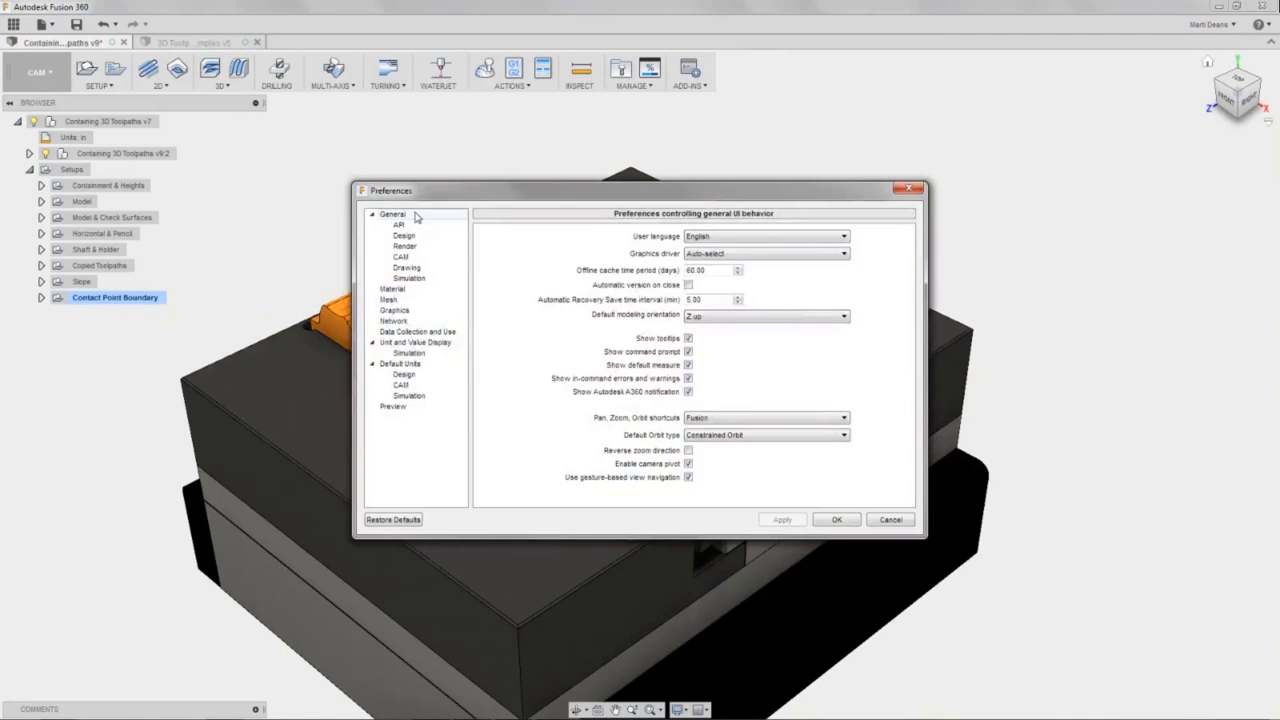
left_click(420, 257)
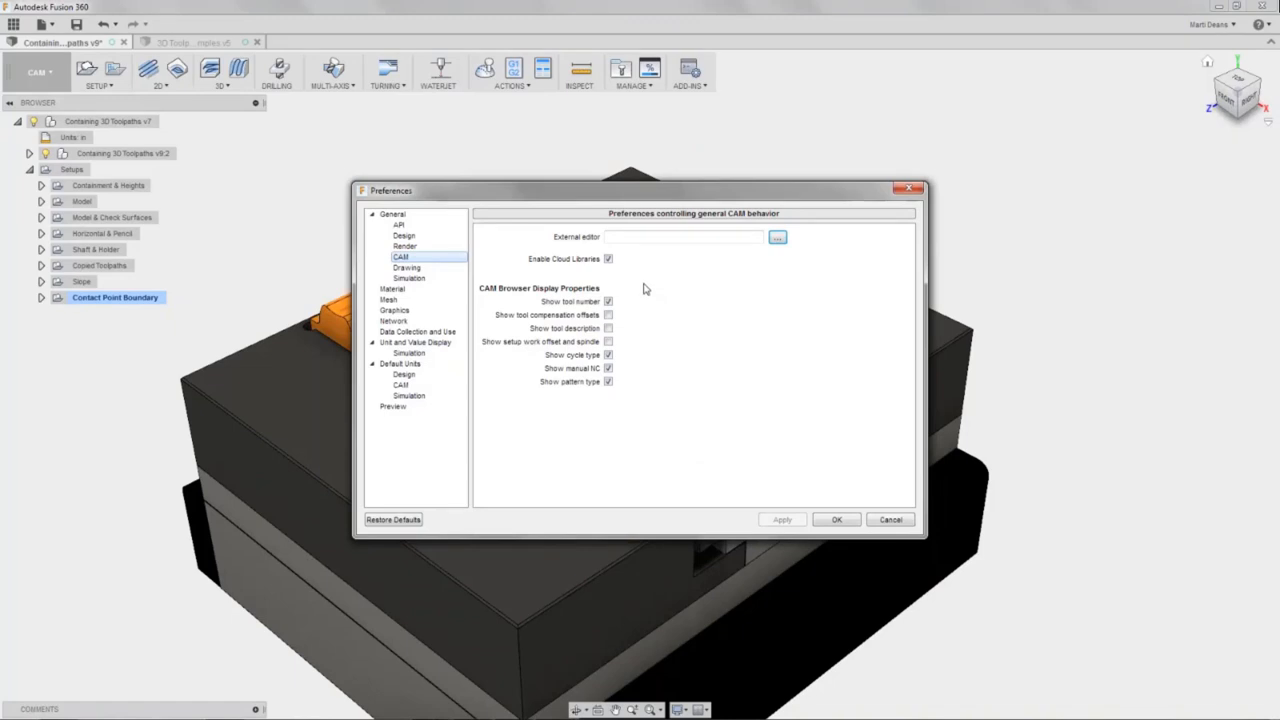
left_click(818, 520)
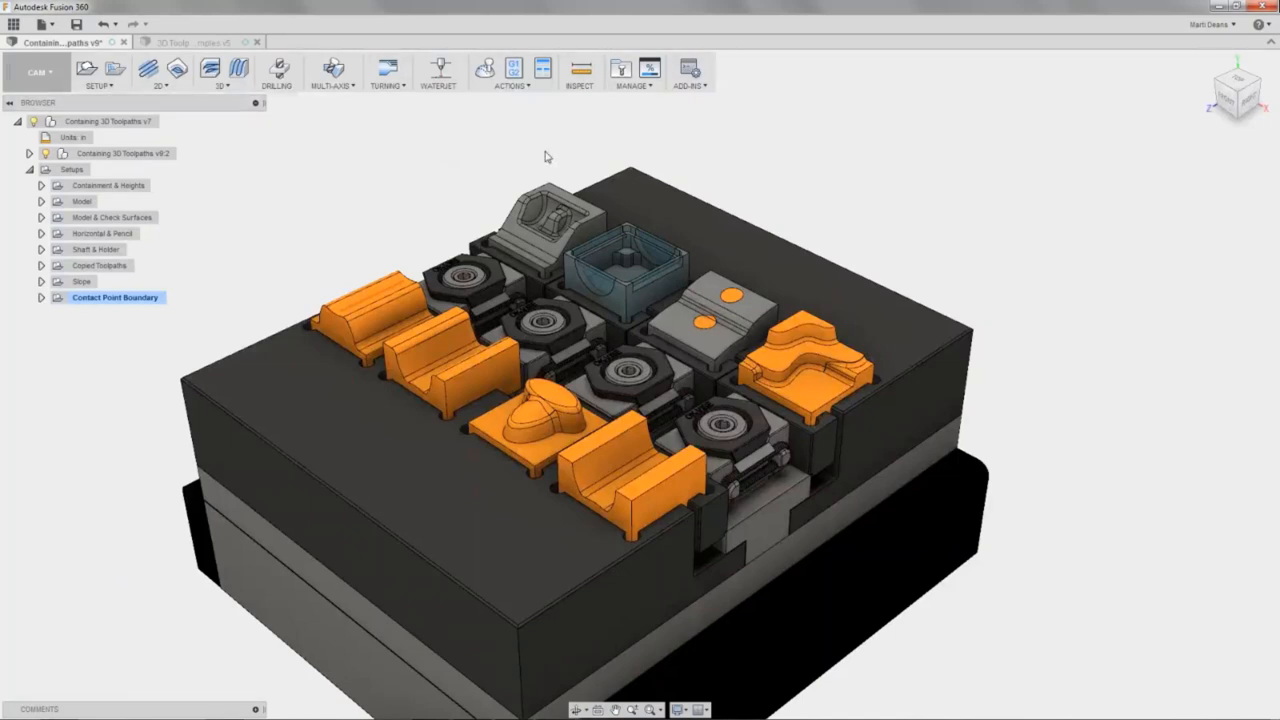
Create a new CAM setup with Milling as the operation type.
scroll(545, 156, "up", 8)
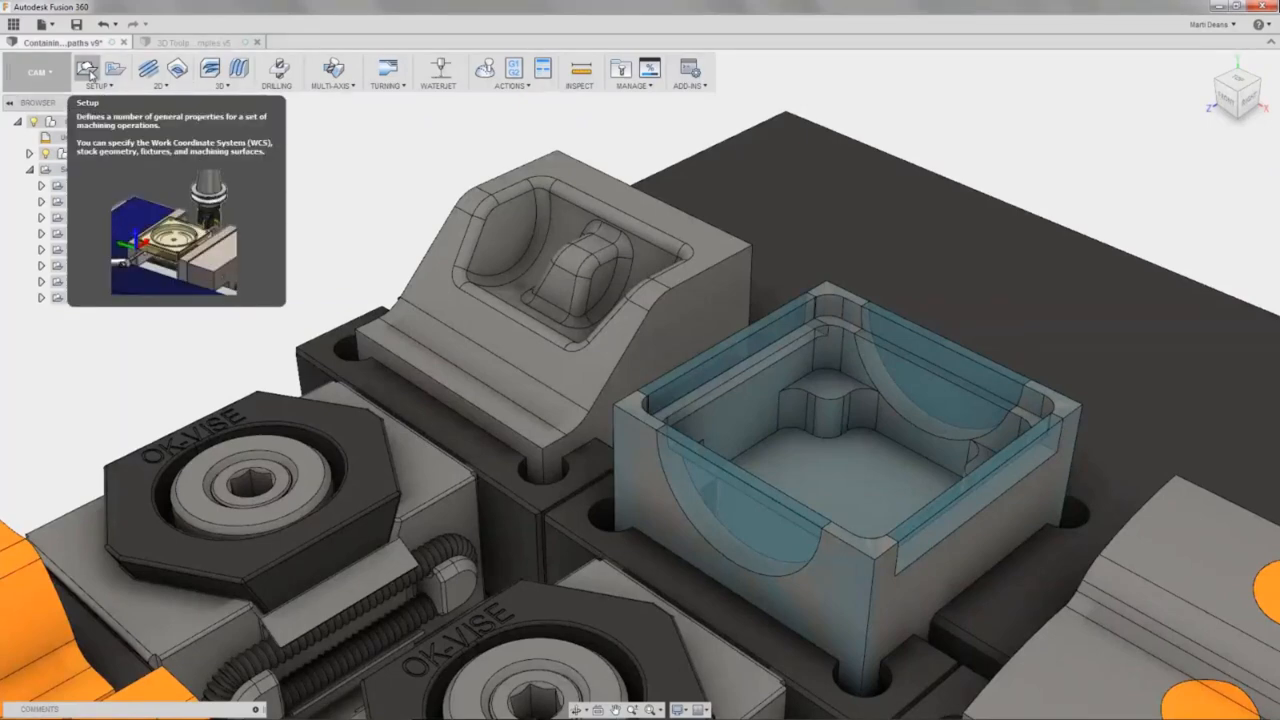
left_click(88, 72)
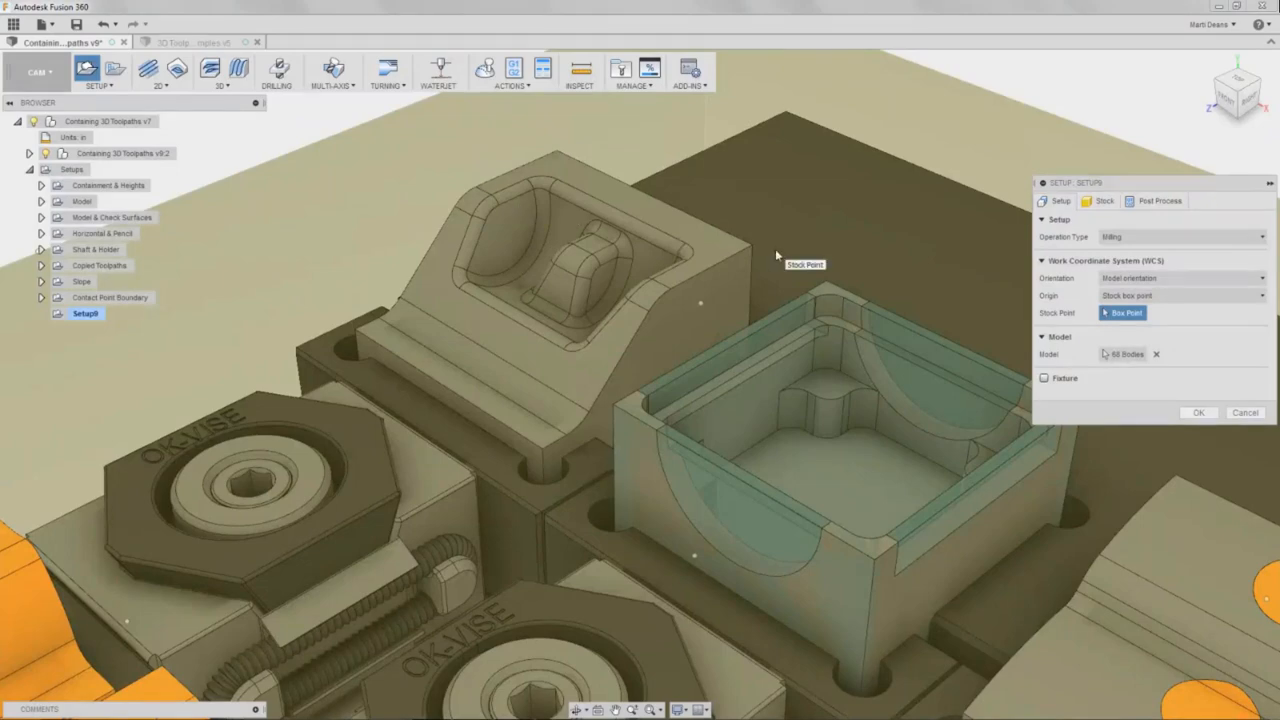
scroll(774, 255, "down", 5)
scroll(774, 247, "down", 3)
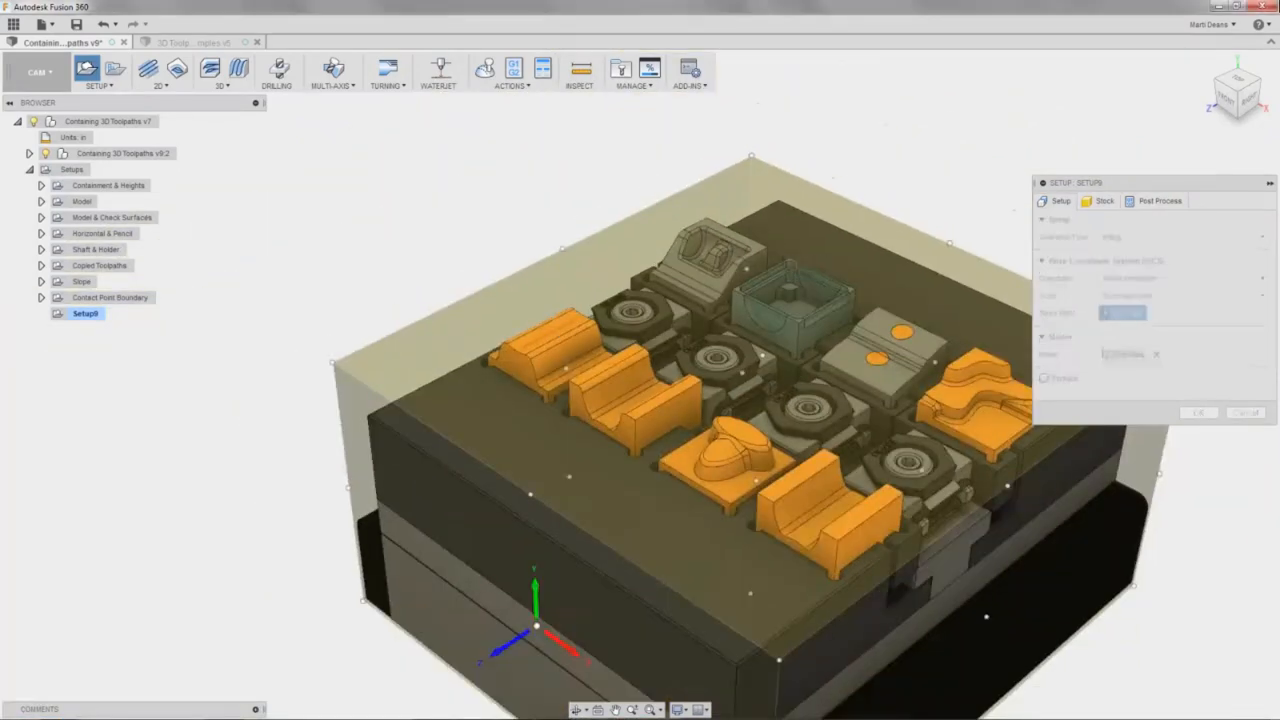
middle_click_drag(774, 247, 664, 194, "shift")
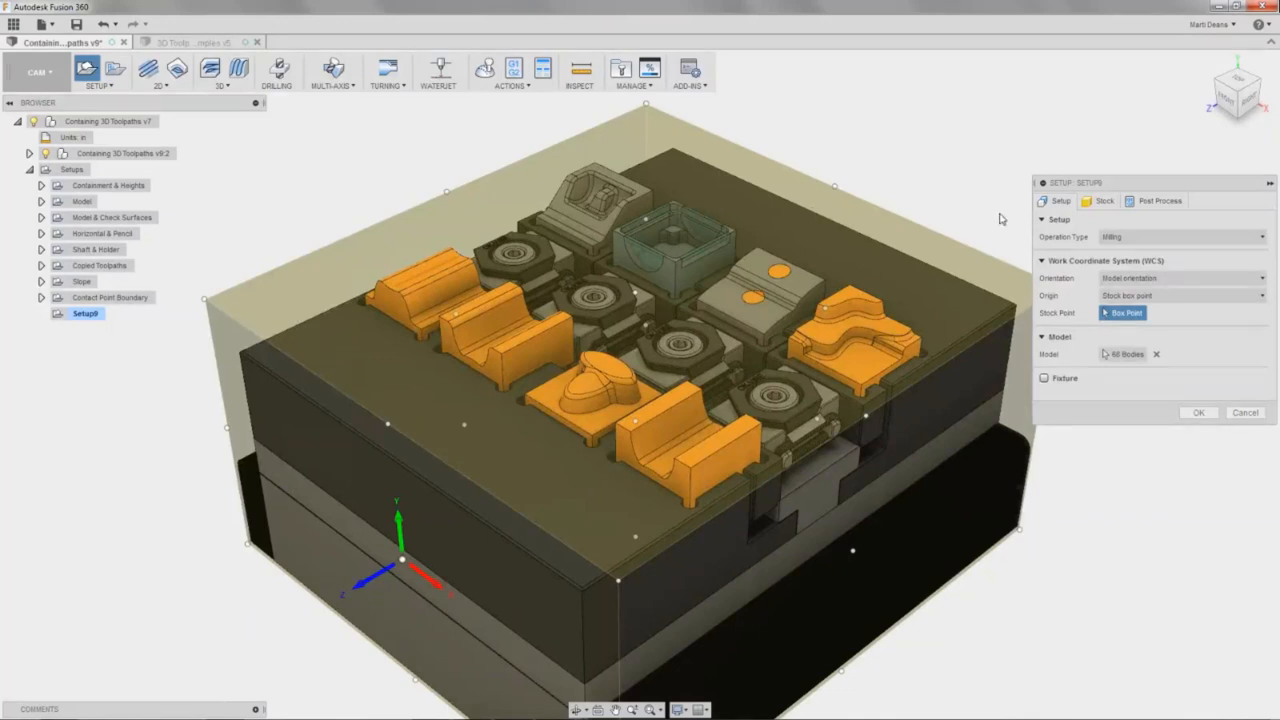
left_click(1263, 240)
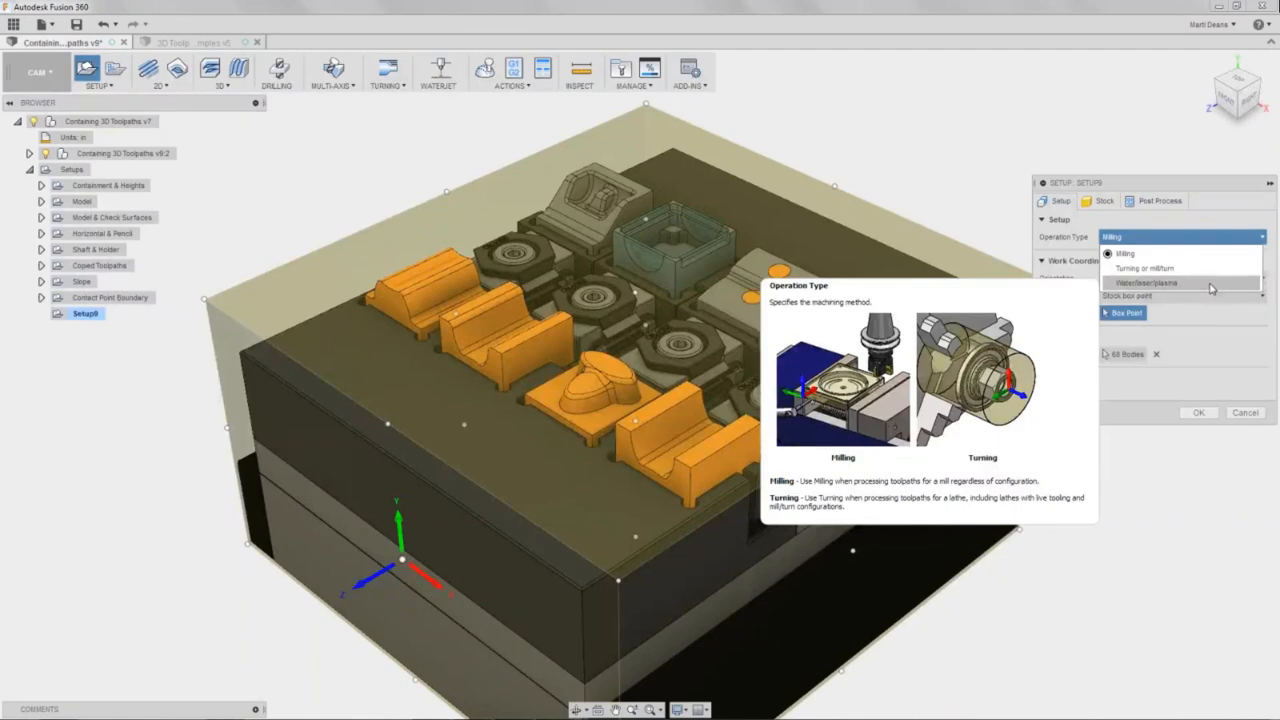
left_click(1192, 255)
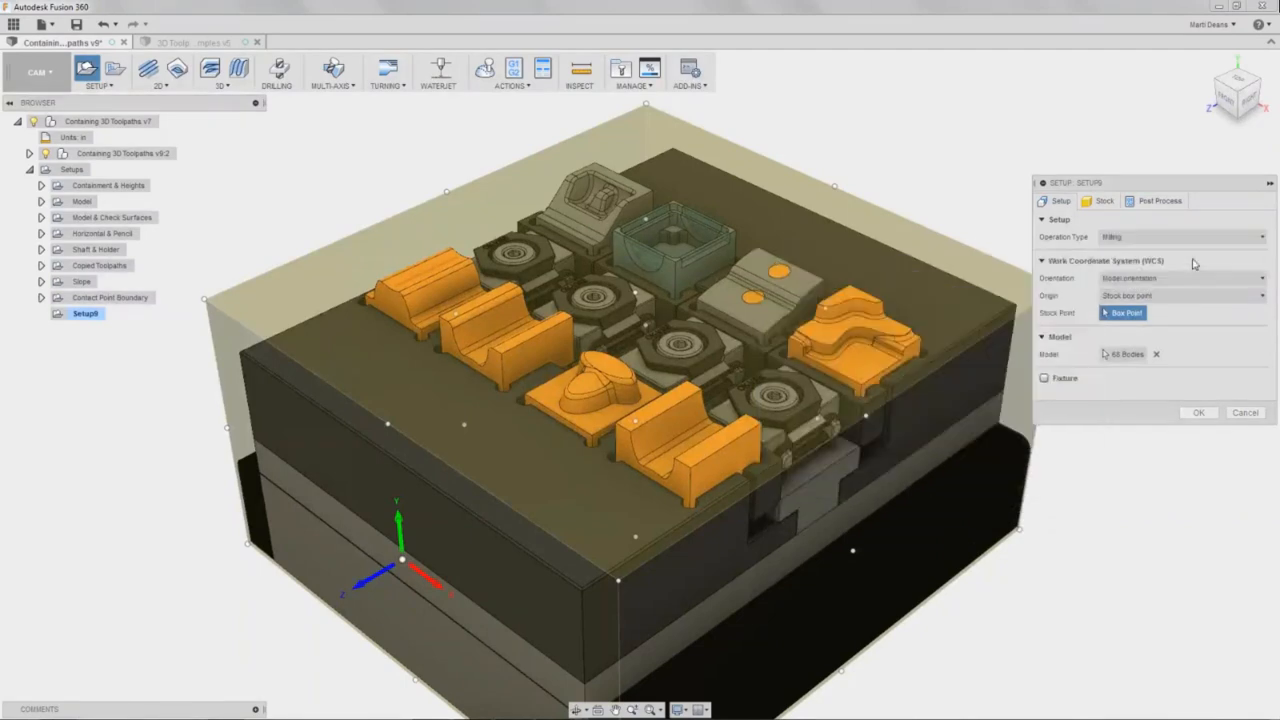
Replace the setup's model selection with only the gray sloped block with the recessed pocket, beside the transparent part.
left_click(1134, 356)
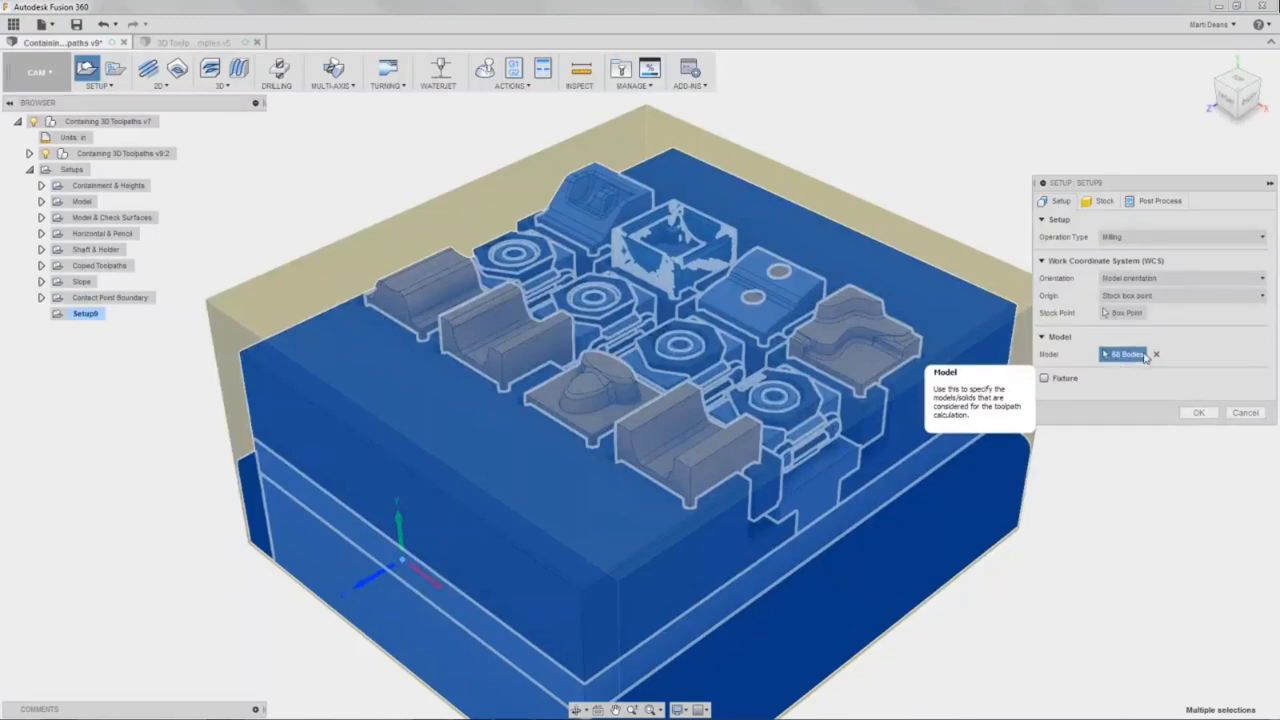
left_click(1157, 356)
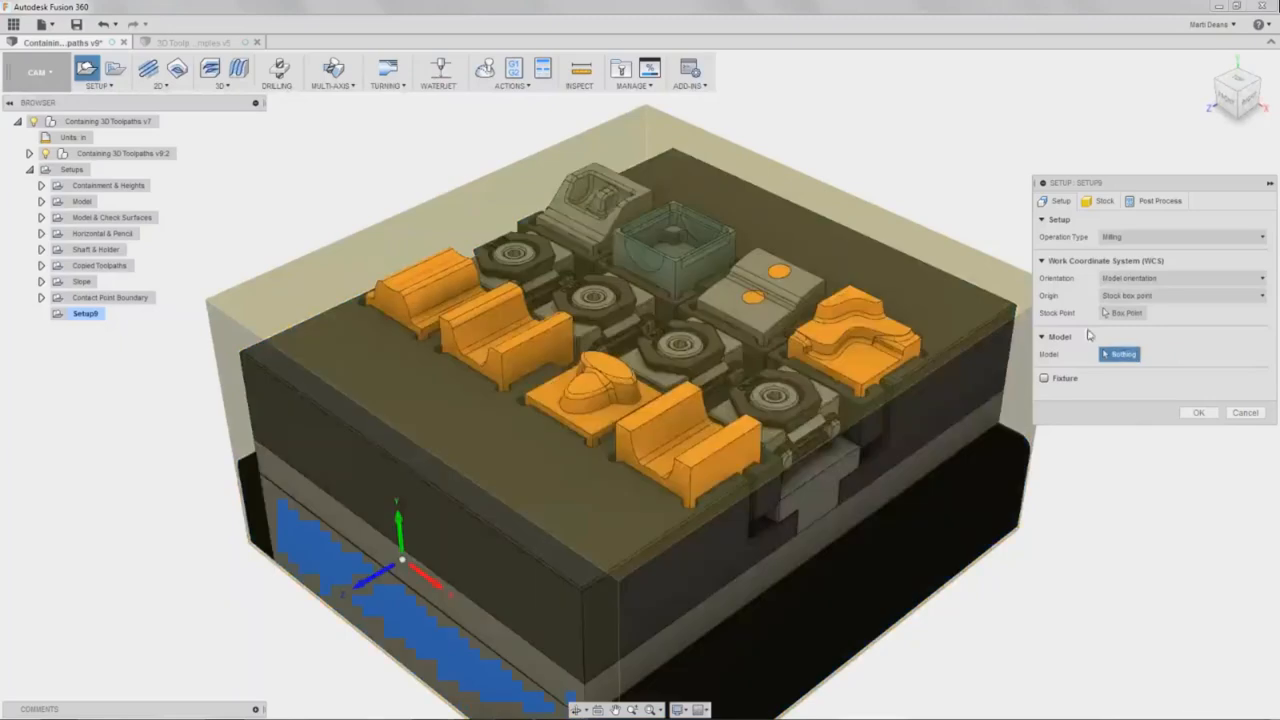
left_click(627, 210)
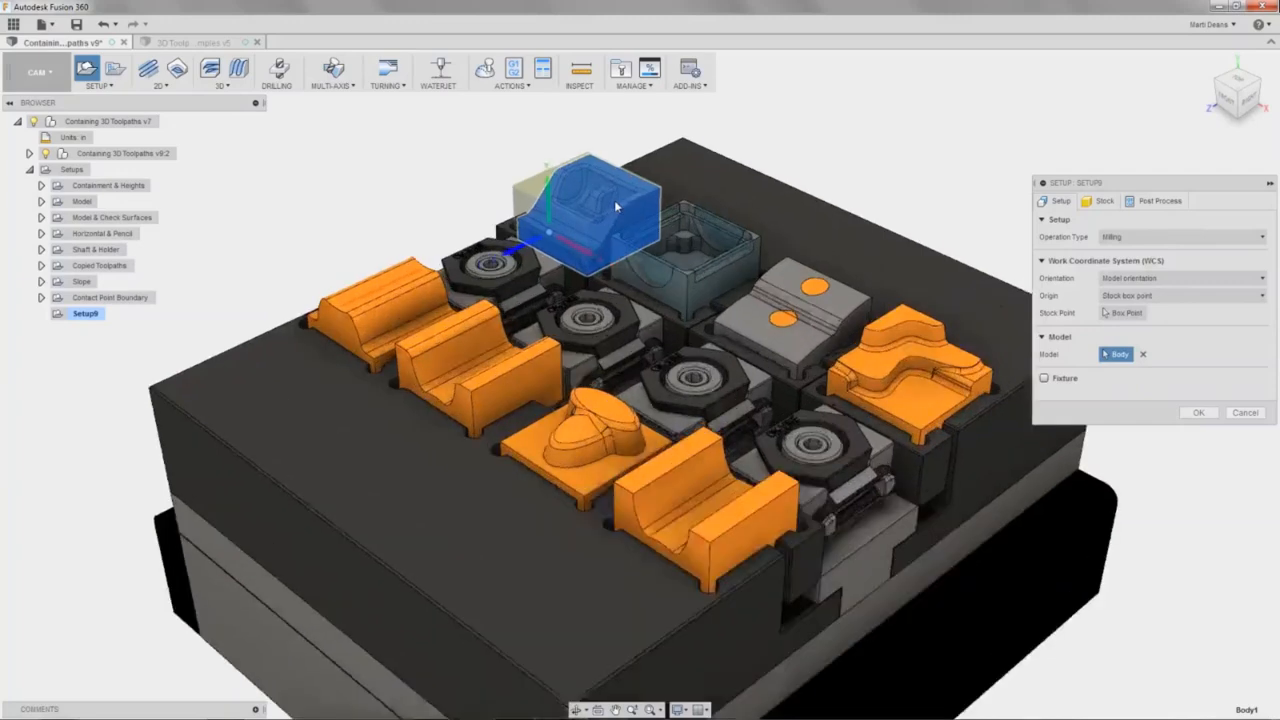
scroll(614, 200, "up", 5)
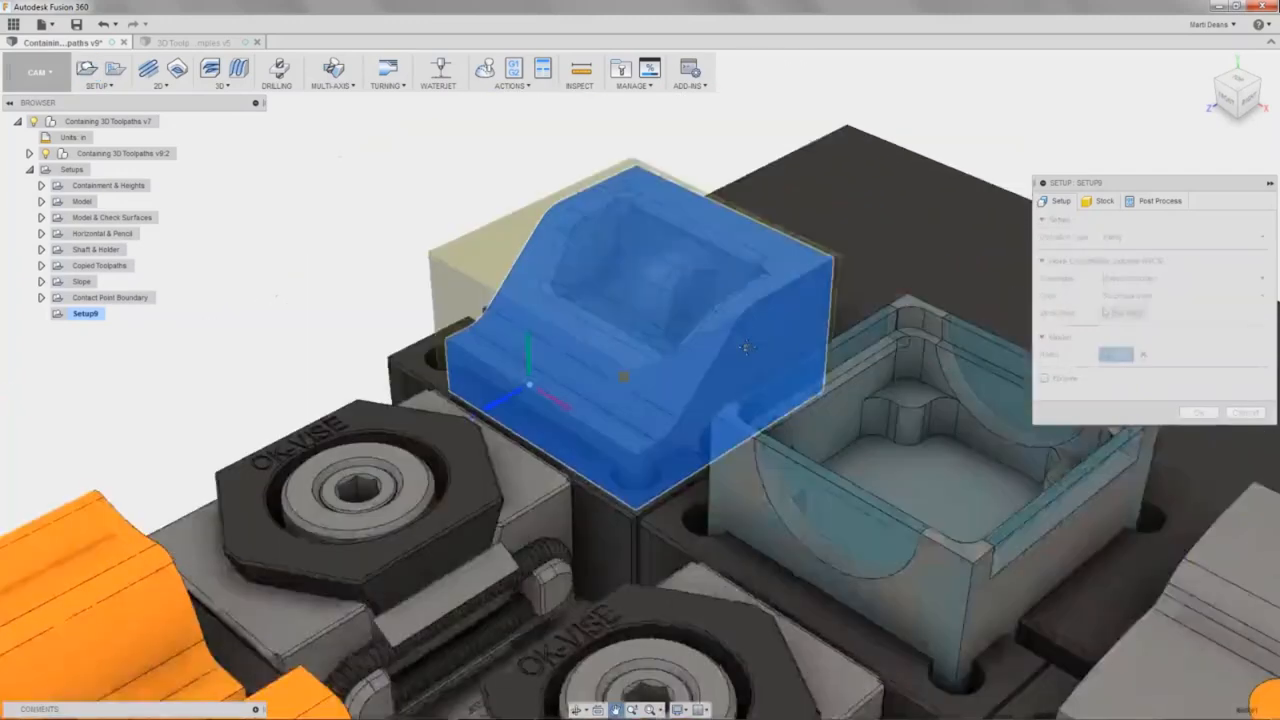
middle_click_drag(747, 347, 760, 345)
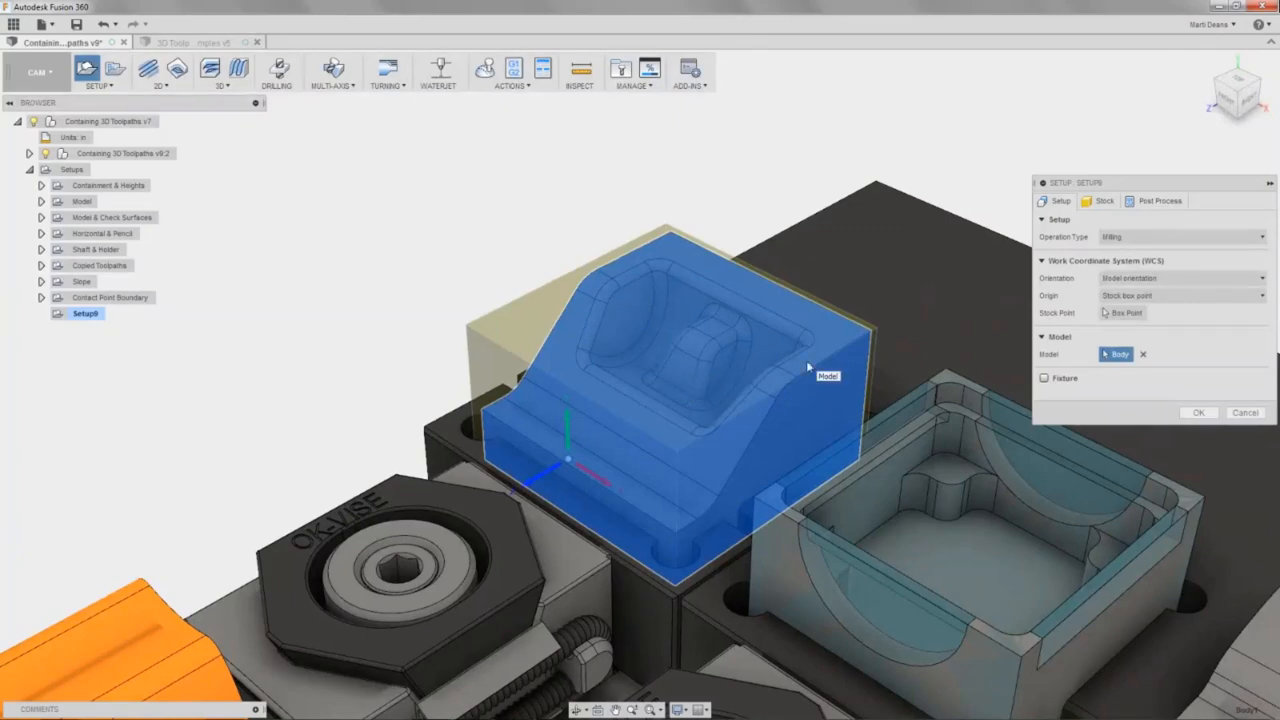
Orient the WCS with Select Z axis/plane & X axis, using the block's top face for Z and its side face for X.
left_click(1204, 279)
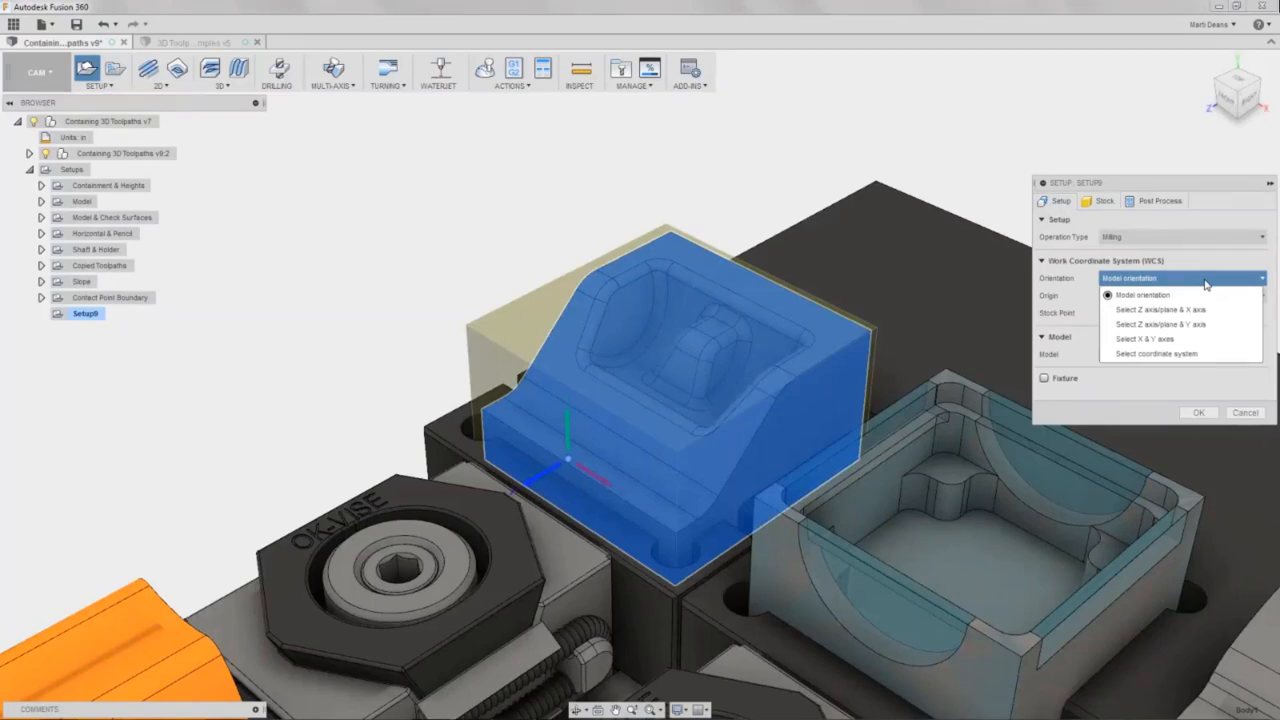
mouse_move(1214, 300)
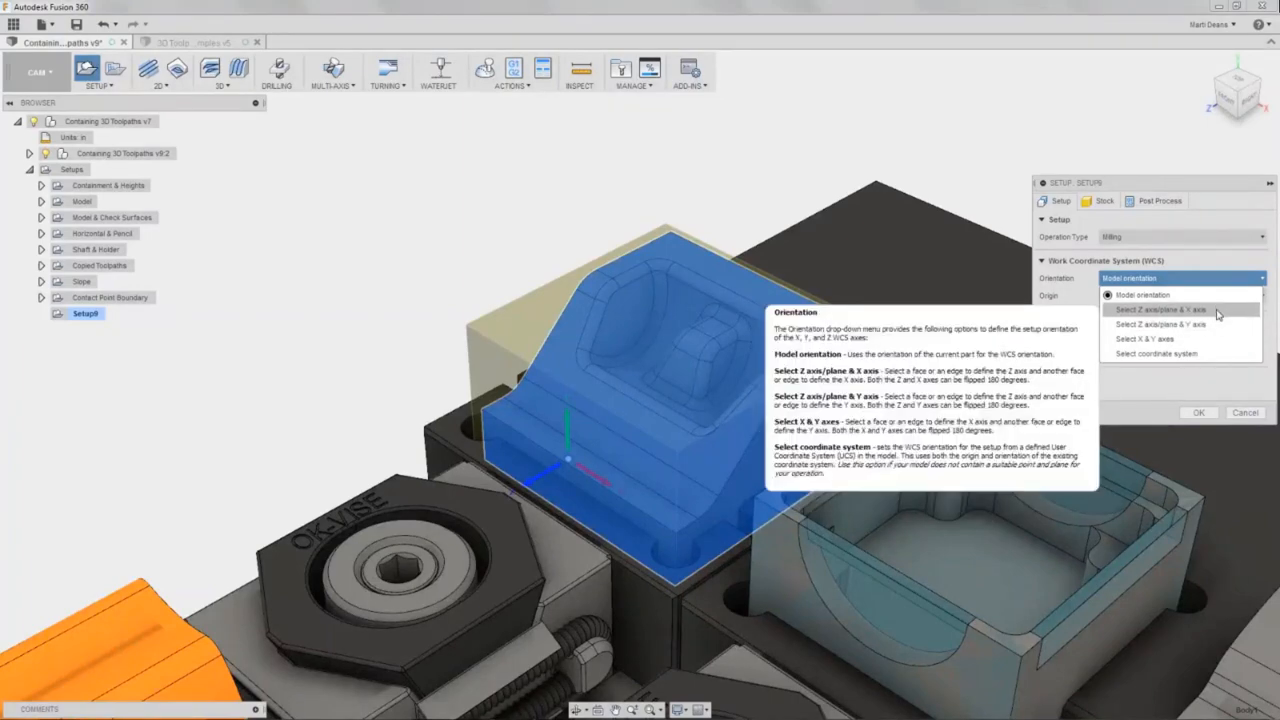
left_click(1218, 314)
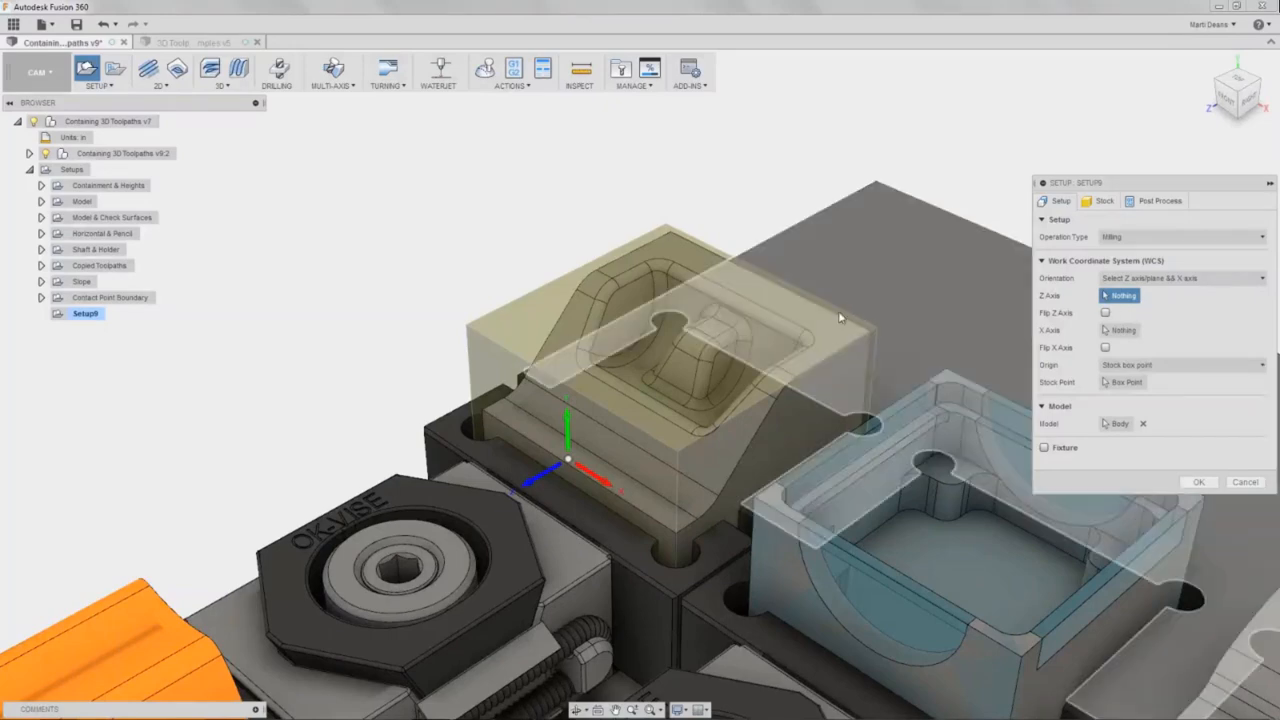
left_click(830, 332)
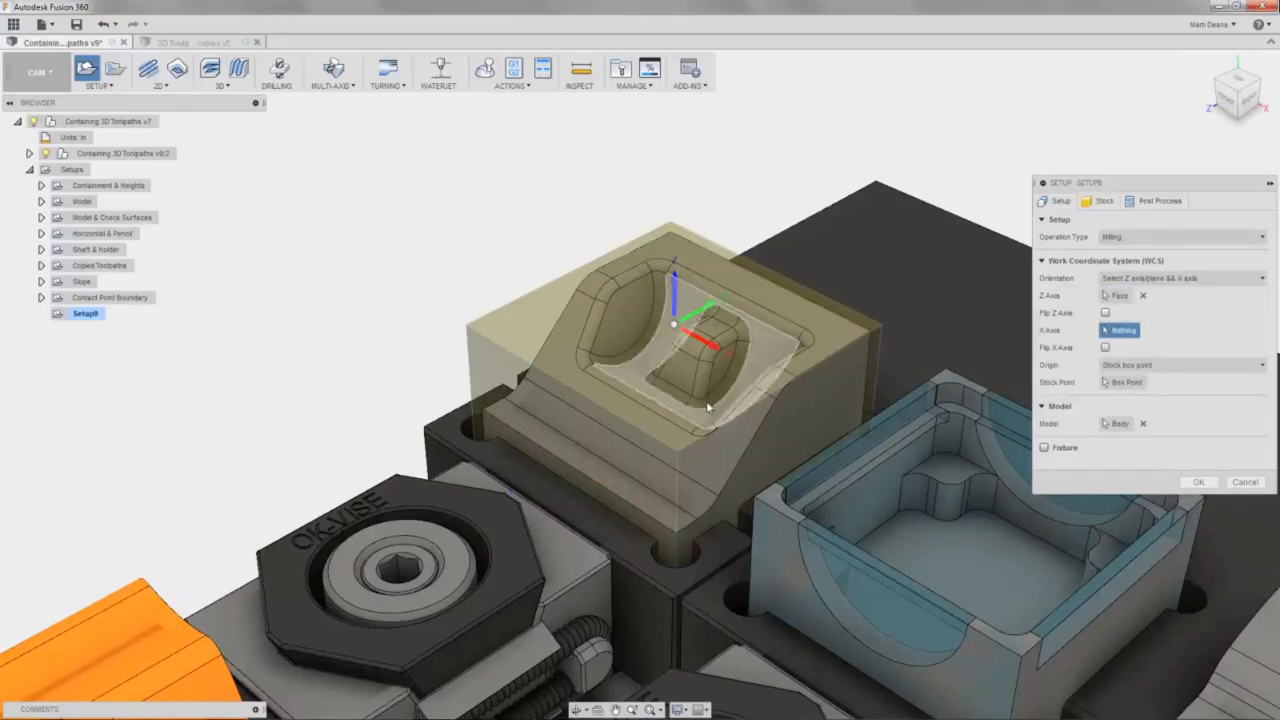
left_click(621, 508)
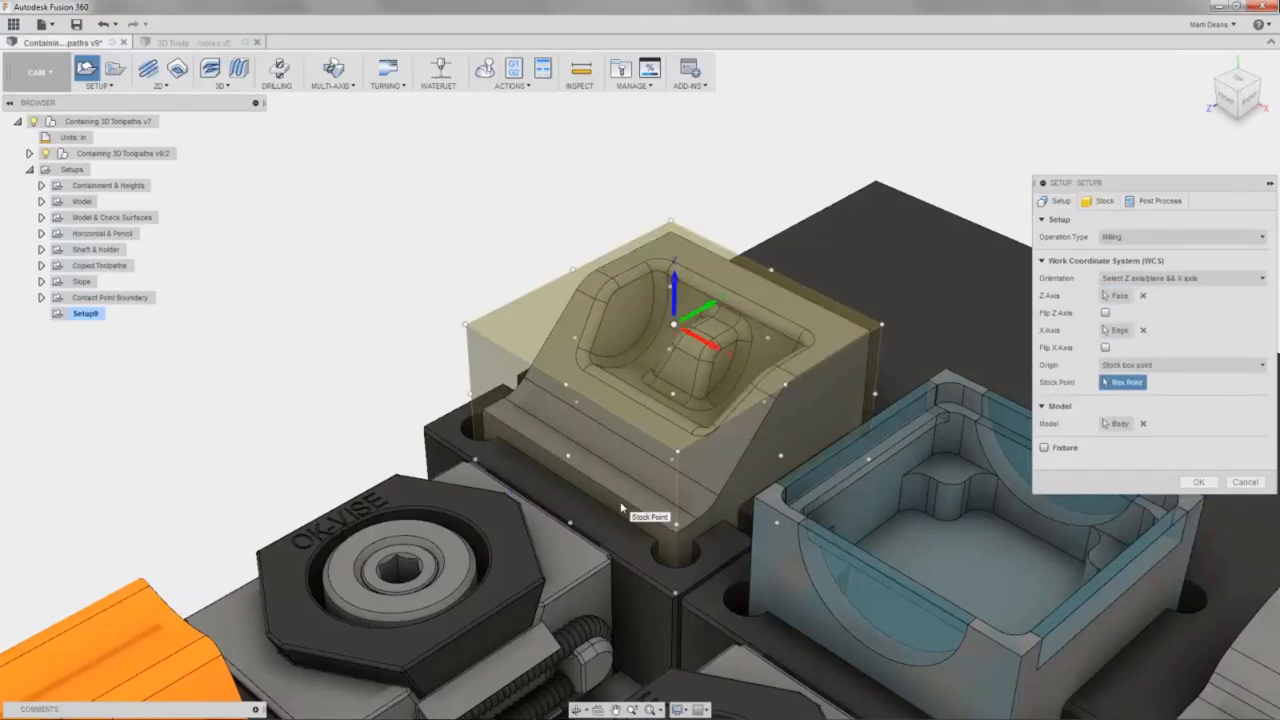
left_click(1143, 330)
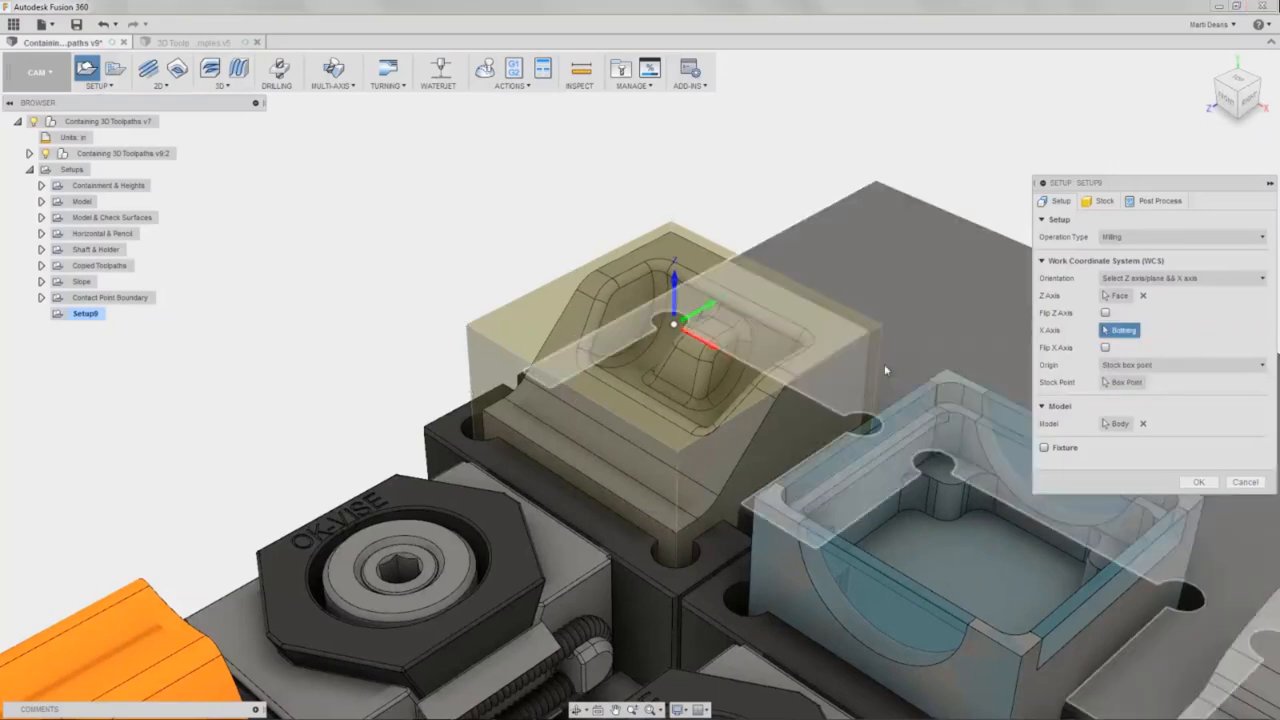
left_click(818, 412)
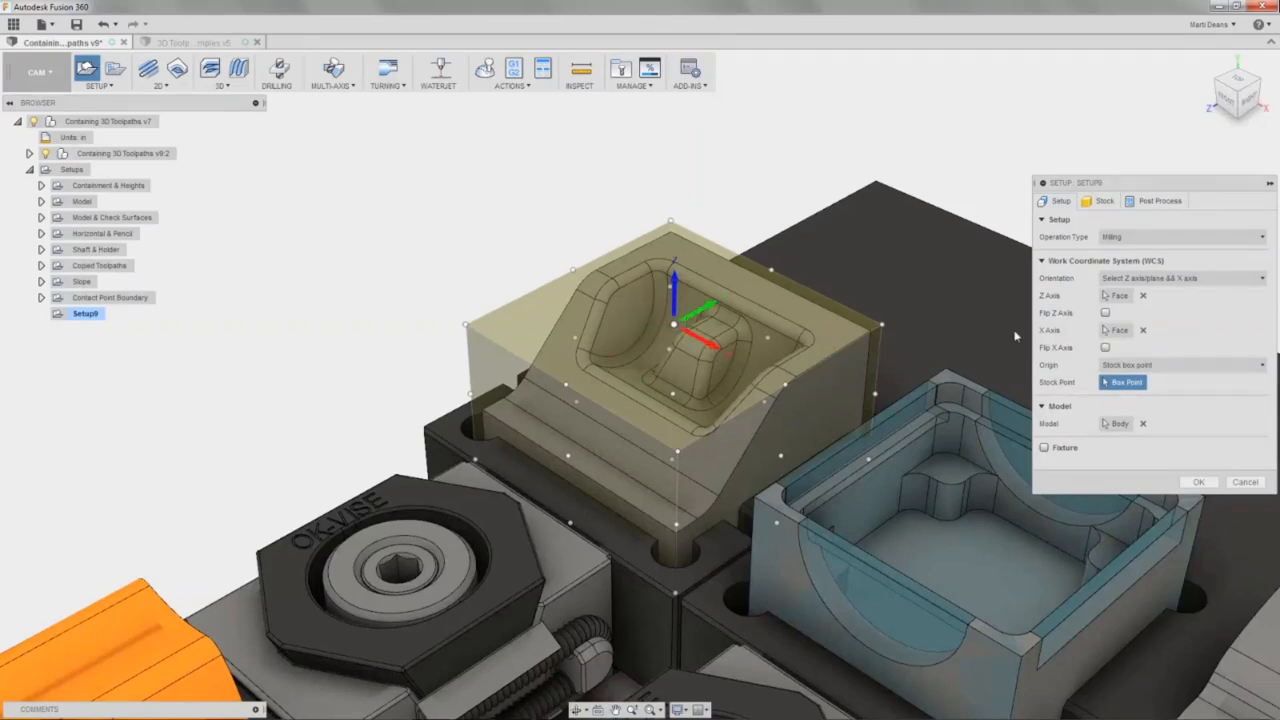
left_click(1105, 313)
left_click(1105, 313)
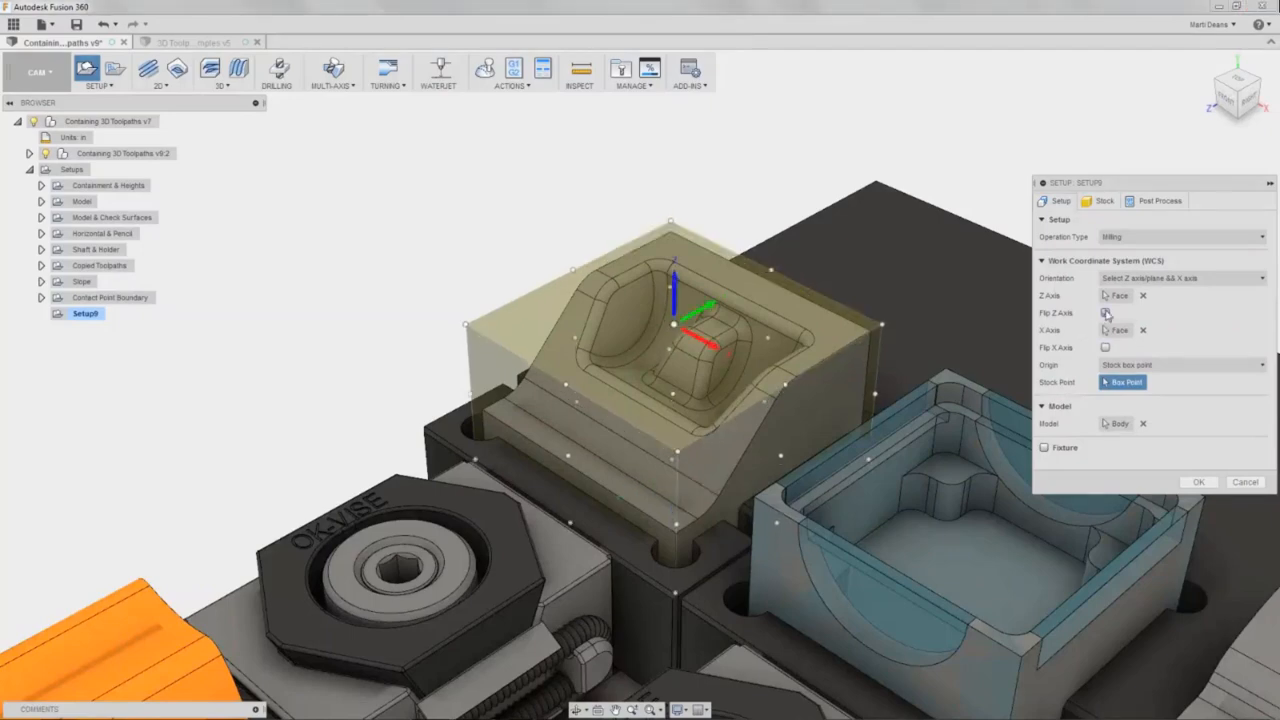
Try Model box point as the WCS origin and switch the origin back to Stock box point.
left_click(1218, 365)
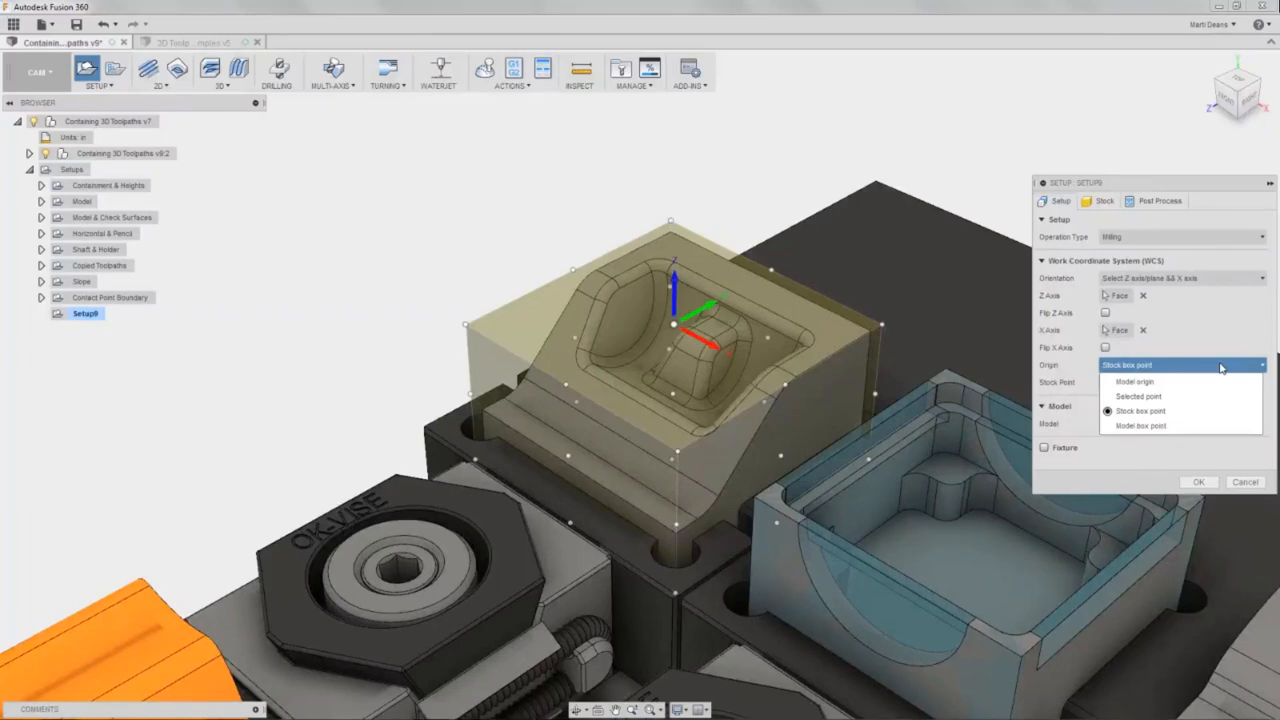
left_click(1219, 431)
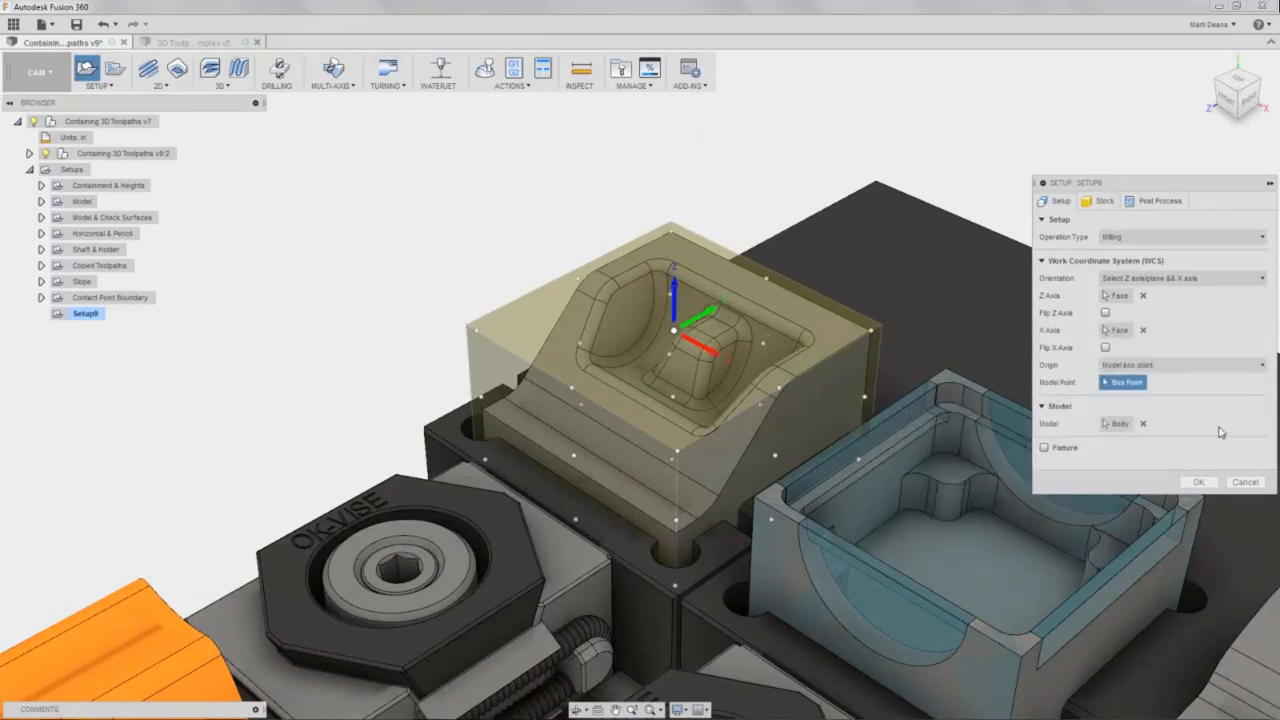
left_click(1219, 365)
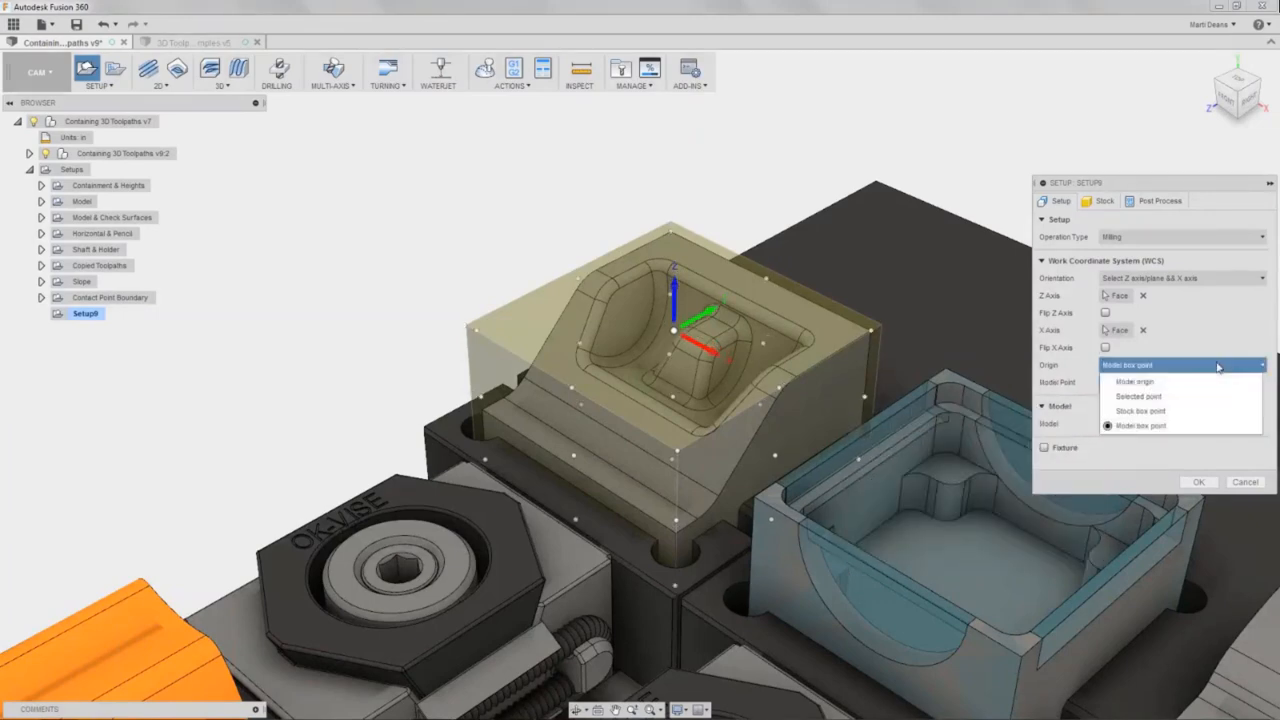
left_click(1215, 417)
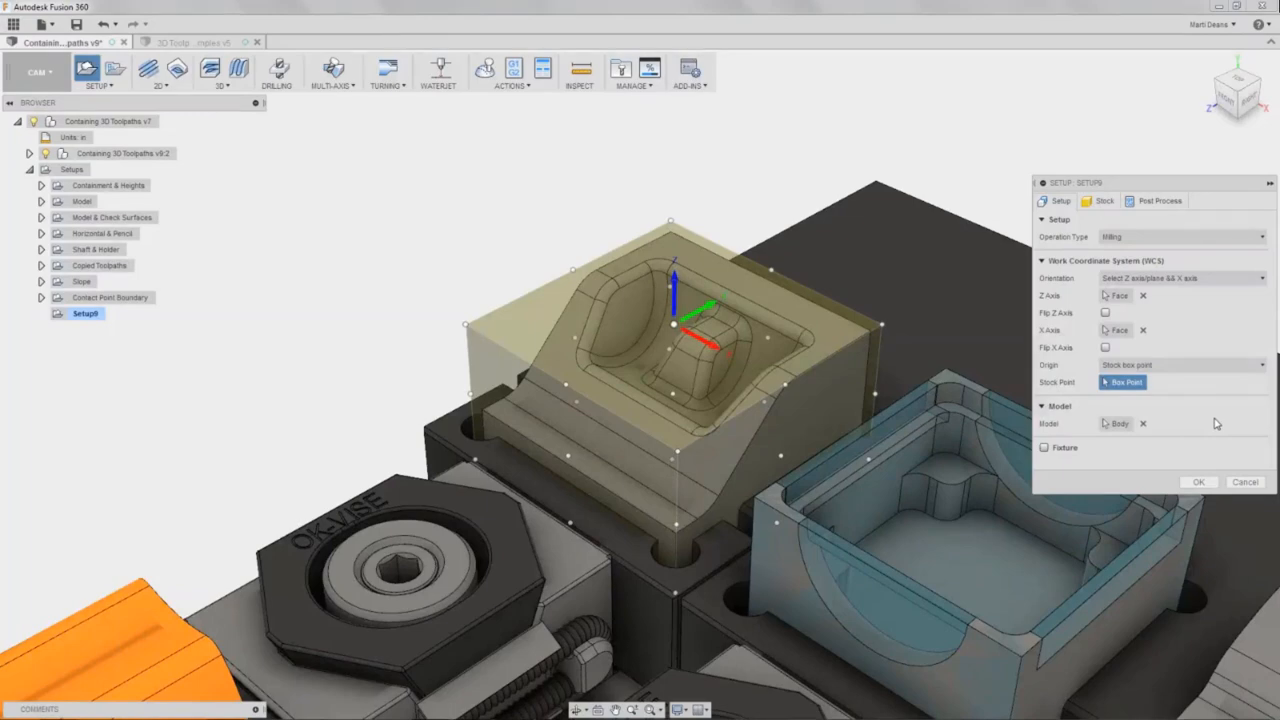
Place the WCS origin on the stock's top corner at minimum X and Y, and define the dark base block and the holder beneath the part as fixtures.
left_click(465, 325)
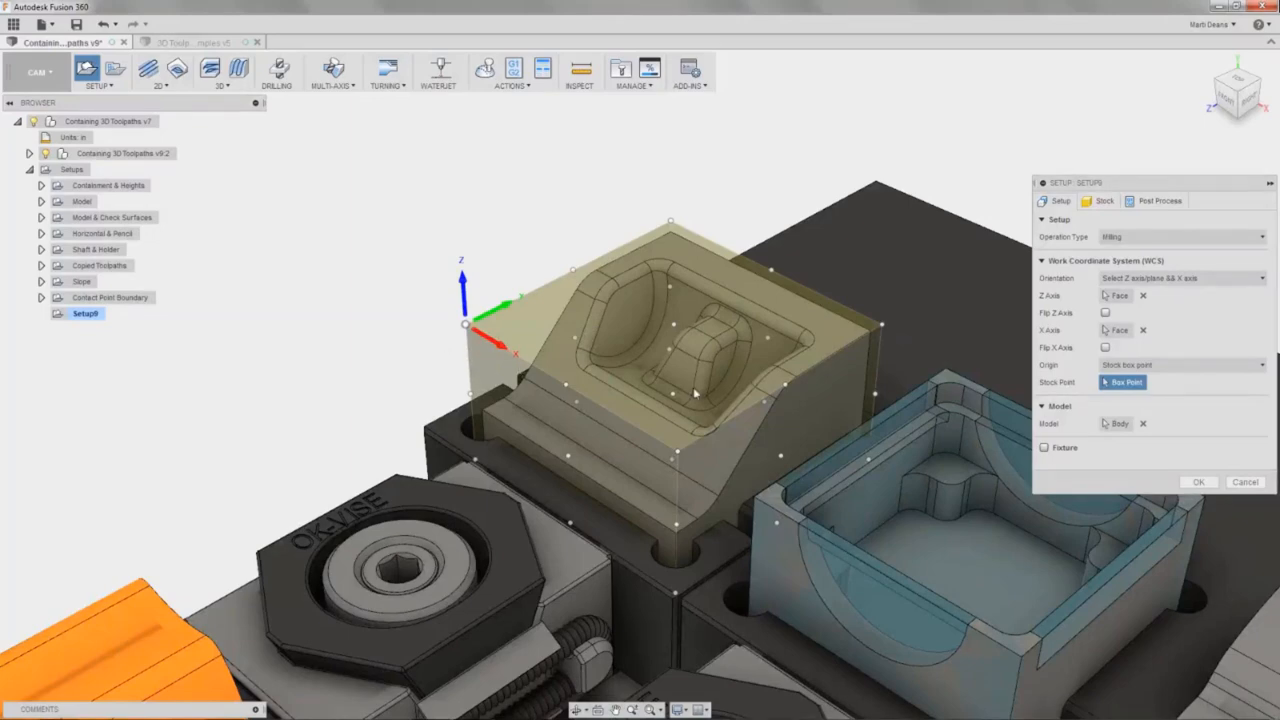
left_click(1045, 448)
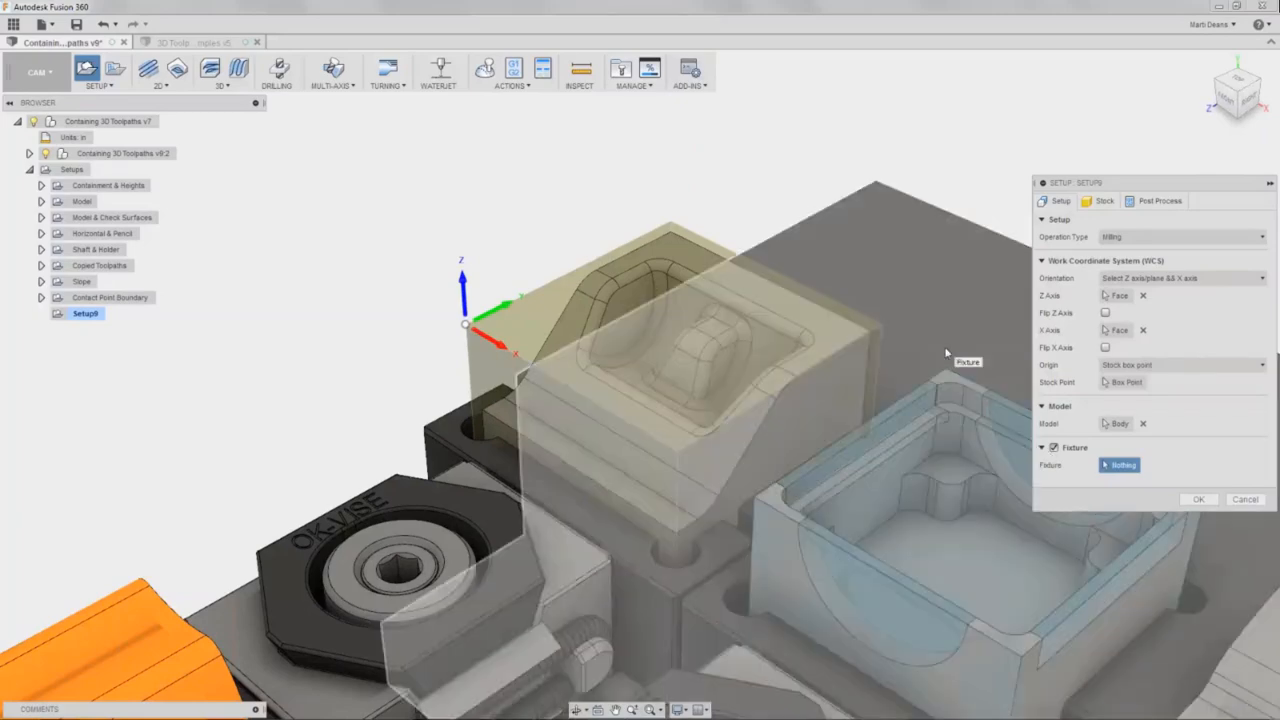
left_click(946, 352)
left_click(660, 568)
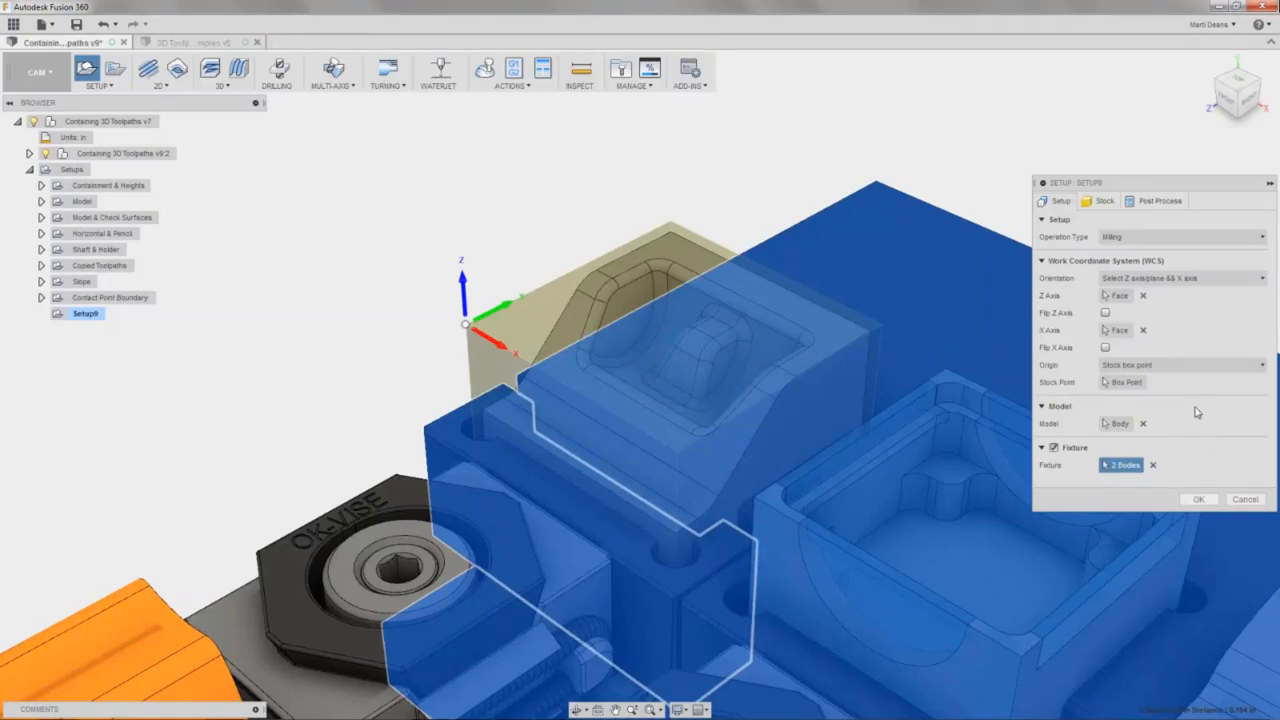
Keep the stock mode at Relative size box and set the stock side offset to 0 in.
left_click(1104, 201)
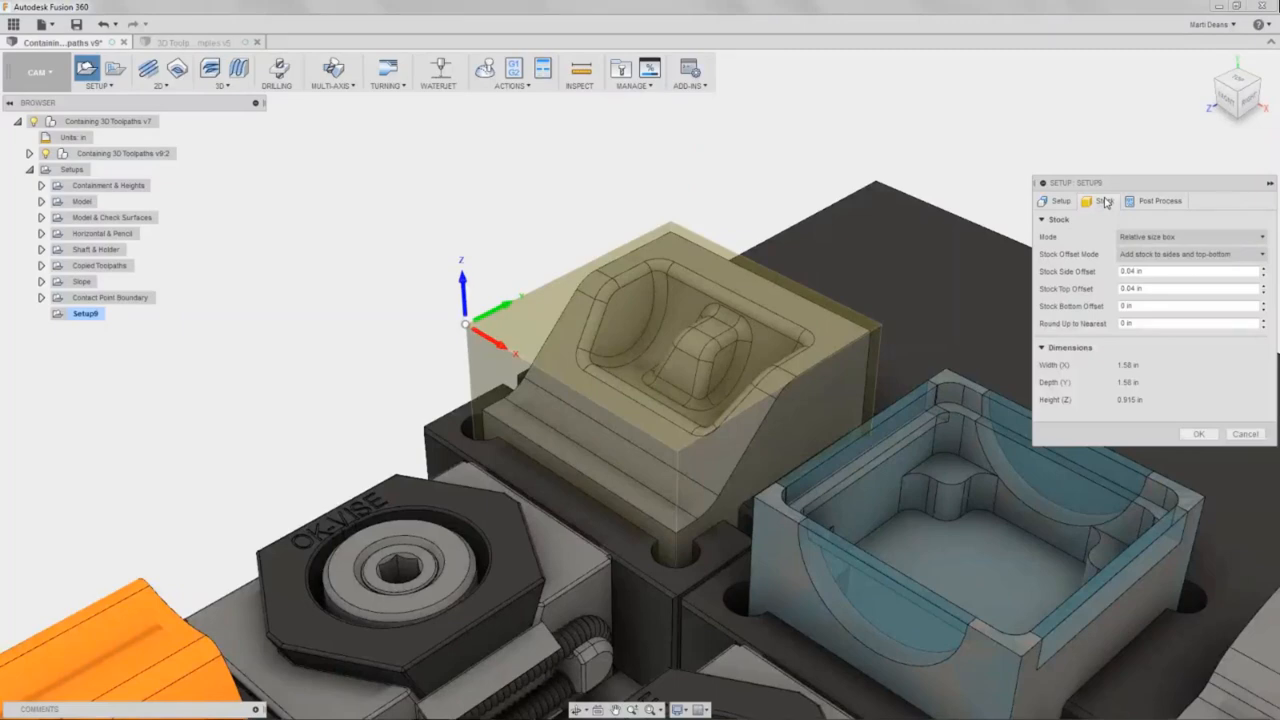
left_click(1189, 238)
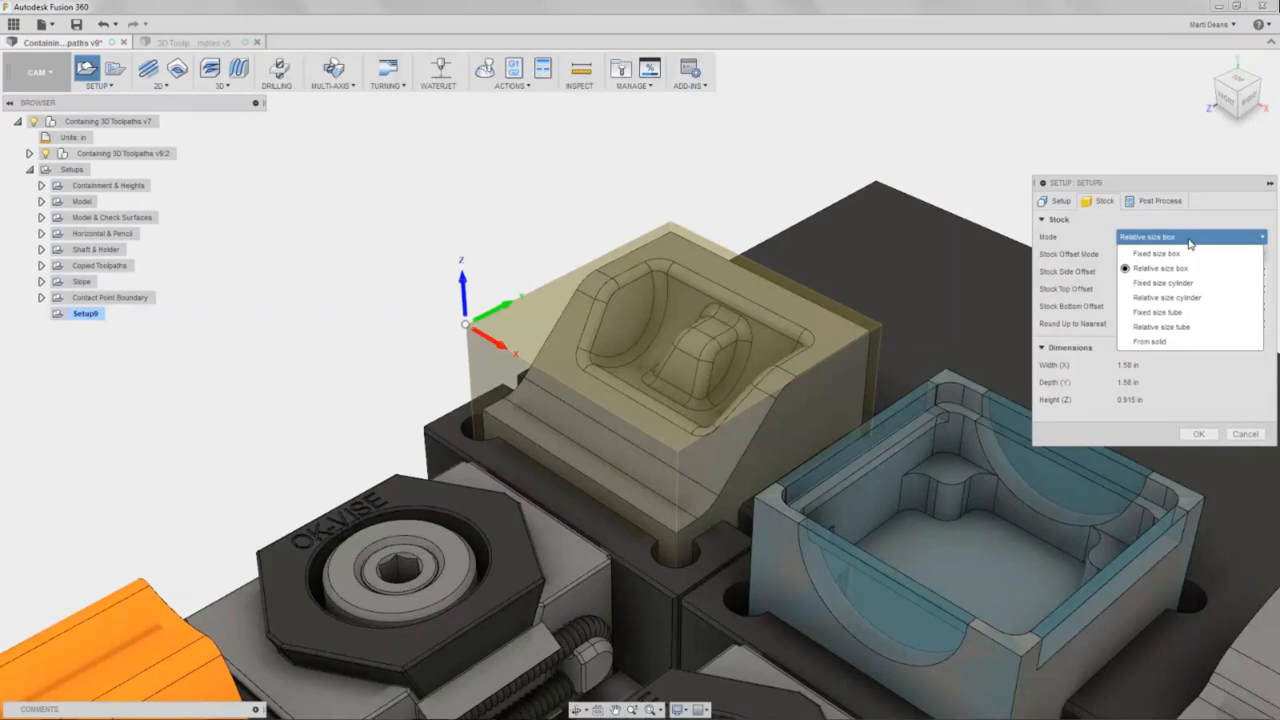
mouse_move(1189, 268)
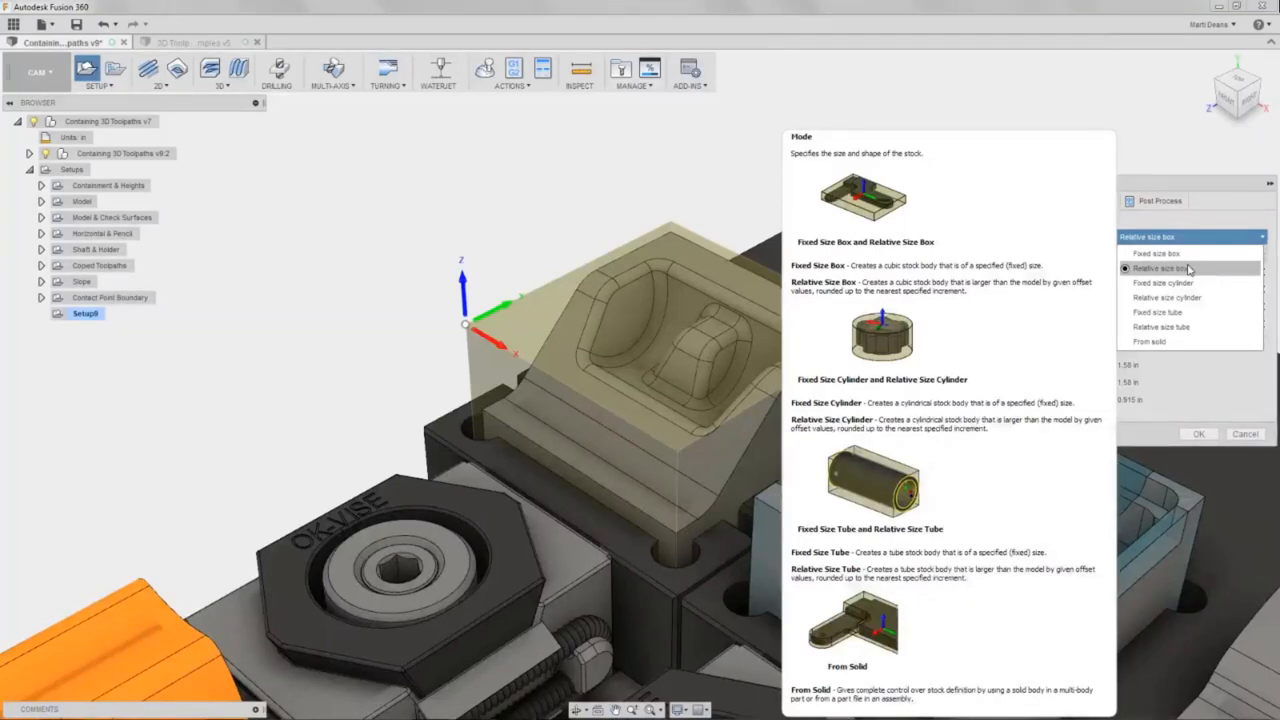
left_click(1188, 268)
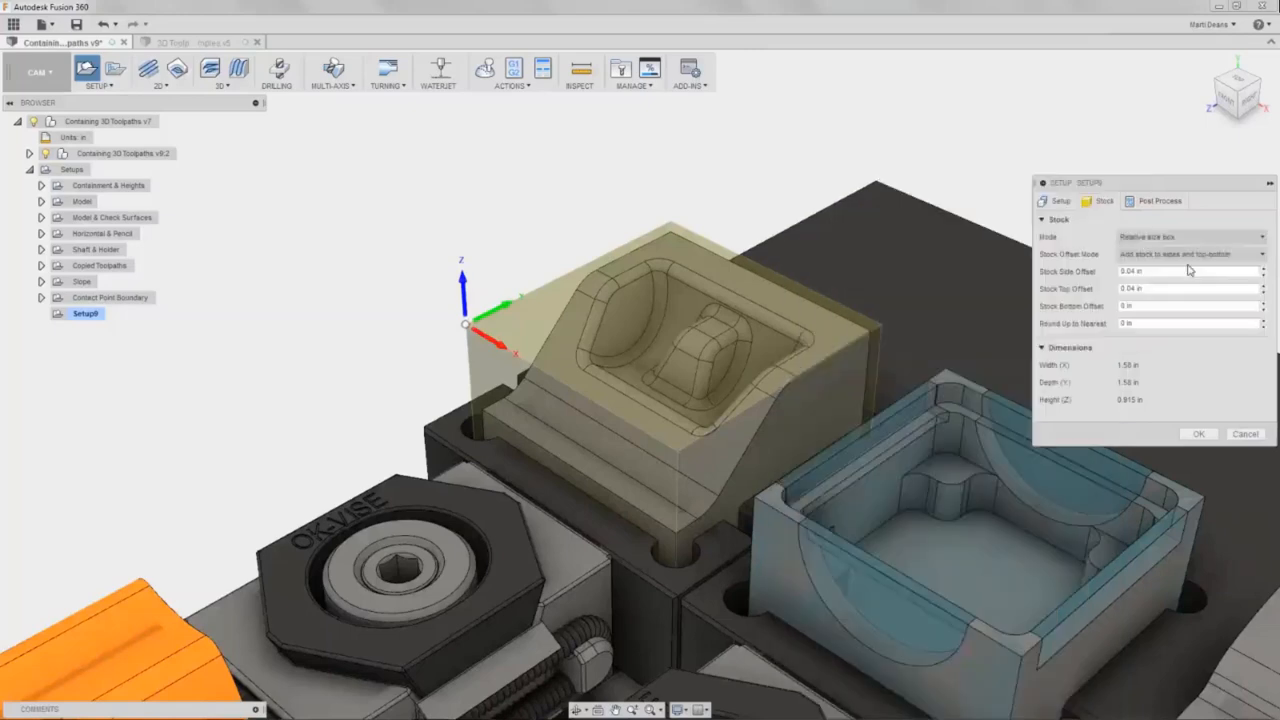
double_click(1131, 272)
left_click_drag(1137, 271, 1119, 271)
type("0")
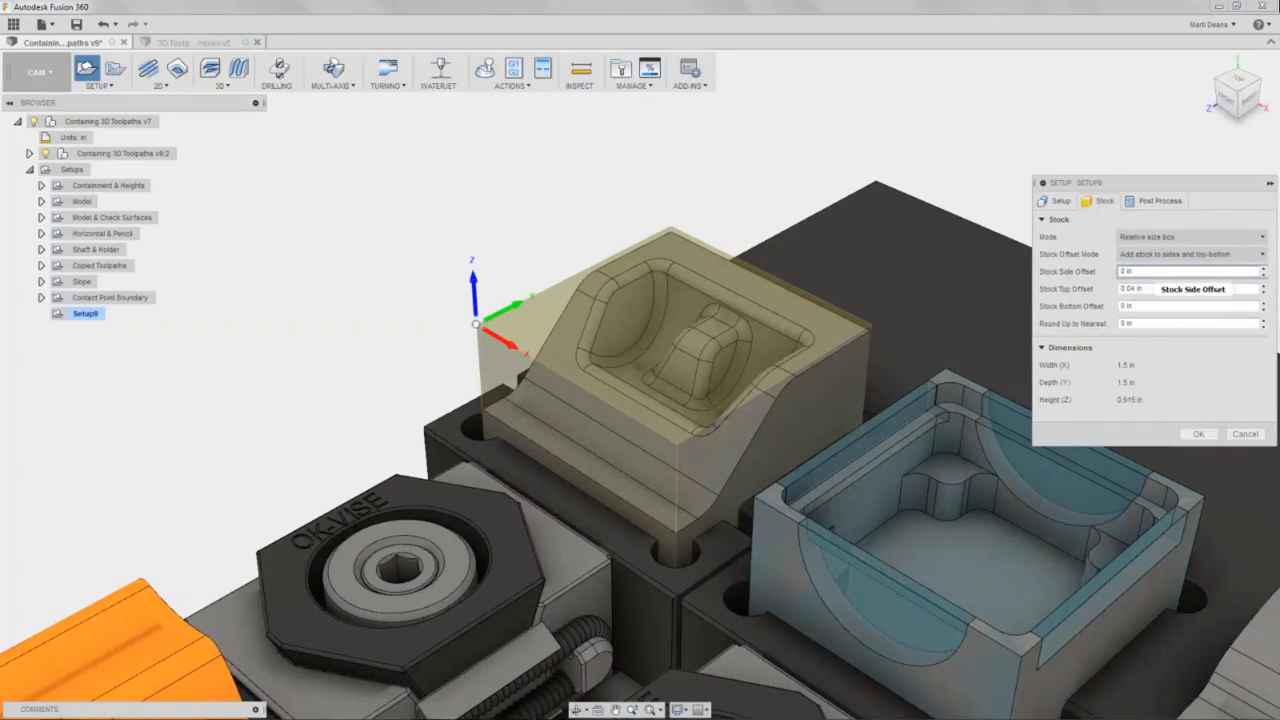
Change the stock mode to Fixed size box and round its size up to the nearest 0.25 in.
left_click(1190, 237)
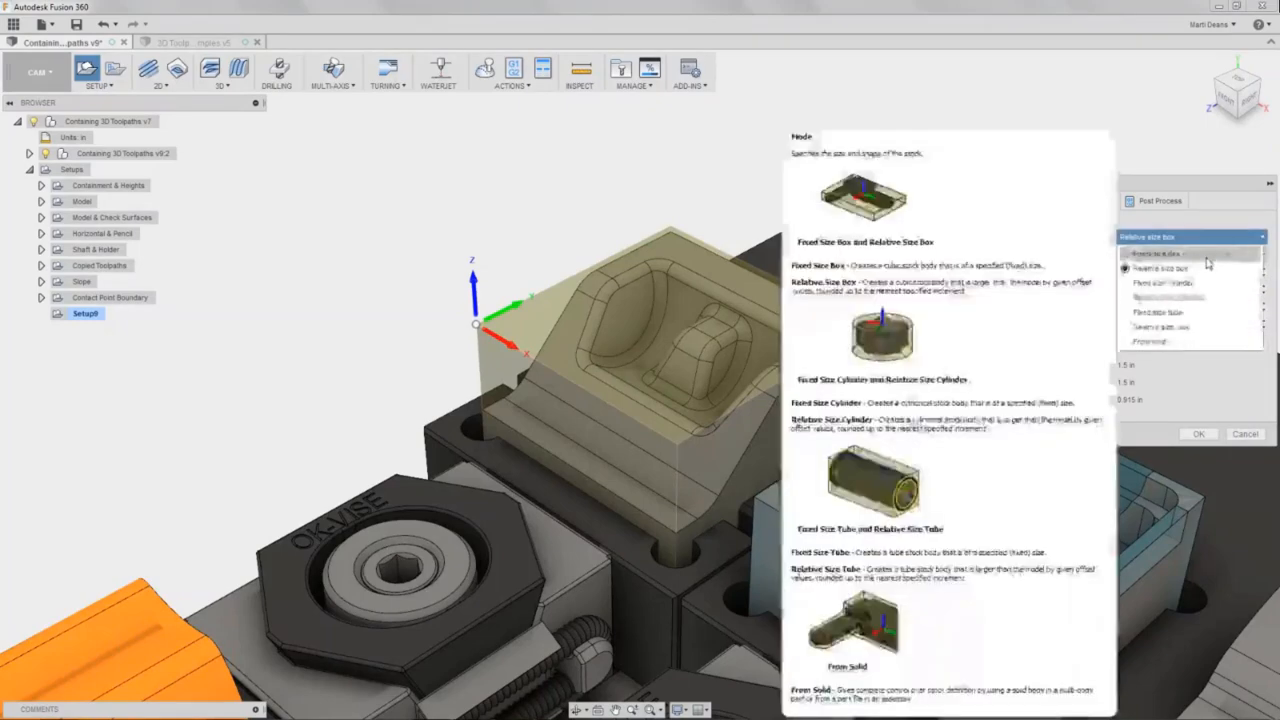
left_click(1195, 261)
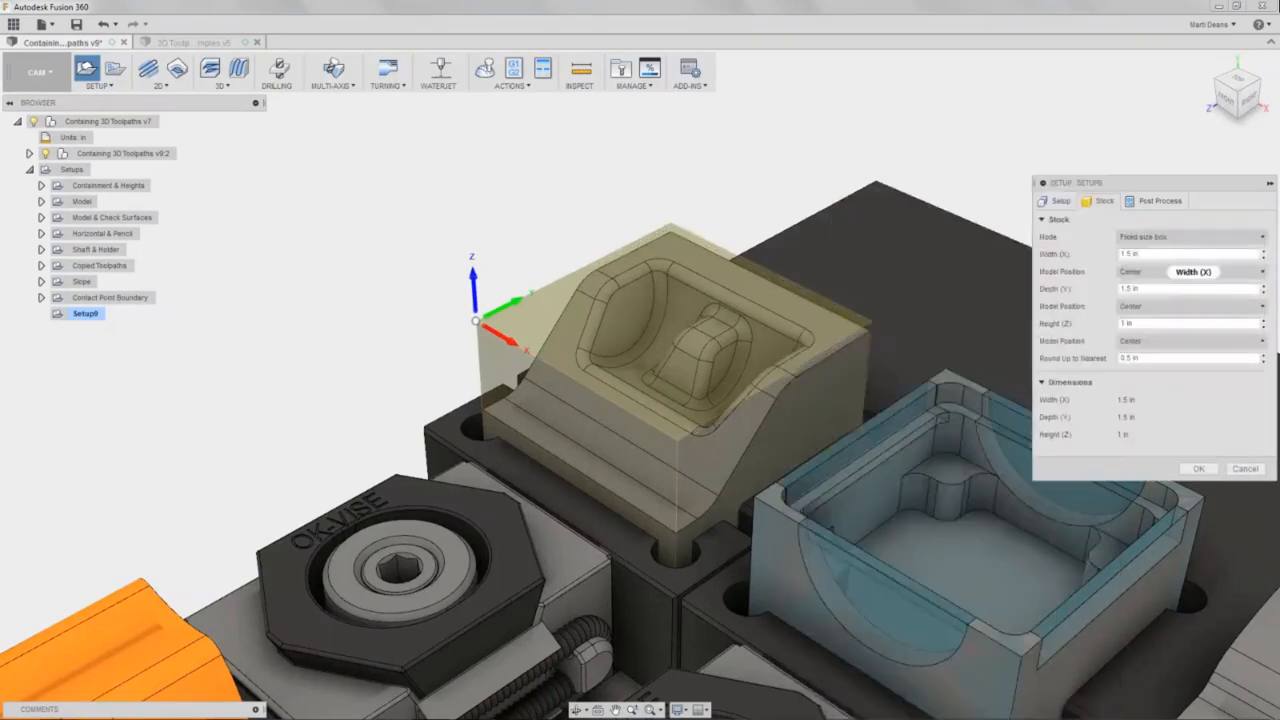
left_click(1134, 362)
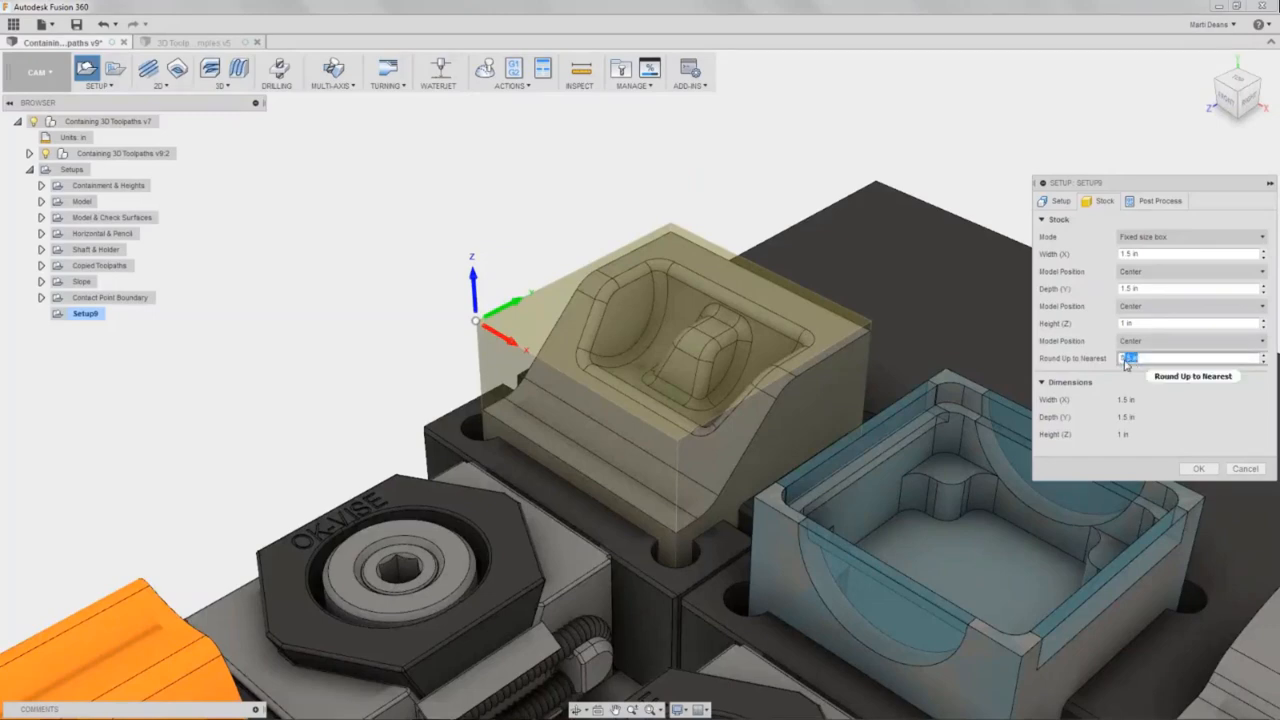
left_click(1126, 358)
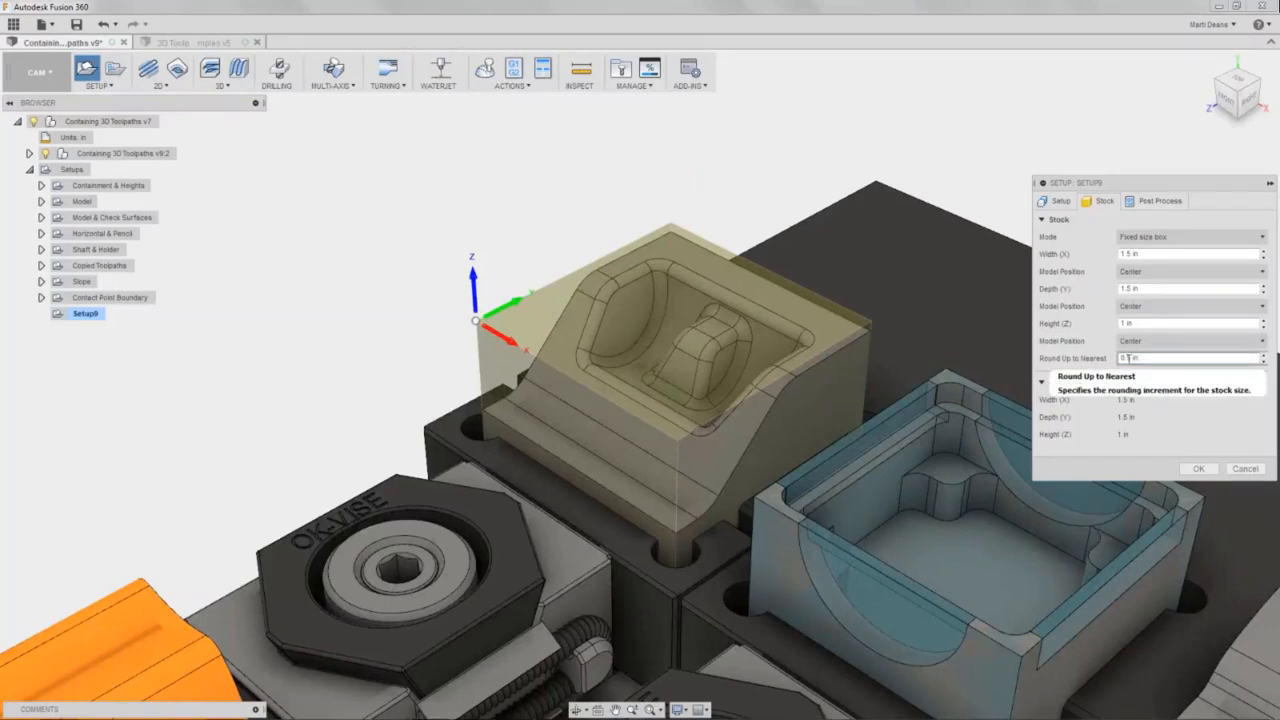
type("25")
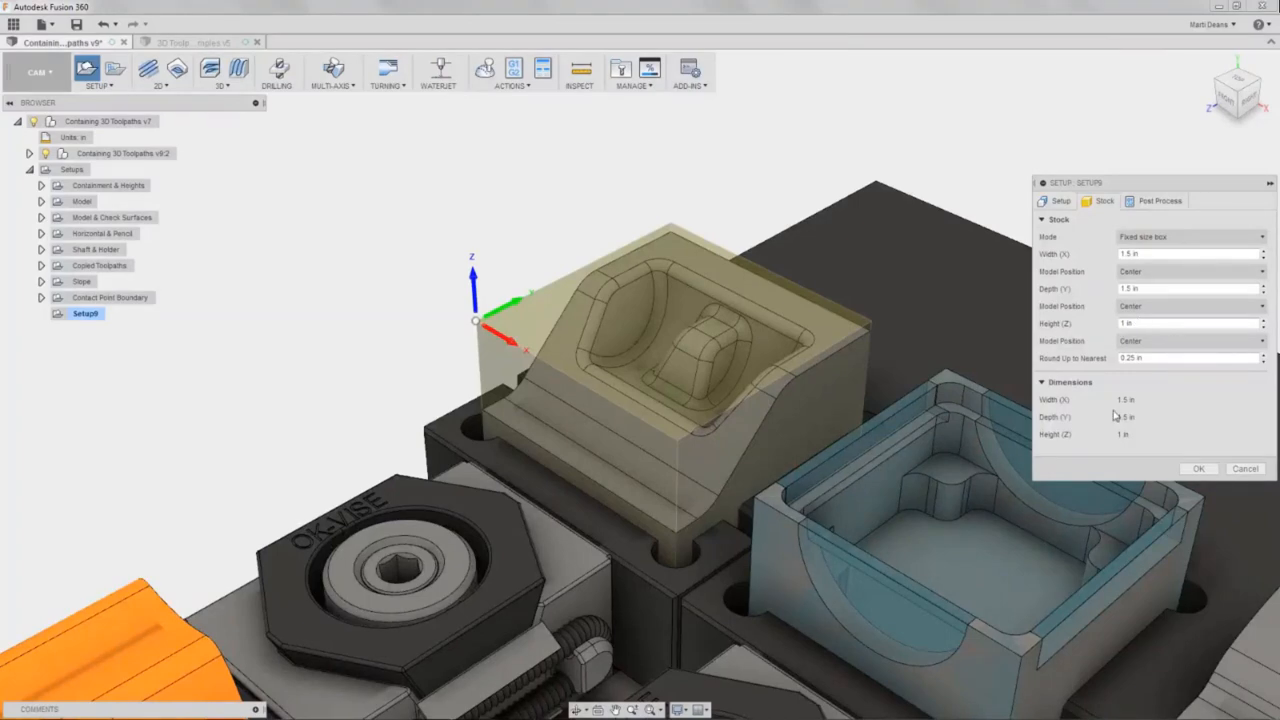
Set the WCS offset to 1 in the setup's post-process settings.
left_click(1150, 205)
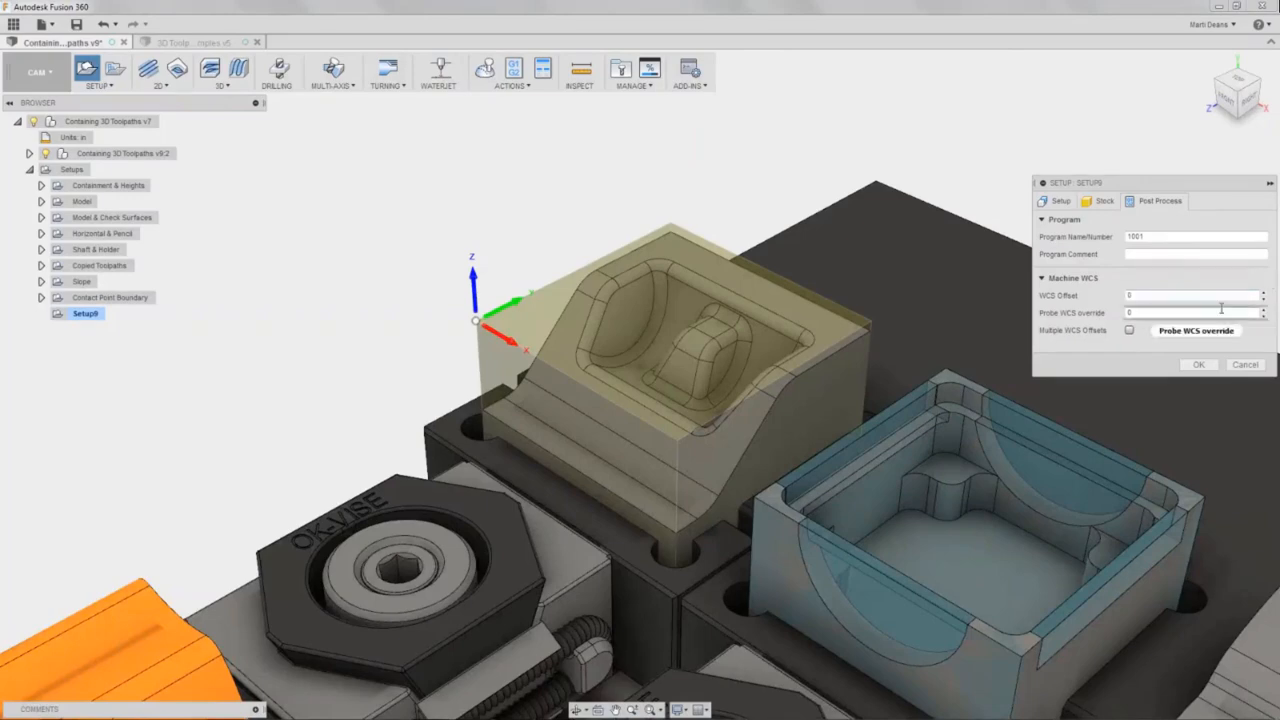
mouse_move(1196, 296)
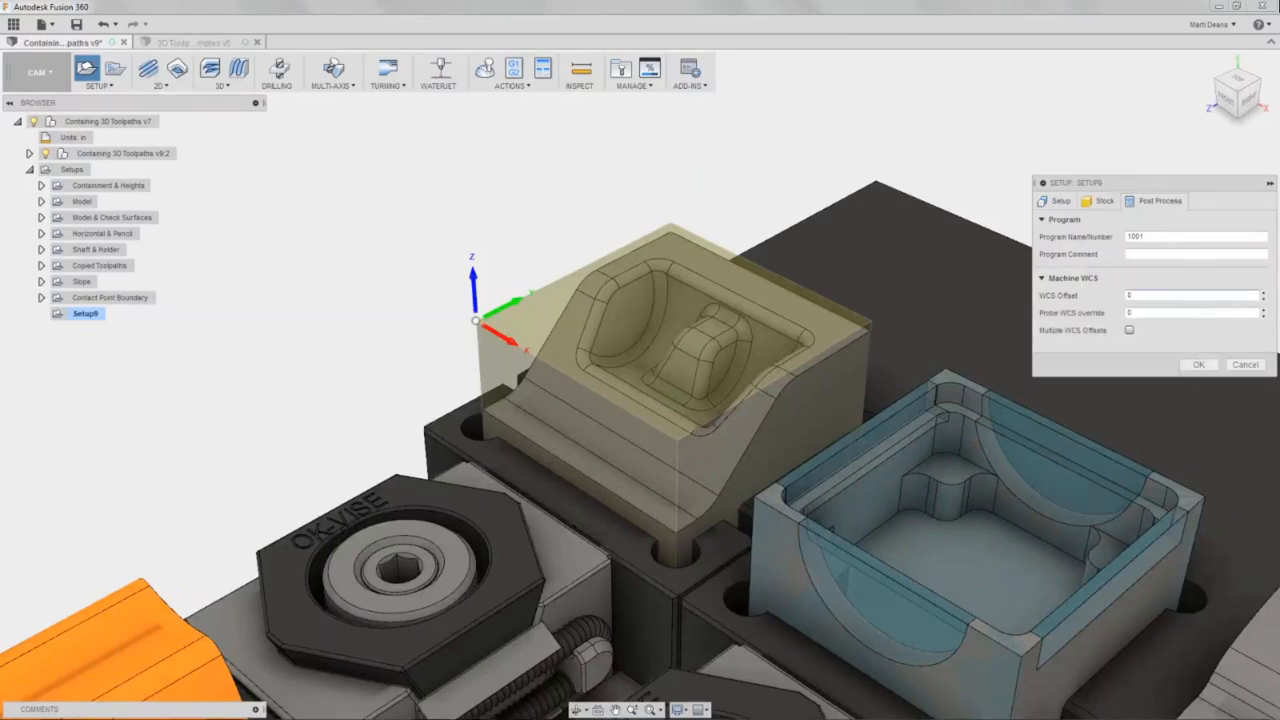
left_click(1264, 298)
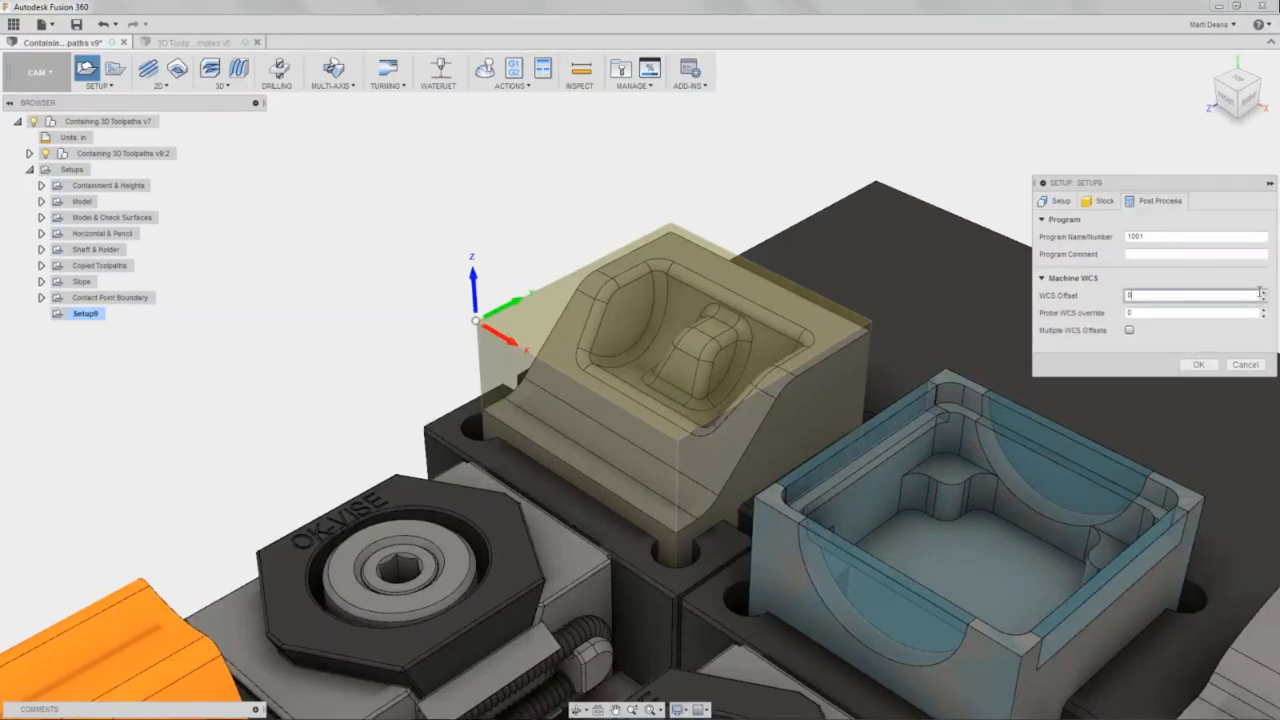
left_click(1264, 295)
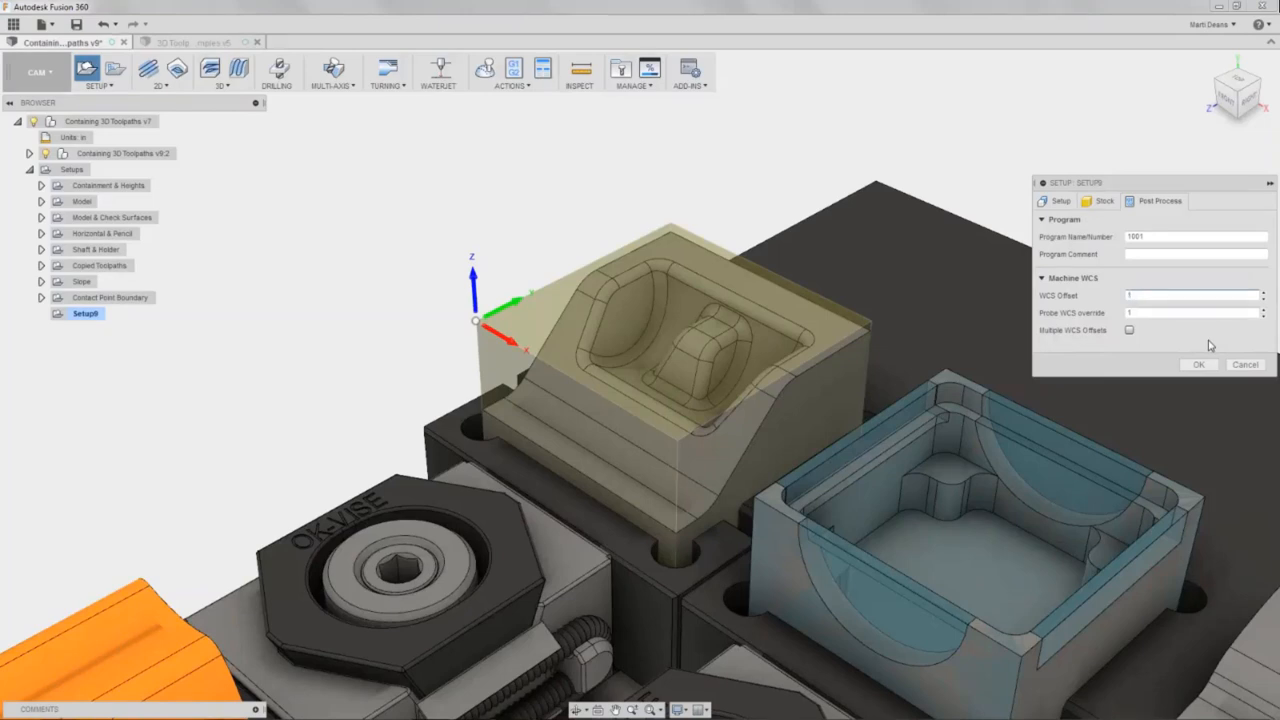
Try Multiple WCS Offsets with more offset duplicates, switch the option back off and accept the setup.
left_click(1130, 331)
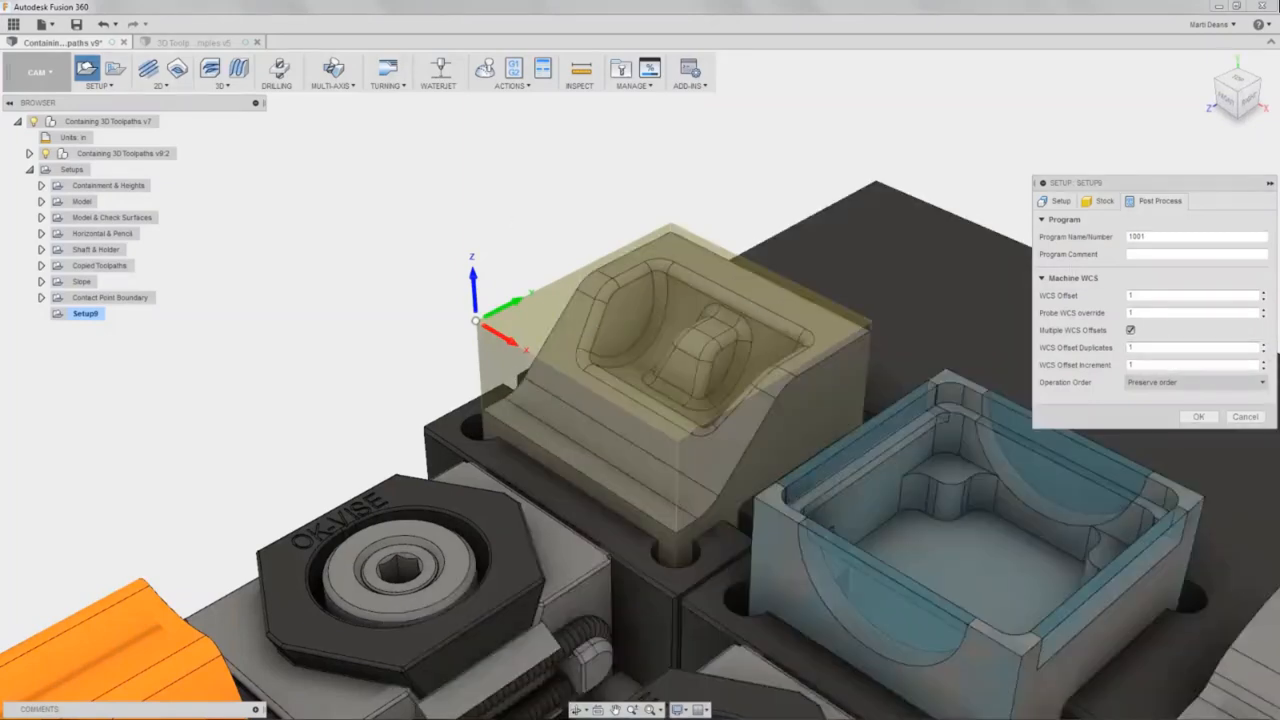
left_click(1263, 344)
left_click(1264, 344)
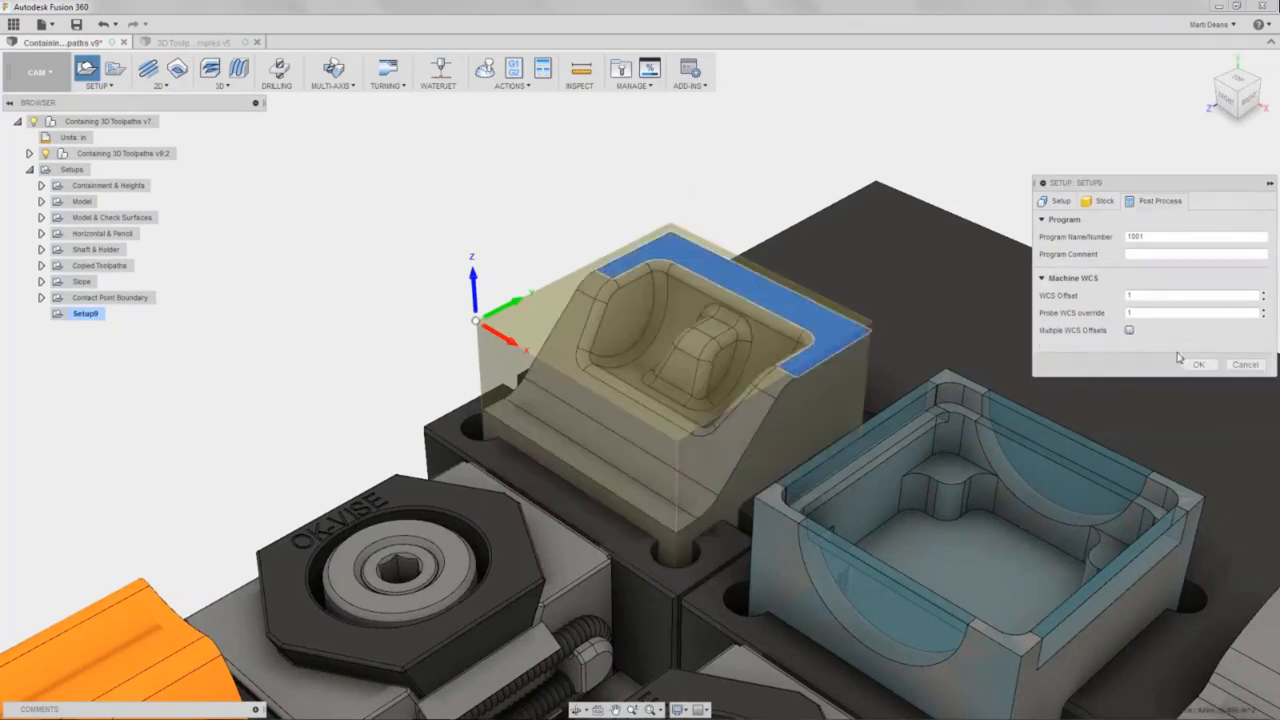
left_click(1198, 416)
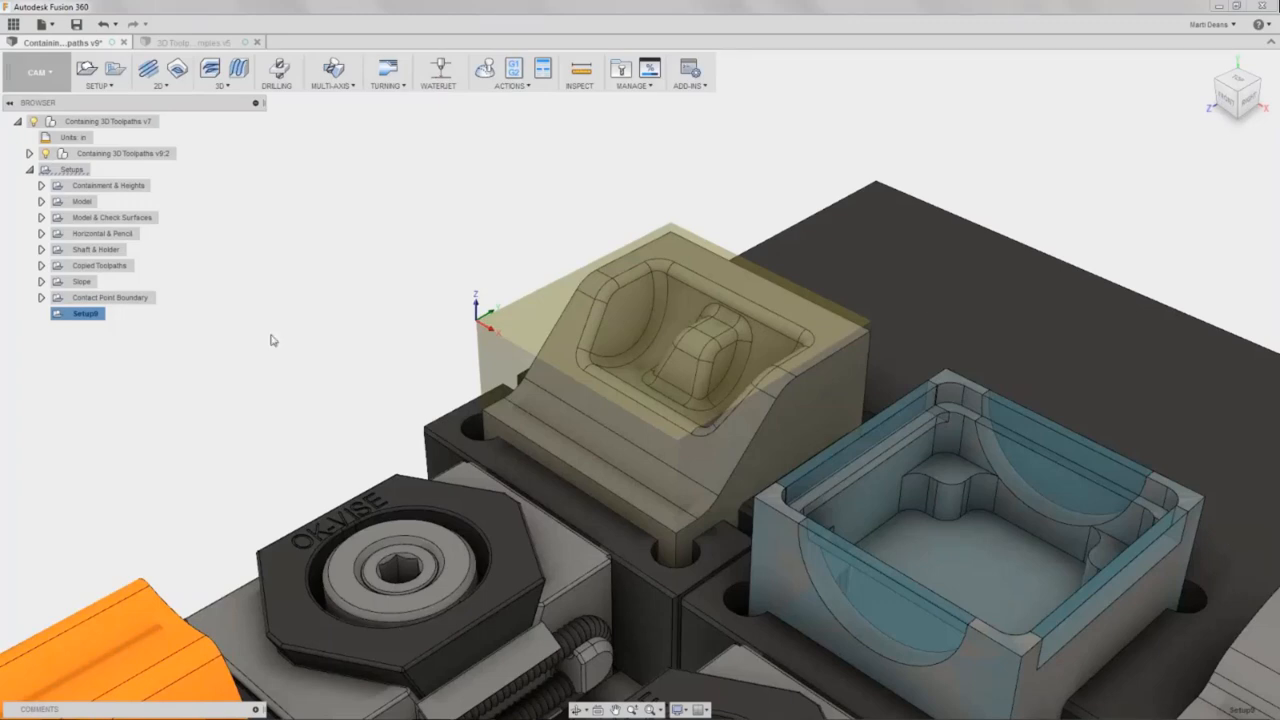
Rename the new setup as Deep Dive 1.
left_click(83, 316)
type("Deep Dive")
type(" 1")
key("Return")
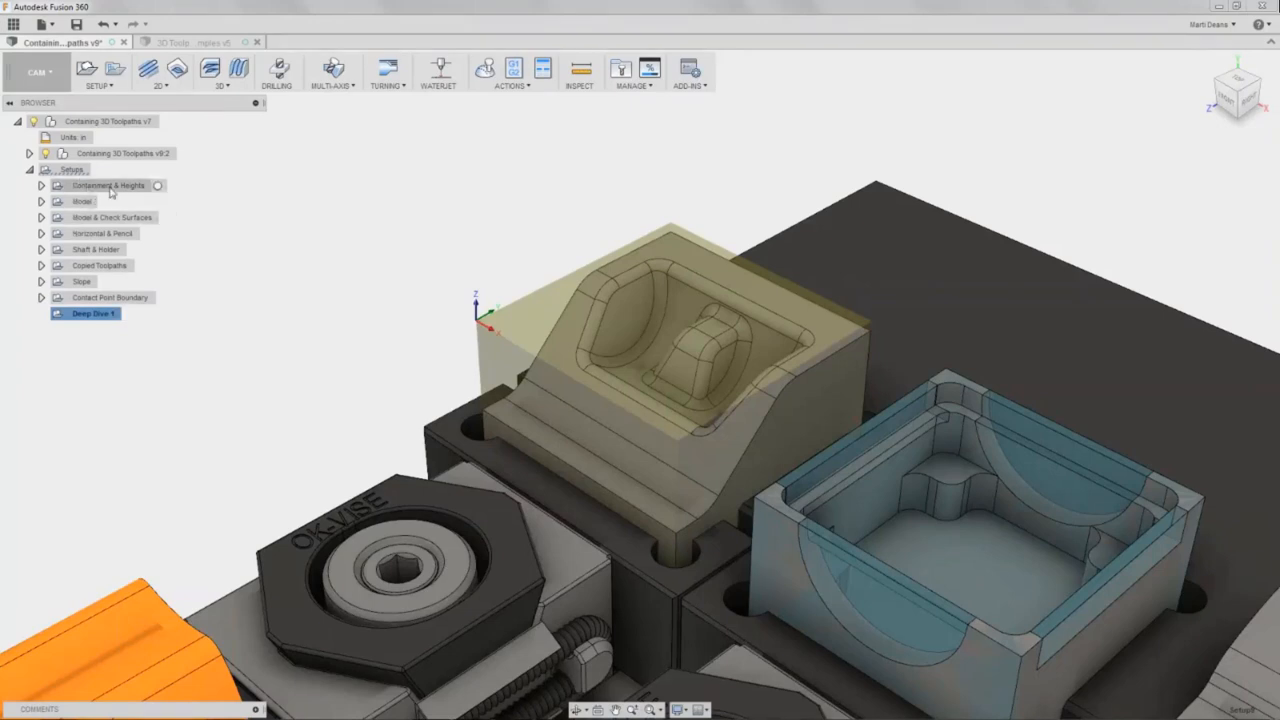
left_click(158, 188)
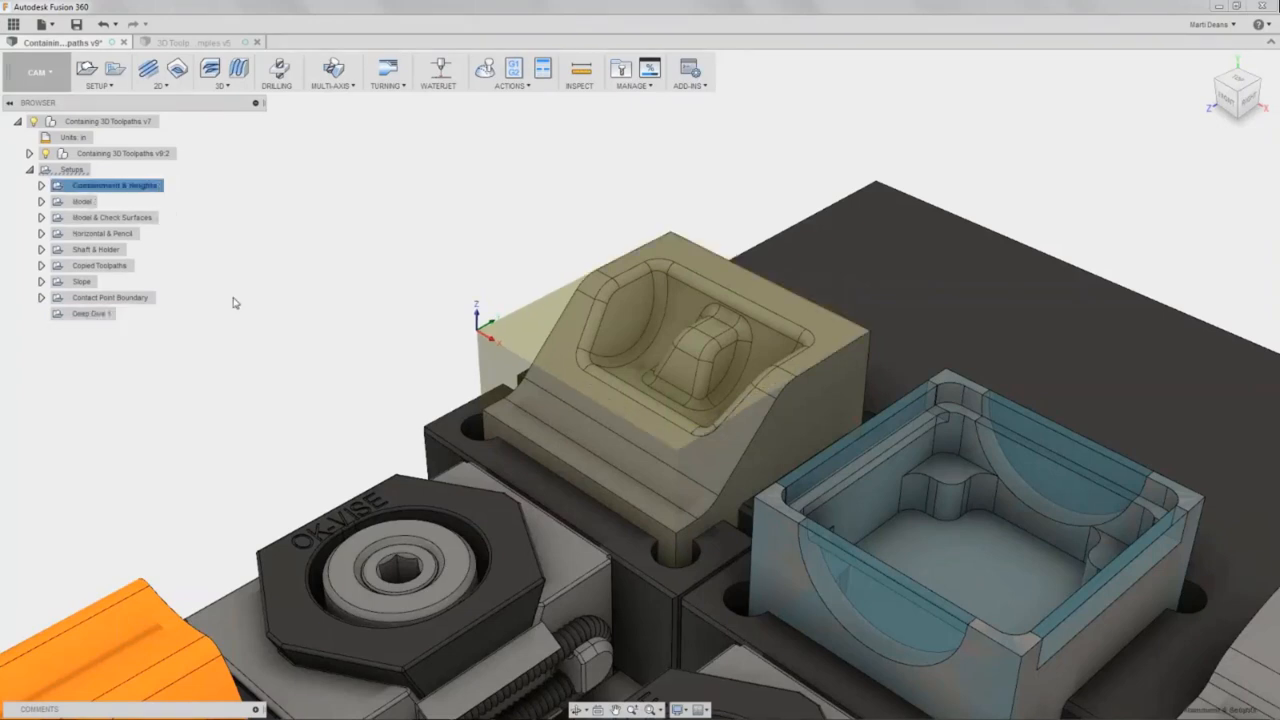
left_click(92, 314)
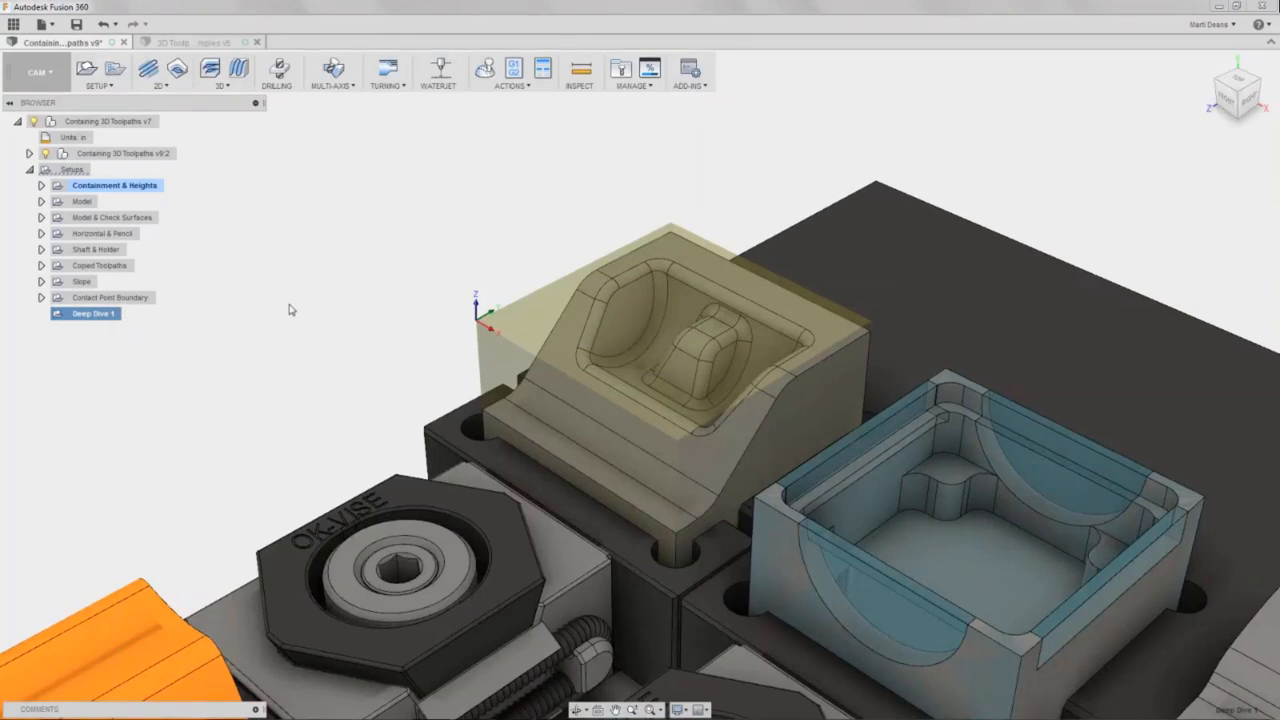
left_click(180, 76)
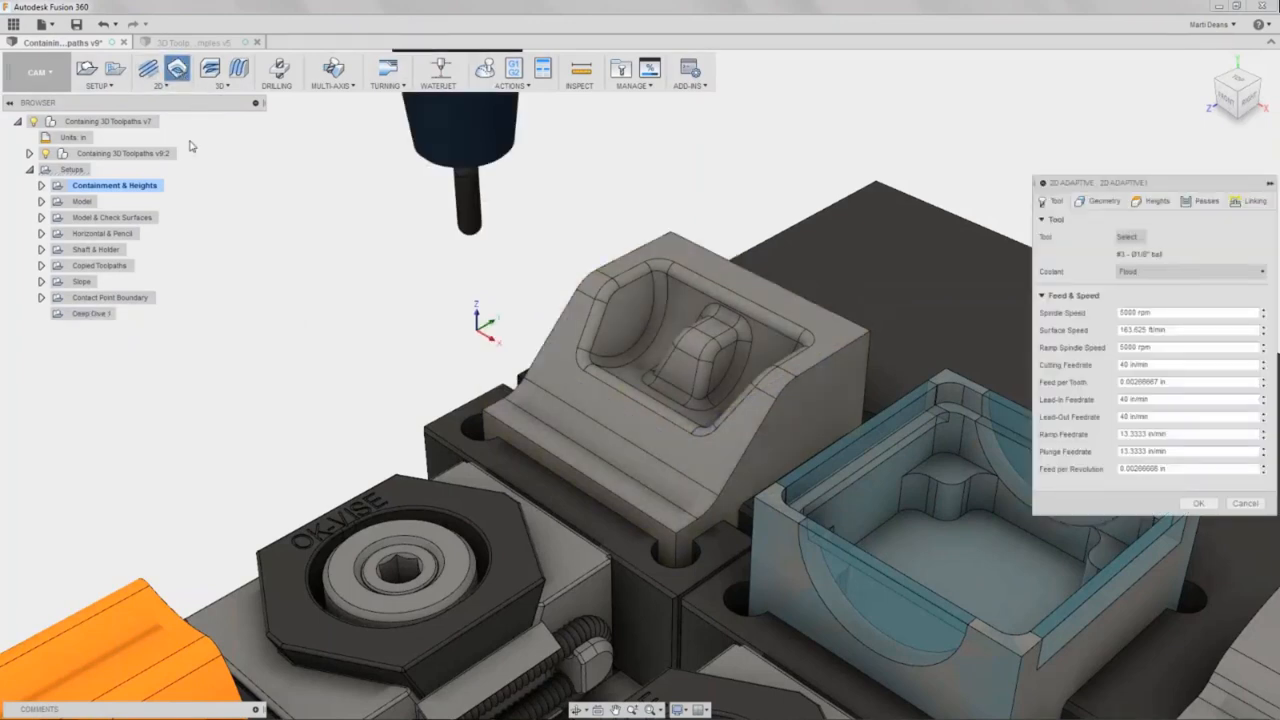
left_click(41, 186)
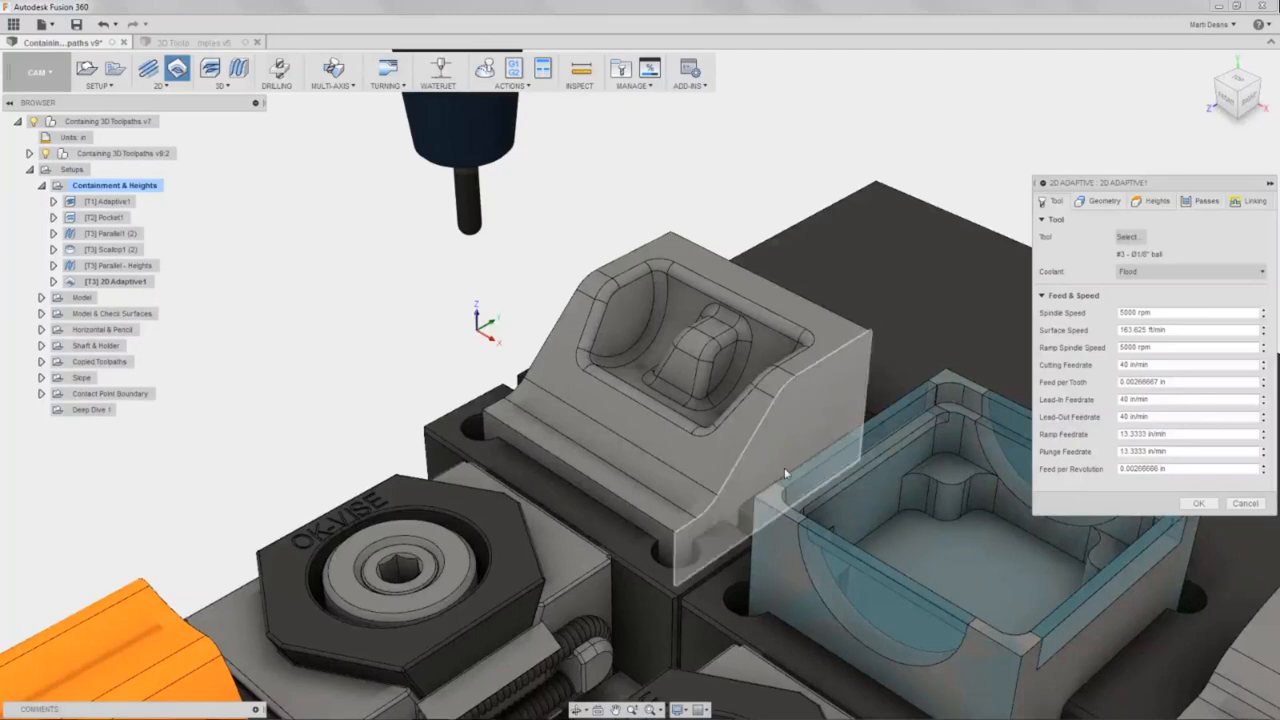
left_click(1245, 505)
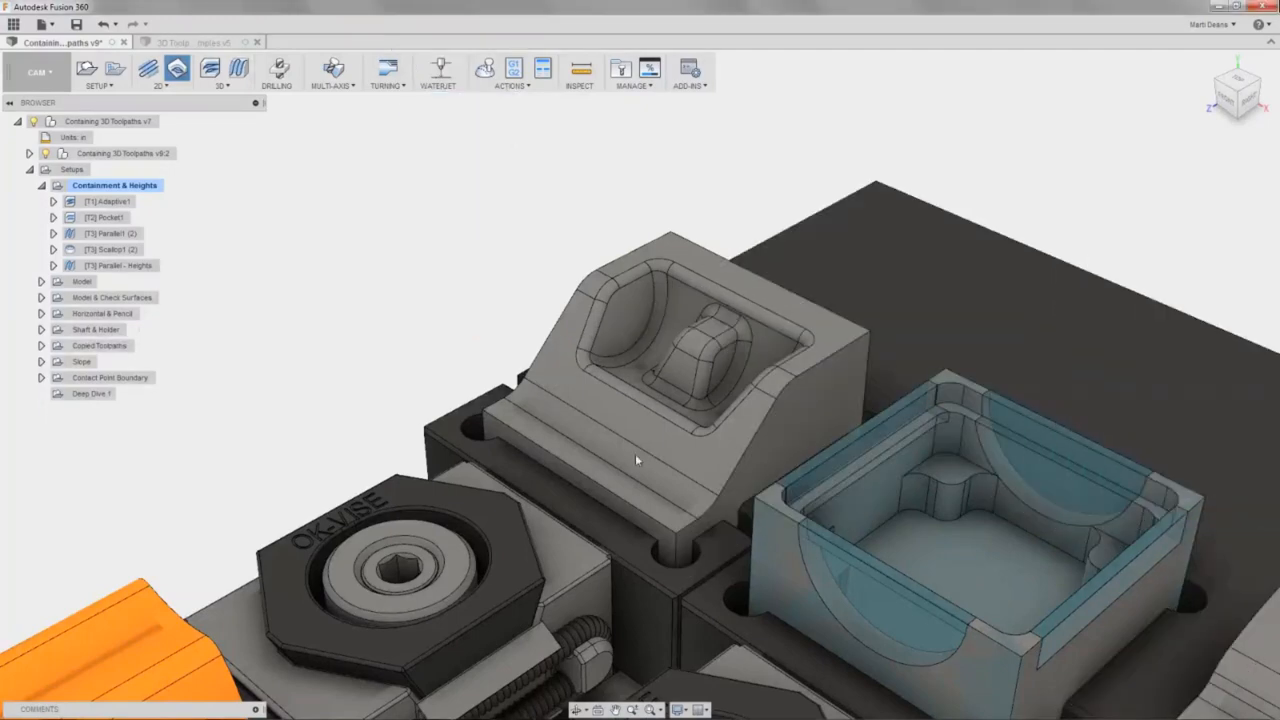
Make Deep Dive 1 the active setup and collapse the Containment & Heights setup.
left_click(121, 395)
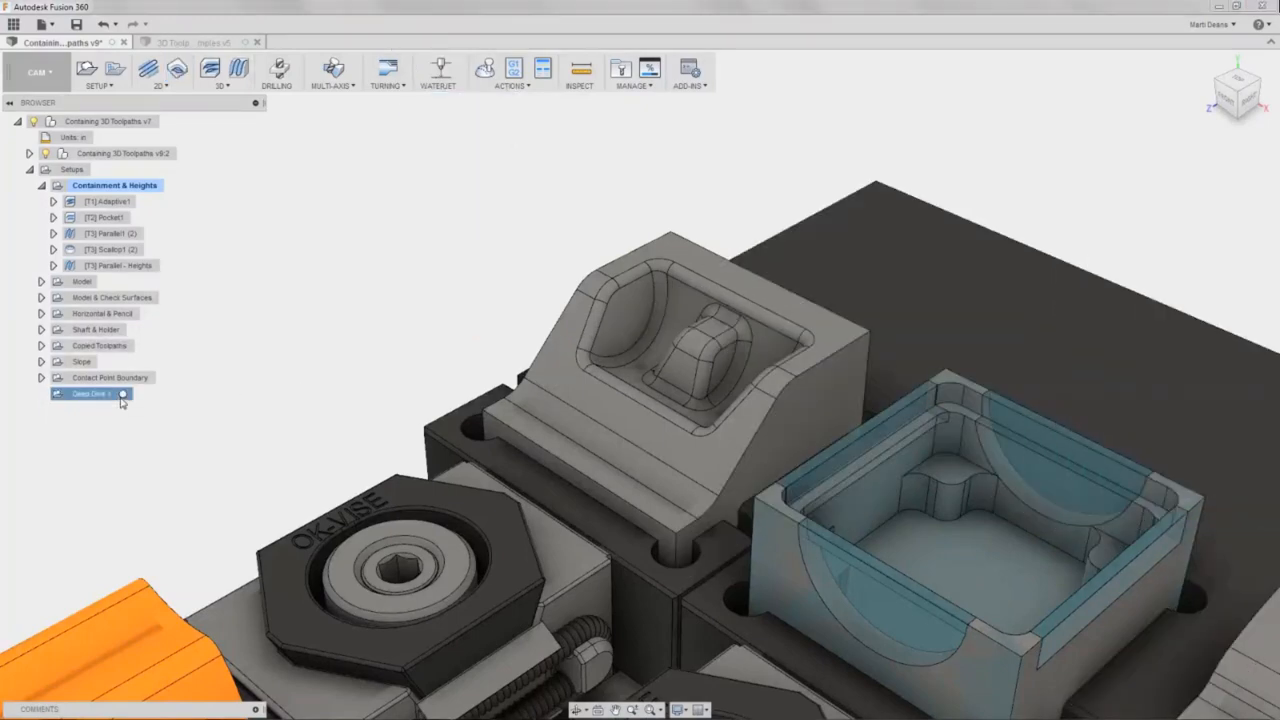
left_click(41, 185)
middle_click_drag(380, 333, 344, 341)
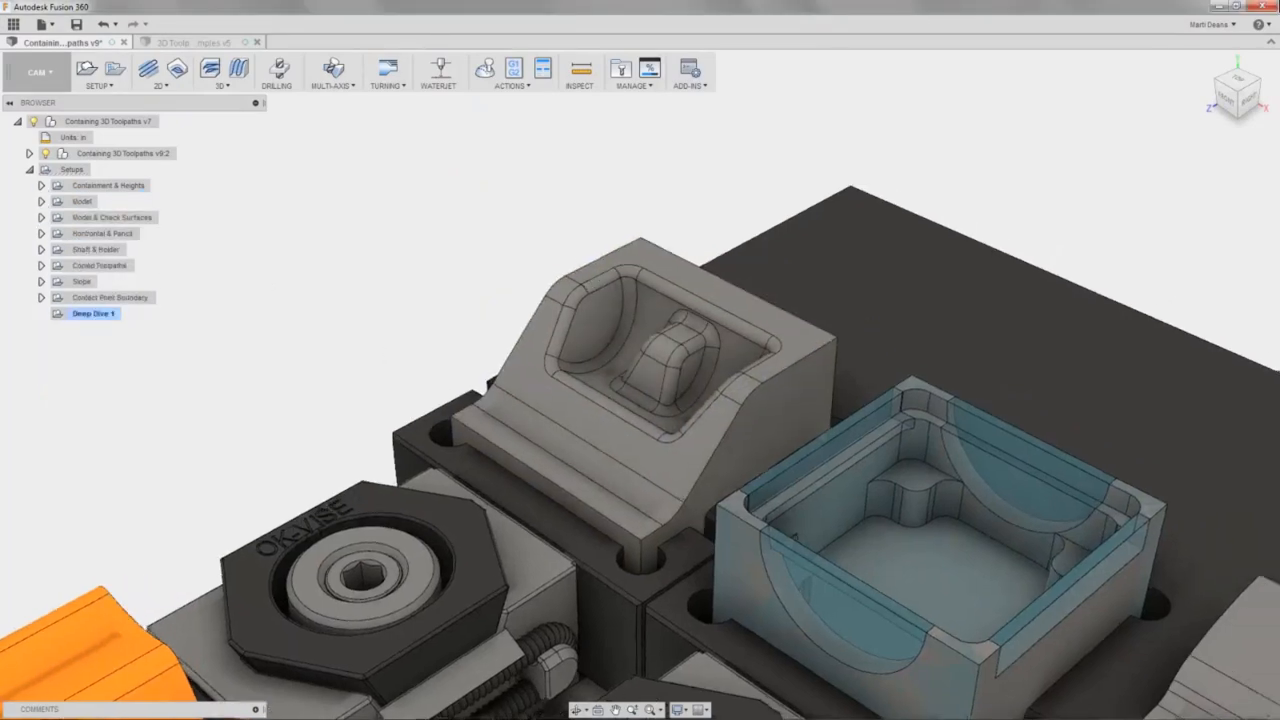
scroll(512, 354, "up", 3)
middle_click_drag(514, 353, 423, 339)
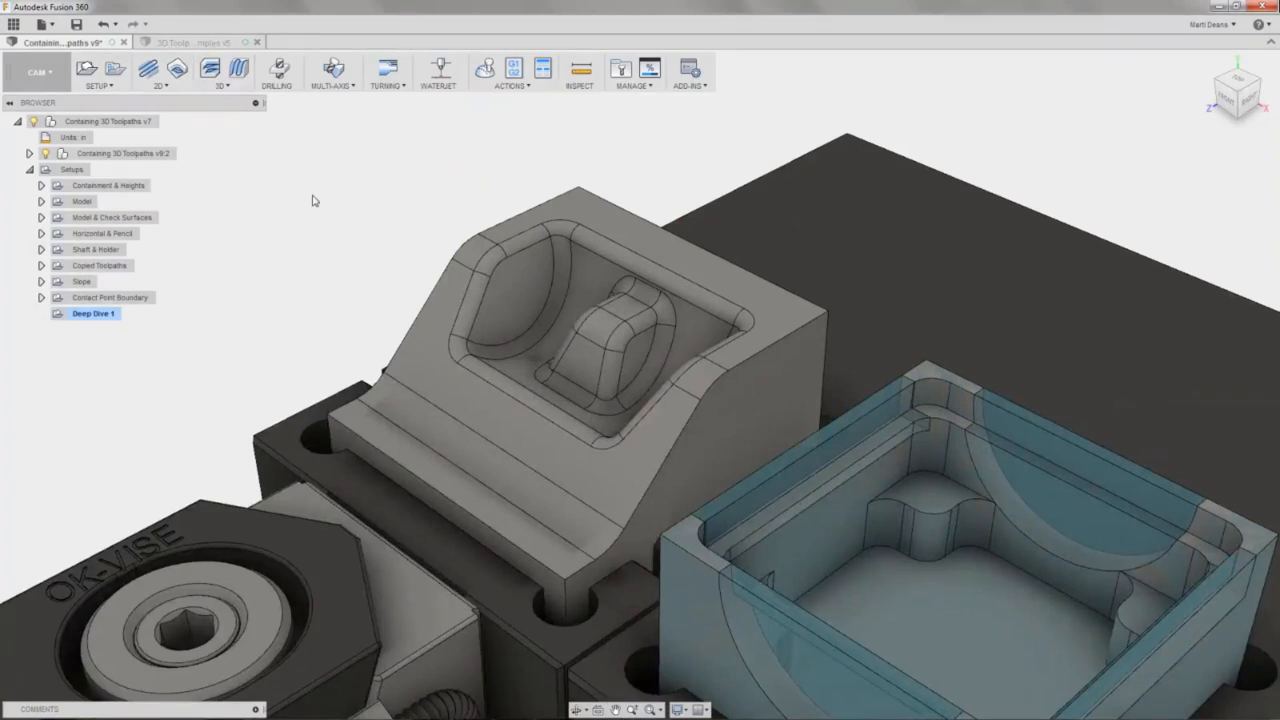
left_click(219, 86)
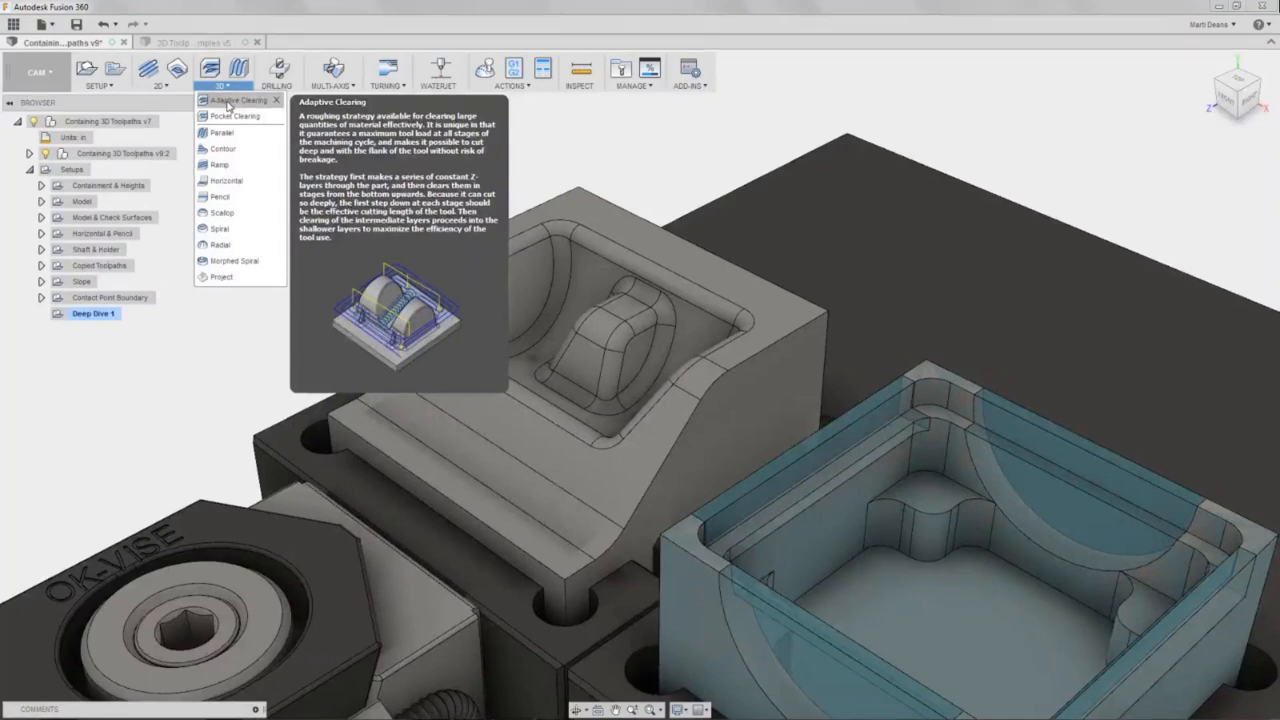
left_click(228, 104)
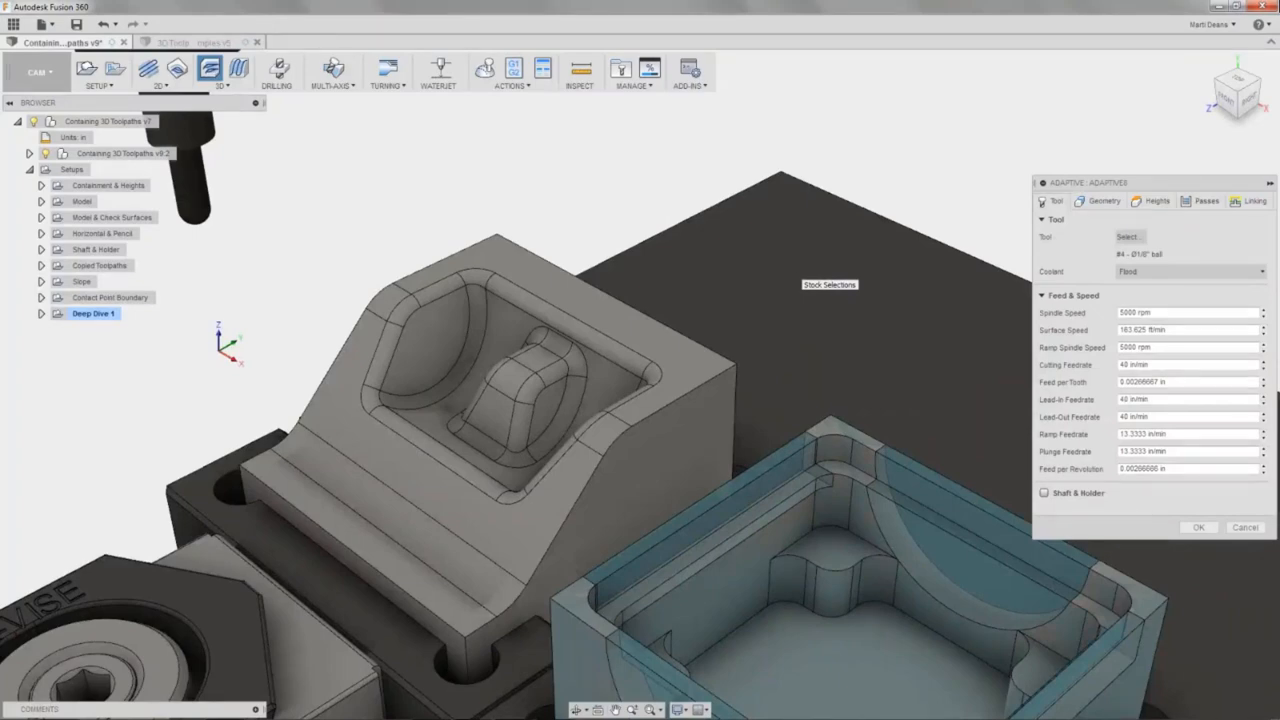
left_click(1243, 528)
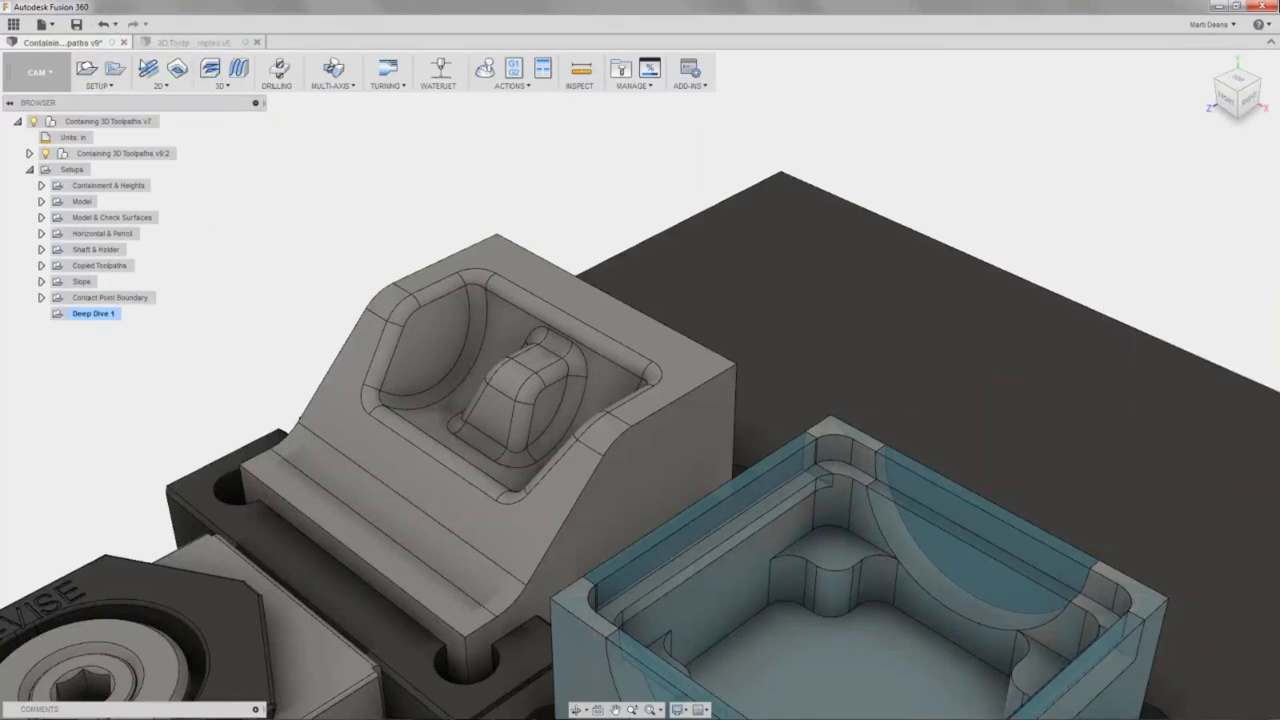
Start a Face toolpath in Deep Dive 1 and review its default geometry, heights, passes and linking settings.
left_click(148, 68)
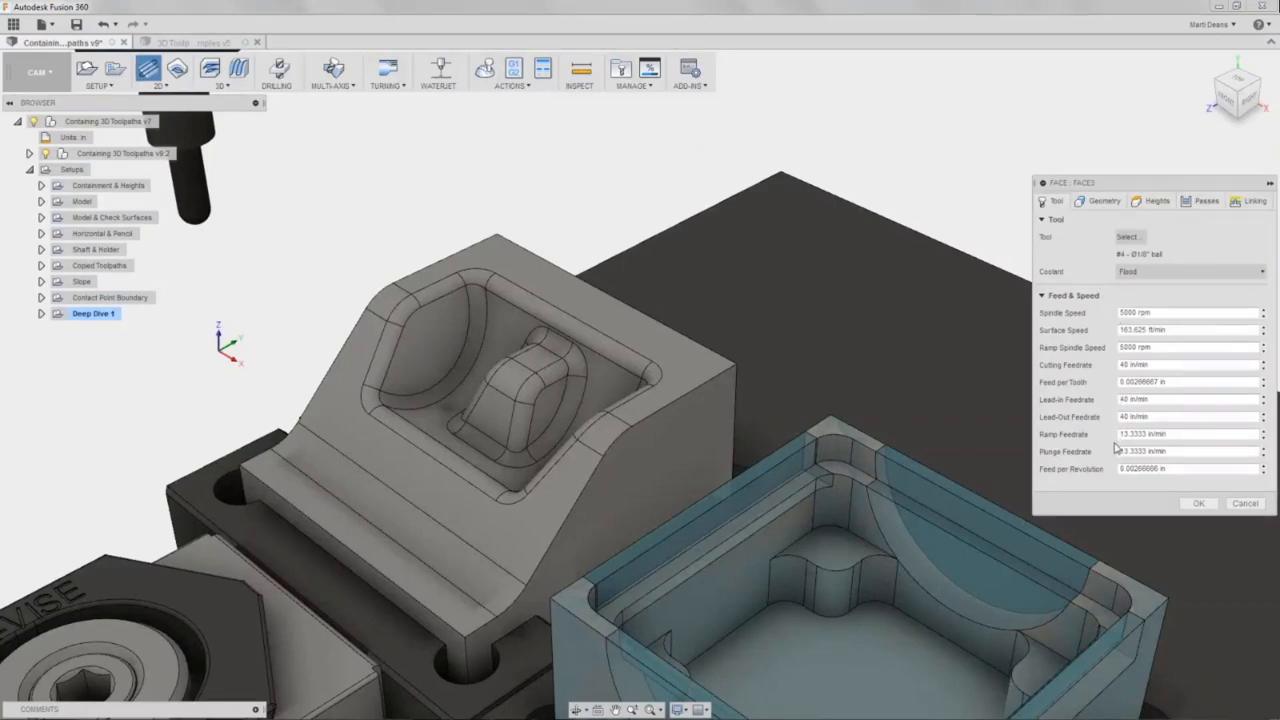
left_click(1112, 210)
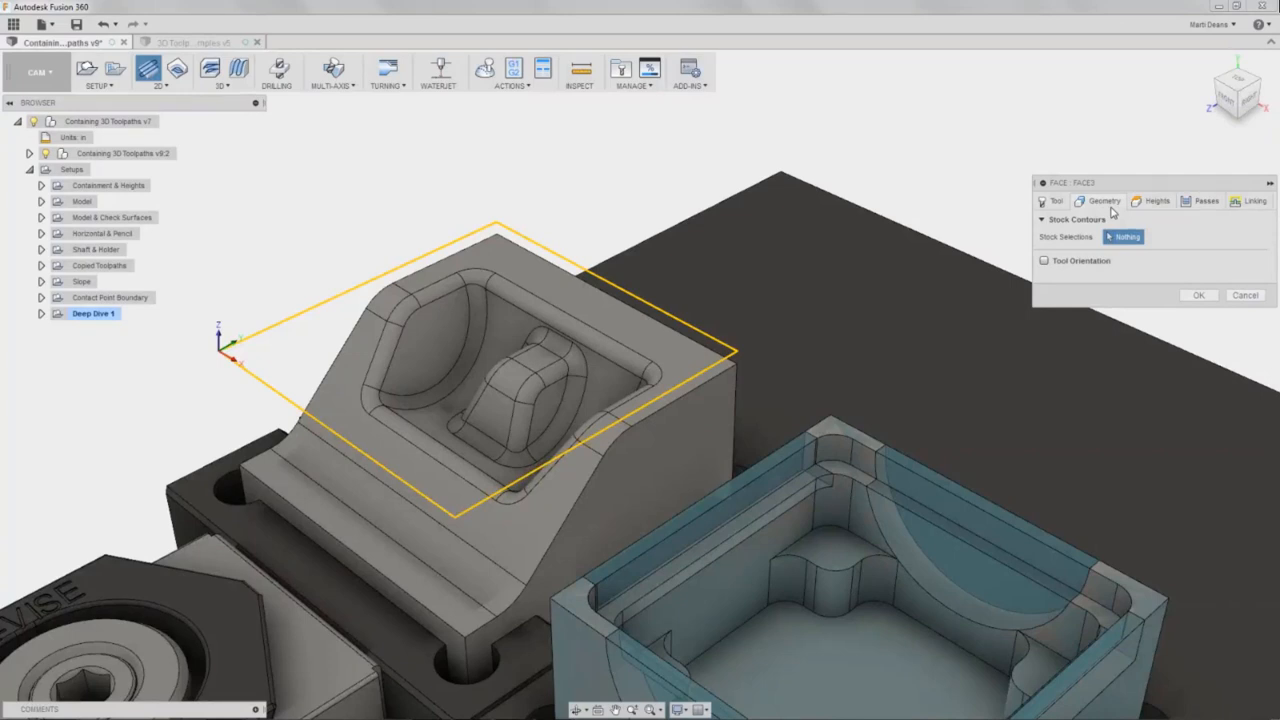
left_click(1144, 204)
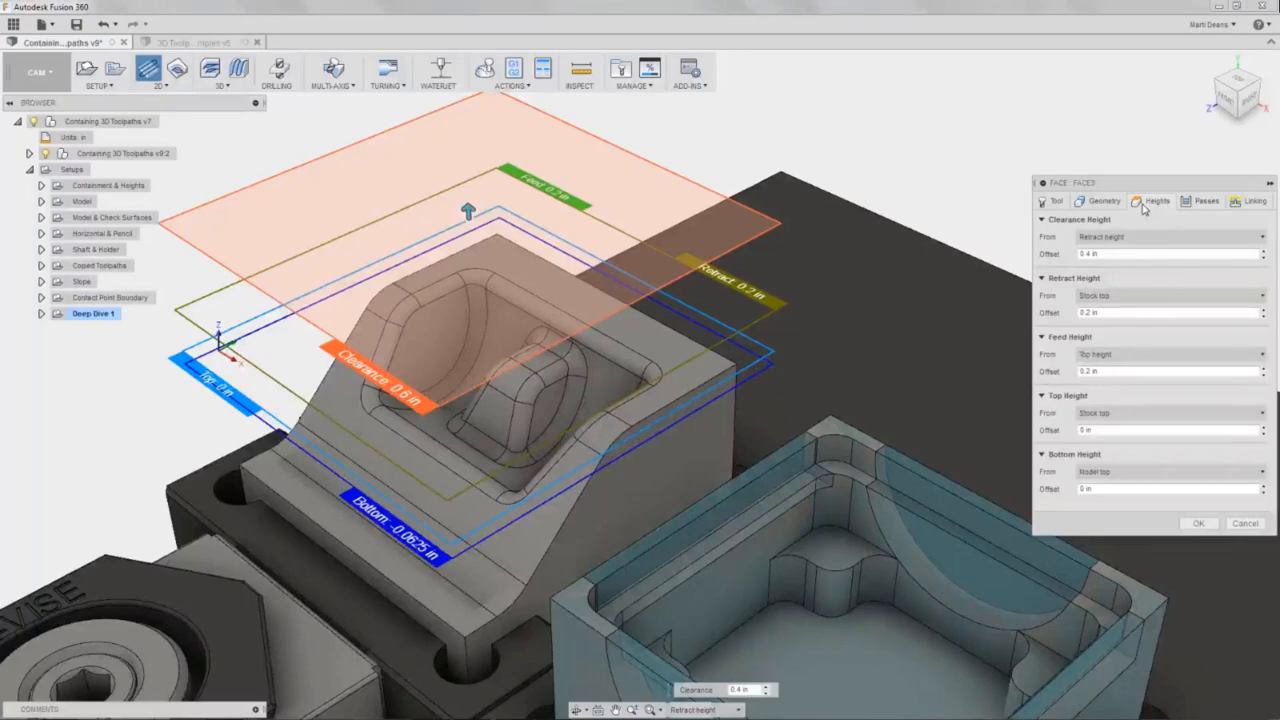
left_click(1204, 203)
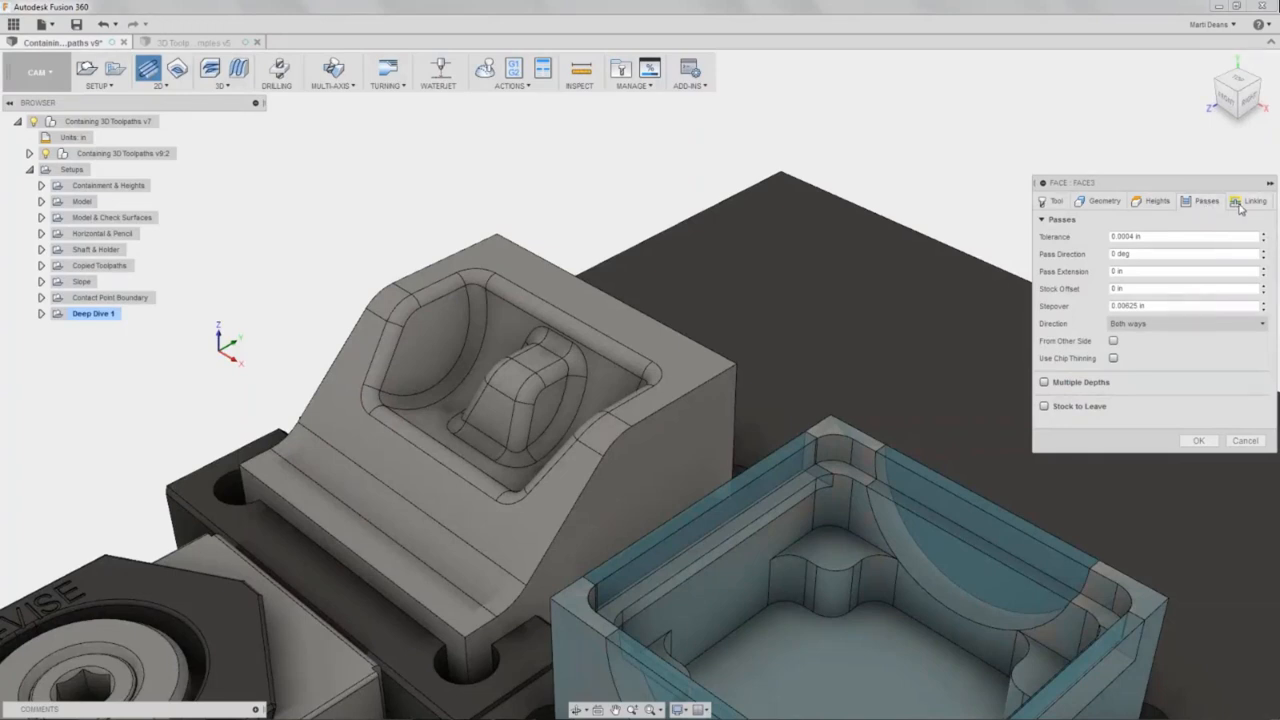
left_click(1240, 204)
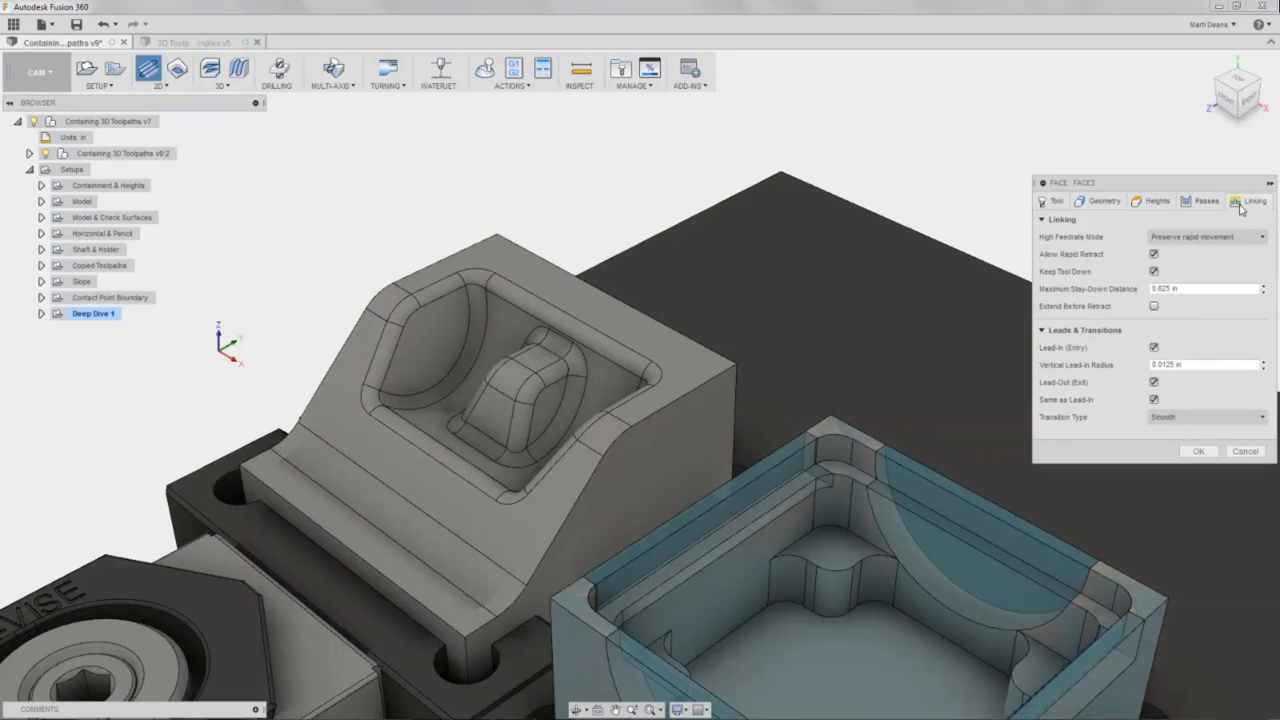
left_click(1042, 203)
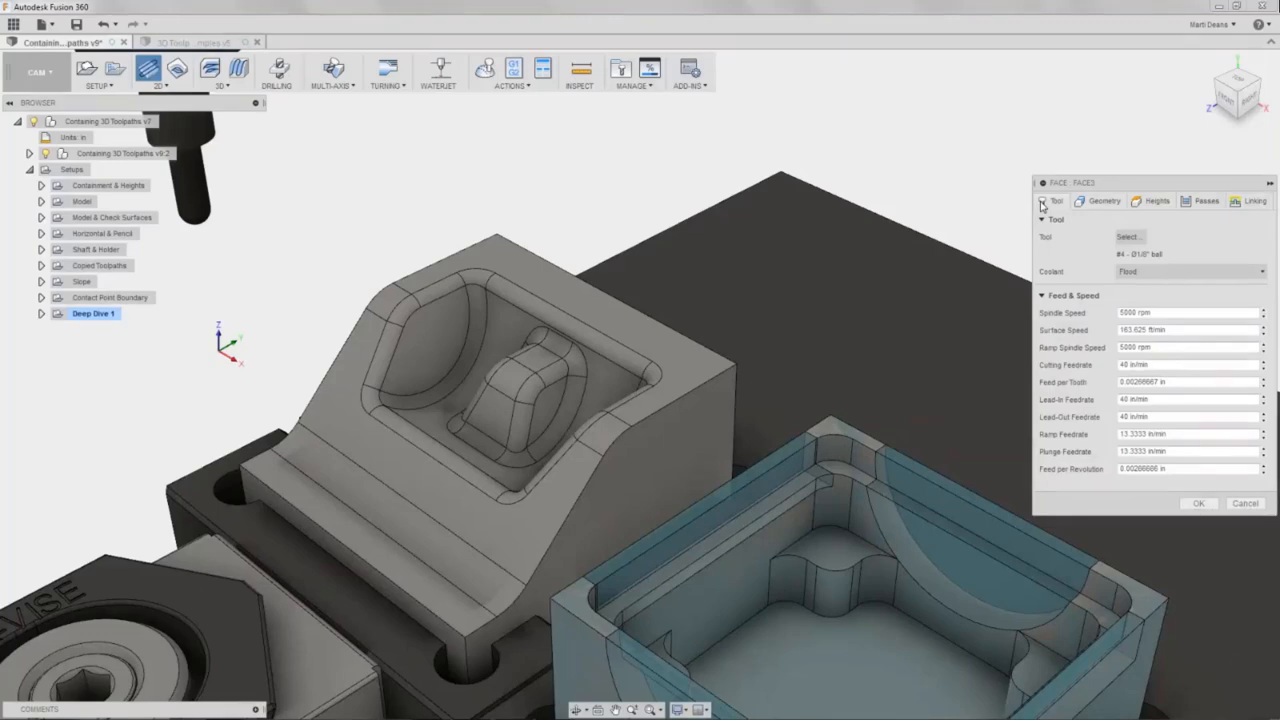
Filter the tool list for the Face toolpath to flat and face mills only, excluding ball and bull nose tools.
left_click(1130, 237)
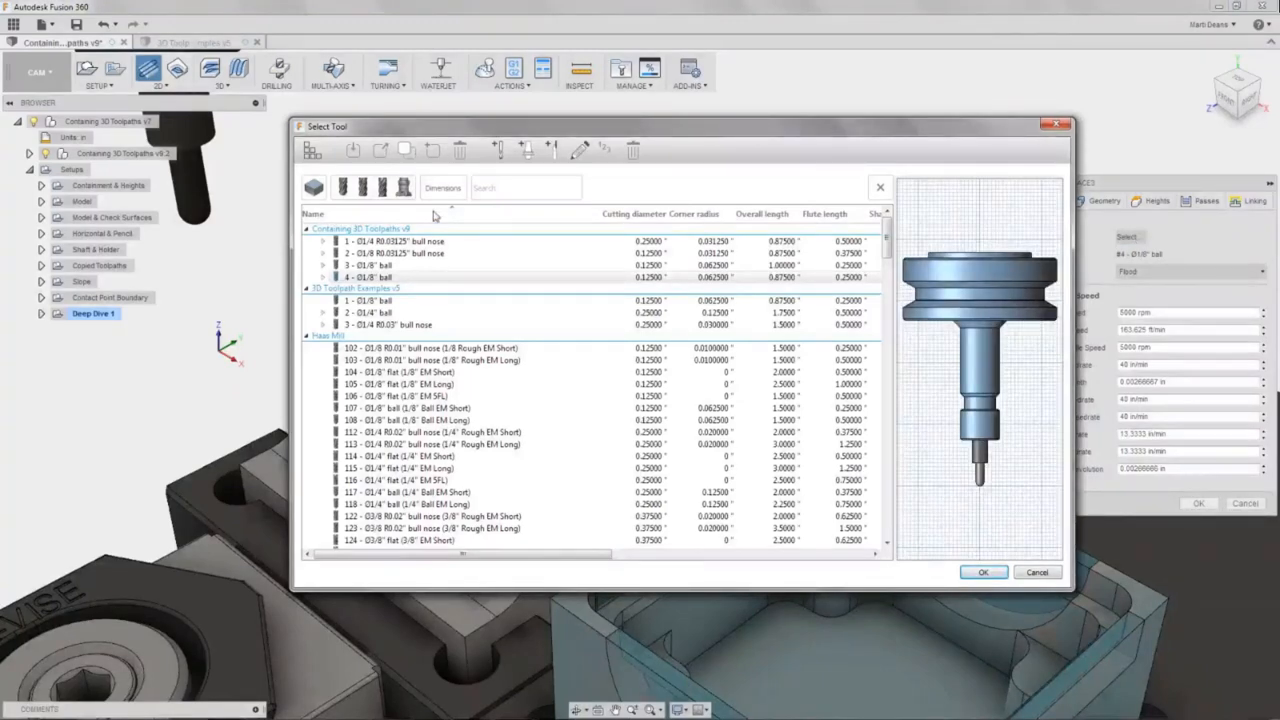
left_click(346, 195)
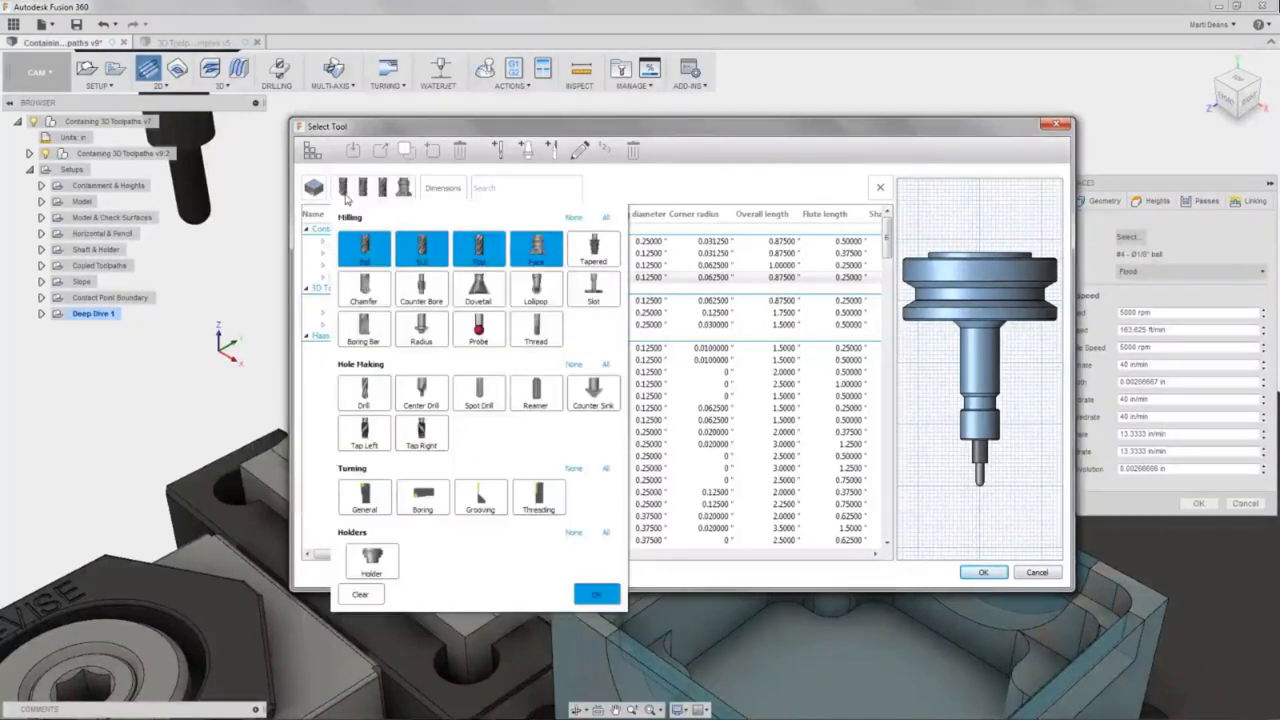
left_click(346, 195)
left_click(346, 195)
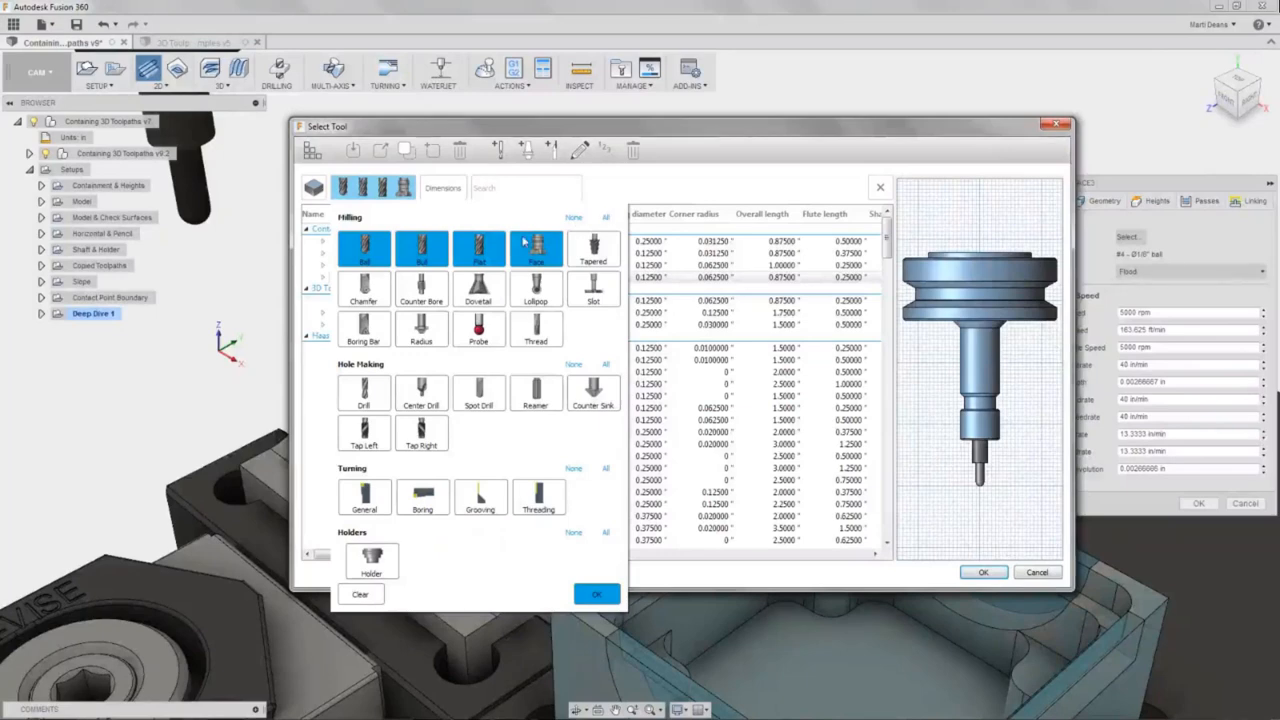
left_click(365, 260)
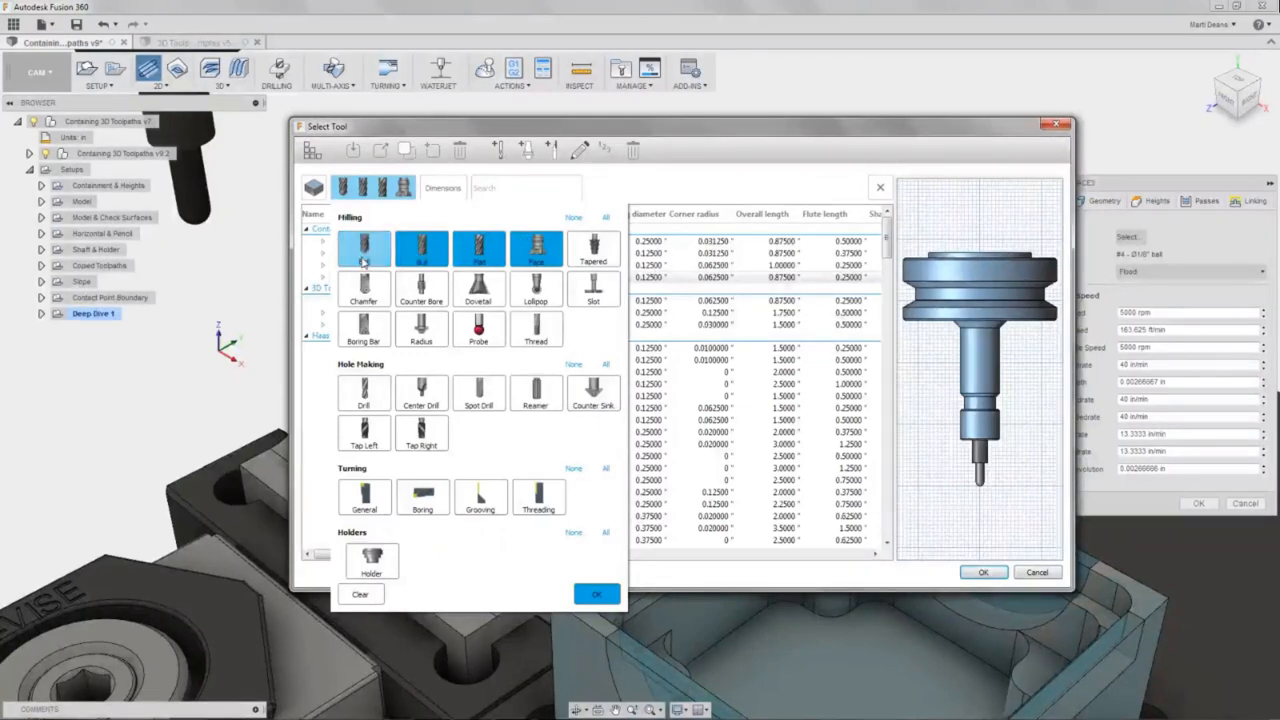
left_click(421, 260)
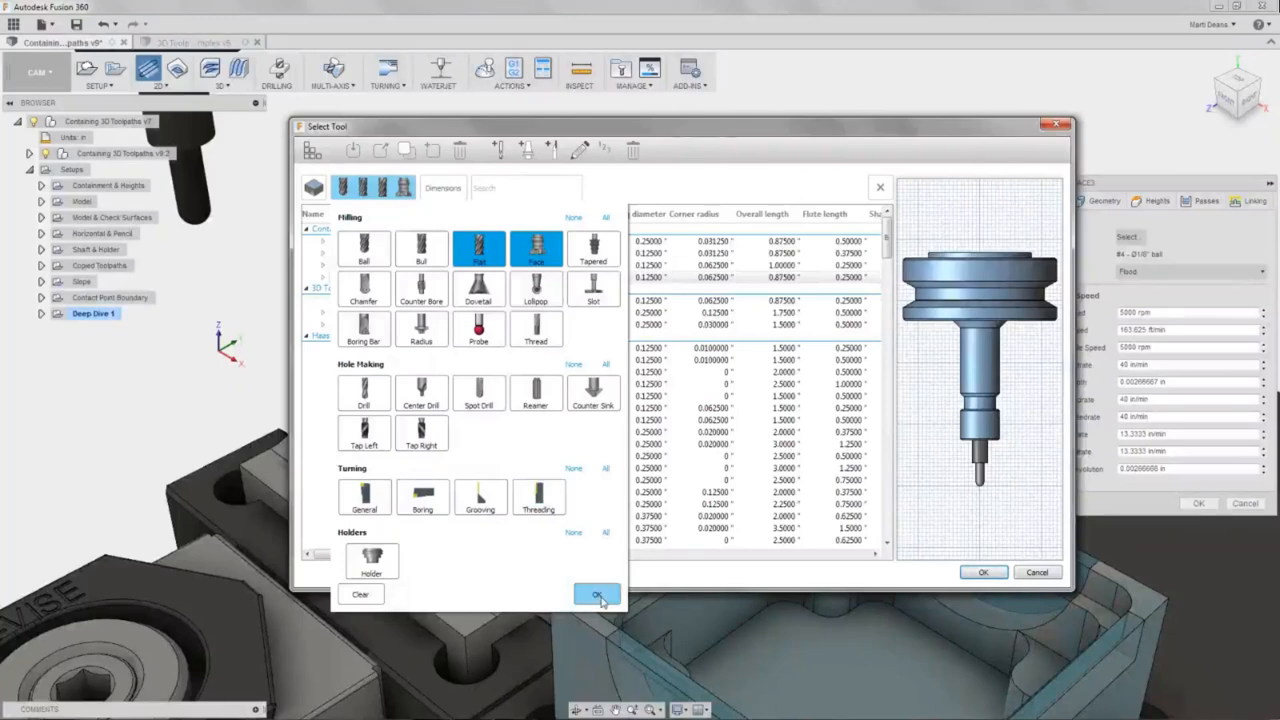
left_click(598, 596)
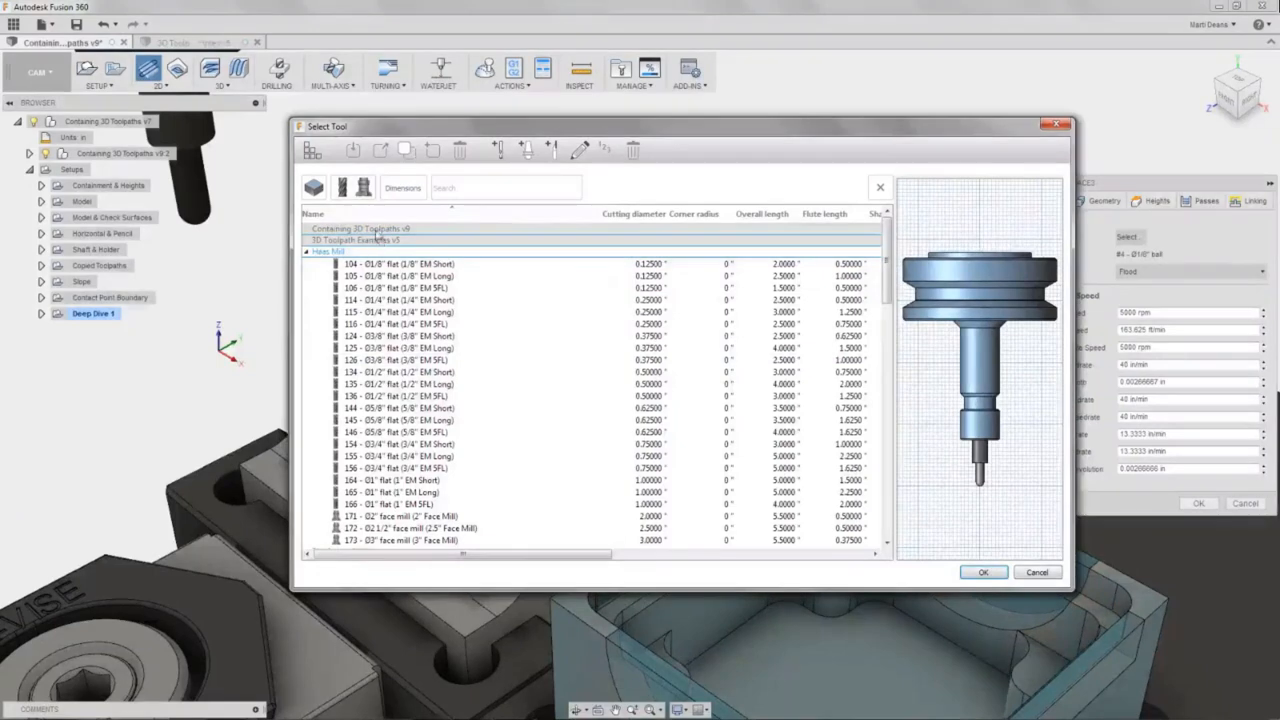
Assign tool 171, the 2" face mill from the Haas Mill library, to the Face toolpath.
scroll(490, 425, "down", 4)
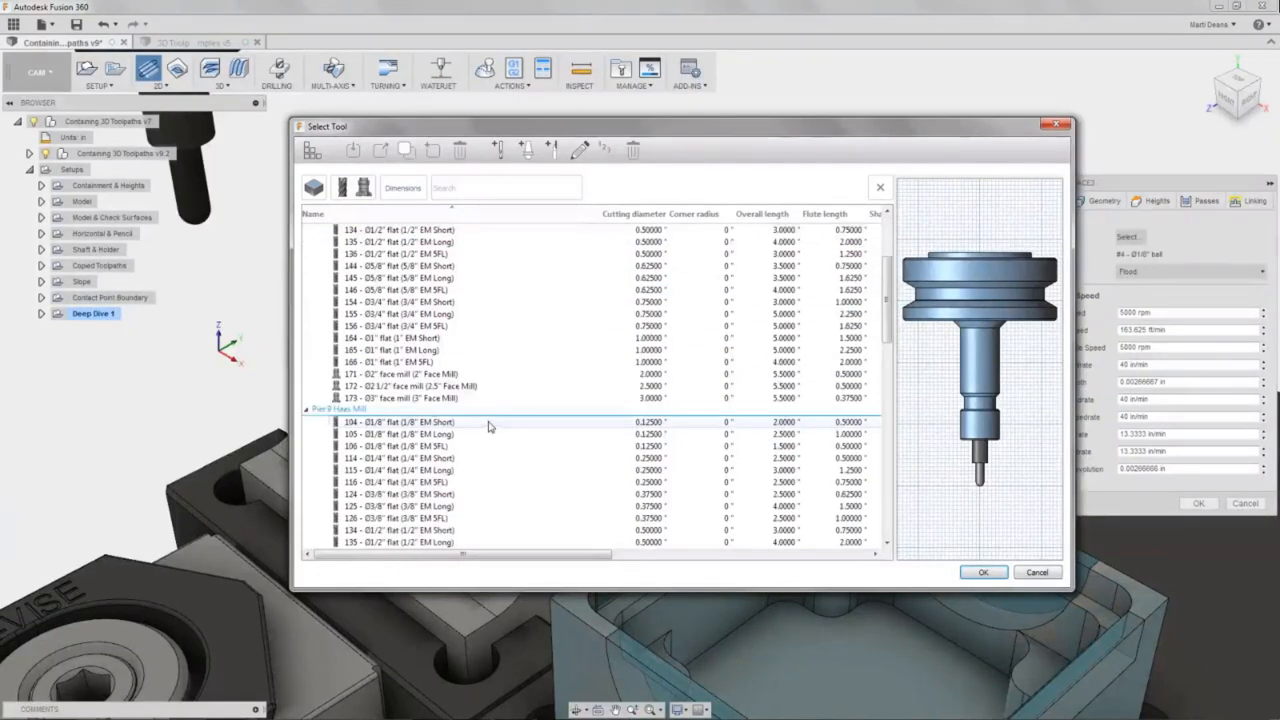
left_click(474, 377)
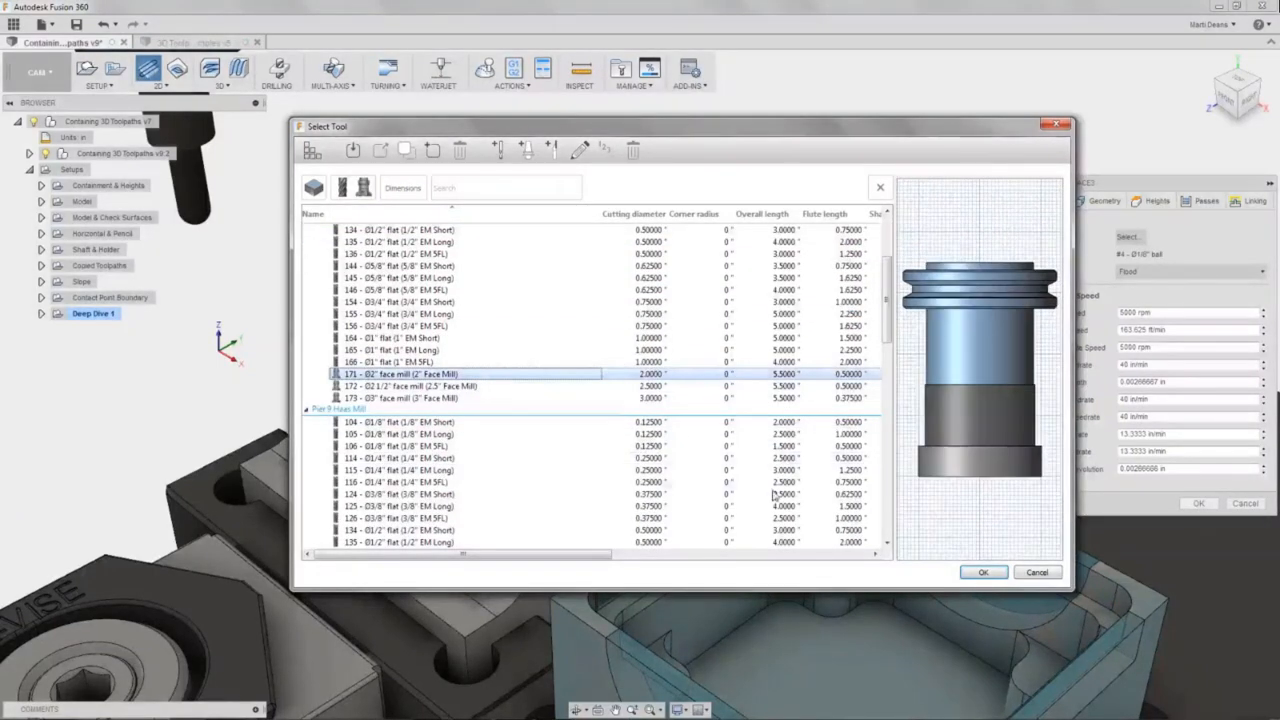
left_click(995, 576)
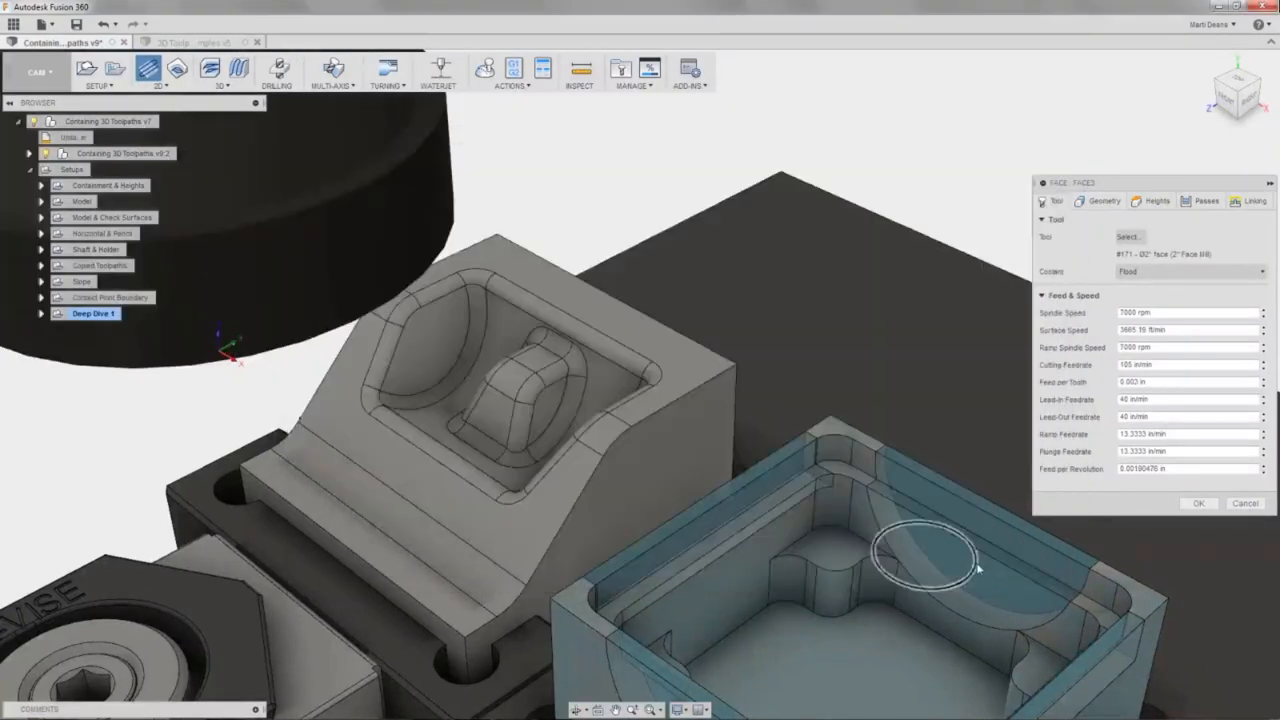
Reopen the Face toolpath's tool selection, clear all filters to view the full tool list, and keep the 2" face mill.
left_click(1127, 237)
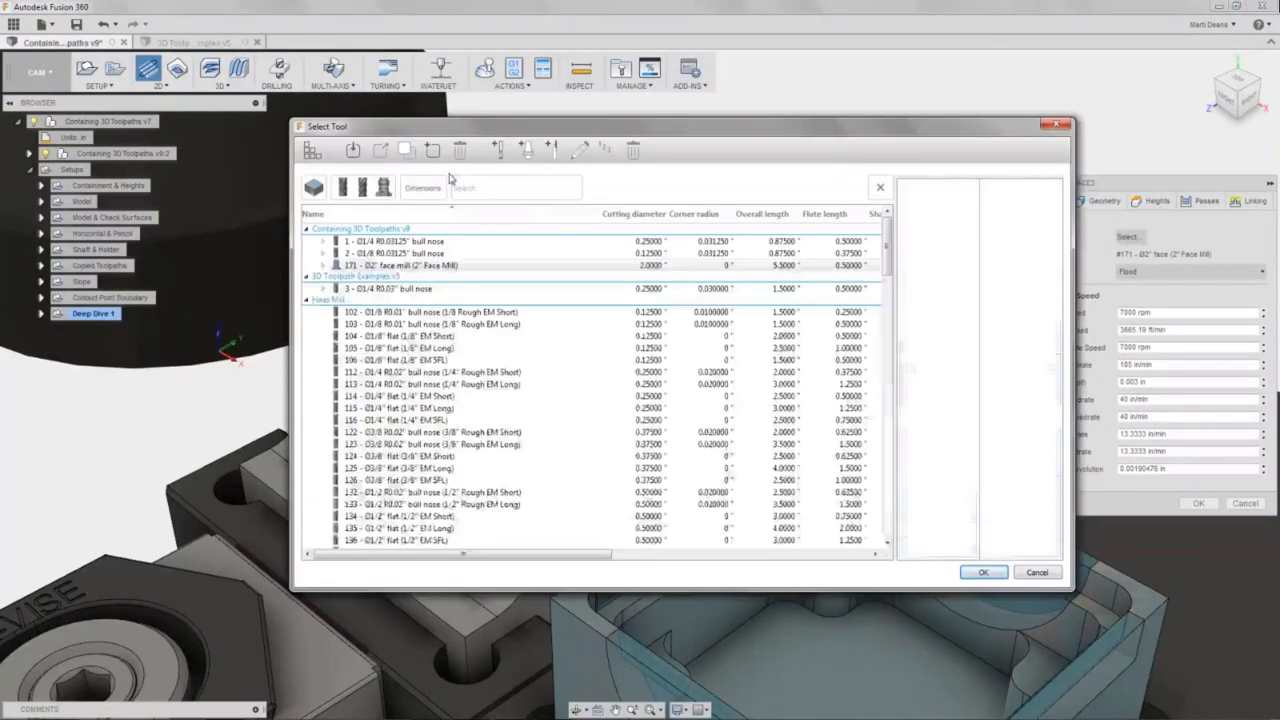
left_click(882, 189)
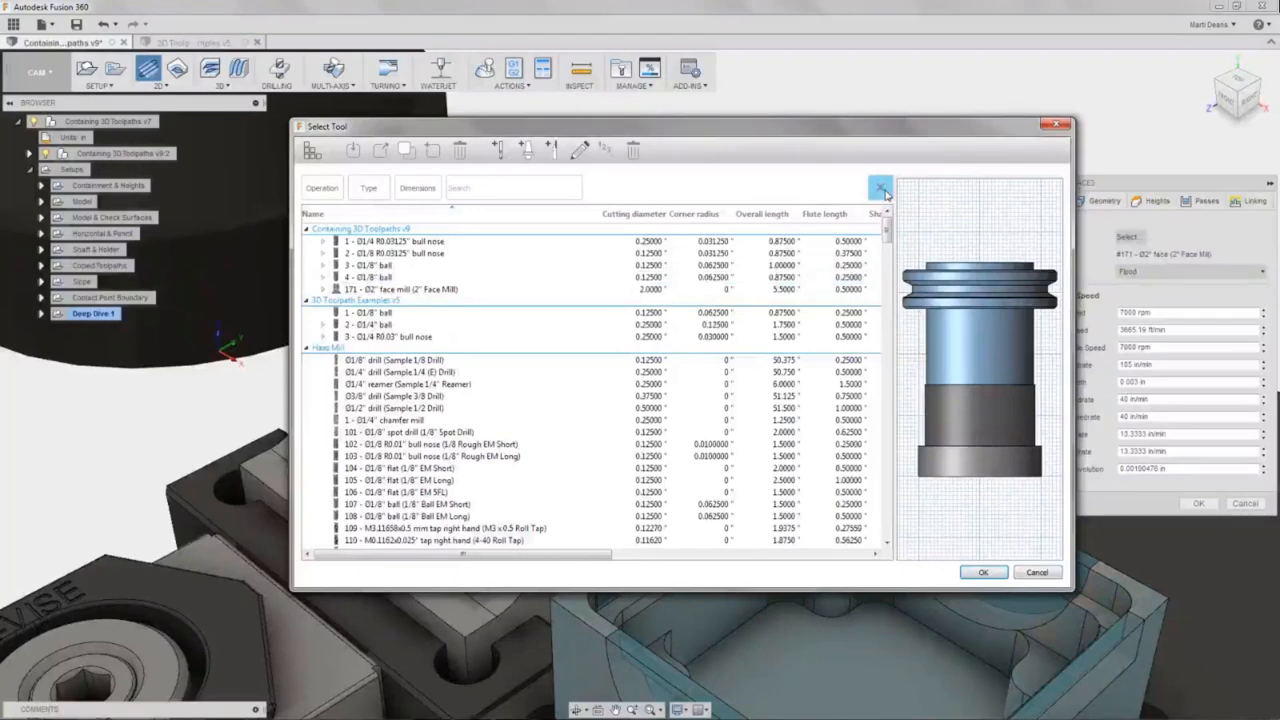
scroll(690, 260, "down", 3)
scroll(740, 300, "up", 3)
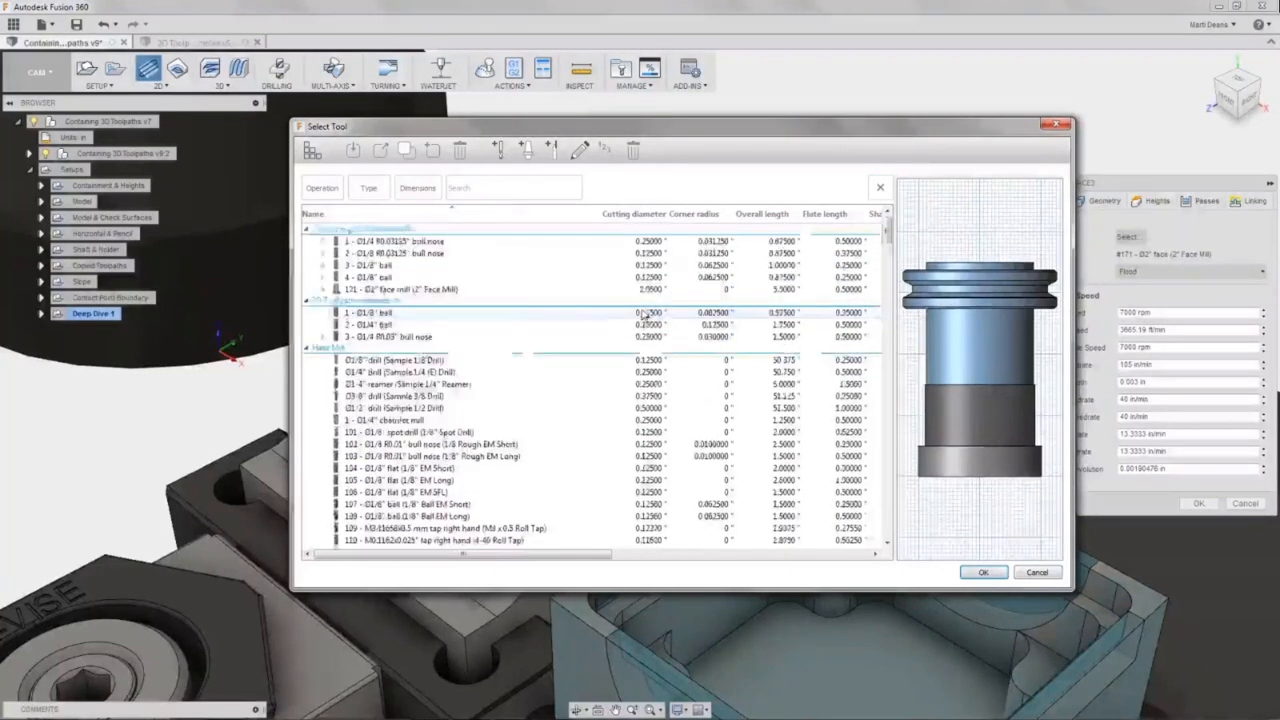
left_click(984, 572)
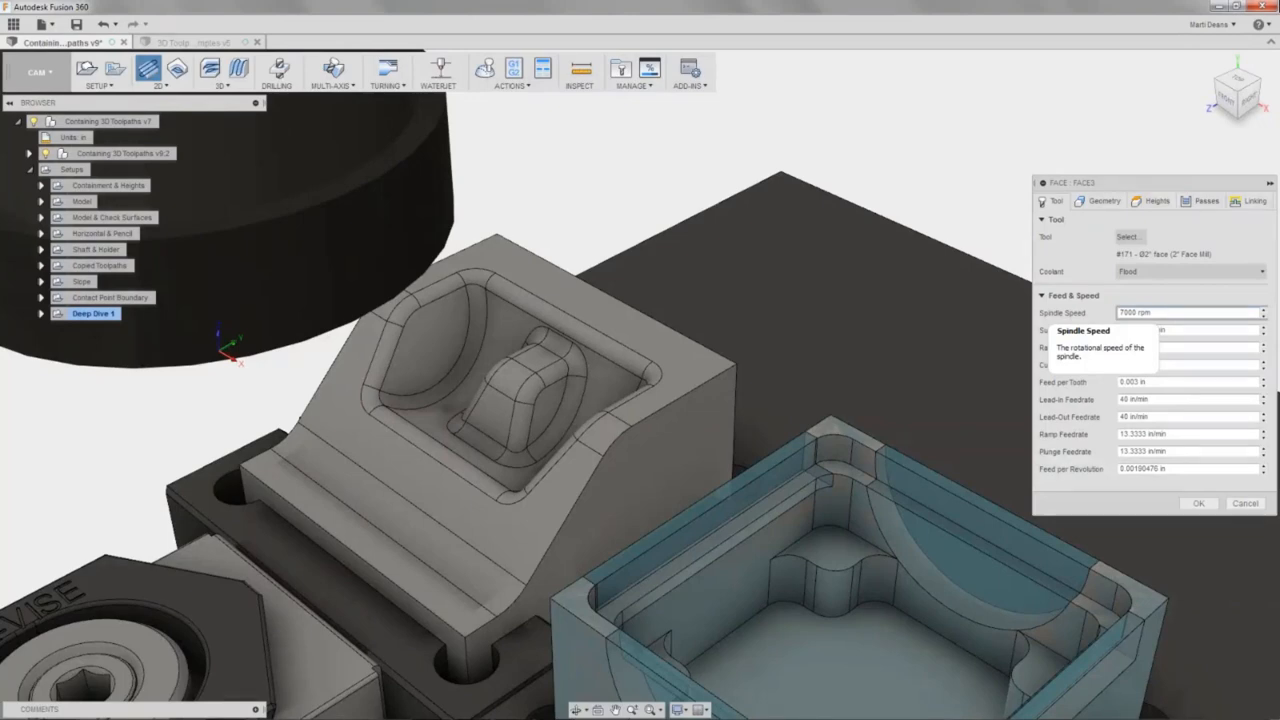
Check the Face toolpath's heights and passes for the new tool, then accept the operation to generate it.
left_click(1104, 203)
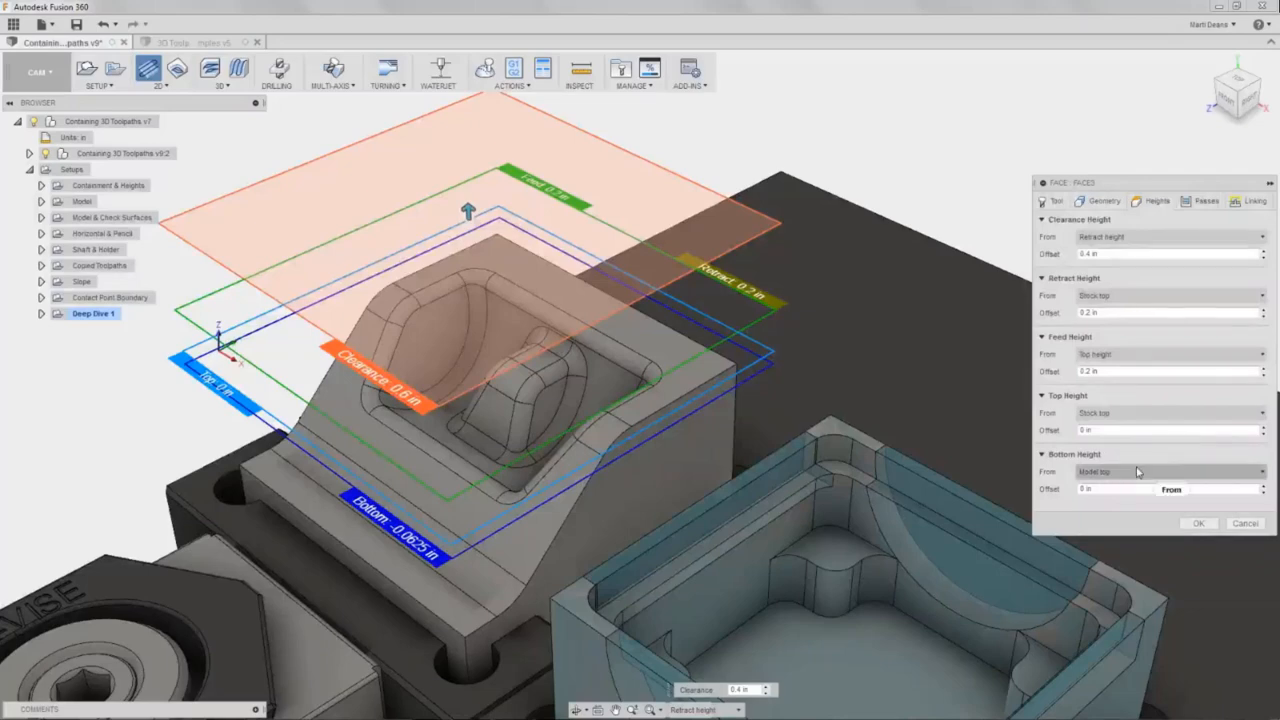
mouse_move(1137, 471)
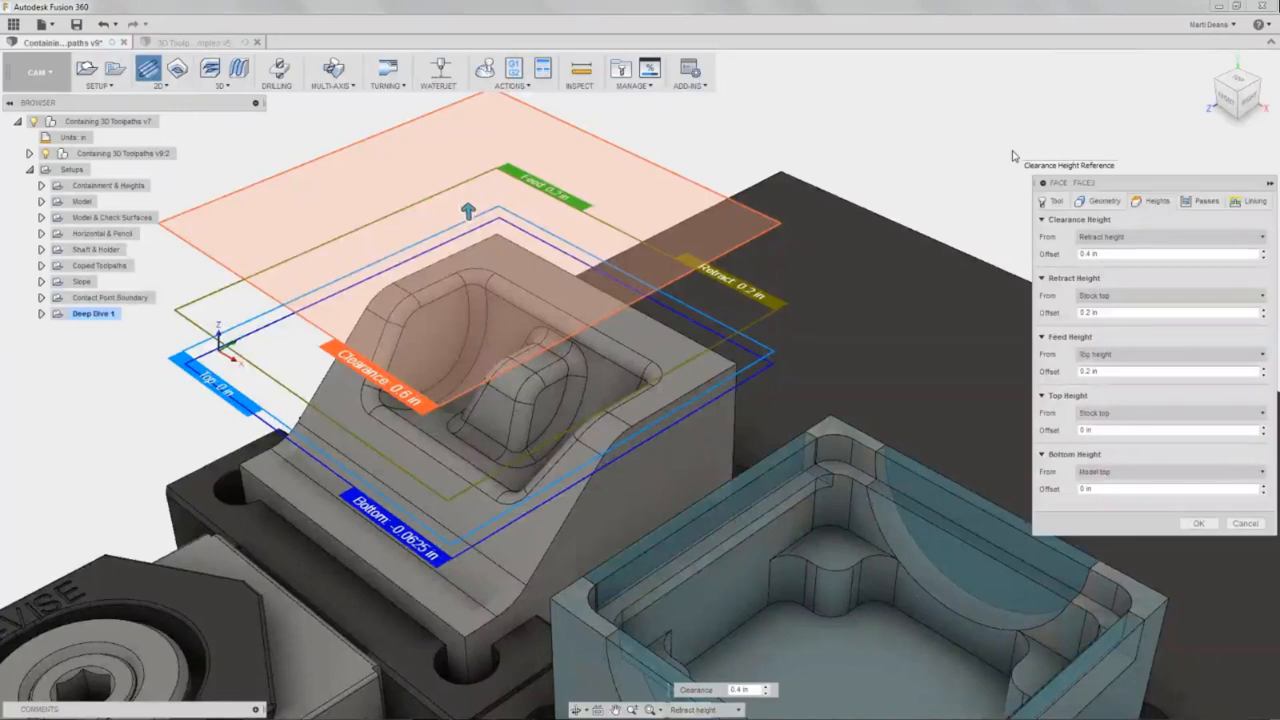
left_click(1185, 202)
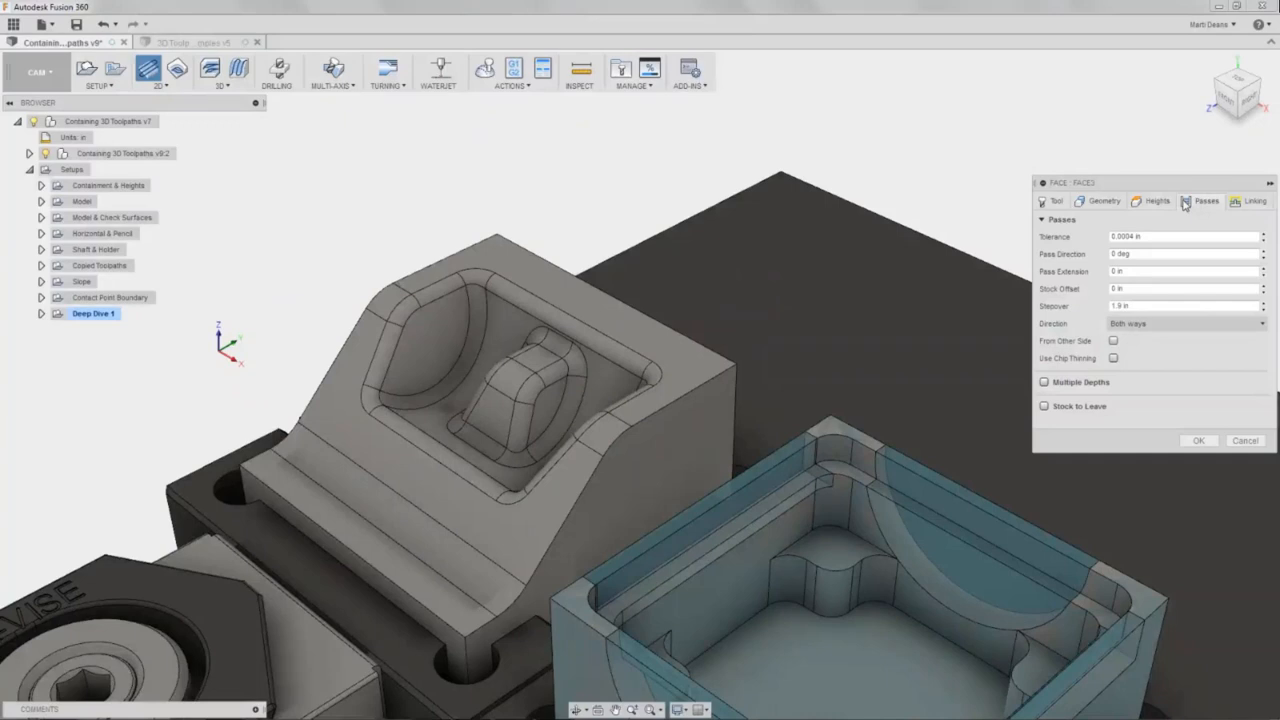
left_click(1212, 440)
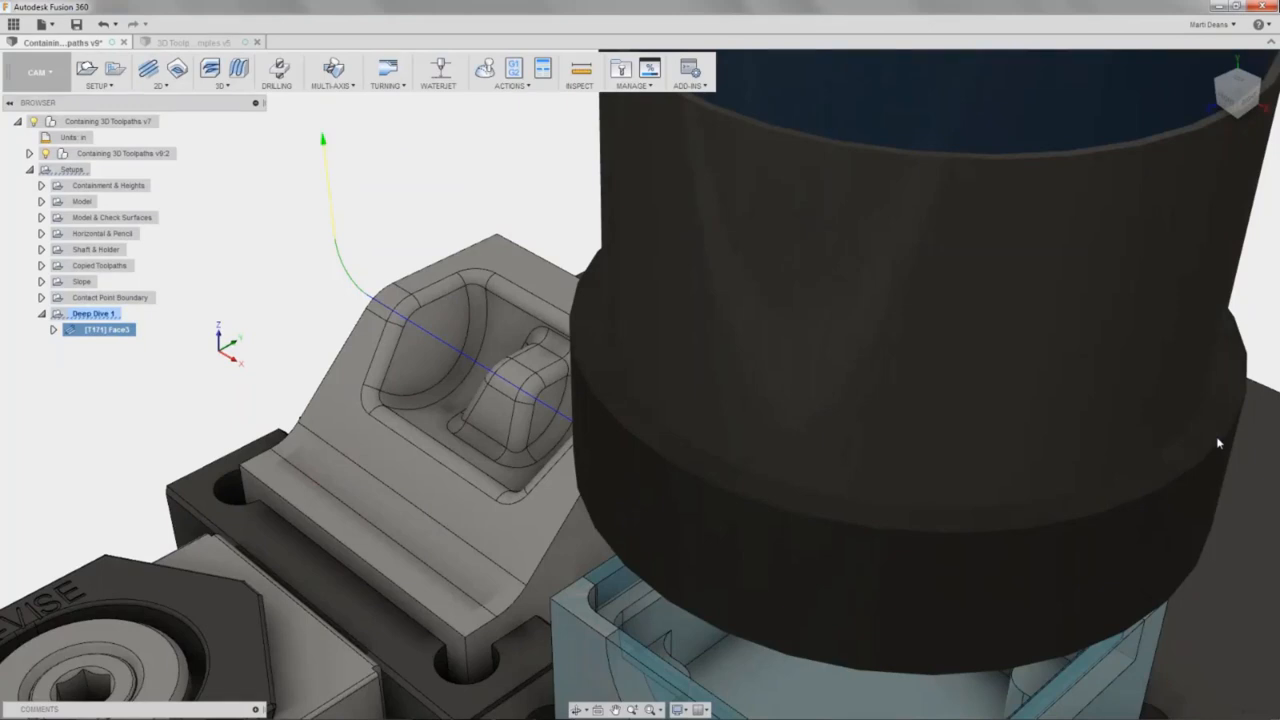
Examine the generated Face toolpath and its lead moves over the fixtured parts from several angles, then deselect it.
scroll(1217, 438, "down", 5)
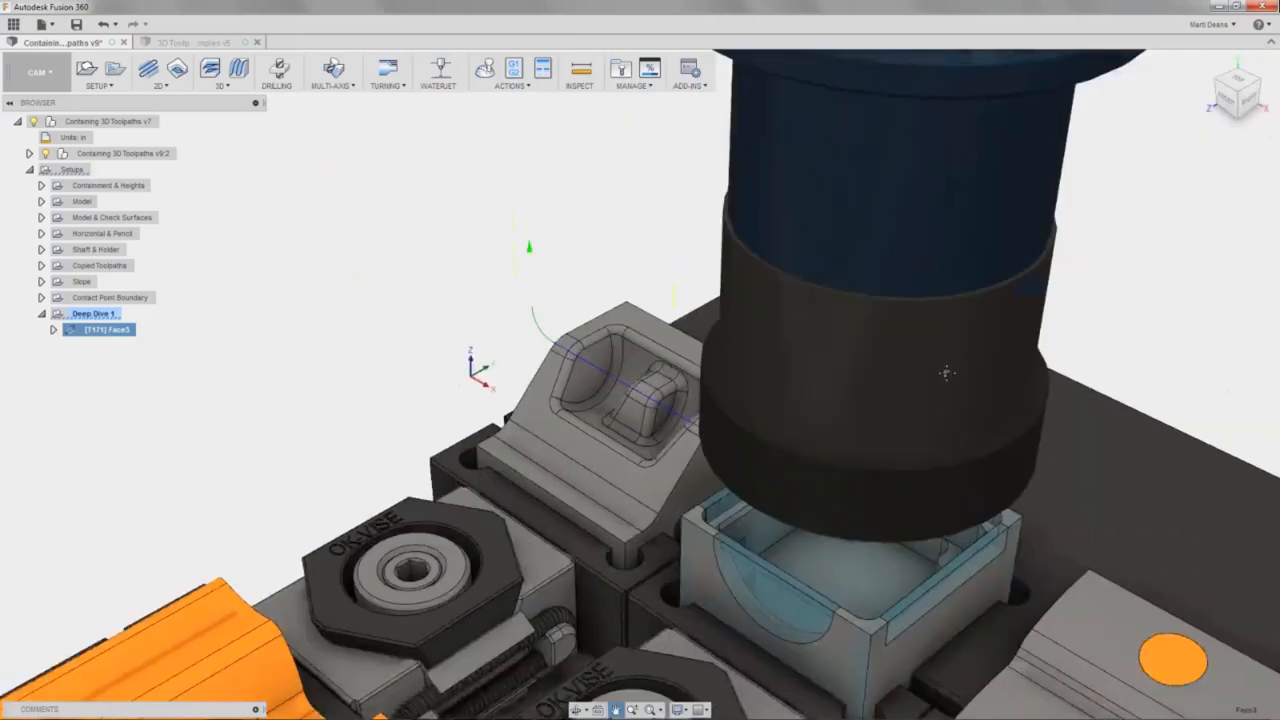
middle_click_drag(946, 373, 1070, 245)
scroll(674, 314, "down", 5)
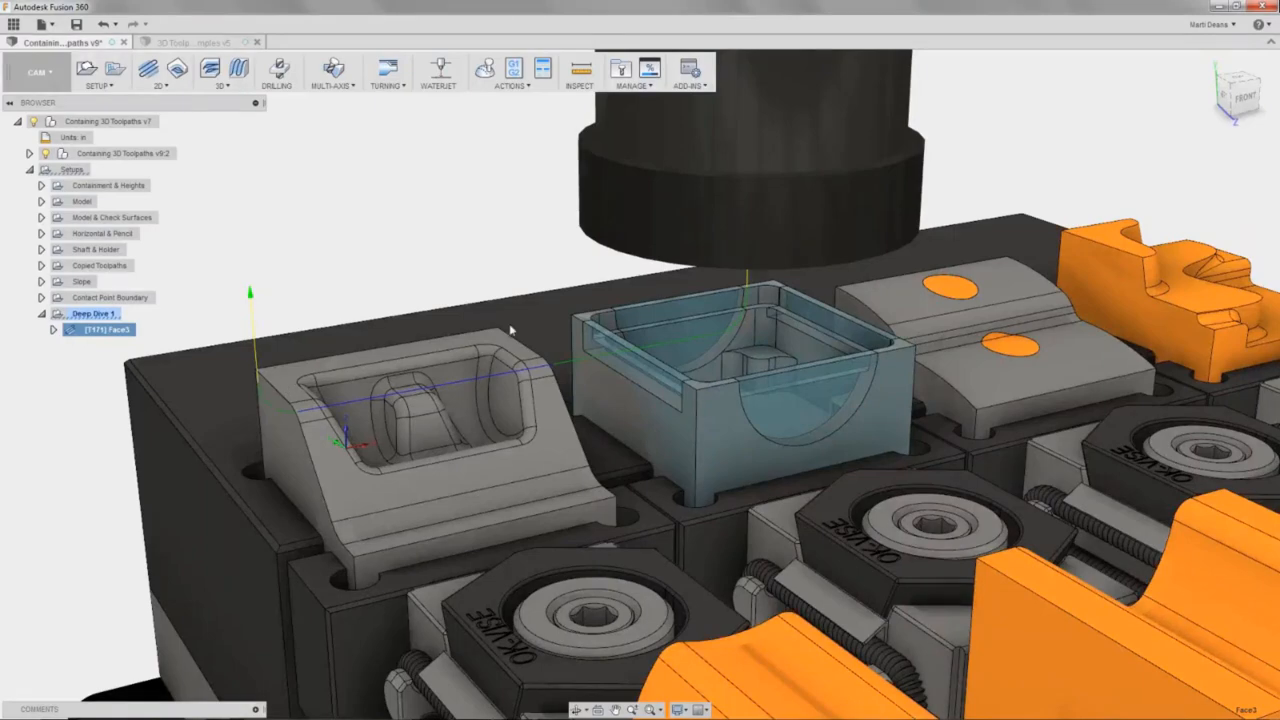
scroll(506, 316, "down", 5)
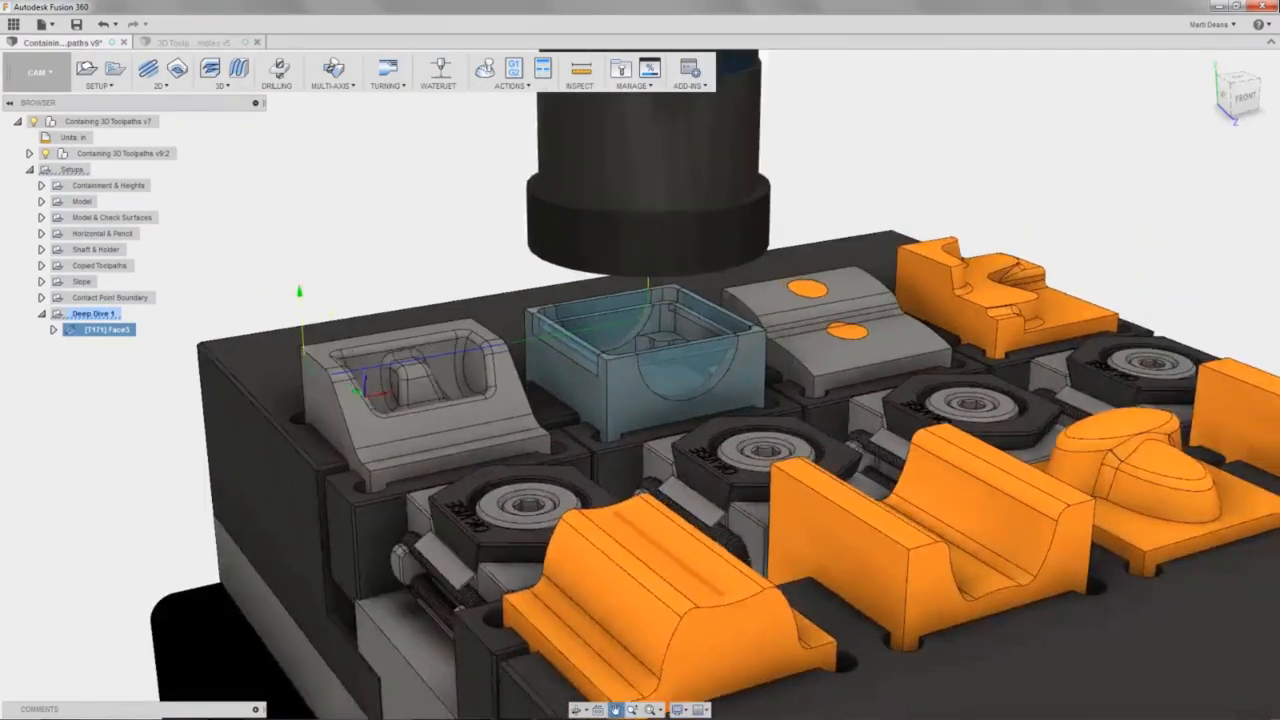
middle_click_drag(512, 308, 270, 325, "shift")
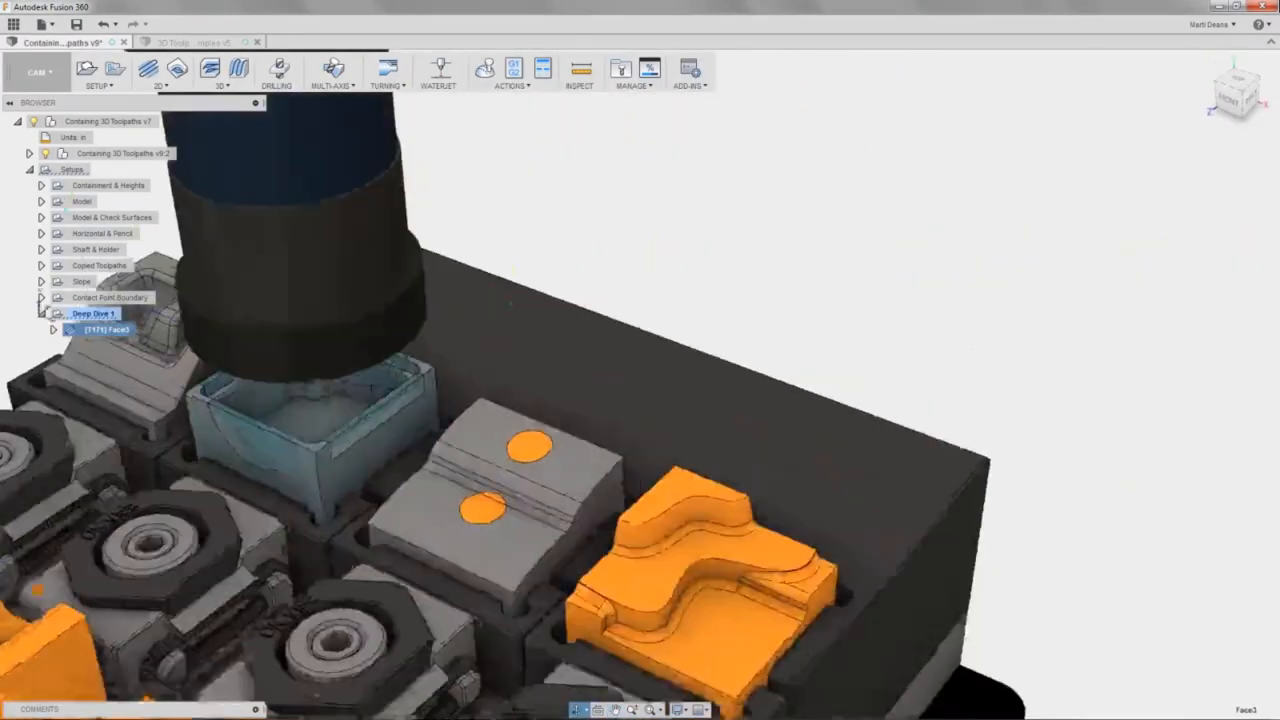
middle_click_drag(42, 308, 896, 291, "shift")
scroll(770, 300, "up", 2)
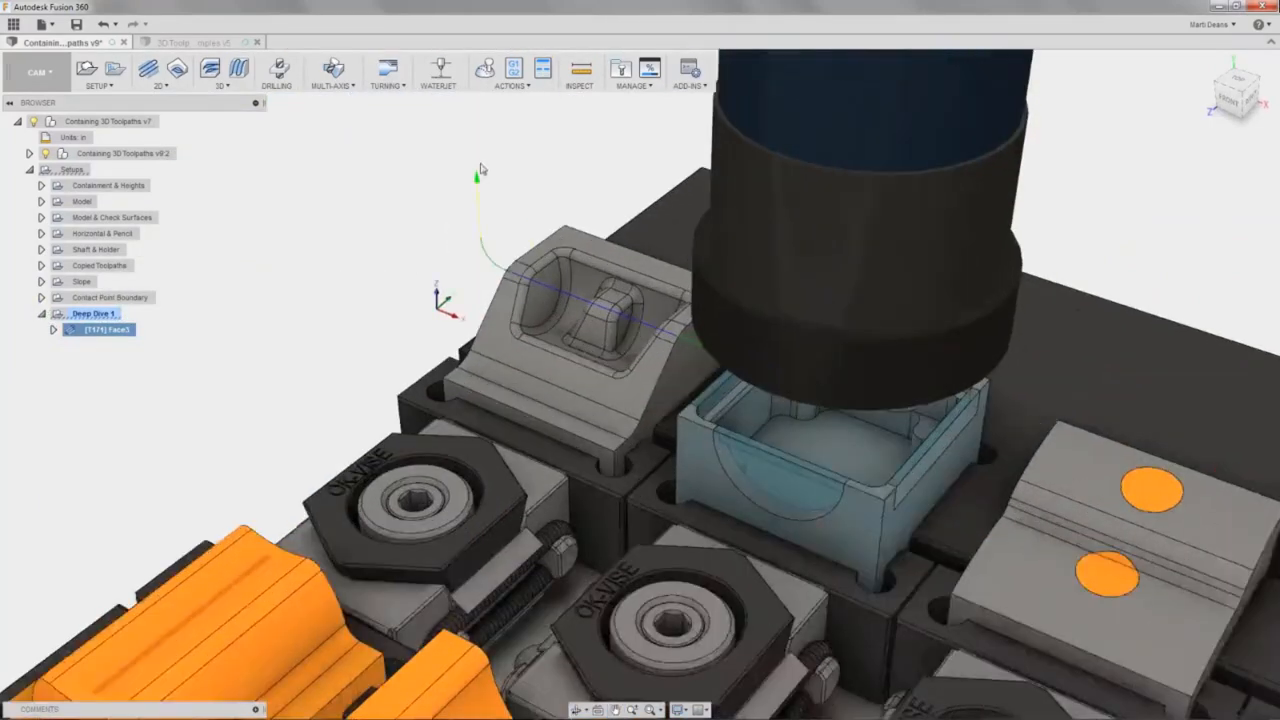
middle_click_drag(499, 196, 471, 200)
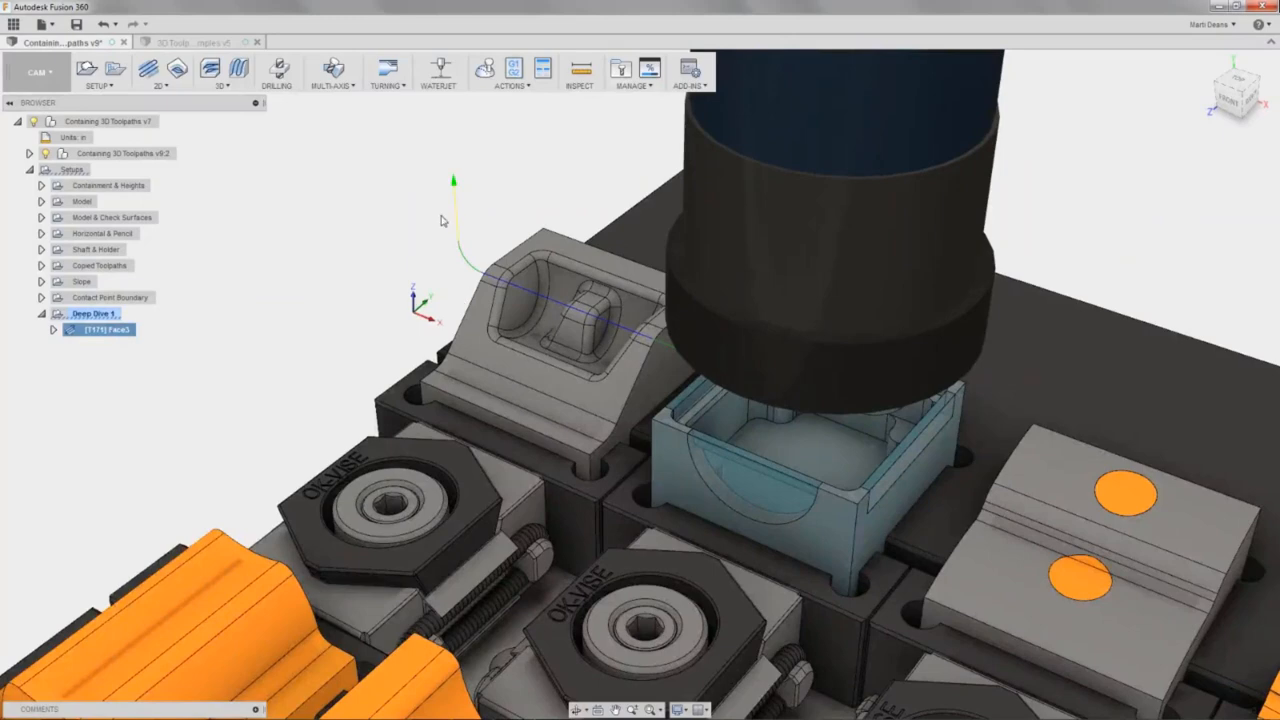
middle_click_drag(549, 200, 469, 229)
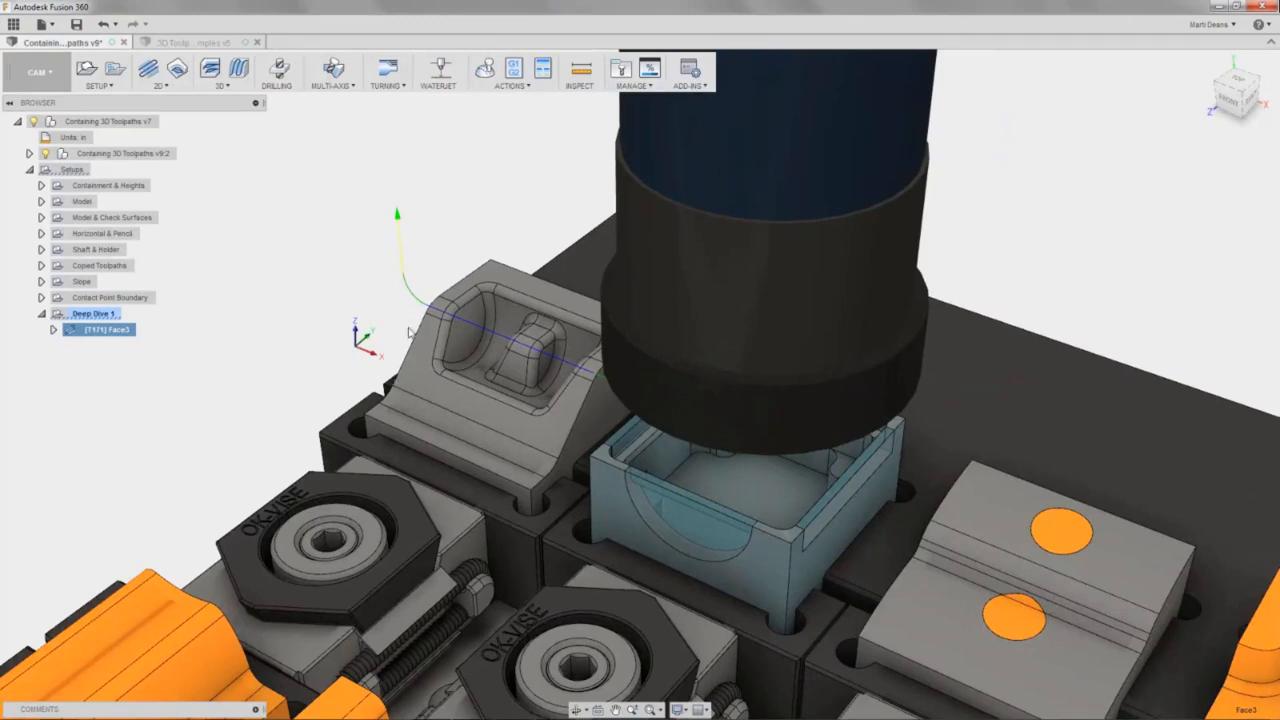
left_click(275, 233)
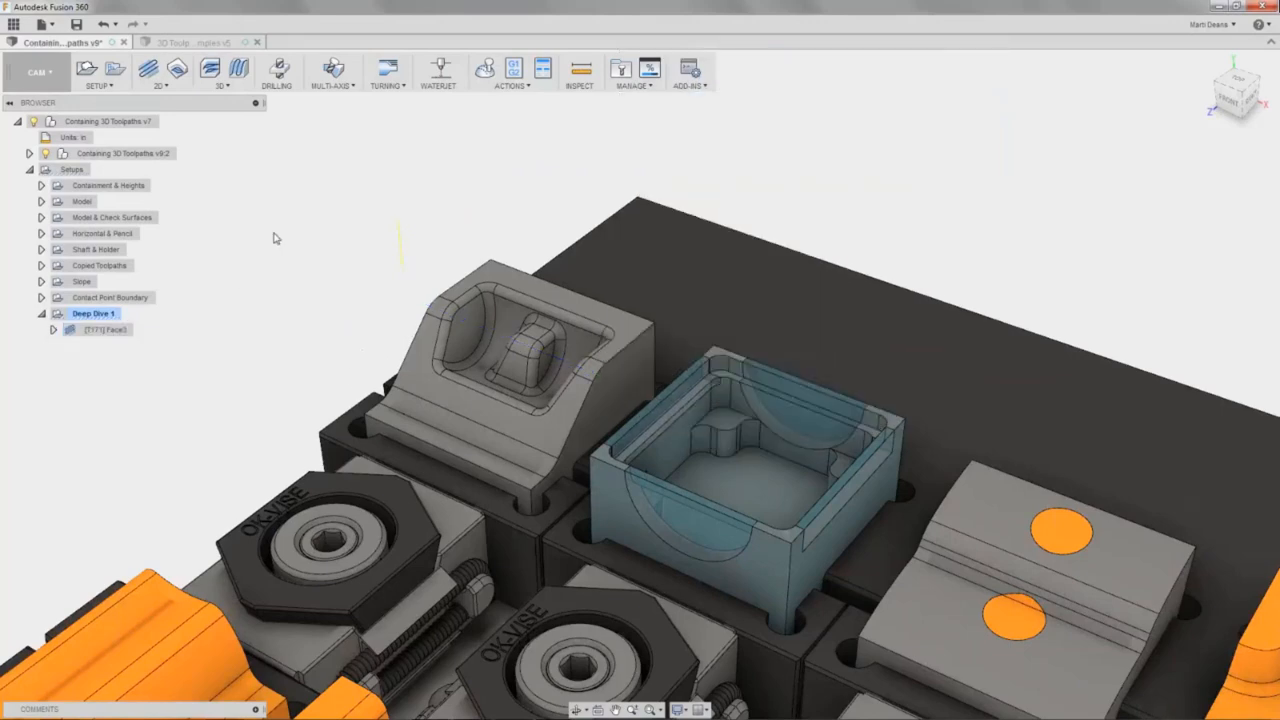
Start a 3D Adaptive toolpath in Deep Dive 1 using tool 1, the 1/4" R0.03125" bull nose.
left_click(211, 72)
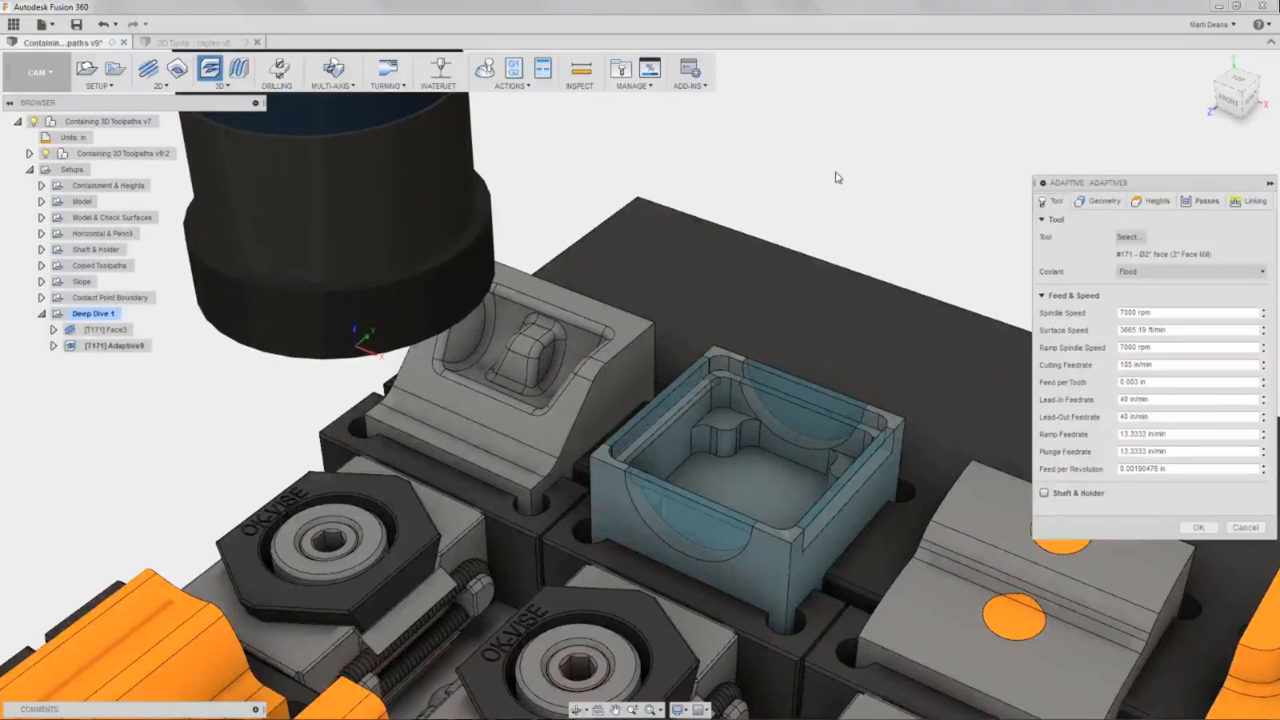
left_click(1118, 237)
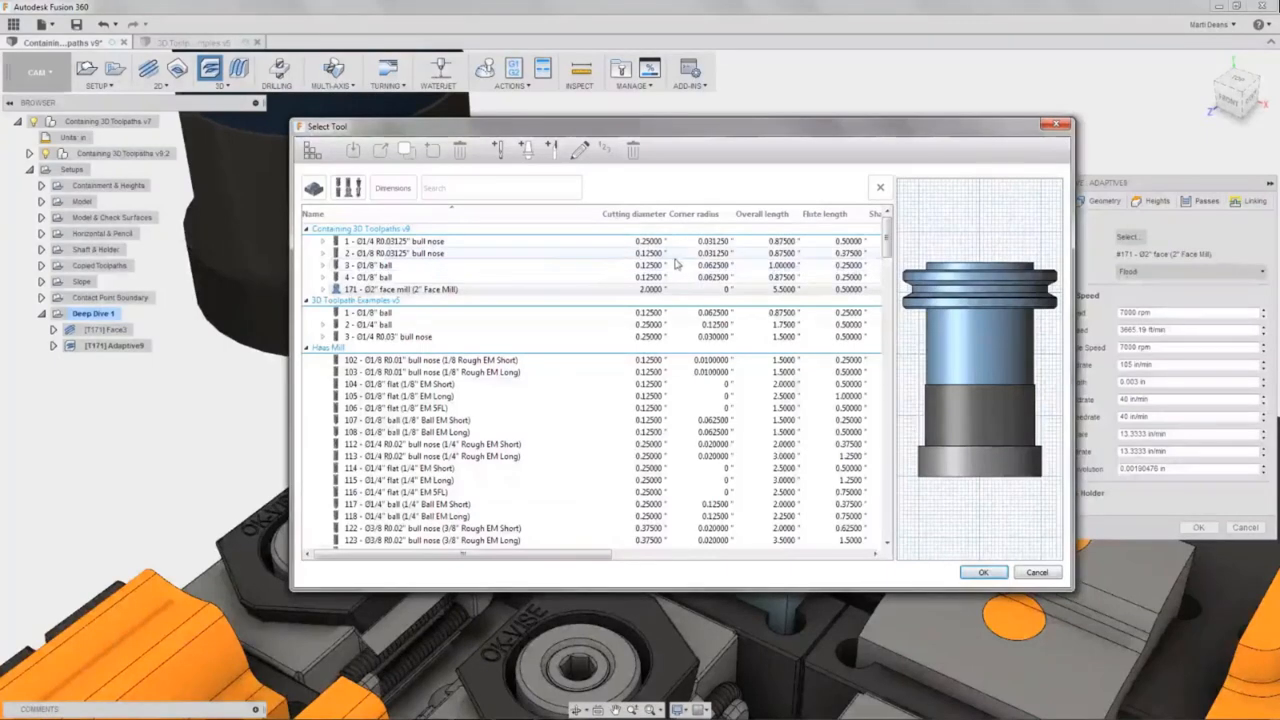
left_click(546, 244)
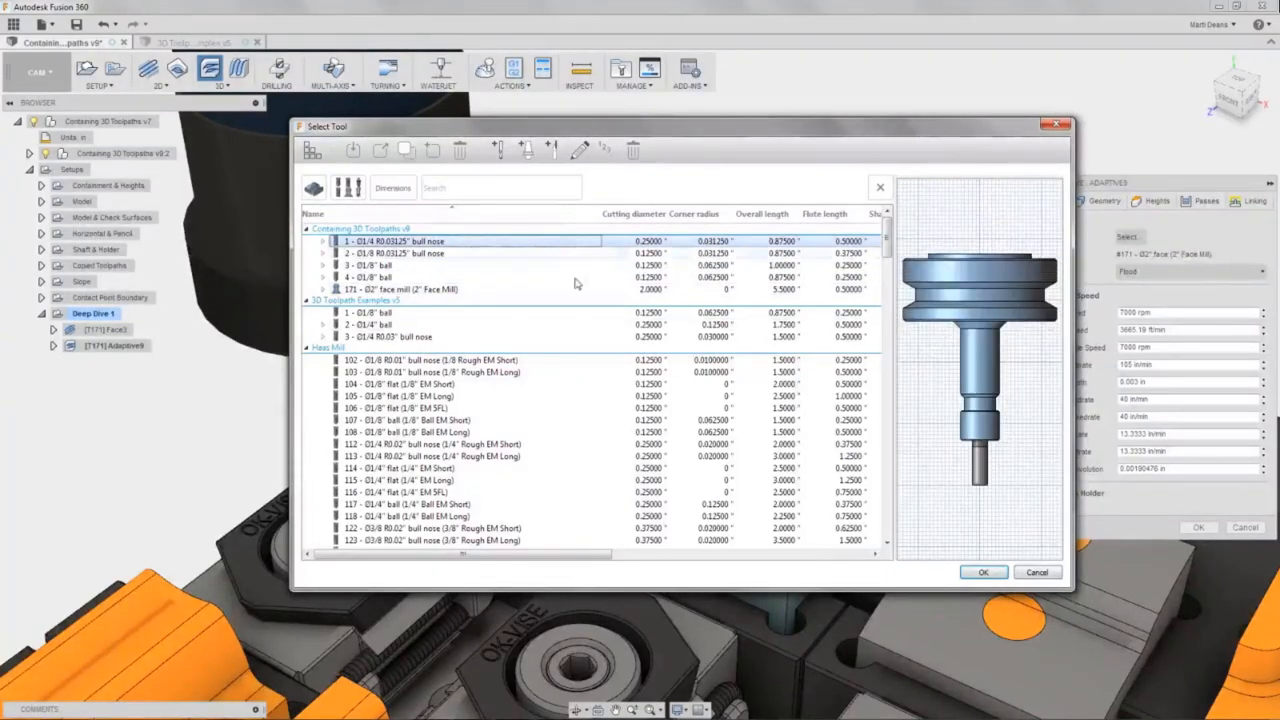
left_click(982, 572)
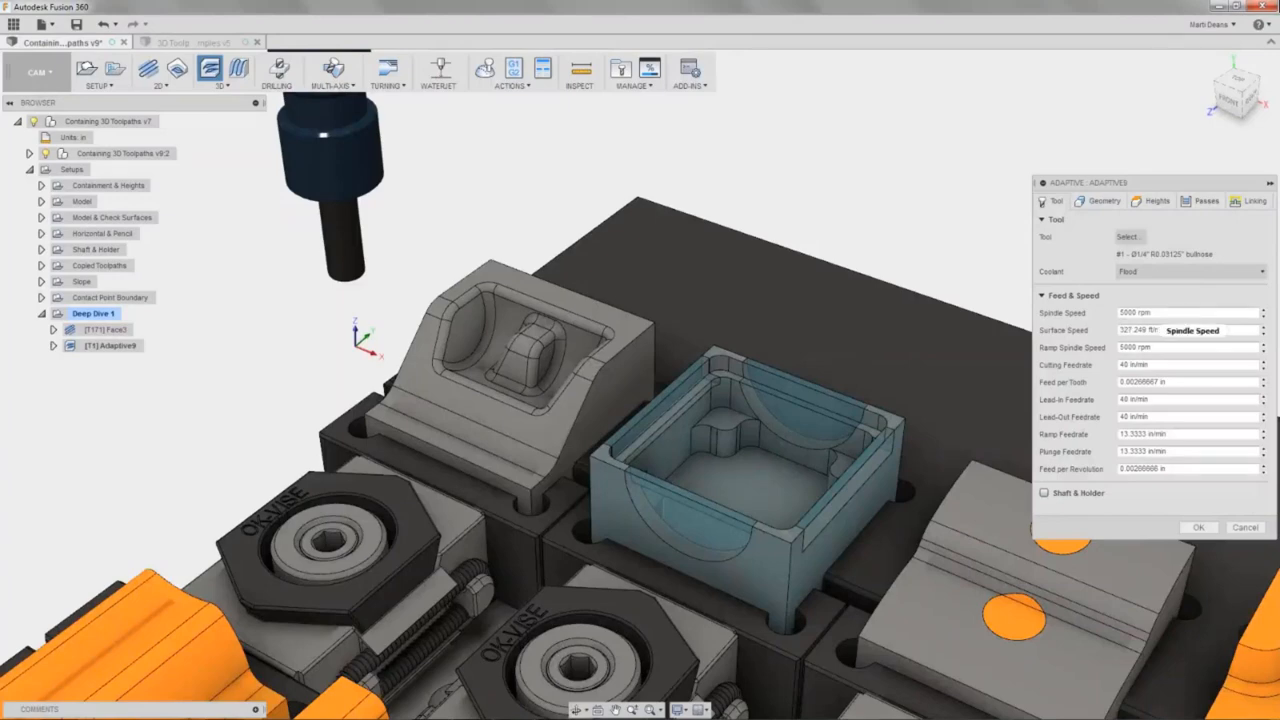
Set the Adaptive toolpath's spindle speed to 10000 rpm and cutting feedrate to 100 in/min, then check its geometry and heights.
double_click(1122, 312)
type("10000")
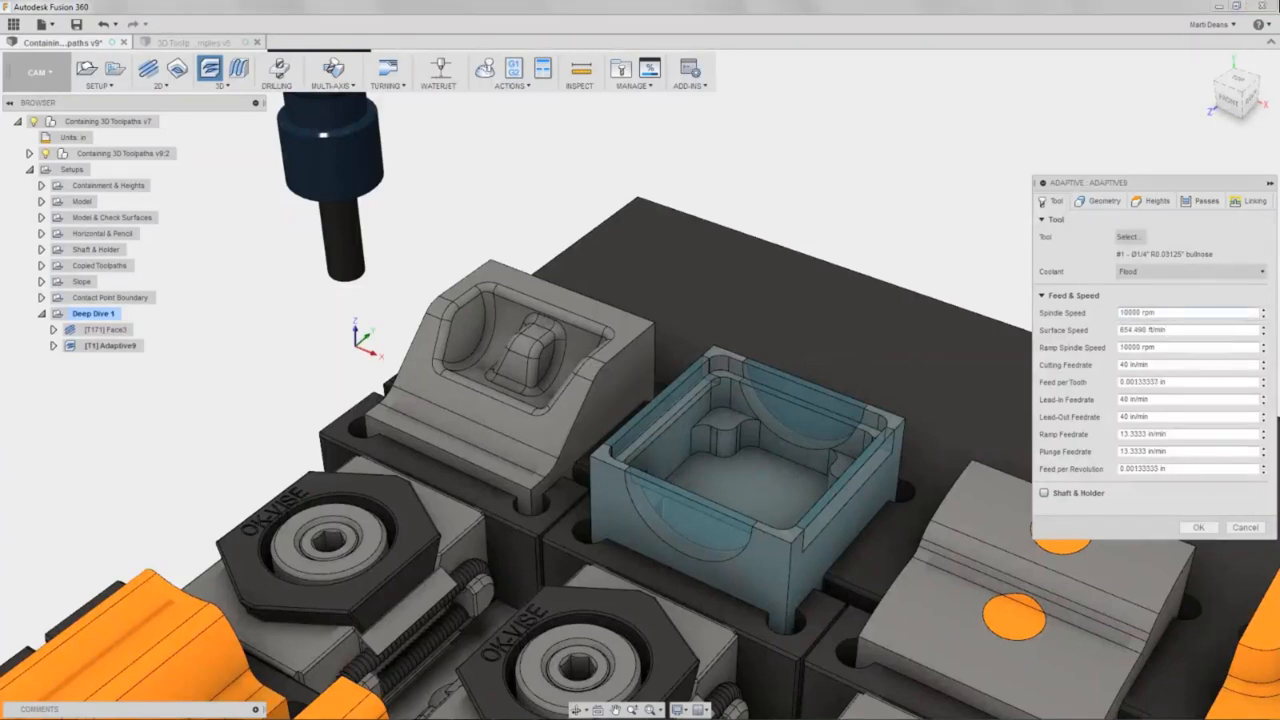
double_click(1124, 365)
type("100")
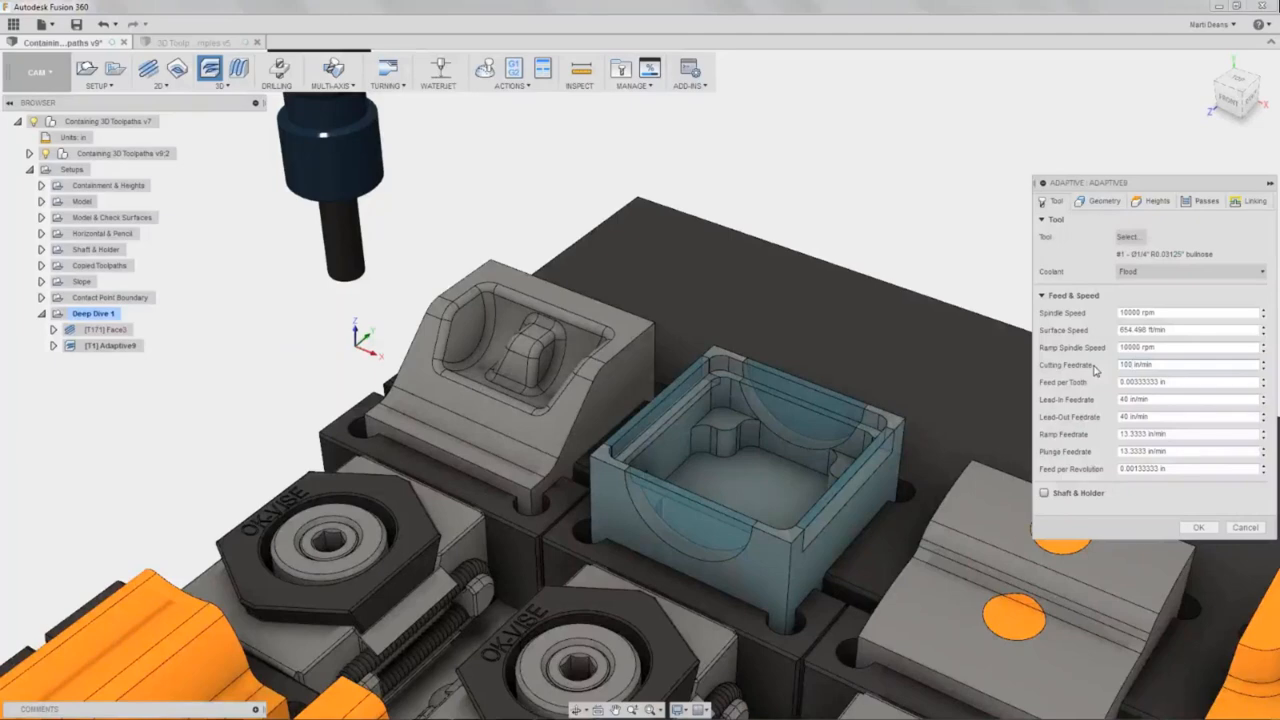
left_click(1095, 201)
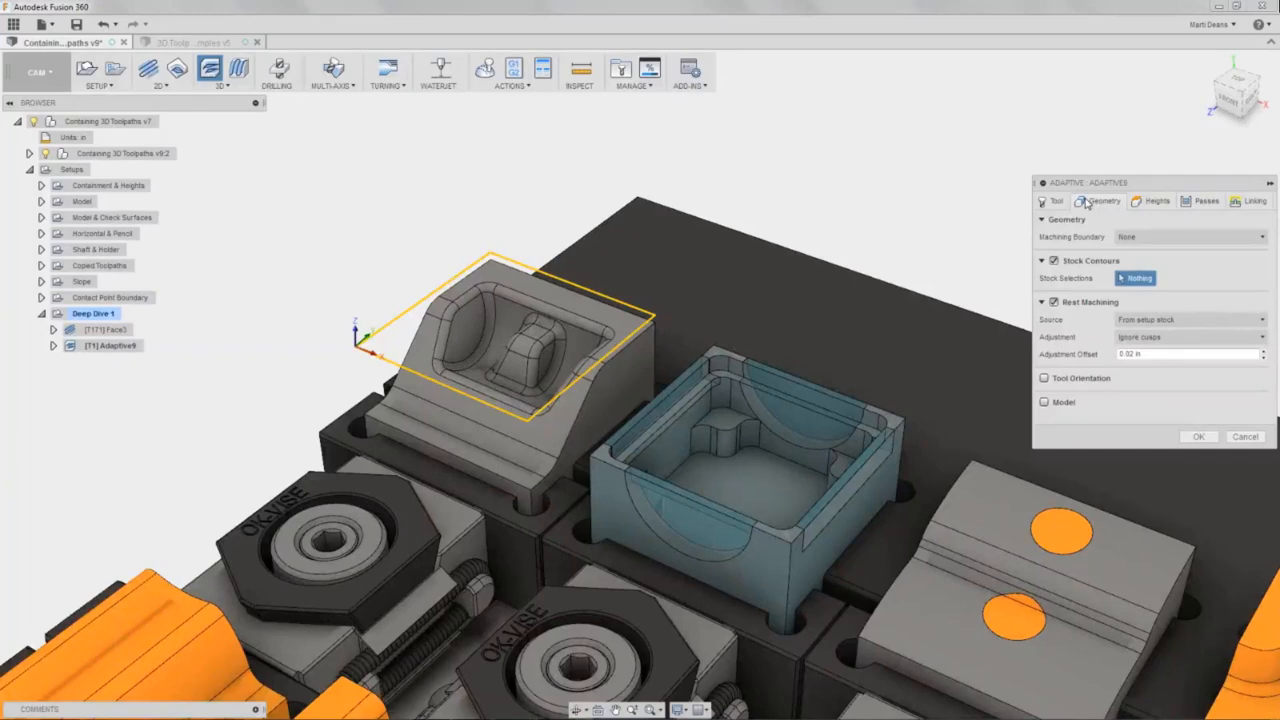
left_click(1156, 201)
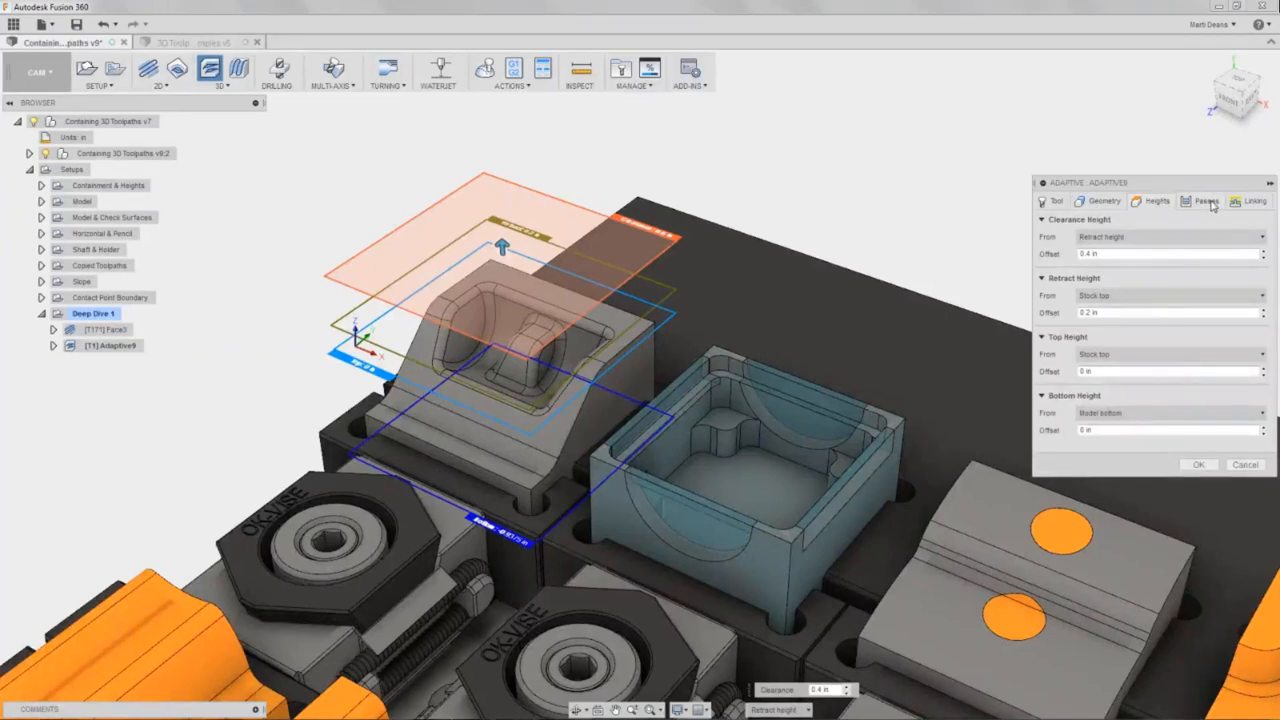
Edit the expression behind the Adaptive toolpath's optimal load to tool_diameter * 0.3.
left_click(1210, 202)
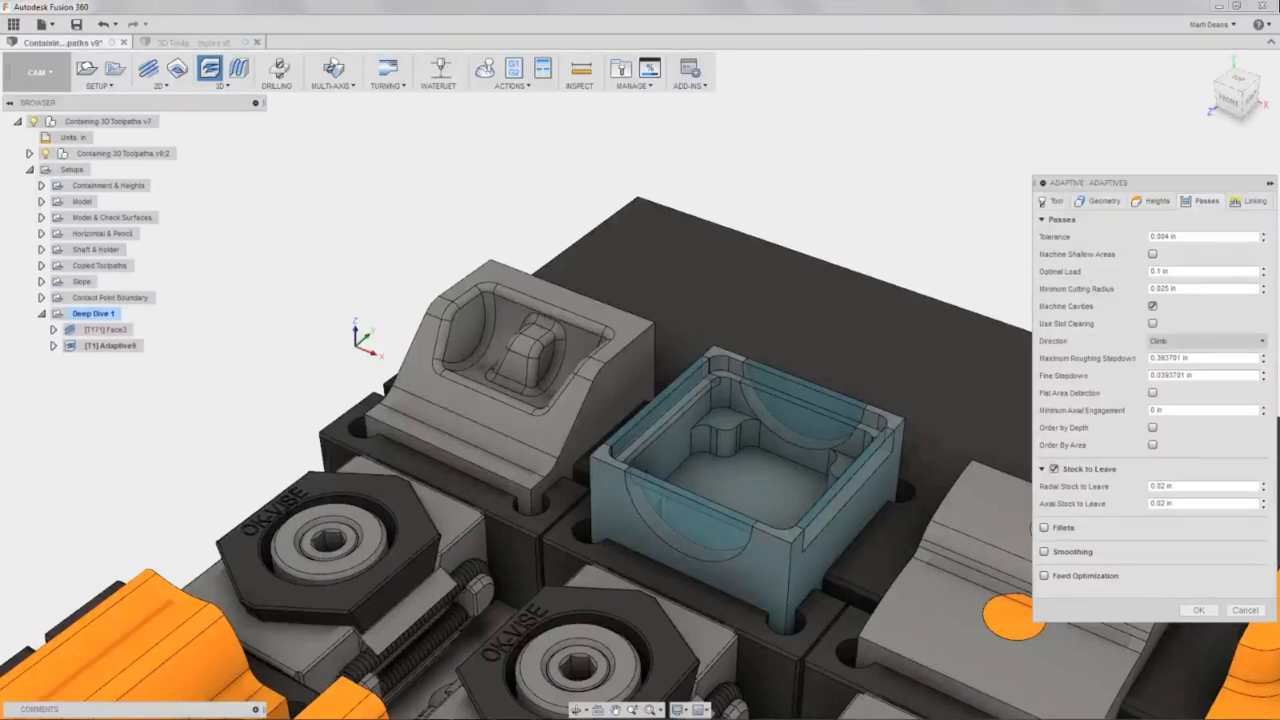
right_click(1172, 276)
key("Escape")
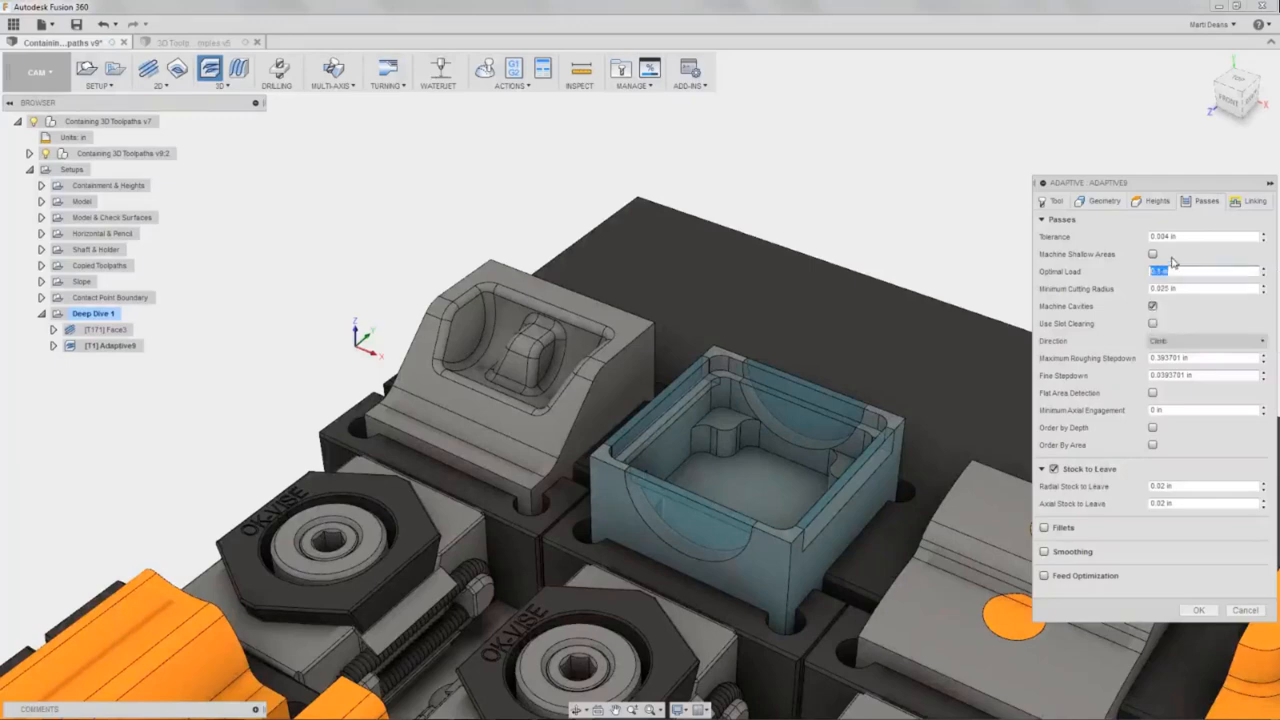
left_click(1174, 271)
mouse_move(1175, 271)
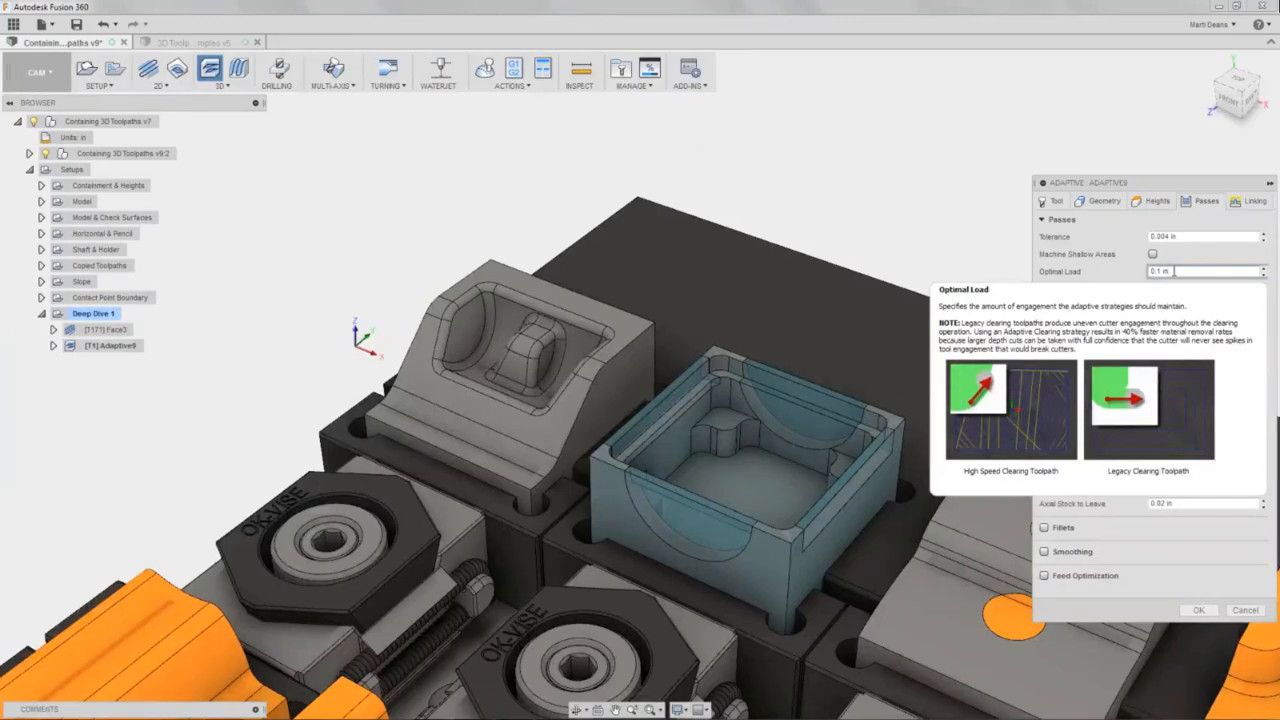
right_click(1173, 272)
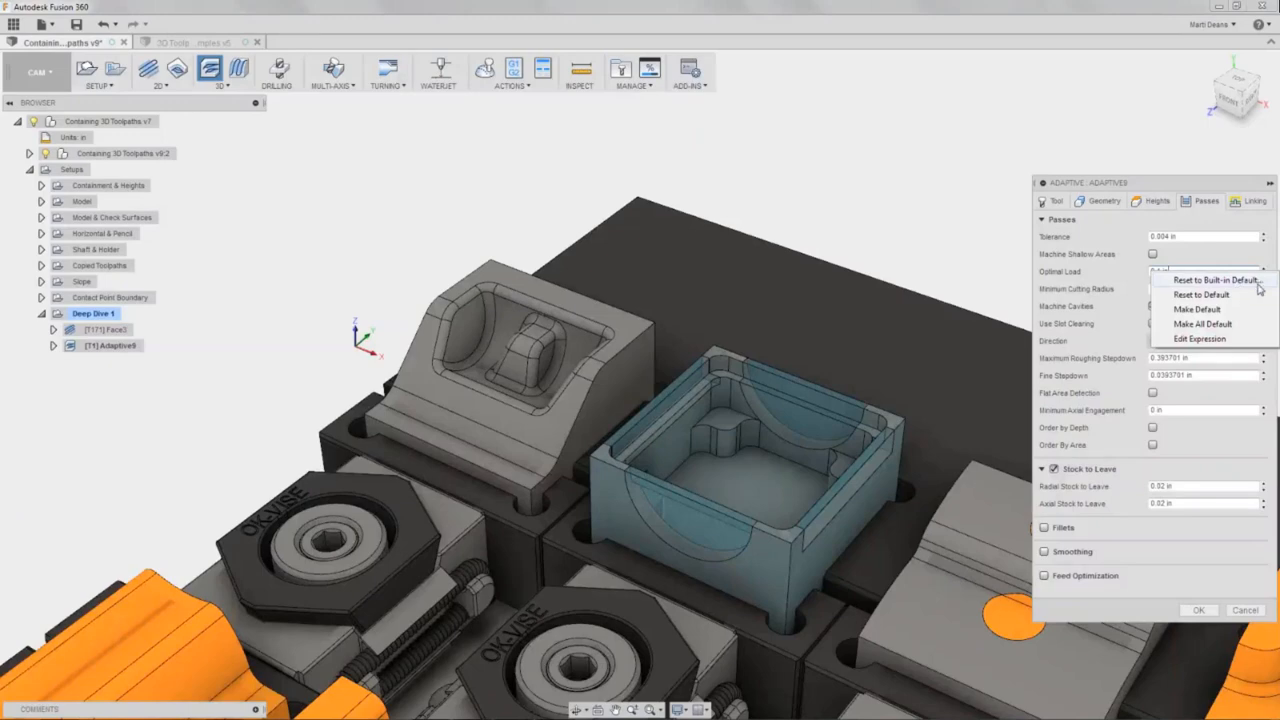
left_click(1264, 339)
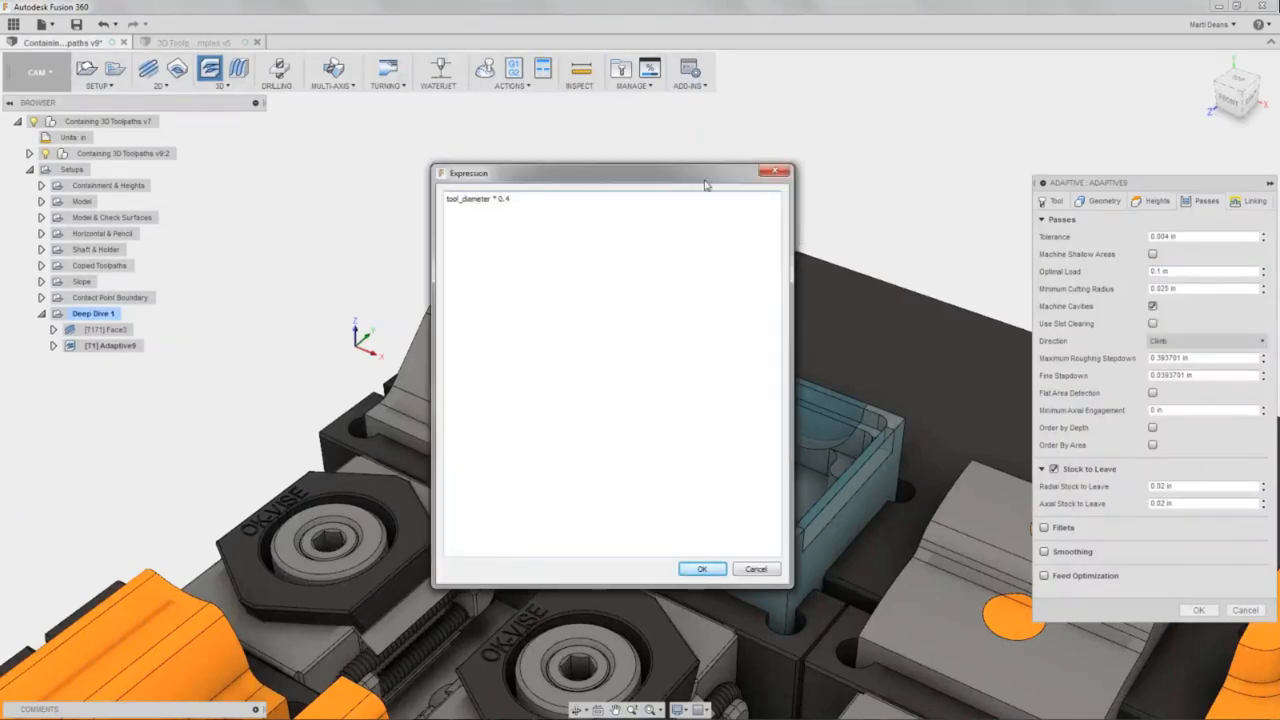
left_click_drag(703, 181, 756, 190)
left_click(566, 208)
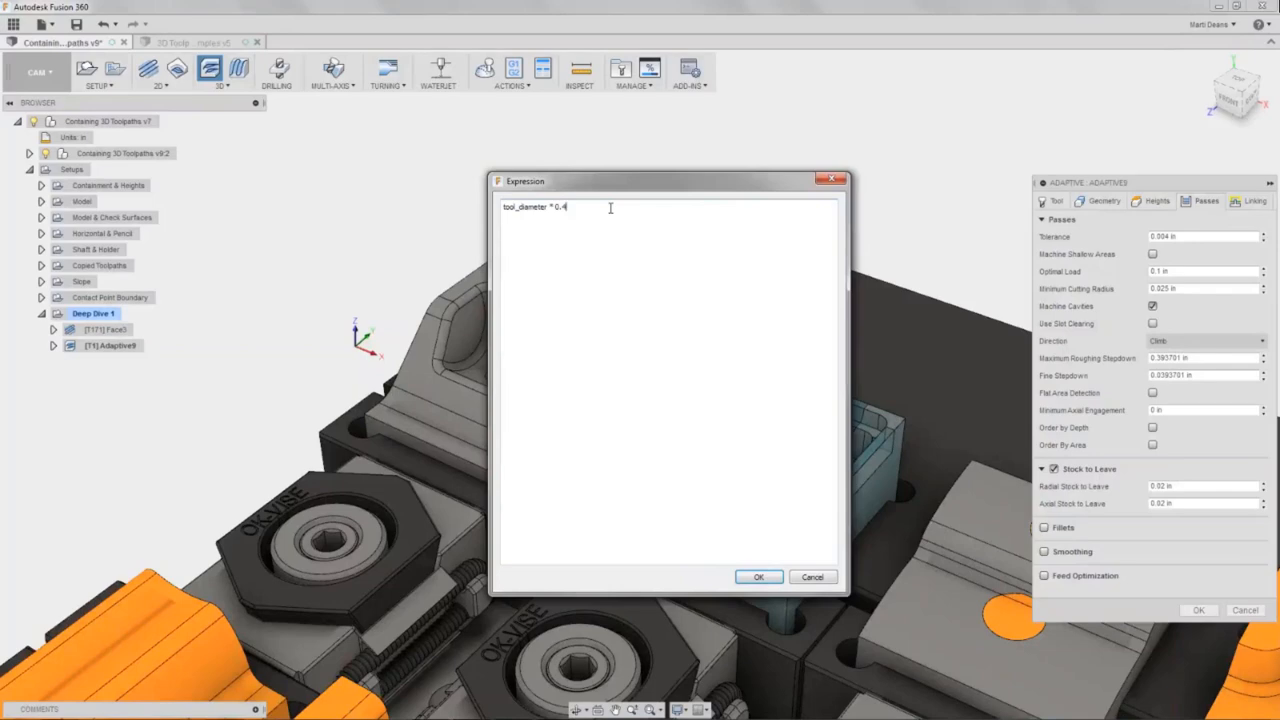
key("BackSpace")
type("25")
key("BackSpace")
key("BackSpace")
type("7")
key("BackSpace")
type("3")
left_click(776, 581)
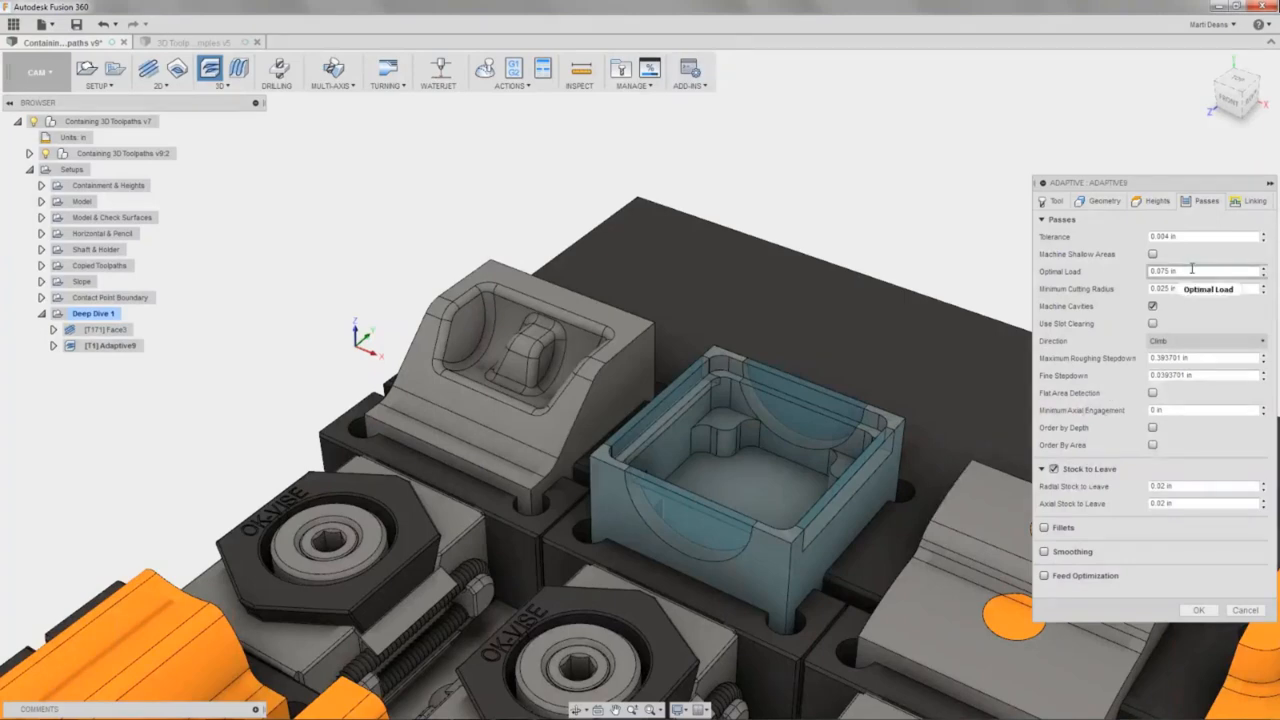
right_click(1175, 272)
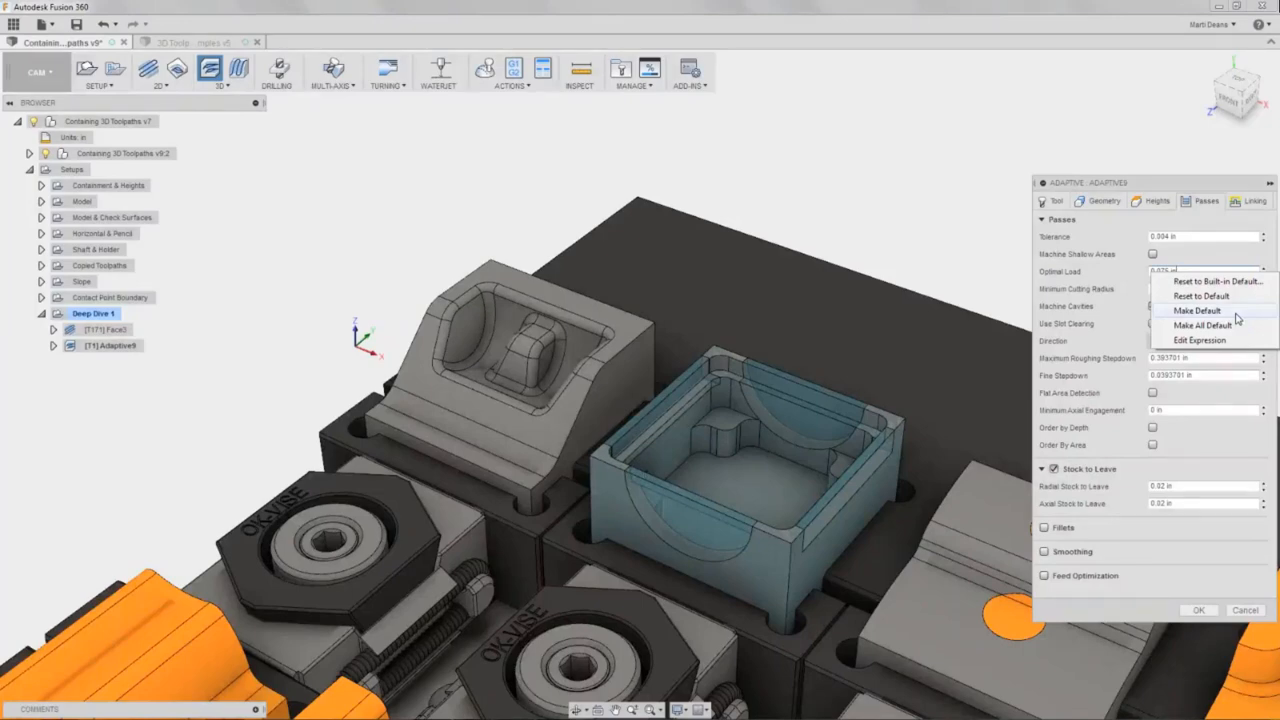
left_click(1133, 301)
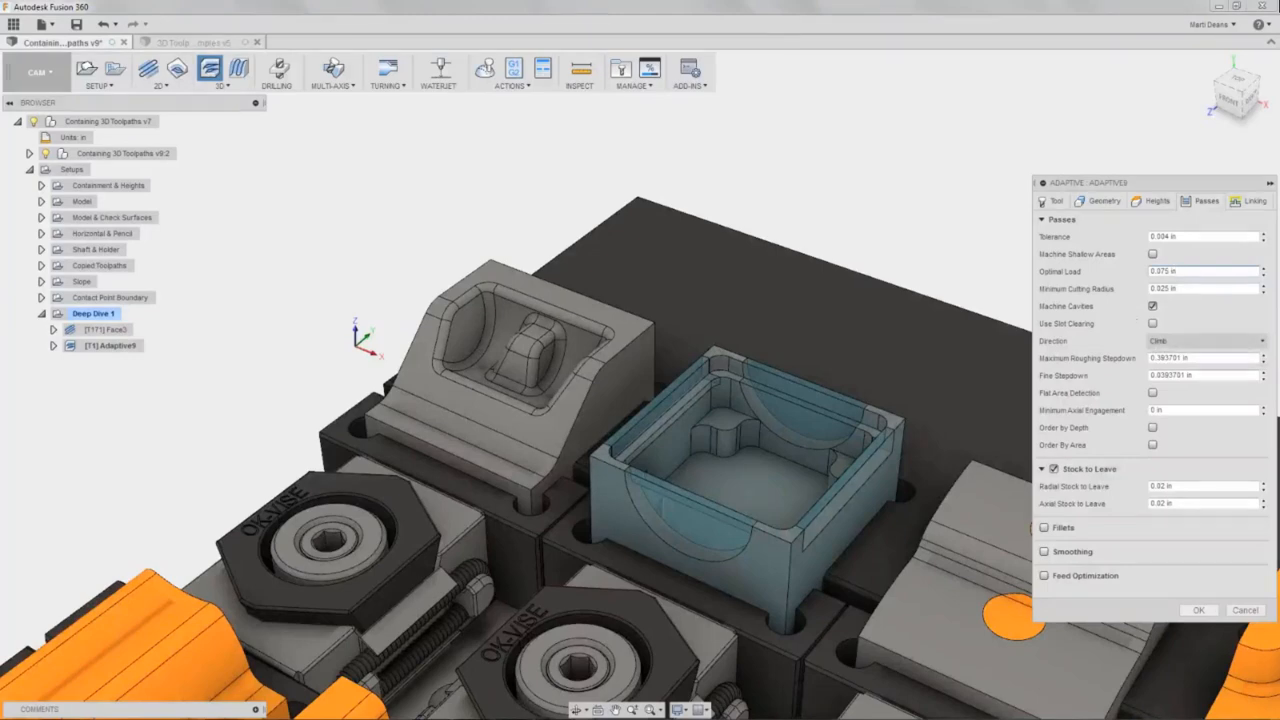
Set the Adaptive toolpath's maximum roughing stepdown to 0.5 in and check the fine stepdown and radial stock to leave.
mouse_move(1186, 359)
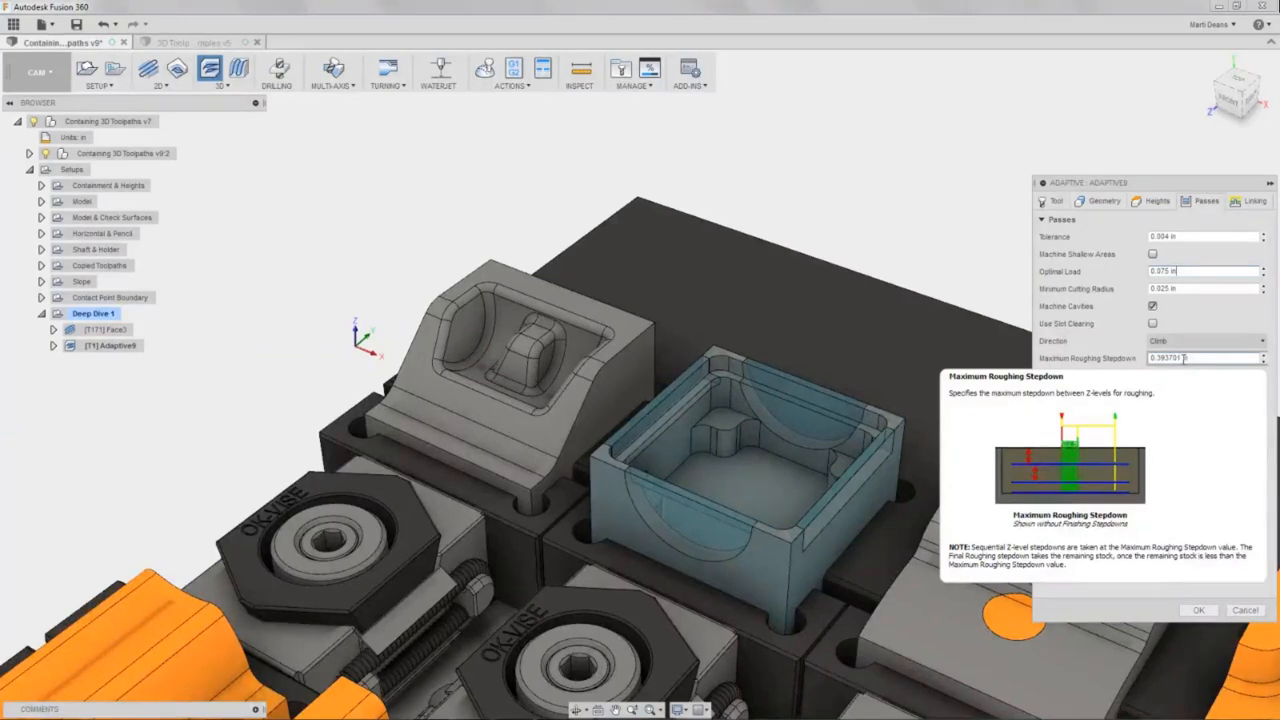
double_click(1170, 358)
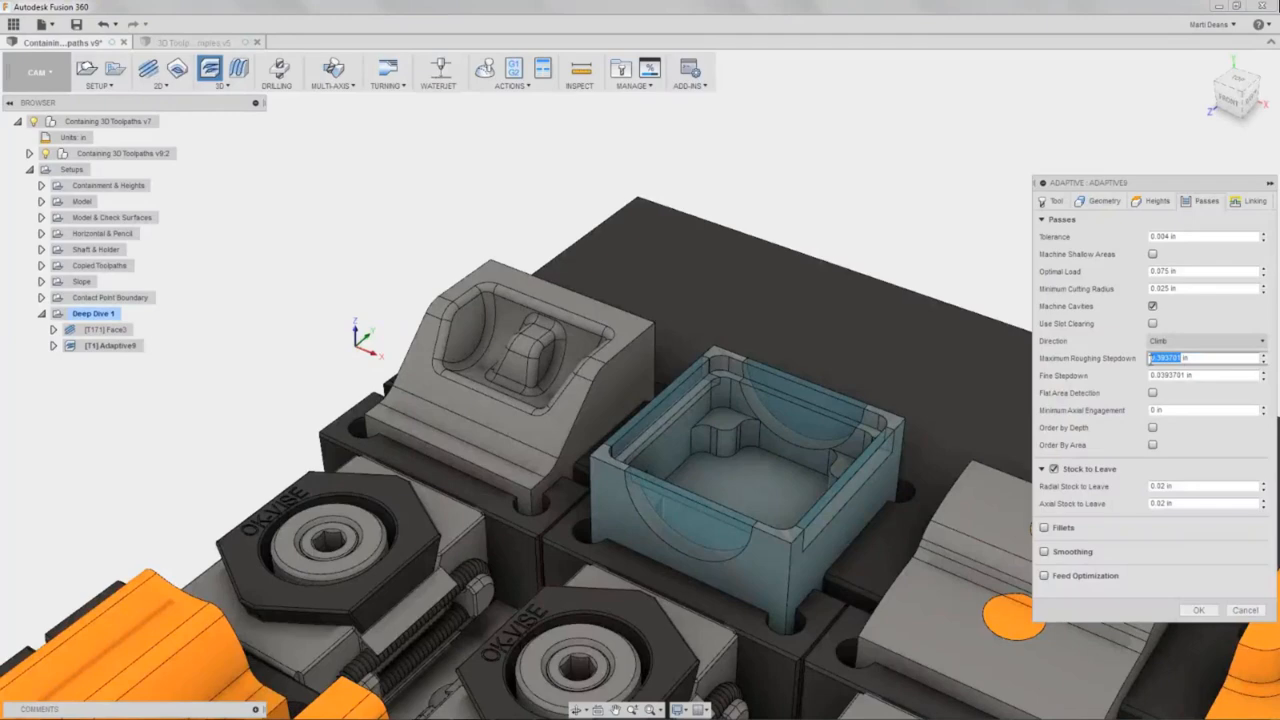
type("0.5")
left_click(1185, 374)
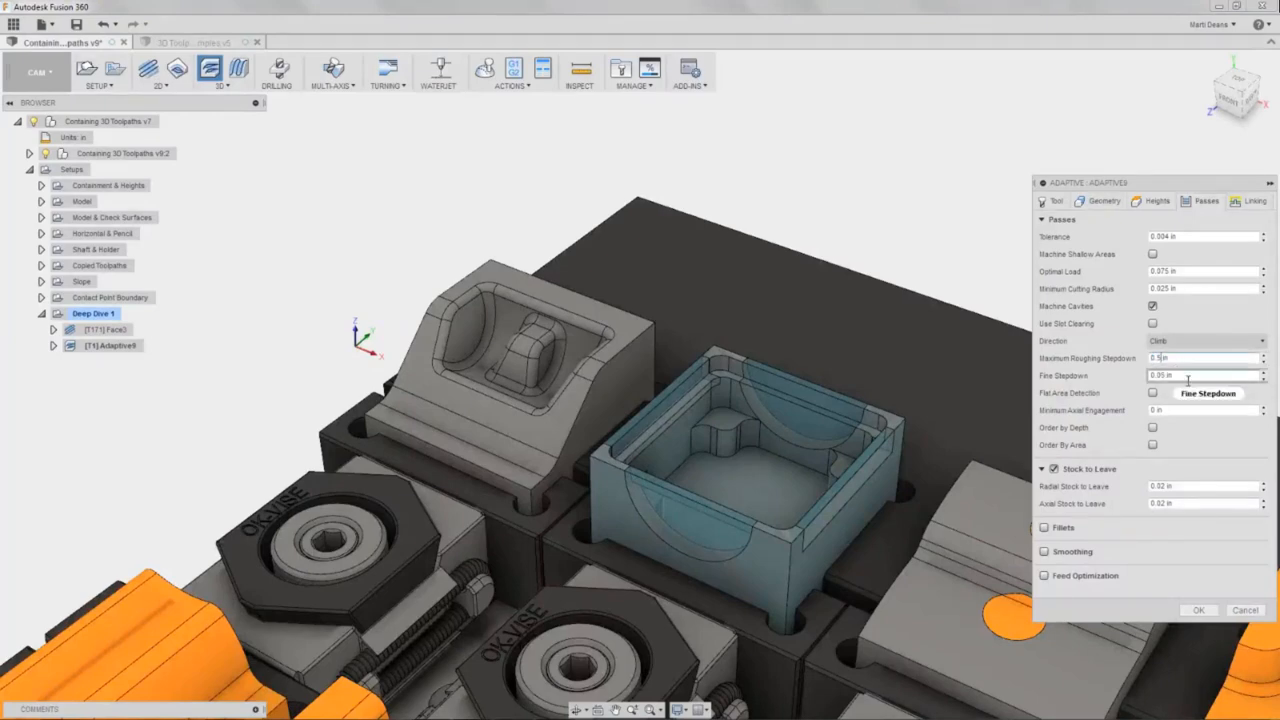
mouse_move(1188, 379)
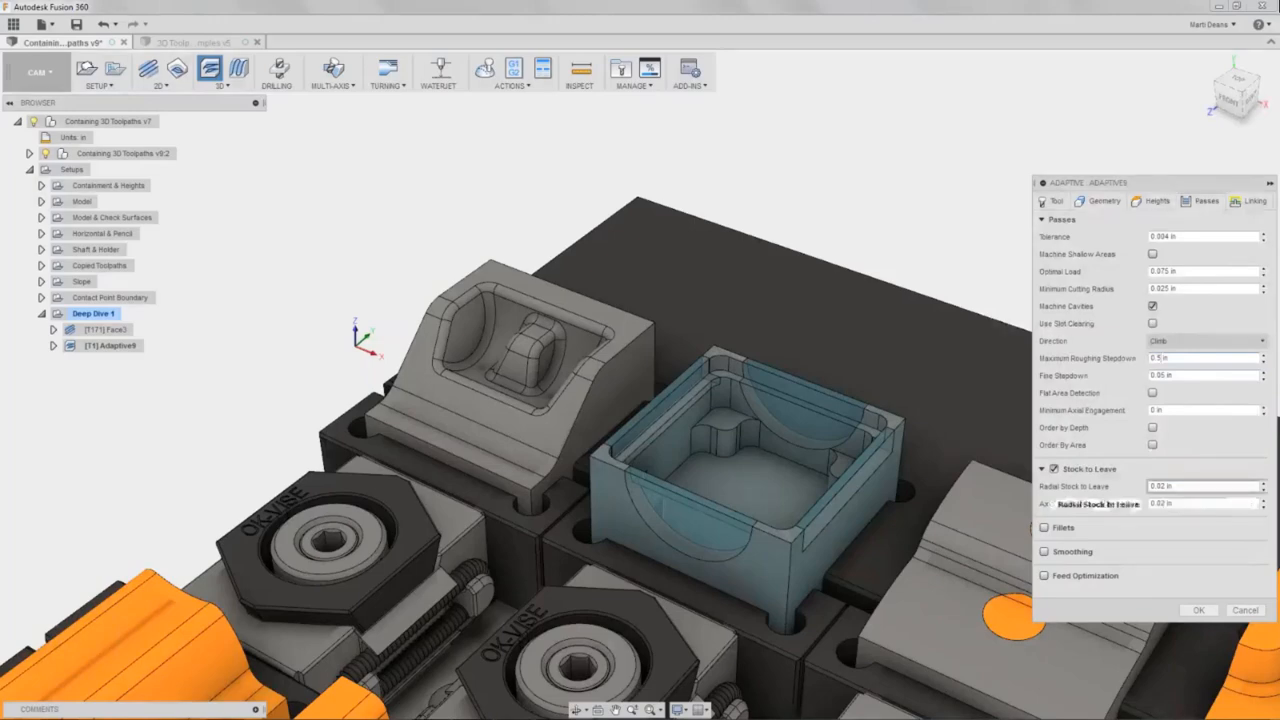
mouse_move(1160, 487)
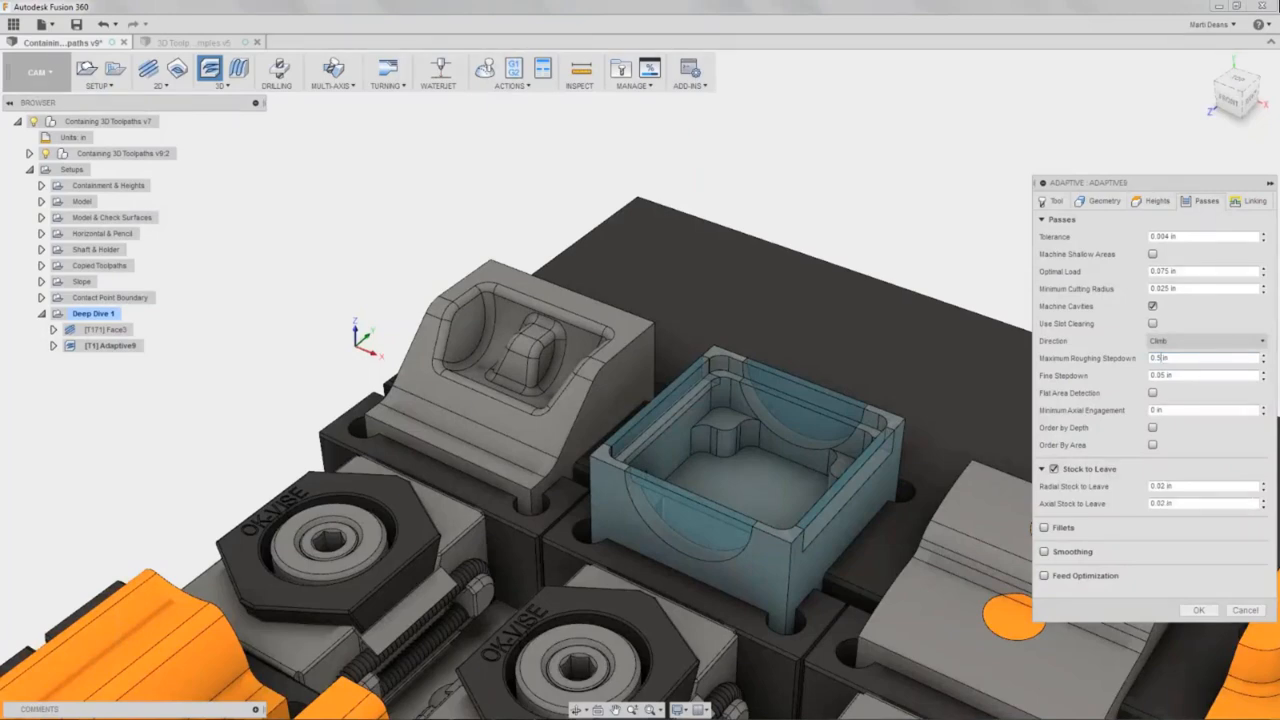
Set the linking to a 3 in maximum stay-down distance, 0.1 in minimum stay-down clearance and 80% stay-down level.
left_click(1245, 203)
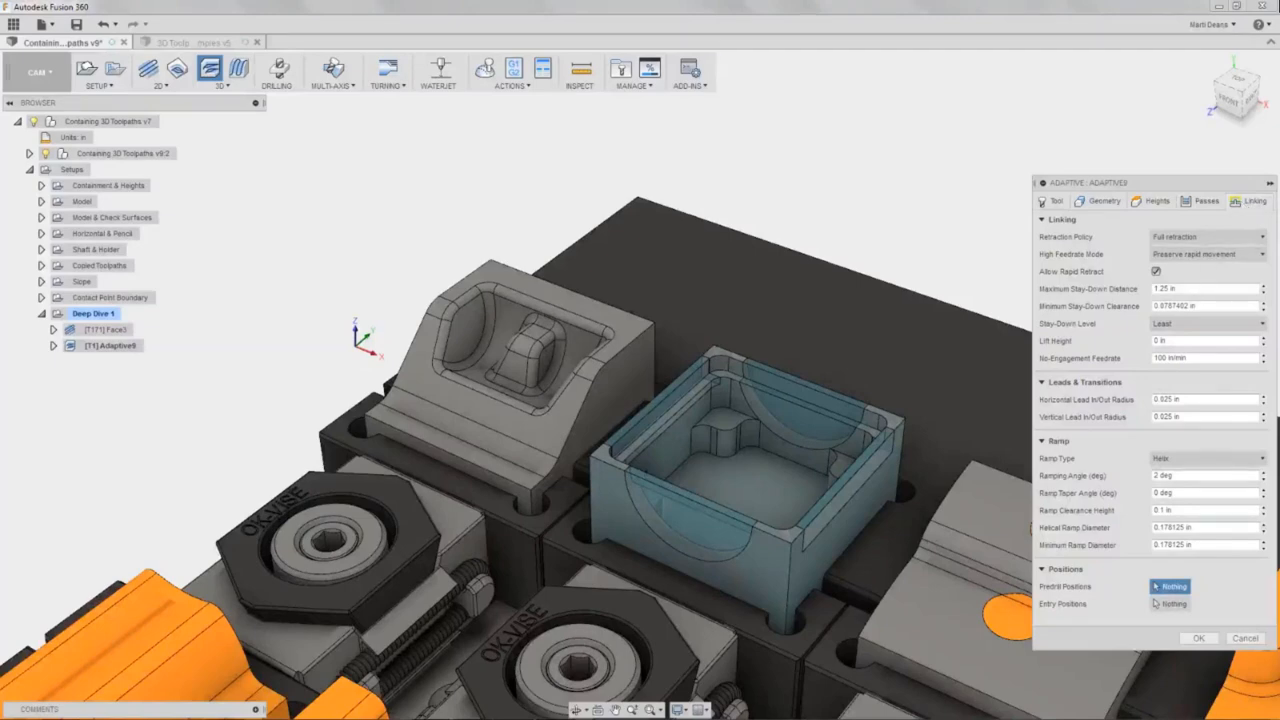
mouse_move(1205, 289)
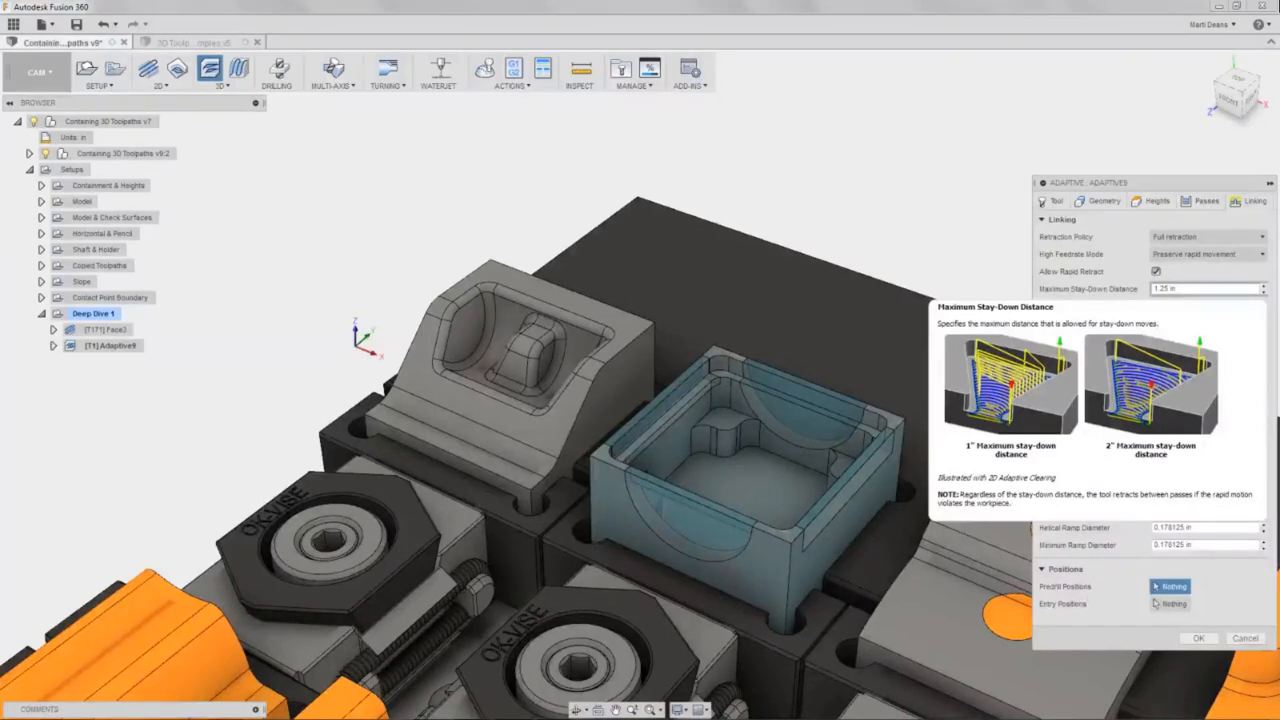
double_click(1158, 289)
type("3")
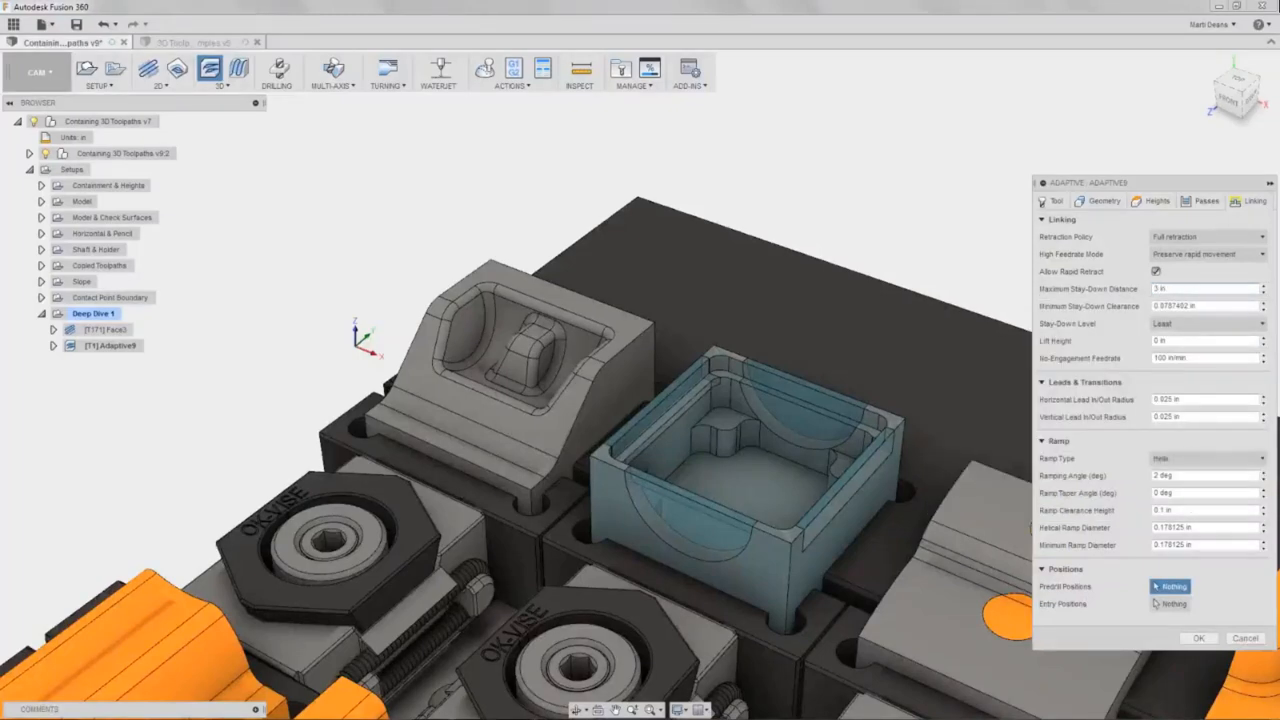
key("Tab")
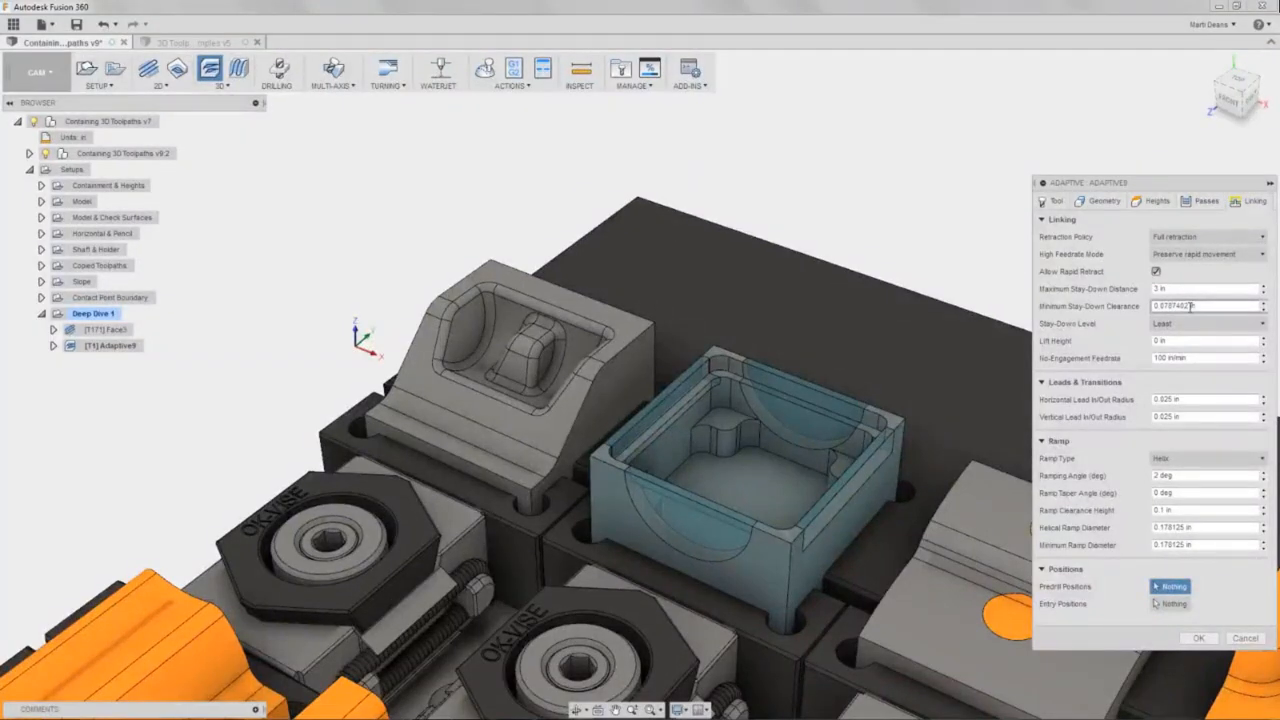
left_click_drag(1190, 306, 1148, 308)
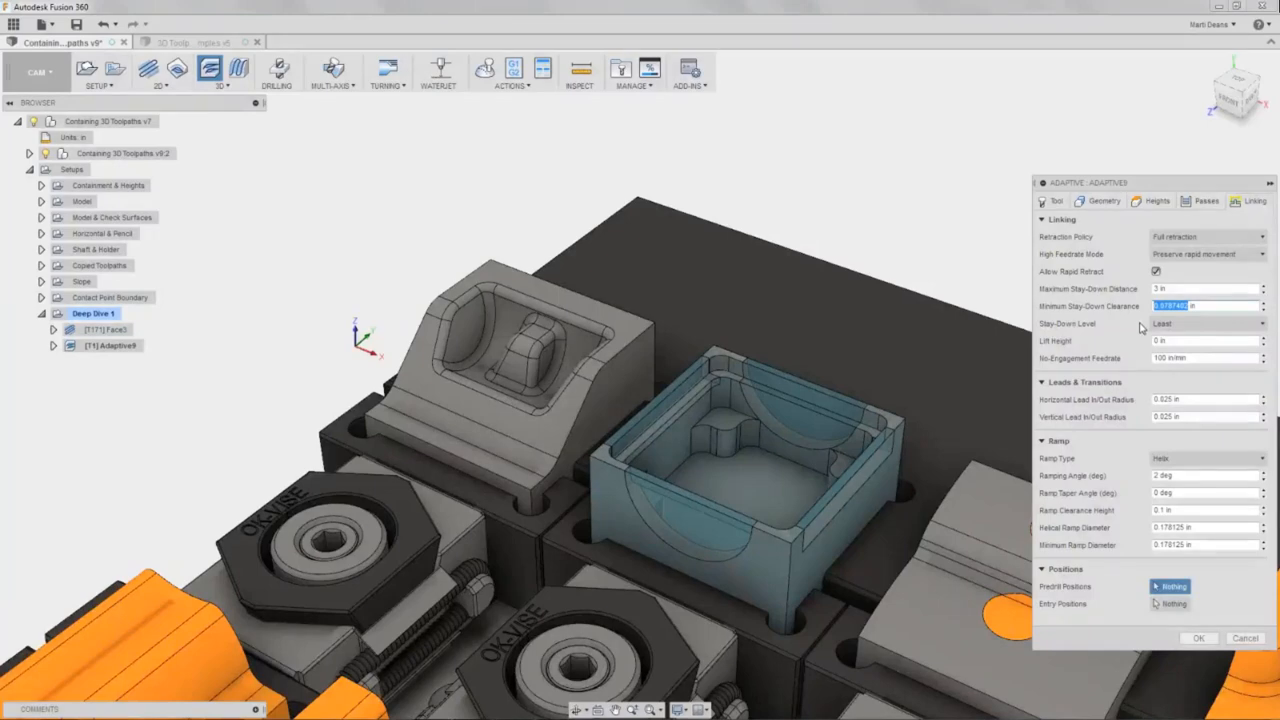
type("0.1")
left_click(1262, 327)
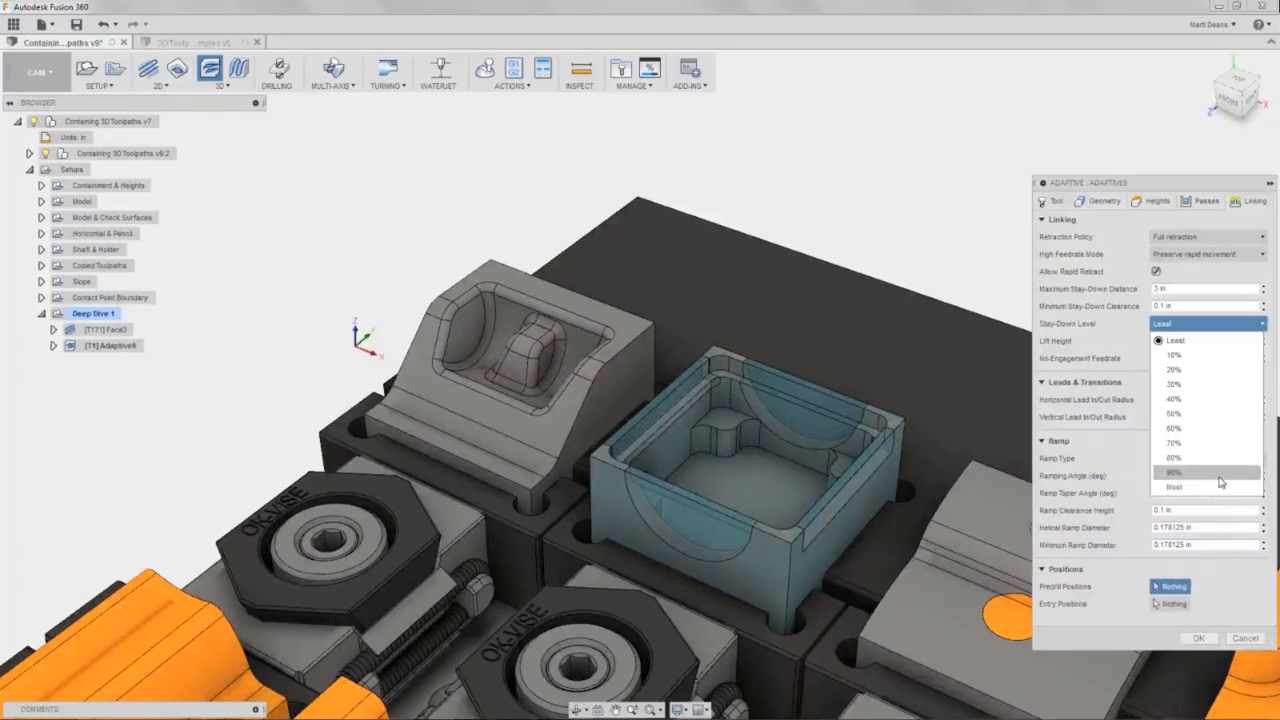
left_click(1219, 465)
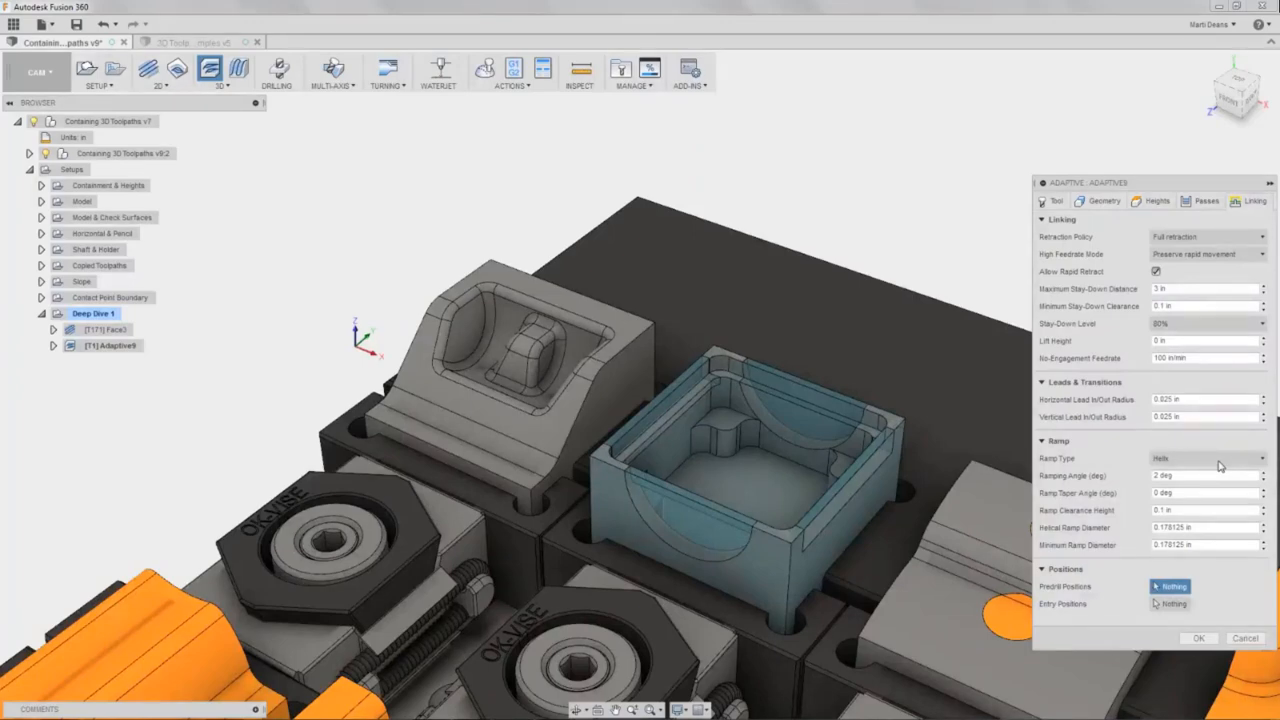
Set the no-engagement feedrate to 150 in/min, keep the Helix ramp type, and accept the Adaptive operation to generate it.
left_click(1190, 342)
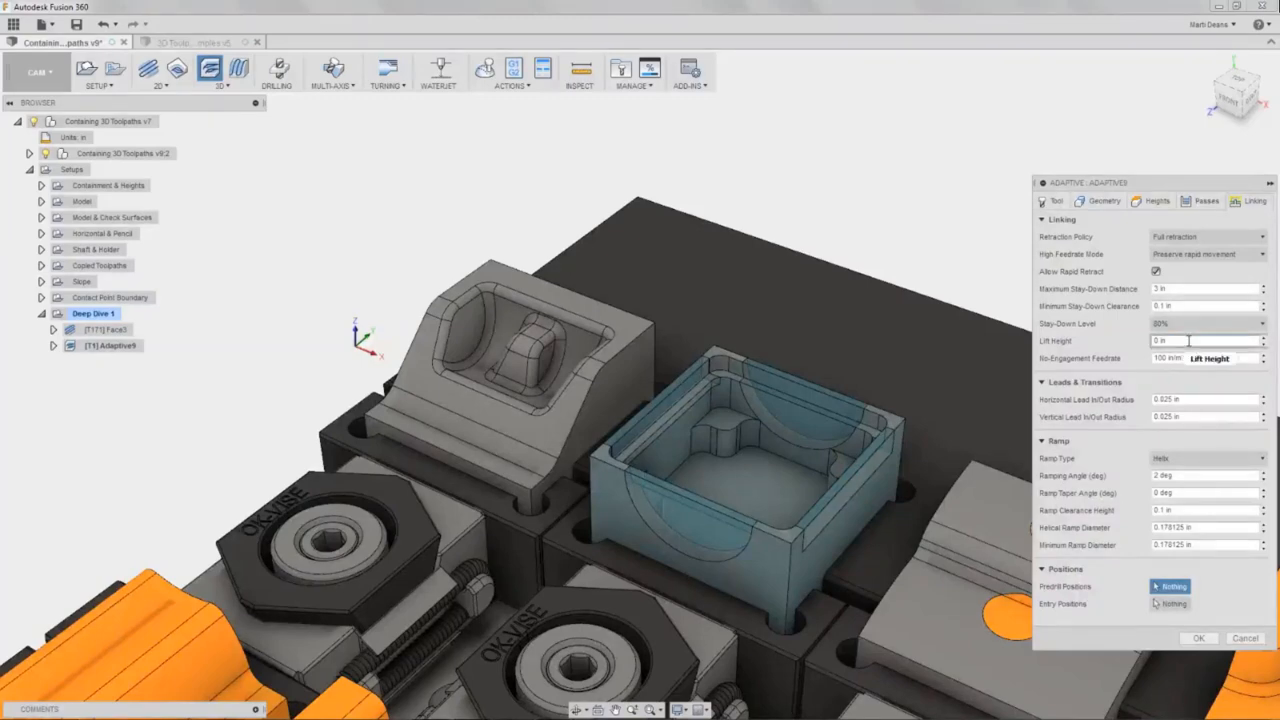
mouse_move(1190, 341)
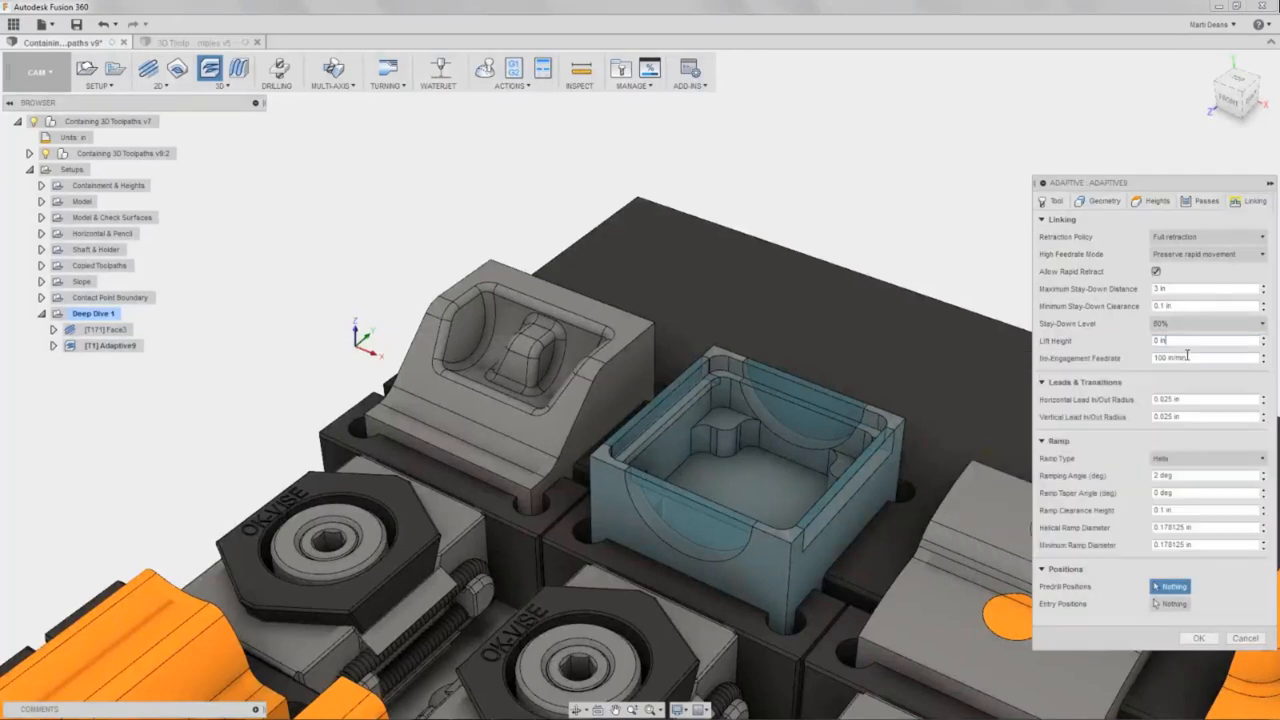
left_click(1188, 358)
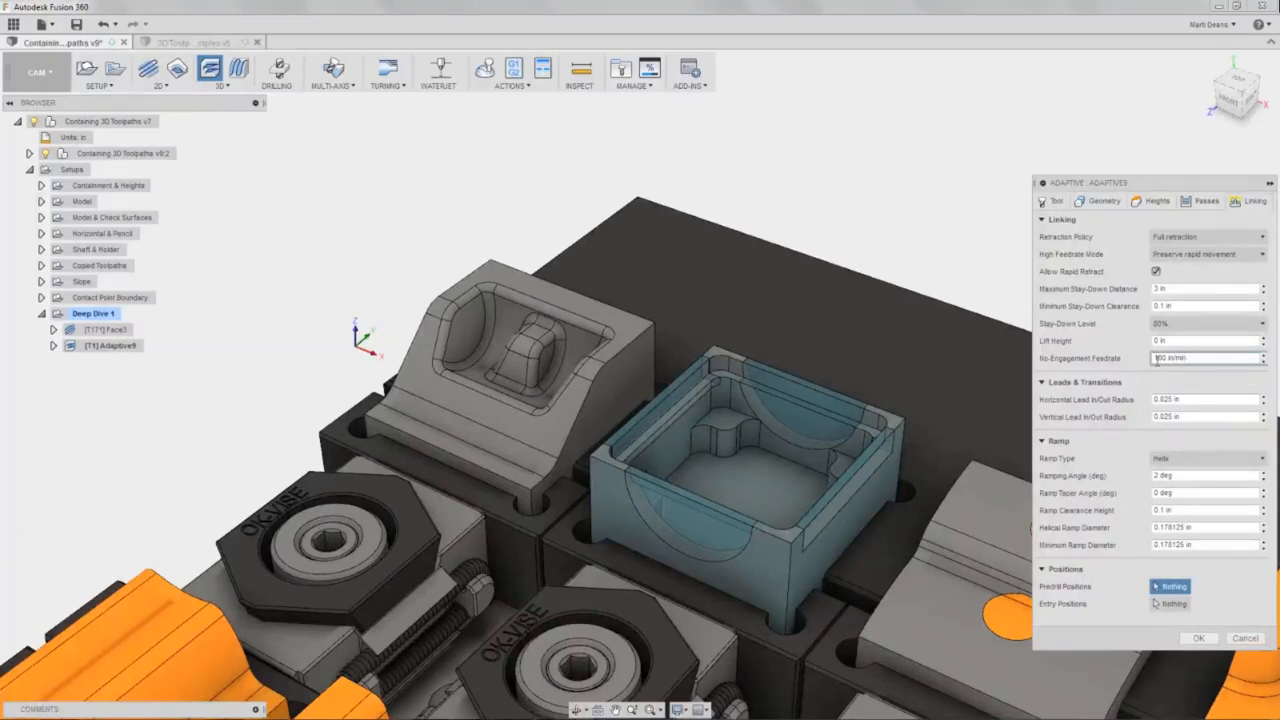
left_click_drag(1157, 358, 1170, 358)
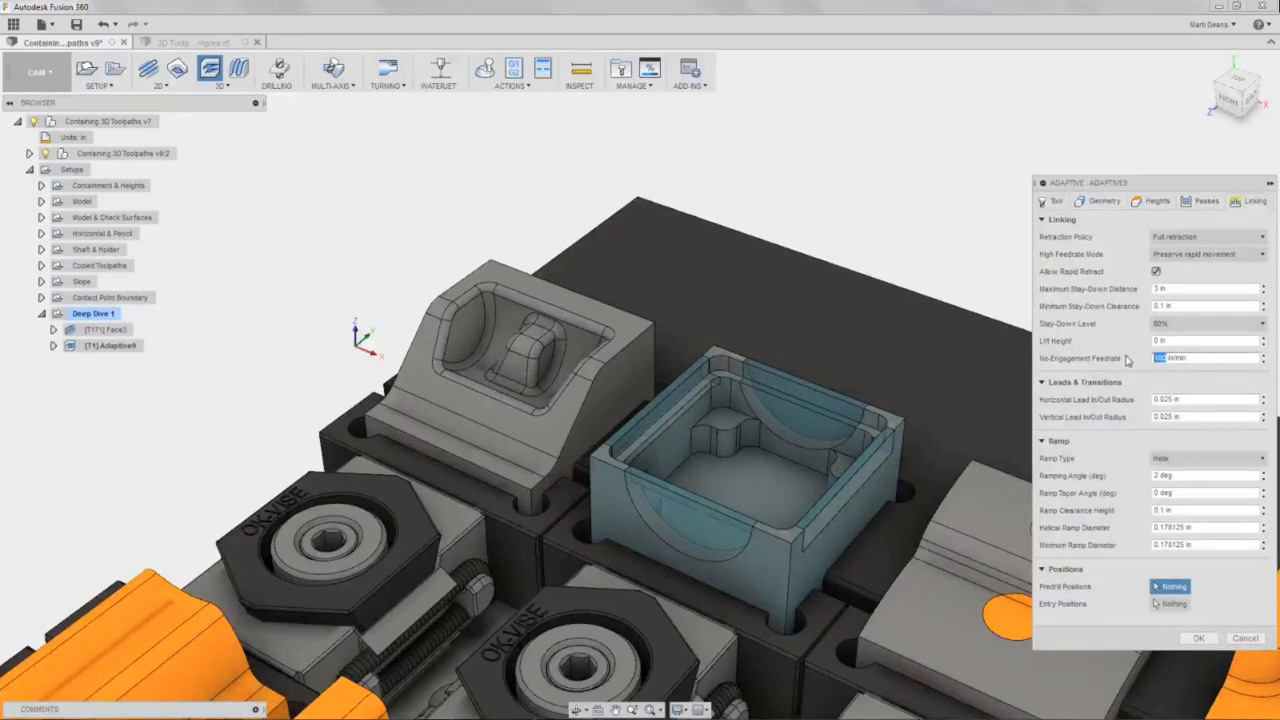
type("150")
left_click(1197, 459)
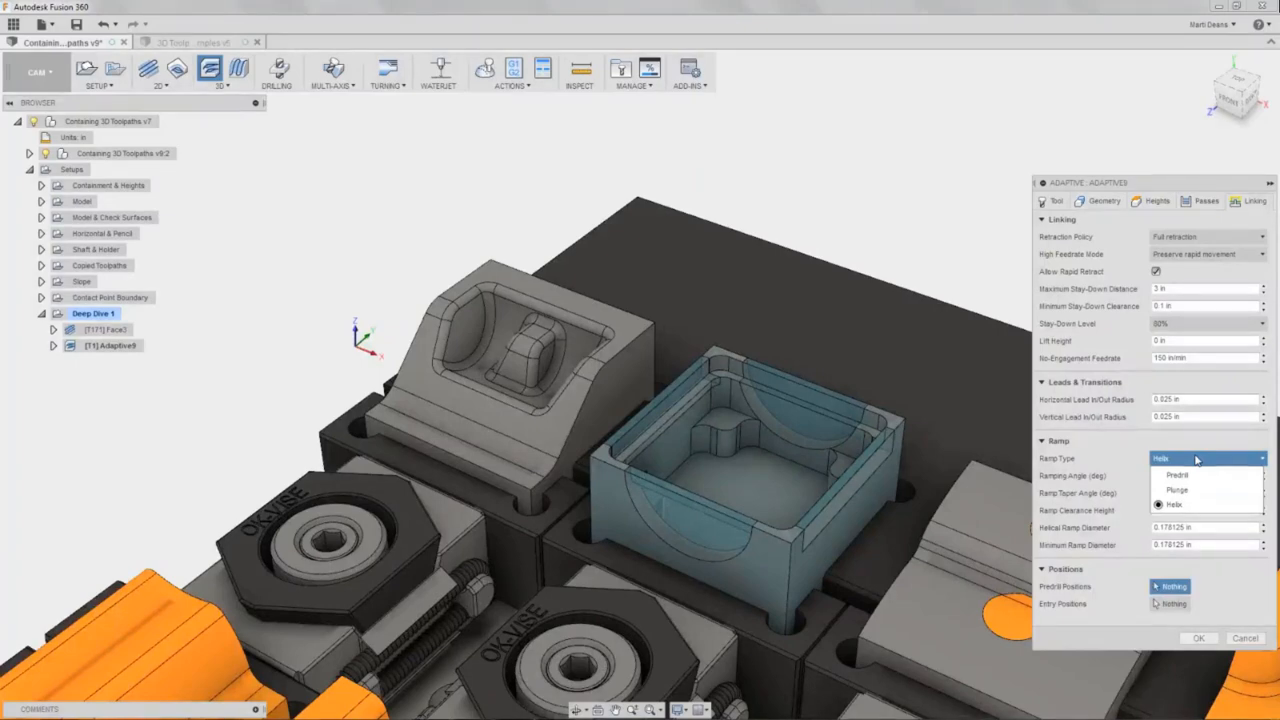
left_click(1207, 504)
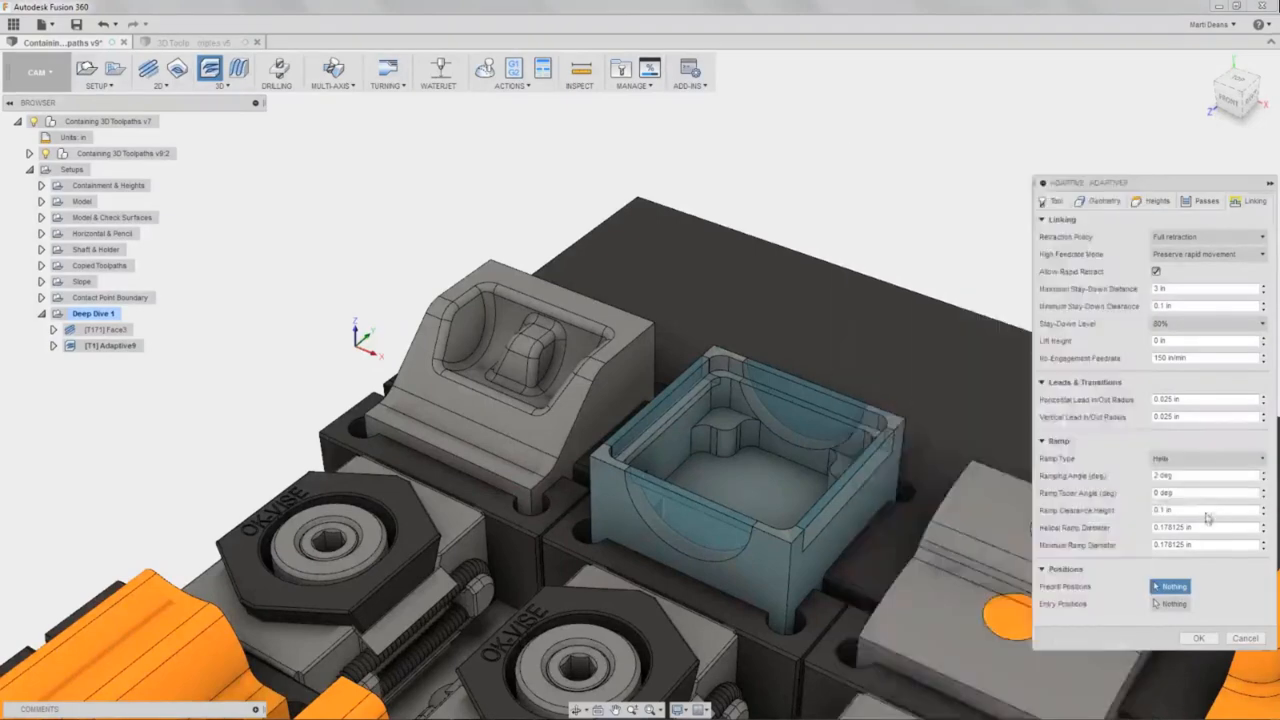
left_click(1210, 640)
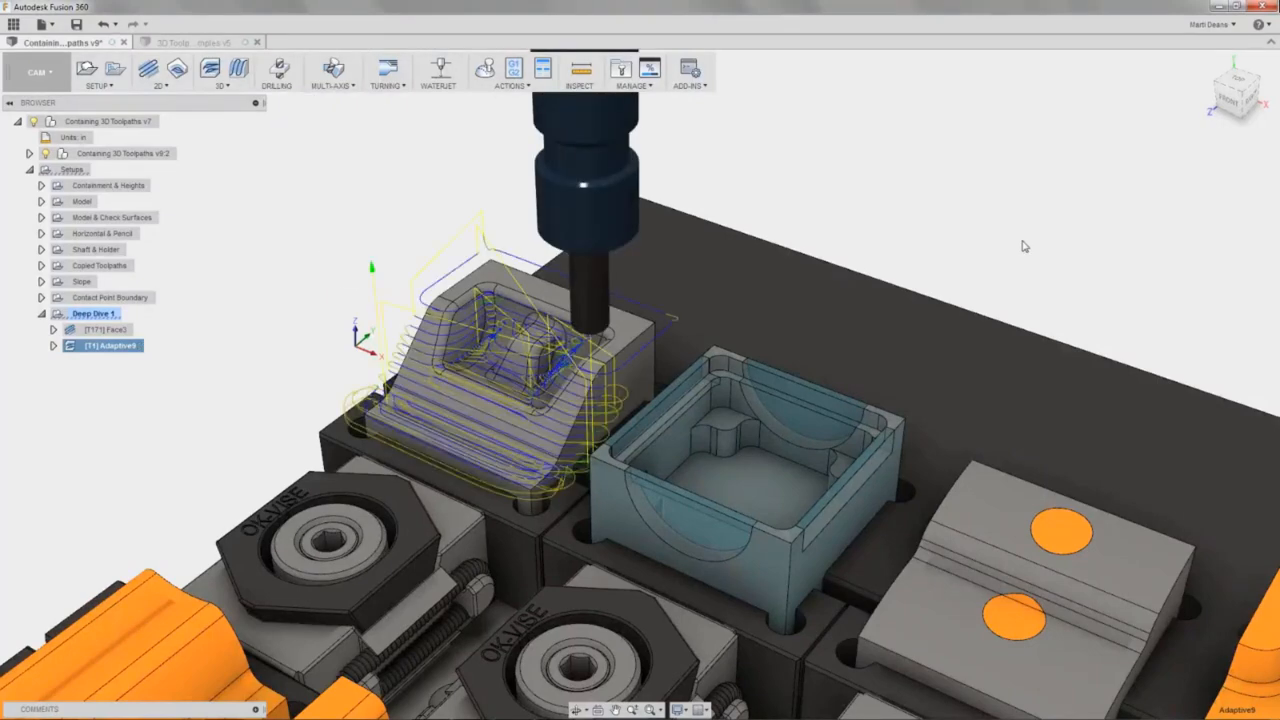
Examine the generated Adaptive toolpath up close around the pocket and central boss of the sloped part.
scroll(530, 395, "up", 4)
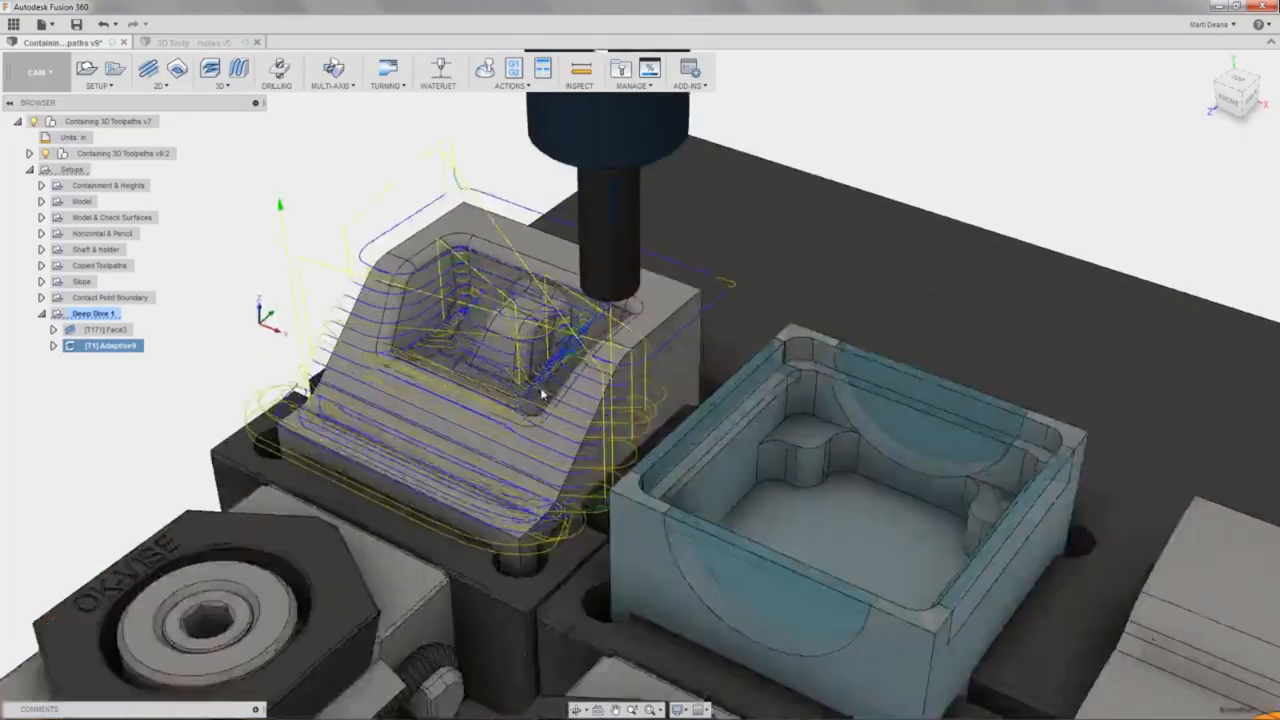
scroll(502, 385, "up", 6)
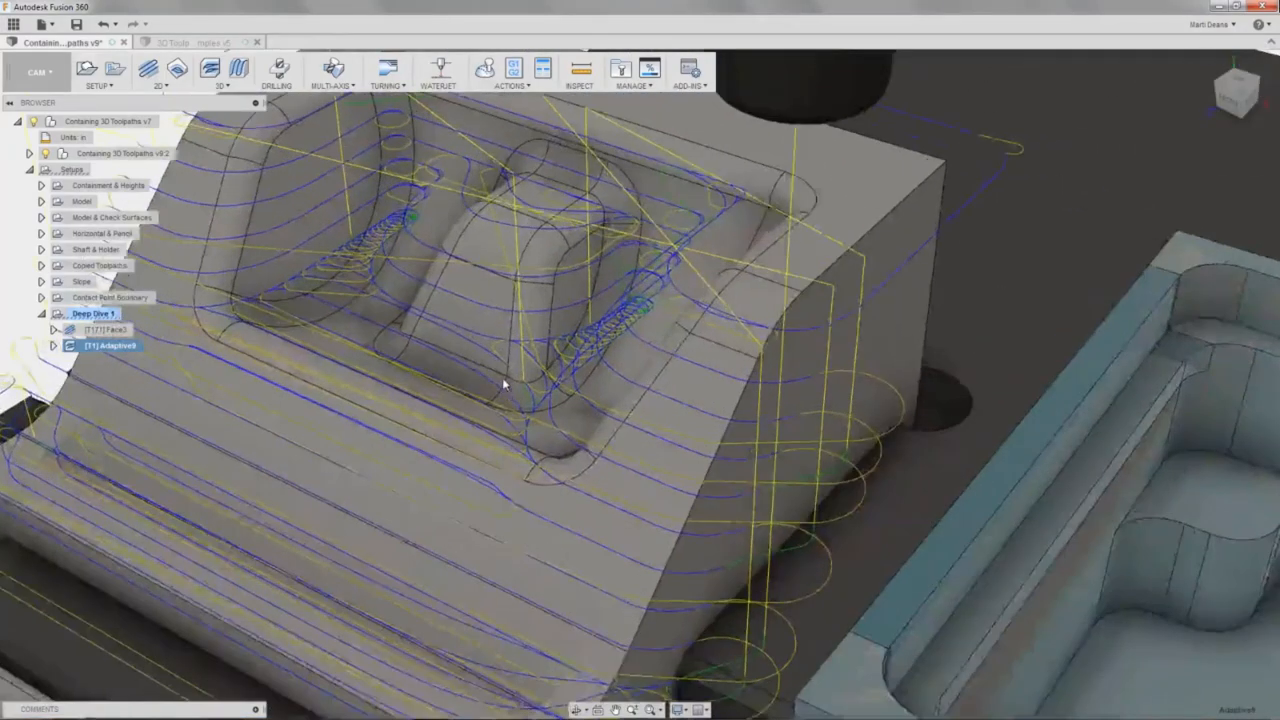
scroll(502, 383, "up", 5)
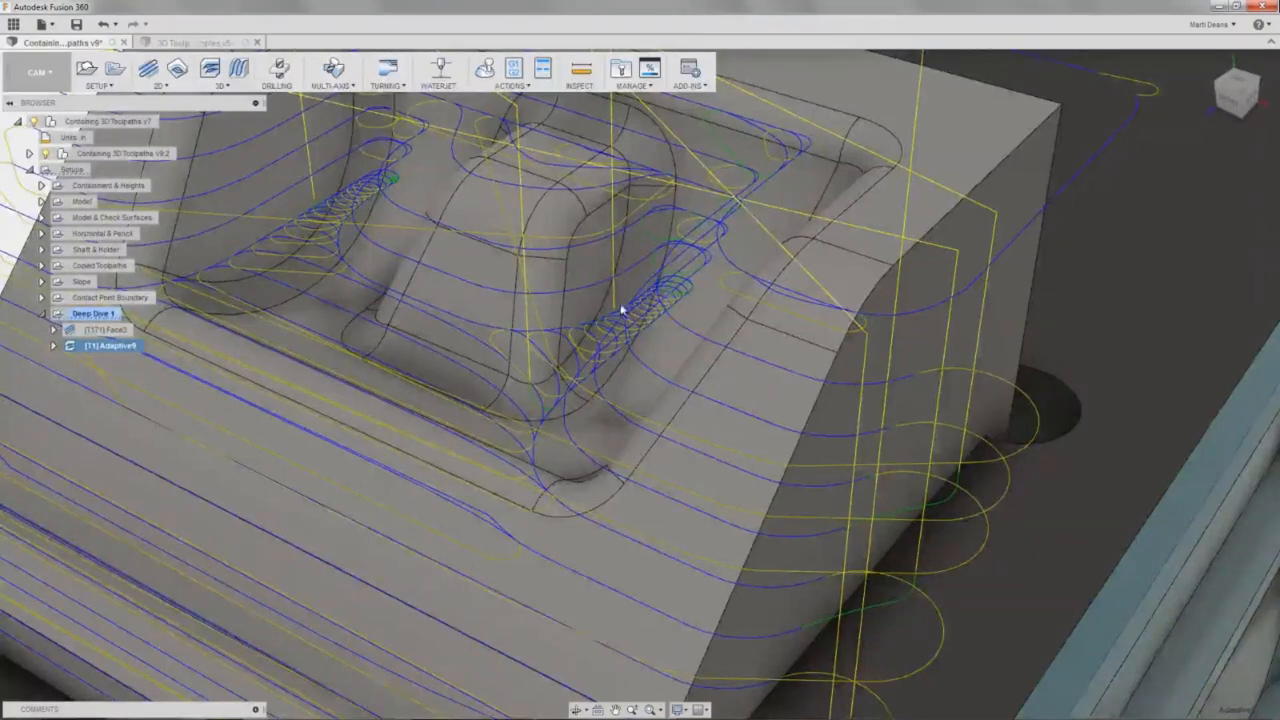
Inspect the tight looping Adaptive passes in the narrow channel between the central boss and the pocket wall.
scroll(664, 291, "up", 10)
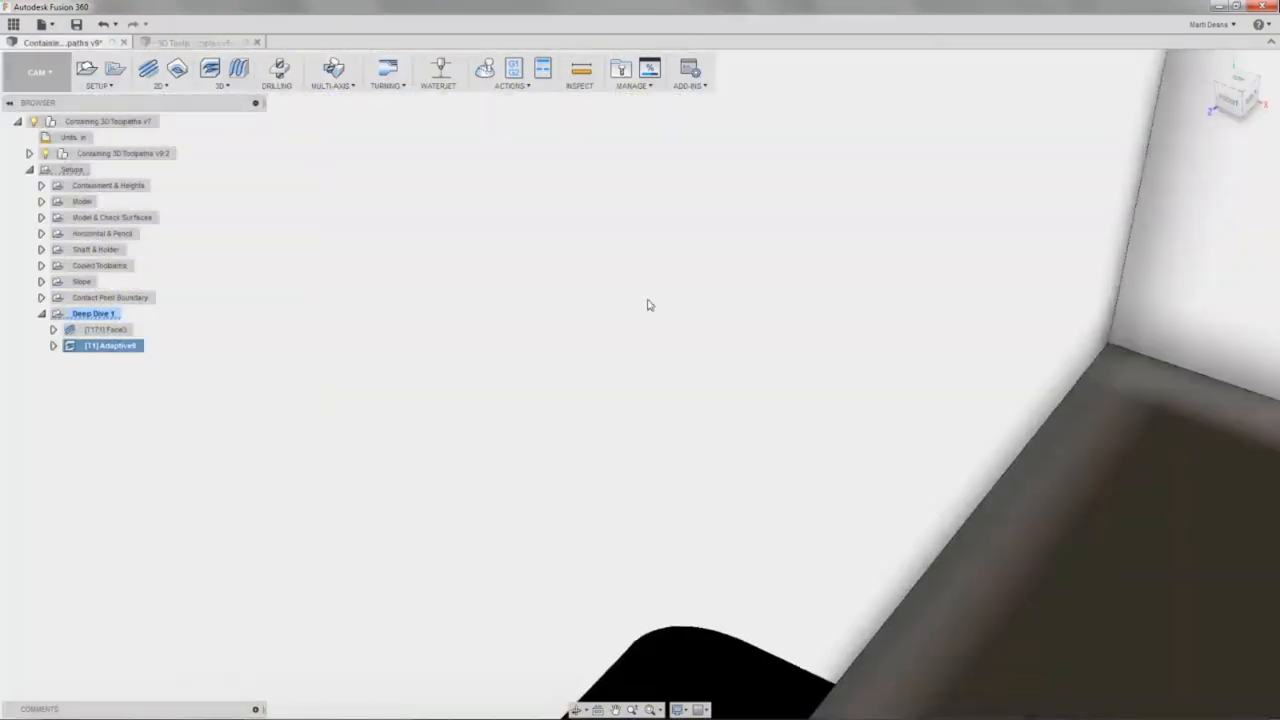
scroll(645, 317, "up", 6)
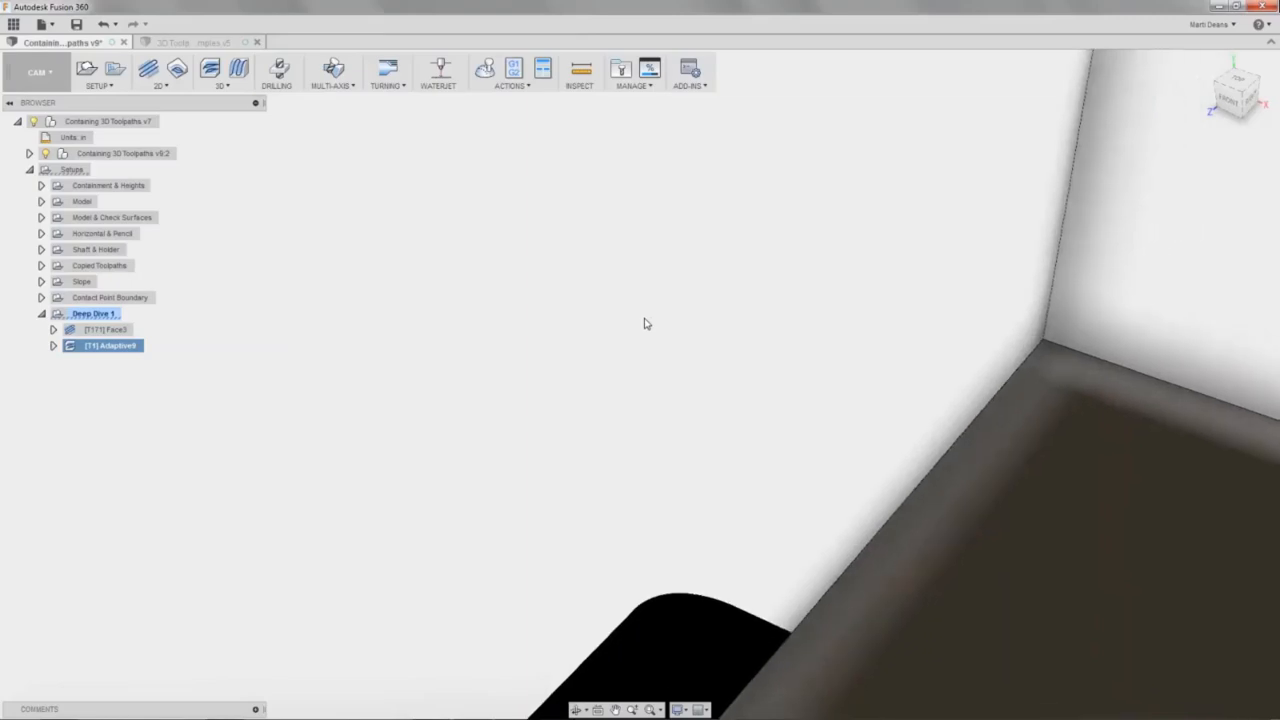
scroll(645, 323, "up", 10)
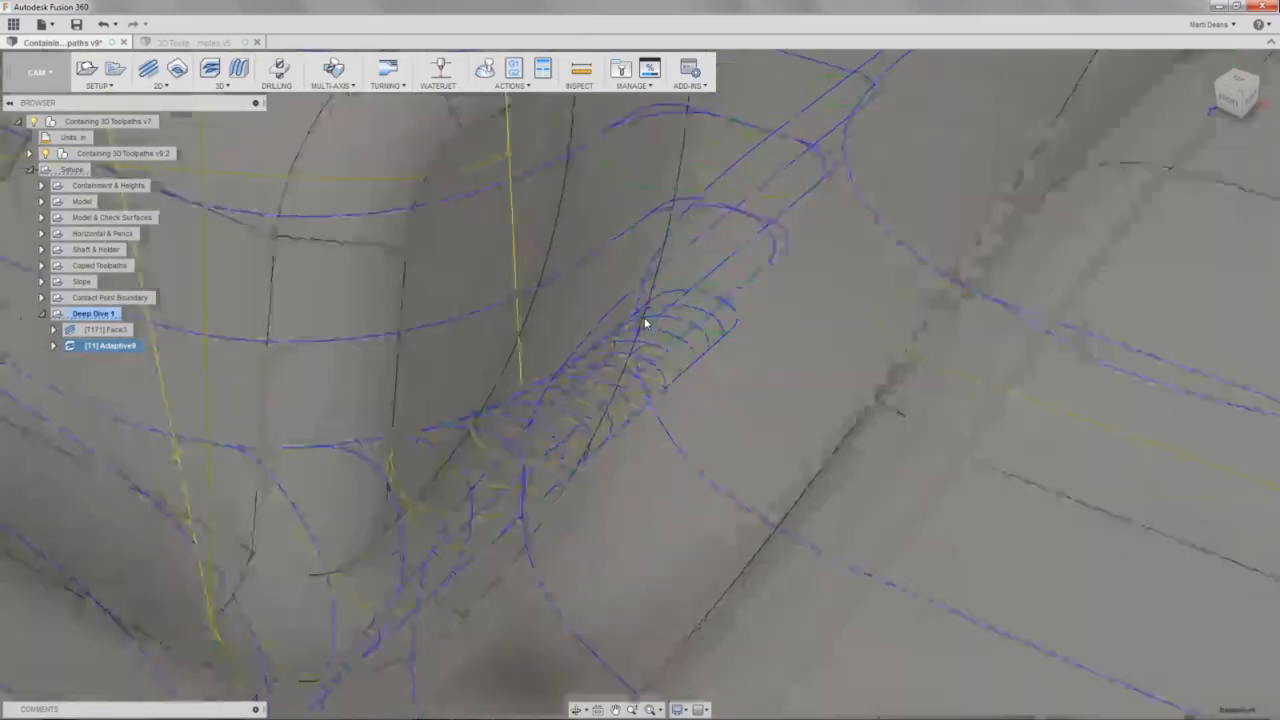
scroll(644, 317, "up", 3)
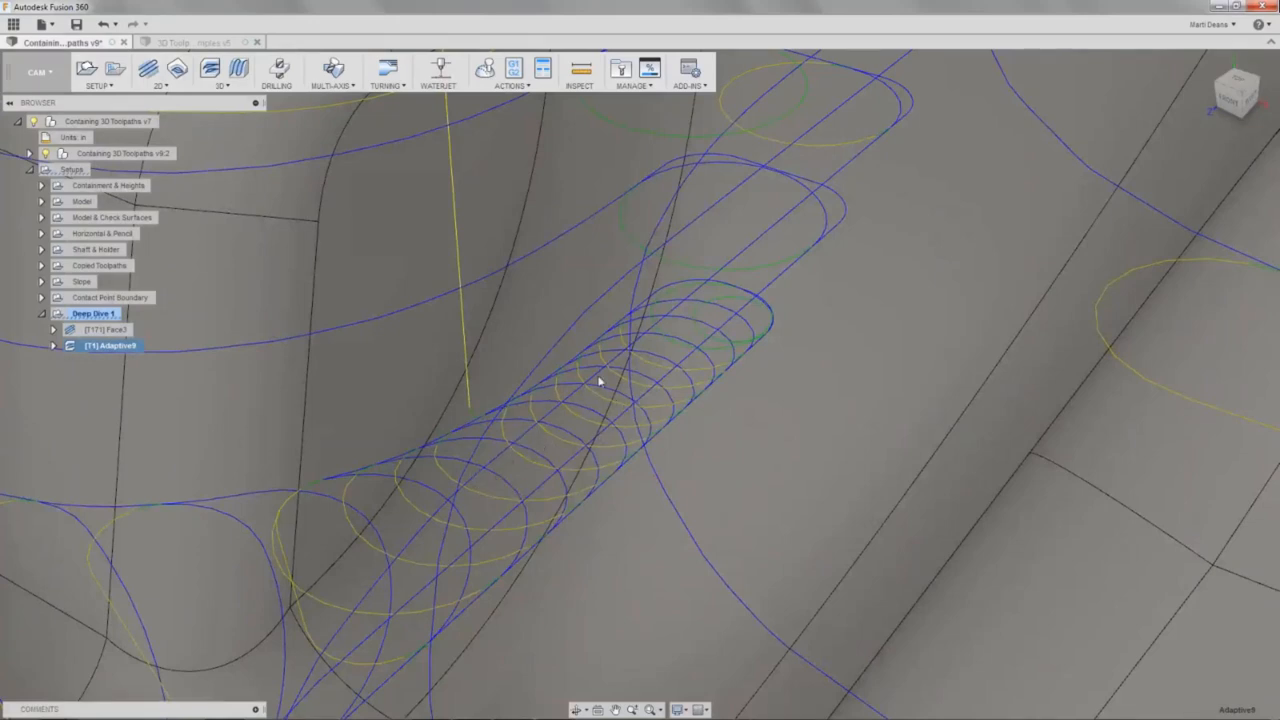
scroll(540, 531, "down", 10)
scroll(549, 488, "up", 8)
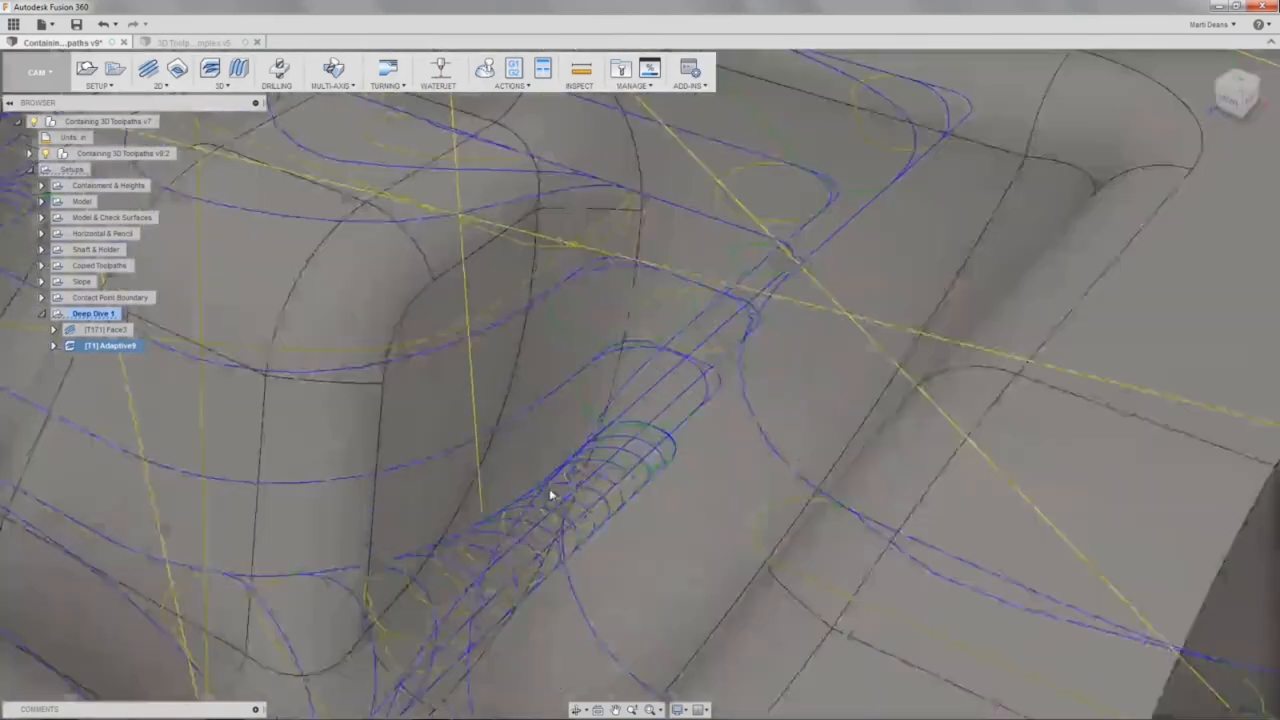
scroll(549, 488, "up", 3)
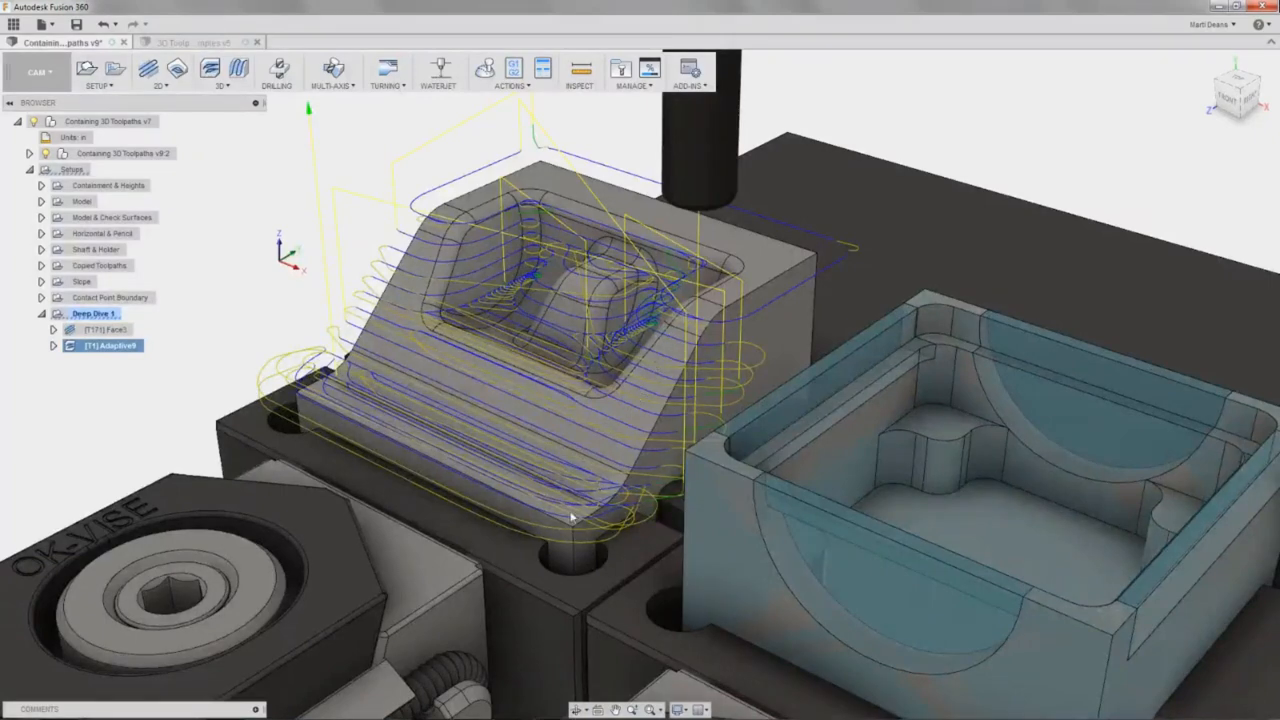
Simulate the Face and Adaptive operations of Deep Dive 1 together with the stock shown.
left_click(108, 330)
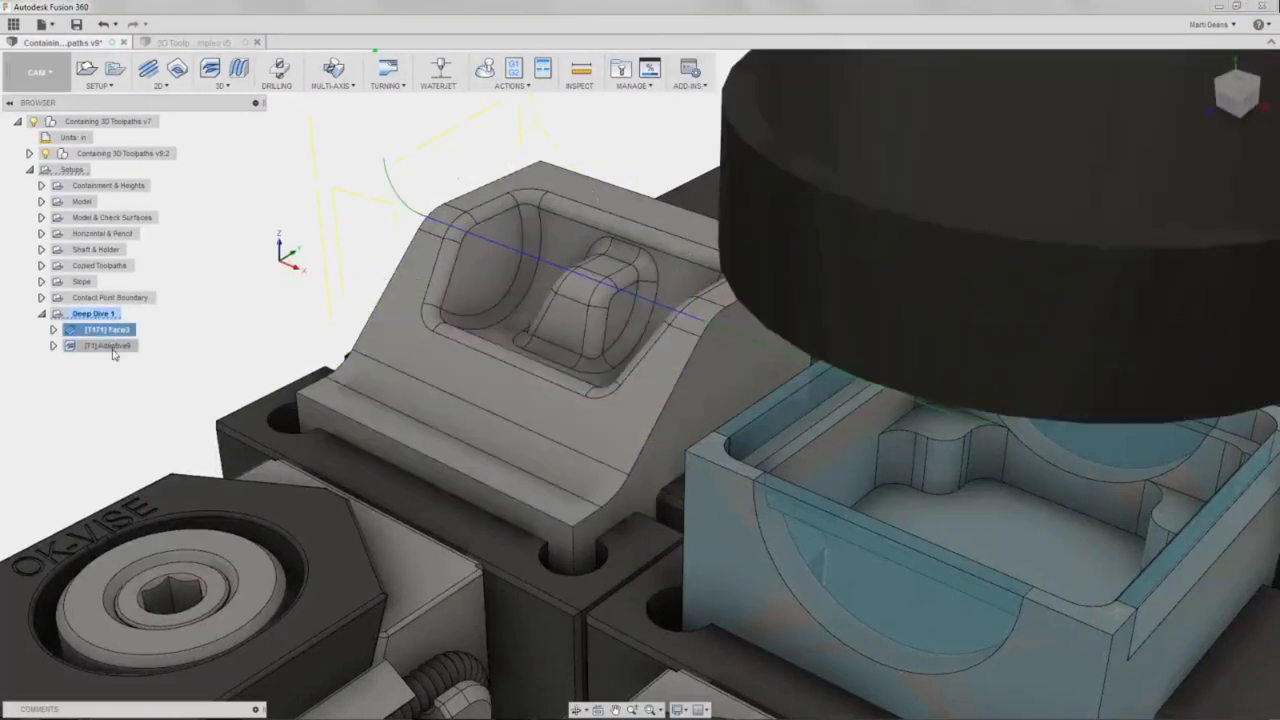
left_click(113, 347, "ctrl")
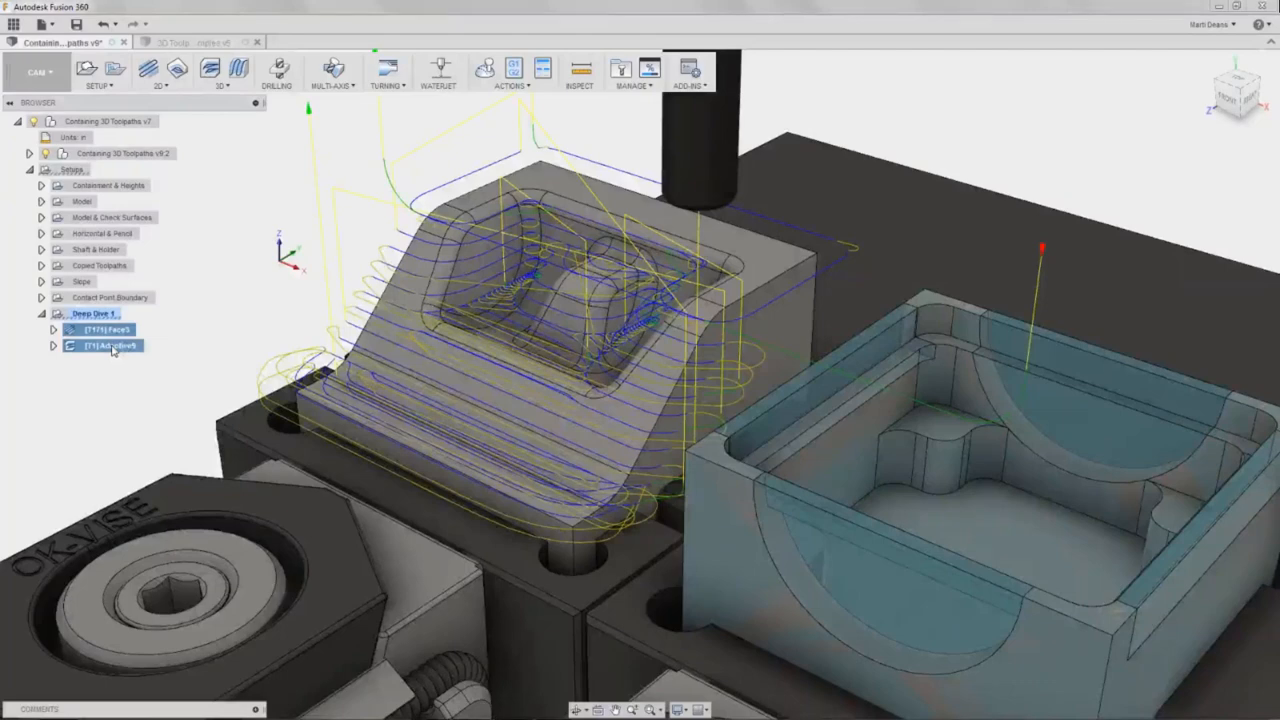
right_click(113, 347)
left_click(209, 386)
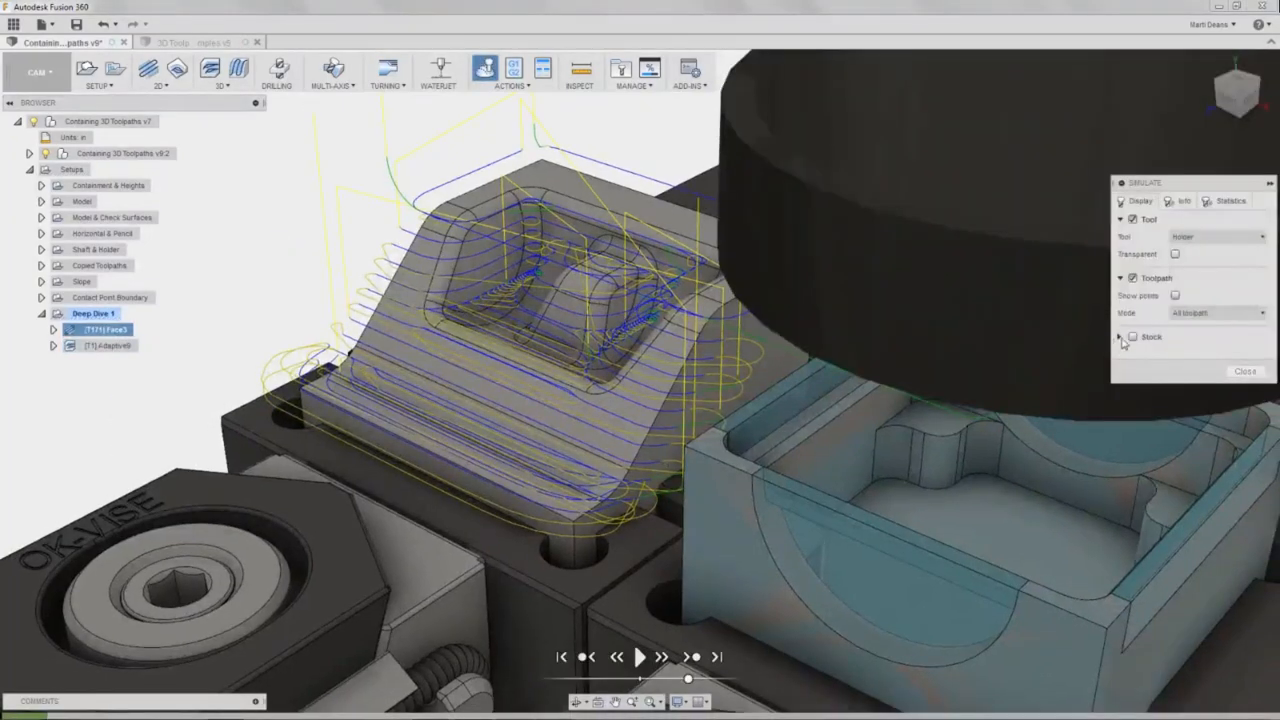
left_click(1121, 338)
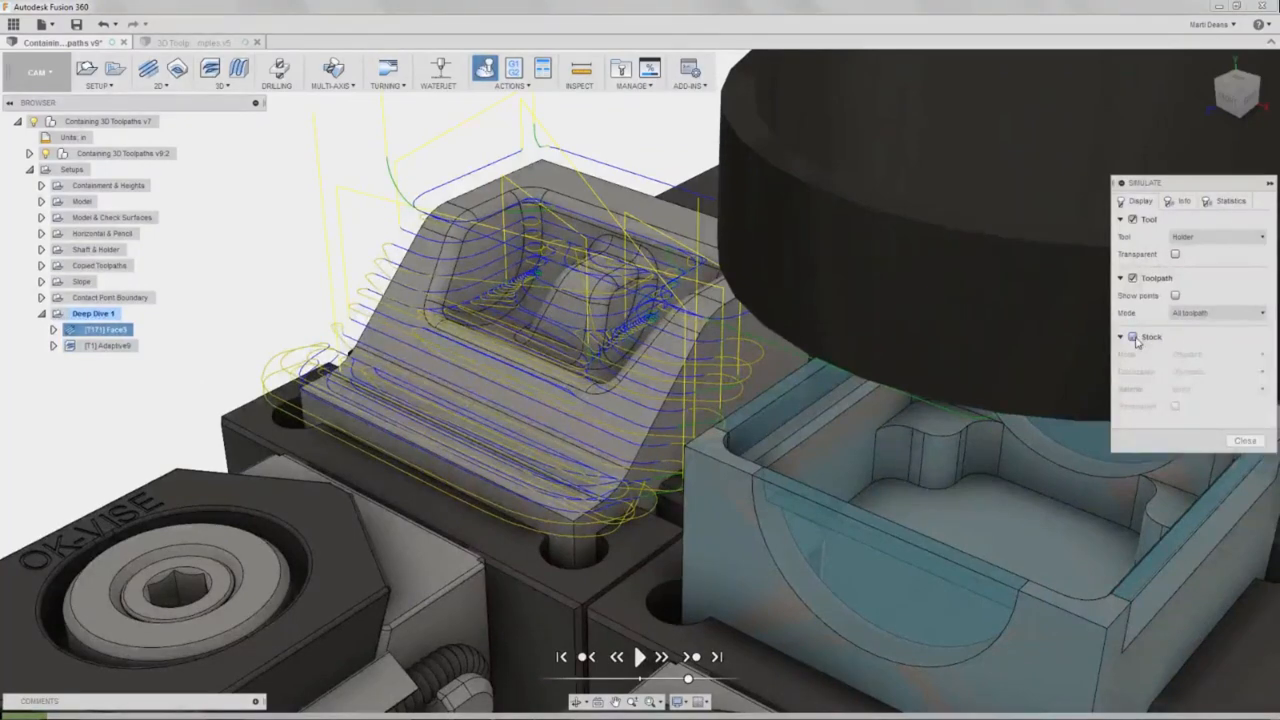
left_click(1134, 338)
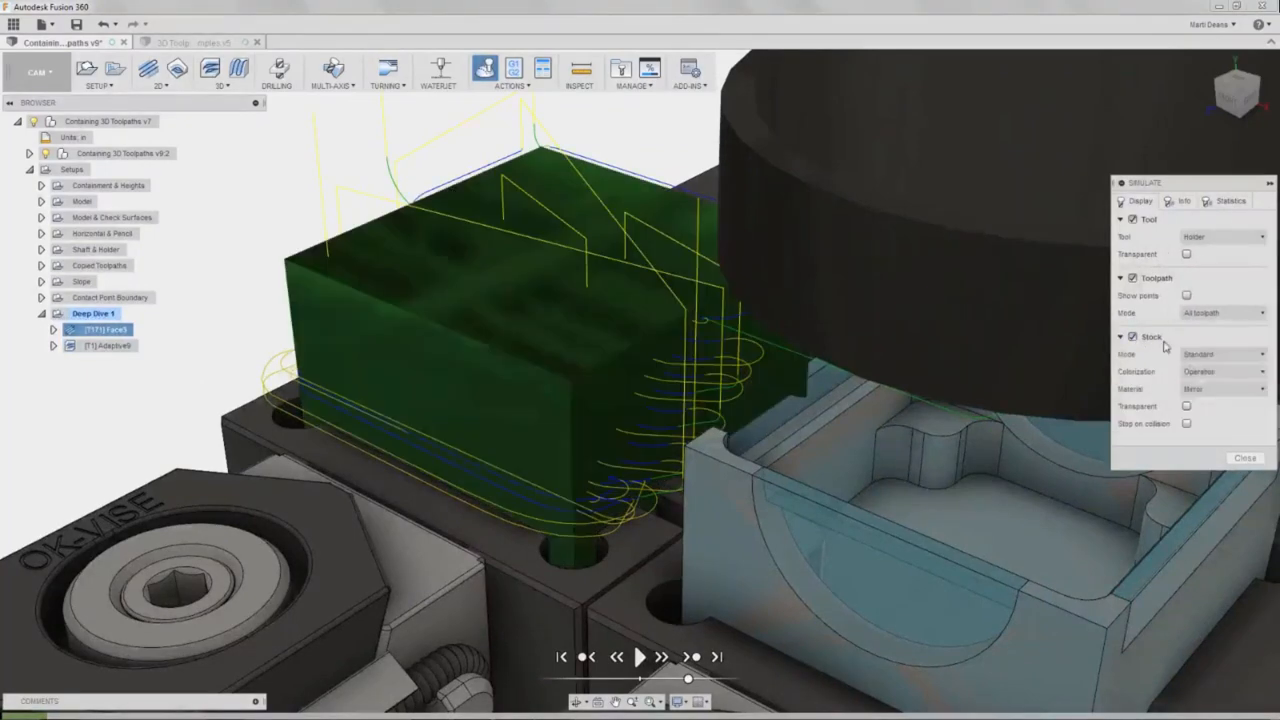
Try the Material stock colorization, then return it to Operation and set the stock material to Ceramic.
left_click(1222, 371)
left_click(1205, 388)
left_click(1206, 375)
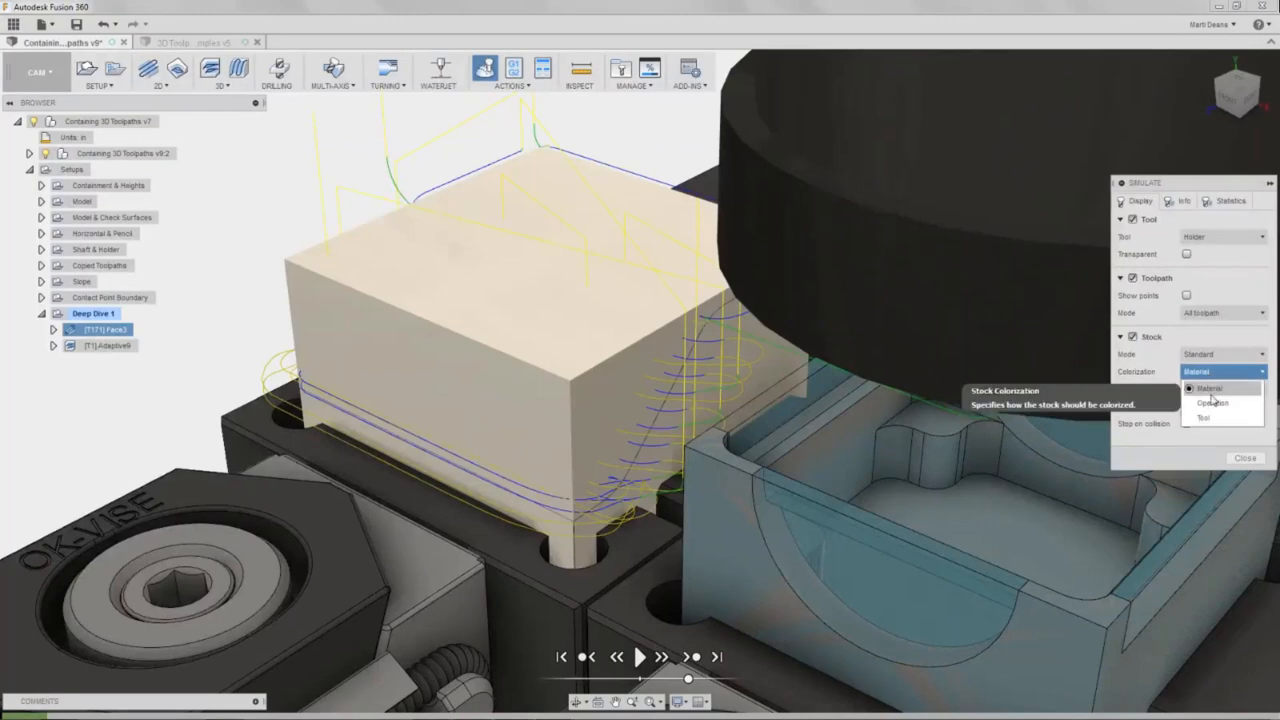
left_click(1206, 403)
left_click(1203, 389)
left_click(1200, 407)
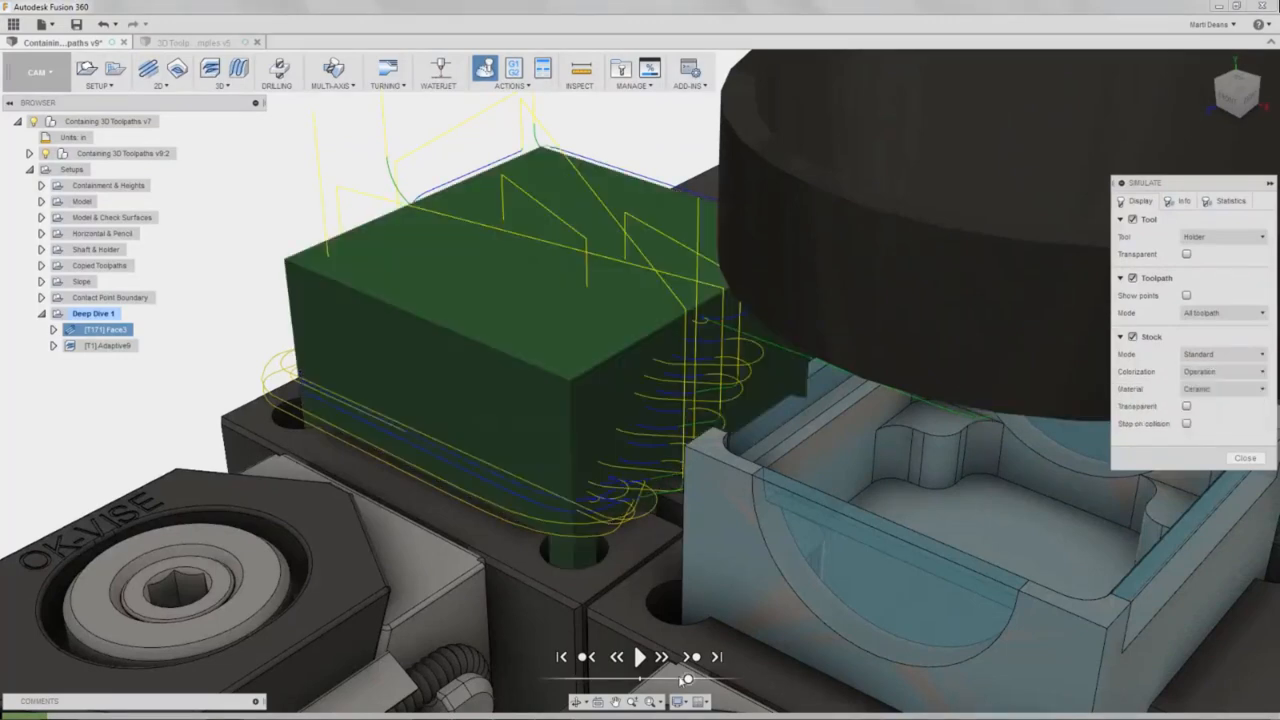
Play the simulation through the Face cut, pause it, and set the toolpath display mode to Tail.
left_click(640, 656)
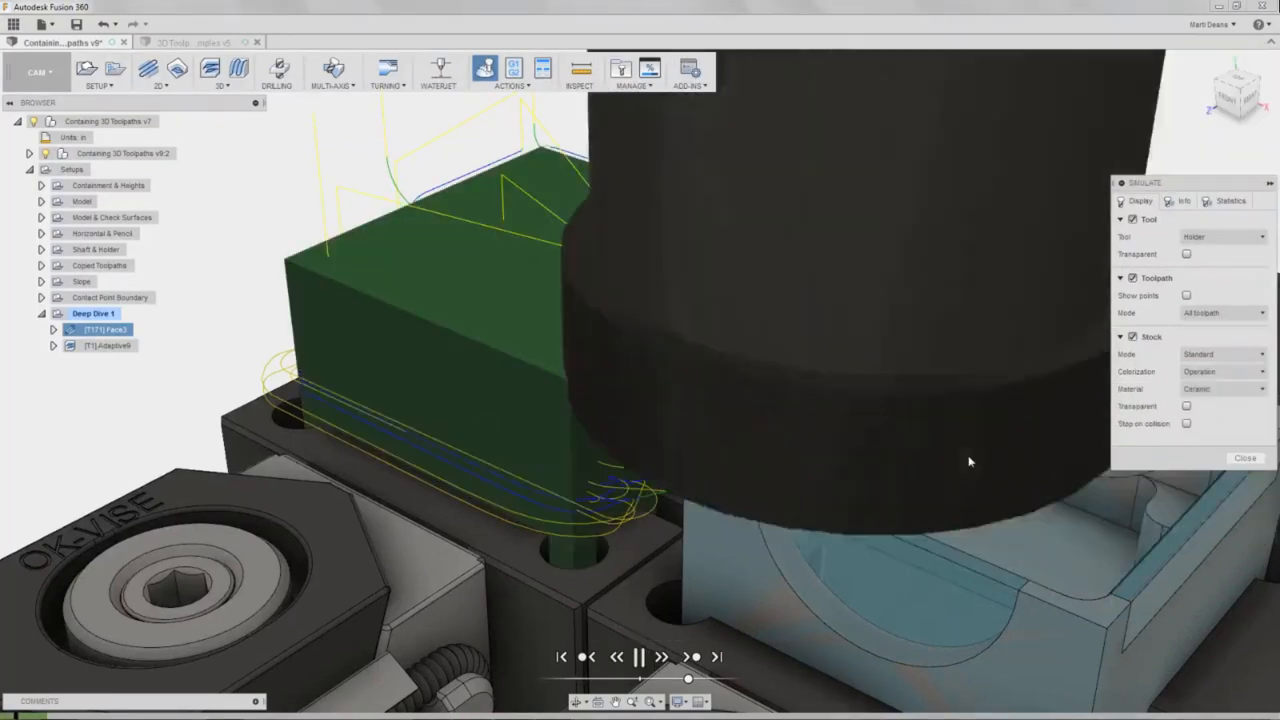
left_click(640, 657)
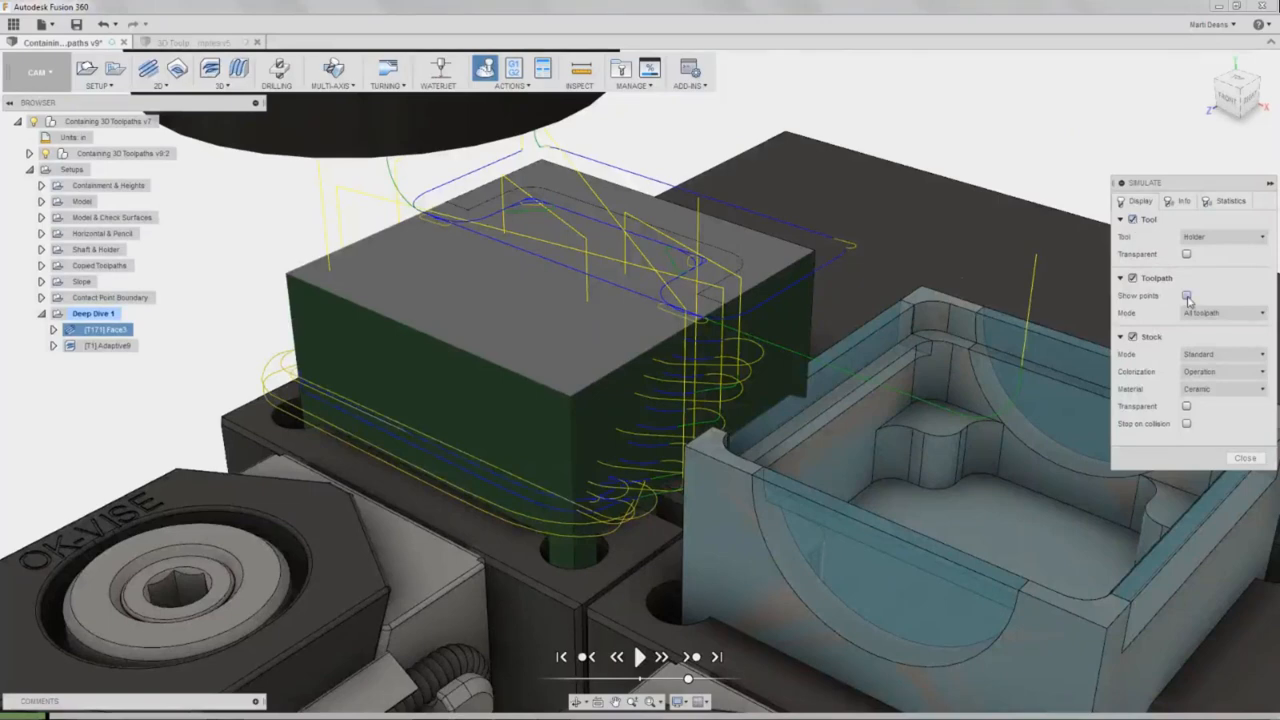
left_click(1222, 313)
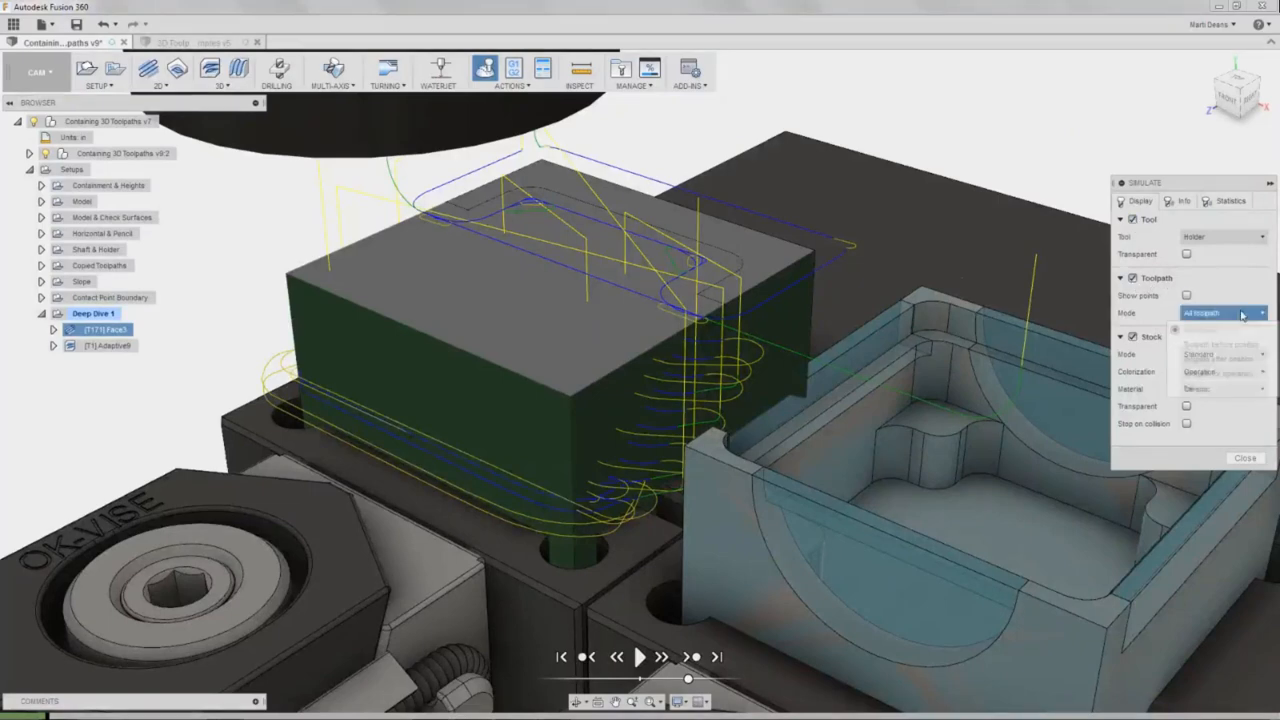
left_click(1234, 389)
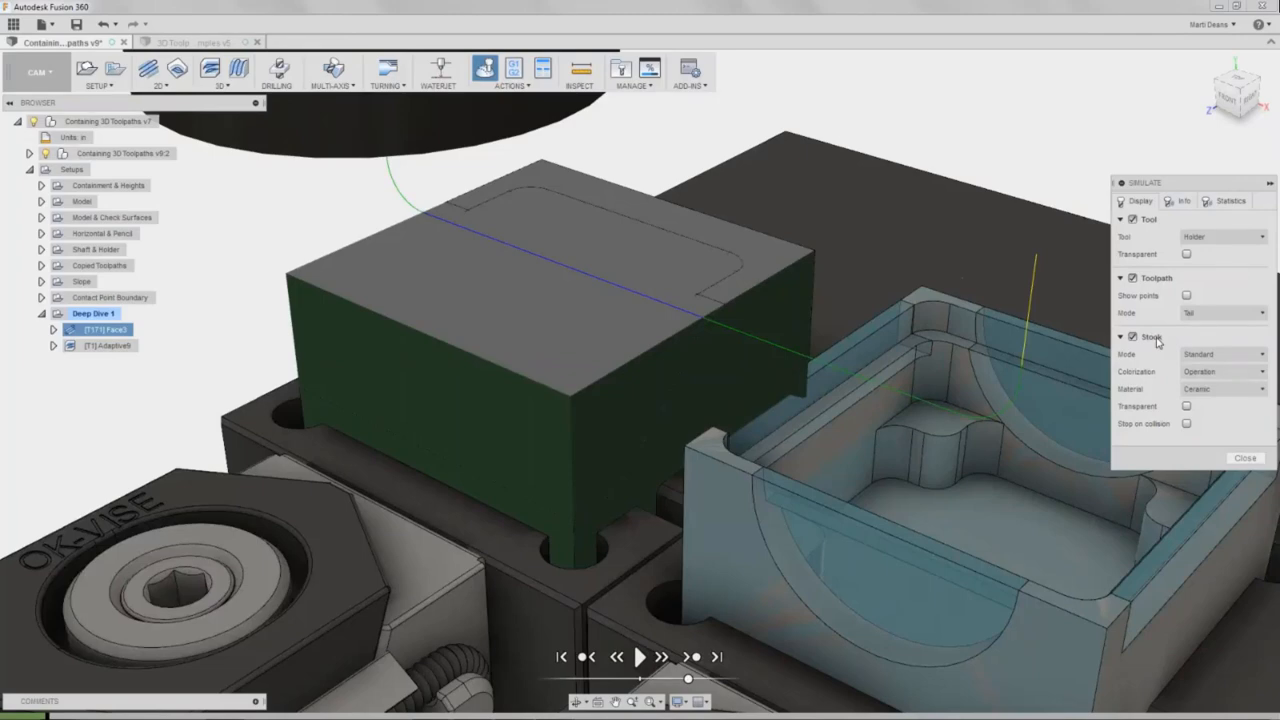
Open the choices for the simulated stock's material.
left_click(1243, 389)
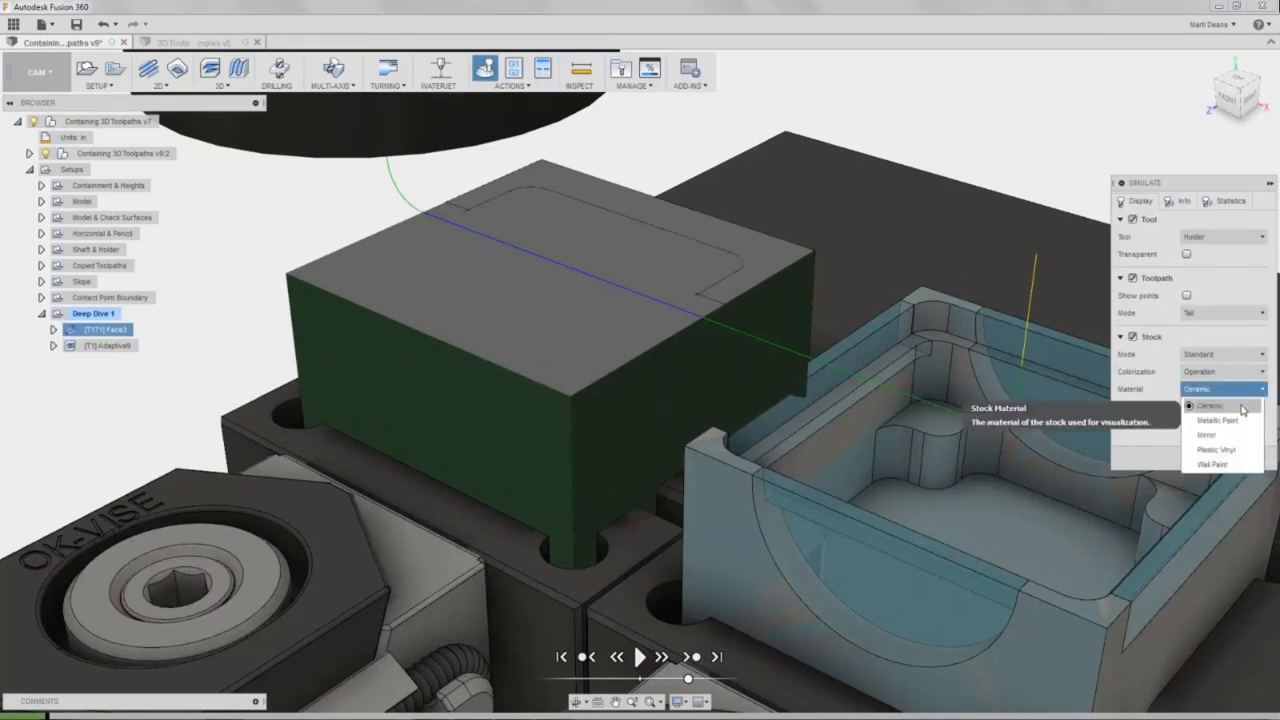
Set the simulated stock's material to Ceramic and its colorization to Operation.
left_click(1242, 407)
left_click(1240, 371)
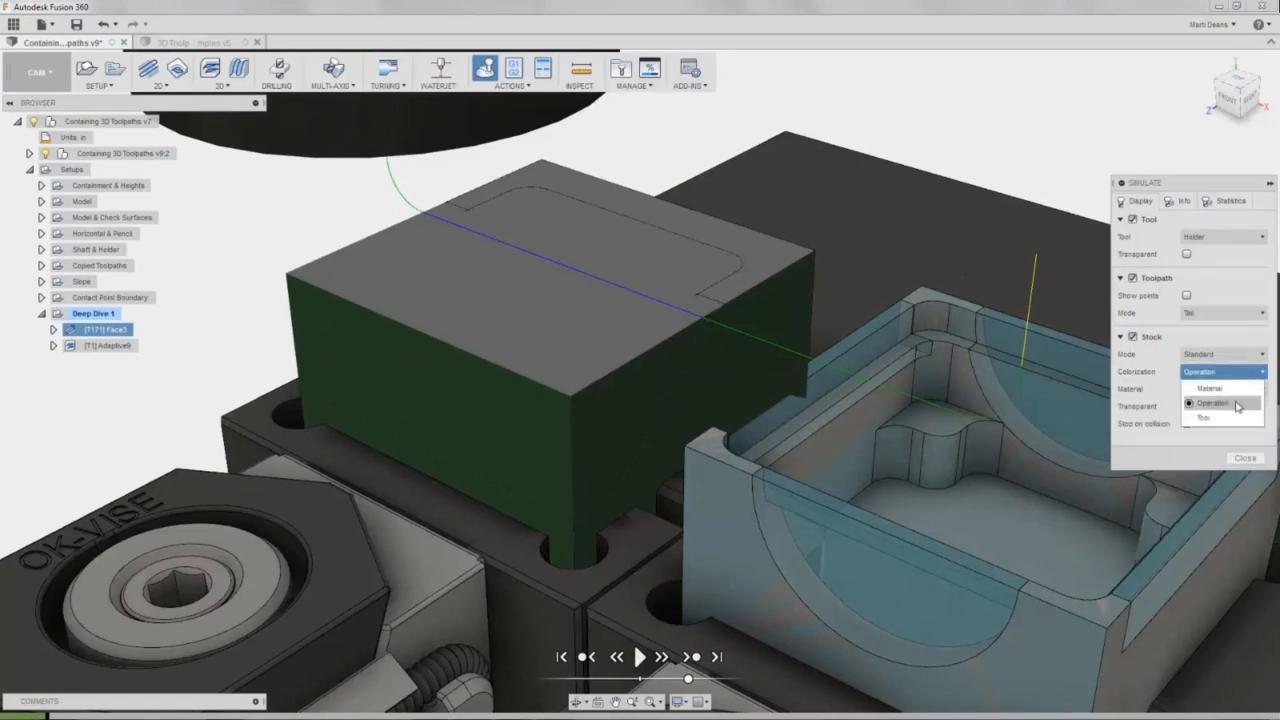
left_click(1238, 404)
Try the Fast (3-axis only) stock mode with High quality, and switch the mode back to Standard.
left_click(1238, 354)
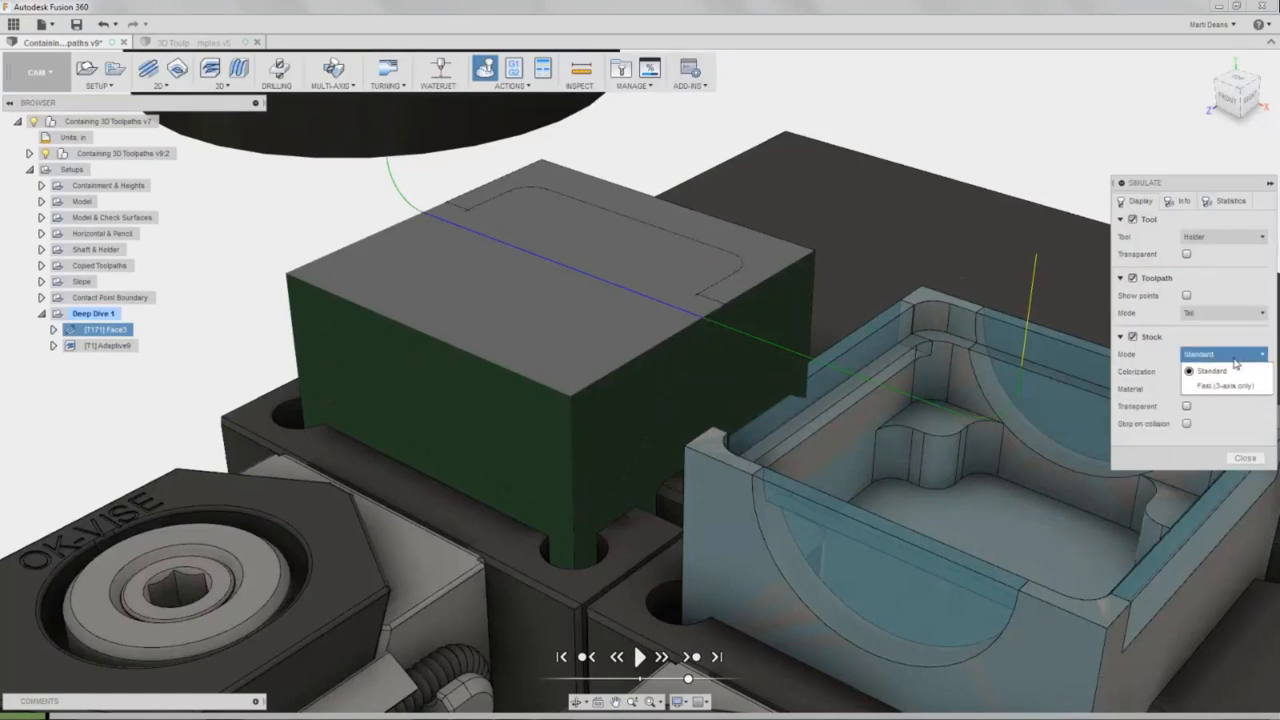
left_click(1236, 386)
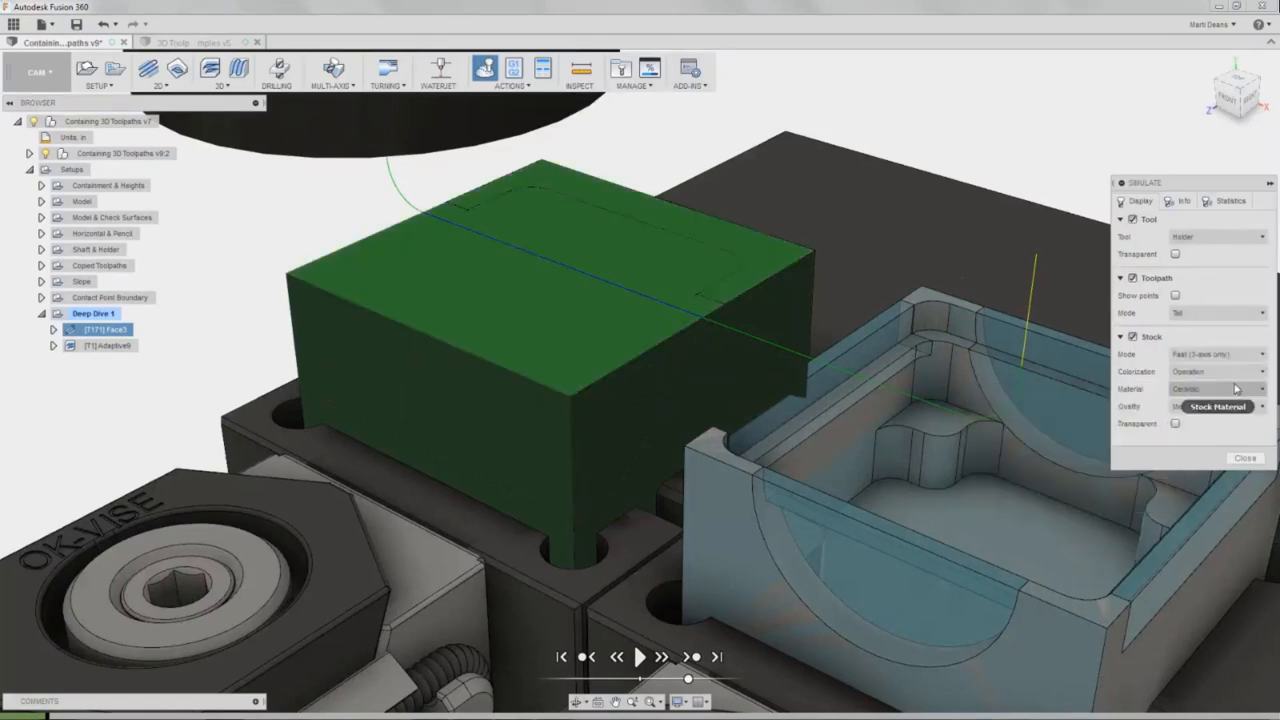
left_click(1231, 372)
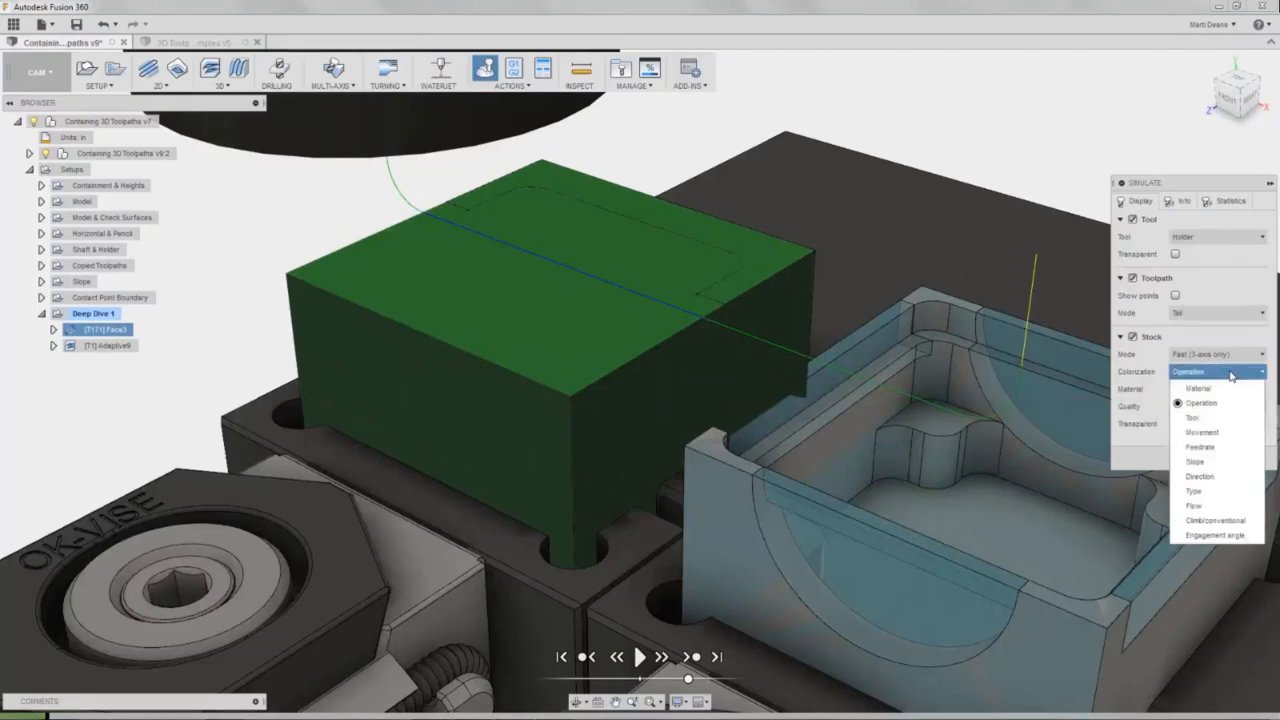
left_click(1231, 374)
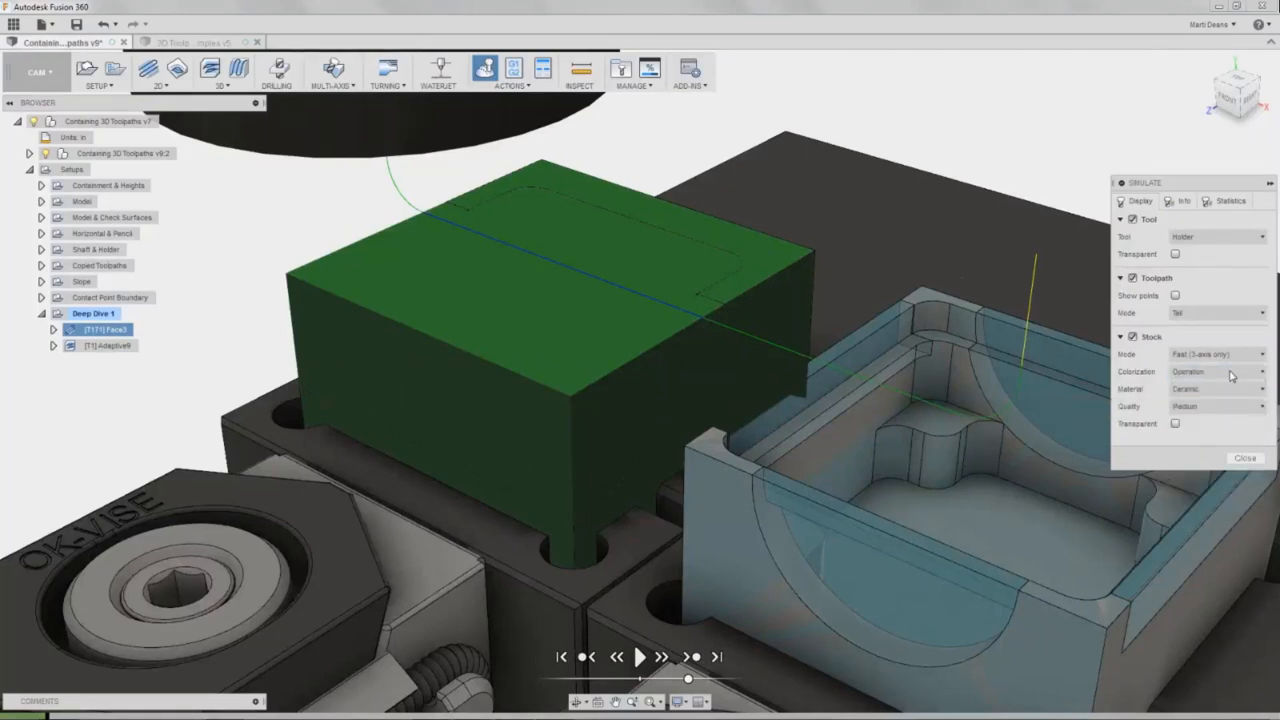
left_click(1232, 407)
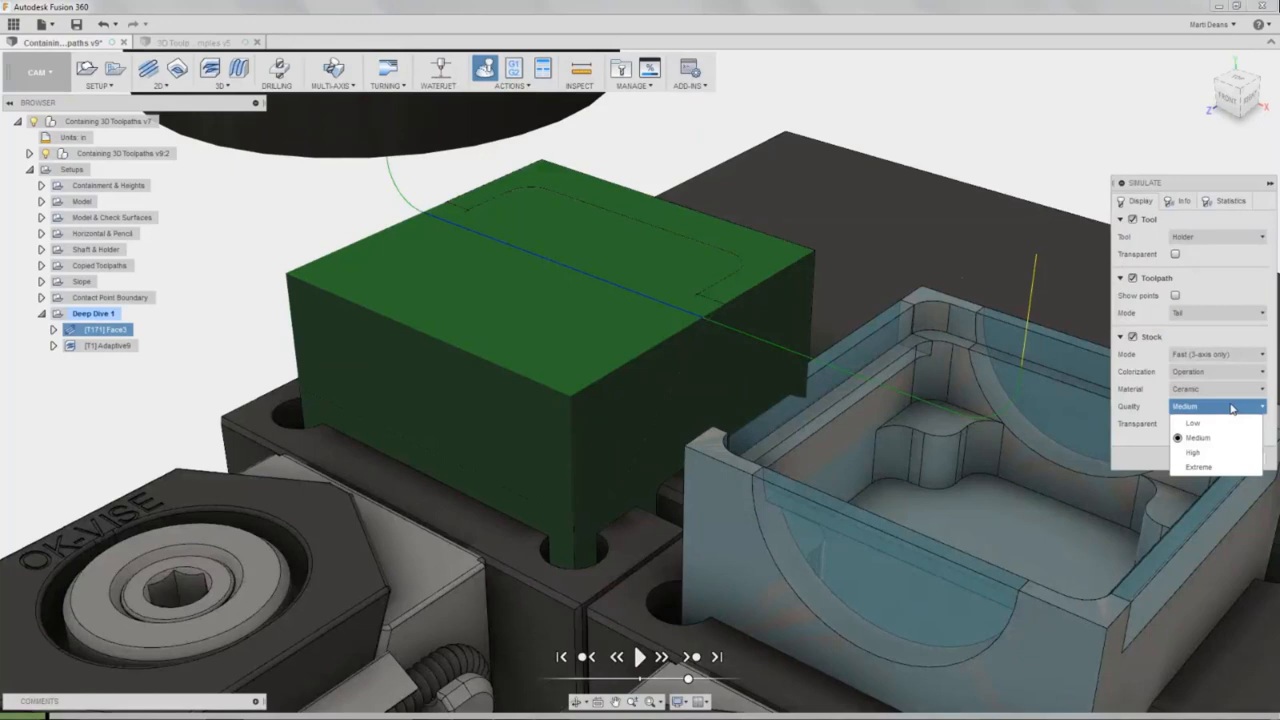
left_click(1226, 453)
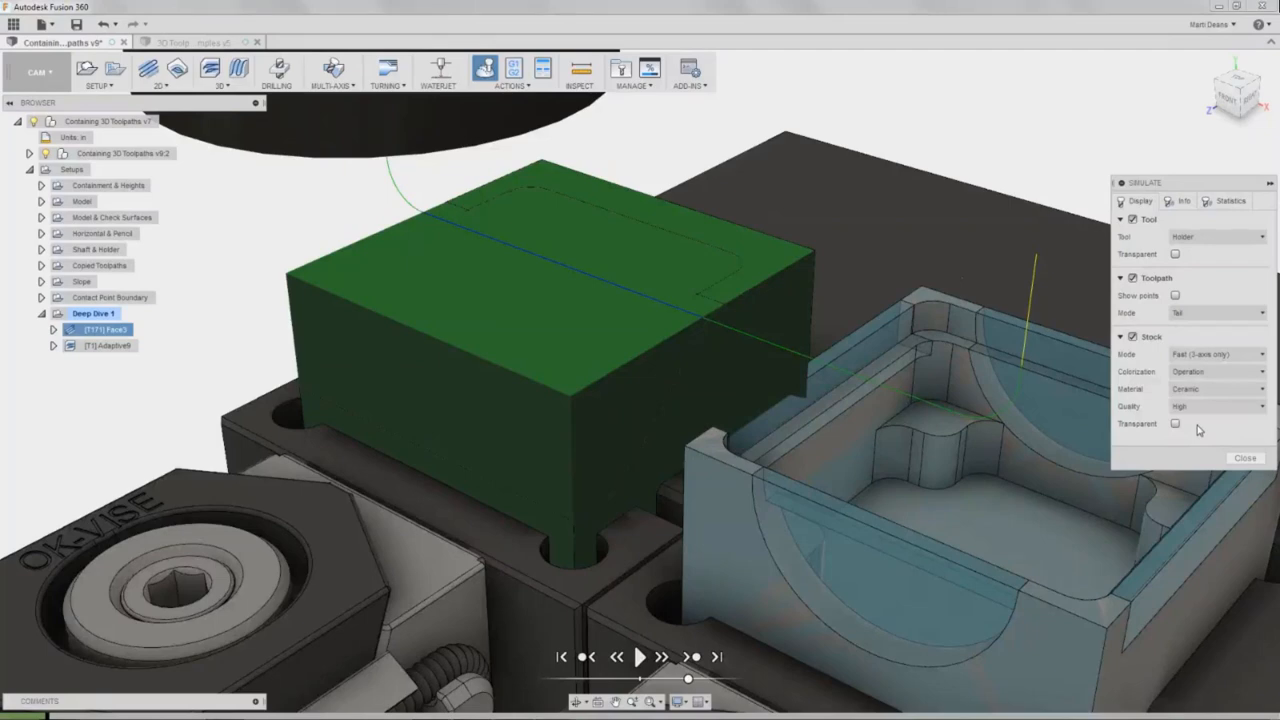
left_click(1219, 355)
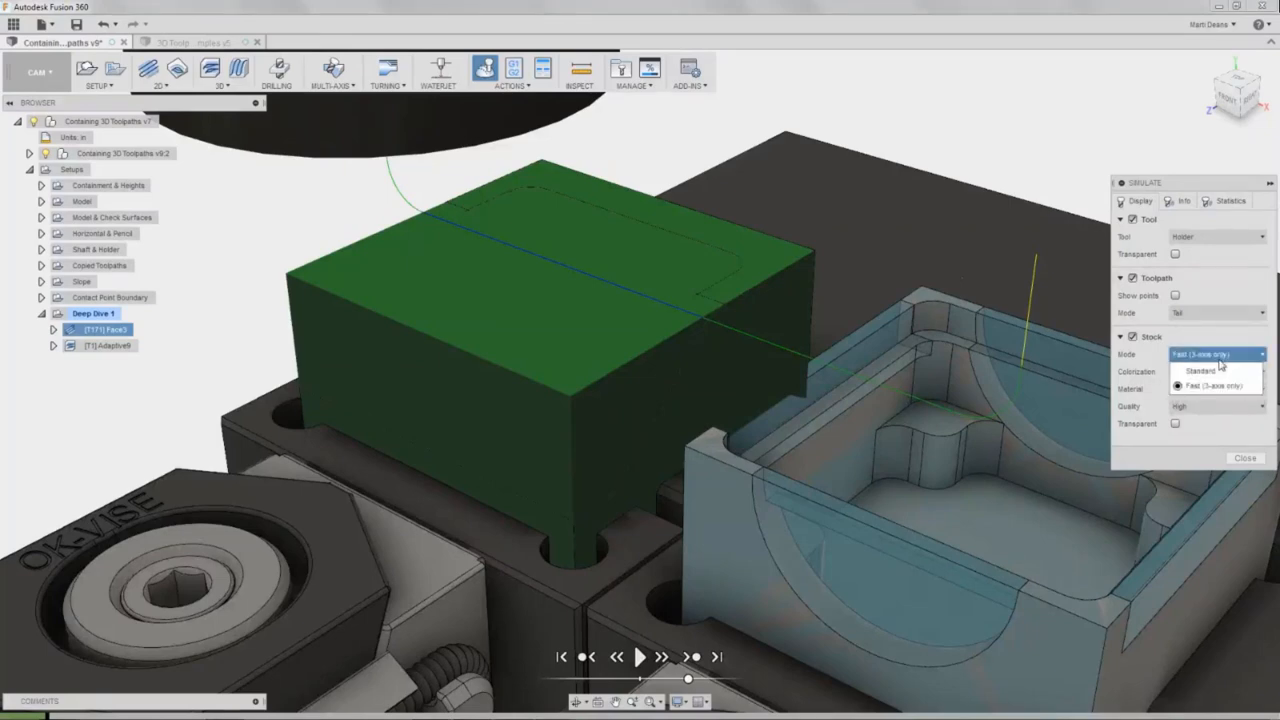
left_click(1220, 369)
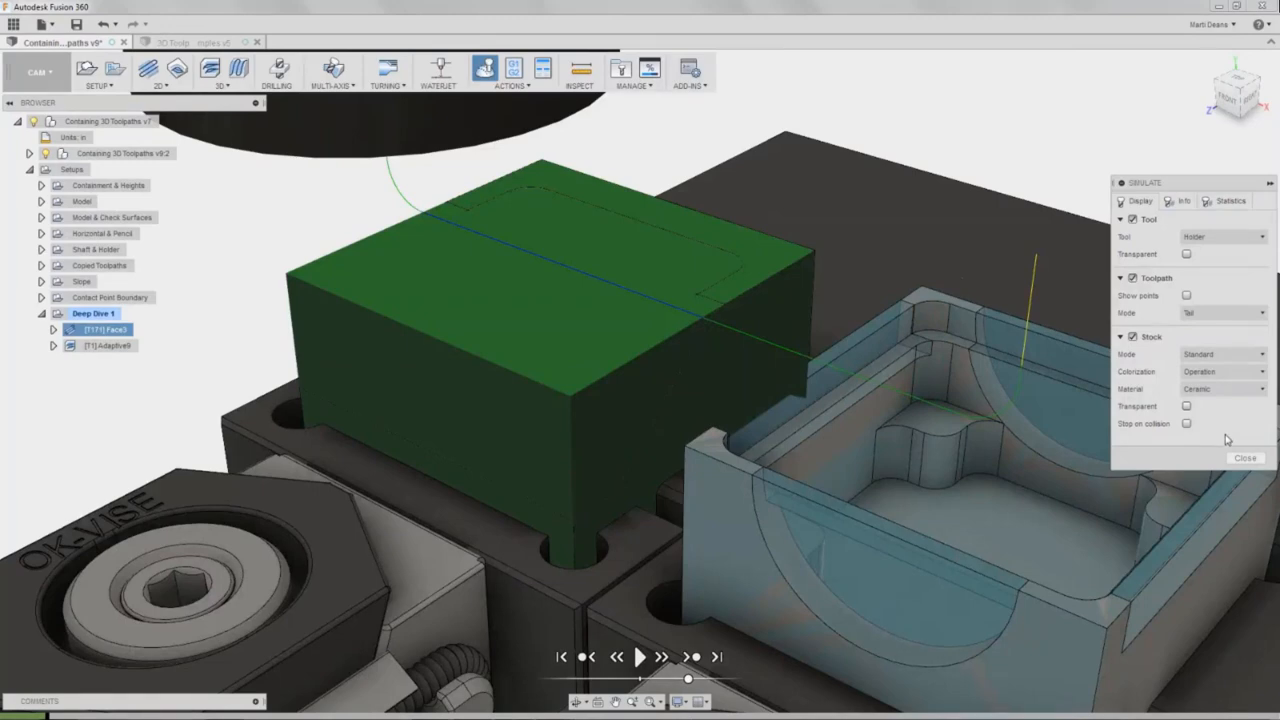
Play the Deep Dive 1 machining simulation and review its operation info and machining statistics.
left_click(640, 656)
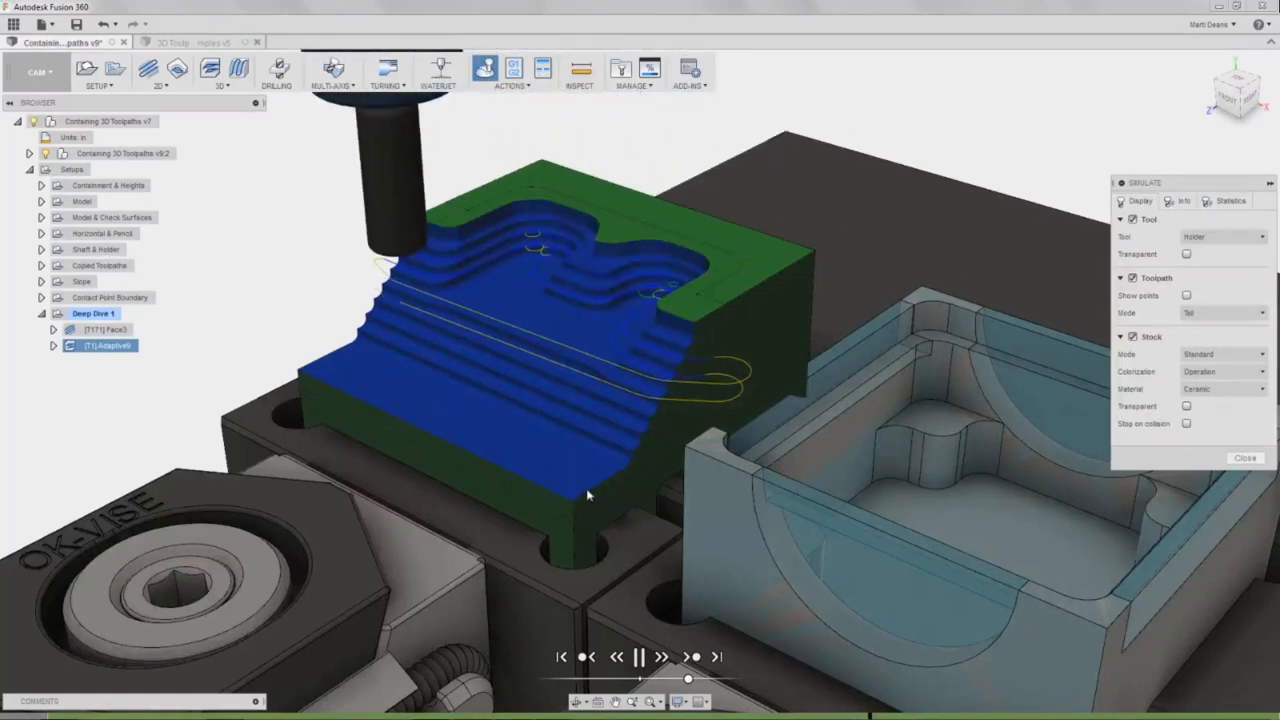
left_click(1178, 202)
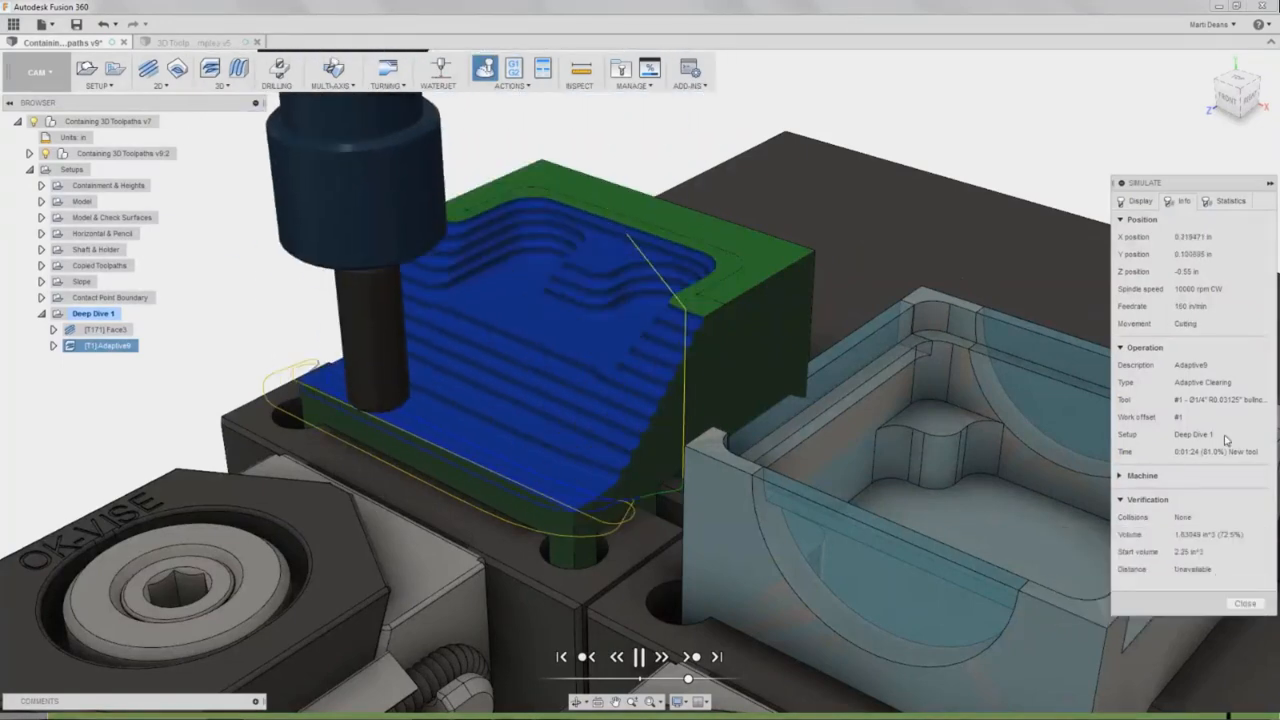
left_click(1218, 201)
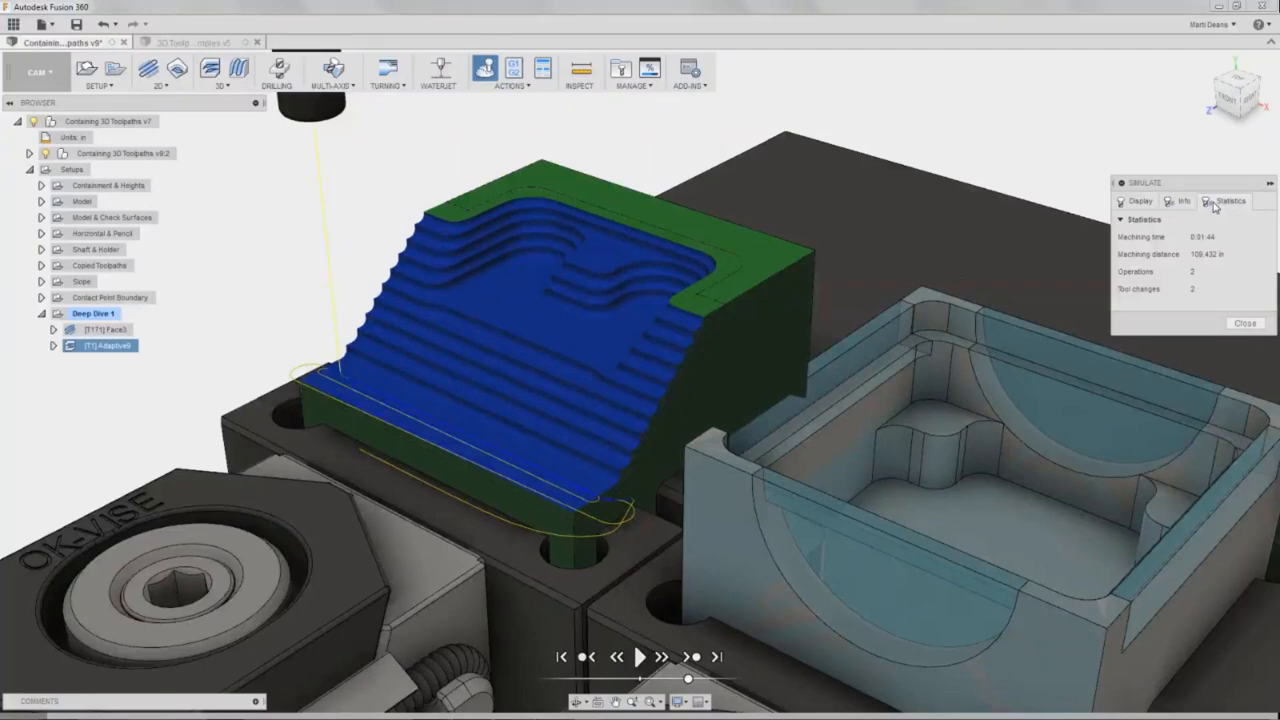
left_click(1147, 203)
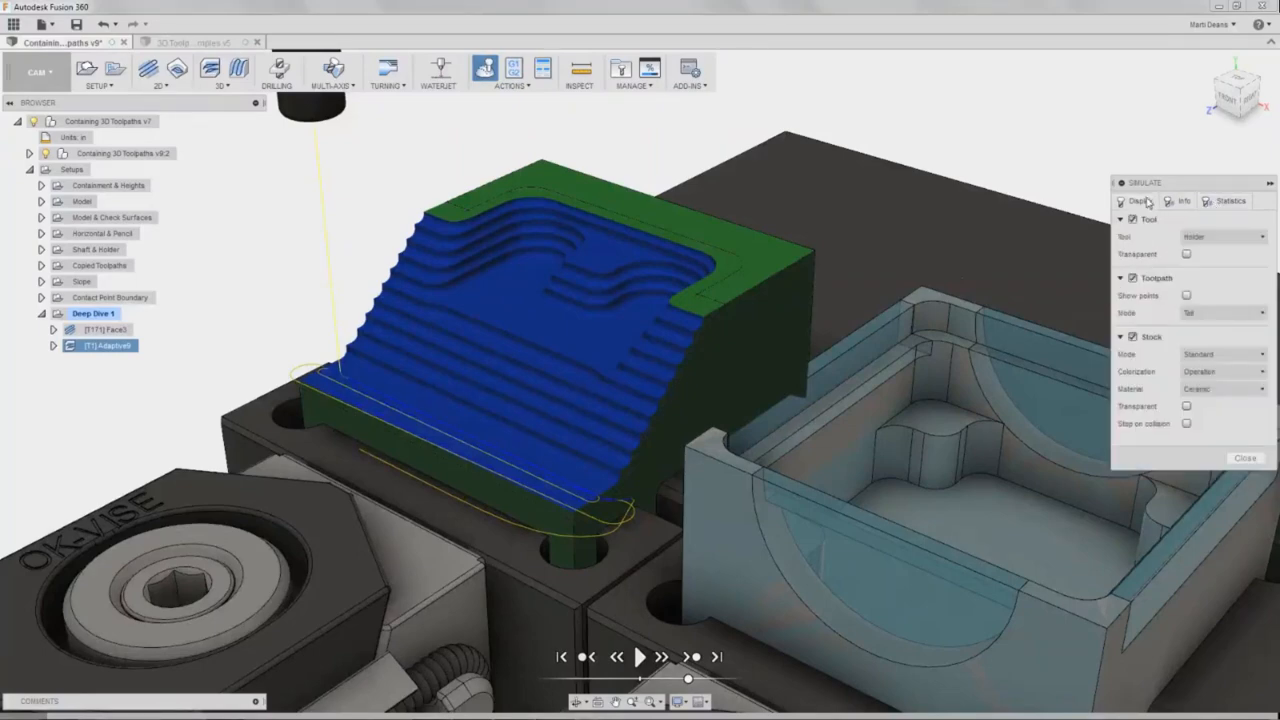
Make the simulated stock transparent to inspect the material remaining around the pocket, and close the simulation.
left_click(1186, 407)
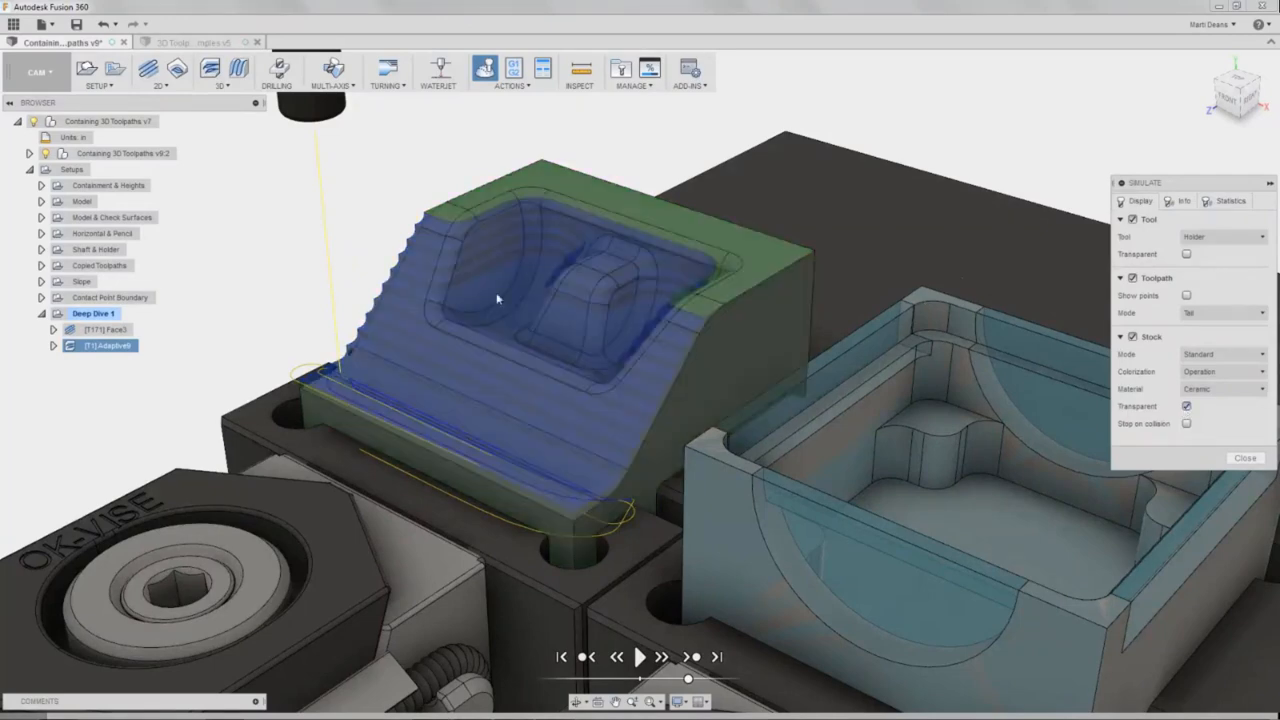
scroll(497, 294, "up", 5)
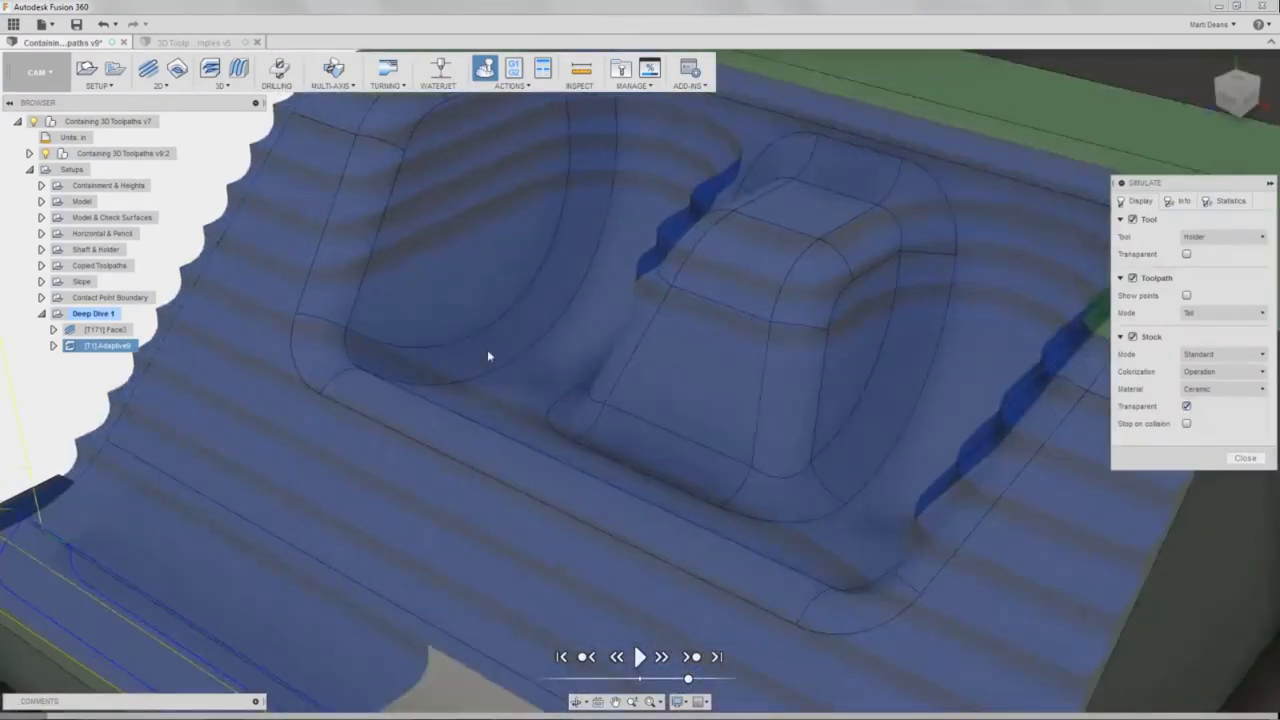
scroll(385, 349, "down", 5)
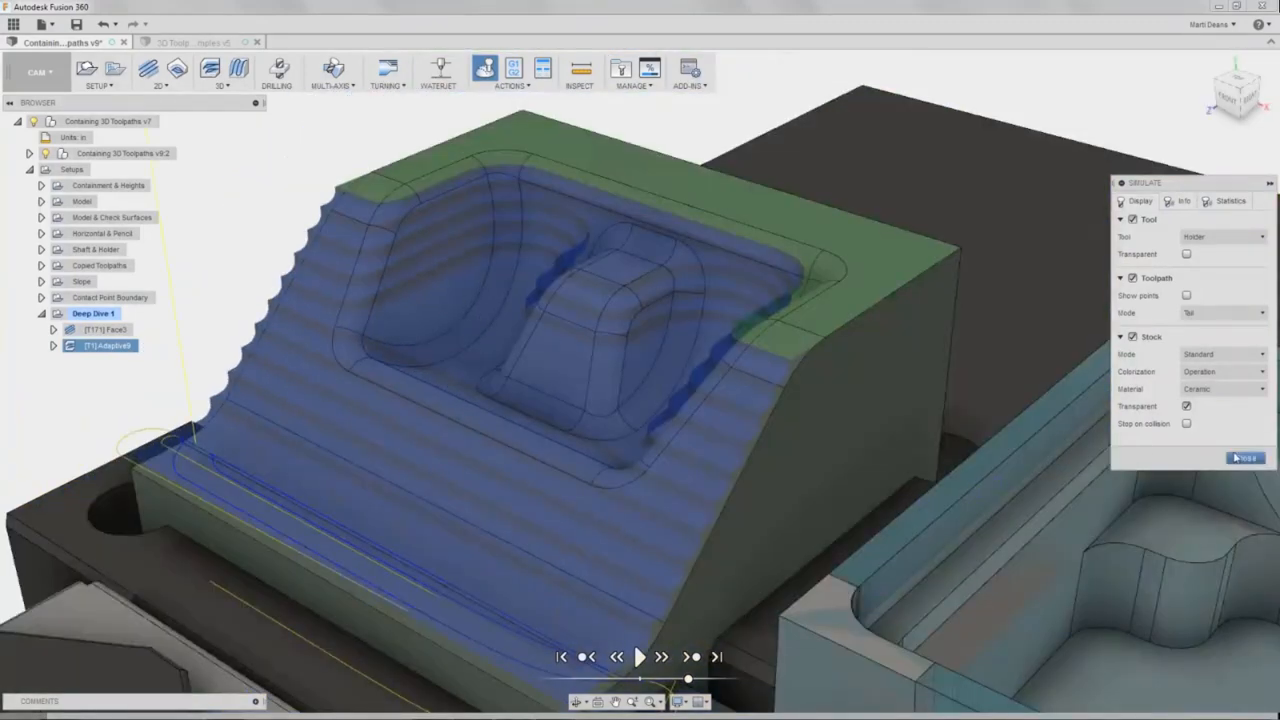
left_click(1240, 457)
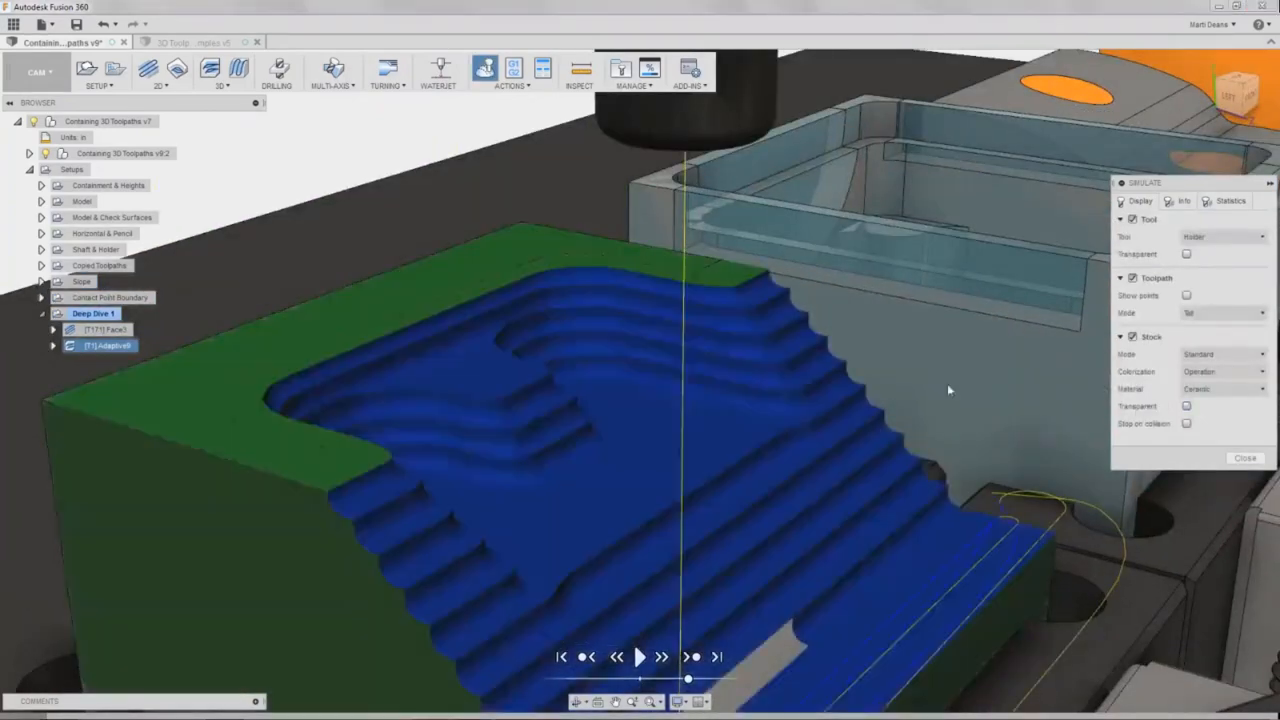
middle_click_drag(950, 390, 924, 297)
middle_click_drag(908, 362, 335, 338, "shift")
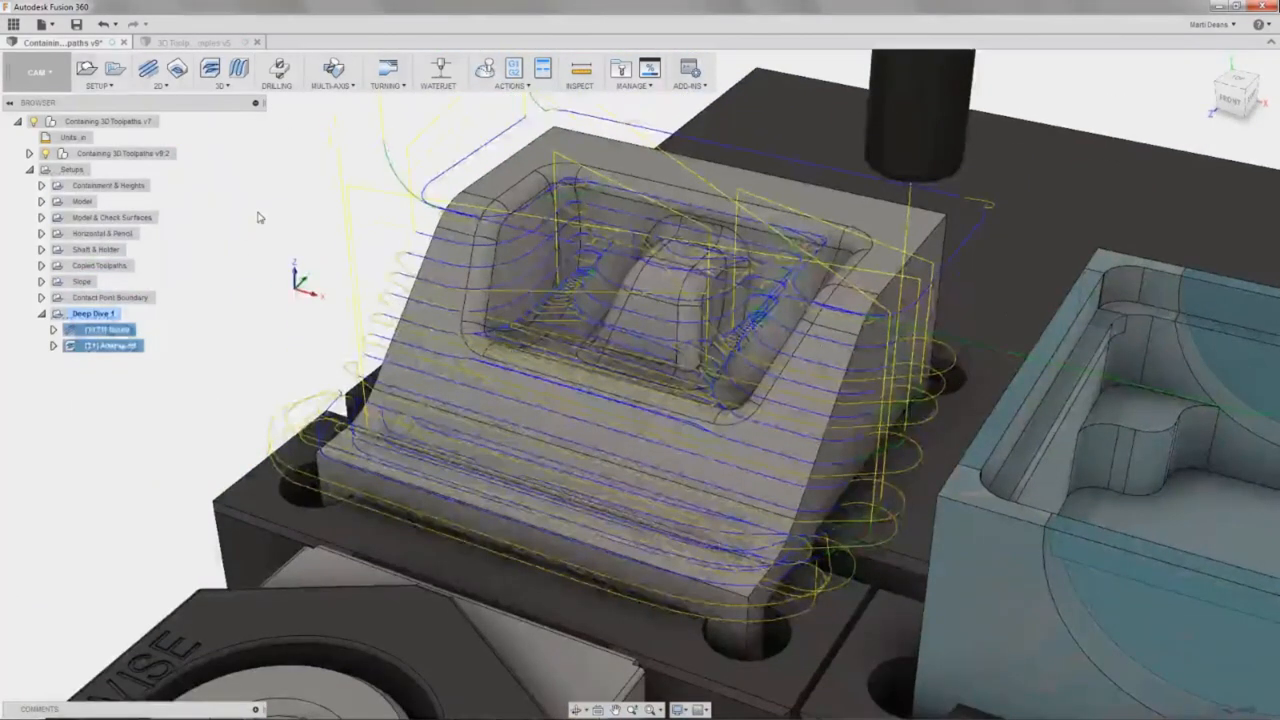
left_click(262, 216)
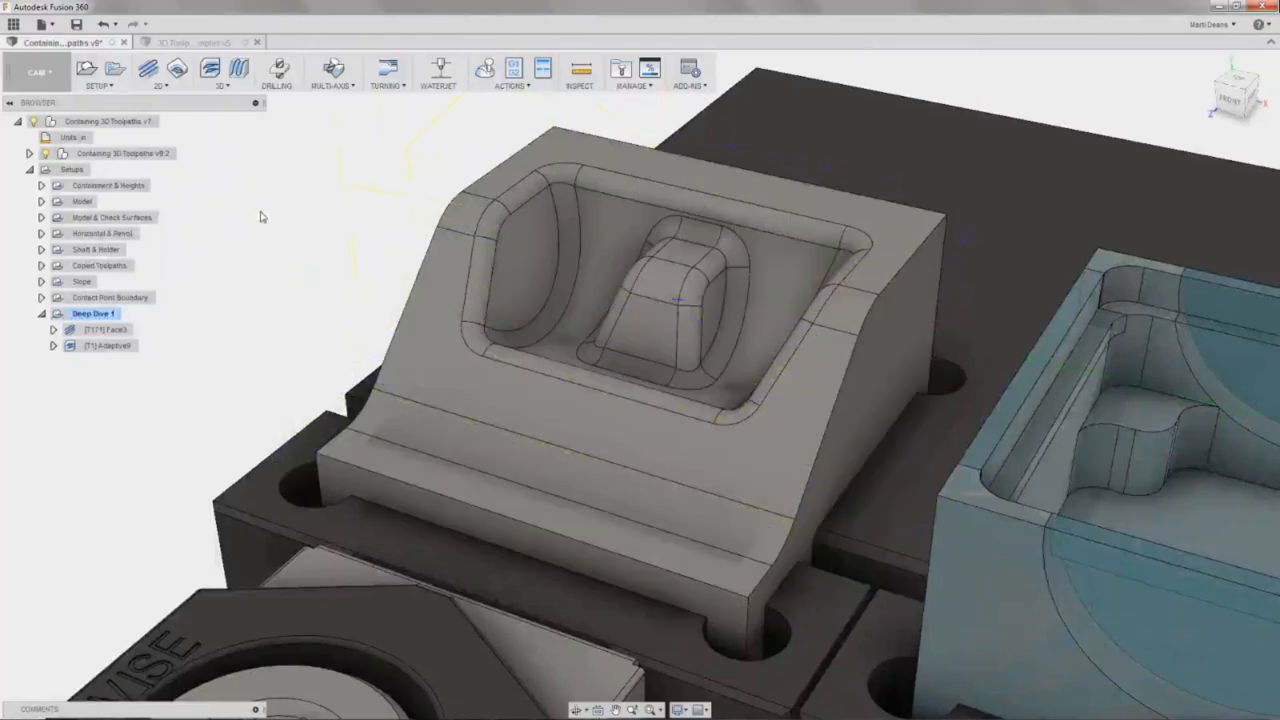
Start a 3D Pocket Clearing operation using tool 2, the Ø1/8 R0.03125" bull nose.
left_click(221, 85)
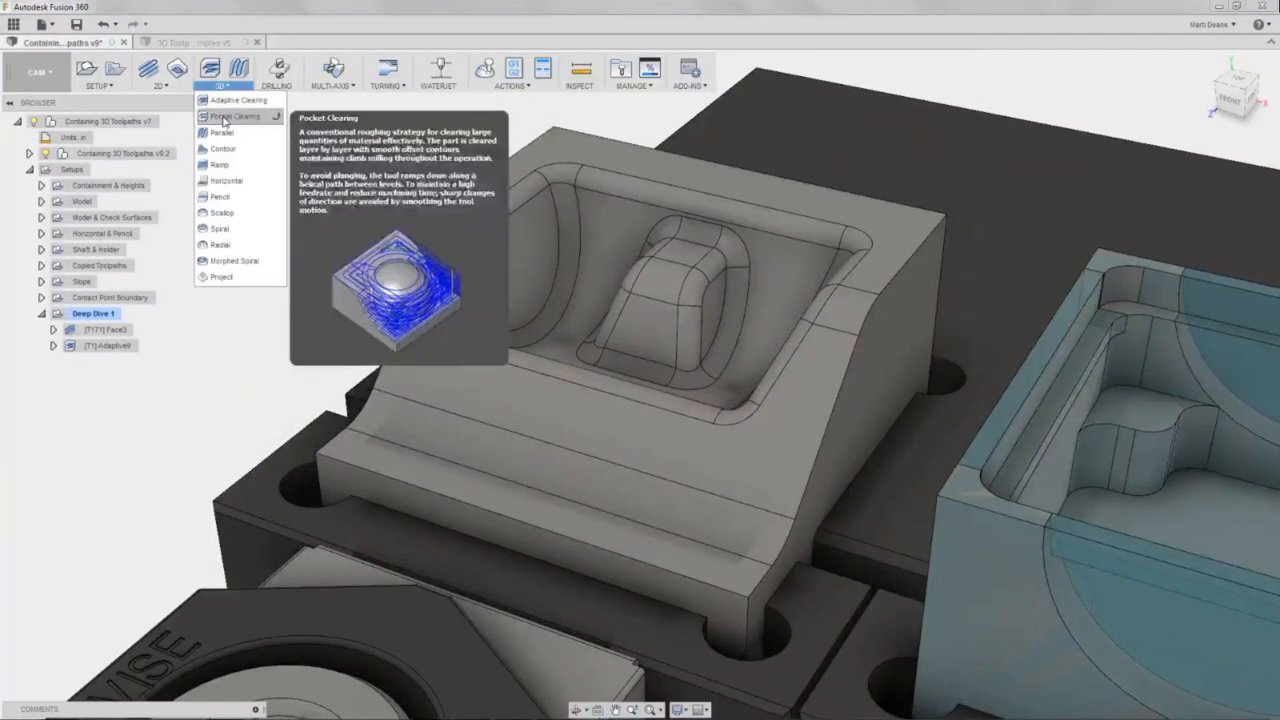
left_click(224, 117)
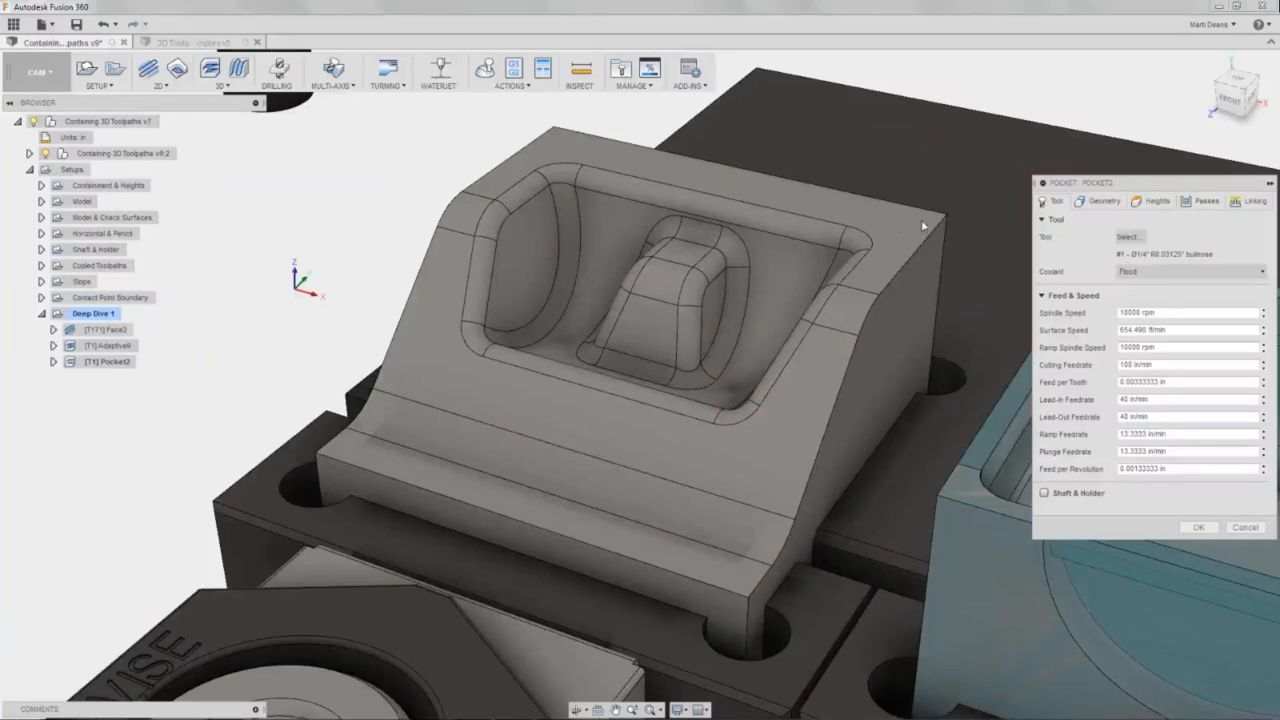
left_click(1126, 237)
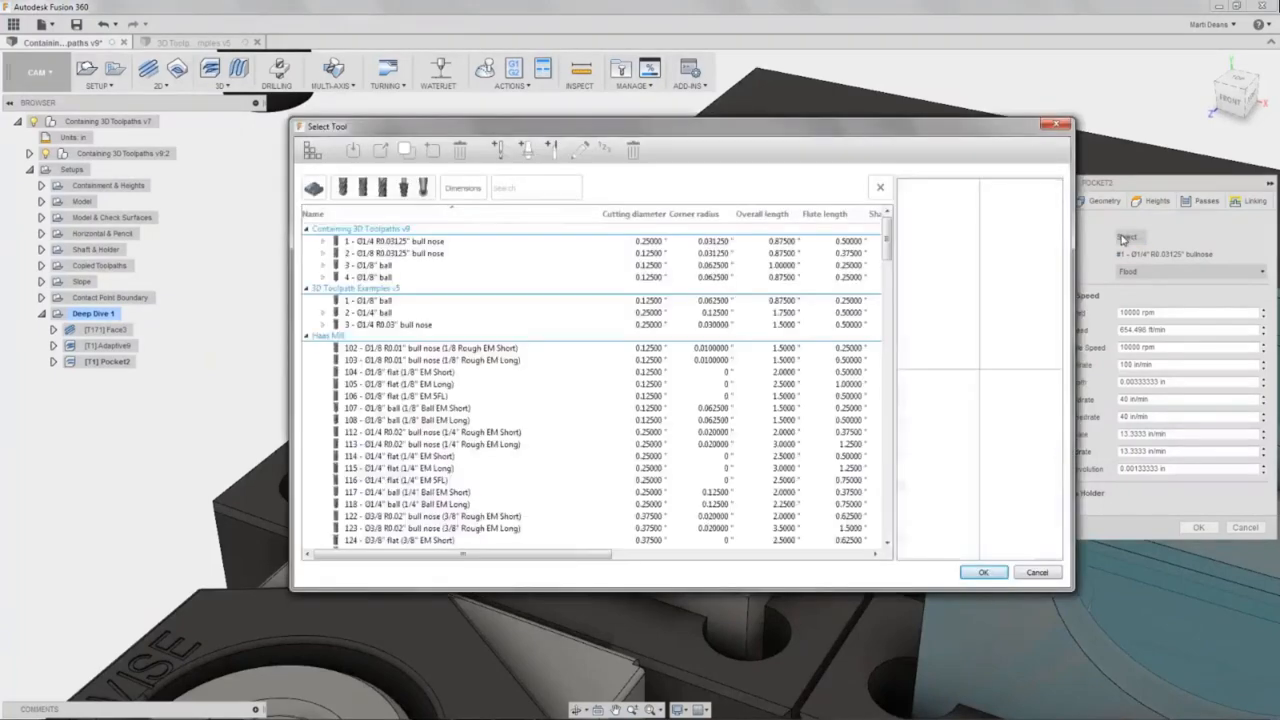
left_click(528, 254)
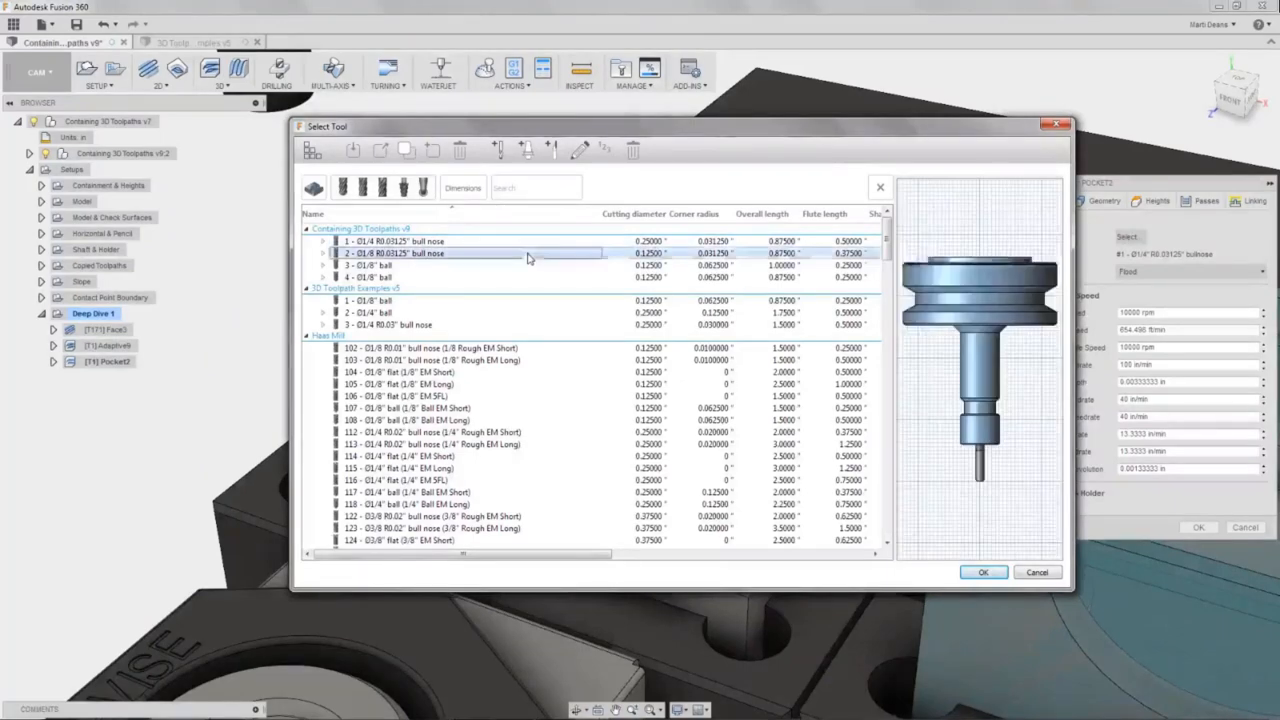
left_click(983, 572)
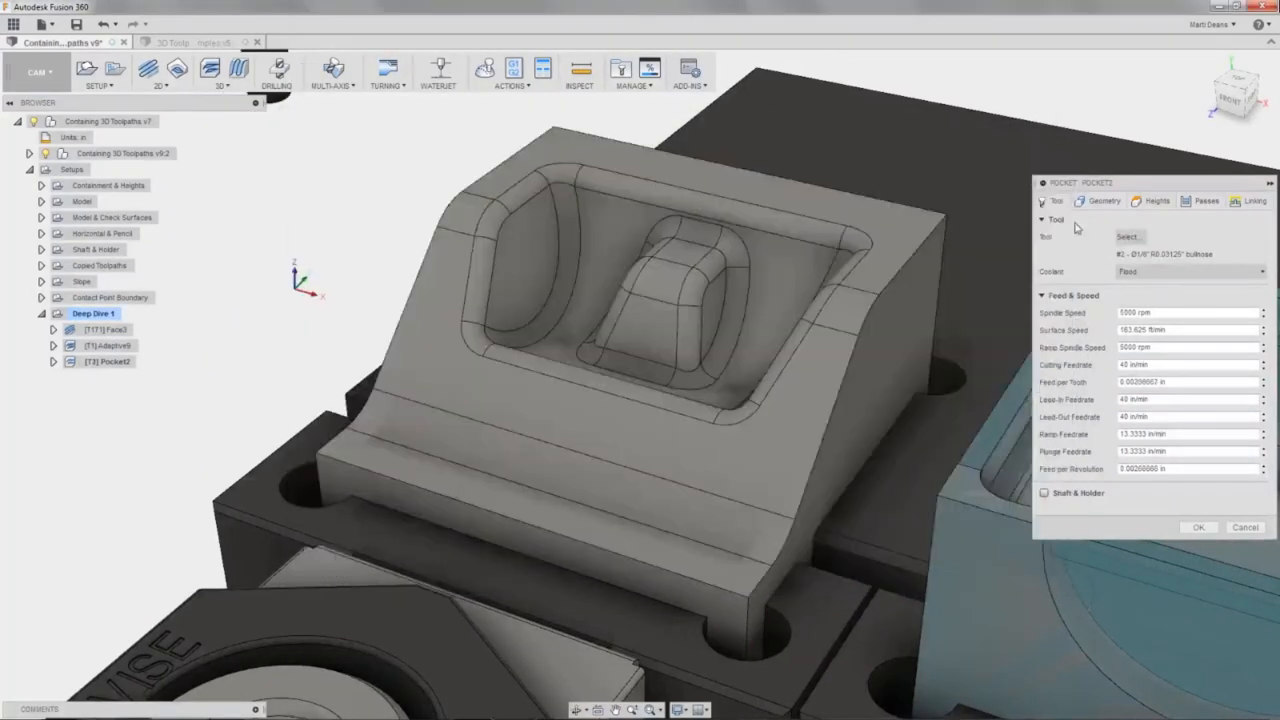
Set the machining boundary to Selection and pick the edge chain around the outer rim of the pocket.
left_click(1098, 202)
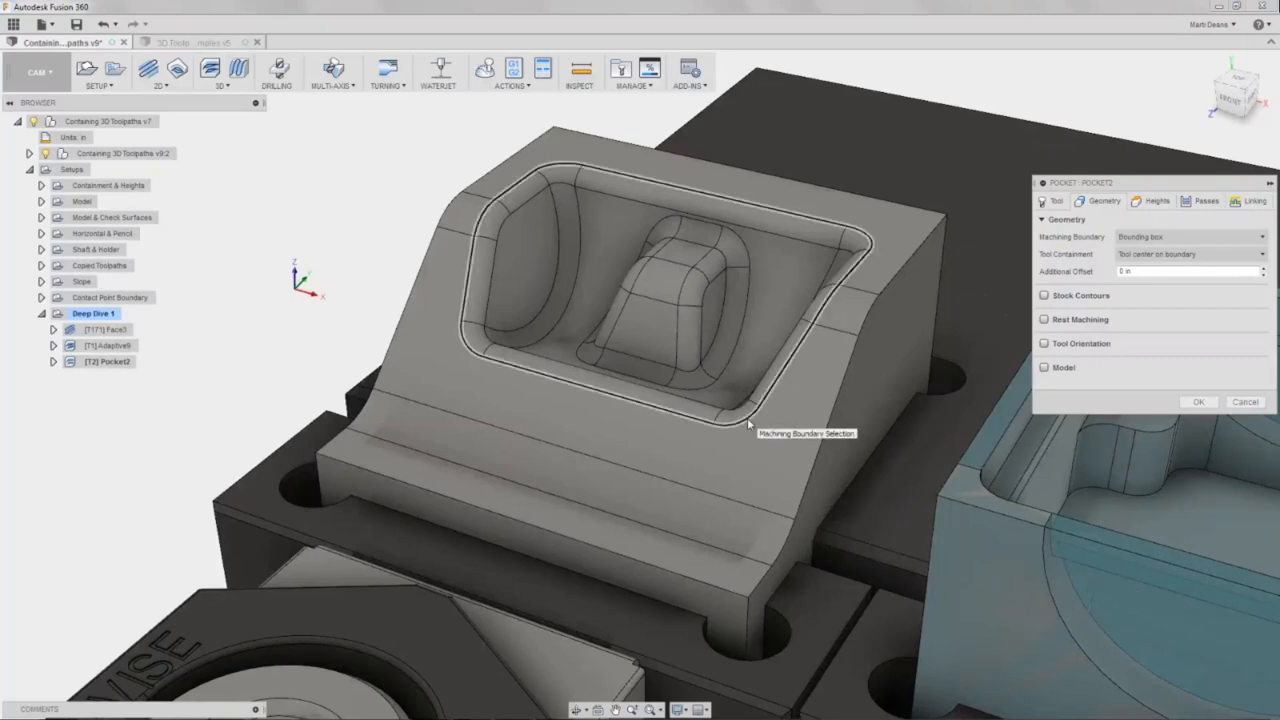
left_click(1160, 237)
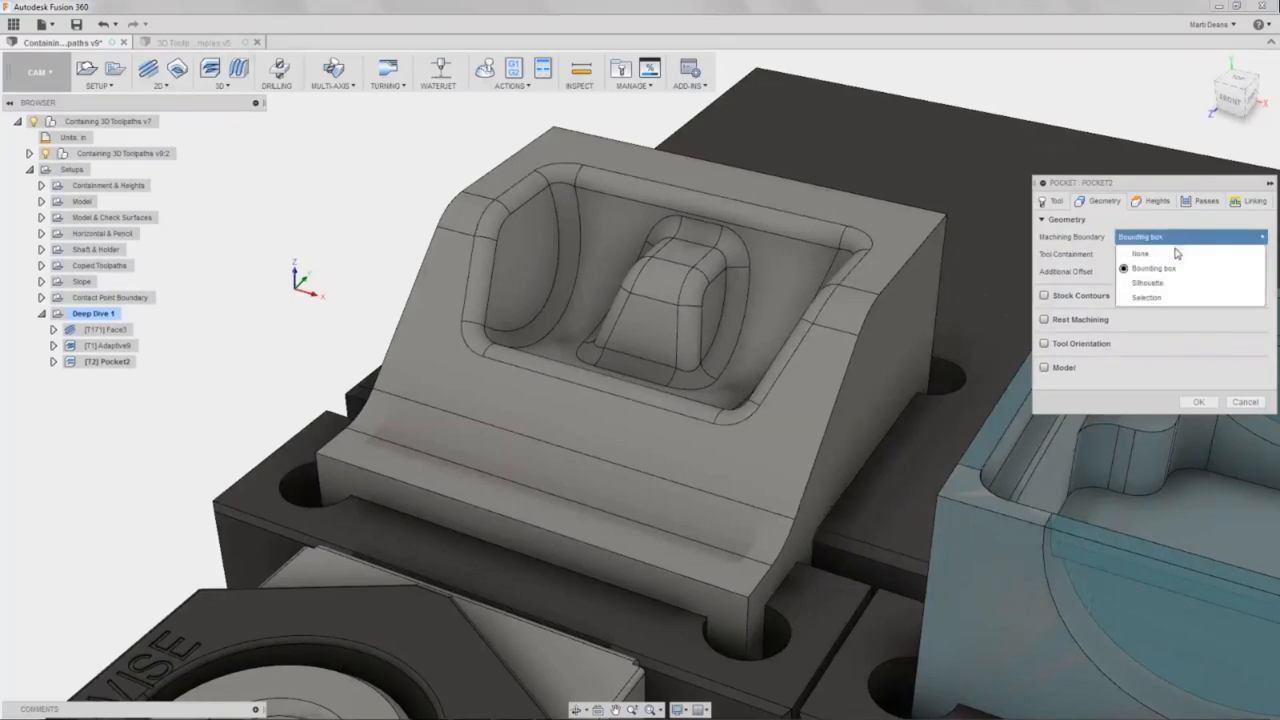
mouse_move(1177, 254)
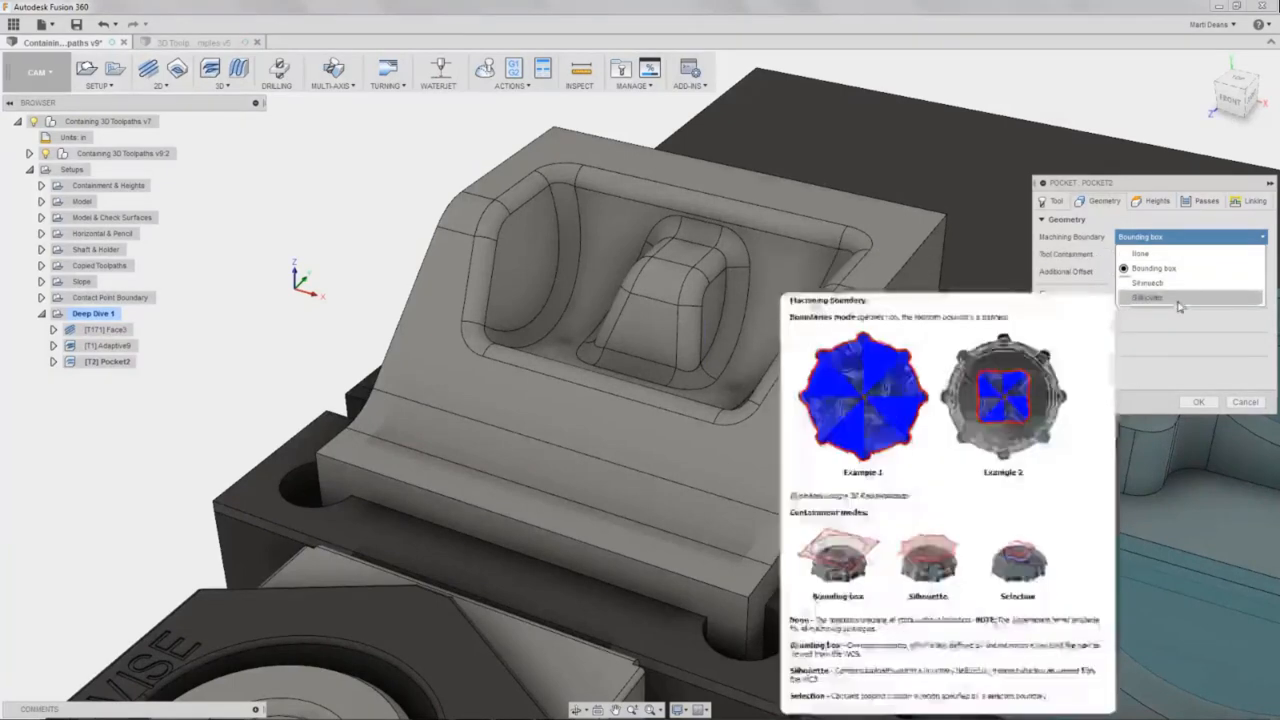
left_click(1178, 299)
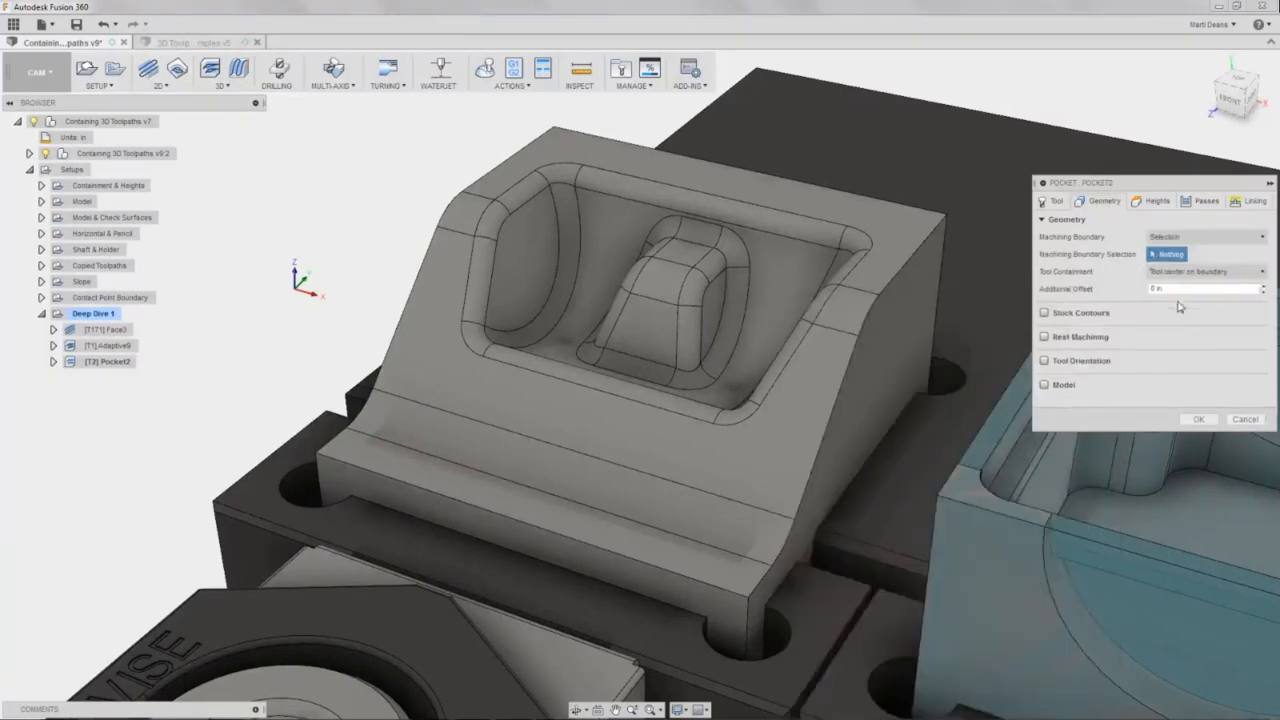
left_click(847, 282)
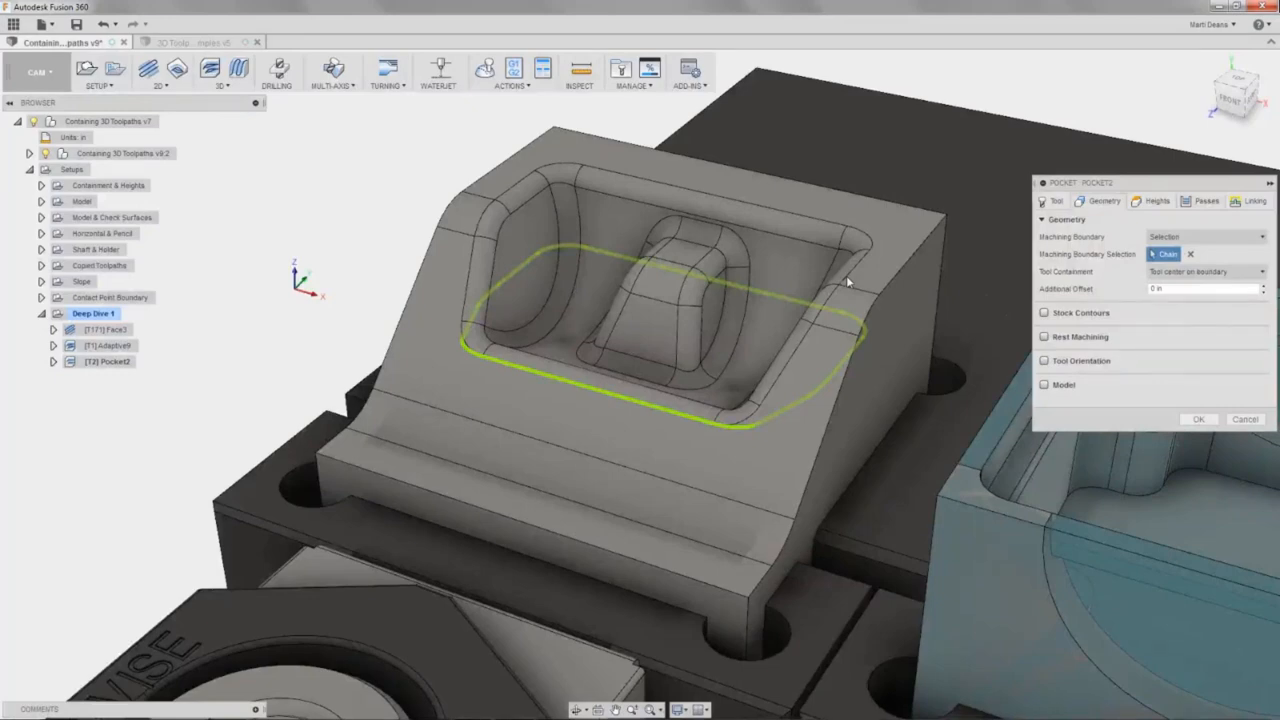
Review the heights and passes settings, and generate the pocket clearing toolpath with their defaults.
left_click(1141, 205)
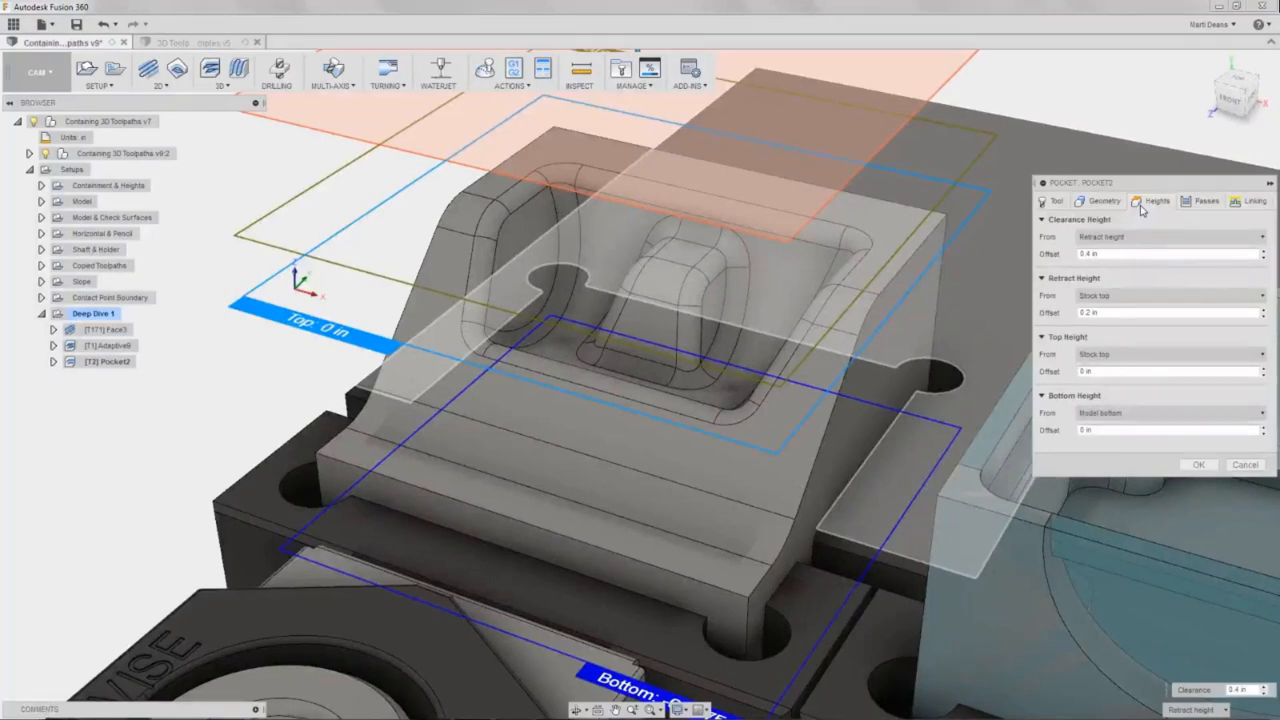
left_click(1210, 204)
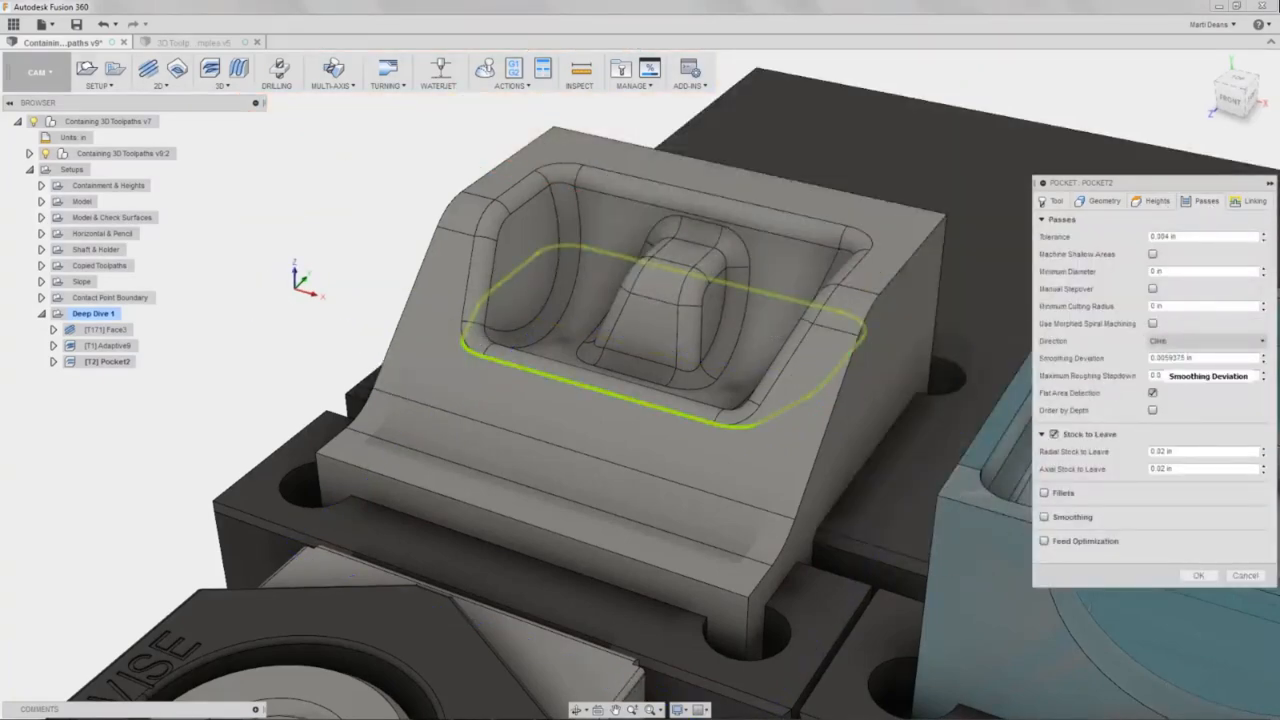
left_click(1203, 576)
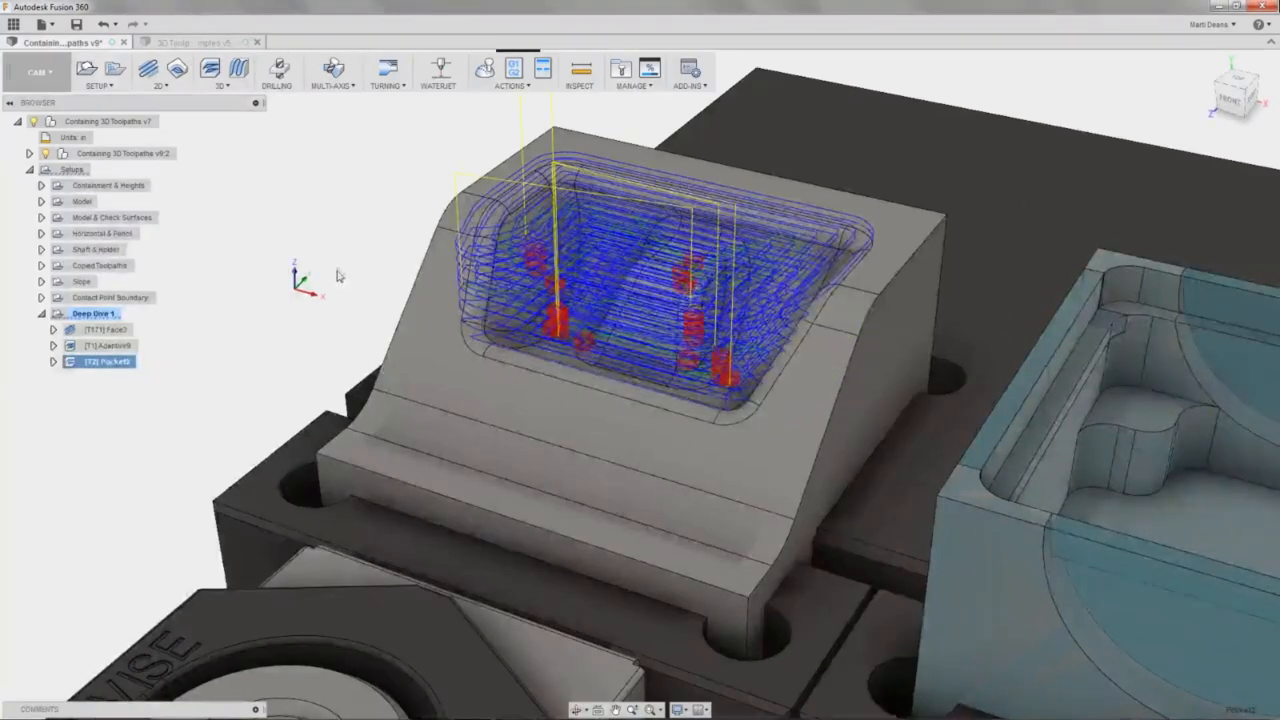
Edit the pocket clearing operation to enable rest machining with the source From previous operation(s), and regenerate its toolpath.
mouse_move(324, 275)
middle_mouse_down("shift")
mouse_move(343, 237)
mouse_move(314, 256)
mouse_move(336, 262)
middle_mouse_up("shift")
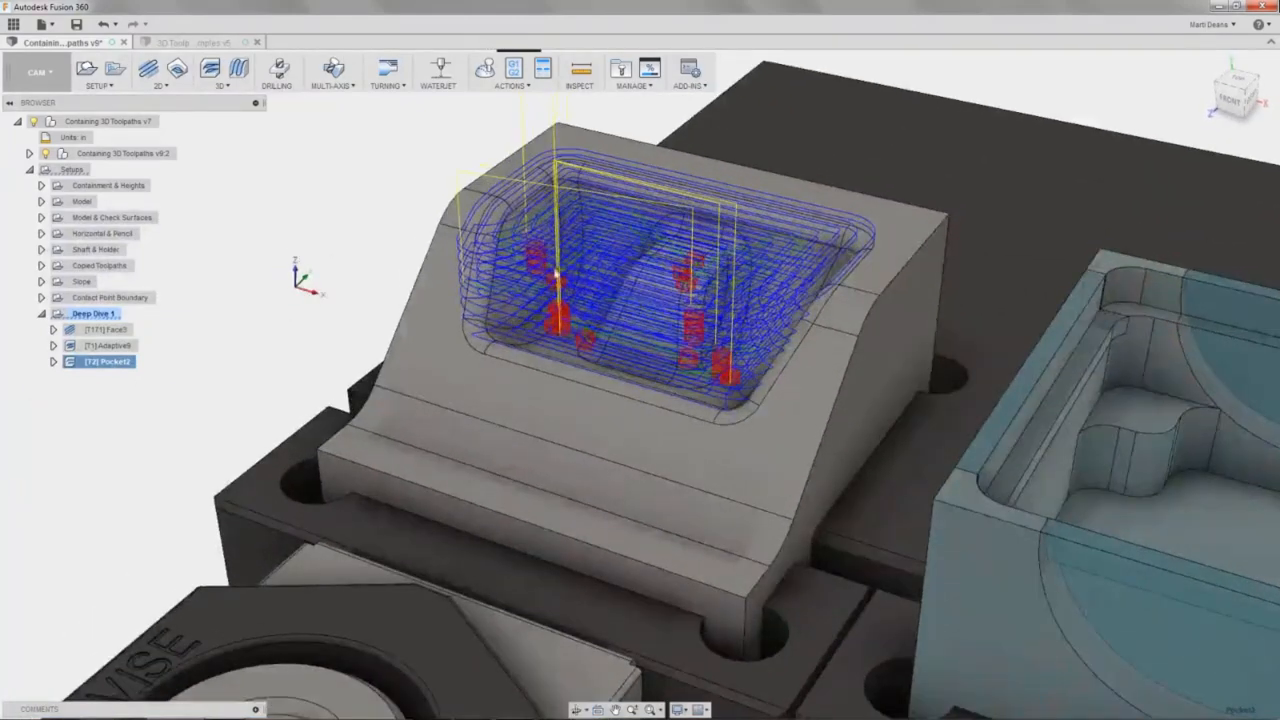
right_click(122, 364)
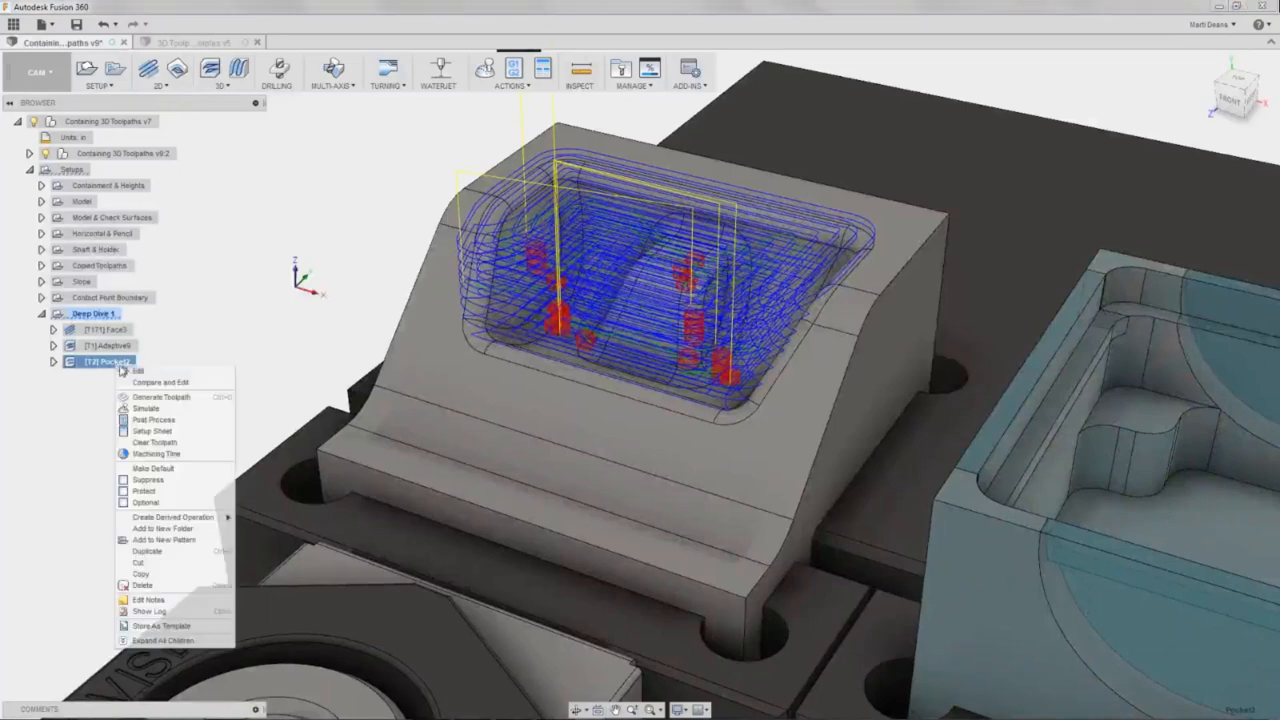
left_click(250, 366)
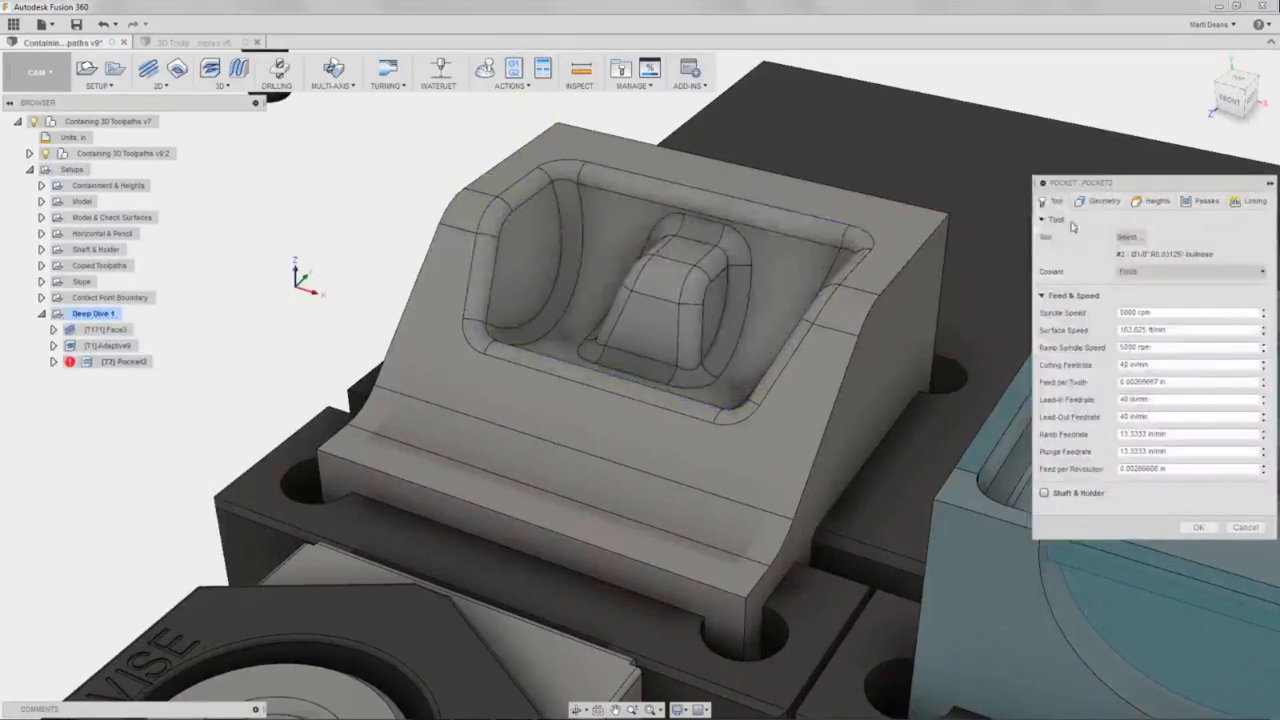
left_click(1095, 202)
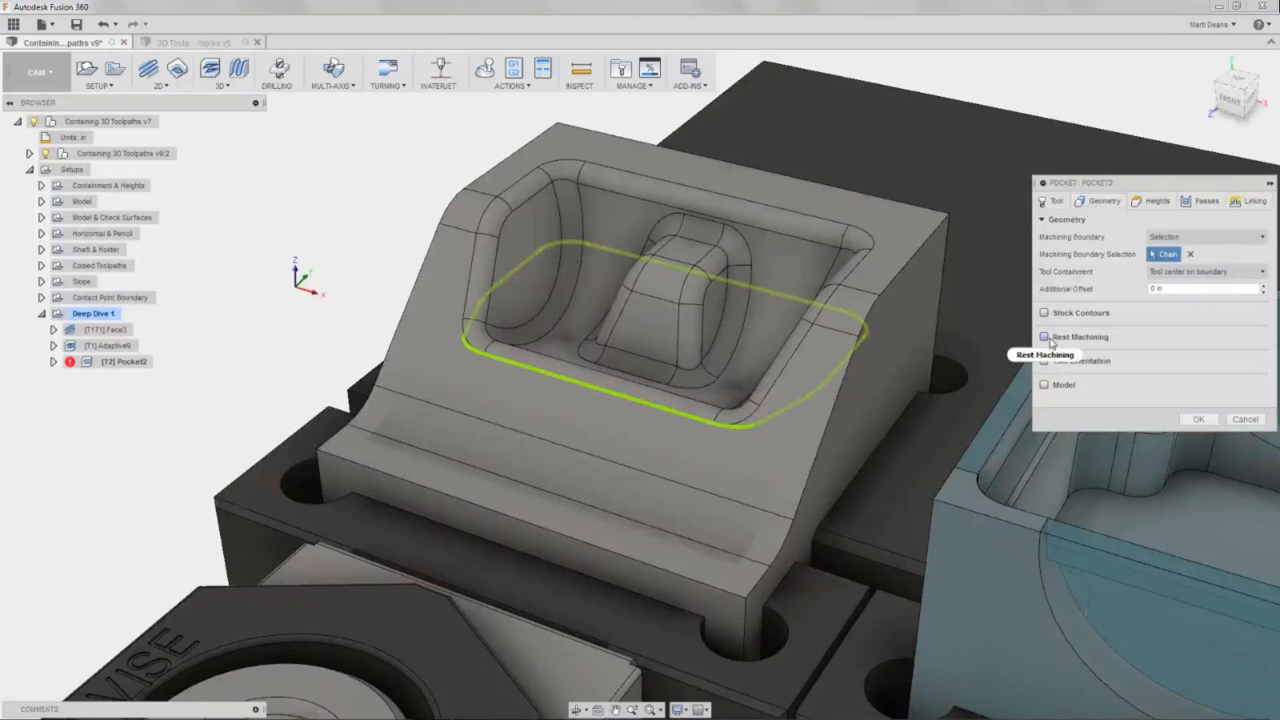
left_click(1050, 340)
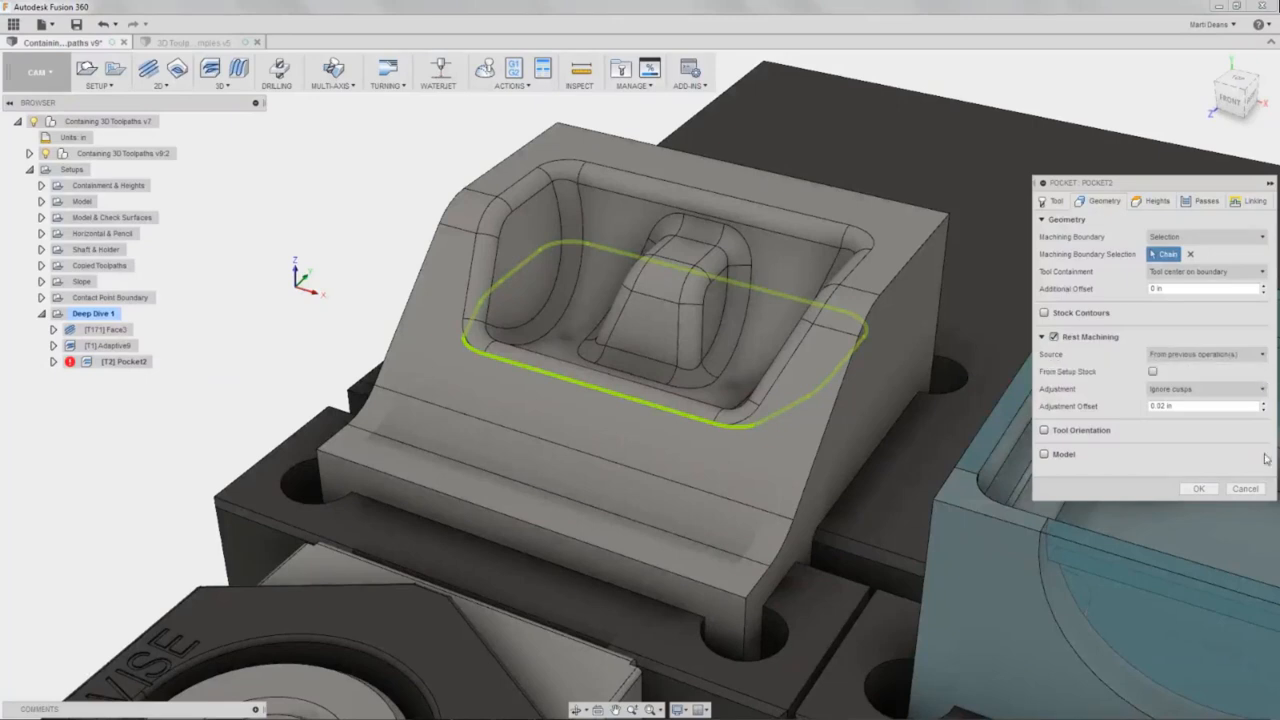
left_click(1218, 355)
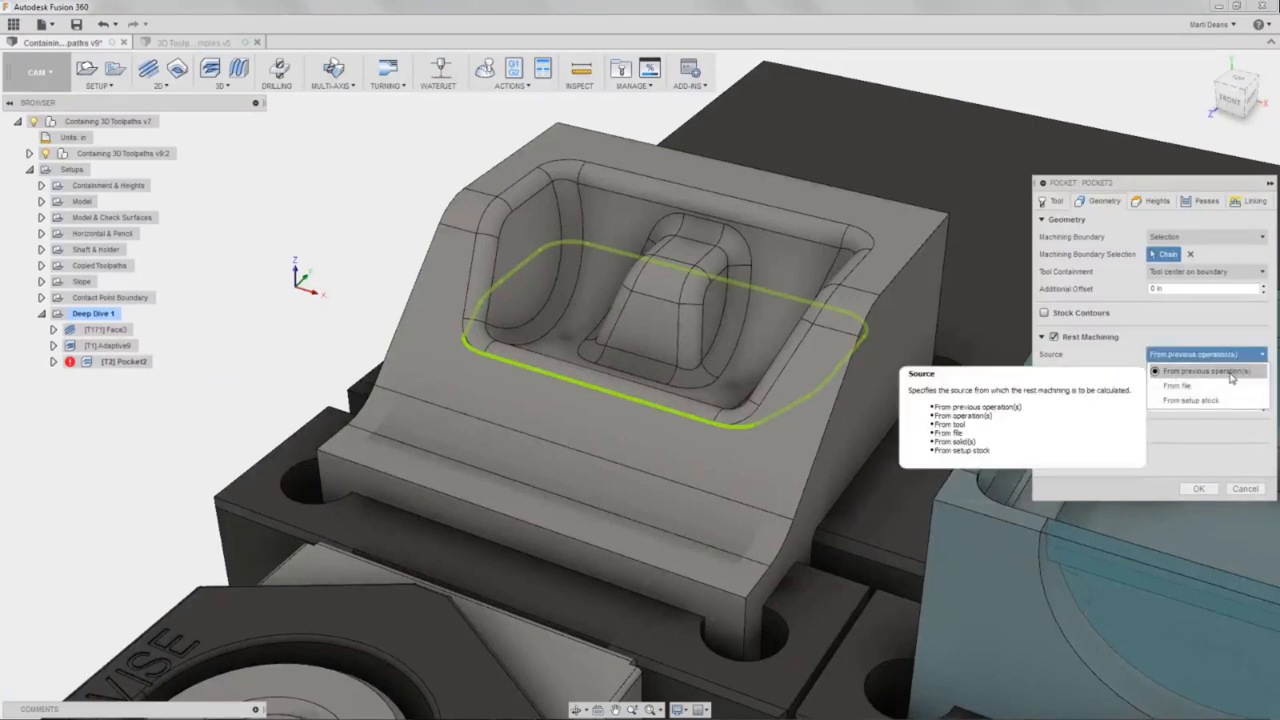
left_click(1230, 372)
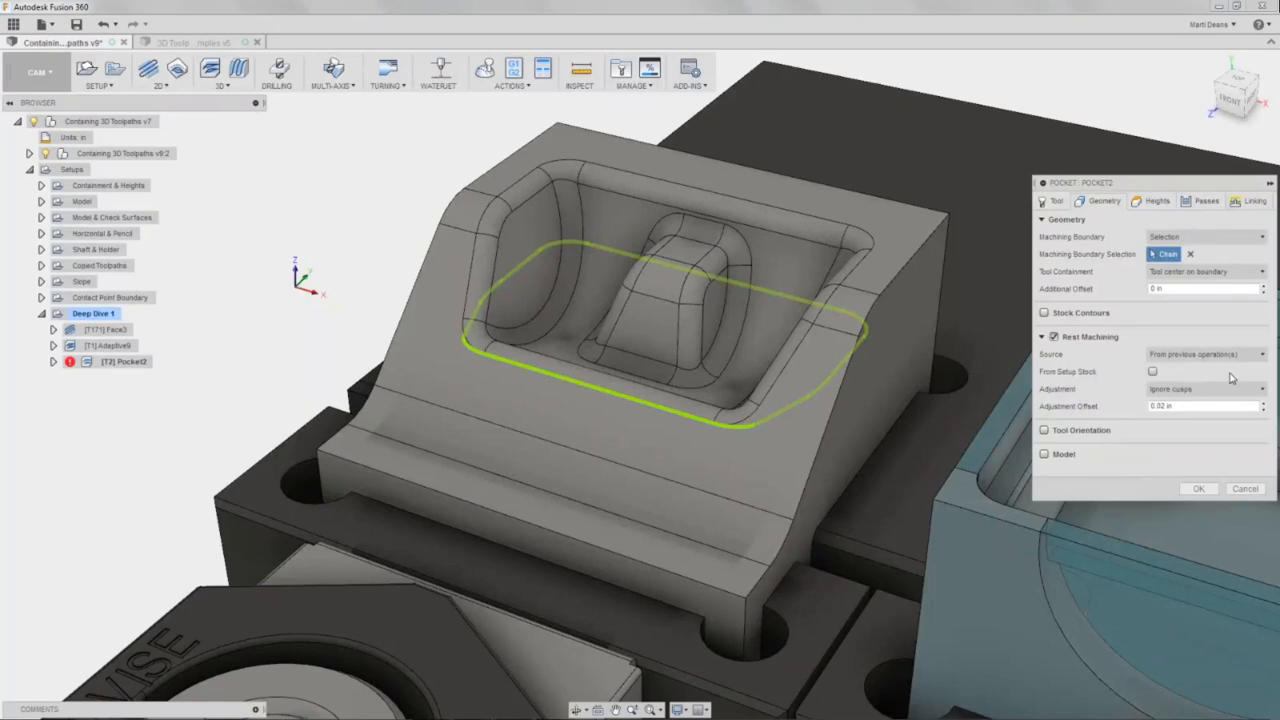
left_click(1209, 490)
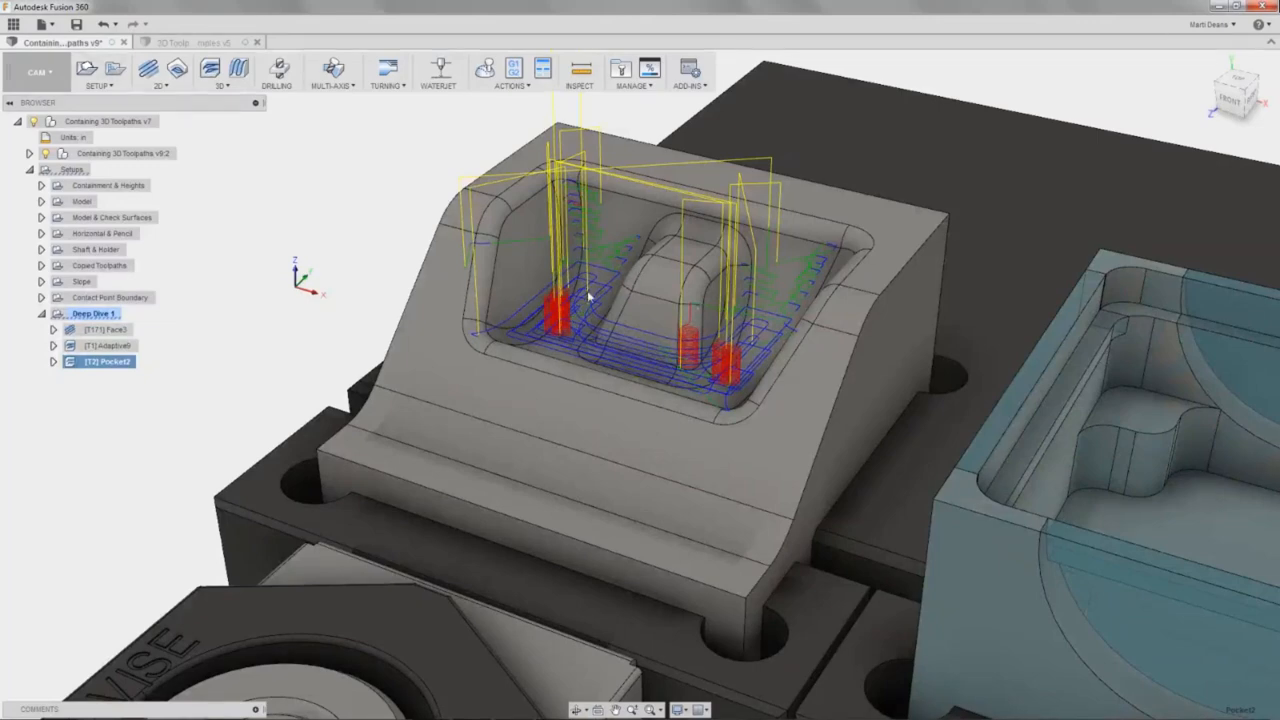
Inspect the reduced pocket toolpath, and start a simulation of the face, adaptive and pocket operations of Deep Dive 1 together.
middle_click_drag(570, 342, 602, 330, "shift")
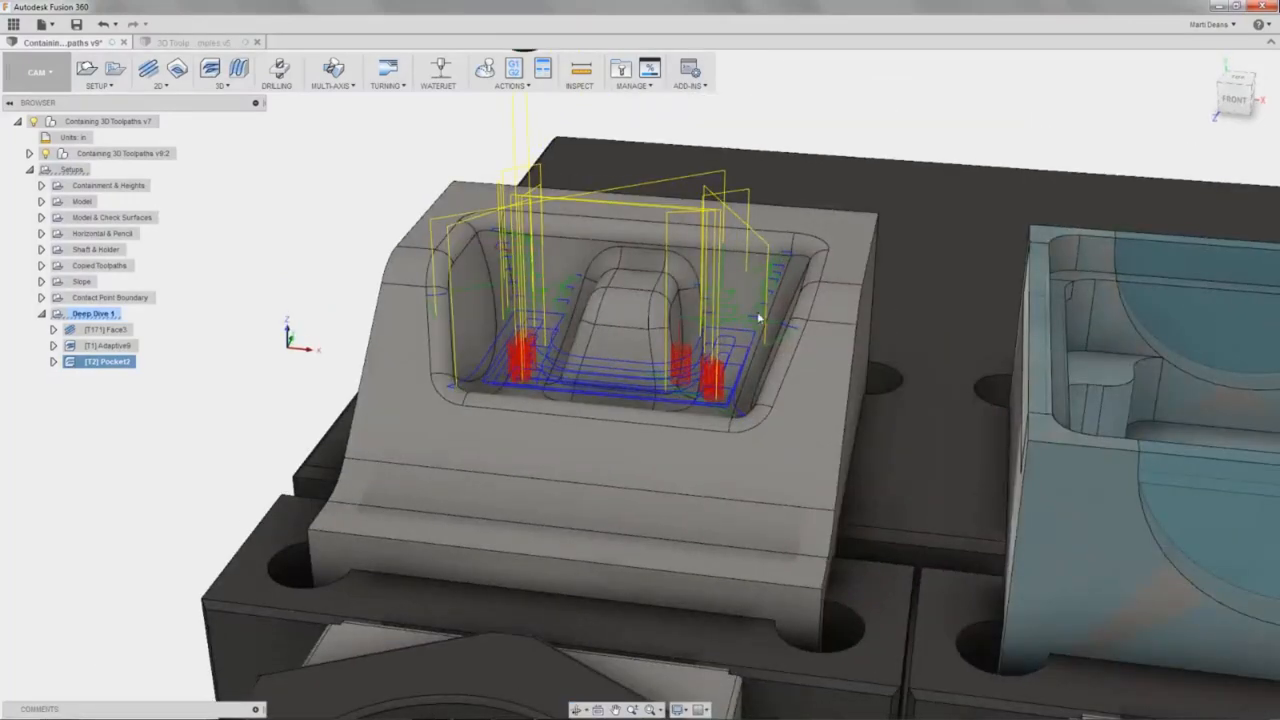
middle_click_drag(740, 337, 672, 290, "shift")
left_click(105, 329)
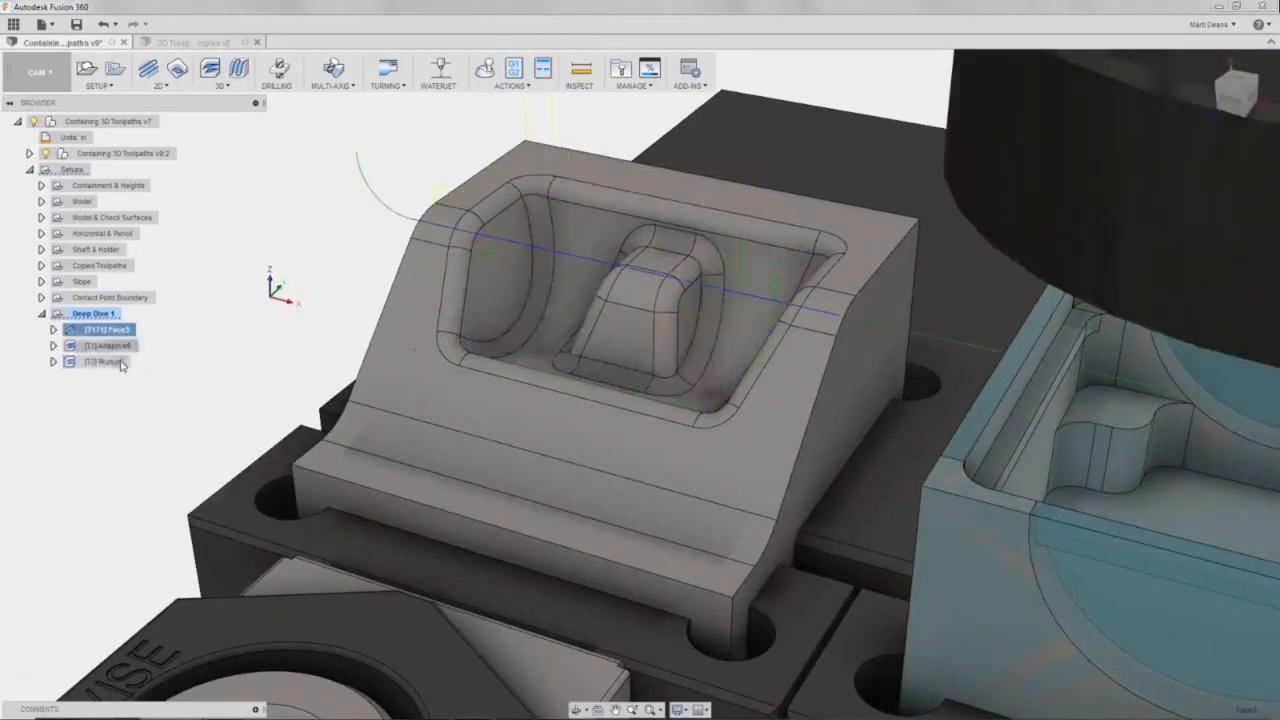
left_click(119, 364, "shift")
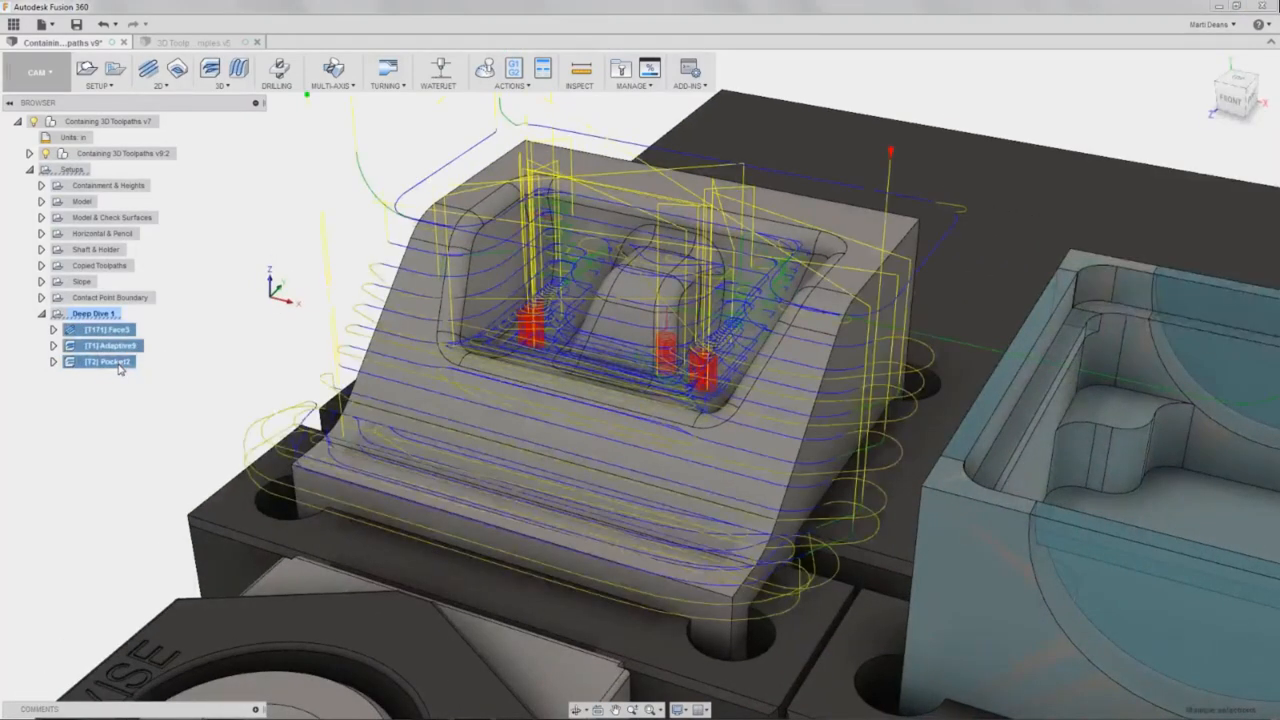
right_click(119, 366)
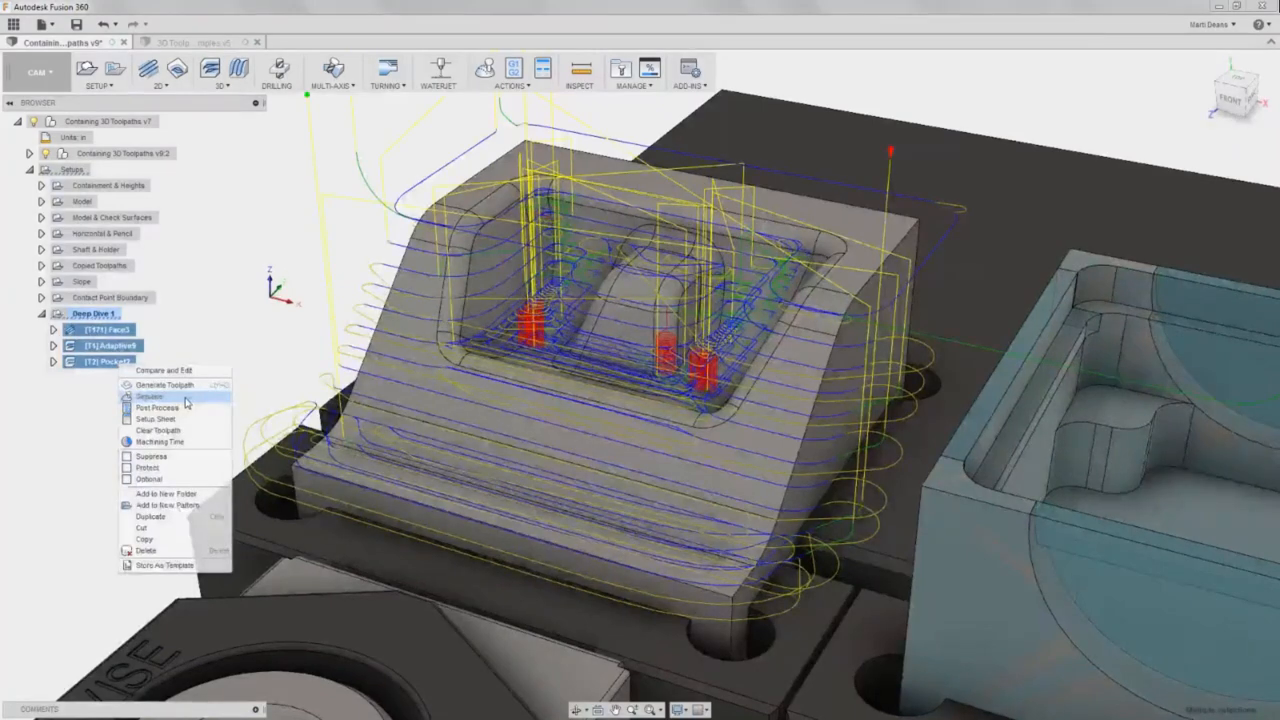
left_click(186, 398)
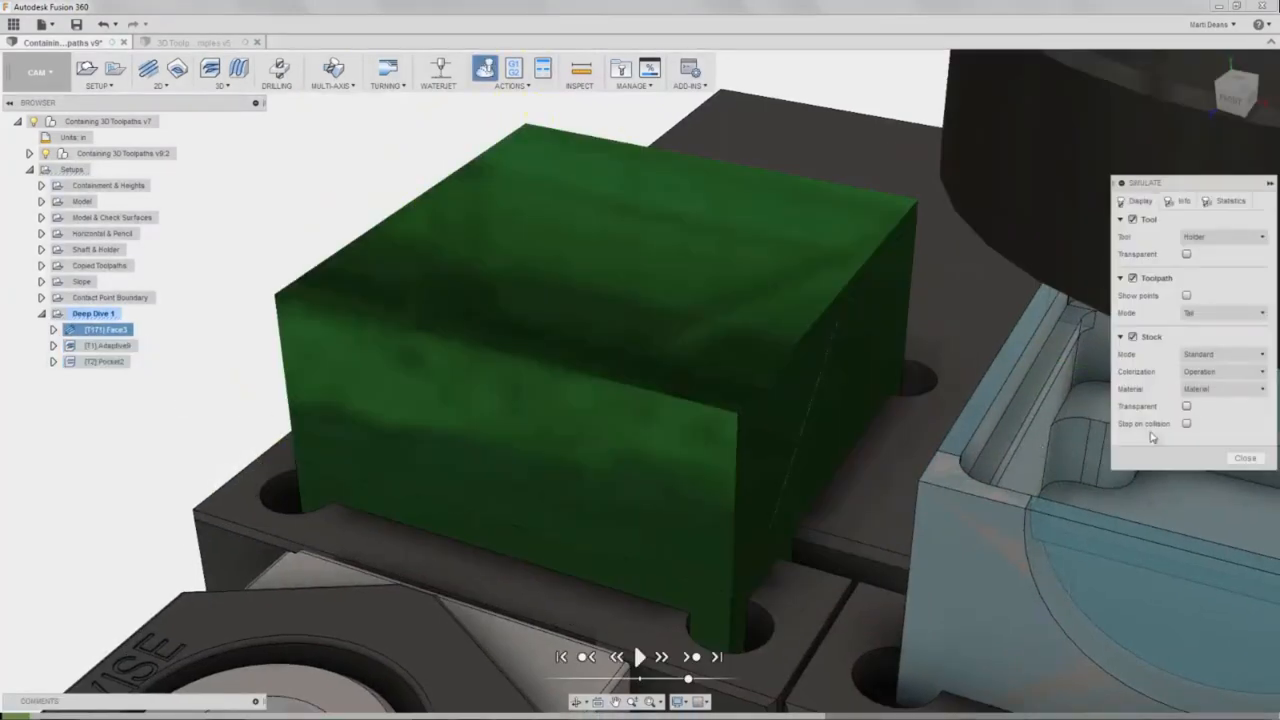
Set the simulated stock's material to Ceramic and its colorization to Operation.
left_click(1230, 392)
left_click(1230, 390)
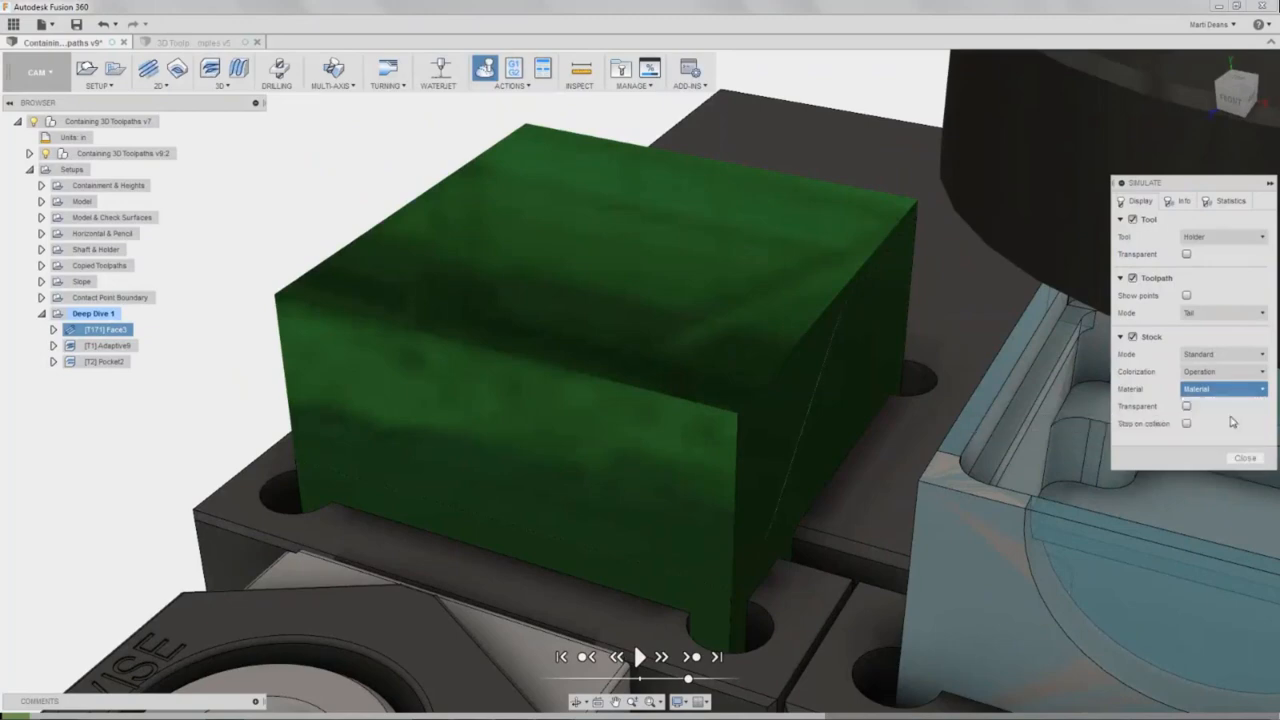
left_click(1230, 389)
left_click(1226, 385)
left_click(1224, 372)
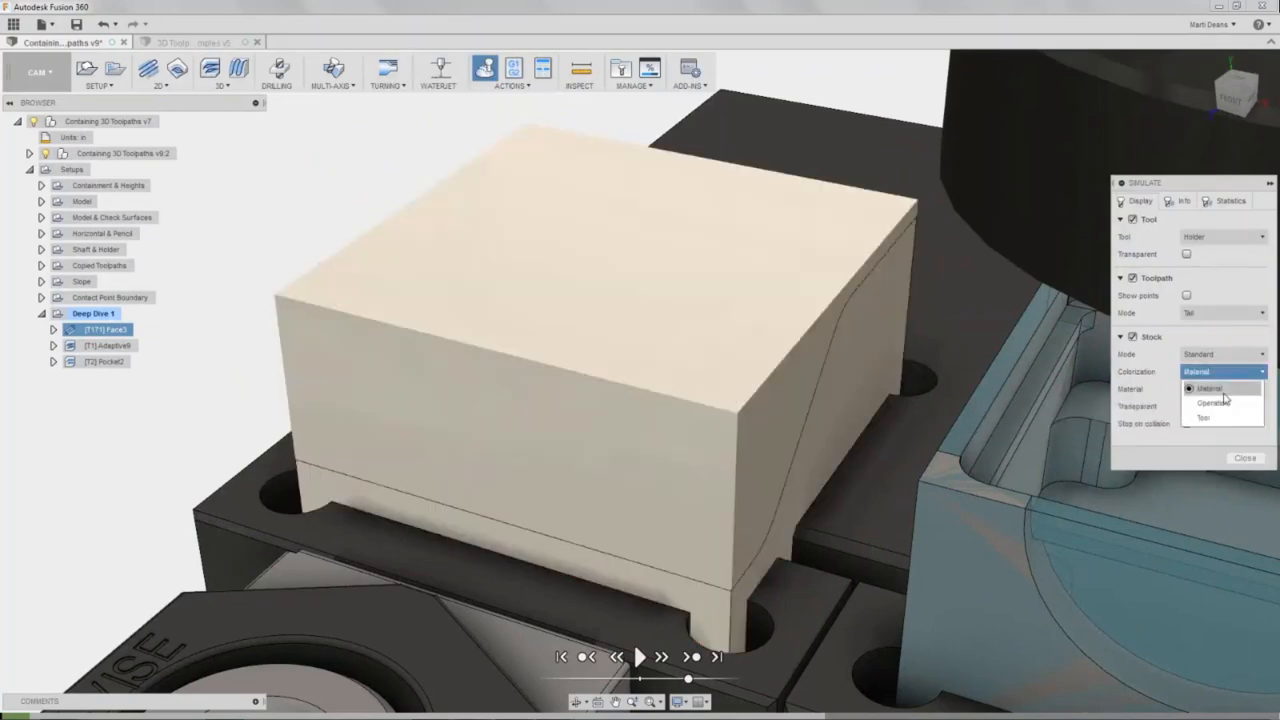
left_click(1226, 403)
Play the simulation, skip ahead through the operations to its end, and show the position and verification info.
left_click(638, 656)
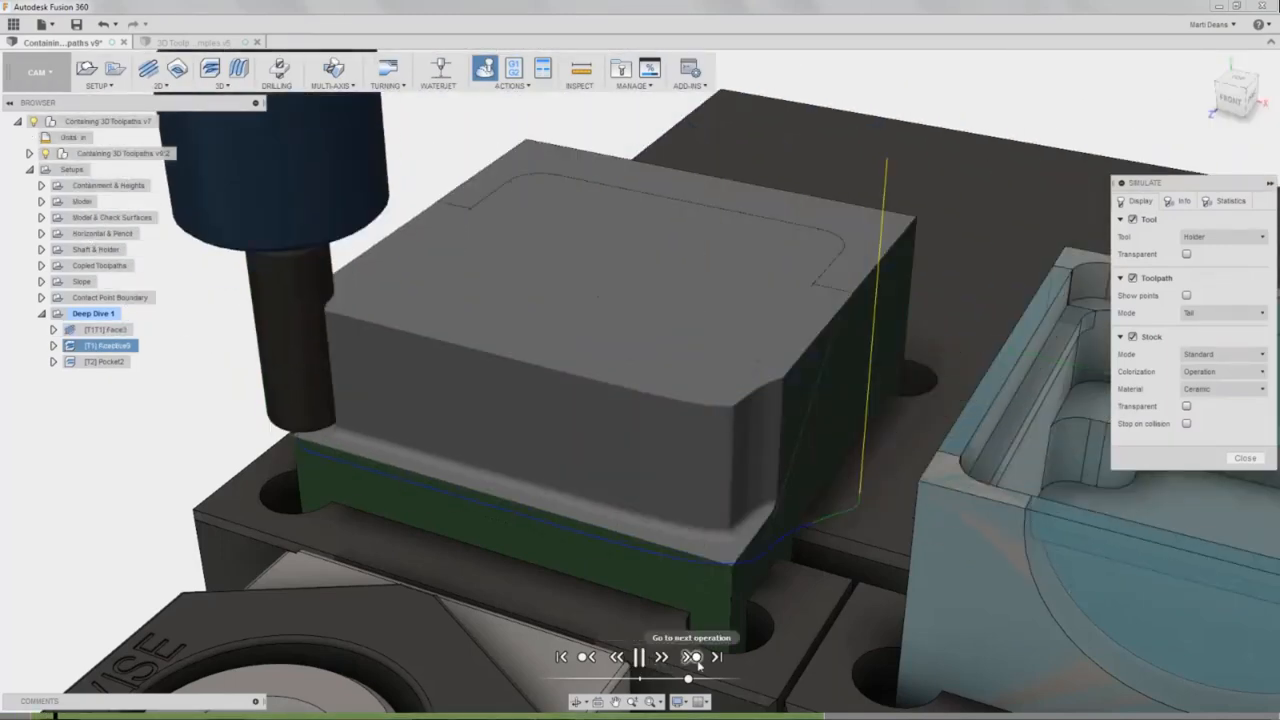
left_click(693, 657)
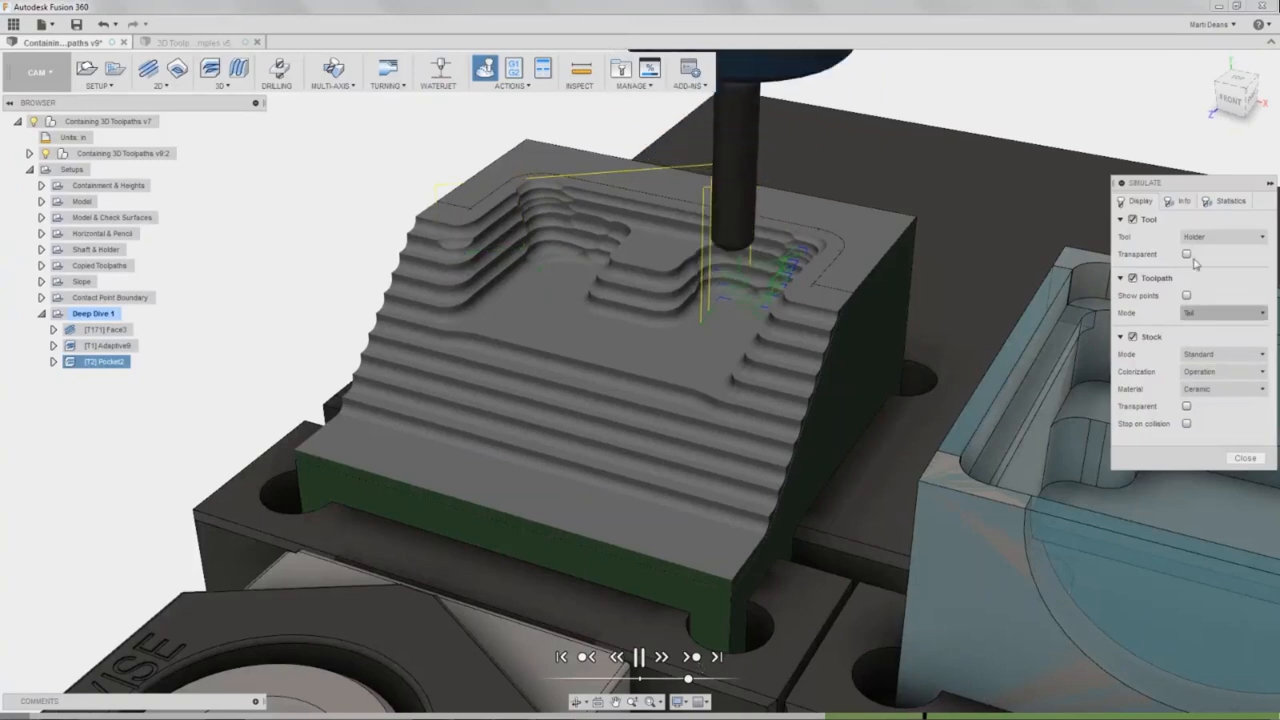
left_click(1179, 201)
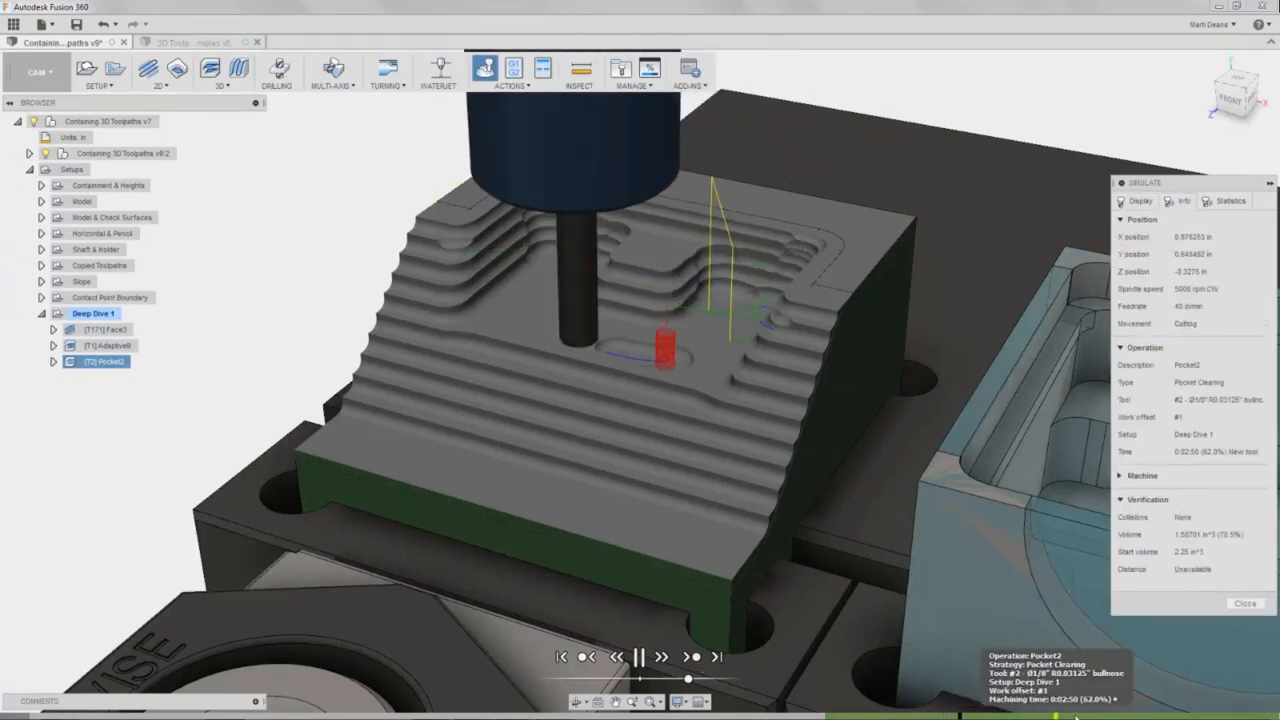
left_click(716, 657)
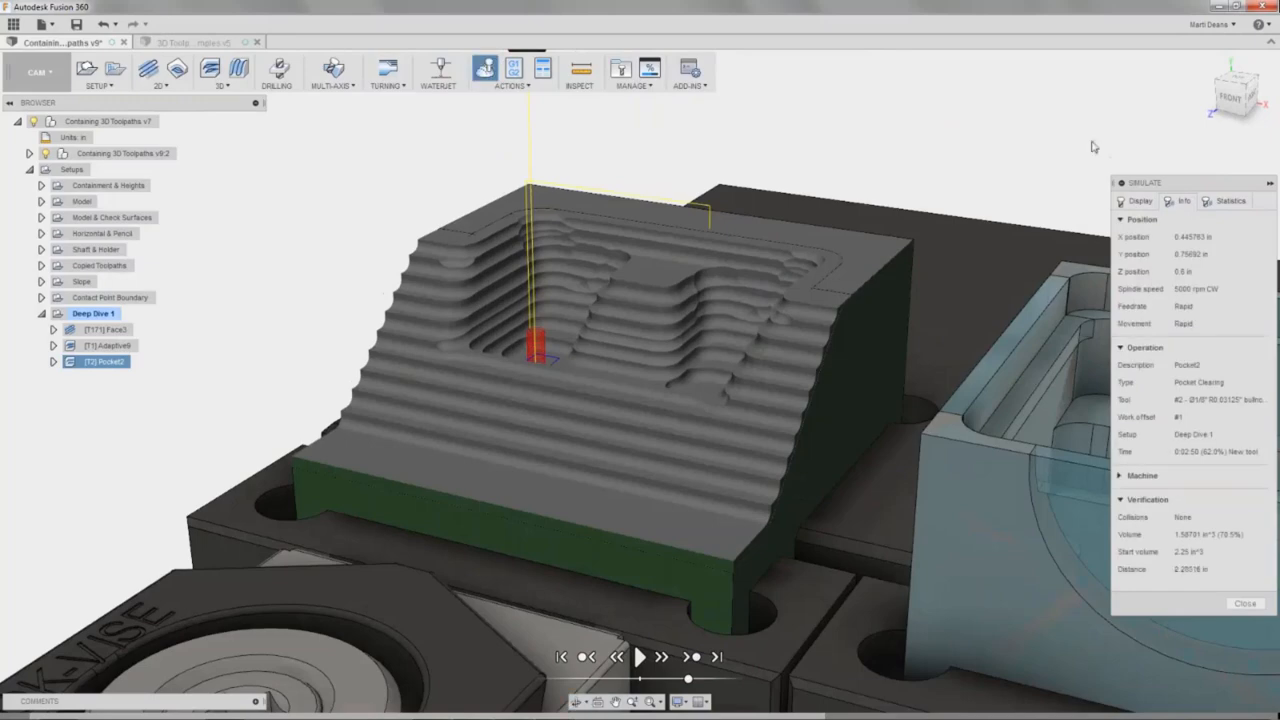
Make the stock transparent and set the toolpath mode to Toolpath for operation to examine the rest machining passes in the pocket corner.
left_click(1137, 201)
left_click(1187, 407)
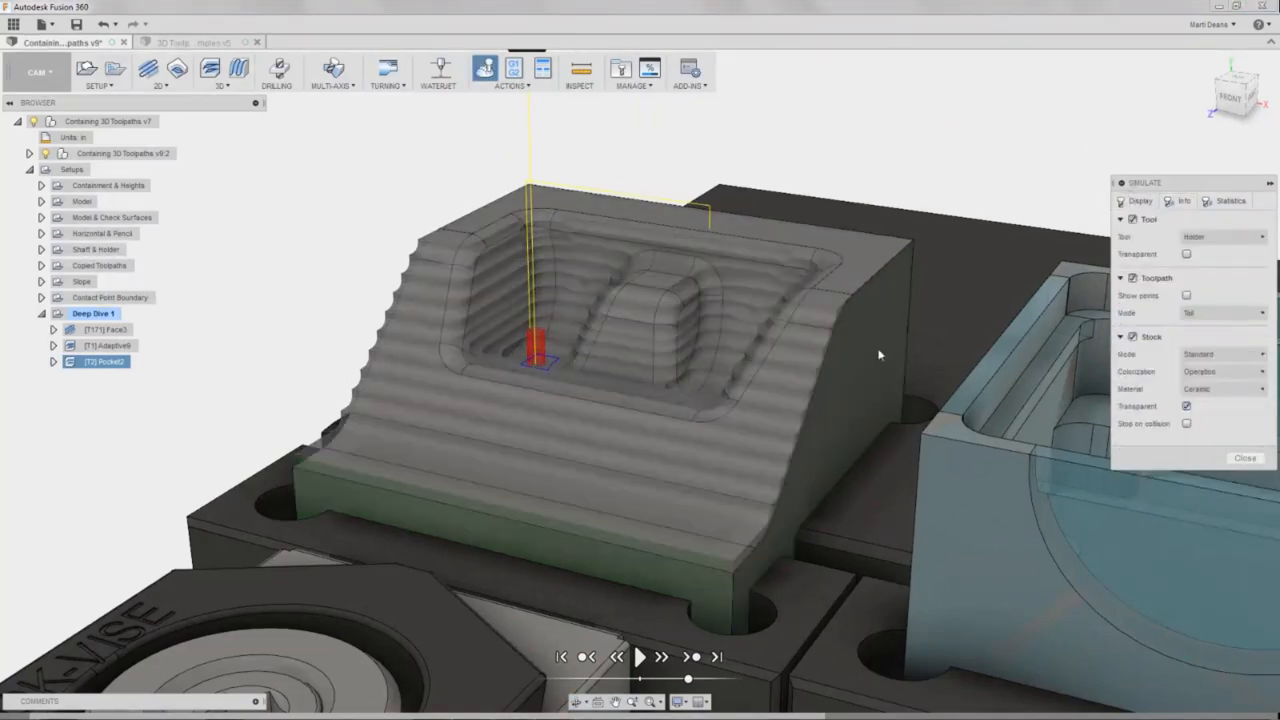
left_click(1230, 314)
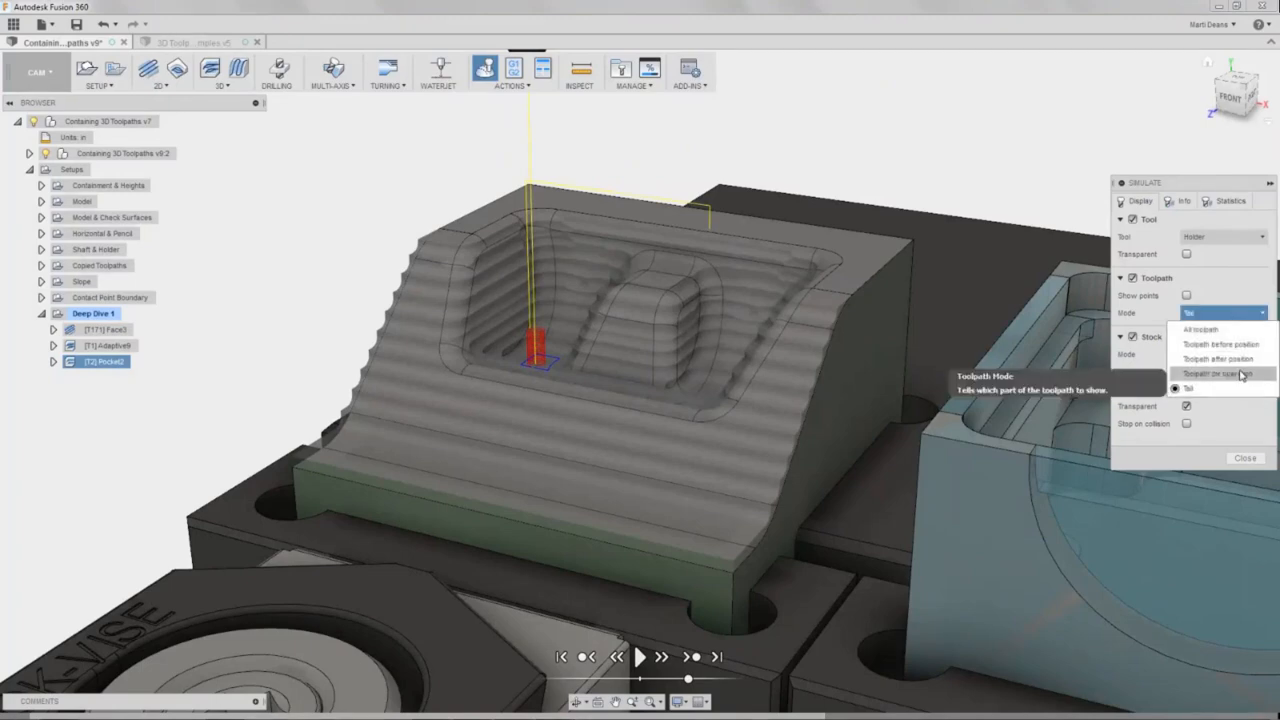
left_click(1241, 375)
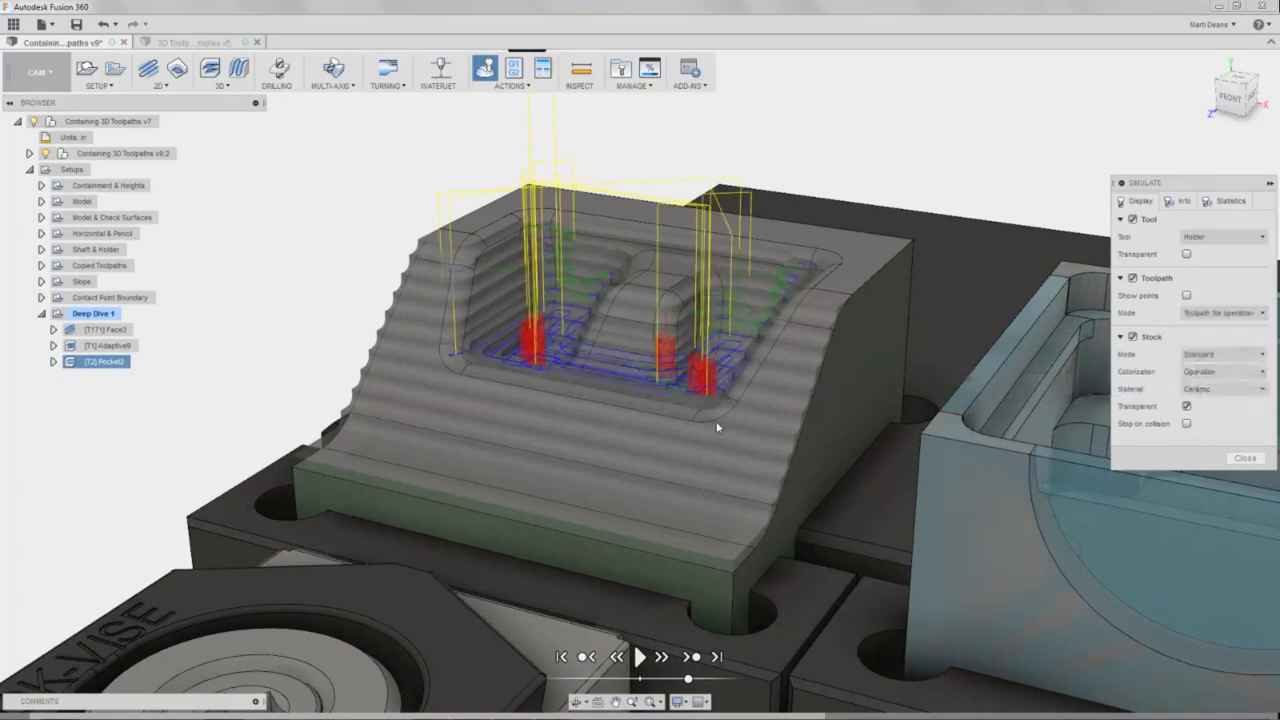
middle_click_drag(717, 428, 714, 330, "shift")
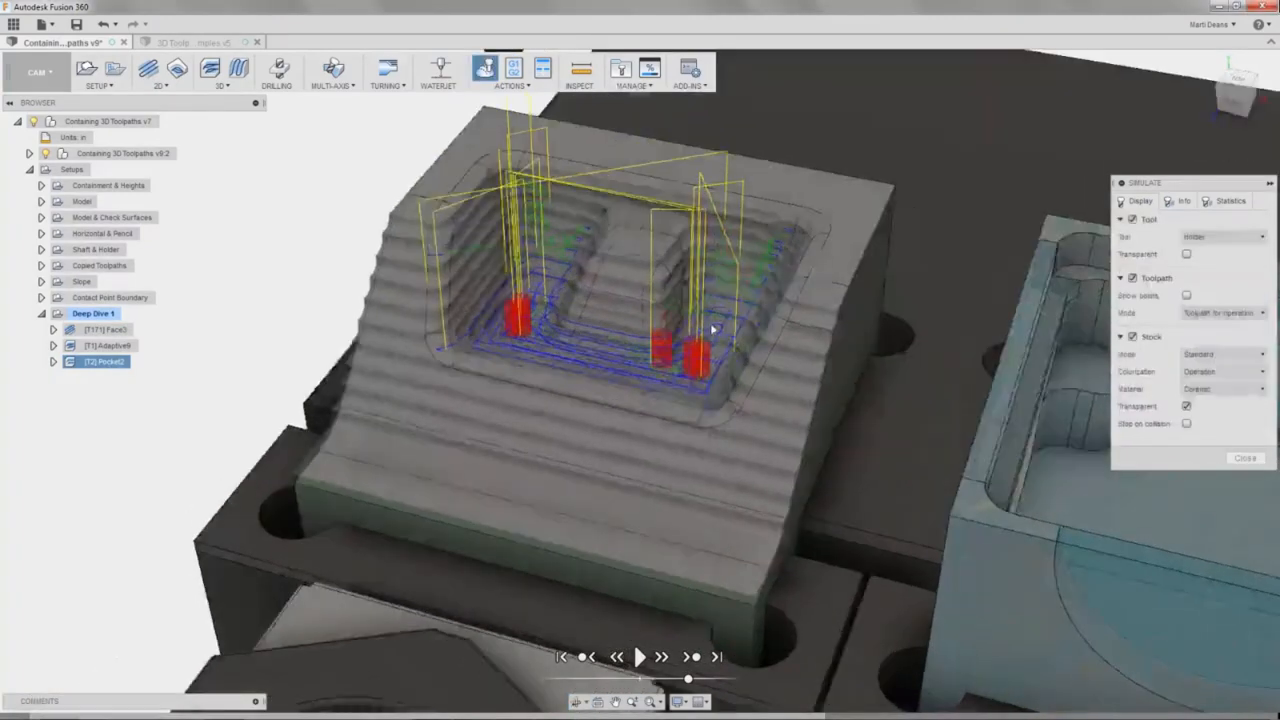
scroll(714, 330, "up", 5)
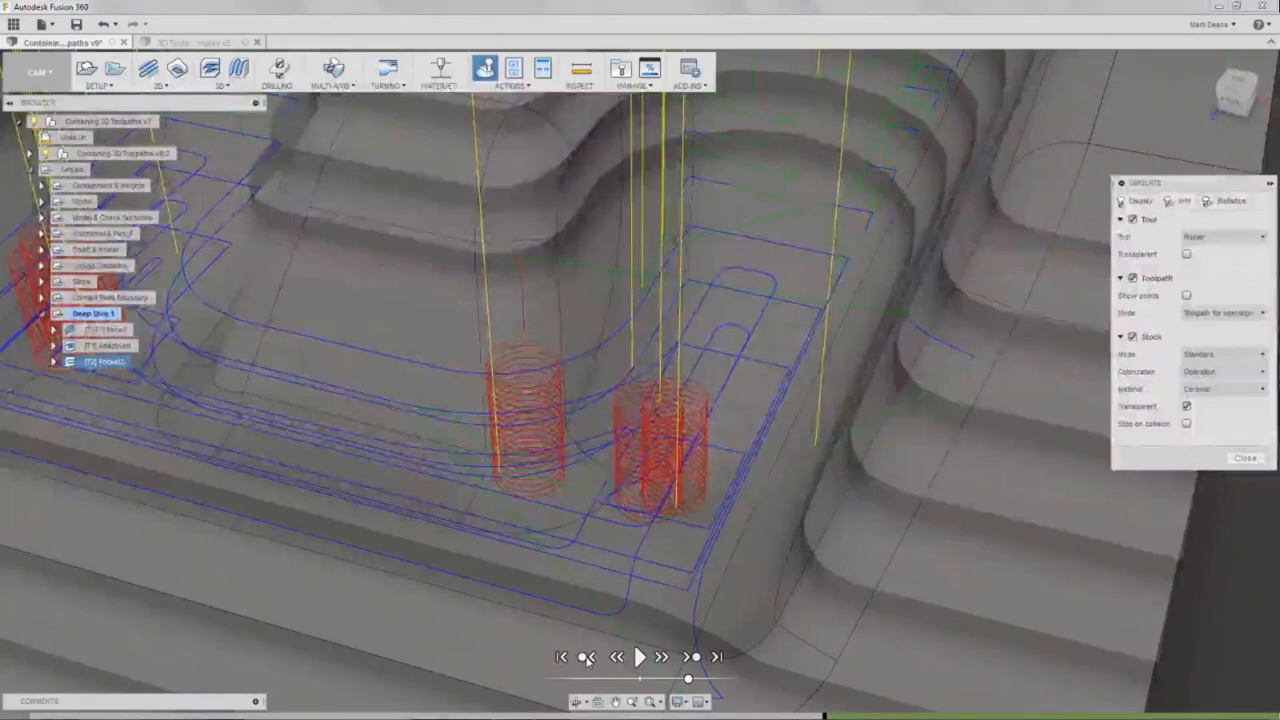
Go back to the adaptive operation to compare its toolpath in the pocket corner, and close the simulation.
left_click(588, 657)
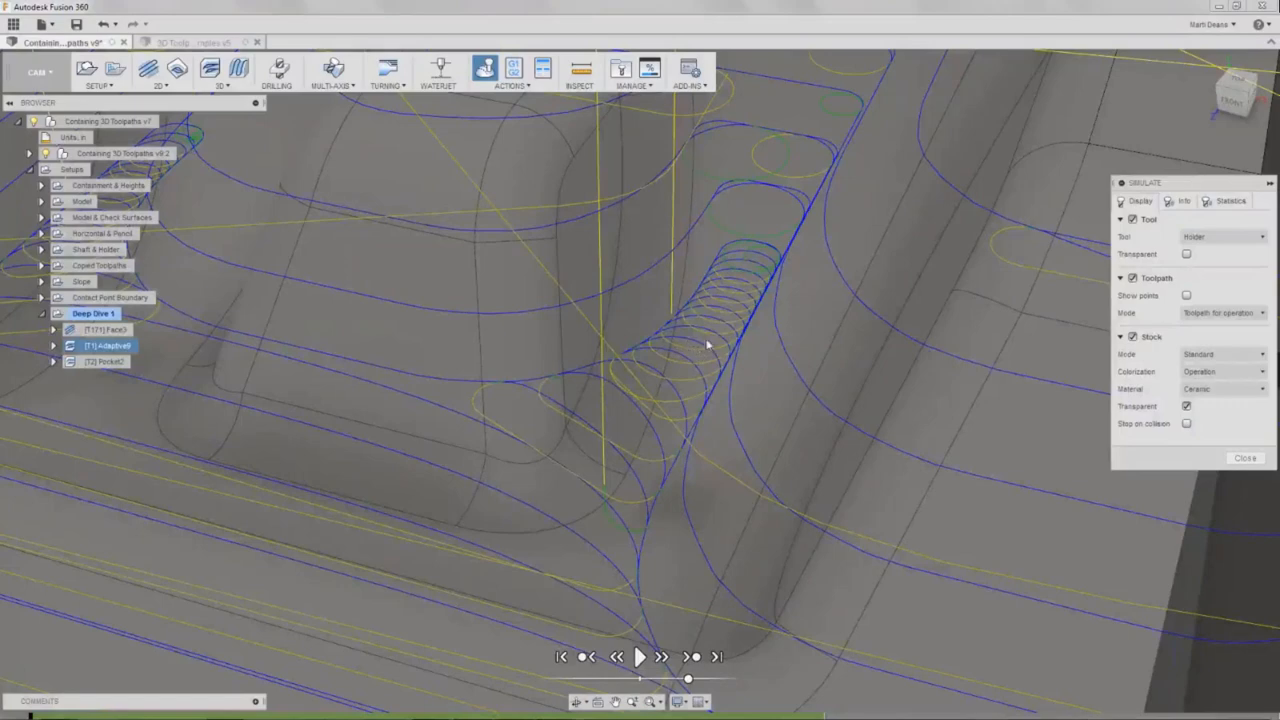
left_click(1245, 457)
scroll(768, 451, "down", 5)
middle_click_drag(768, 450, 742, 328)
left_click(256, 360)
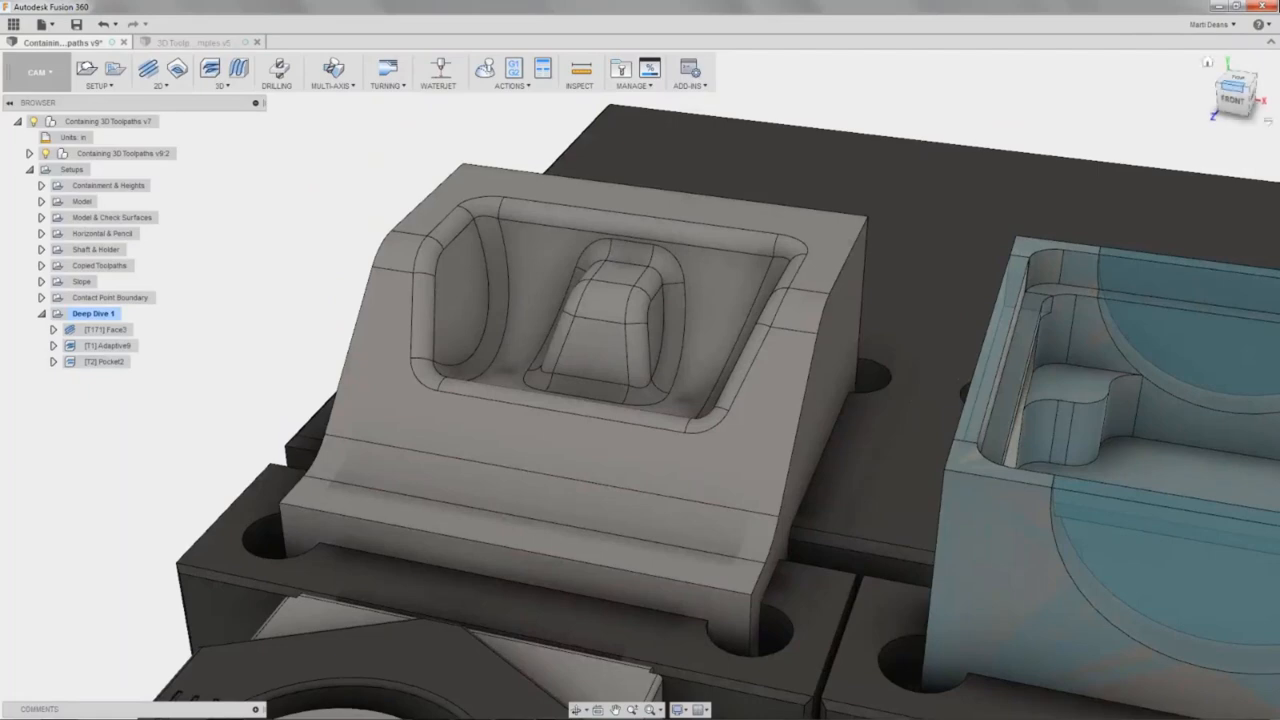
Start a 3D Parallel operation using tool 3, the Ø1/8" ball.
left_click(1230, 85)
middle_click_drag(622, 320, 515, 180)
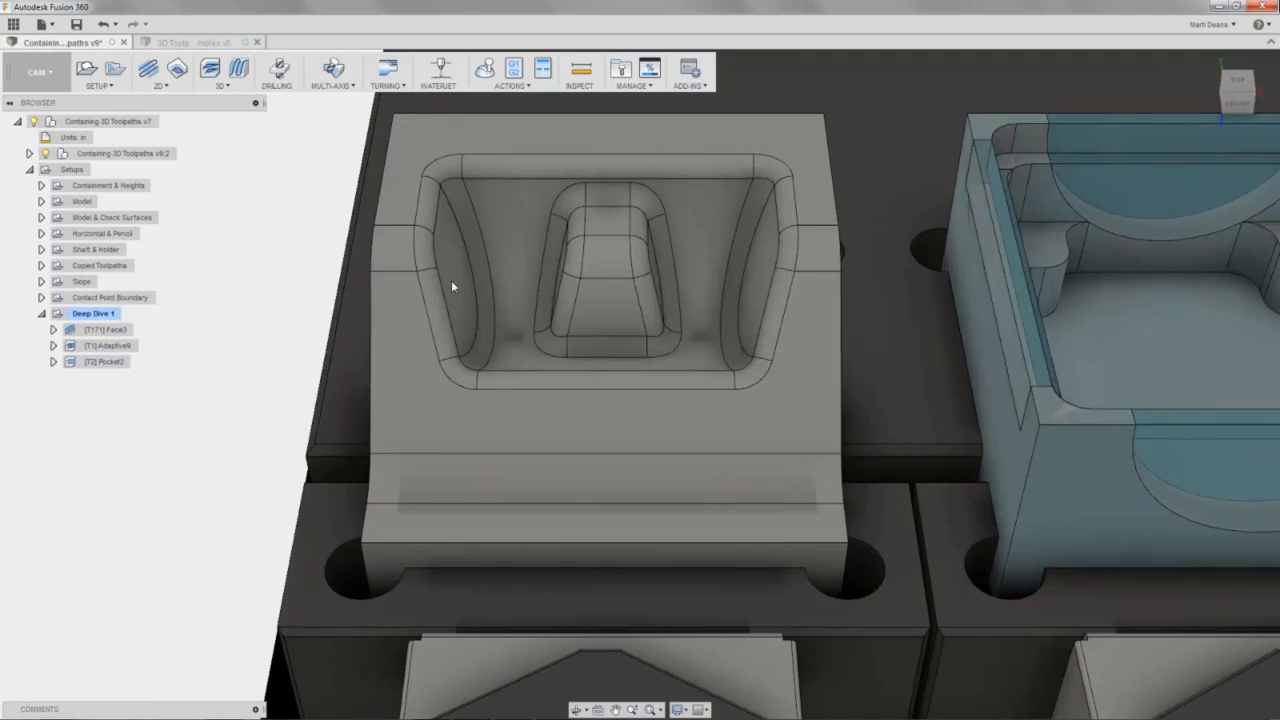
left_click(240, 69)
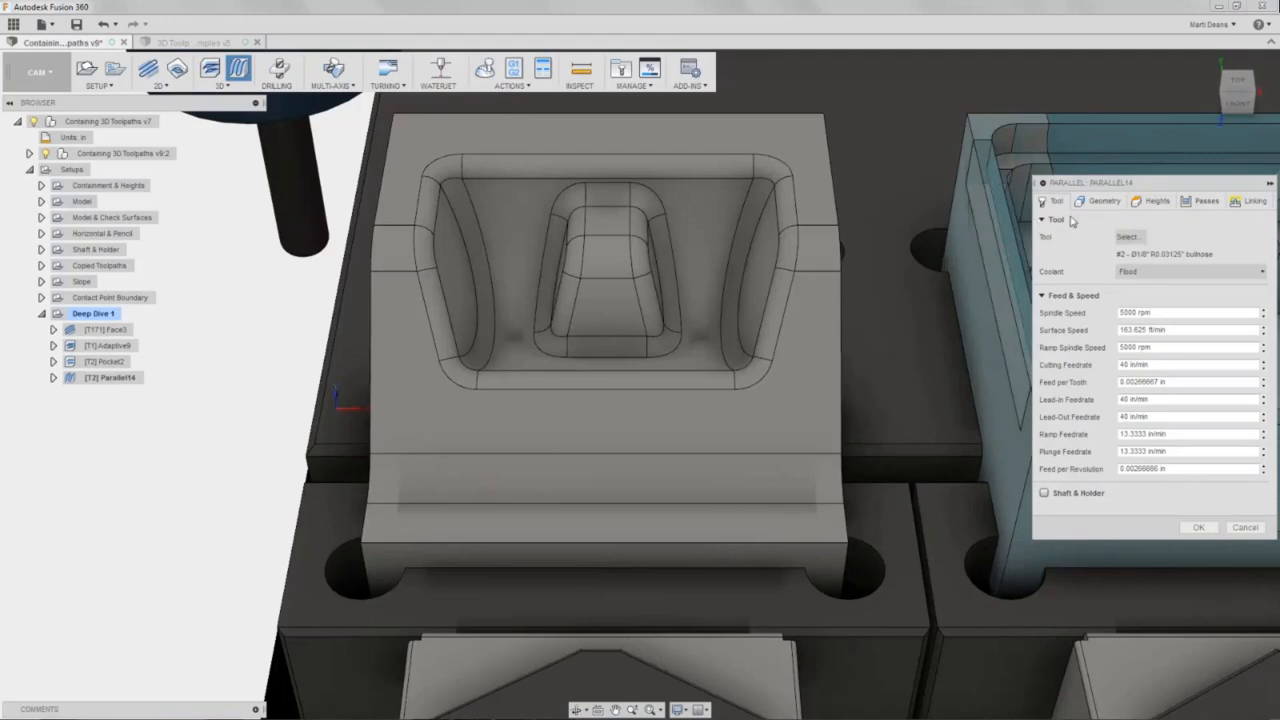
left_click(1127, 237)
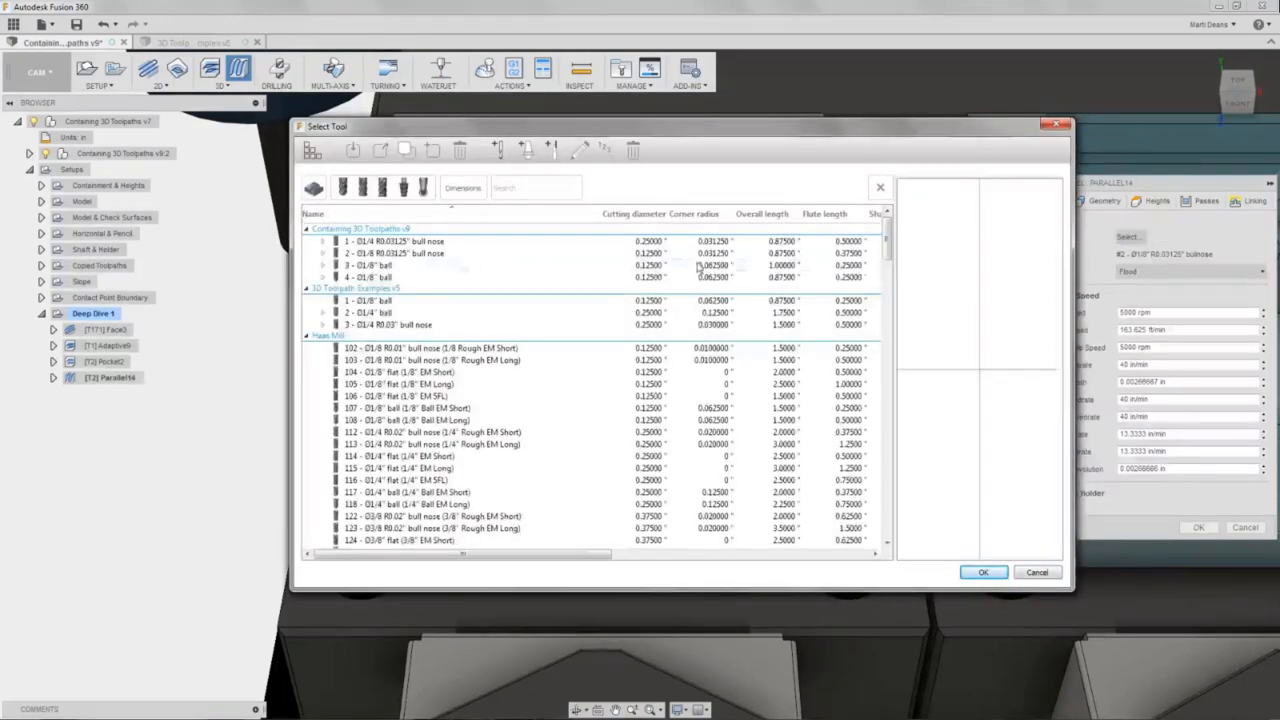
left_click(862, 266)
left_click(997, 574)
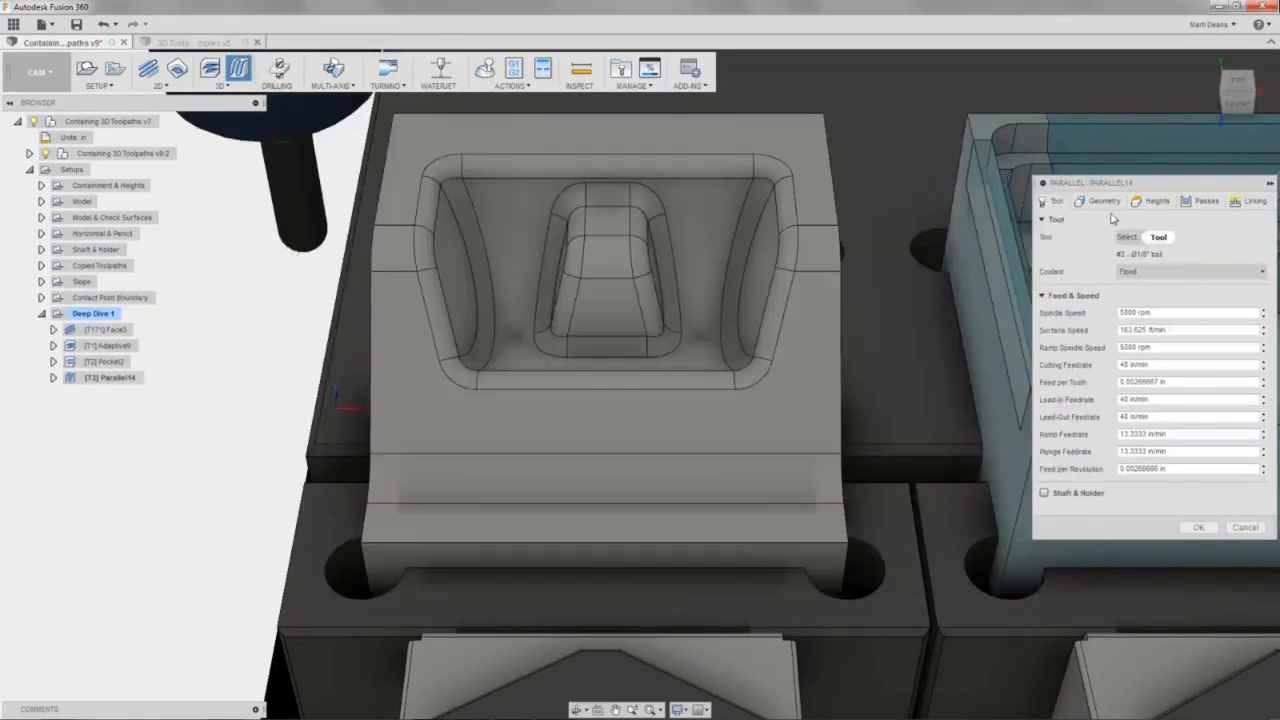
Set the parallel operation's machining boundary to Selection and pick the edge chain around the outer rim of the pocket.
left_click(1106, 201)
left_click(1152, 236)
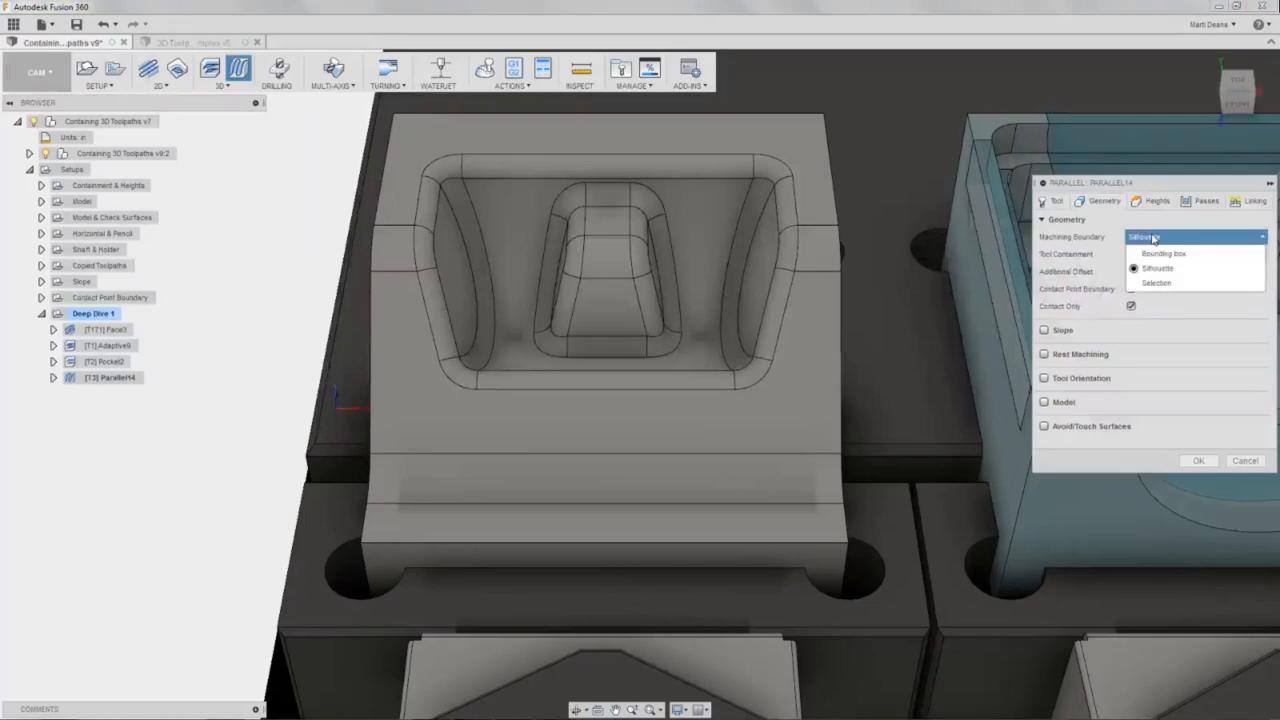
left_click(1156, 283)
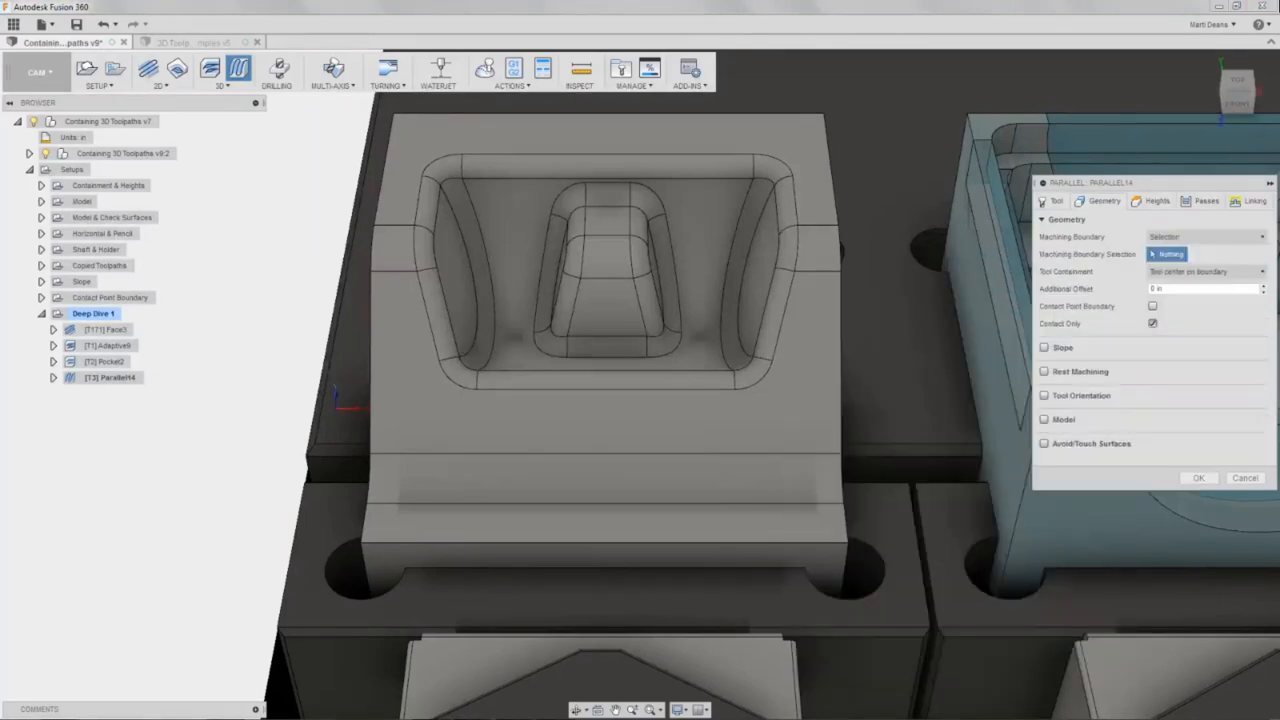
left_click(798, 208)
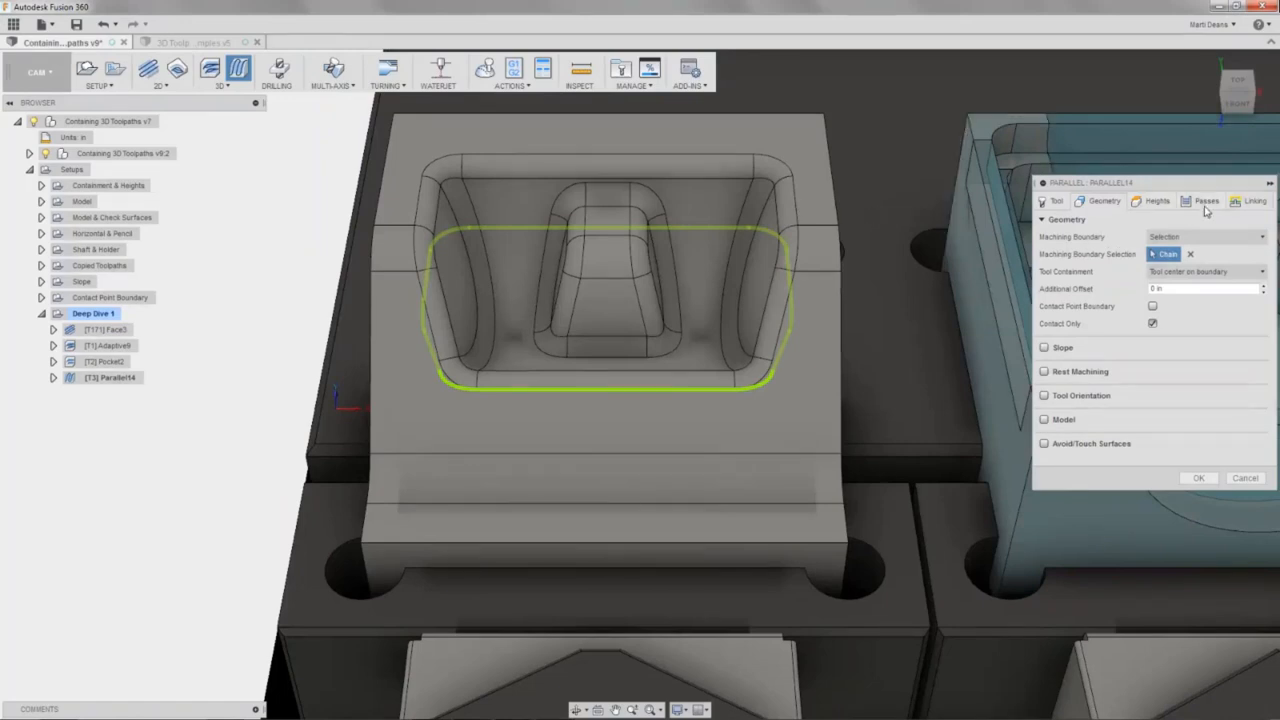
Set the parallel operation's pass direction to 90 deg and its stepover to 0.025 in.
left_click(1166, 202)
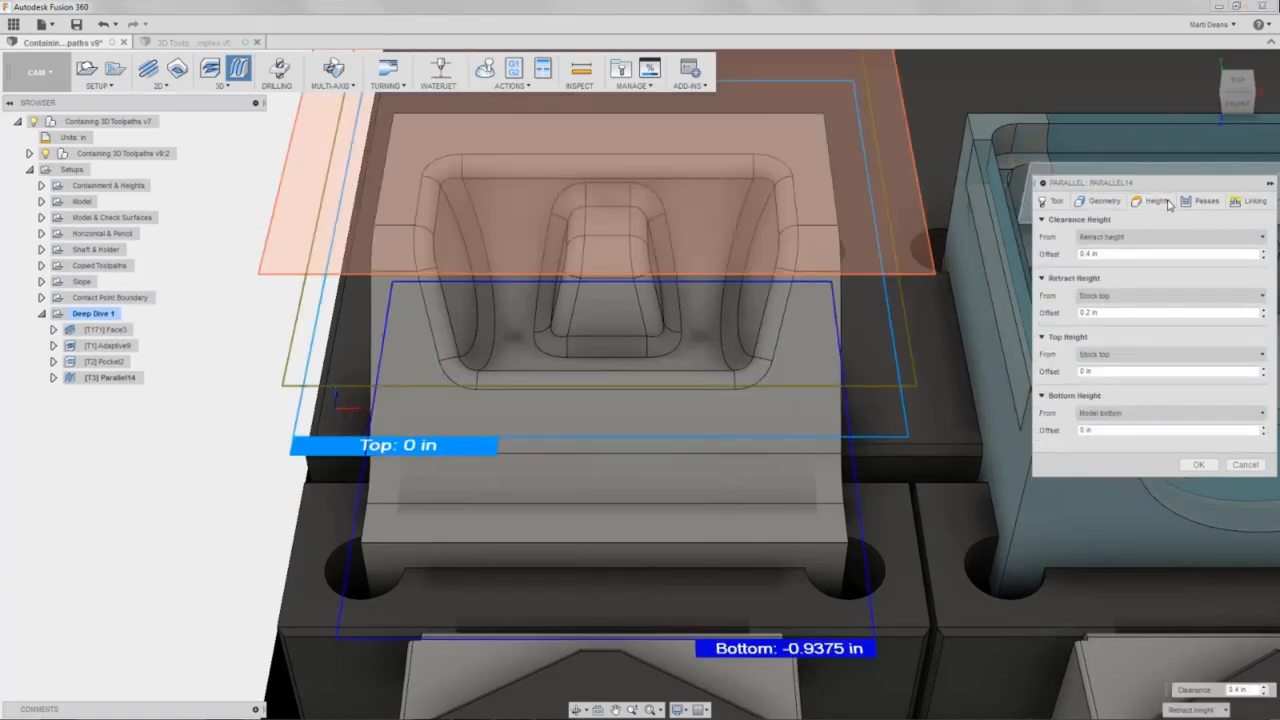
left_click(1190, 203)
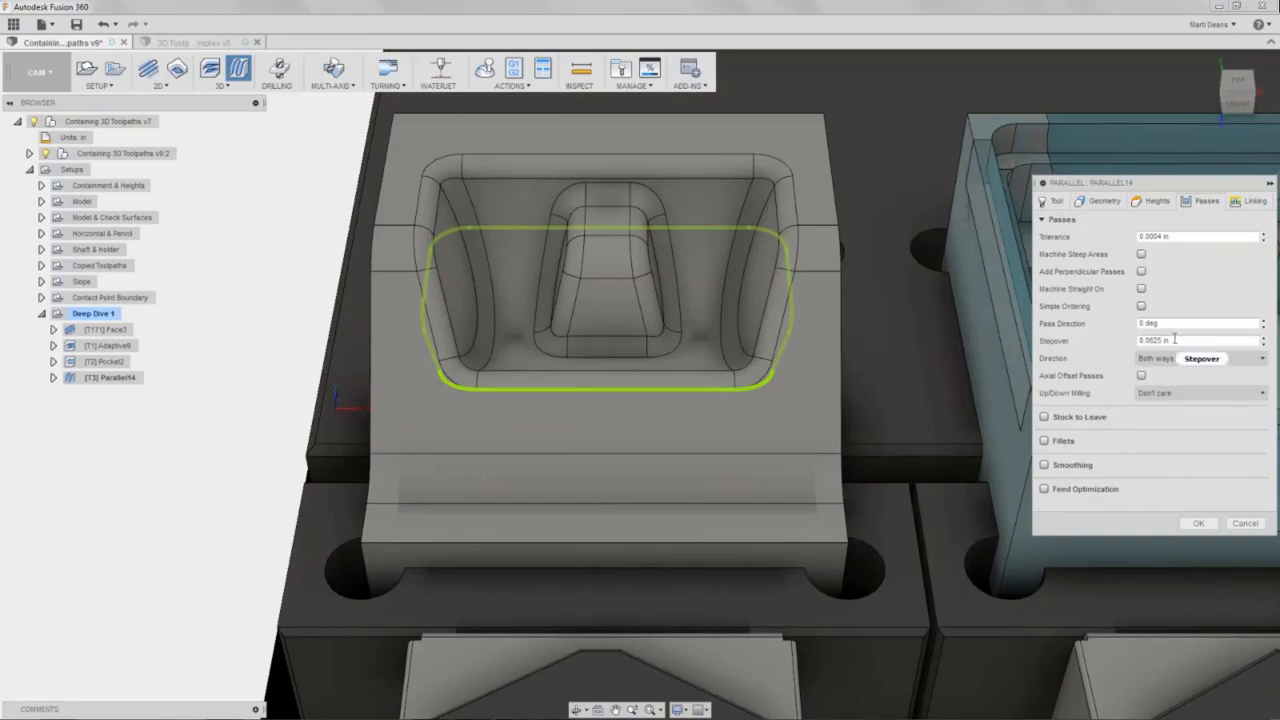
left_click(1151, 323)
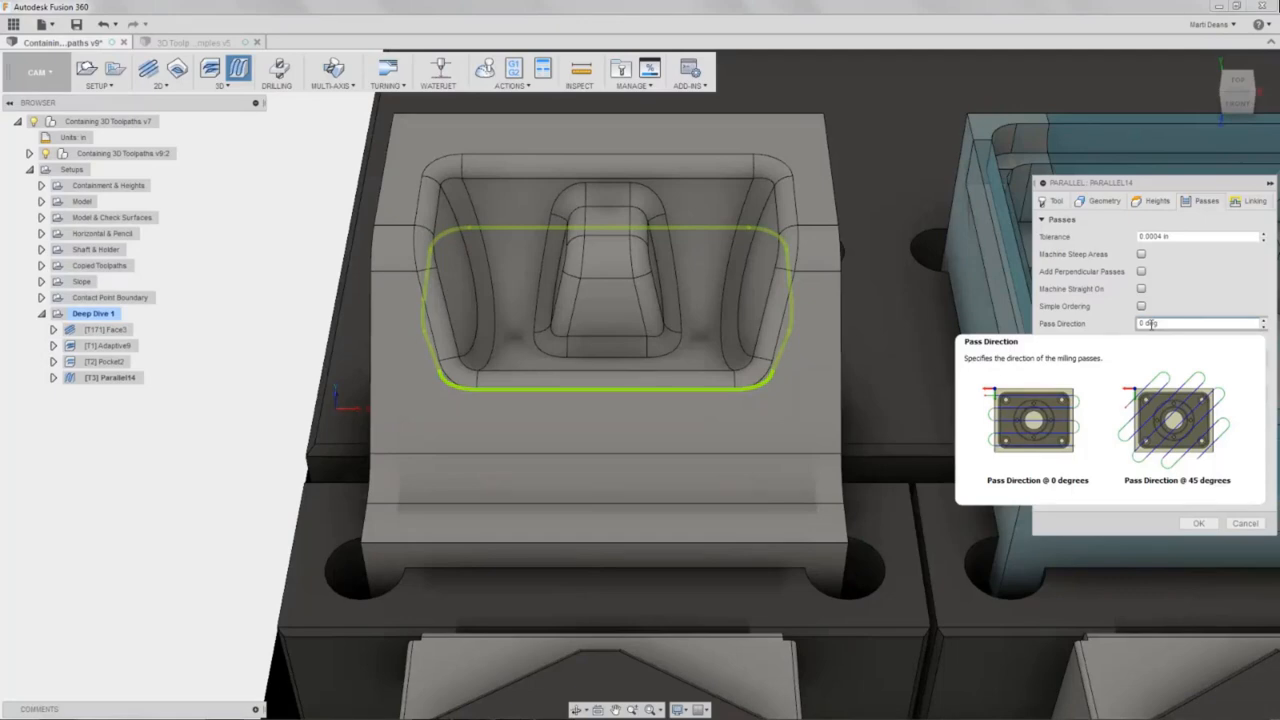
double_click(1141, 323)
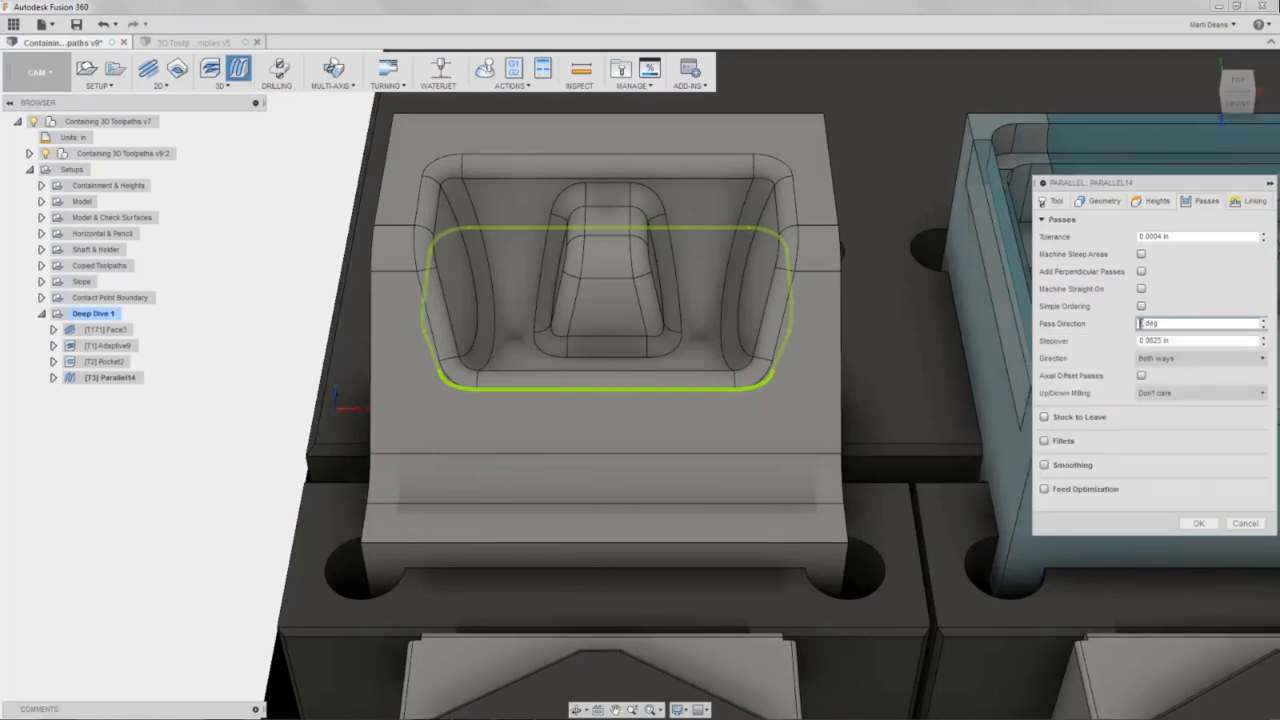
type("90")
middle_click_drag(383, 405, 345, 203, "shift")
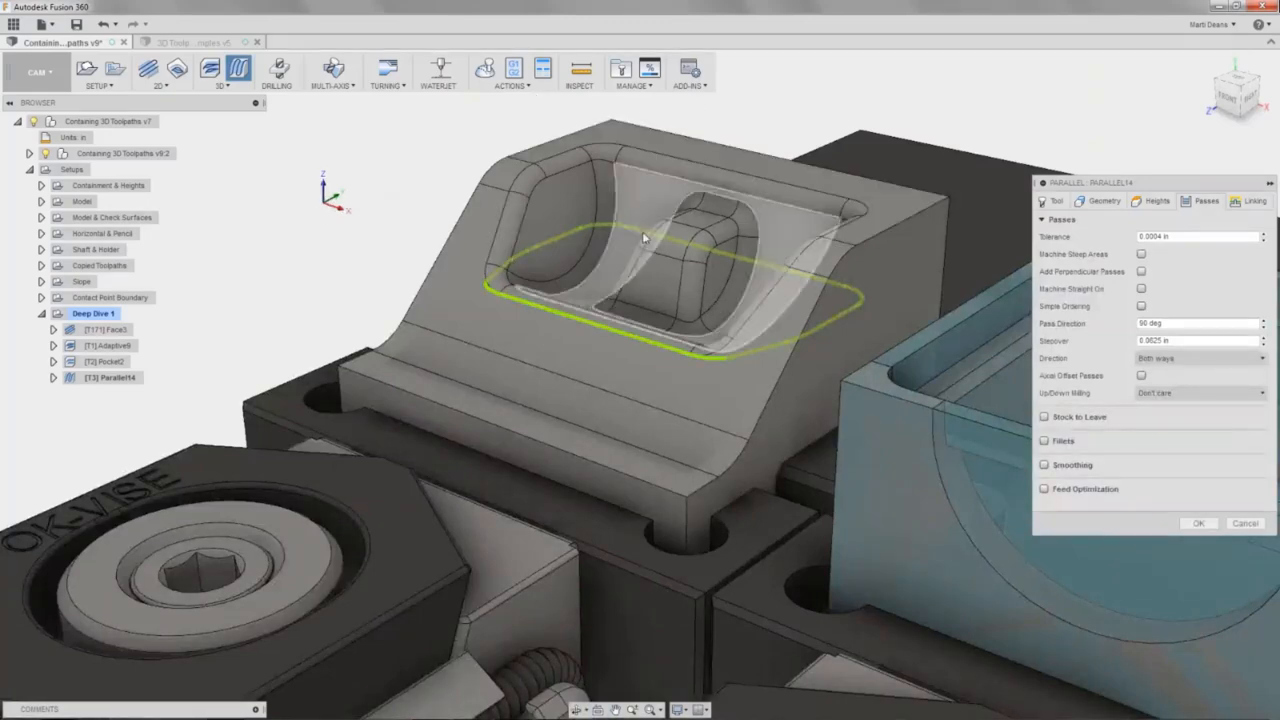
middle_click_drag(651, 240, 735, 312, "shift")
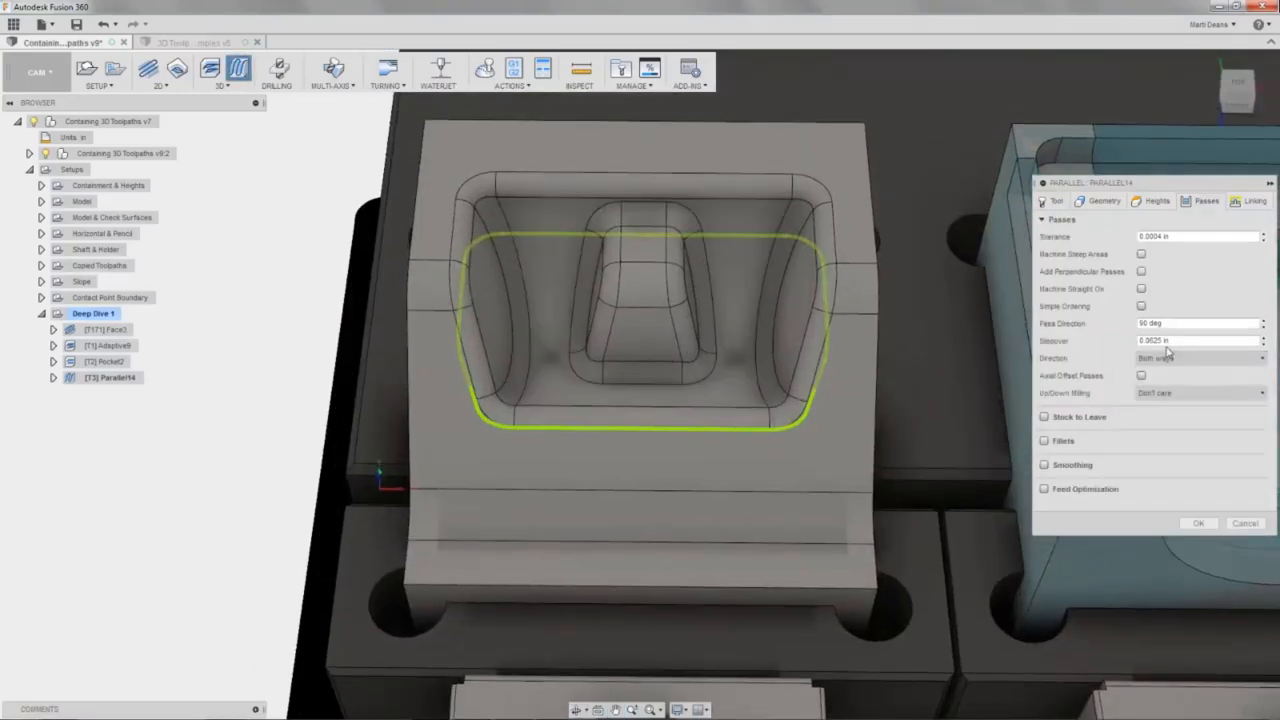
left_click_drag(1166, 341, 1151, 342)
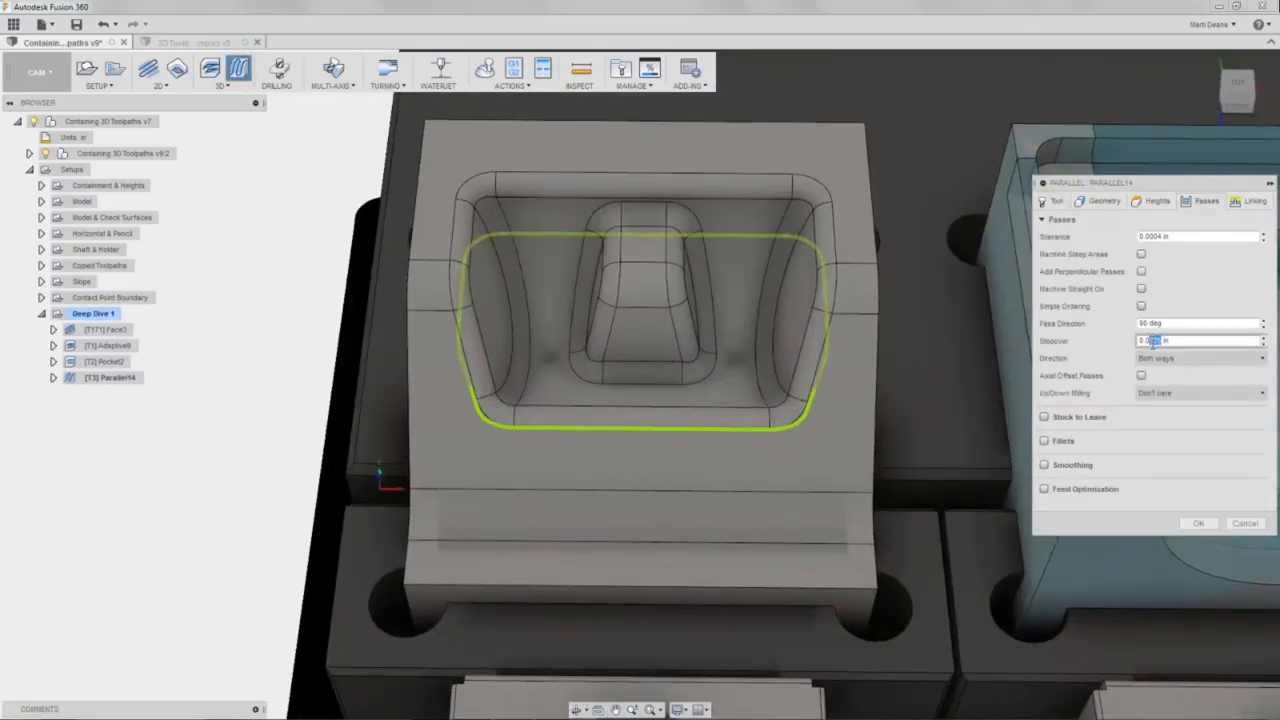
type("25")
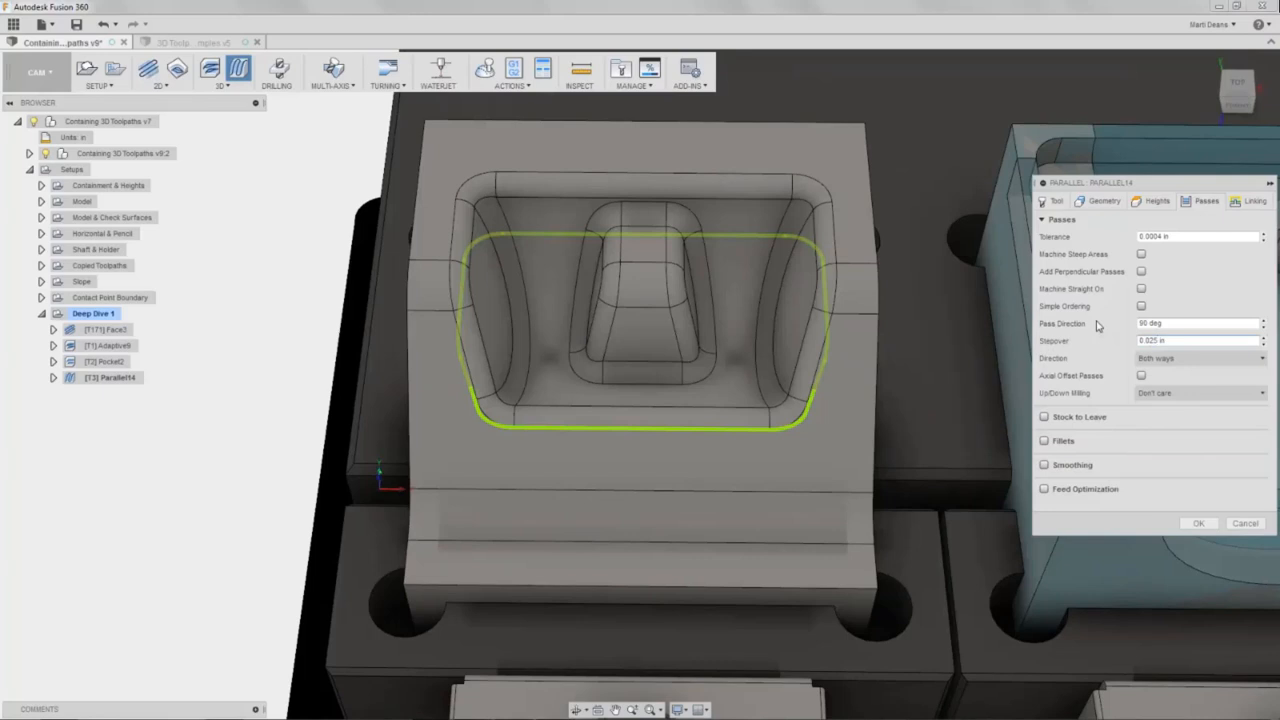
Set the parallel operation's retraction policy to Minimum retraction and generate the toolpath.
left_click(1254, 201)
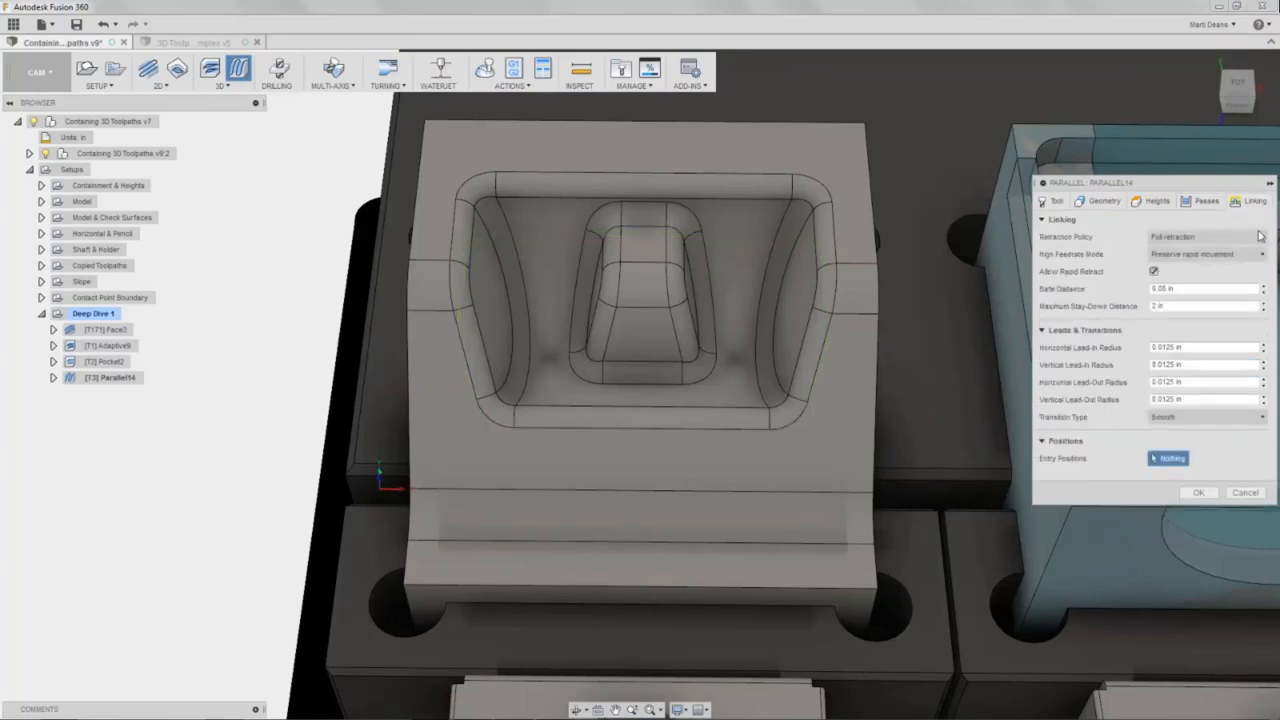
left_click(1261, 238)
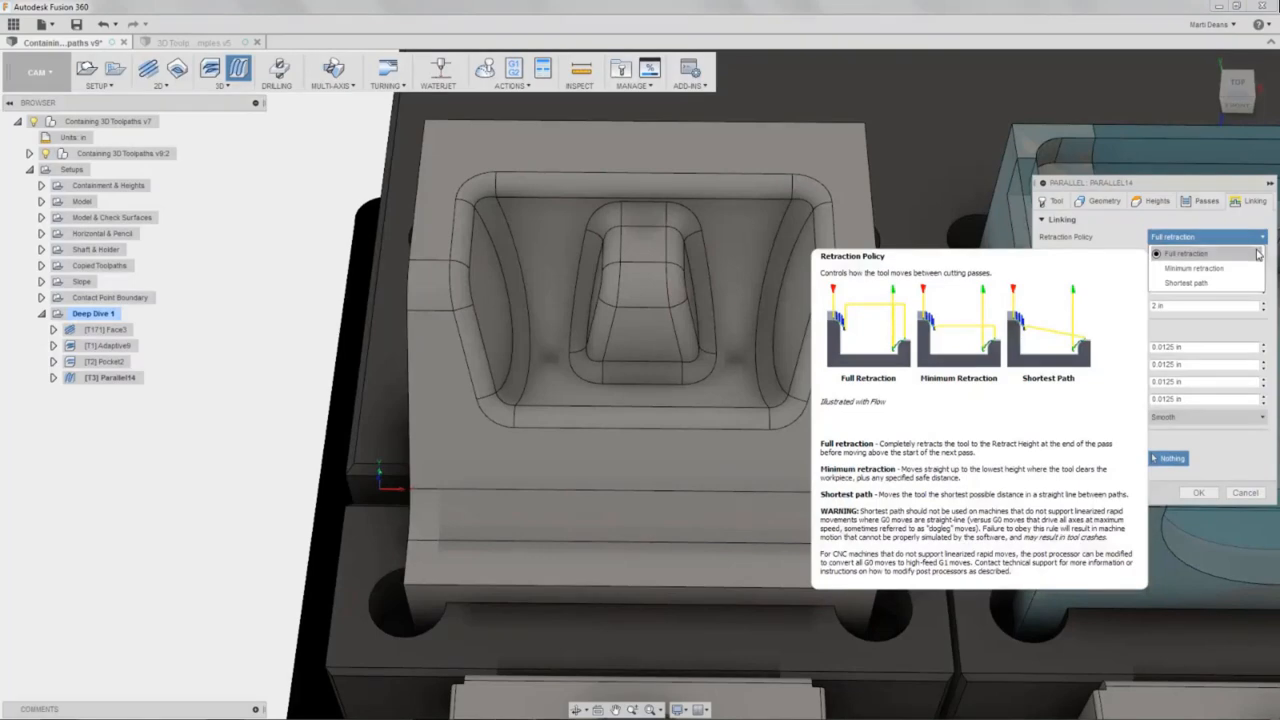
left_click(1257, 268)
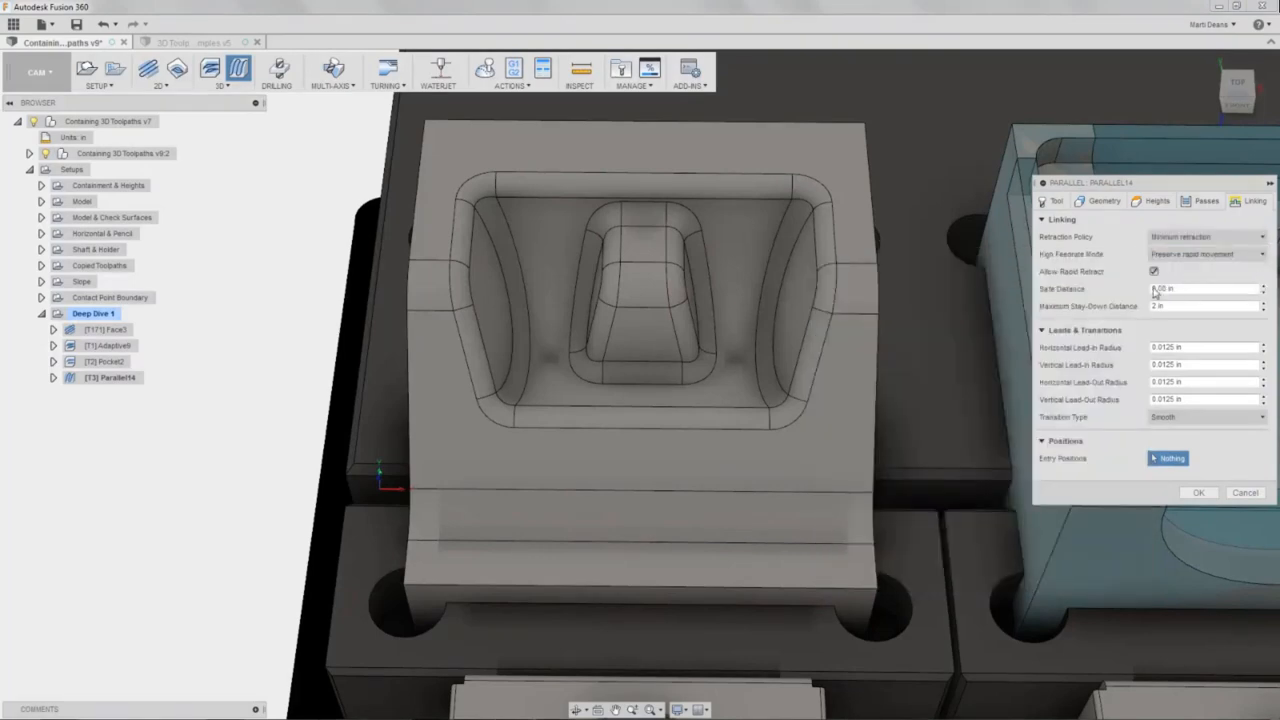
left_click(1218, 240)
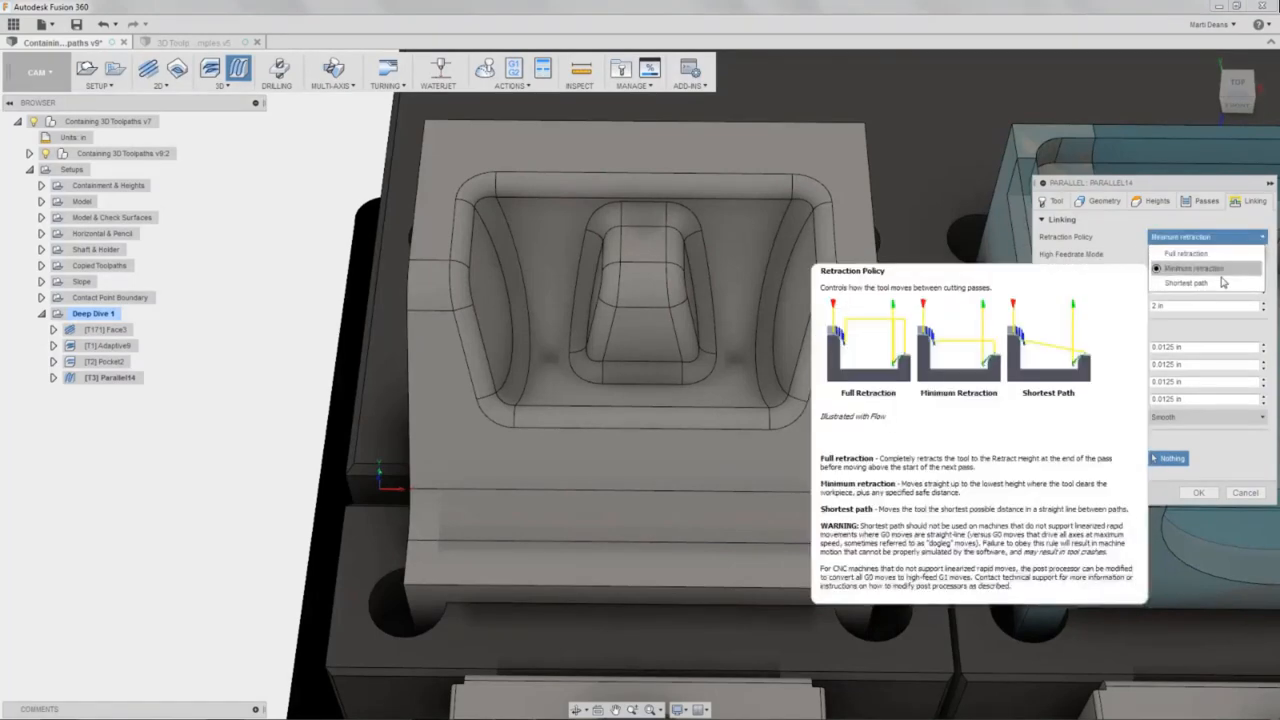
left_click(1186, 283)
left_click(1203, 238)
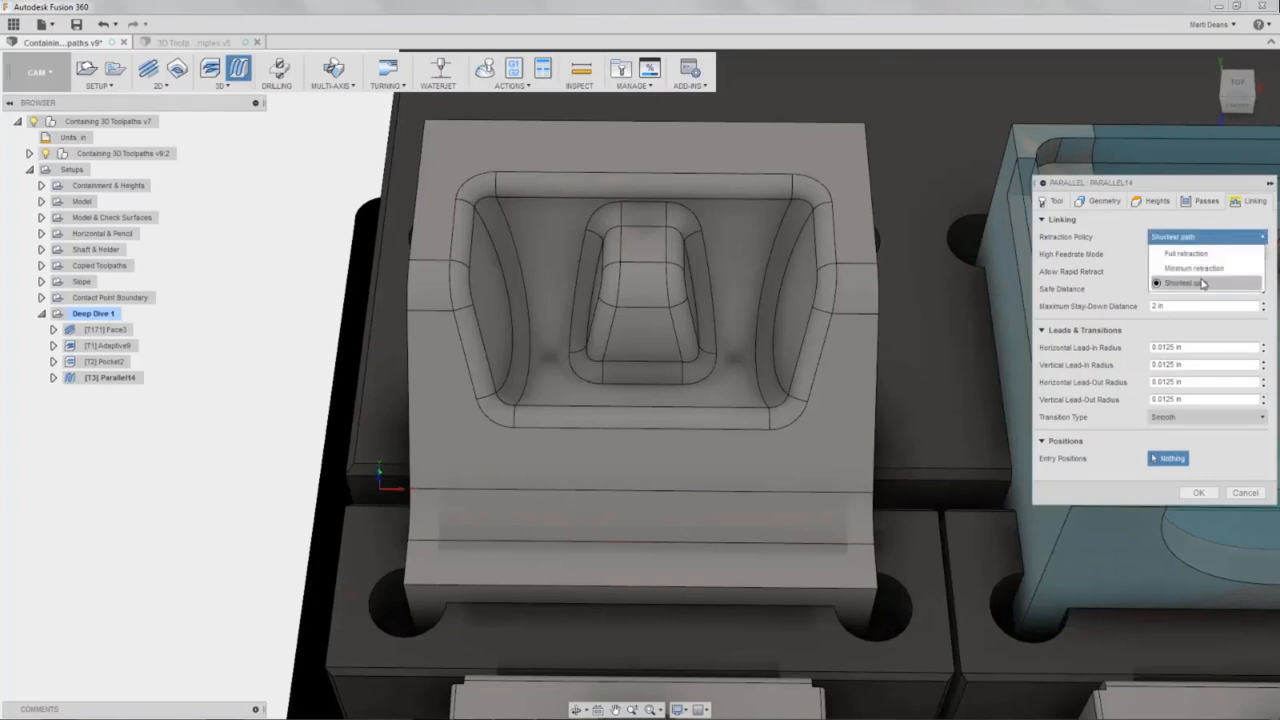
mouse_move(1204, 284)
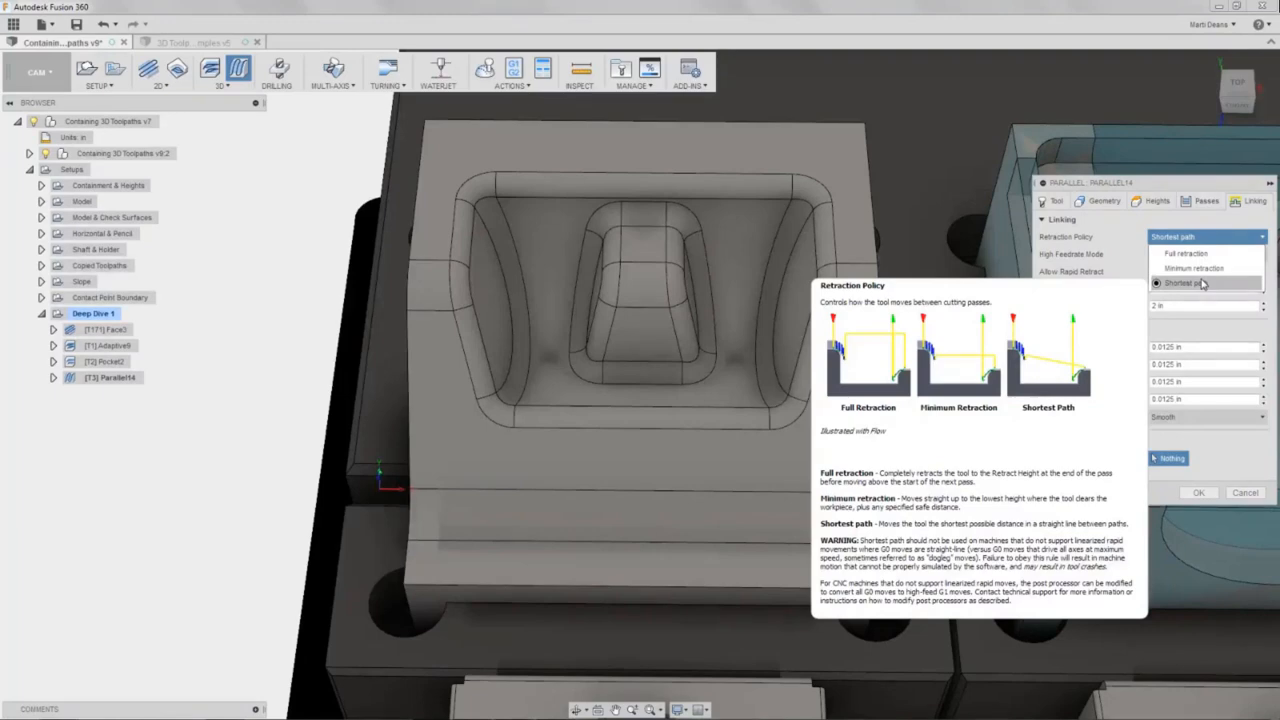
left_click(1202, 270)
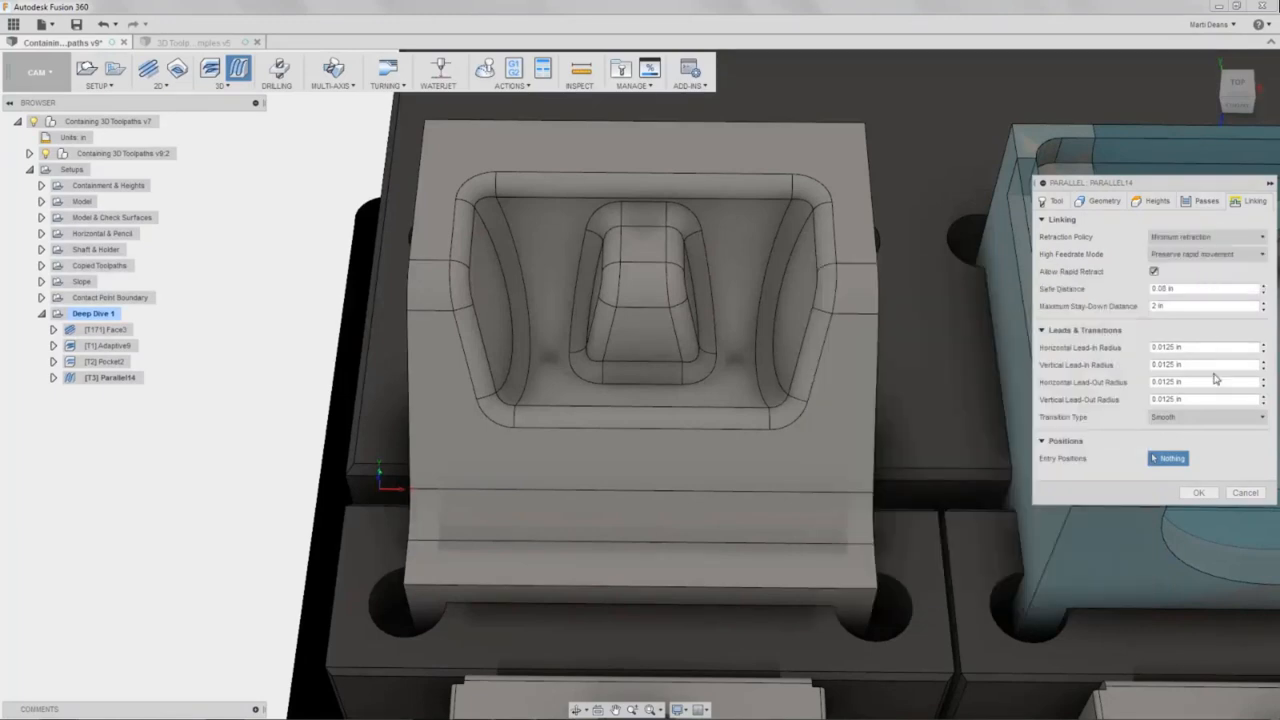
left_click(1205, 494)
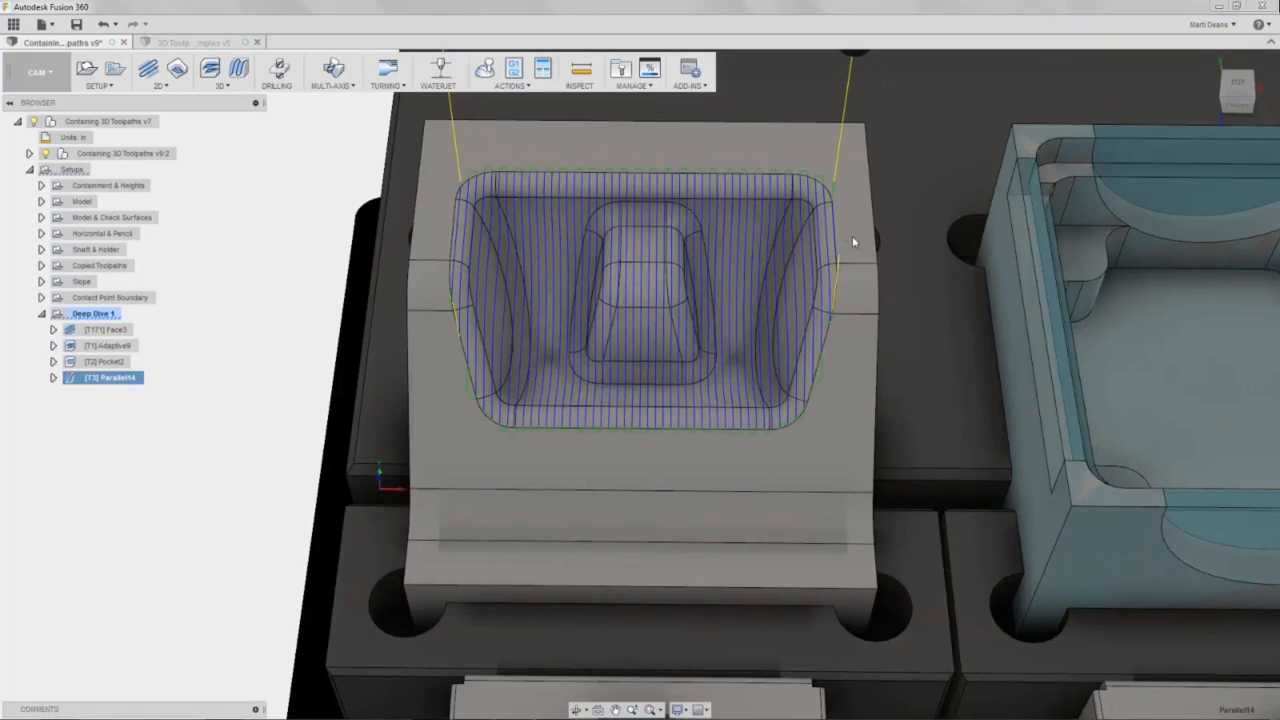
Examine the spacing of the parallel passes on the pocket's floor and steep side walls, including from the front view.
middle_click_drag(988, 281, 988, 276)
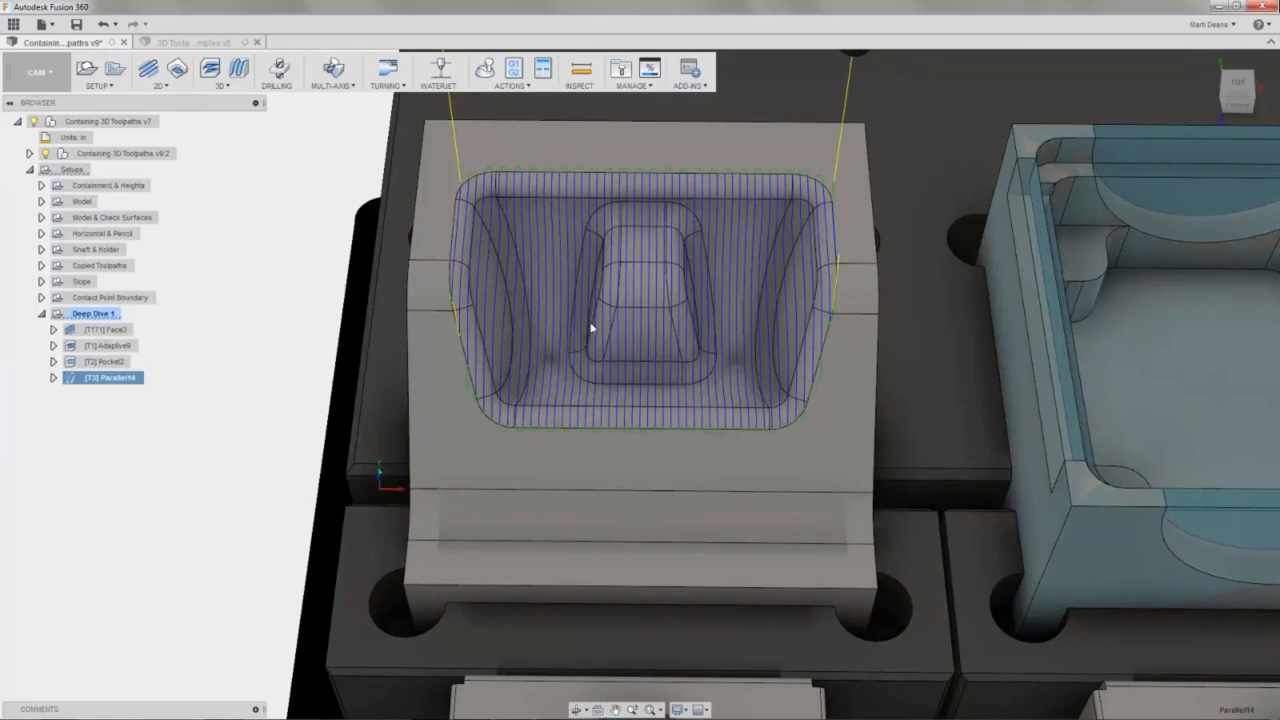
left_click(1240, 90)
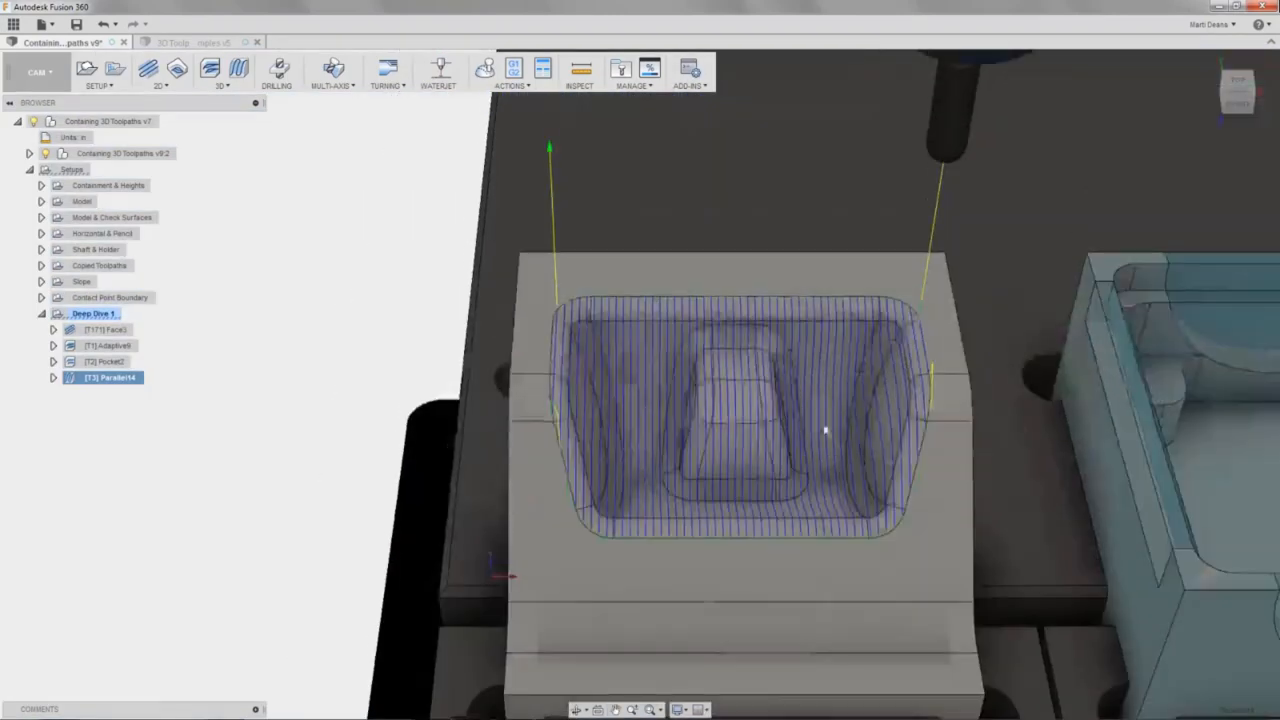
scroll(826, 430, "up", 5)
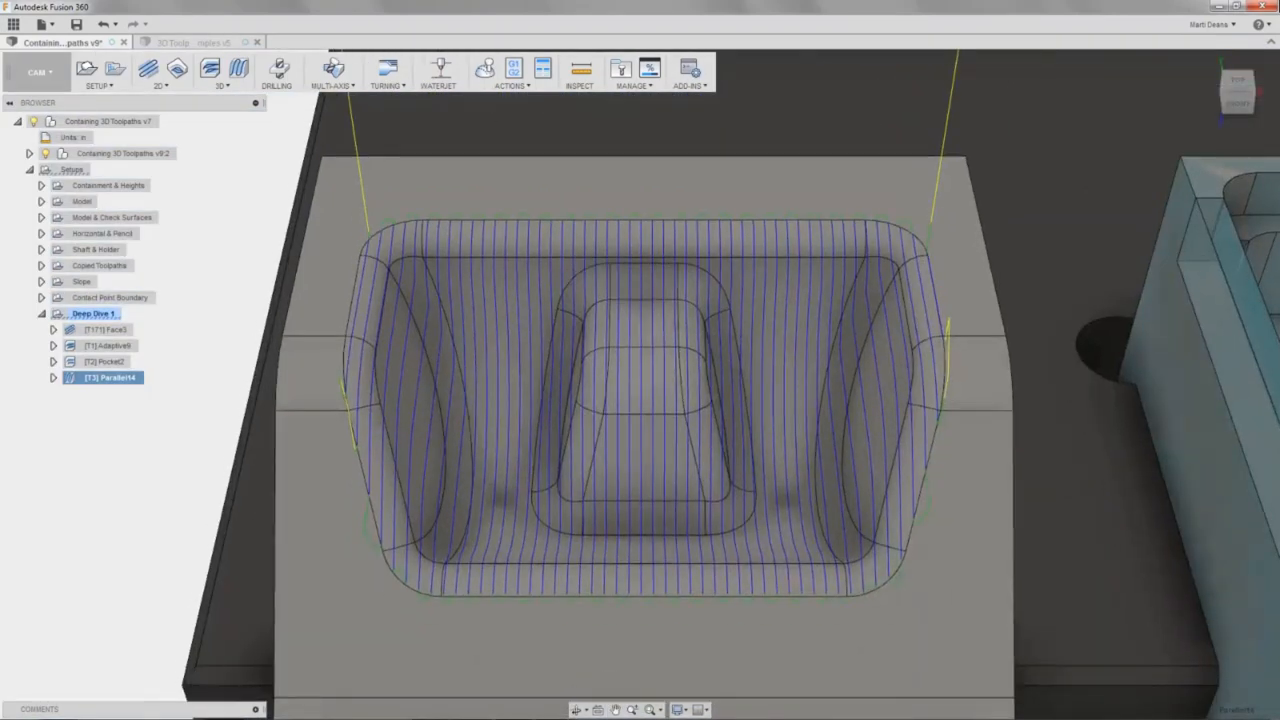
left_click(1237, 103)
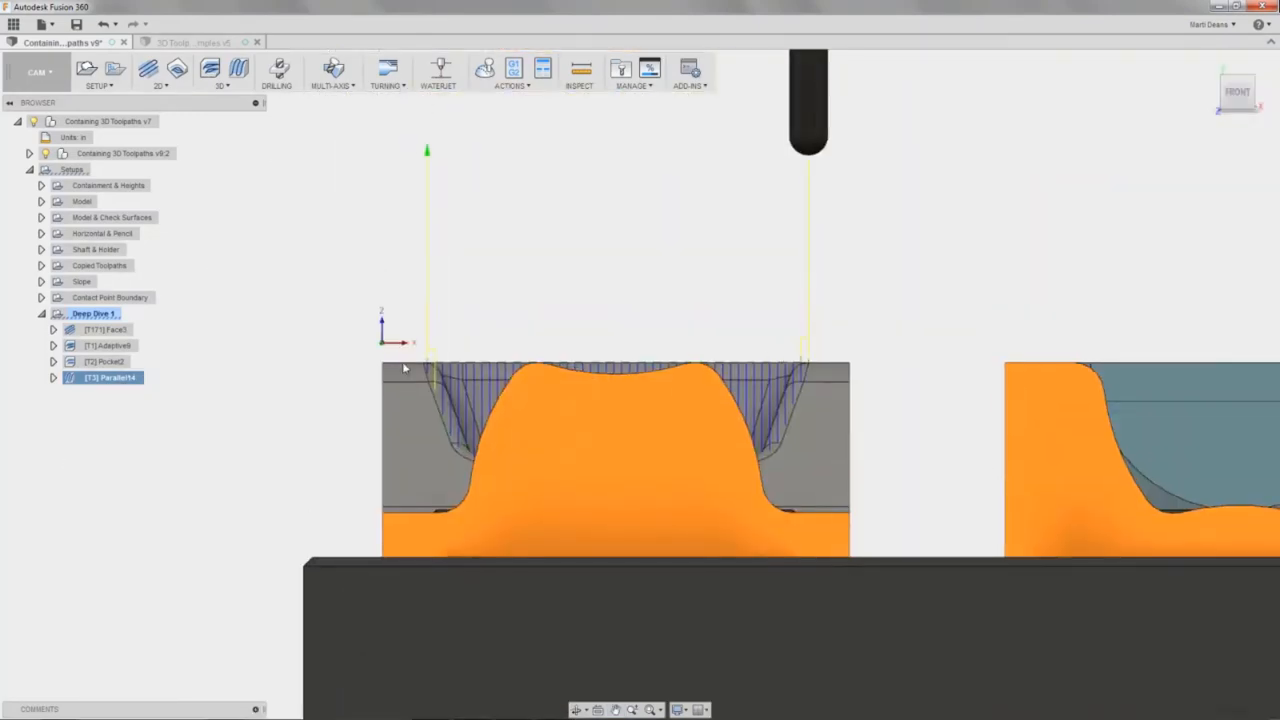
scroll(846, 371, "up", 4)
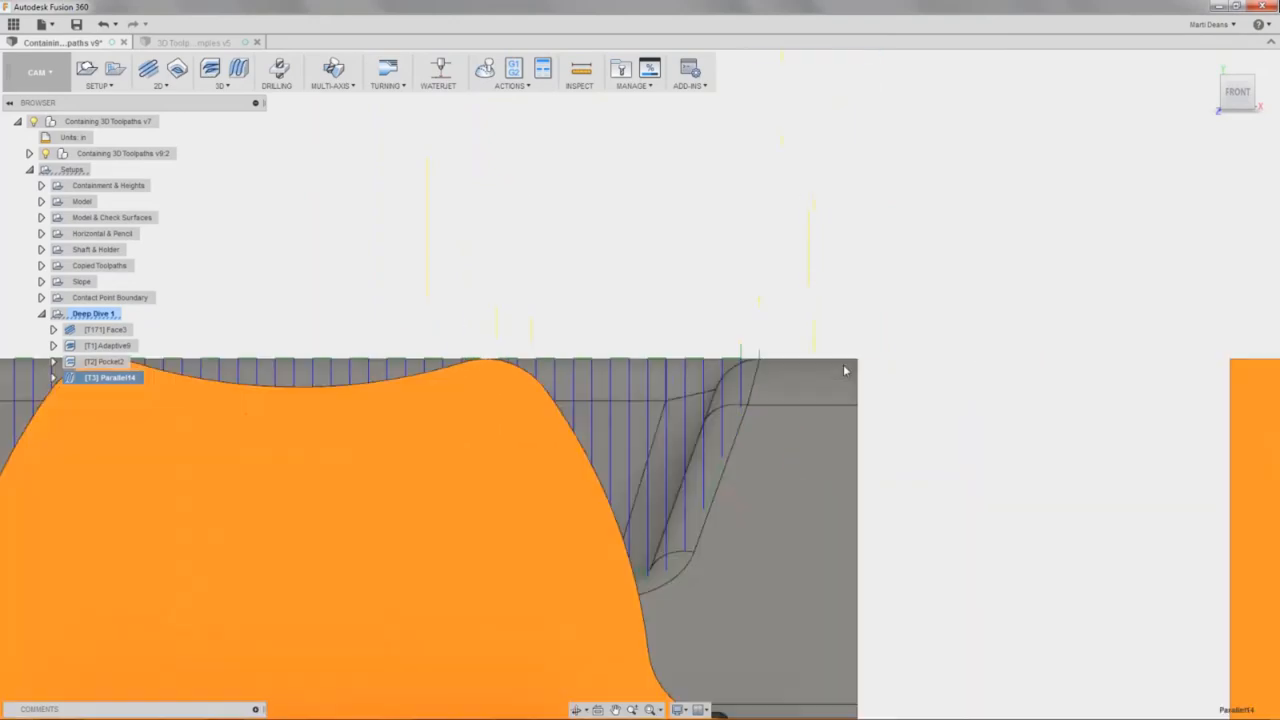
middle_click_drag(837, 361, 745, 425, "shift")
middle_click_drag(540, 345, 900, 358)
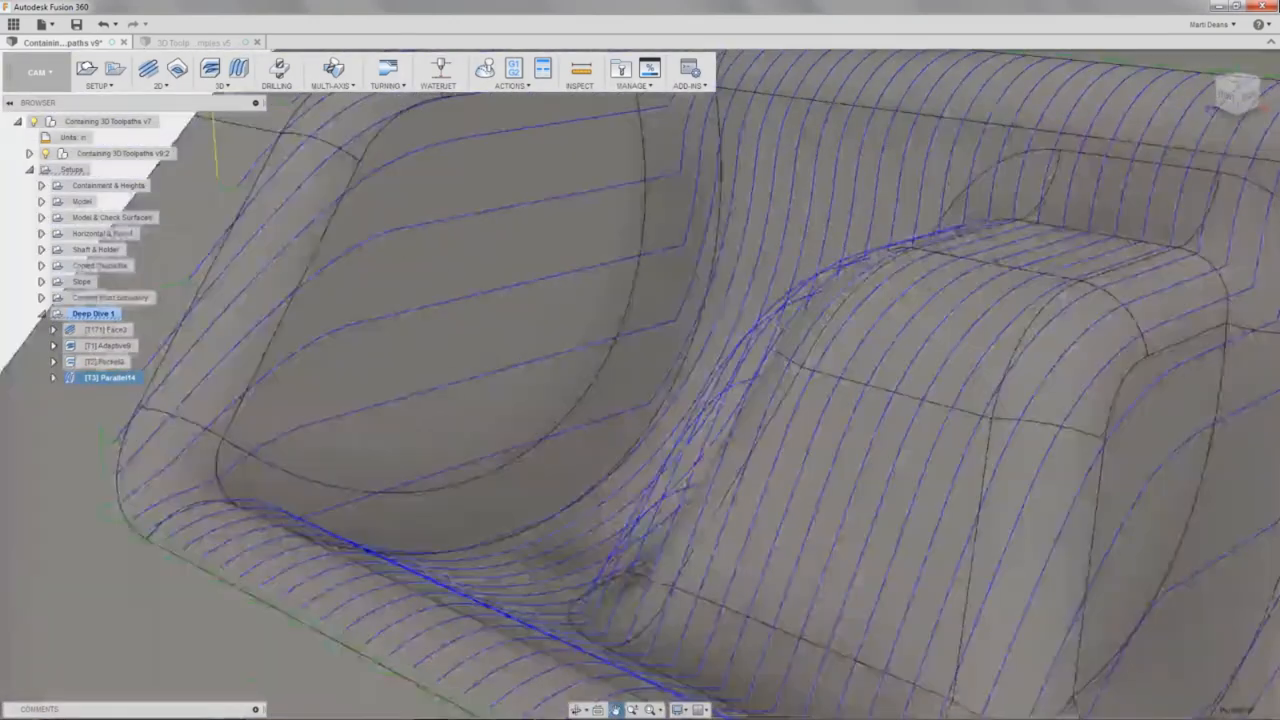
scroll(885, 357, "down", 4)
middle_click_drag(710, 355, 500, 343)
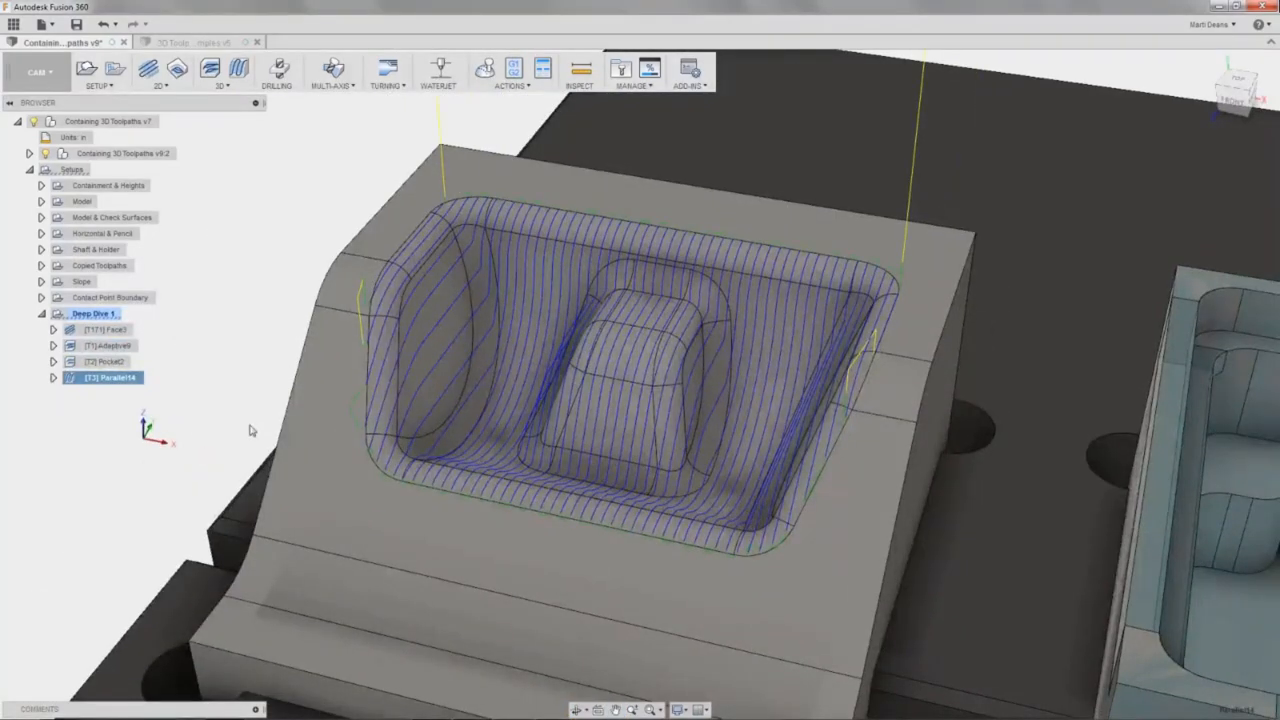
Edit the parallel operation to enable Machine Steep Areas and regenerate its toolpath.
right_click(113, 379)
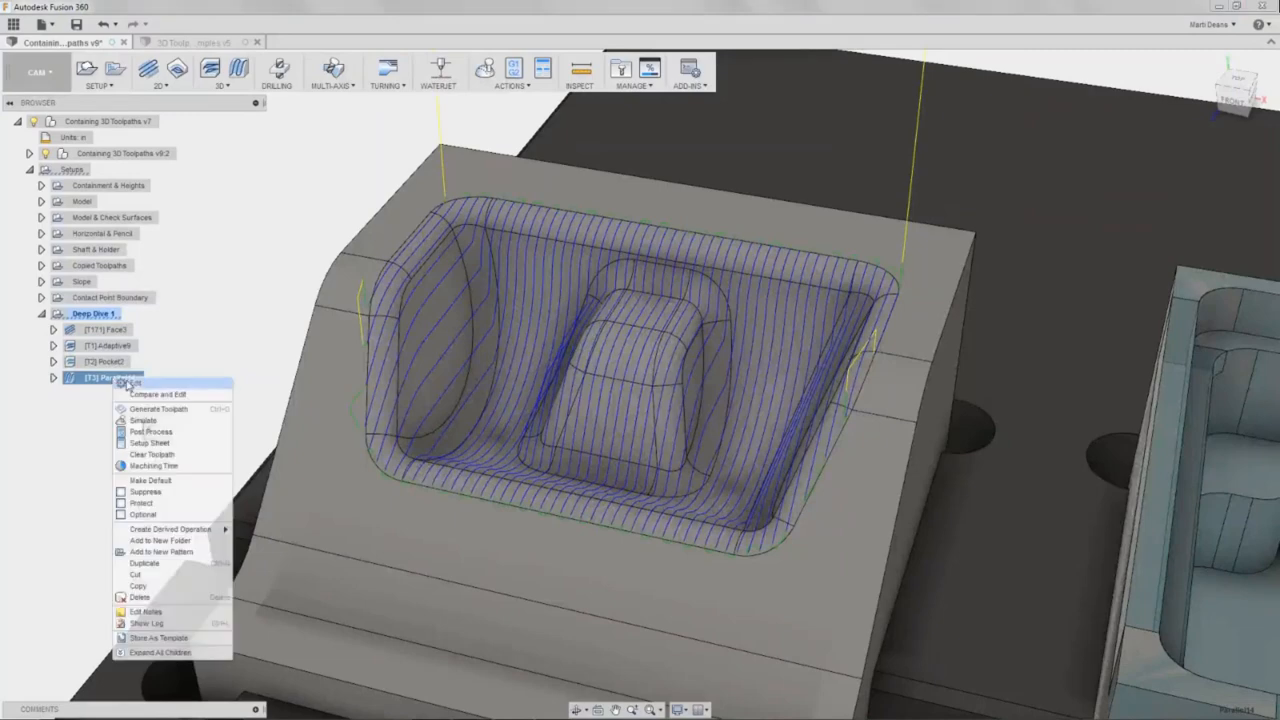
key("Escape")
double_click(128, 385)
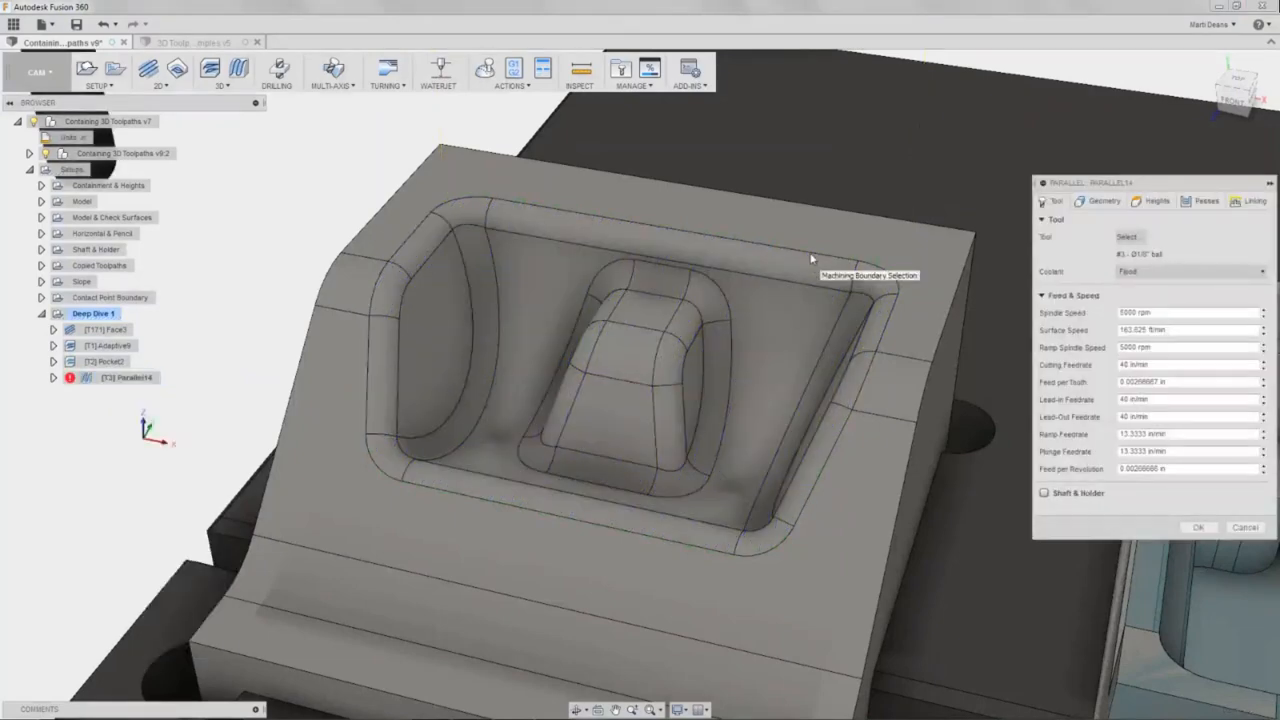
left_click(1199, 202)
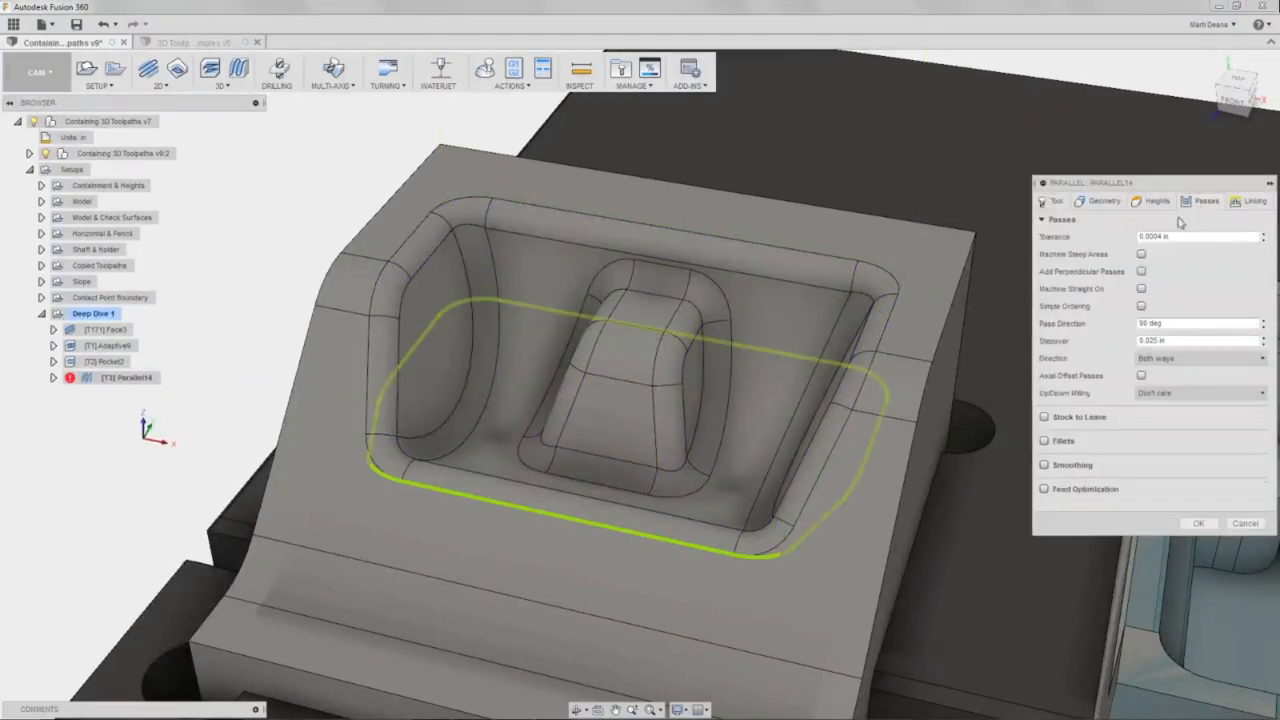
left_click(1142, 255)
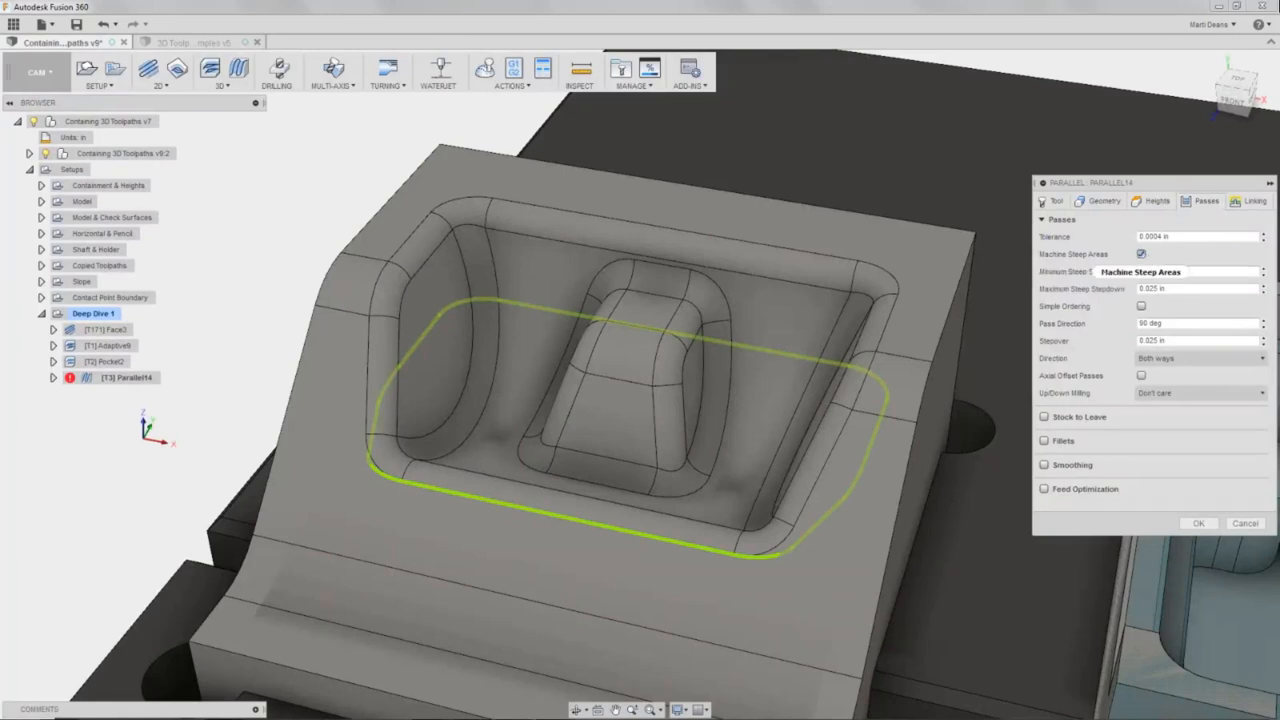
left_click(1200, 522)
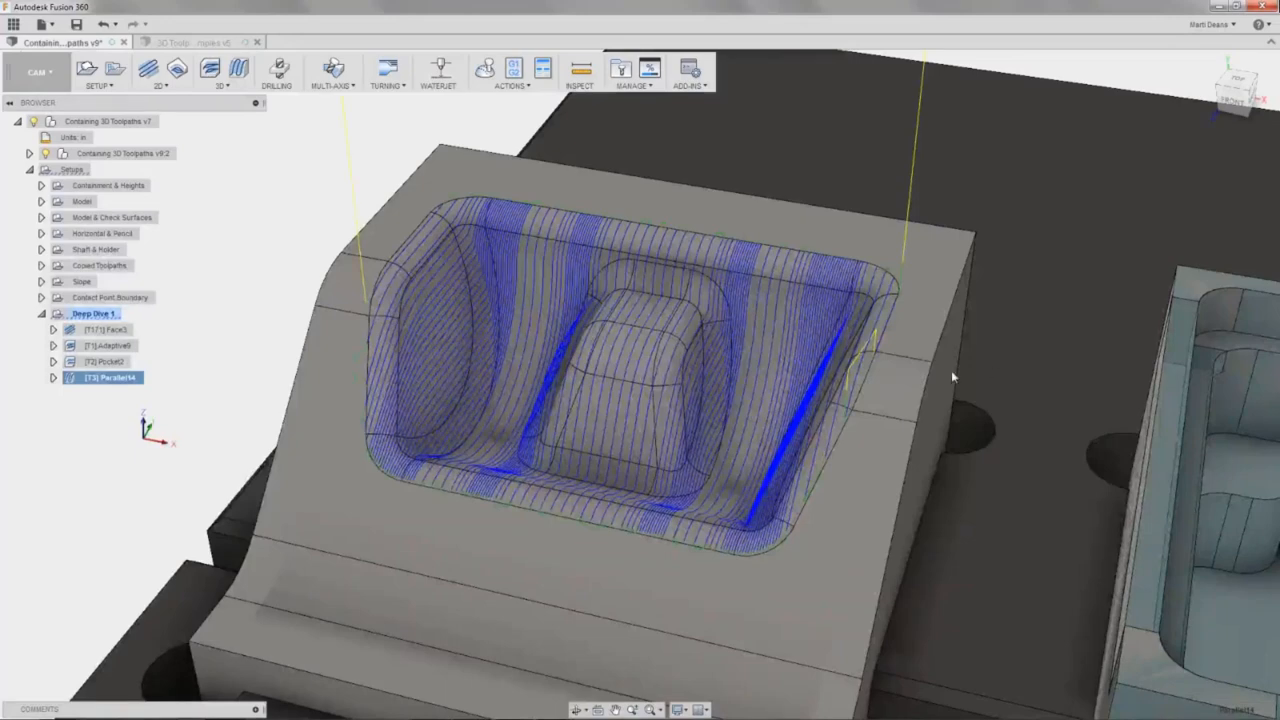
Inspect the denser steep-area passes in the pocket, and duplicate the parallel operation in the Deep Dive 1 setup.
middle_click_drag(951, 370, 842, 420, "shift")
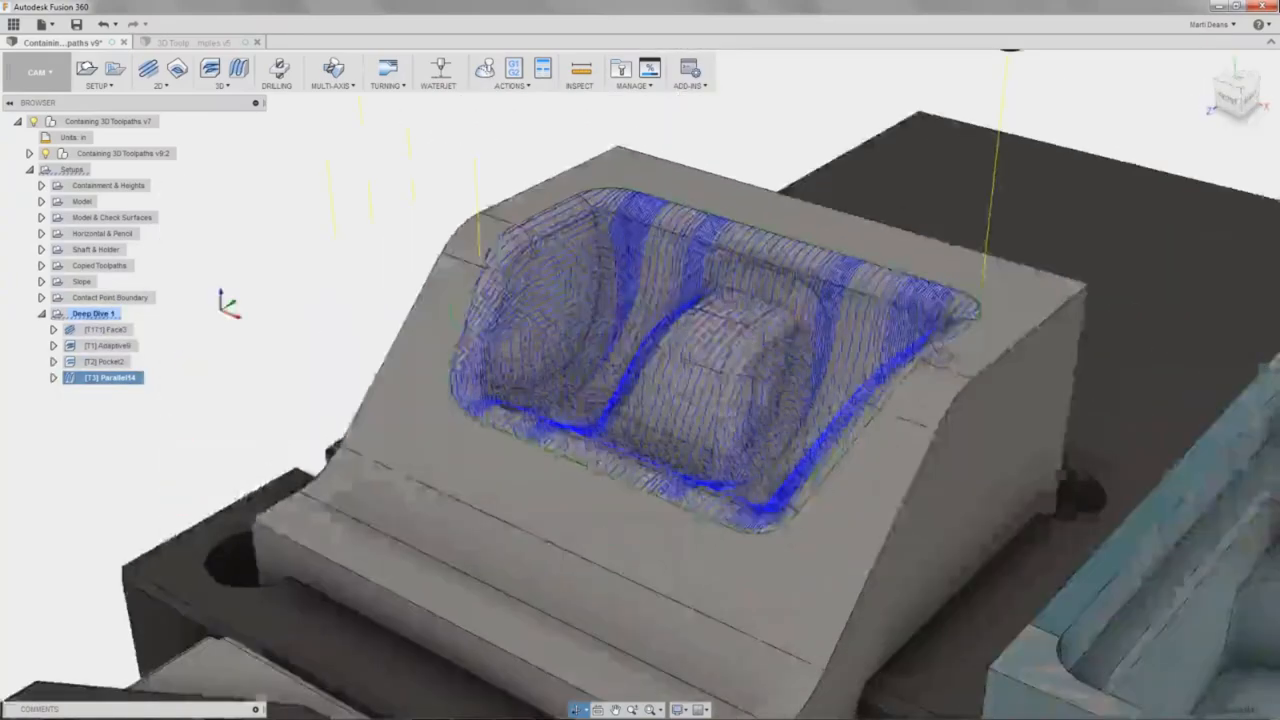
middle_click_drag(700, 330, 758, 318, "shift")
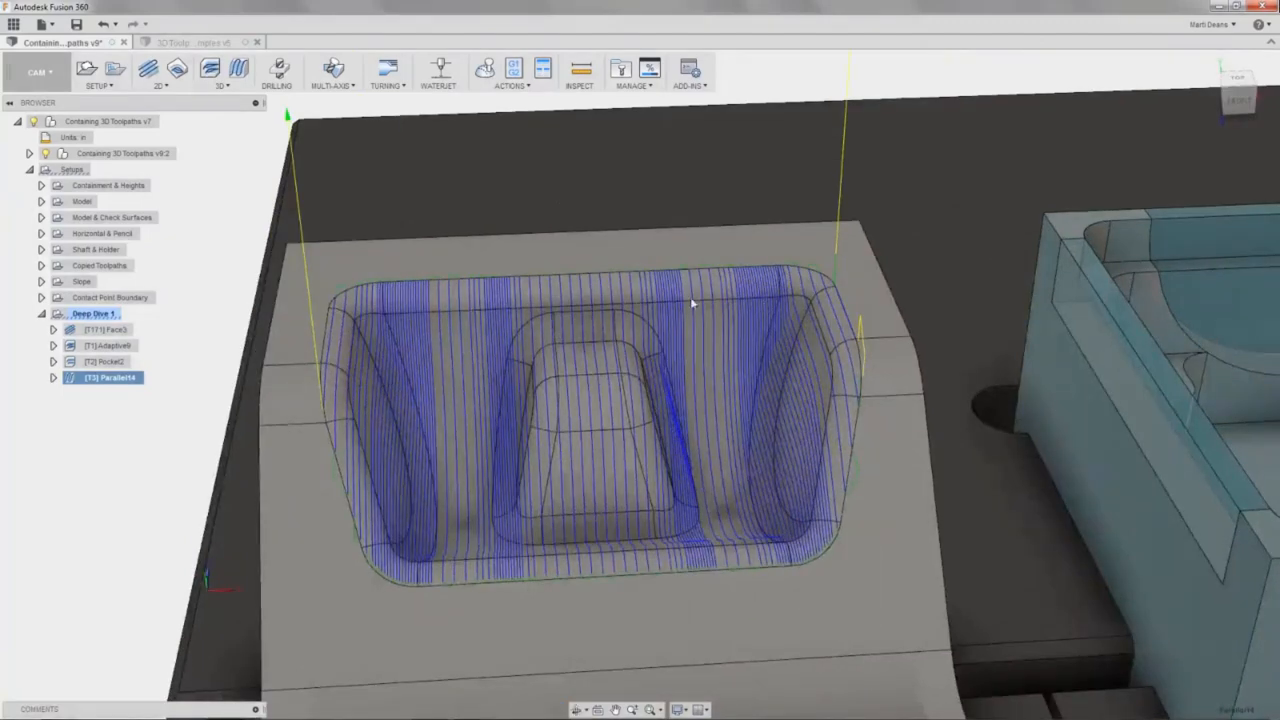
scroll(660, 302, "down", 3)
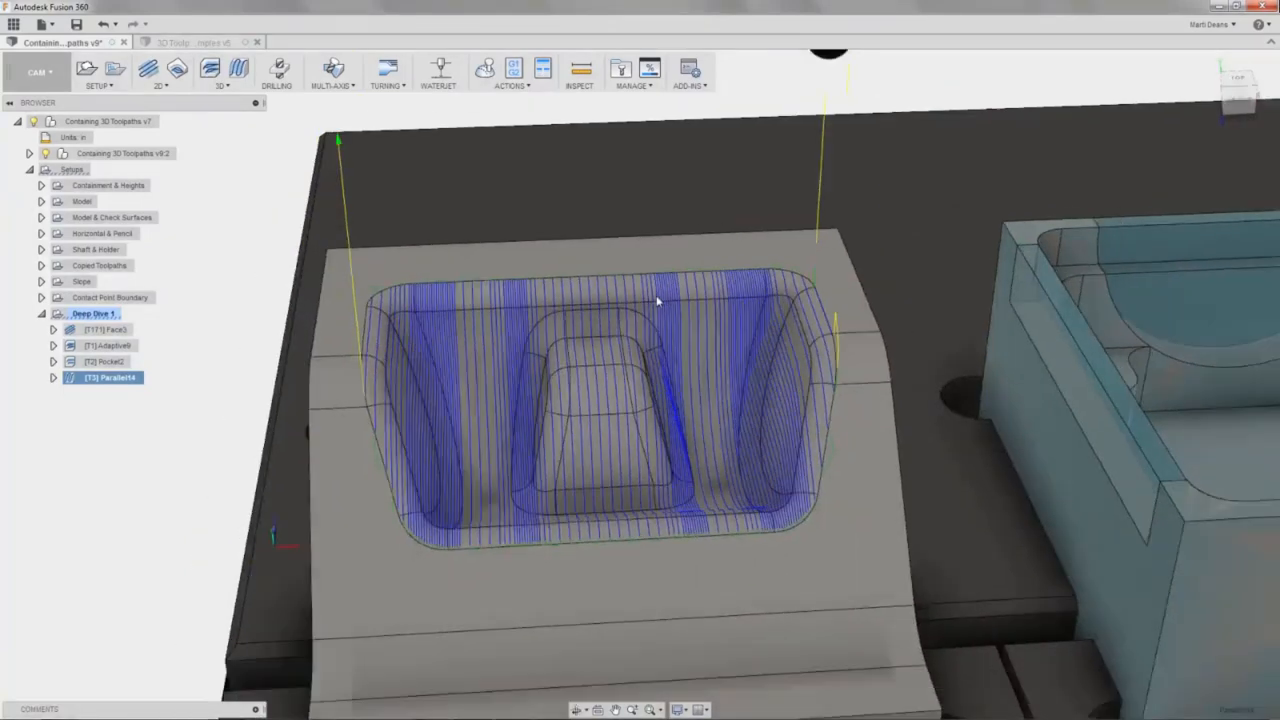
right_click(124, 381)
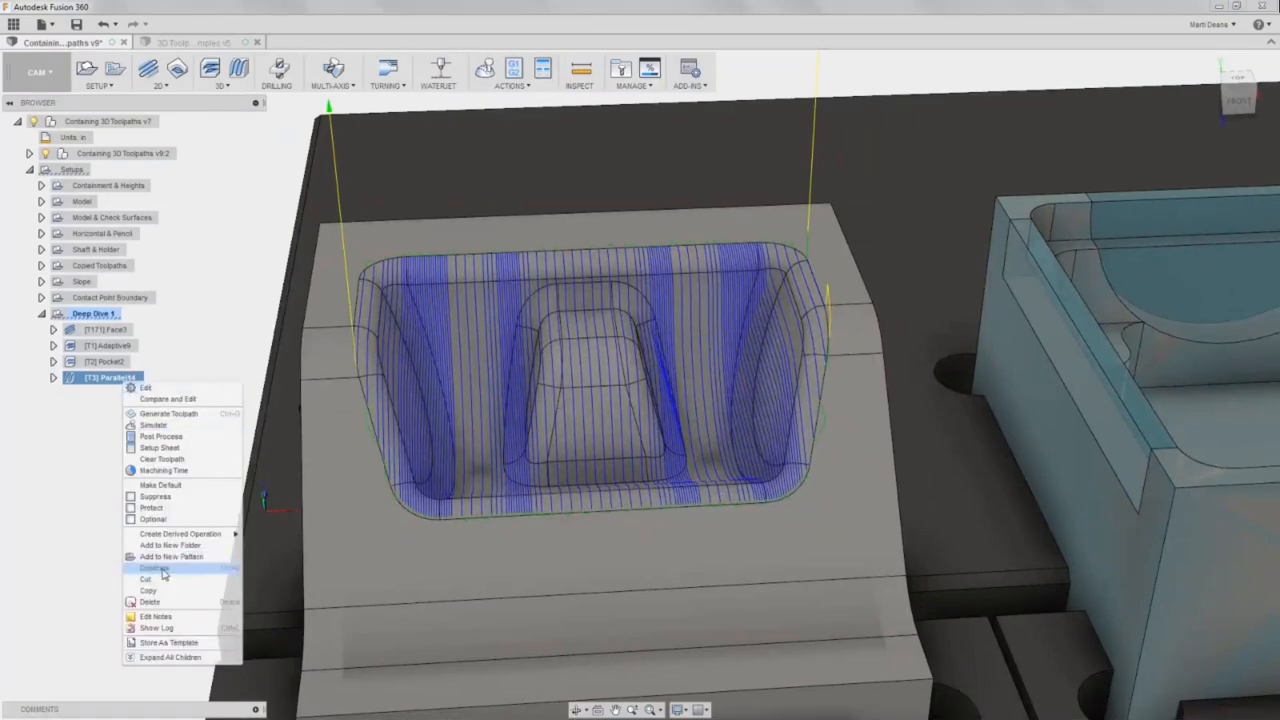
left_click(155, 568)
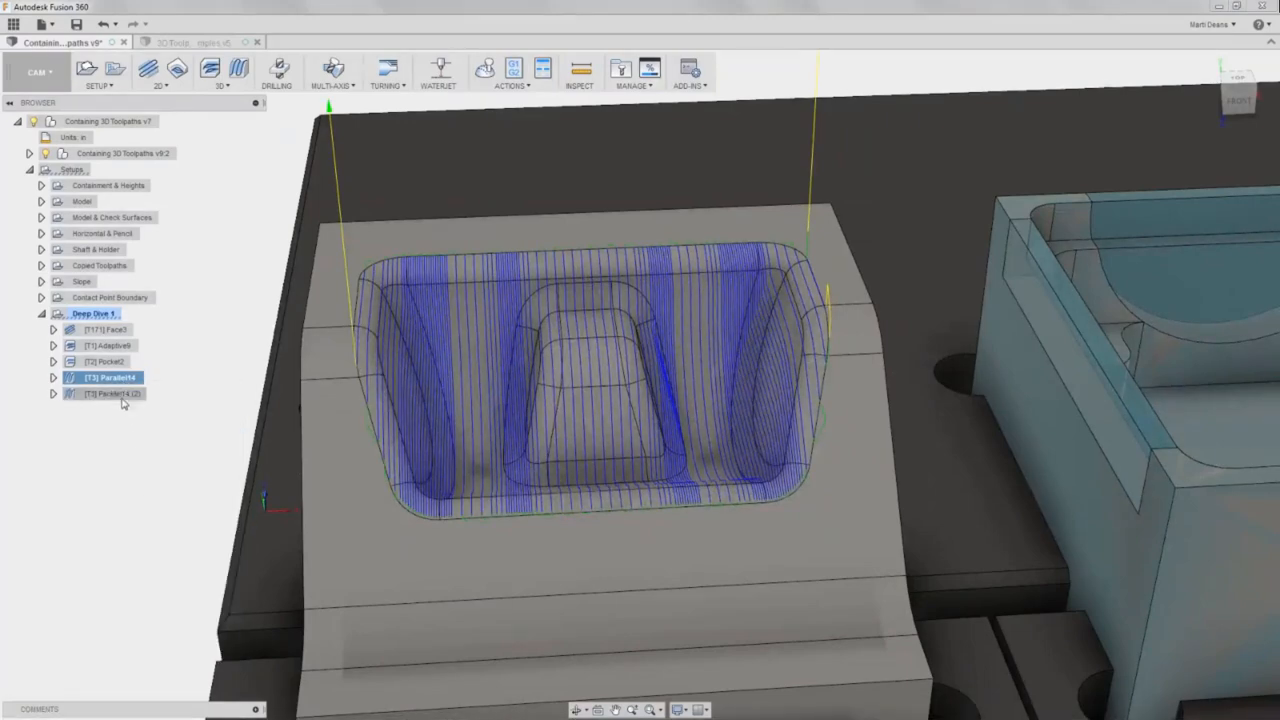
Turn off Machine Steep Areas and enable Add Perpendicular Passes in the duplicated parallel operation, and regenerate its toolpath.
double_click(115, 394)
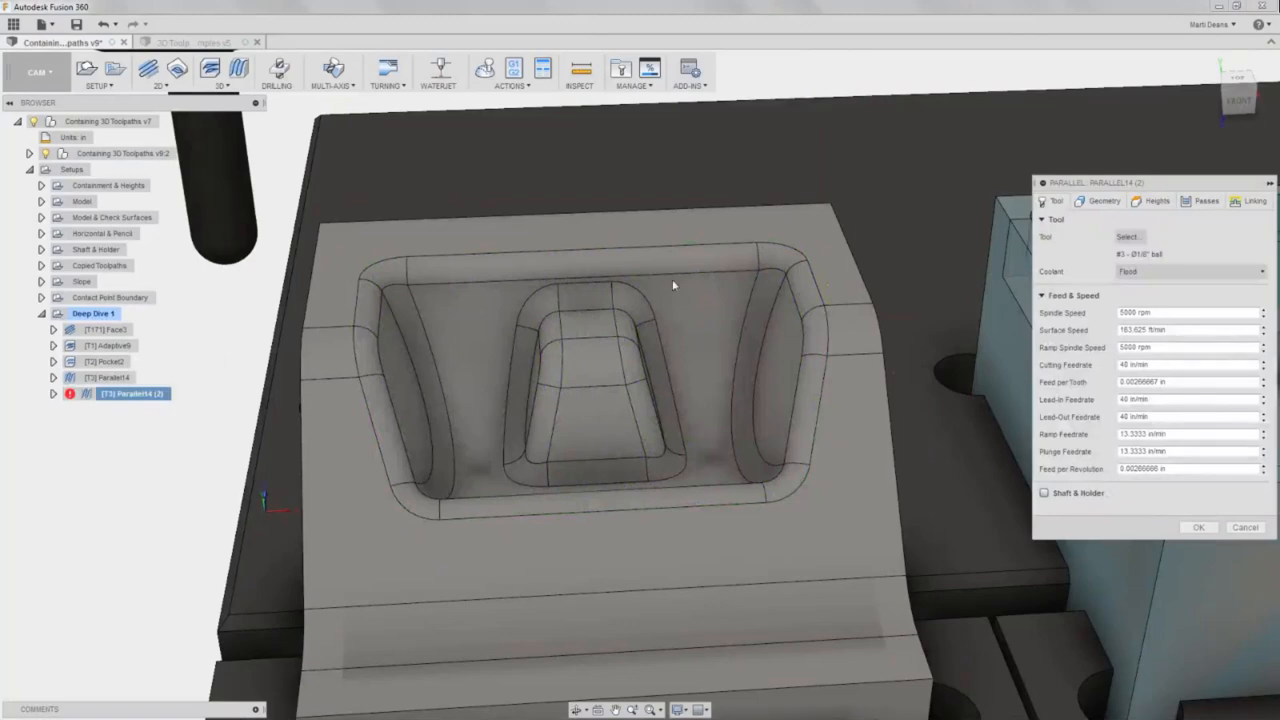
left_click(1207, 202)
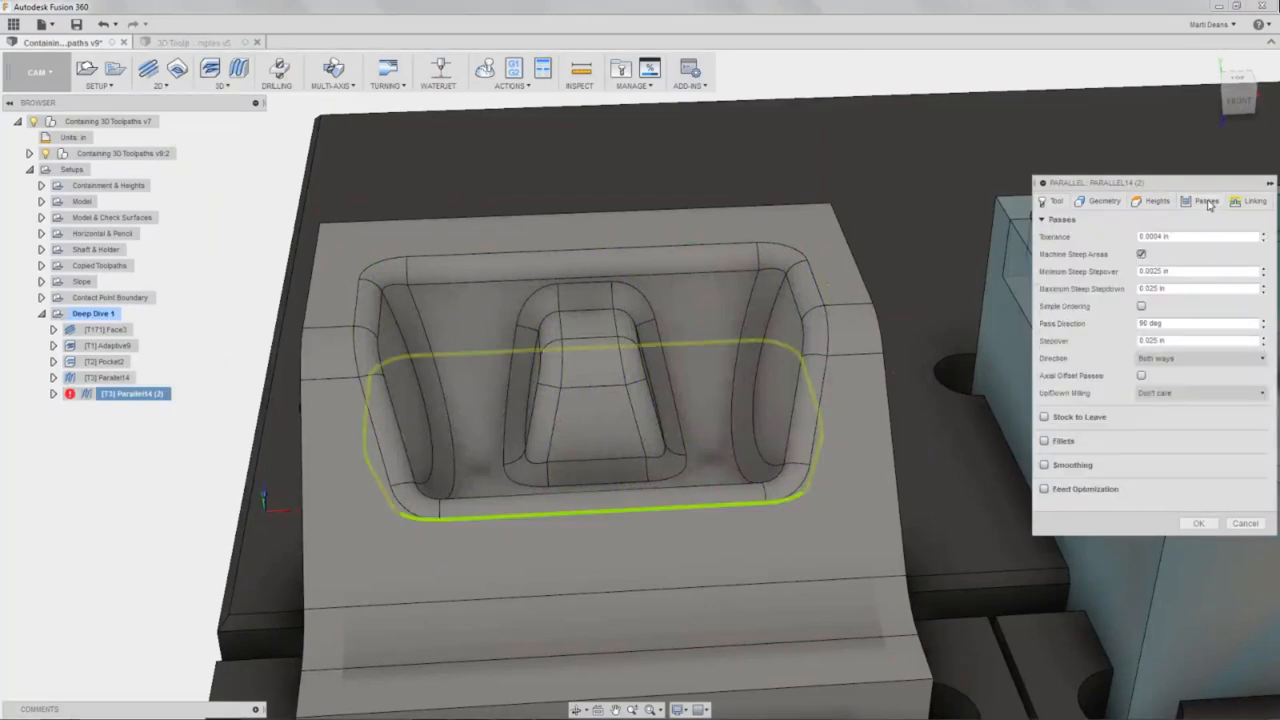
left_click(1141, 254)
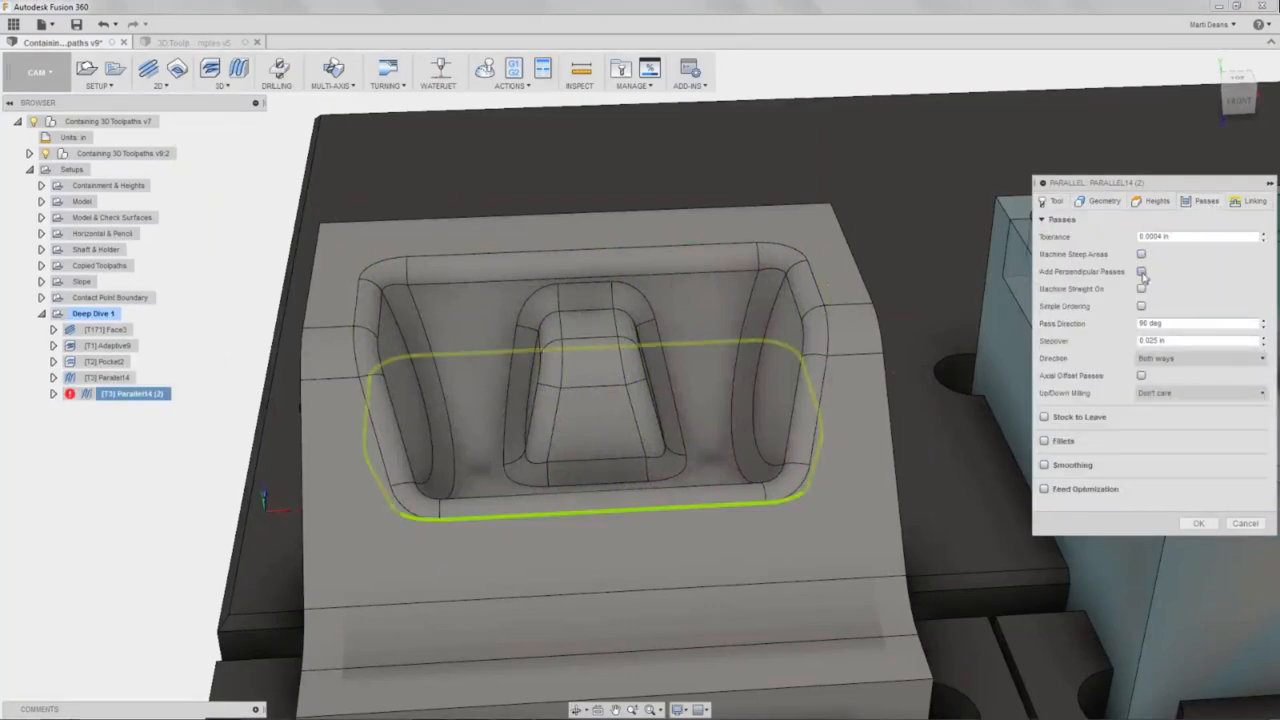
left_click(1141, 289)
left_click(1141, 271)
left_click(1199, 523)
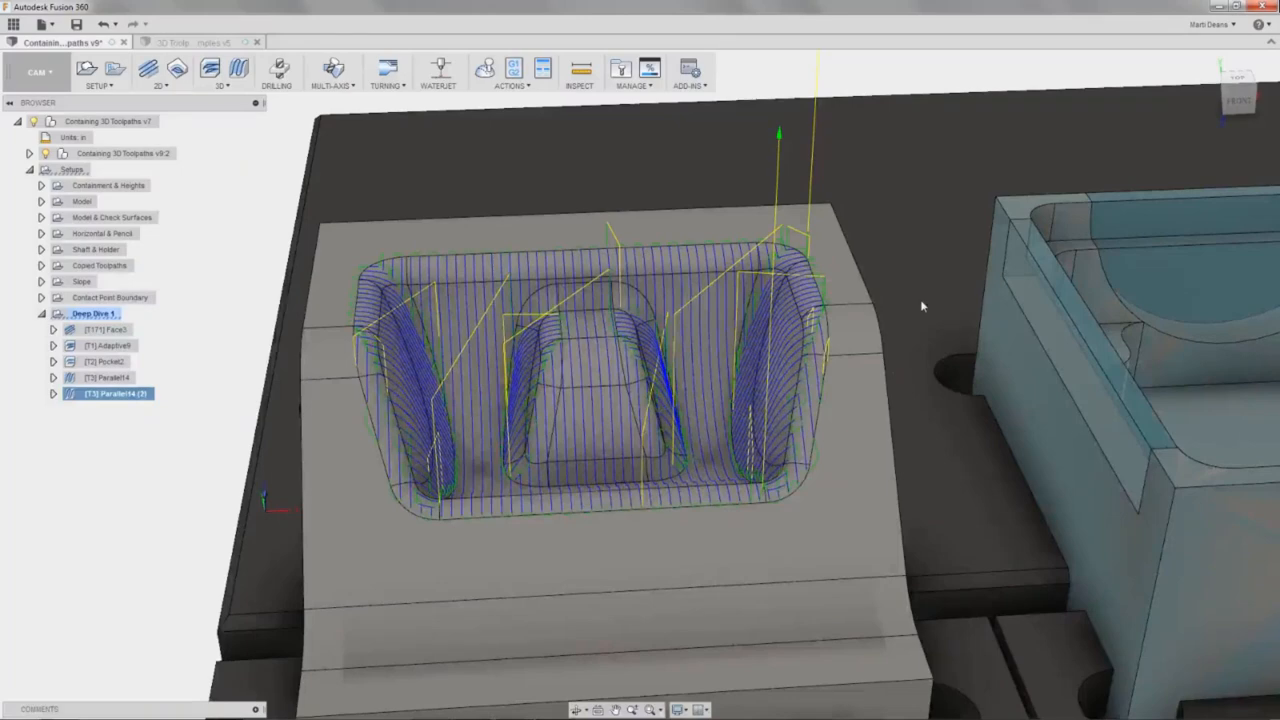
middle_click_drag(921, 301, 915, 301)
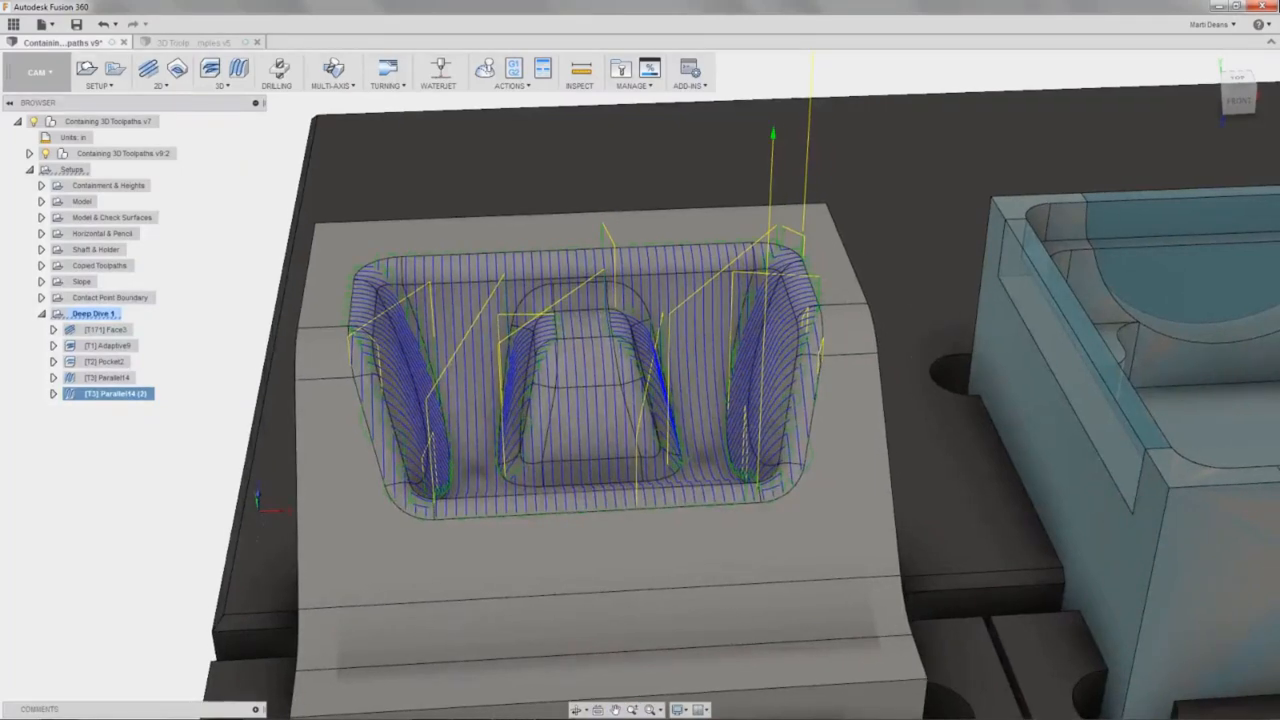
middle_click_drag(926, 308, 1198, 262, "shift")
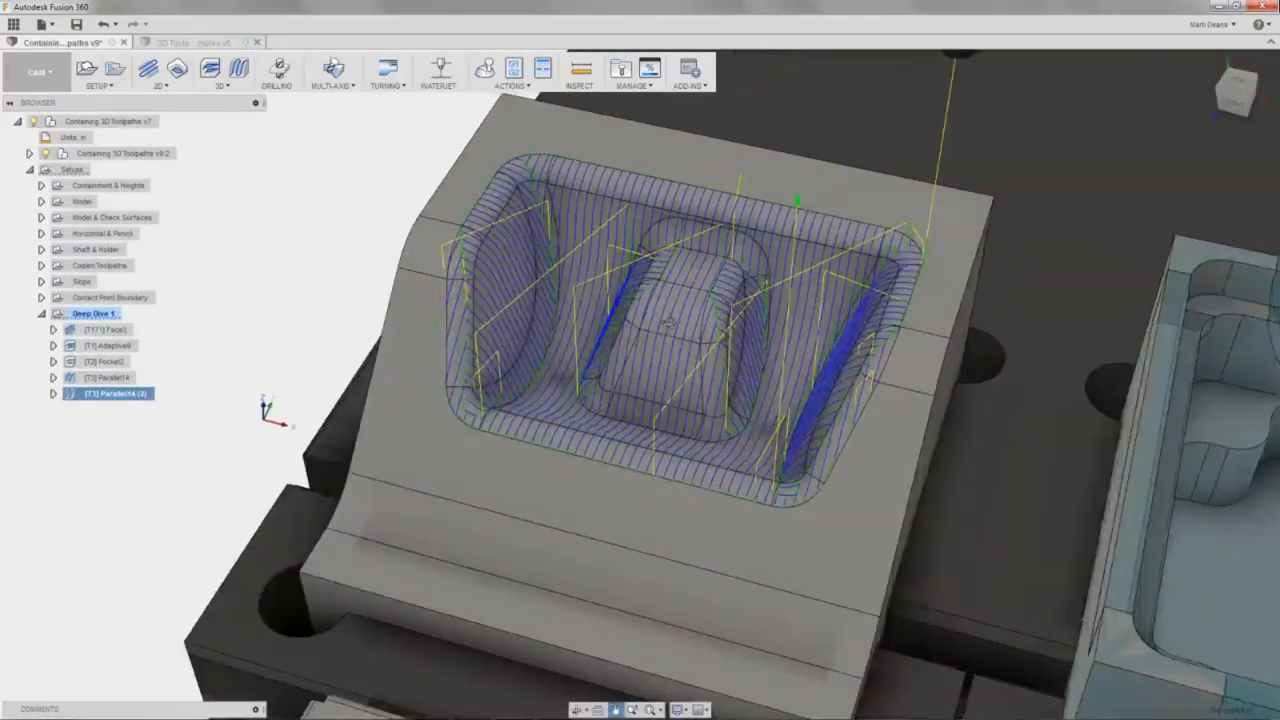
left_click(287, 323)
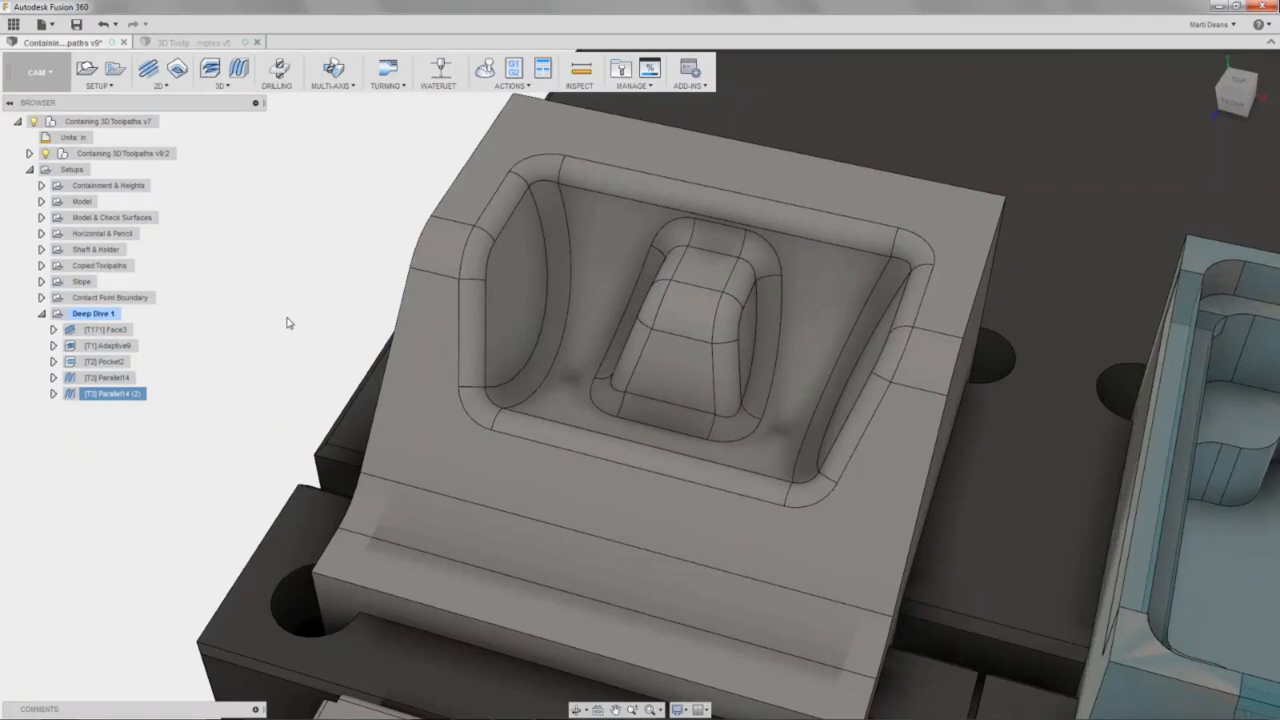
Create a derived 3D Scallop operation from the first parallel operation in Deep Dive 1 and generate it with the inherited settings.
left_click(107, 378)
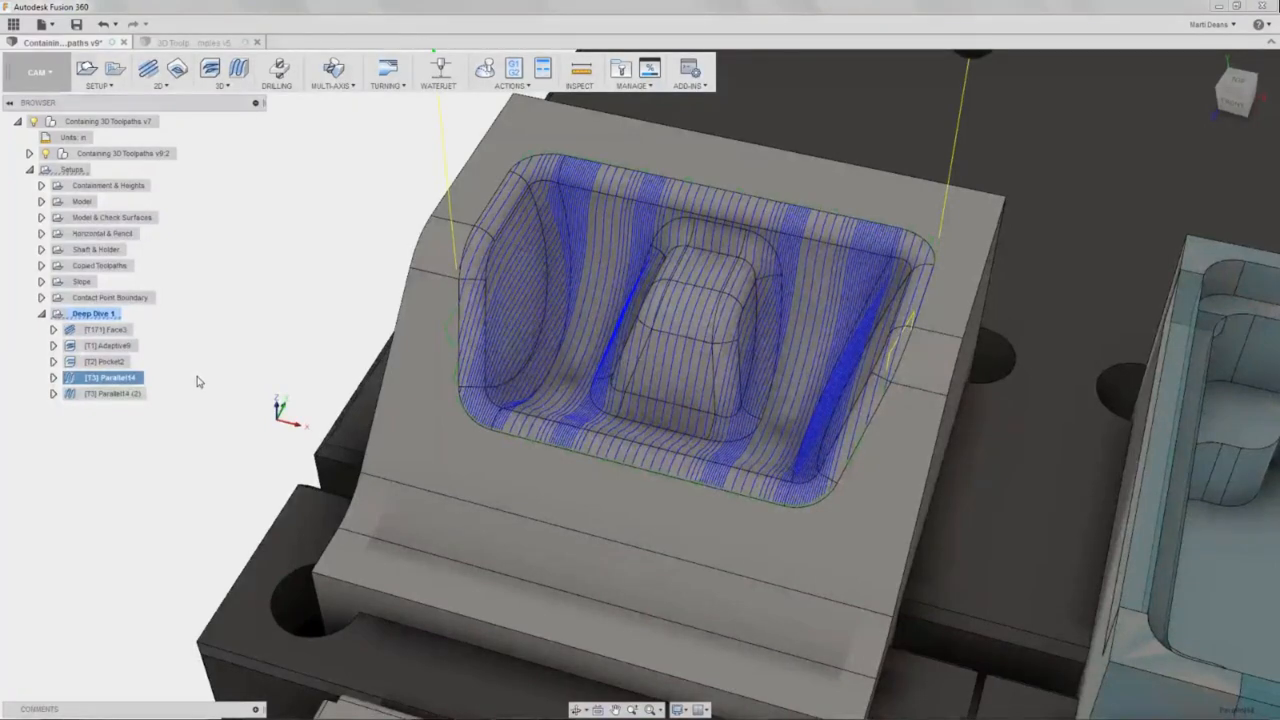
right_click(132, 380)
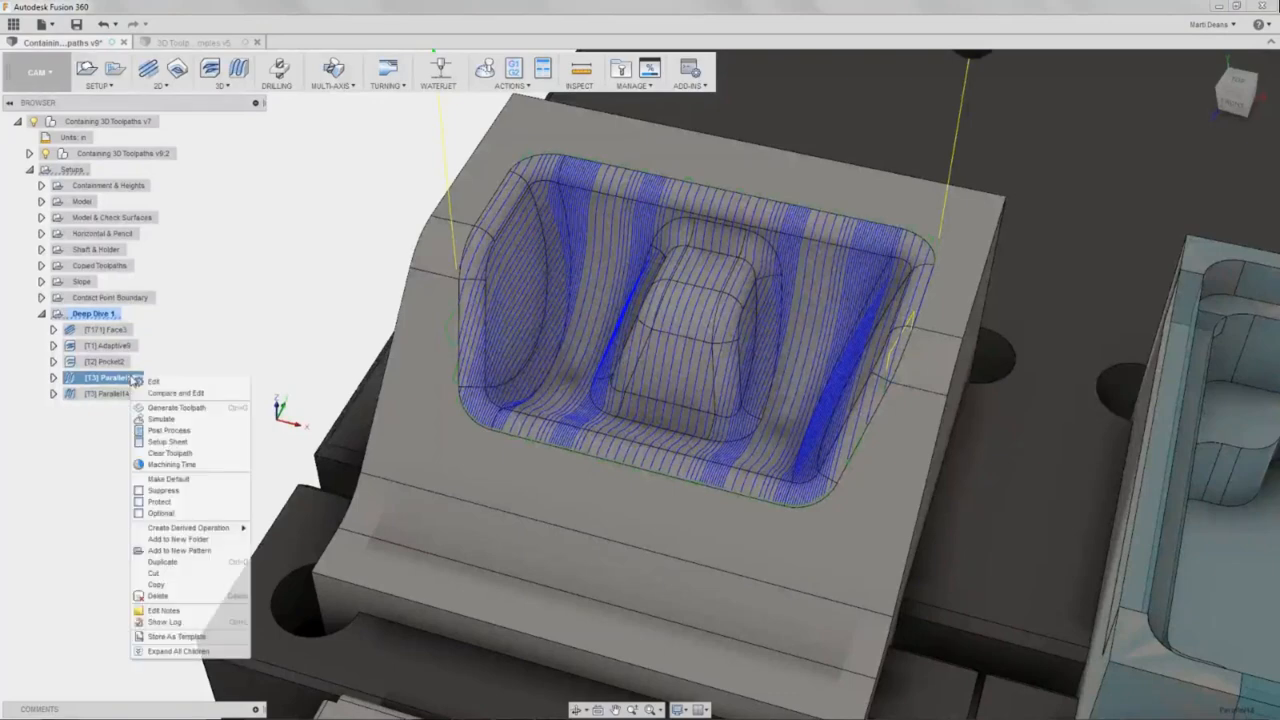
mouse_move(238, 533)
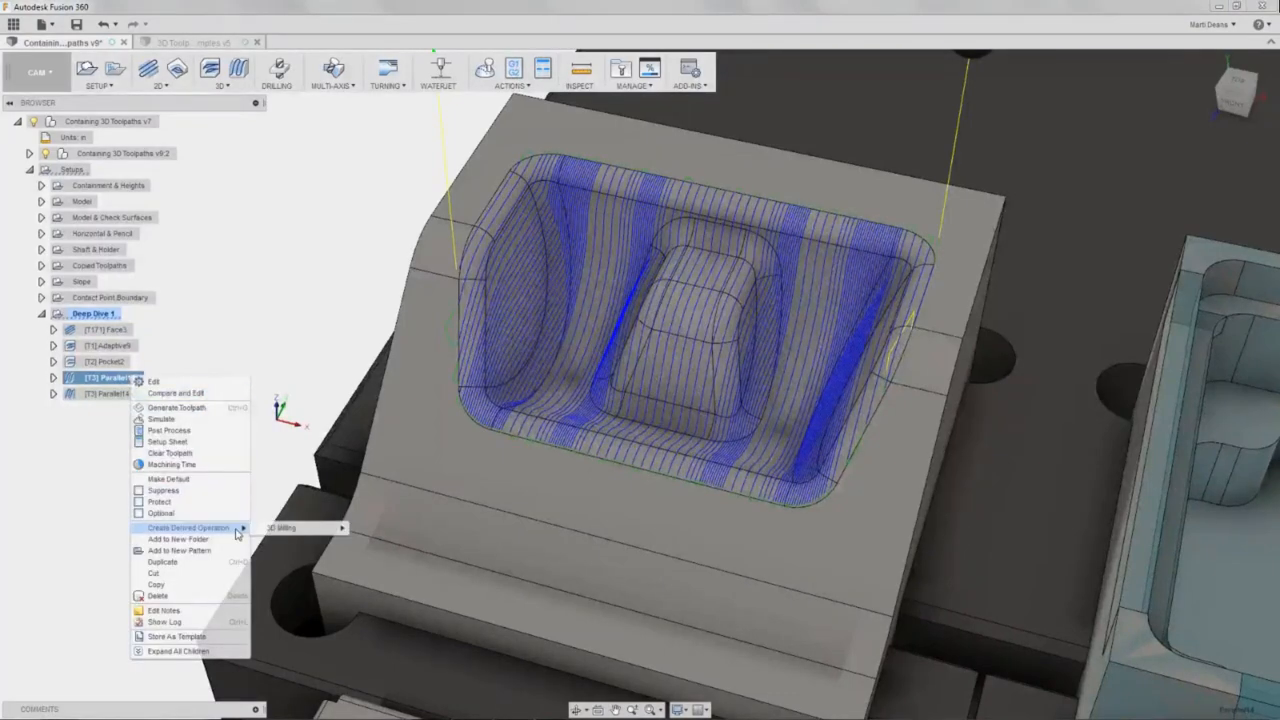
mouse_move(317, 537)
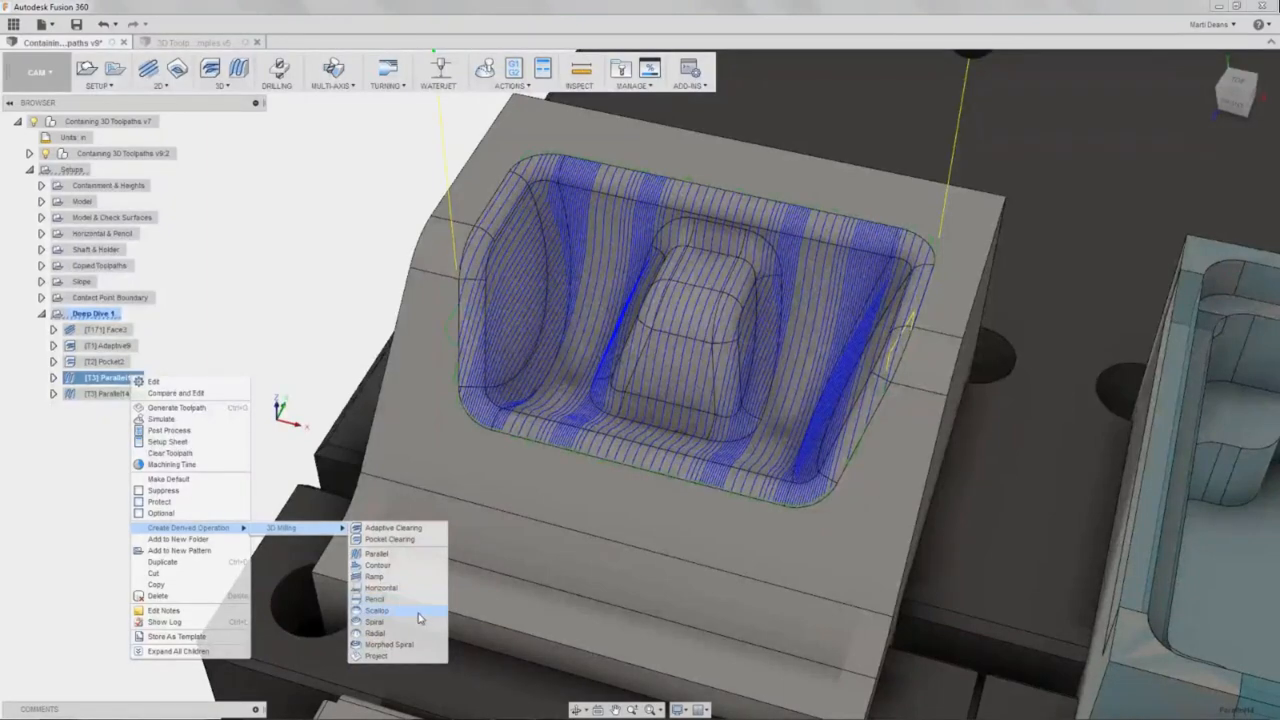
left_click(419, 617)
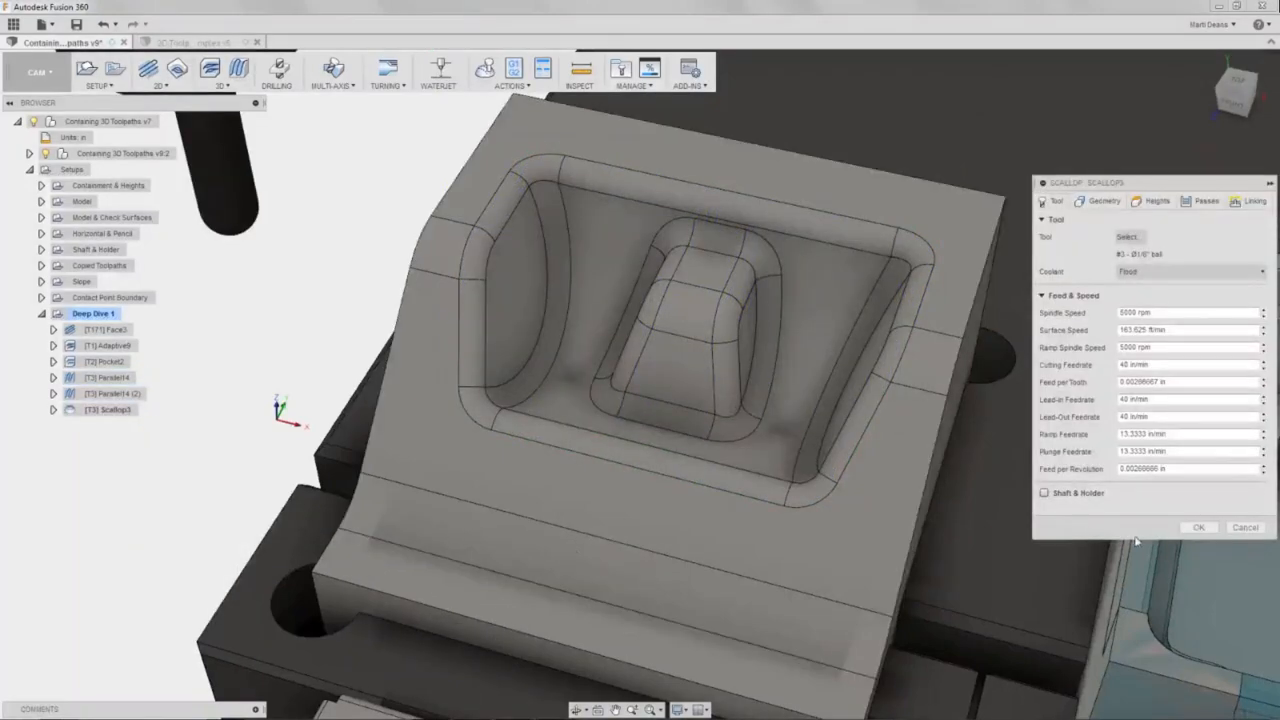
left_click(1199, 527)
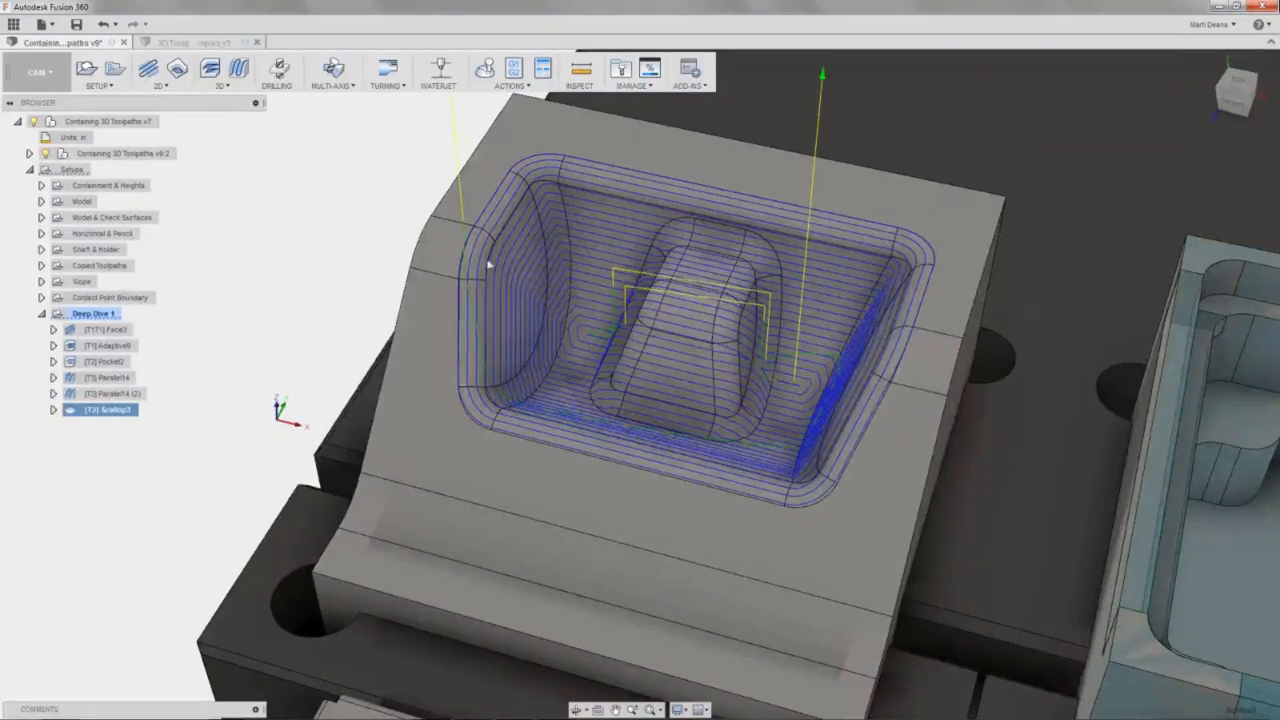
Inspect the scallop passes on the pocket's walls and floor from several sides, and compare them with the first parallel toolpath.
middle_click_drag(458, 402, 420, 360, "shift")
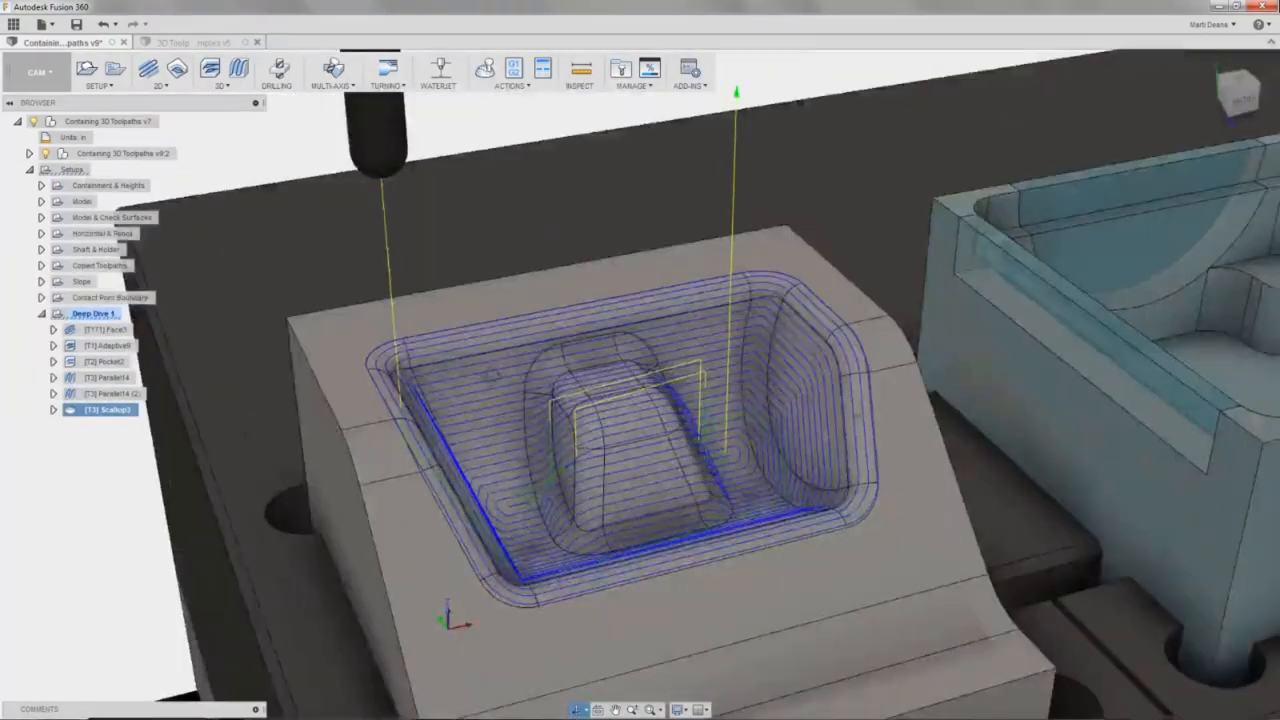
middle_click_drag(494, 373, 411, 468, "shift")
middle_click_drag(501, 330, 382, 272)
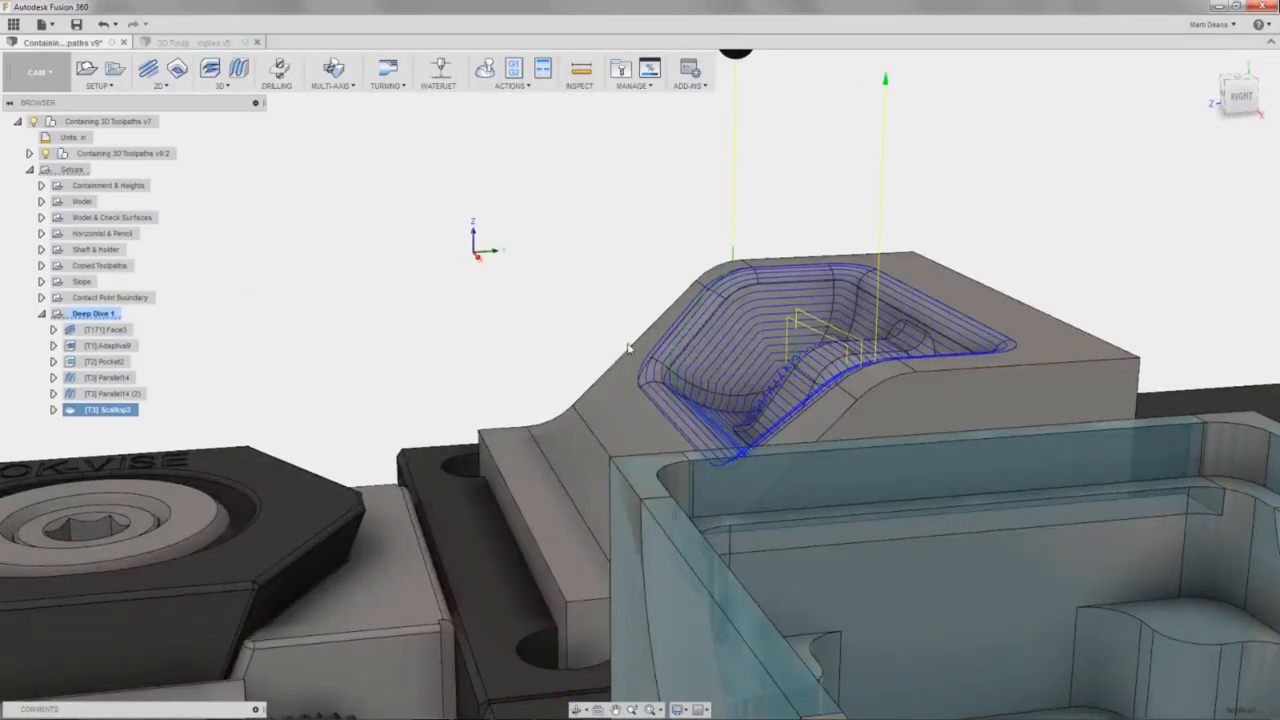
middle_click_drag(630, 347, 766, 444, "shift")
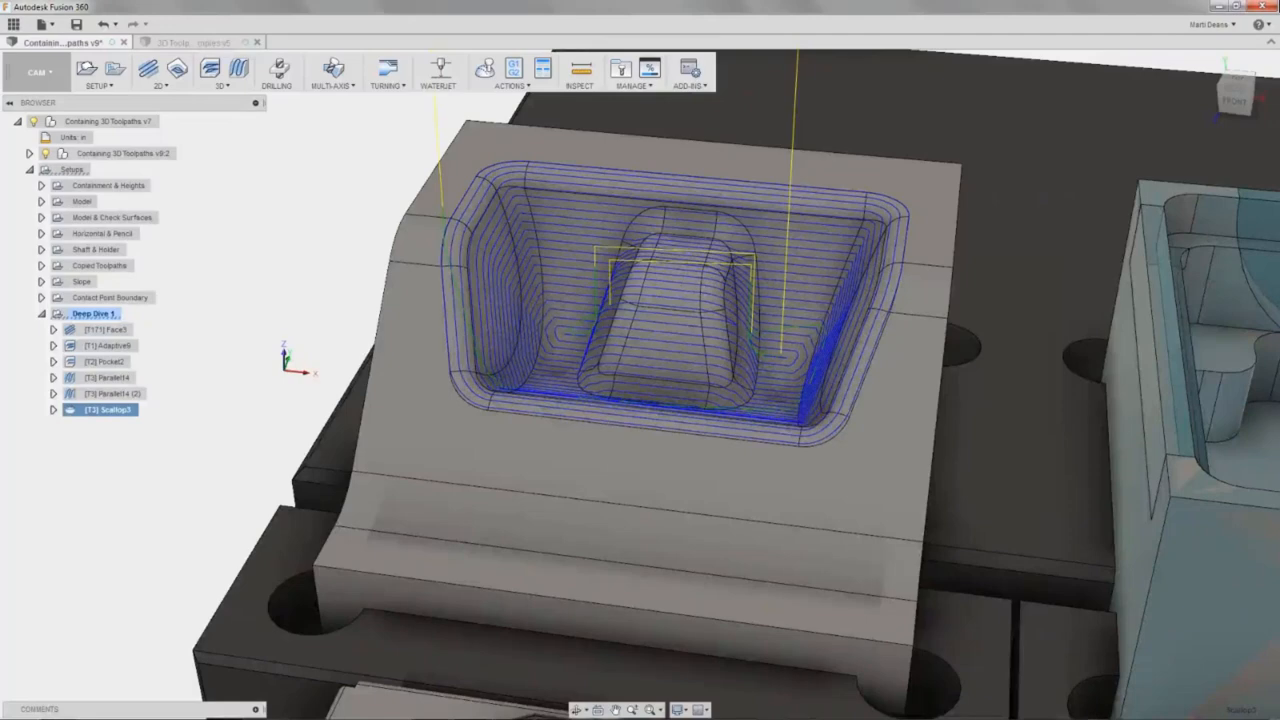
left_click(110, 377)
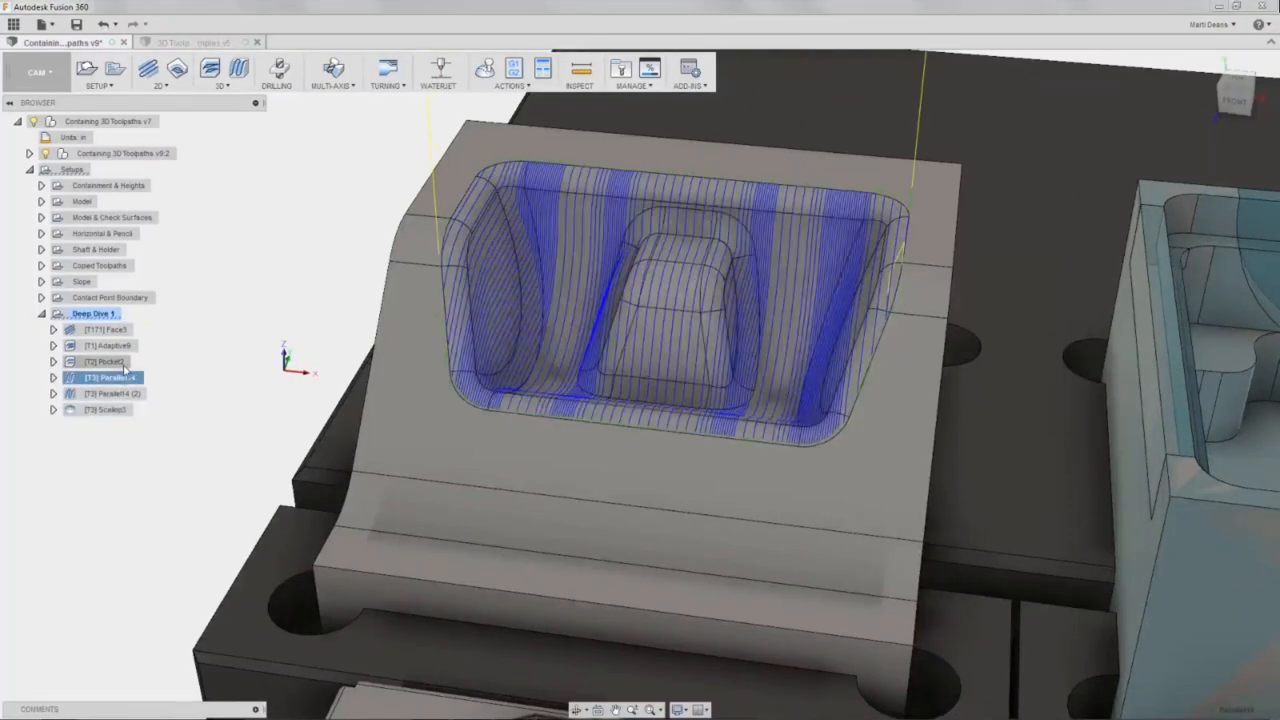
left_click(110, 410)
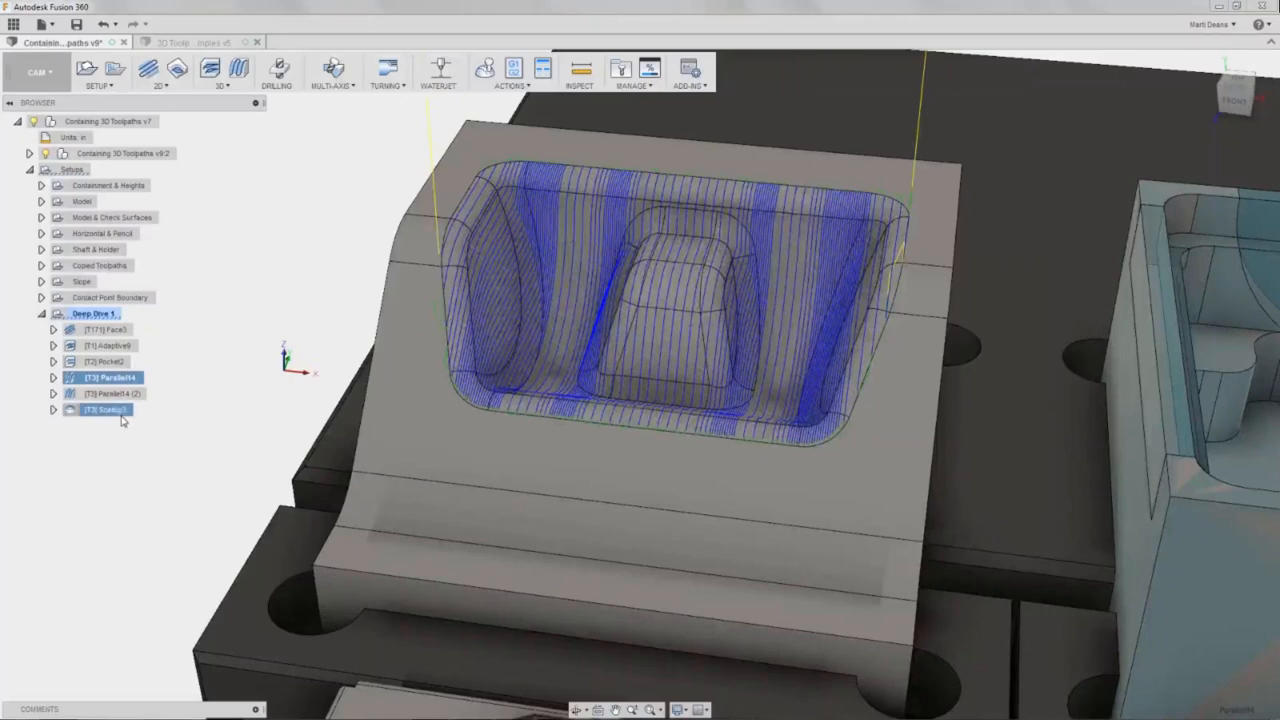
left_click(203, 460)
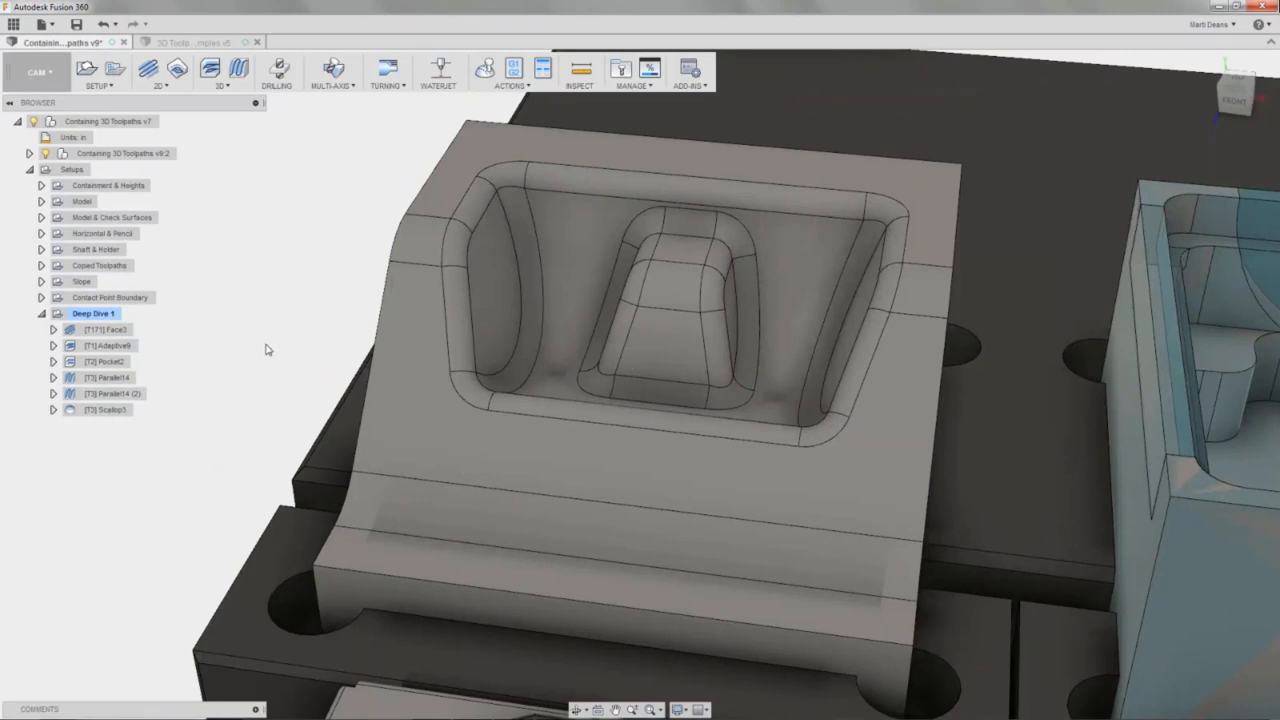
Start a new Parallel operation in Deep Dive 1 with its machining boundary set to Selection, and pick the pocket's rim as the boundary chain.
left_click(238, 69)
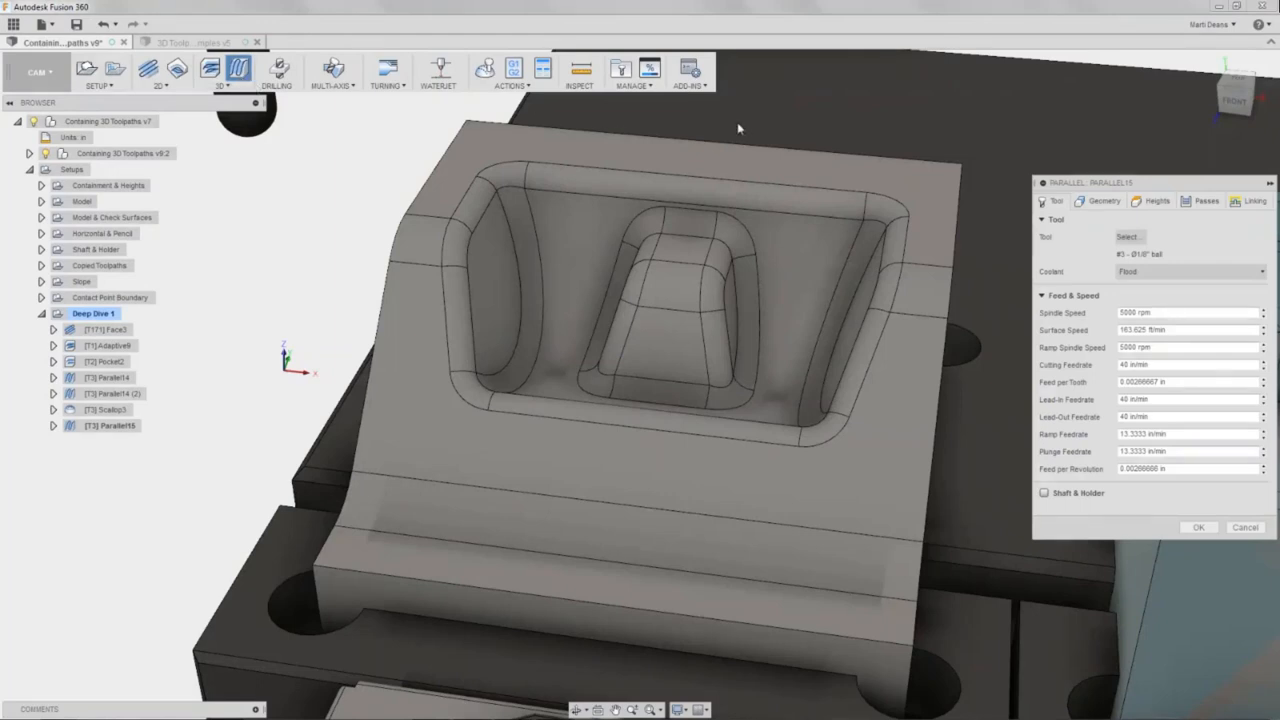
left_click(1103, 203)
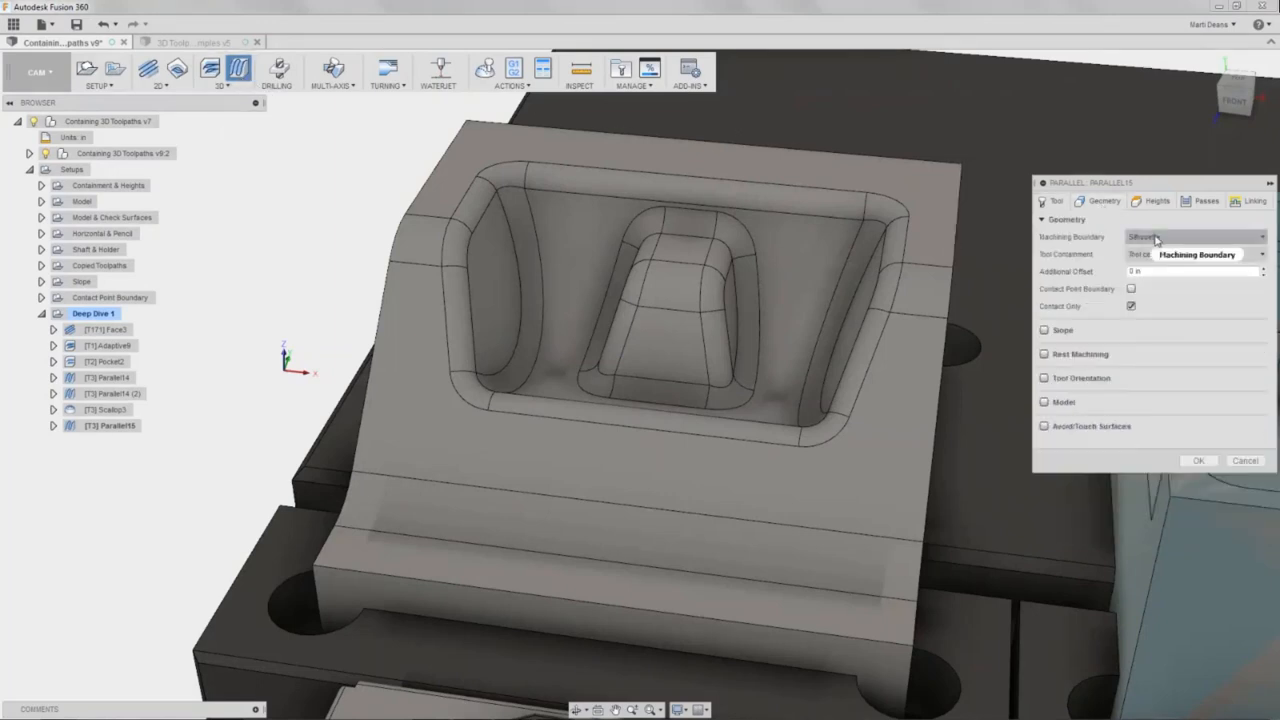
left_click(1195, 237)
left_click(1165, 286)
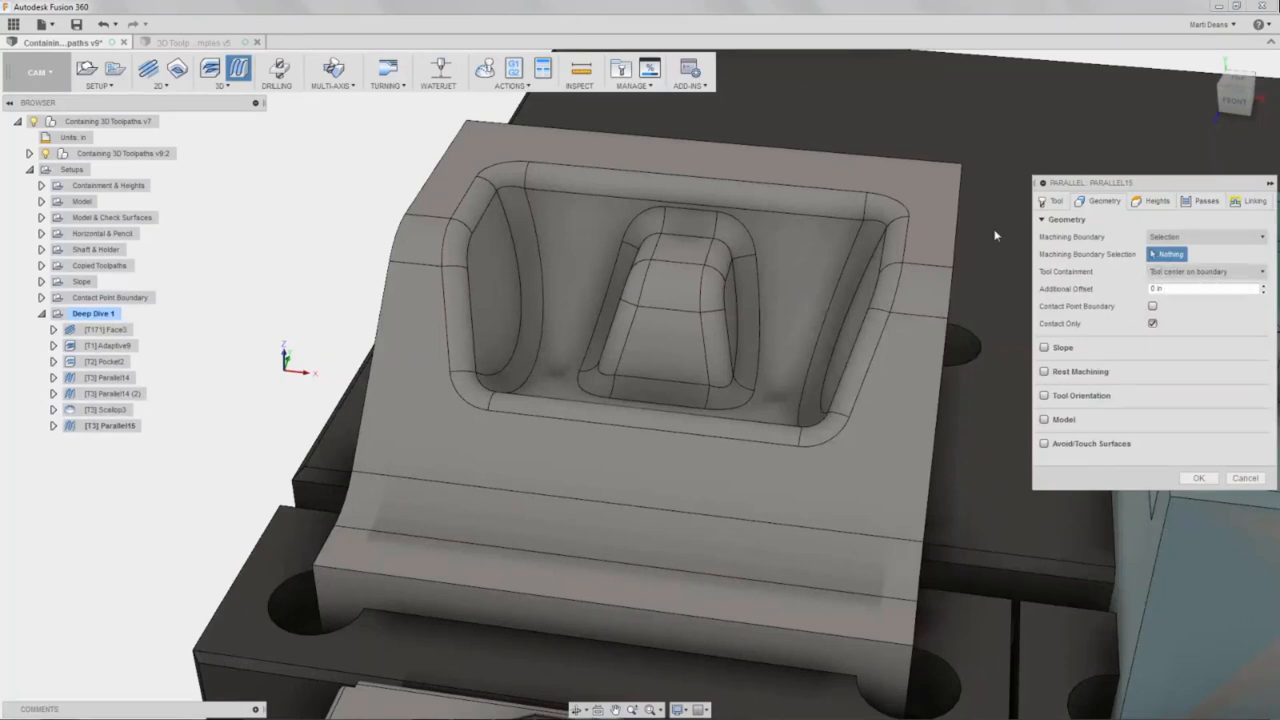
left_click(907, 234)
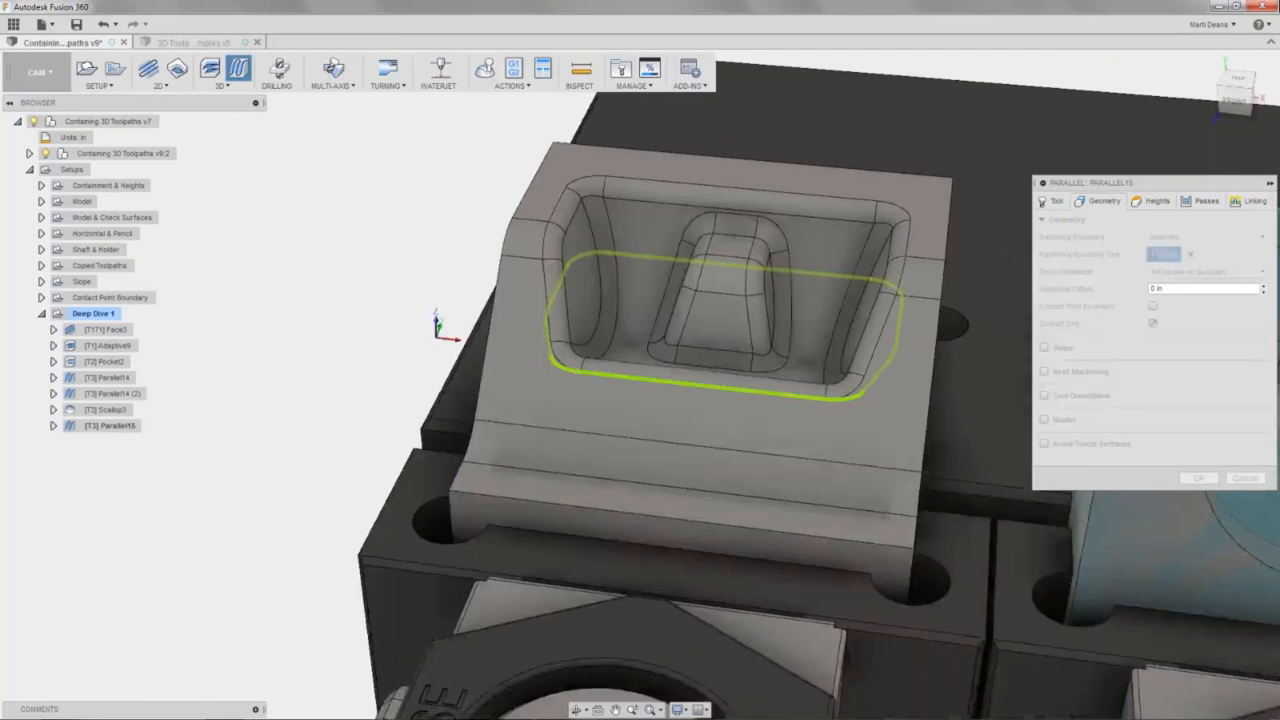
middle_click_drag(912, 230, 757, 271)
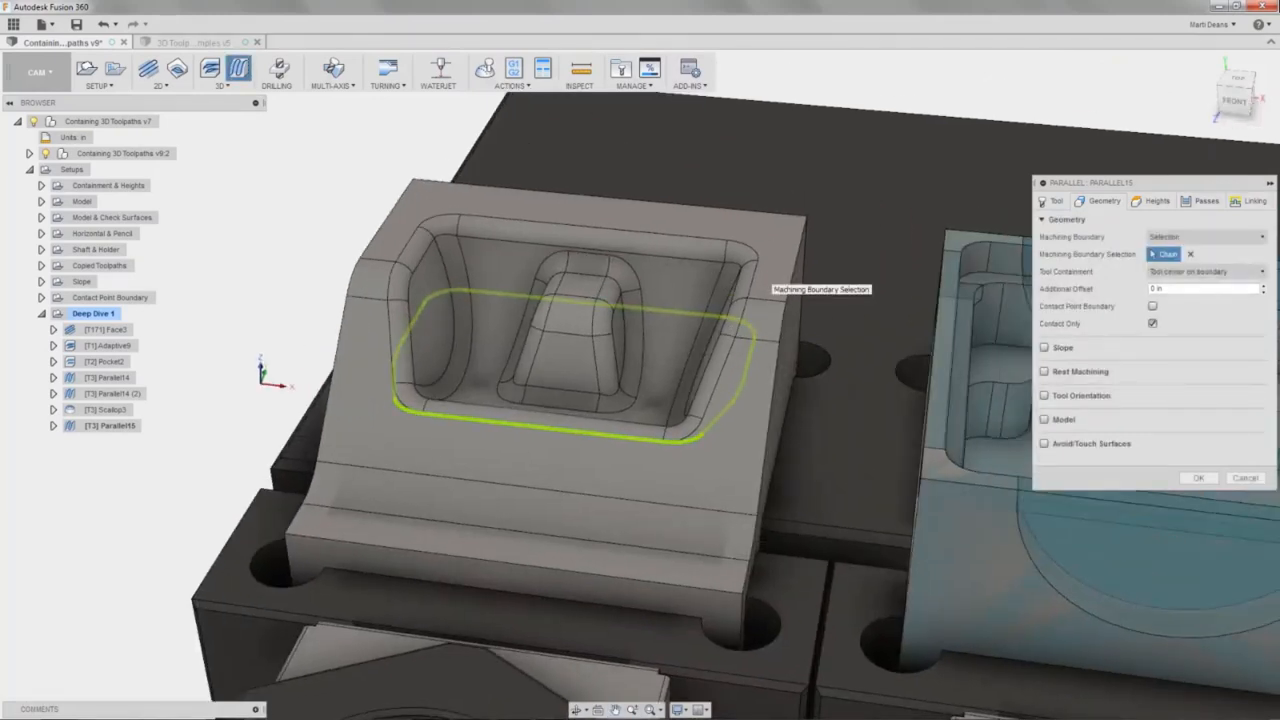
Add the outer perimeter of the block's top surfaces, including the front edge, as a second machining boundary chain.
left_click(794, 273)
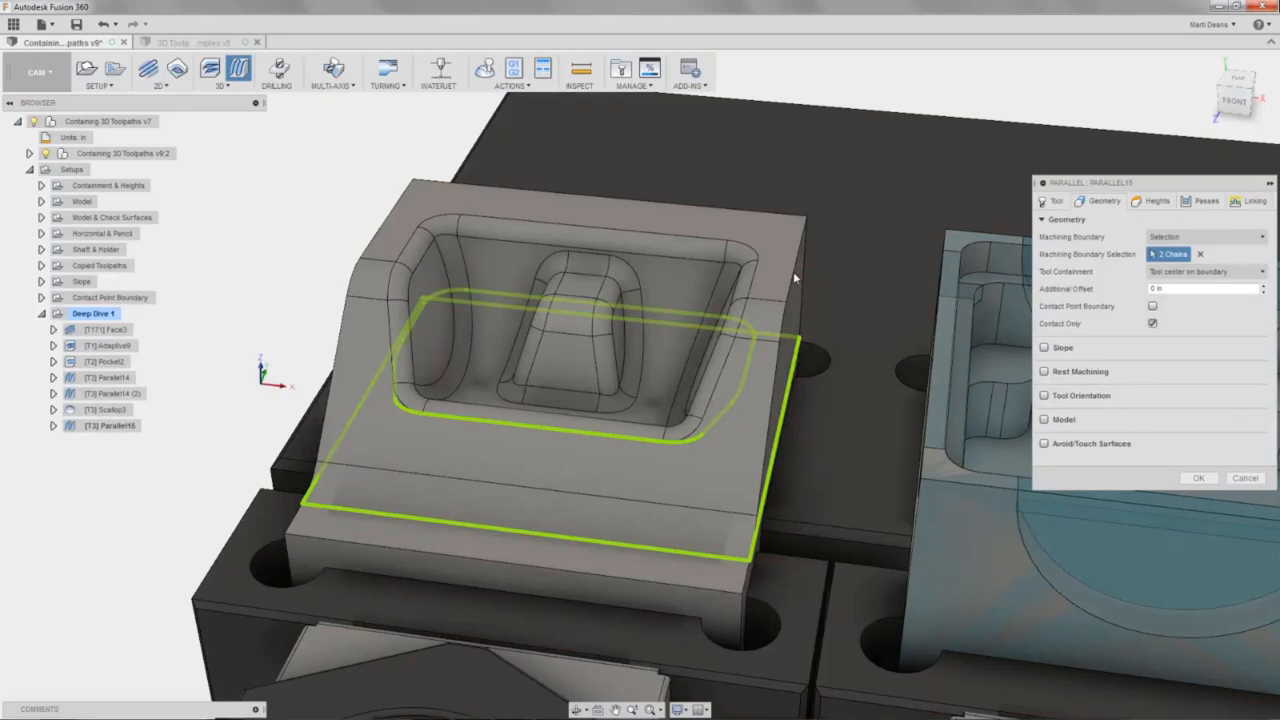
left_click(789, 386)
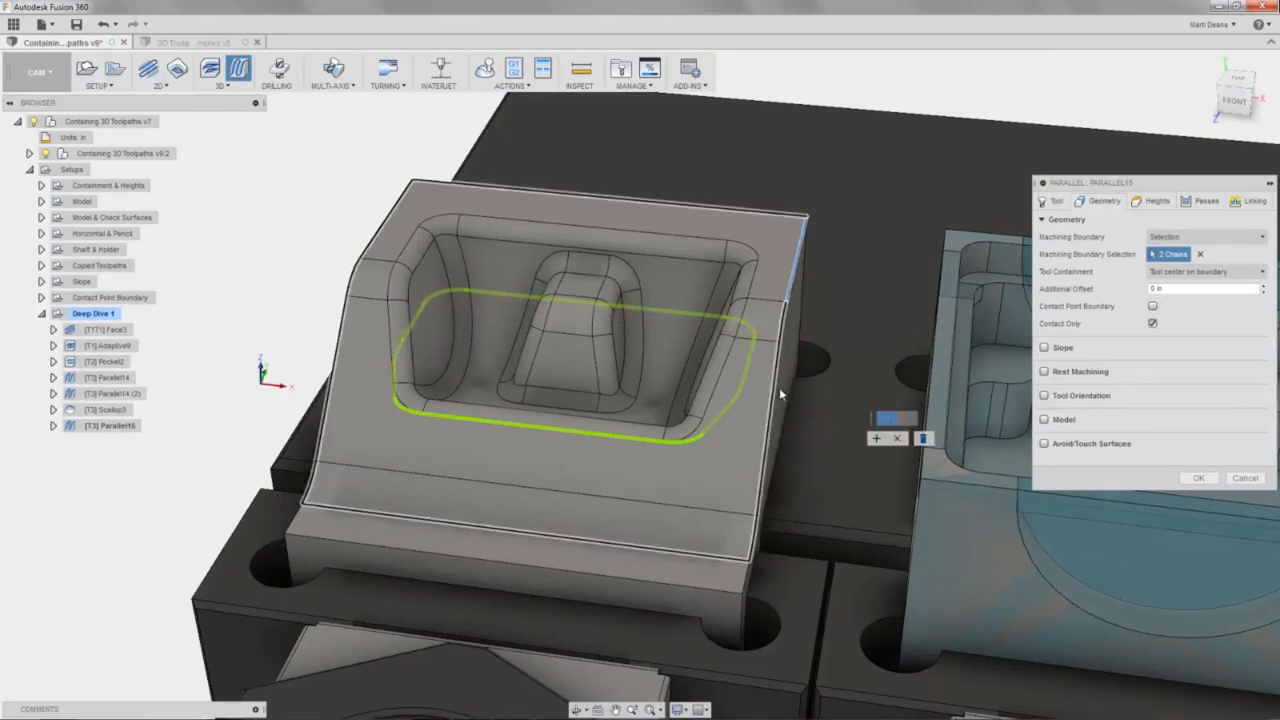
left_click(876, 438)
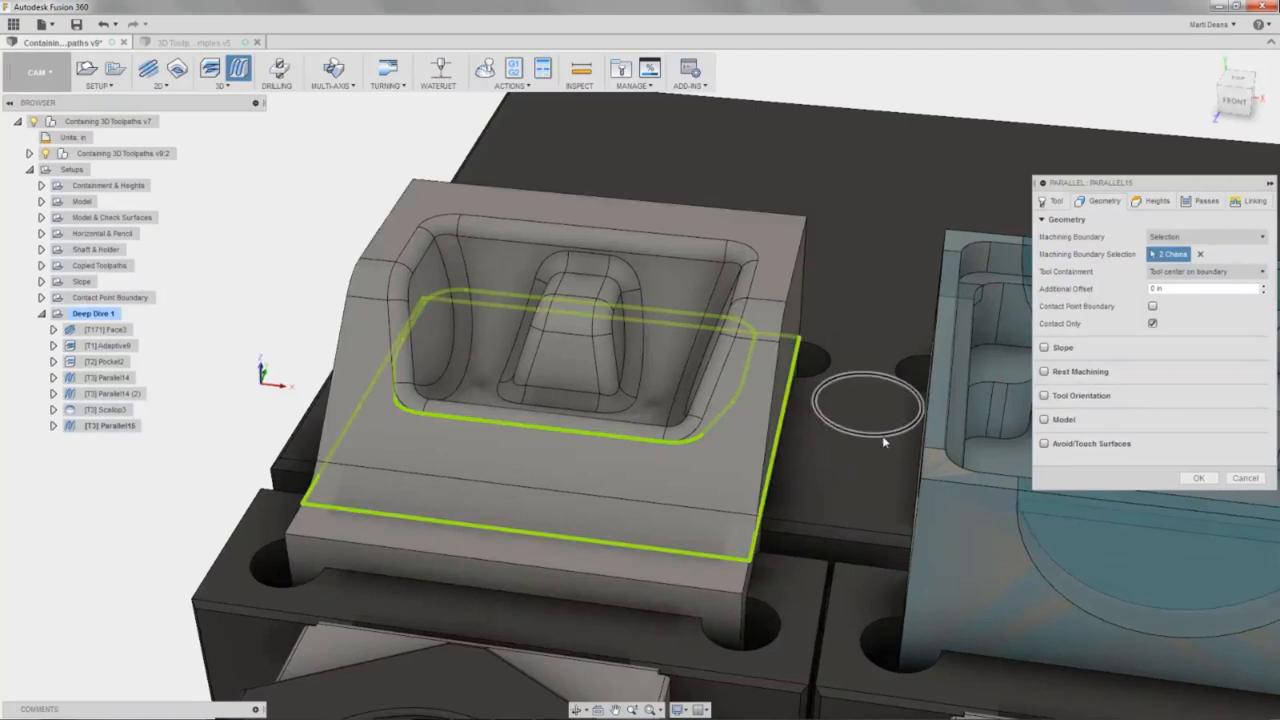
left_click(752, 558)
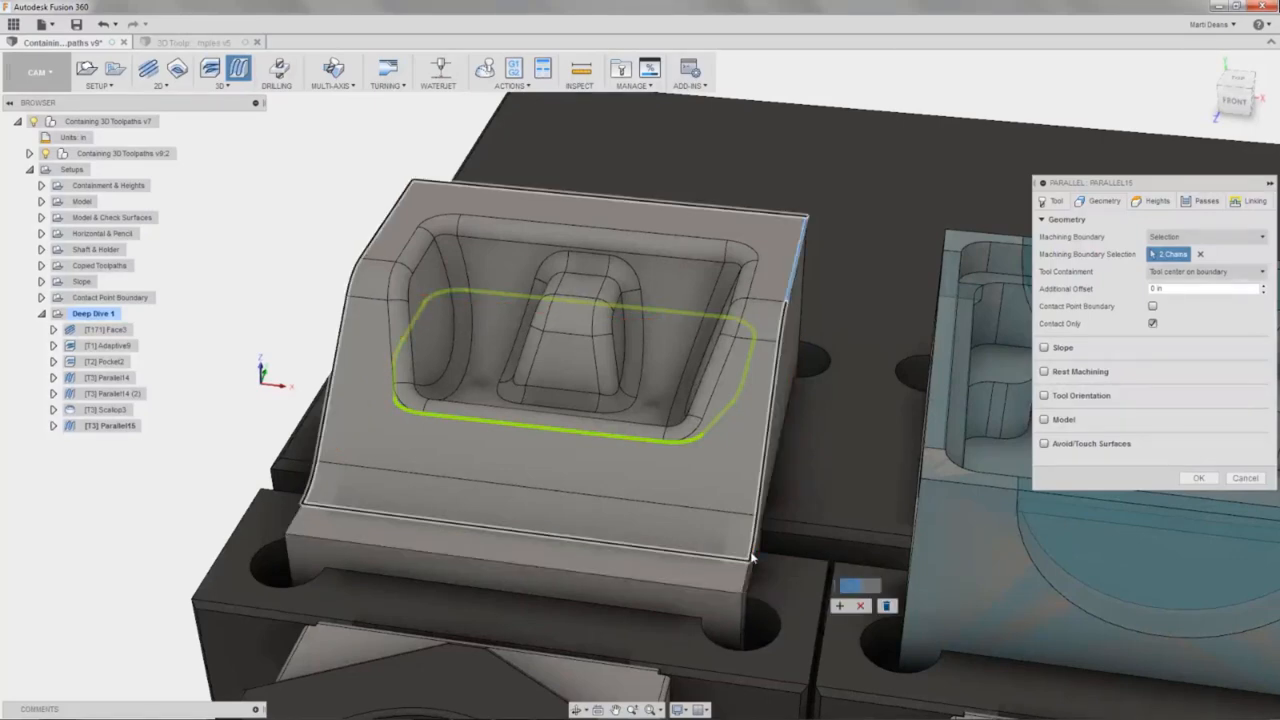
middle_click_drag(777, 512, 742, 435, "shift")
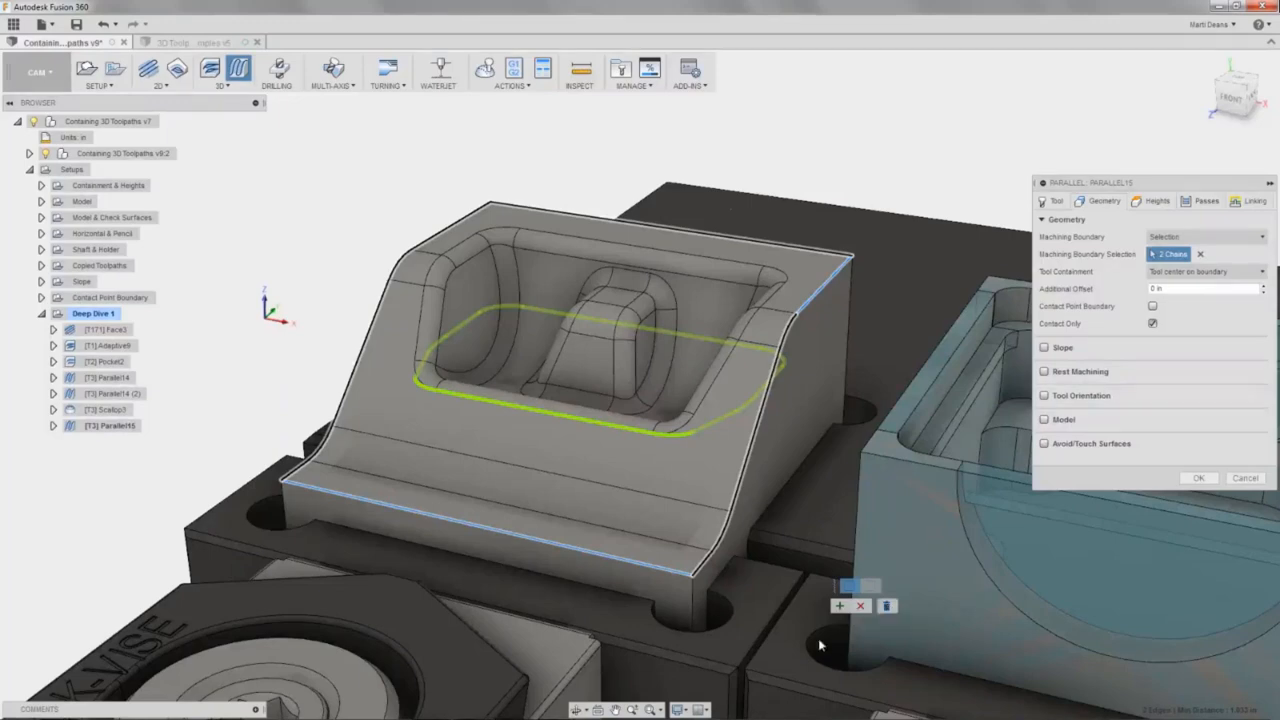
left_click(840, 606)
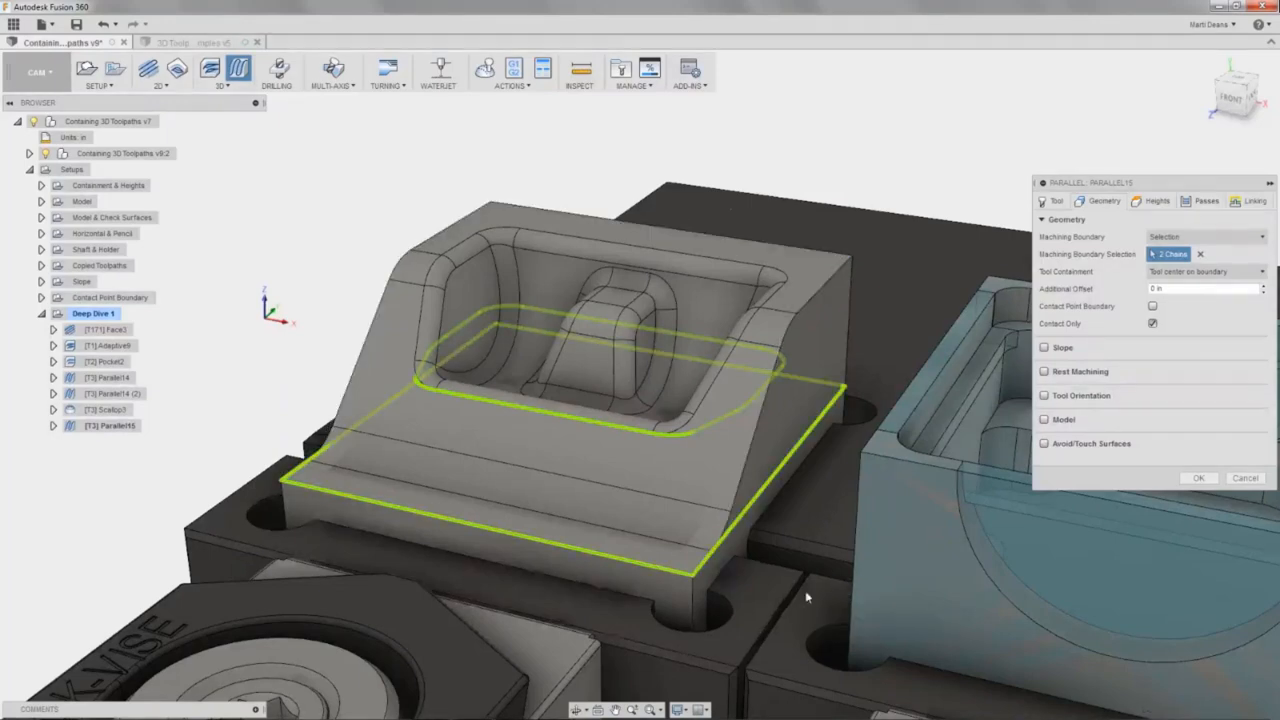
middle_click_drag(763, 520, 740, 450, "shift")
left_click(650, 583)
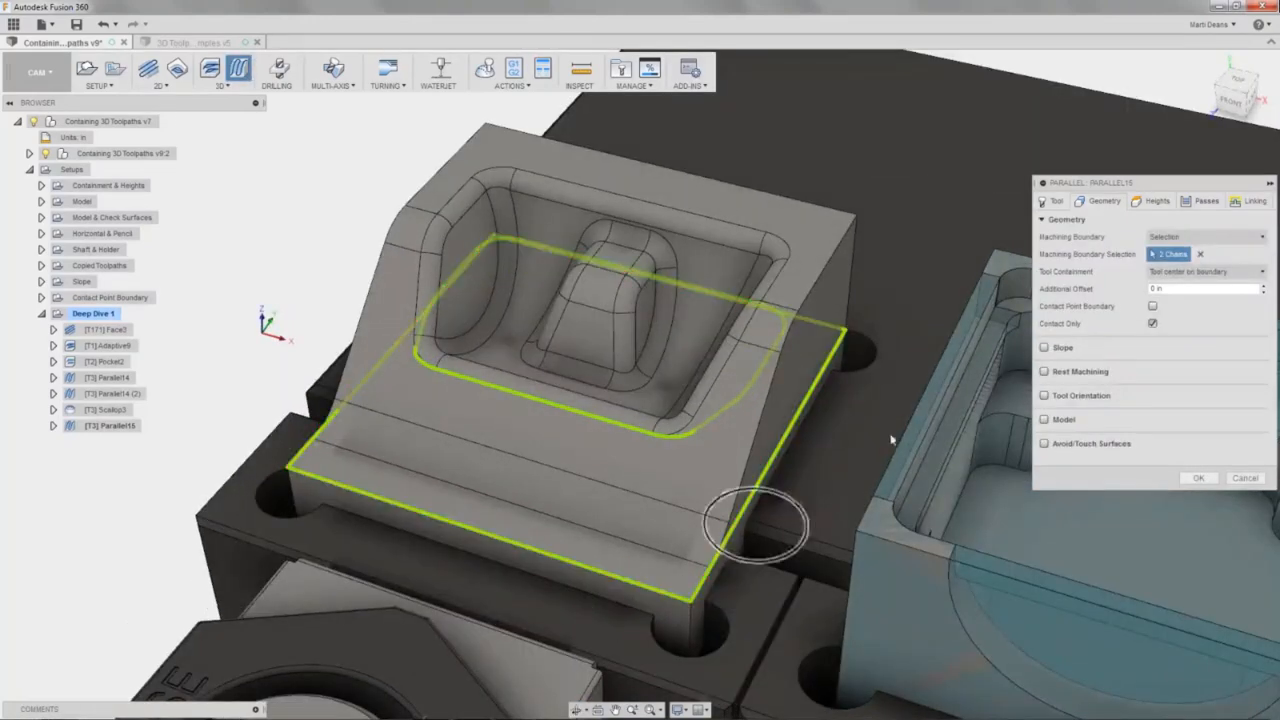
middle_click_drag(757, 528, 733, 514)
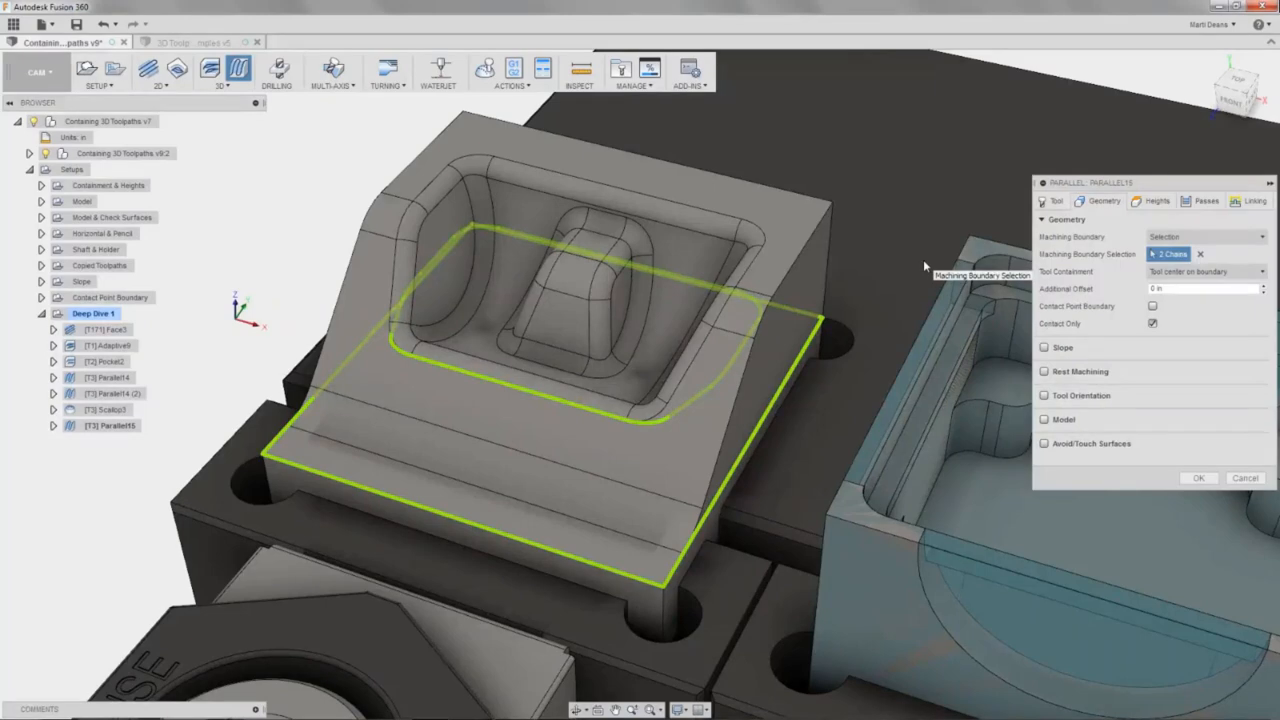
Set the new parallel operation's top height to be measured from Model top.
left_click(1160, 203)
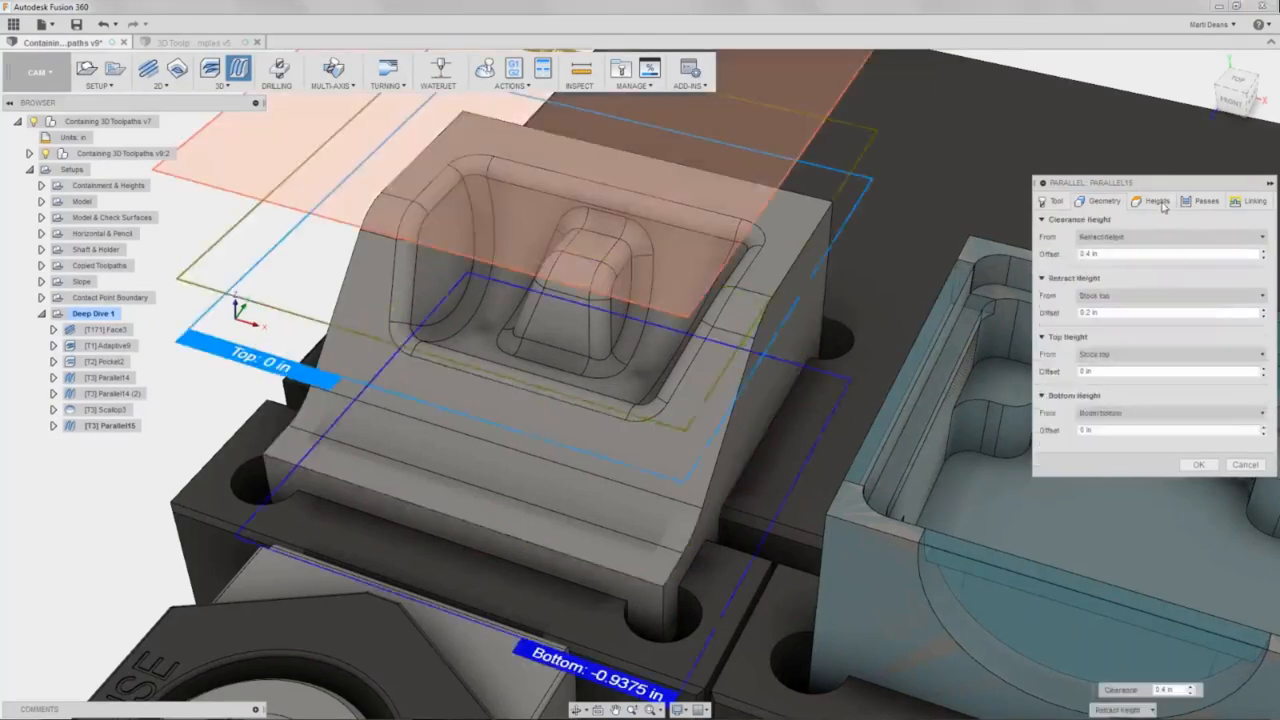
left_click(1127, 356)
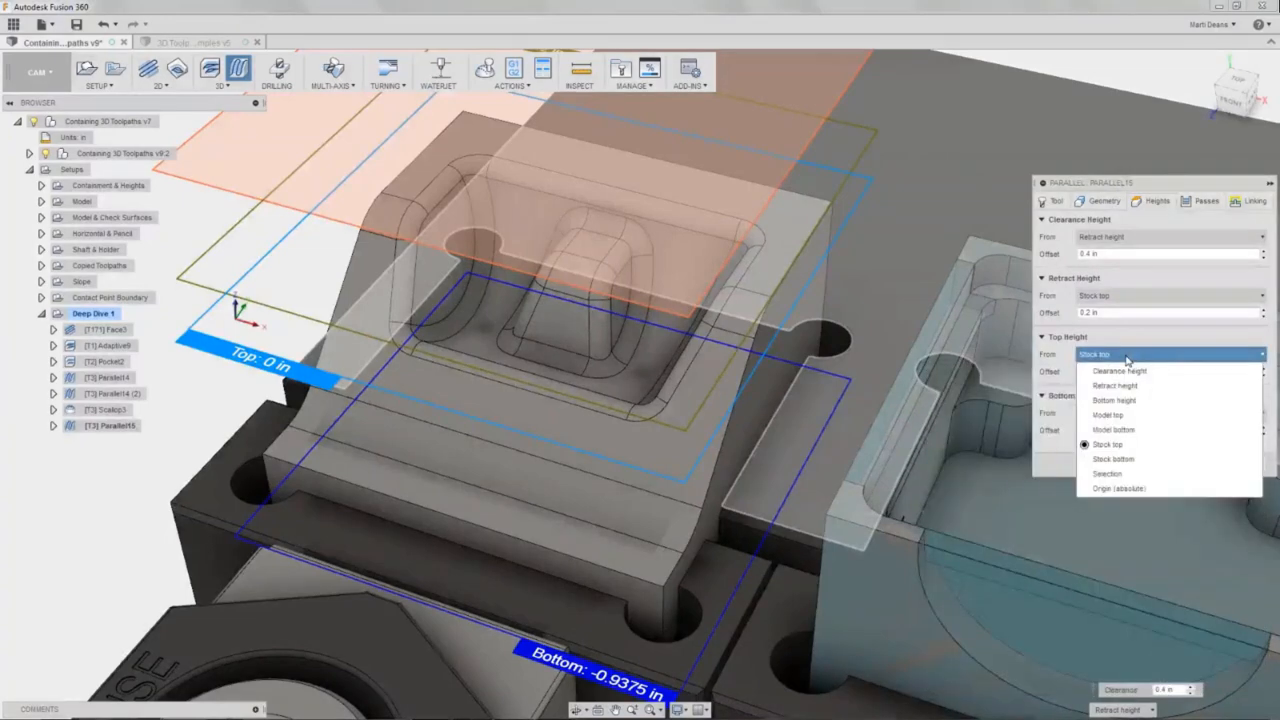
left_click(1128, 416)
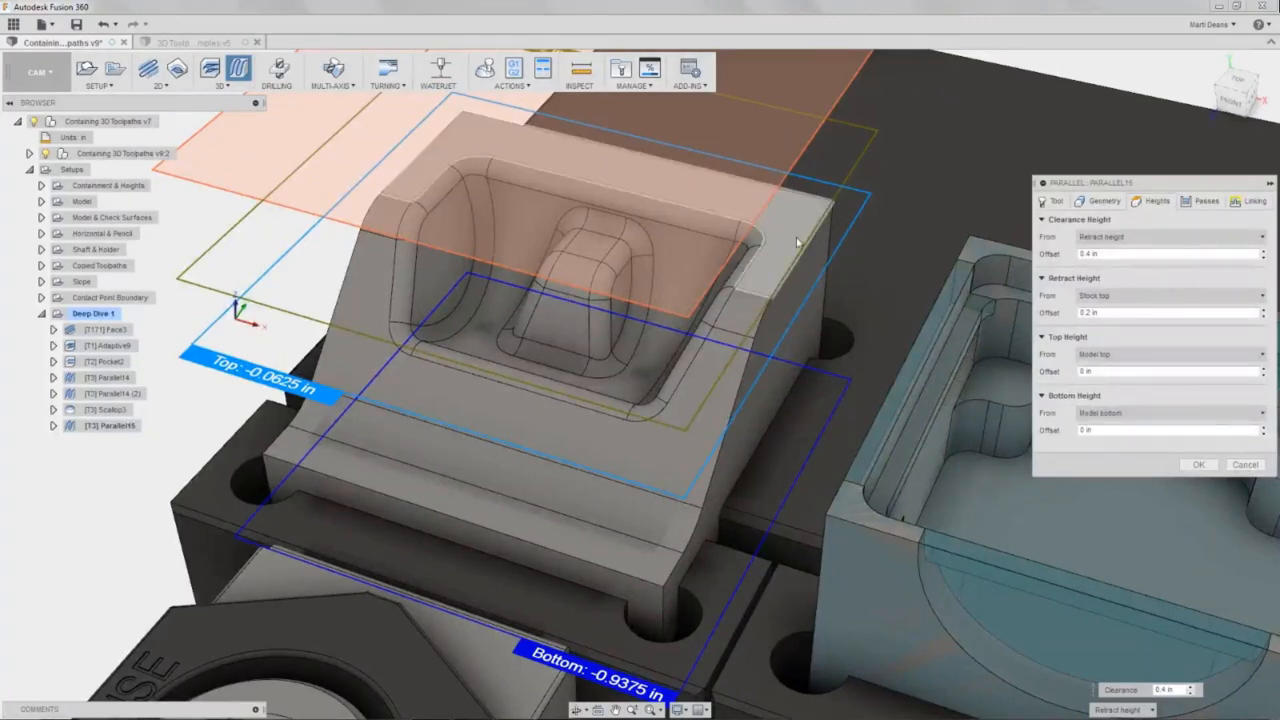
Set the parallel operation's top height to Selection and reference the short edge where the flat top meets the curved slope beside the pocket.
left_click(1110, 355)
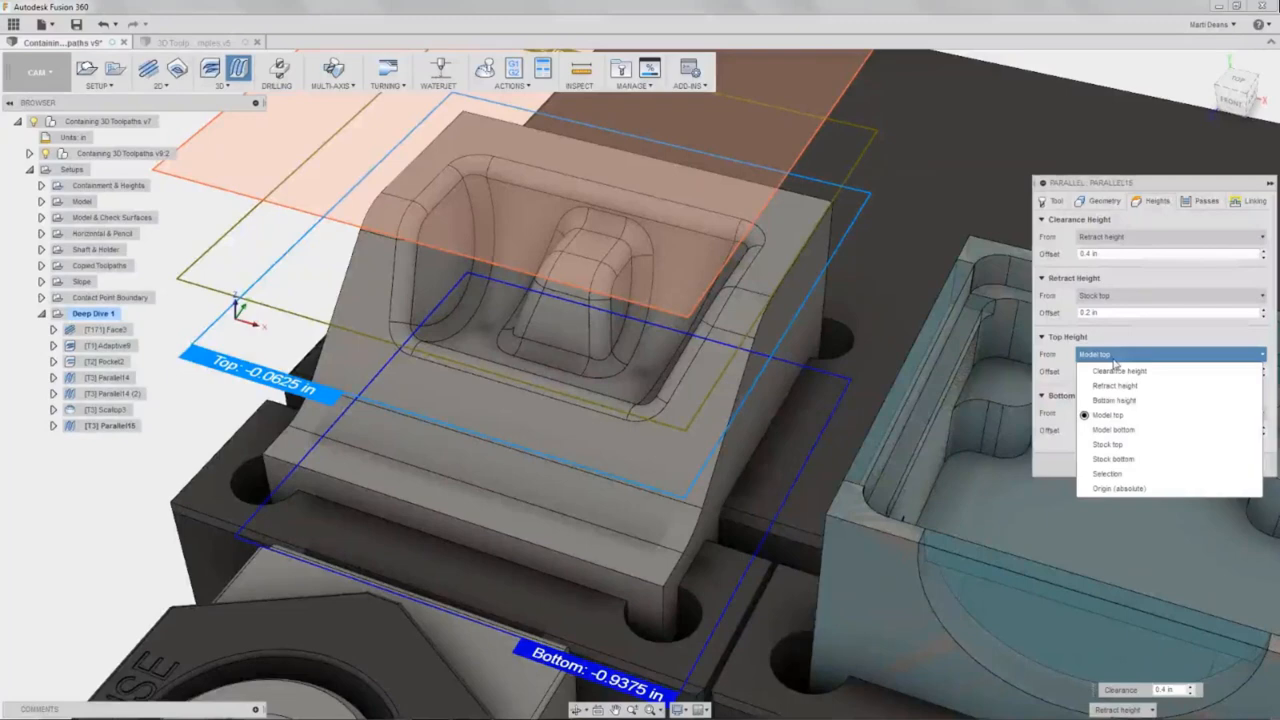
left_click(1122, 474)
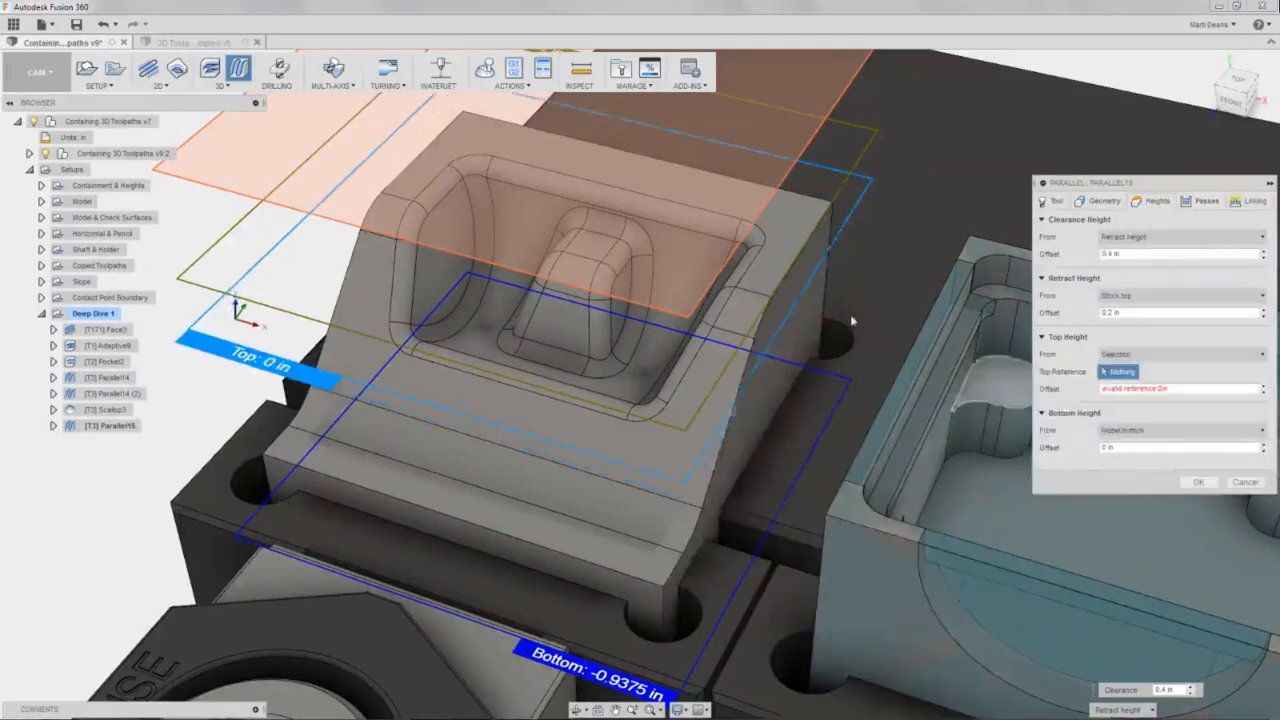
left_click(755, 291)
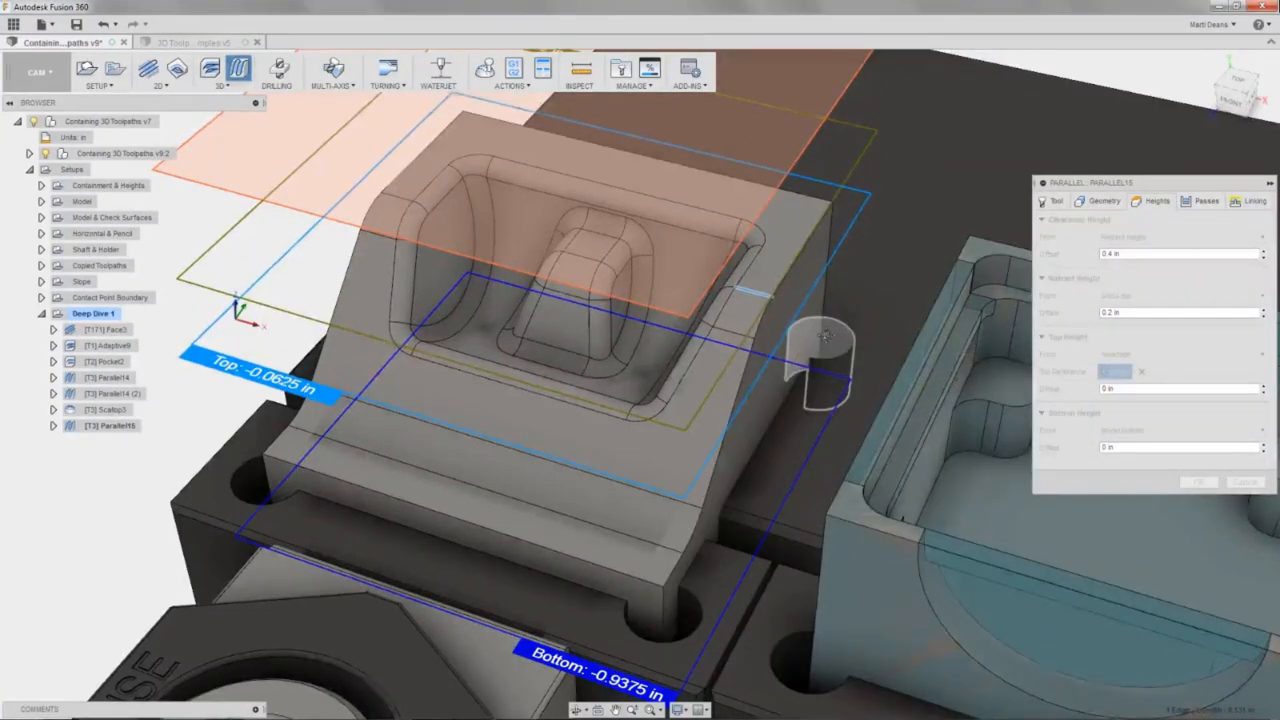
middle_click_drag(817, 371, 815, 295, "shift")
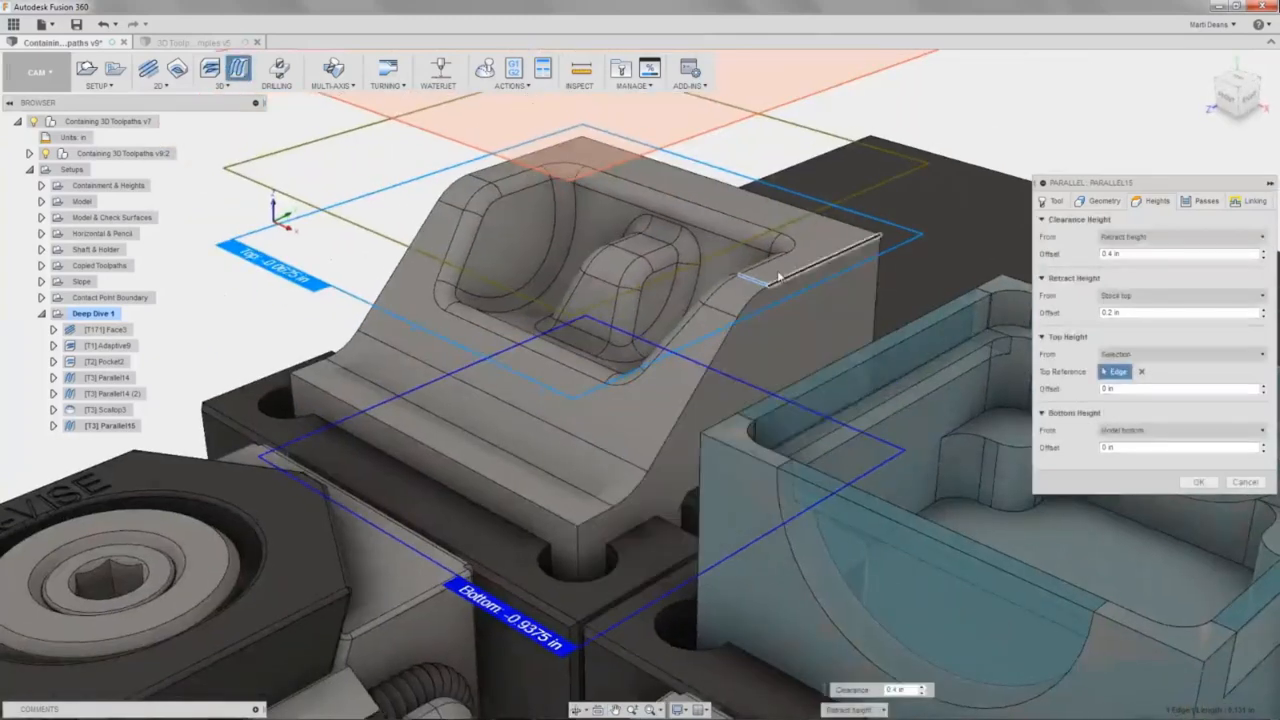
middle_click_drag(1018, 376, 1108, 380)
left_click(1140, 355)
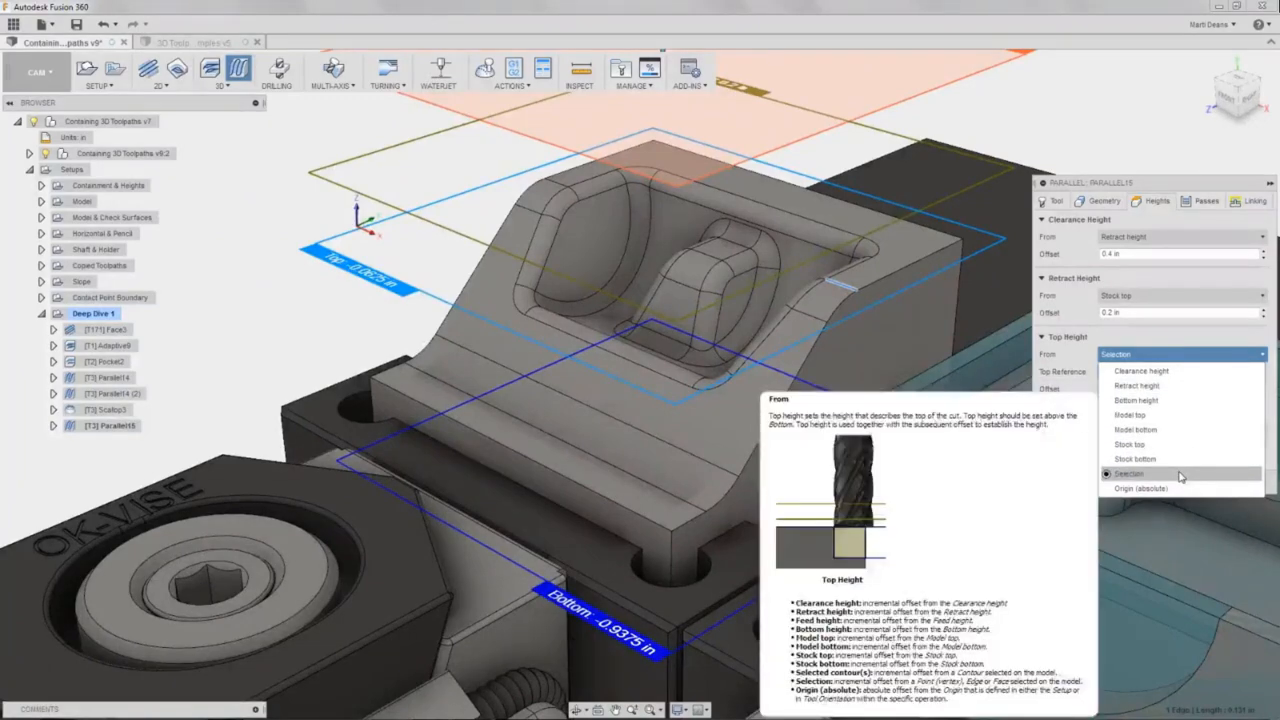
left_click(1178, 357)
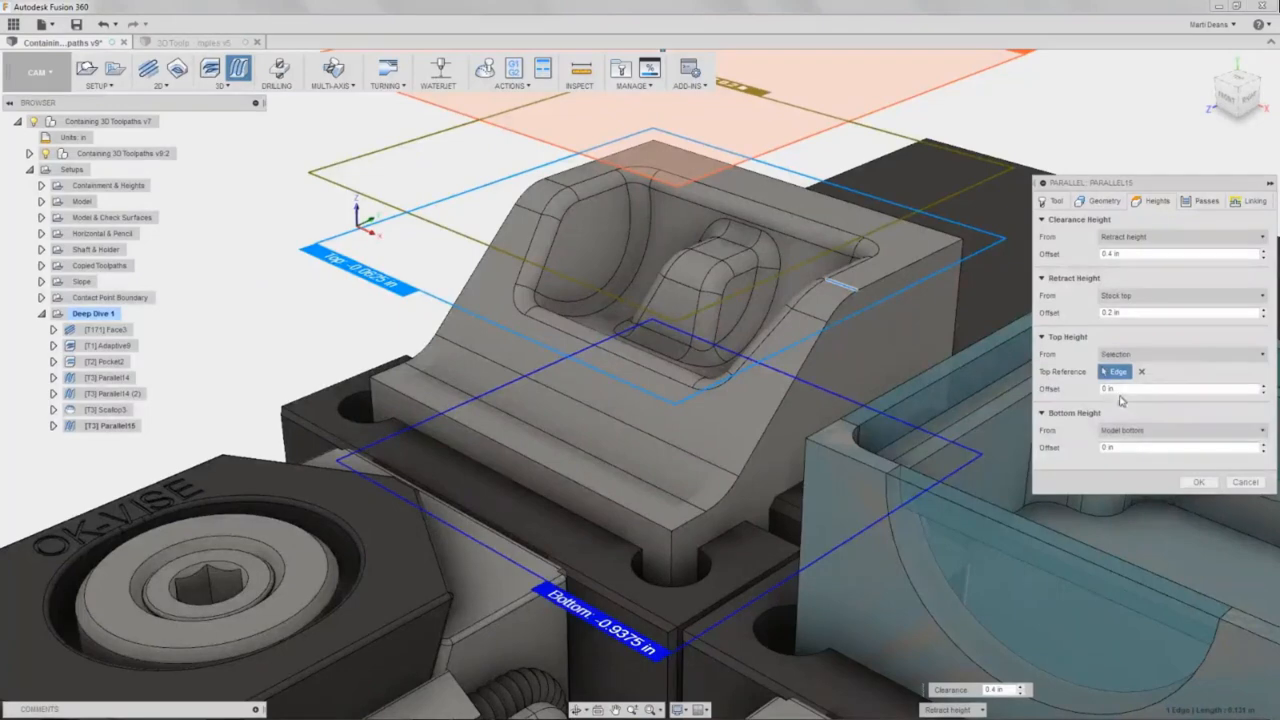
left_click(1110, 390)
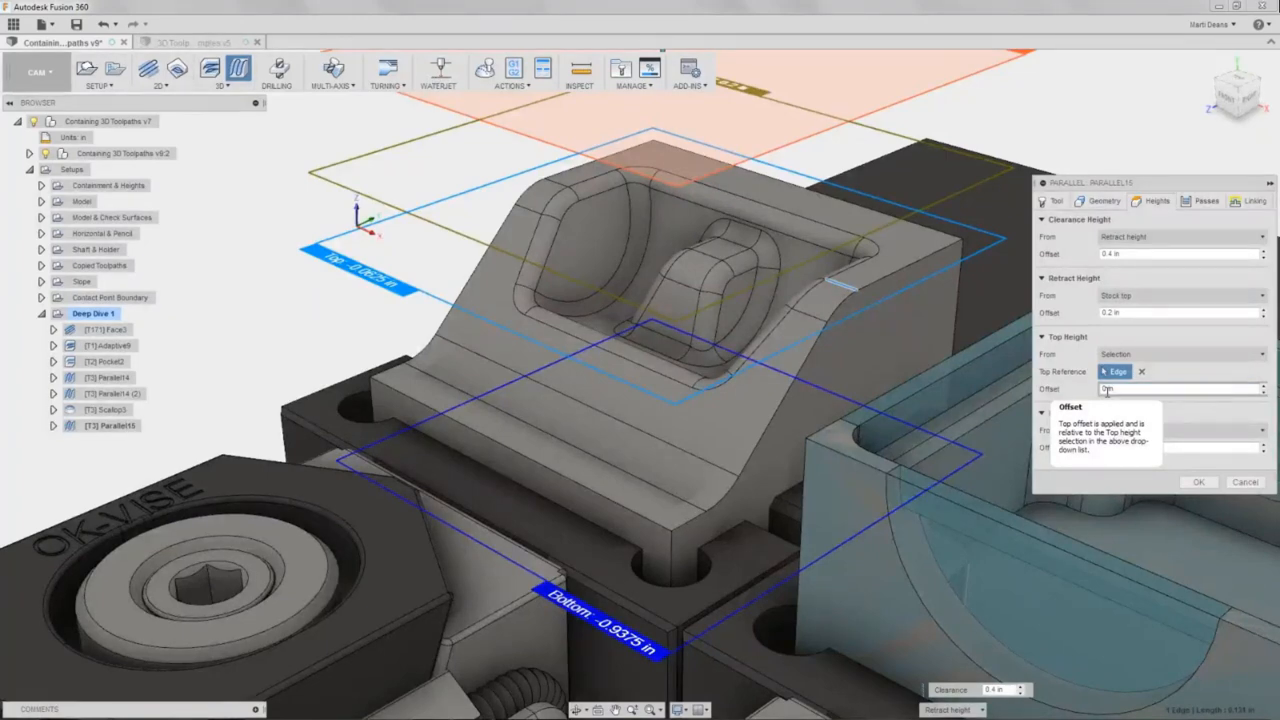
Set the parallel operation's pass direction to 90 deg and its stepover to 0.02 in.
left_click(1199, 203)
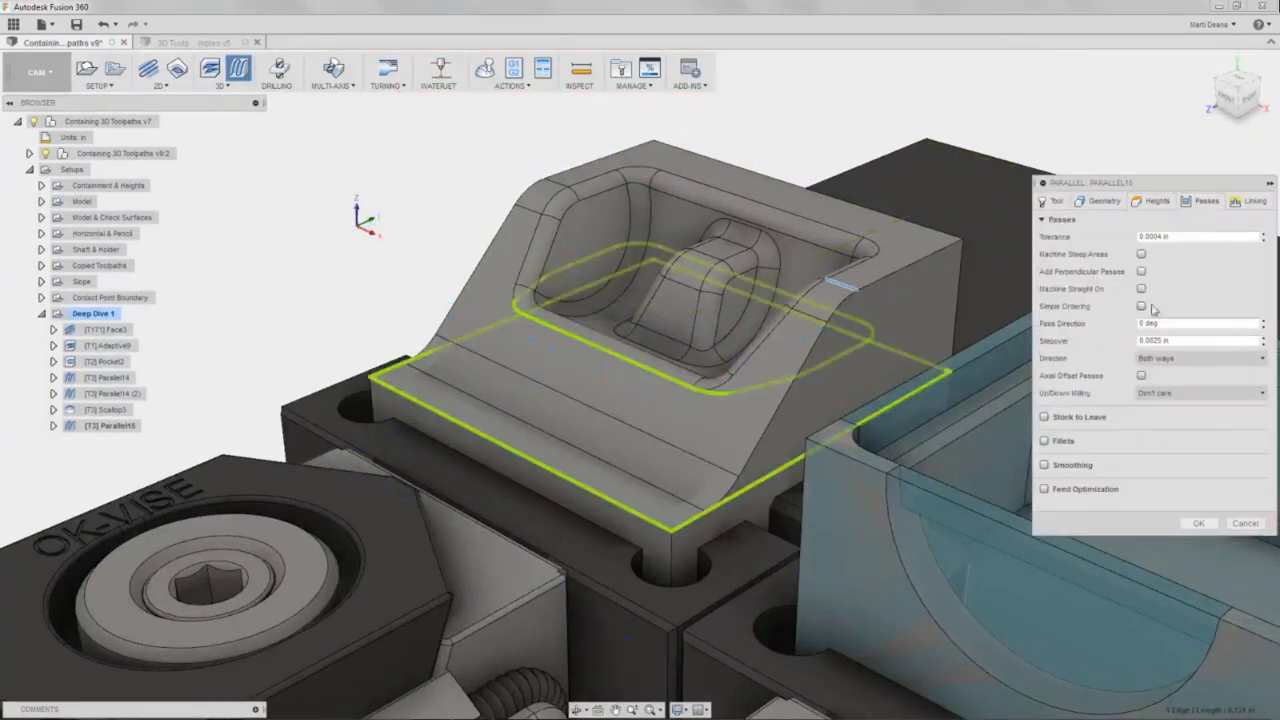
left_click(1140, 323)
type("9")
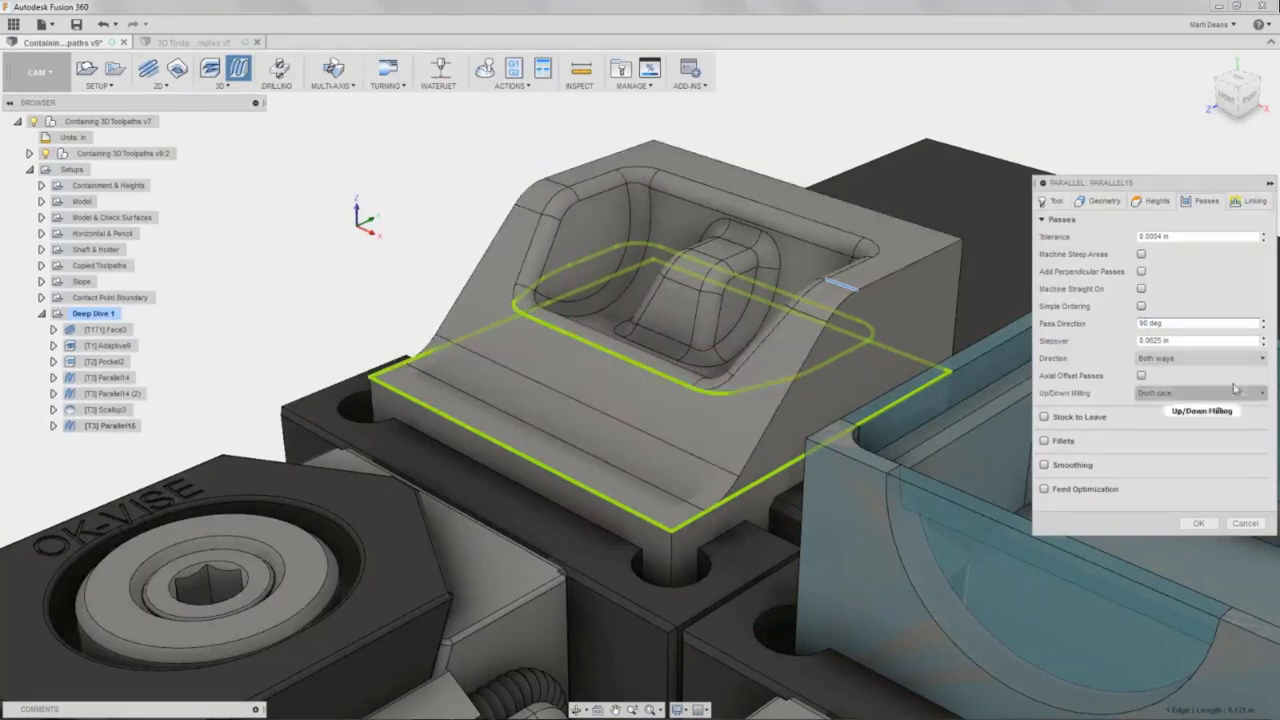
left_click(1153, 342)
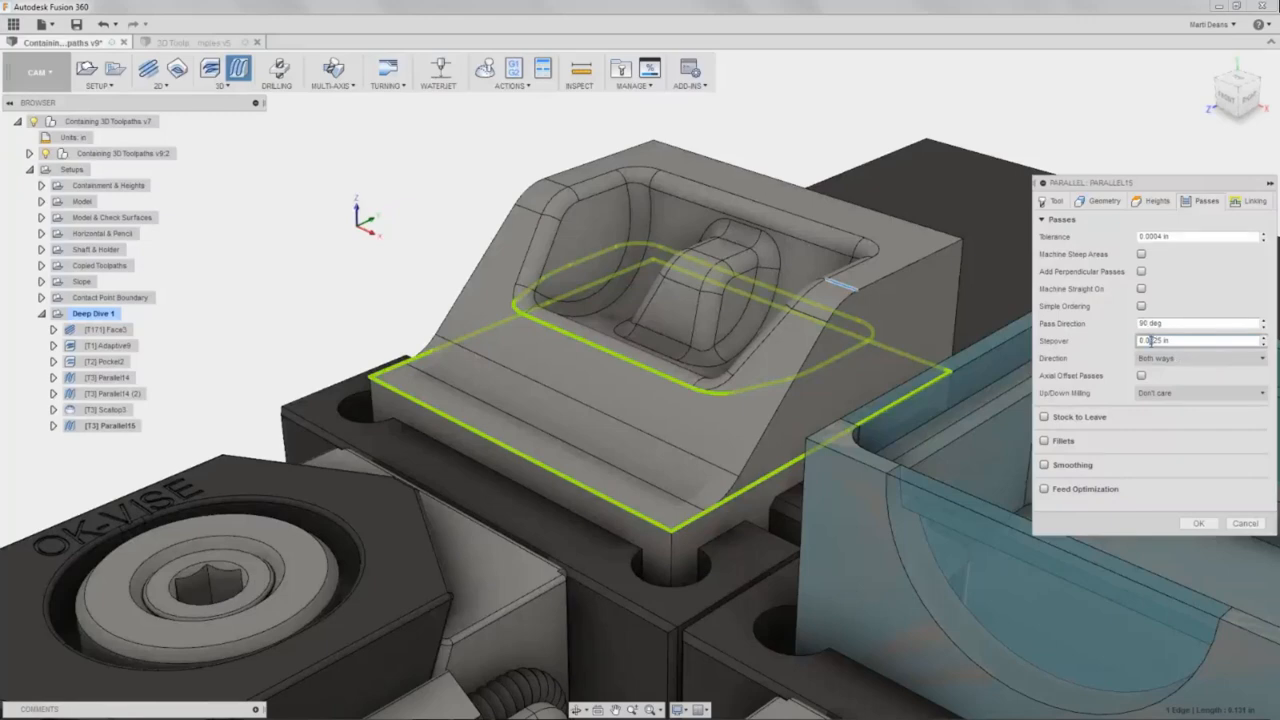
key("Delete")
key("Delete")
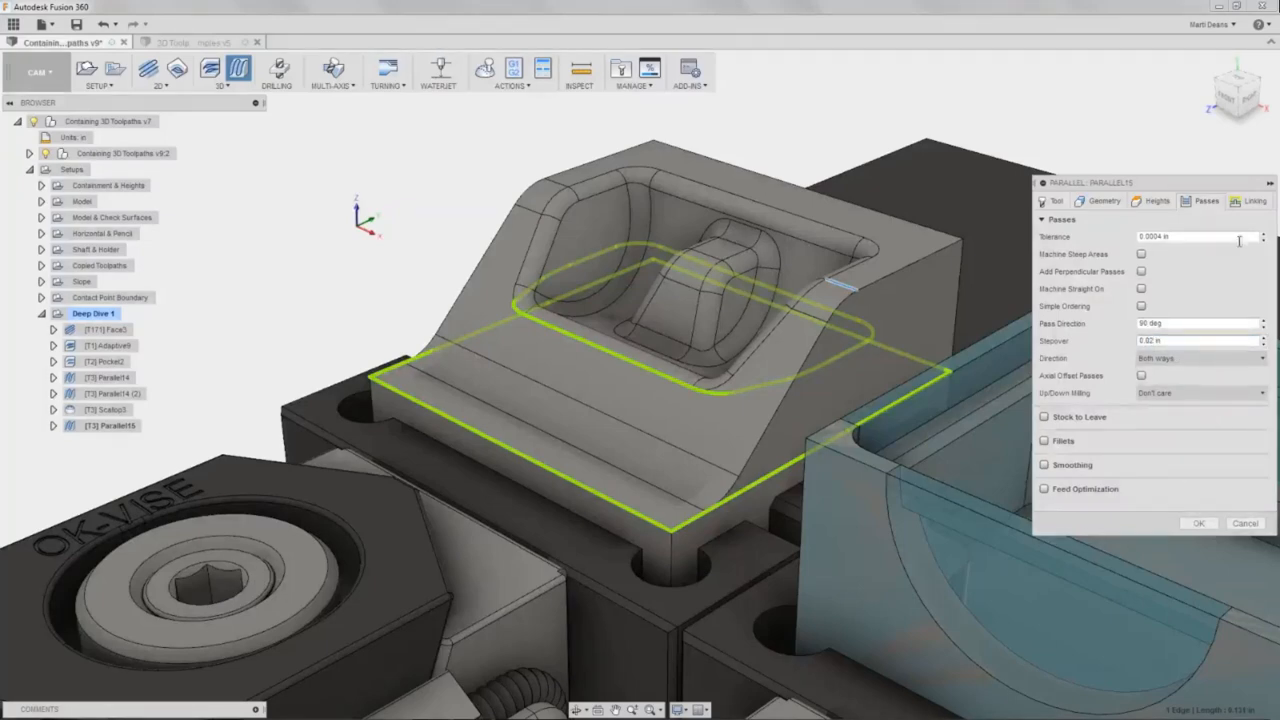
Set the retraction policy to Minimum retraction and generate the parallel toolpath.
left_click(1248, 203)
left_click(1230, 237)
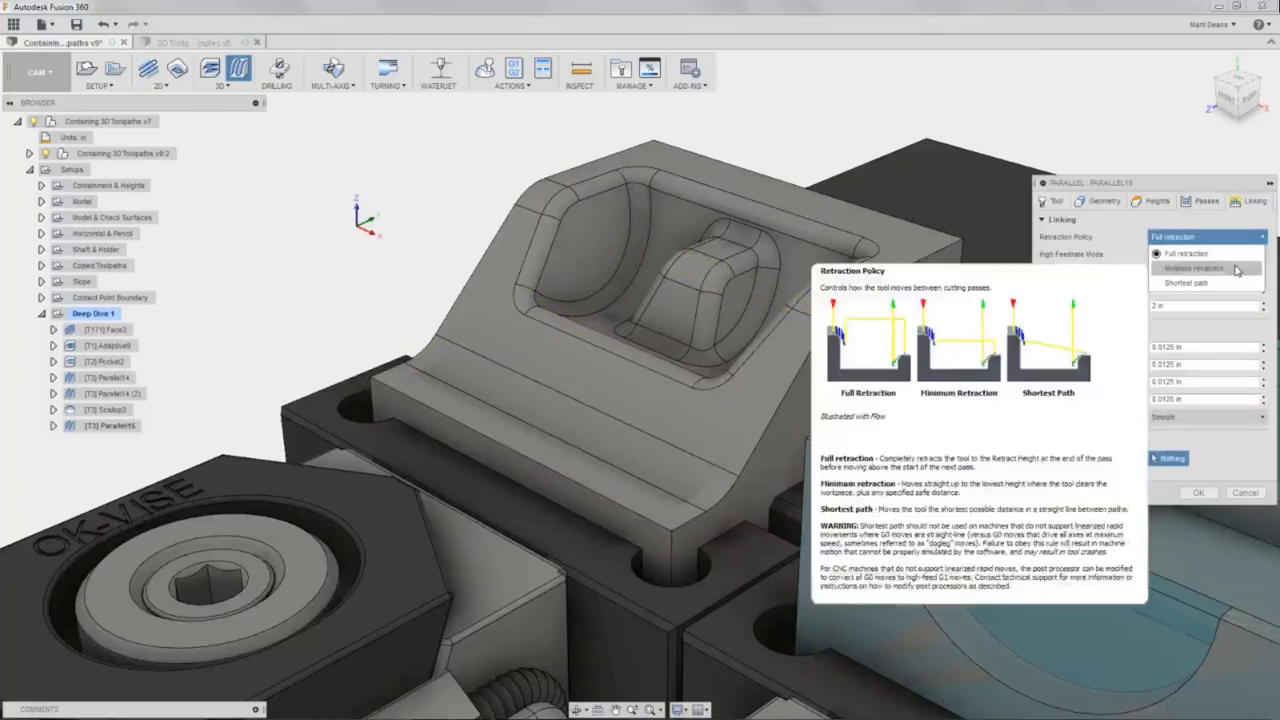
left_click(1237, 265)
left_click(1198, 492)
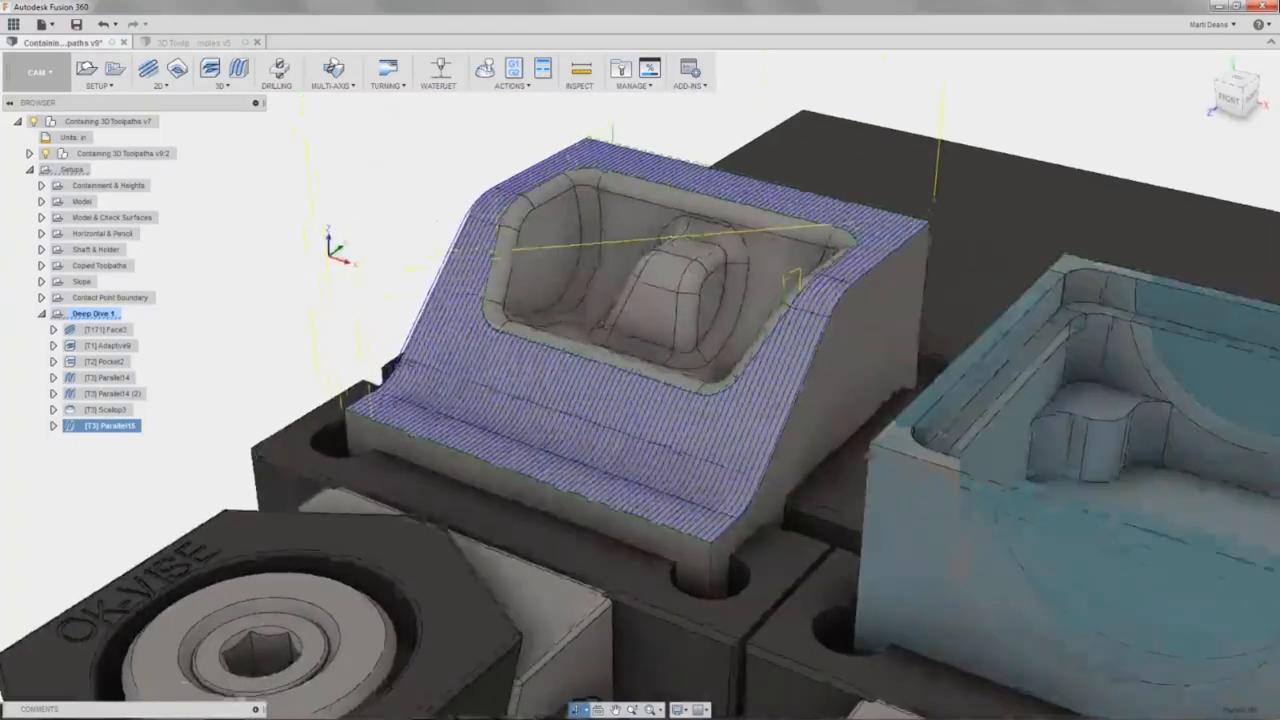
Edit the new parallel operation to offset its top height by -0.001 in from the selected edge, and regenerate it.
double_click(122, 425)
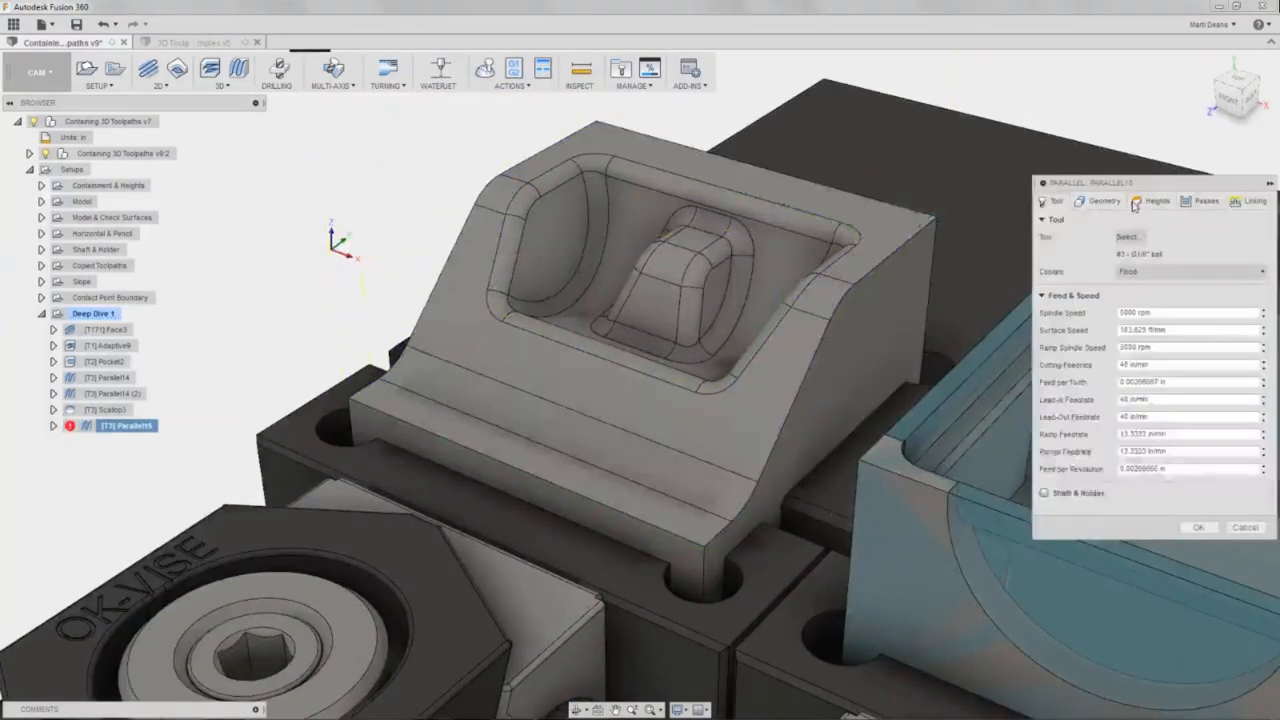
left_click(1152, 201)
left_click(1109, 390)
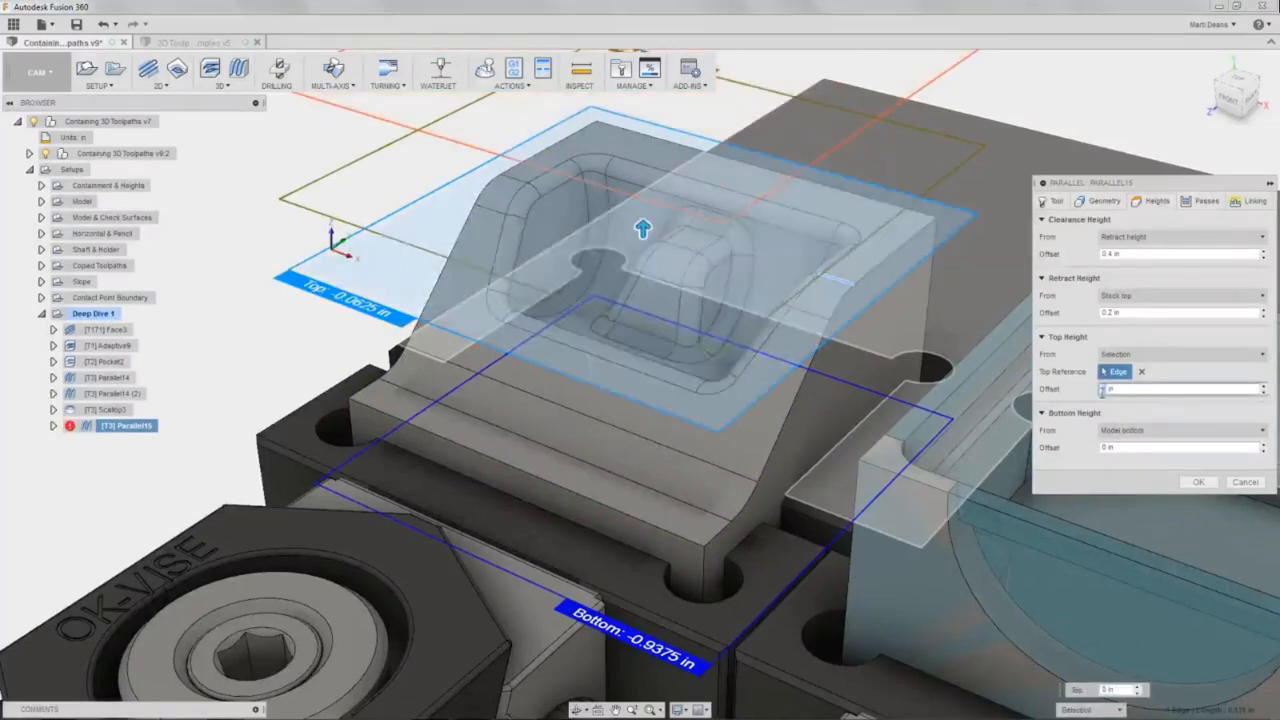
type("-0.001")
key("Return")
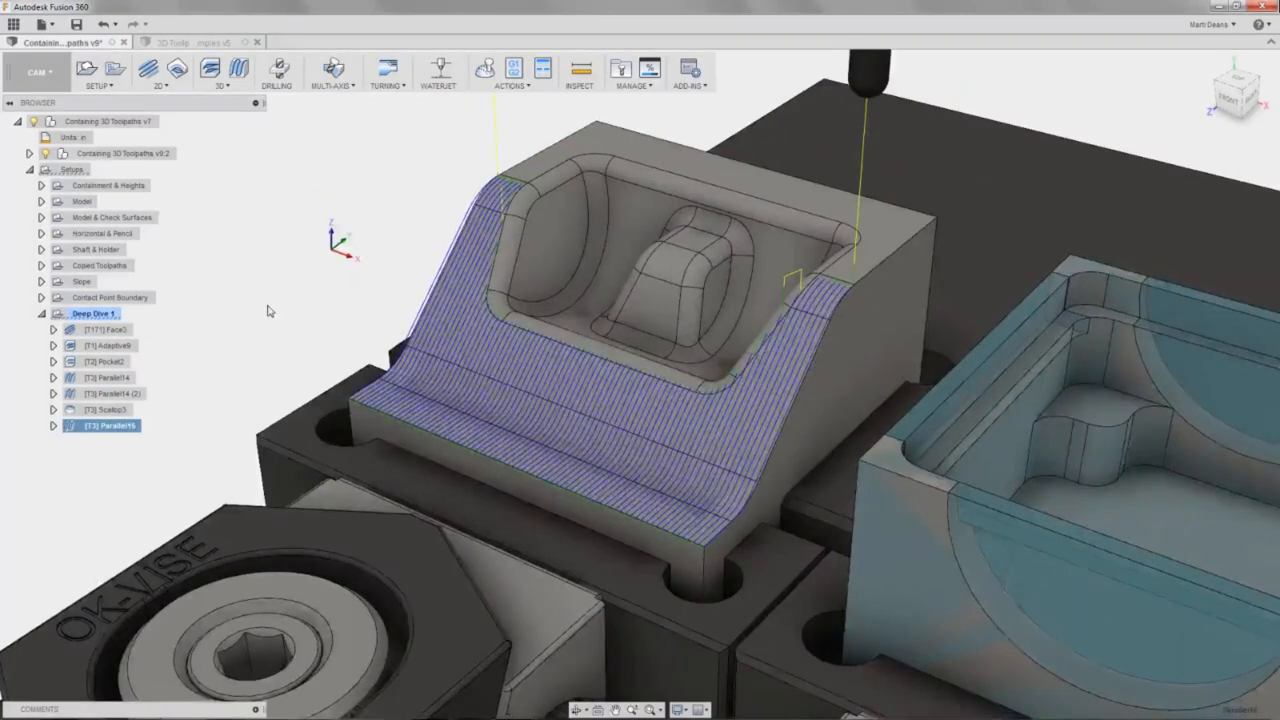
Inspect the regenerated parallel passes on the slope and around the pocket's rim from several angles.
middle_click_drag(270, 316, 288, 270)
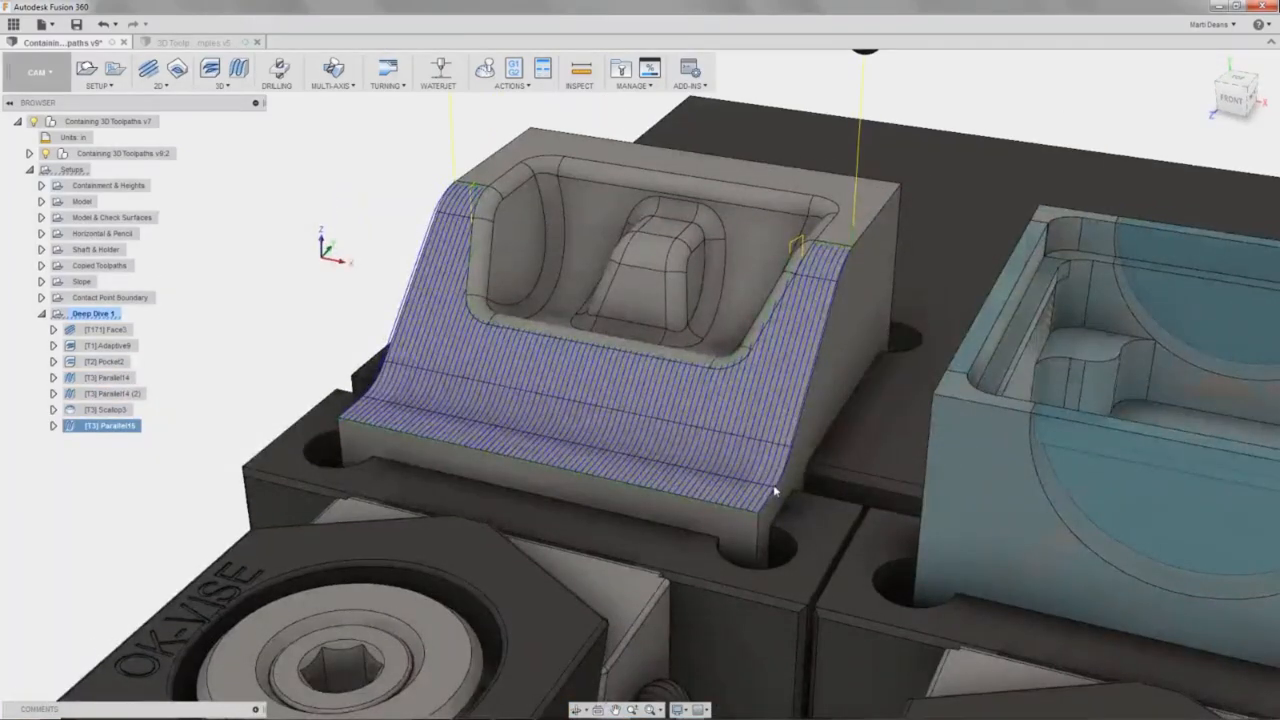
middle_click_drag(775, 490, 758, 560, "shift")
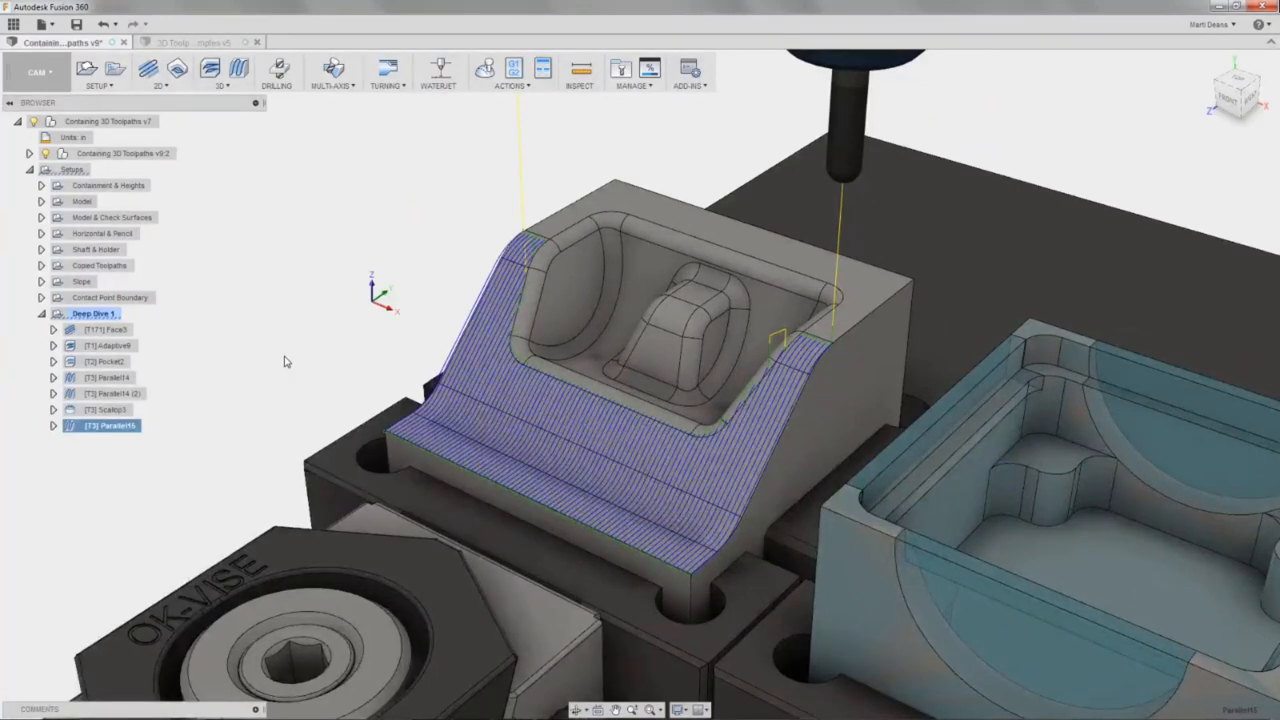
middle_click_drag(571, 218, 517, 222)
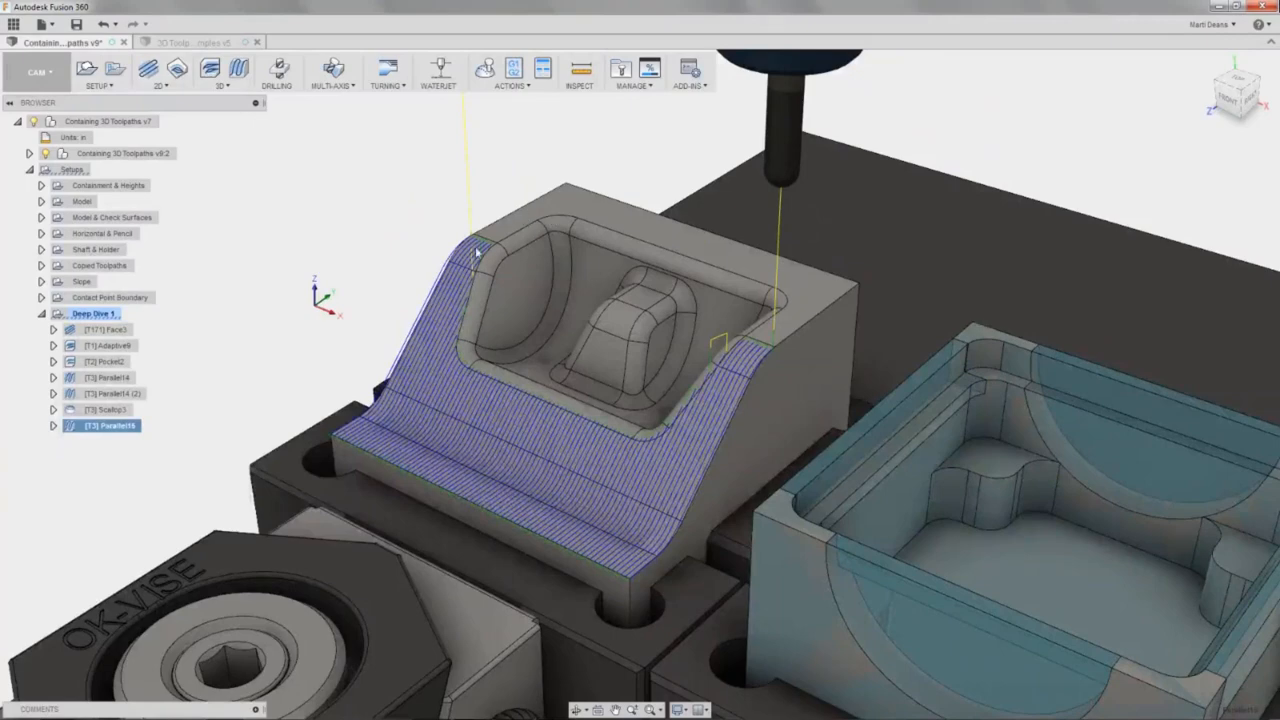
middle_click_drag(293, 437, 212, 334)
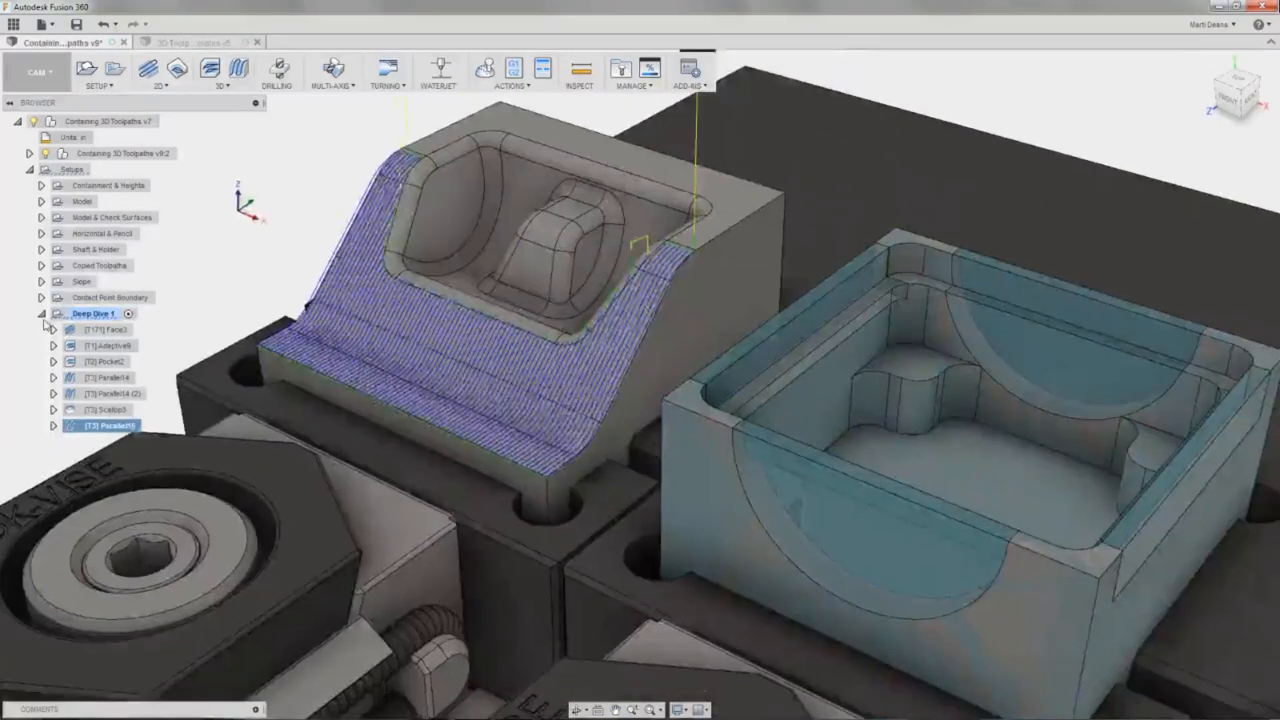
Collapse the Deep Dive 1 setup, and display the Adaptive2 toolpath from the Model setup on the translucent box part.
left_click(42, 317)
middle_click_drag(735, 450, 554, 217)
scroll(378, 315, "down", 2)
scroll(390, 320, "down", 3)
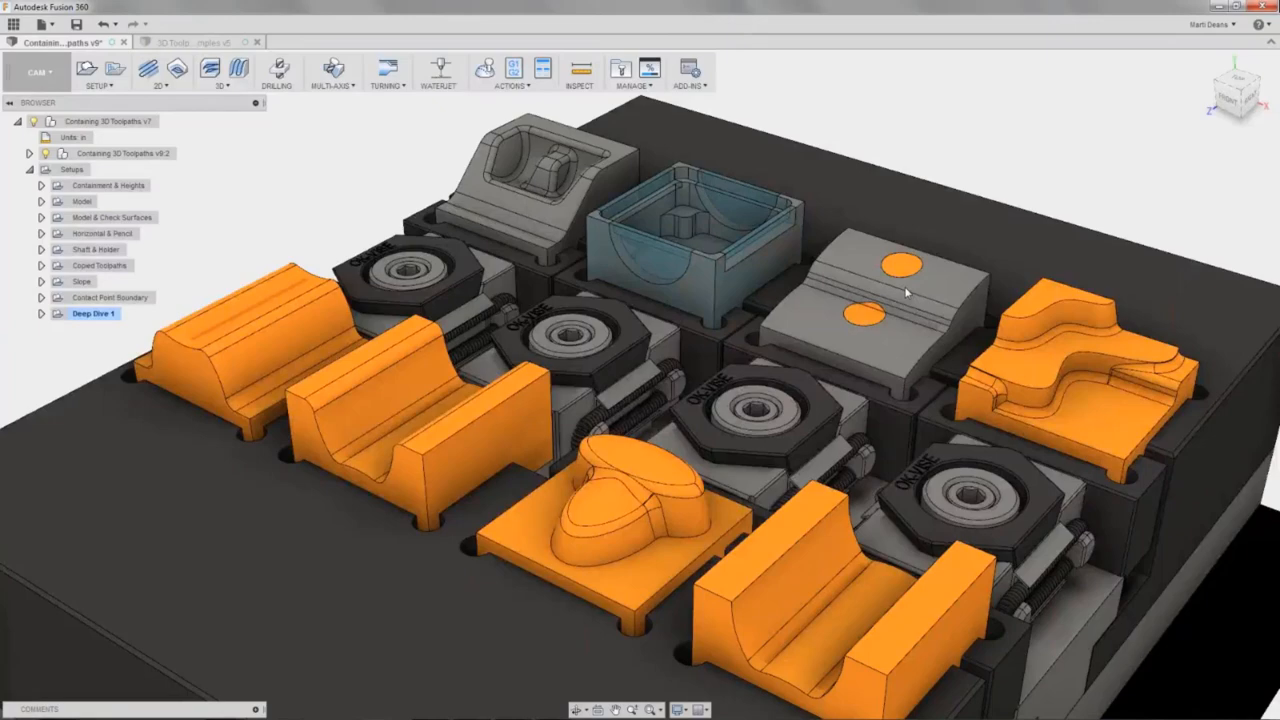
scroll(710, 236, "down", 5)
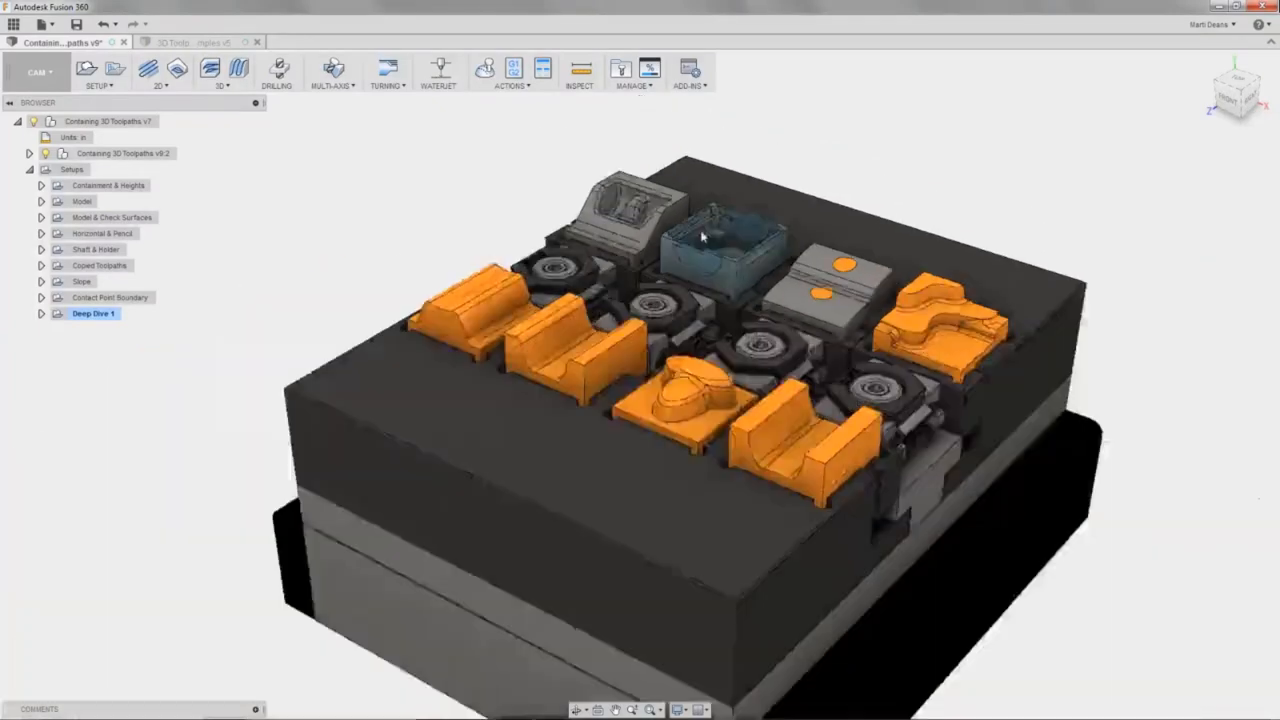
scroll(757, 228, "up", 8)
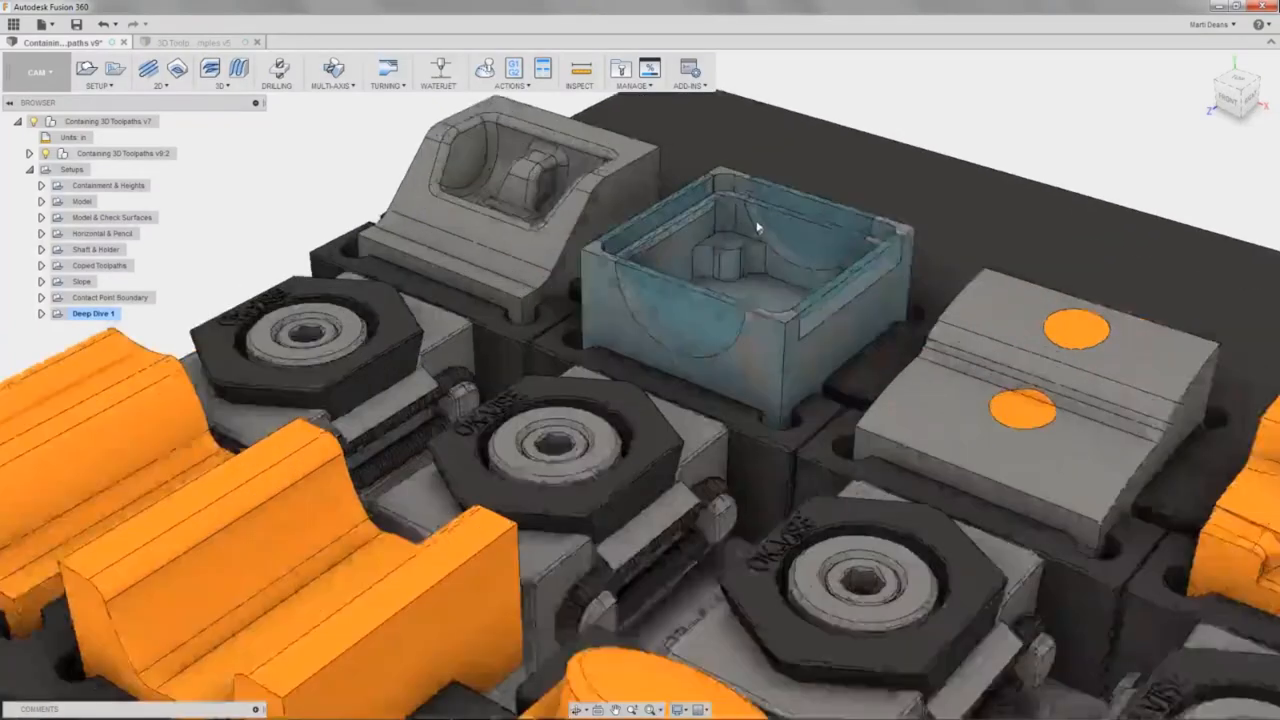
scroll(757, 222, "up", 2)
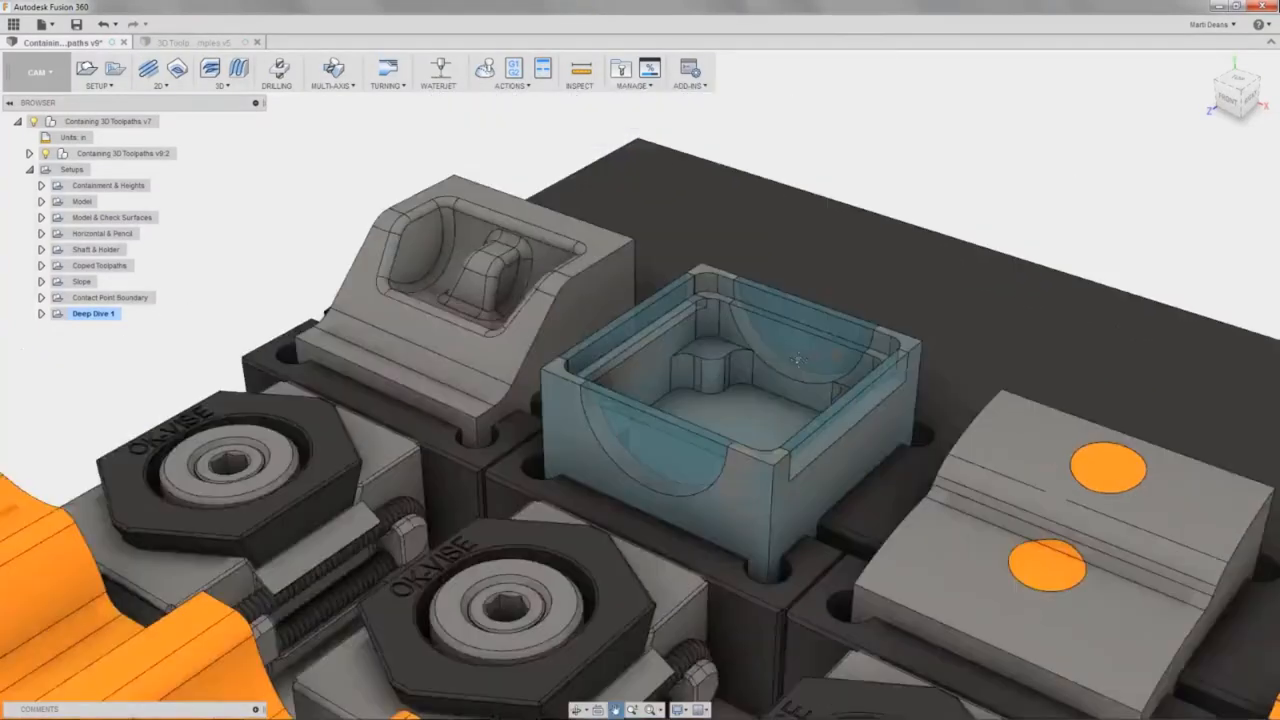
scroll(800, 366, "up", 2)
scroll(799, 366, "down", 2)
left_click(41, 201)
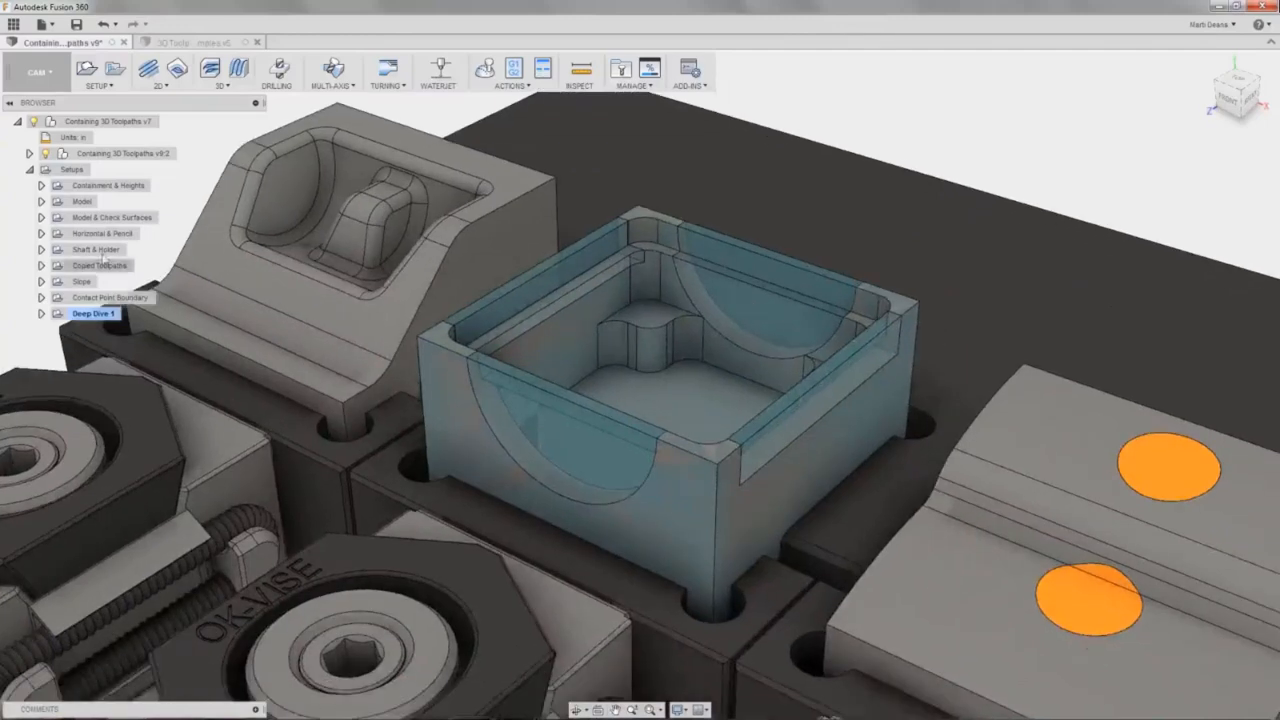
left_click(80, 201)
left_click(92, 218)
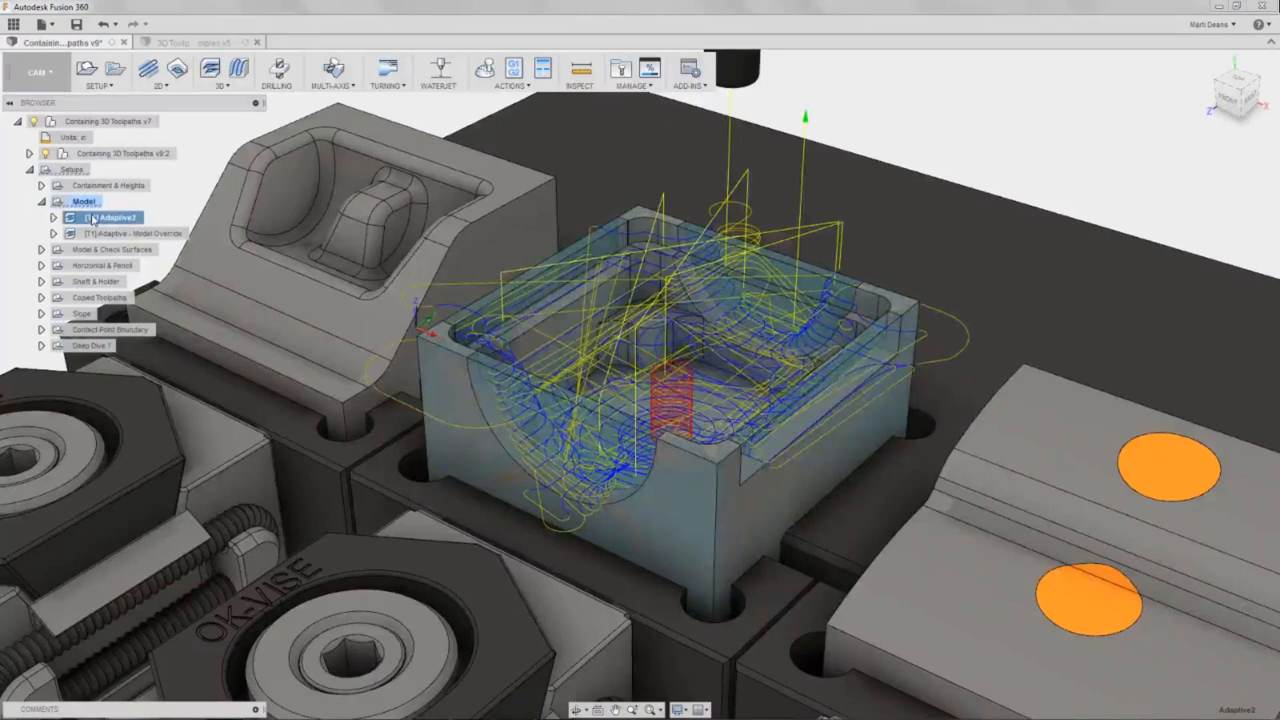
Open Adaptive2 for editing, review its geometry, heights and passes settings, and accept them to regenerate the toolpath.
right_click(92, 218)
left_click(112, 224)
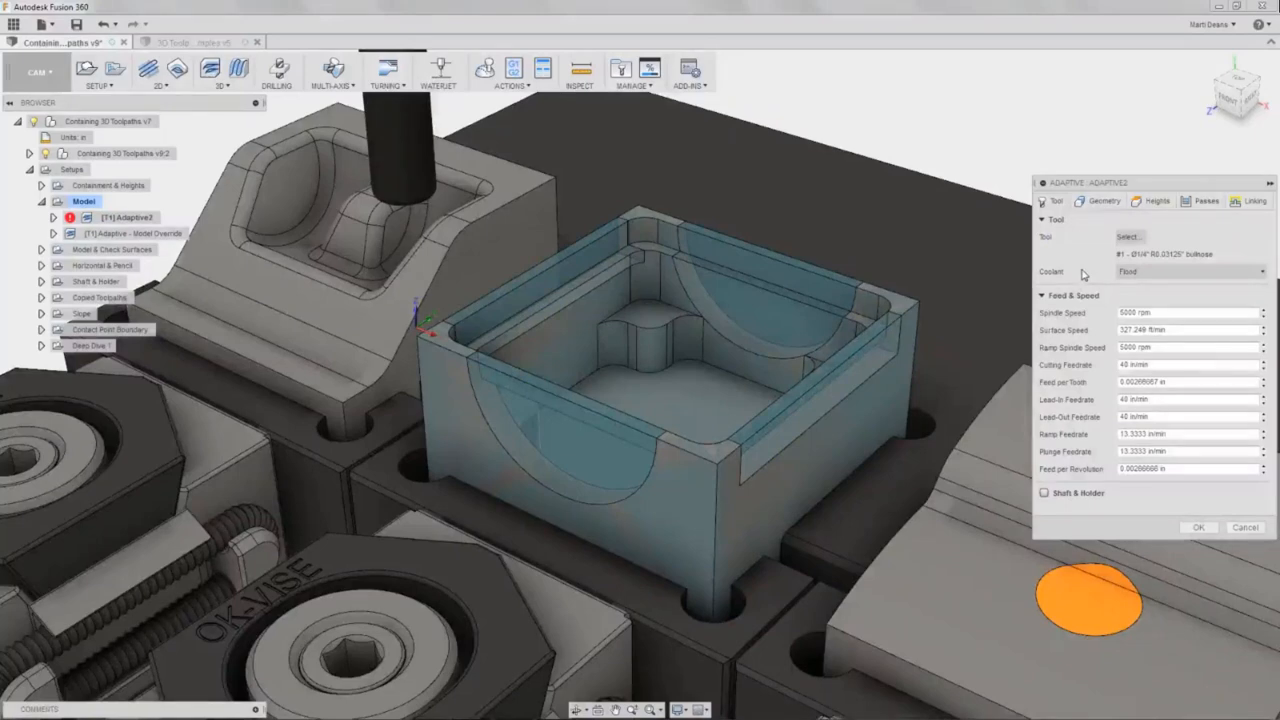
left_click(1099, 206)
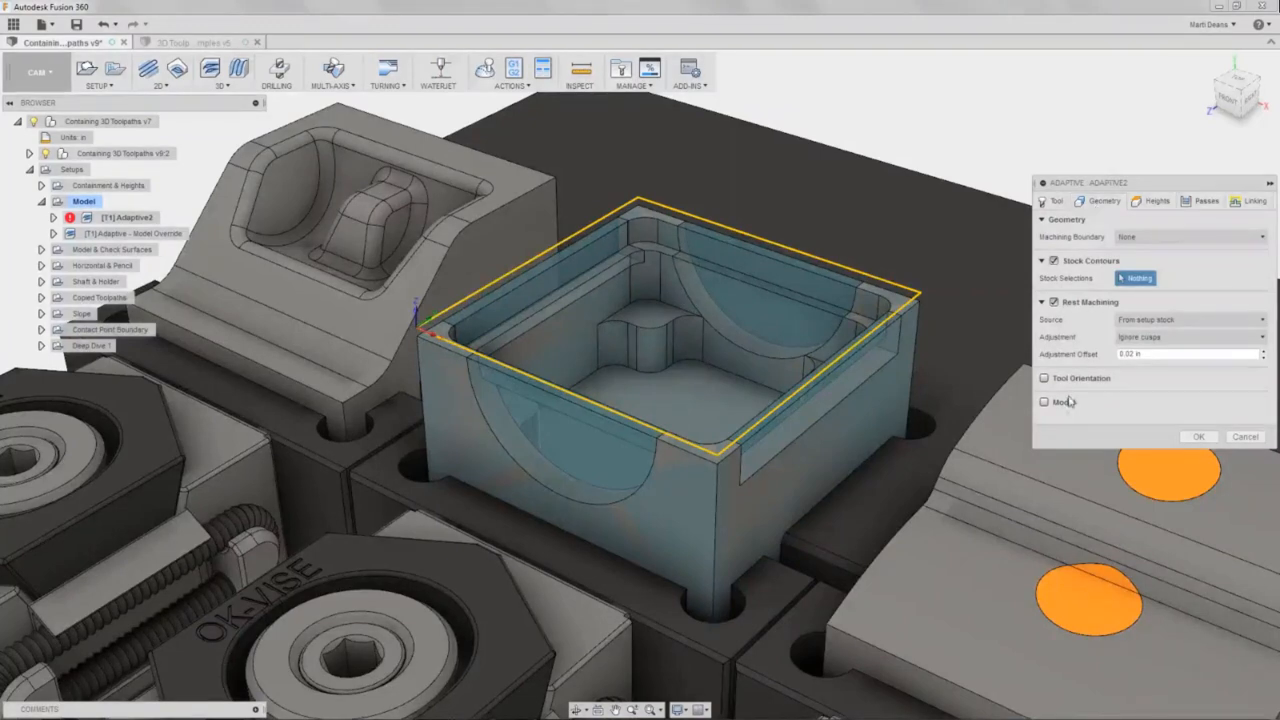
left_click(1157, 201)
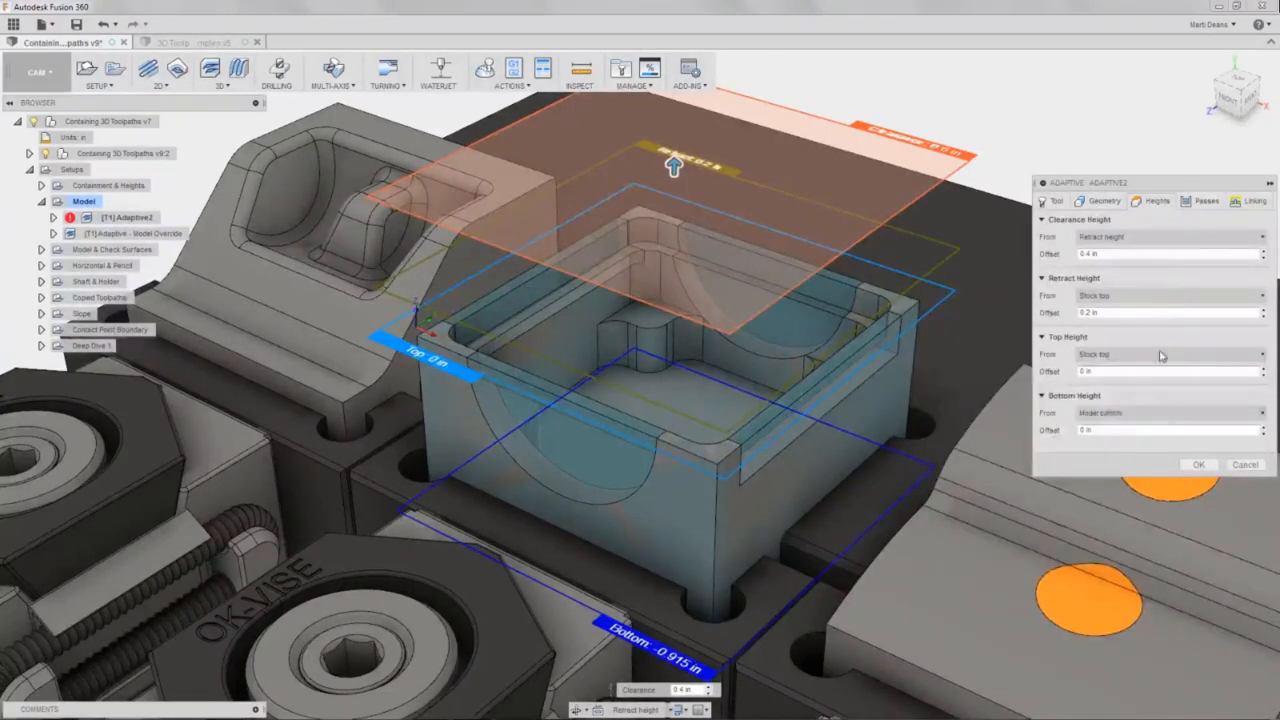
left_click(1193, 206)
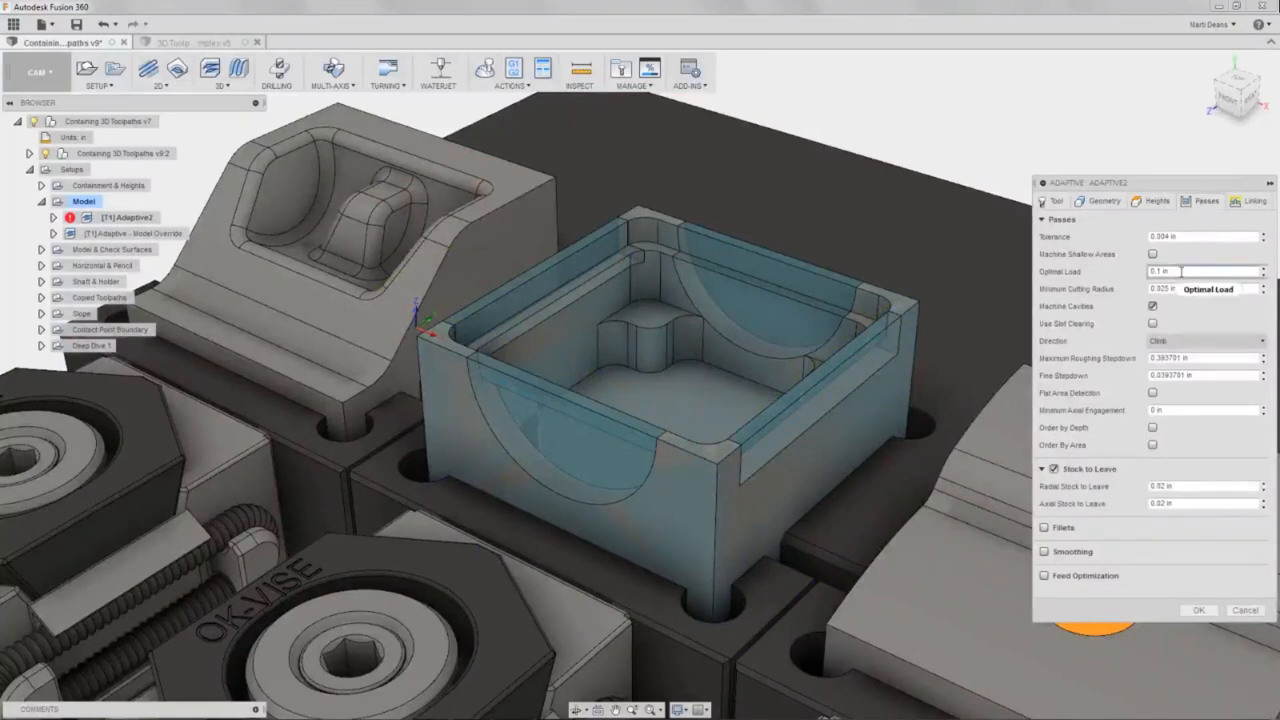
left_click(1198, 610)
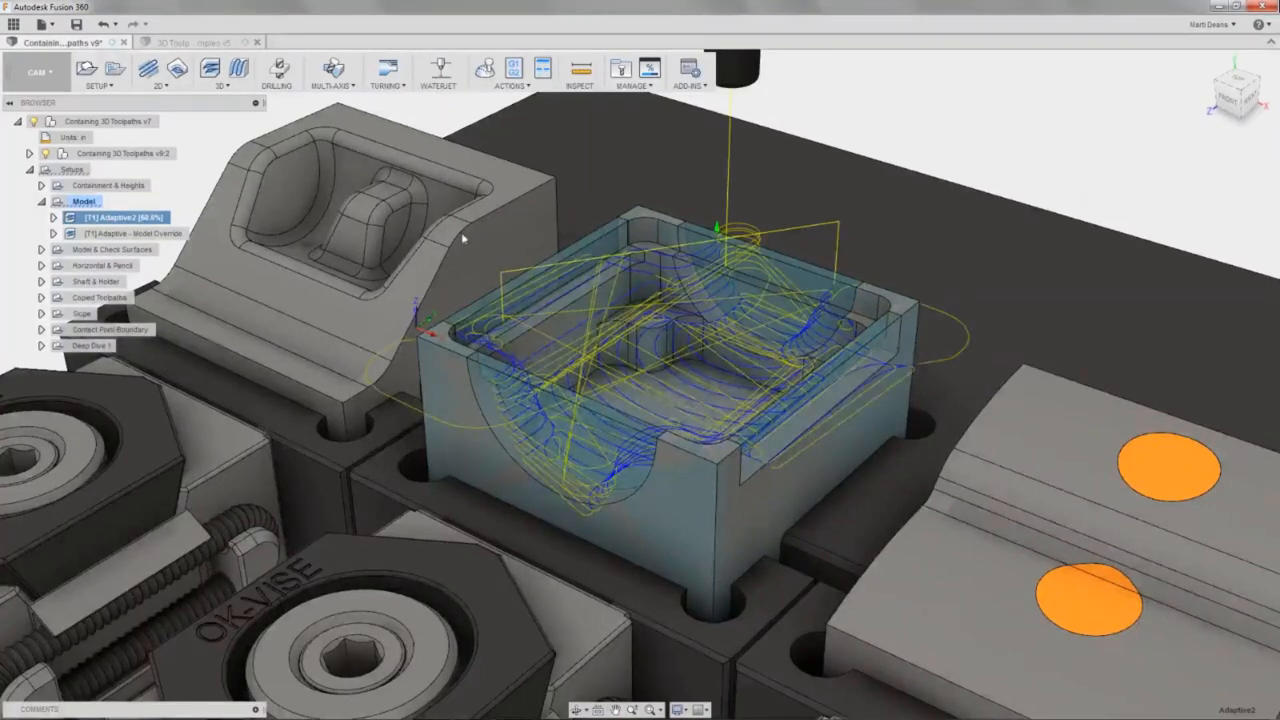
Open the Model setup for editing, check which body is selected as its model, and accept the setup.
left_click(82, 202)
right_click(80, 205)
left_click(100, 214)
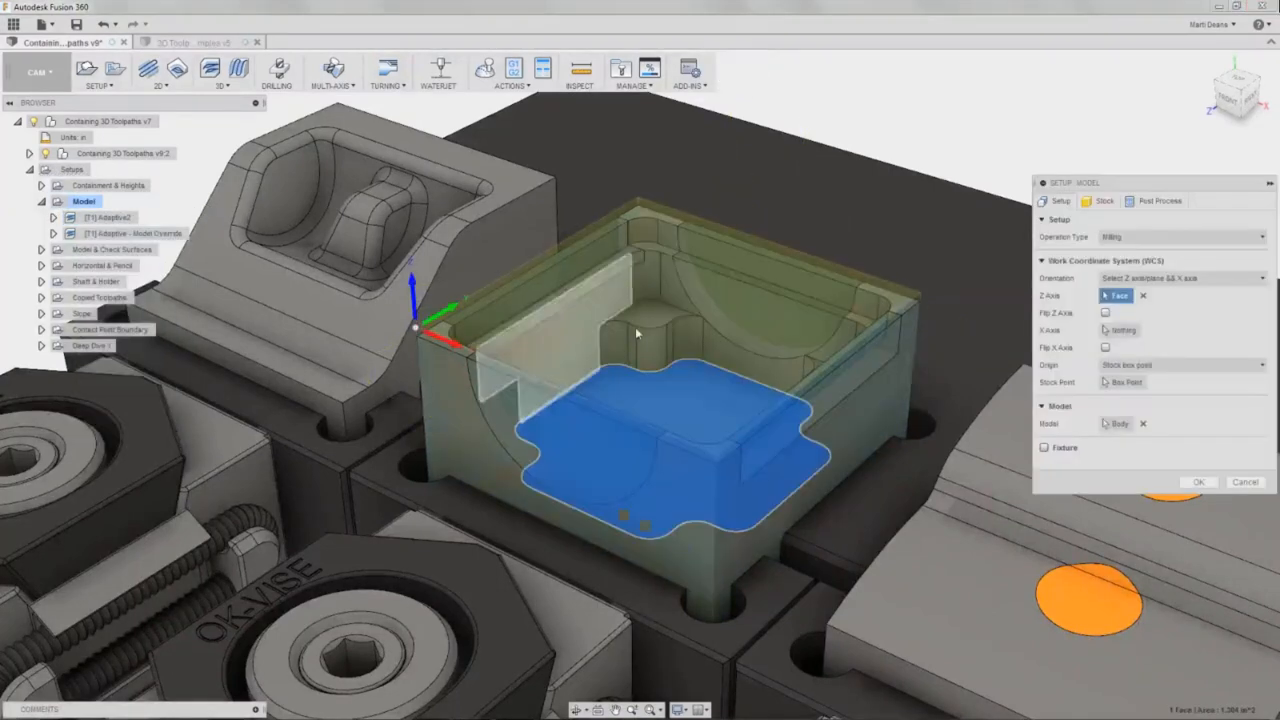
left_click(1116, 424)
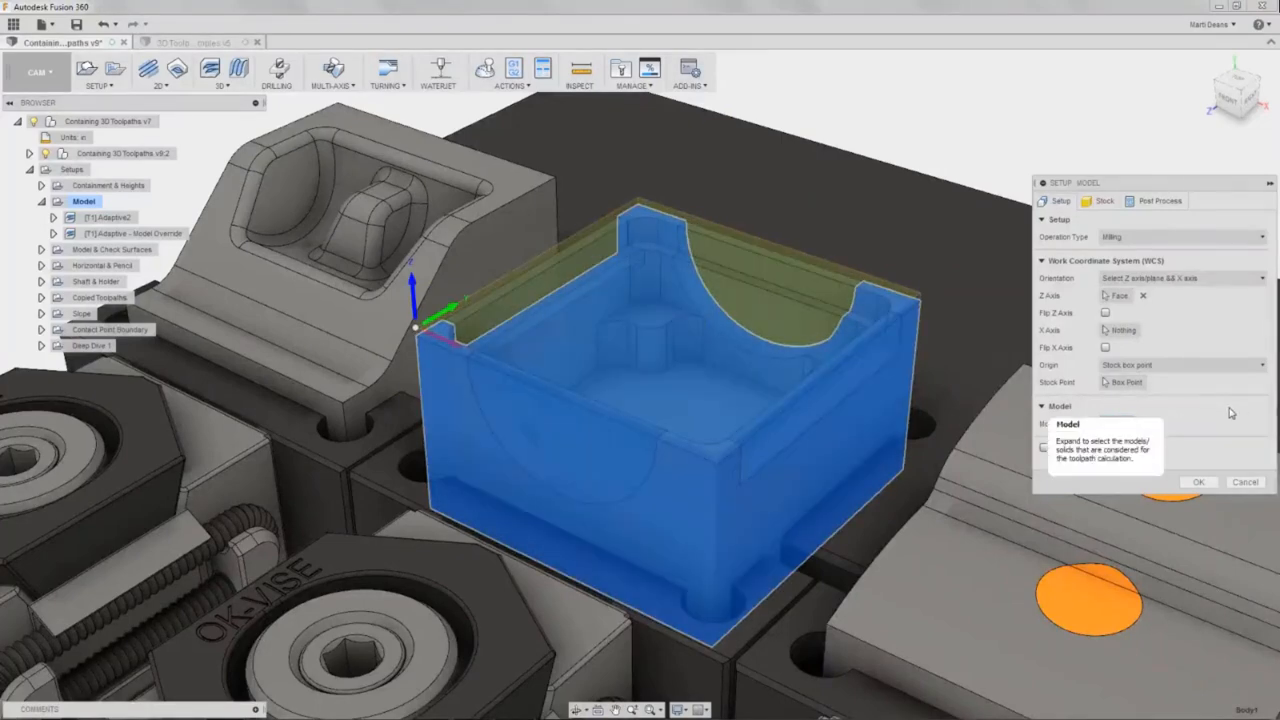
left_click(1198, 482)
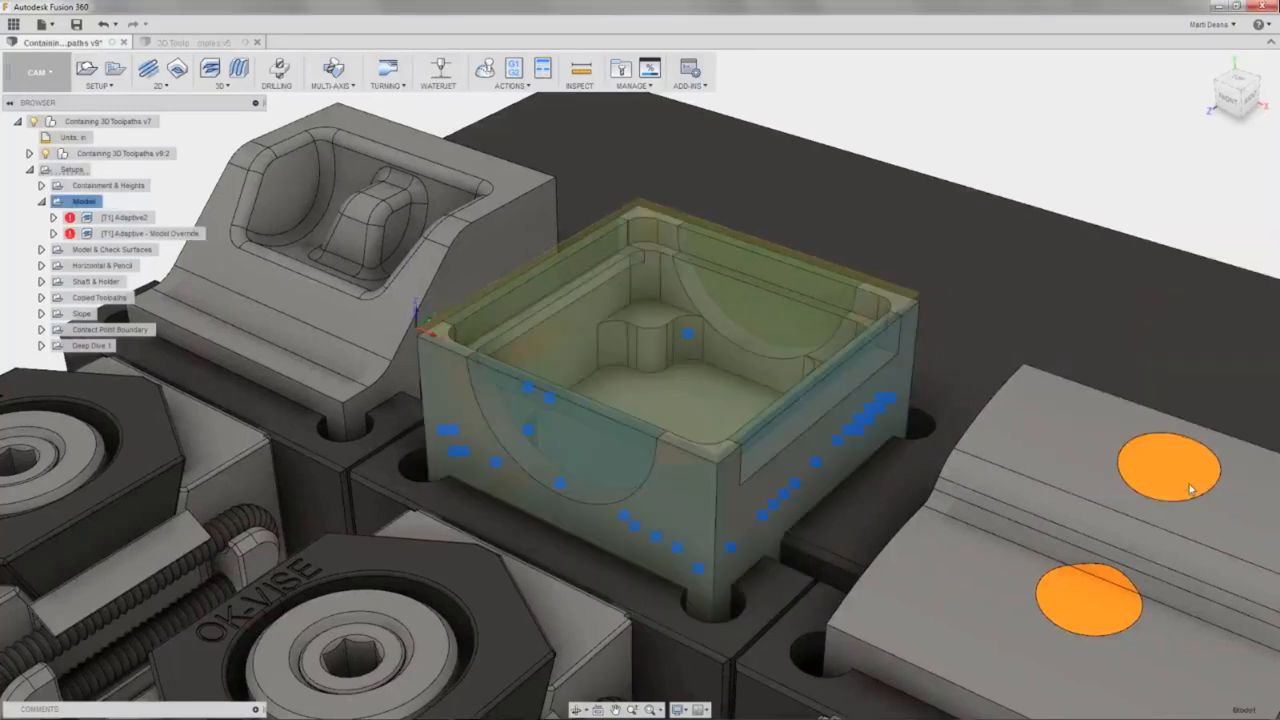
Open the Adaptive2 toolpath for editing and accept its settings to regenerate it on the box part.
left_click(122, 217)
right_click(118, 217)
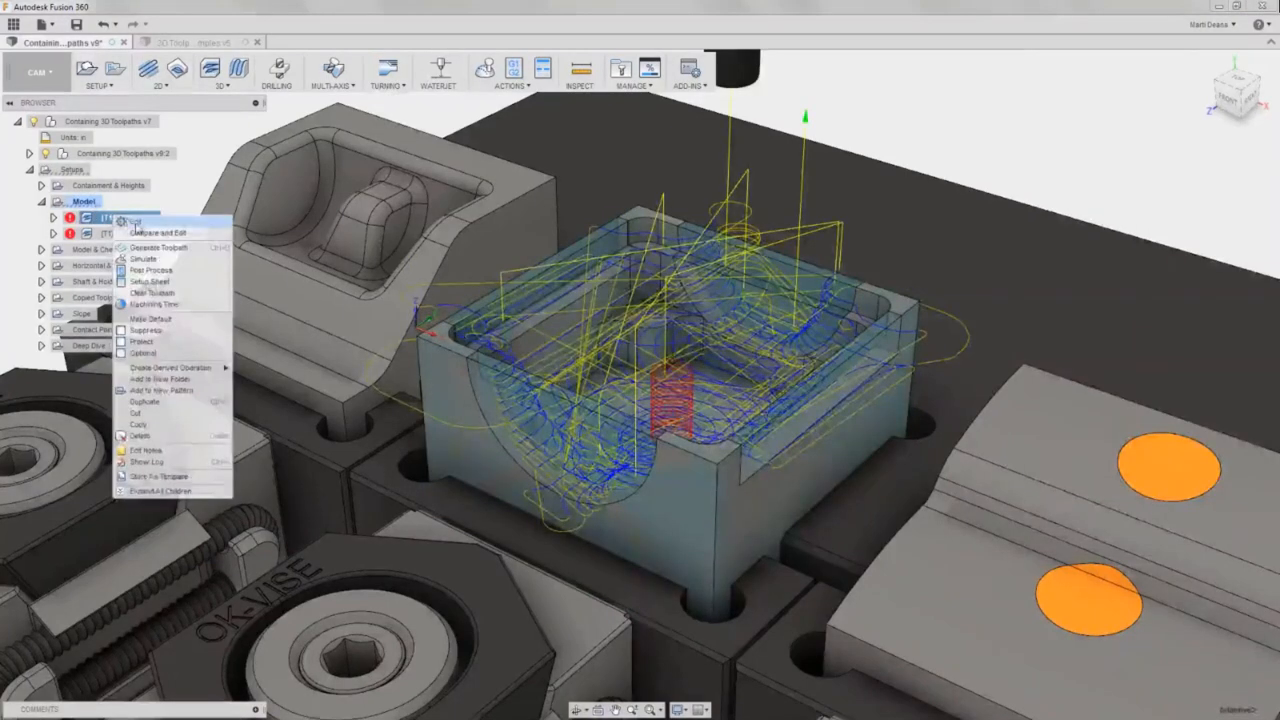
left_click(140, 230)
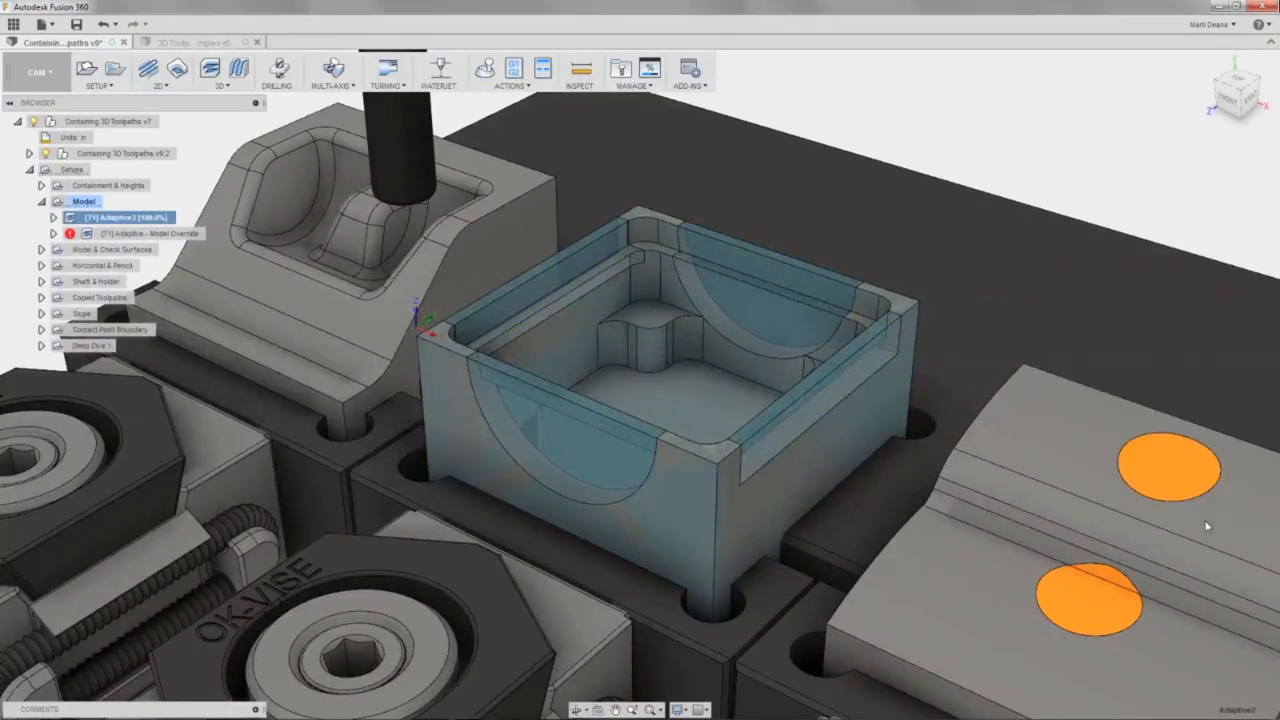
left_click(1200, 527)
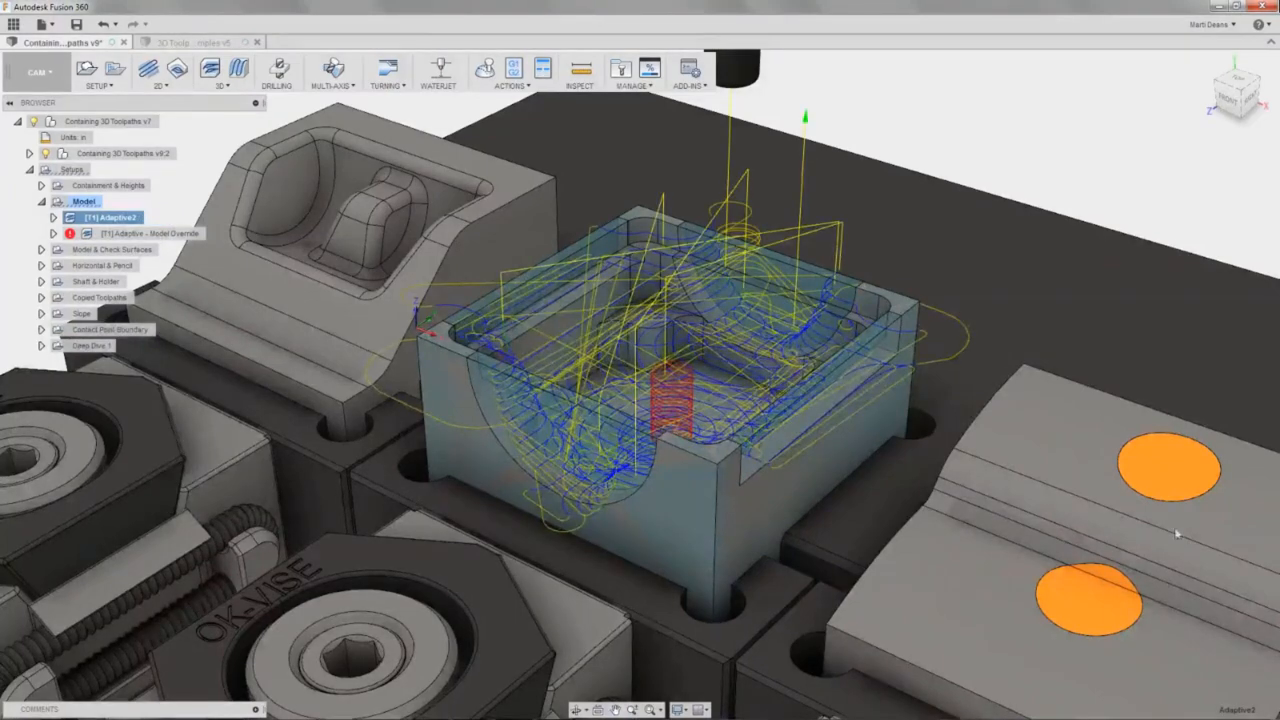
Edit Adaptive - Model Override, reselect the box body as its model surface with Include Setup Model off, and regenerate the toolpath.
right_click(132, 233)
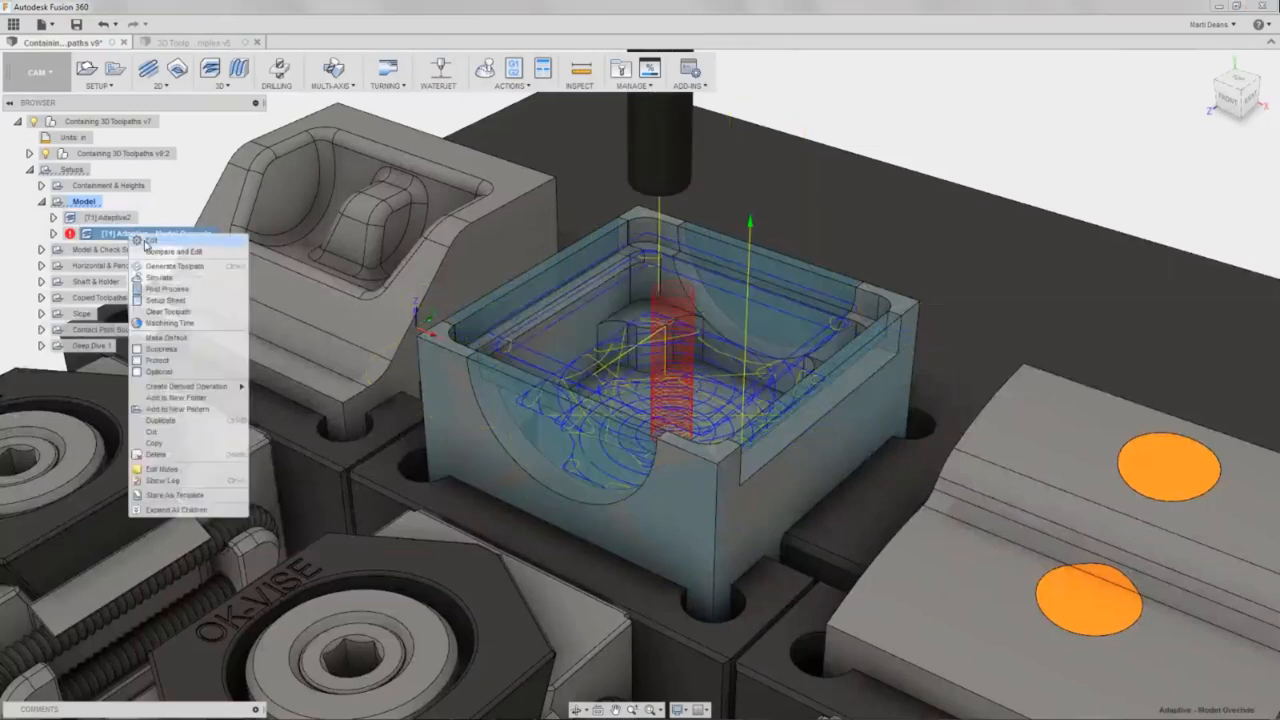
left_click(148, 241)
left_click(1104, 201)
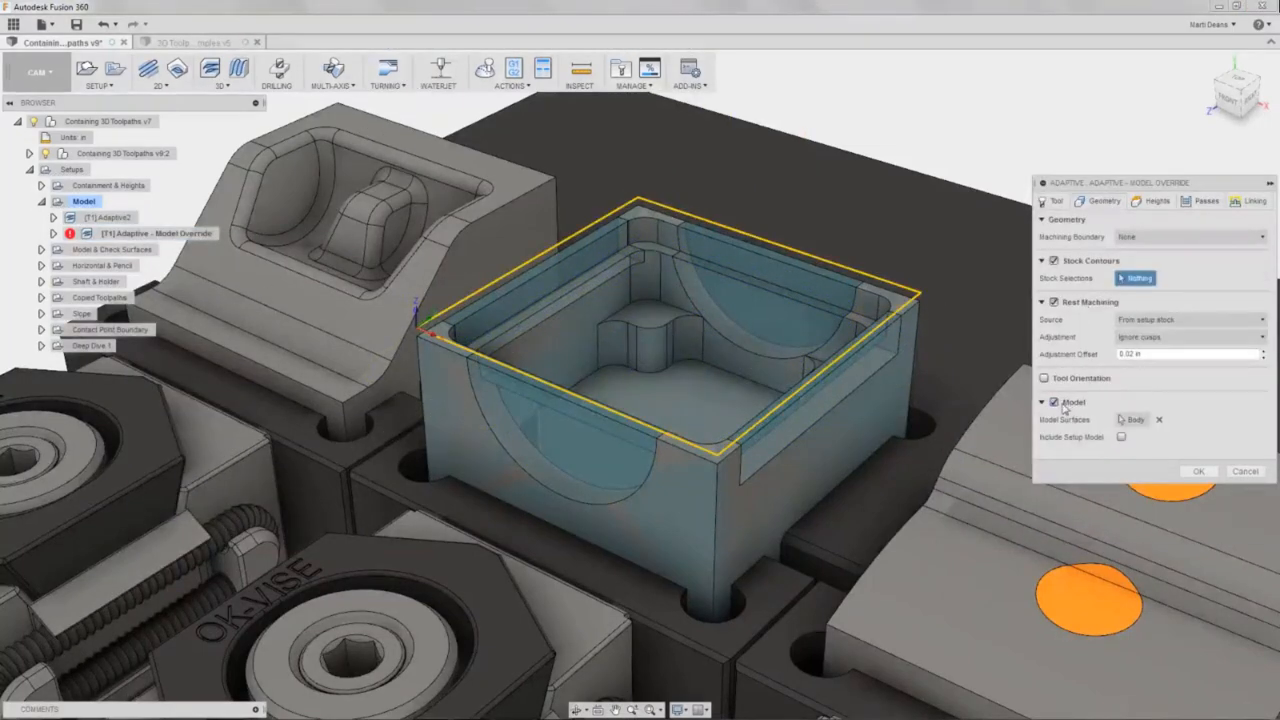
left_click(1159, 419)
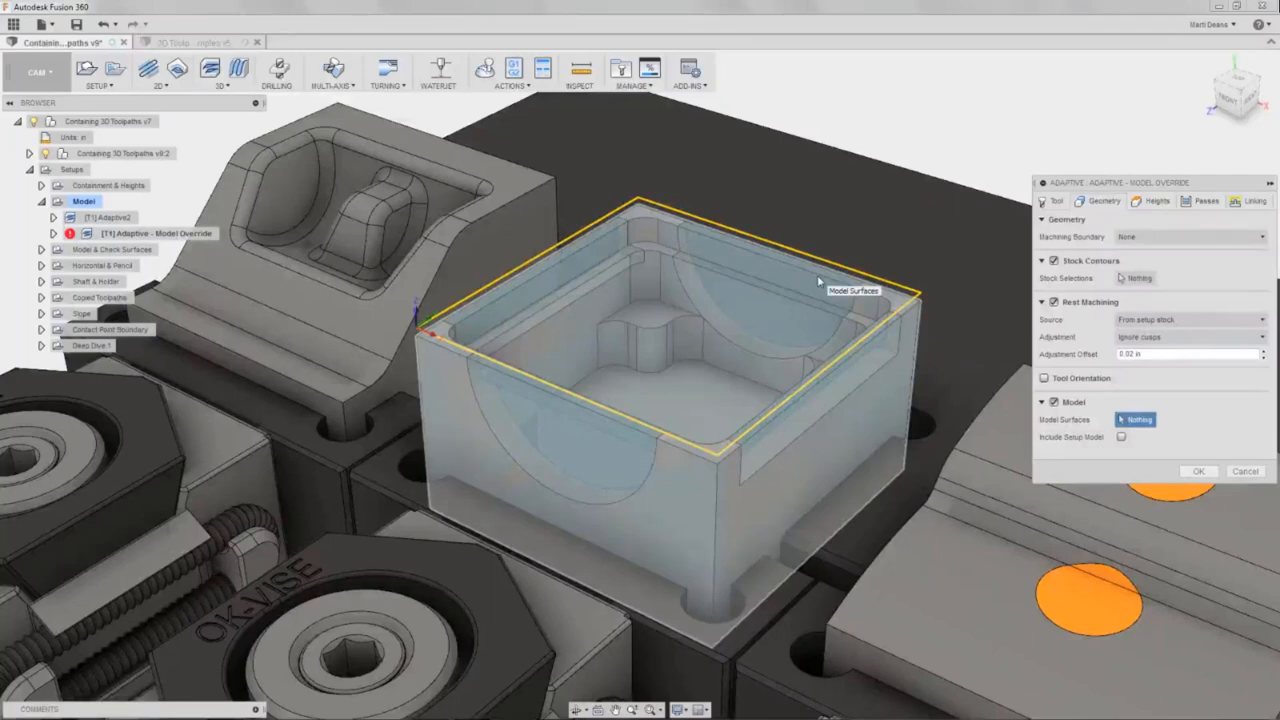
left_click(817, 280)
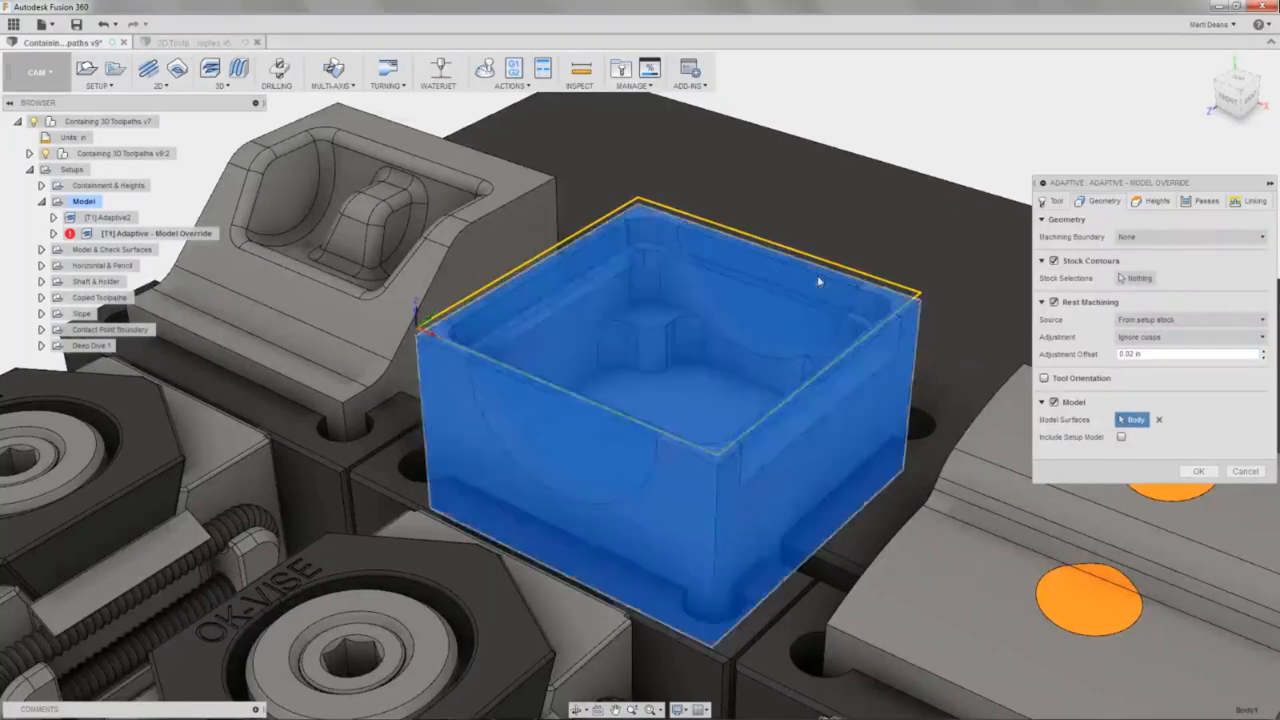
left_click(1121, 438)
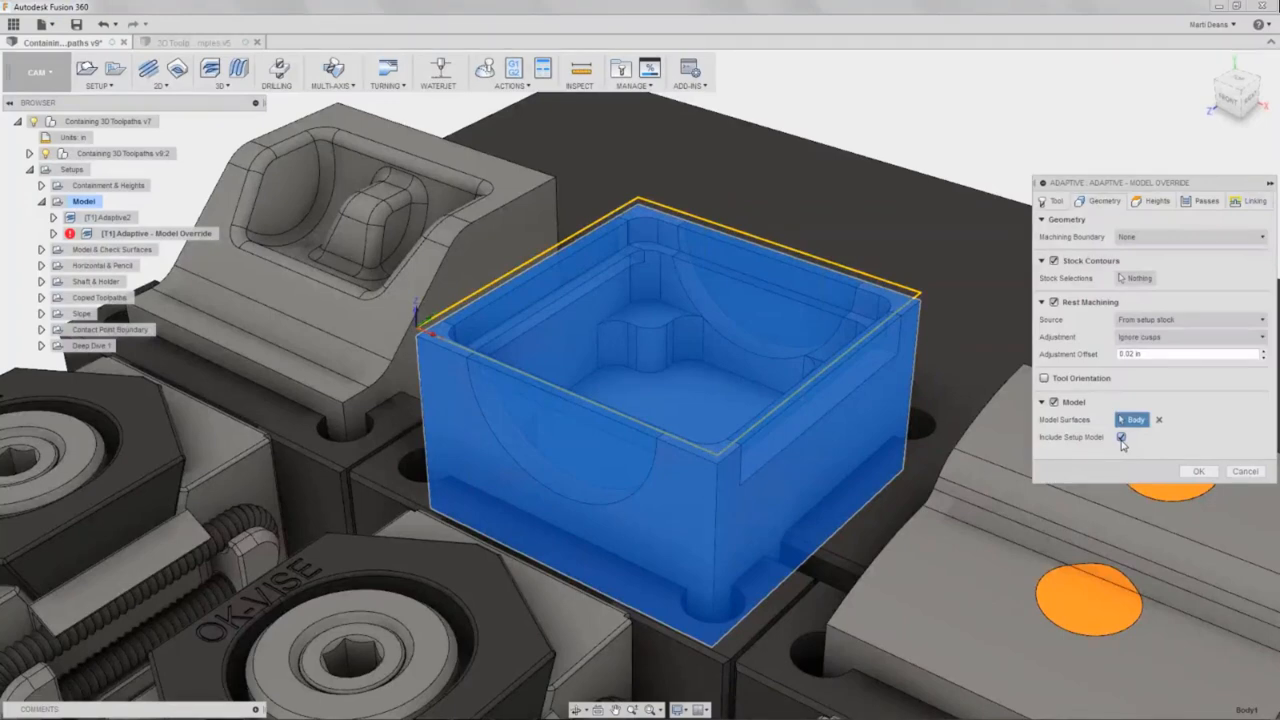
left_click(1121, 438)
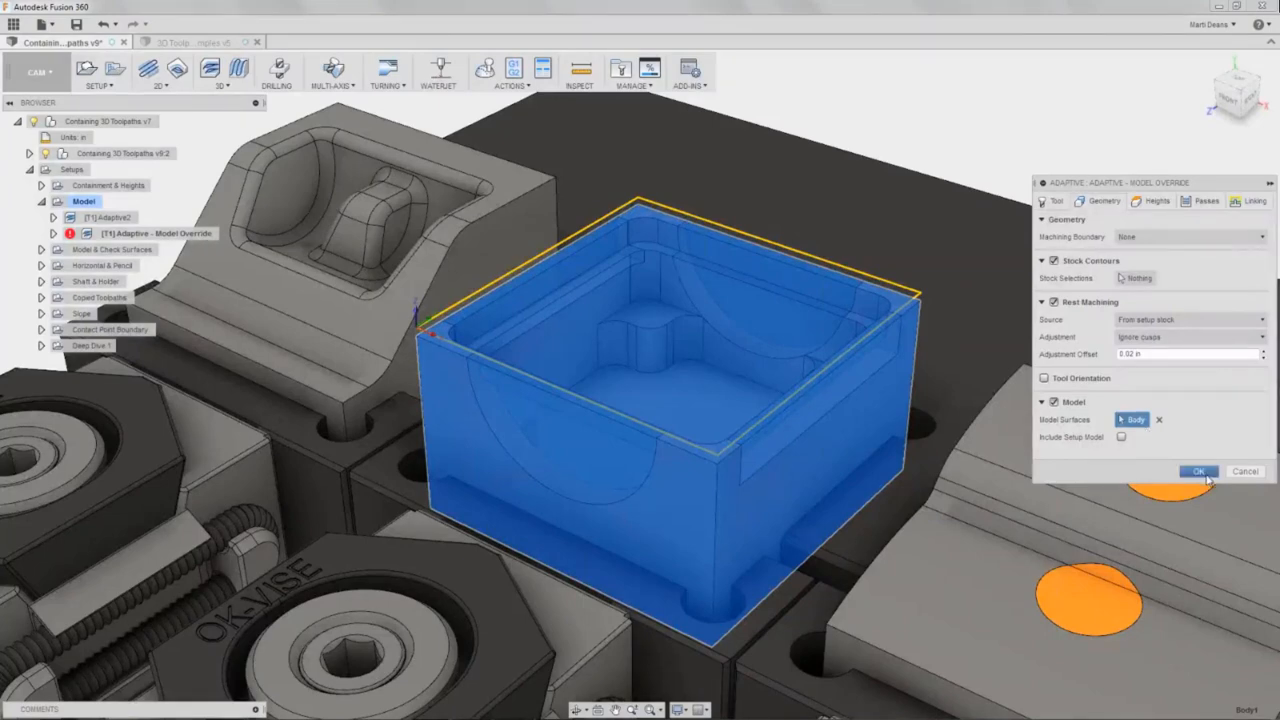
left_click(1198, 471)
Display the Face3 toolpath from the Deep Dive 1 setup and examine its reach across the neighbouring parts from several angles.
scroll(887, 365, "down", 3)
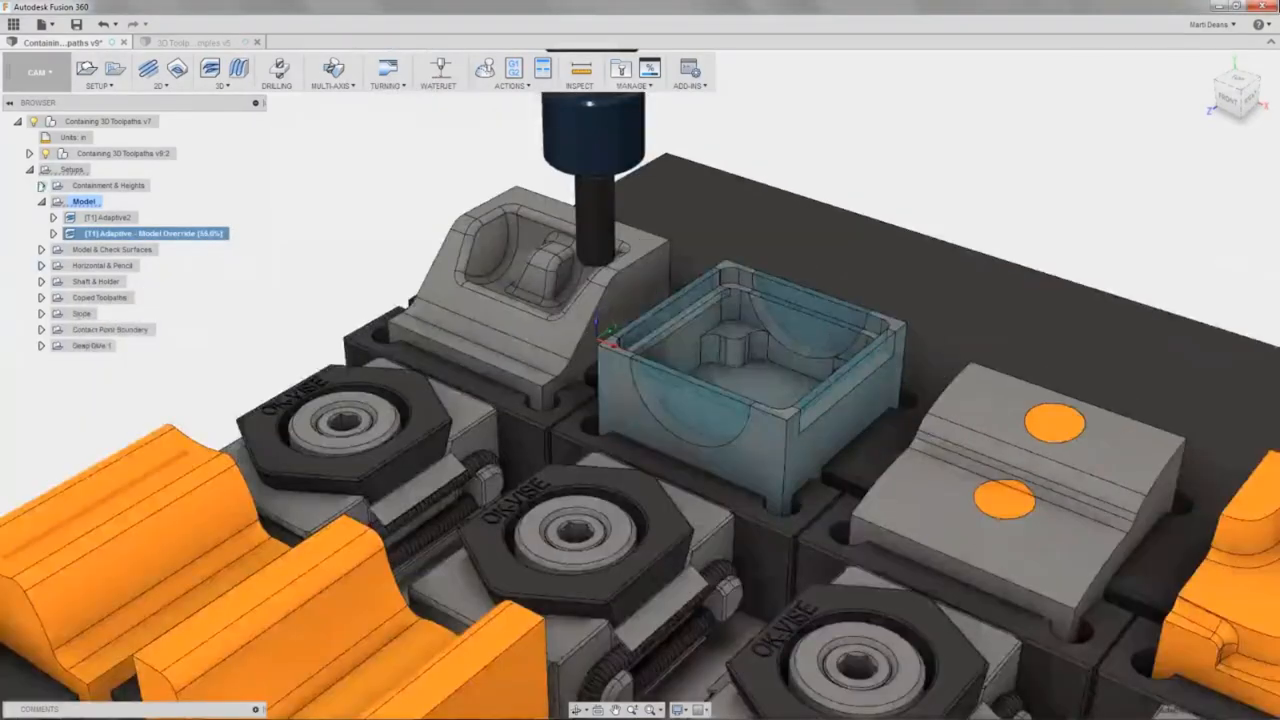
left_click(42, 346)
left_click(105, 361)
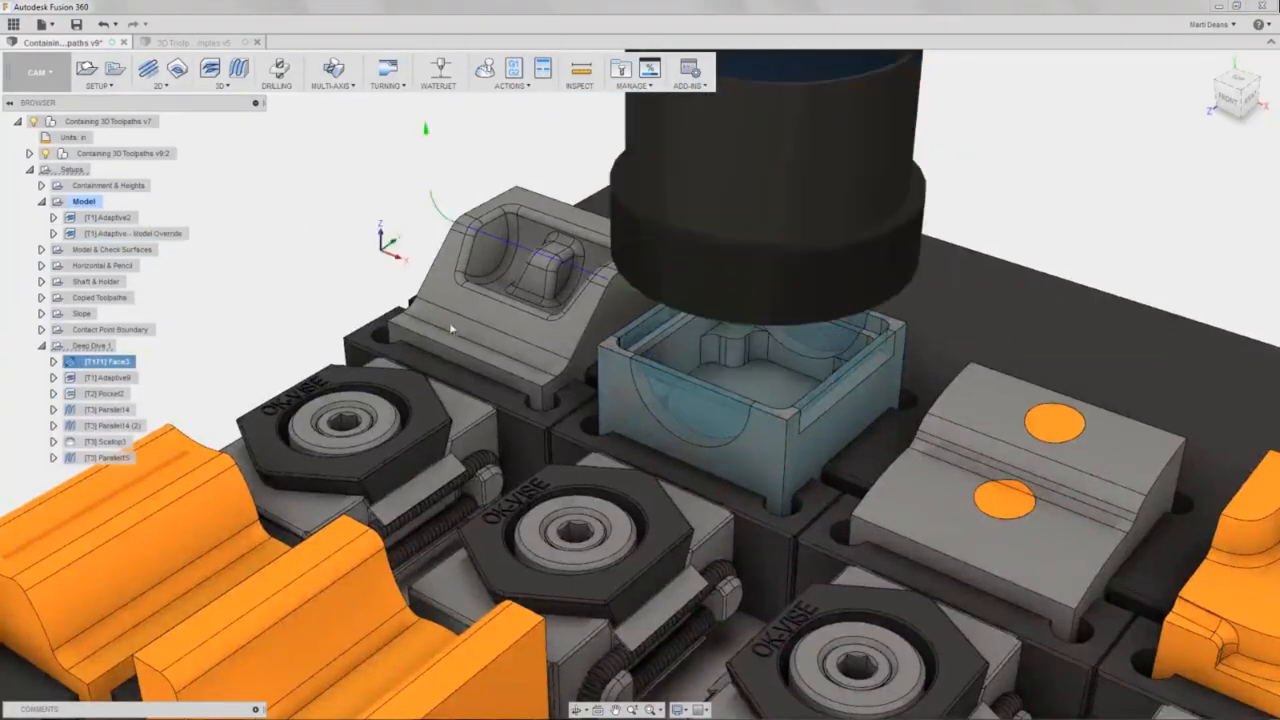
left_click(1226, 100)
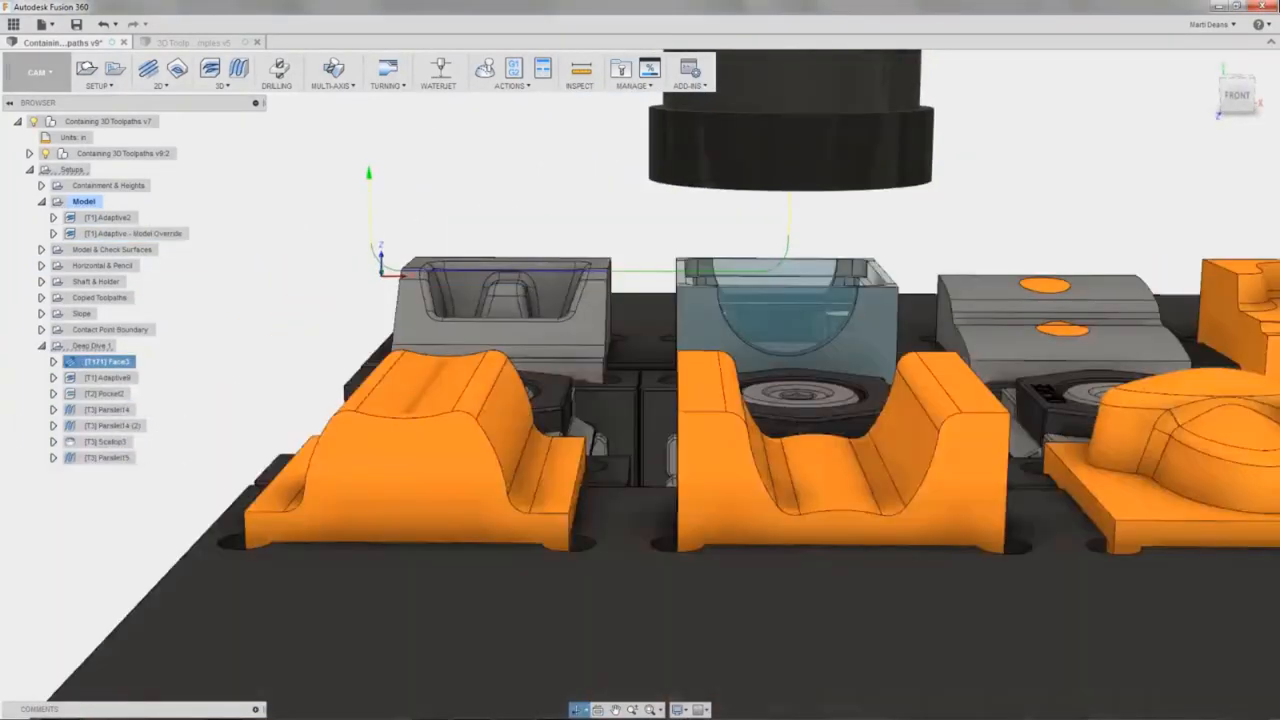
middle_click_drag(794, 297, 633, 345)
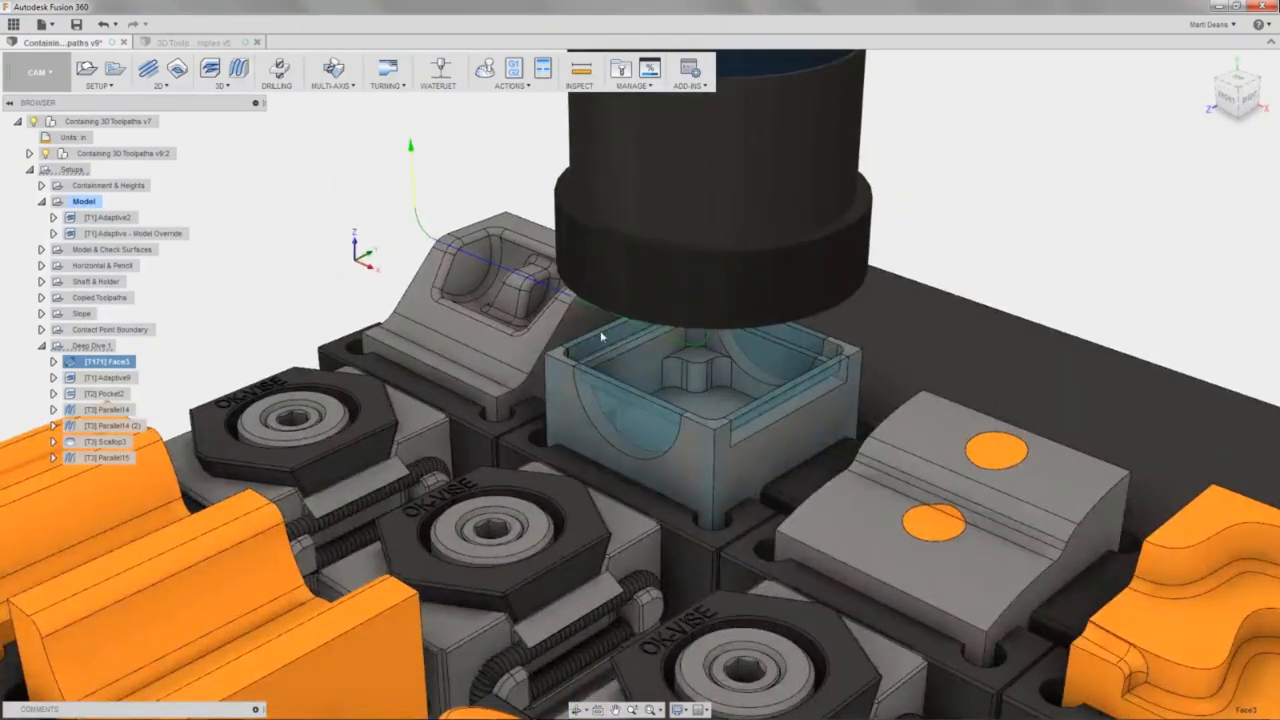
scroll(612, 384, "down", 6)
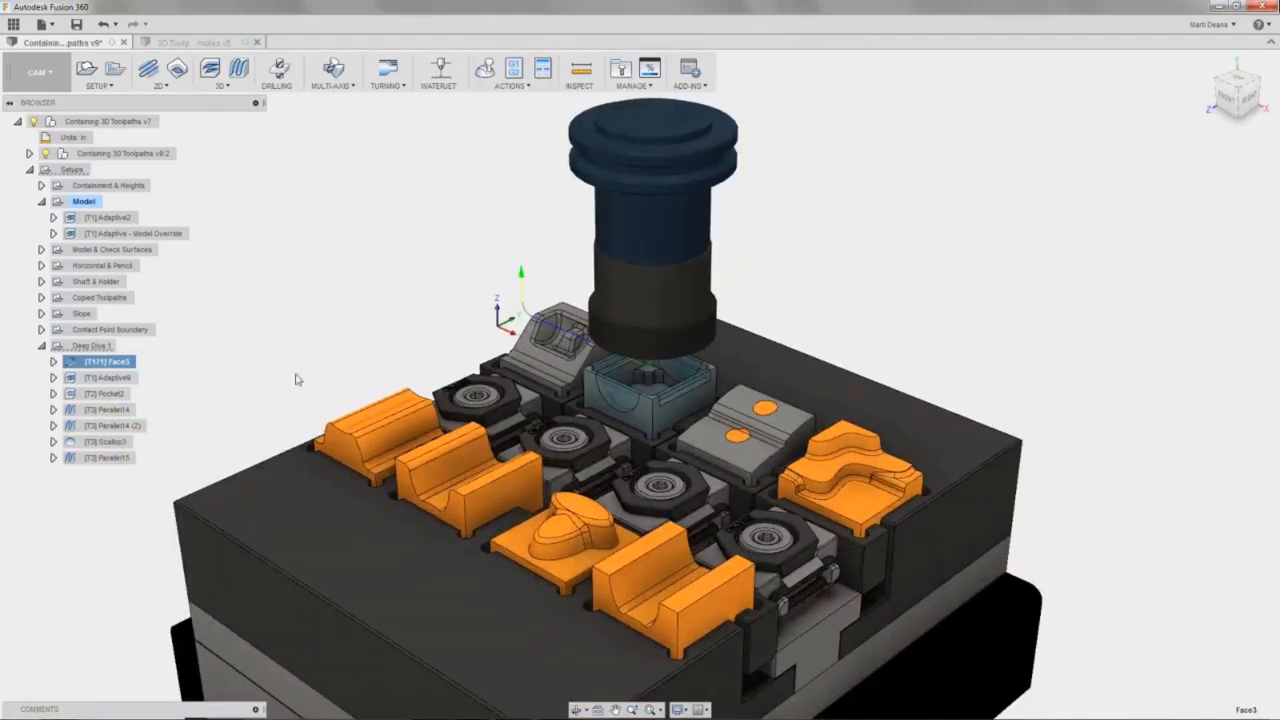
scroll(545, 362, "up", 1)
scroll(545, 362, "up", 4)
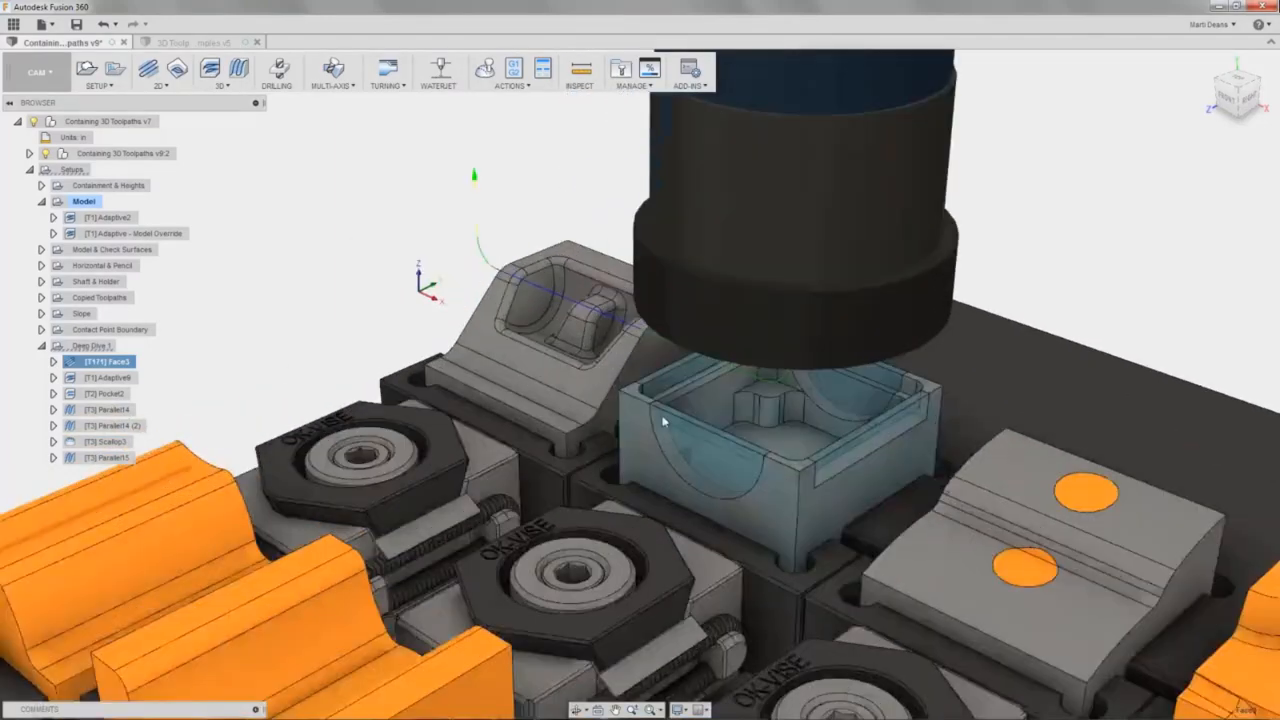
scroll(545, 362, "up", 2)
scroll(545, 362, "up", 1)
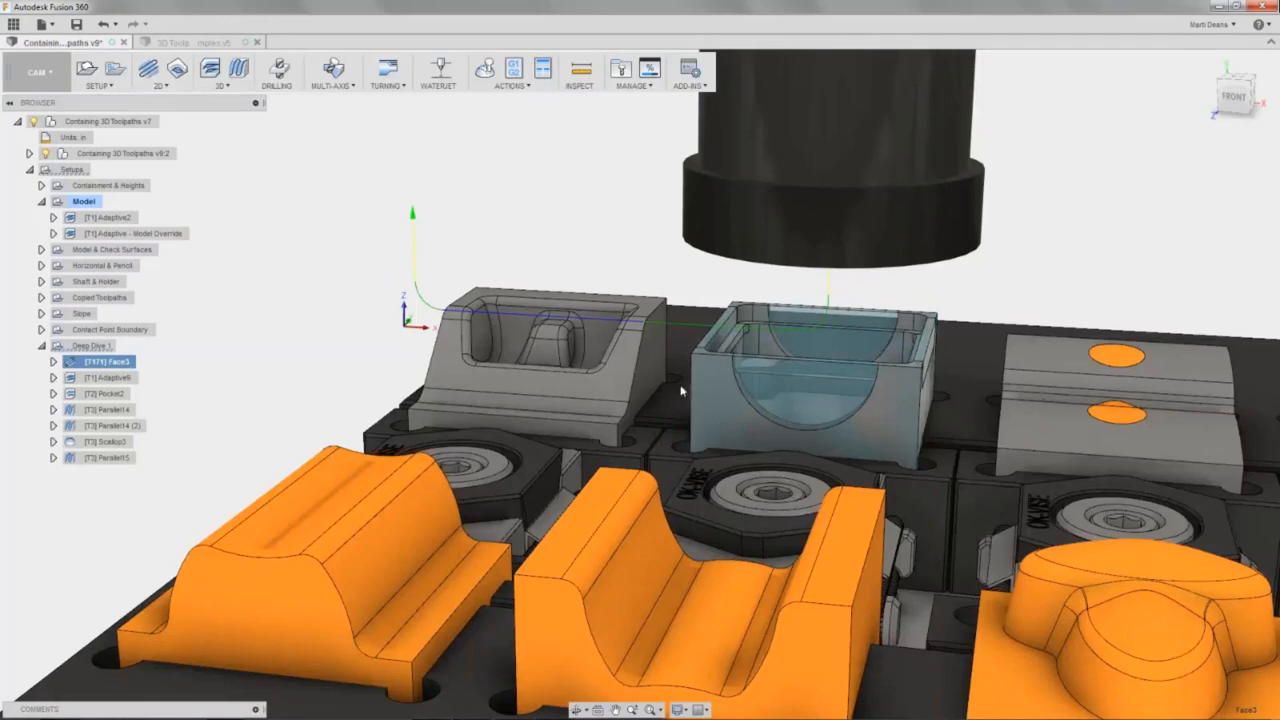
middle_click_drag(302, 291, 266, 297, "shift")
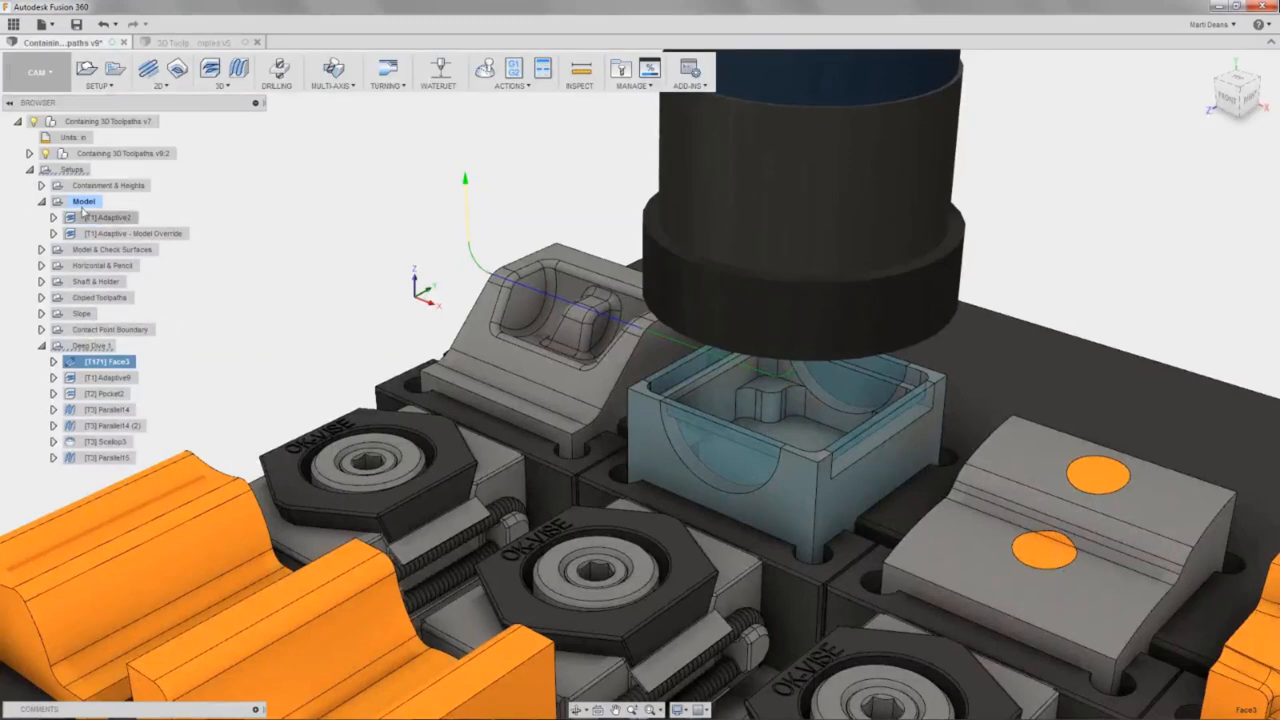
Display the regenerated Adaptive - Model Override toolpath and examine it inside the box part.
left_click(112, 234)
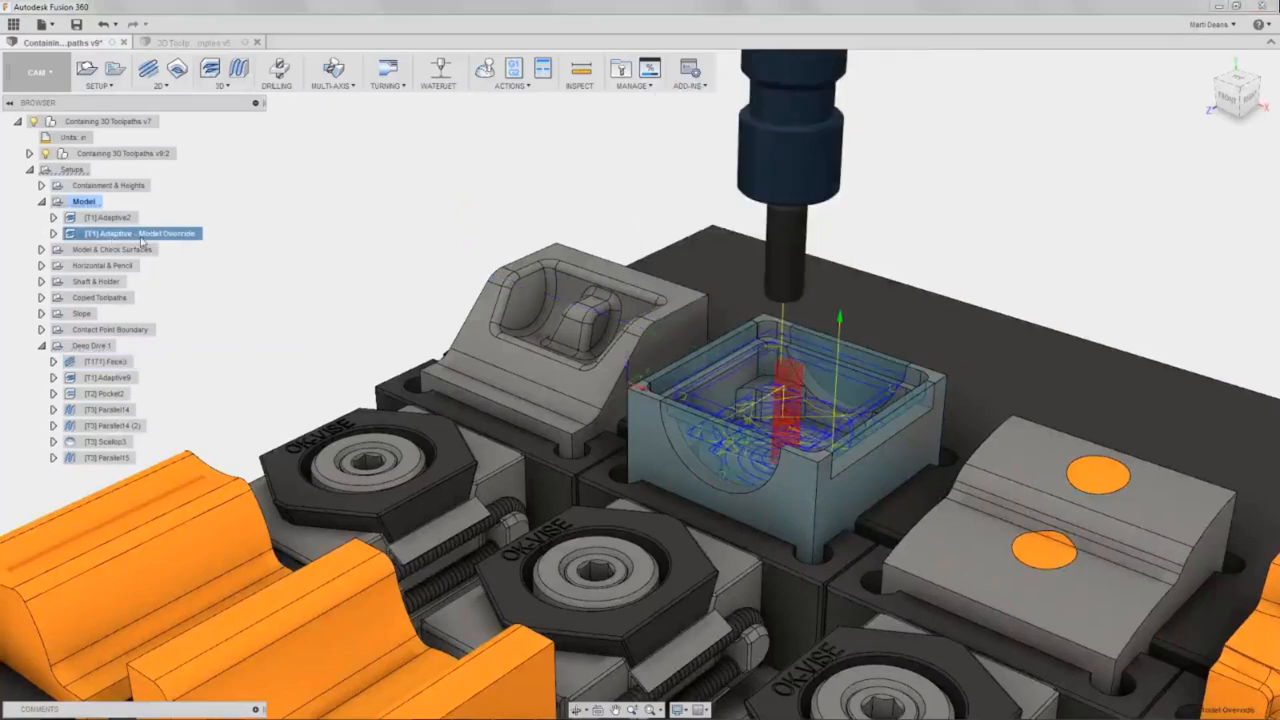
middle_click_drag(692, 389, 266, 284)
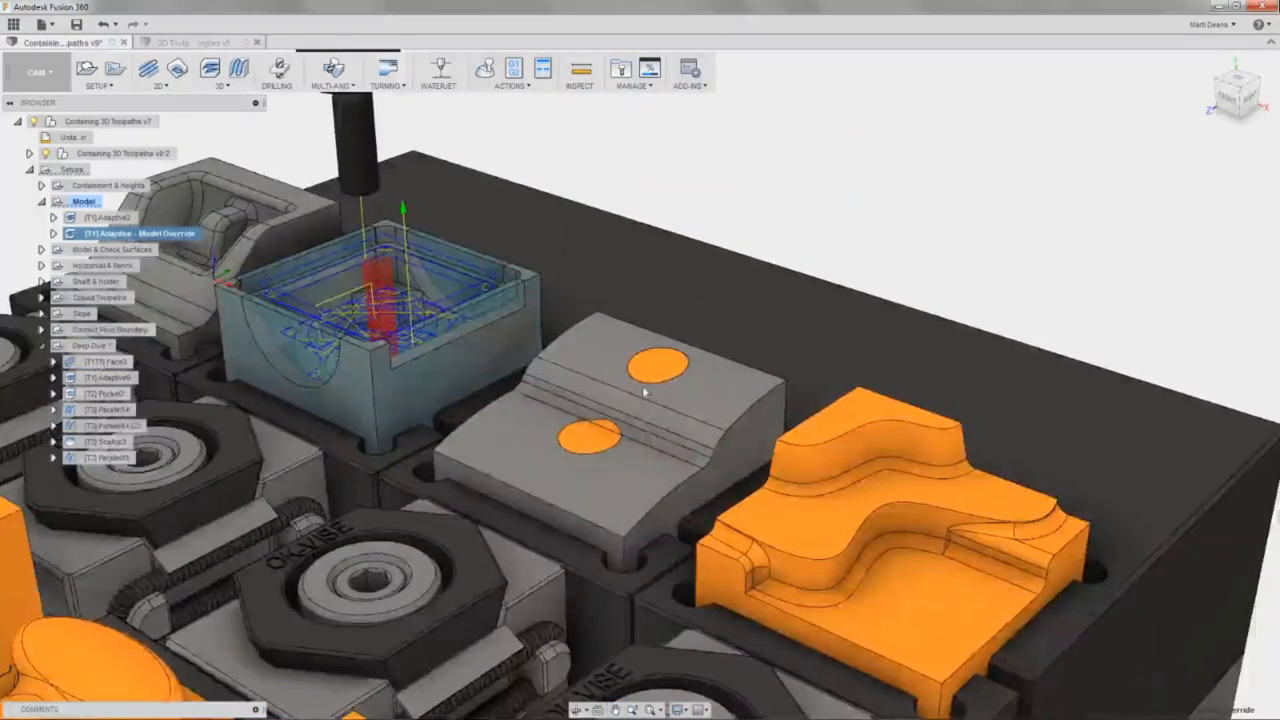
middle_click_drag(642, 385, 760, 380, "shift")
scroll(670, 378, "up", 5)
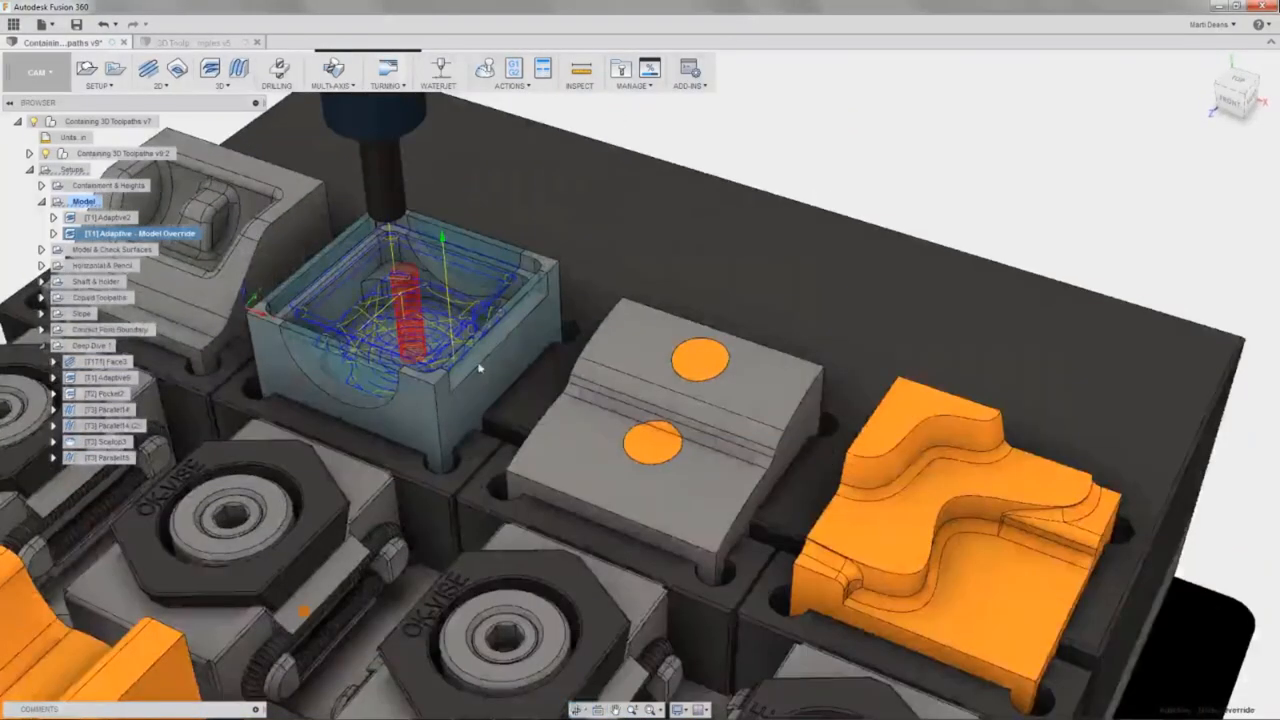
scroll(672, 370, "up", 2)
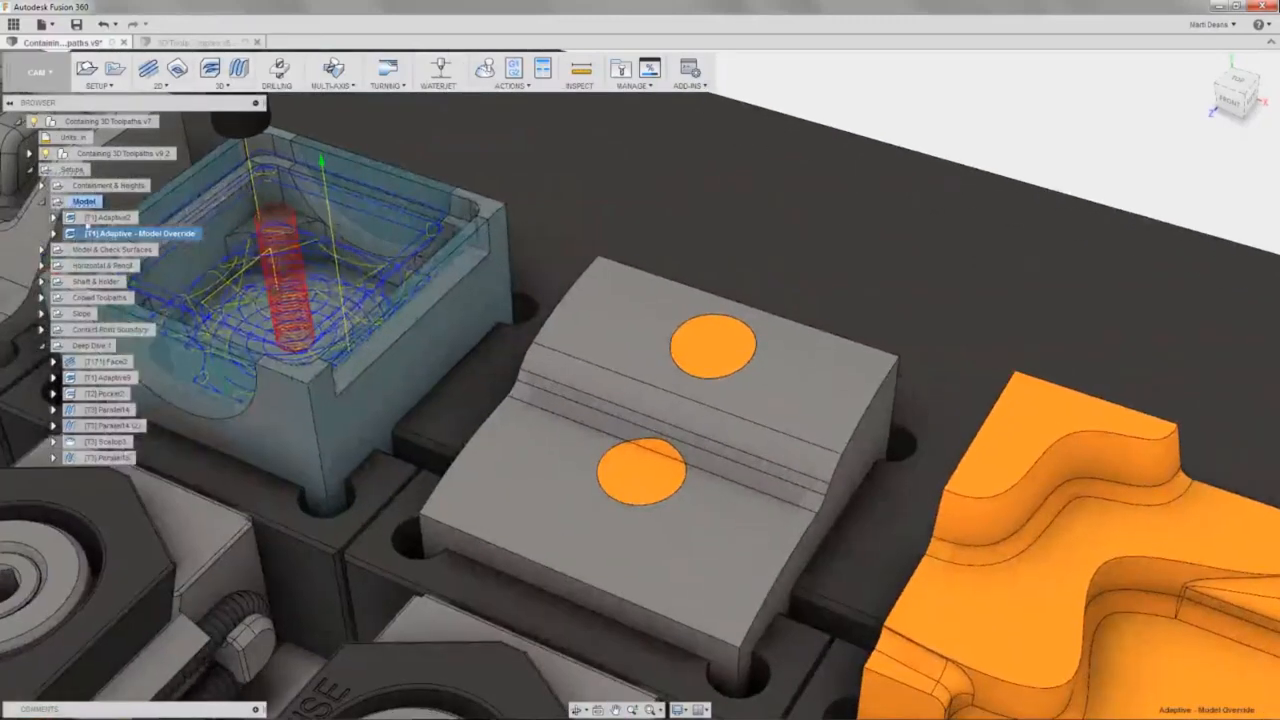
Collapse the Model setup, expand the Model & Check Surfaces setup, and make it the active setup.
left_click(80, 202)
left_click(43, 202)
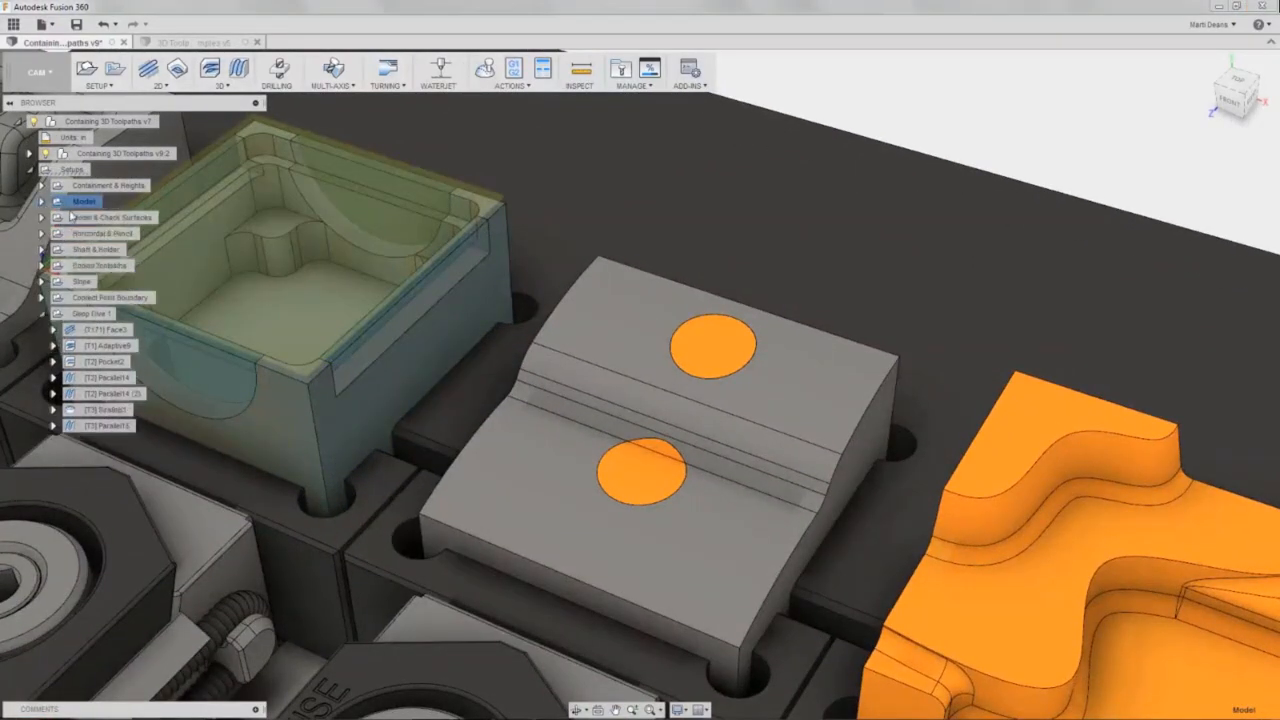
left_click(41, 218)
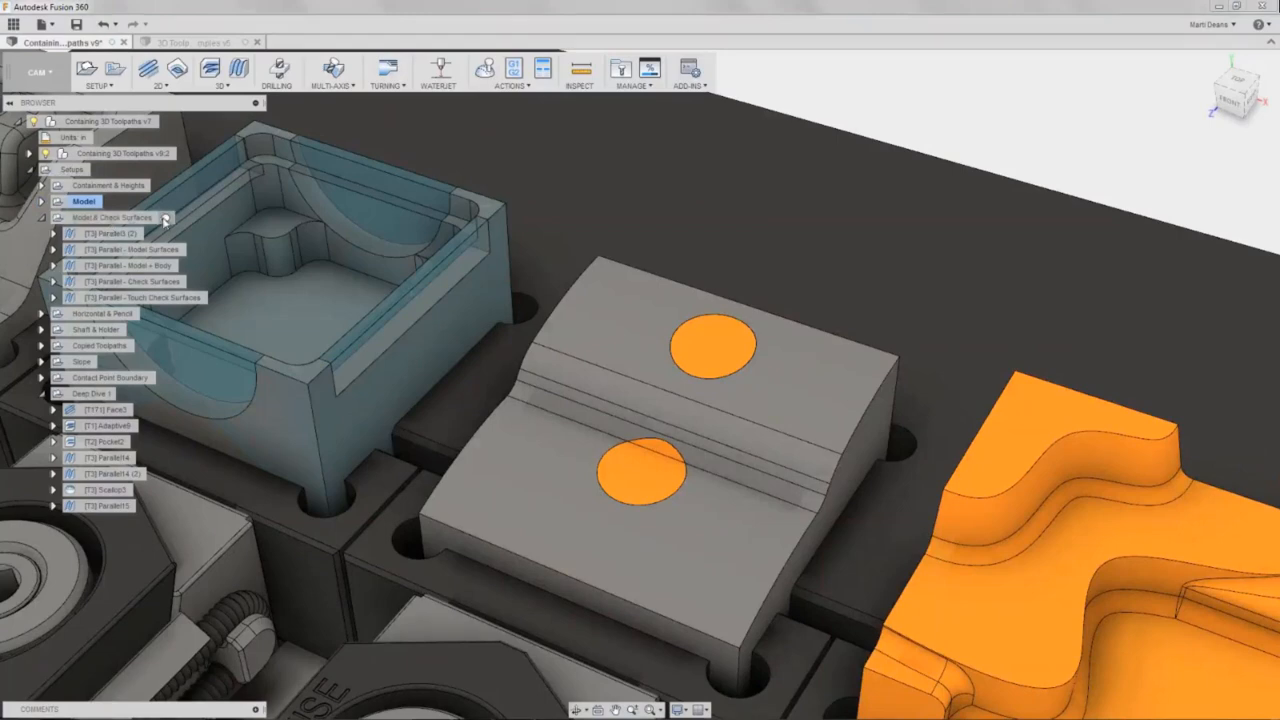
left_click(160, 218)
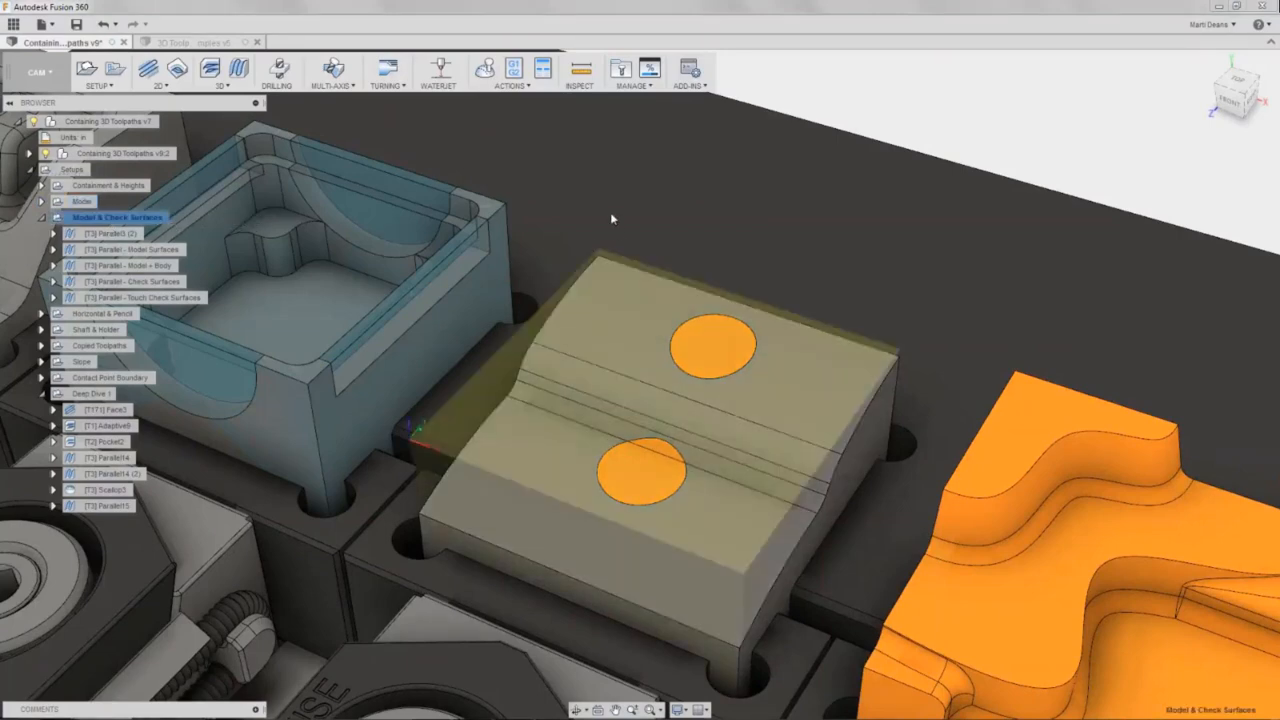
middle_click_drag(612, 218, 630, 180)
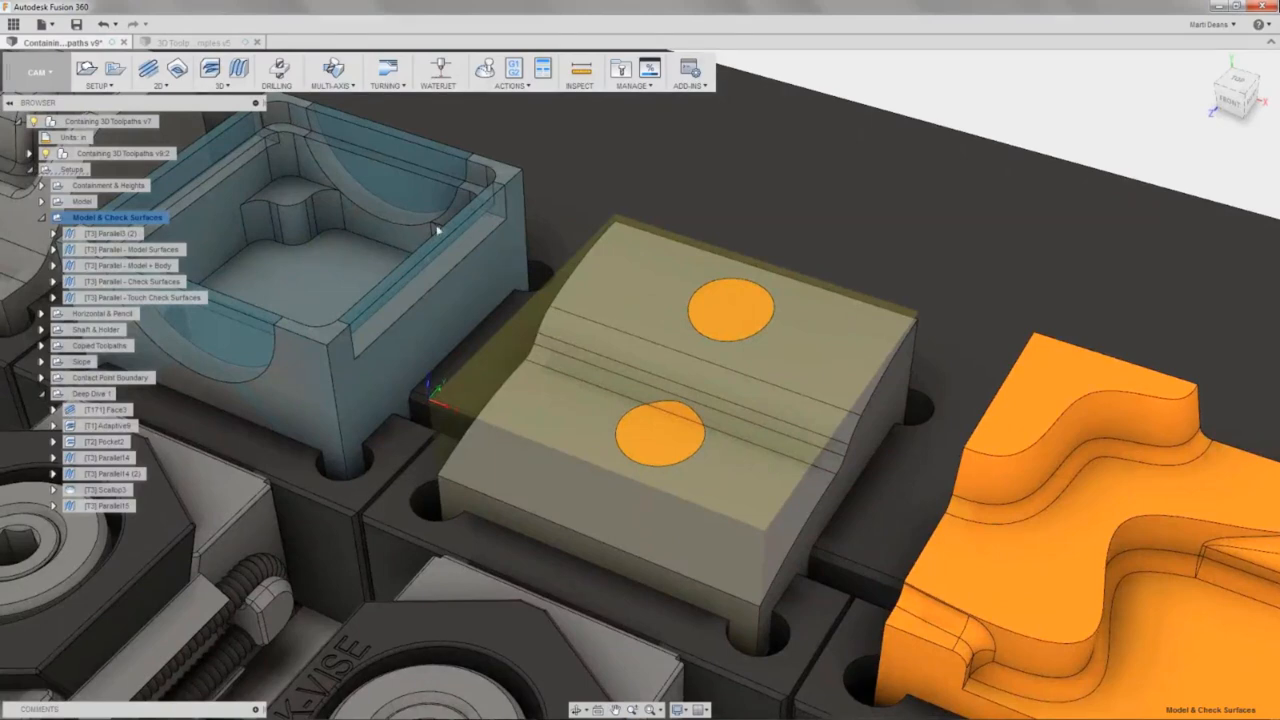
middle_click_drag(741, 338, 714, 408)
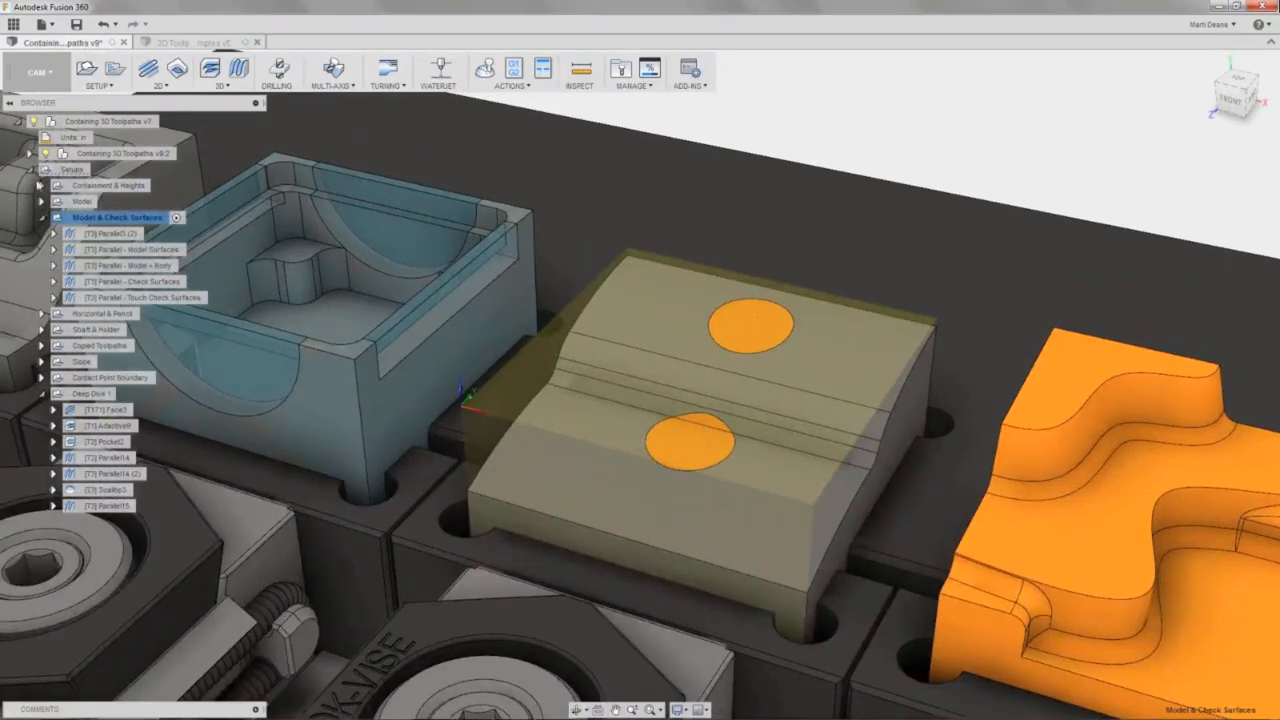
Hide the two orange surface patches over the stepped part's holes, and inspect the open holes from several angles.
left_click(29, 155)
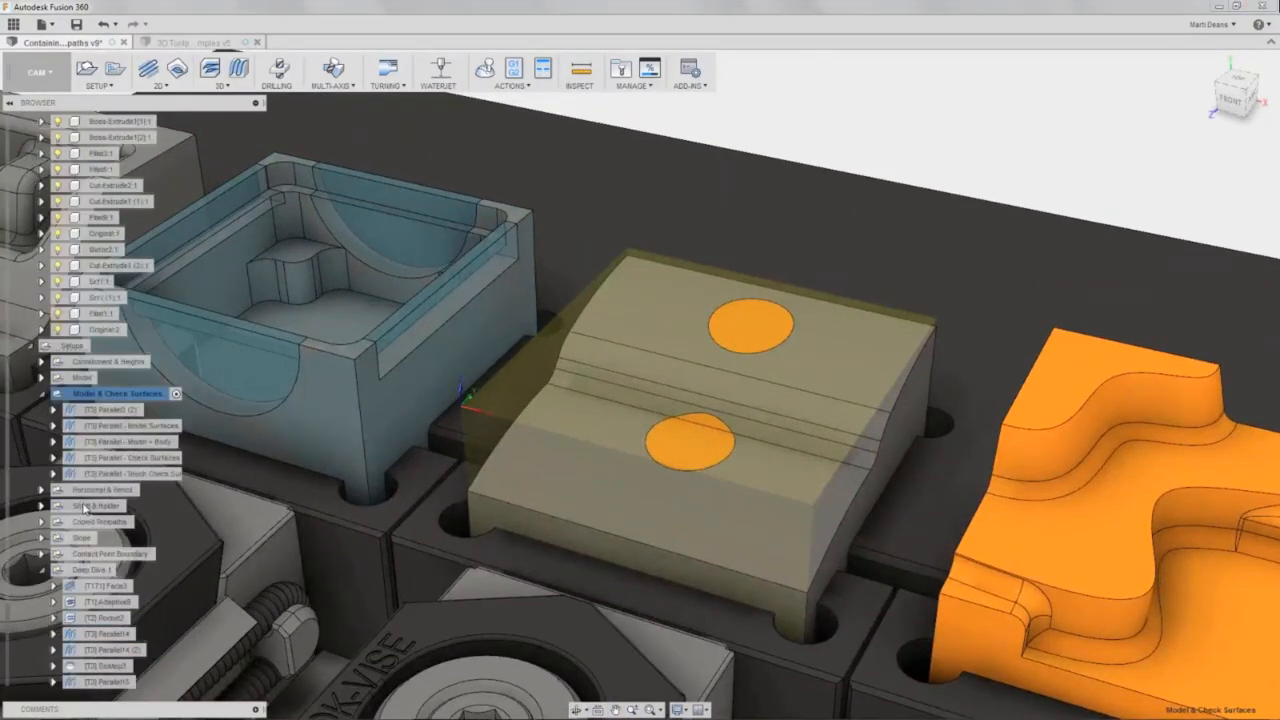
left_click(57, 297)
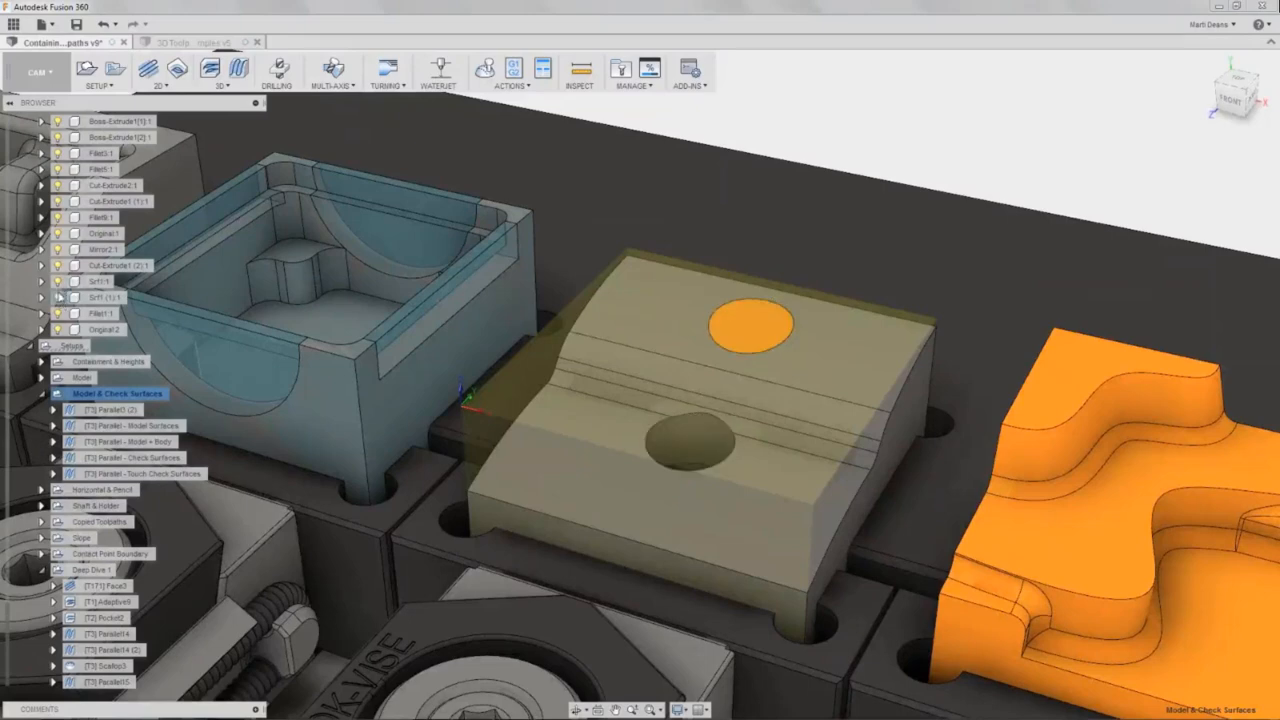
left_click(57, 281)
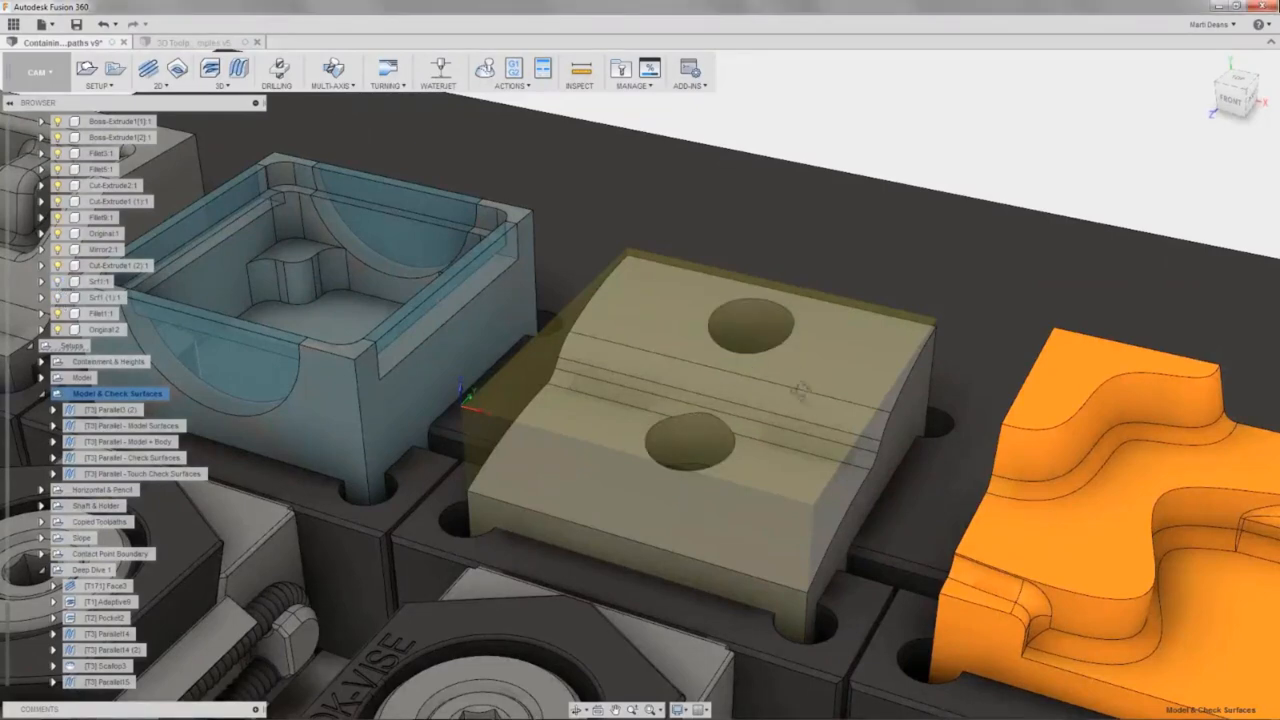
mouse_move(803, 390)
middle_mouse_down("shift")
mouse_move(797, 442)
mouse_move(813, 393)
mouse_move(790, 440)
mouse_move(782, 390)
middle_mouse_up("shift")
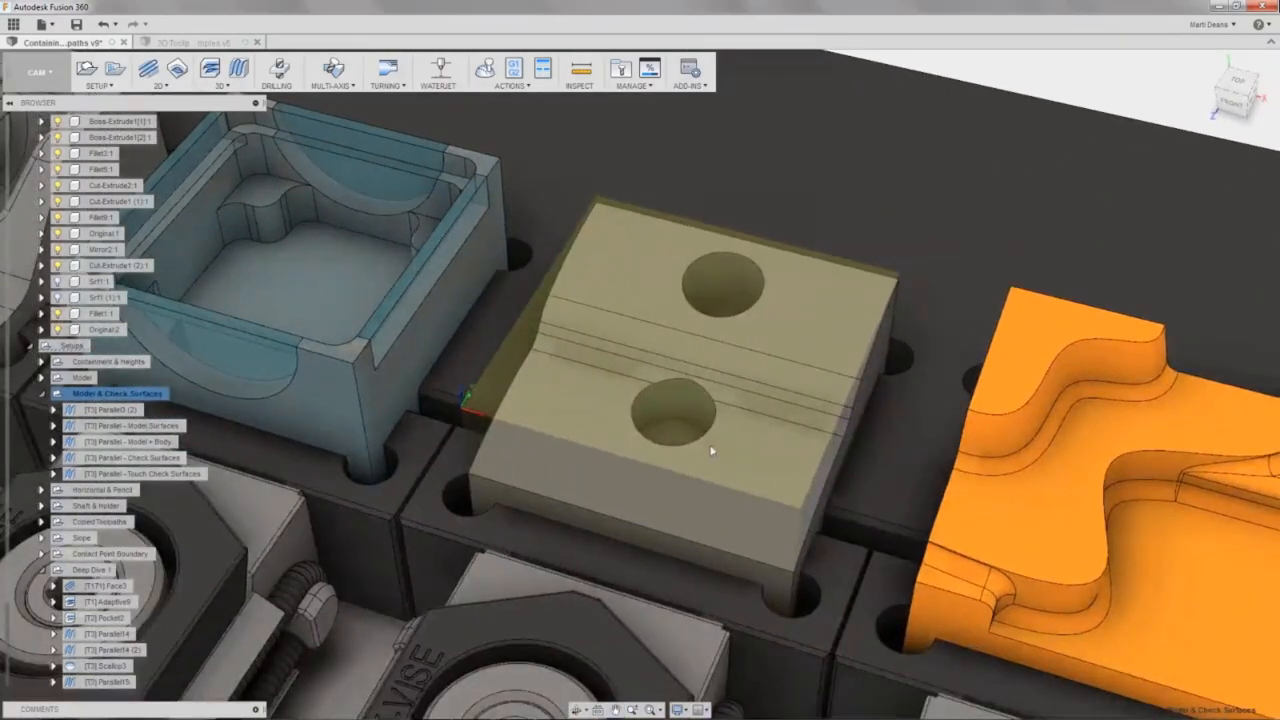
middle_click_drag(786, 441, 566, 452, "shift")
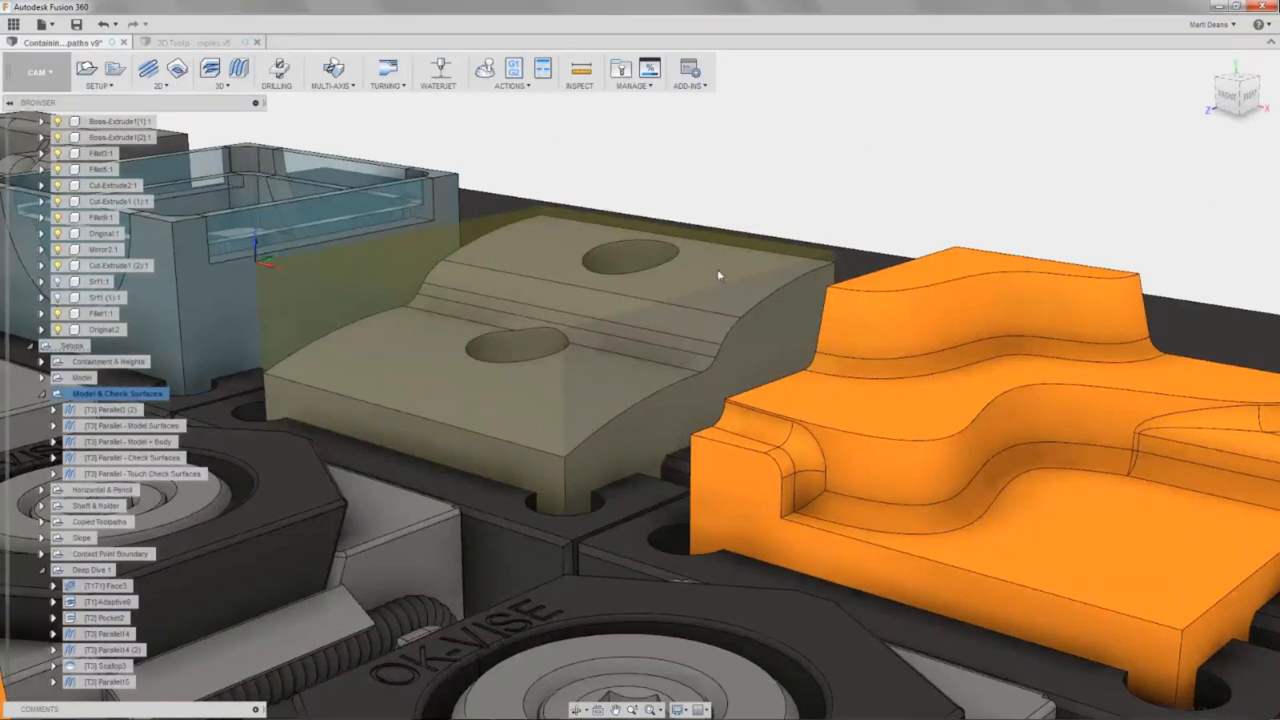
middle_click_drag(646, 386, 655, 452, "shift")
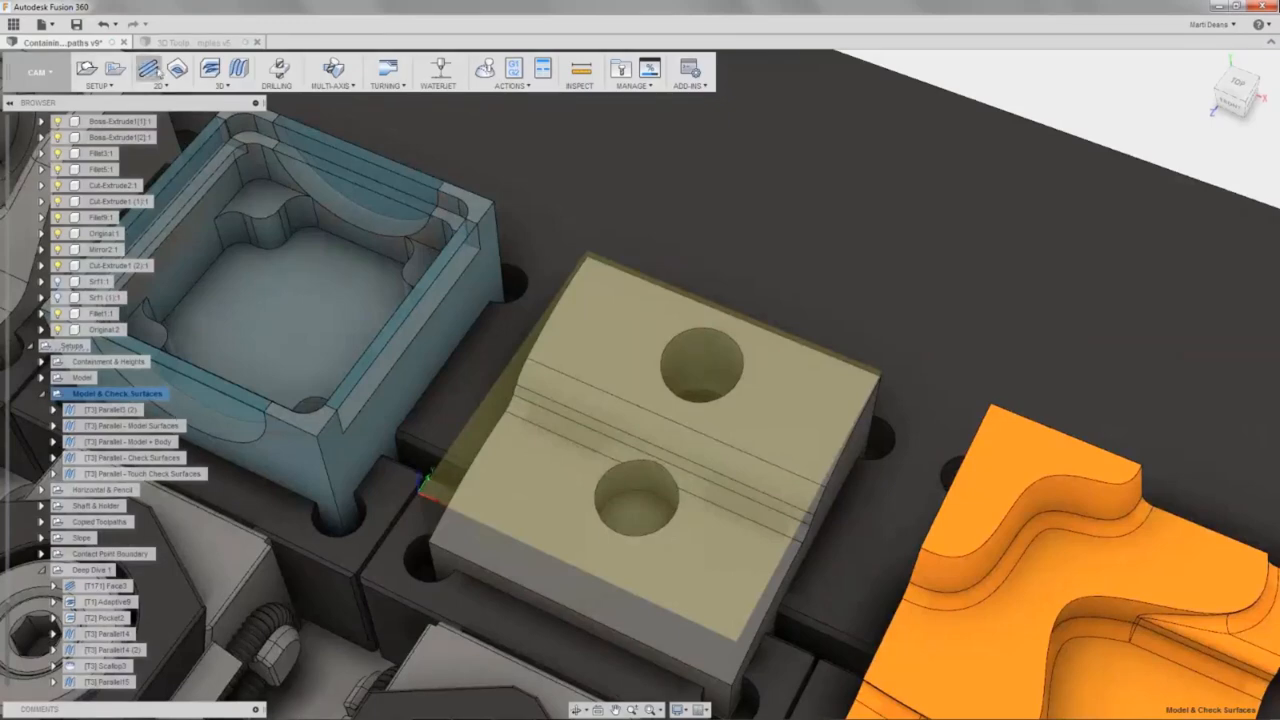
Create a 3D Parallel toolpath on the stepped part with a 90 deg pass direction and a 0.005 in stepover.
left_click(238, 68)
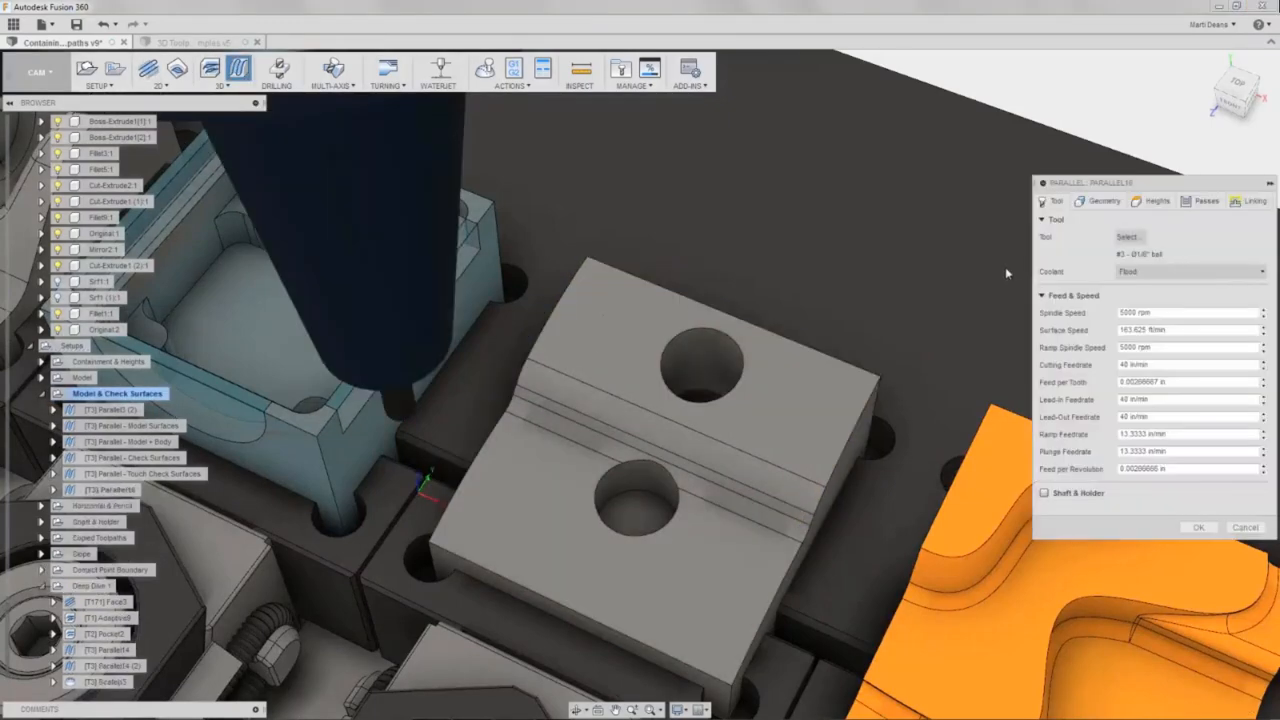
left_click(1115, 202)
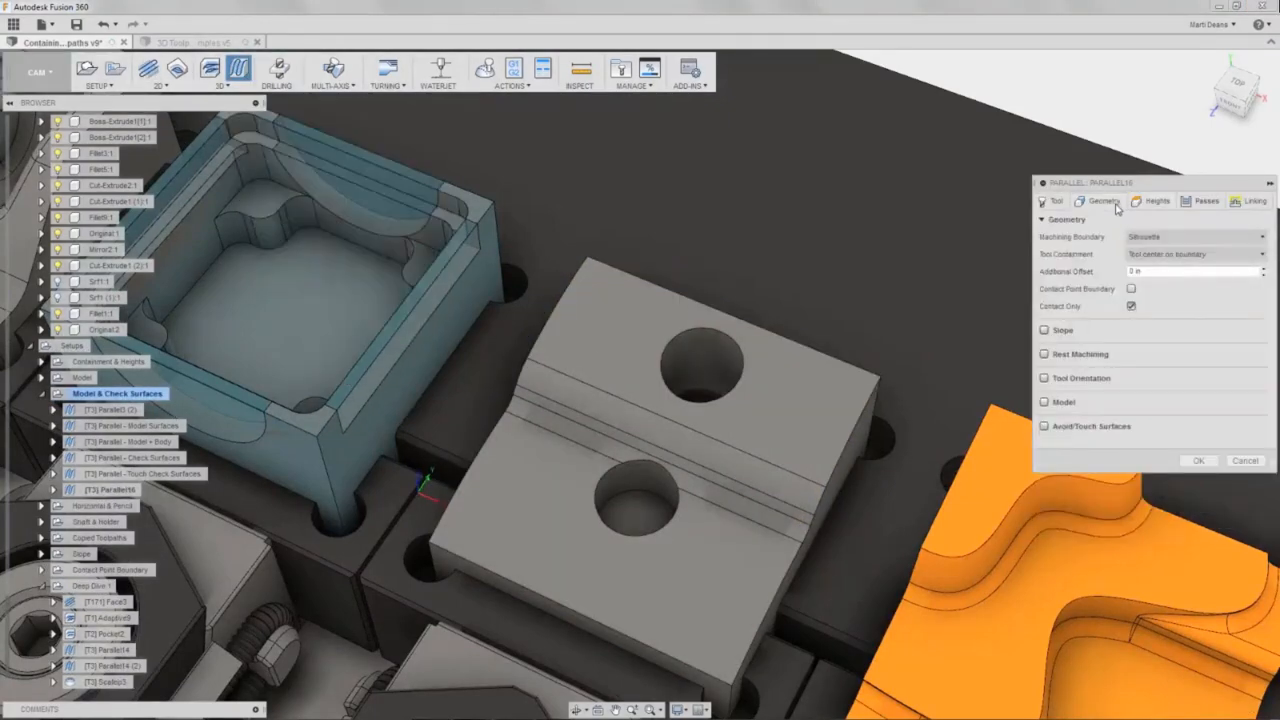
left_click(1153, 203)
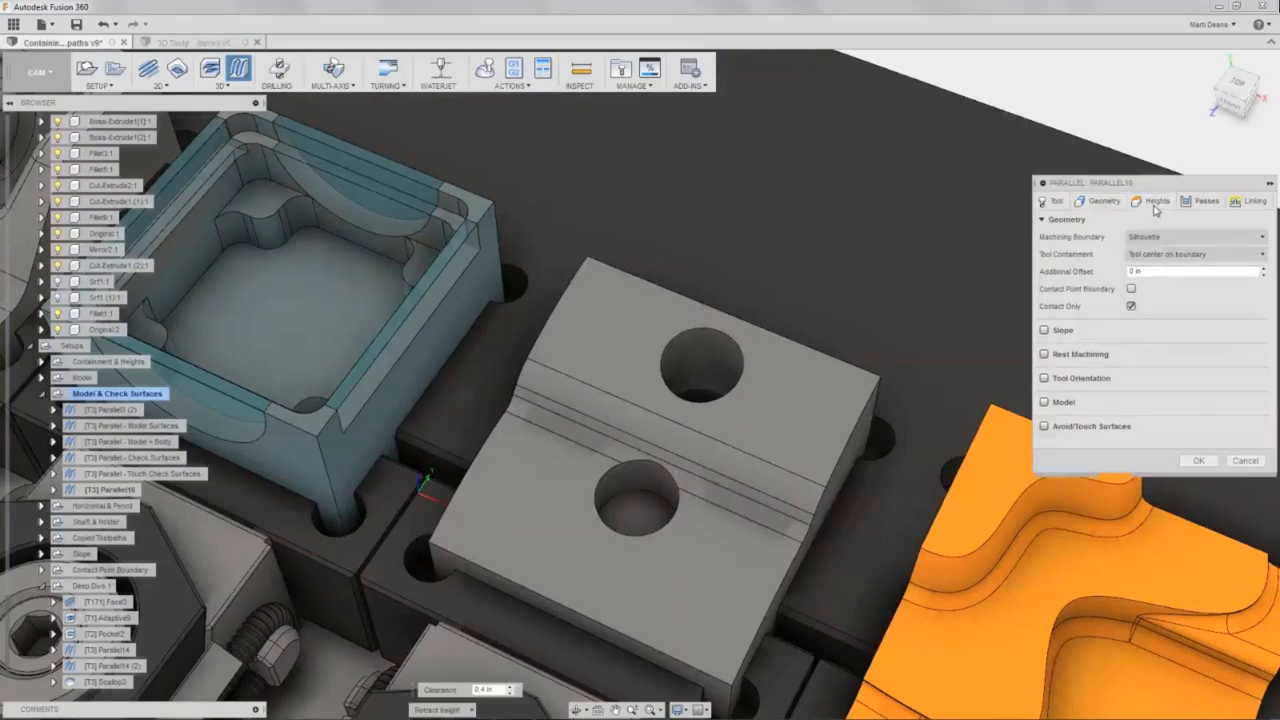
left_click(1205, 201)
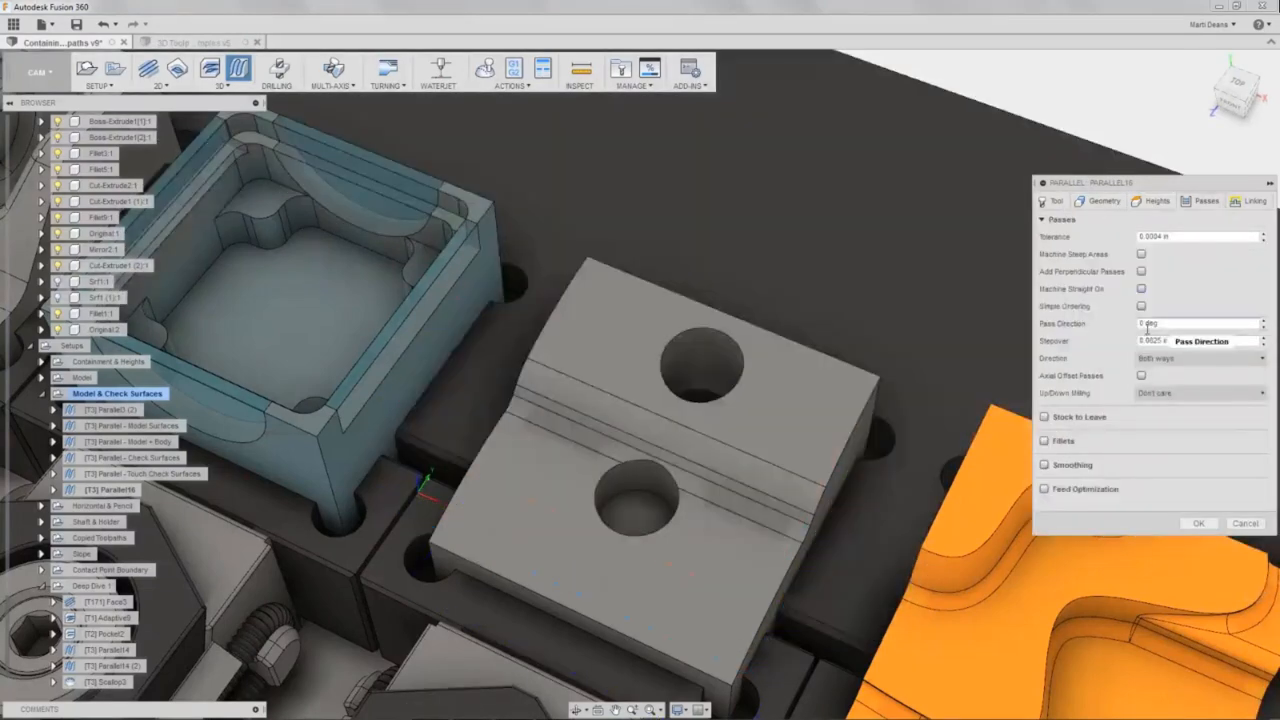
left_click(1140, 323)
type("9")
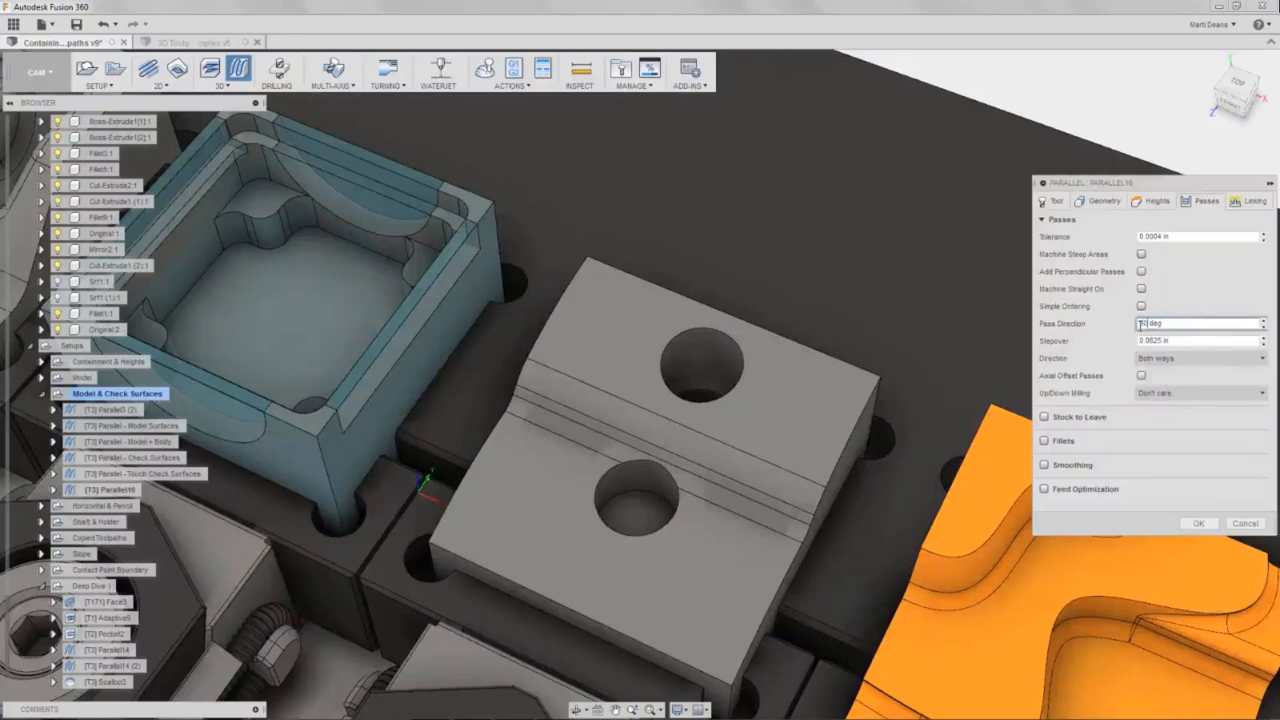
left_click(1158, 341)
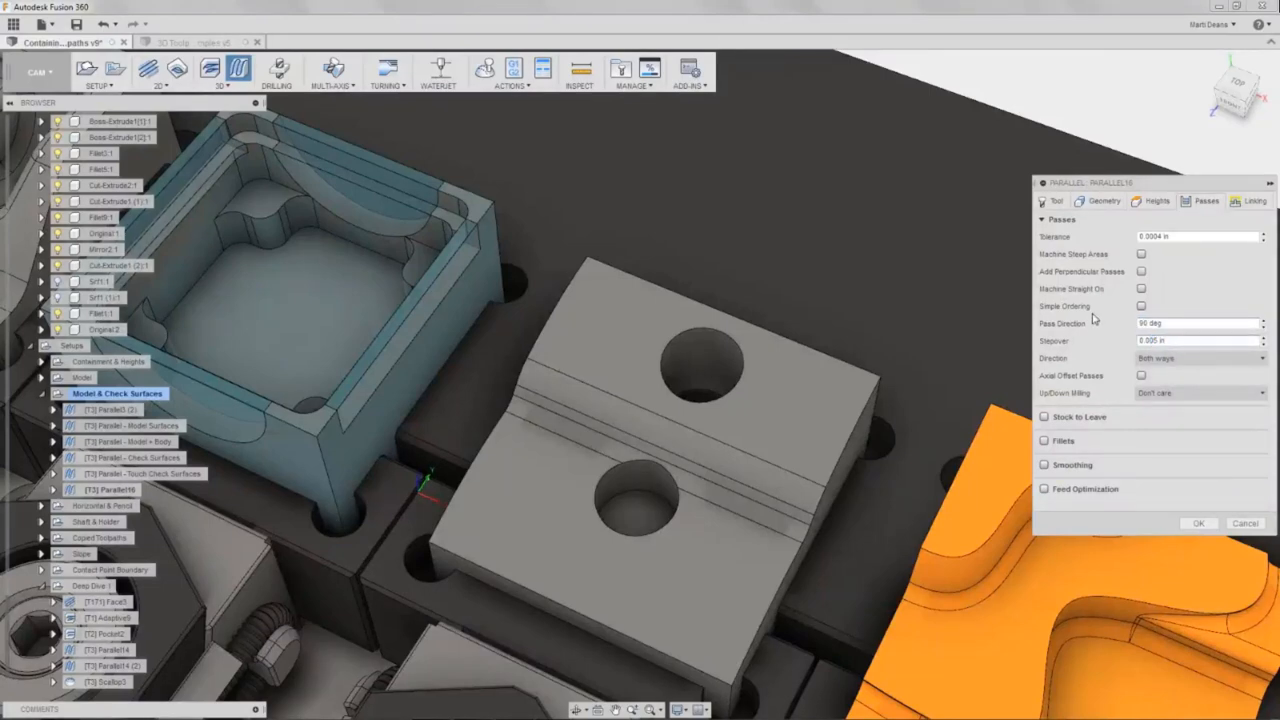
left_click(1203, 523)
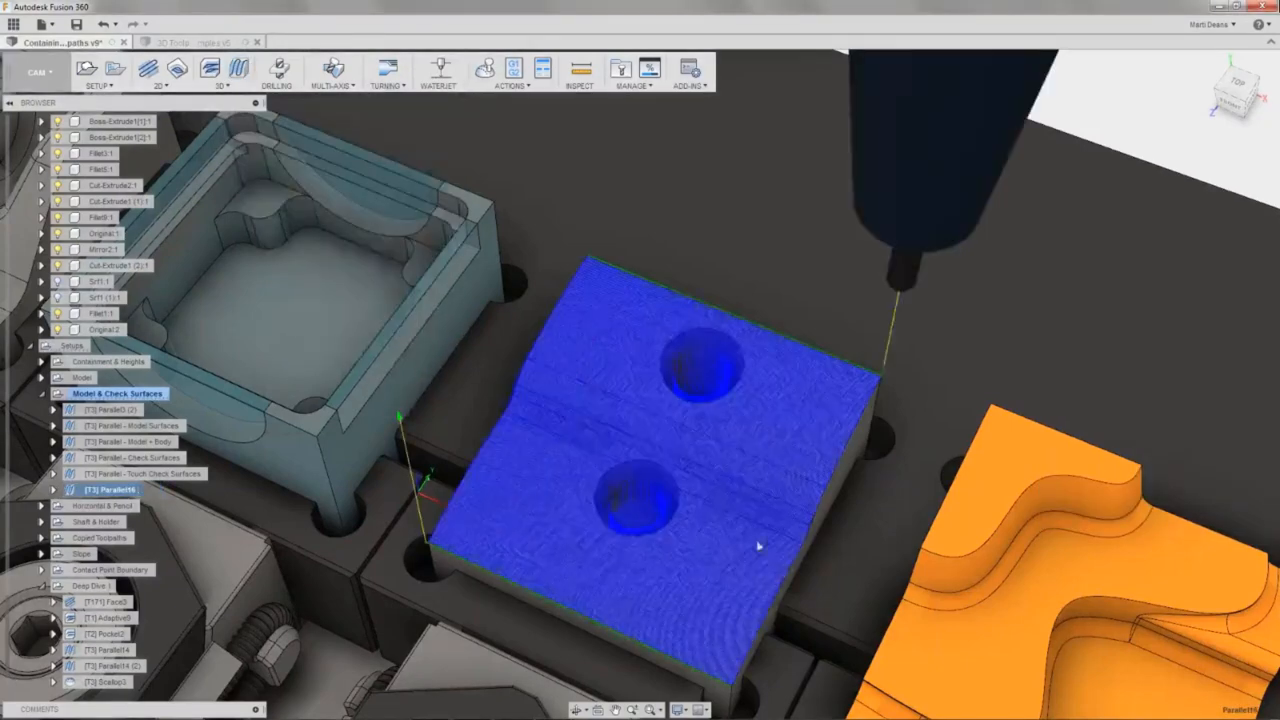
Increase the new Parallel toolpath's stepover, regenerate it, and examine how its passes enter the two holes.
right_click(118, 492)
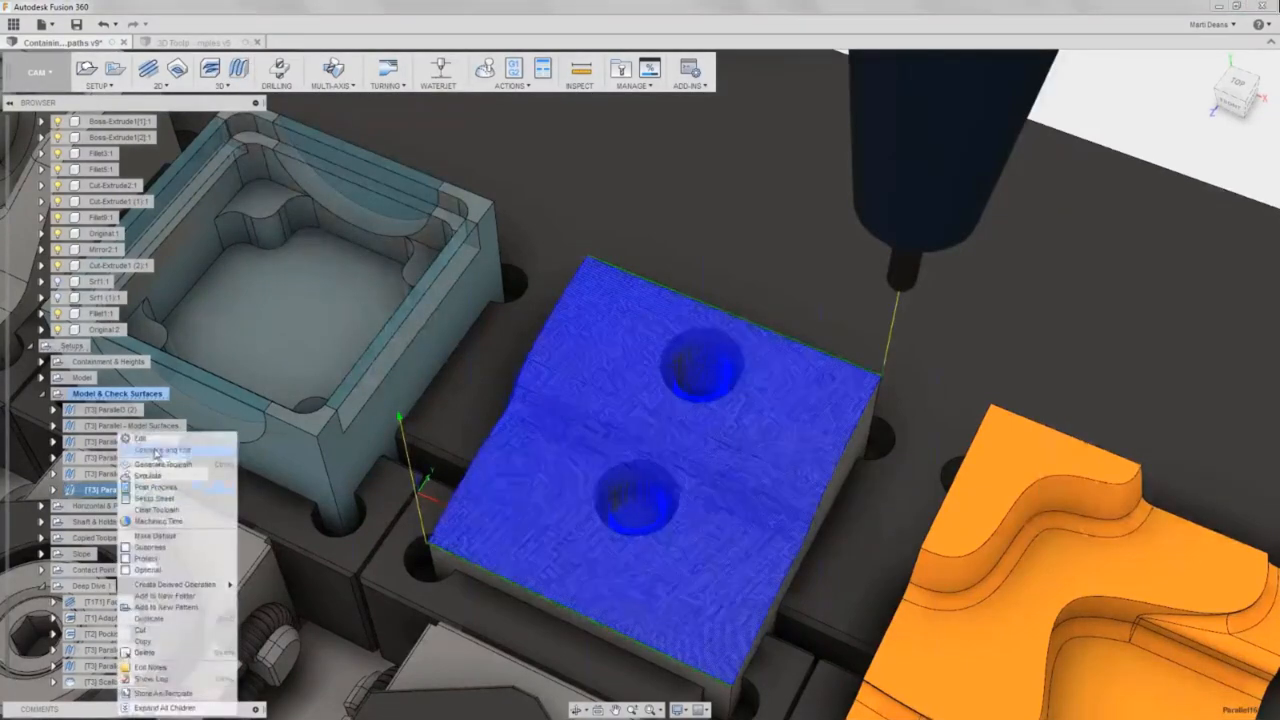
left_click(140, 450)
left_click(1207, 203)
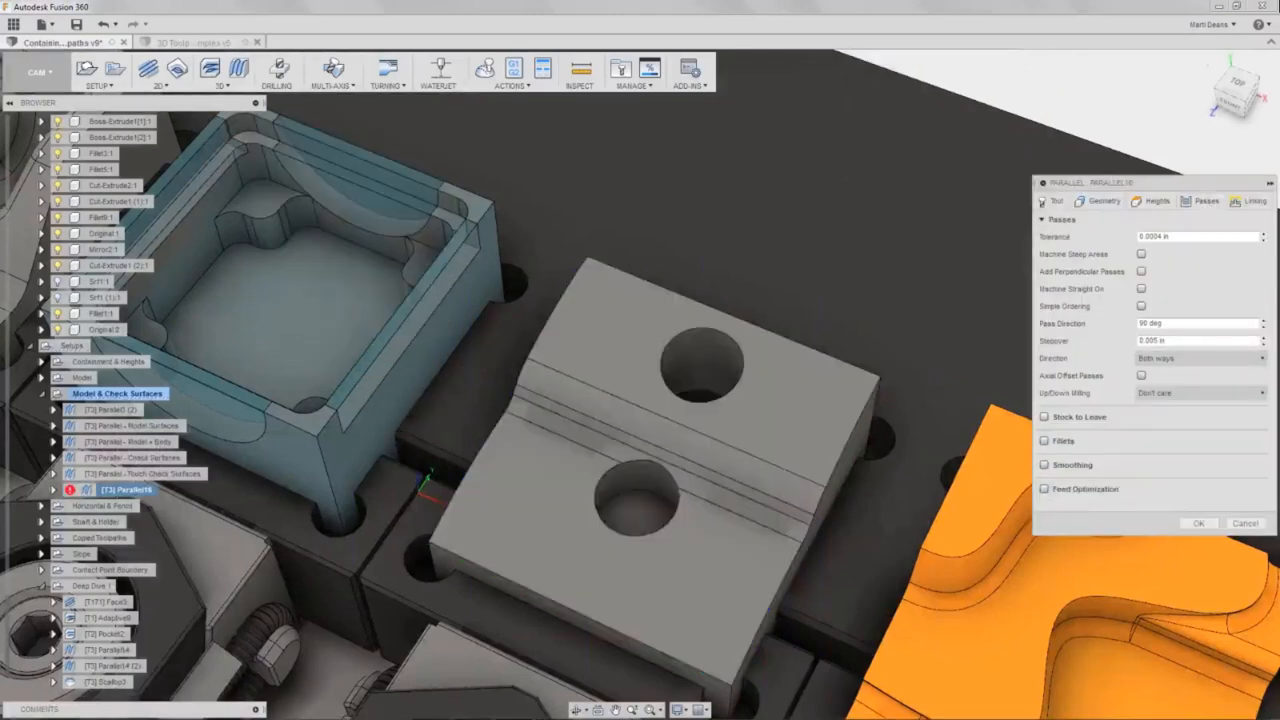
double_click(1152, 341)
type("7")
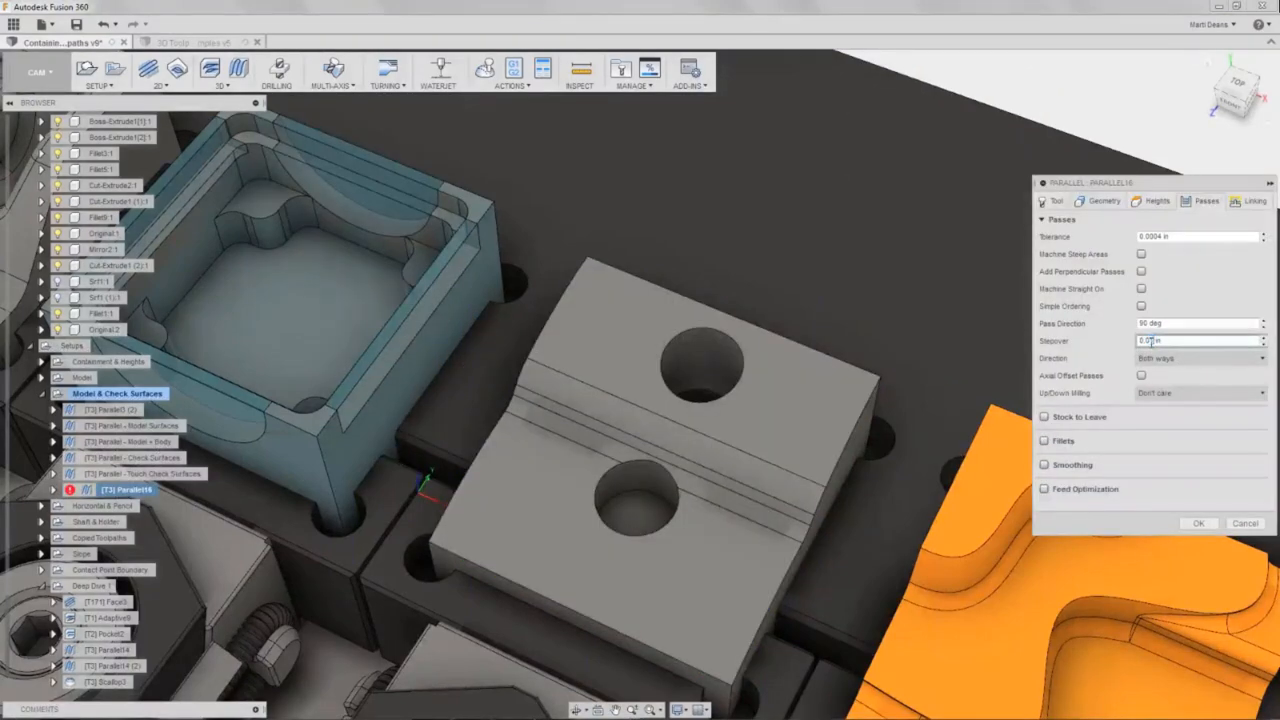
left_click(1198, 523)
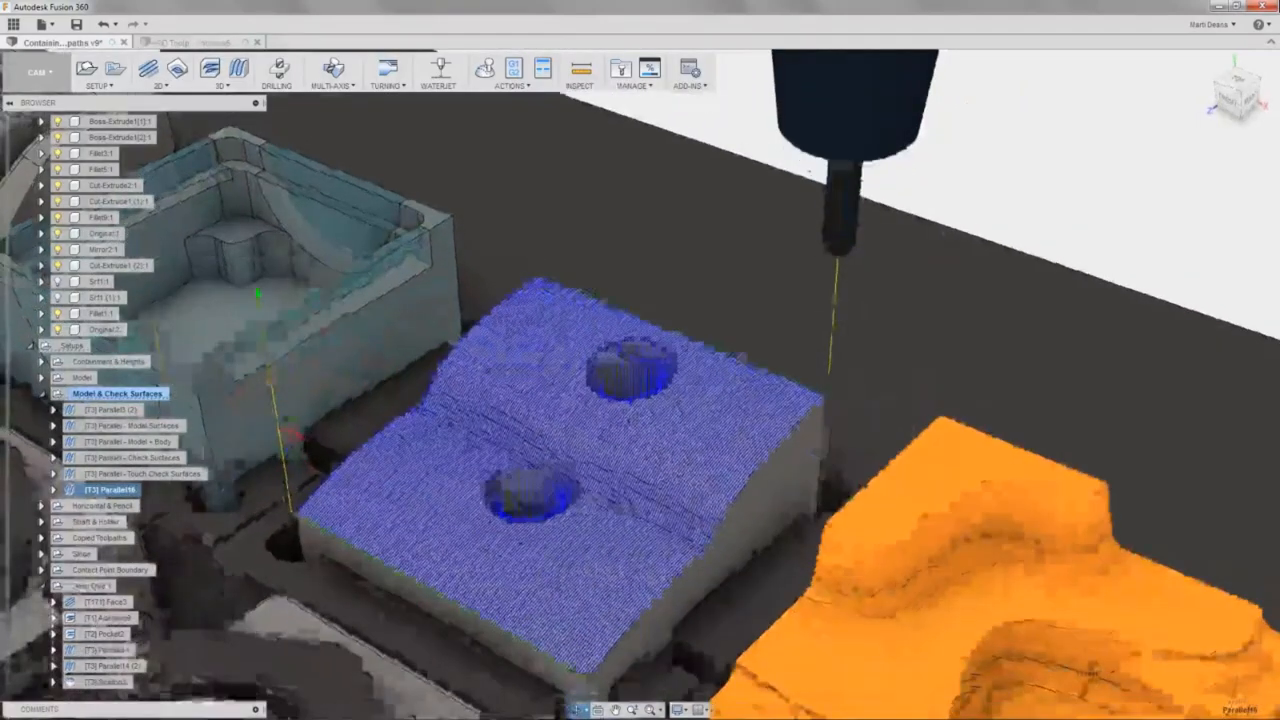
scroll(549, 507, "up", 10)
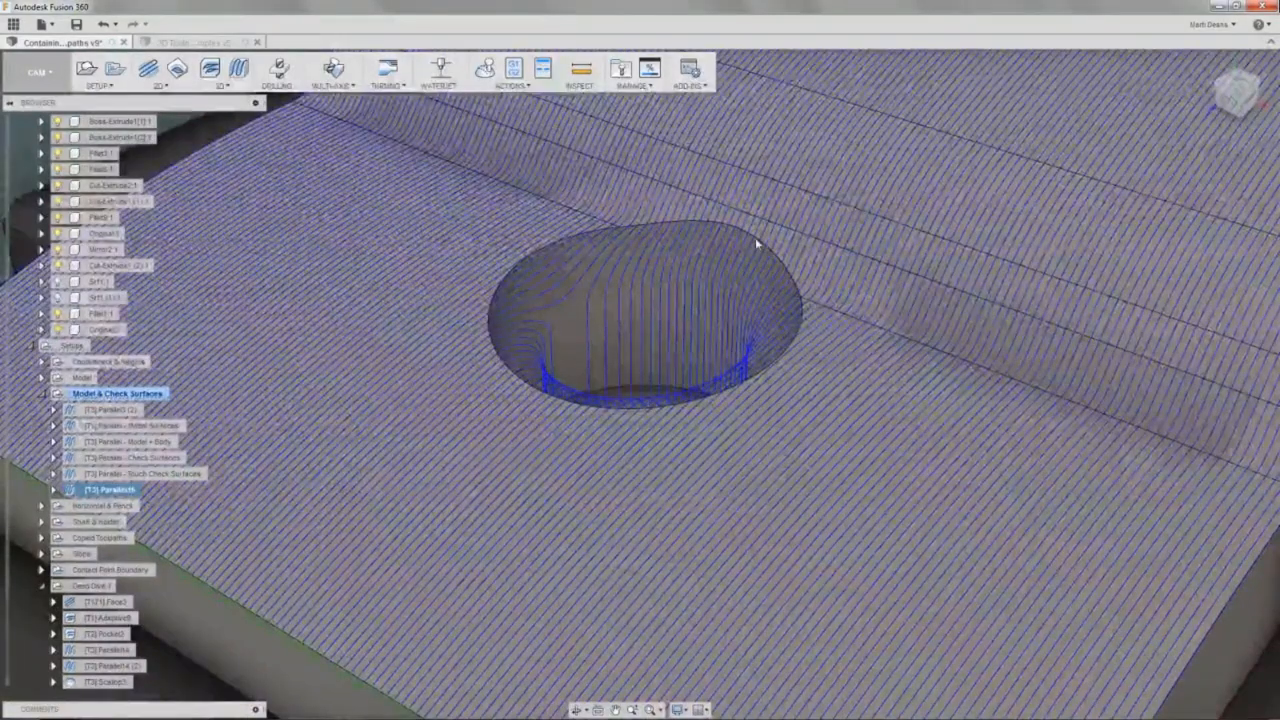
scroll(757, 243, "down", 5)
middle_click_drag(755, 237, 797, 377, "shift")
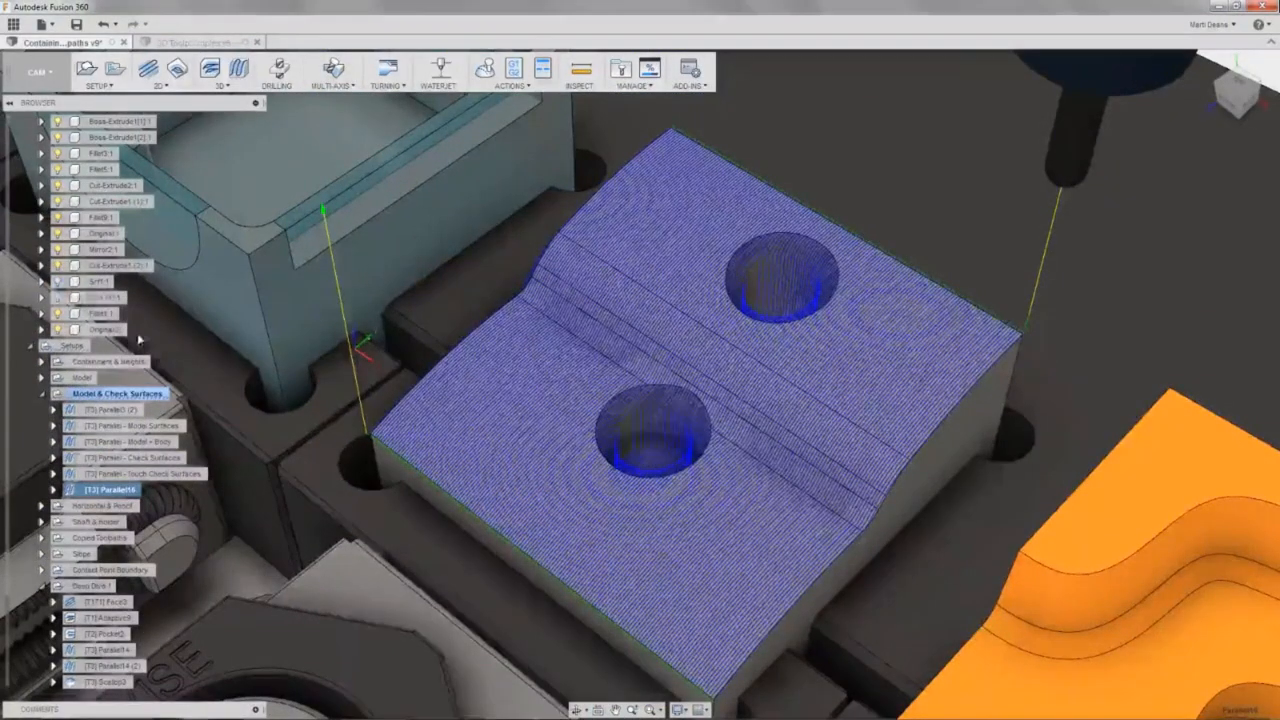
Show the two orange surface patches over the holes and duplicate the new Parallel toolpath.
left_click(57, 297)
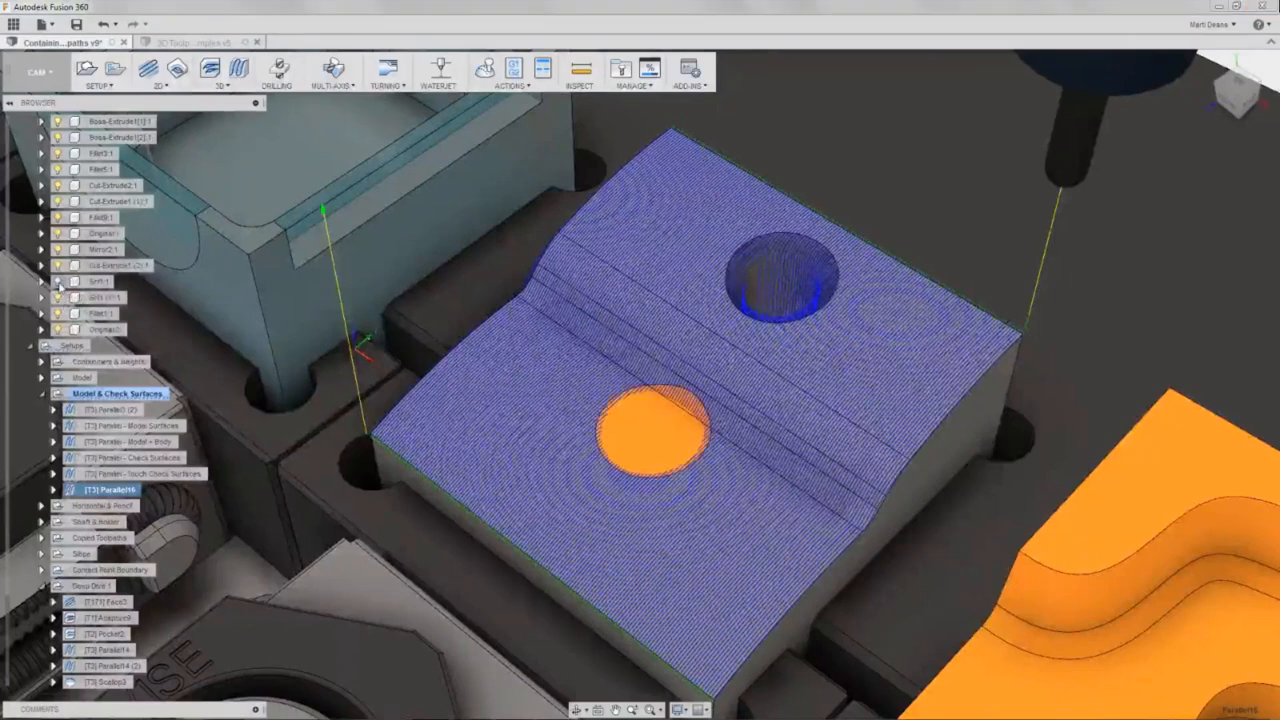
left_click(57, 281)
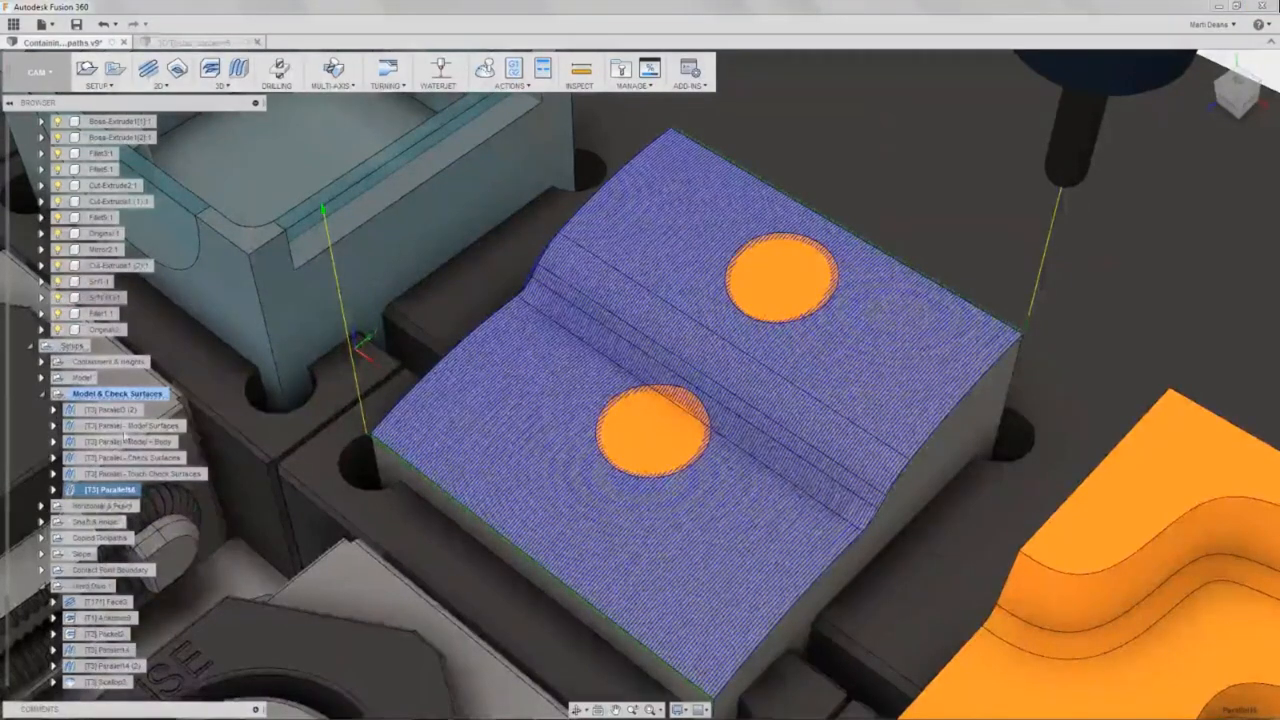
right_click(120, 490)
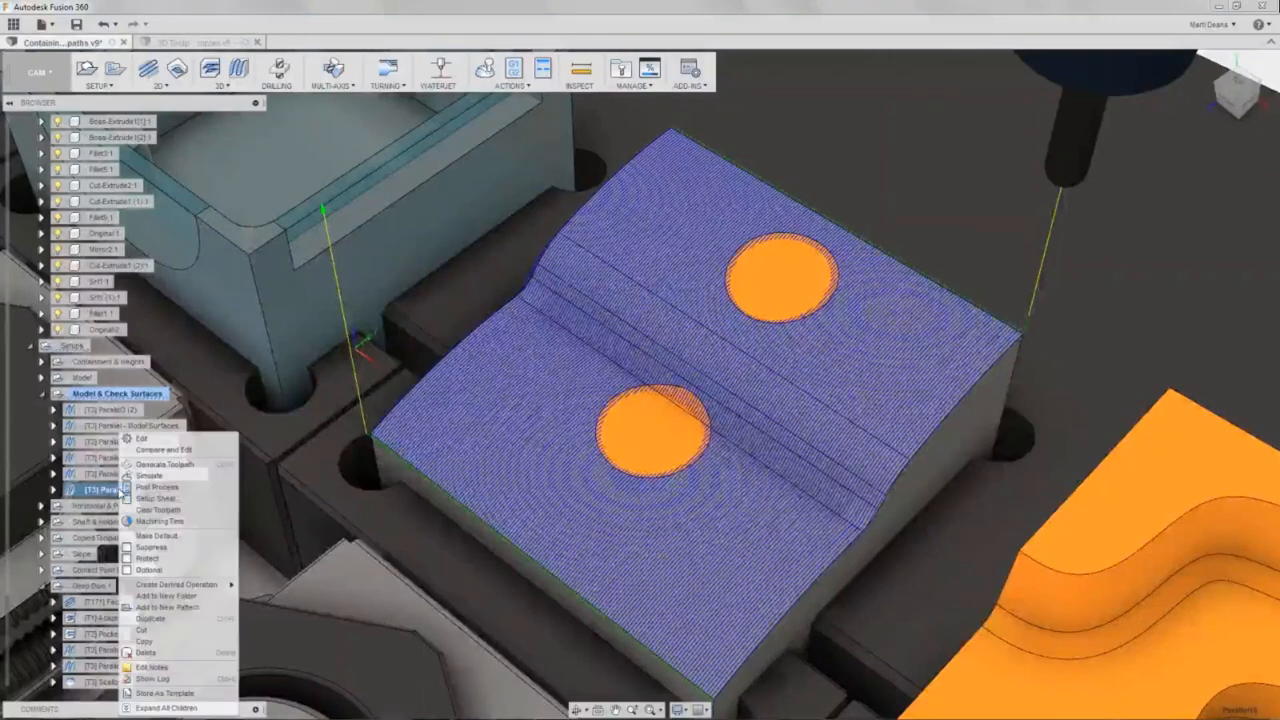
left_click(150, 618)
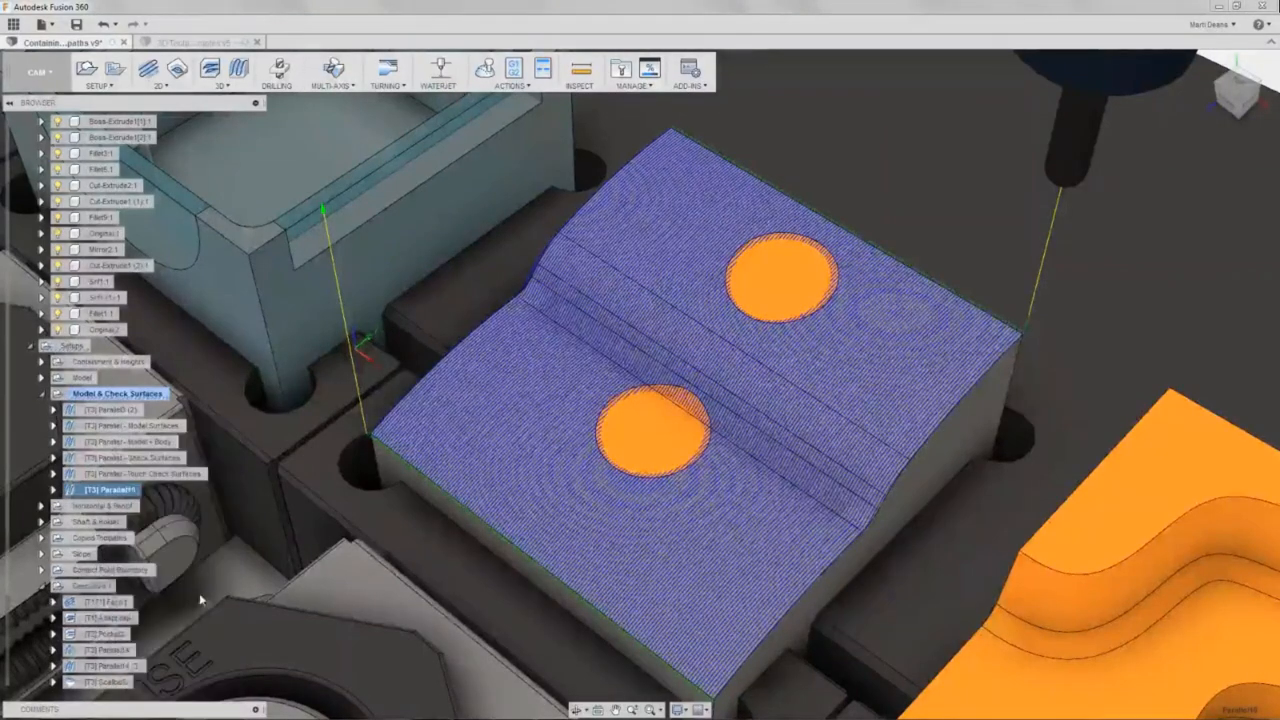
Enable the Model override in the duplicated toolpath, adding both orange patches as model surfaces alongside the setup model, and regenerate it.
right_click(125, 508)
left_click(160, 444)
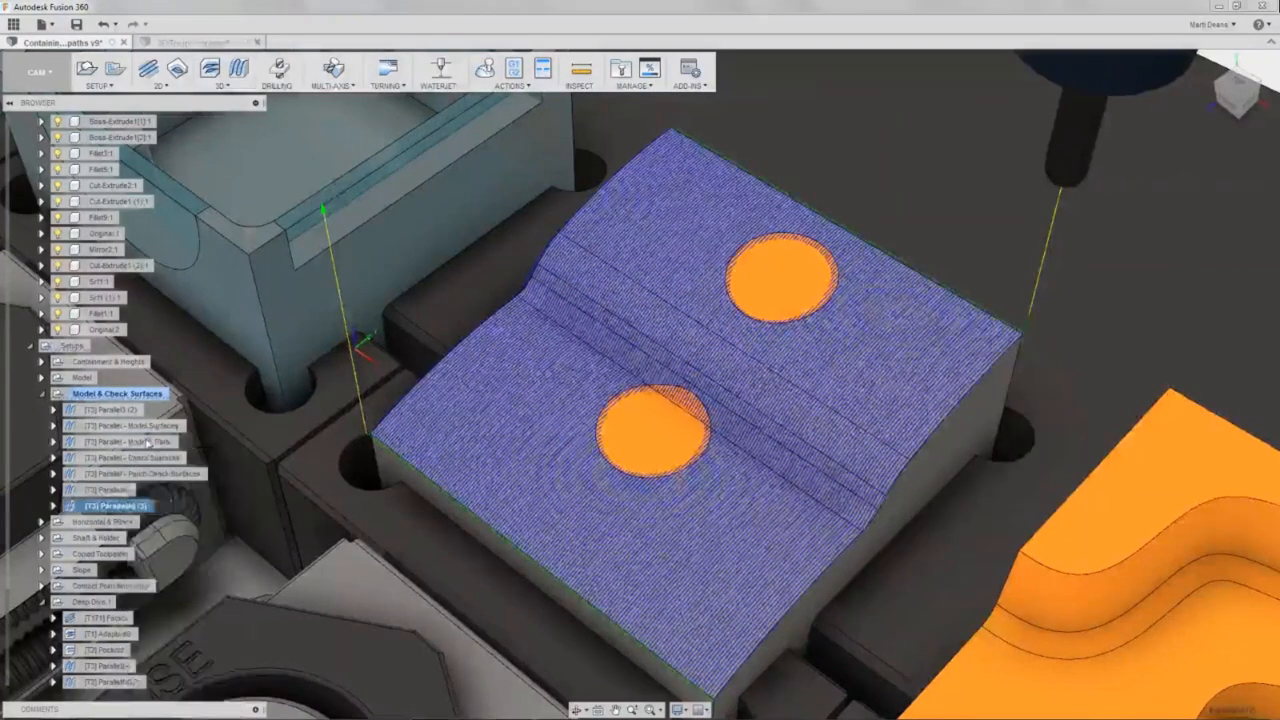
left_click(1100, 201)
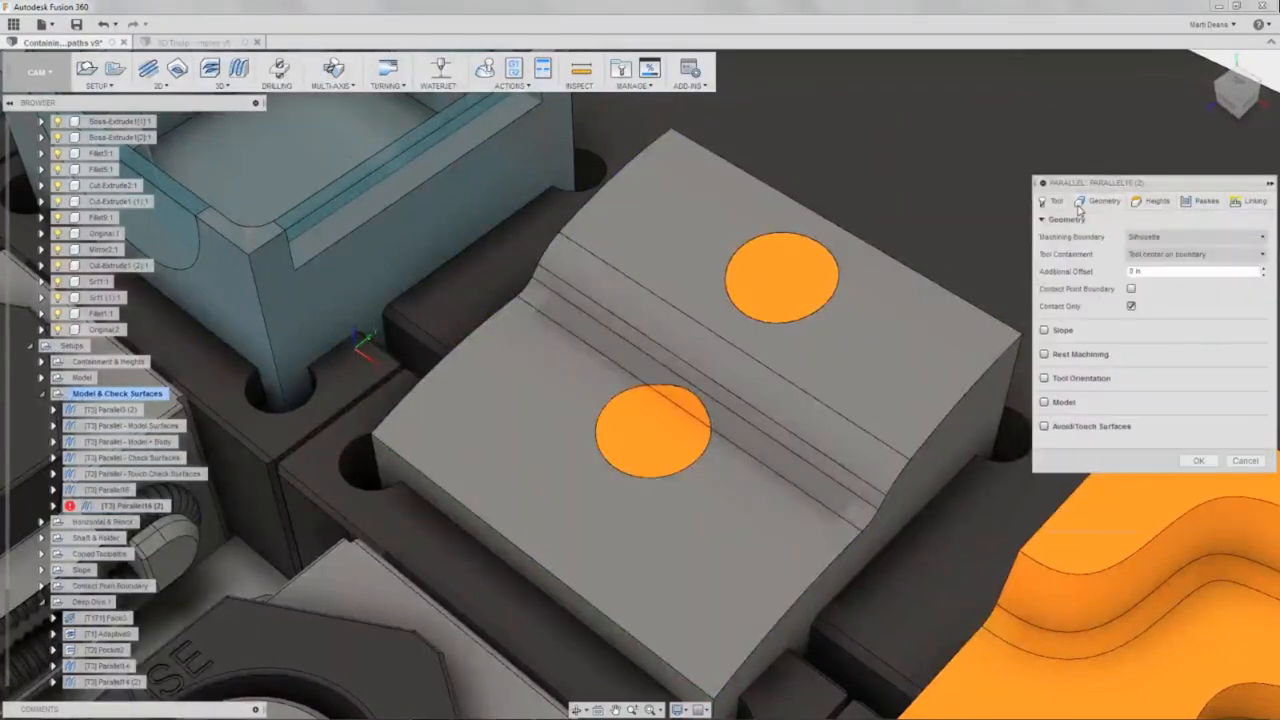
left_click(1046, 402)
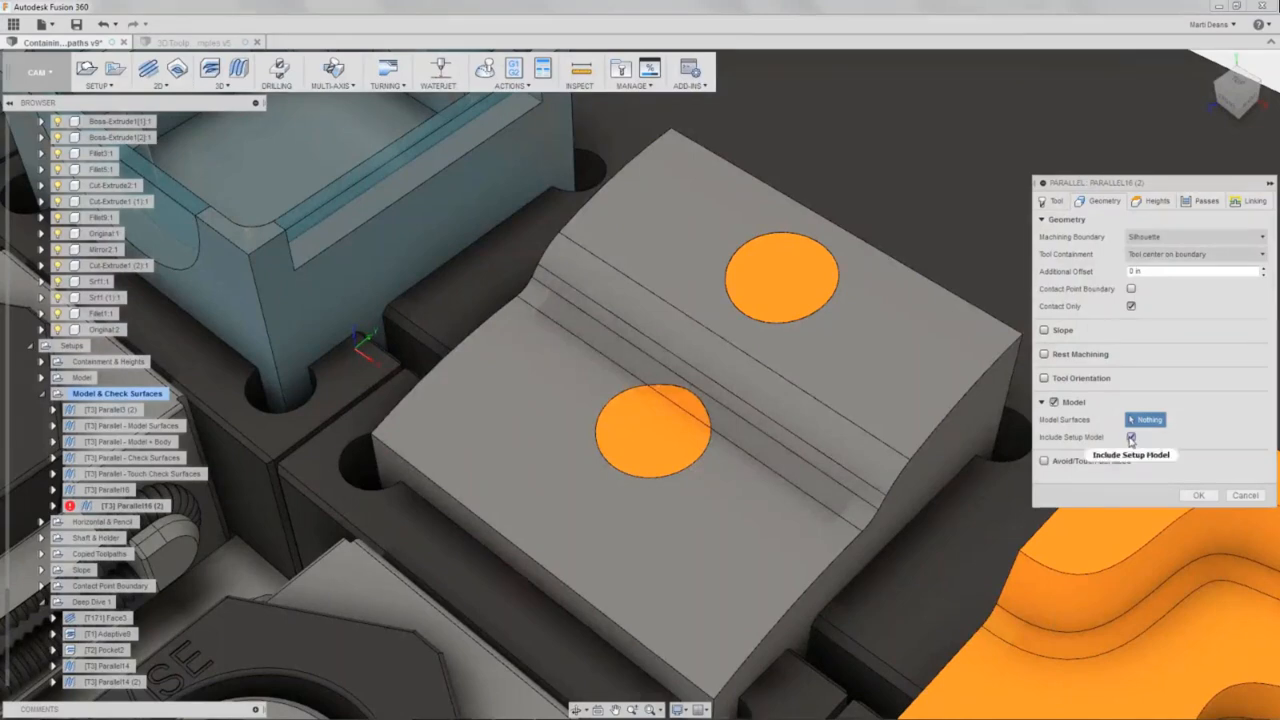
left_click(814, 283)
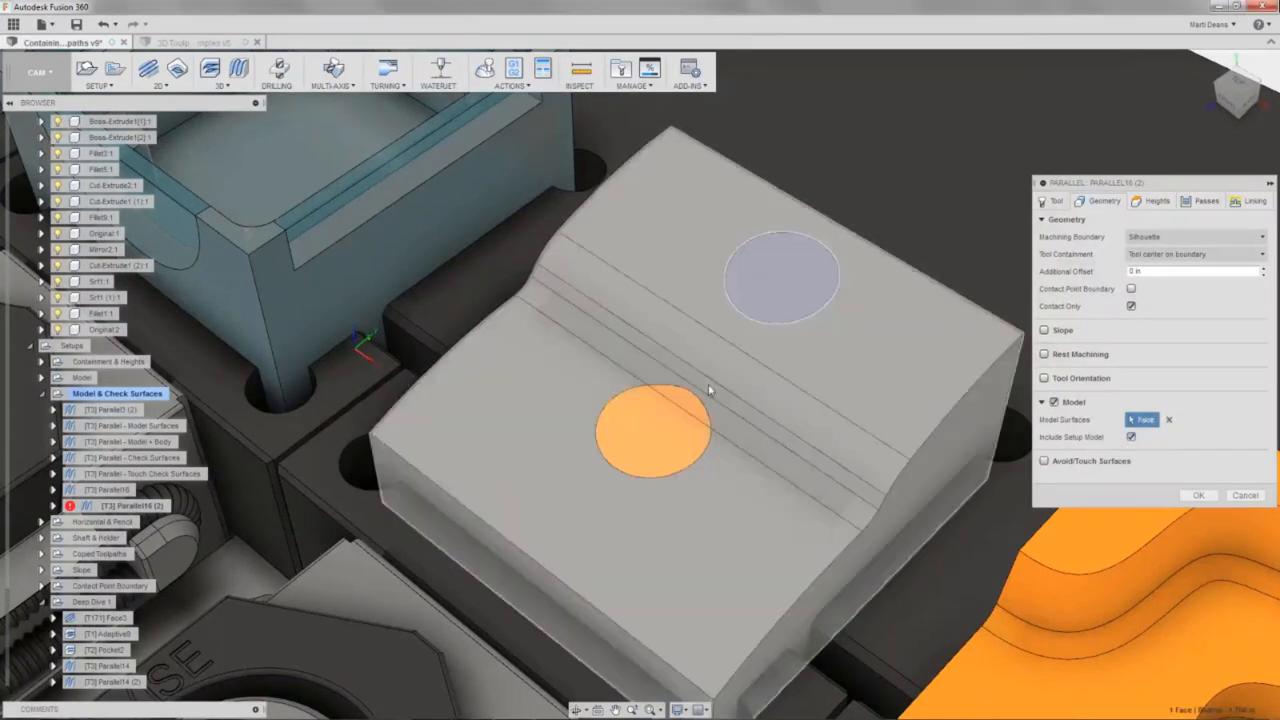
left_click(688, 407)
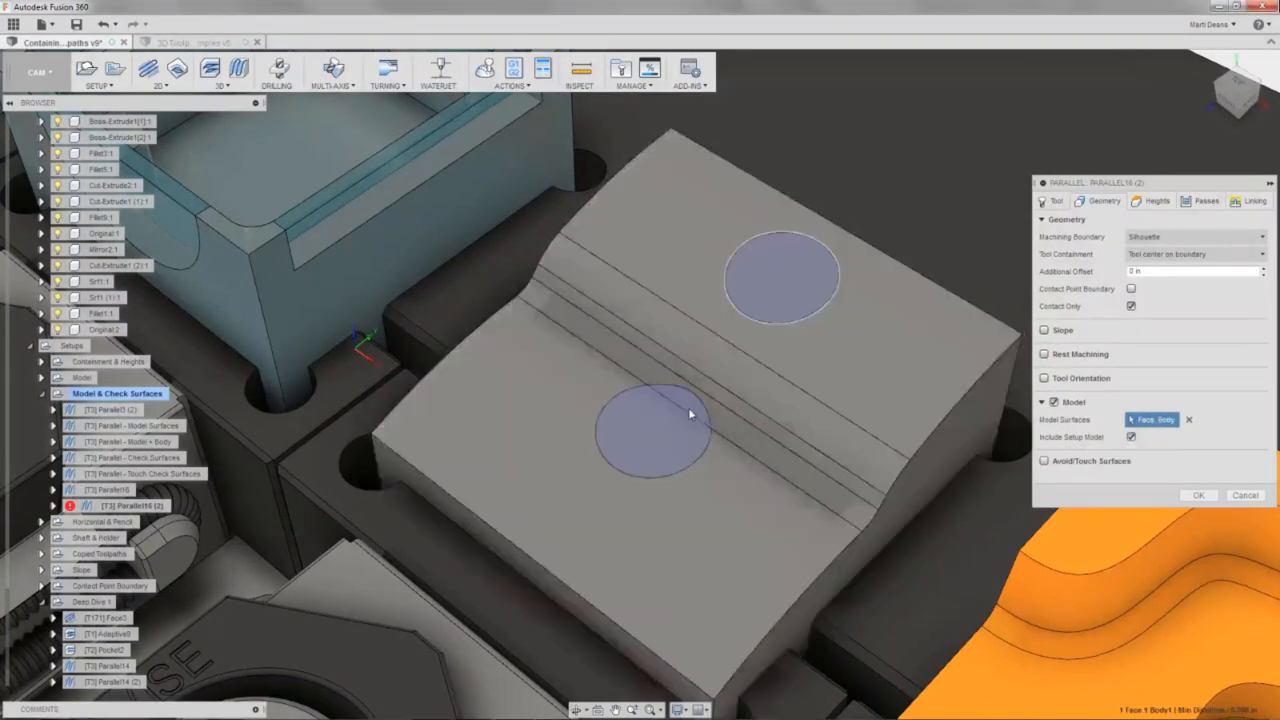
left_click(1197, 496)
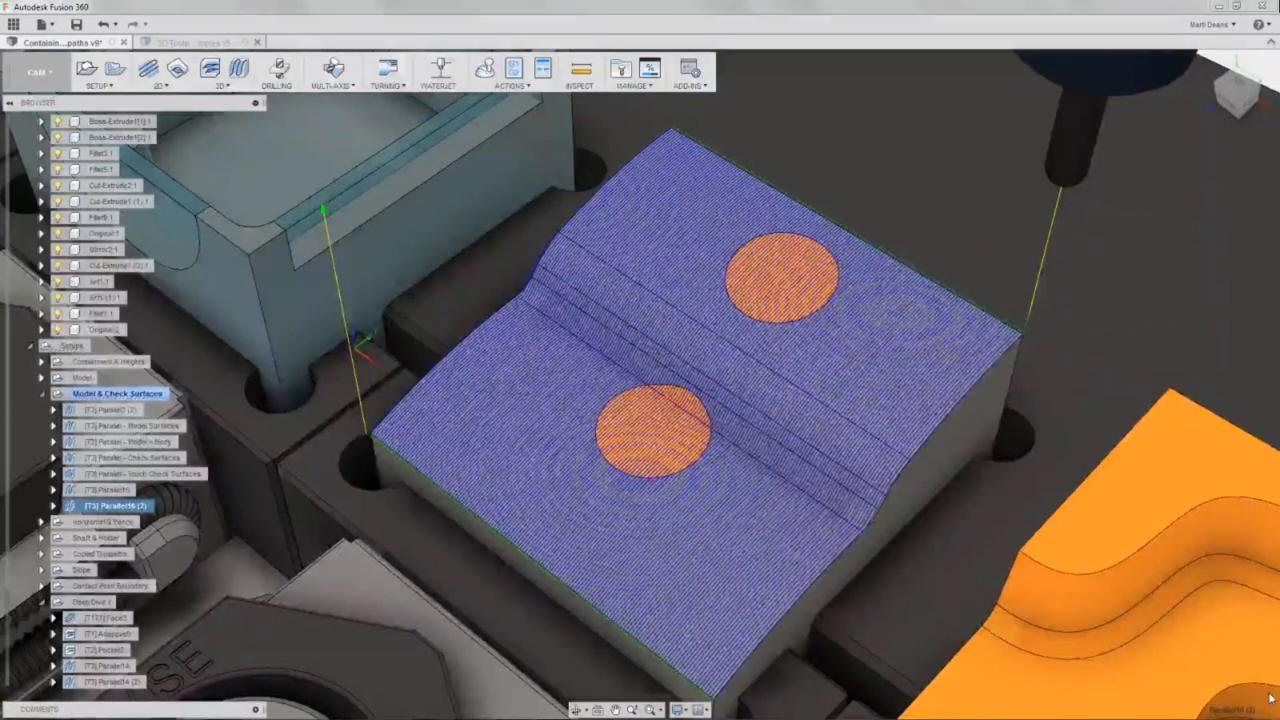
Display the patched Parallel toolpath and hide the two orange surface patches to examine its passes across the holes.
key("Escape")
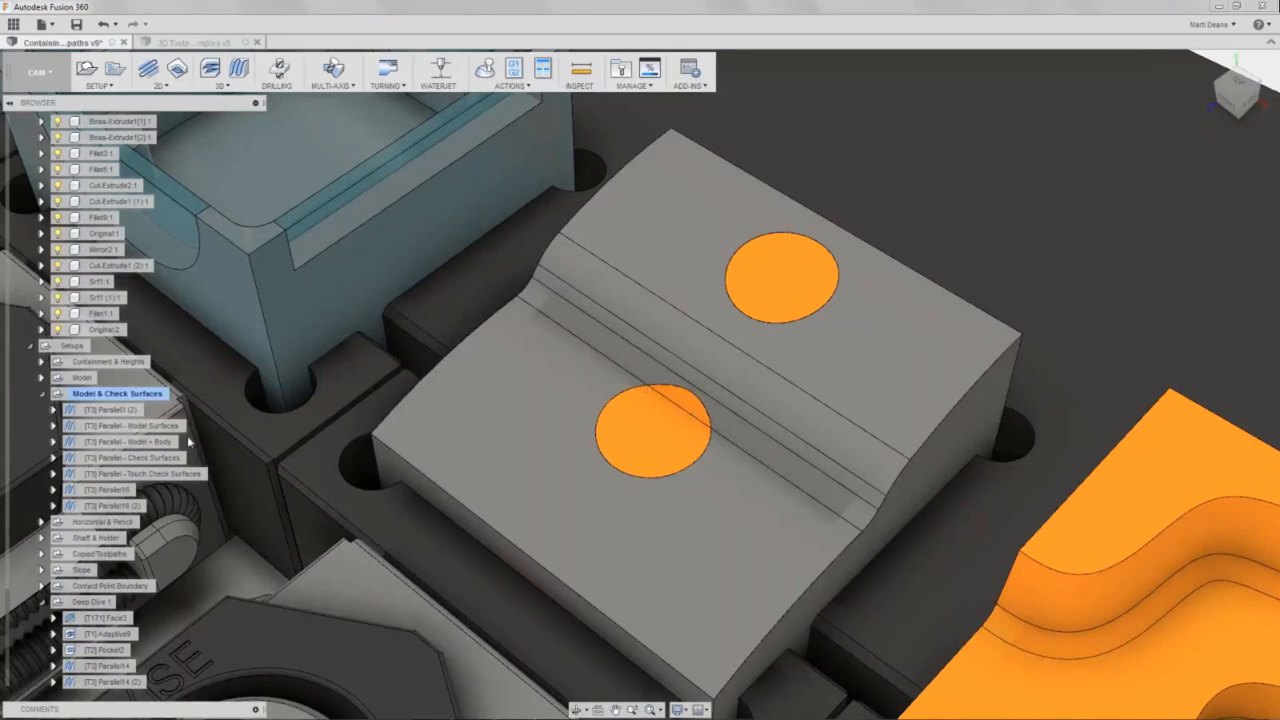
left_click(57, 297)
left_click(57, 281)
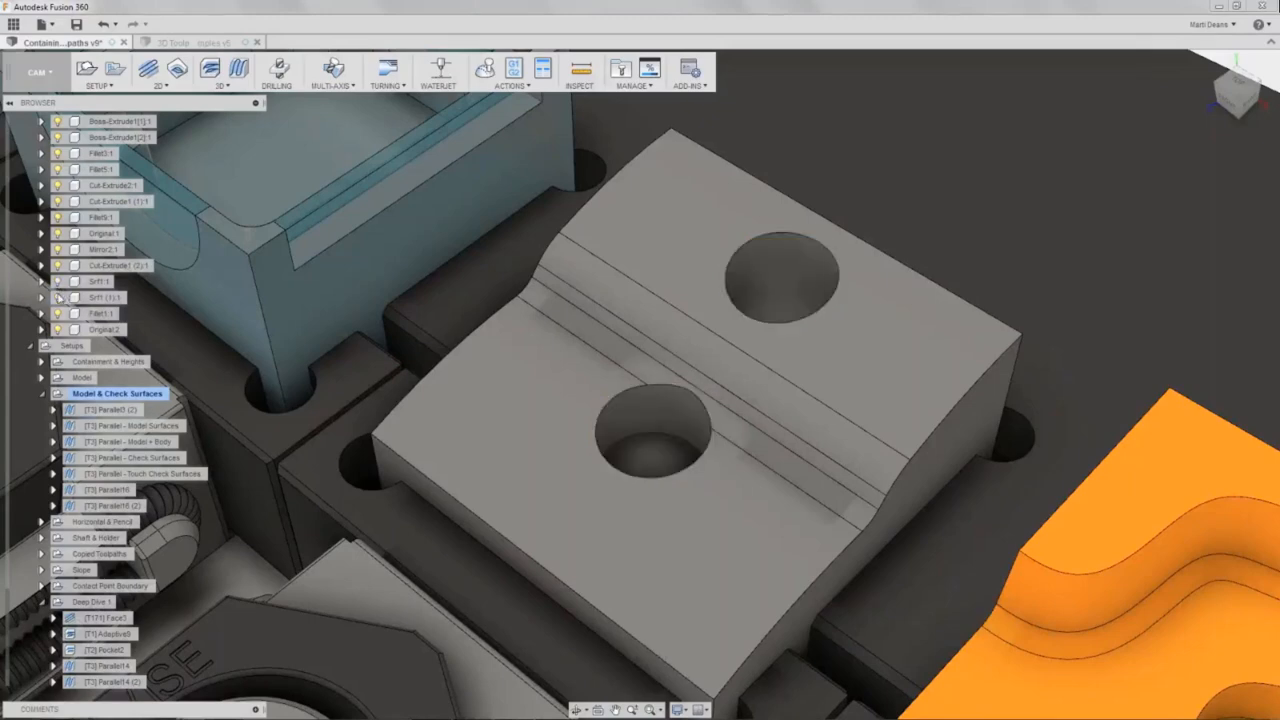
left_click(57, 297)
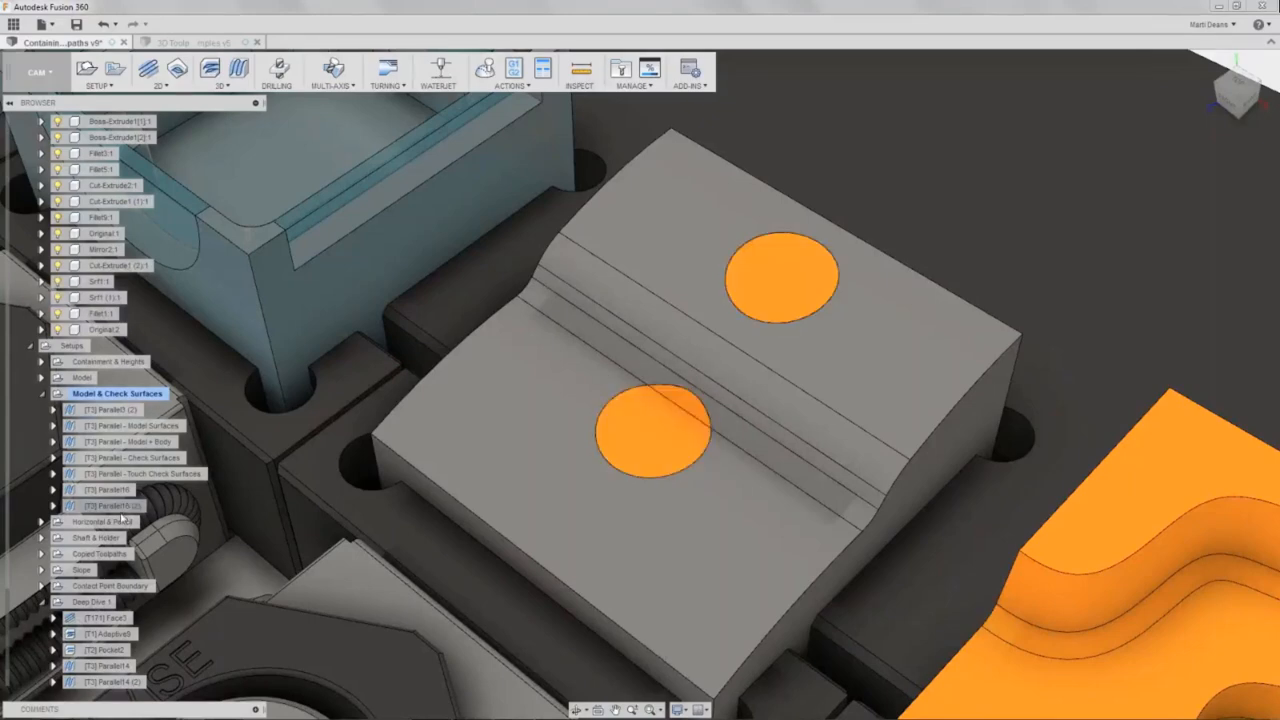
left_click(120, 507)
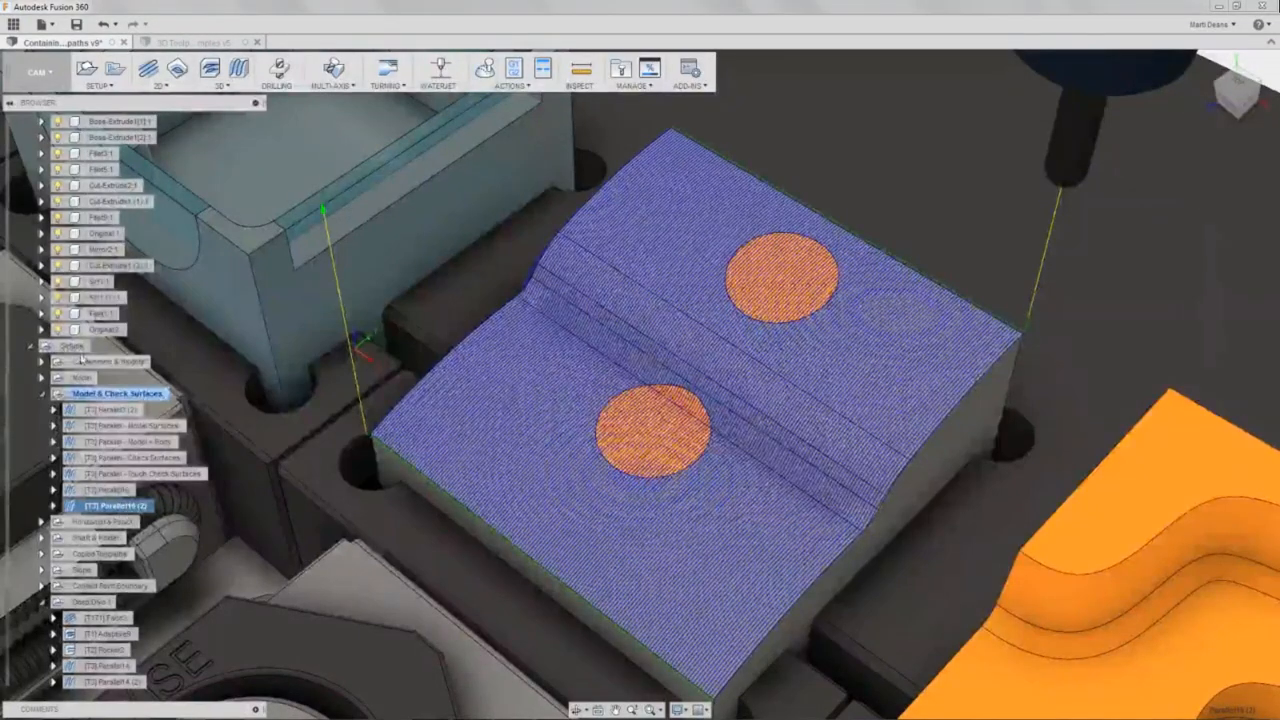
left_click(57, 290)
left_click(57, 284)
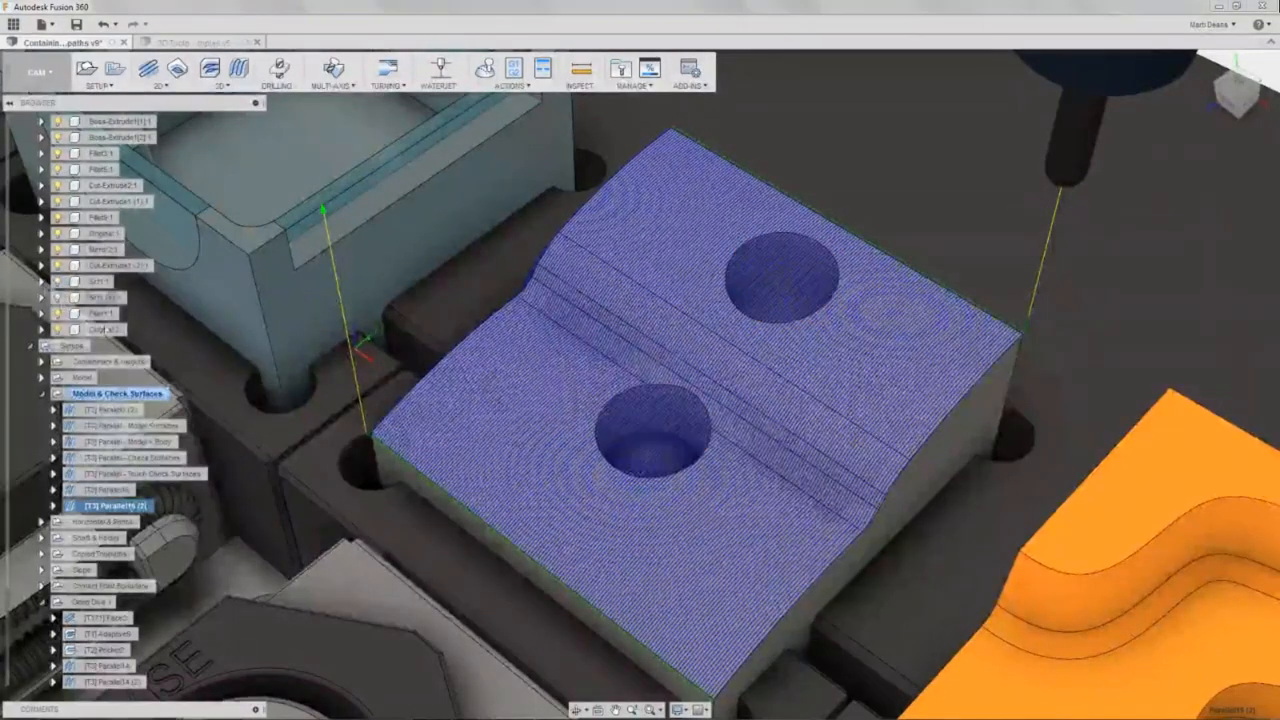
Duplicate the patched Parallel toolpath and turn off the Model override in the copy.
right_click(143, 436)
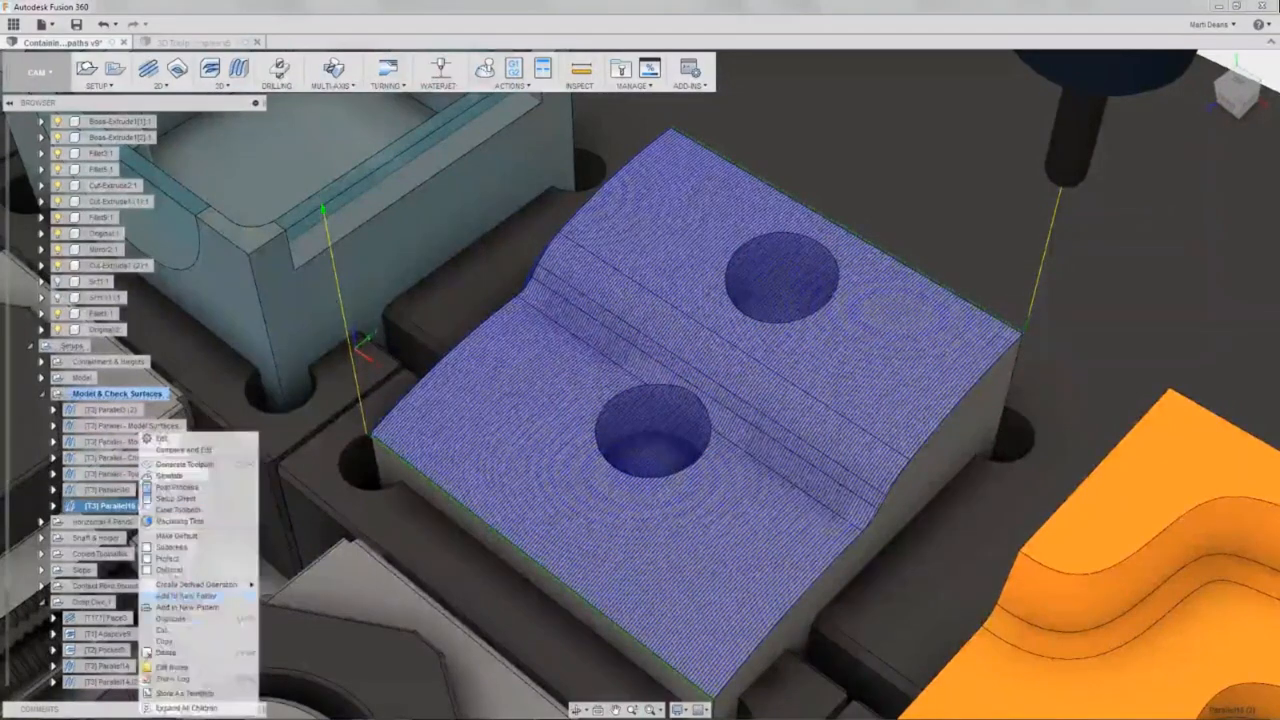
left_click(170, 618)
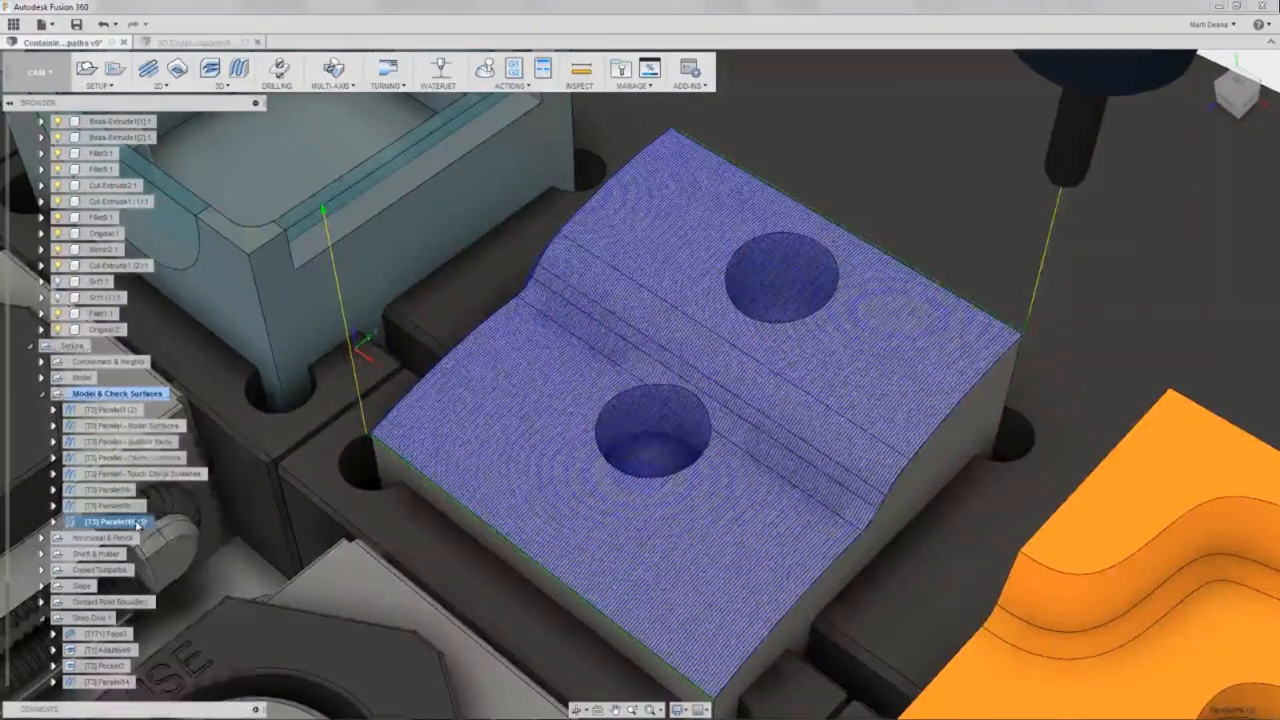
right_click(140, 521)
left_click(155, 439)
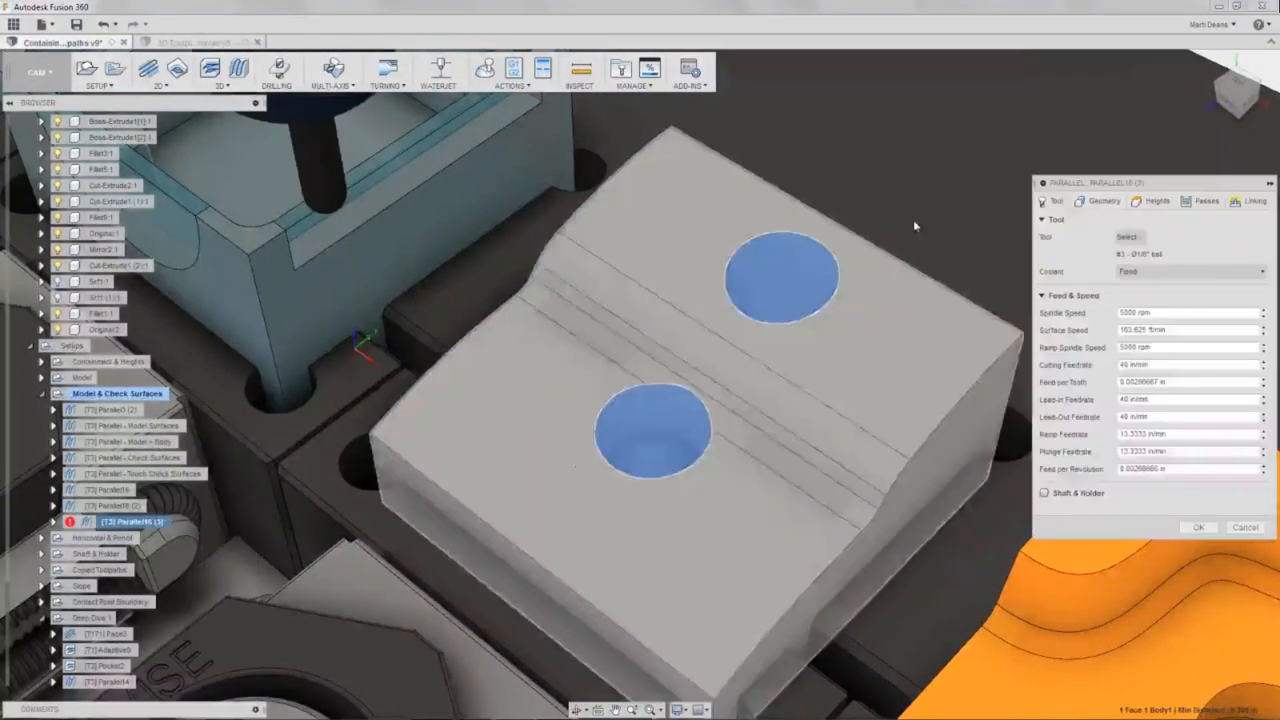
left_click(1131, 437)
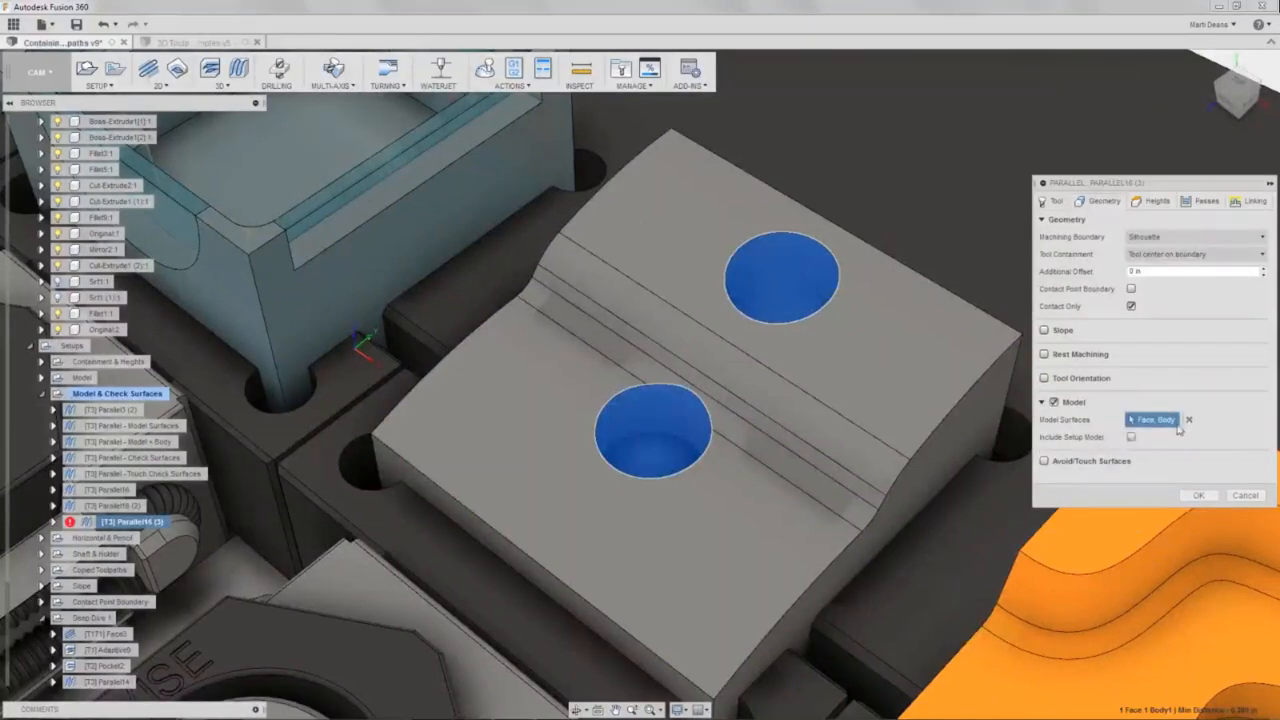
left_click(1054, 403)
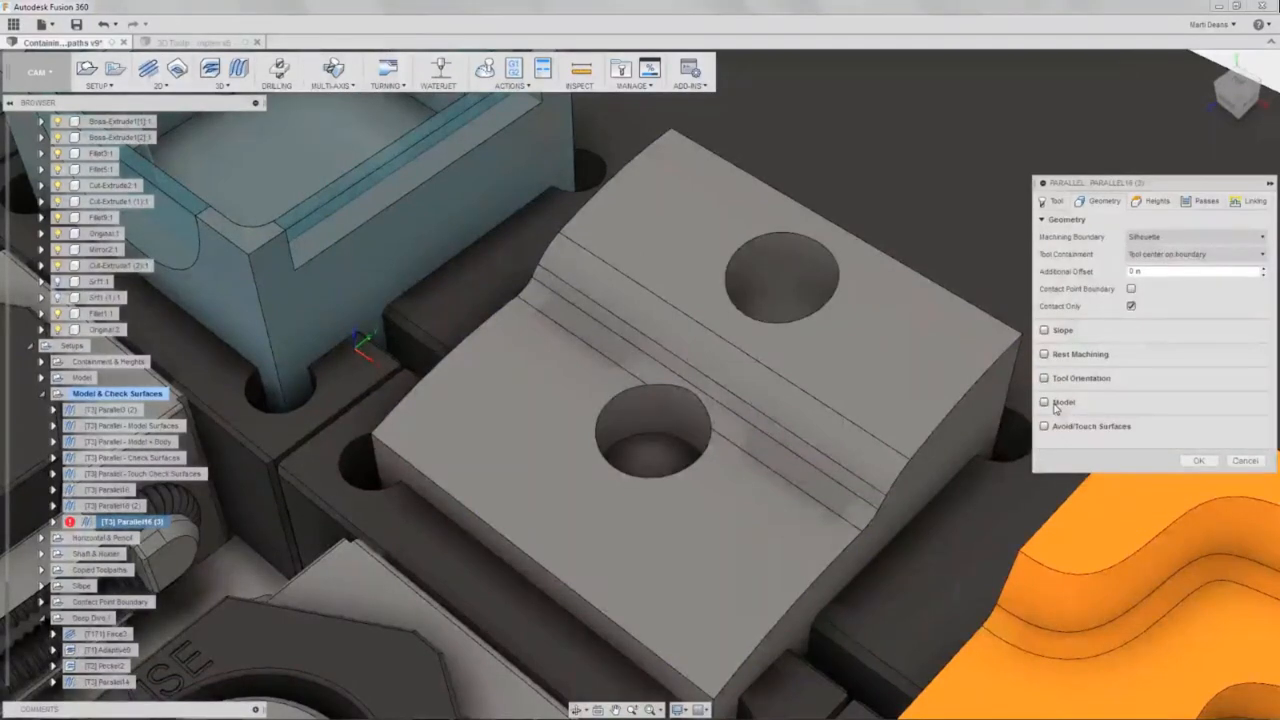
Enable Avoid/Touch Surfaces in the copied Parallel toolpath, pick the wall and floor faces of both holes, and regenerate it.
left_click(1045, 427)
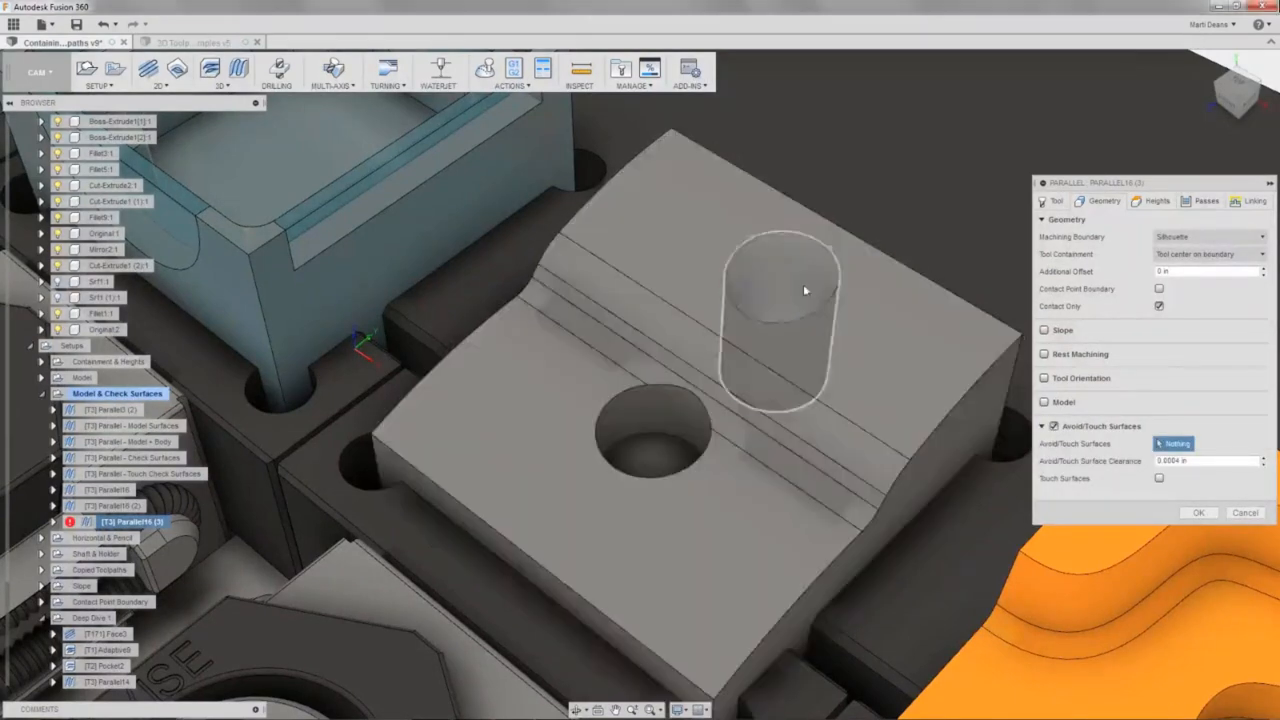
left_click(805, 290)
middle_click_drag(808, 294, 812, 360, "shift")
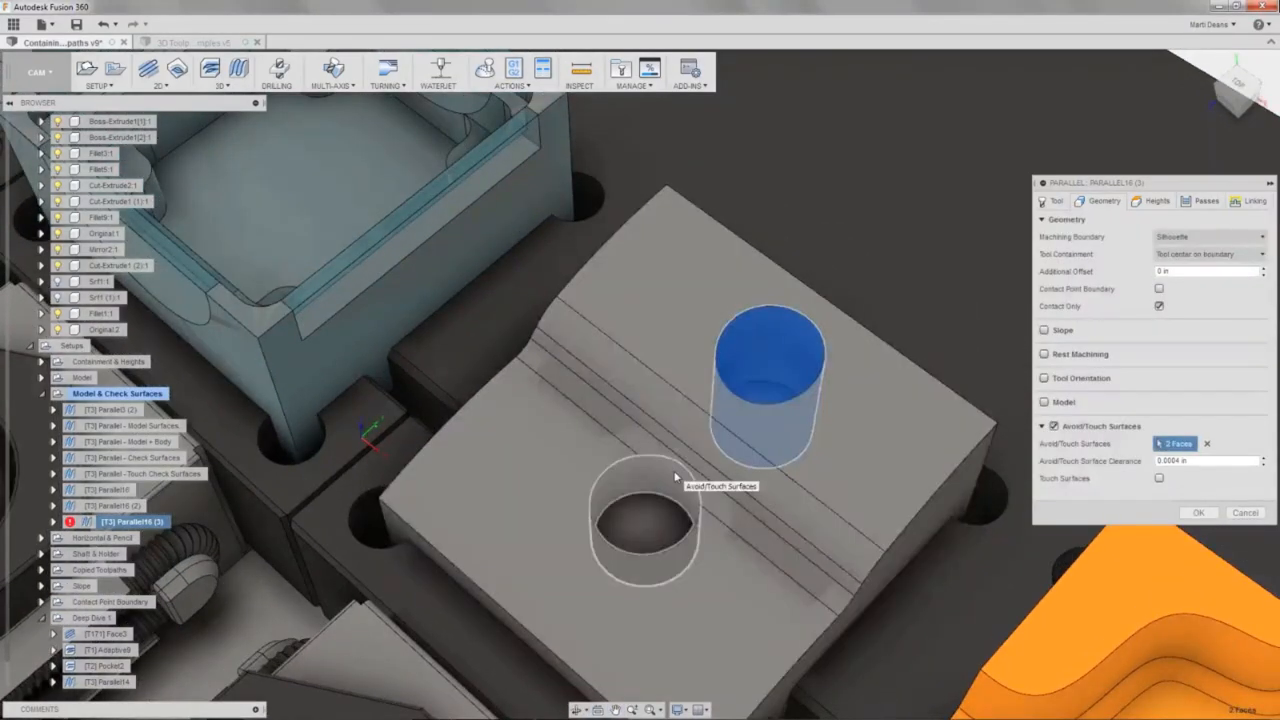
left_click(670, 512)
middle_click_drag(670, 512, 680, 538, "shift")
left_click(760, 423)
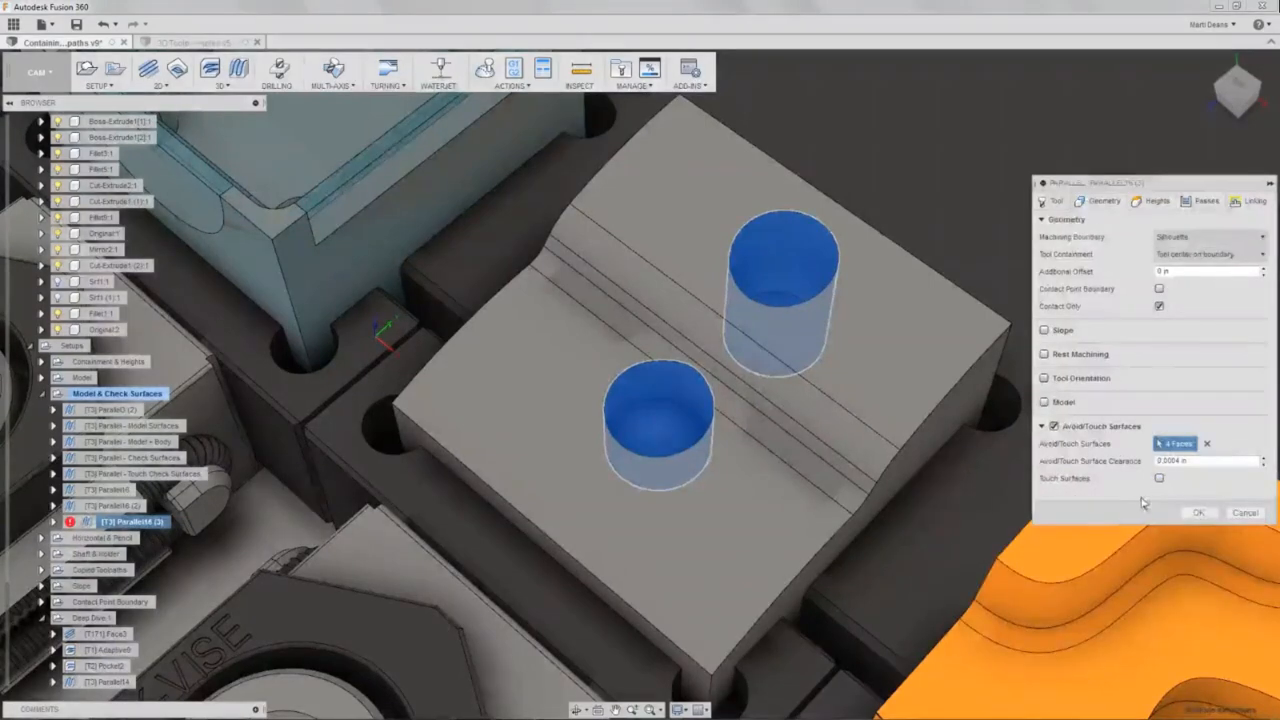
left_click(1191, 512)
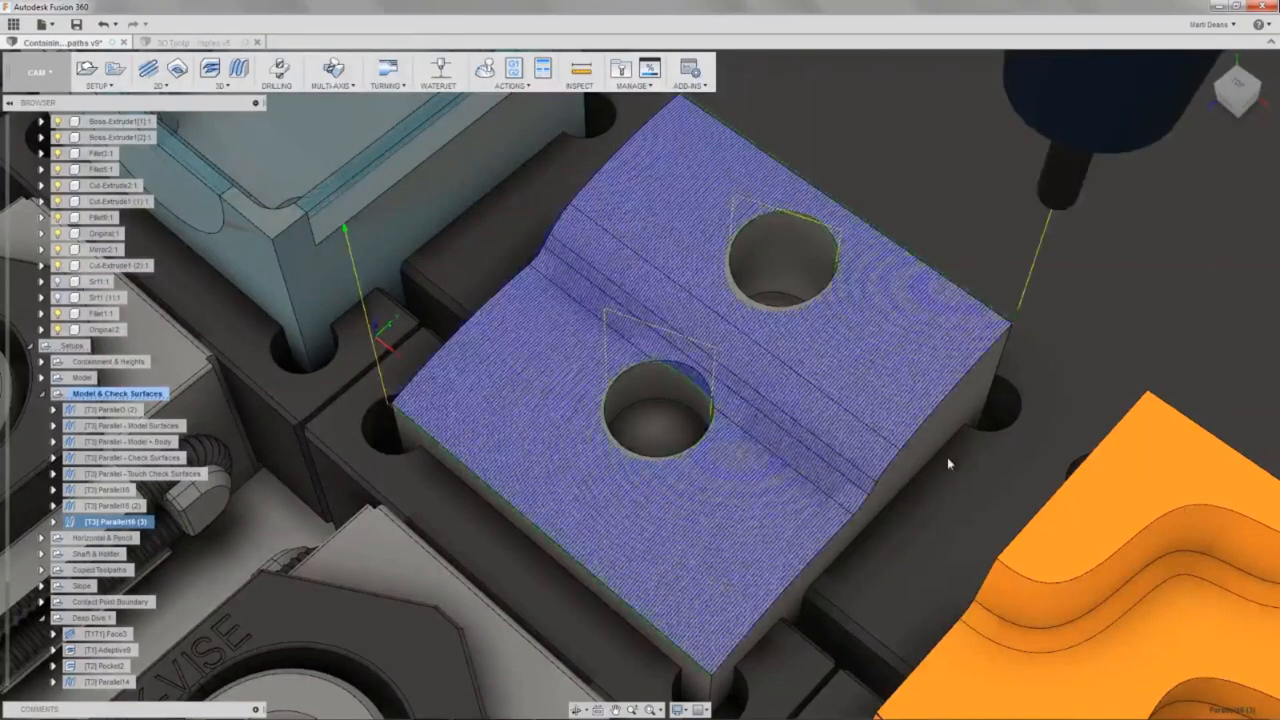
Compare the avoid-surface toolpath around the holes with the patched one, briefly showing the two orange surface patches.
middle_click_drag(909, 410, 870, 432, "shift")
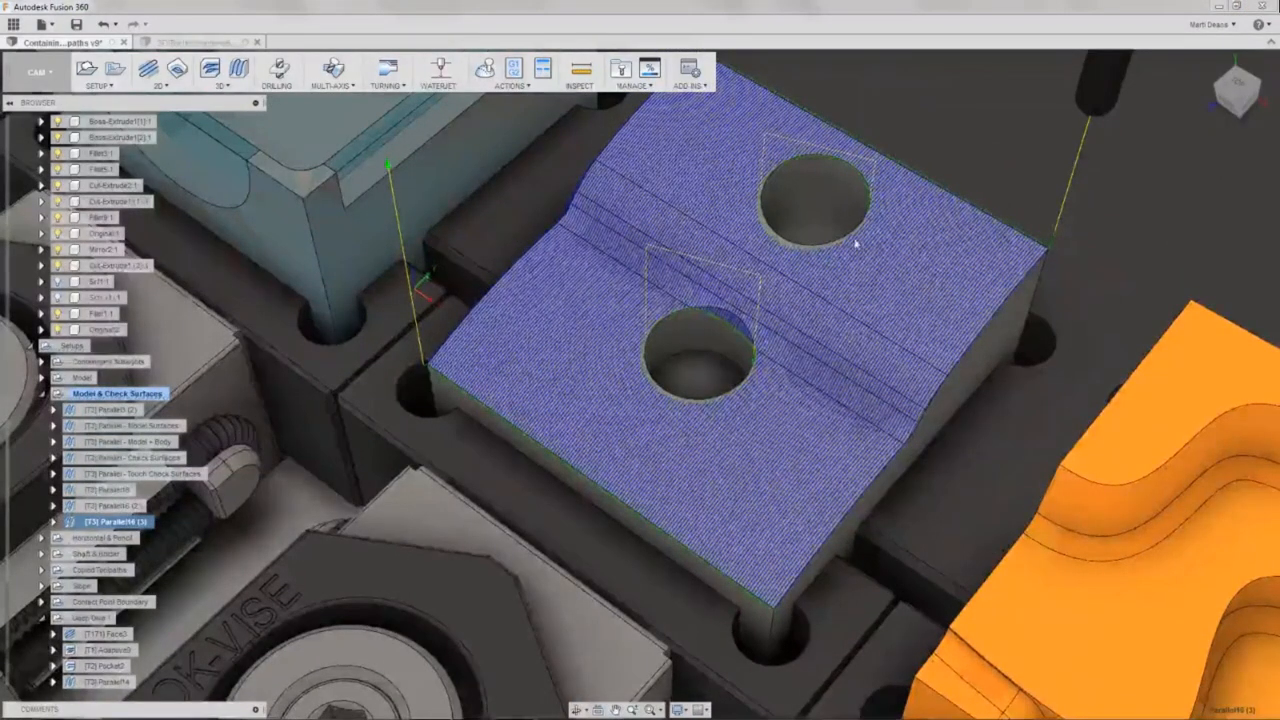
middle_click_drag(856, 243, 759, 259)
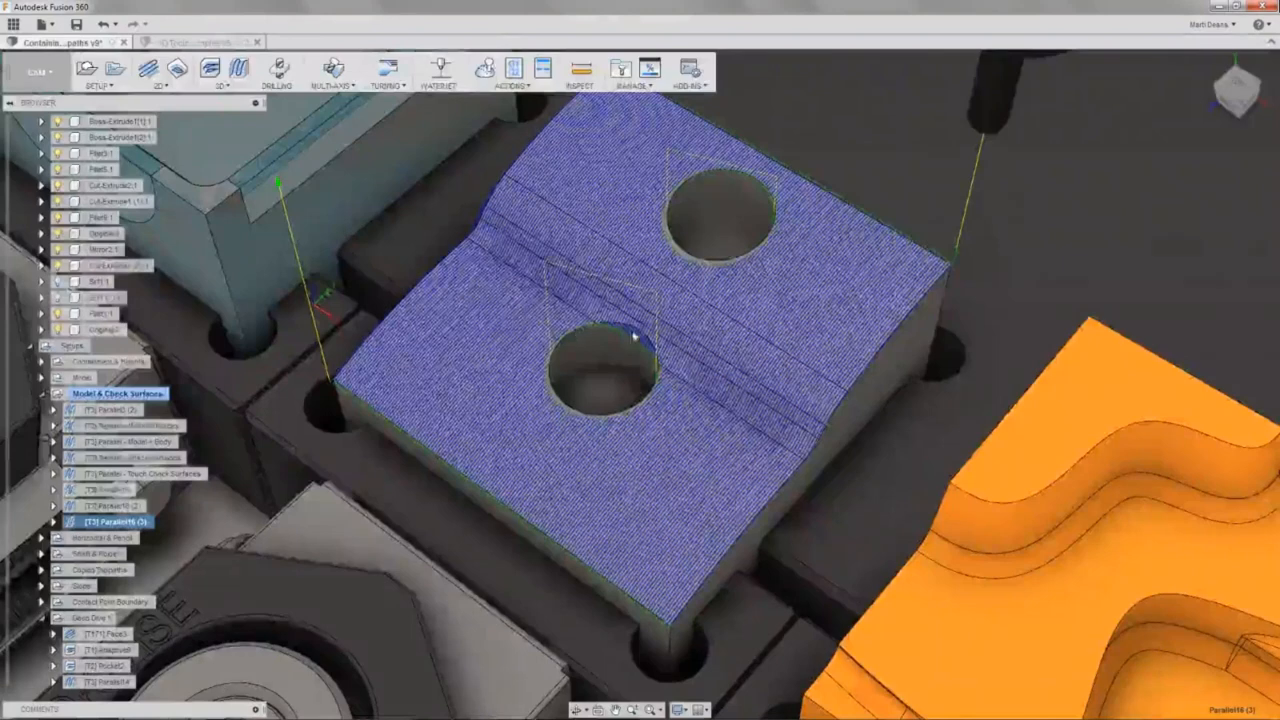
left_click(100, 506)
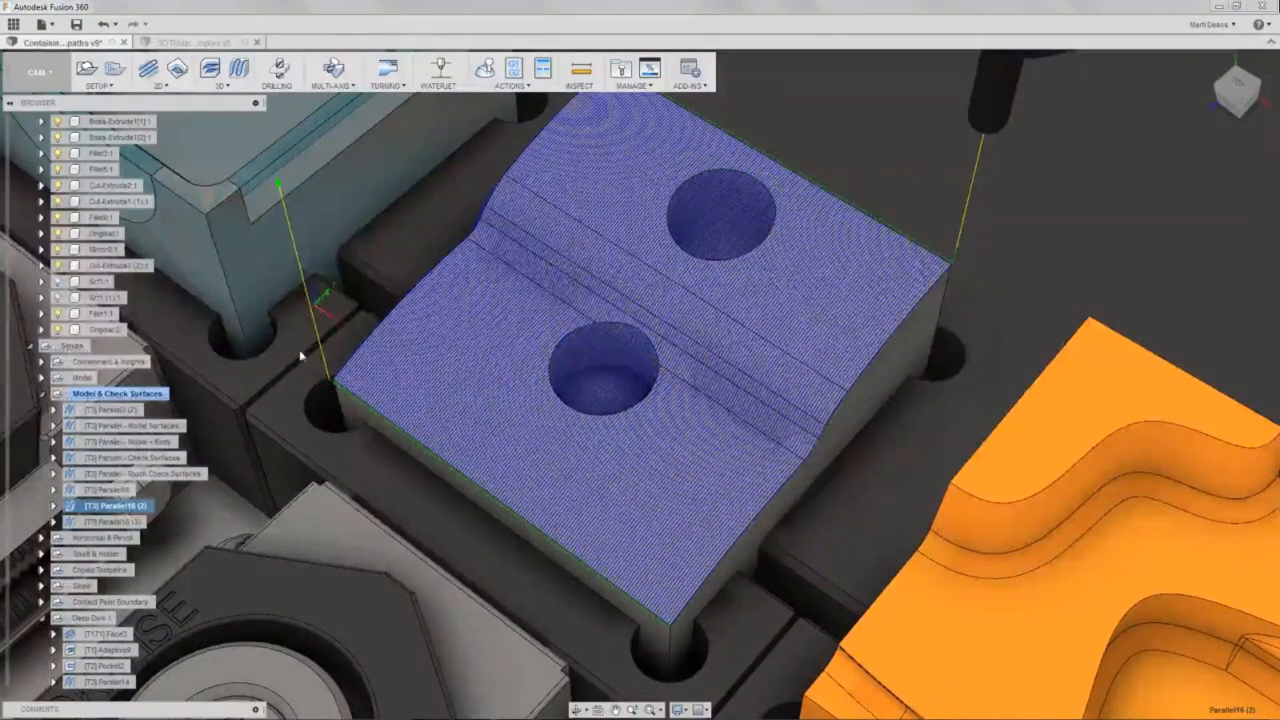
left_click(57, 297)
left_click(57, 282)
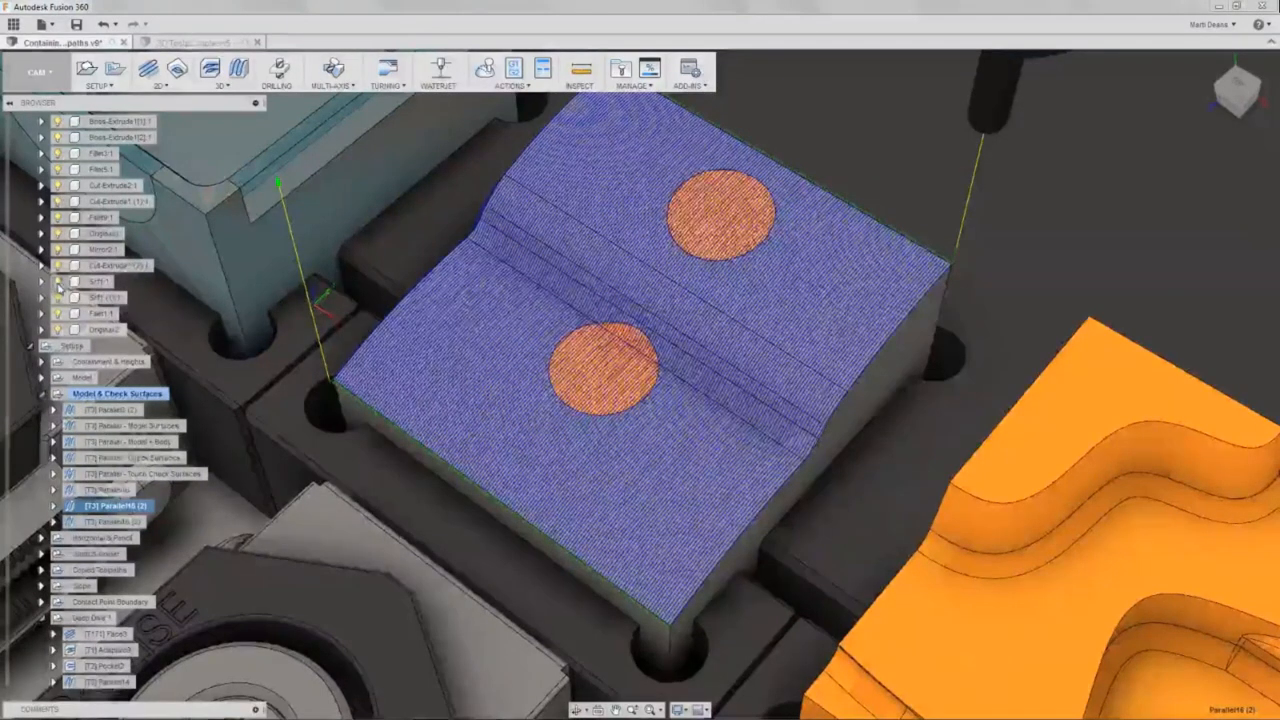
left_click(57, 282)
left_click(57, 297)
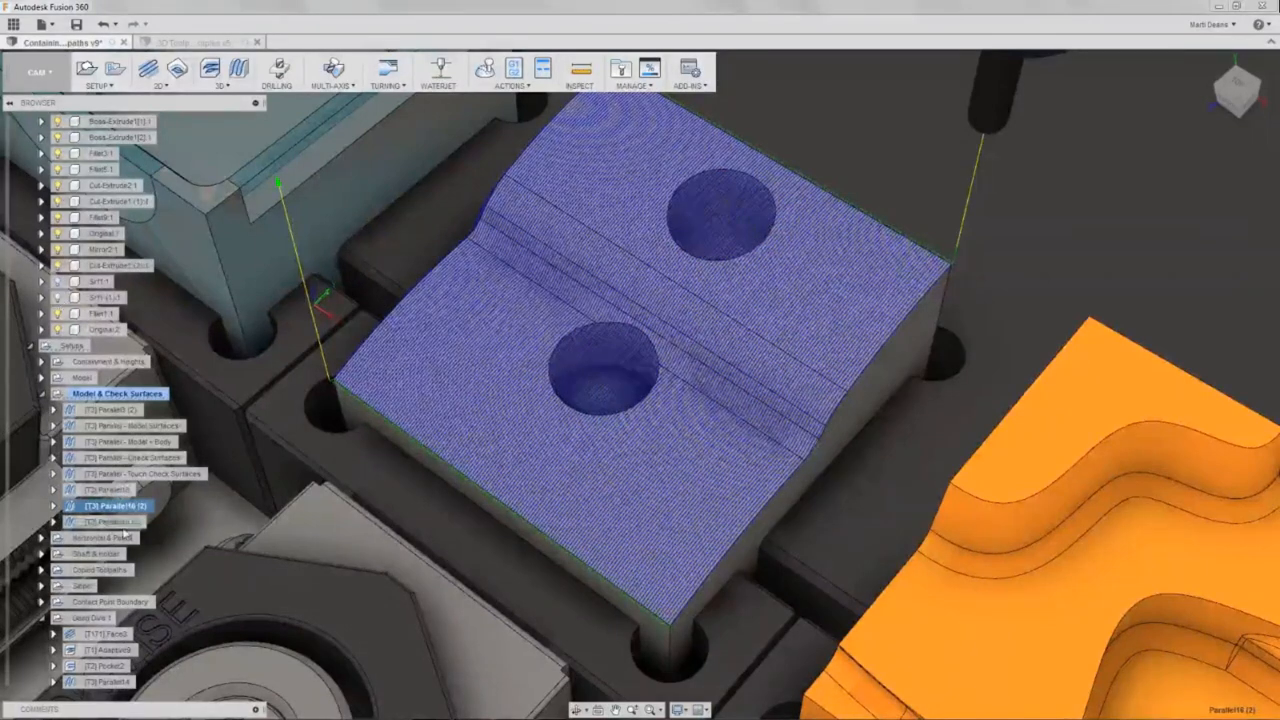
Duplicate the original Parallel16 toolpath and open the copy for editing.
right_click(122, 489)
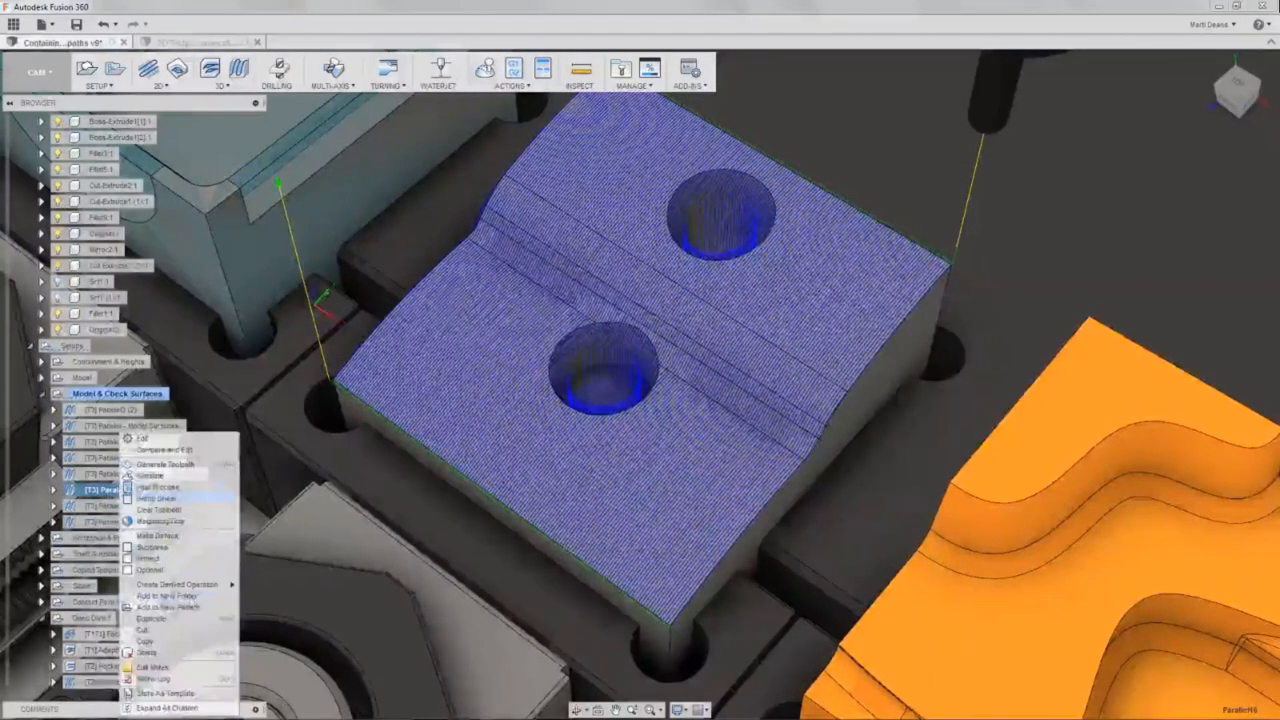
left_click(192, 618)
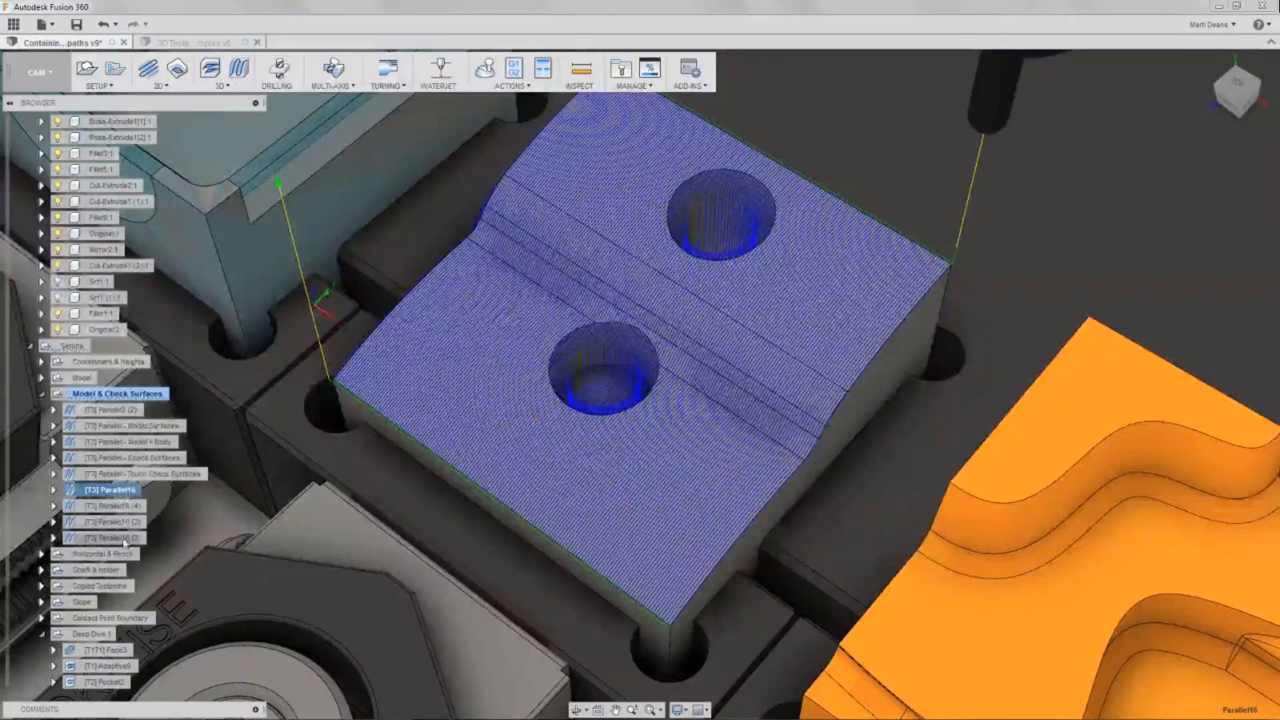
right_click(122, 505)
left_click(162, 445)
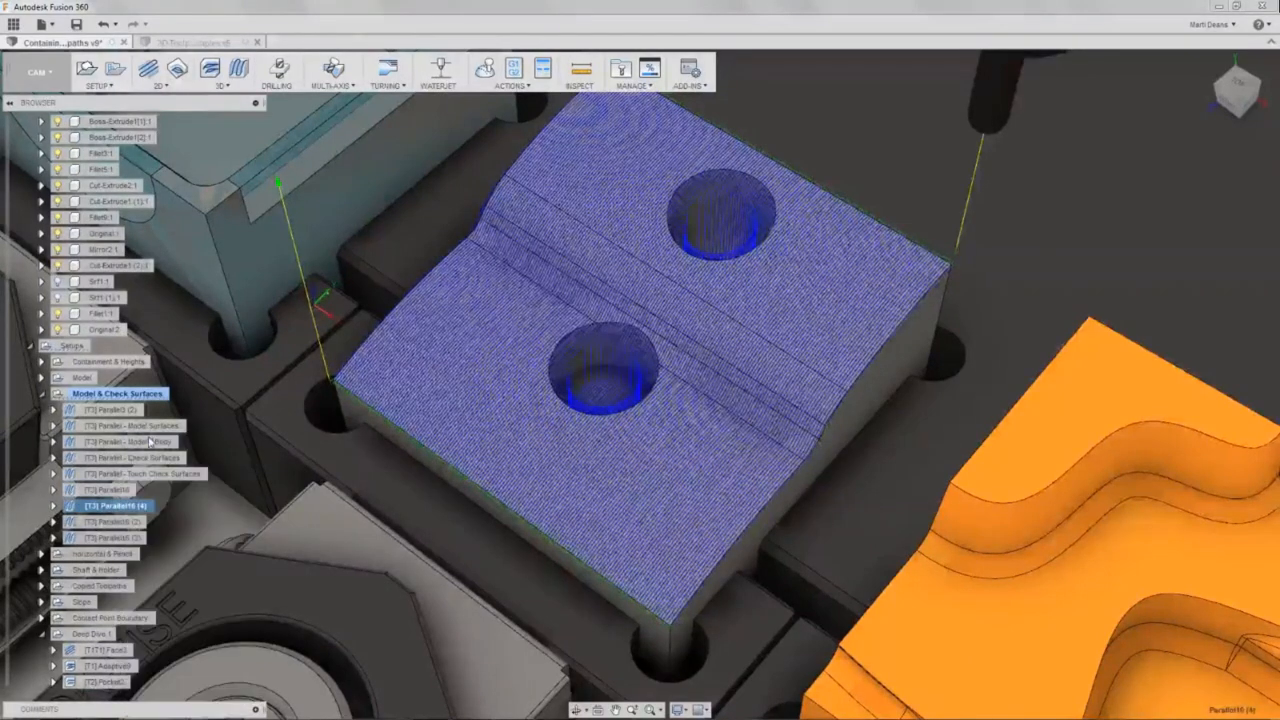
Enable the Model override with only the part's stepped top faces as model surfaces, and compare the regenerated toolpath with the avoid-surface one.
left_click(1094, 203)
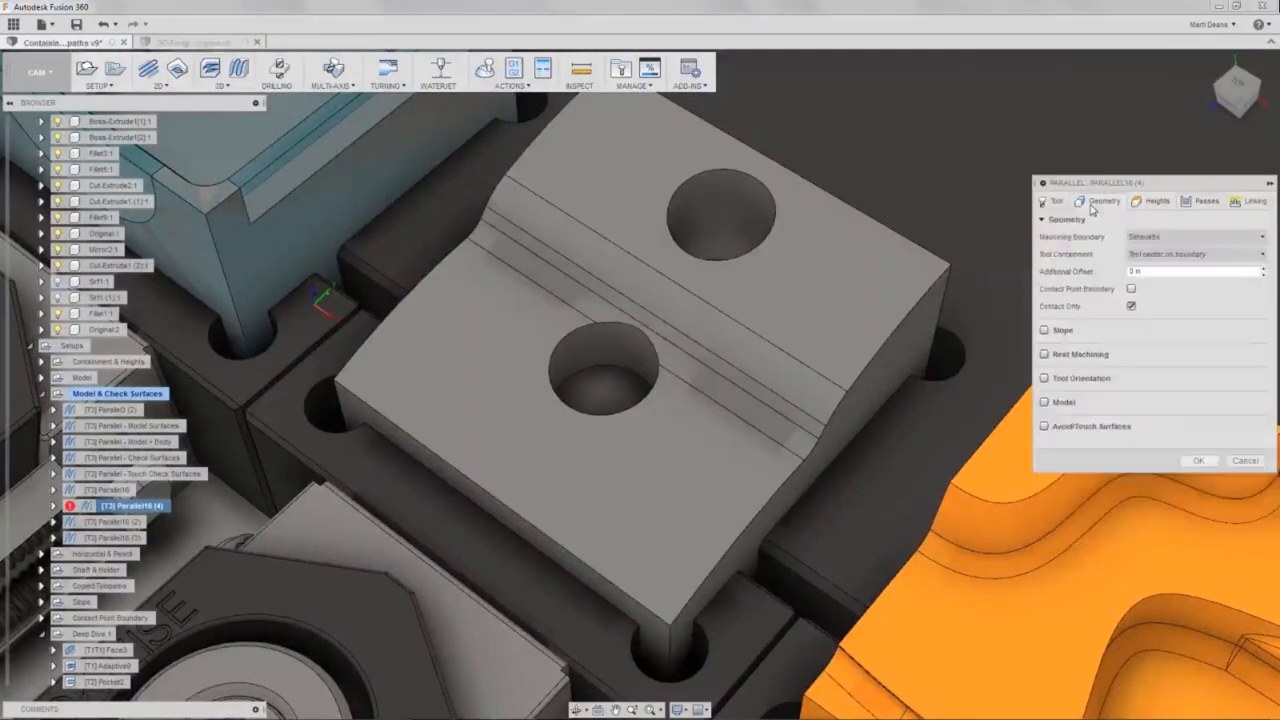
left_click(1044, 402)
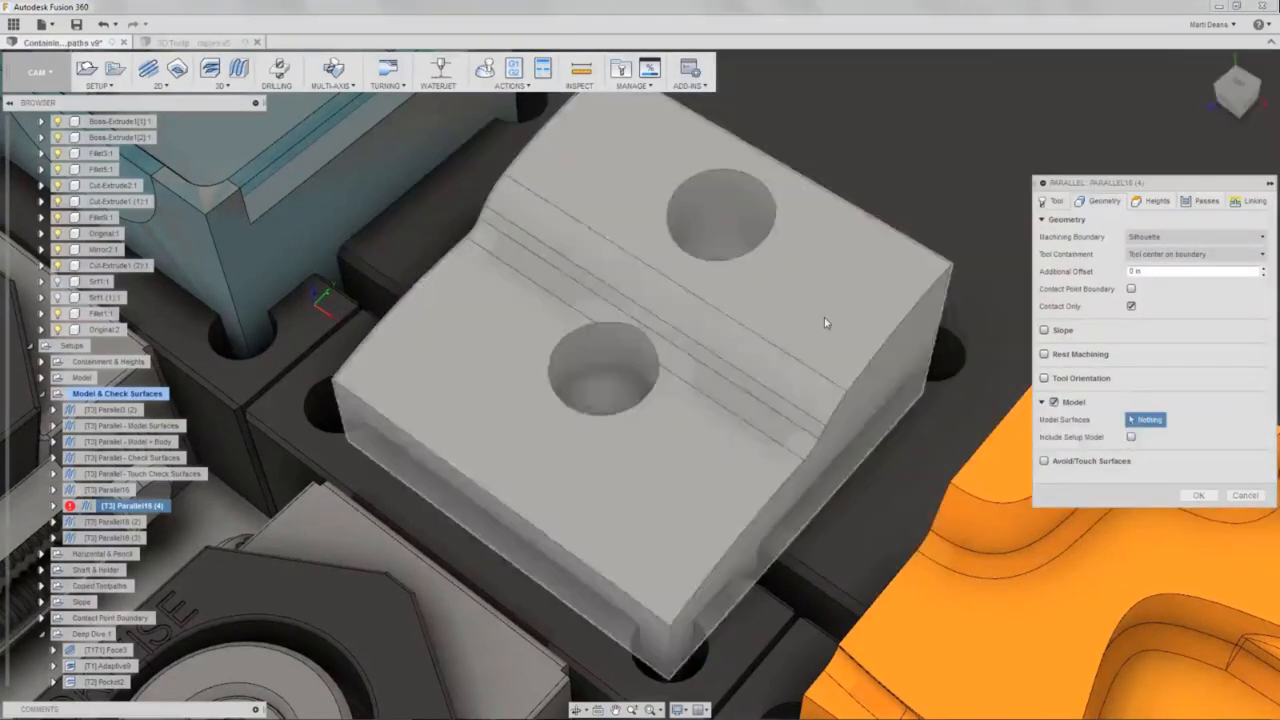
left_click(806, 358)
left_click(775, 403)
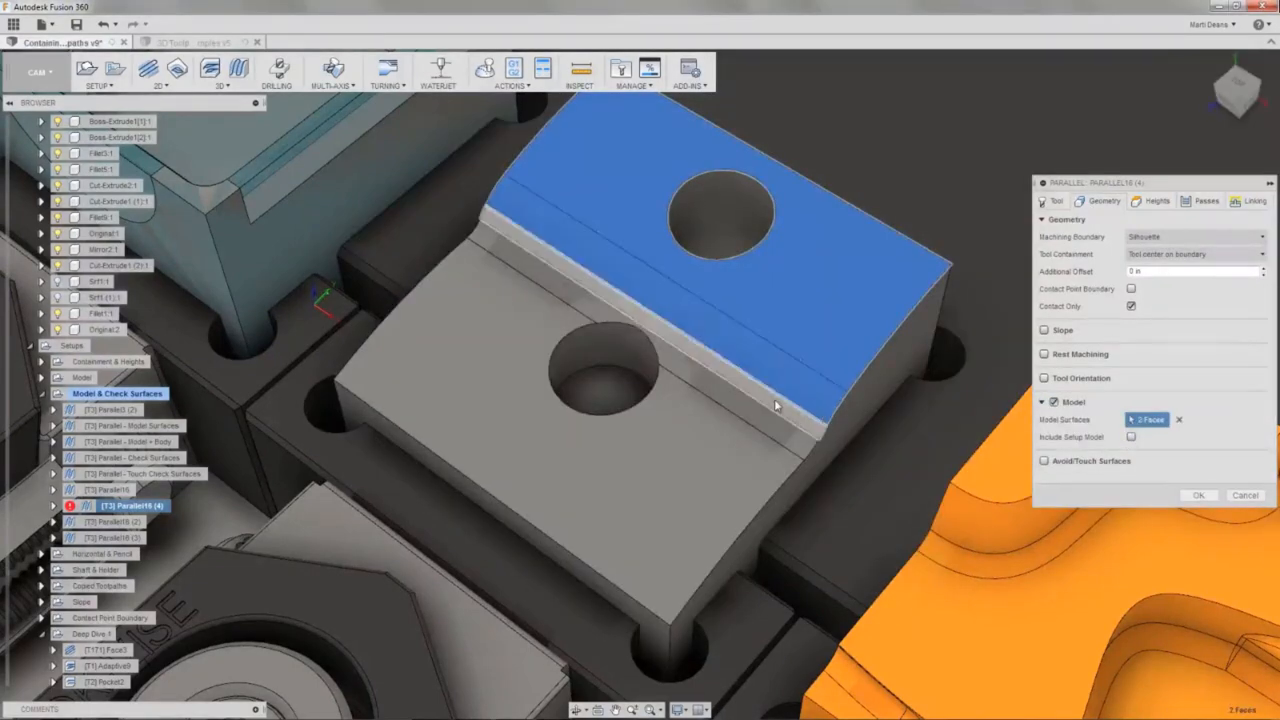
left_click(774, 405)
left_click(774, 428)
left_click(710, 465)
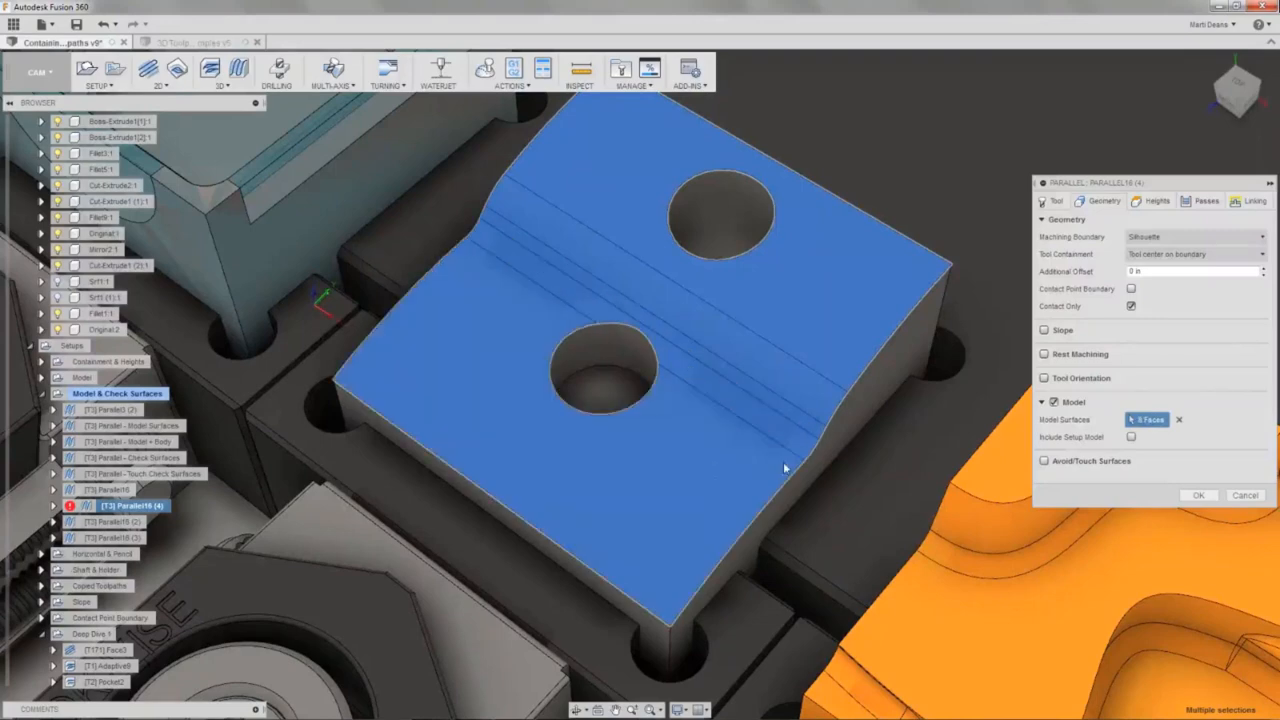
left_click(1205, 496)
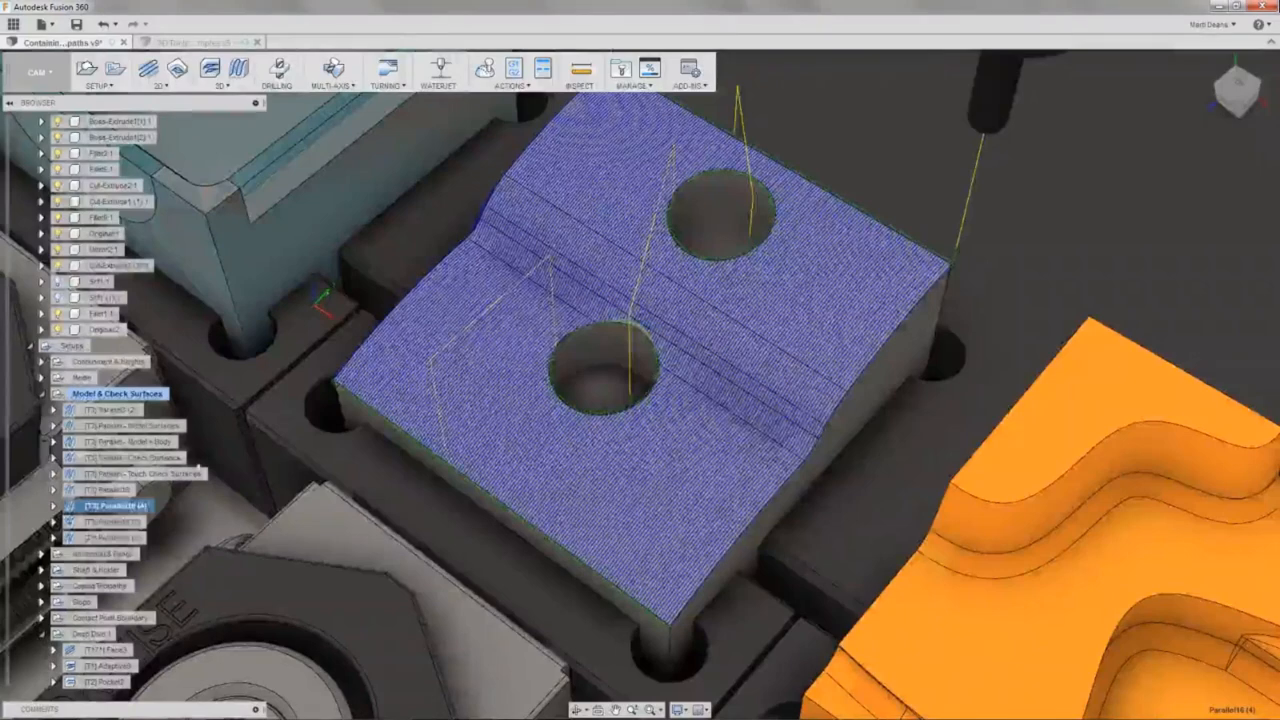
left_click(138, 539)
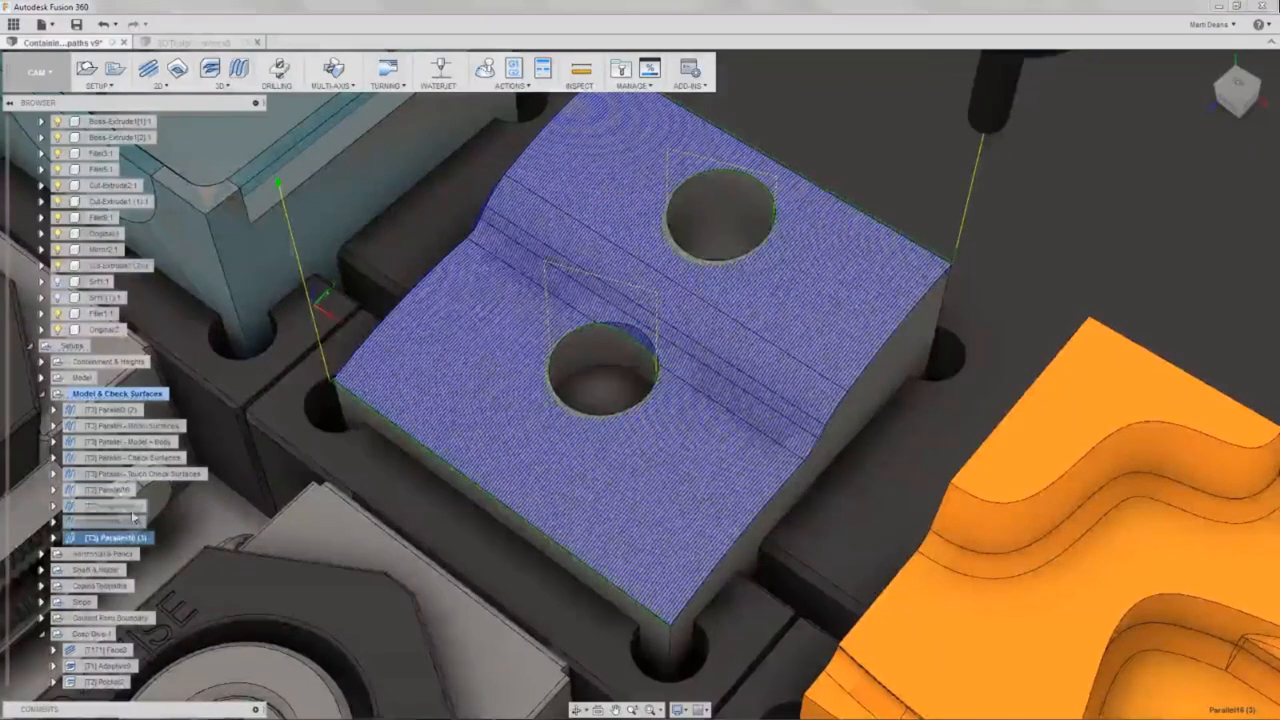
left_click(127, 506)
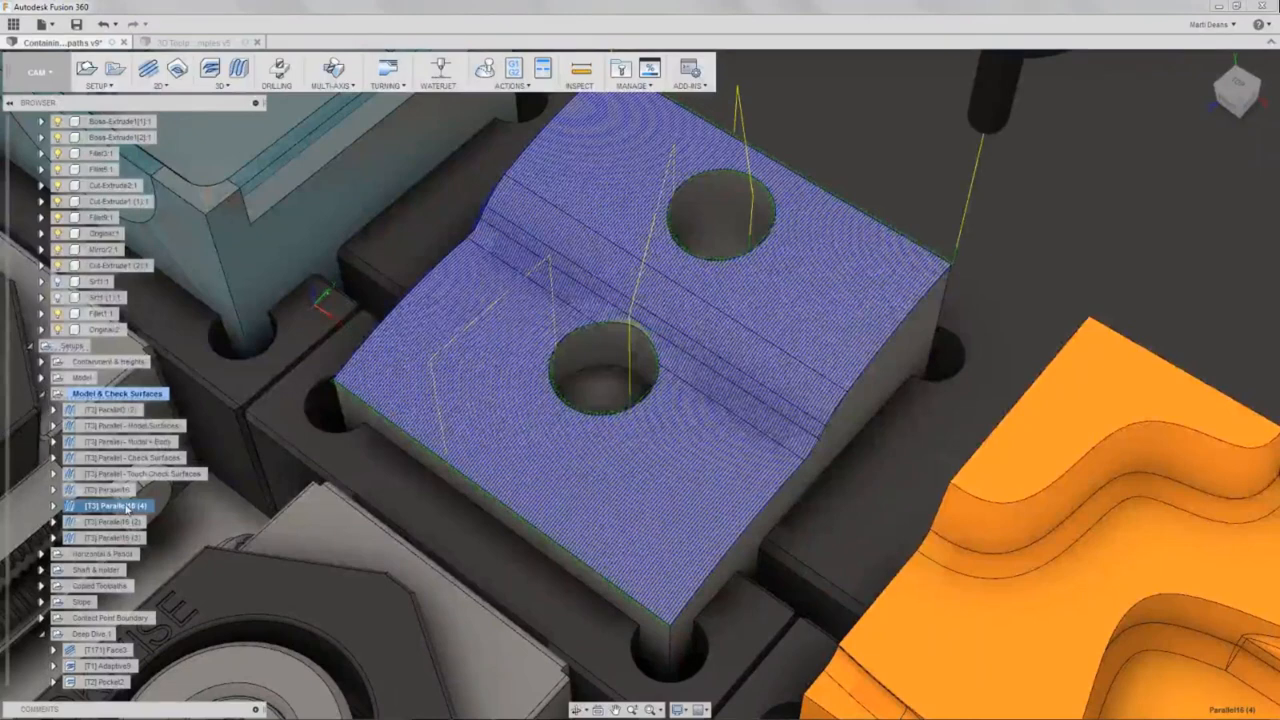
Duplicate the original Parallel16 toolpath once more and open the new copy's settings.
right_click(115, 490)
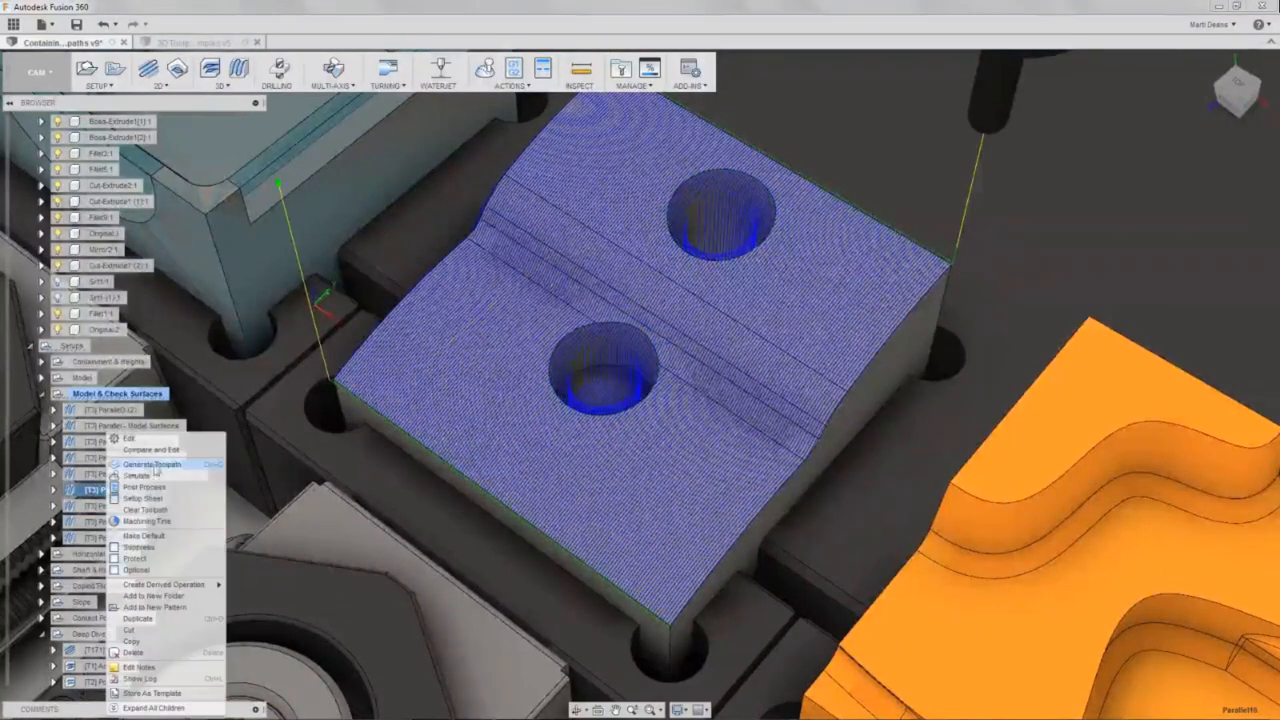
mouse_move(193, 586)
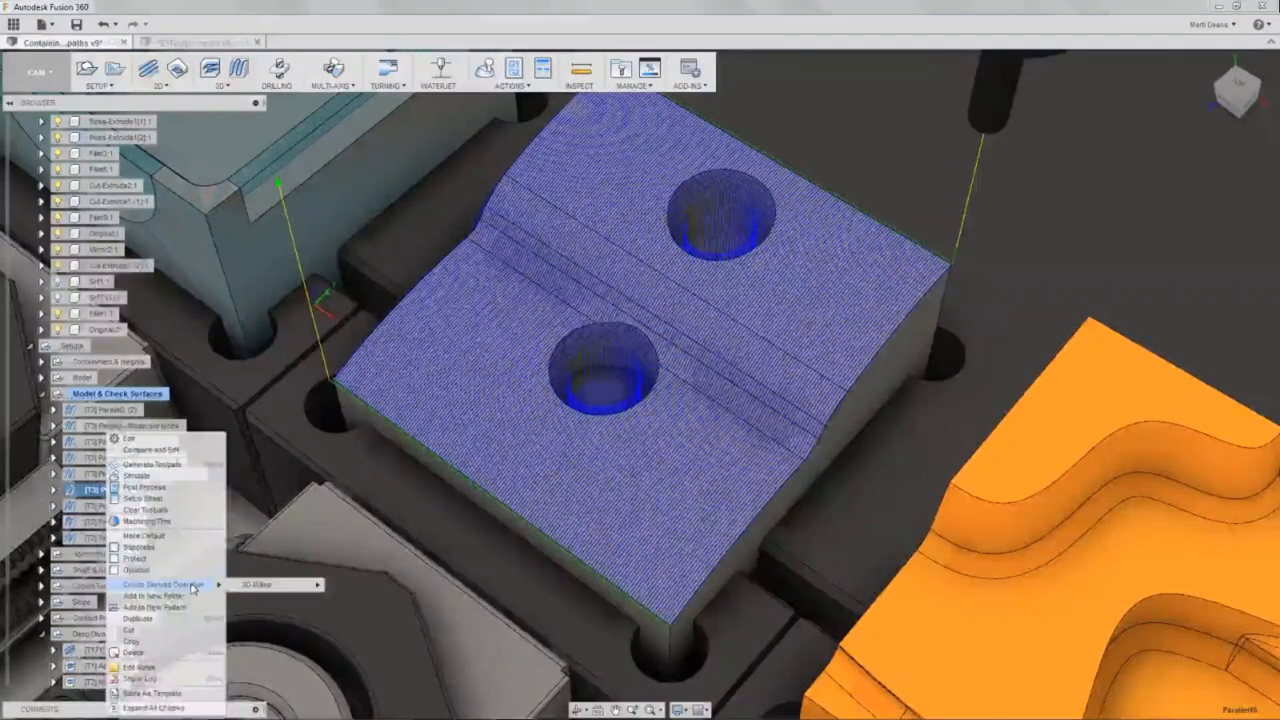
left_click(258, 584)
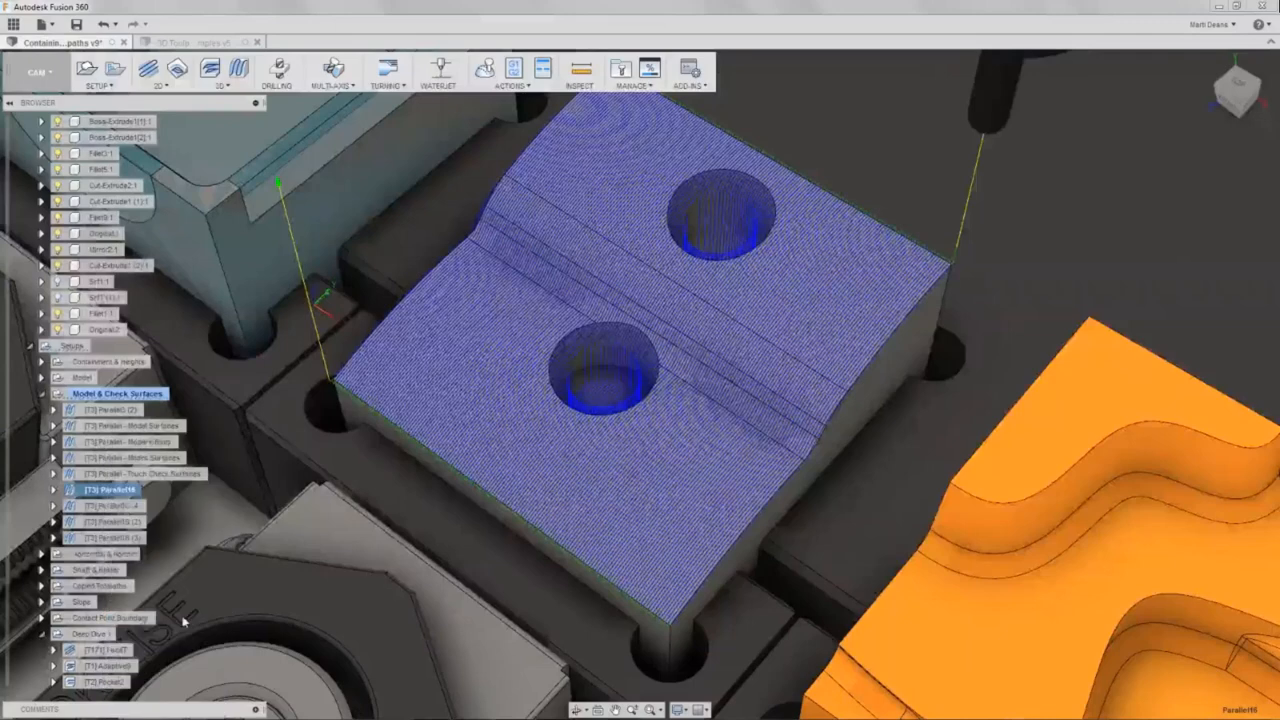
right_click(115, 512)
left_click(160, 441)
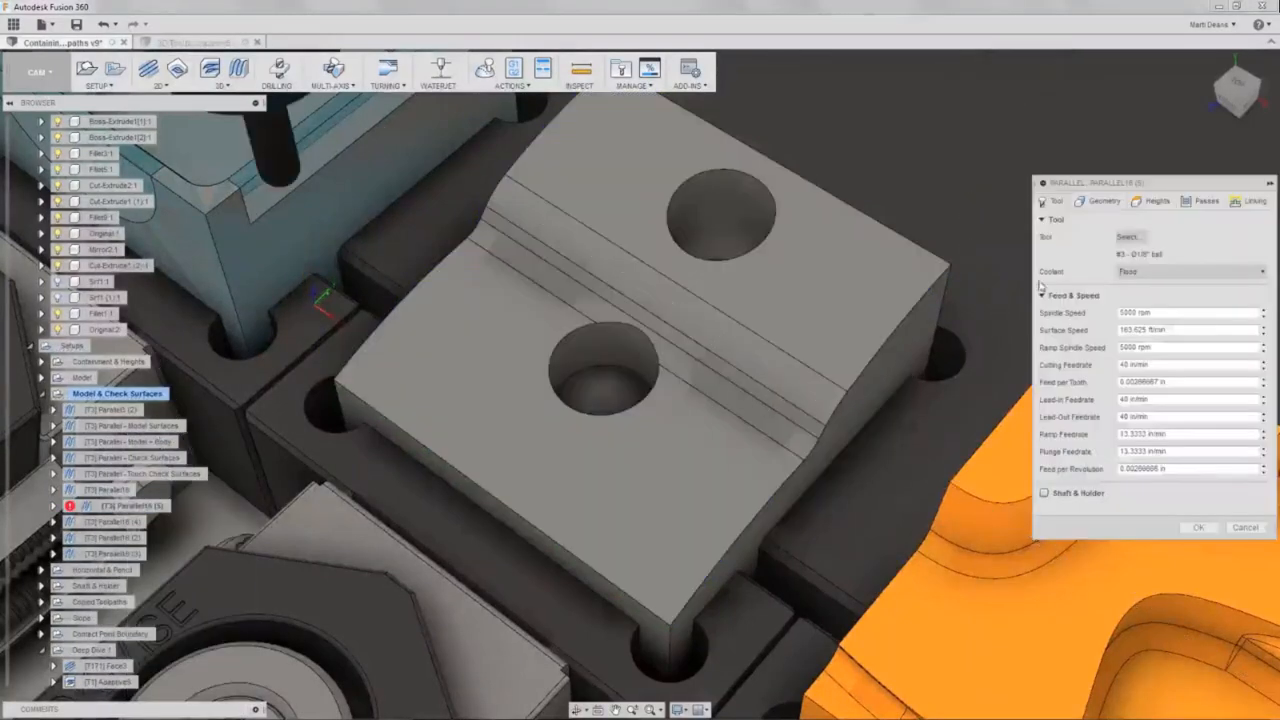
Set the machining boundary to Selection, pick the part's outer edge chain and the rims of both holes, and regenerate the toolpath.
left_click(1104, 201)
left_click(1180, 254)
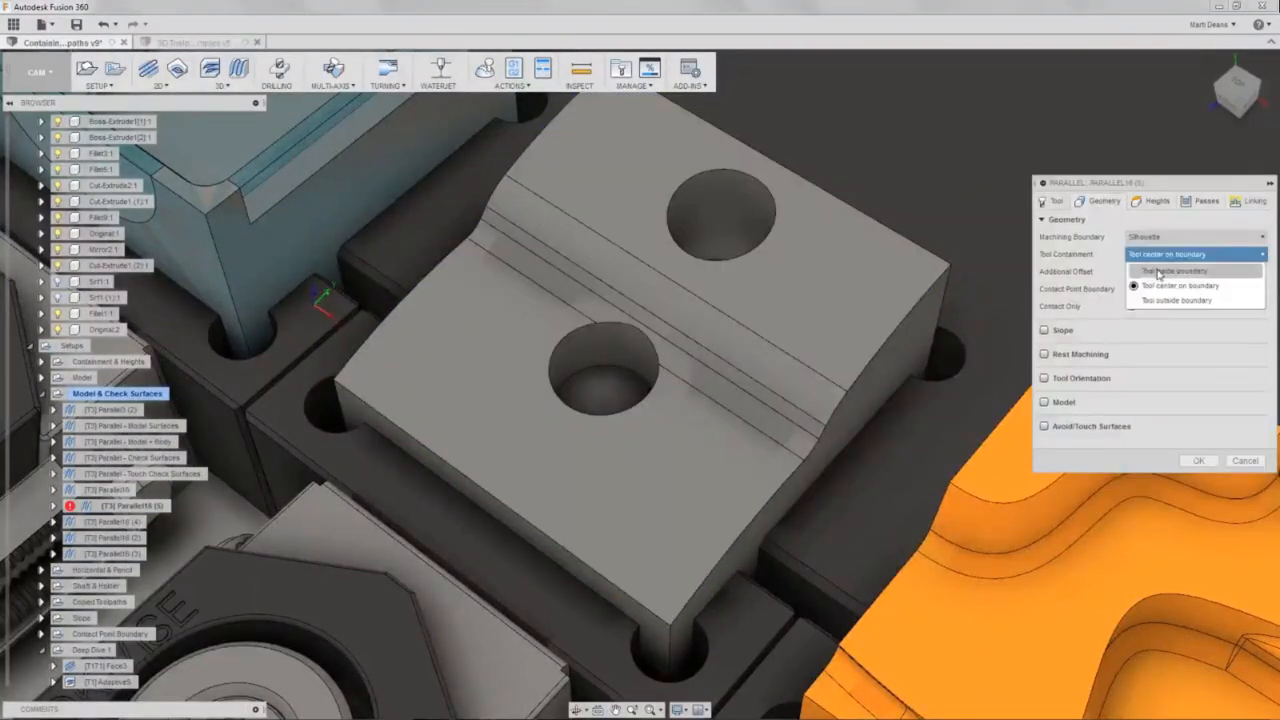
left_click(1158, 272)
left_click(1152, 238)
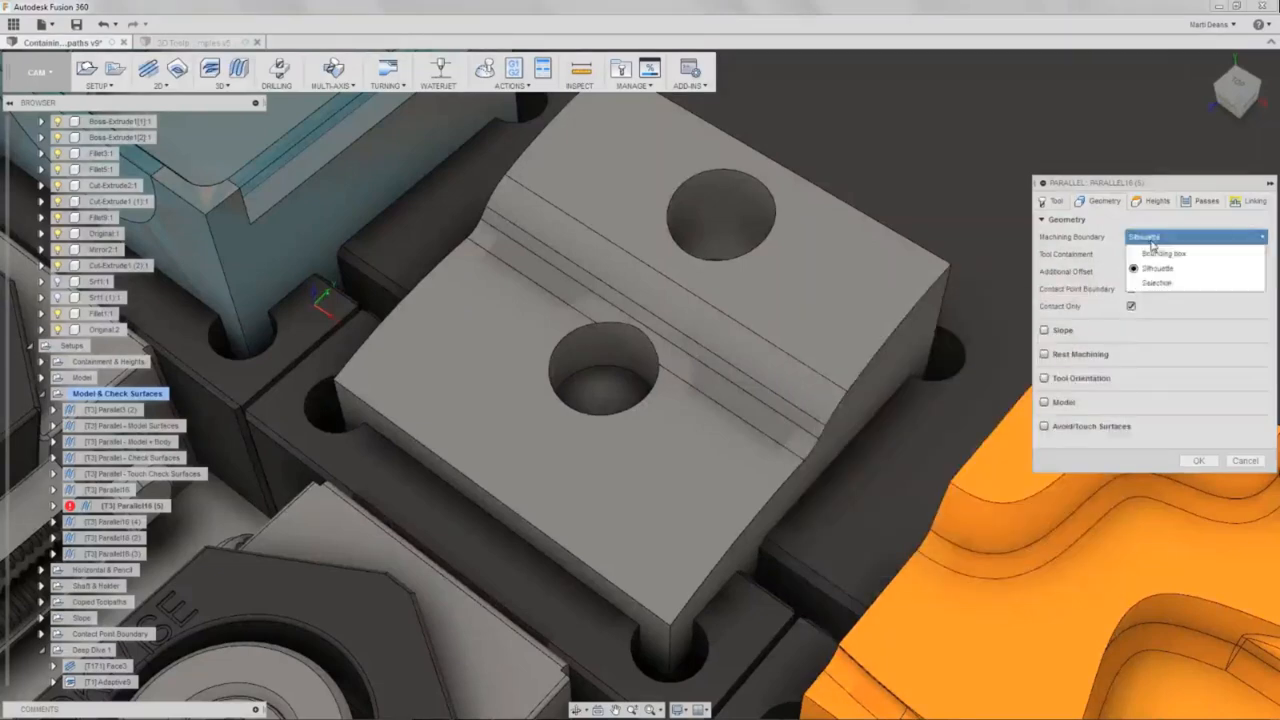
left_click(1156, 282)
left_click(893, 322)
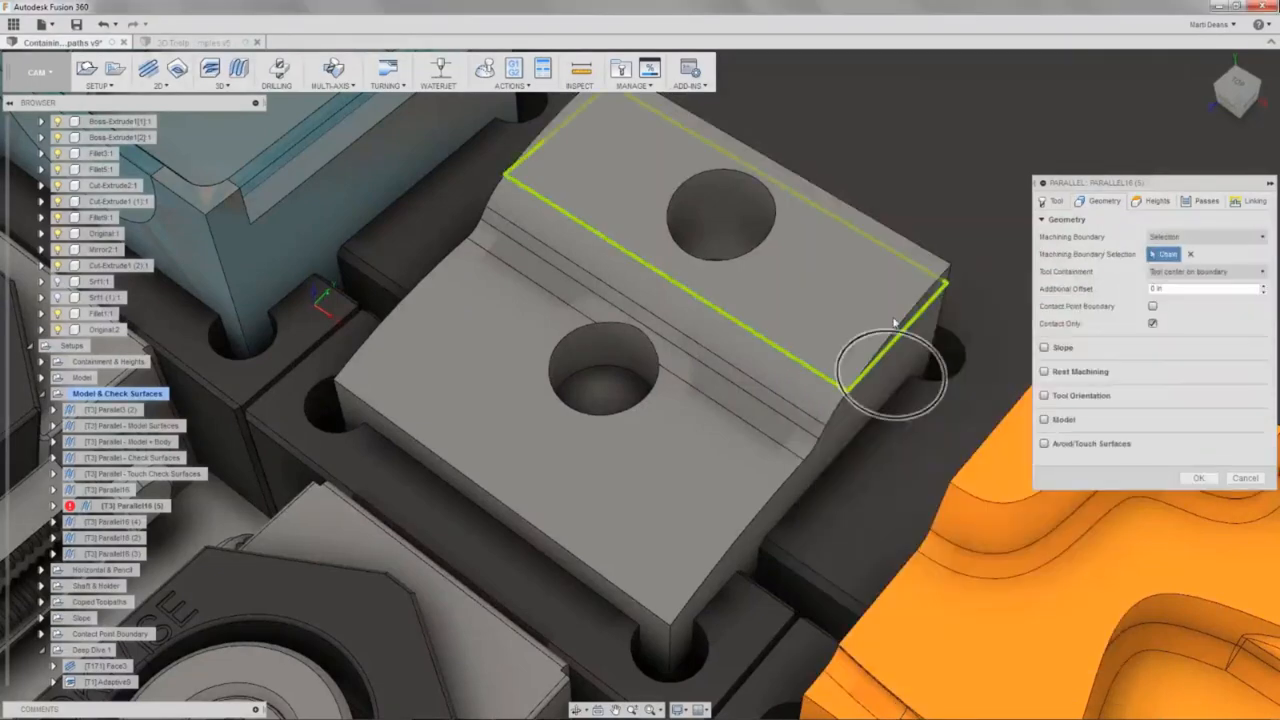
left_click(540, 538)
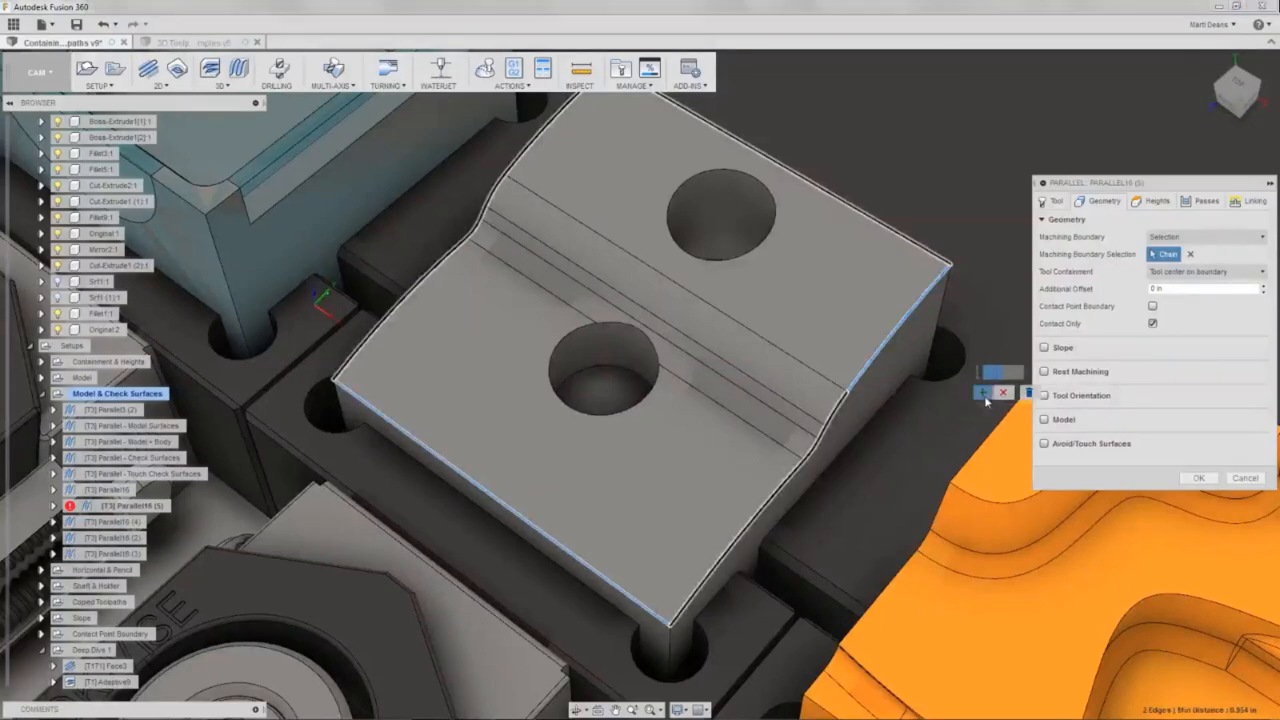
left_click(1027, 391)
left_click(752, 252)
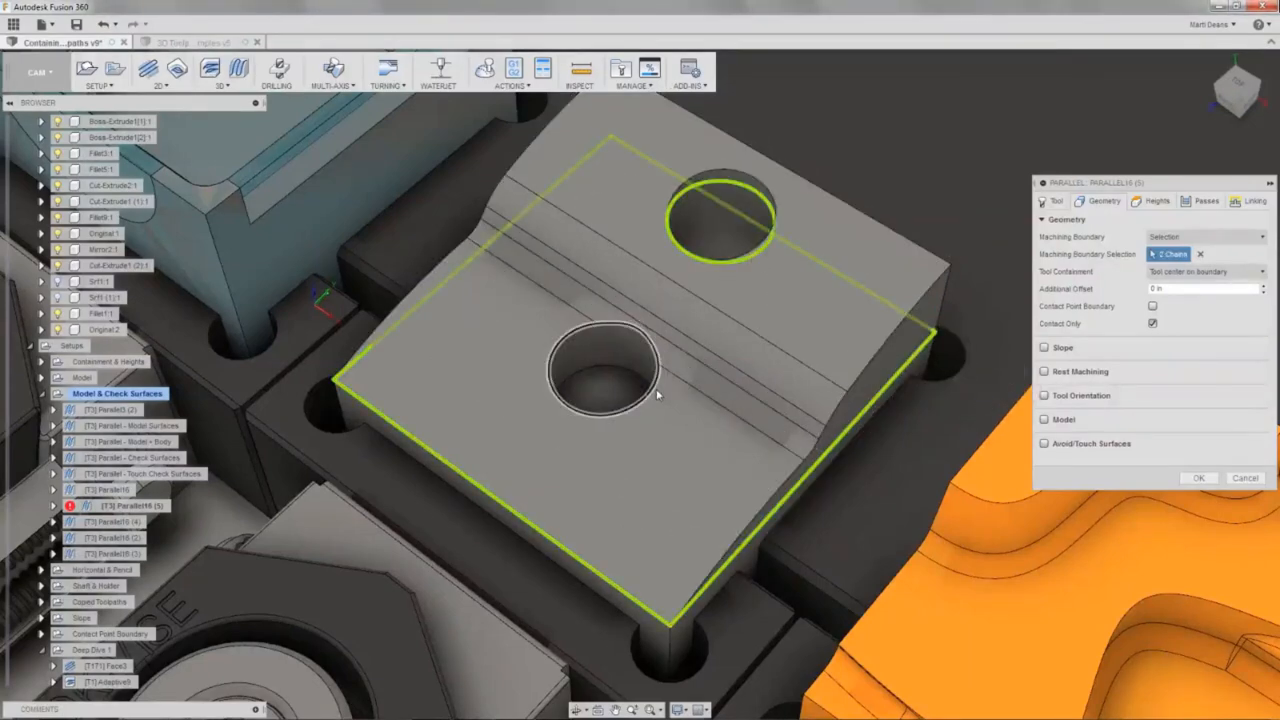
left_click(1198, 478)
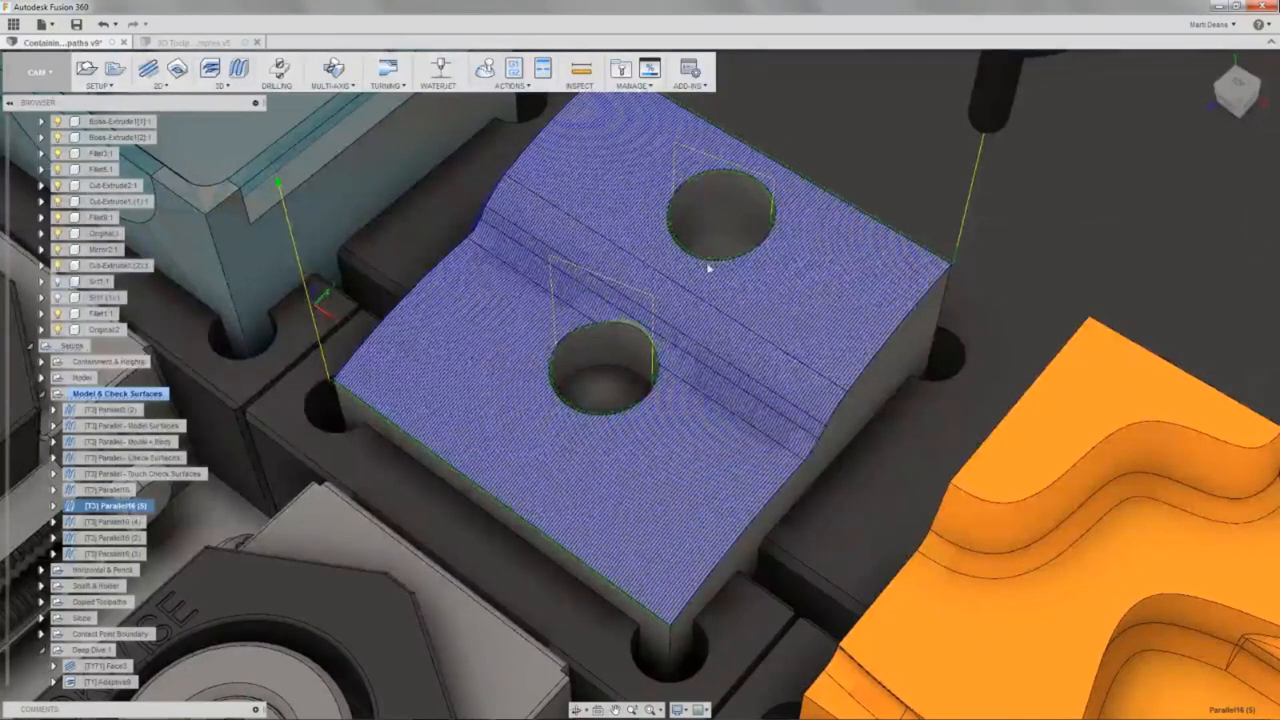
Clear the toolpath display and collapse the Containing 3D Toolpaths component in the browser to bring the setup folders into view.
left_click(876, 106)
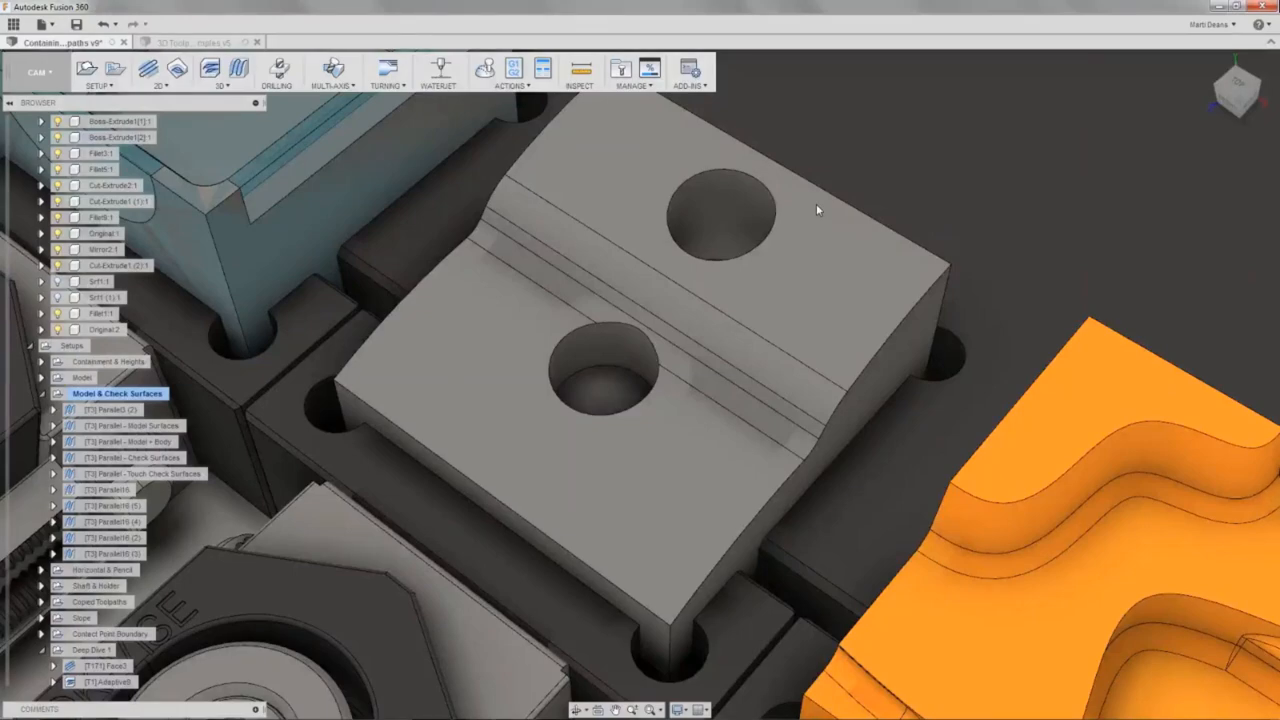
scroll(816, 208, "down", 6)
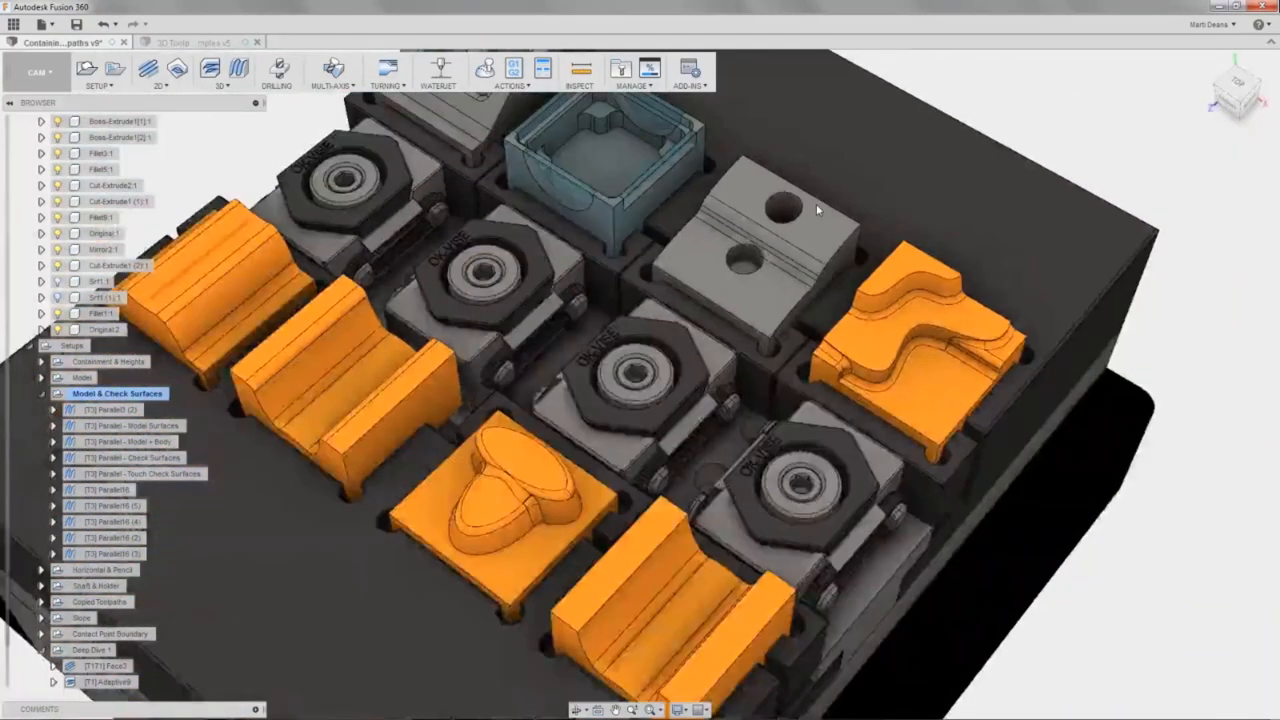
middle_click_drag(816, 203, 535, 202)
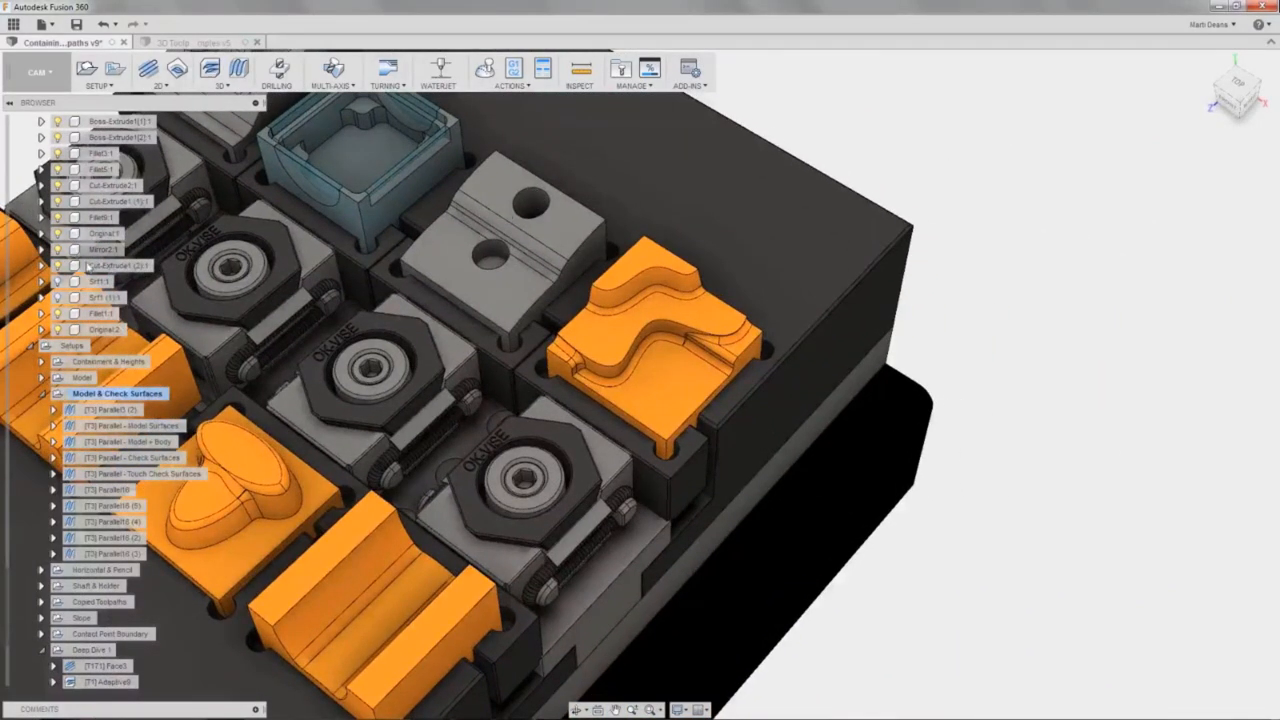
scroll(82, 295, "up", 8)
scroll(82, 295, "up", 5)
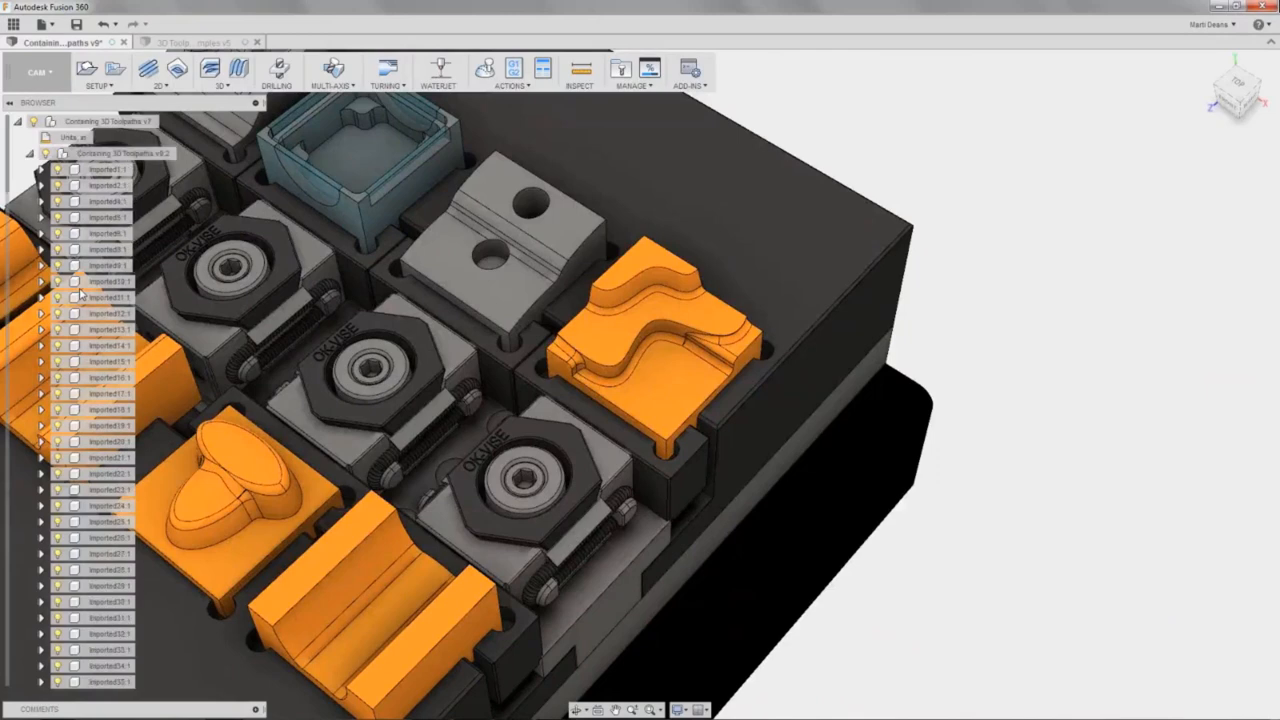
left_click(30, 153)
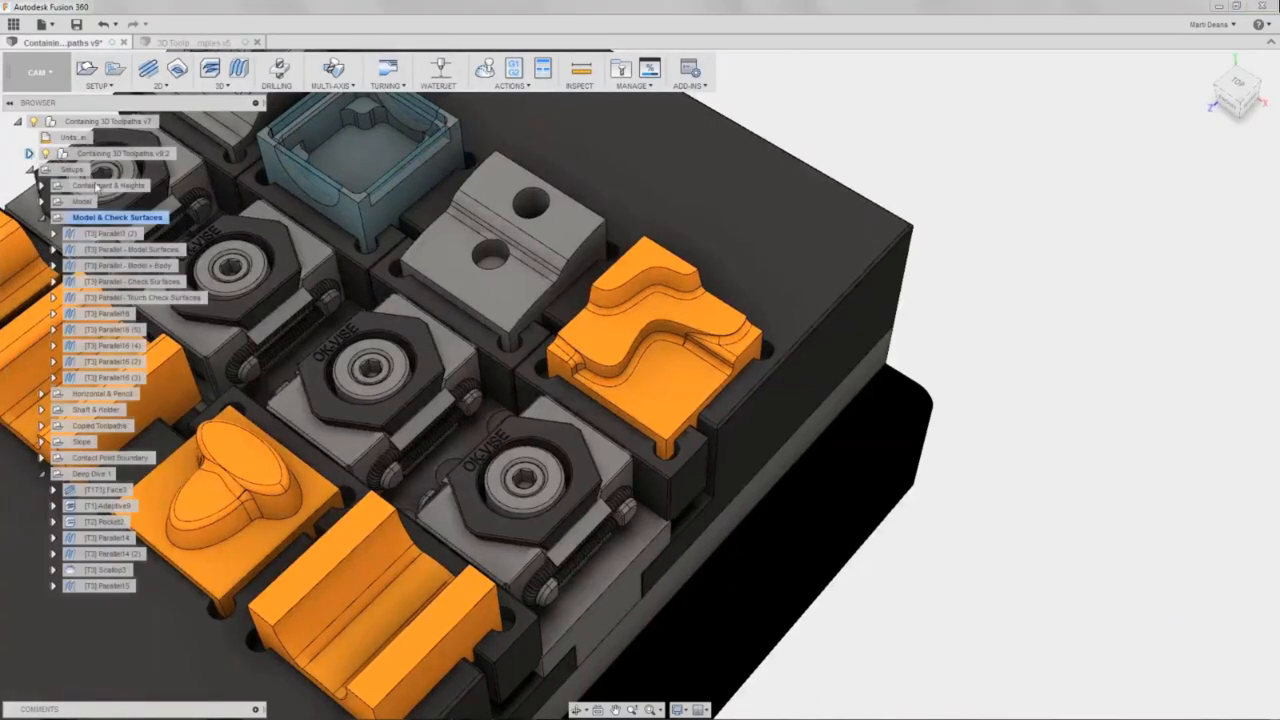
scroll(686, 347, "up", 3)
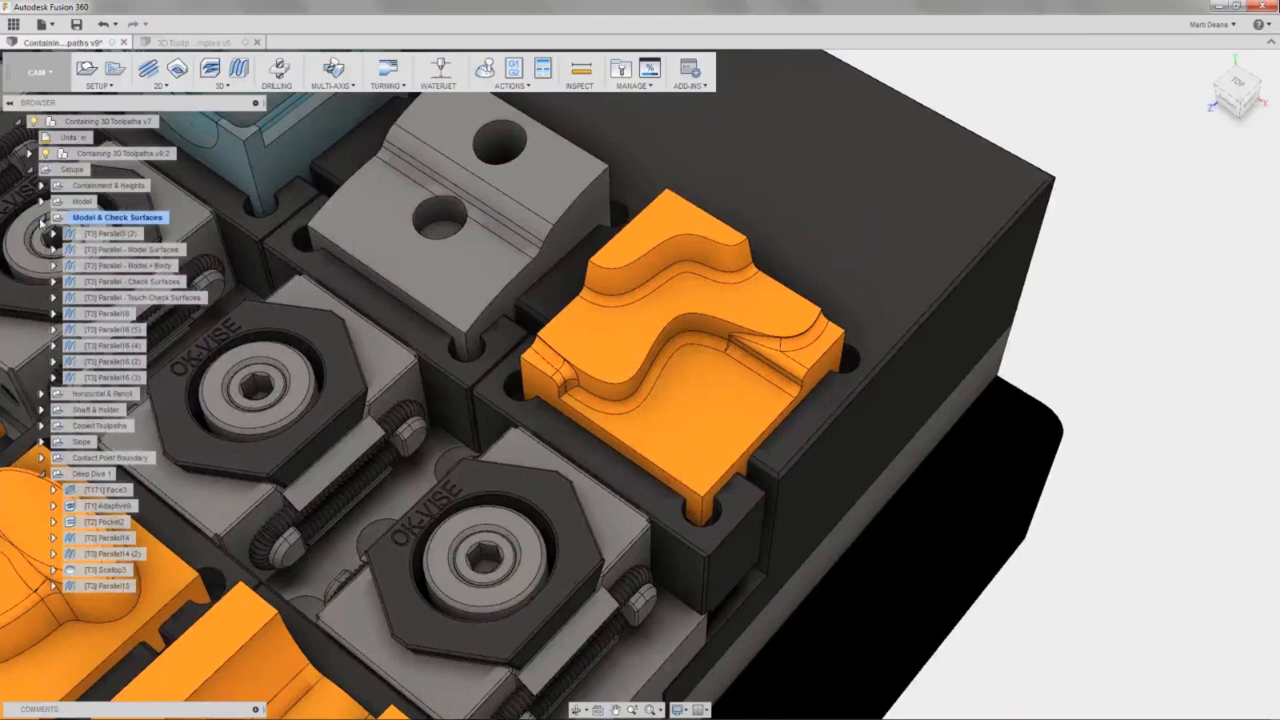
Collapse the Model & Check Surfaces setup, then expand and activate the Horizontal & Pencil setup for the part with the curved steps.
left_click(42, 218)
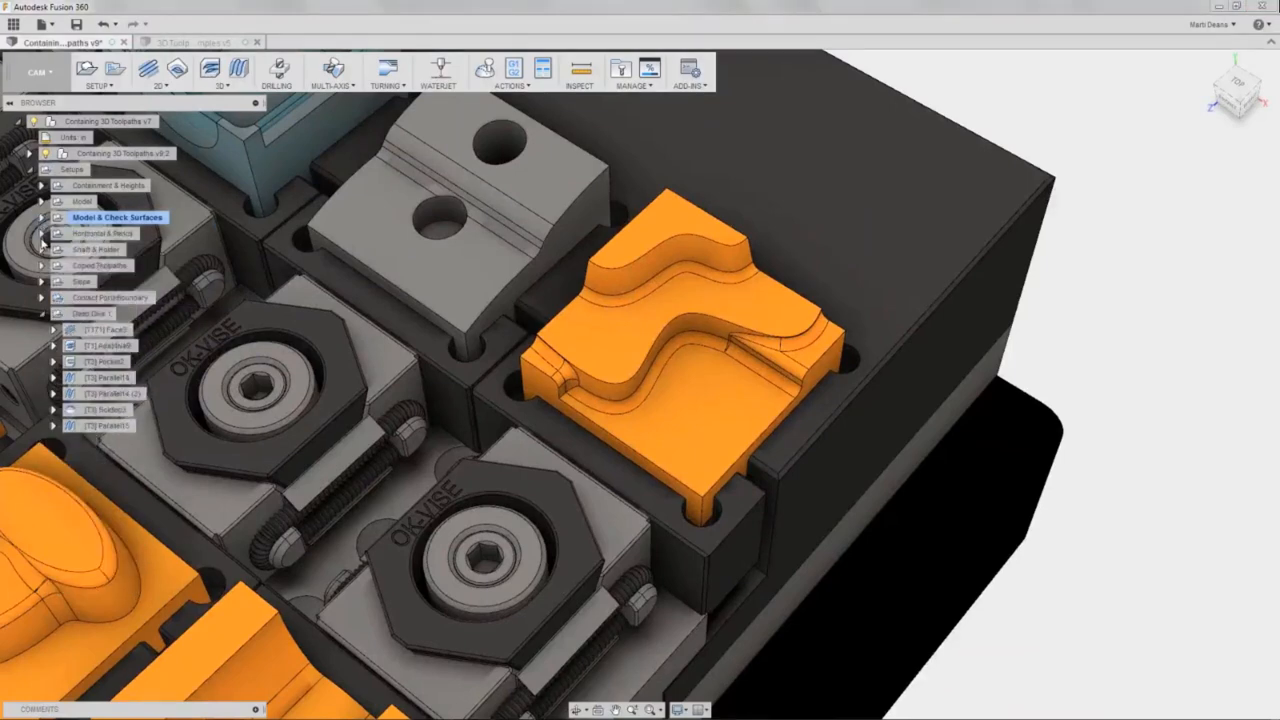
left_click(42, 234)
left_click(130, 236)
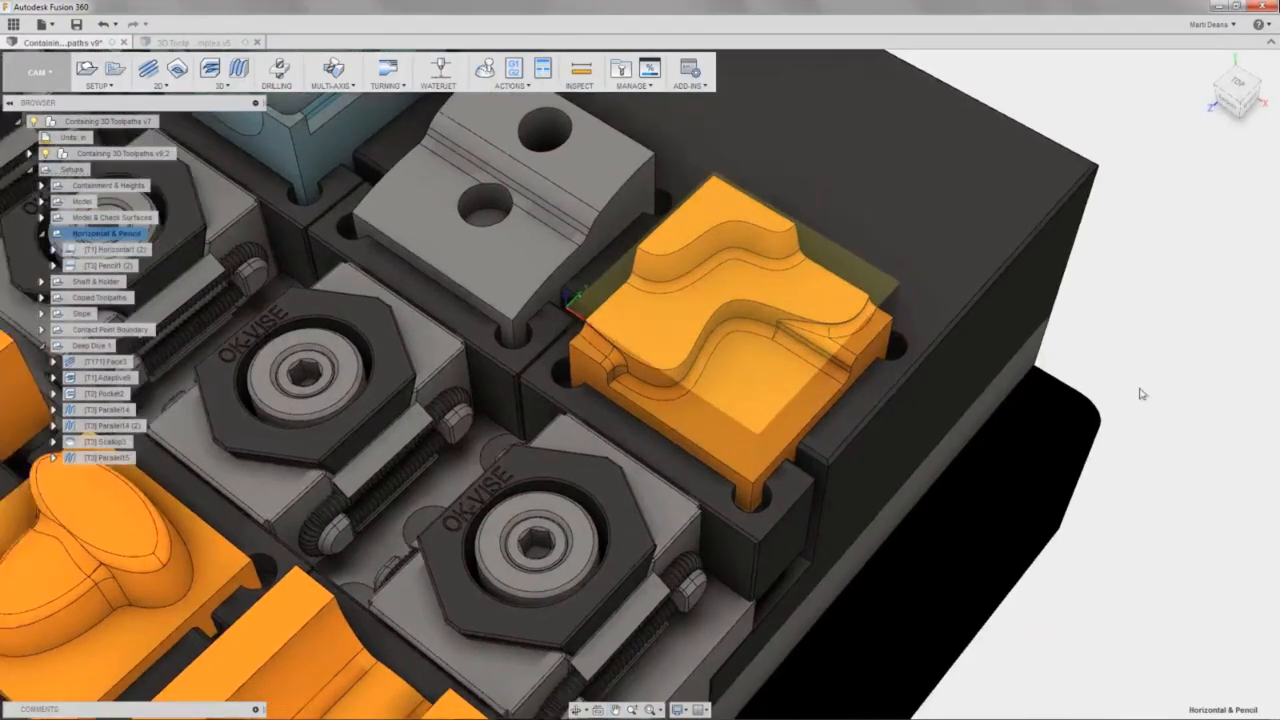
middle_click_drag(1140, 394, 1120, 470, "shift")
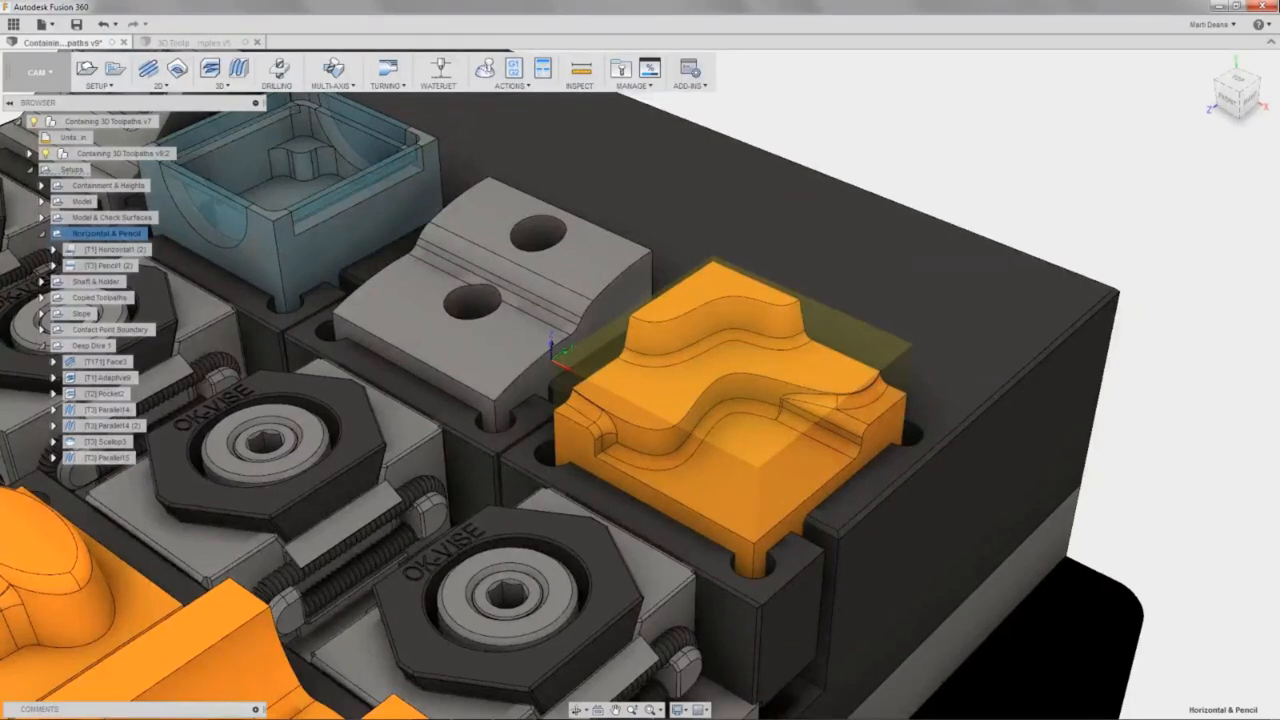
key("Escape")
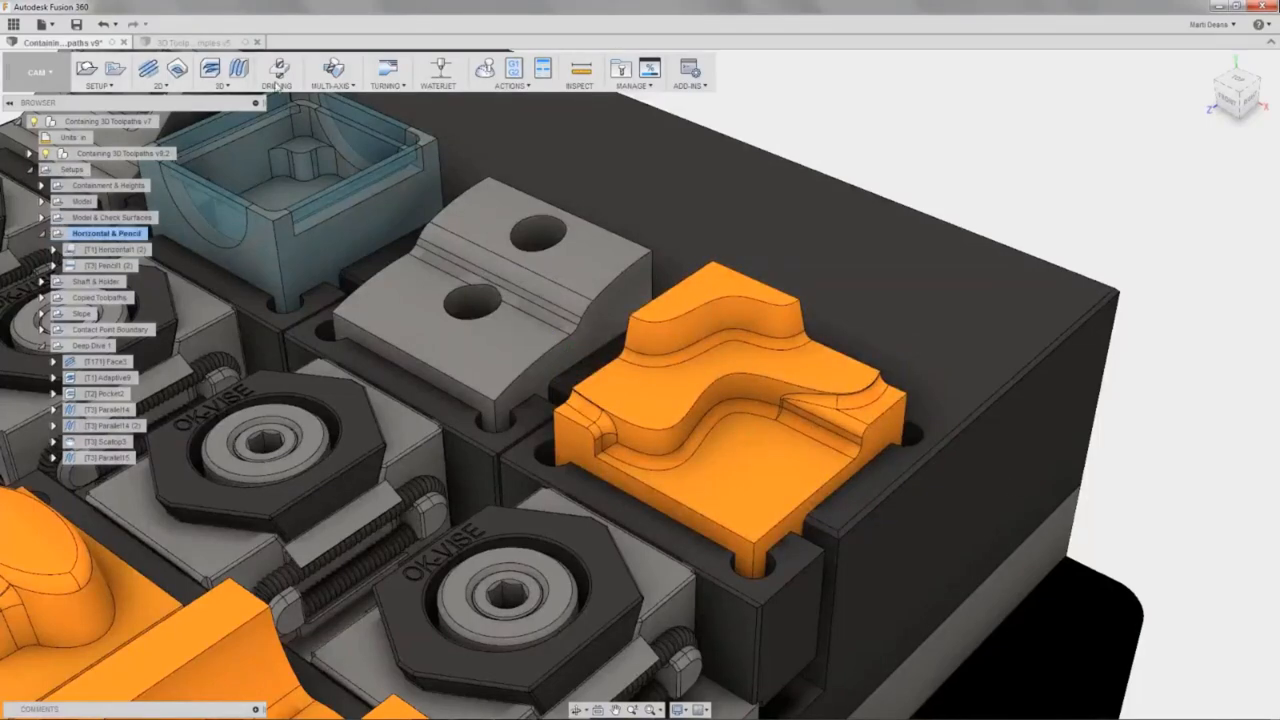
Create a 3D Horizontal toolpath in this setup using tool 2, the 1/8-inch R0.03125 bull nose, with the other settings at their defaults.
left_click(243, 87)
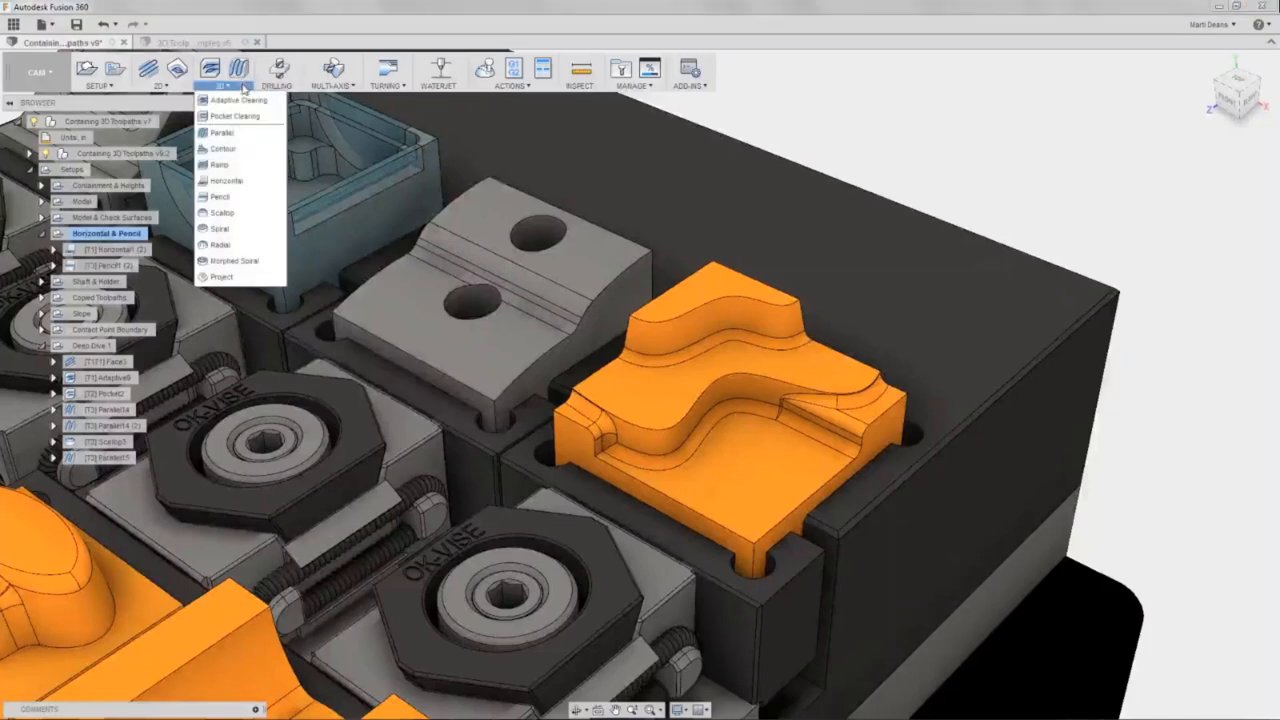
left_click(237, 180)
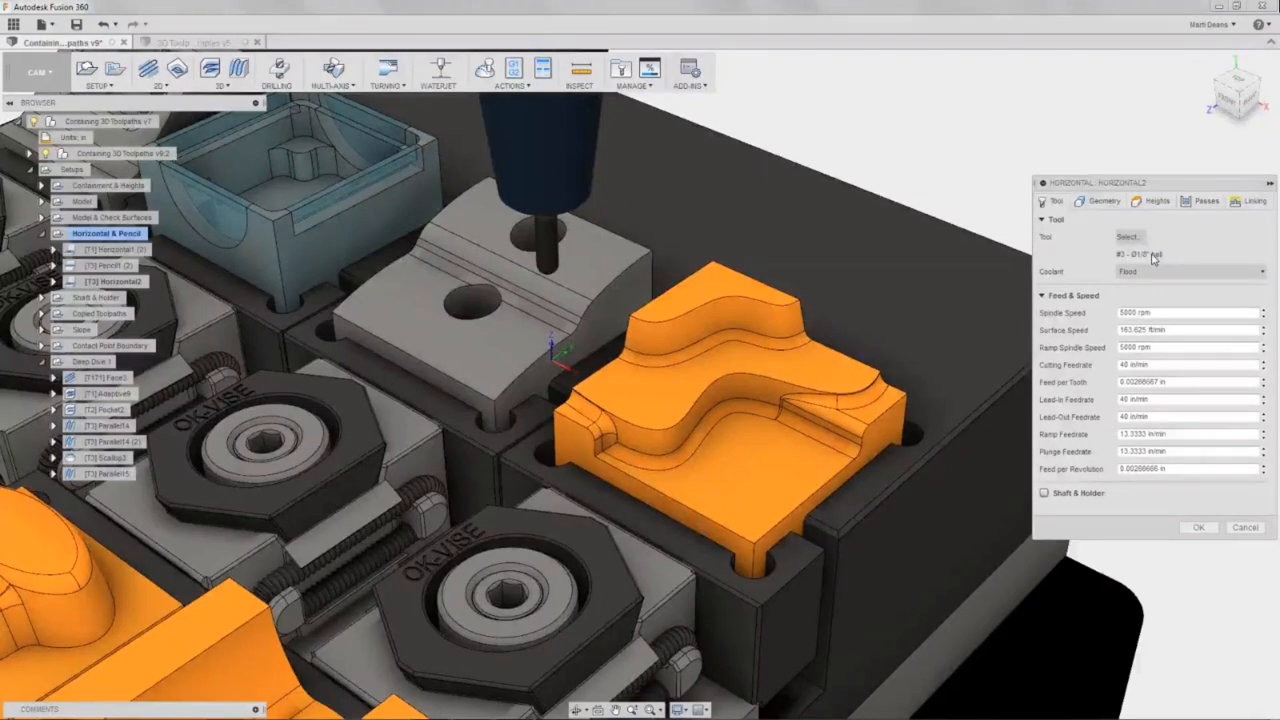
left_click(1128, 237)
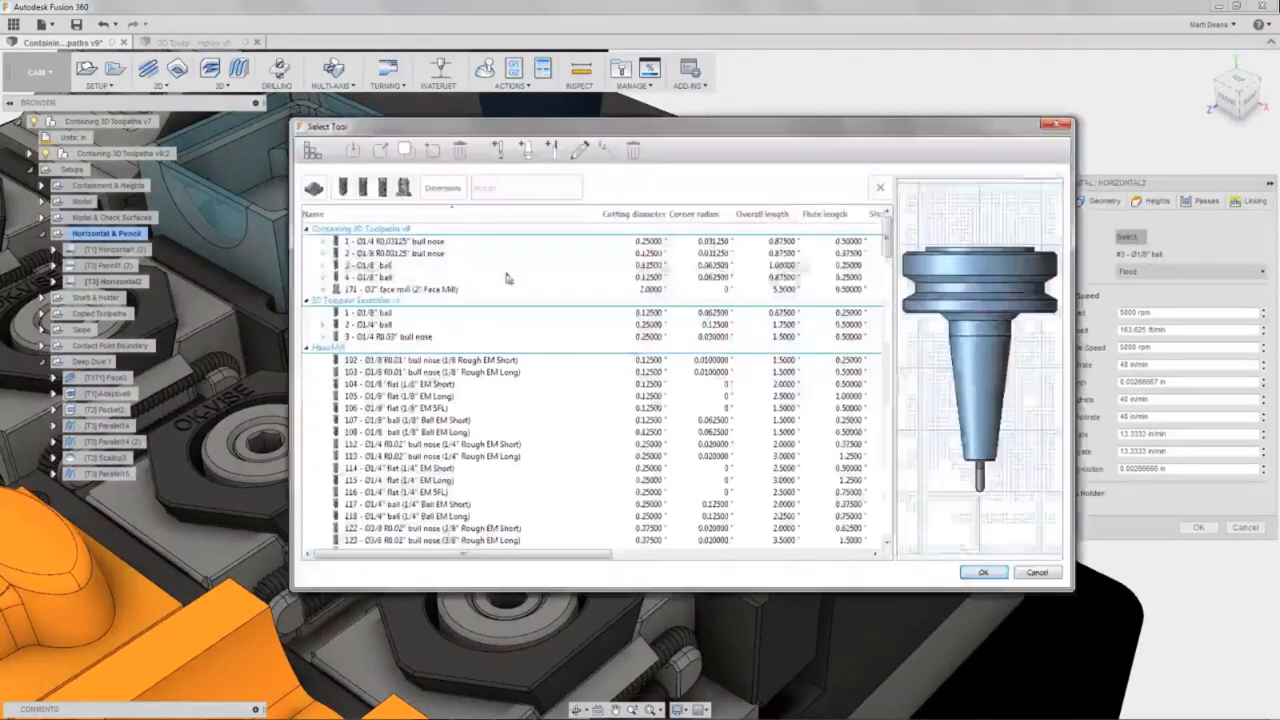
left_click(506, 255)
left_click(976, 571)
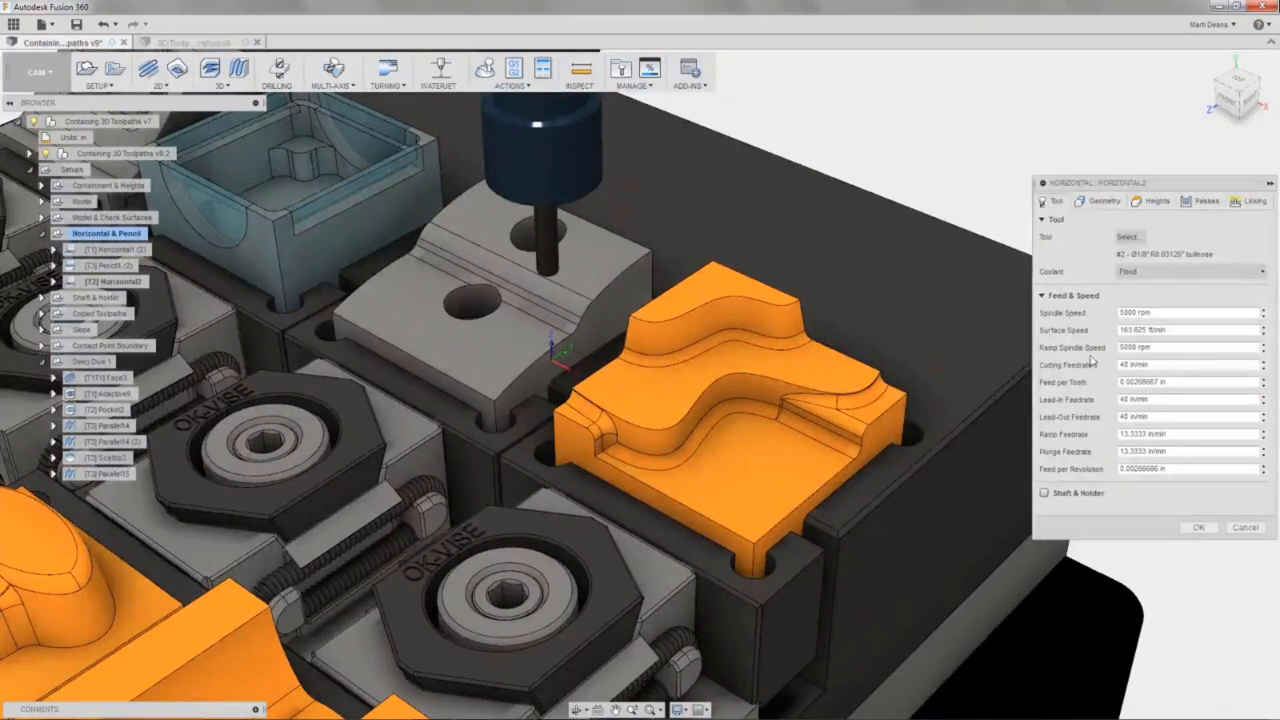
left_click(1198, 528)
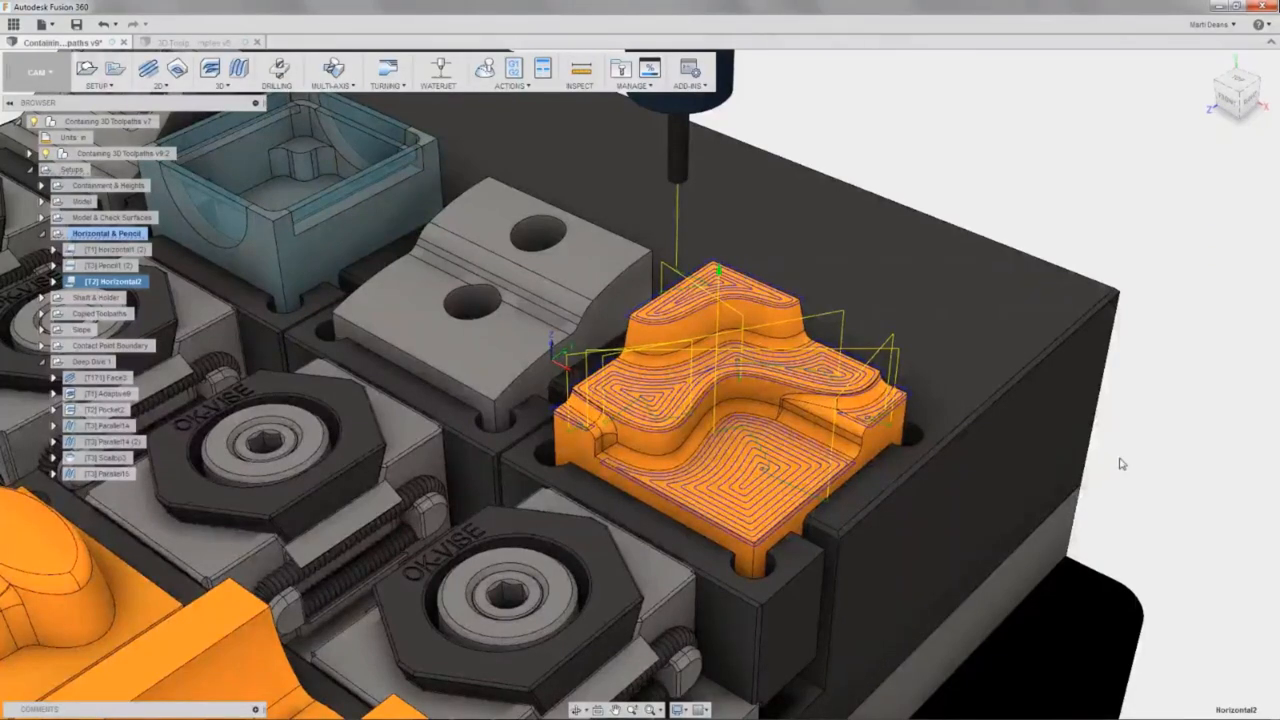
Edit the new horizontal toolpath to use morphed spiral machining, regenerate it and clear its display.
scroll(830, 440, "up", 5)
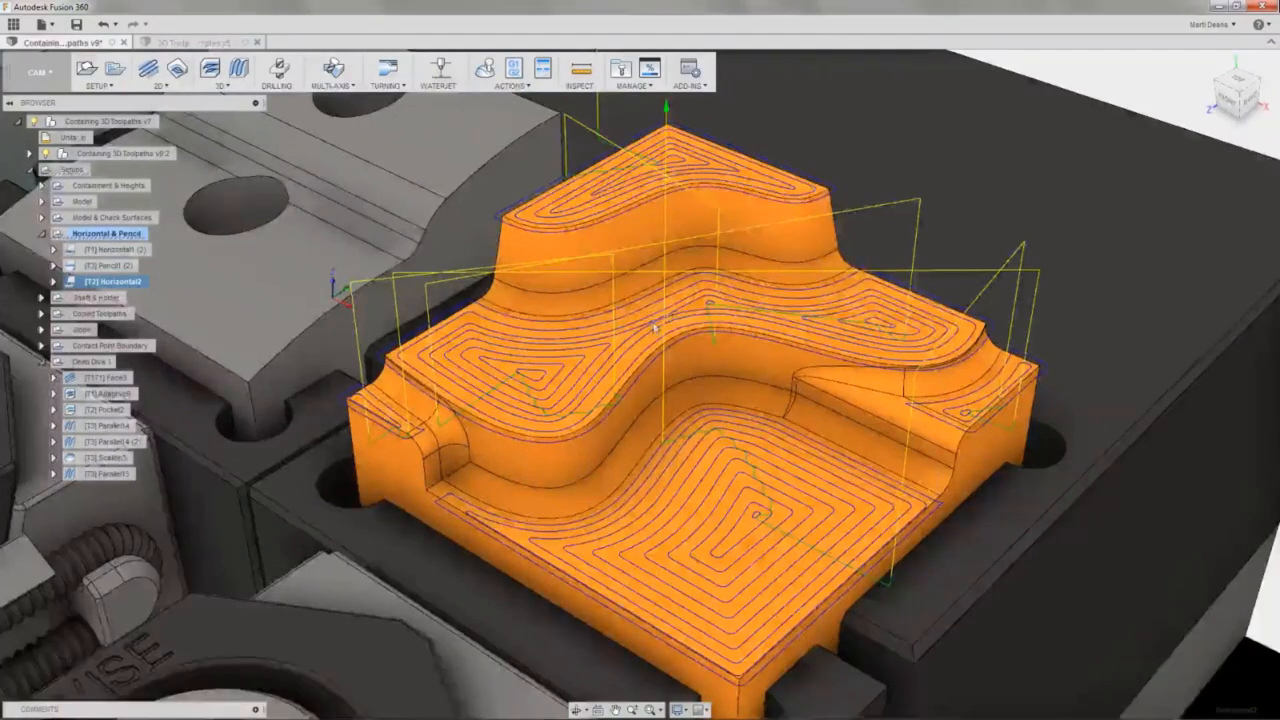
middle_click_drag(658, 329, 655, 380, "shift")
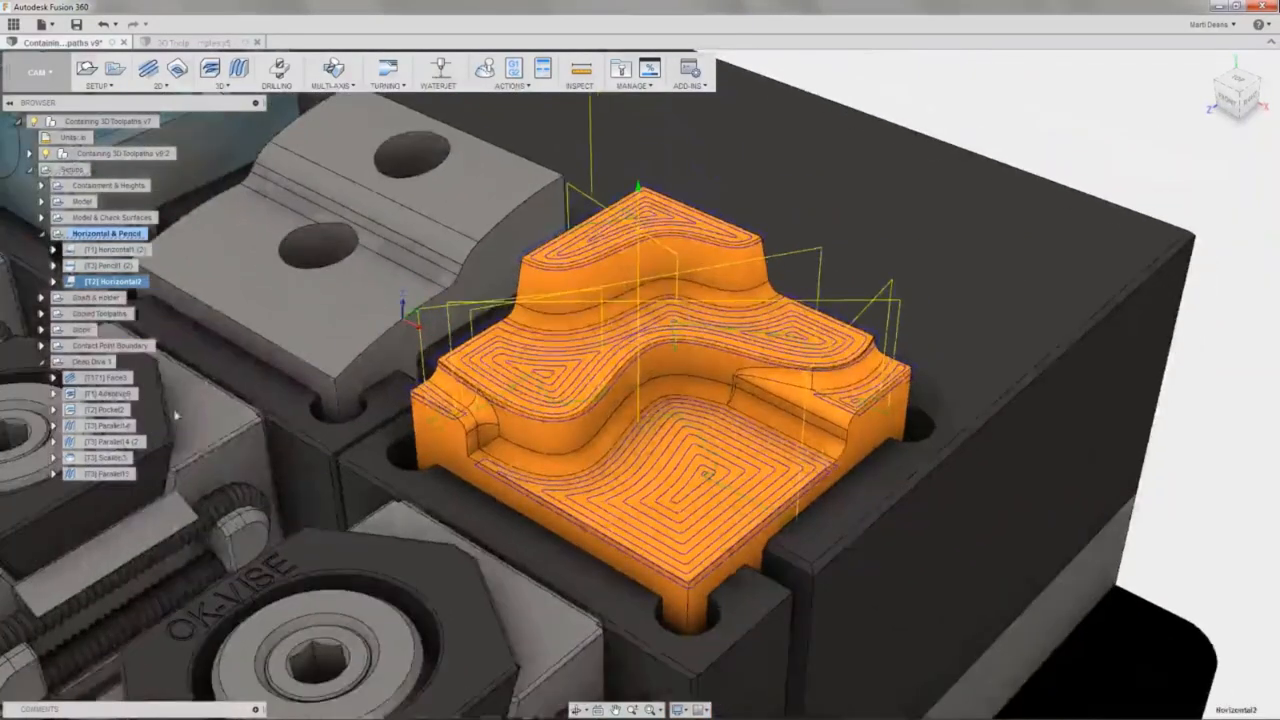
right_click(135, 282)
left_click(158, 294)
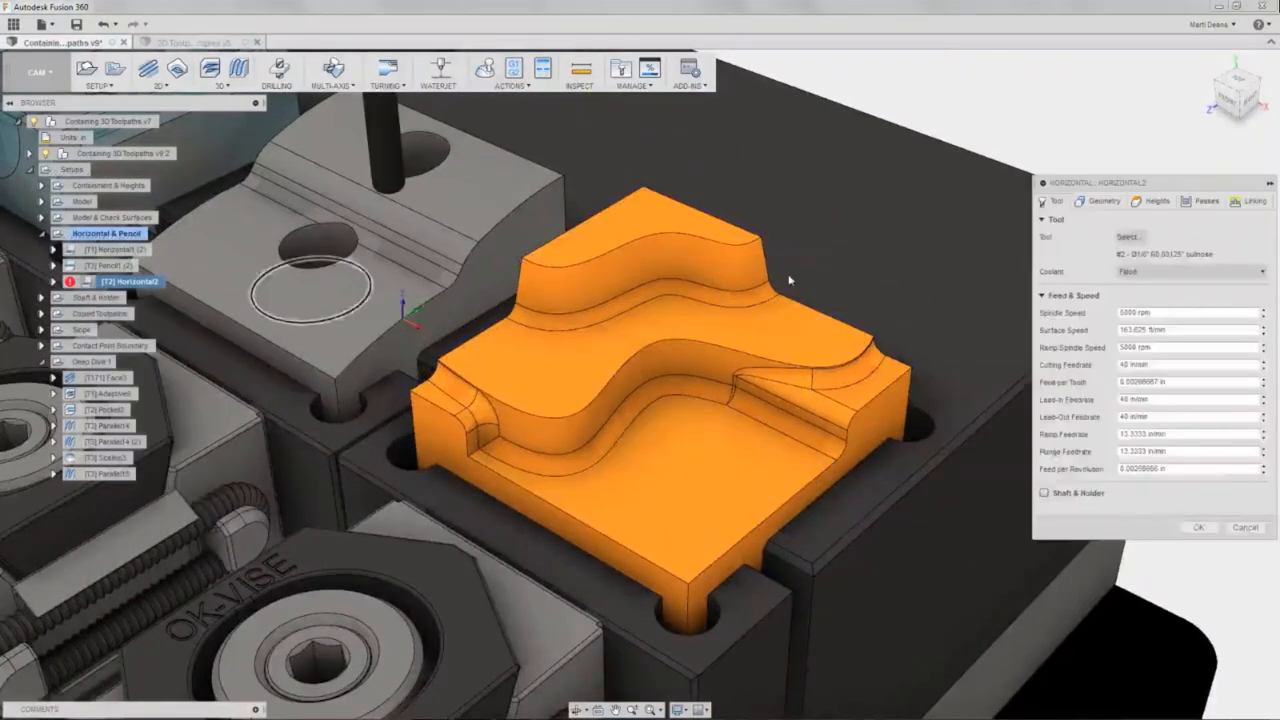
left_click(1204, 203)
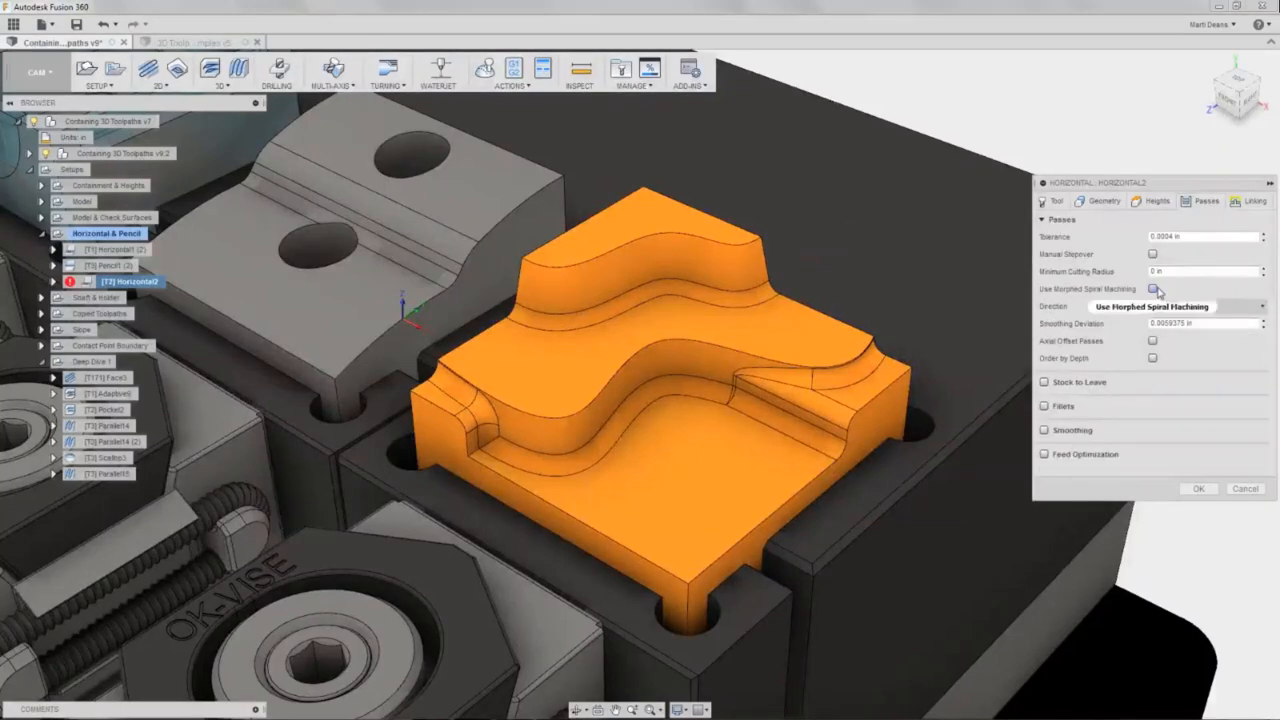
left_click(1153, 289)
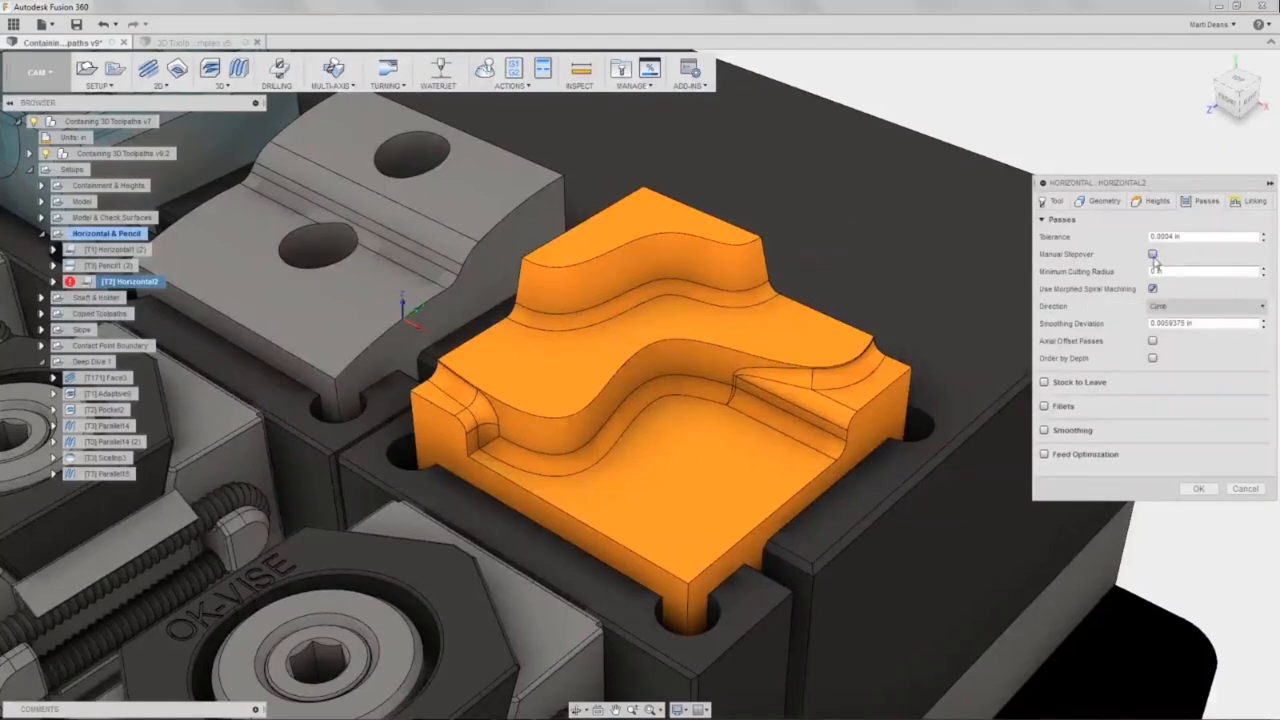
left_click(1245, 203)
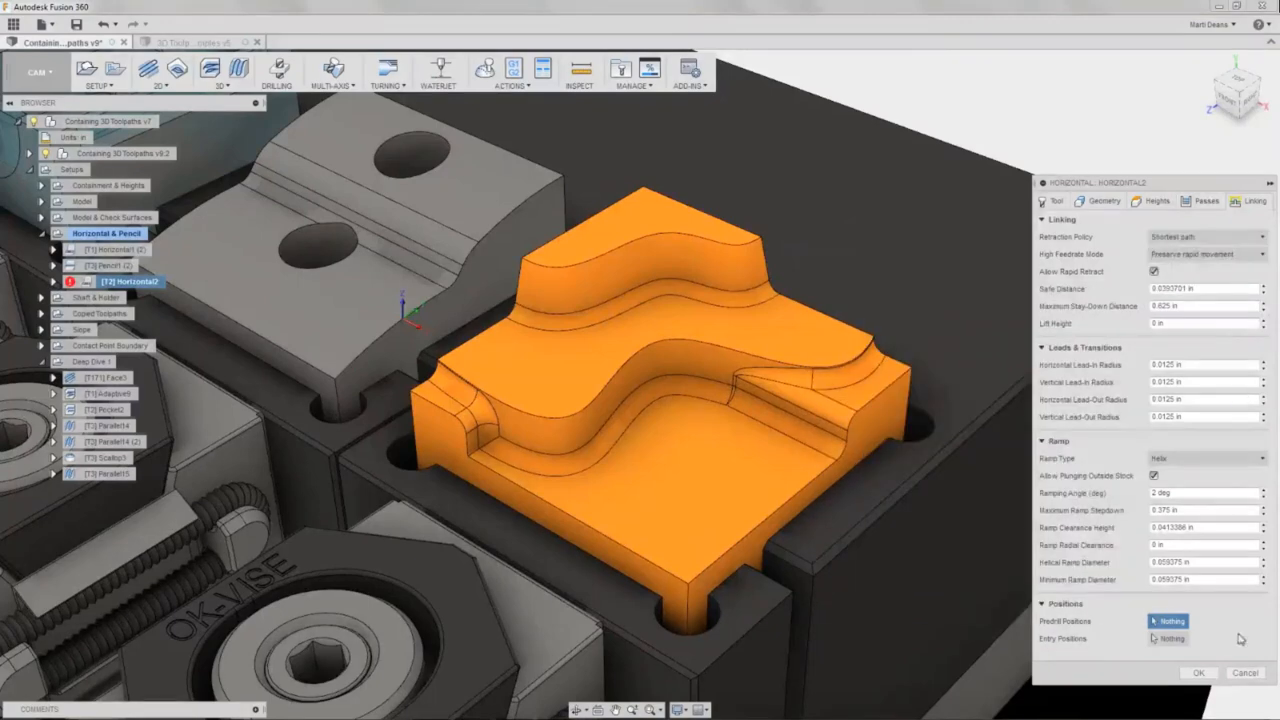
left_click(1217, 676)
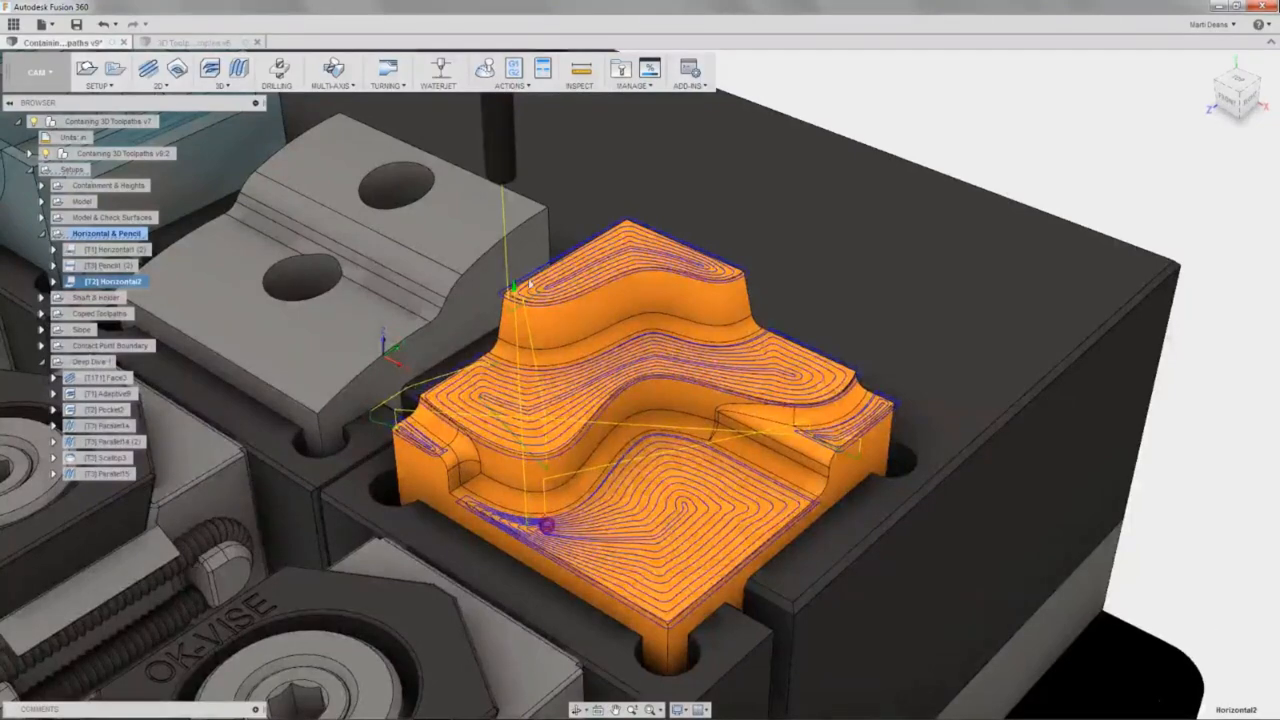
left_click(876, 269)
Create a 3D Pencil toolpath on the same part using tool 3, the 1/8-inch ball end mill.
left_click(220, 85)
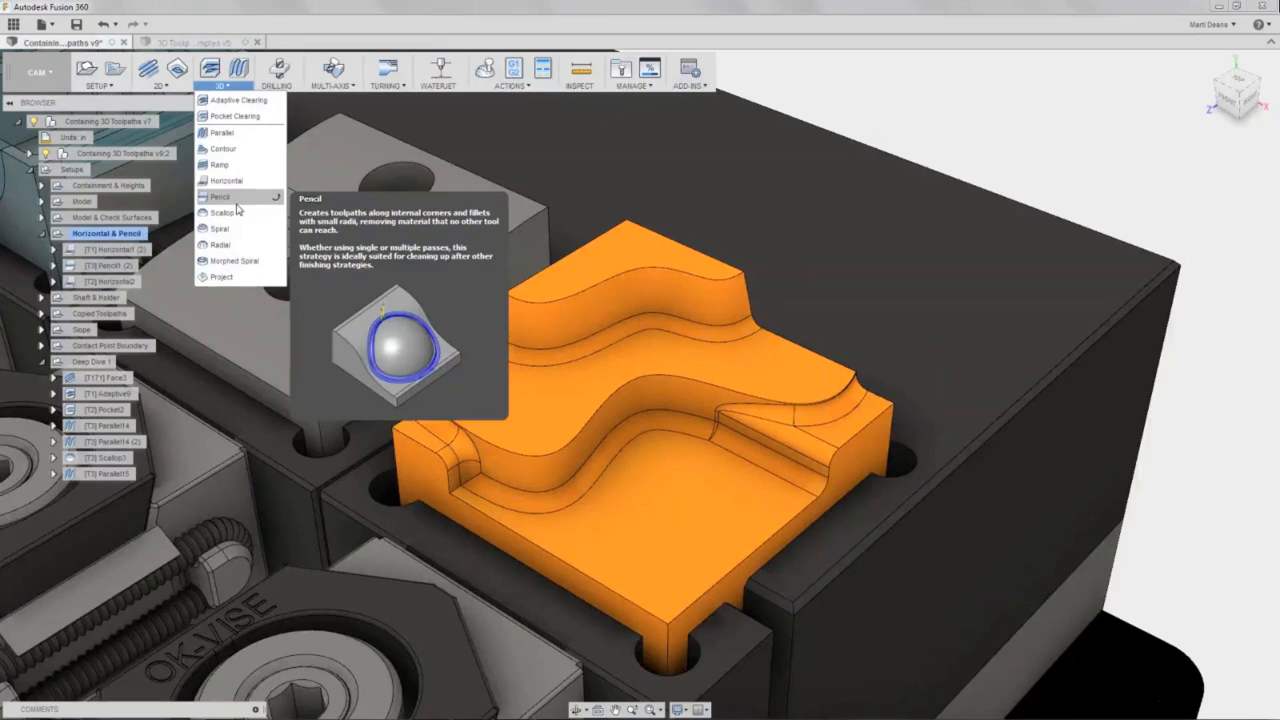
left_click(236, 200)
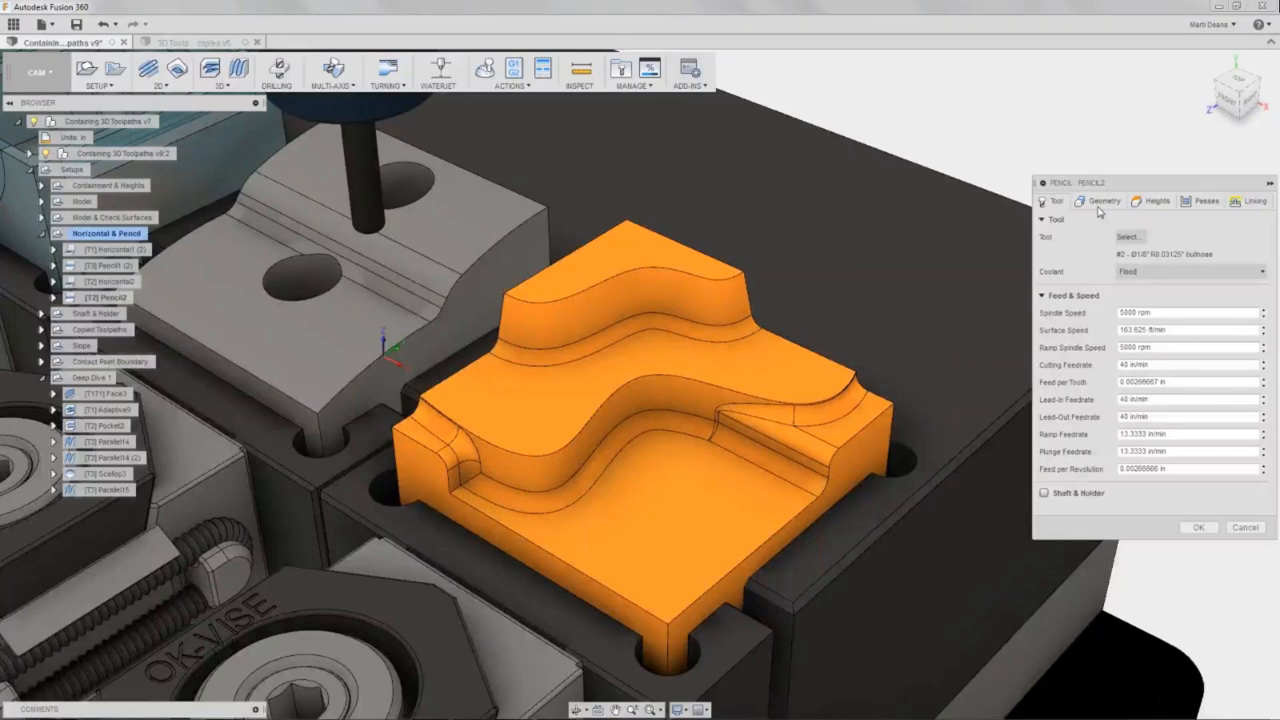
left_click(1127, 237)
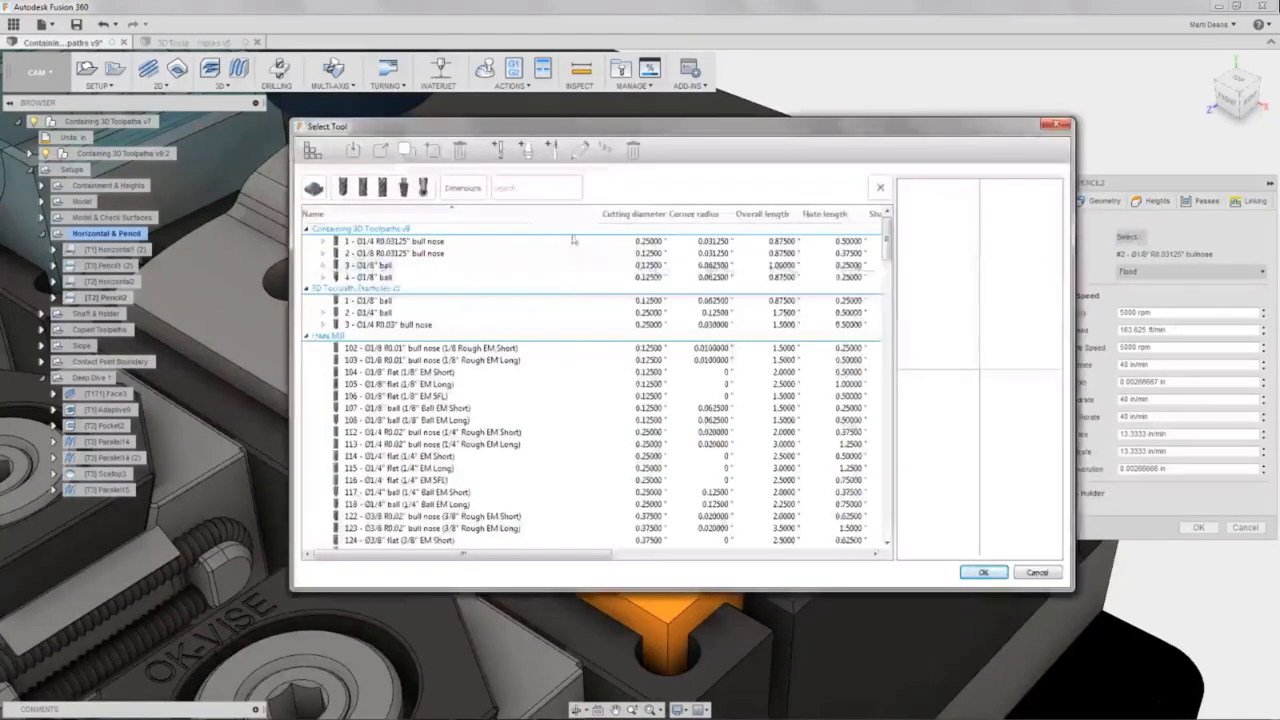
left_click(550, 277)
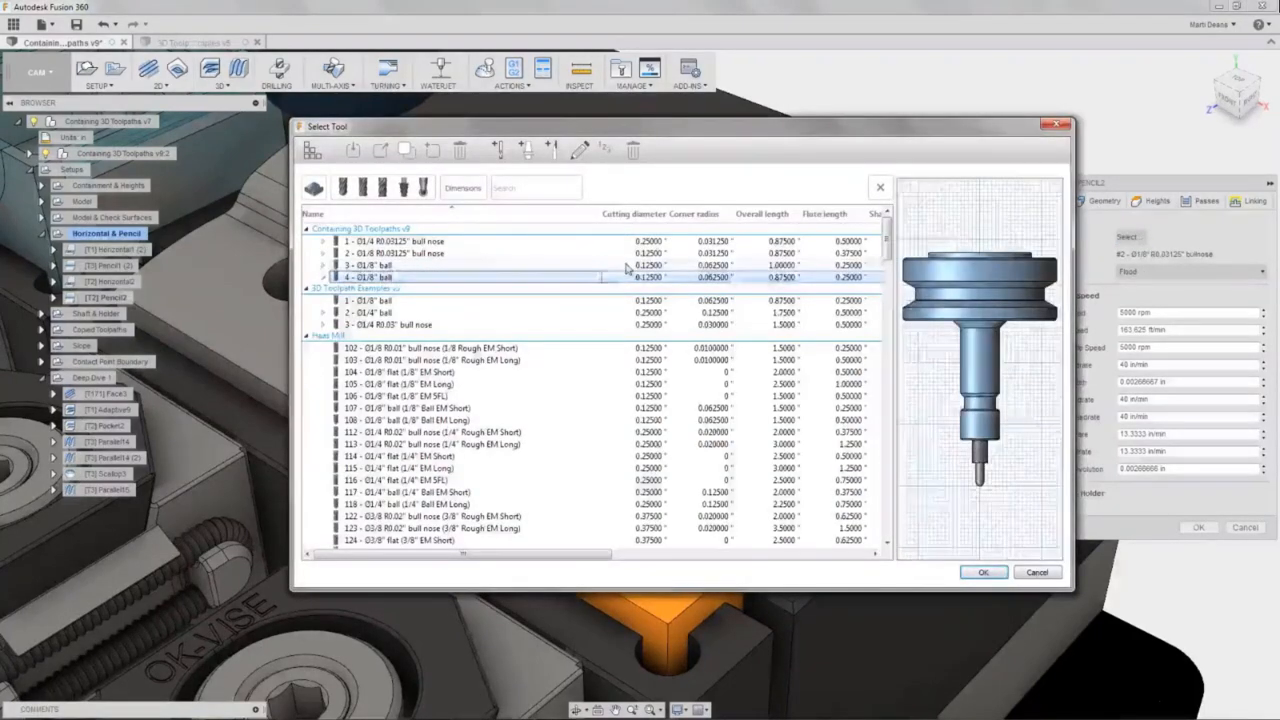
left_click(626, 266)
left_click(983, 572)
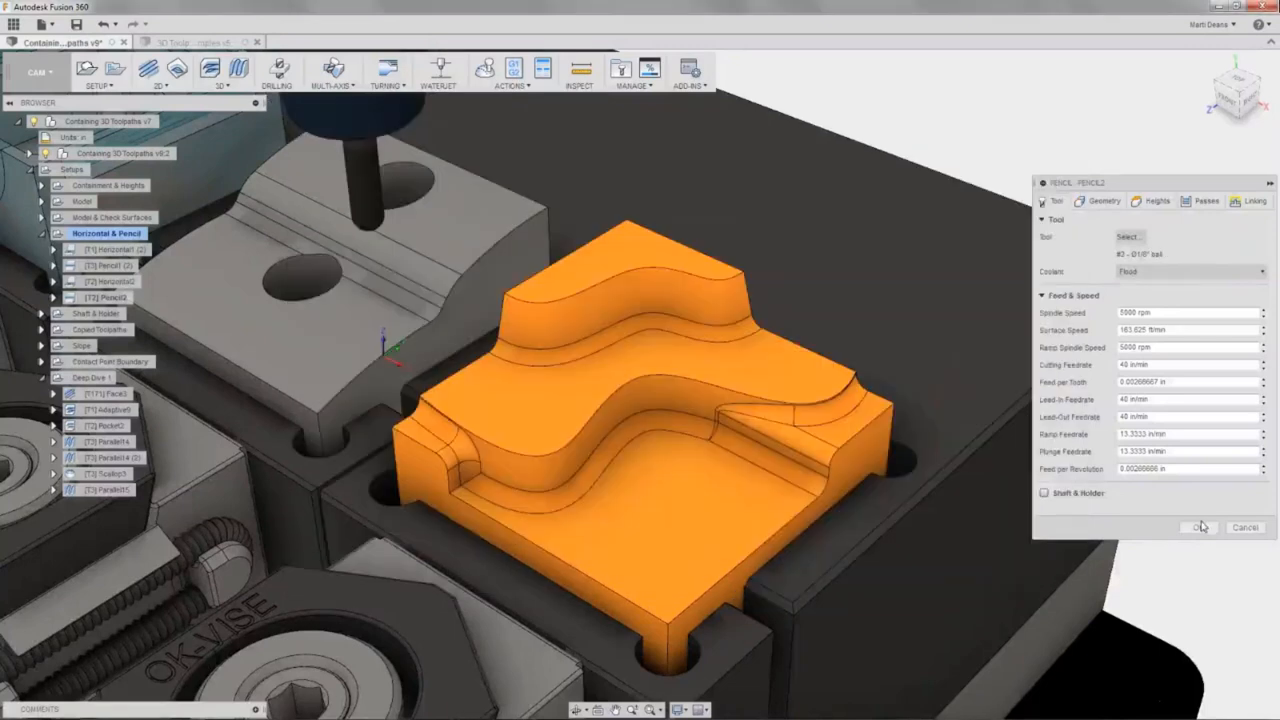
left_click(1201, 527)
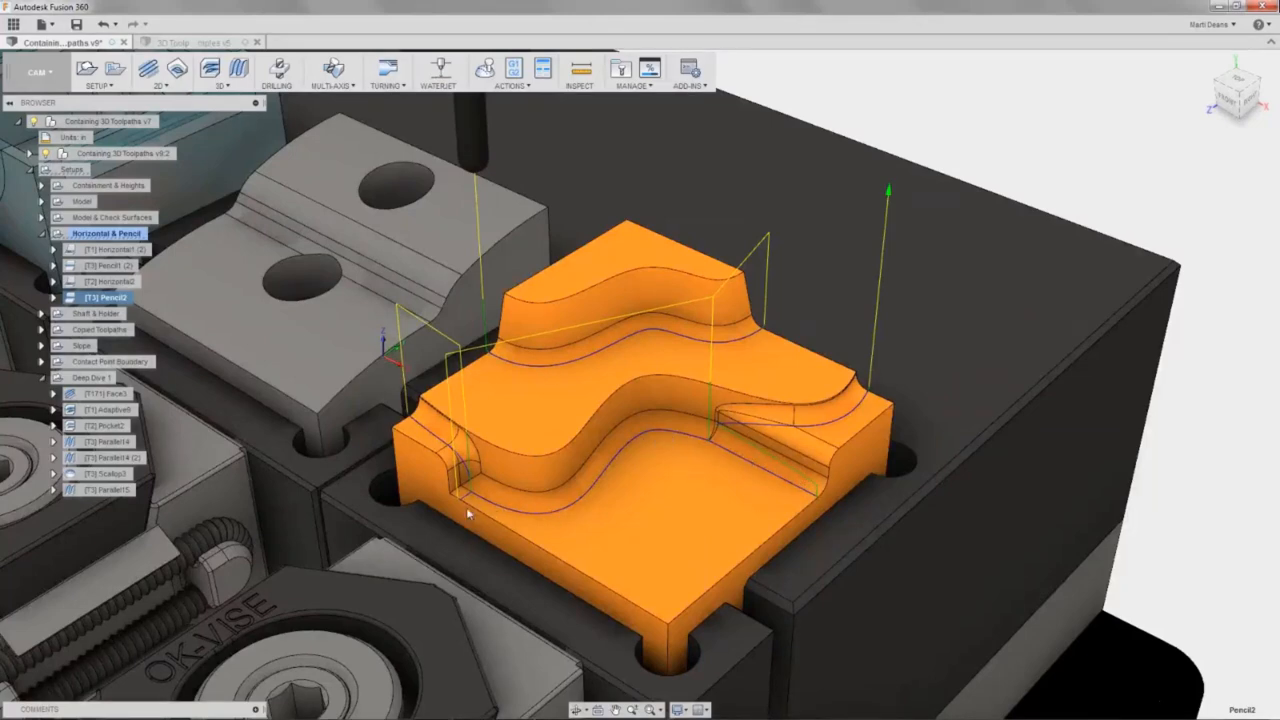
Edit the new pencil toolpath to make 3 stepovers and regenerate it.
right_click(110, 300)
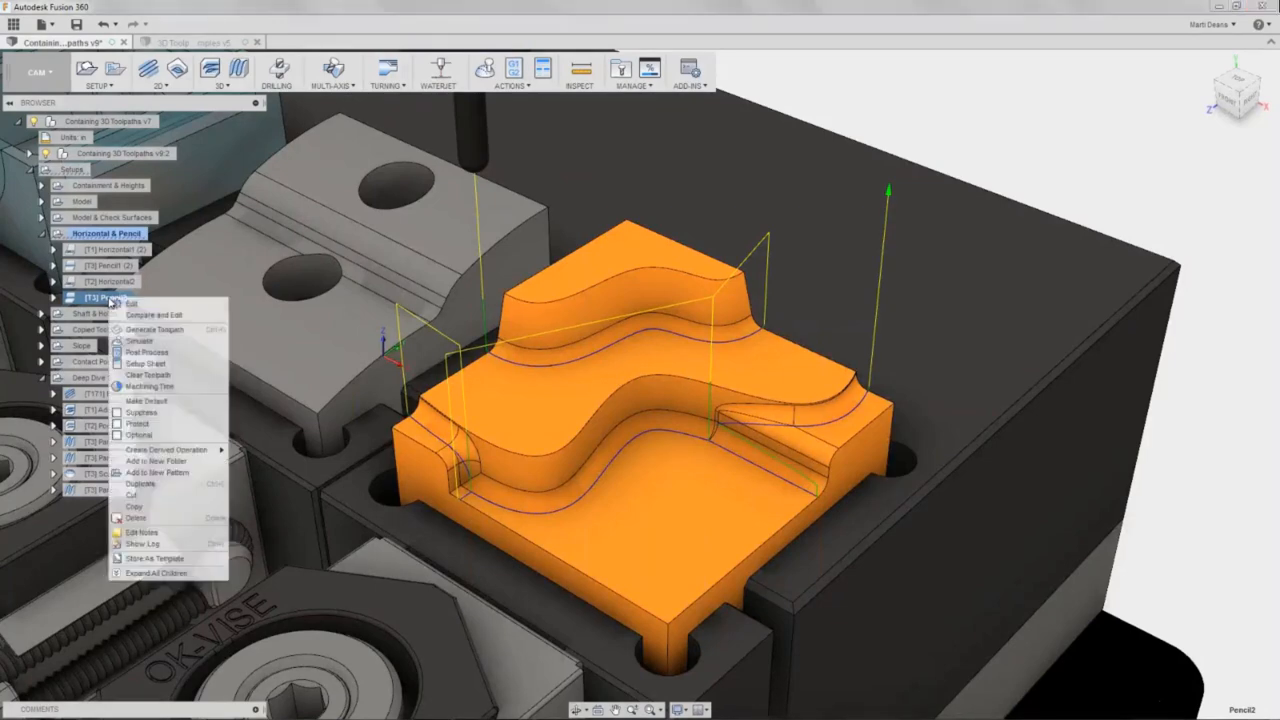
left_click(150, 304)
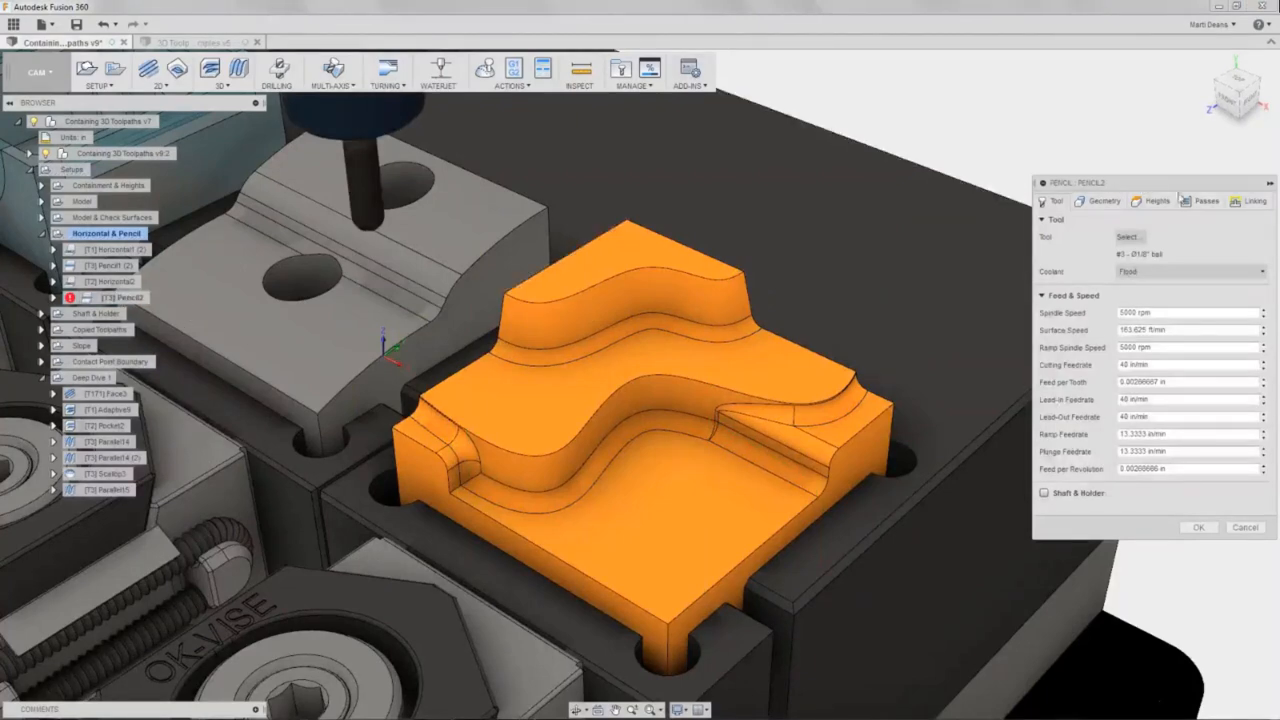
left_click(1190, 200)
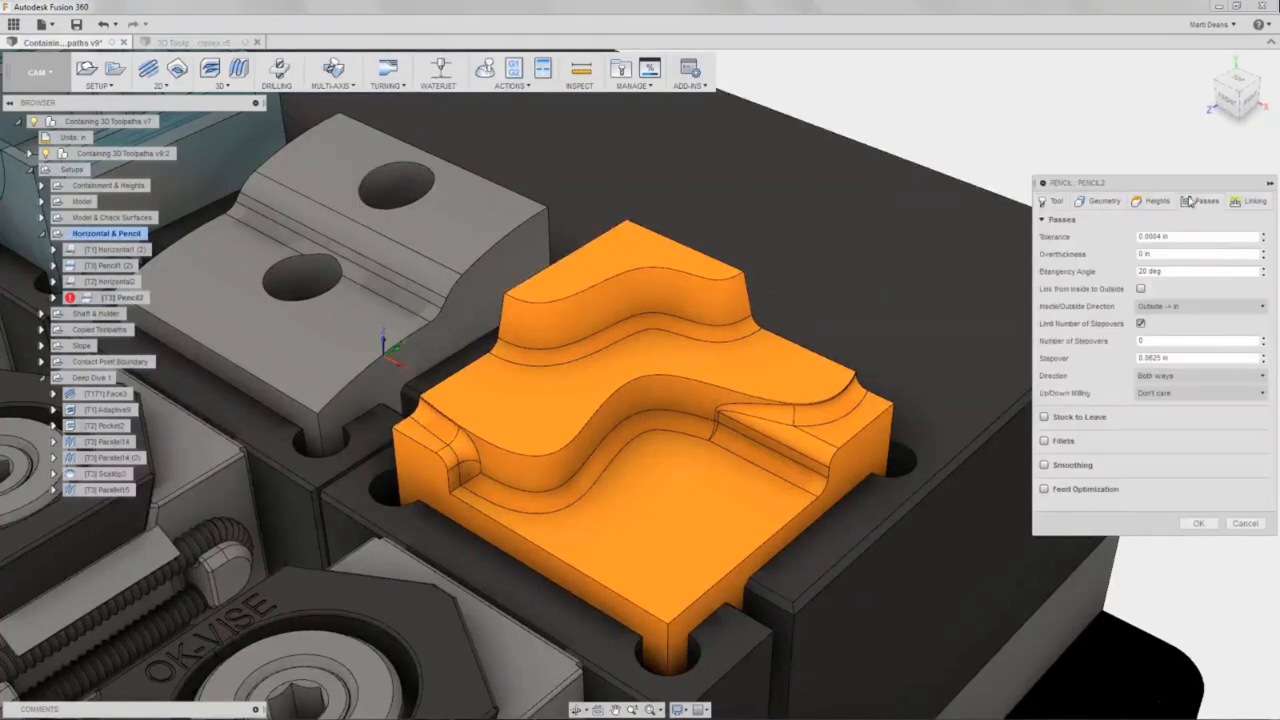
left_click(1263, 339)
left_click(1200, 524)
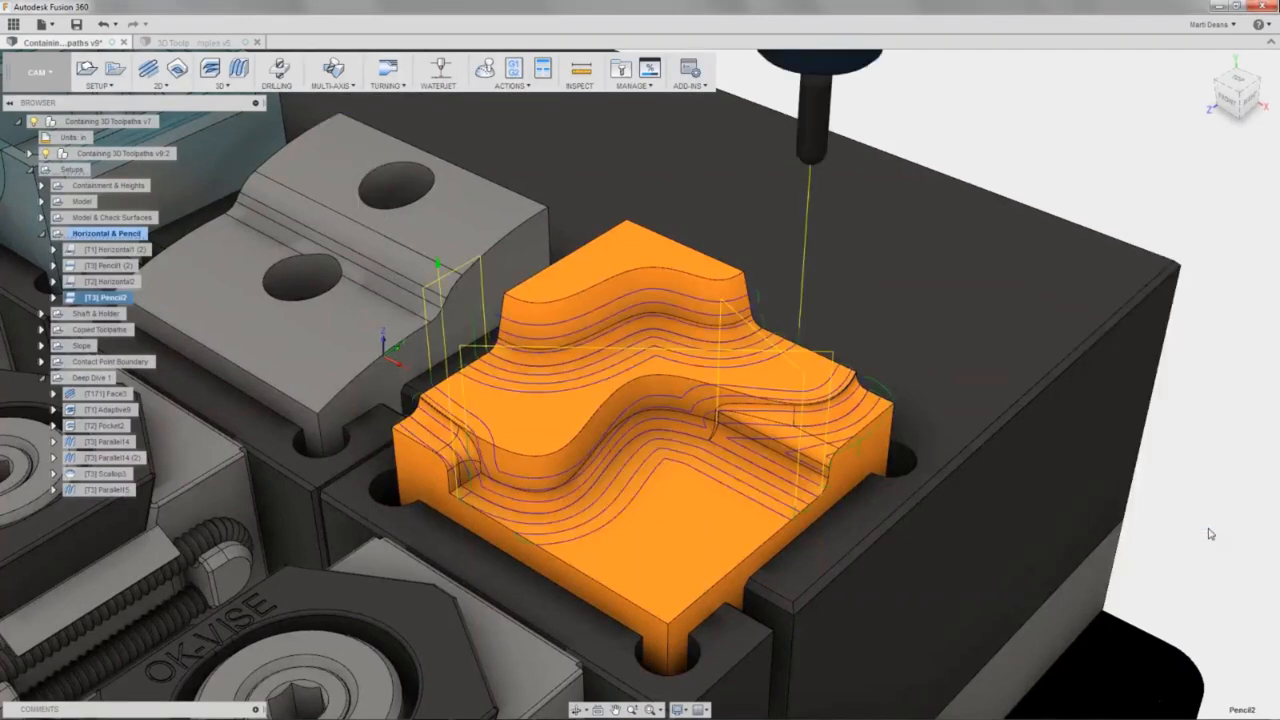
Set the new pencil toolpath's stepover to 0.005 in, regenerate it and inspect the pass spacing along the fillets.
right_click(122, 303)
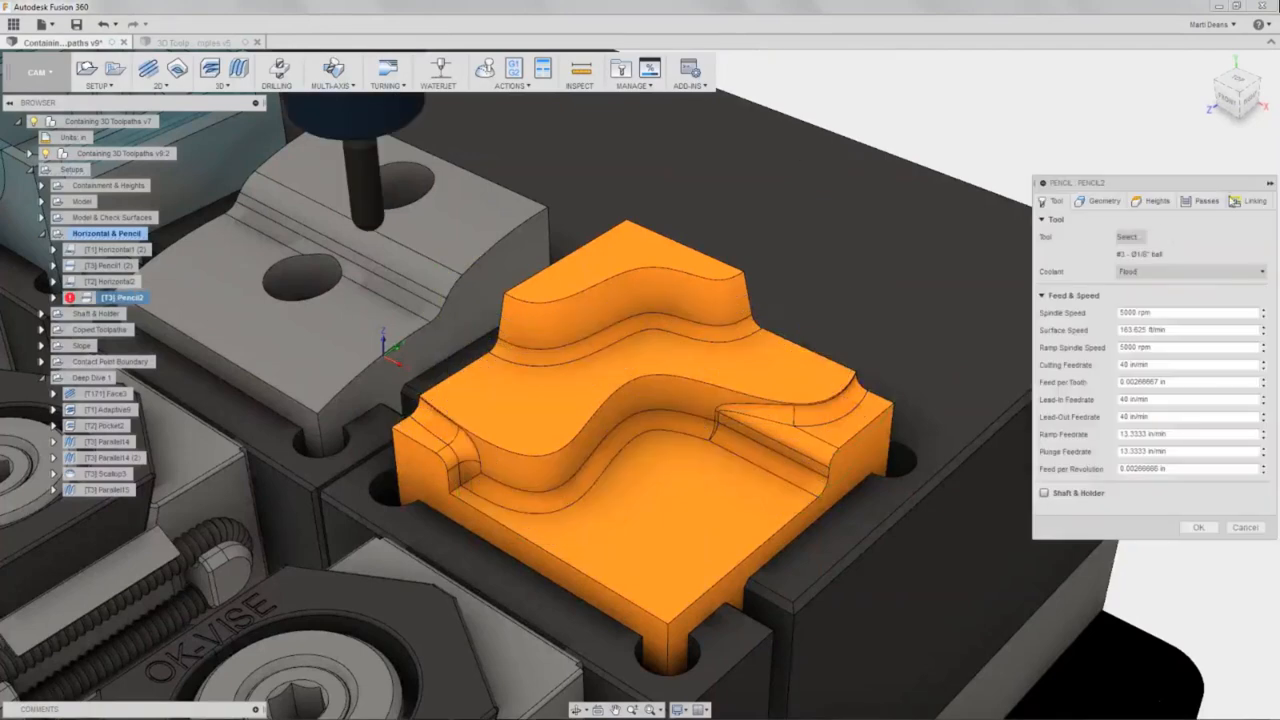
left_click(1200, 201)
left_click_drag(1157, 357, 1151, 357)
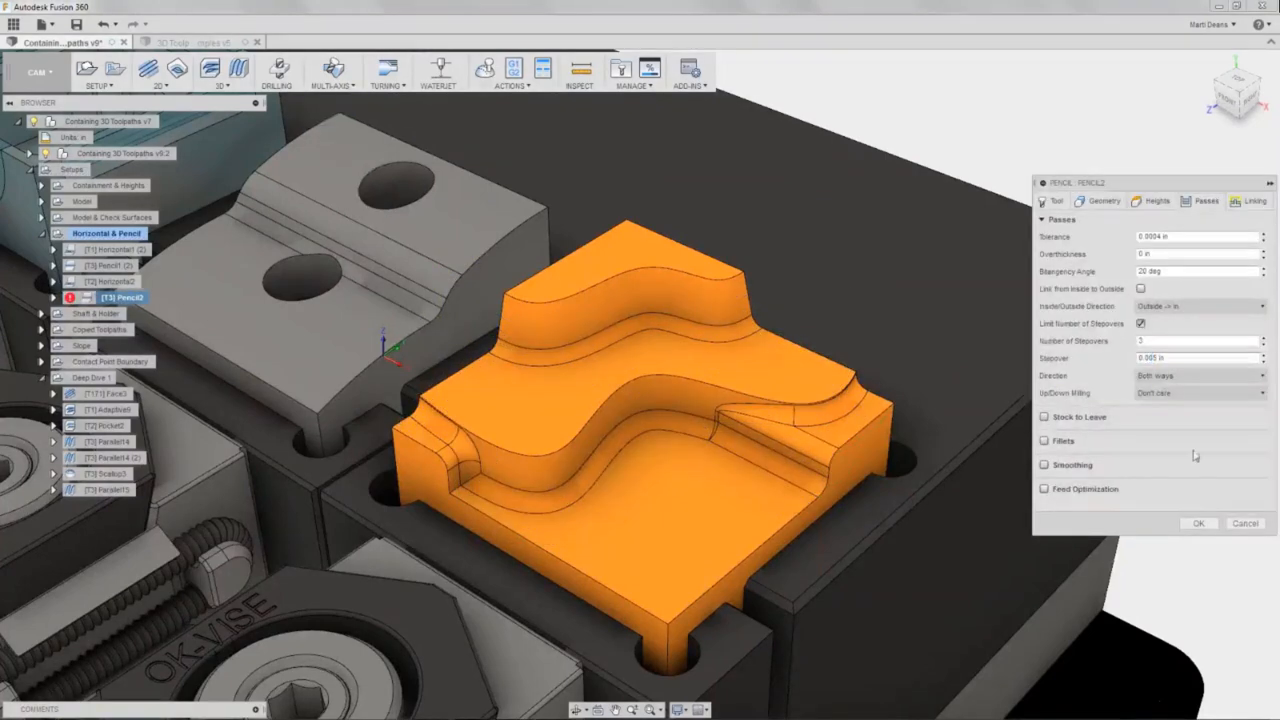
left_click(1198, 523)
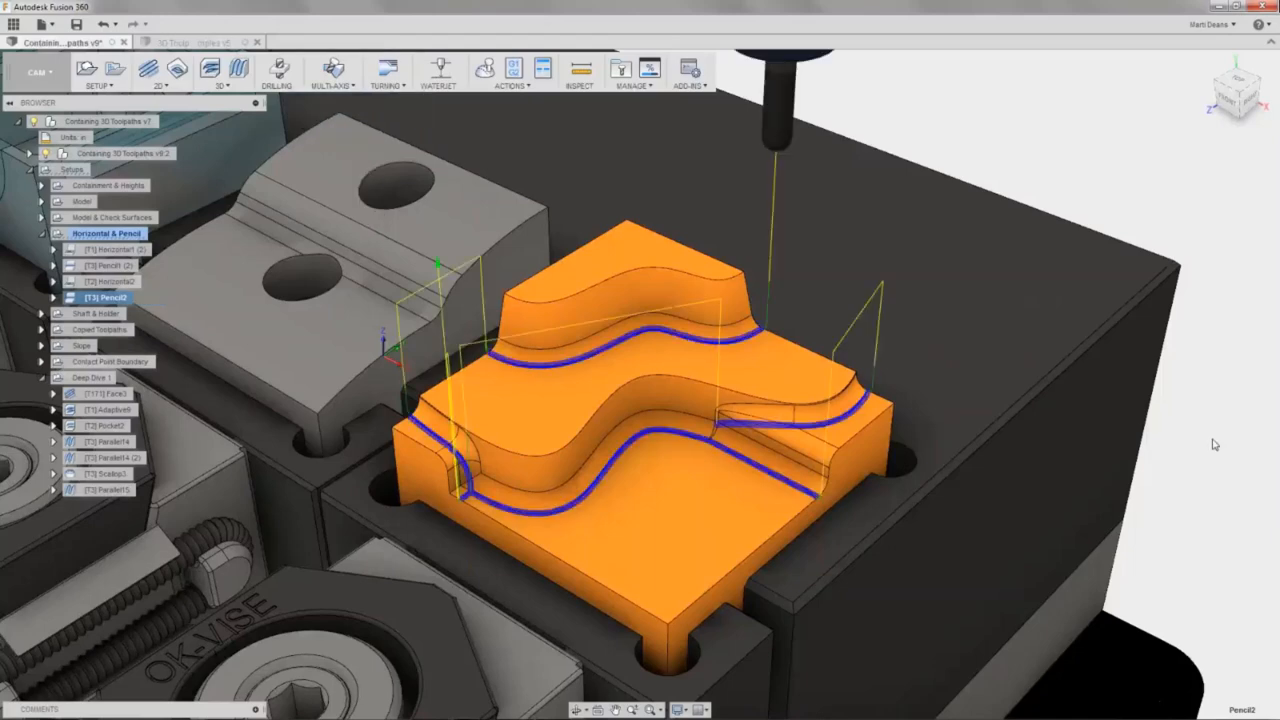
scroll(679, 348, "down", 10)
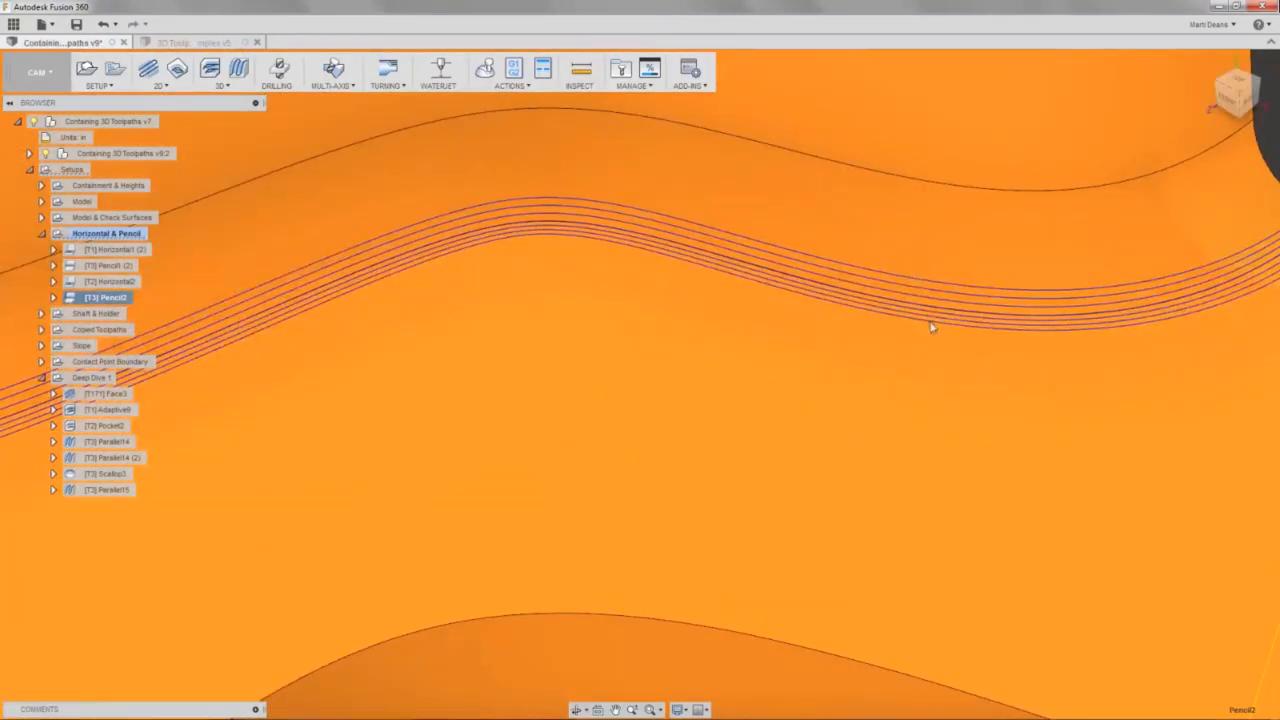
scroll(929, 371, "up", 10)
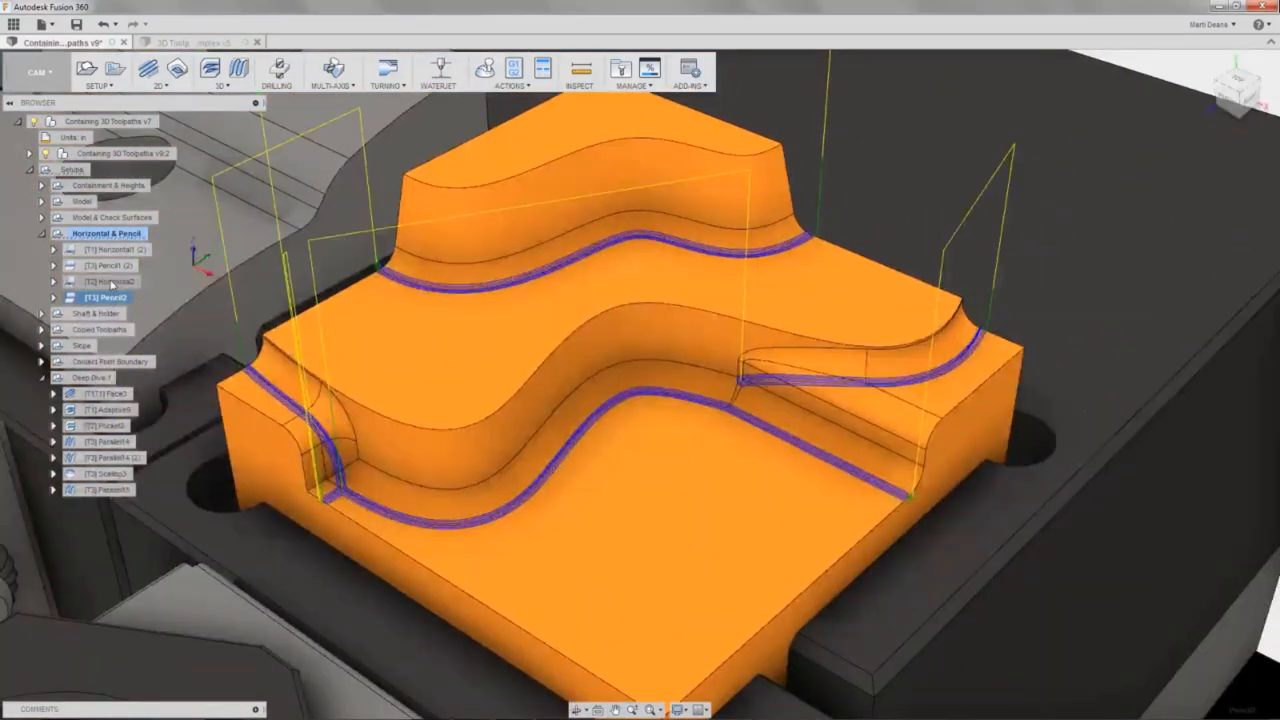
Display the new horizontal and pencil toolpaths together, clear them, and bring the ridged part with the shallow top groove into view.
left_click(112, 284, "ctrl")
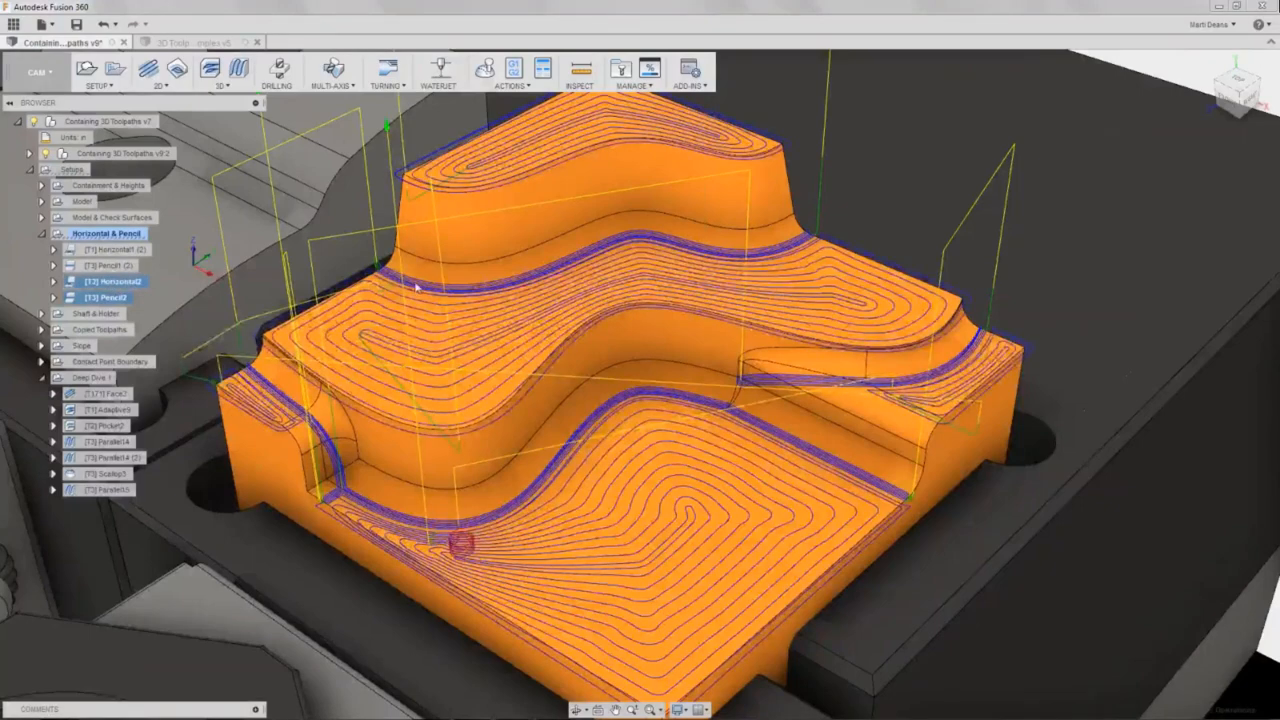
scroll(700, 330, "down", 6)
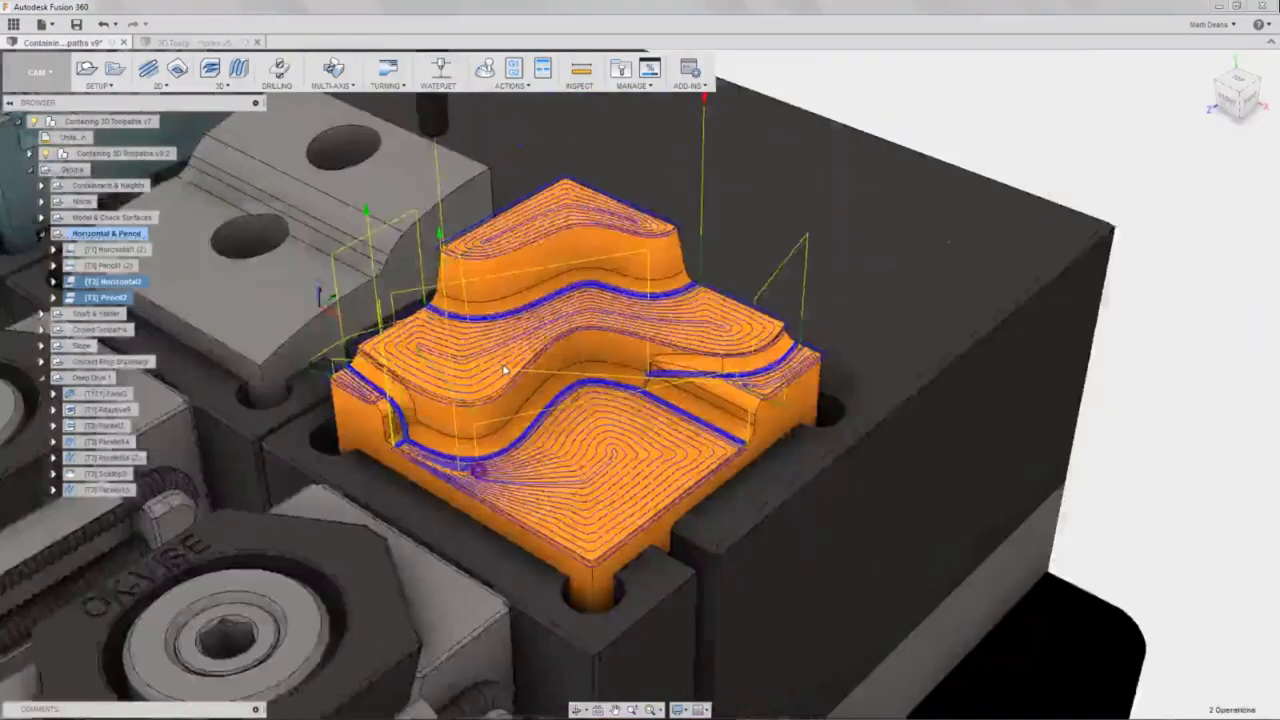
key("Escape")
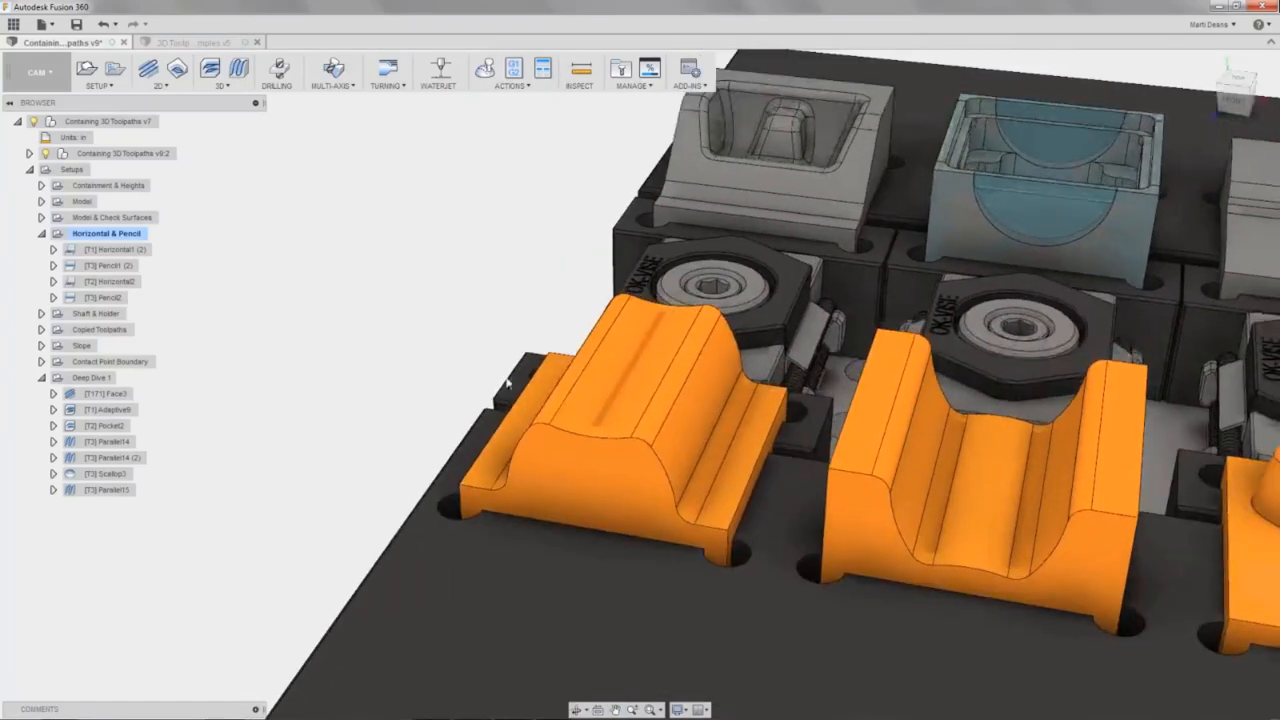
scroll(680, 405, "up", 3)
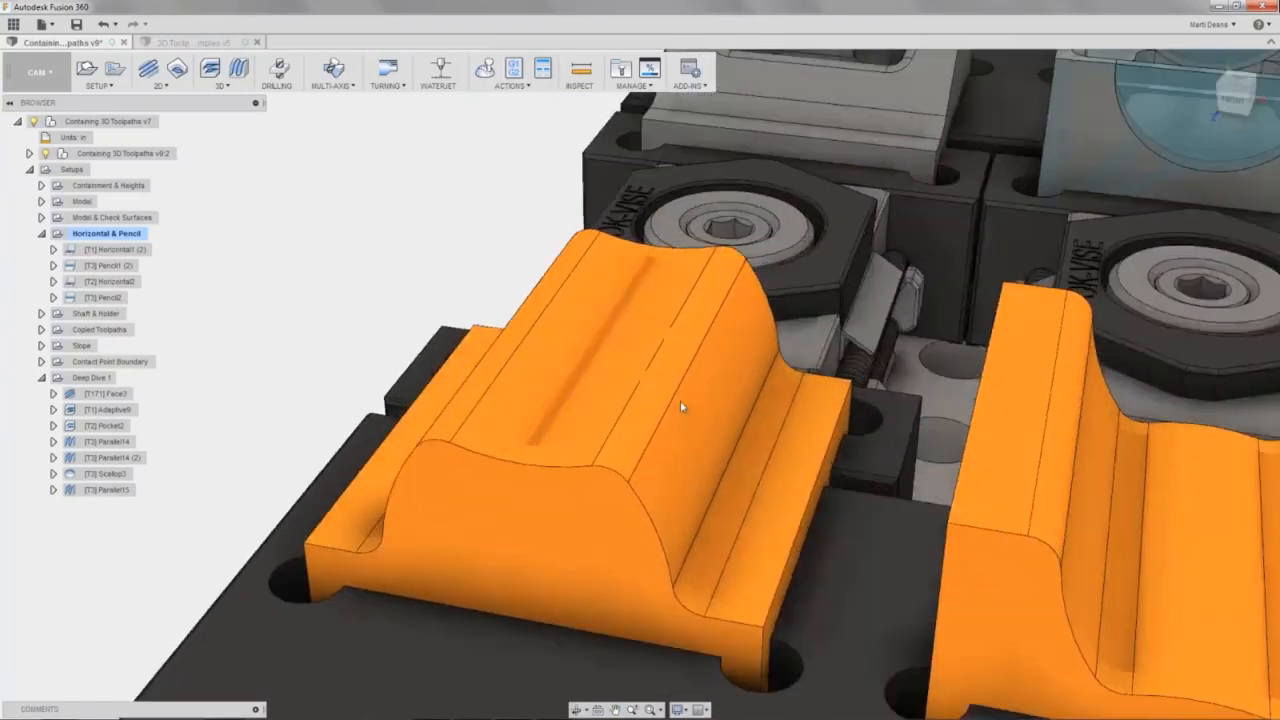
Start a 3D Parallel toolpath in the Shaft & Holder folder using tool 3, the 1/8-inch ball end mill.
left_click(41, 233)
left_click(41, 249)
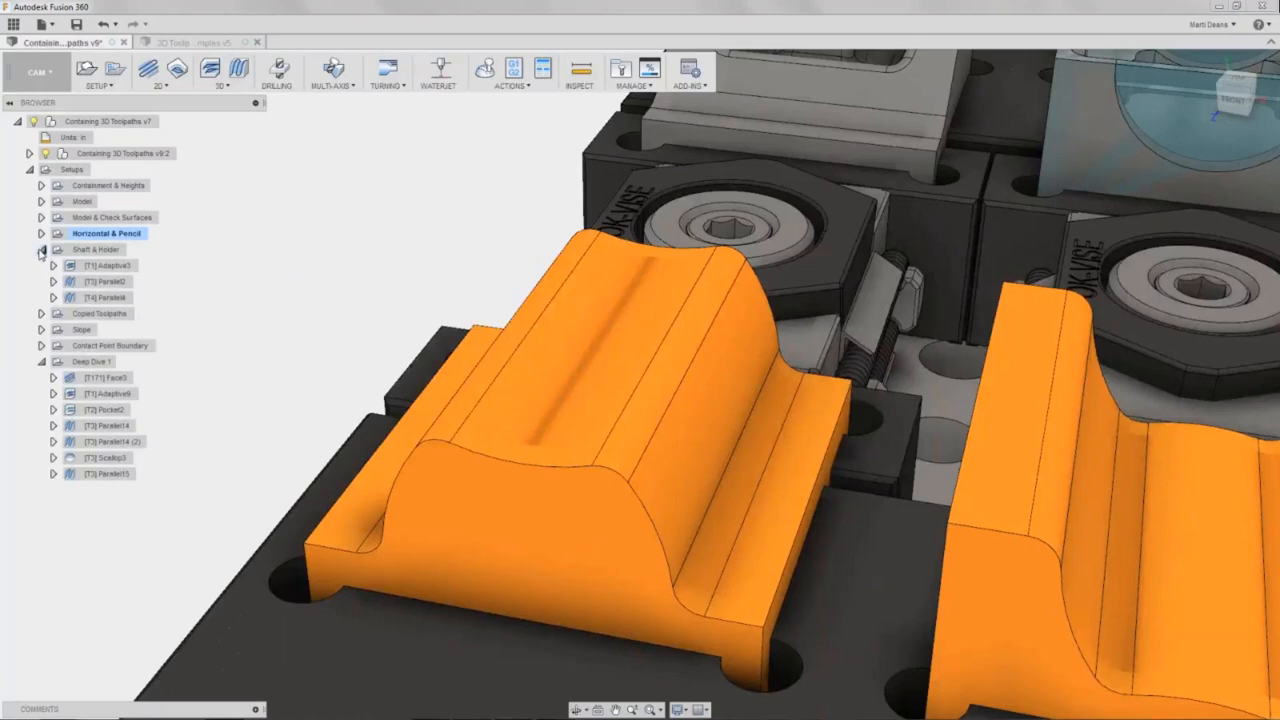
left_click(97, 249)
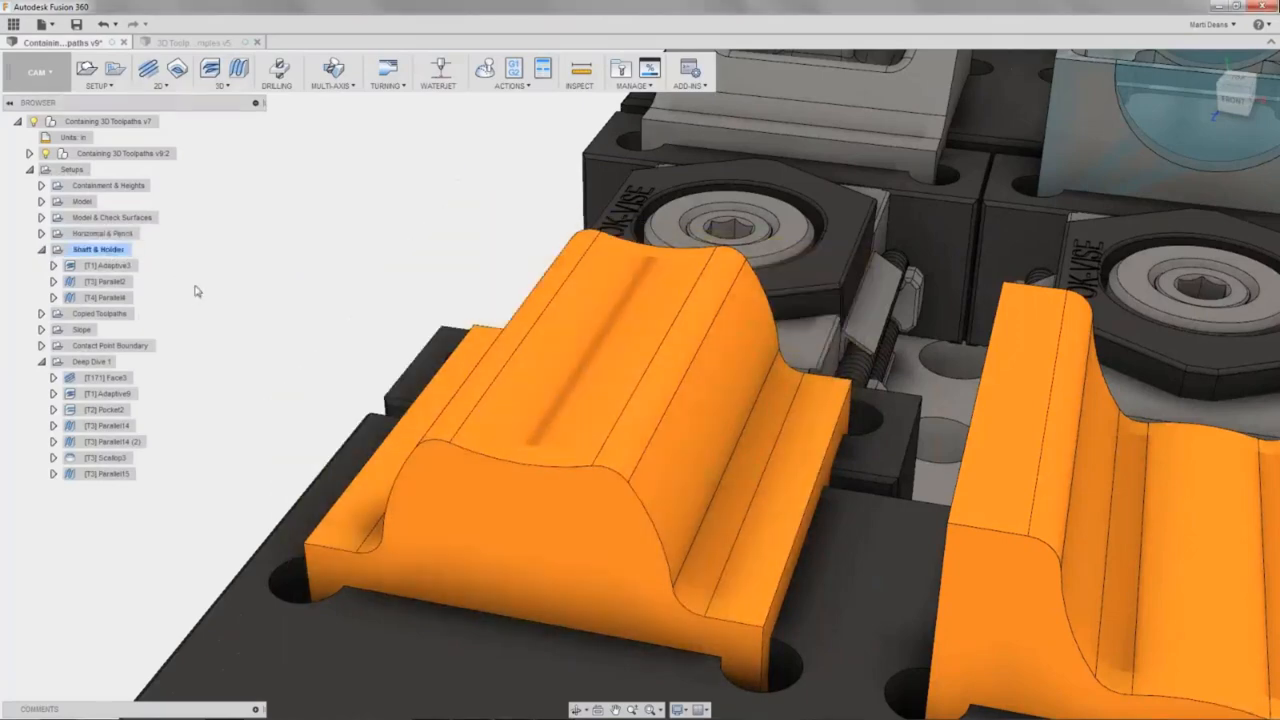
left_click(238, 68)
left_click(1127, 237)
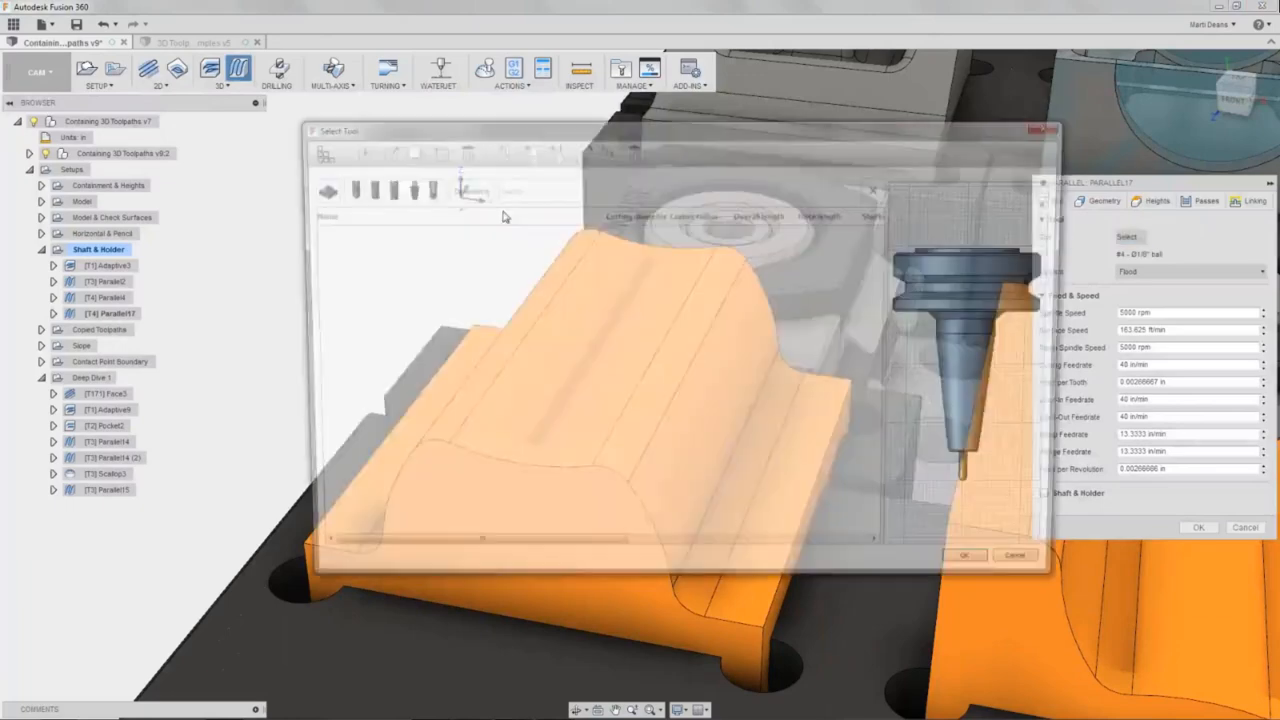
left_click(388, 266)
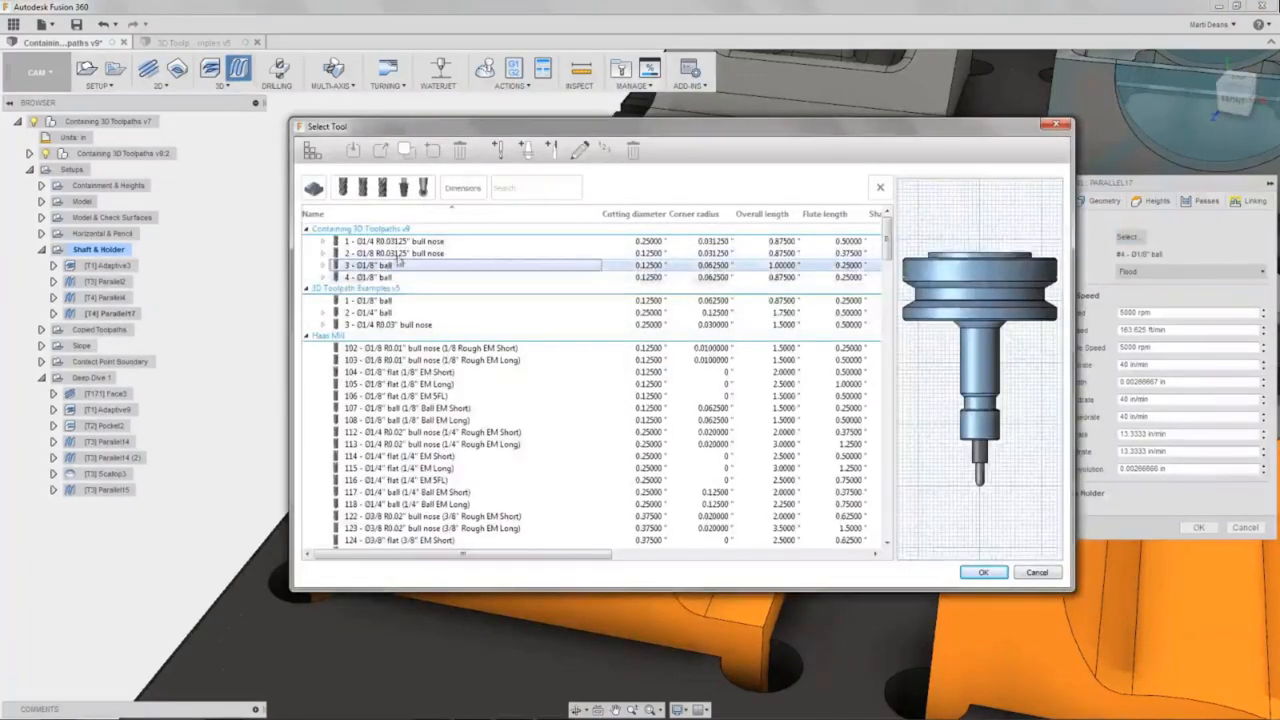
left_click(983, 572)
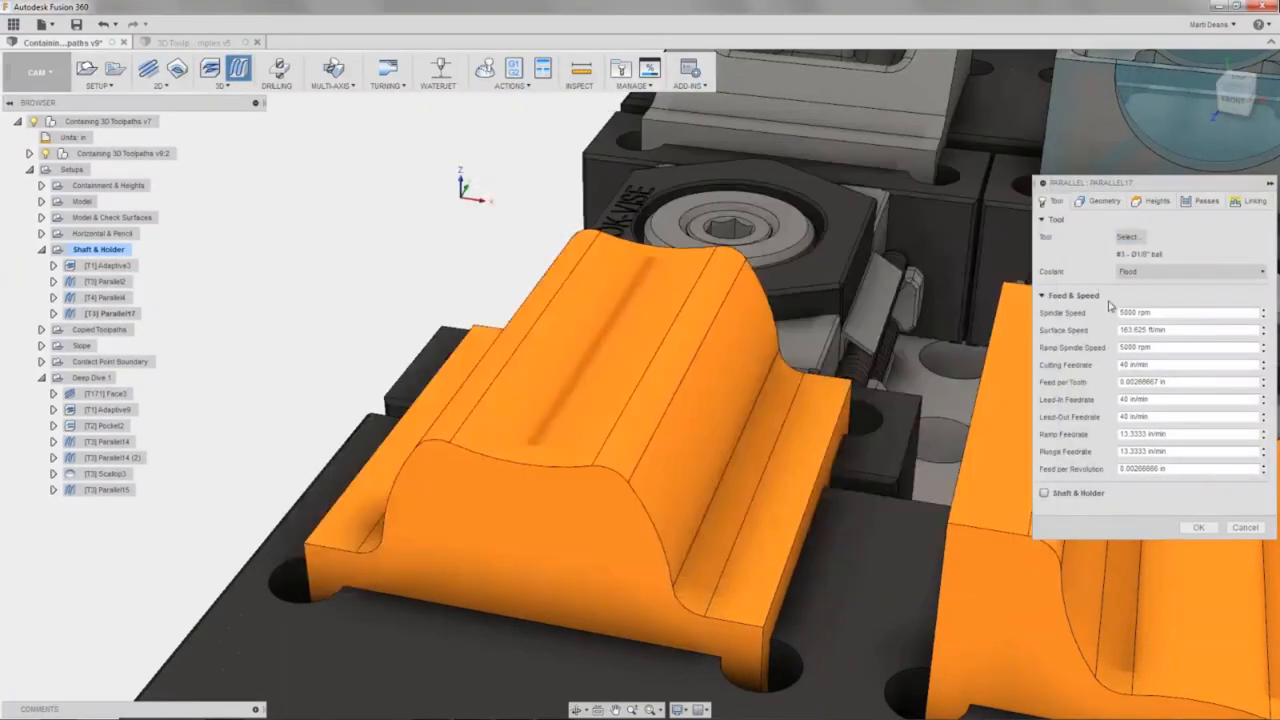
Enable Shaft & Holder checking for the parallel toolpath, review the collision modes and keep the mode at Trimmed.
left_click(1045, 494)
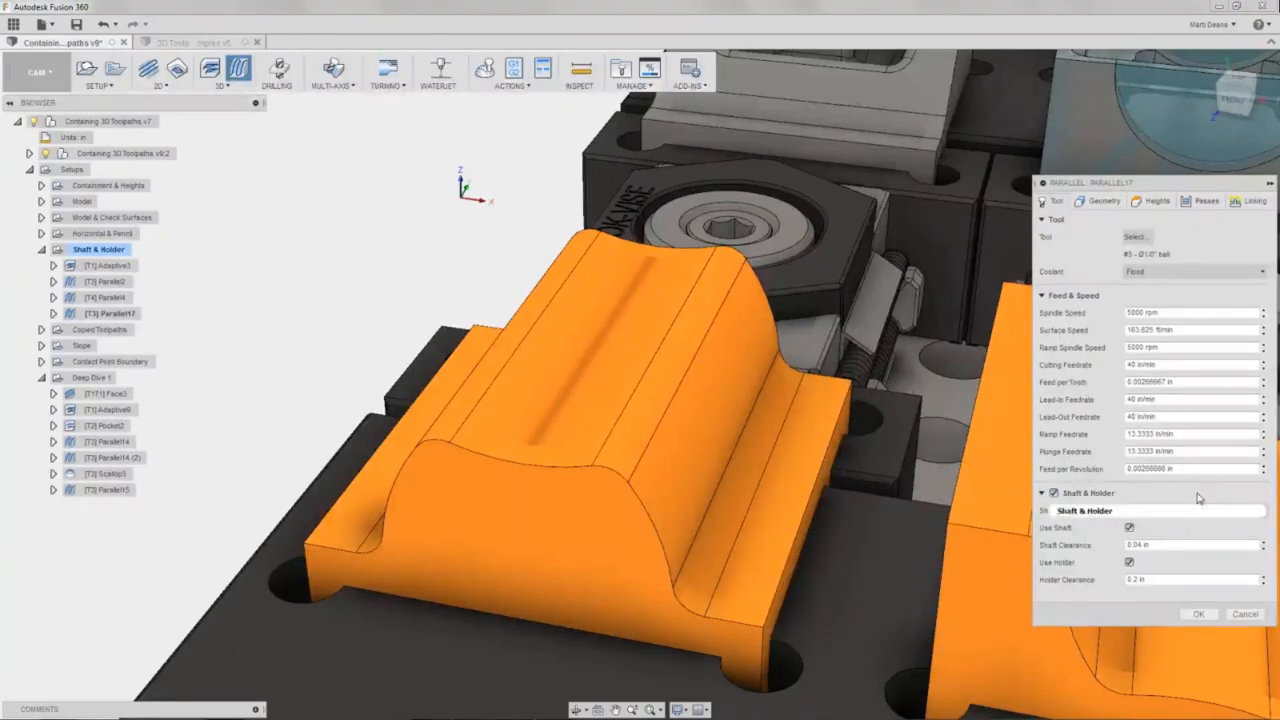
left_click(1220, 514)
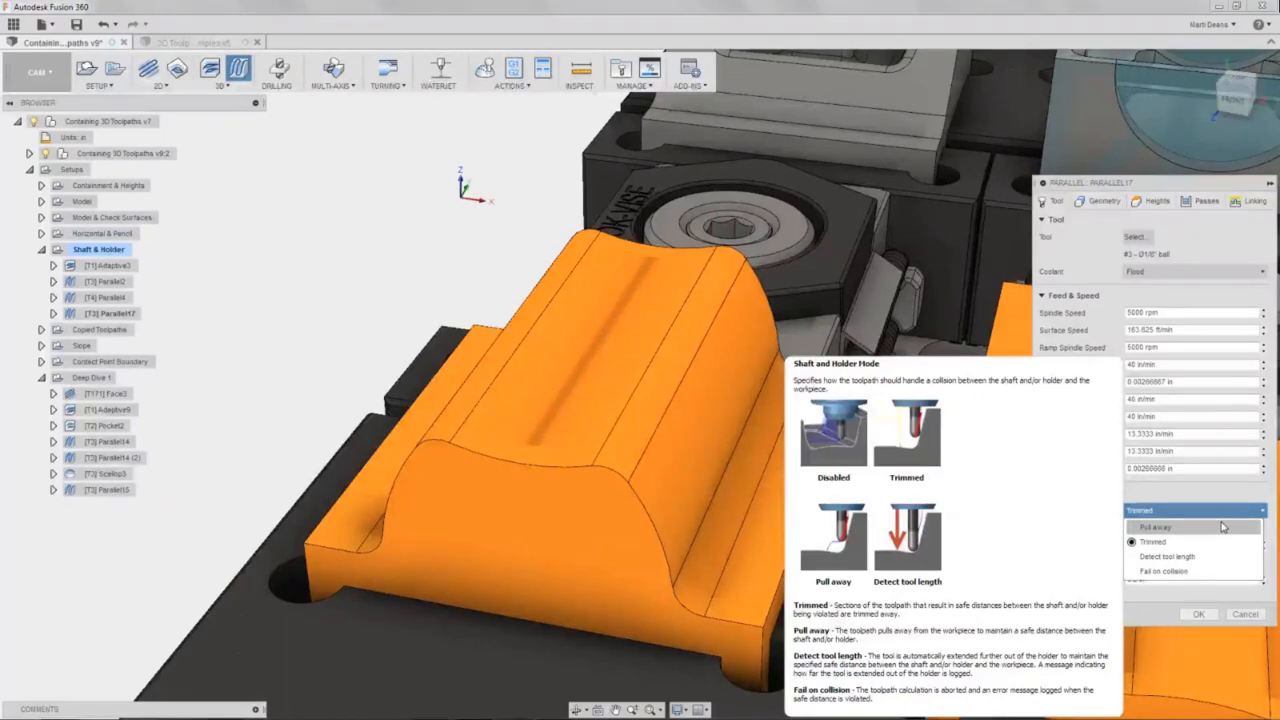
left_click(1222, 541)
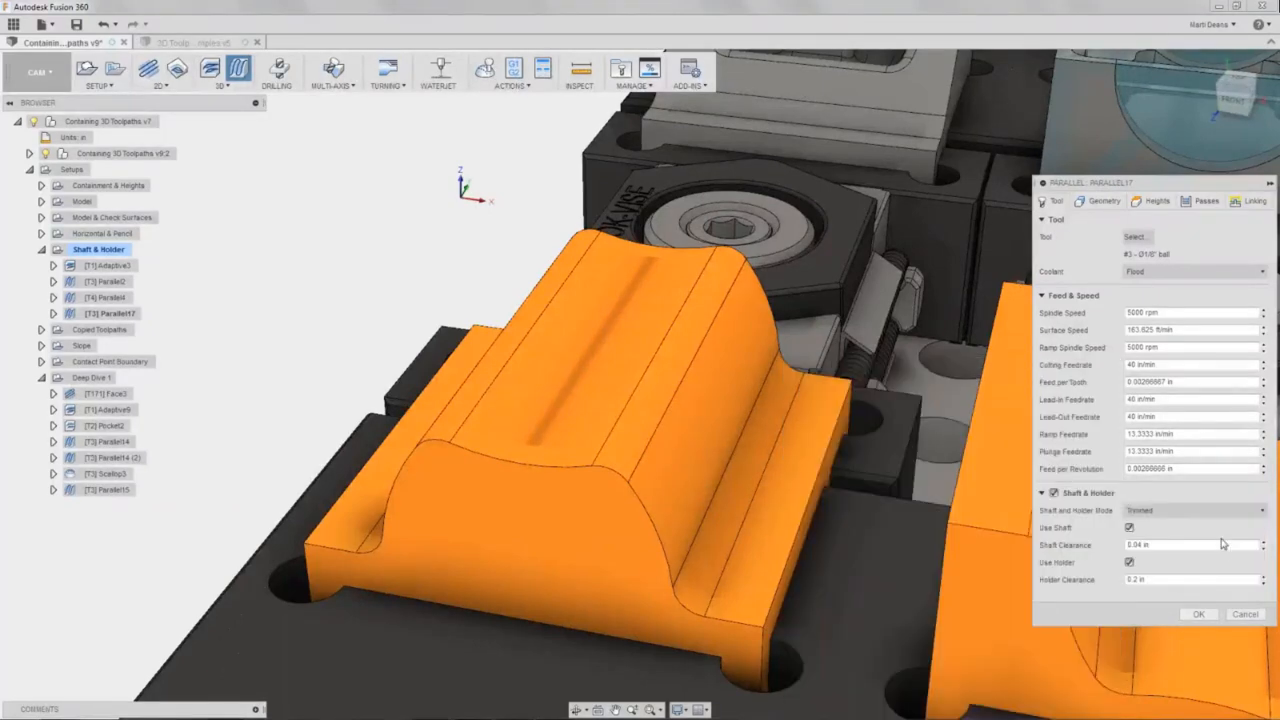
Set the shaft clearance to 0.05 in and the holder clearance to 0.1 in.
left_click(1141, 546)
key("BackSpace")
type("5")
left_click(1138, 581)
left_click_drag(1138, 581, 1134, 581)
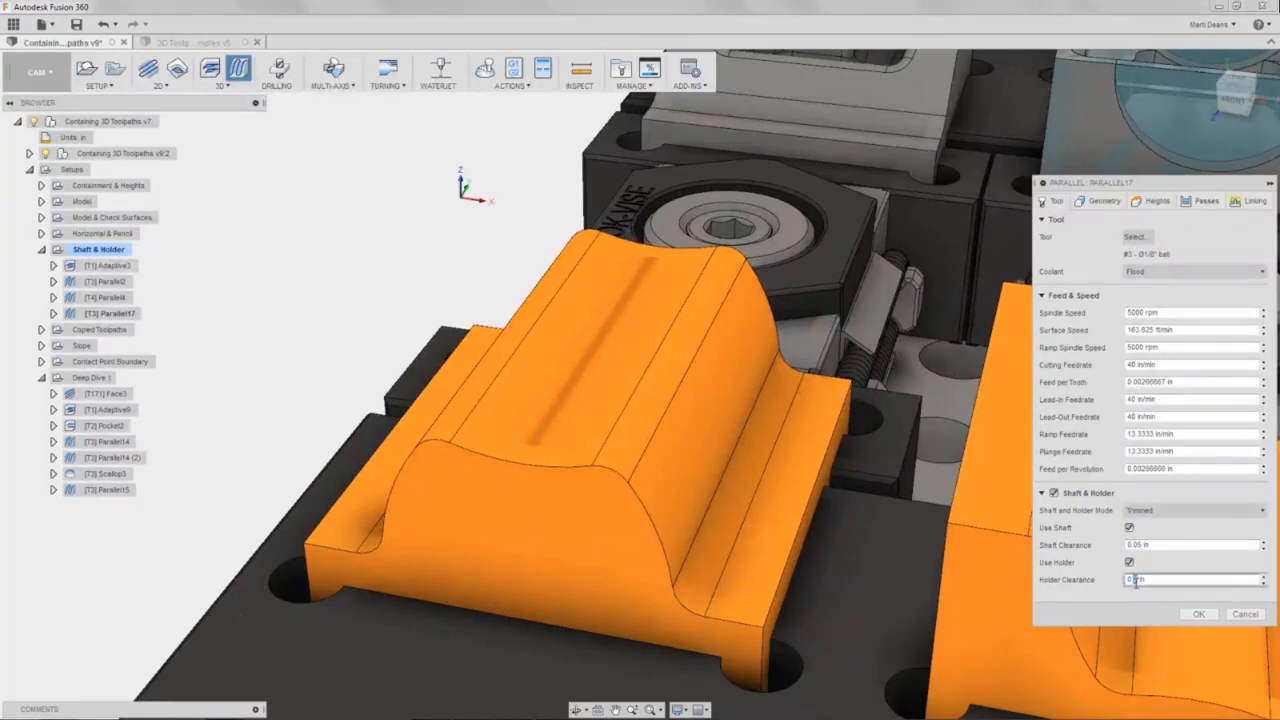
type("15")
key("BackSpace")
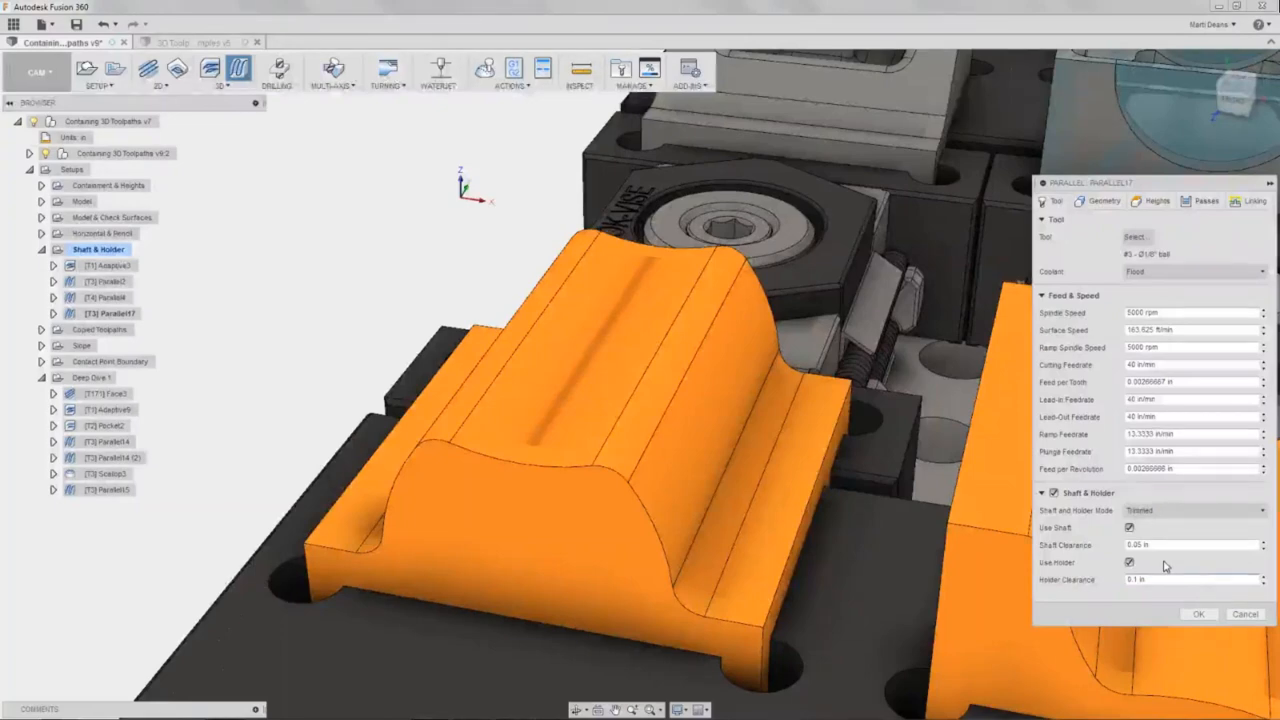
Set the parallel toolpath's stepover to 0.015 in and generate the toolpath.
left_click(1188, 203)
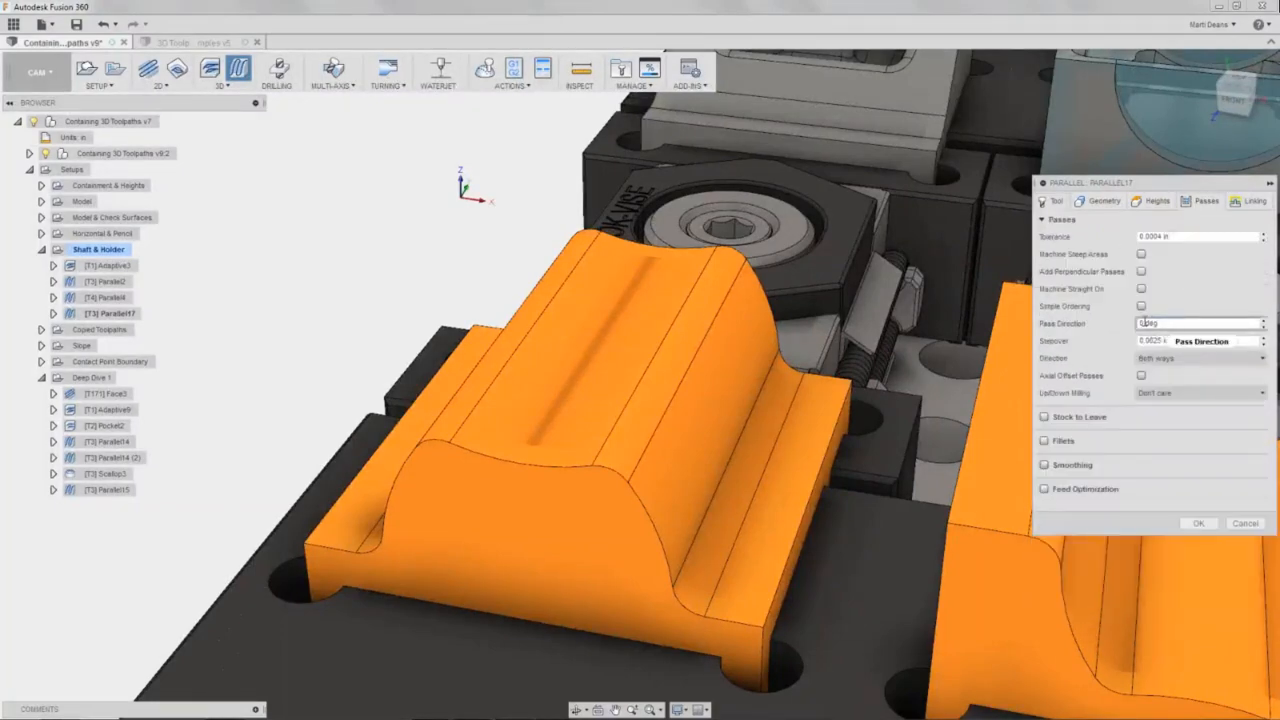
left_click(1155, 340)
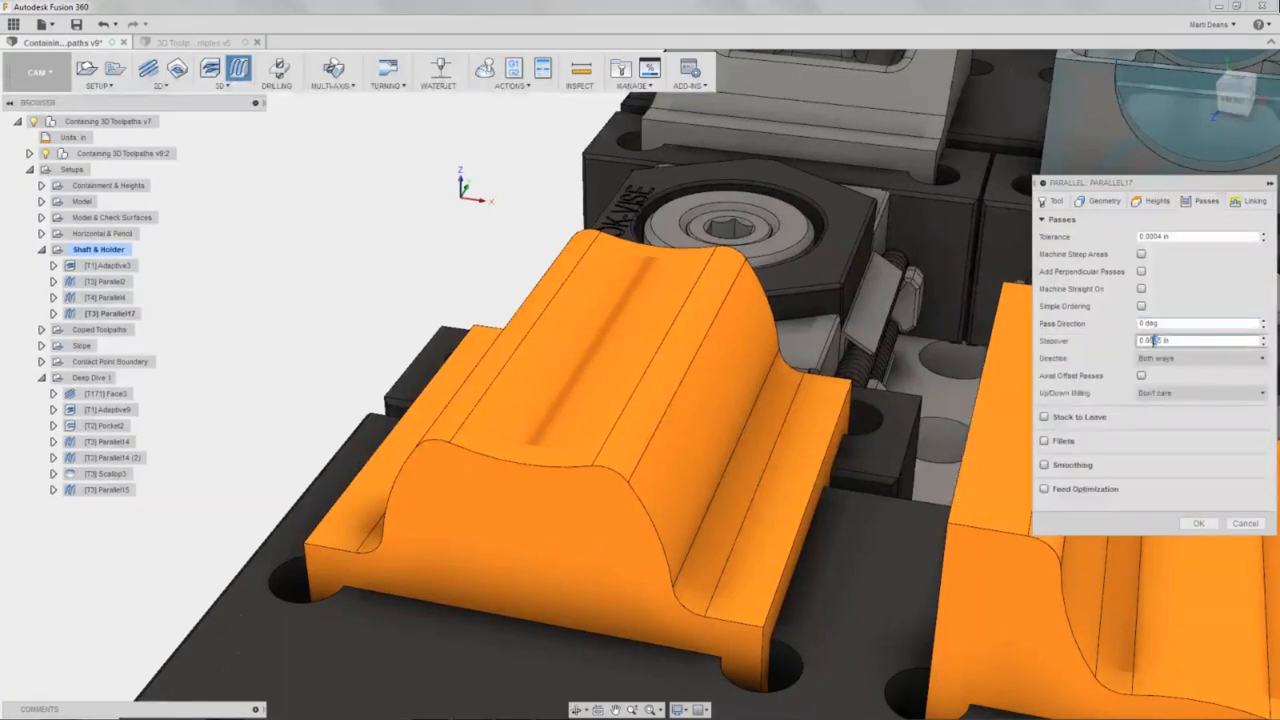
left_click_drag(1141, 340, 1153, 341)
key("BackSpace")
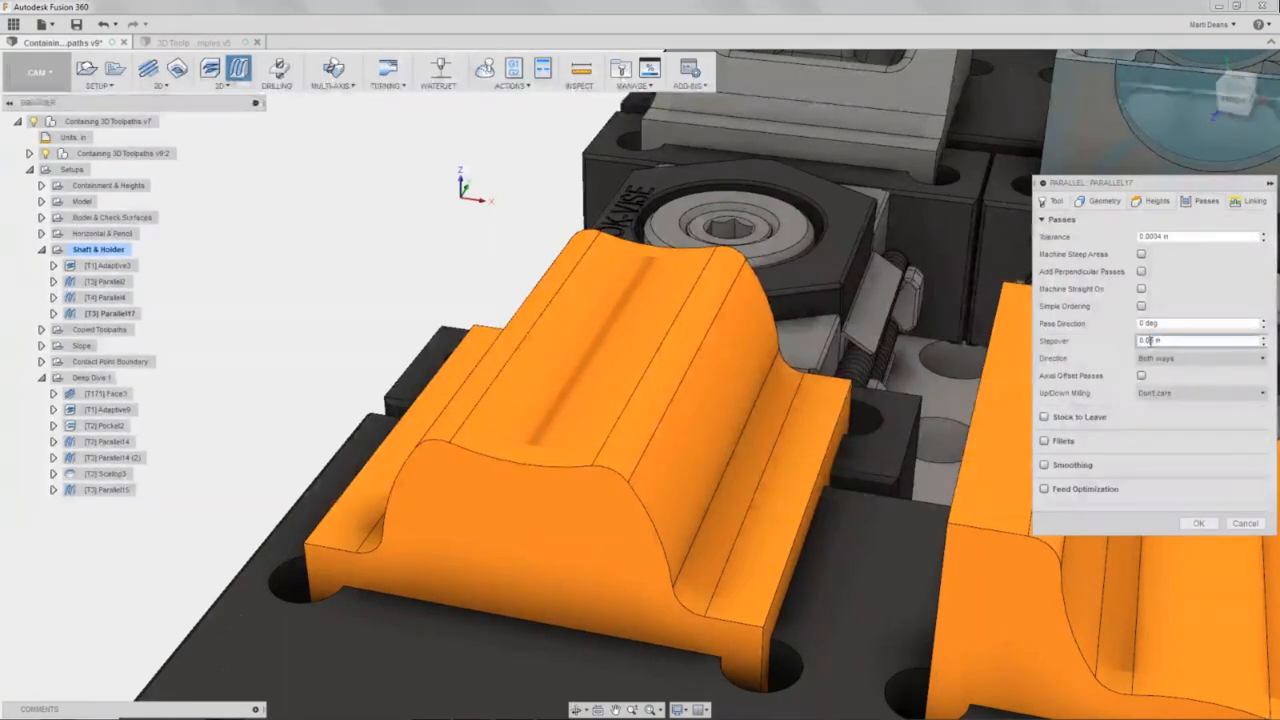
type("7")
key("BackSpace")
type("15")
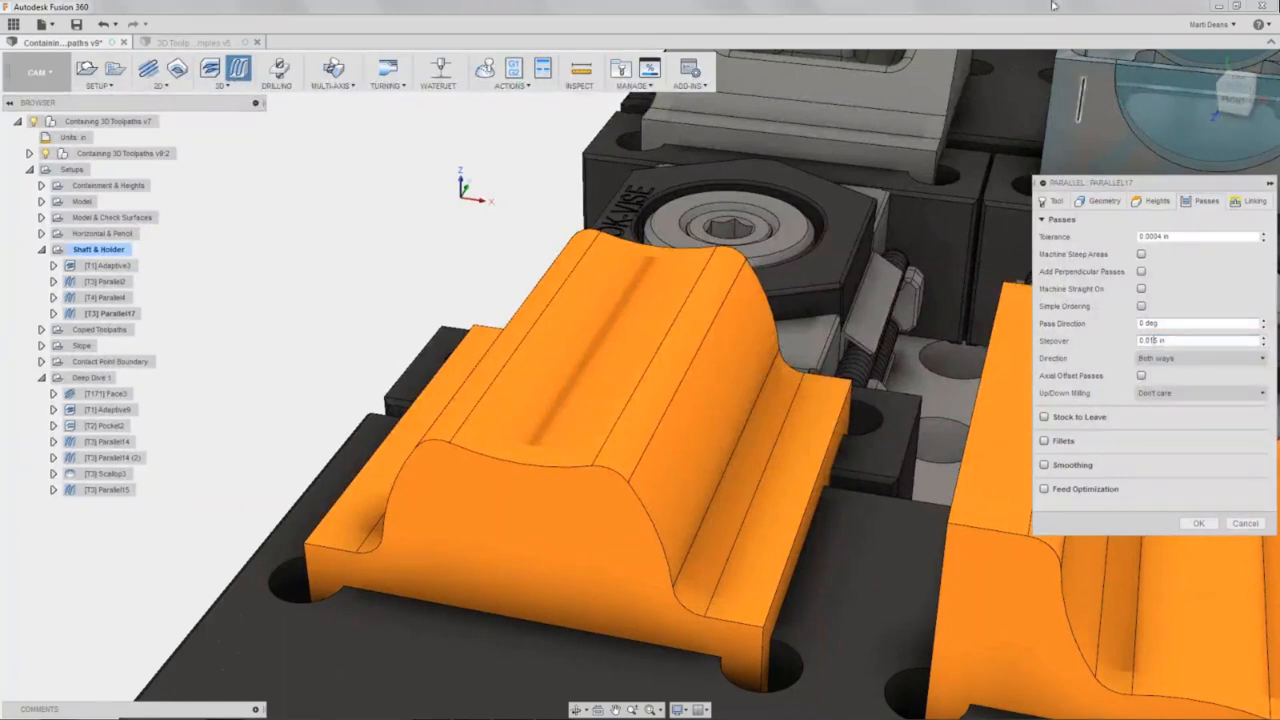
left_click(1208, 522)
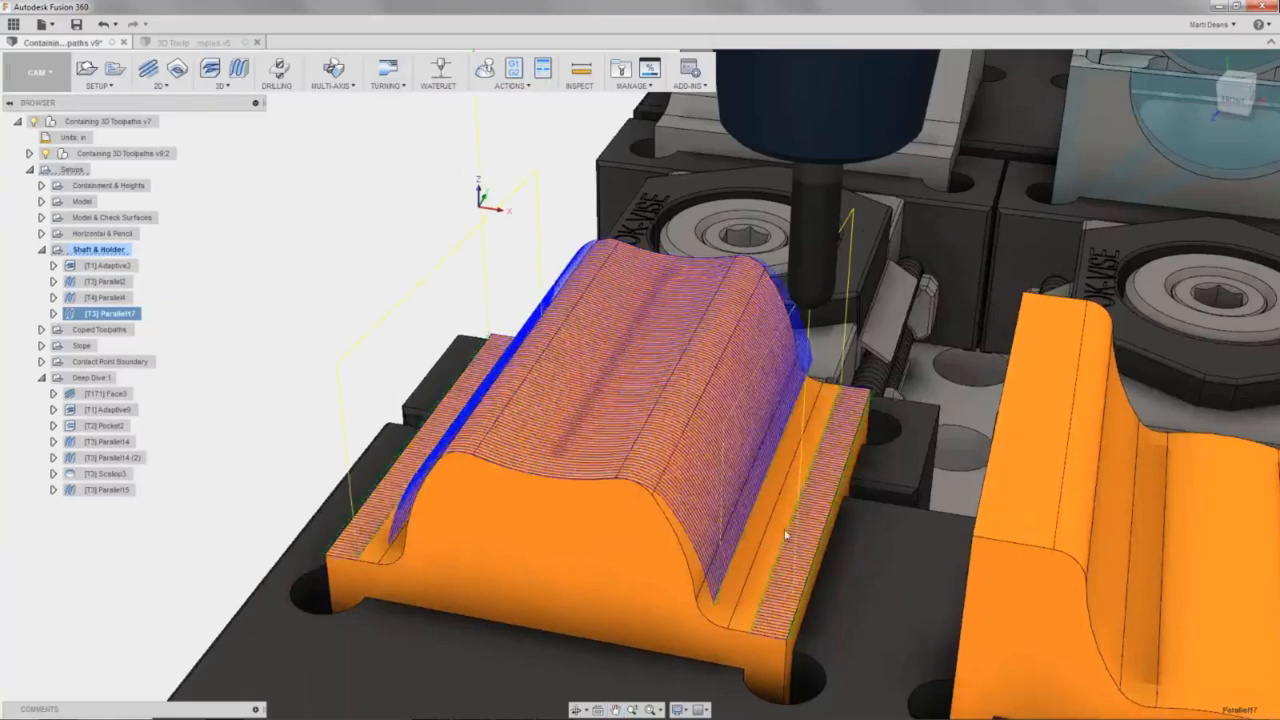
Inspect where the parallel toolpath is trimmed along the lower fillets of the ridged part.
middle_click_drag(758, 537, 796, 238, "shift")
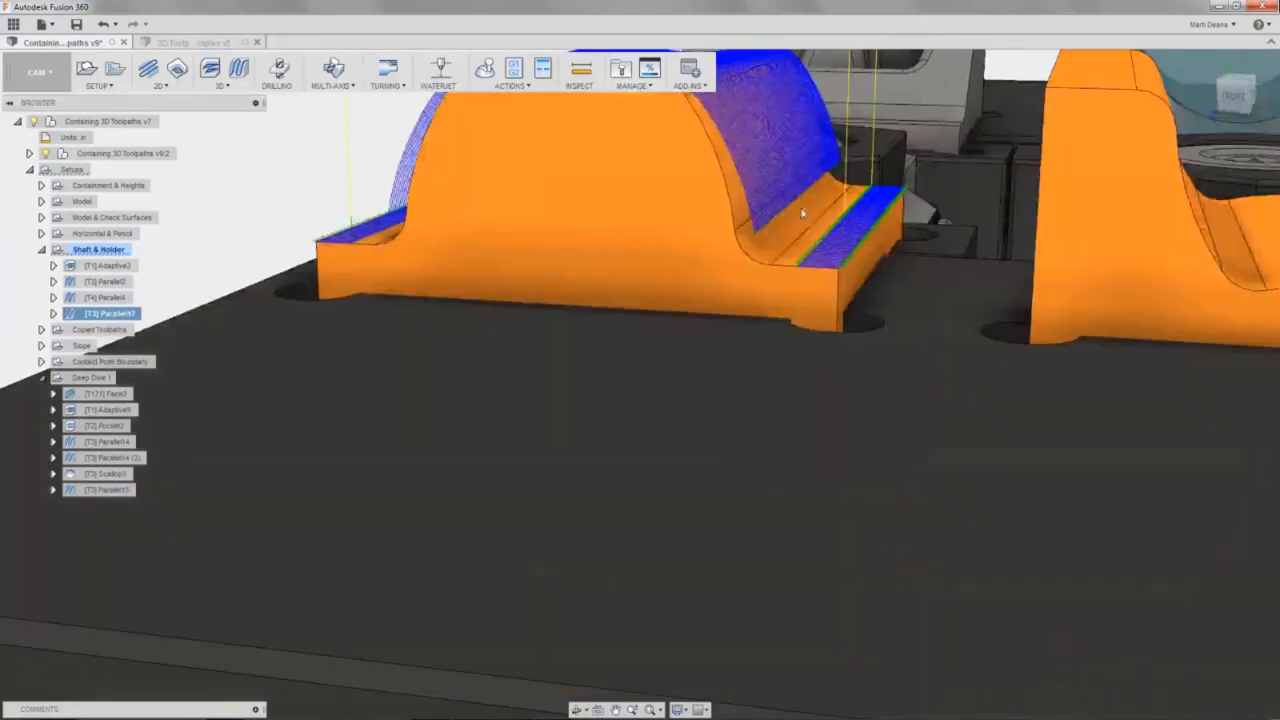
scroll(796, 238, "up", 5)
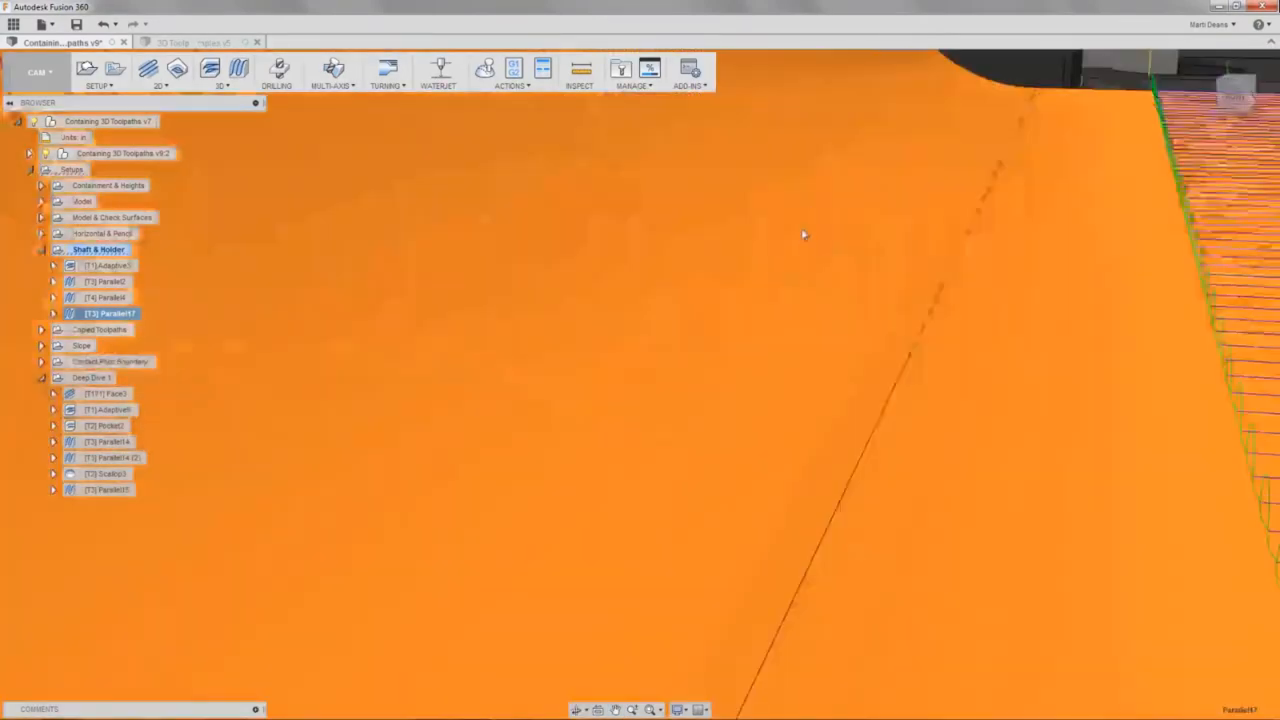
scroll(811, 209, "down", 1)
scroll(803, 233, "down", 3)
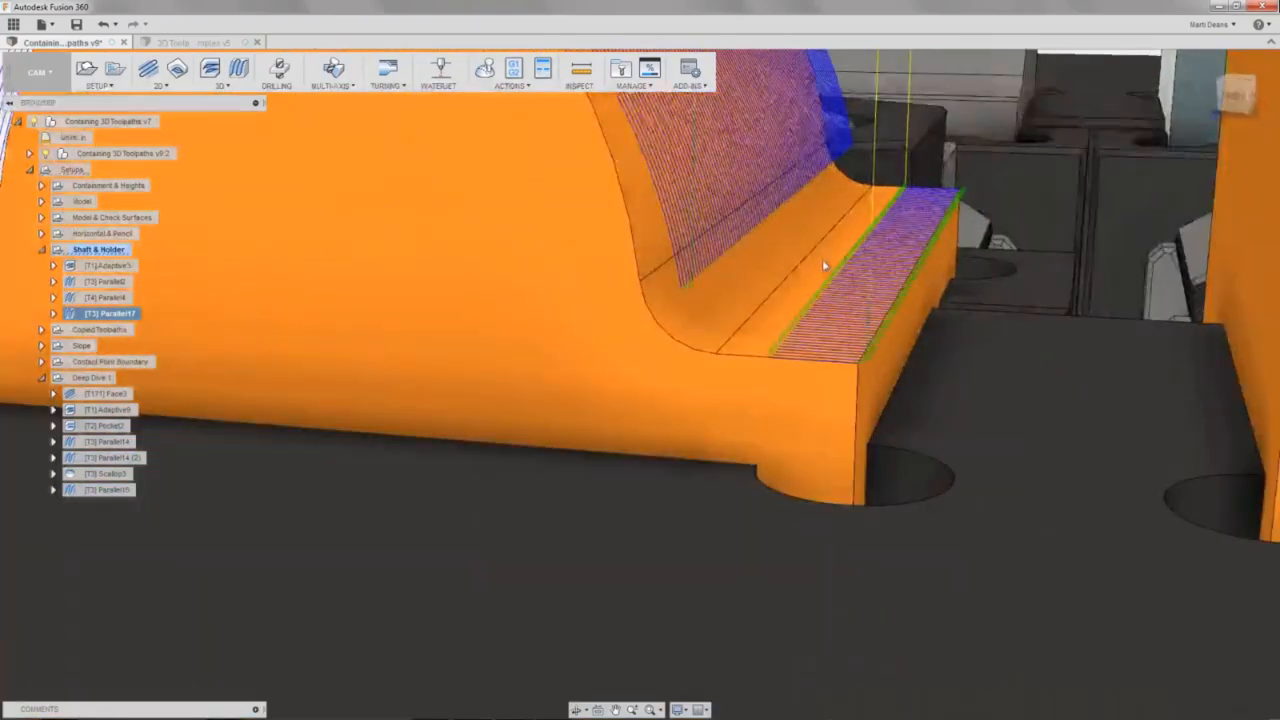
scroll(806, 254, "down", 3)
middle_click_drag(806, 254, 755, 480, "shift")
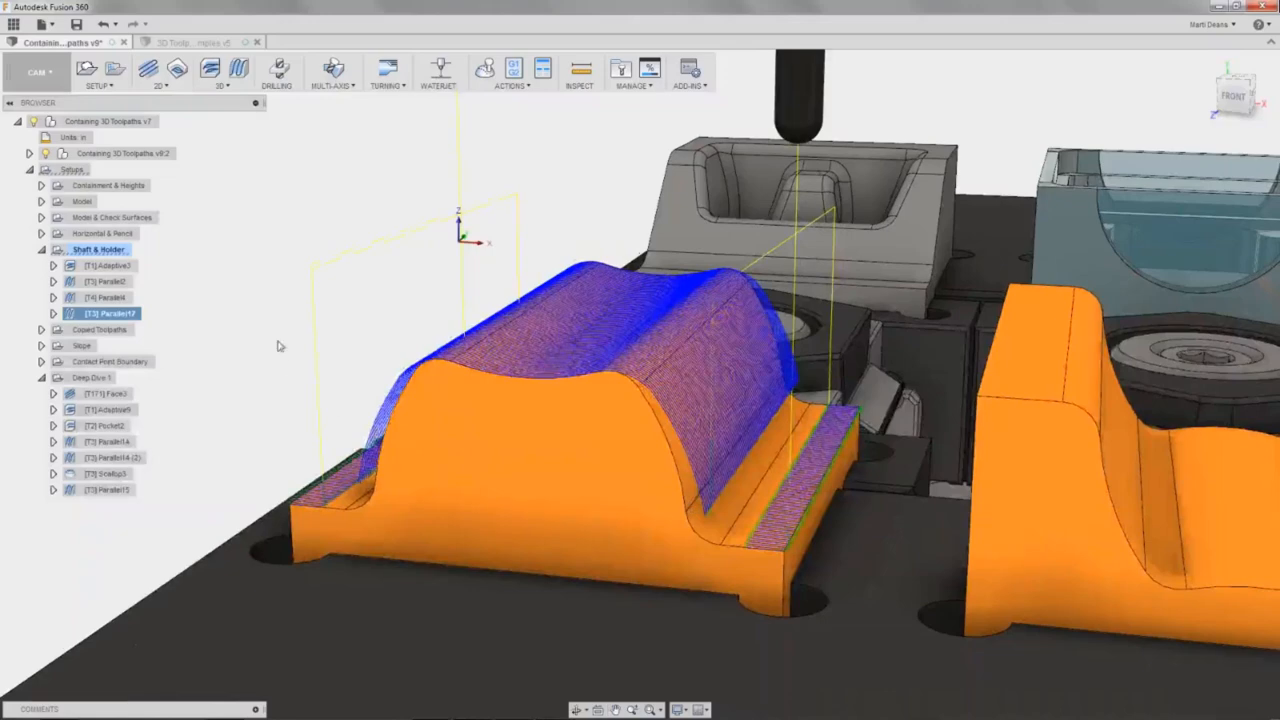
Create a second 3D Parallel toolpath with tool 4, the other 1/8-inch ball end mill, with Rest Machining enabled.
left_click(238, 68)
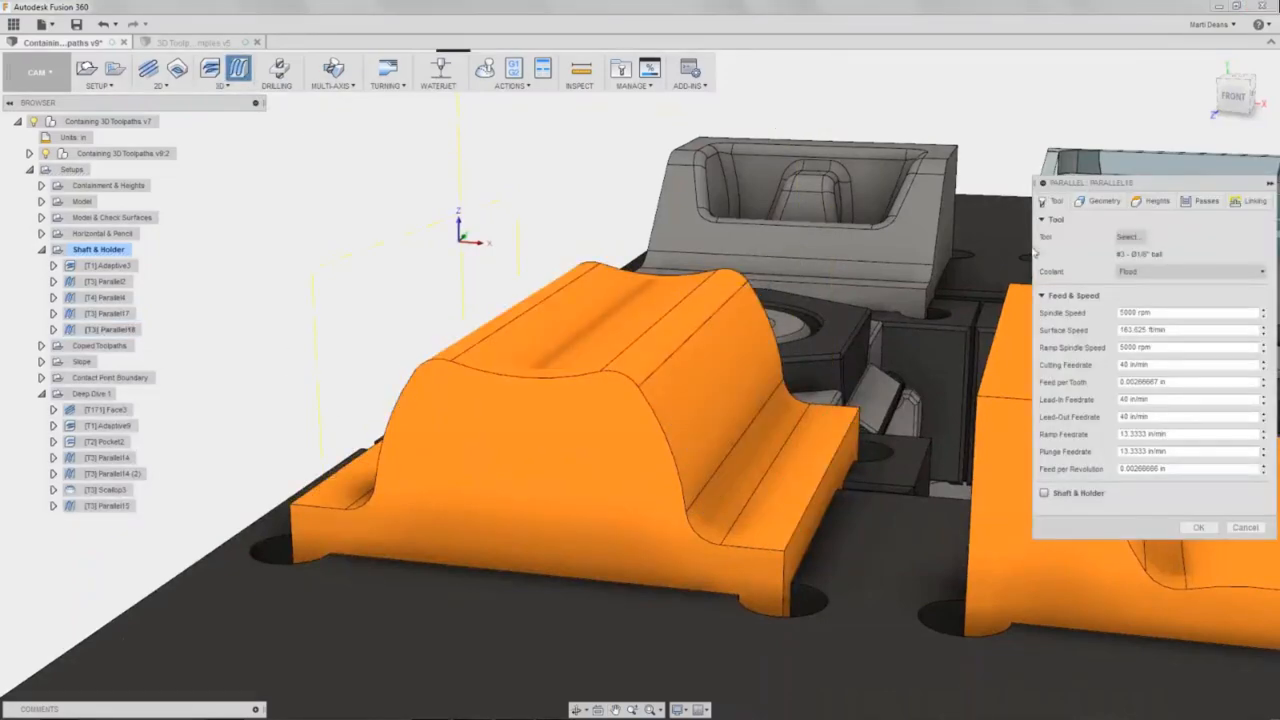
left_click(1130, 238)
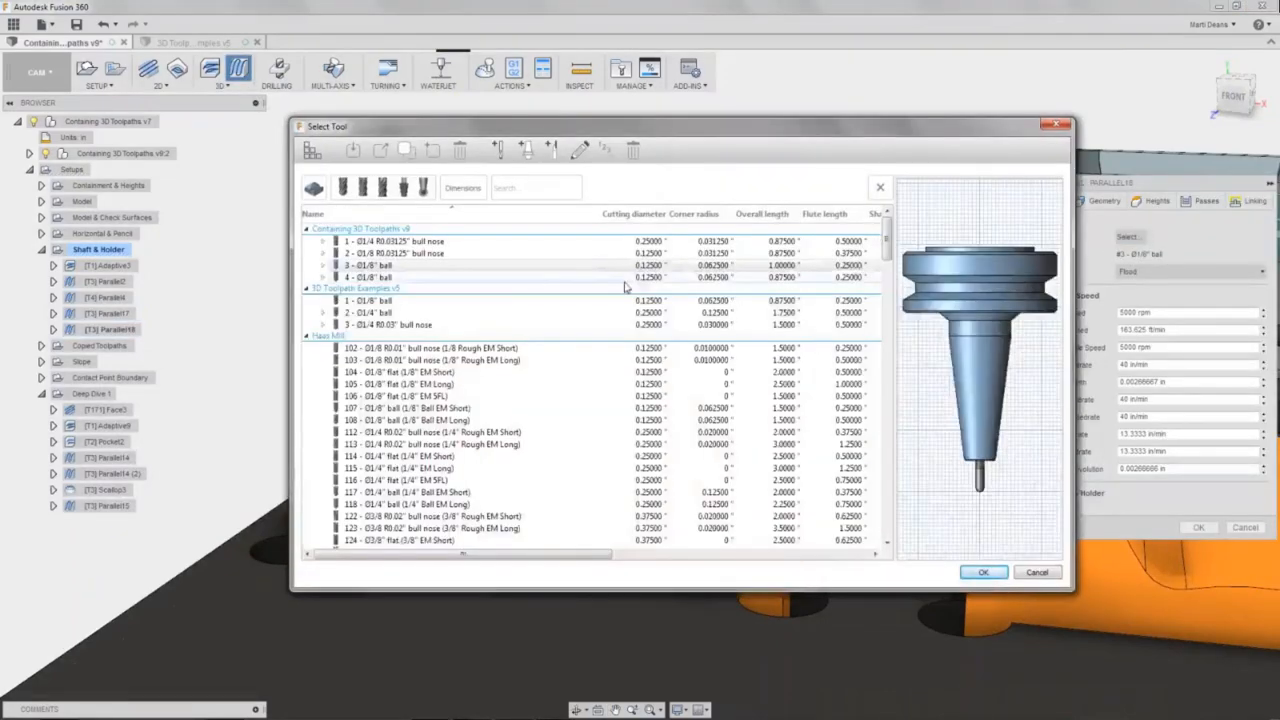
left_click(628, 278)
left_click(983, 572)
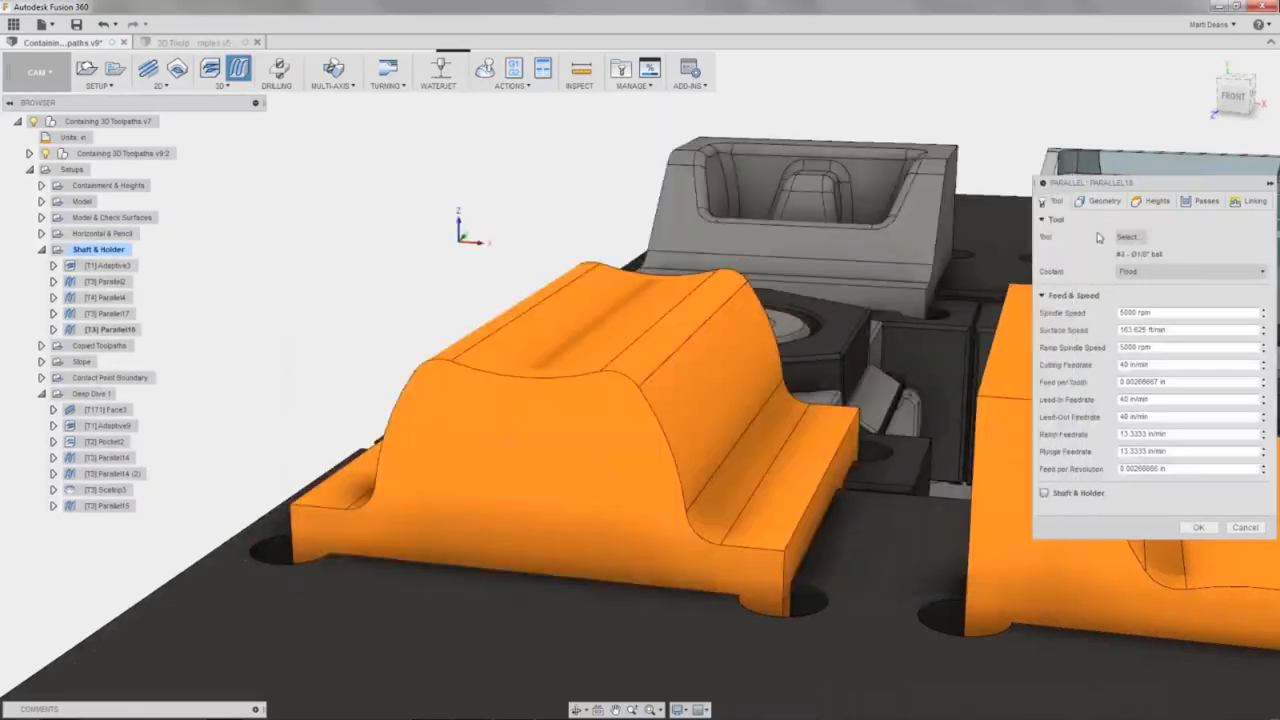
left_click(1103, 201)
left_click(1044, 354)
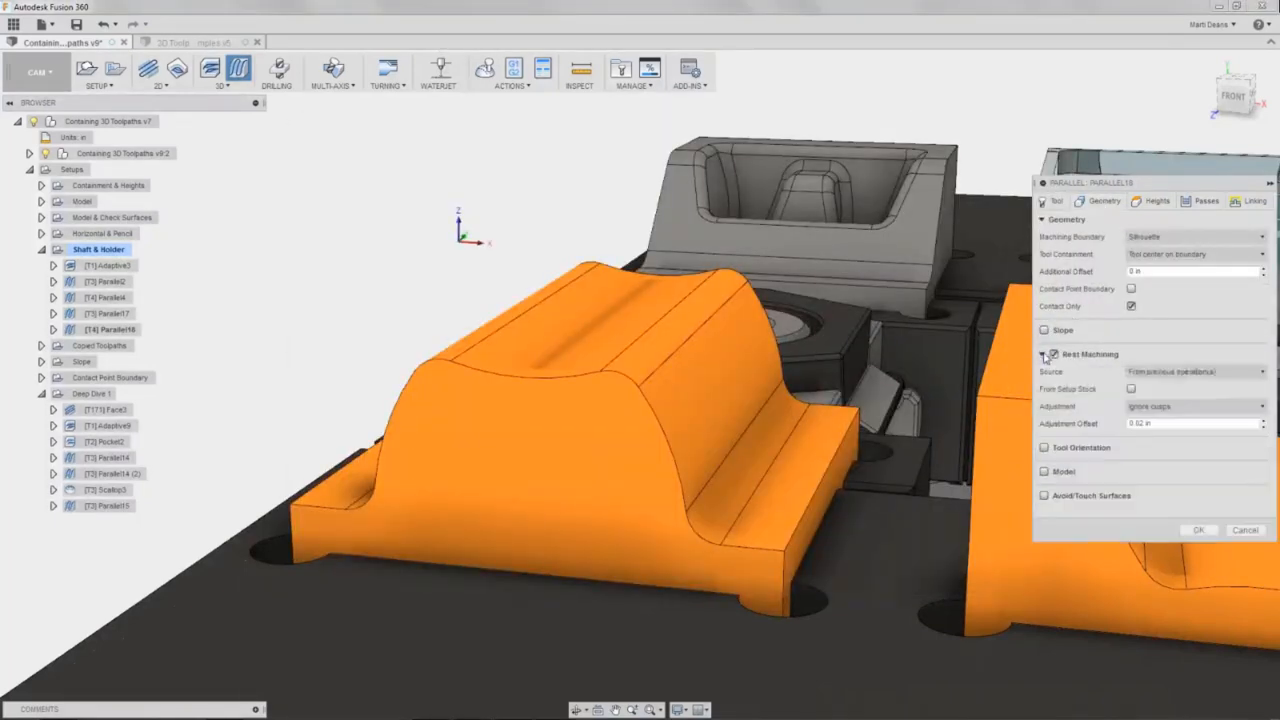
left_click(1198, 530)
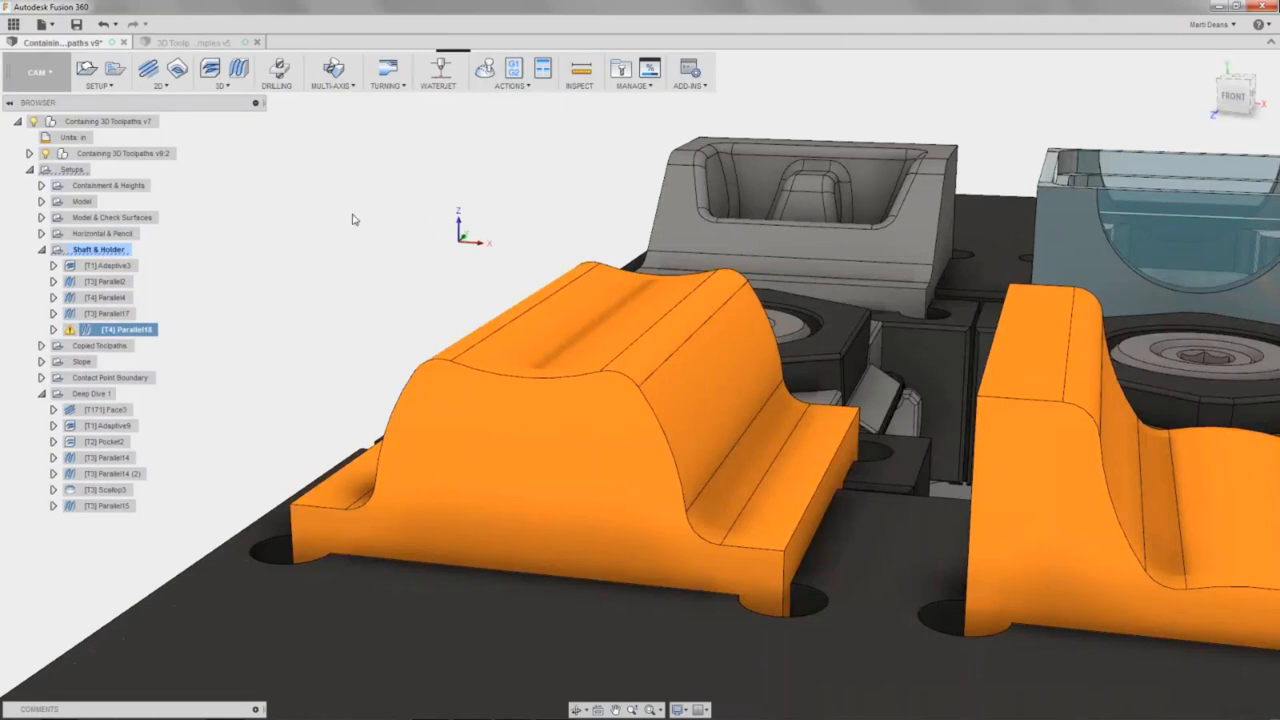
Check the warning log of the tool 4 parallel toolpath, then reopen the toolpath and its stepover for editing.
left_click(70, 330)
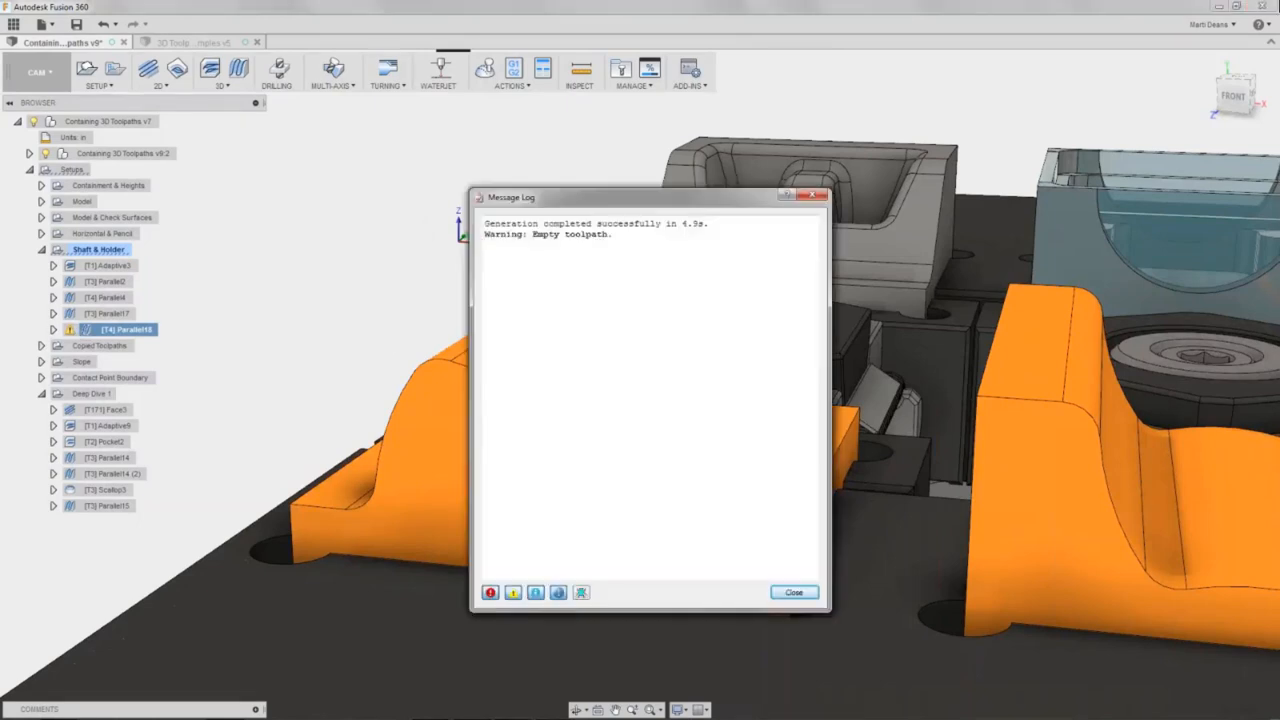
key("Escape")
right_click(152, 331)
left_click(172, 334)
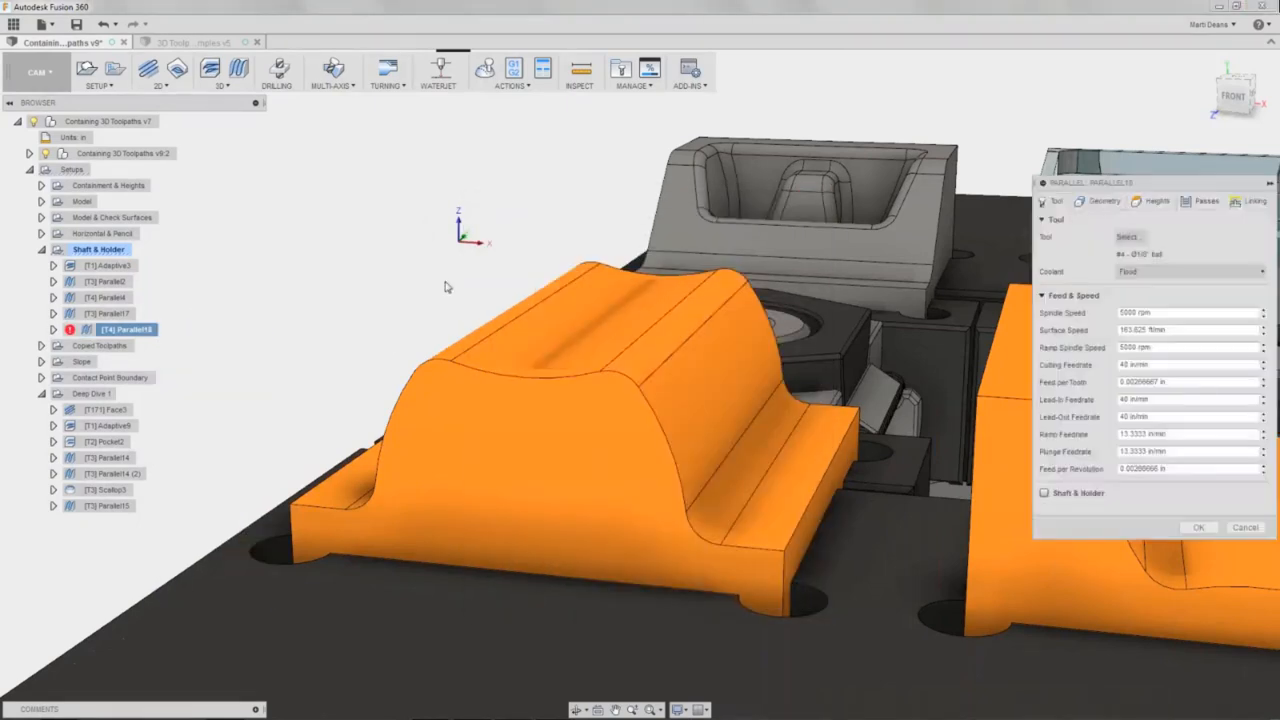
left_click(1198, 203)
left_click(1154, 341)
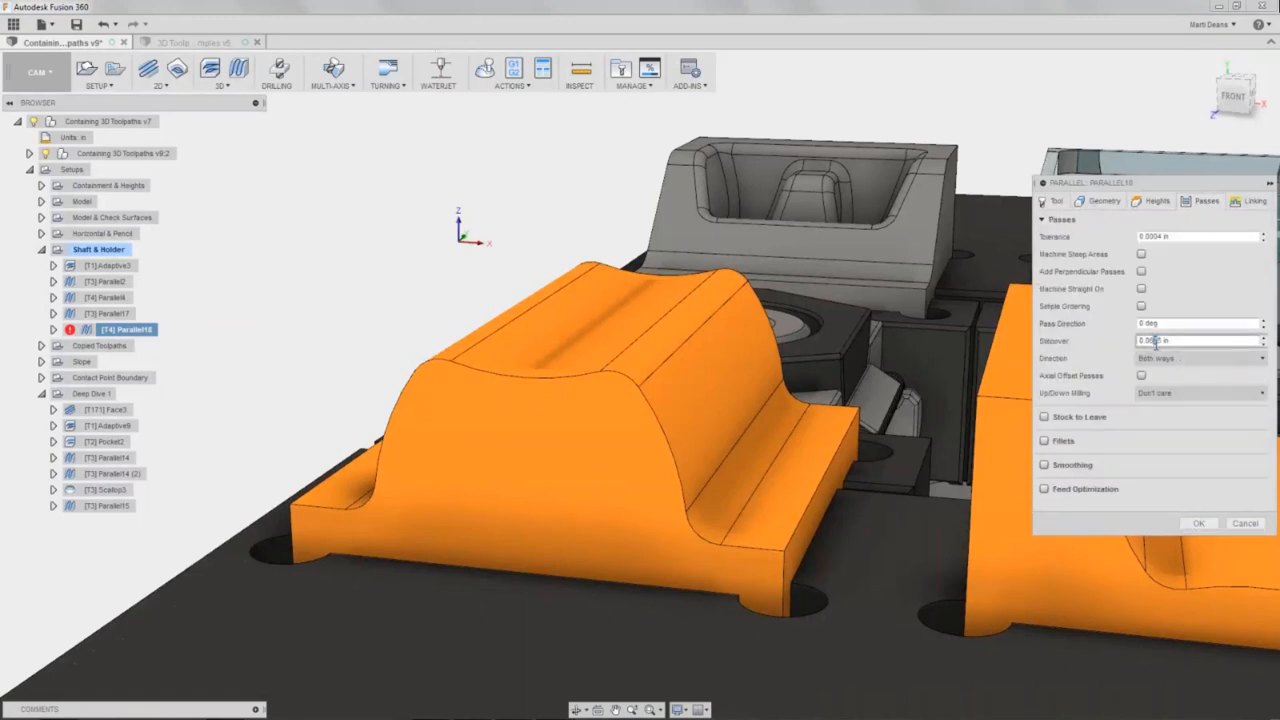
Change the stepover of the Parallel18 operation and recalculate its toolpath.
left_click_drag(1154, 341, 1079, 322)
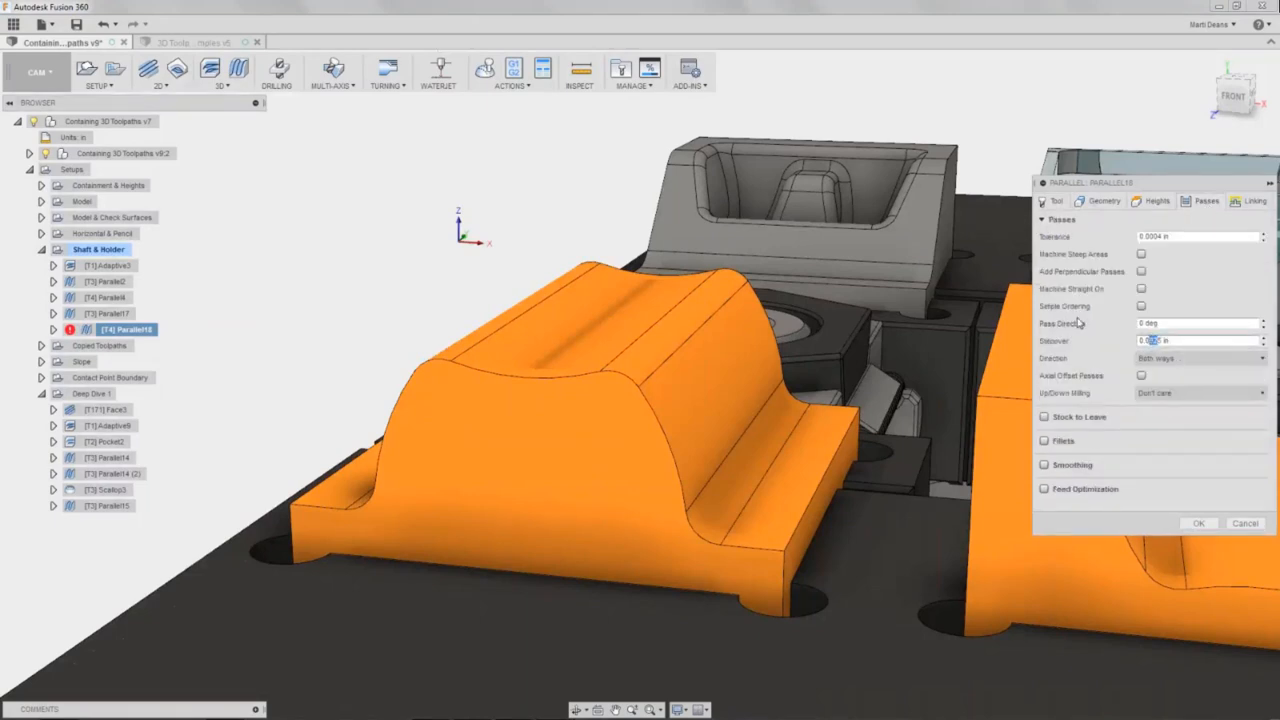
type("0")
left_click(1199, 523)
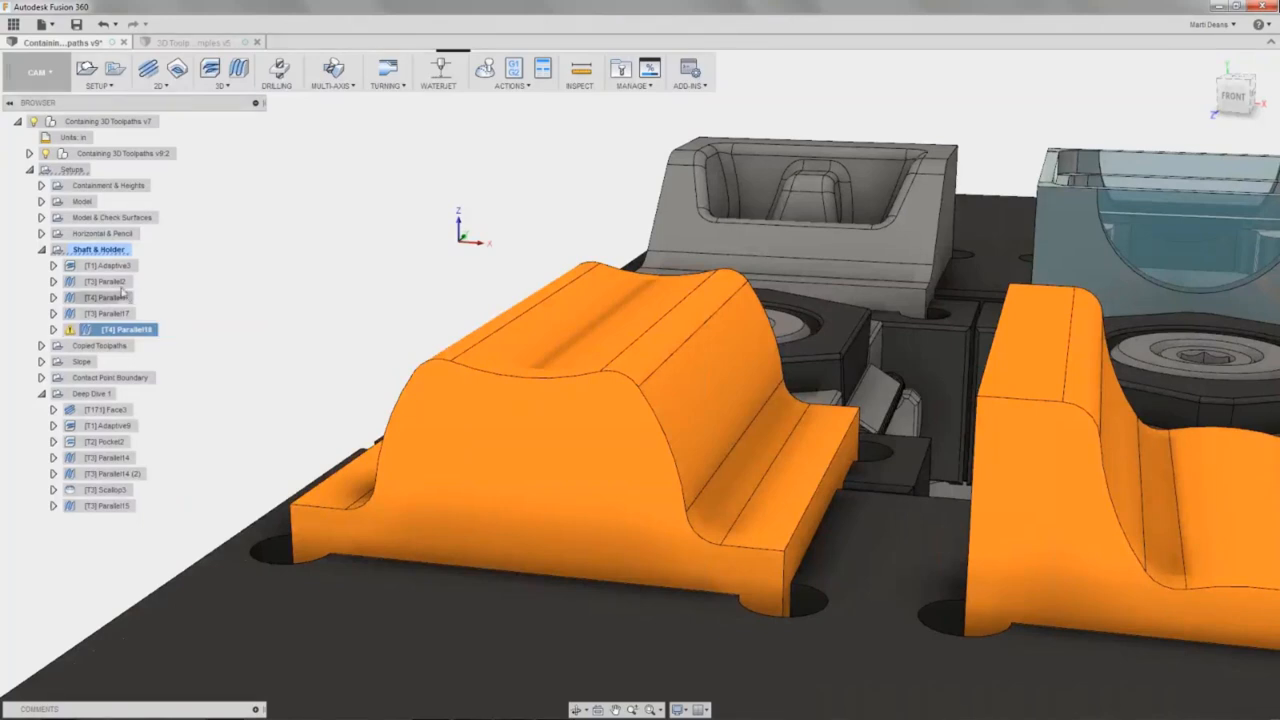
Display the Parallel2 and Parallel4 toolpaths and examine Parallel4's geometry, linking, passes and heights settings without changing them.
left_click(112, 282)
left_click(117, 298)
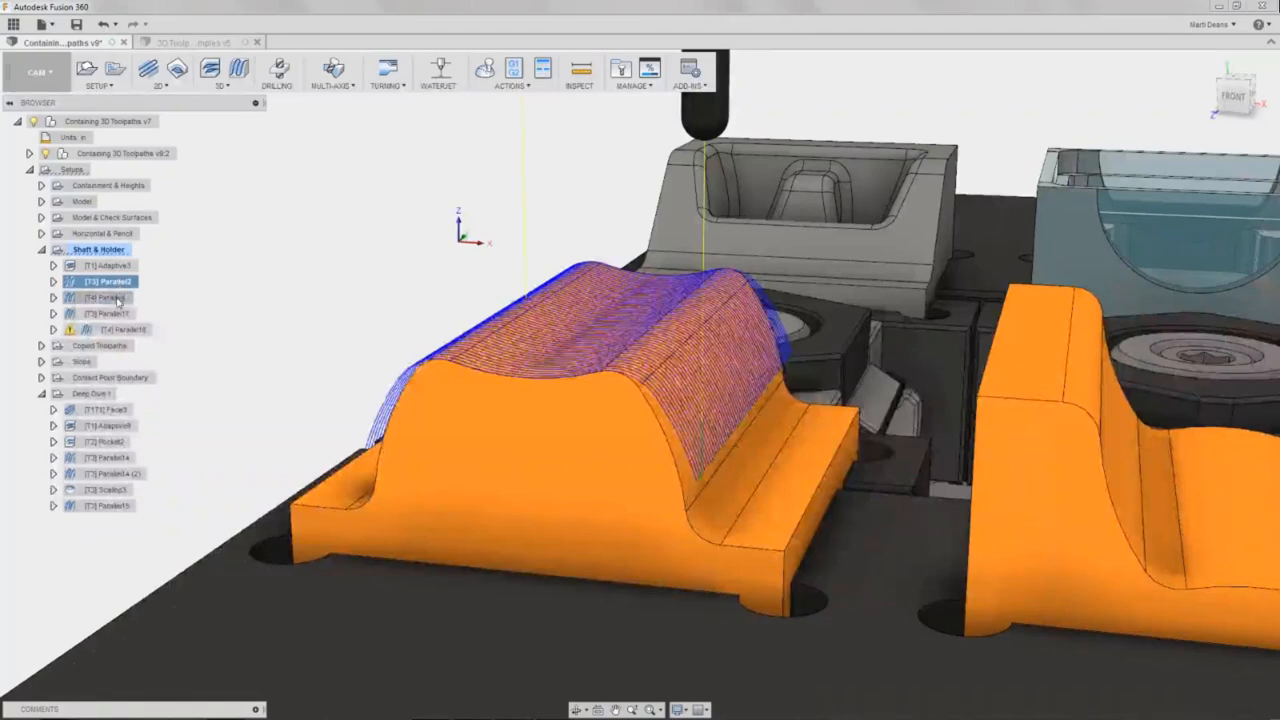
right_click(117, 298)
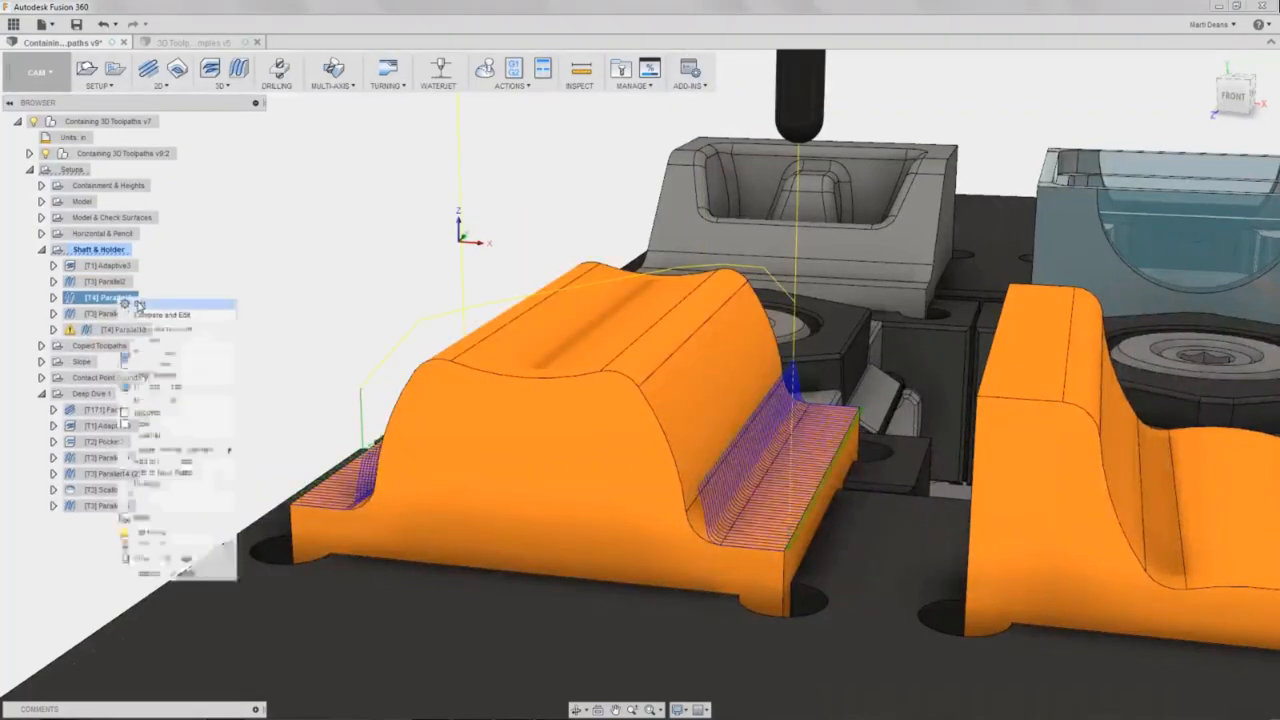
left_click(140, 312)
left_click(1105, 201)
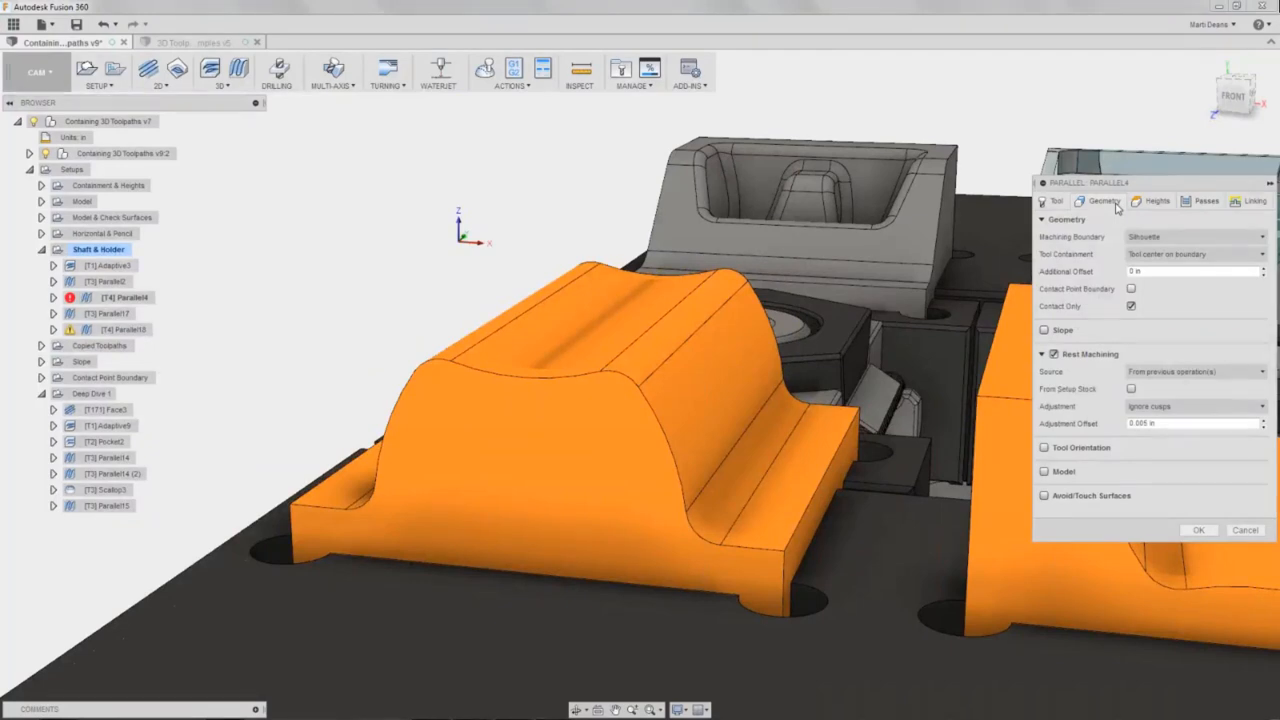
left_click(1240, 202)
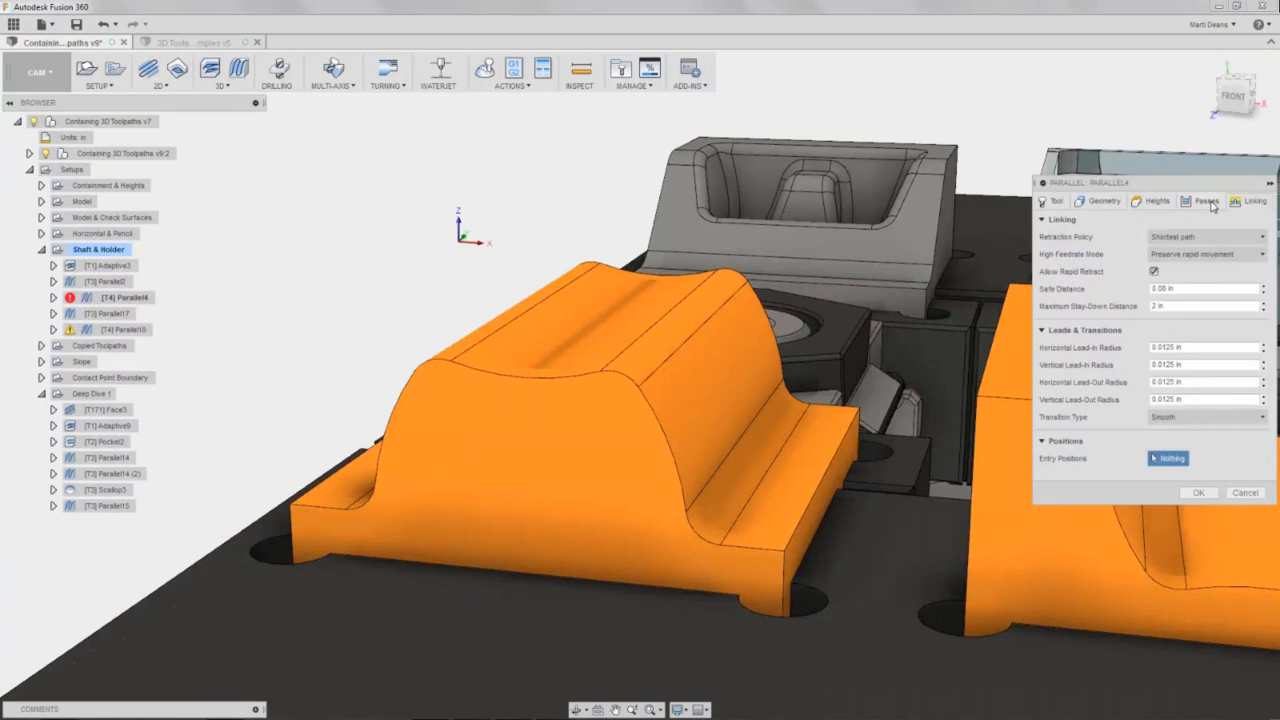
left_click(1212, 203)
left_click(1148, 204)
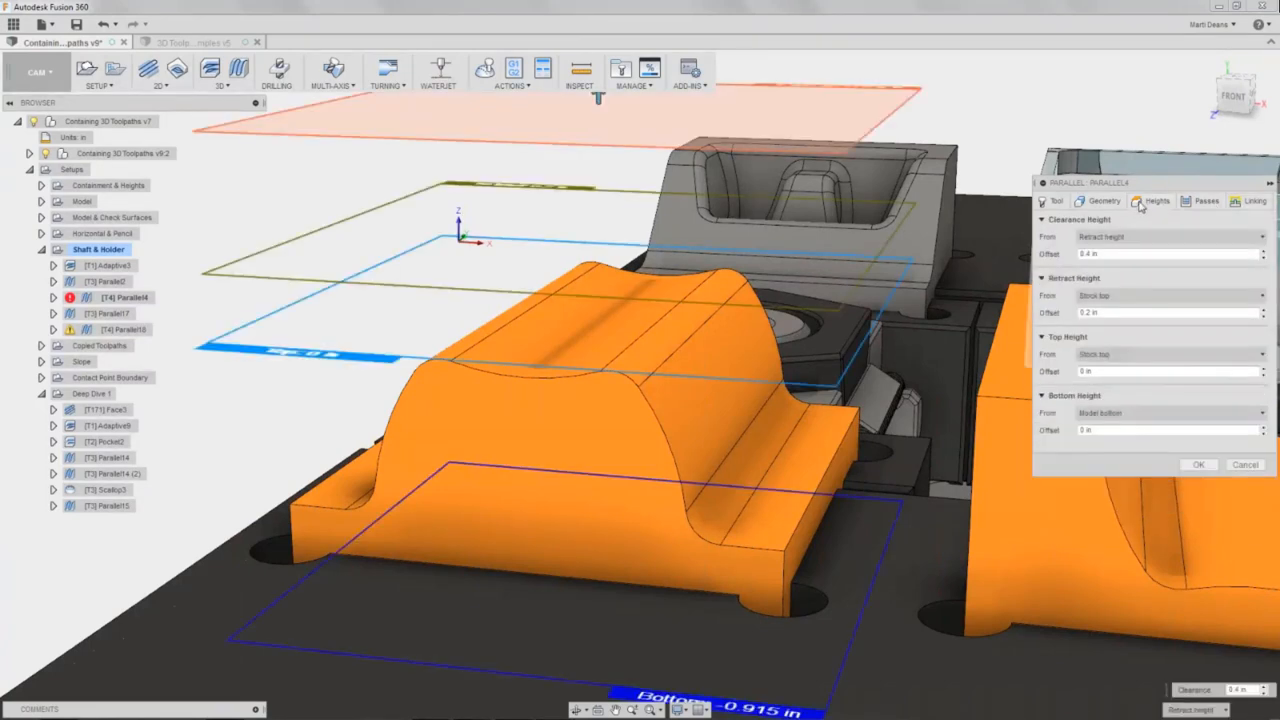
left_click(1245, 465)
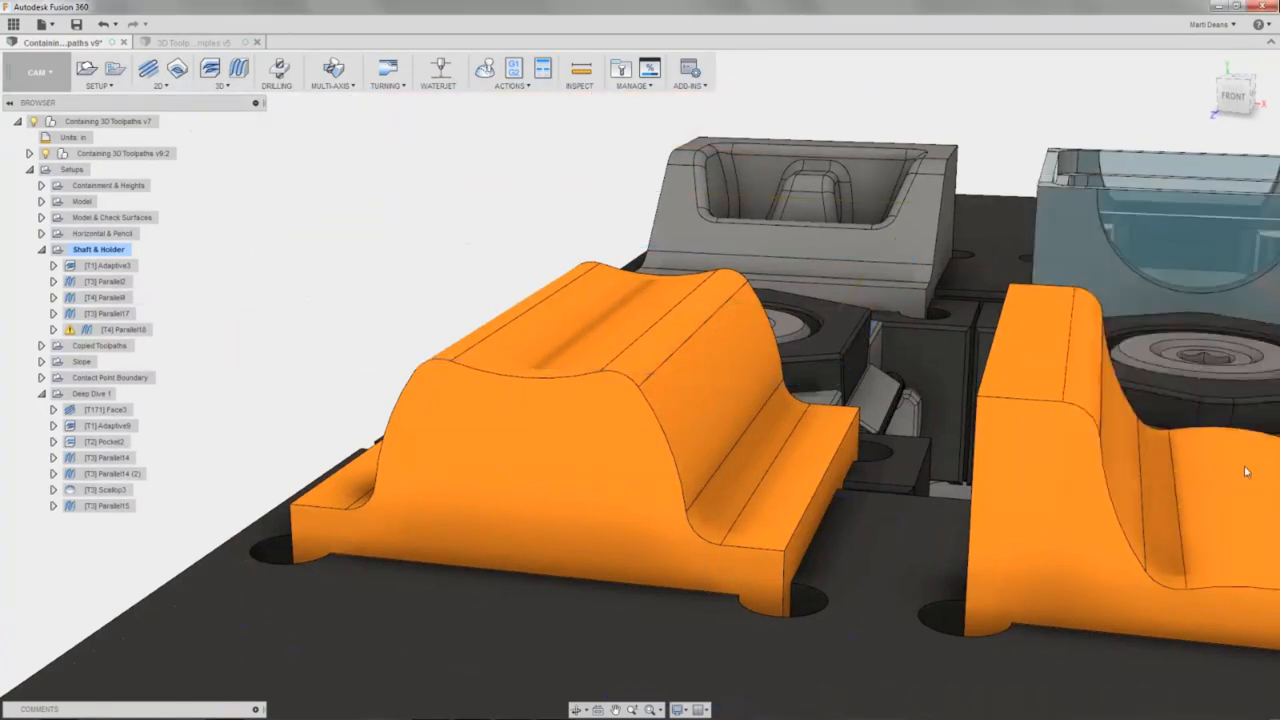
Open the Parallel17 operation for editing, accept its settings to regenerate the toolpath, and compare it with Parallel18.
left_click(98, 297)
left_click(105, 313)
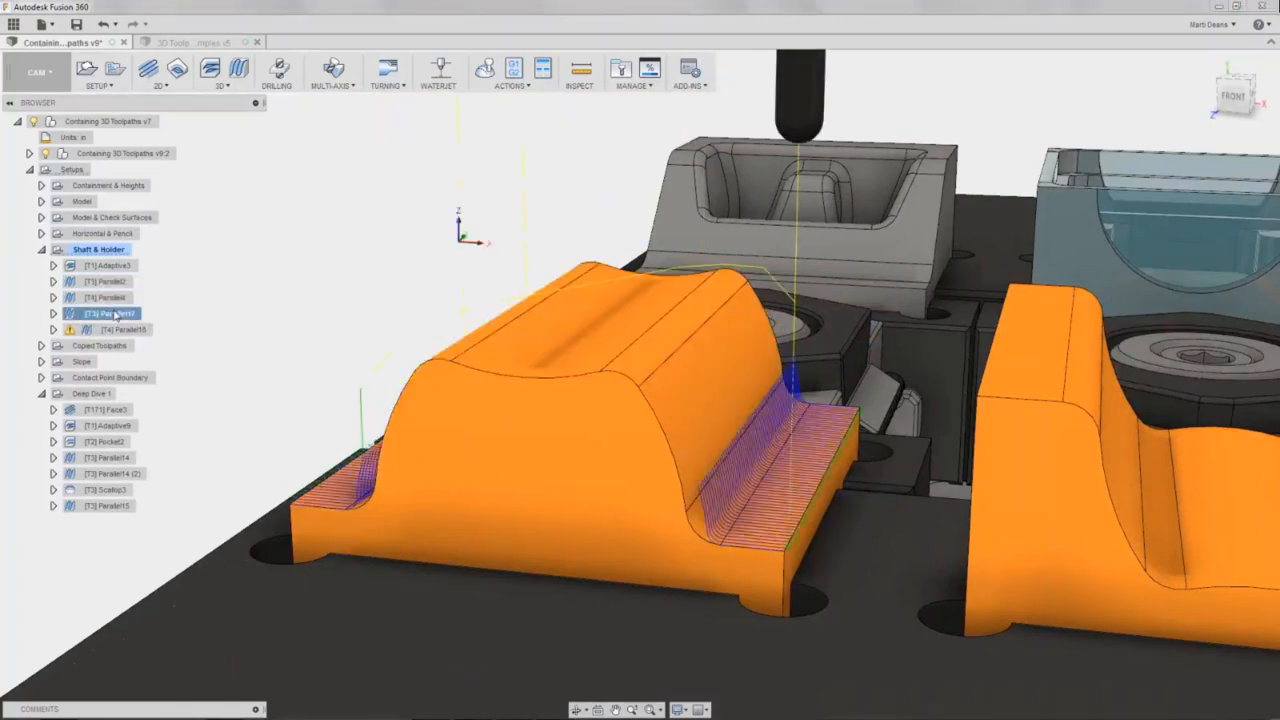
right_click(115, 313)
left_click(147, 319)
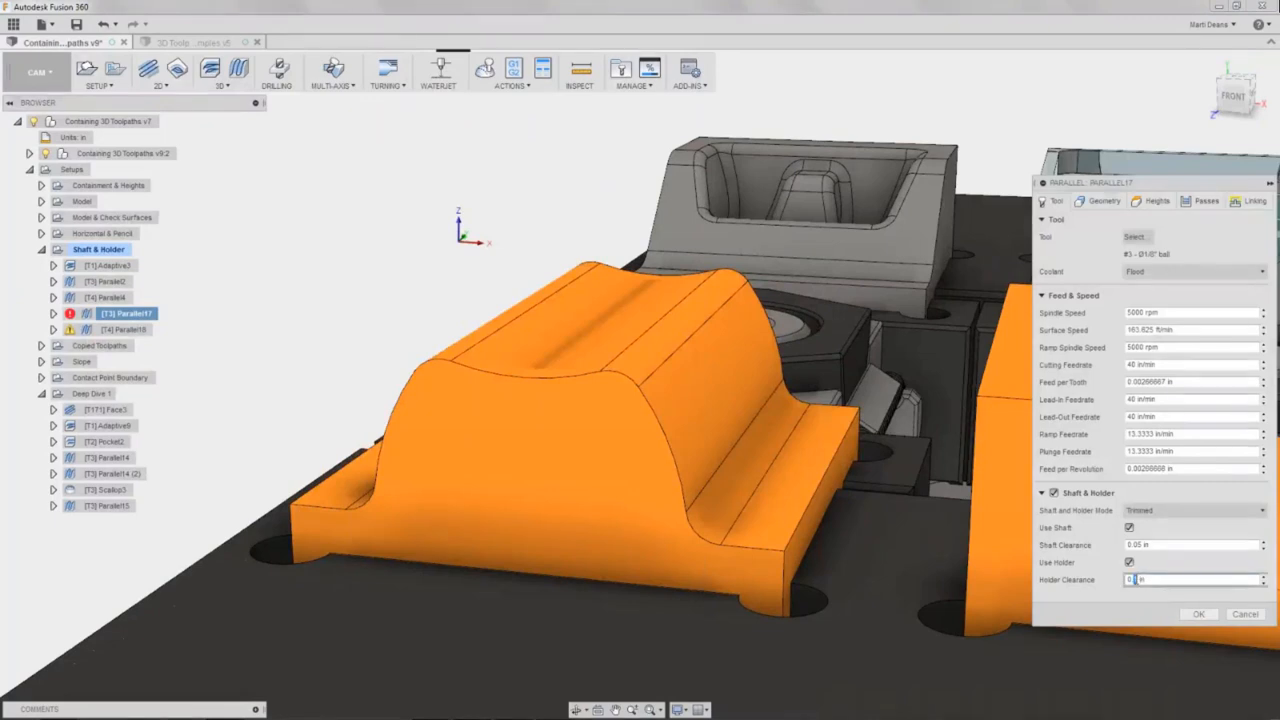
left_click(1198, 614)
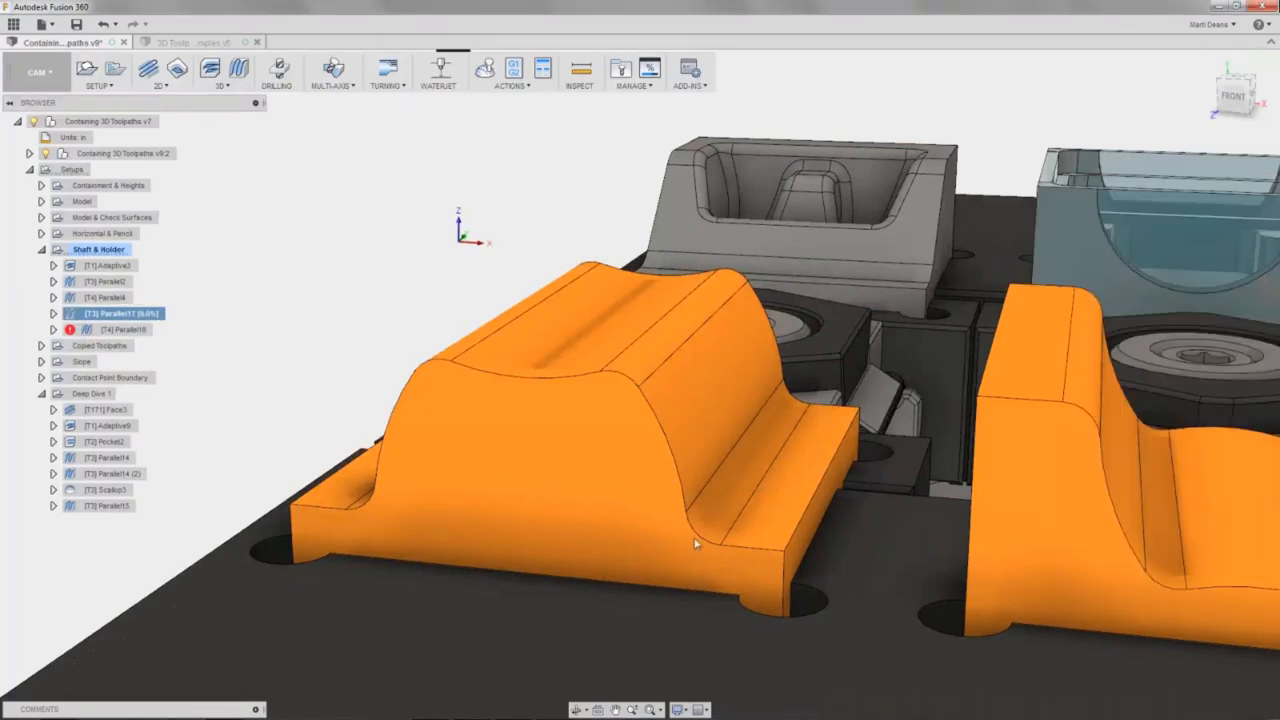
left_click(120, 330)
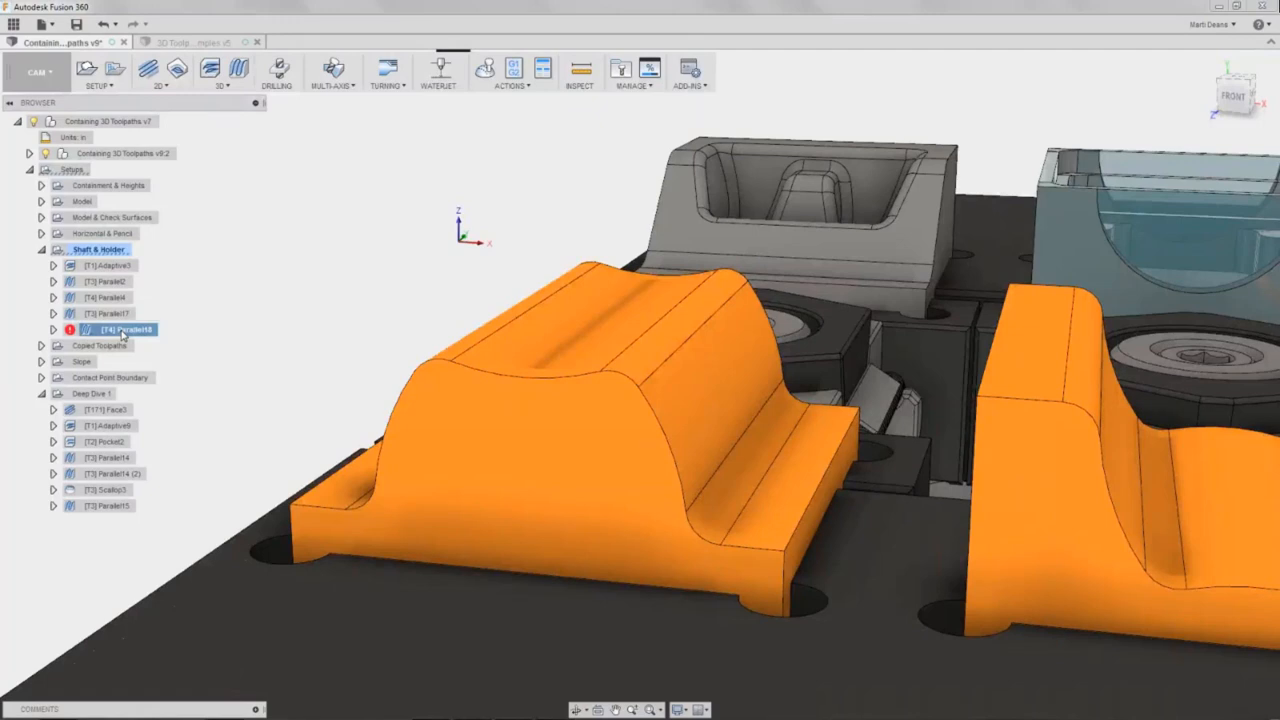
left_click(115, 313)
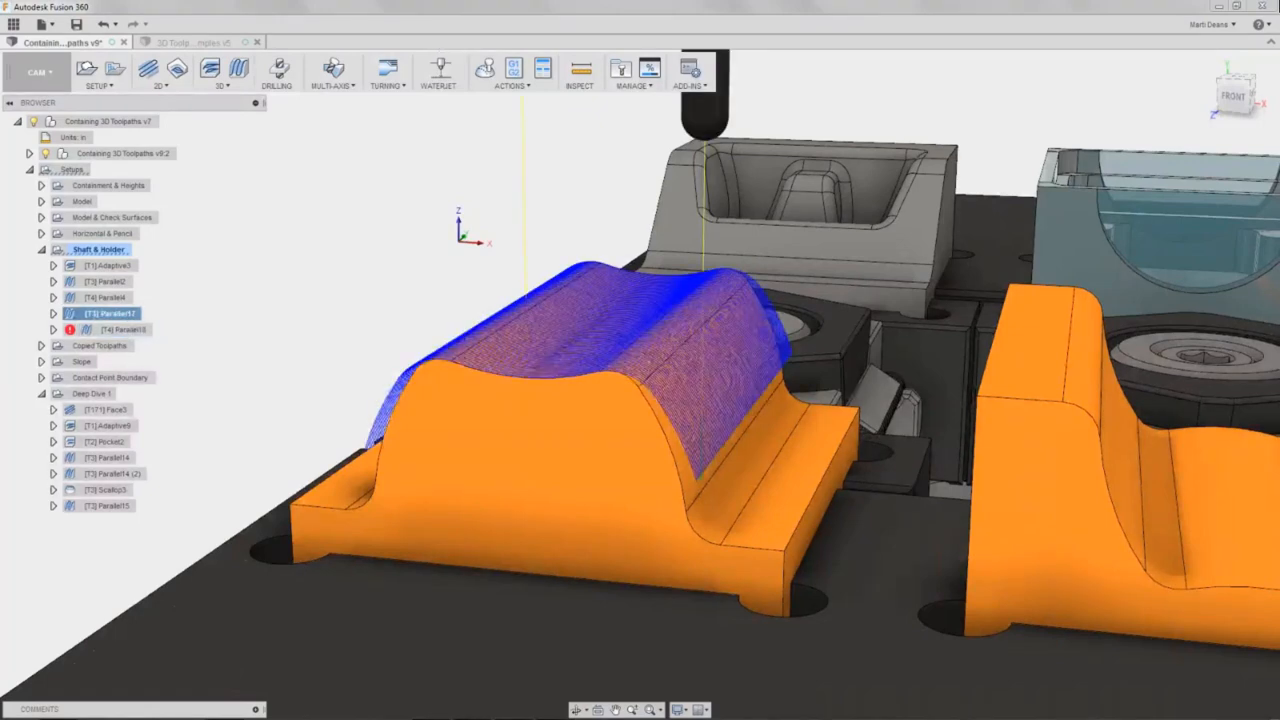
left_click(122, 330)
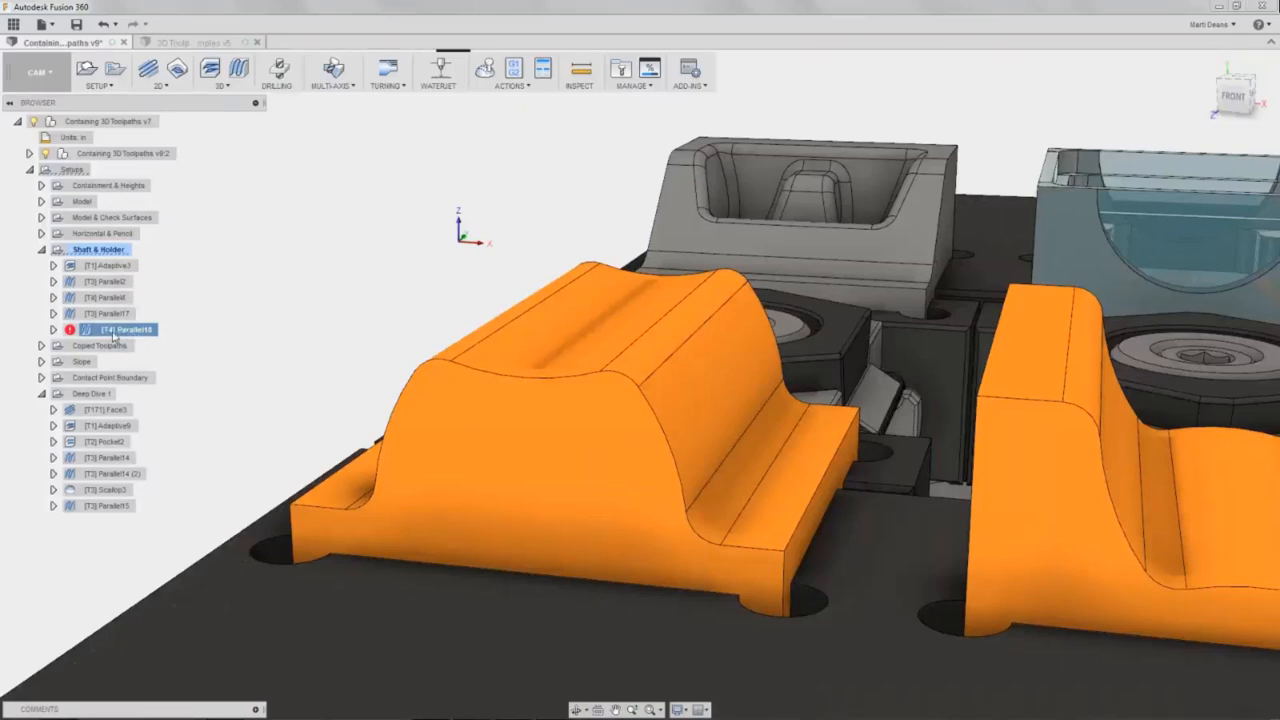
Suppress the Parallel4 operation in the Shaft & Holder setup and regenerate the Parallel18 toolpath without it.
left_click(112, 296)
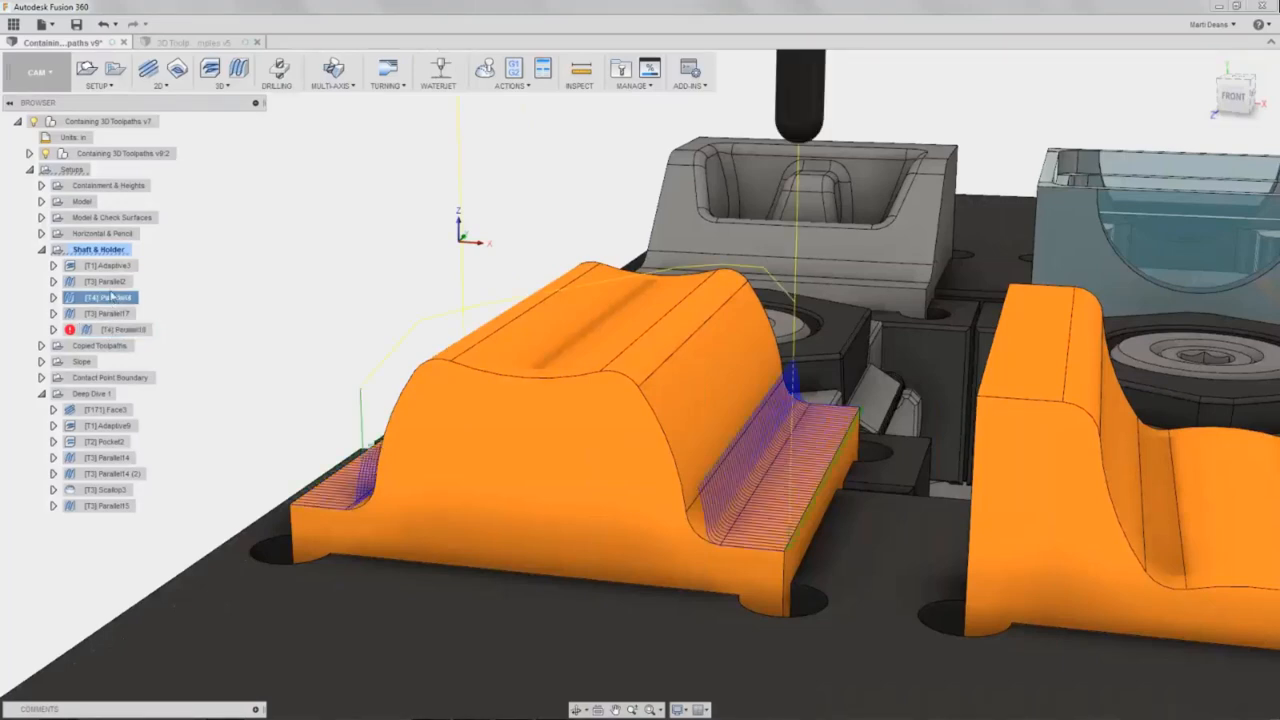
right_click(116, 299)
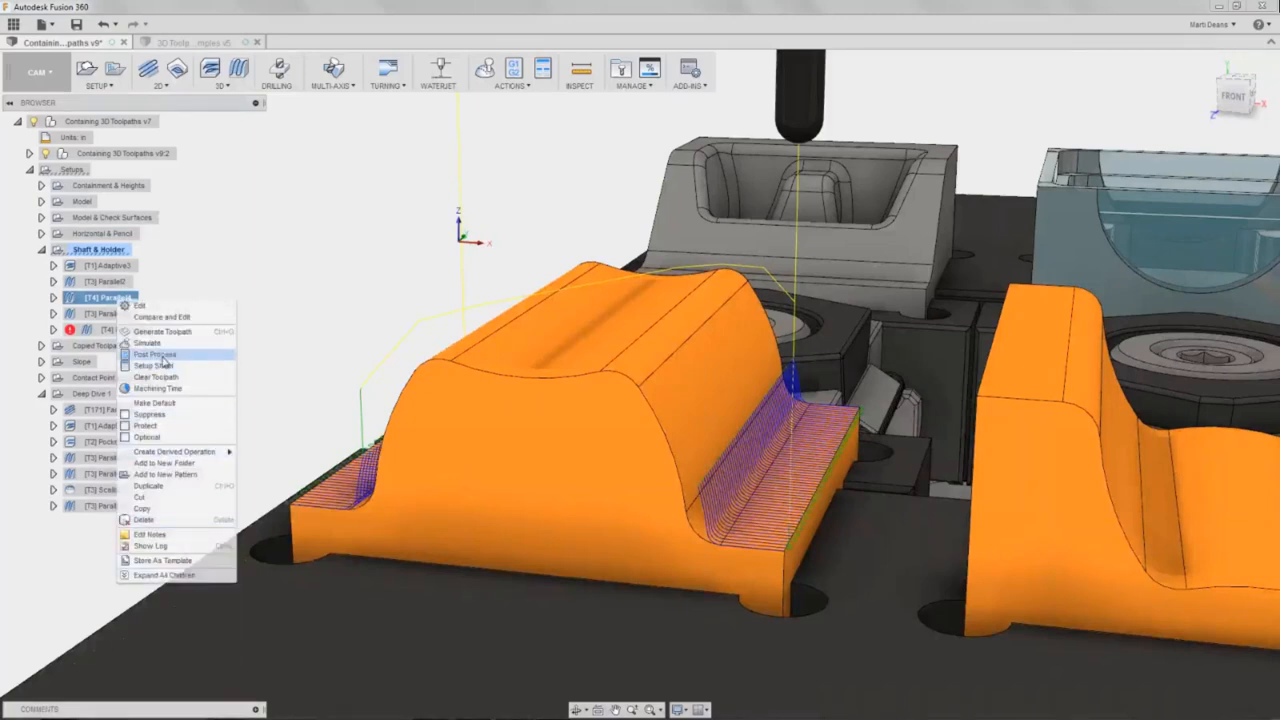
left_click(150, 414)
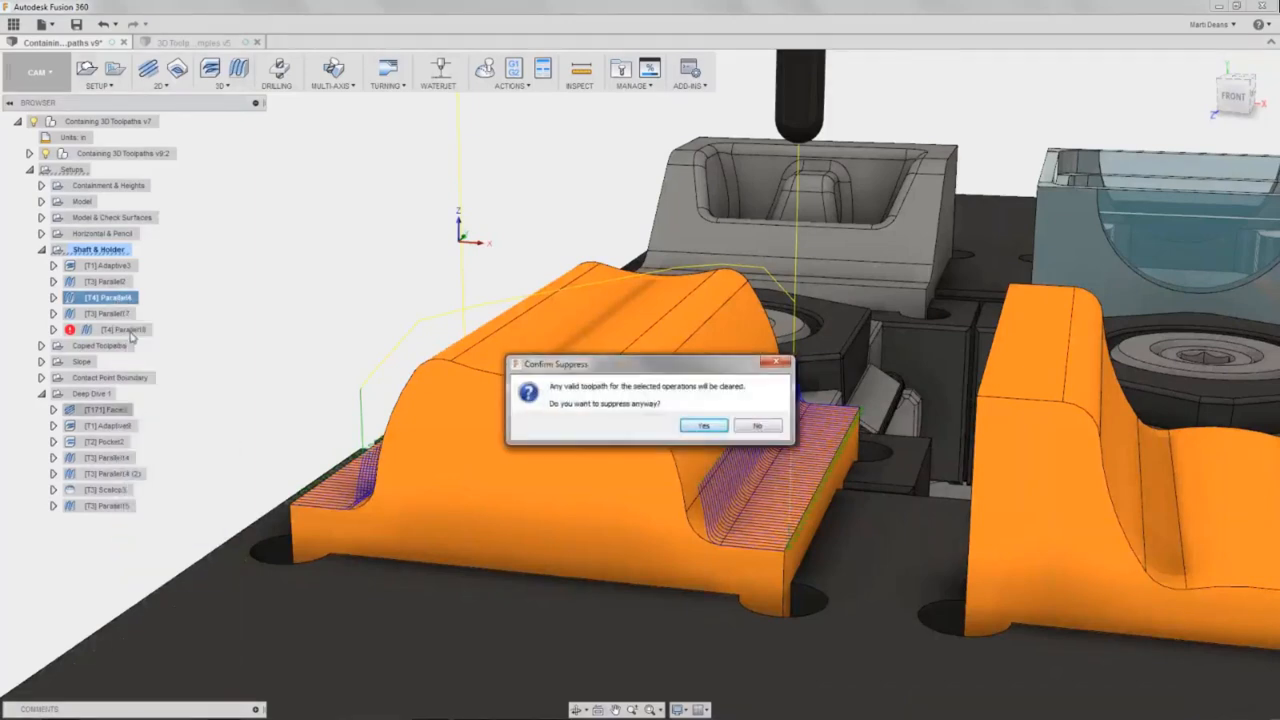
left_click(694, 426)
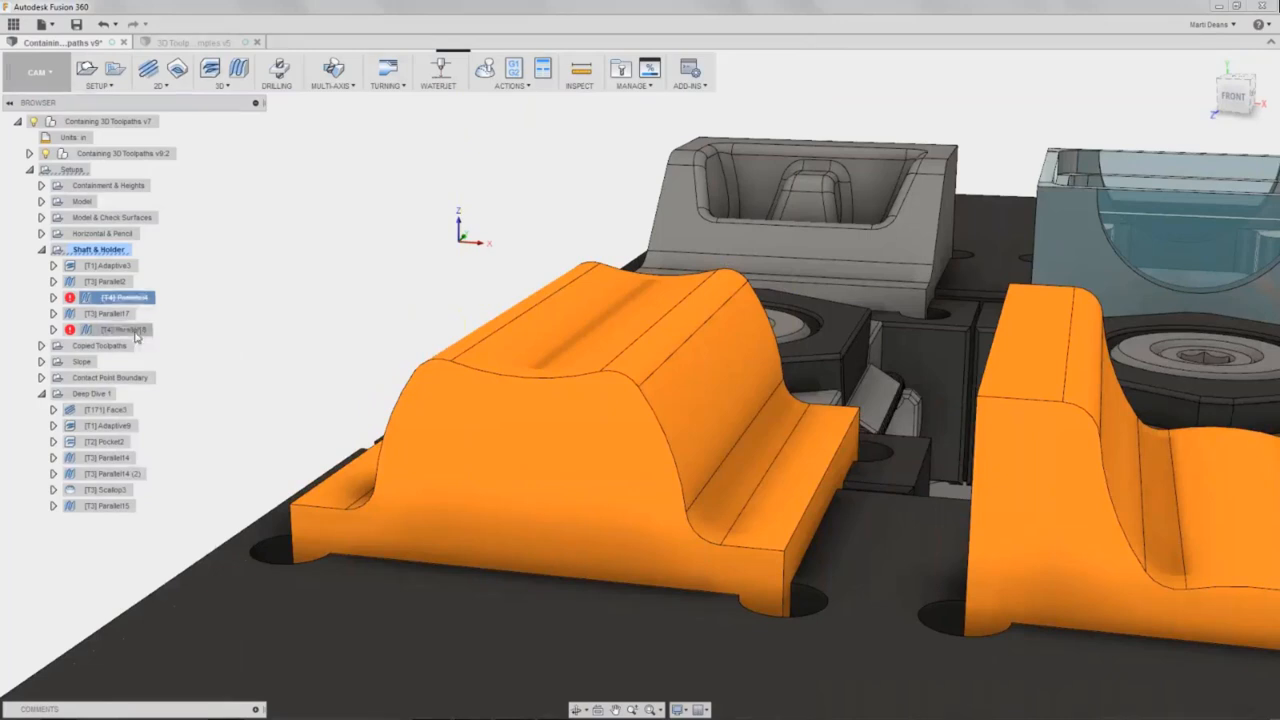
left_click(136, 333)
right_click(136, 333)
left_click(226, 350)
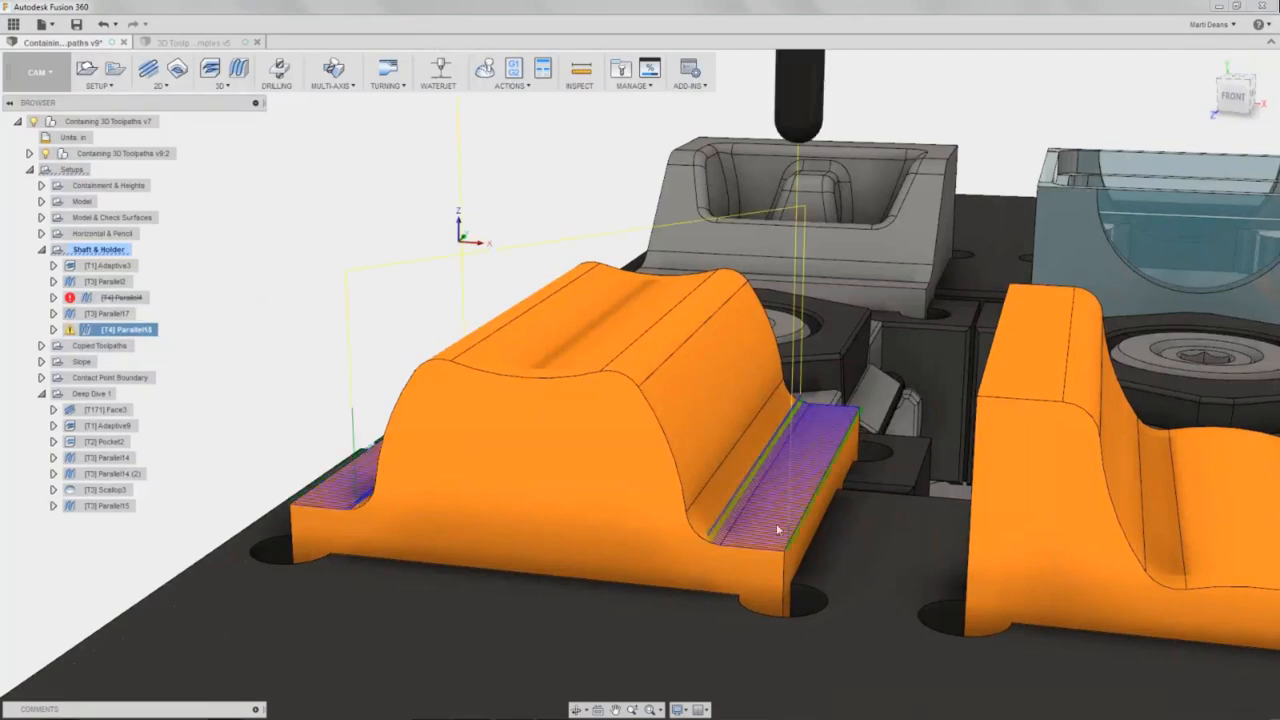
Read the message log for the warning on the Parallel18 operation and close it.
left_click(108, 315)
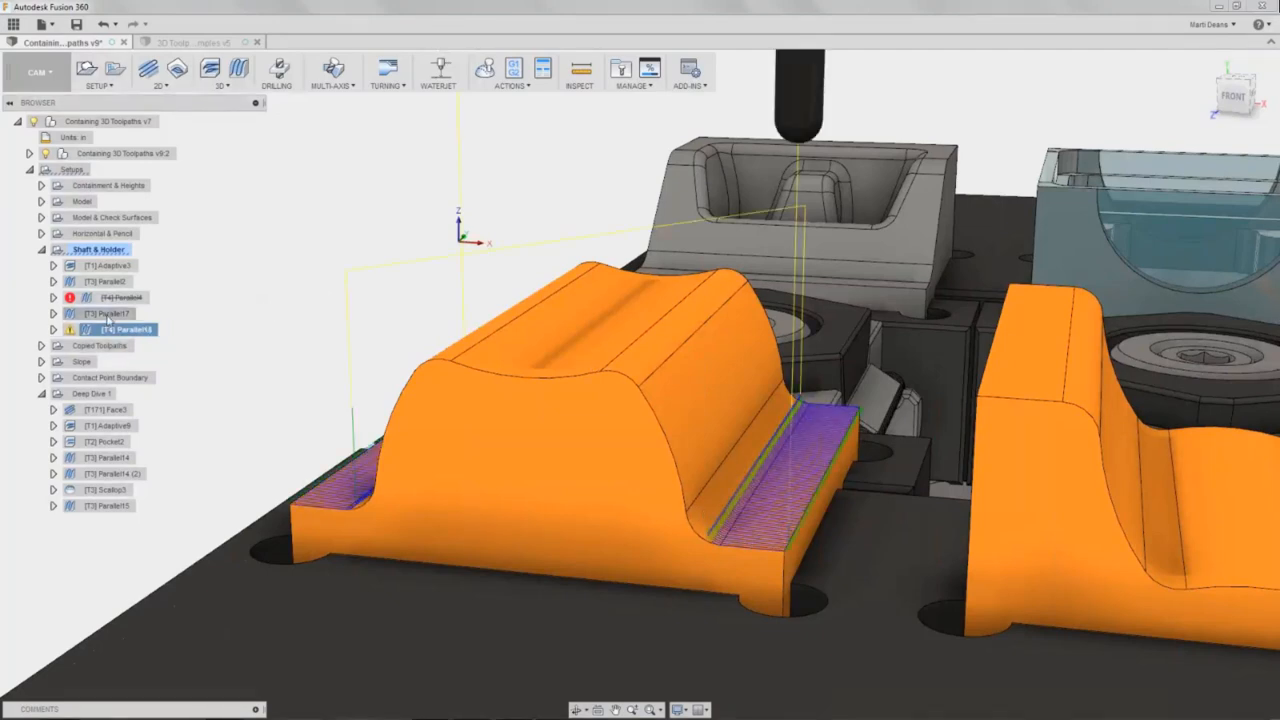
left_click(108, 330)
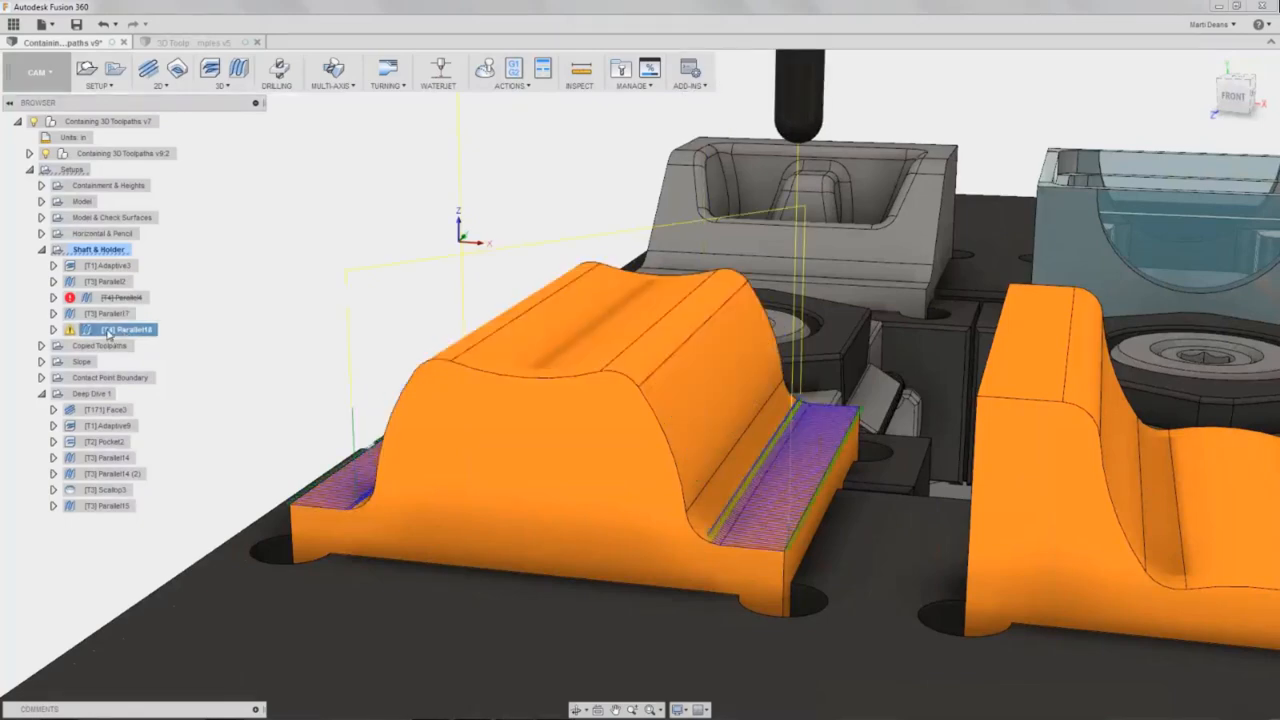
right_click(108, 333)
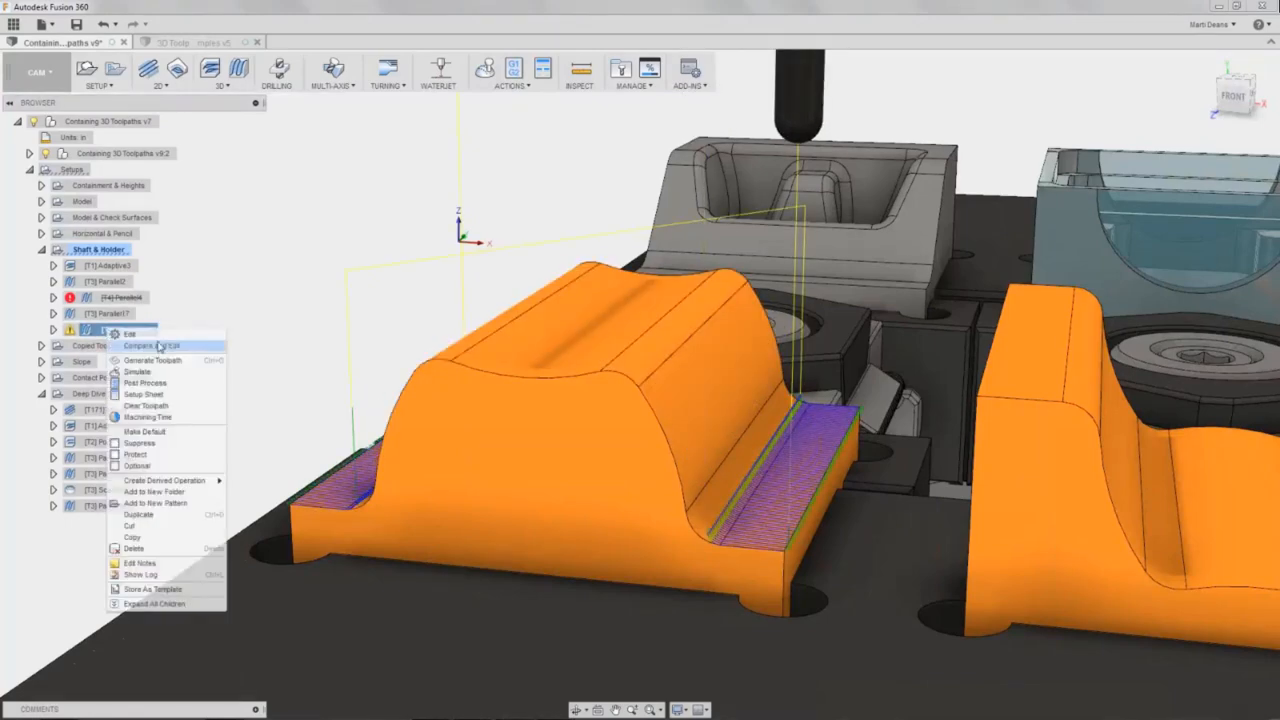
key("Escape")
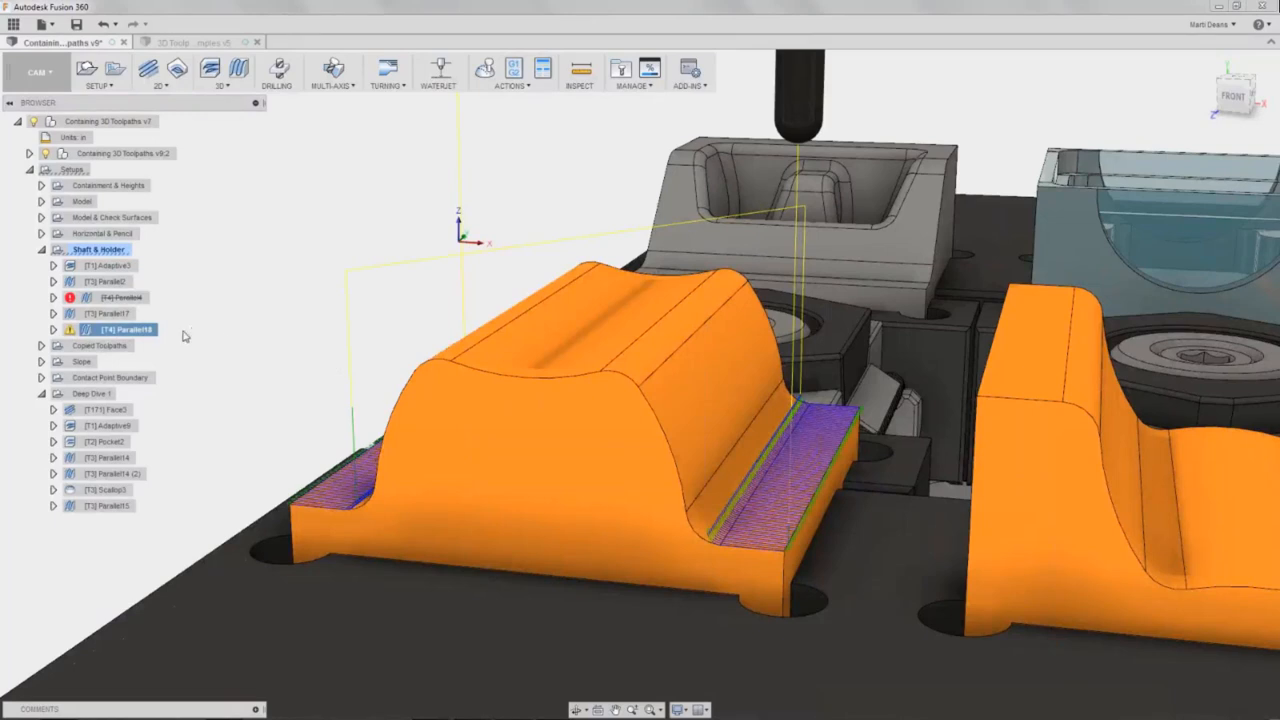
left_click(69, 329)
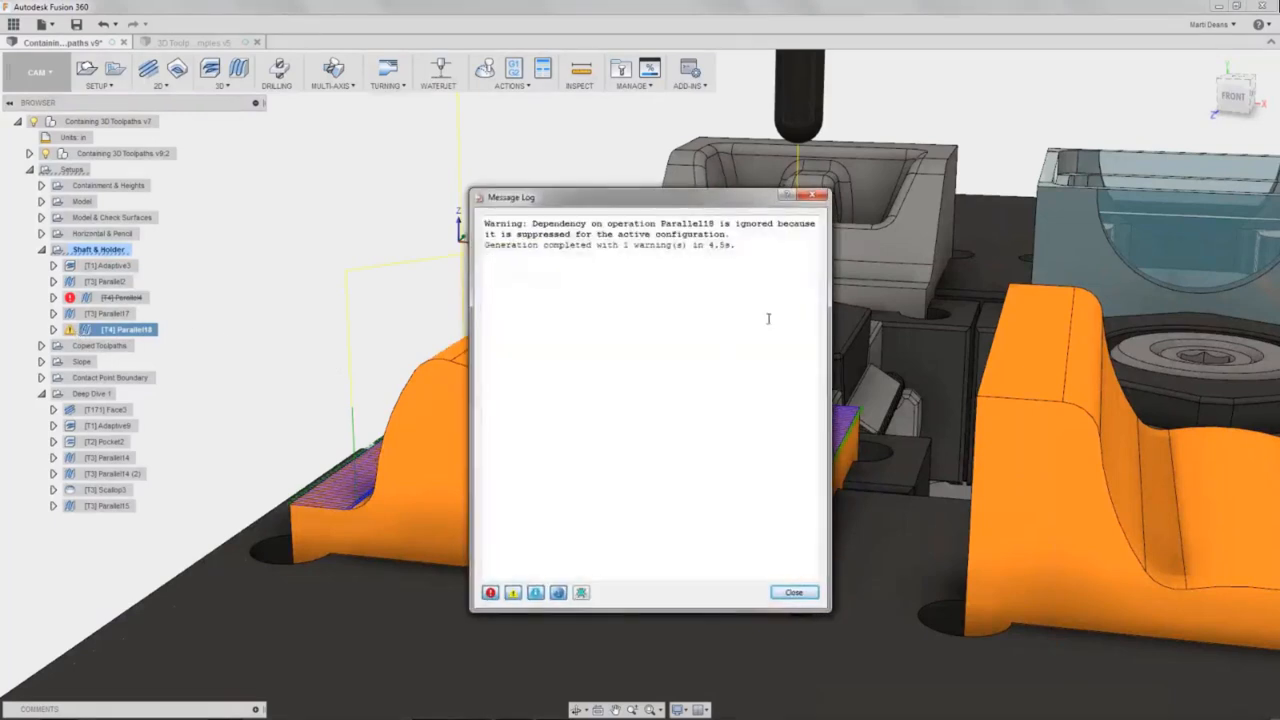
left_click(816, 195)
left_click(268, 251)
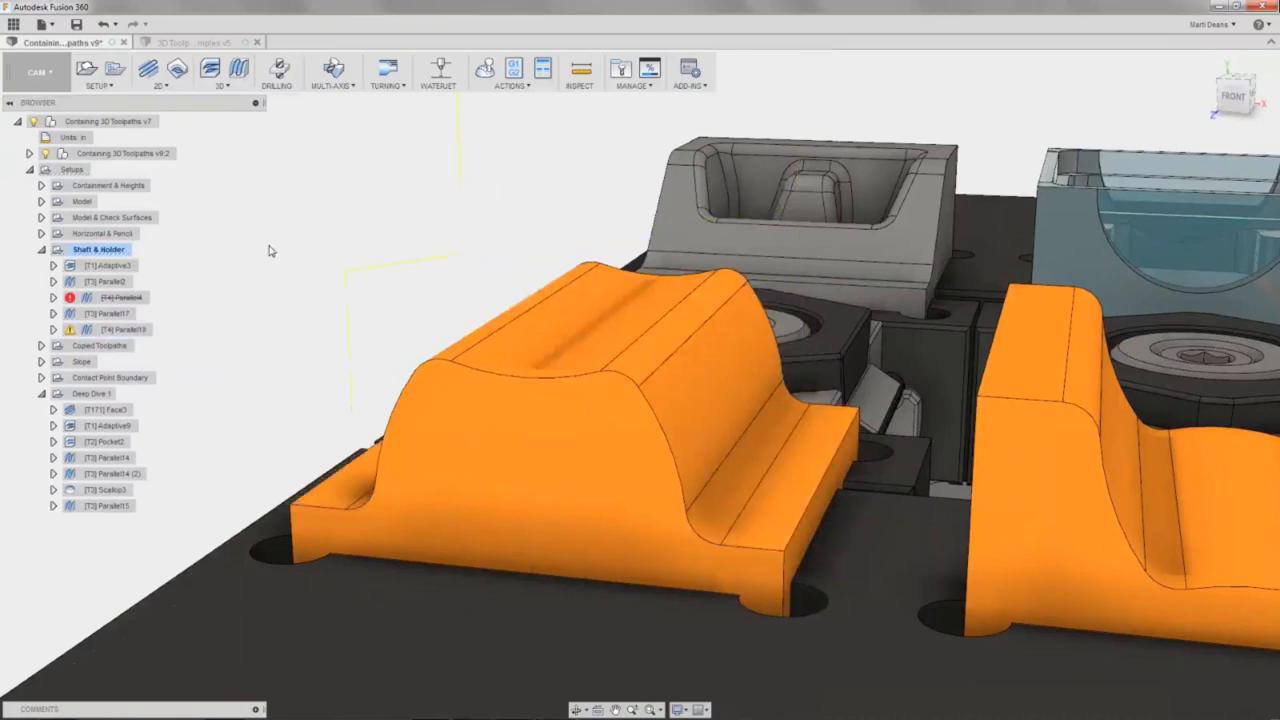
Delete the Adaptive3 (2), Parallel2 (2) and Parallel4 (2) operations from the Copied Toolpaths setup.
left_click(41, 249)
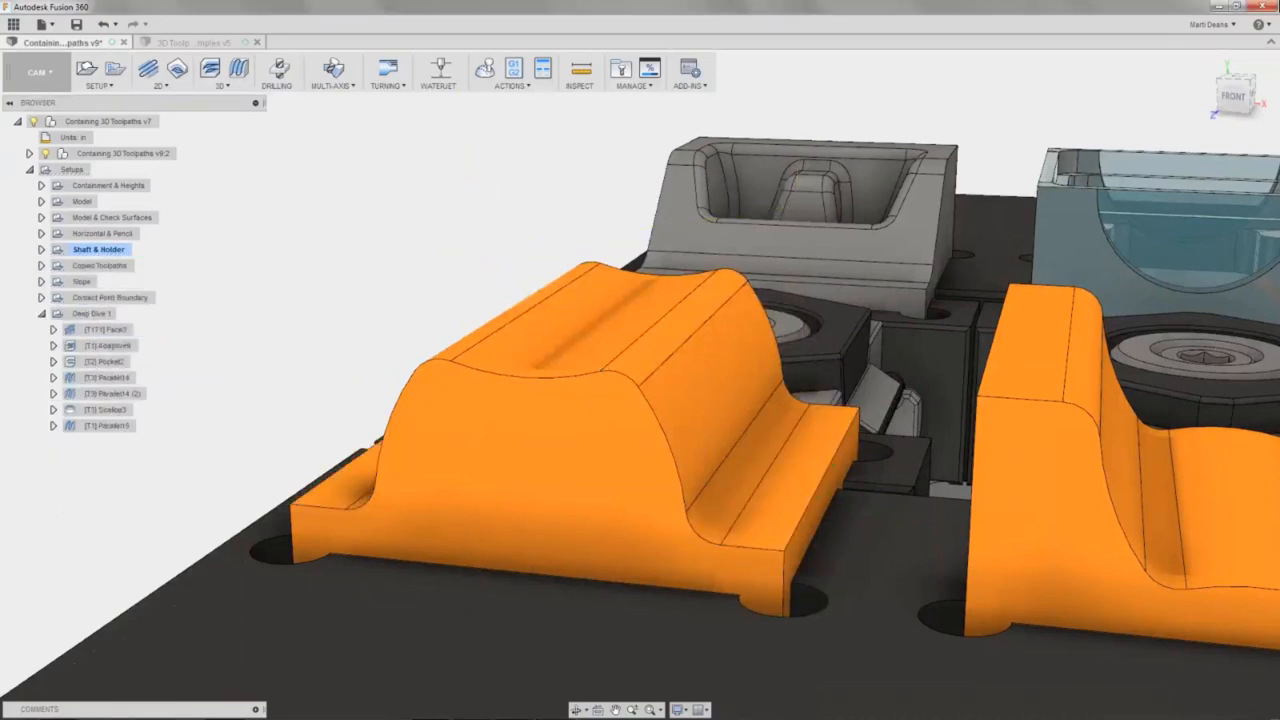
middle_click_drag(491, 354, 95, 335)
left_click(41, 265)
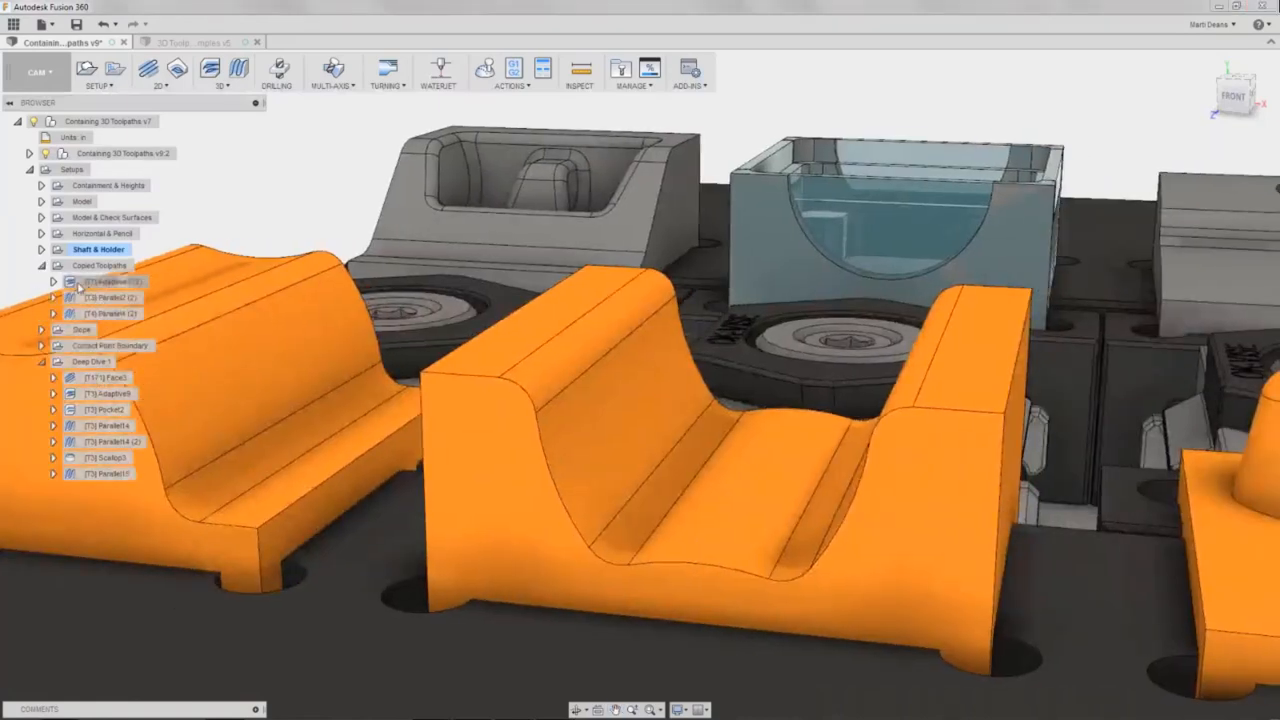
left_click(100, 313, "shift")
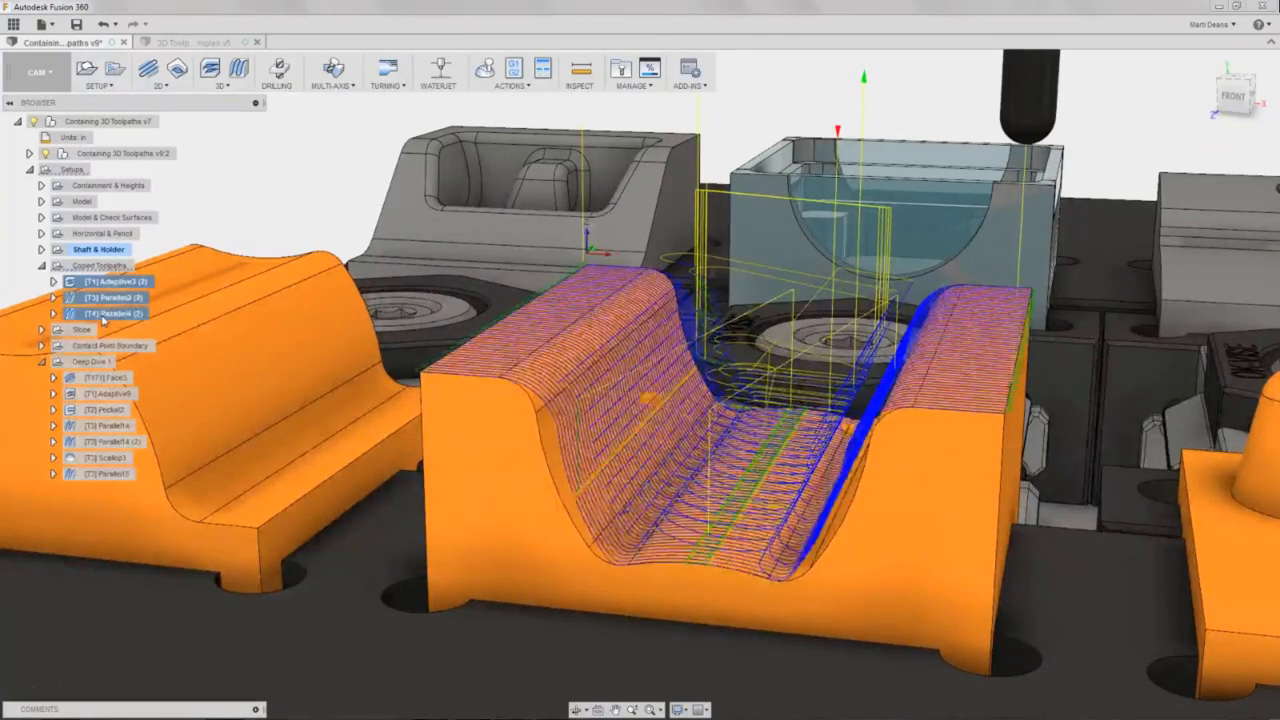
key("Delete")
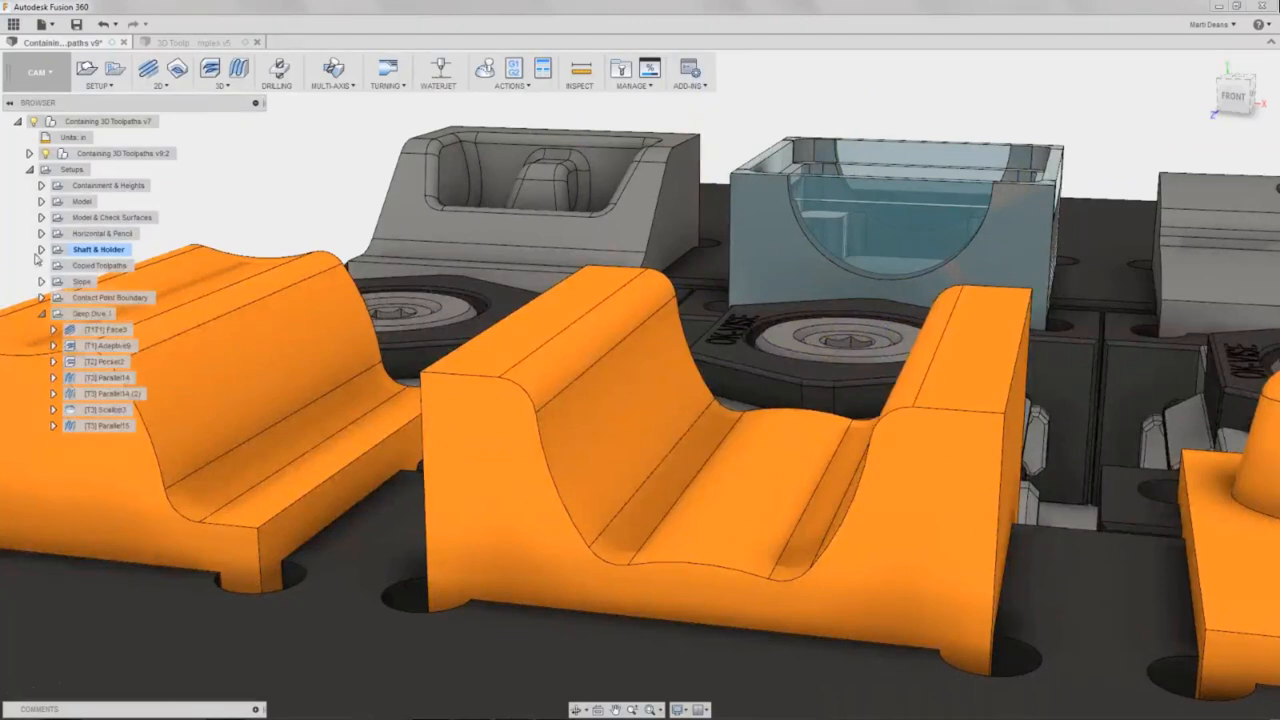
Unsuppress the Parallel4 operation in the Shaft & Holder setup.
left_click(41, 250)
right_click(105, 298)
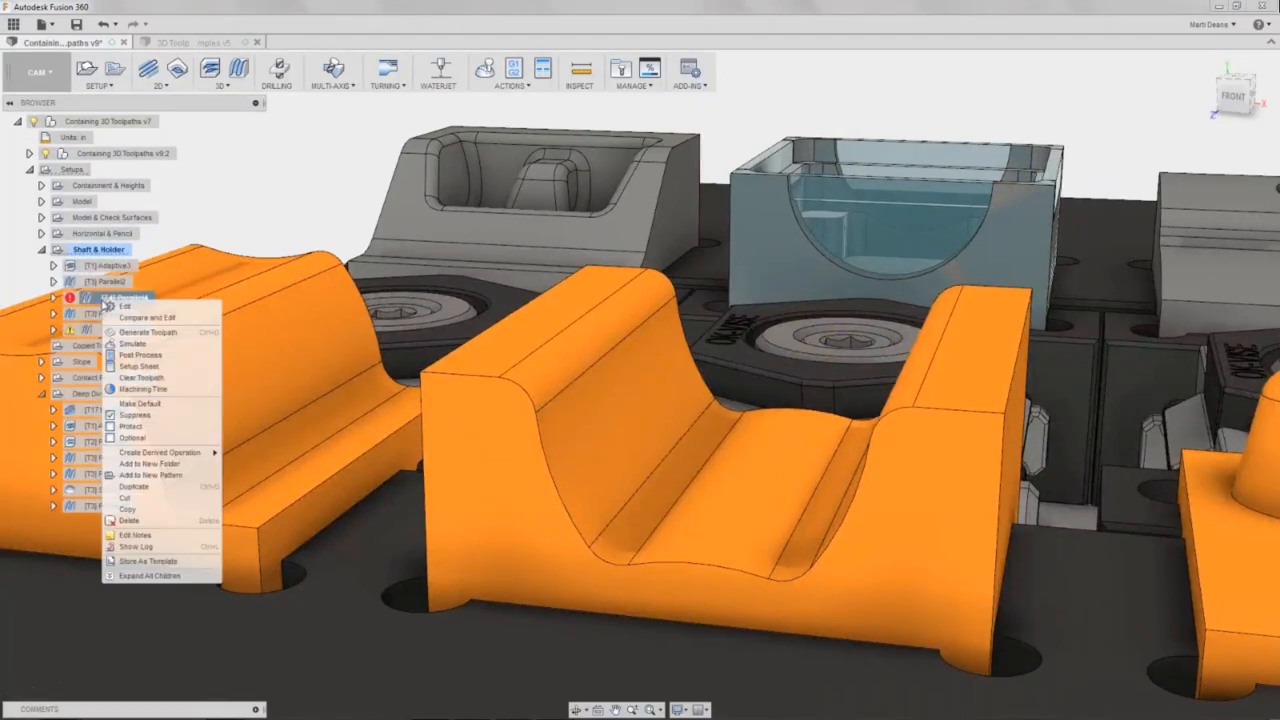
left_click(112, 417)
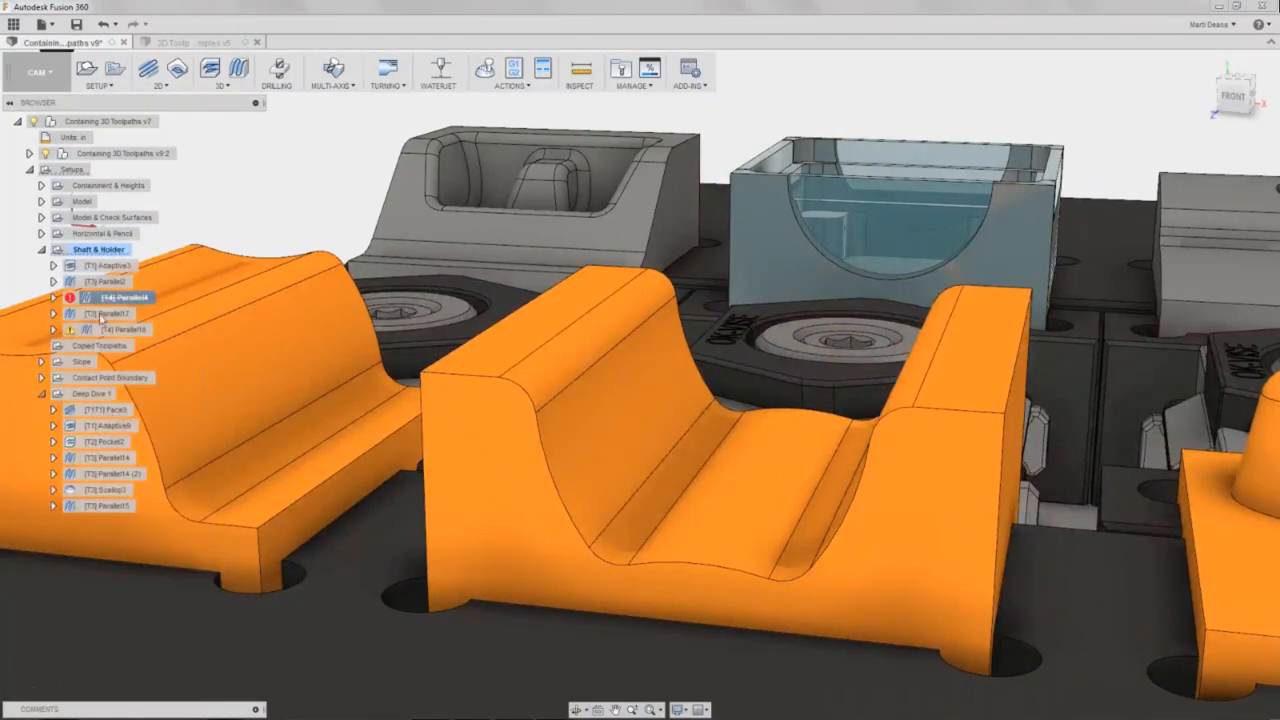
left_click(110, 298)
key("Escape")
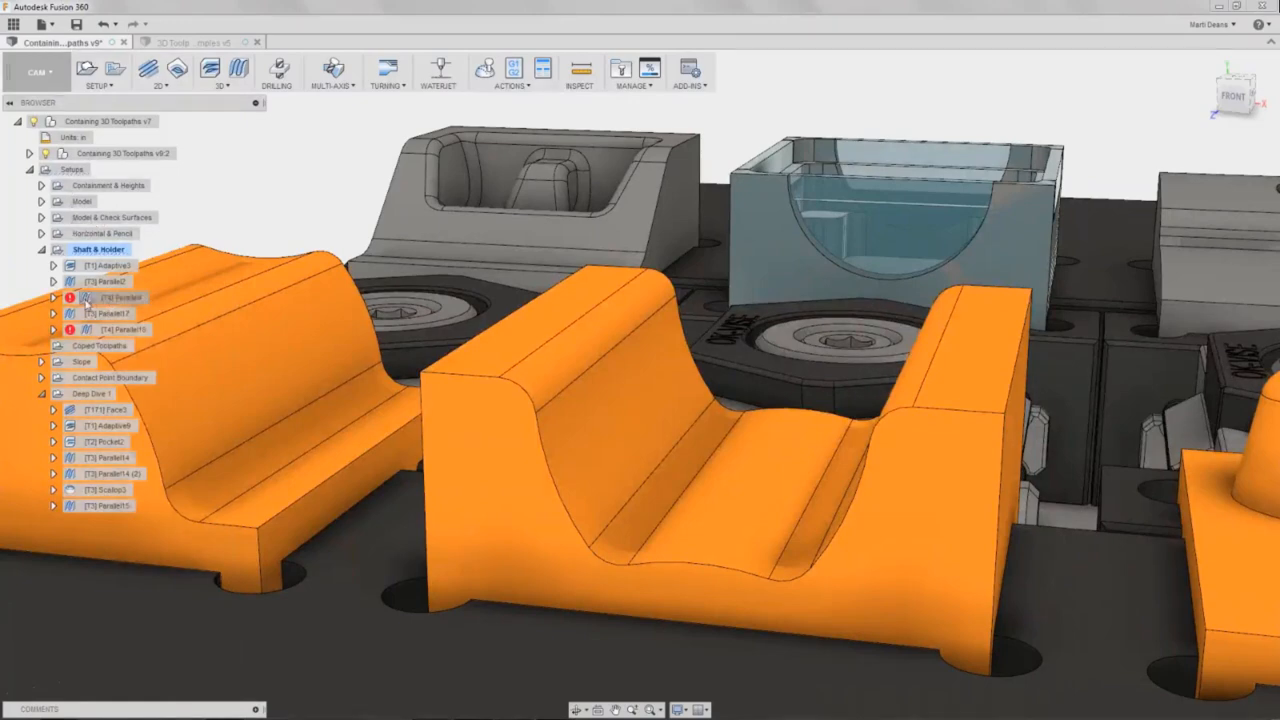
Regenerate the toolpath of the Parallel4 operation.
right_click(112, 300)
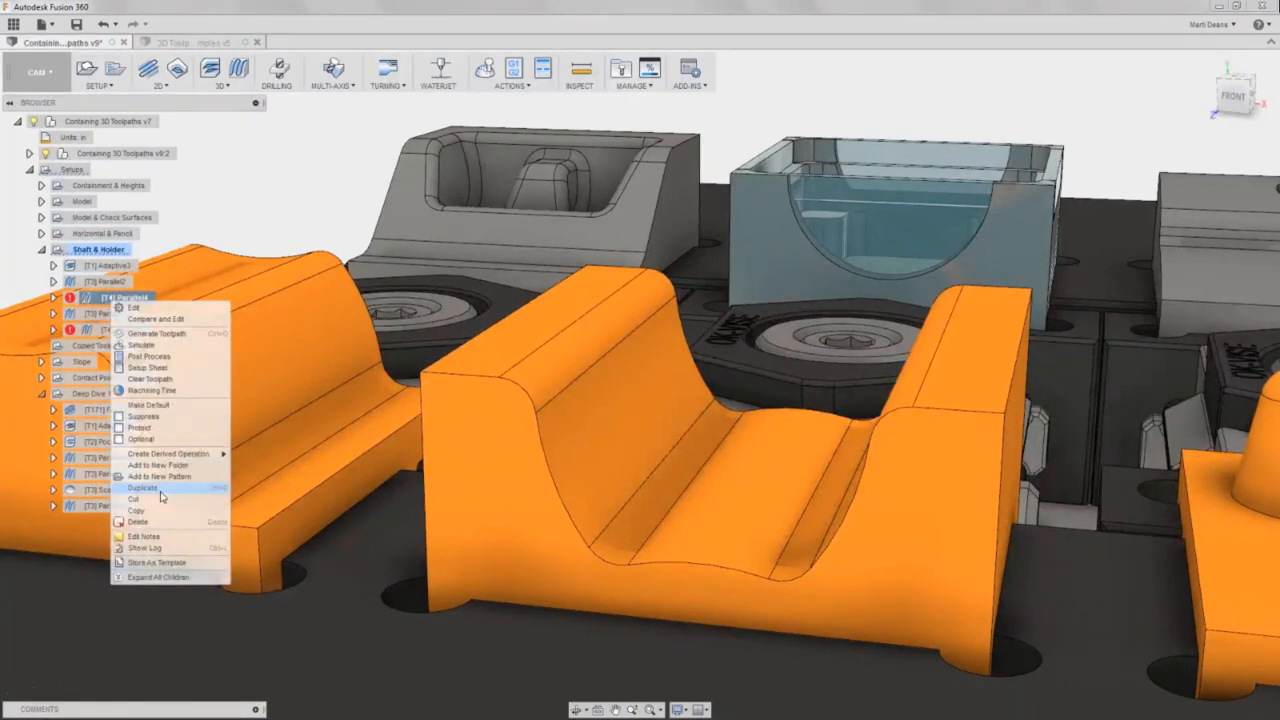
left_click(178, 334)
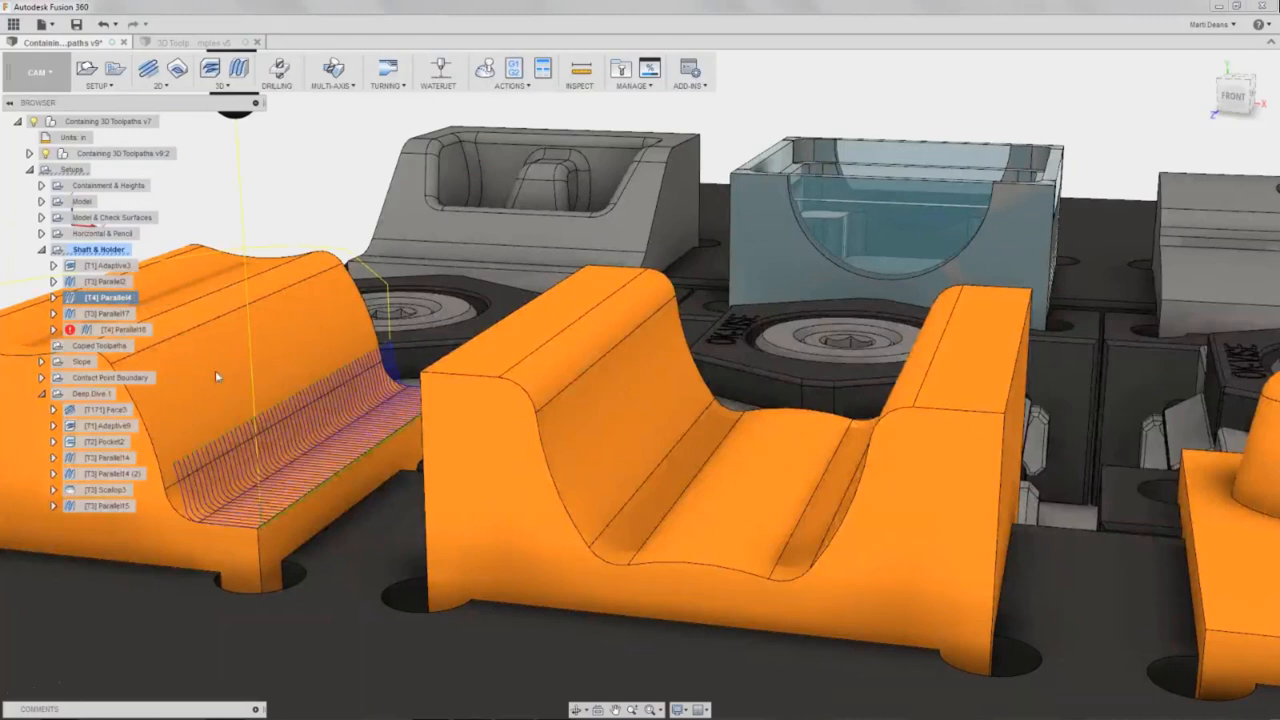
scroll(257, 396, "down", 4)
middle_click_drag(257, 396, 442, 416)
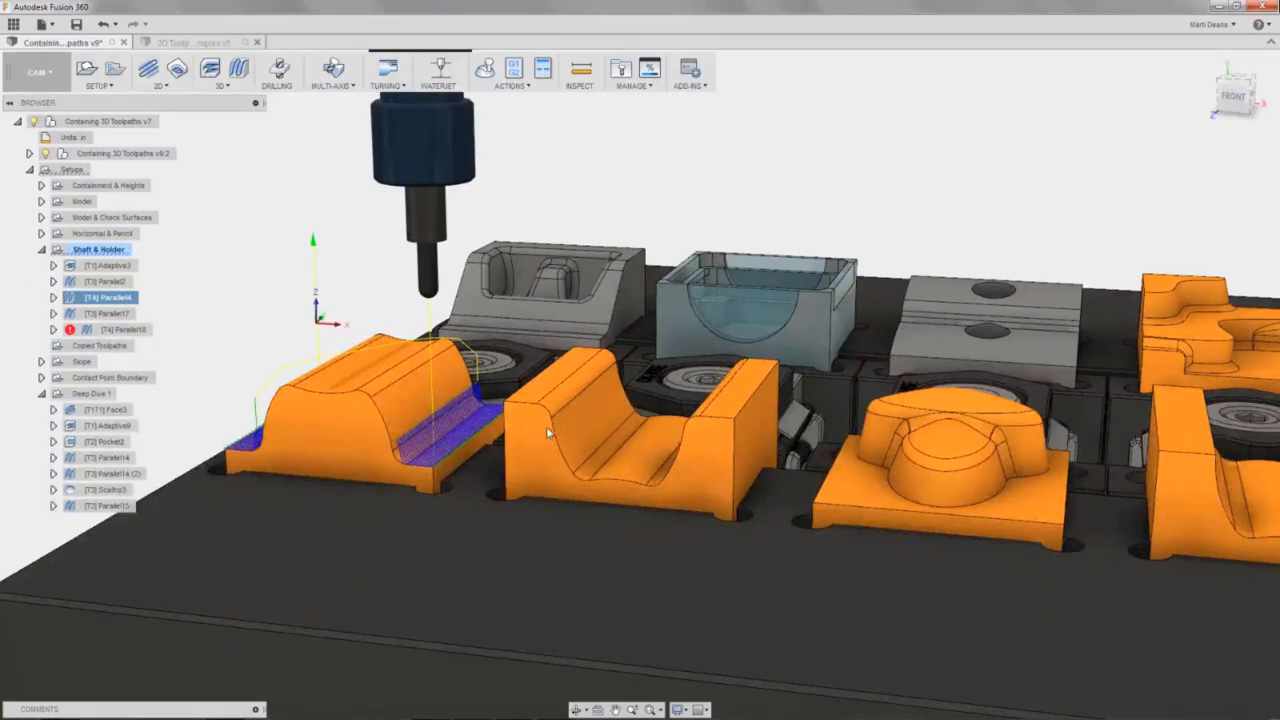
Copy the Adaptive3, Parallel2 and Parallel4 operations from the Shaft & Holder setup into the Copied Toolpaths setup and make that setup active.
scroll(590, 398, "up", 3)
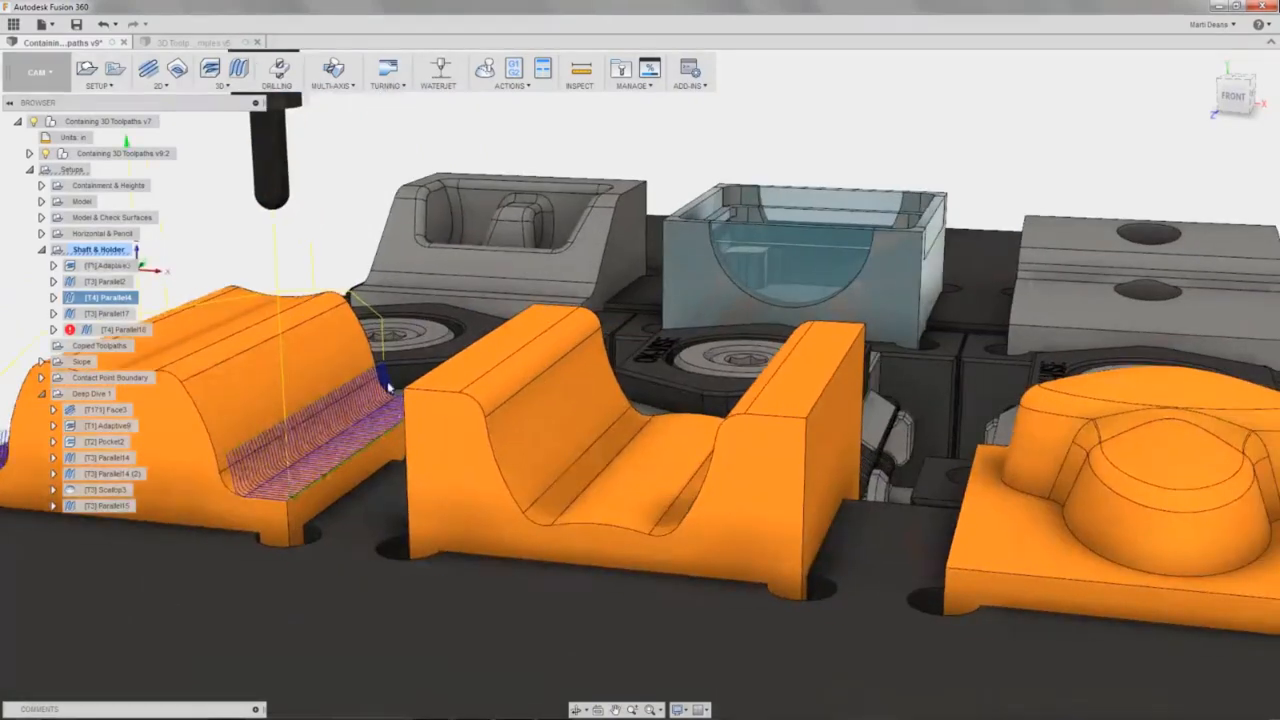
left_click(112, 266)
left_click(118, 298, "shift")
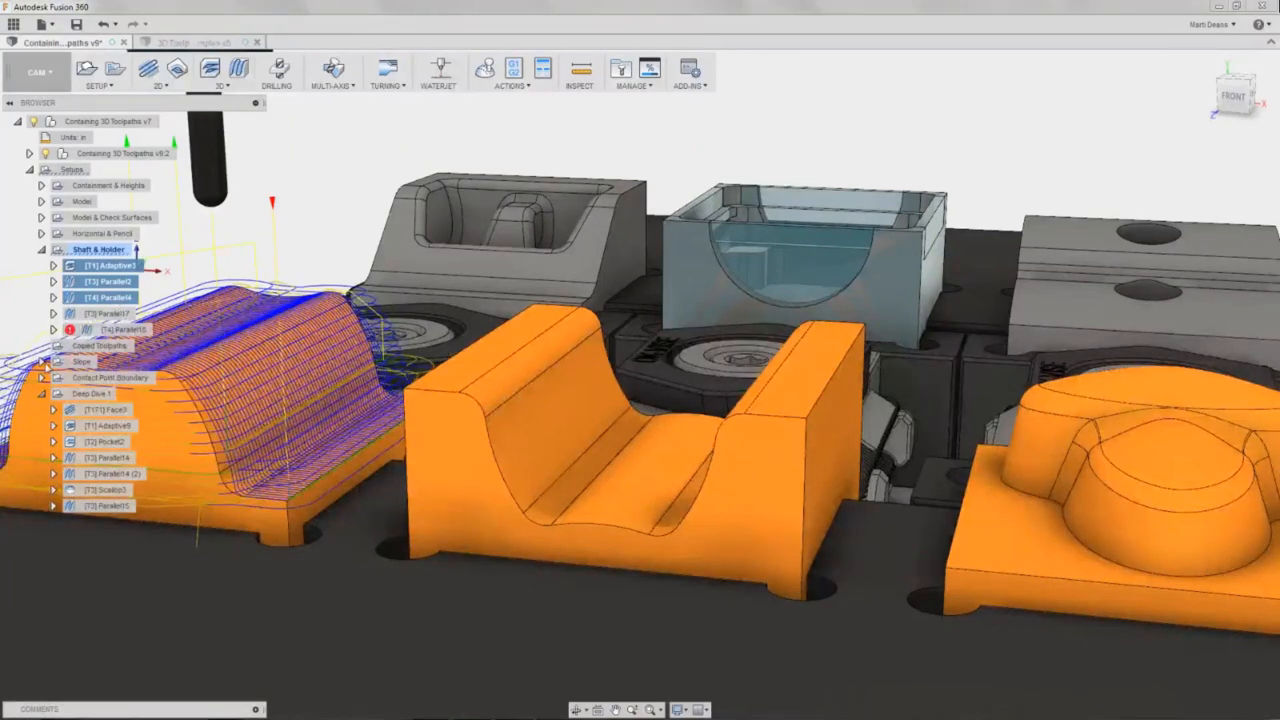
left_click(117, 346)
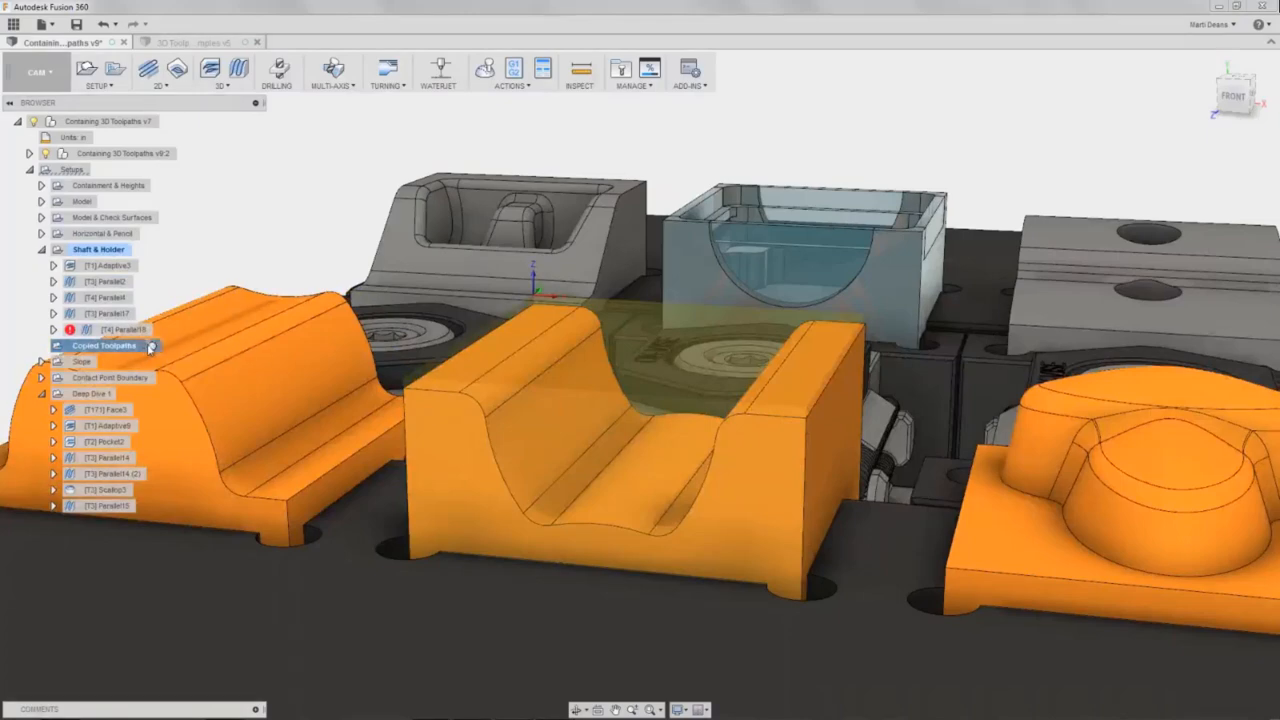
double_click(145, 346)
key("Return")
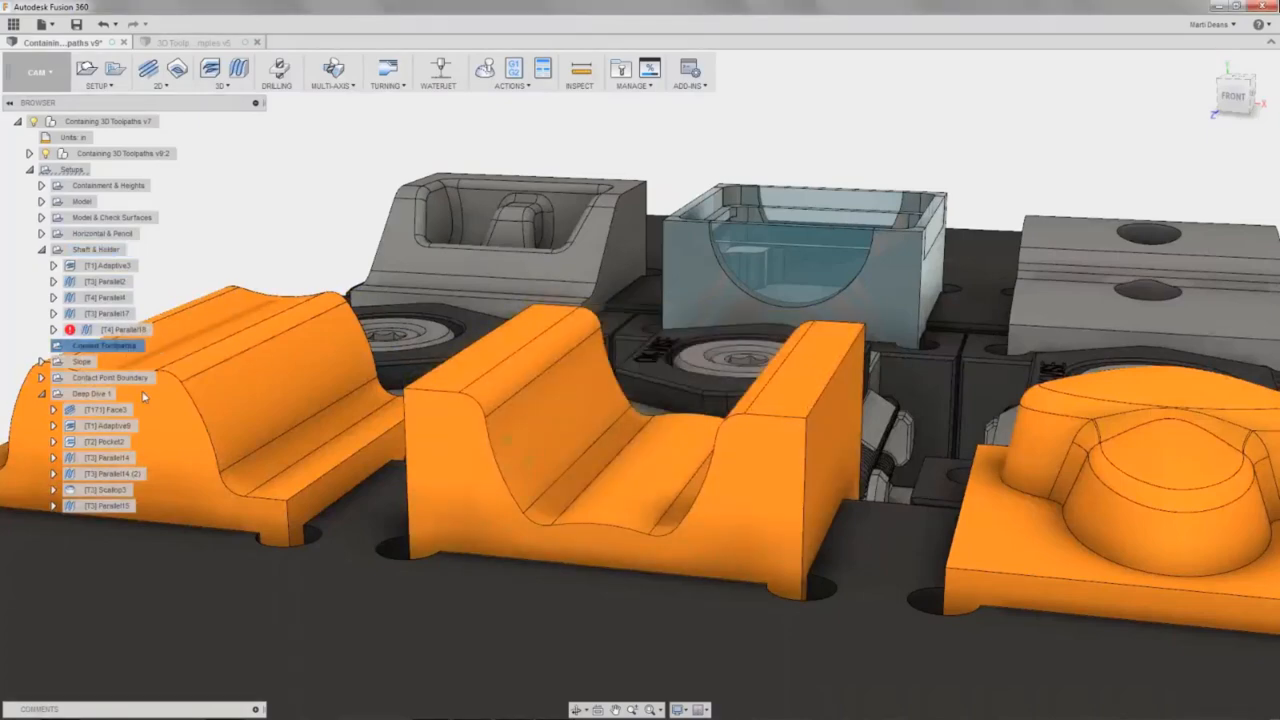
key("ctrl+v")
Generate the toolpaths of the Copied Toolpaths setup and collapse the Shaft & Holder setup.
right_click(115, 350)
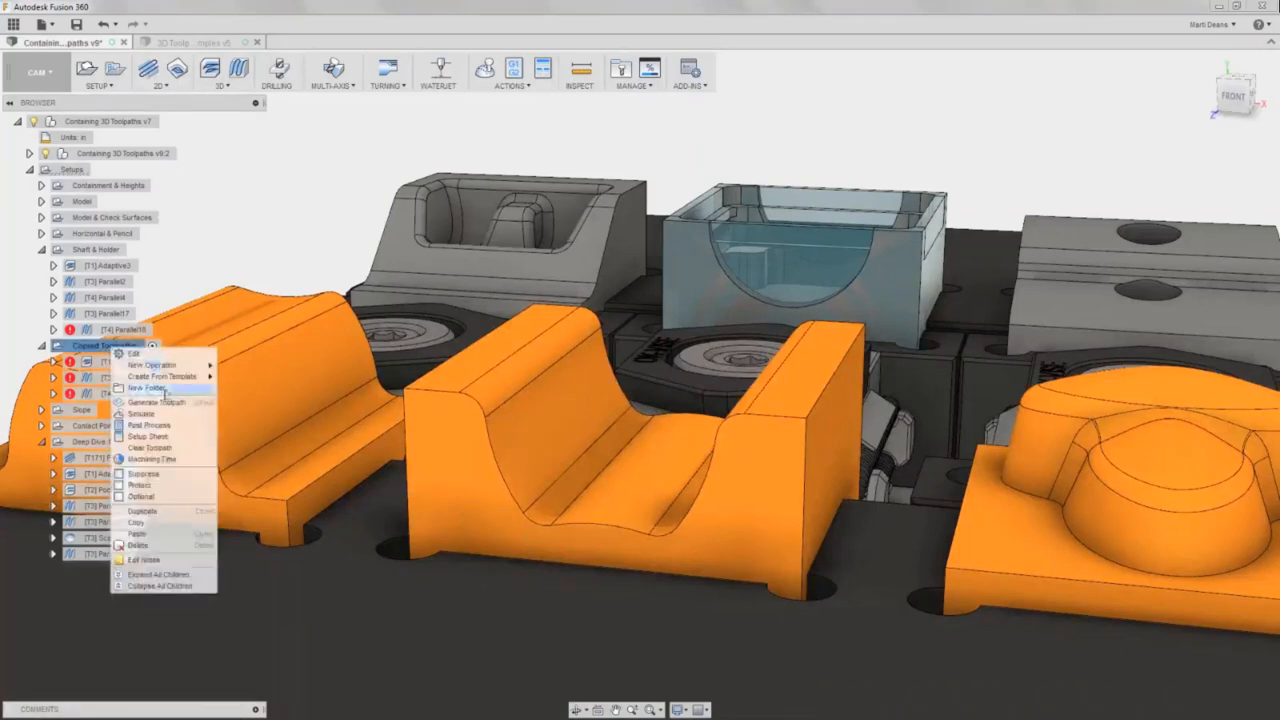
left_click(156, 402)
left_click(41, 251)
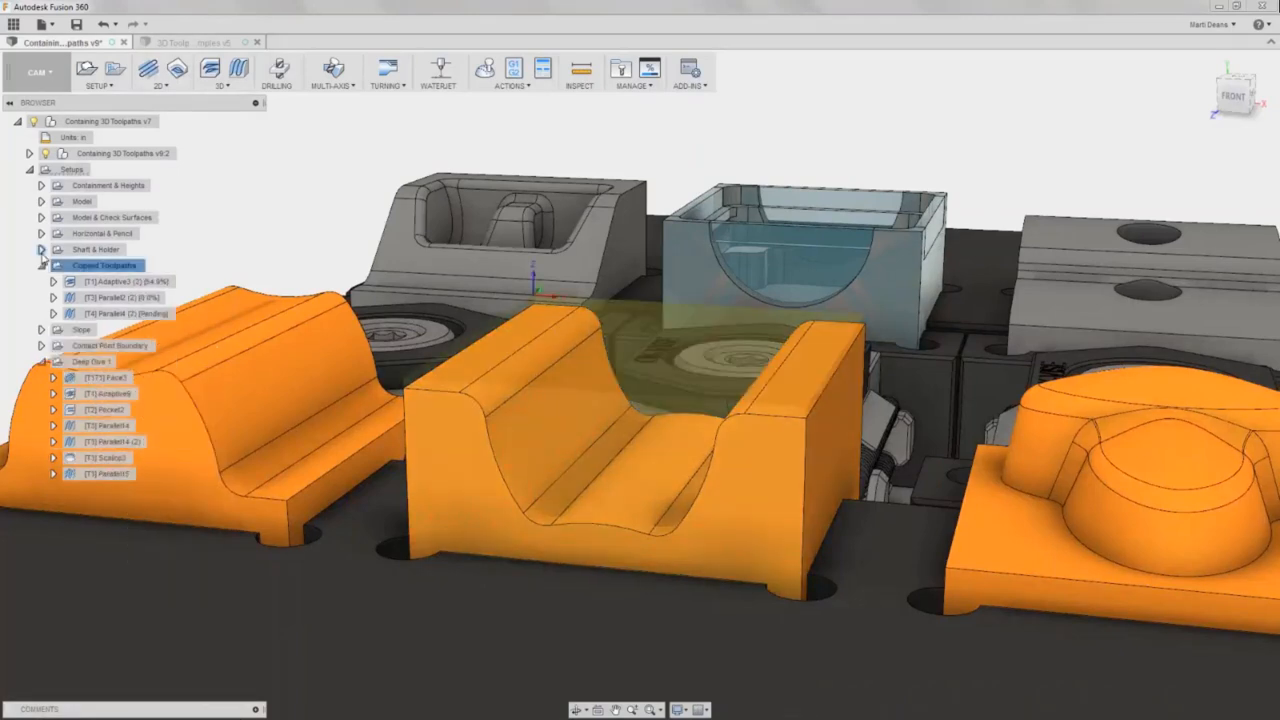
Inspect the toolpaths of Adaptive3 (2), Parallel2 (2) and Parallel4 (2), individually and together, on the second part.
left_click(112, 282)
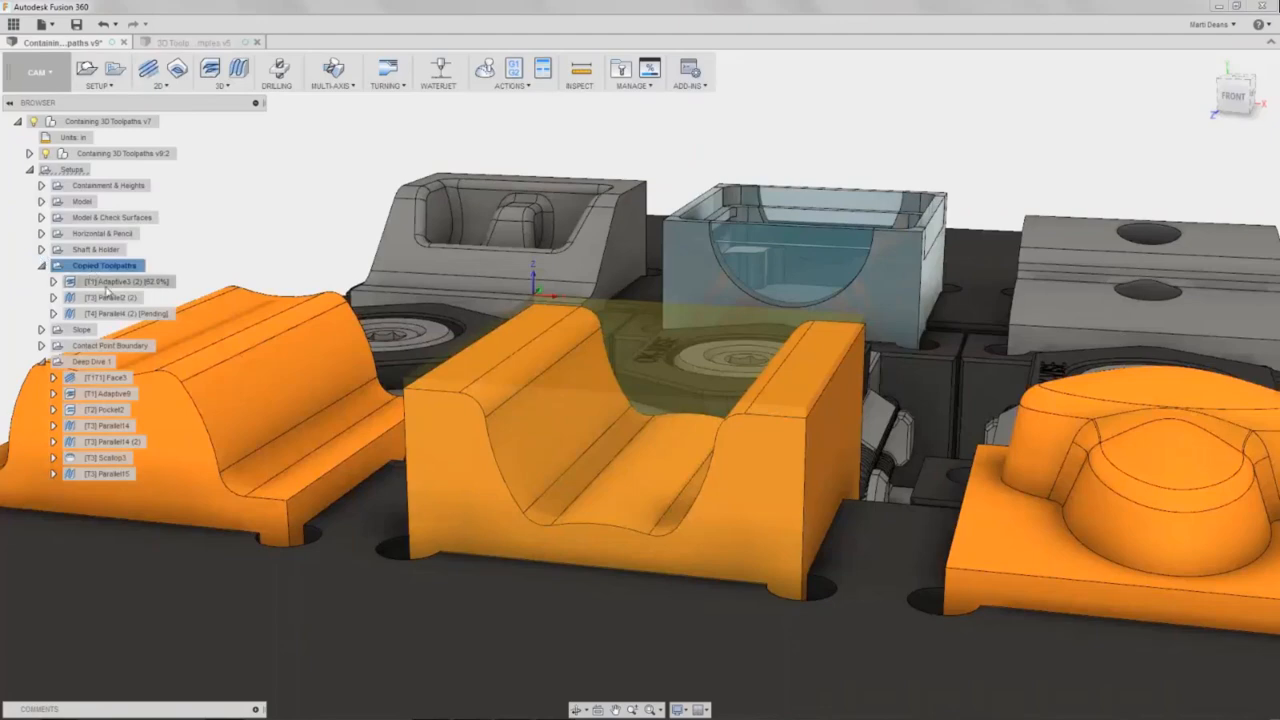
left_click(117, 298)
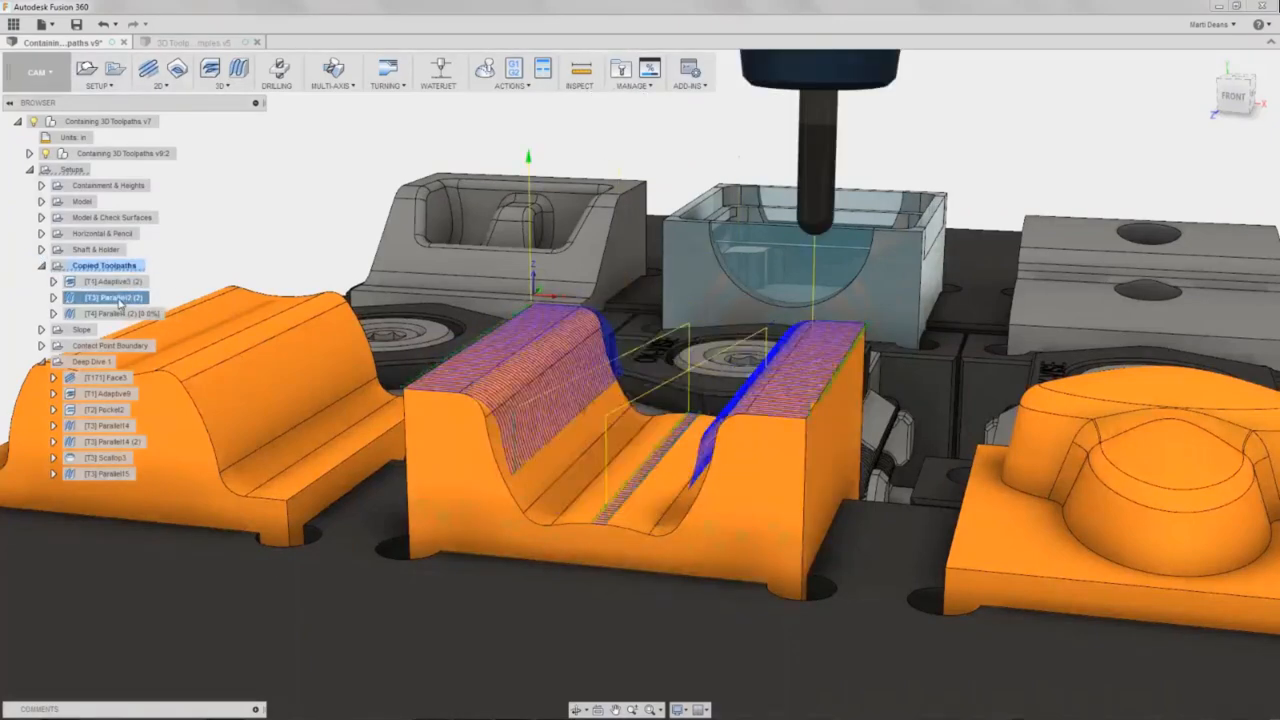
left_click(122, 314)
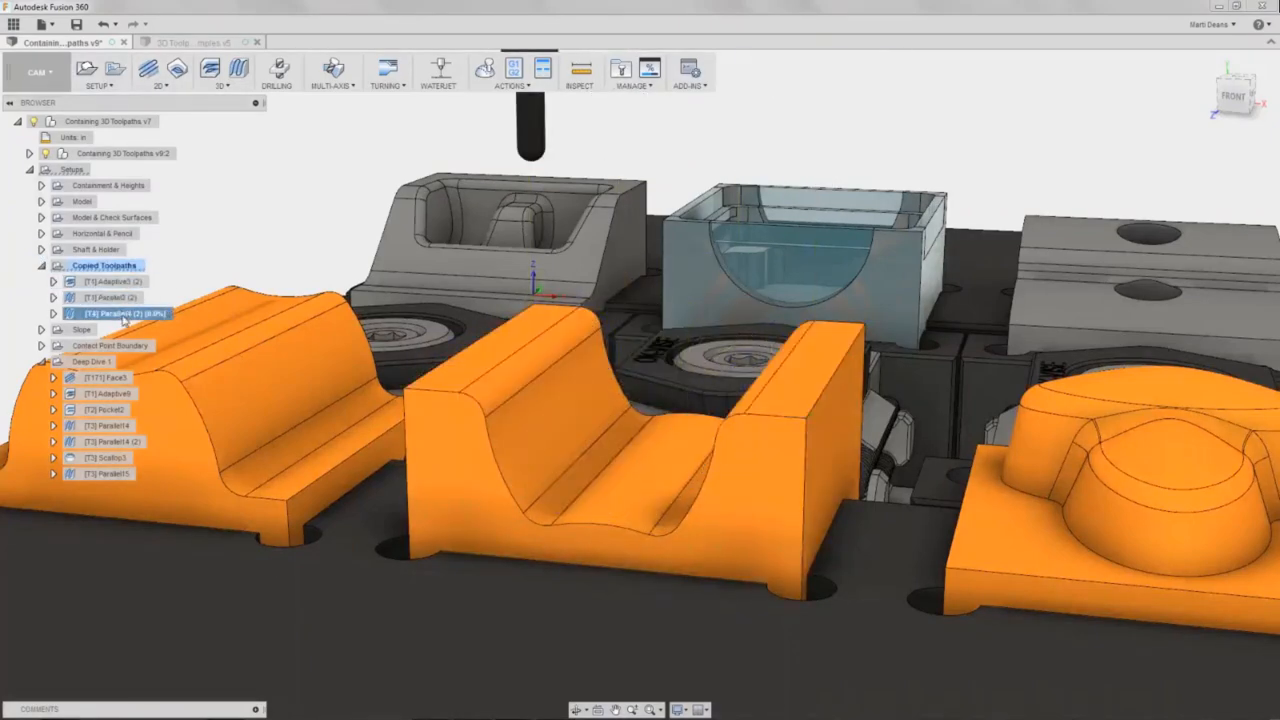
left_click(120, 300)
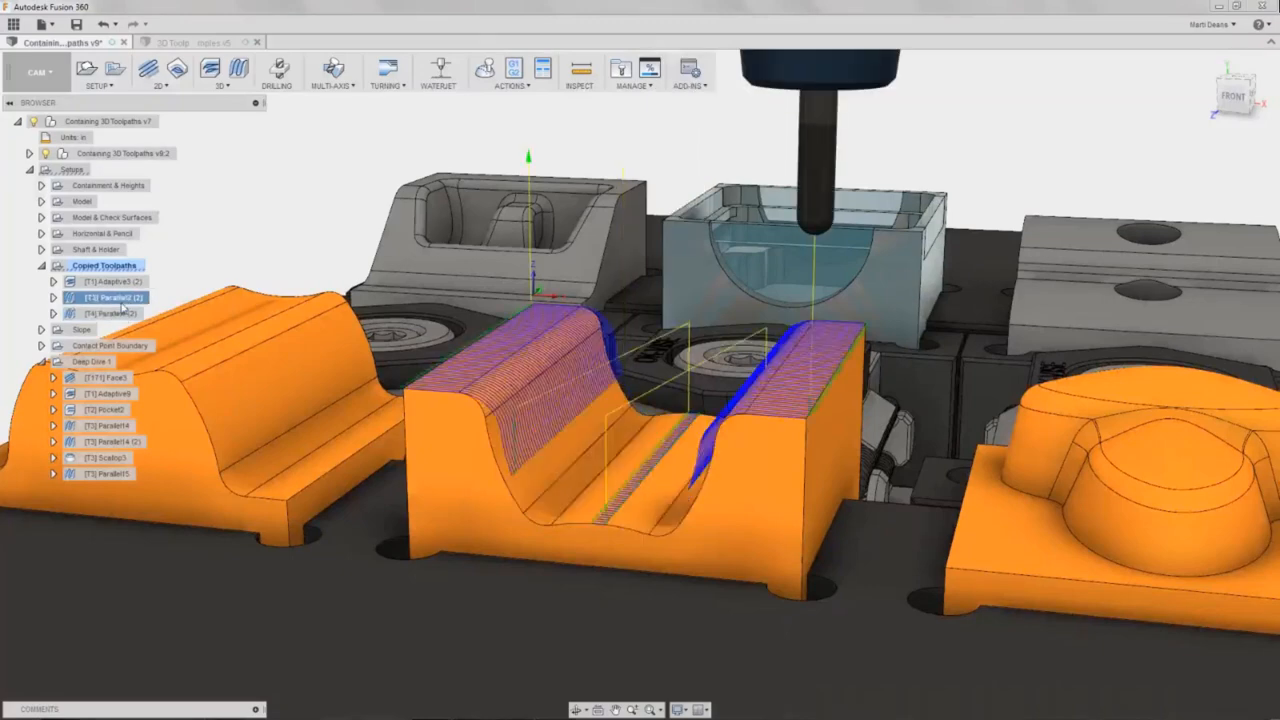
left_click(122, 314, "ctrl")
left_click(120, 282, "ctrl")
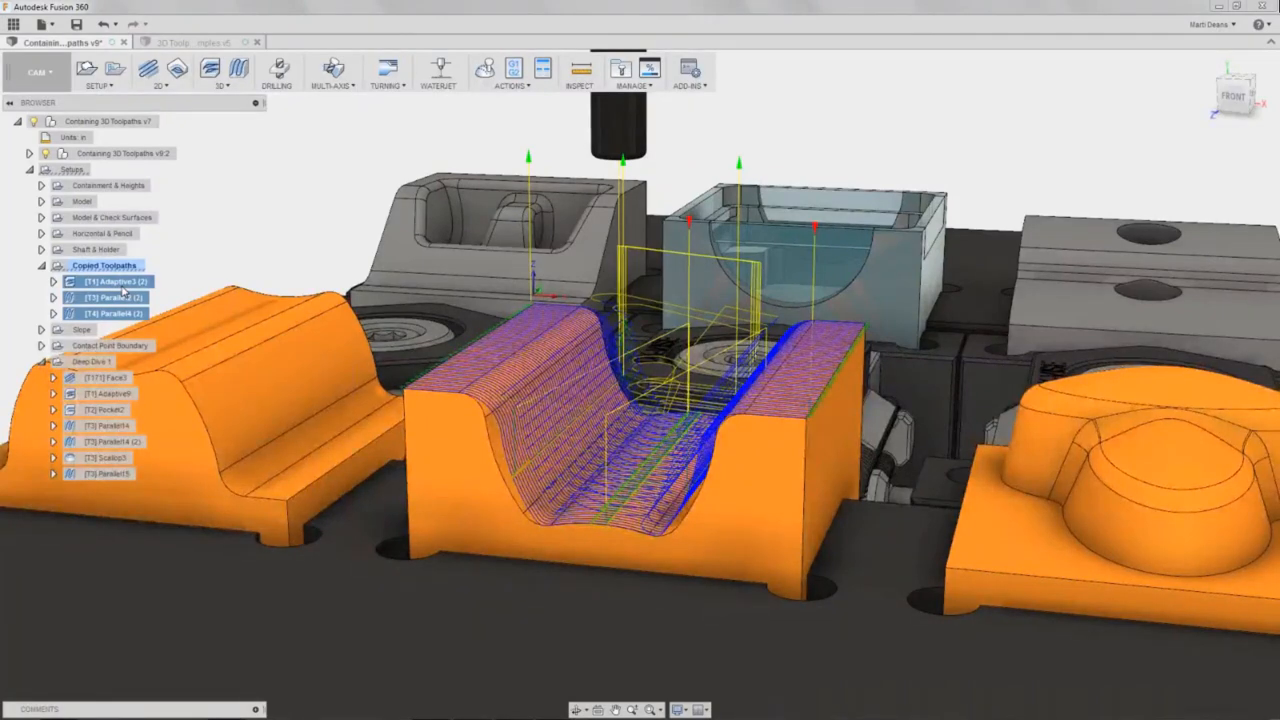
Activate and expand the Slope setup, with the Copied Toolpaths and Deep Dive 1 setups collapsed.
middle_click_drag(895, 492, 525, 448)
scroll(524, 447, "down", 5)
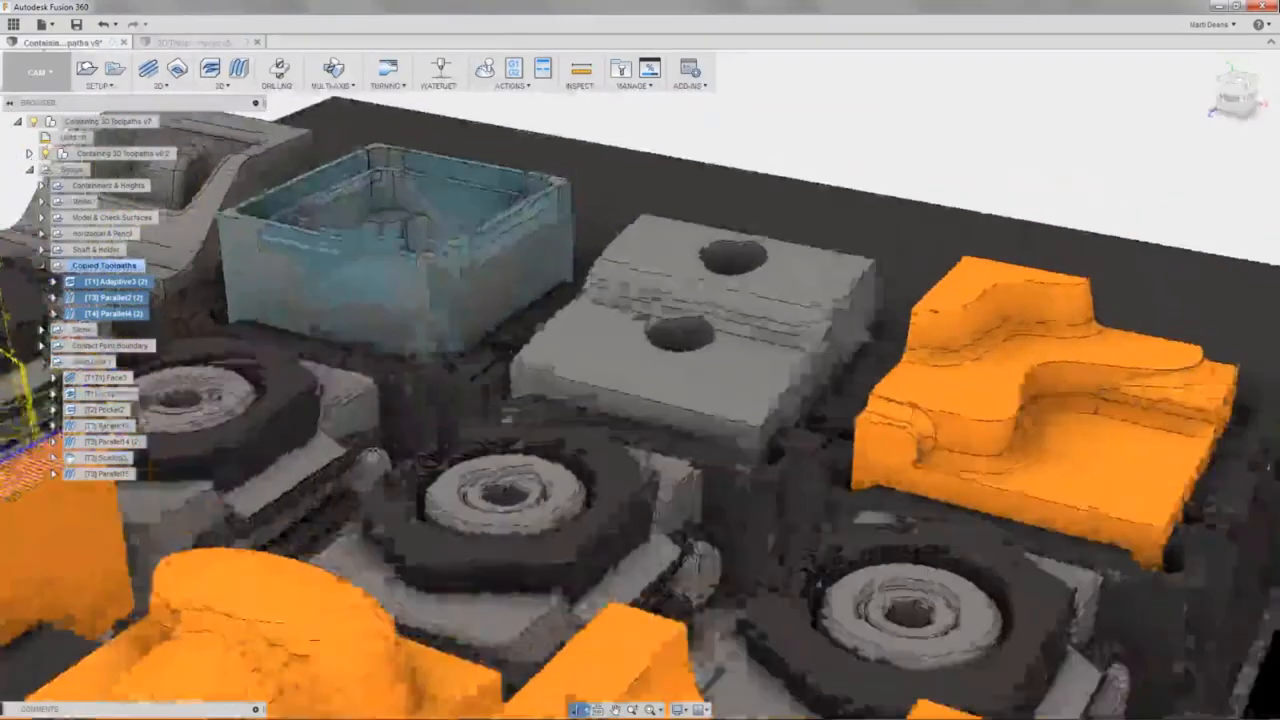
scroll(524, 447, "up", 6)
scroll(524, 447, "down", 5)
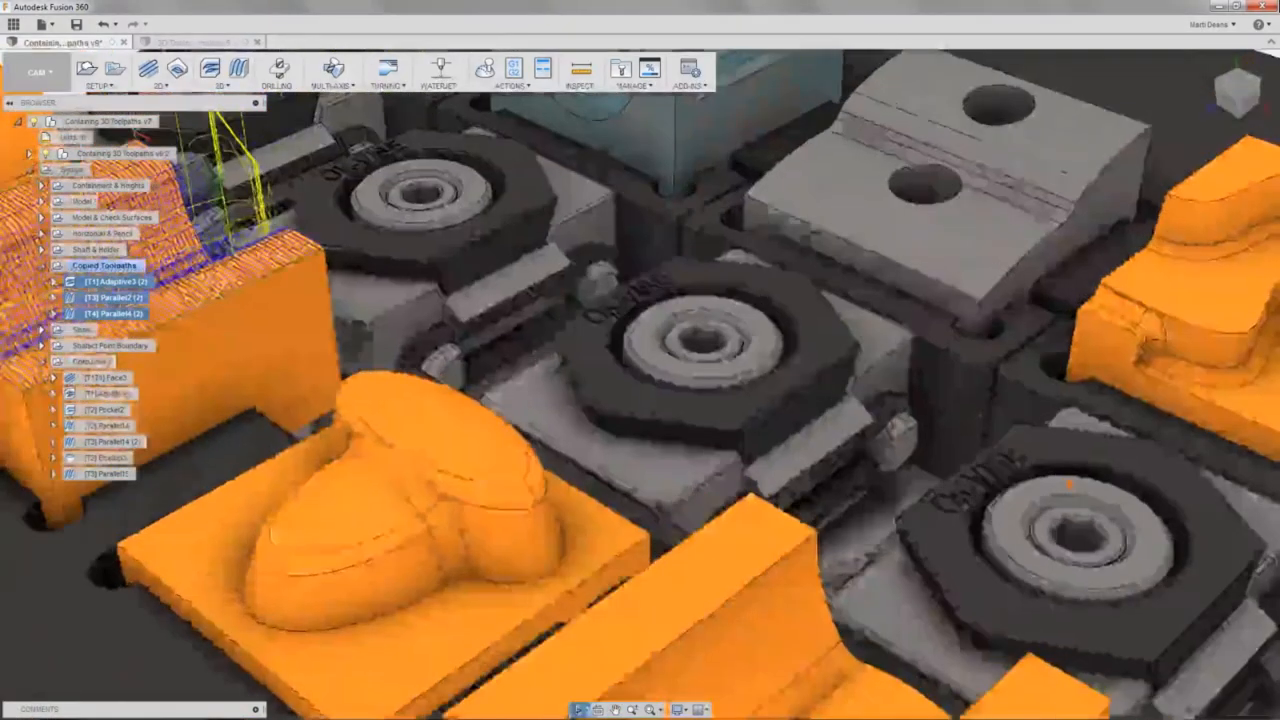
scroll(524, 447, "up", 5)
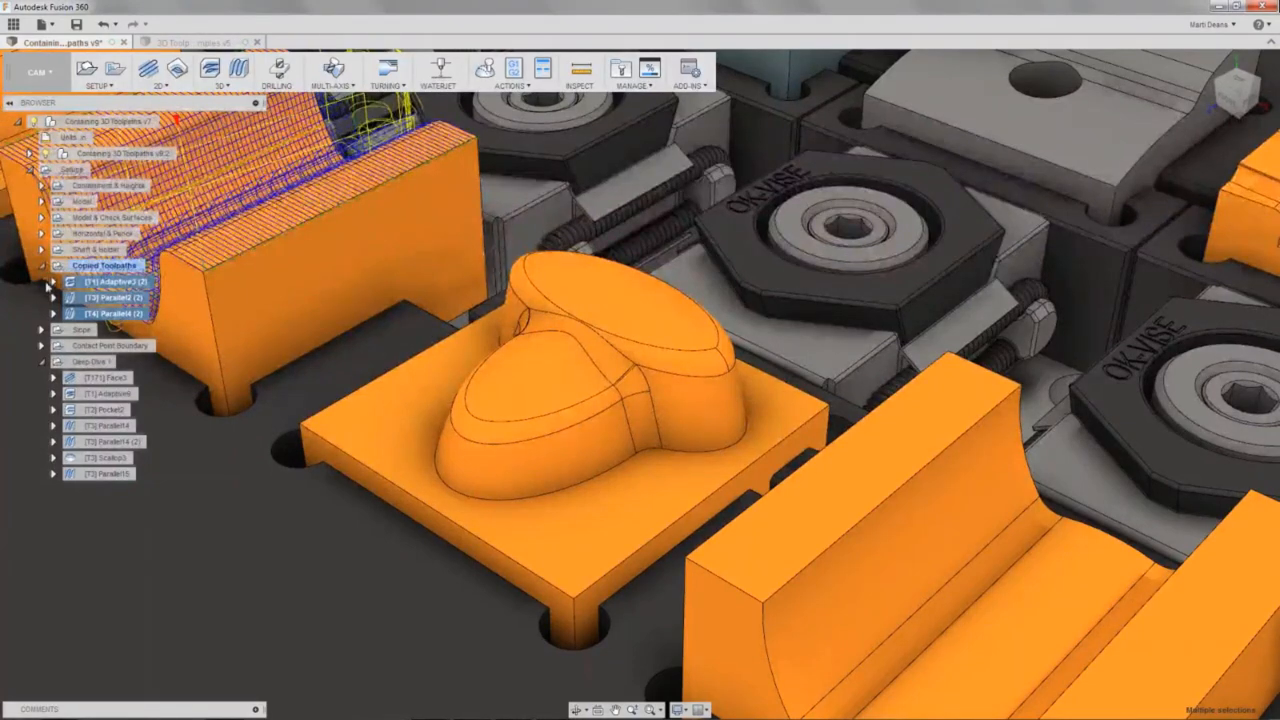
left_click(50, 266)
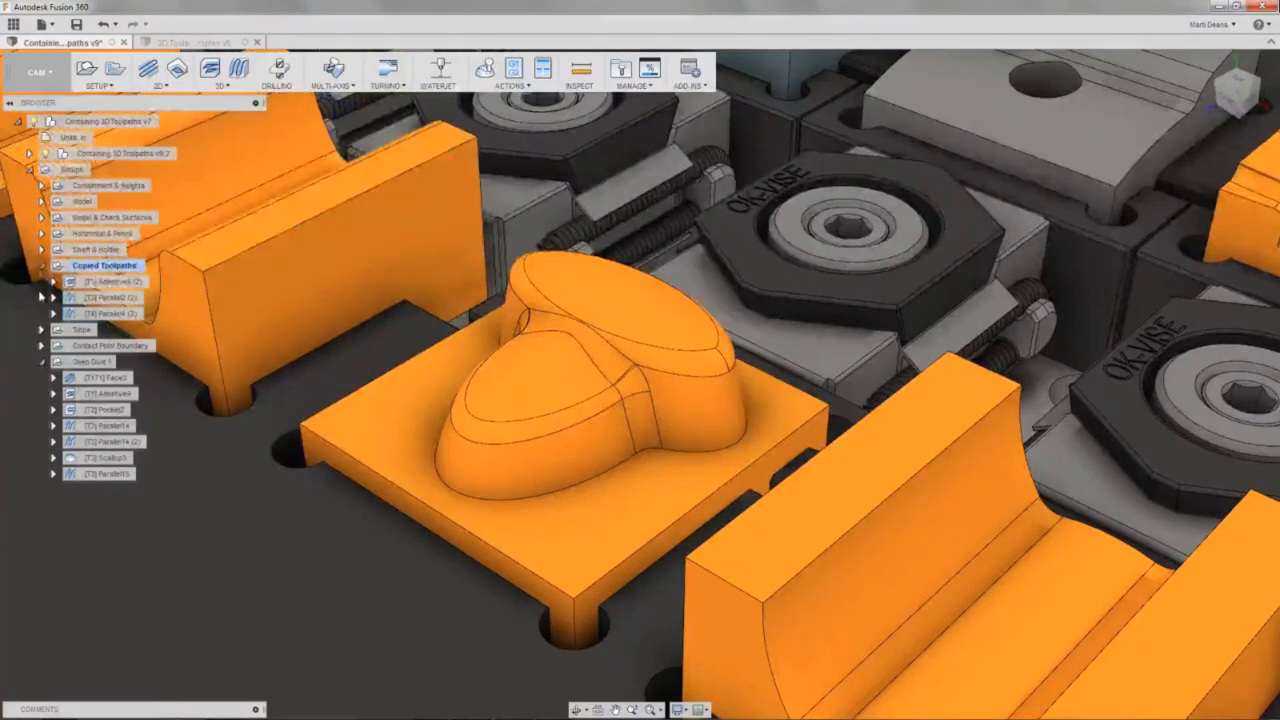
left_click(42, 267)
left_click(41, 282)
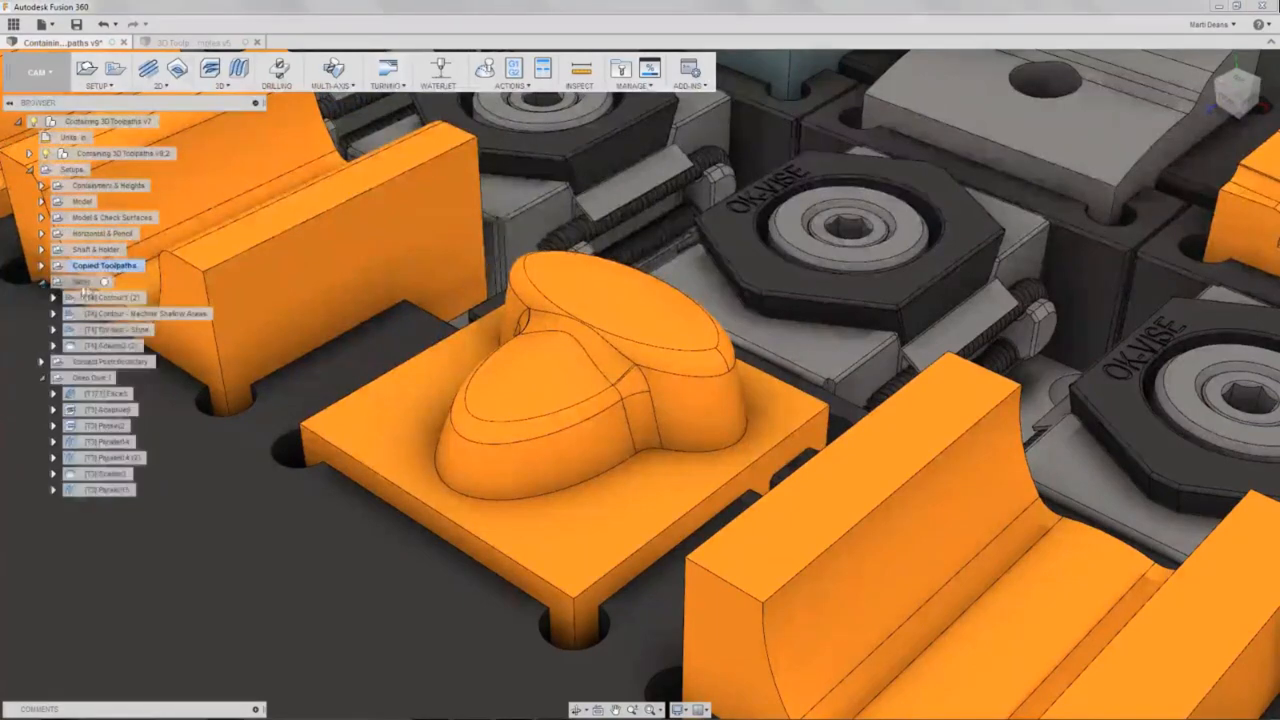
left_click(104, 284)
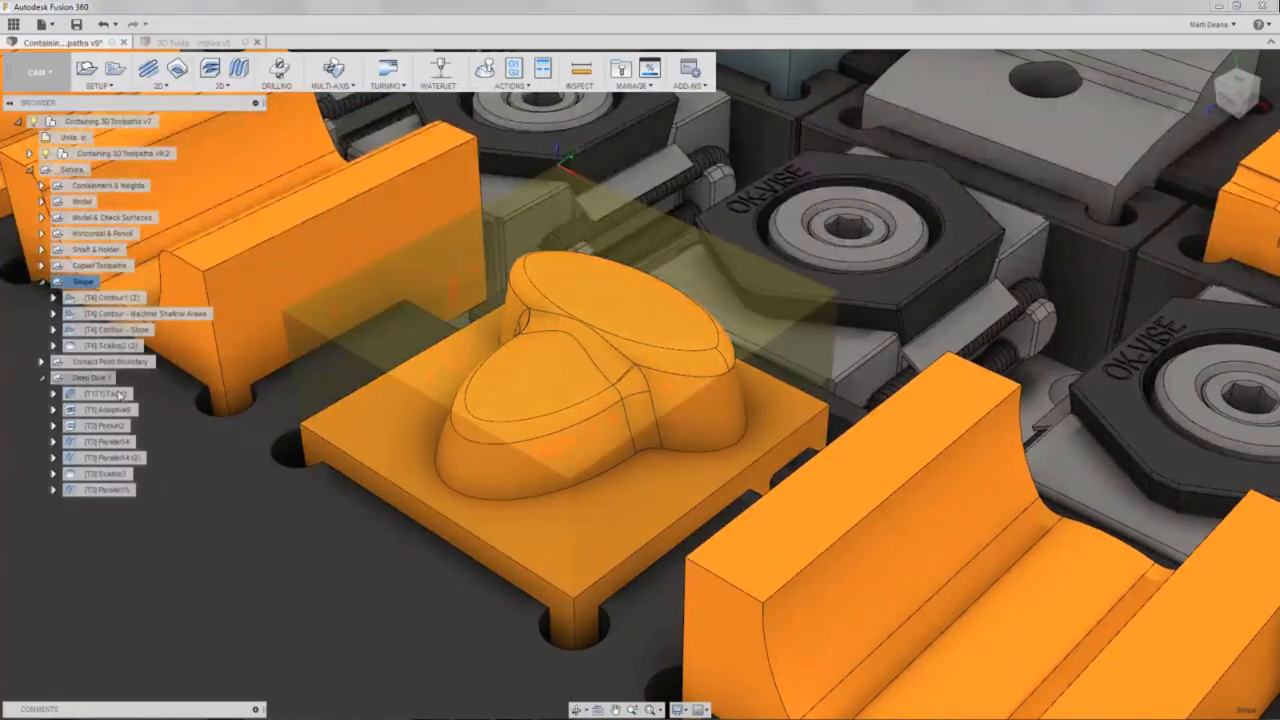
left_click(42, 378)
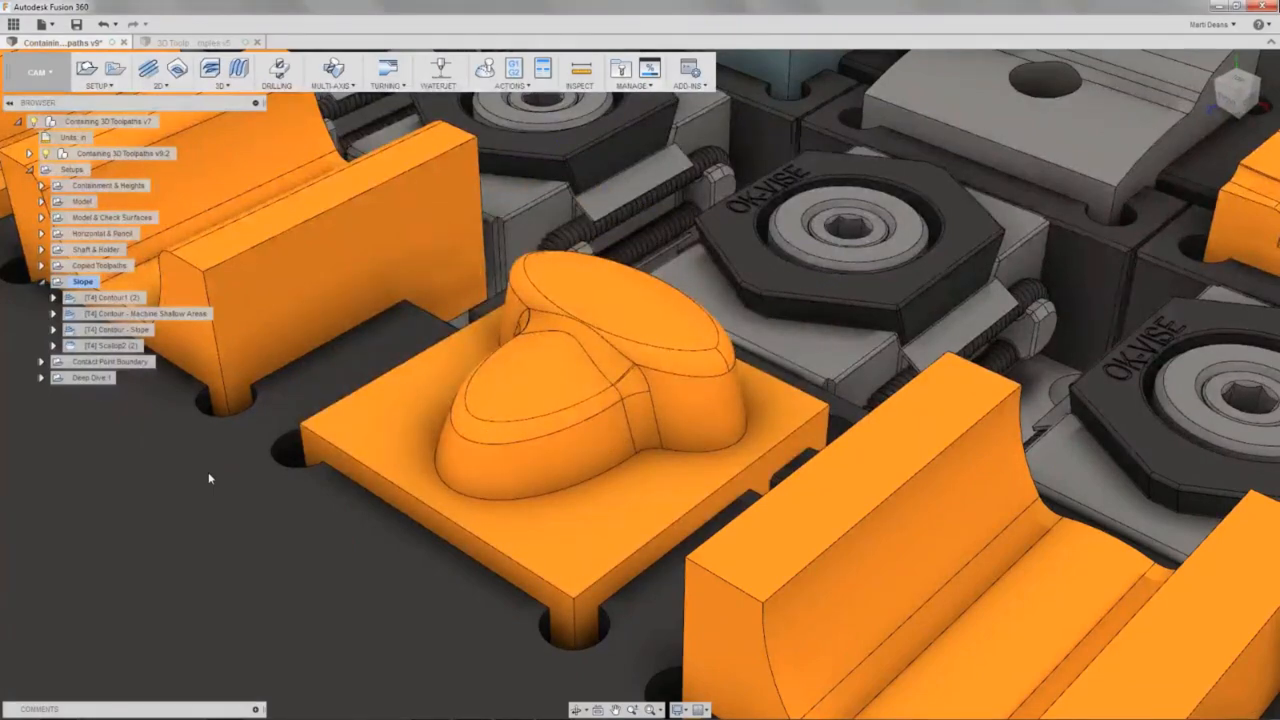
scroll(419, 423, "up", 3)
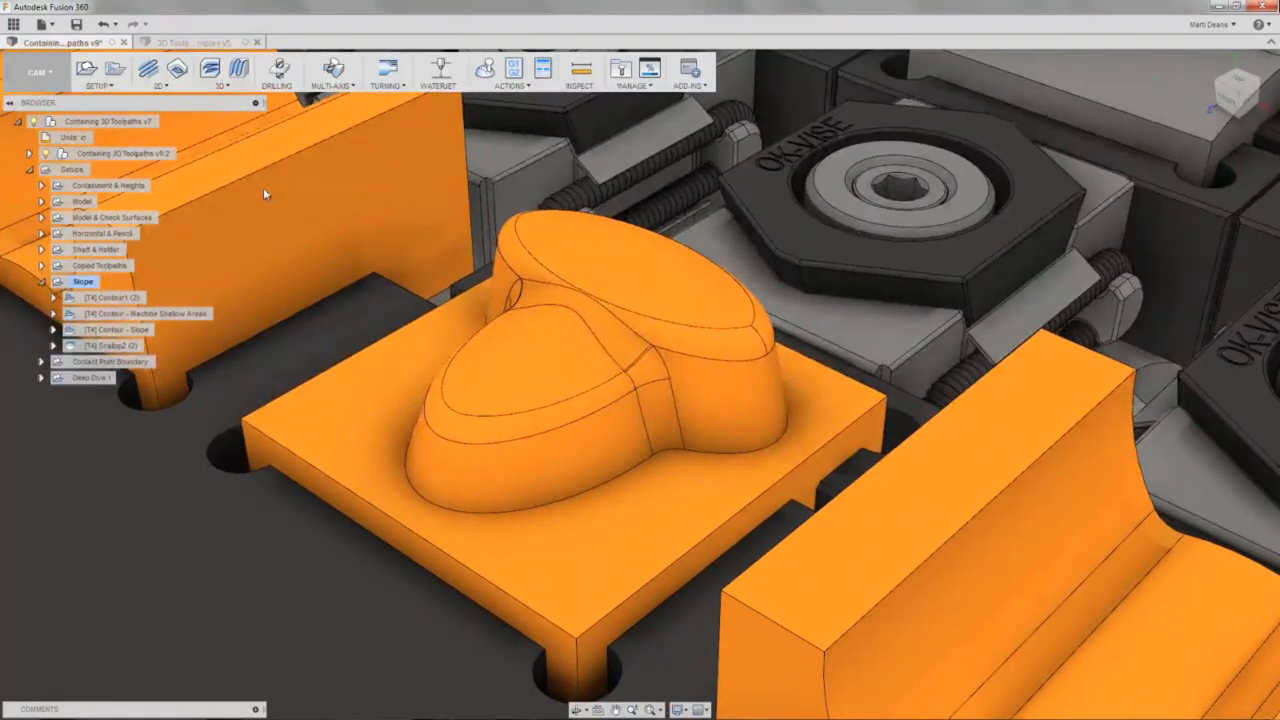
Start a 3D Contour operation in the Slope setup using tool 3, the 1/8" ball end mill.
left_click(229, 87)
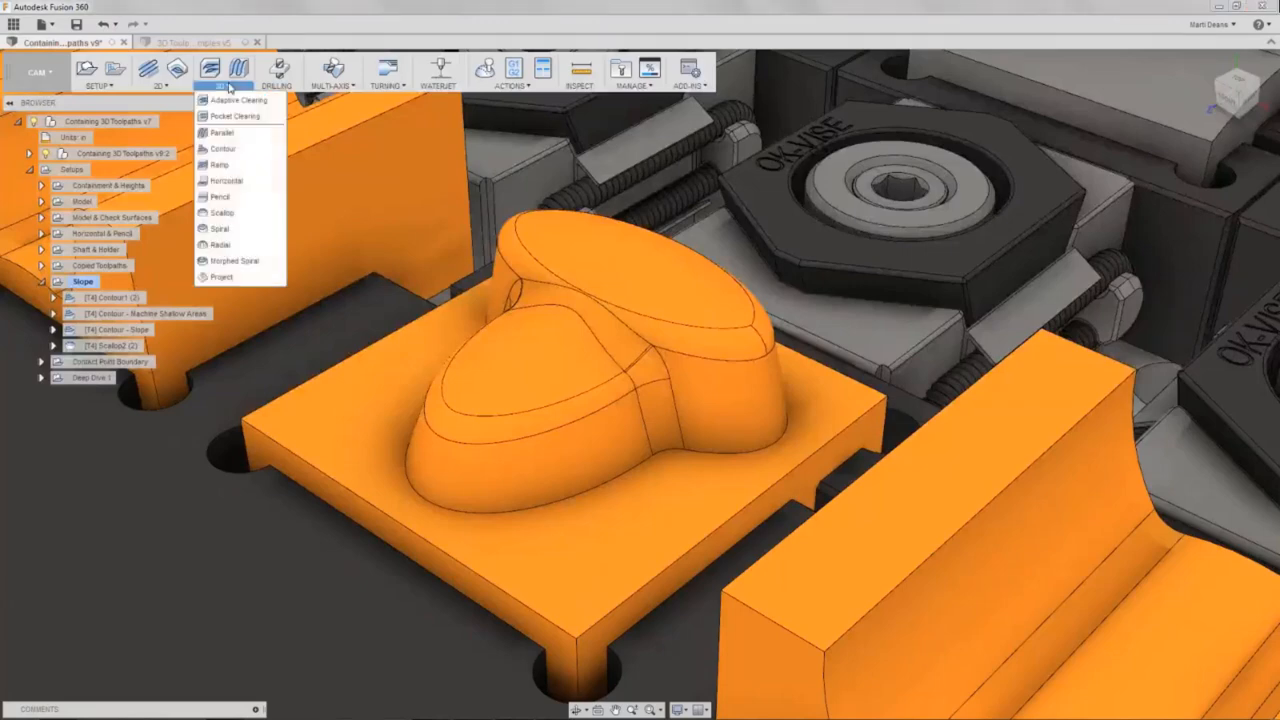
left_click(222, 149)
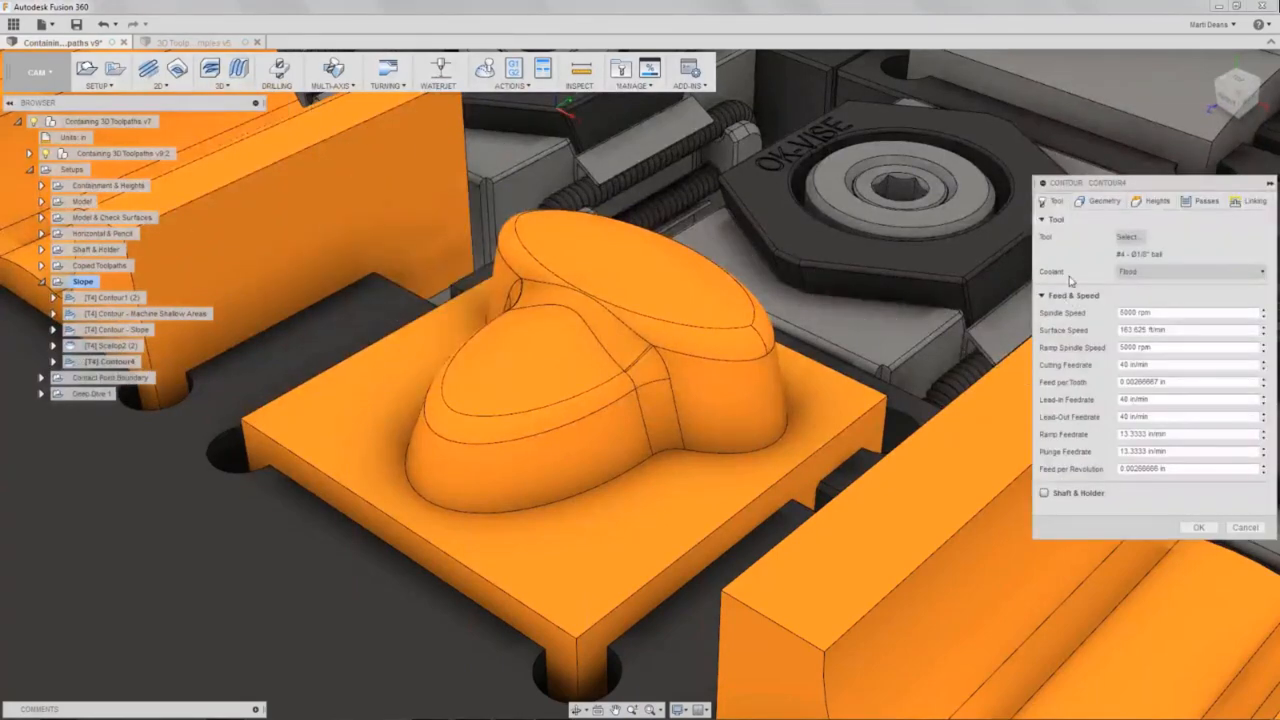
left_click(1127, 237)
left_click(430, 265)
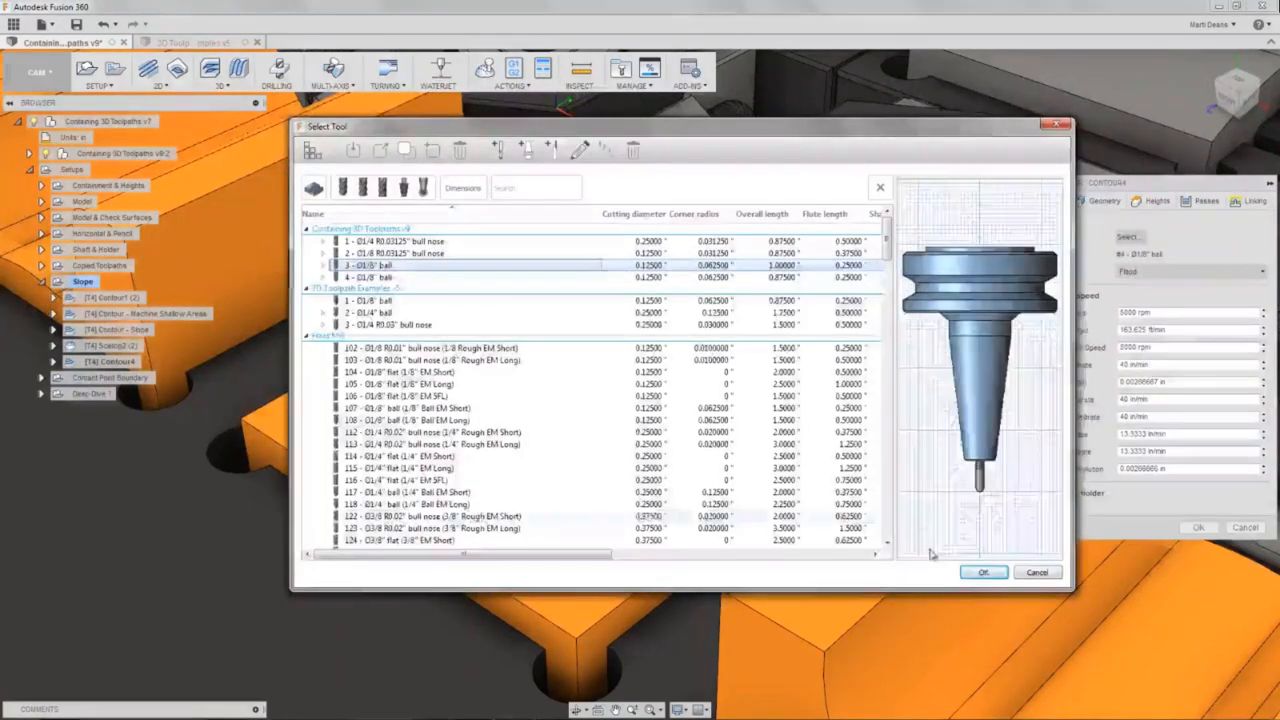
left_click(983, 572)
Set the machining boundary to Selection and pick the edge chain around the base of the raised form.
left_click(1095, 204)
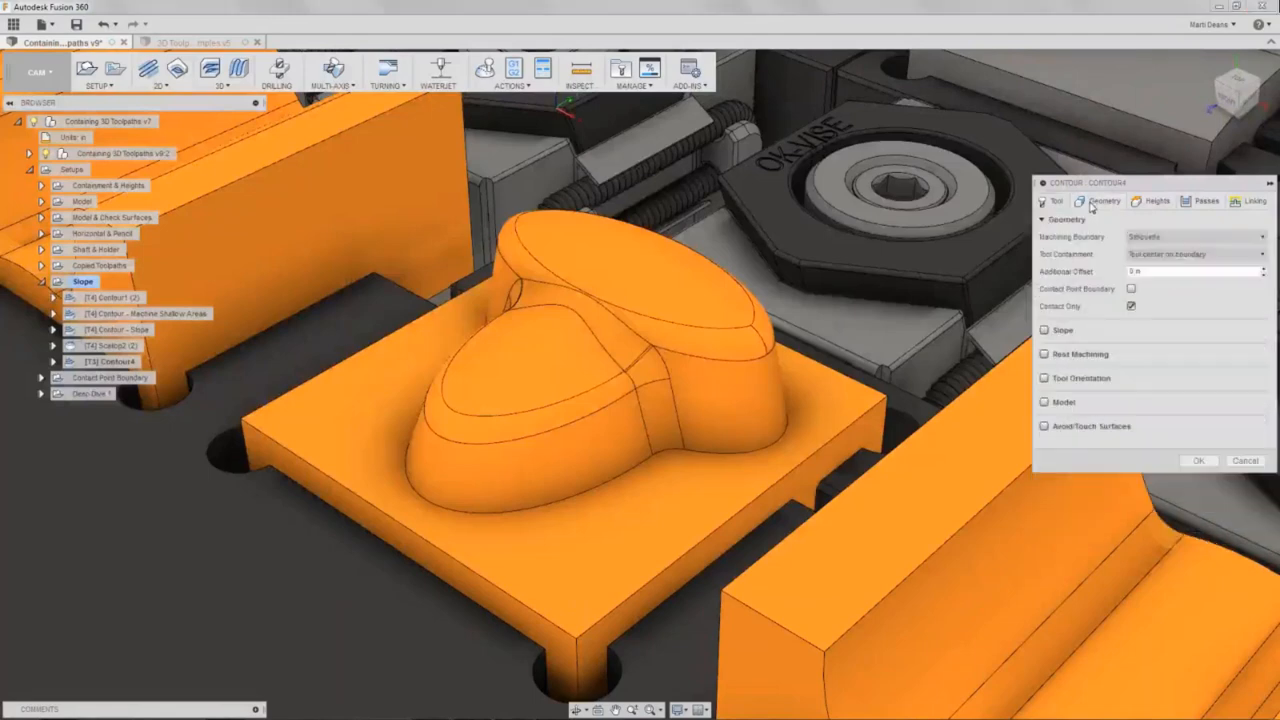
left_click(1160, 238)
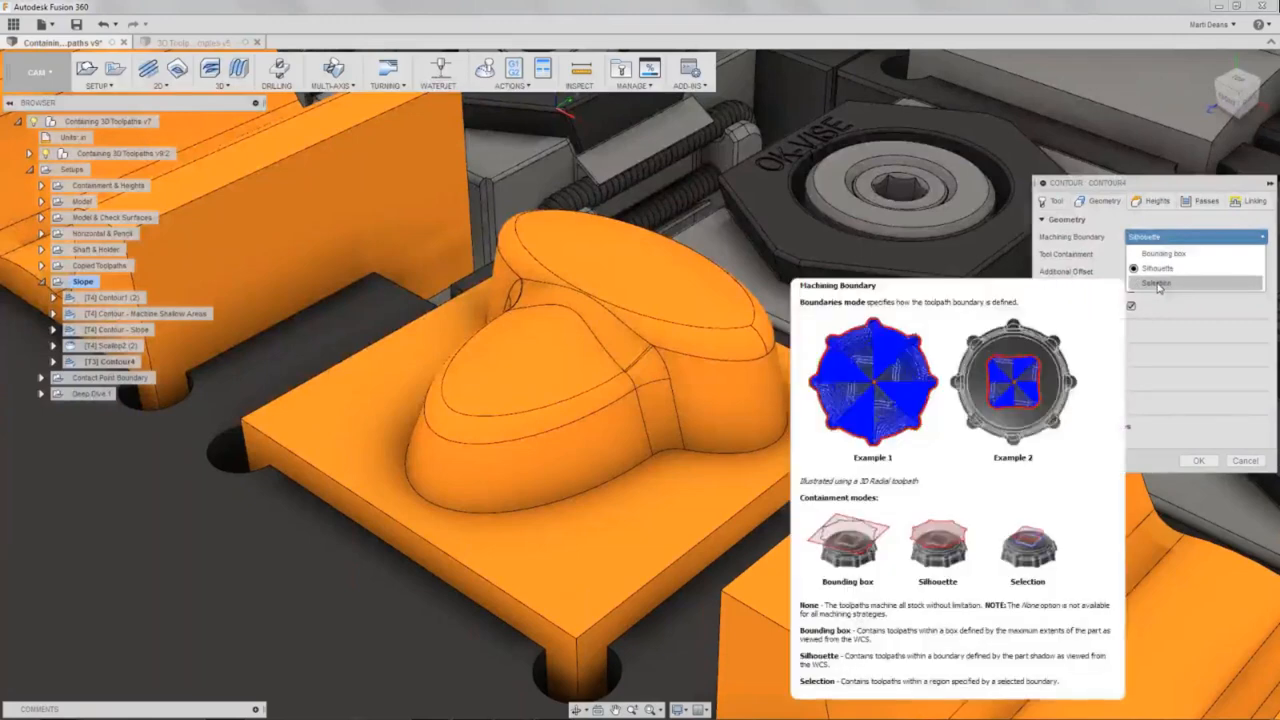
left_click(1157, 283)
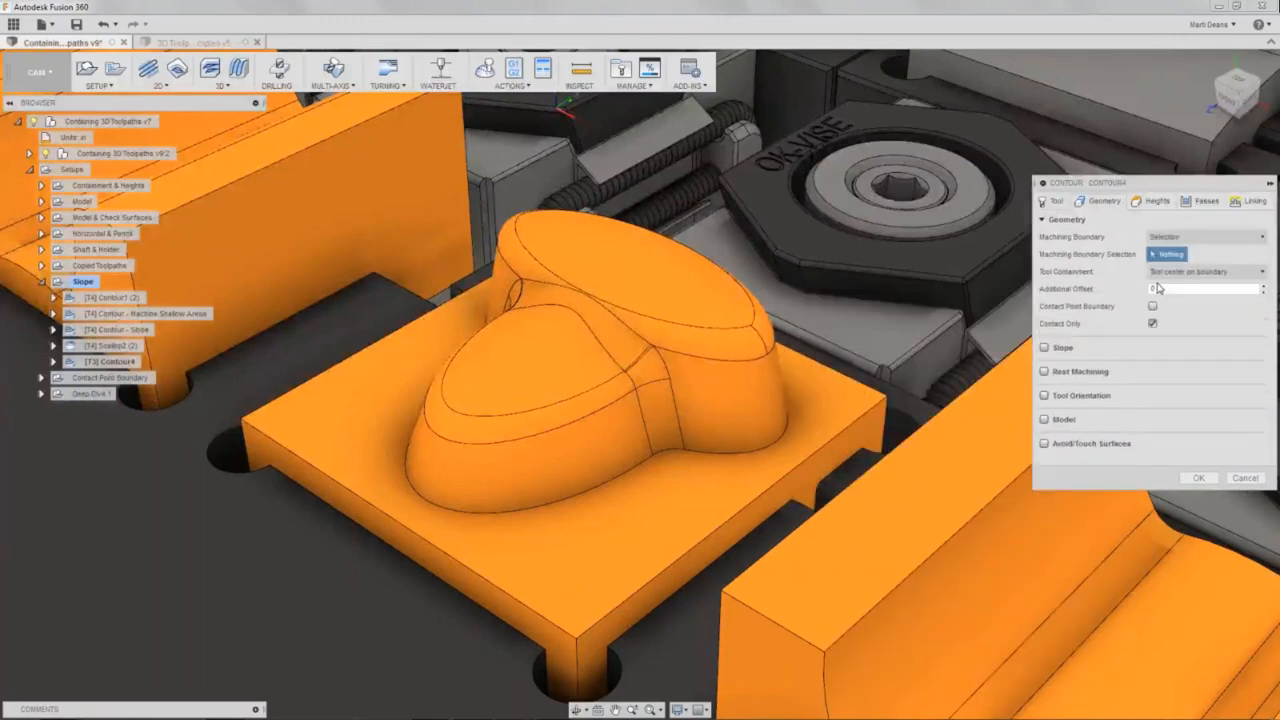
left_click(782, 441)
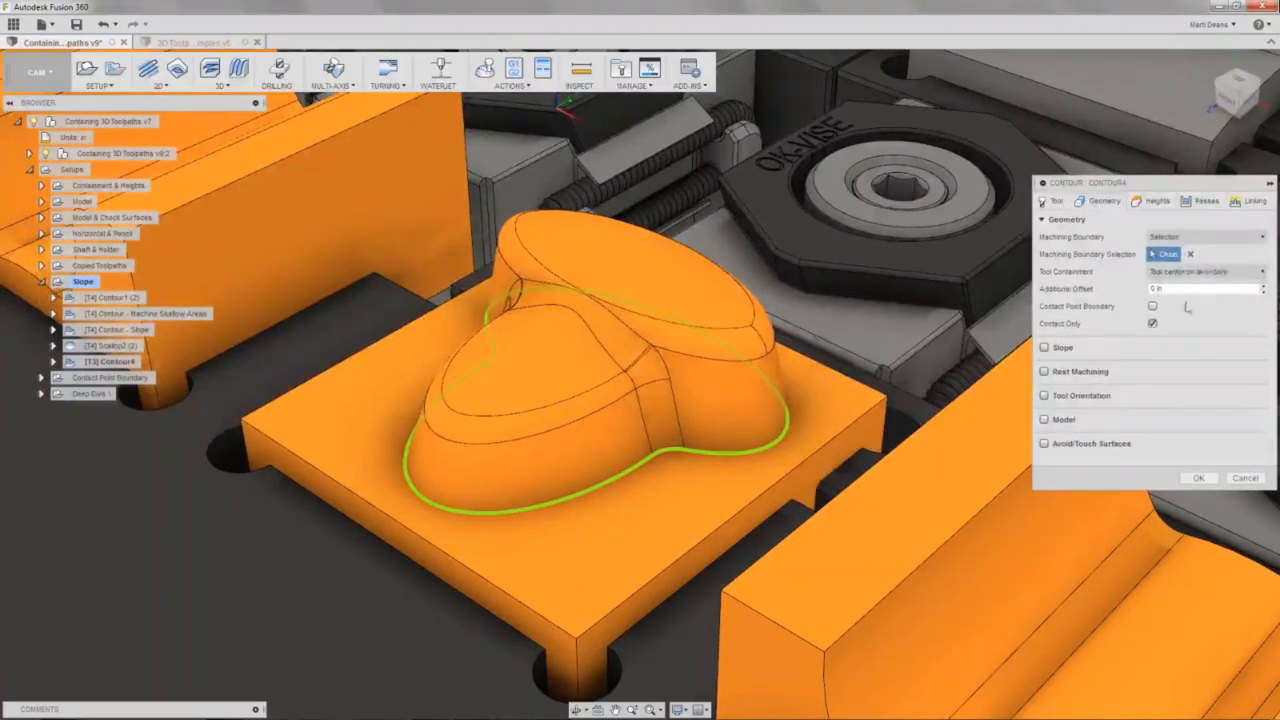
Set the contour's tool containment to Tool outside boundary.
left_click(1262, 272)
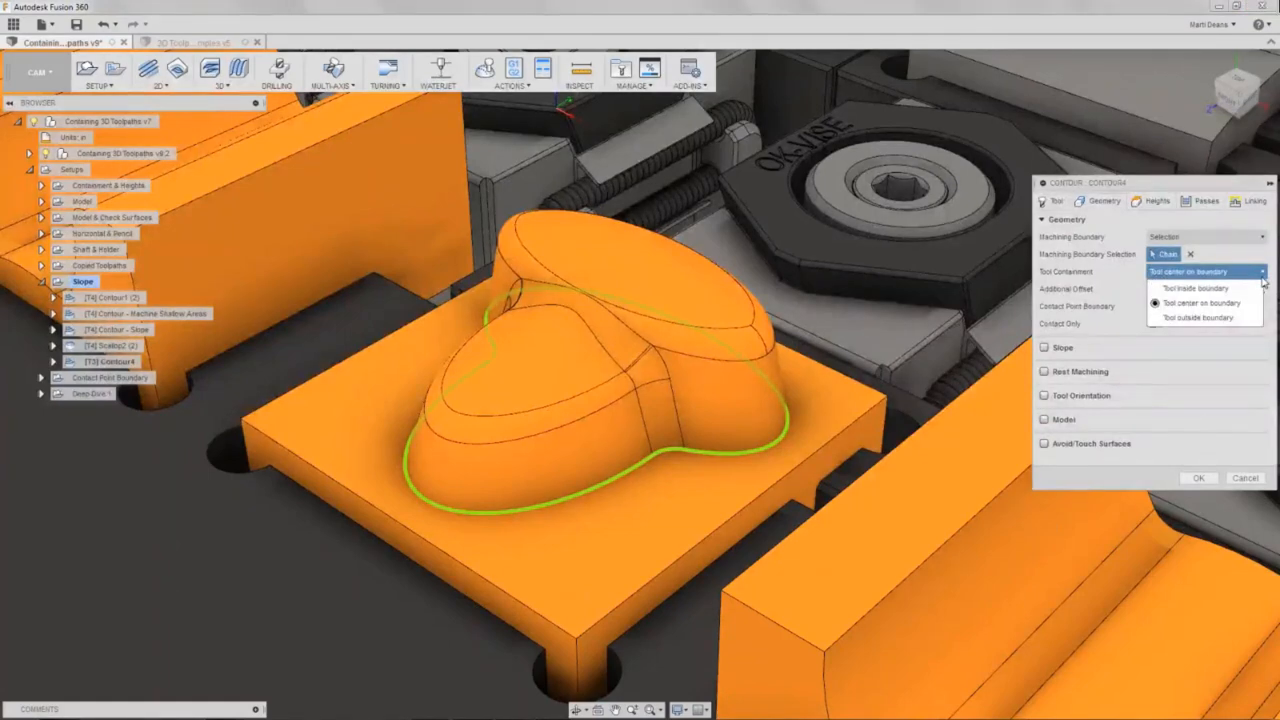
mouse_move(1229, 289)
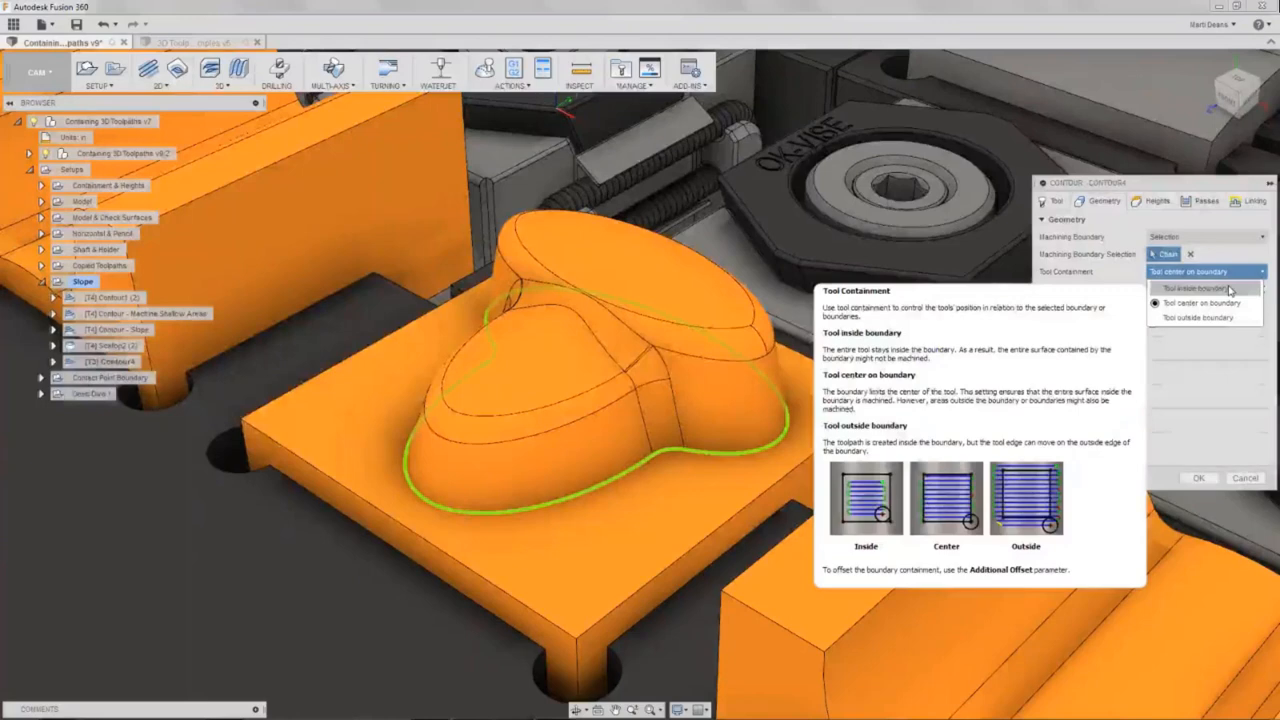
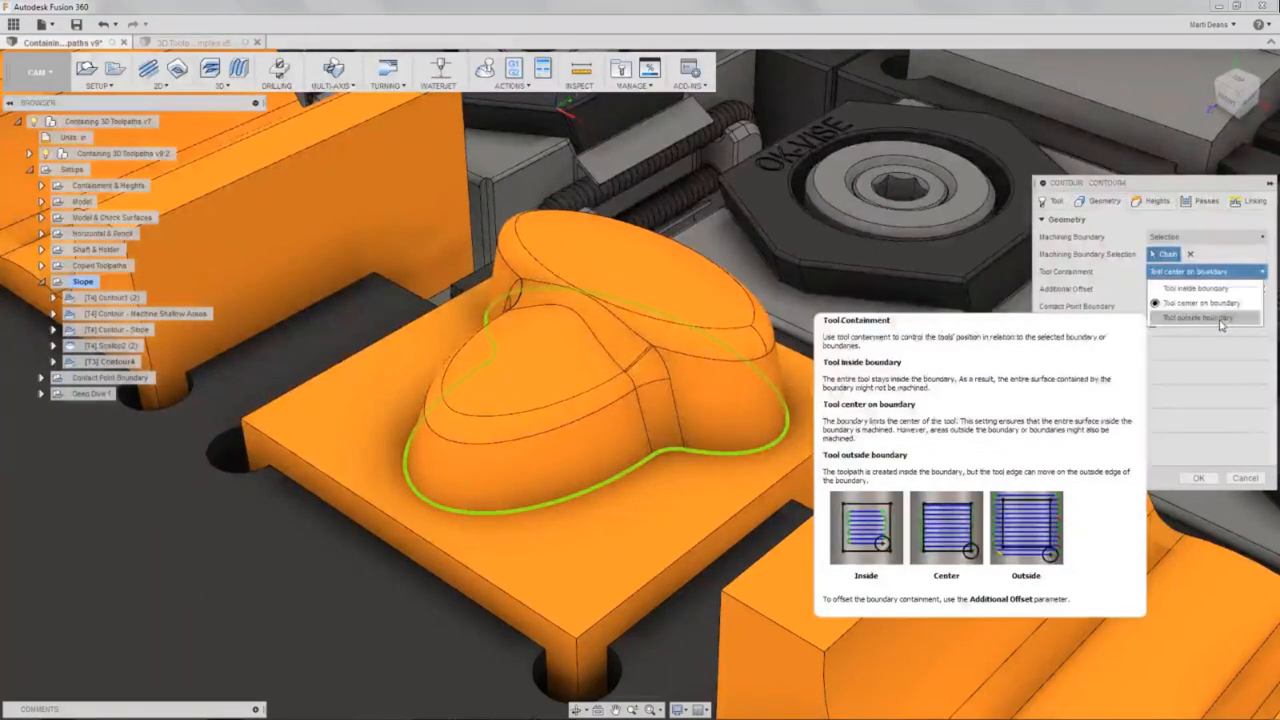
left_click(1220, 325)
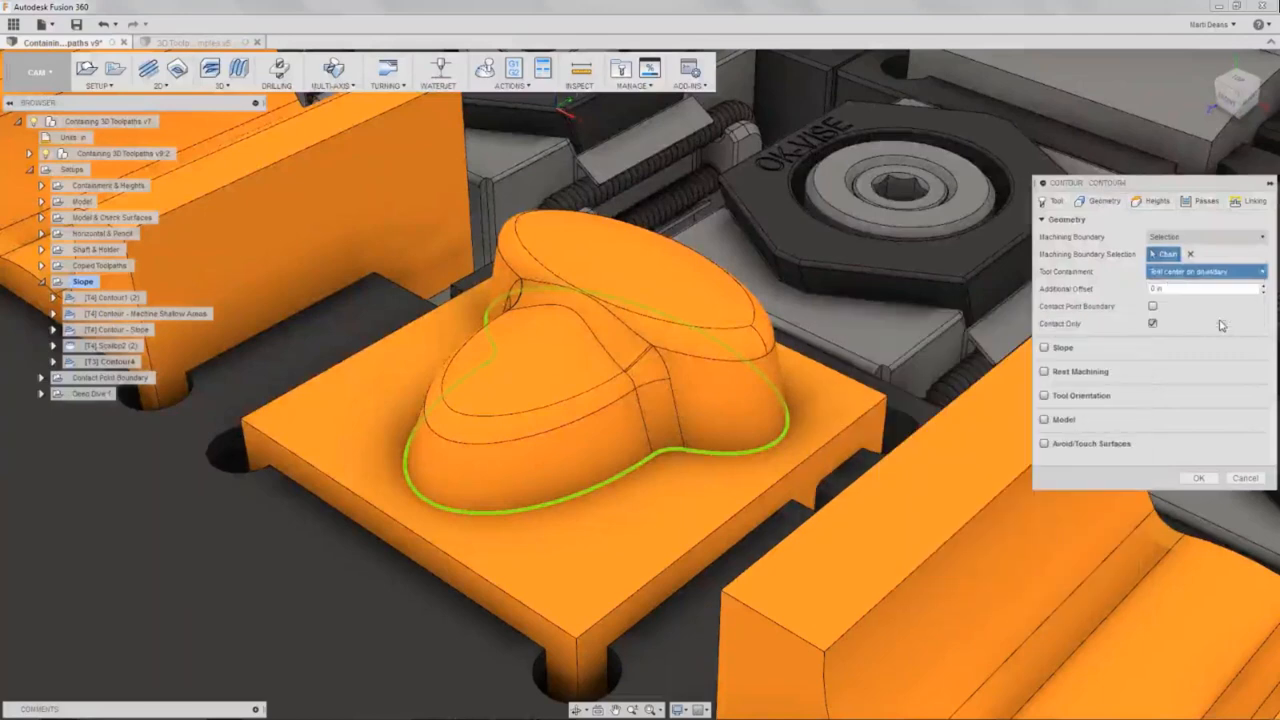
left_click(1156, 290)
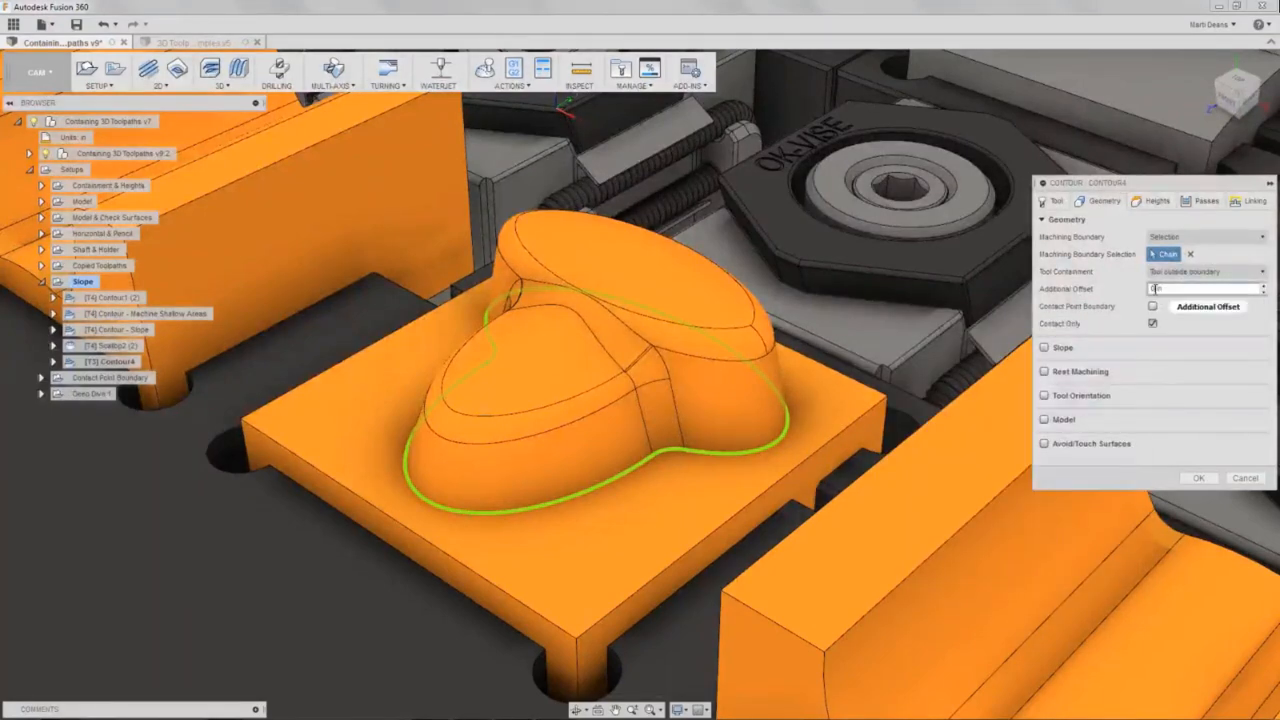
mouse_move(1156, 289)
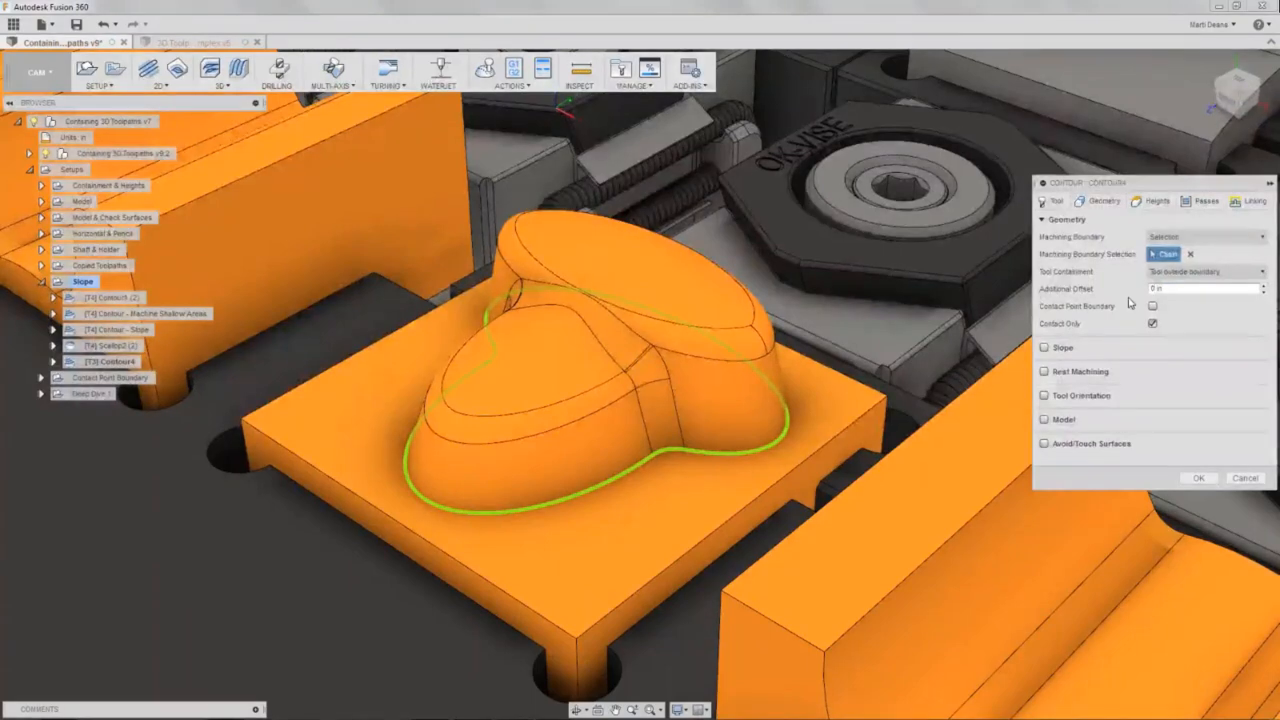
Set the contour's maximum stepdown to 0.02 in.
left_click(1205, 202)
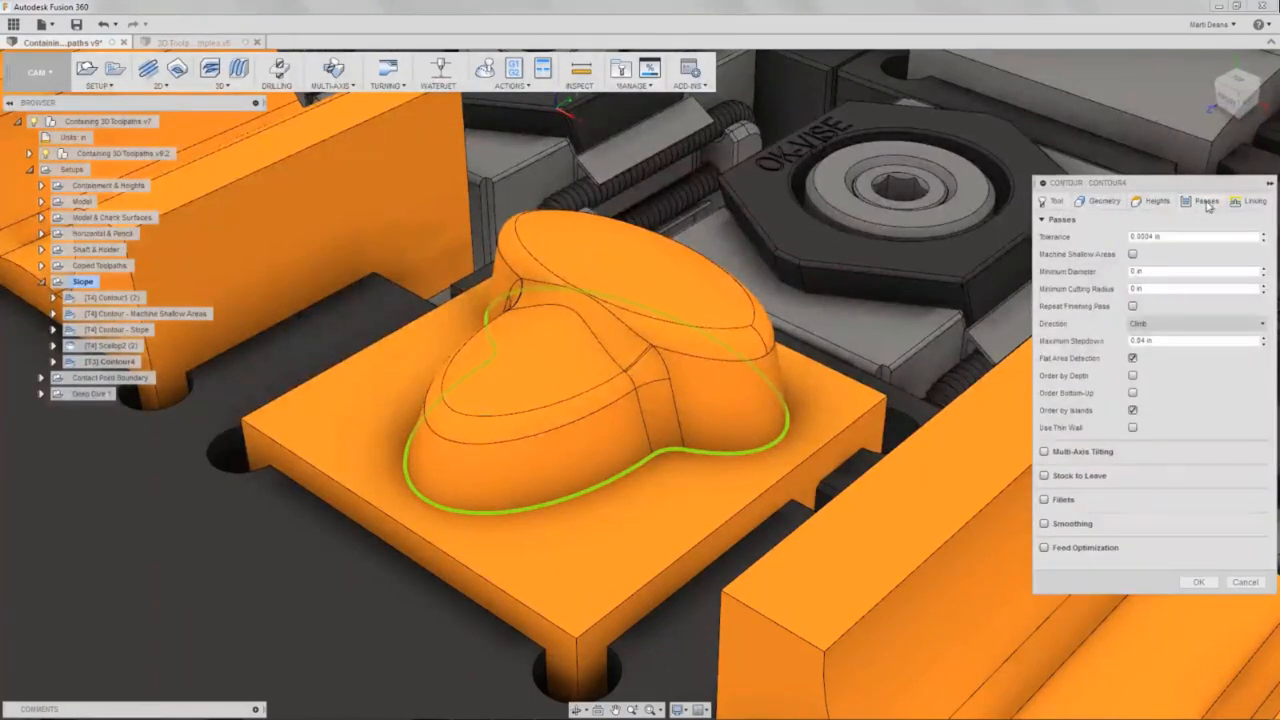
left_click(1143, 342)
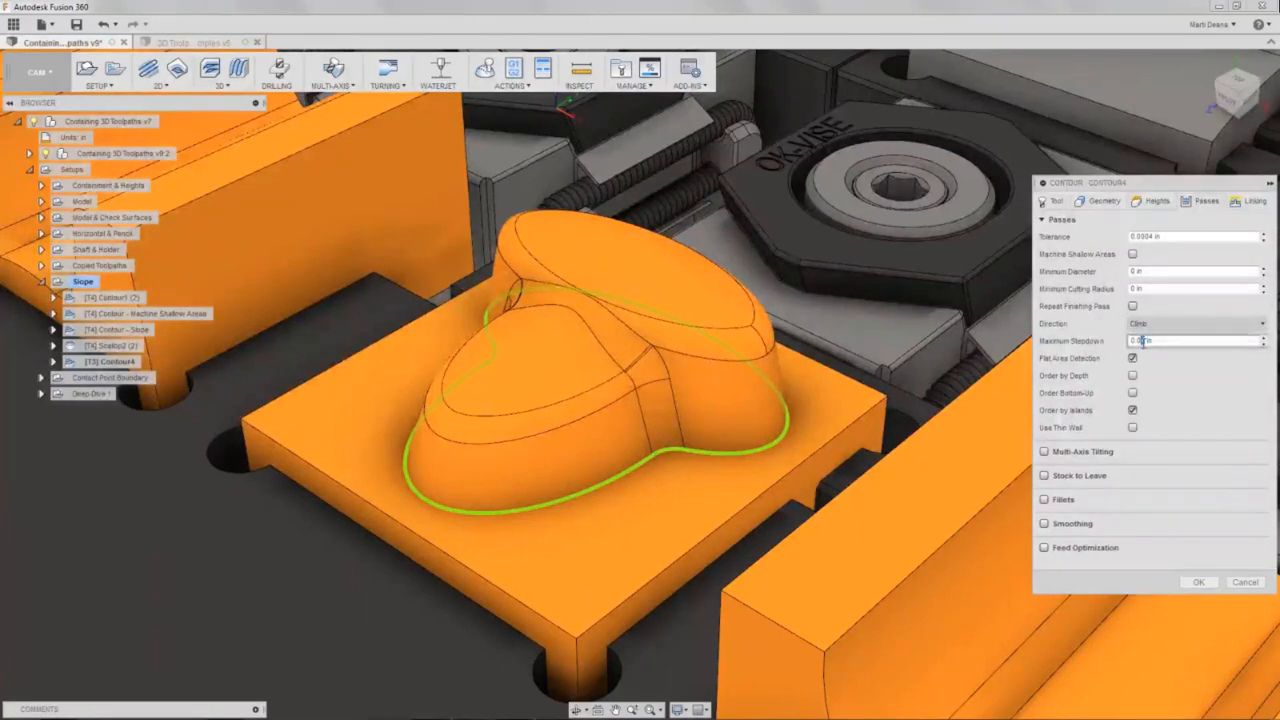
key("shift+Left")
type("2")
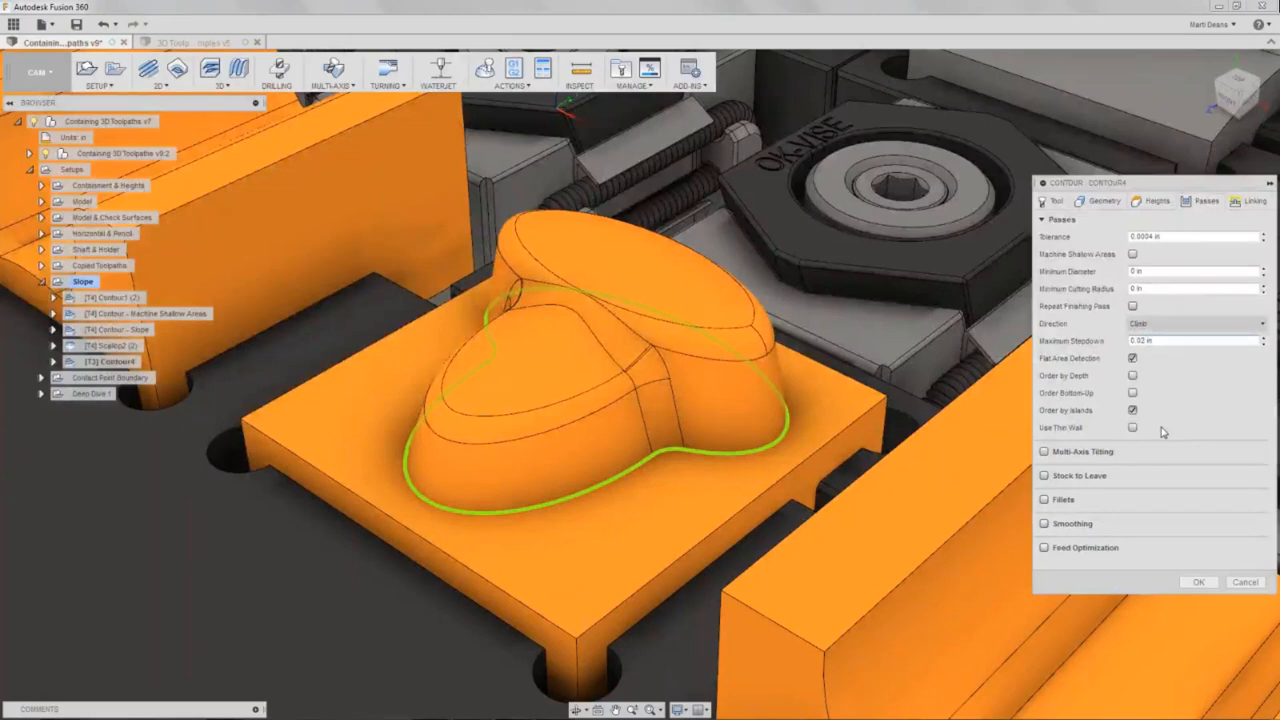
Accept the 3D Contour settings and generate the toolpath in the Slope setup.
left_click(1206, 583)
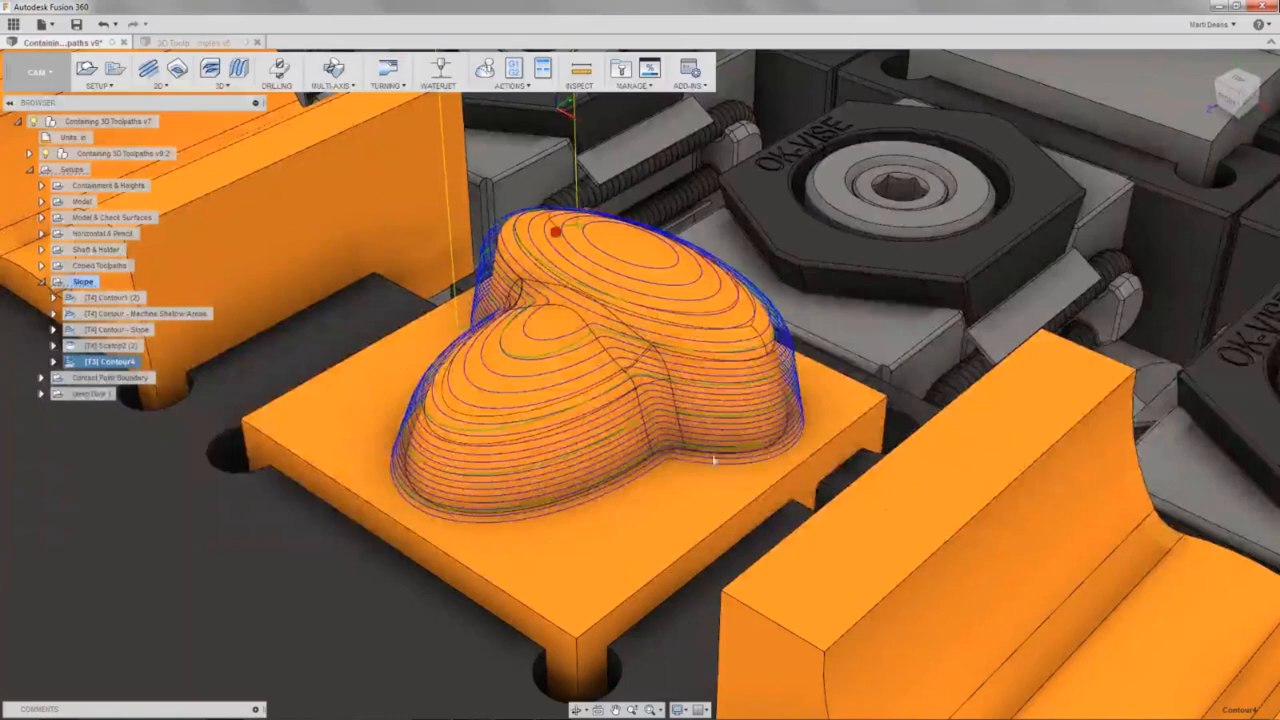
Examine the contour toolpath's pass spacing on the raised form's steep walls and shallow top from the front and other angles.
left_click(1228, 108)
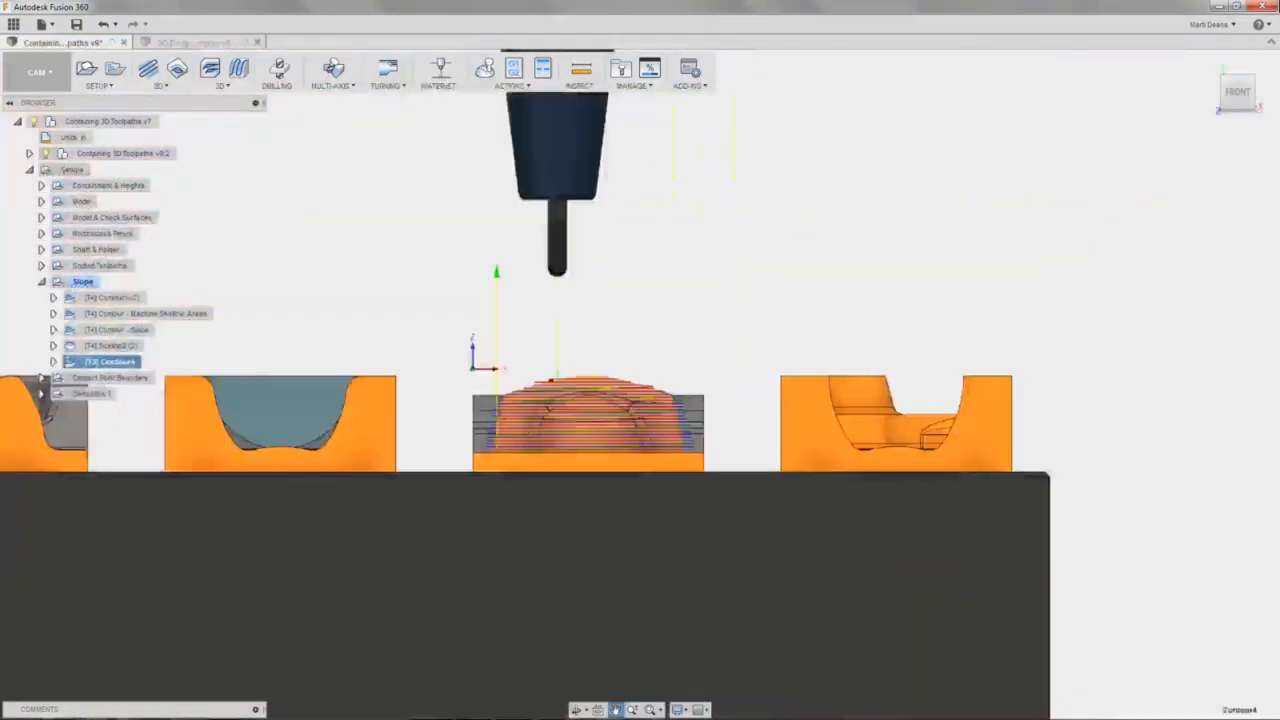
scroll(670, 424, "up", 5)
scroll(671, 424, "down", 2)
middle_click_drag(671, 424, 891, 350)
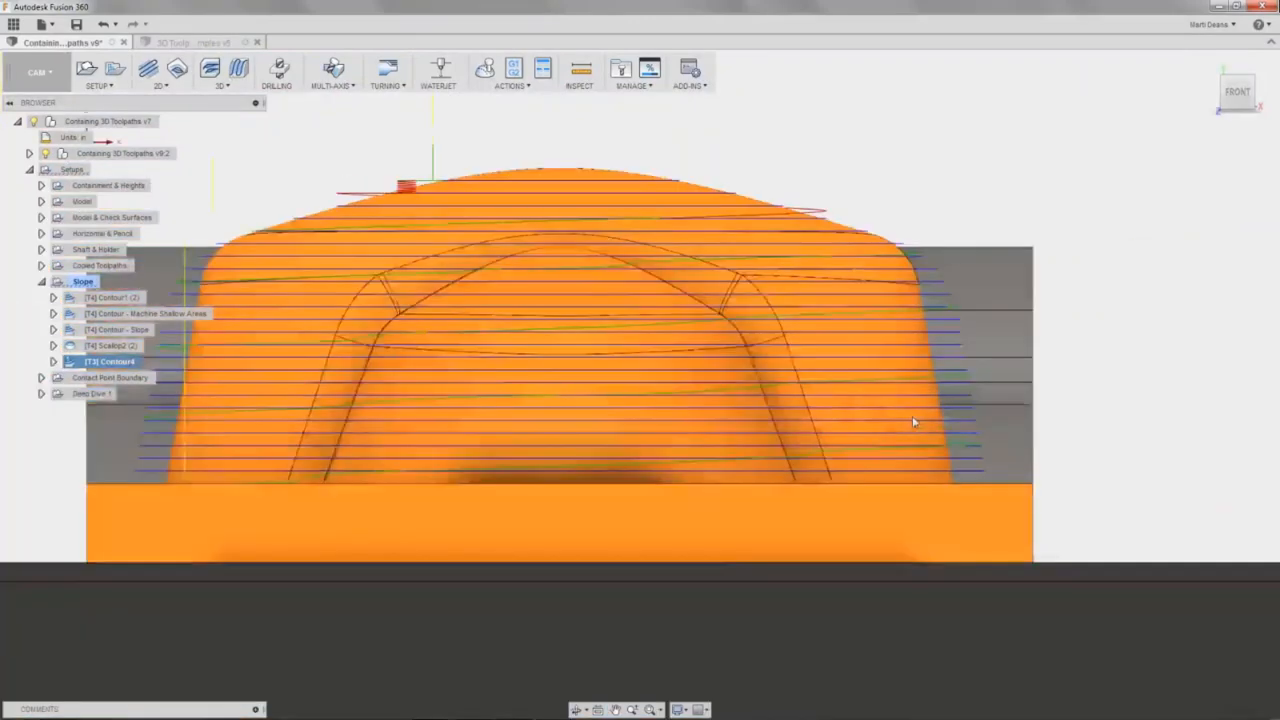
middle_click_drag(914, 423, 1032, 362, "shift")
scroll(1035, 361, "down", 4)
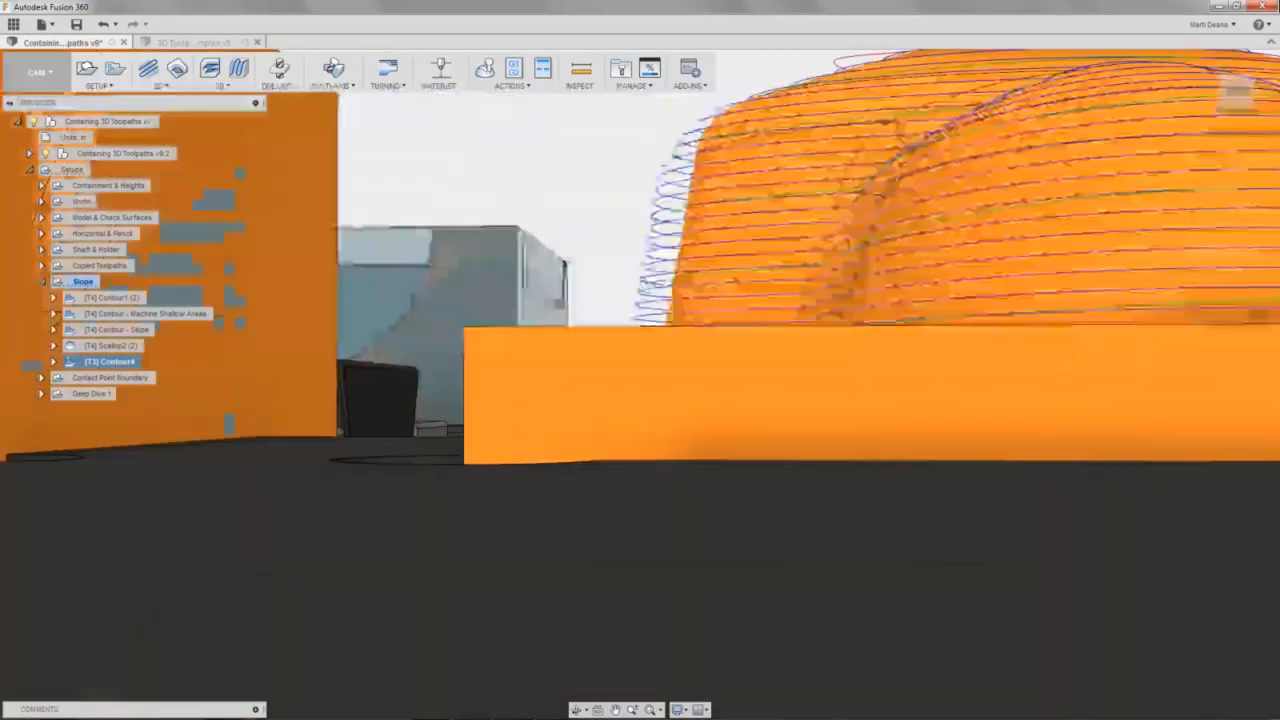
scroll(1036, 364, "down", 5)
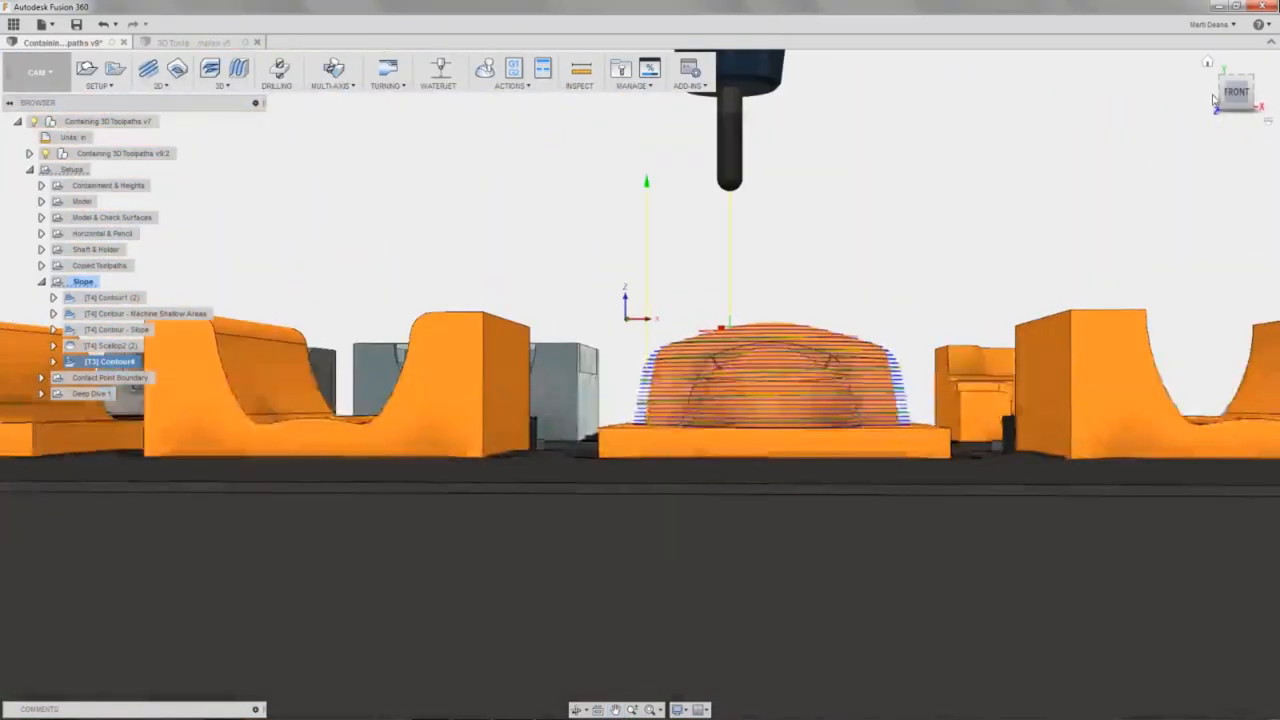
middle_click_drag(860, 400, 995, 390, "shift")
scroll(995, 390, "down", 2)
scroll(820, 403, "up", 6)
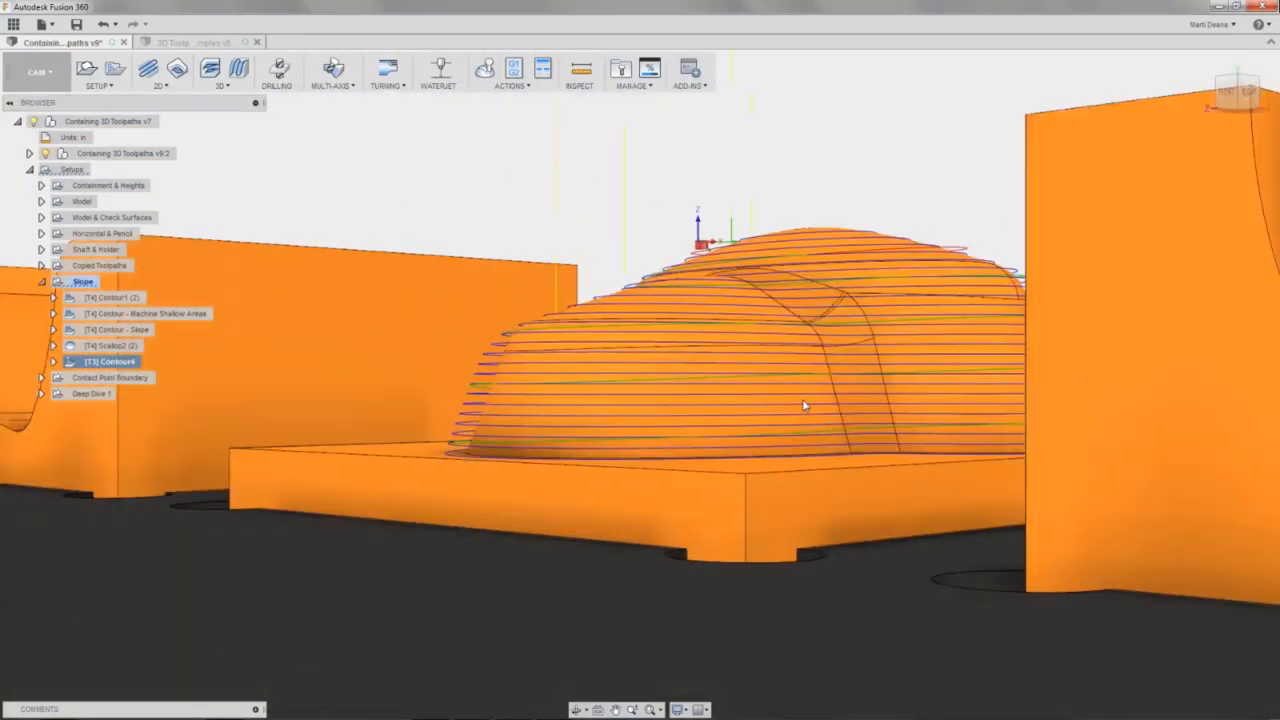
middle_click_drag(875, 376, 873, 403)
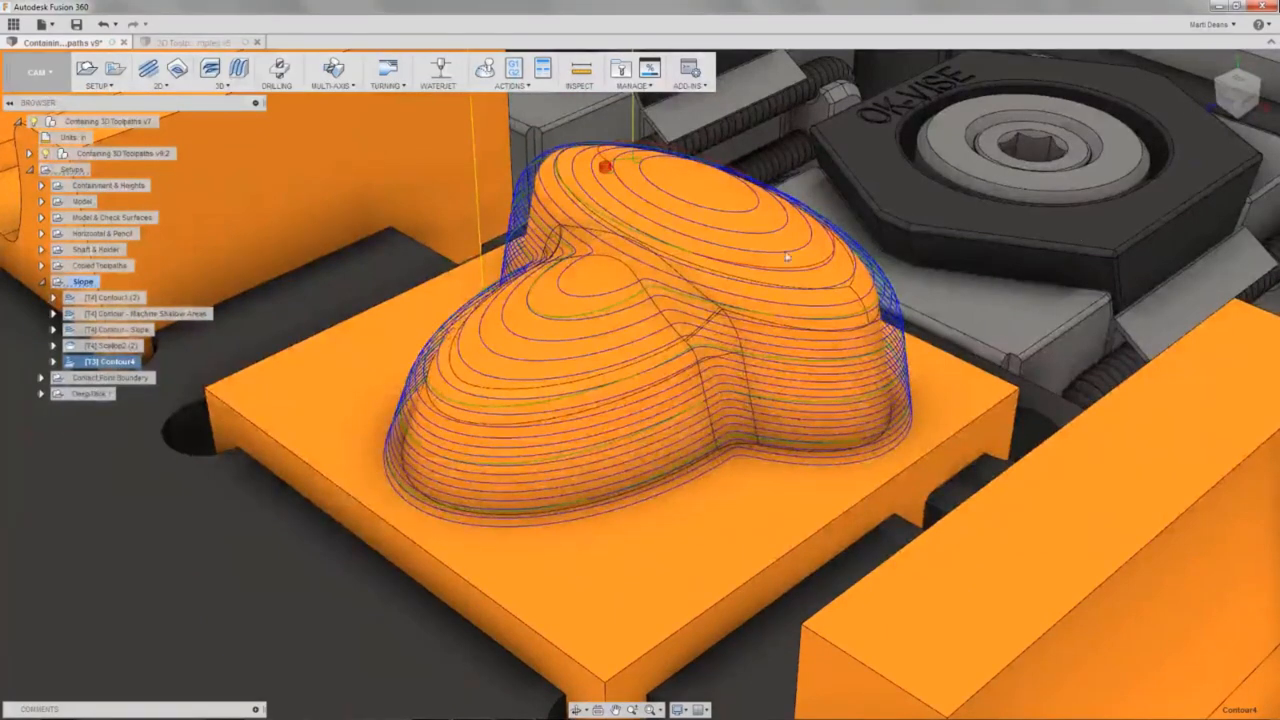
Duplicate the newest contour operation in the Slope setup, and enable Machine Shallow Areas in the copy with the default shallow settings.
right_click(131, 362)
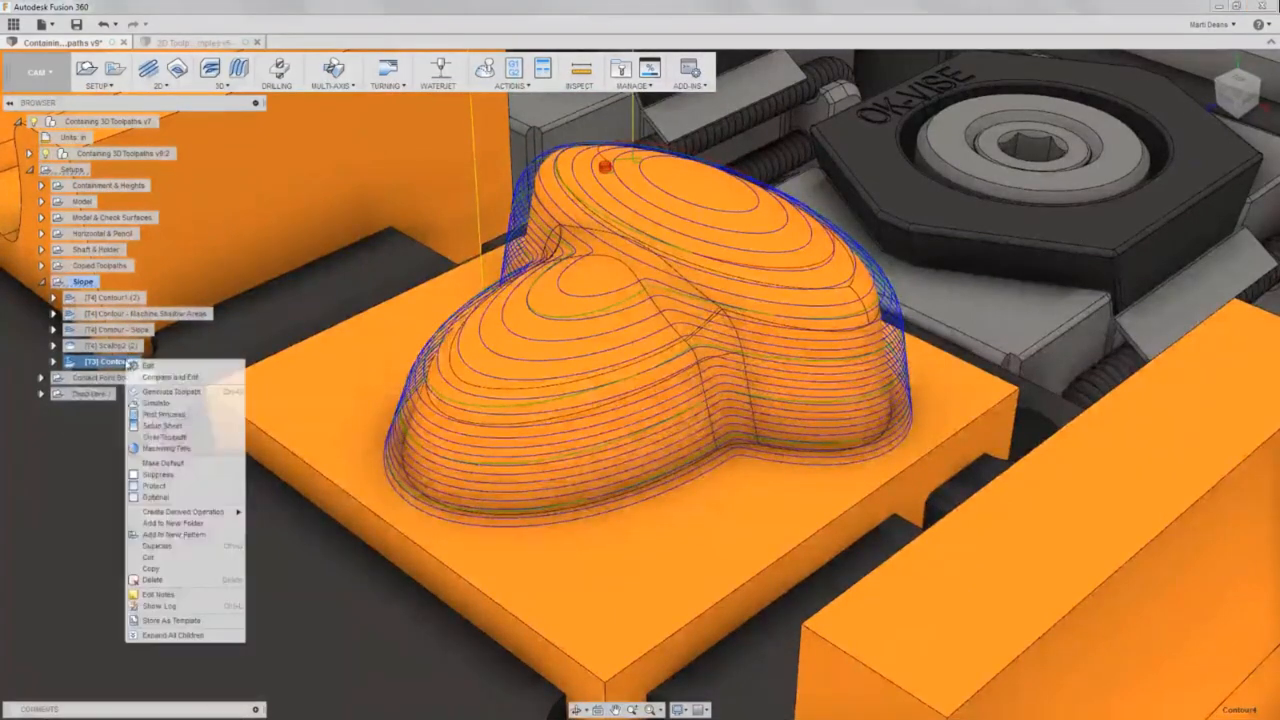
left_click(166, 462)
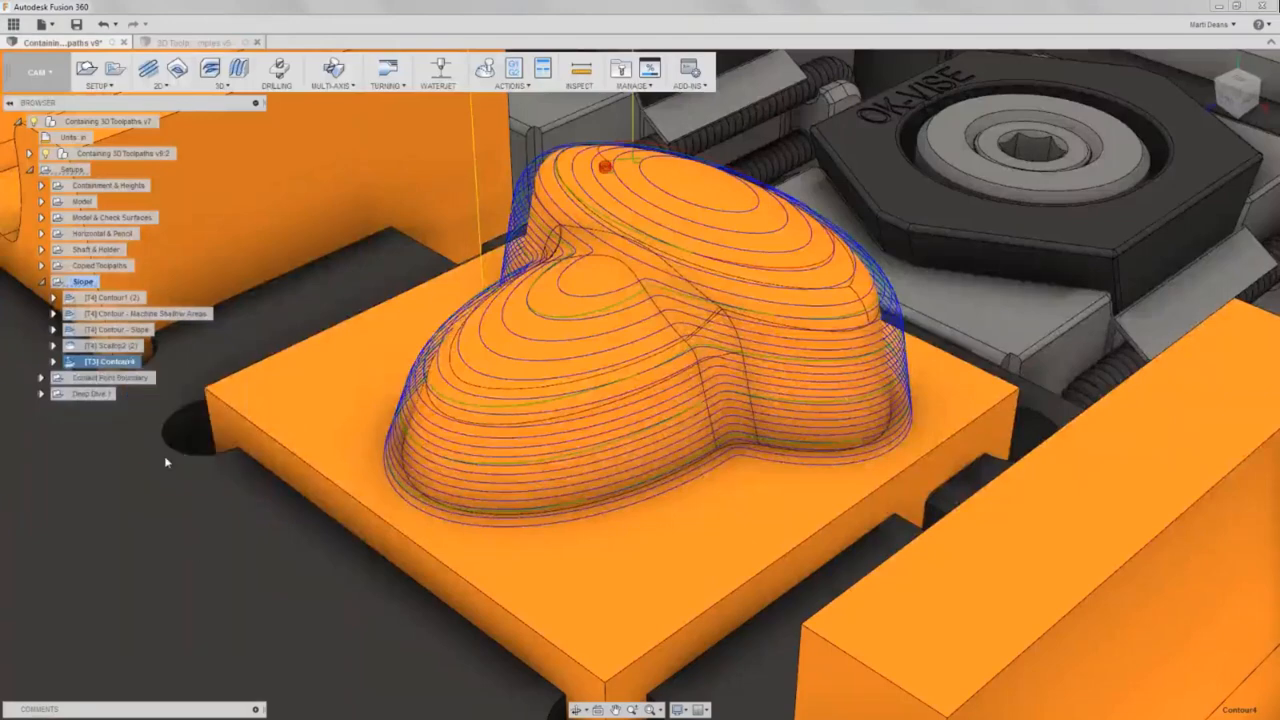
right_click(125, 377)
left_click(150, 386)
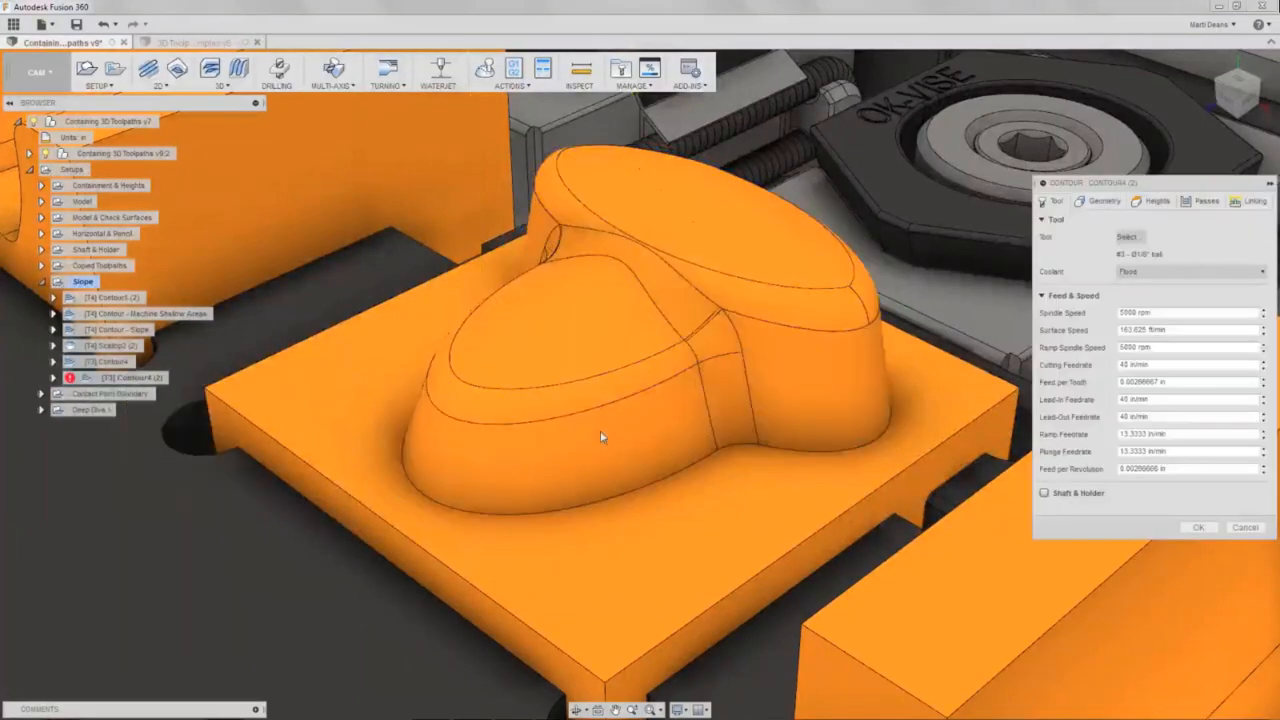
left_click(606, 448)
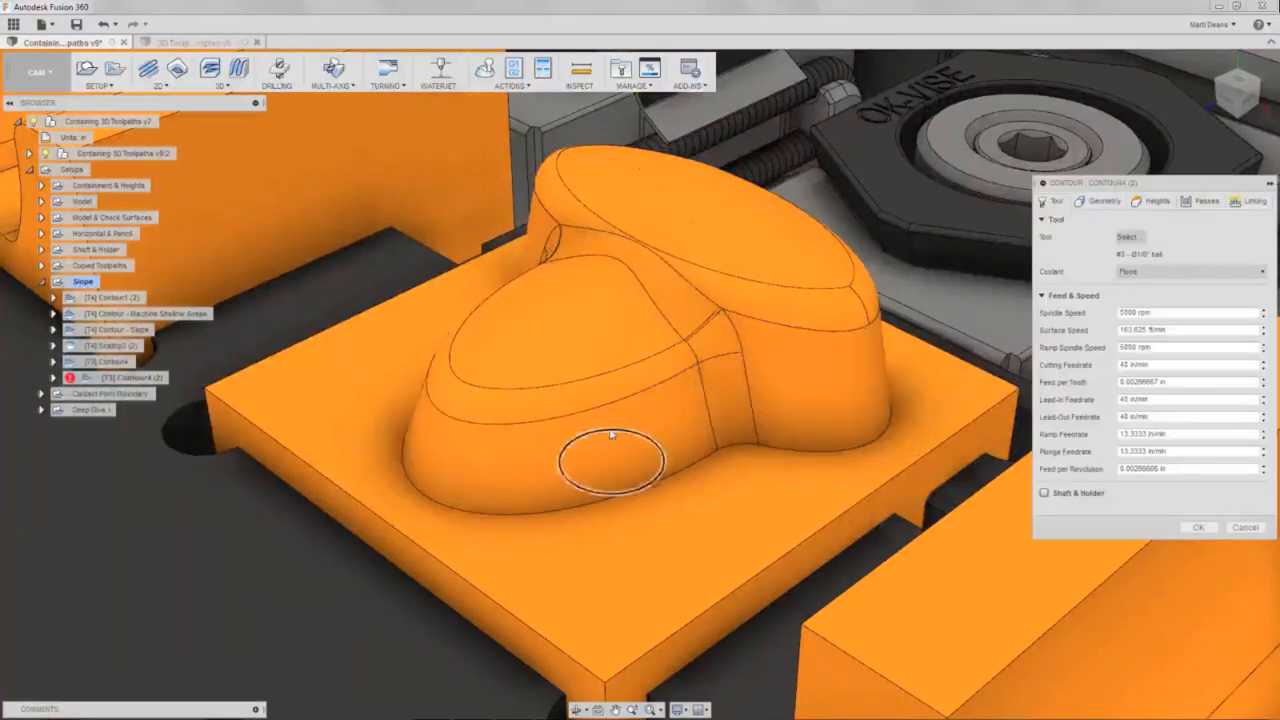
left_click(1198, 203)
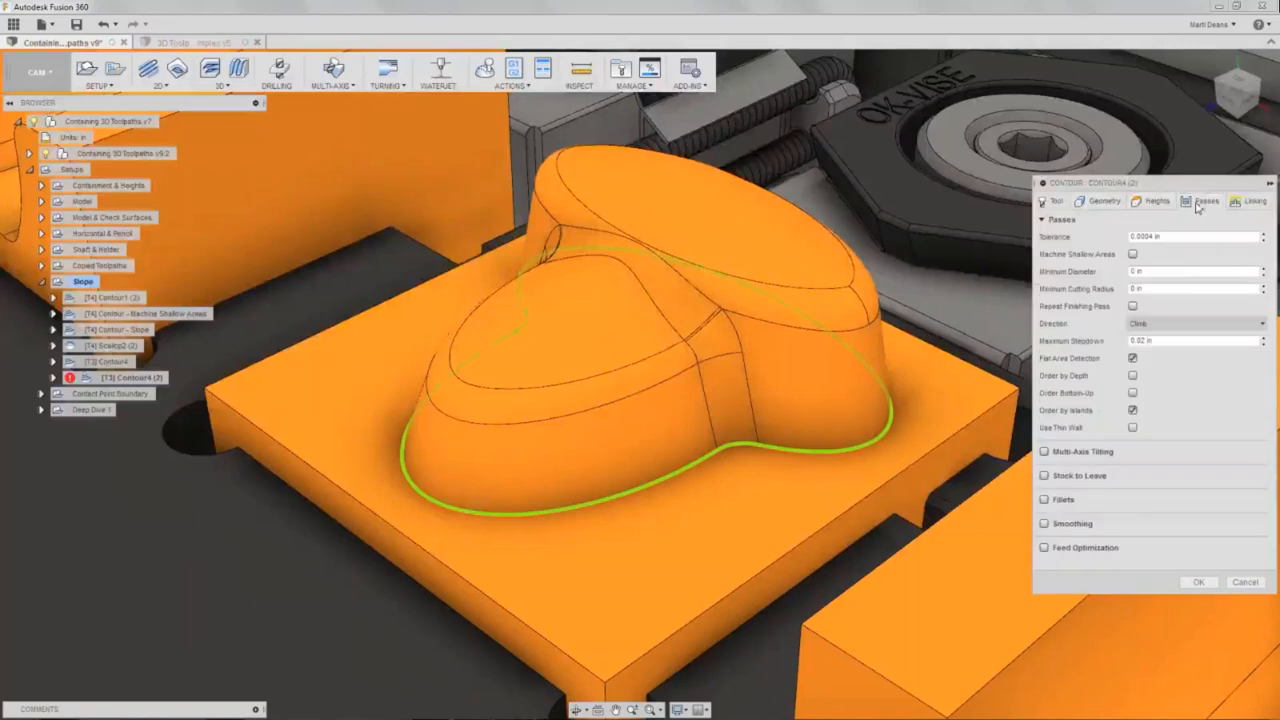
left_click(1133, 254)
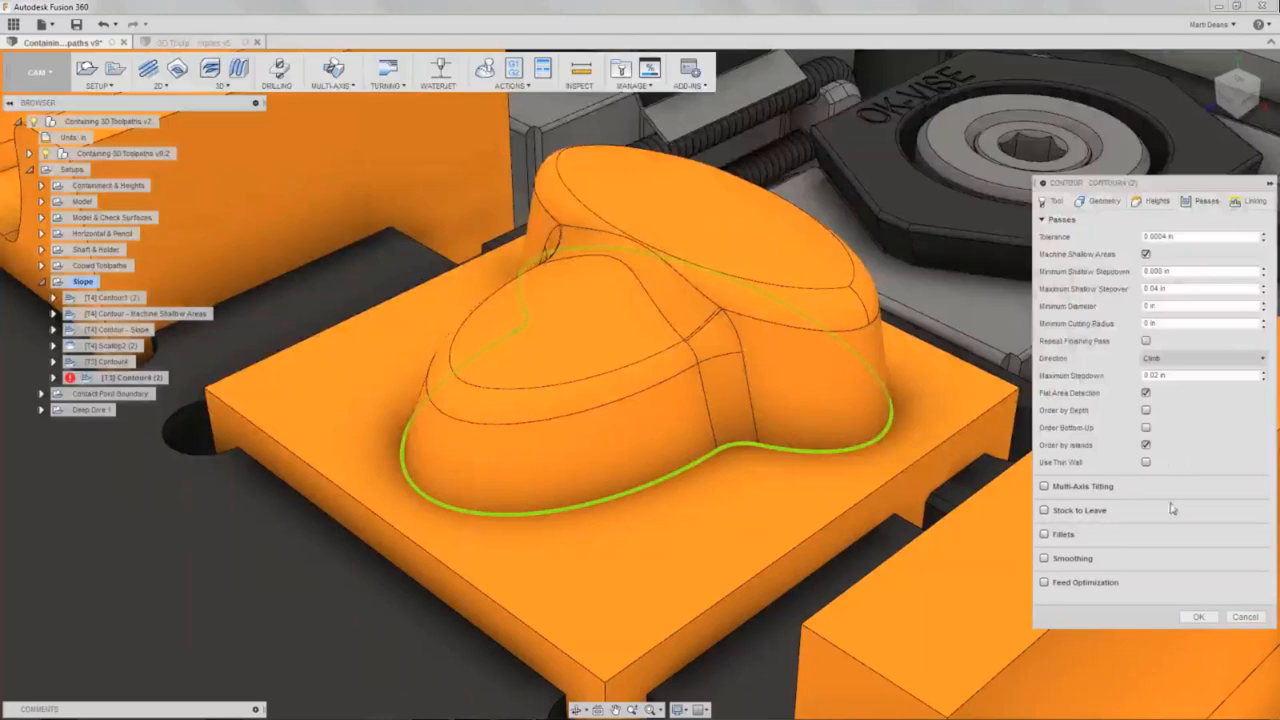
left_click(1197, 614)
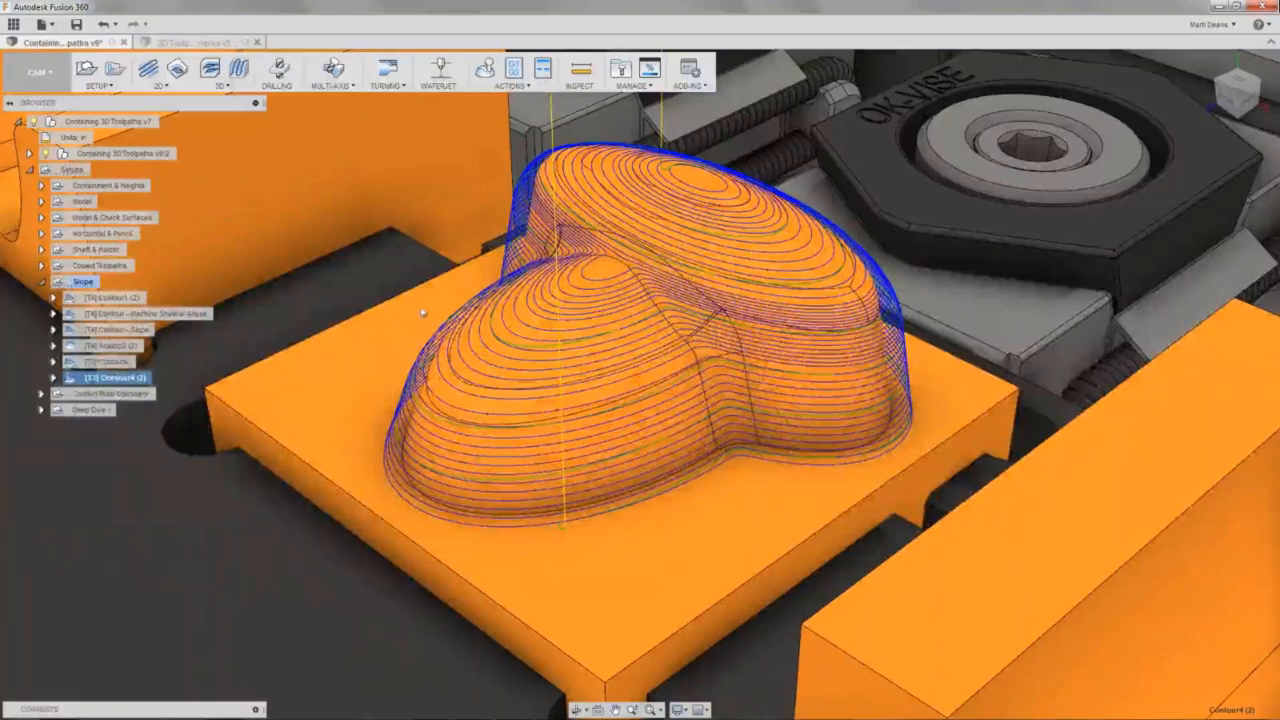
Start another 3D Contour operation and select the edge chain around the raised form's base as its machining boundary.
left_click(217, 88)
left_click(222, 148)
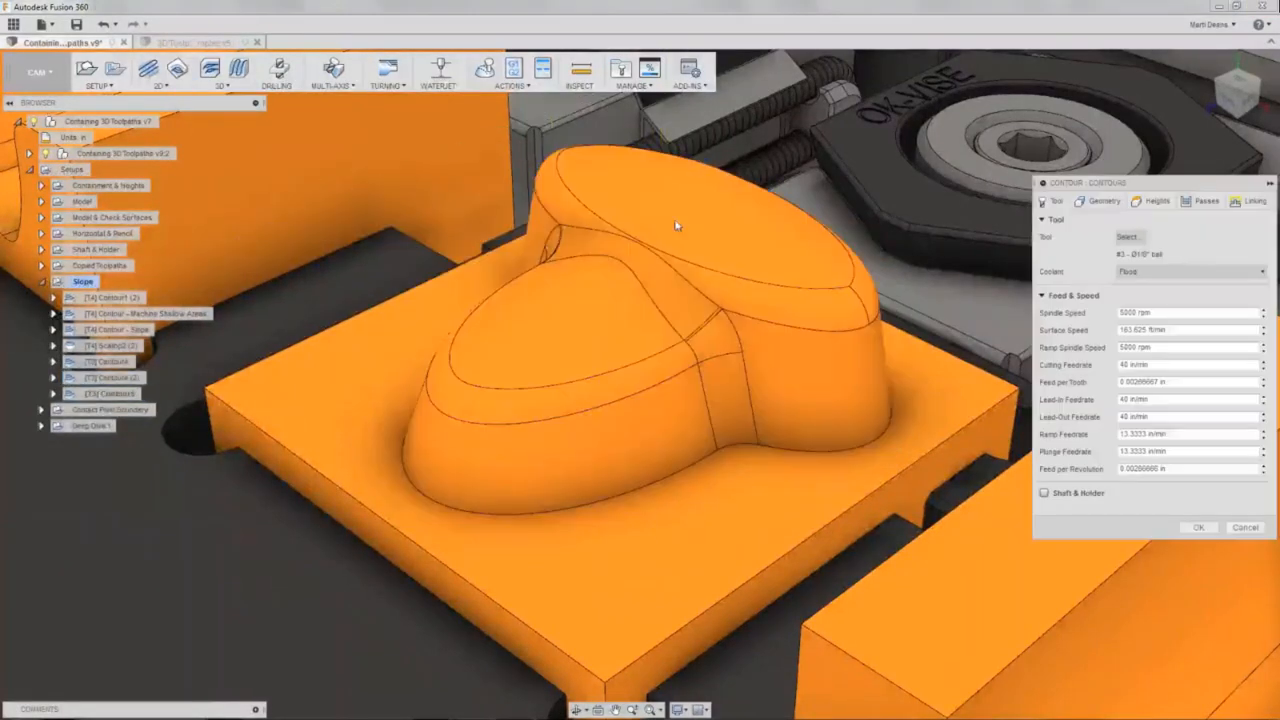
left_click(1105, 203)
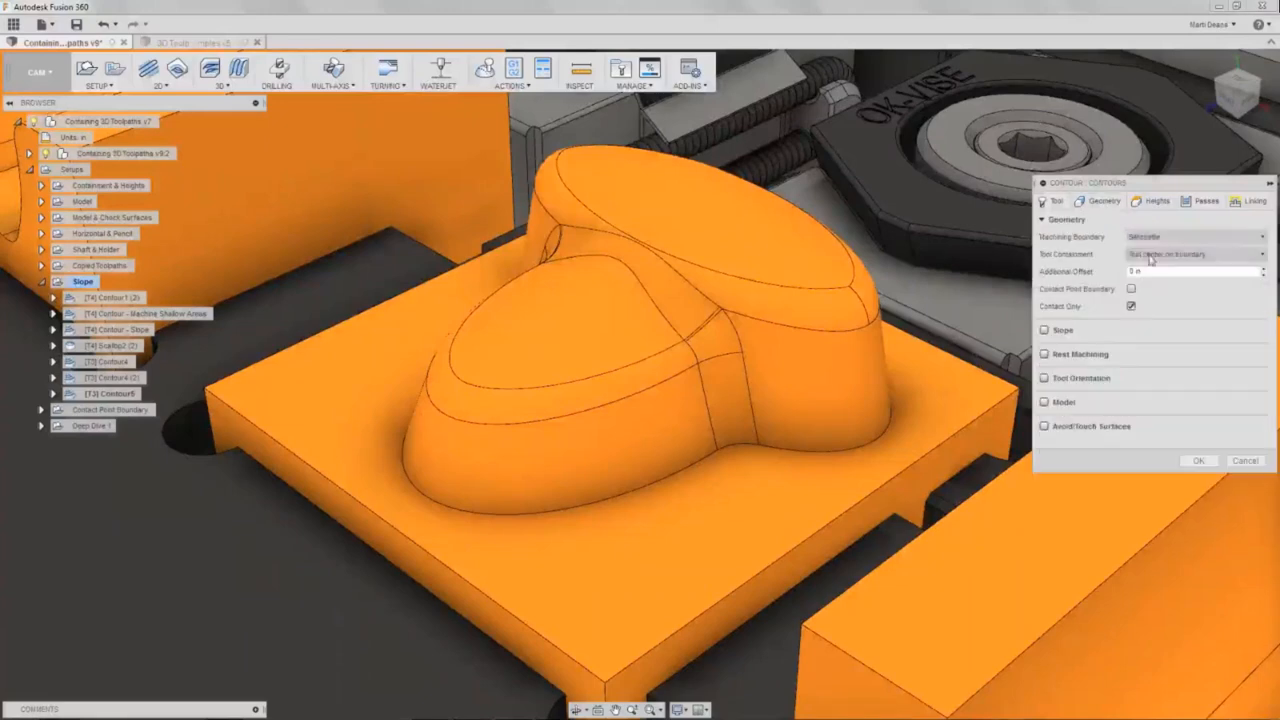
left_click(1150, 238)
left_click(1150, 283)
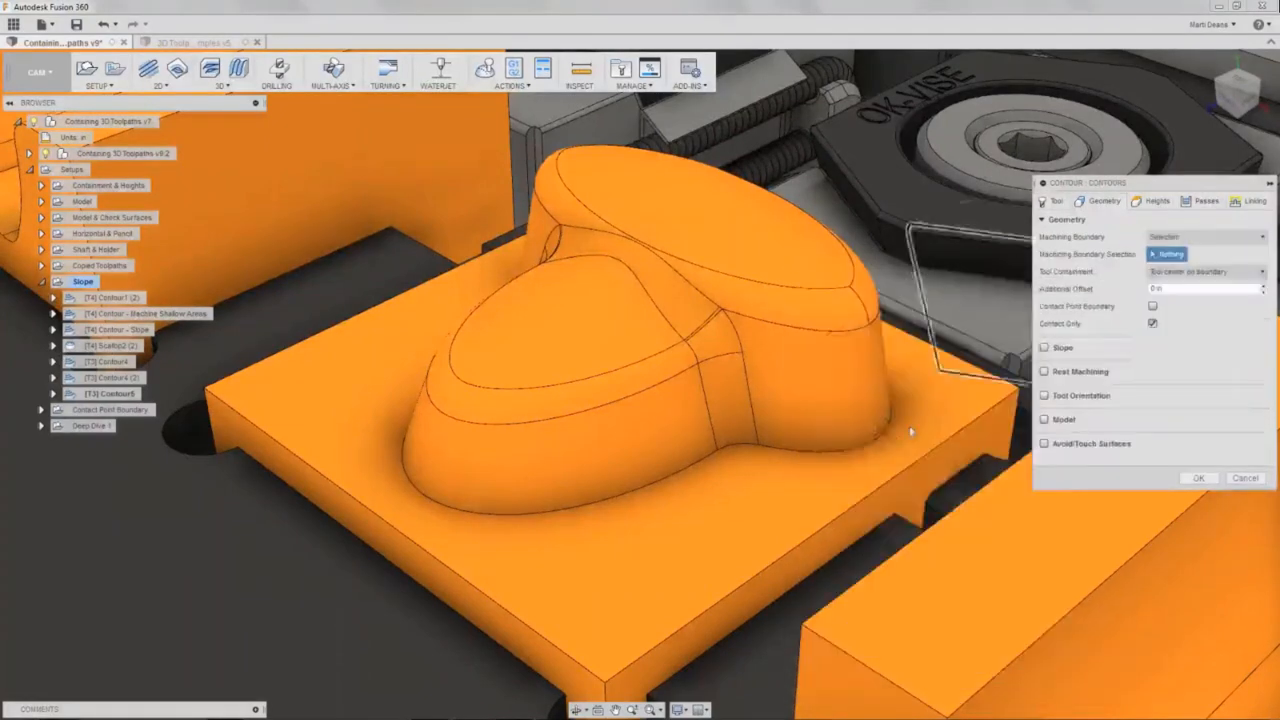
left_click(886, 438)
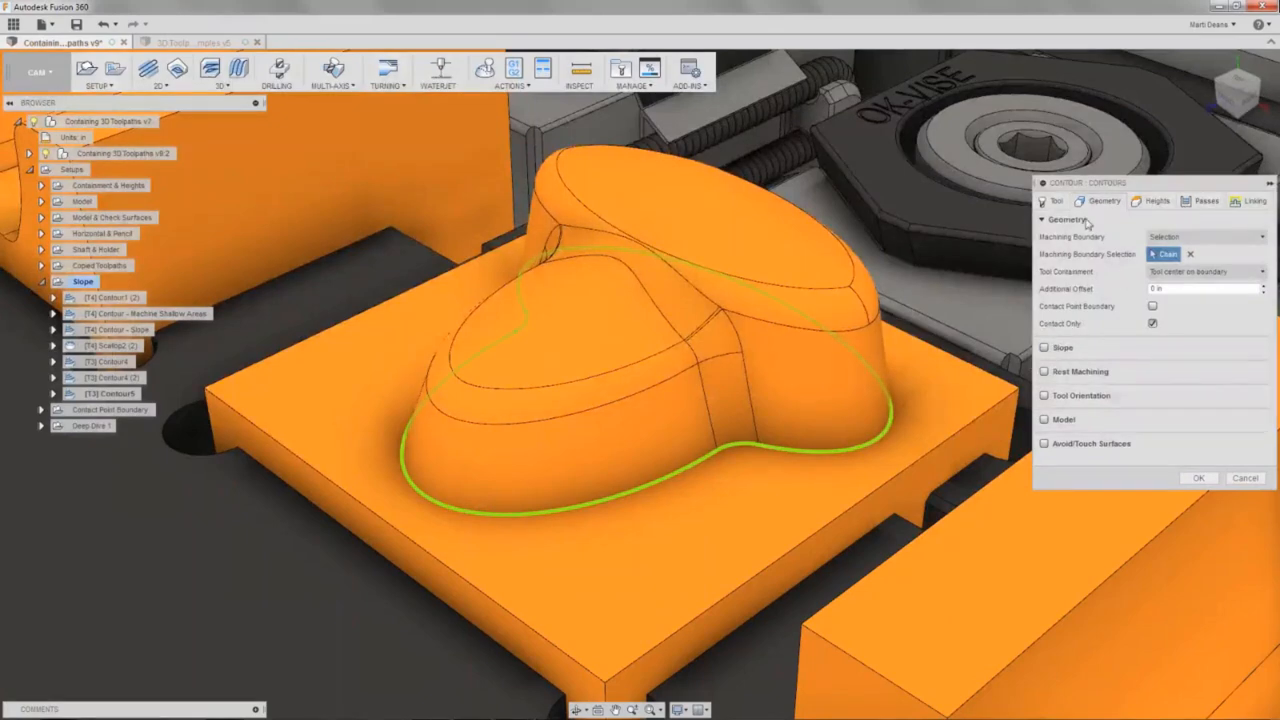
Enable slope limits for the contour and set the From Slope Angle to 60 deg.
left_click(1051, 348)
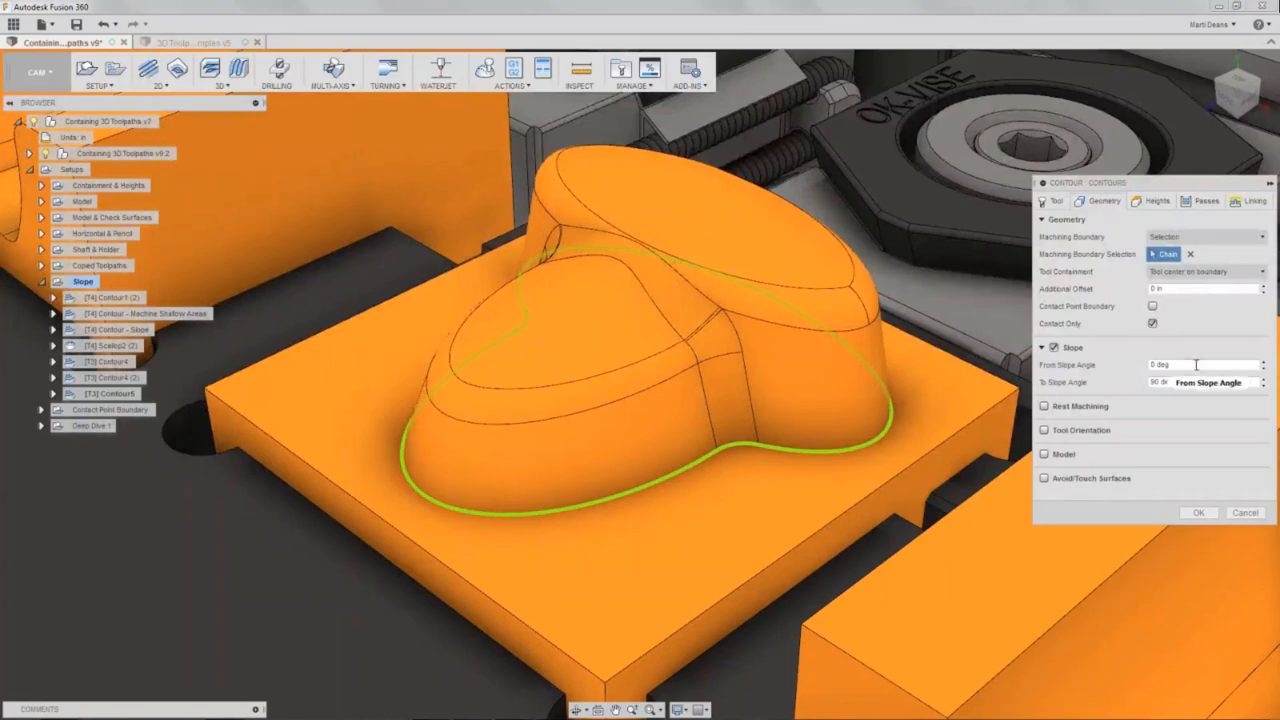
mouse_move(1197, 365)
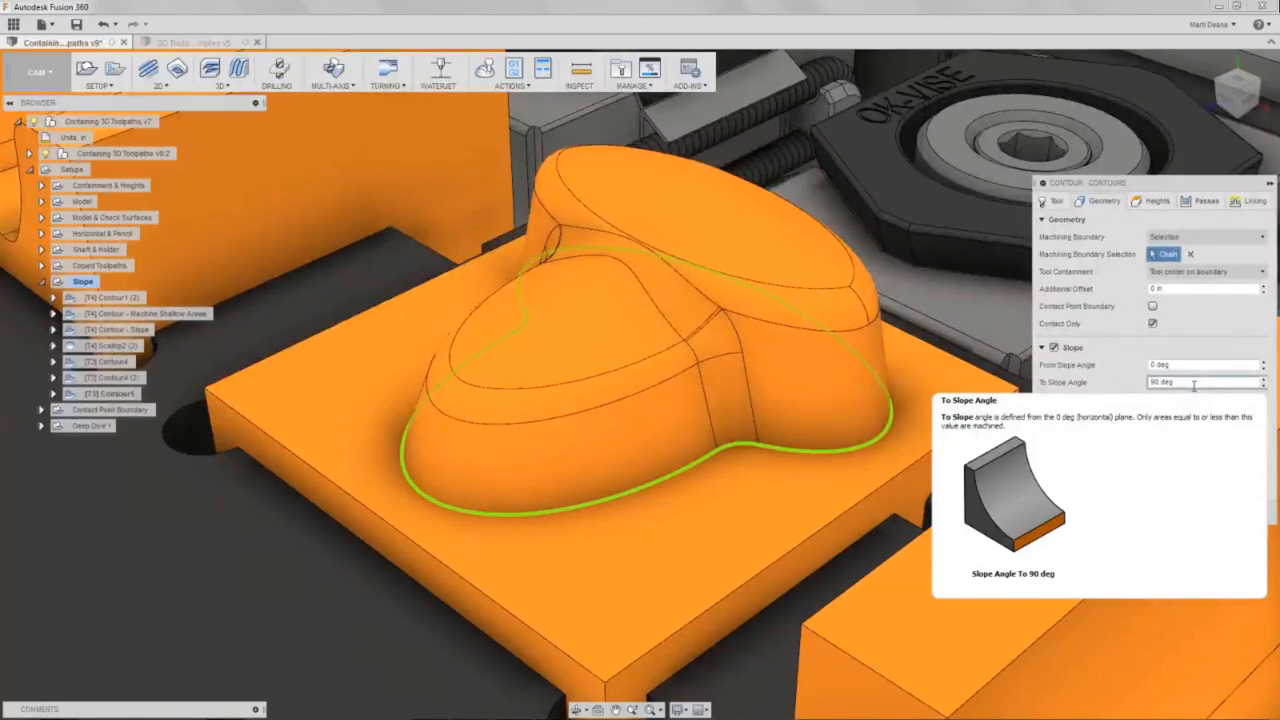
left_click(1152, 365)
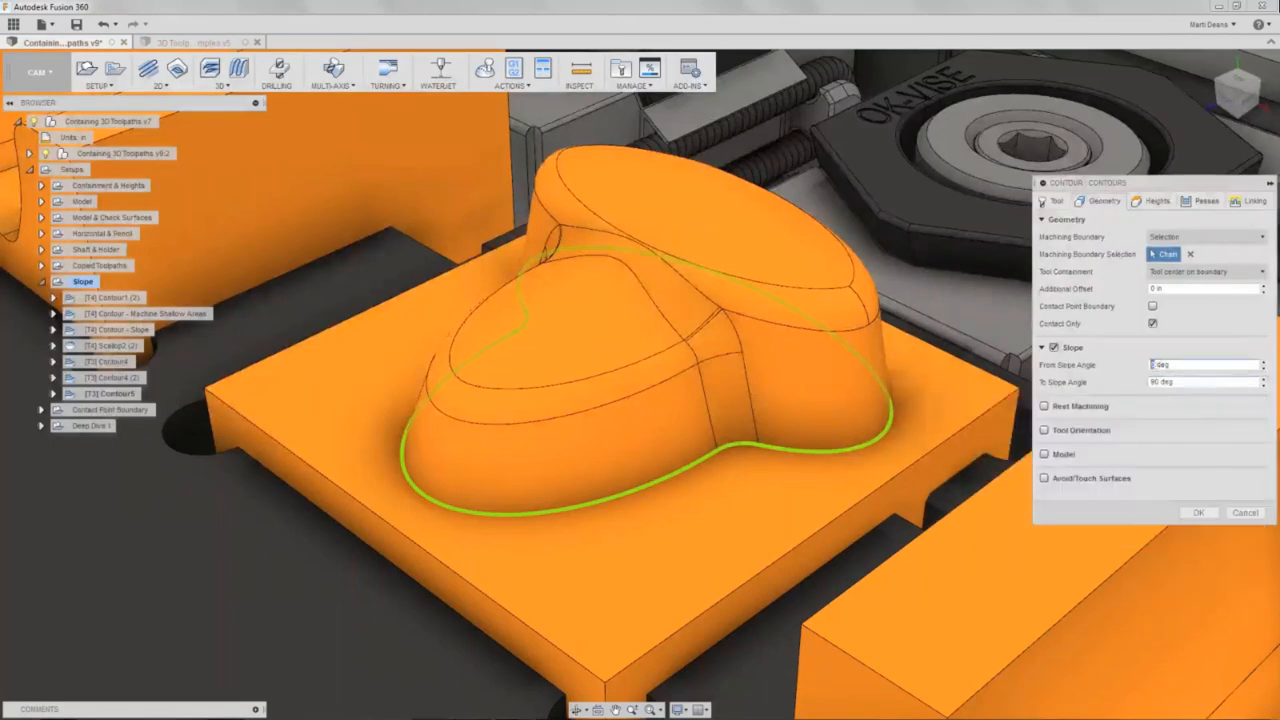
double_click(1152, 365)
type("60")
Edit the slope-limited contour's maximum stepdown and generate its toolpath.
left_click(1193, 201)
left_click(1141, 340)
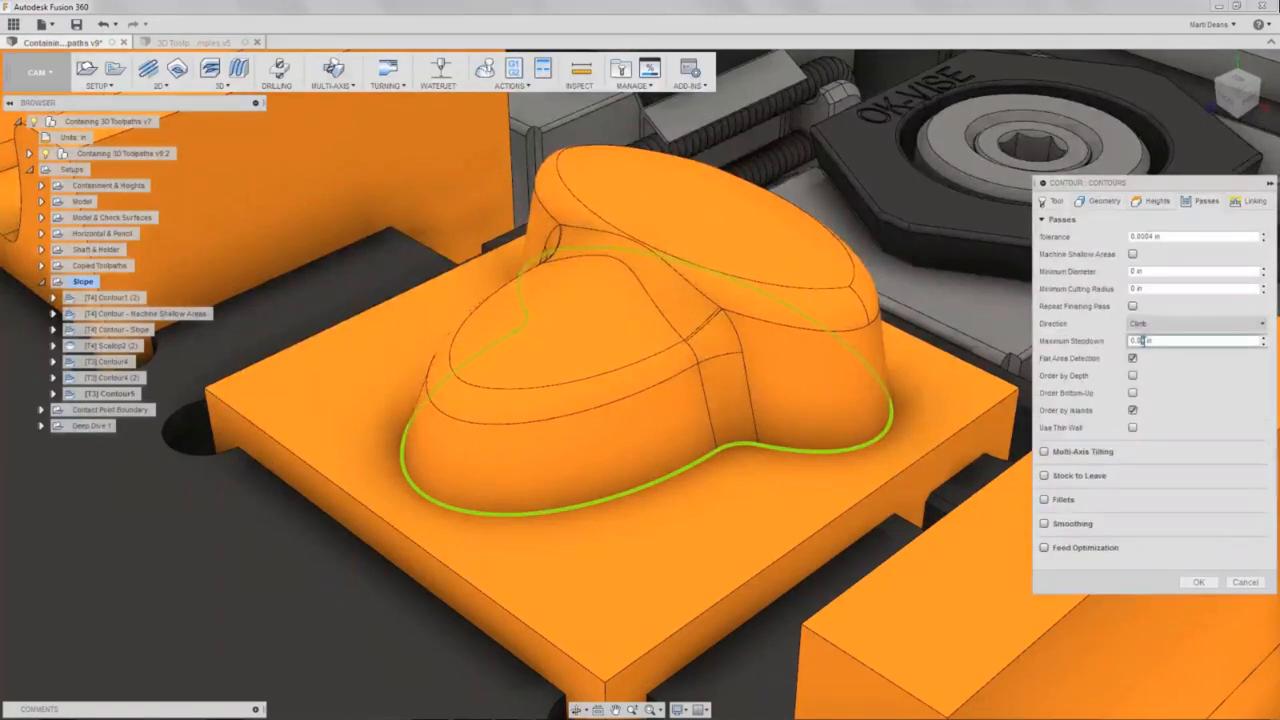
left_click(1197, 582)
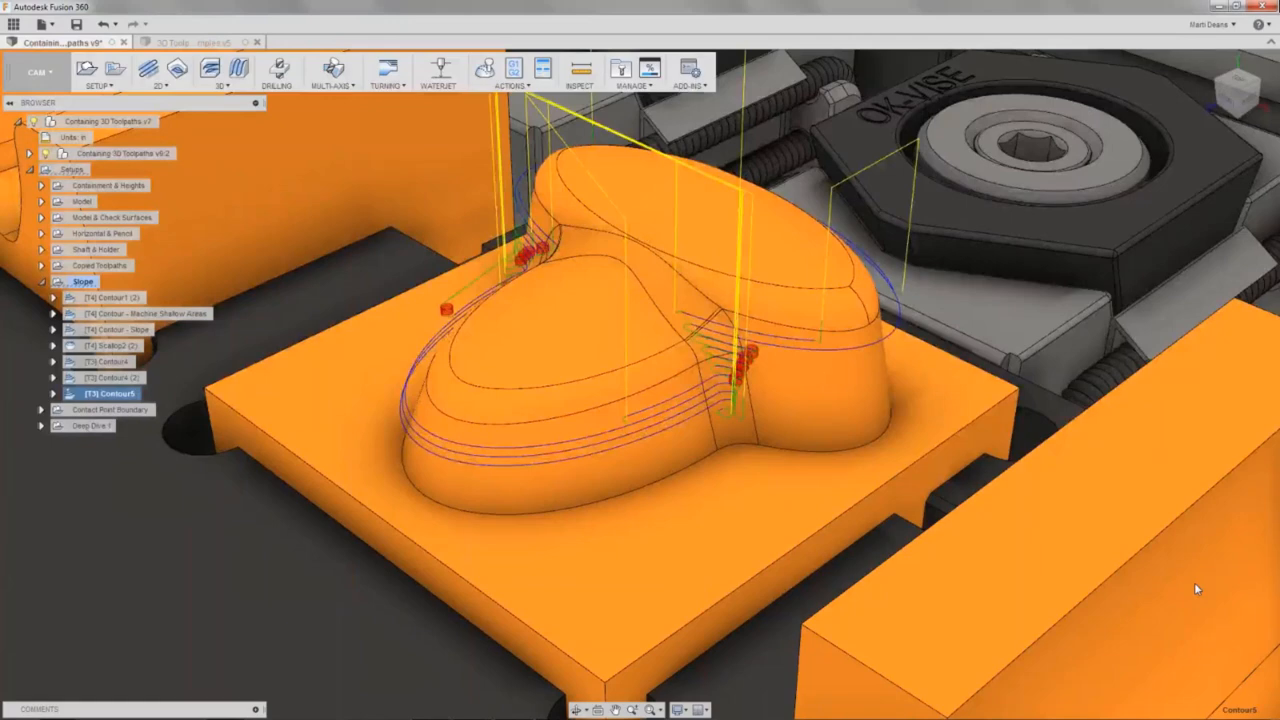
Change the slope-limited contour's tool containment to Tool outside boundary and regenerate its toolpath.
right_click(140, 394)
left_click(152, 401)
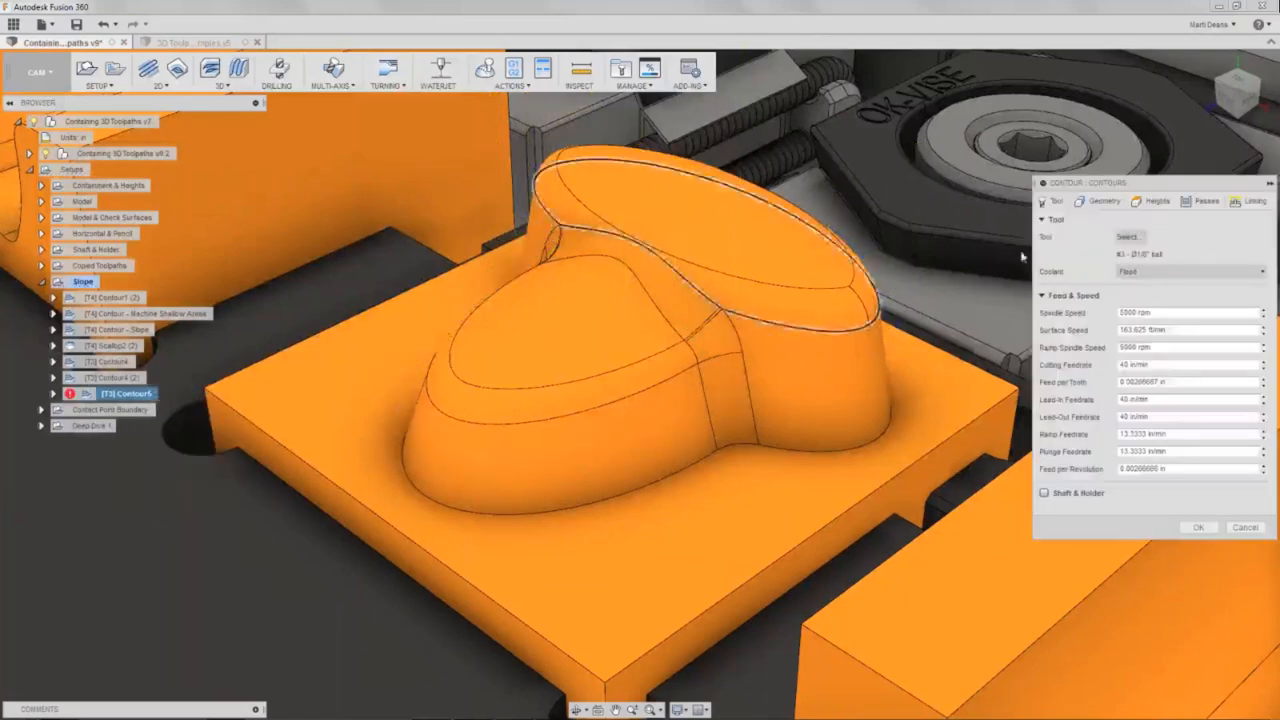
left_click(1102, 201)
left_click(1205, 271)
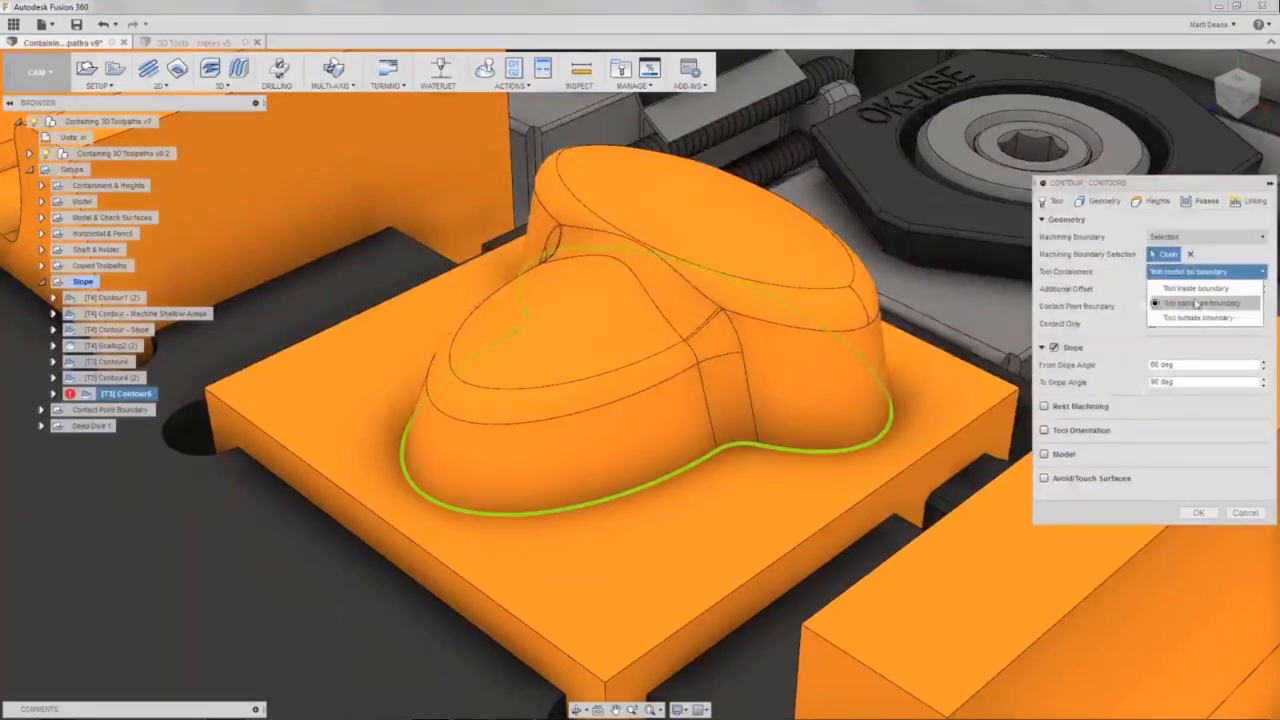
left_click(1199, 304)
left_click(1199, 512)
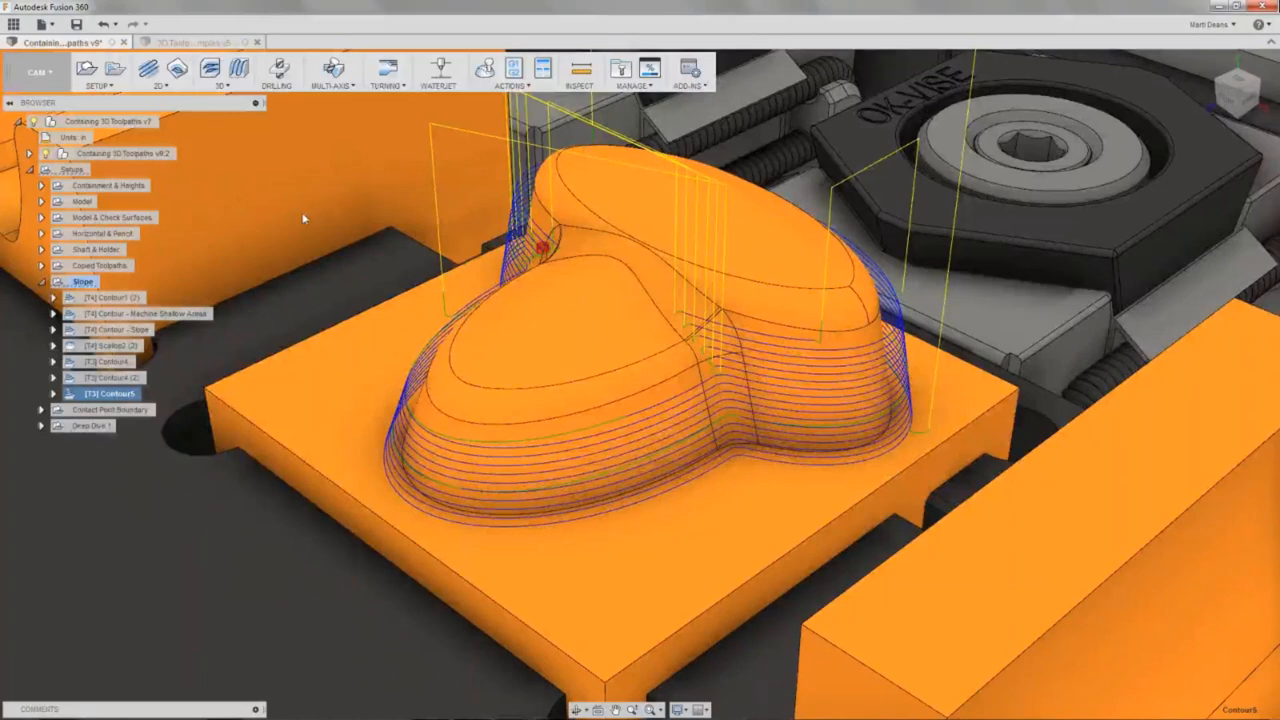
Start a Morphed Spiral operation in the Slope setup, enable slope limits, and set the To Slope Angle to 60 deg.
left_click(217, 87)
left_click(240, 260)
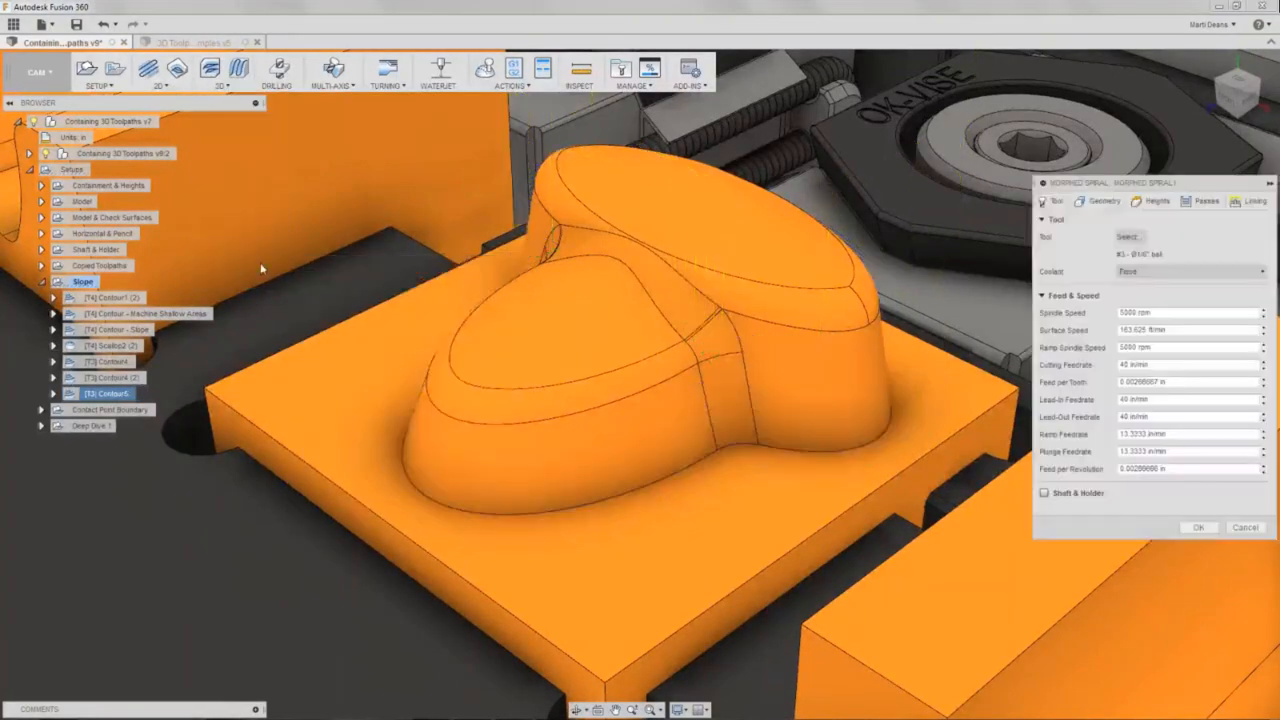
left_click(1102, 201)
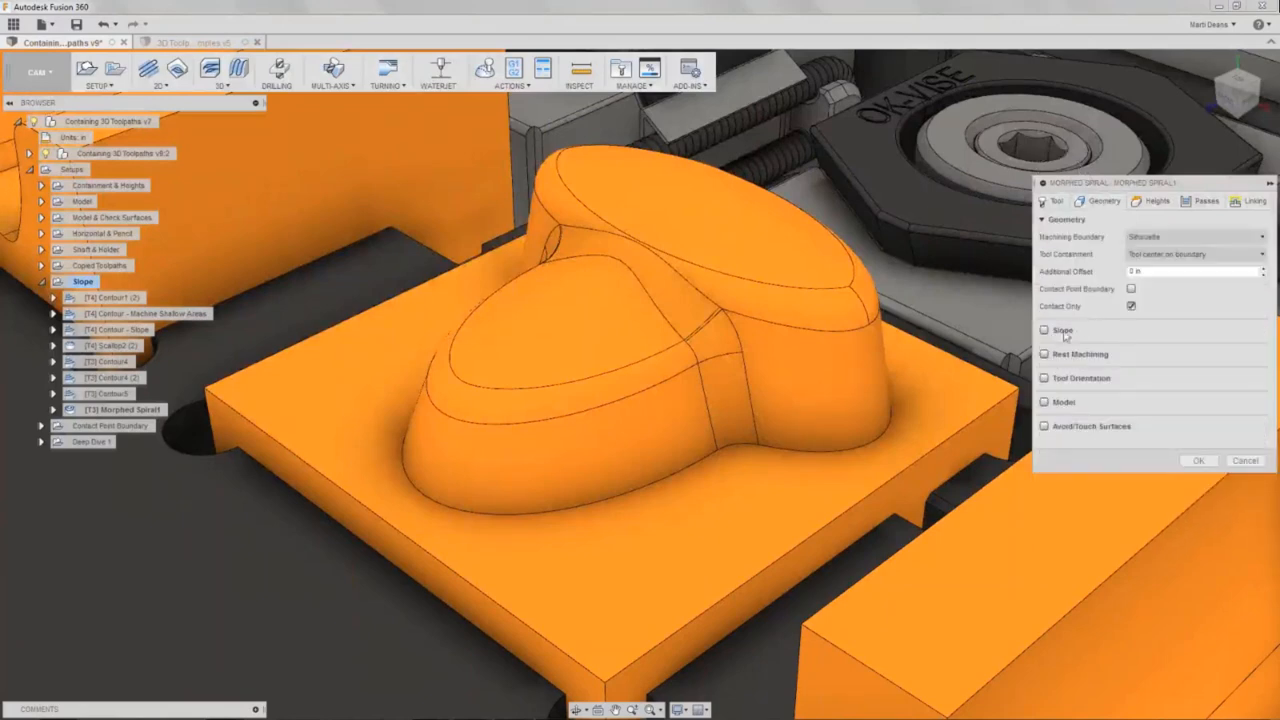
left_click(1045, 332)
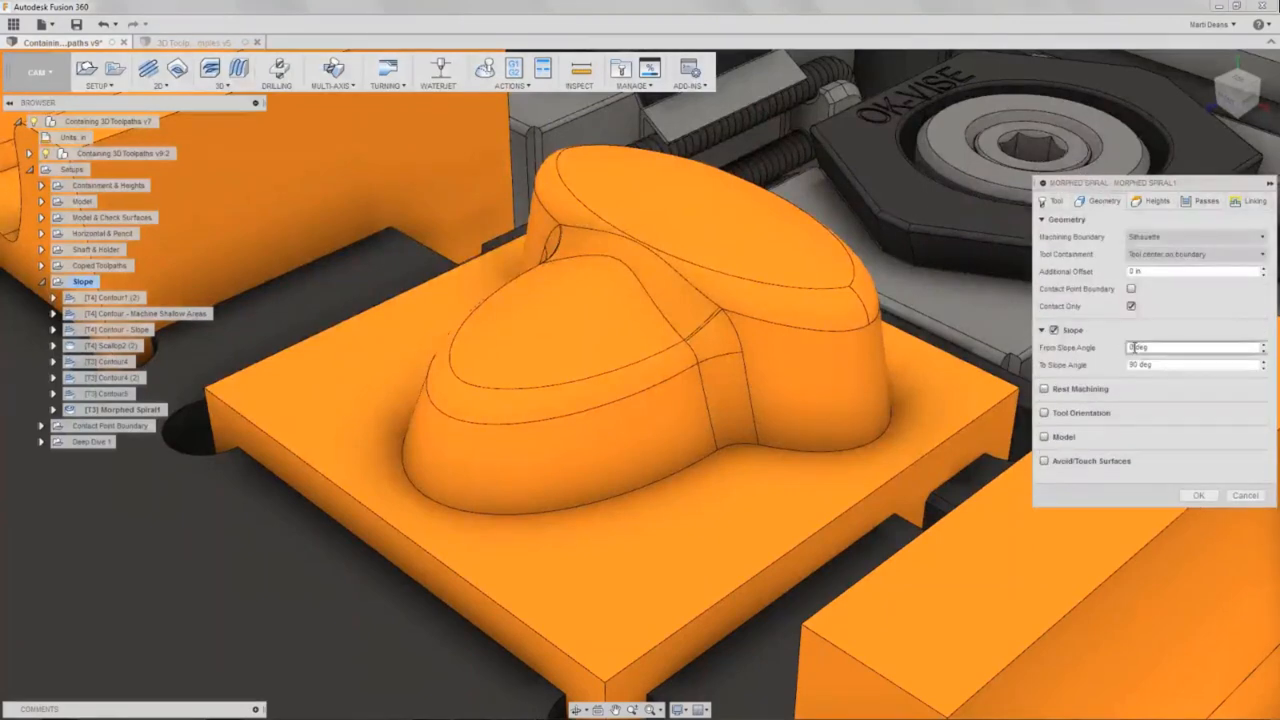
left_click(1133, 364)
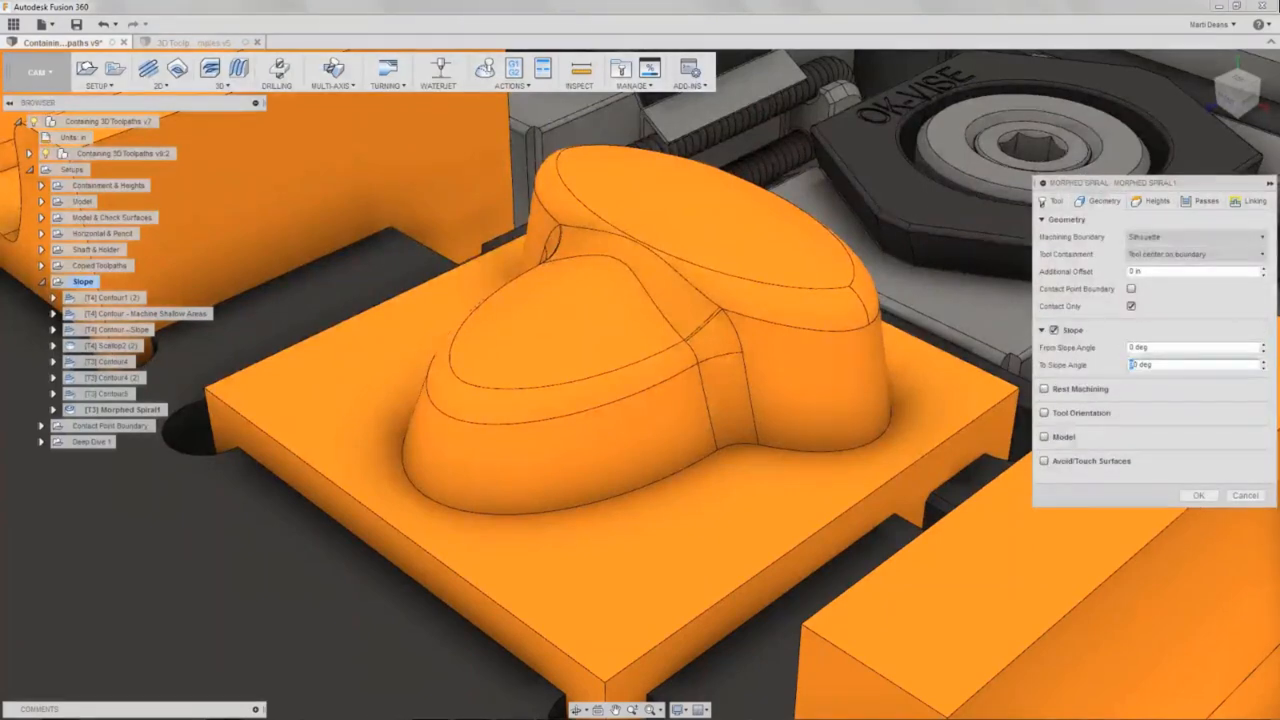
Contain the morphed spiral to the edge chain around the raised form's base with Tool outside boundary.
left_click(1190, 237)
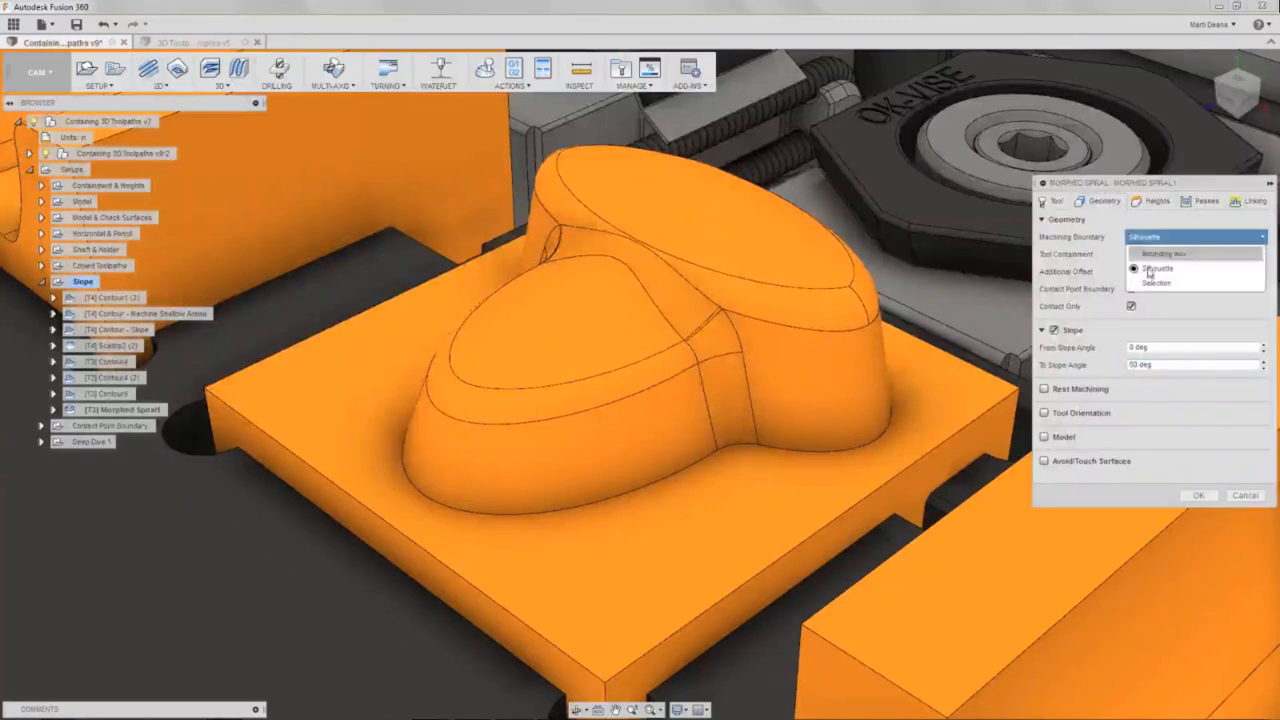
left_click(1160, 286)
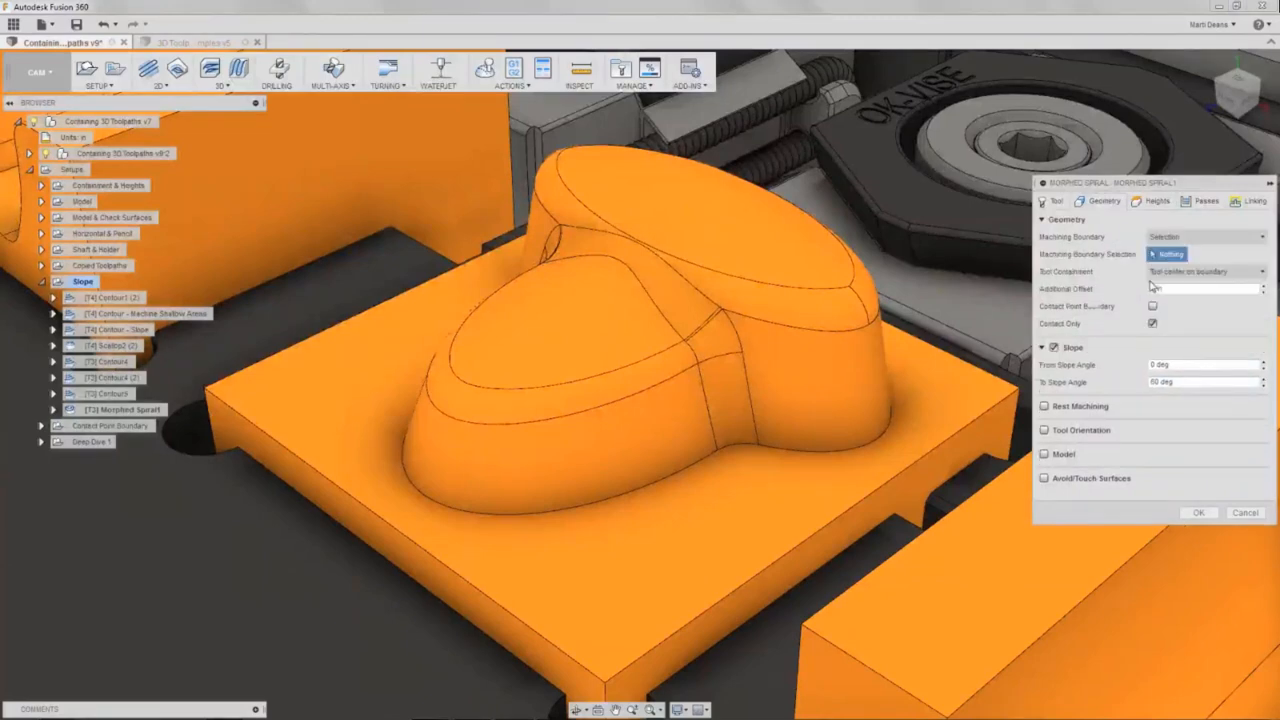
left_click(856, 450)
left_click(1195, 272)
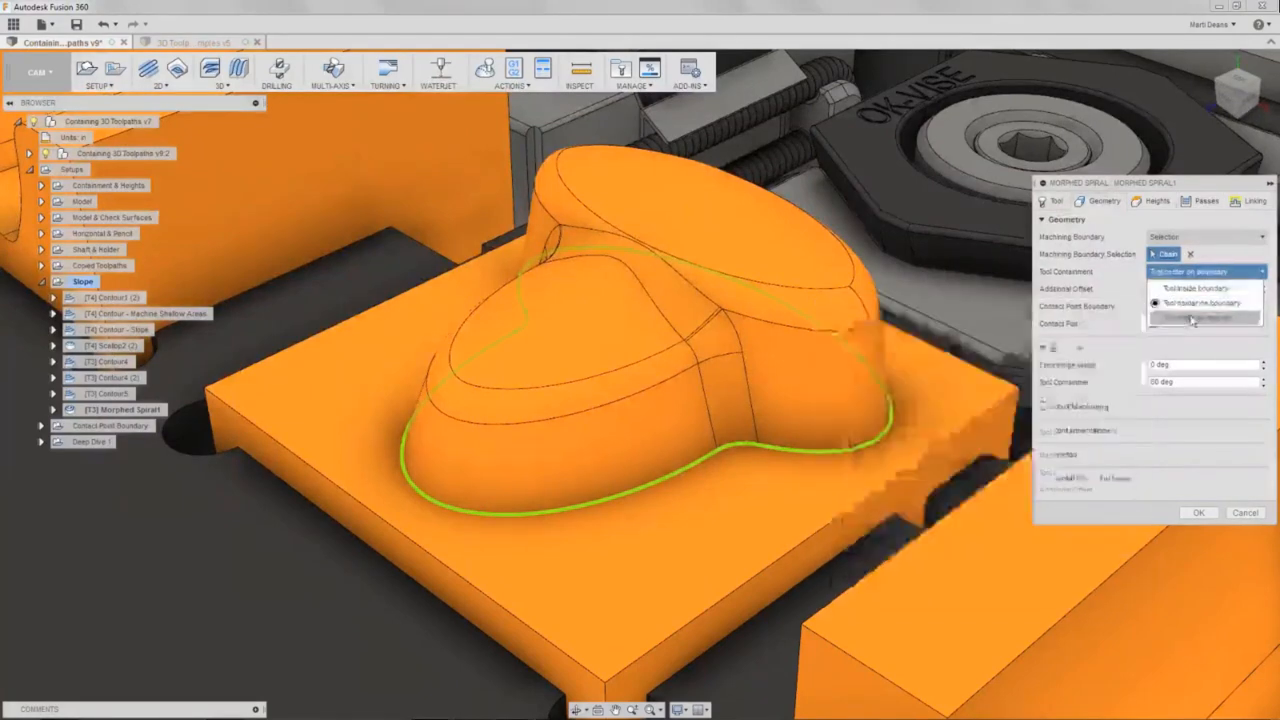
left_click(1190, 318)
Edit the morphed spiral's stepover and generate its toolpath.
left_click(1054, 203)
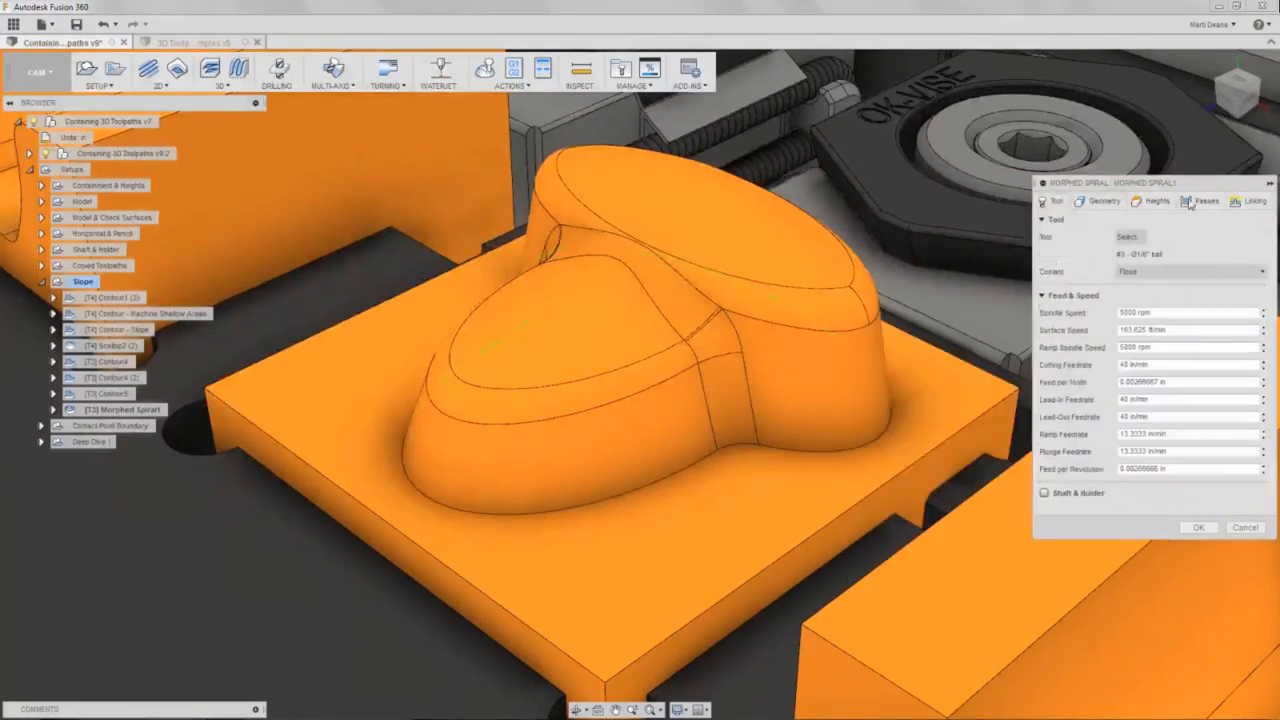
left_click(1208, 202)
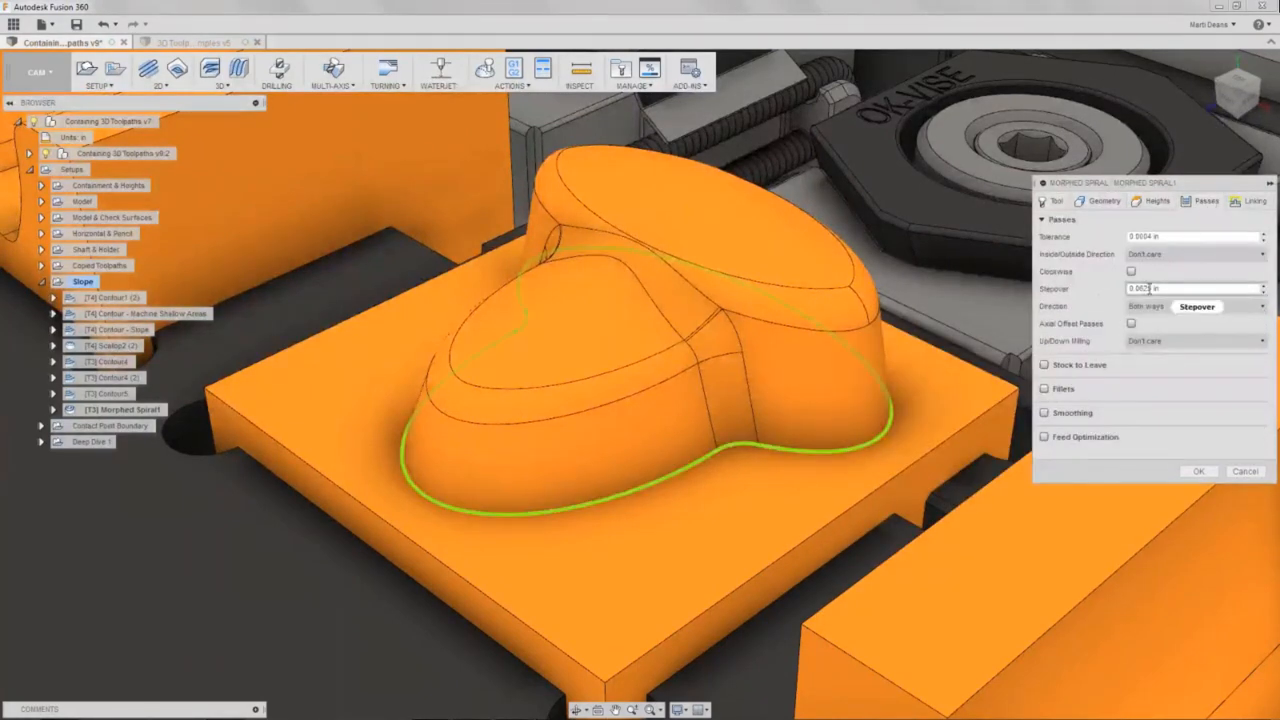
left_click_drag(1150, 289, 1140, 289)
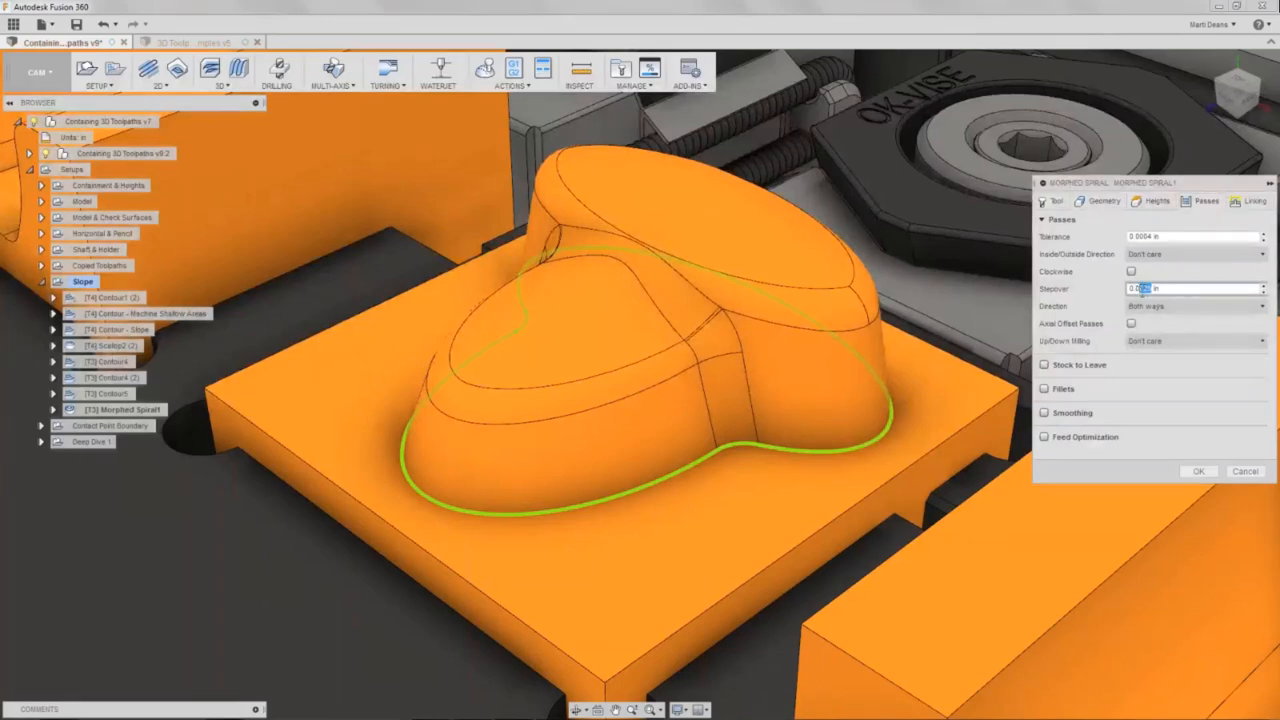
left_click(1198, 471)
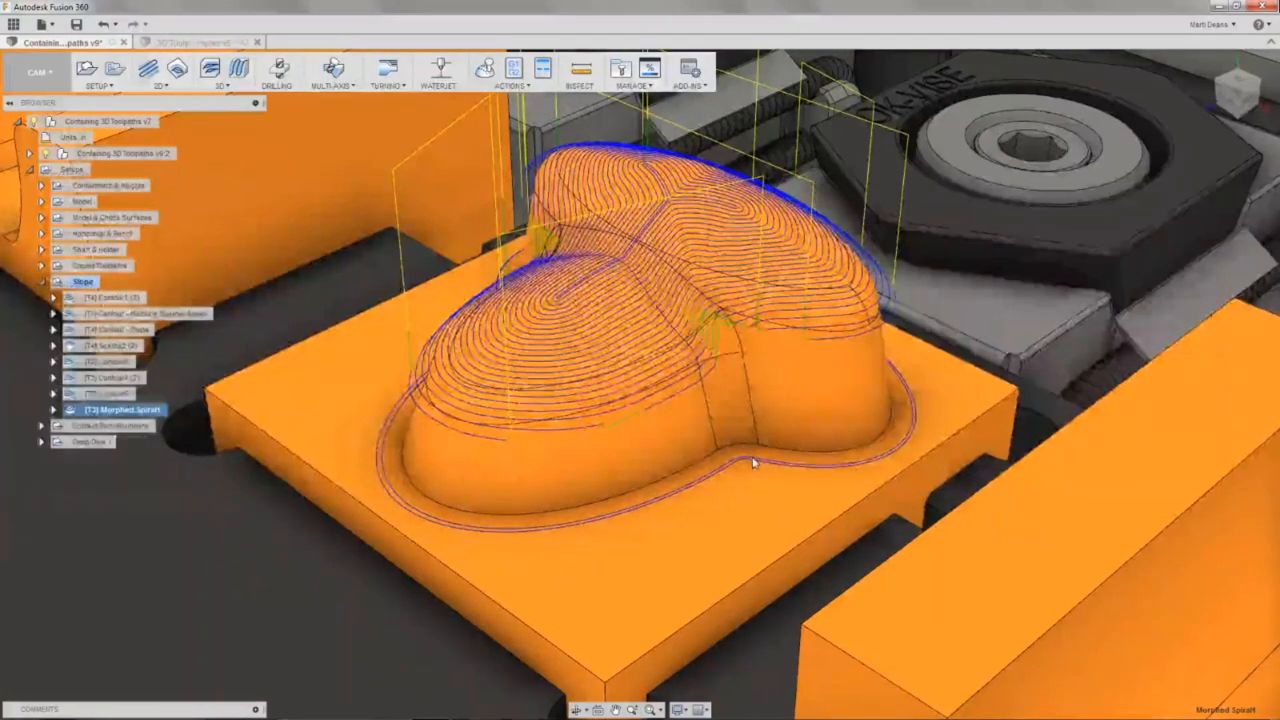
Display the slope-limited contour and morphed spiral toolpaths together and examine how they cover the raised form.
left_click(106, 394, "ctrl")
left_click(110, 378, "ctrl")
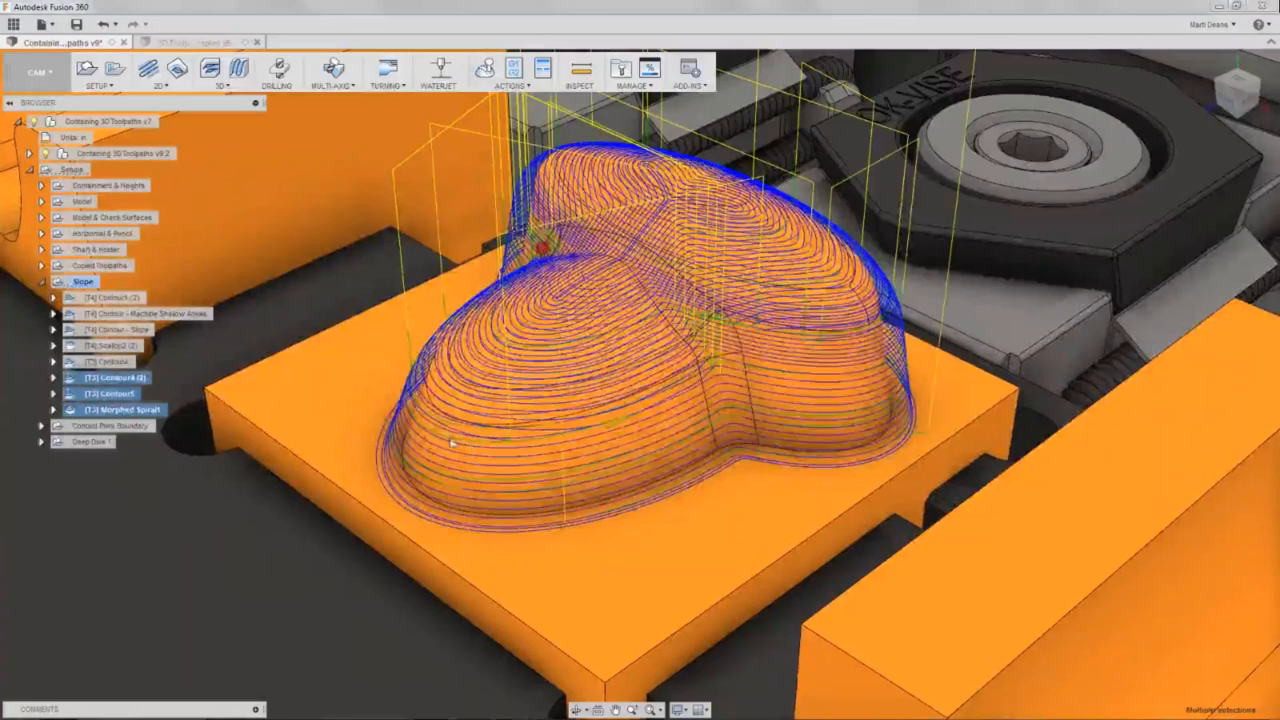
left_click(299, 415)
left_click(128, 396)
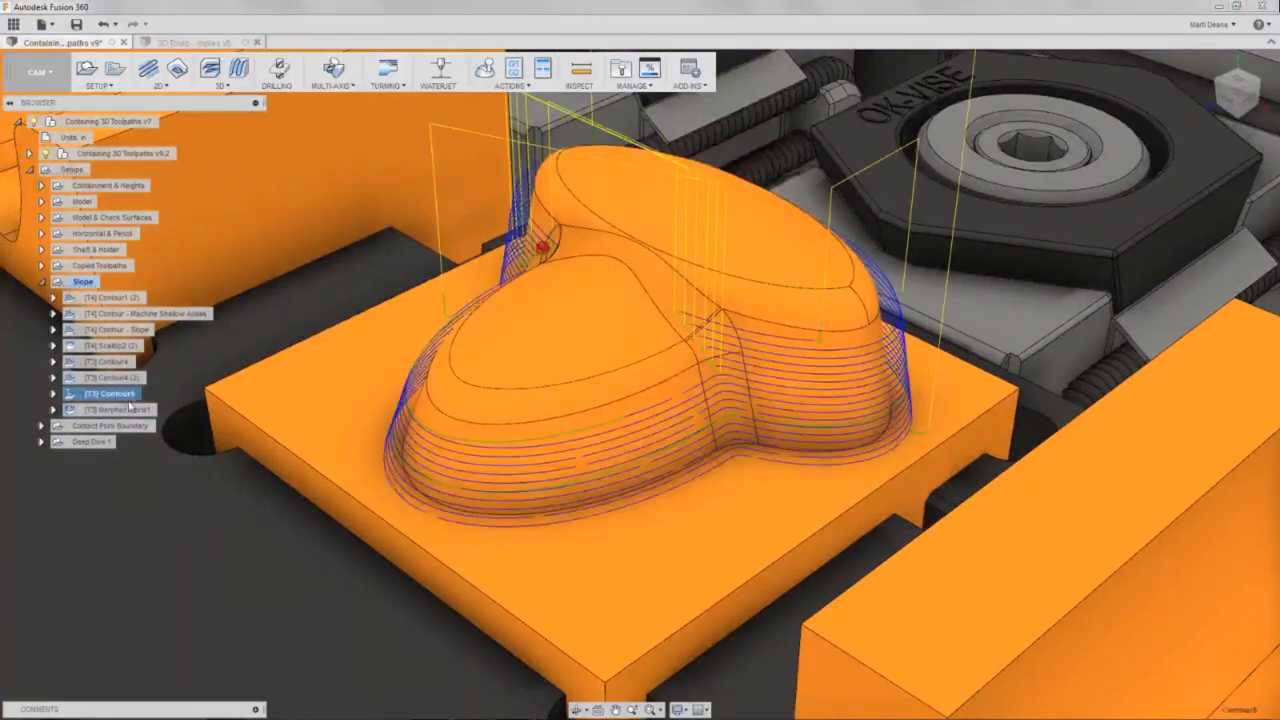
left_click(128, 409, "ctrl")
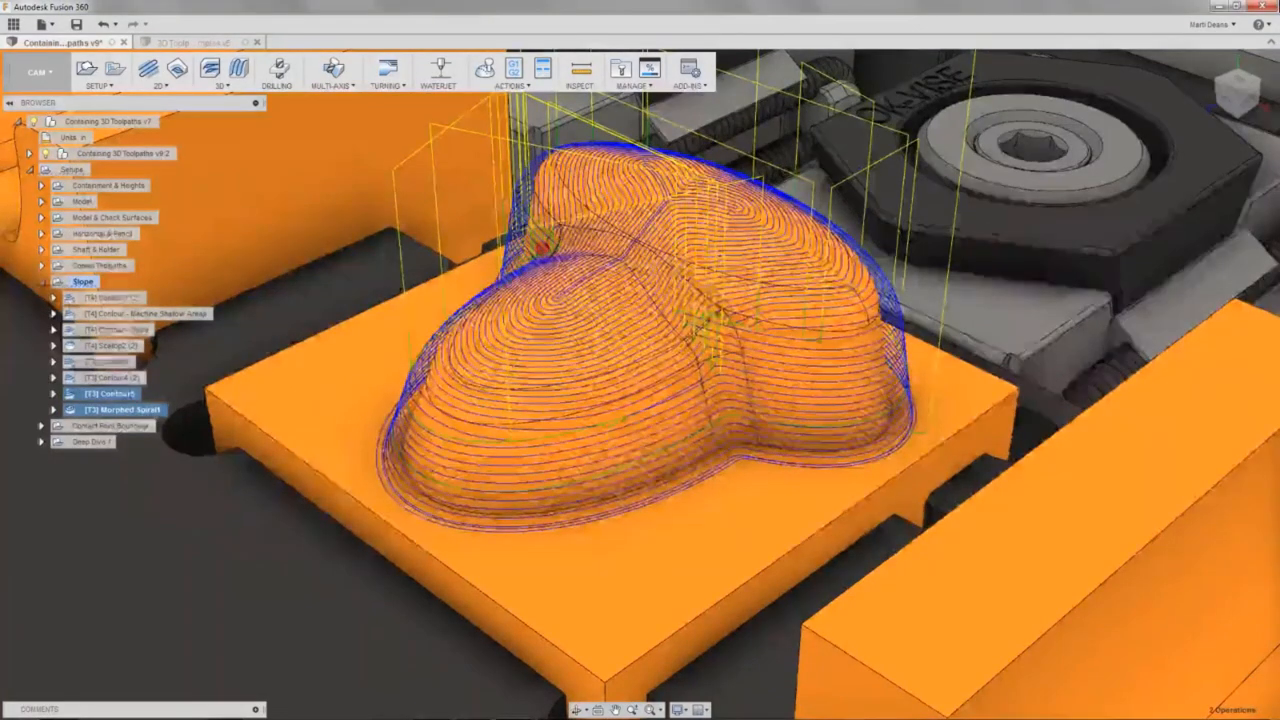
middle_click_drag(450, 430, 634, 353, "shift")
middle_click_drag(809, 471, 485, 518, "shift")
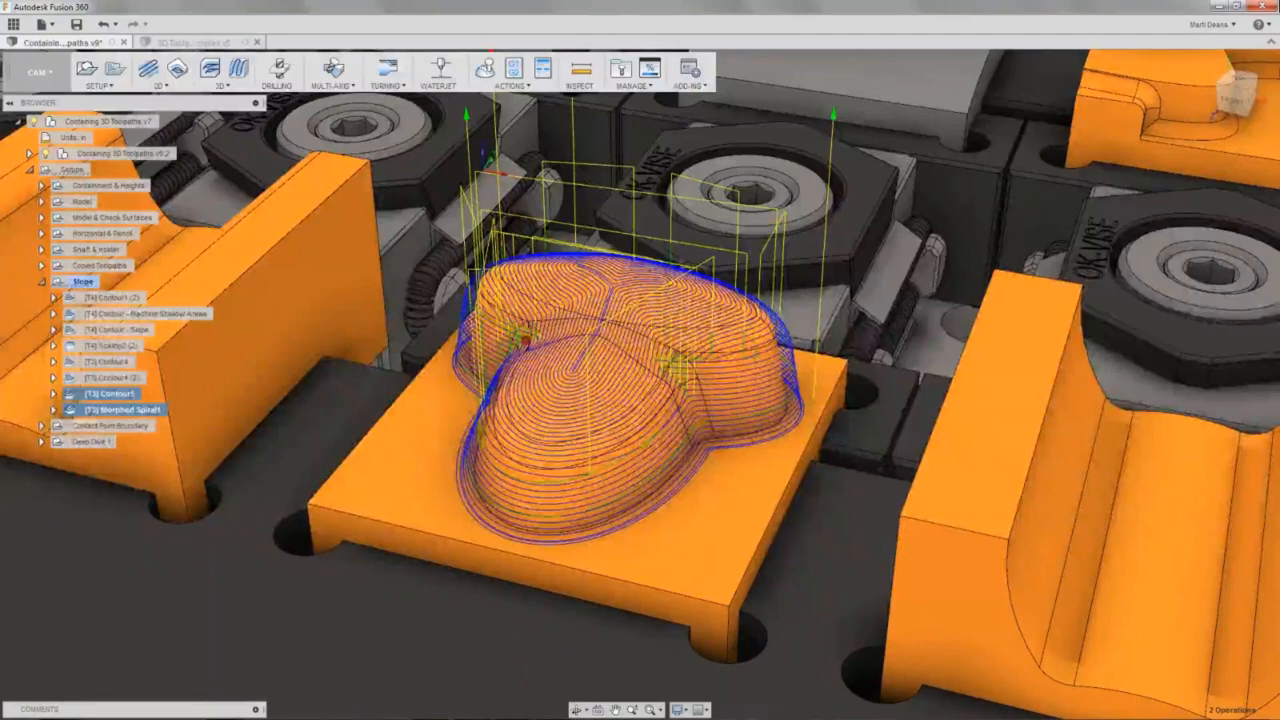
Create a derived 3D Scallop operation from the morphed spiral and generate it with the inherited settings.
left_click(124, 418)
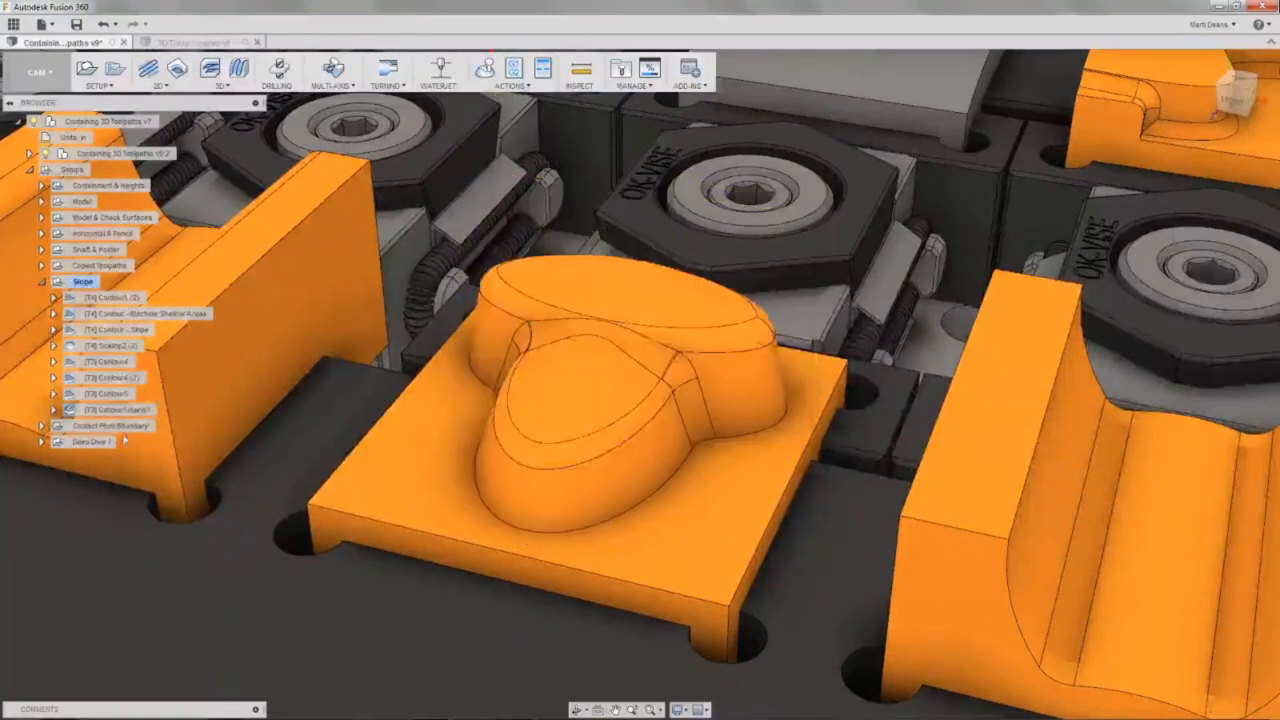
left_click(124, 414)
right_click(133, 415)
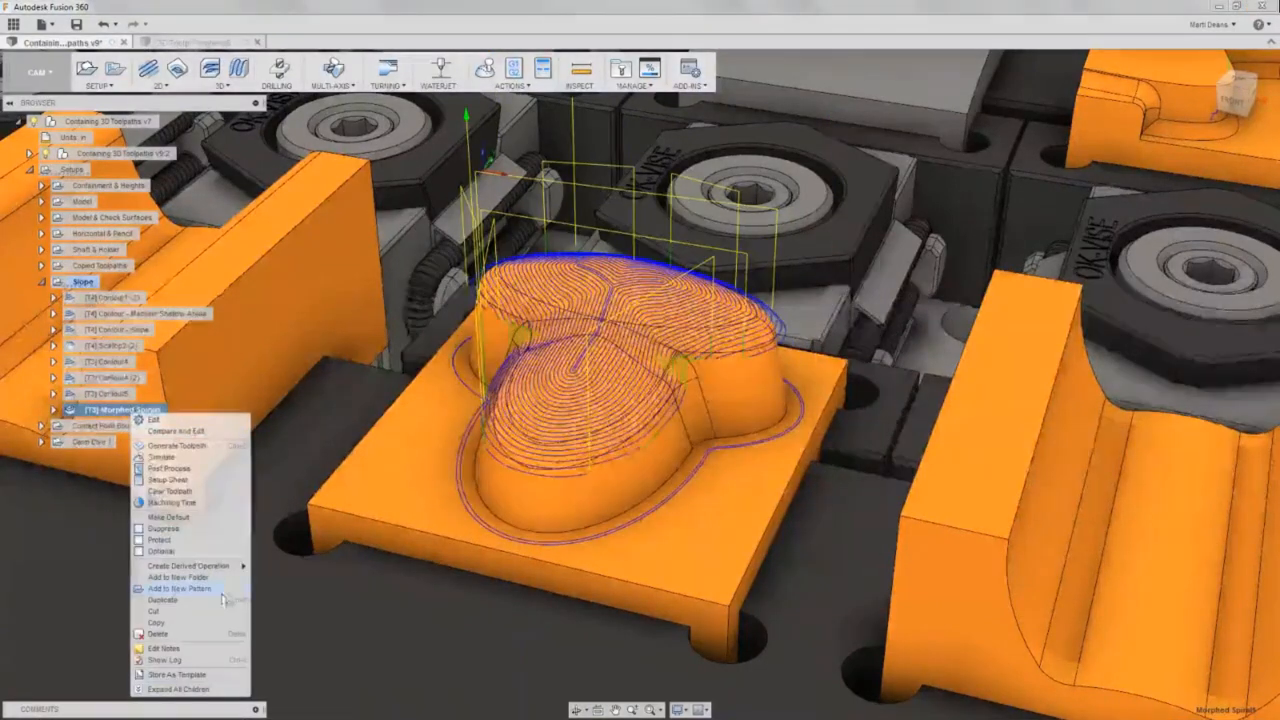
mouse_move(225, 570)
mouse_move(320, 576)
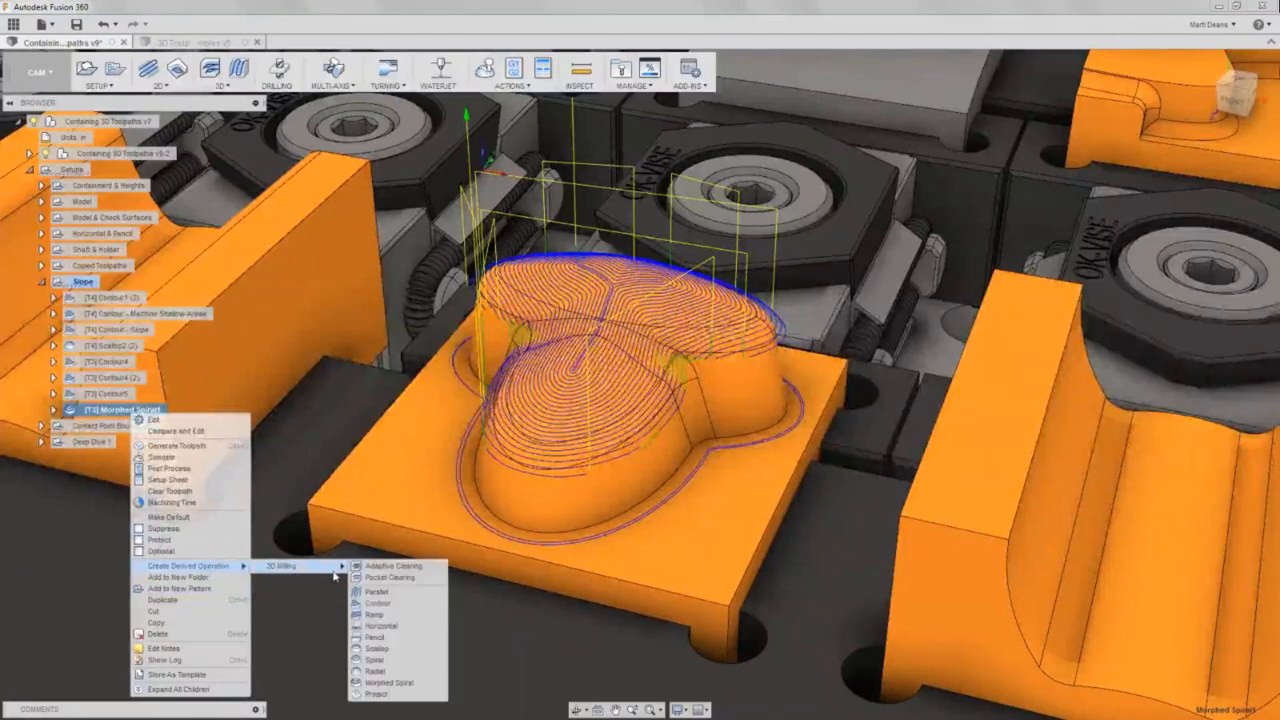
left_click(408, 652)
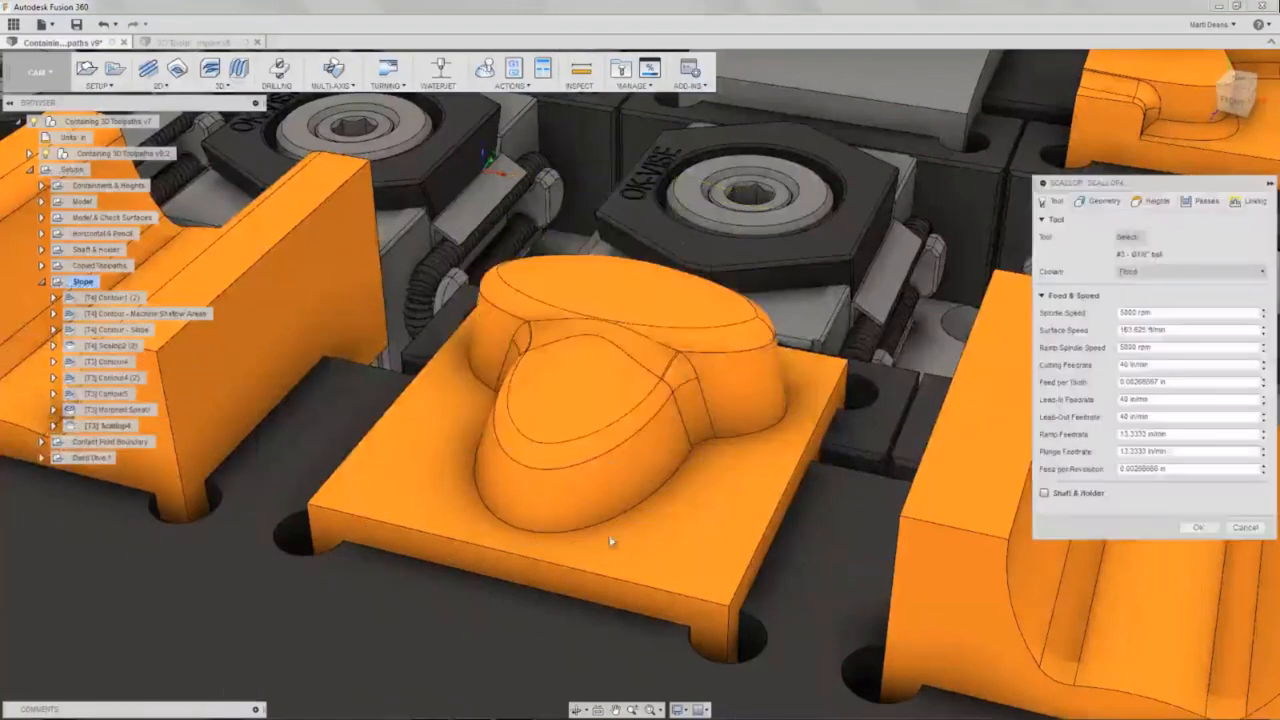
left_click(1199, 527)
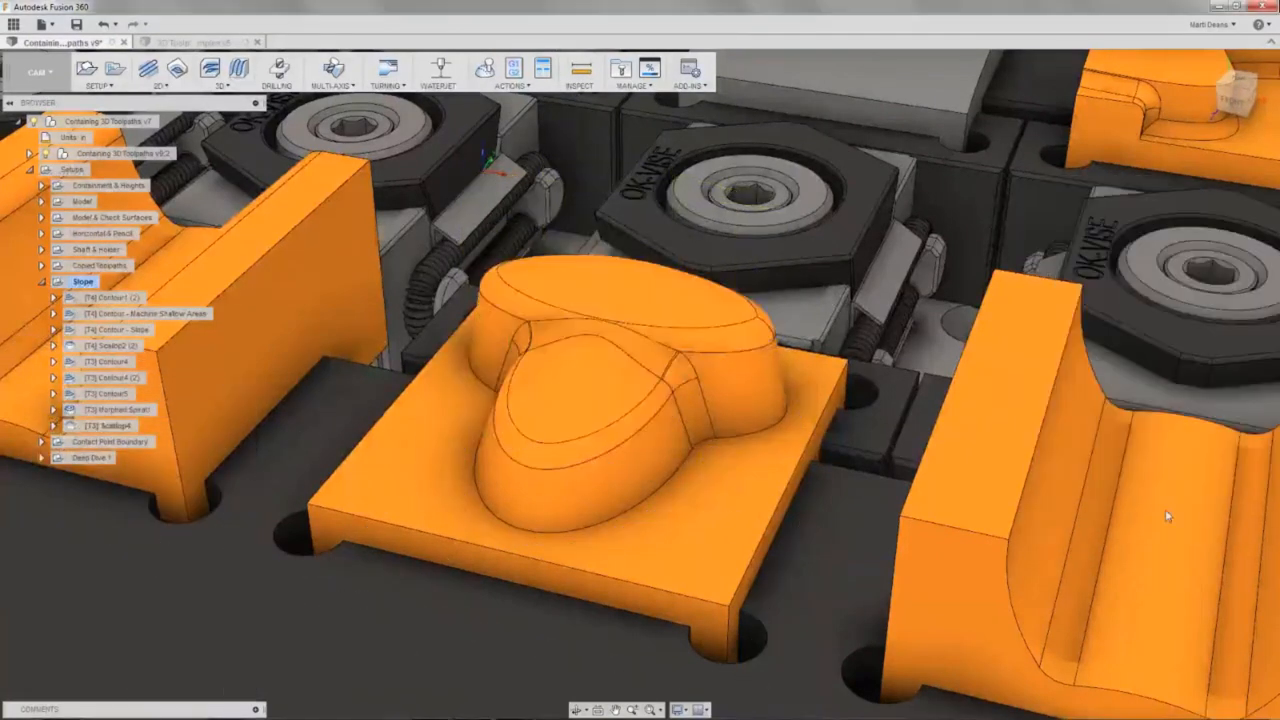
Delete the morphed spiral operation from the Slope setup and display the derived scallop's toolpath.
left_click(119, 415)
key("Delete")
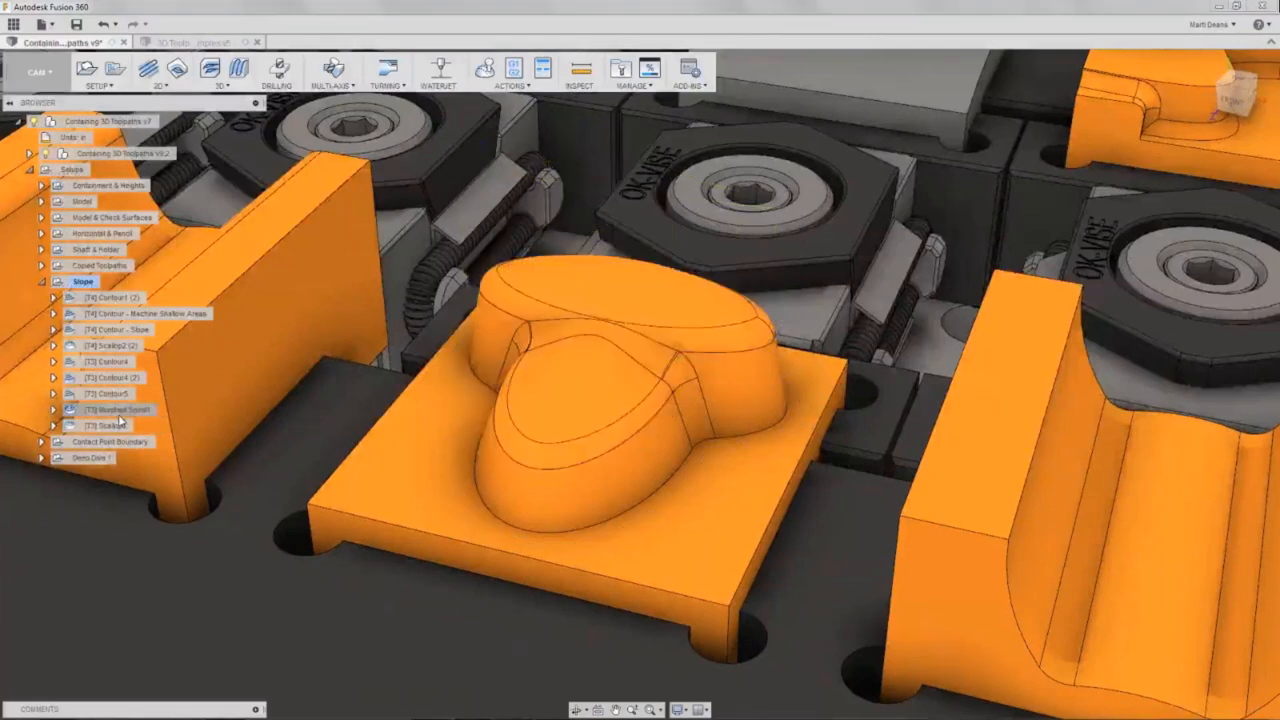
left_click(116, 411)
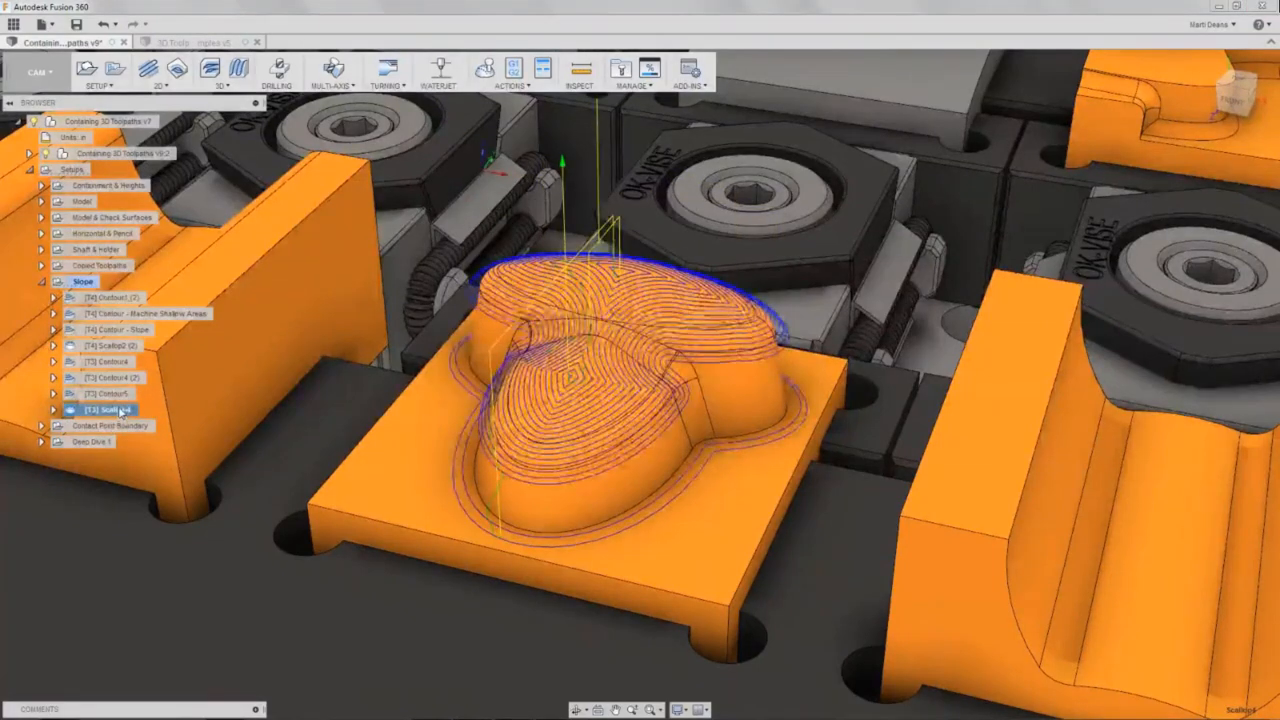
Collapse the Slope setup and examine the curved channel part's profile from the front.
middle_click_drag(370, 418, 116, 399)
scroll(370, 412, "down", 3)
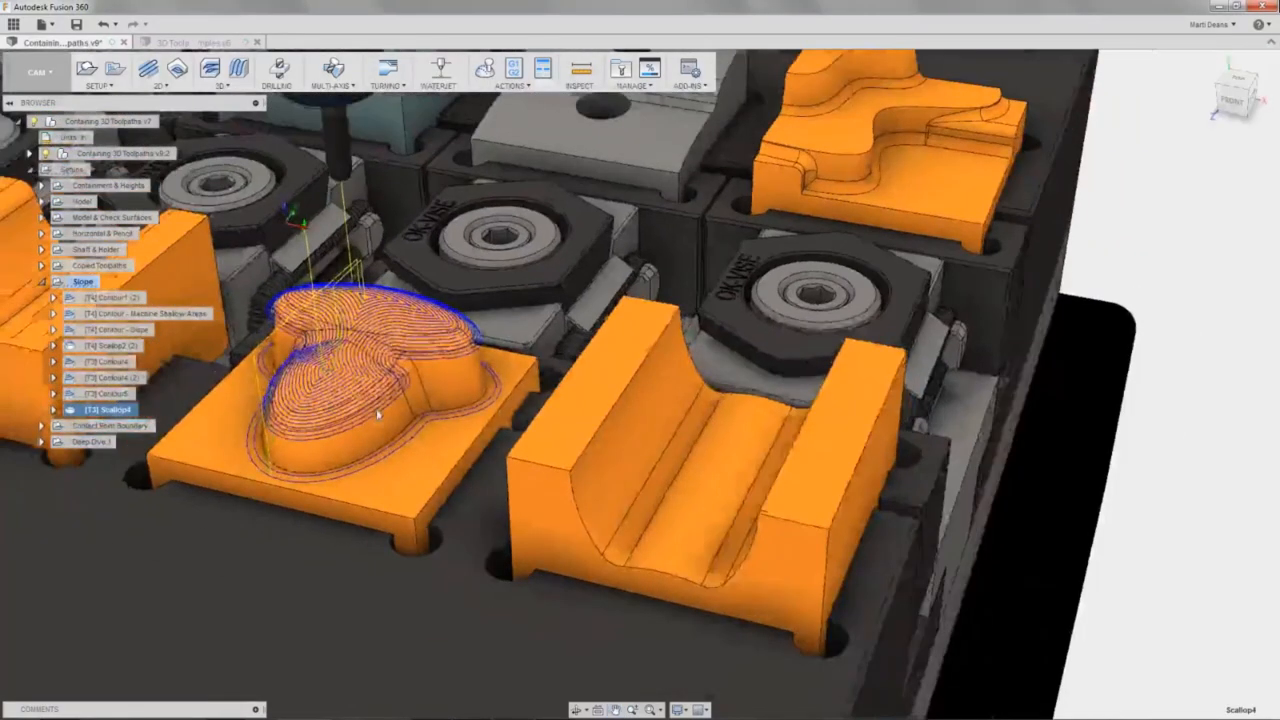
middle_click_drag(914, 491, 763, 460)
left_click(923, 434)
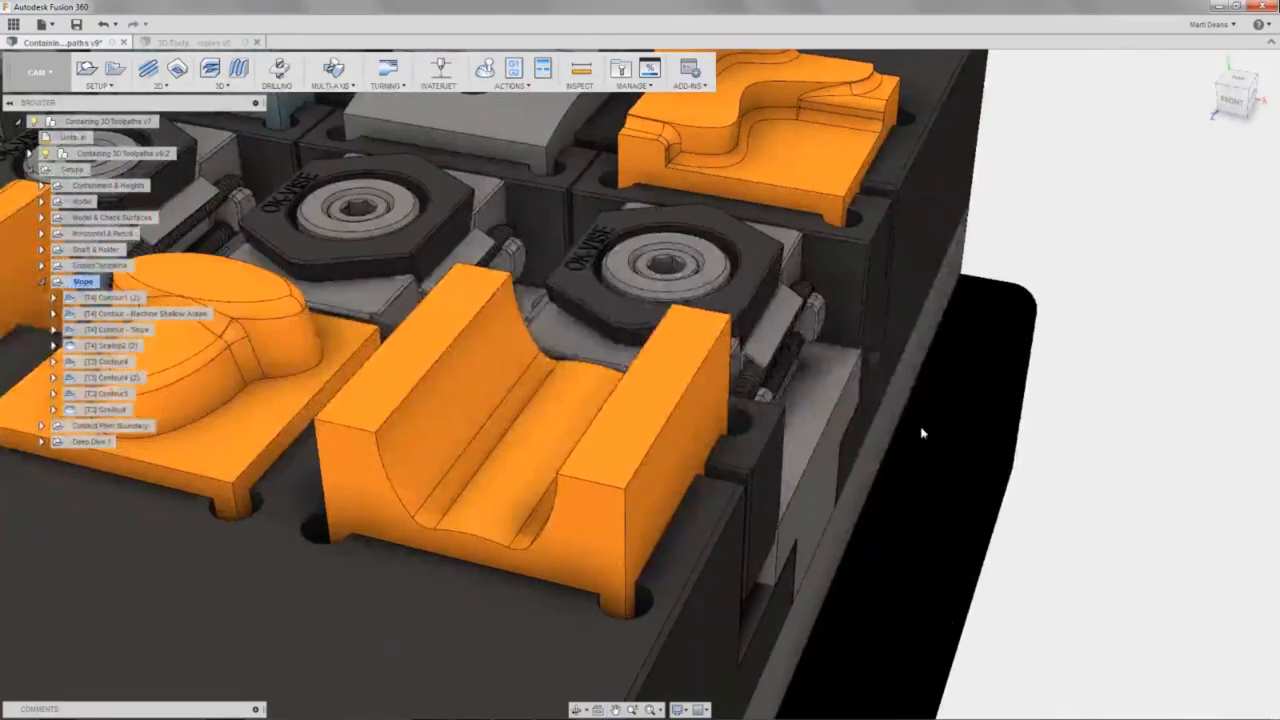
left_click(41, 281)
scroll(42, 230, "down", 3)
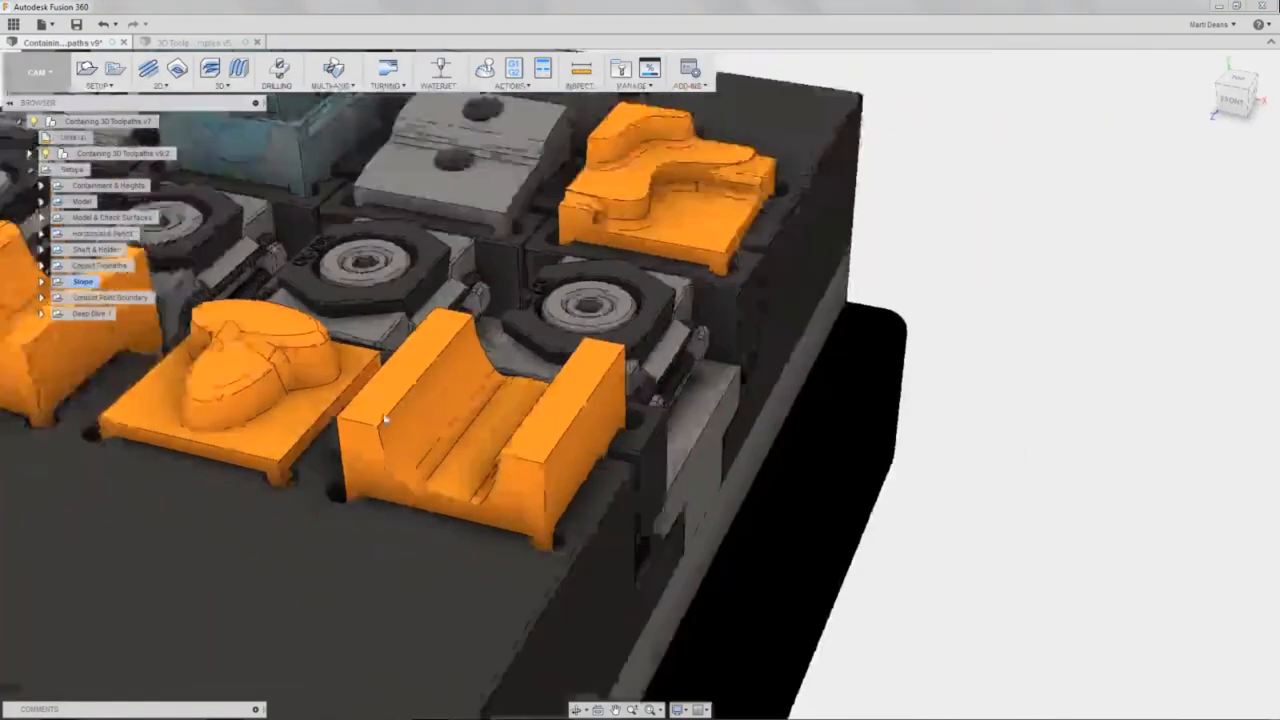
middle_click_drag(439, 412, 752, 388)
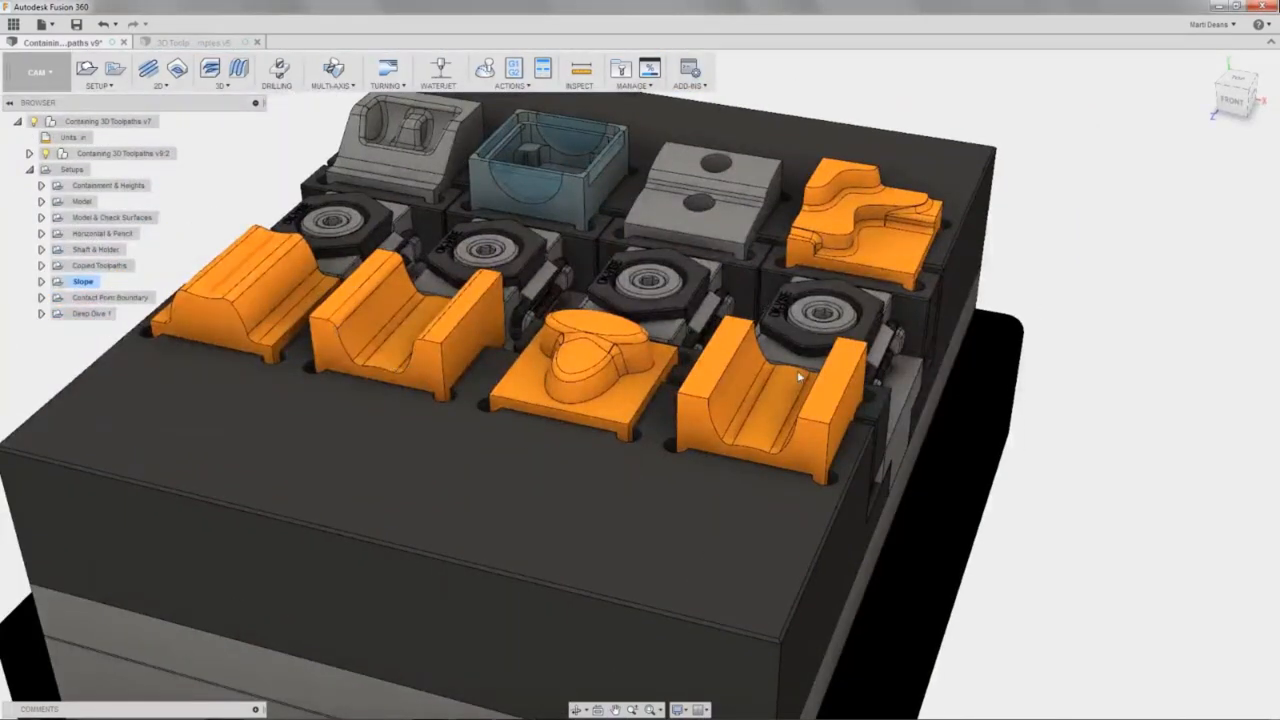
scroll(795, 379, "up", 5)
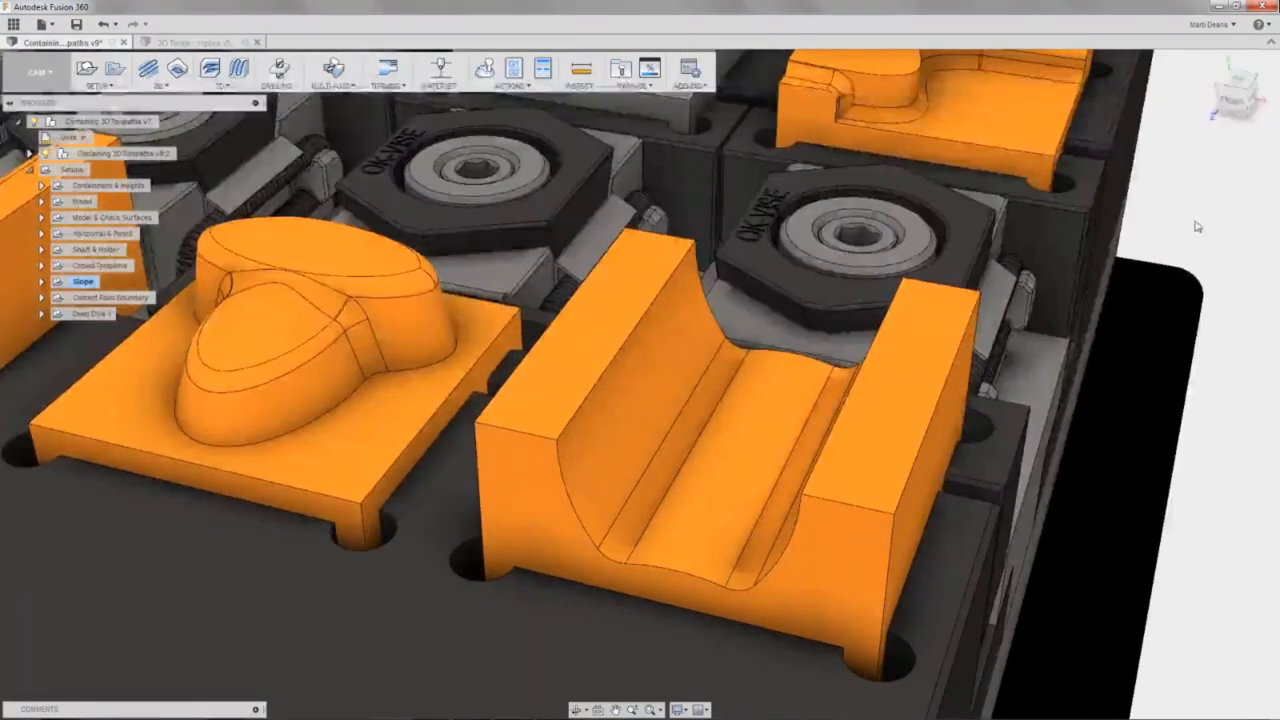
left_click_drag(1236, 108, 1234, 104)
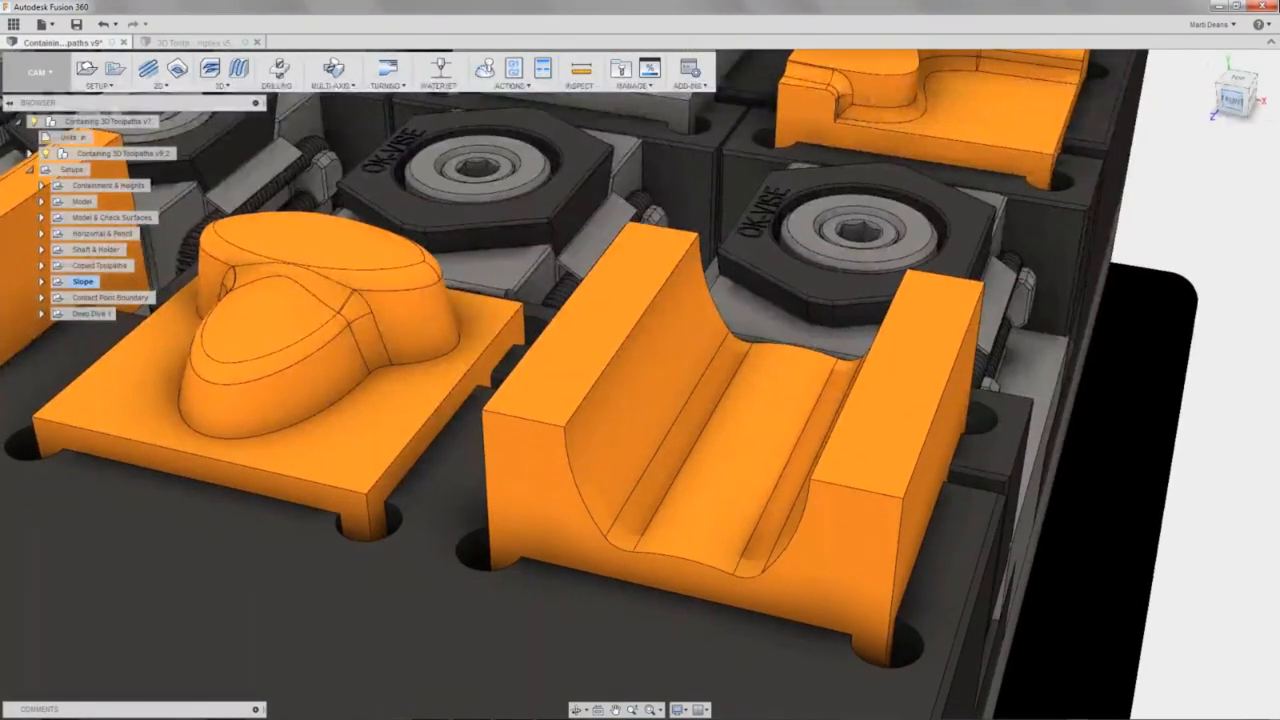
left_click(1234, 102)
scroll(855, 245, "up", 3)
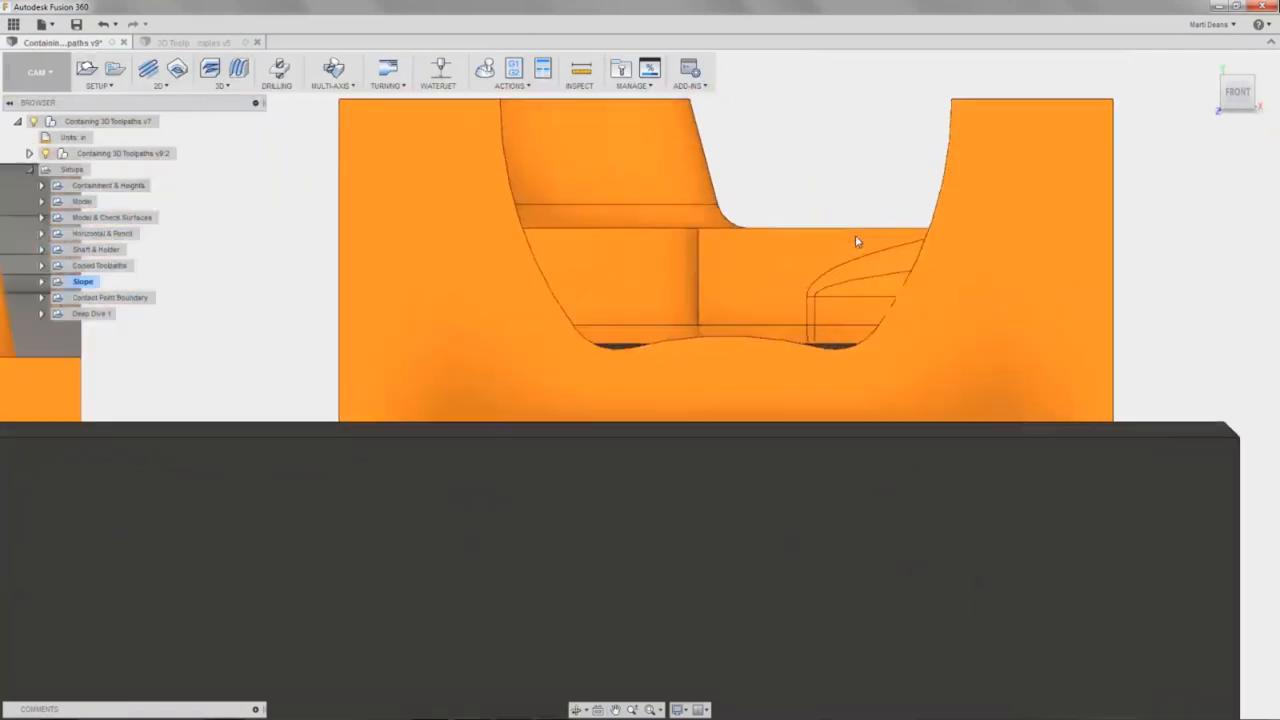
middle_click_drag(829, 366, 700, 455)
middle_click_drag(630, 399, 712, 404)
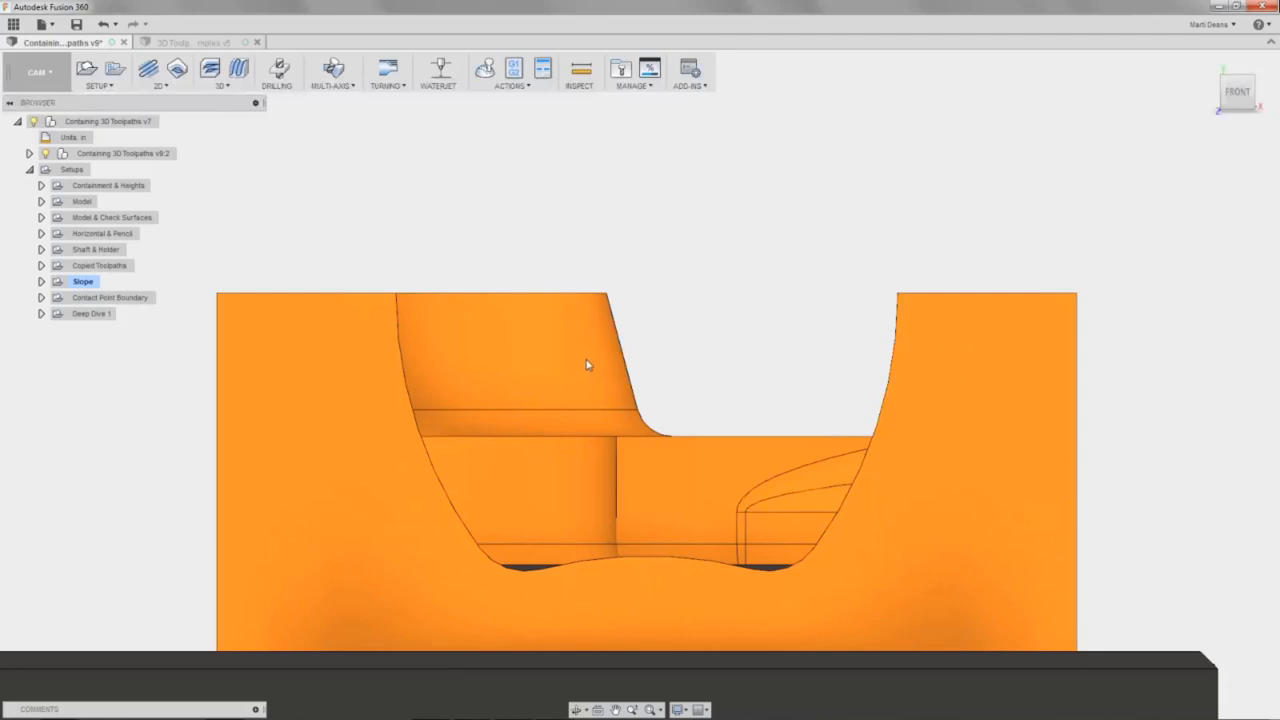
Start a Parallel operation in the Contact Point Boundary setup and set its machining boundary to Bounding box.
left_click(41, 297)
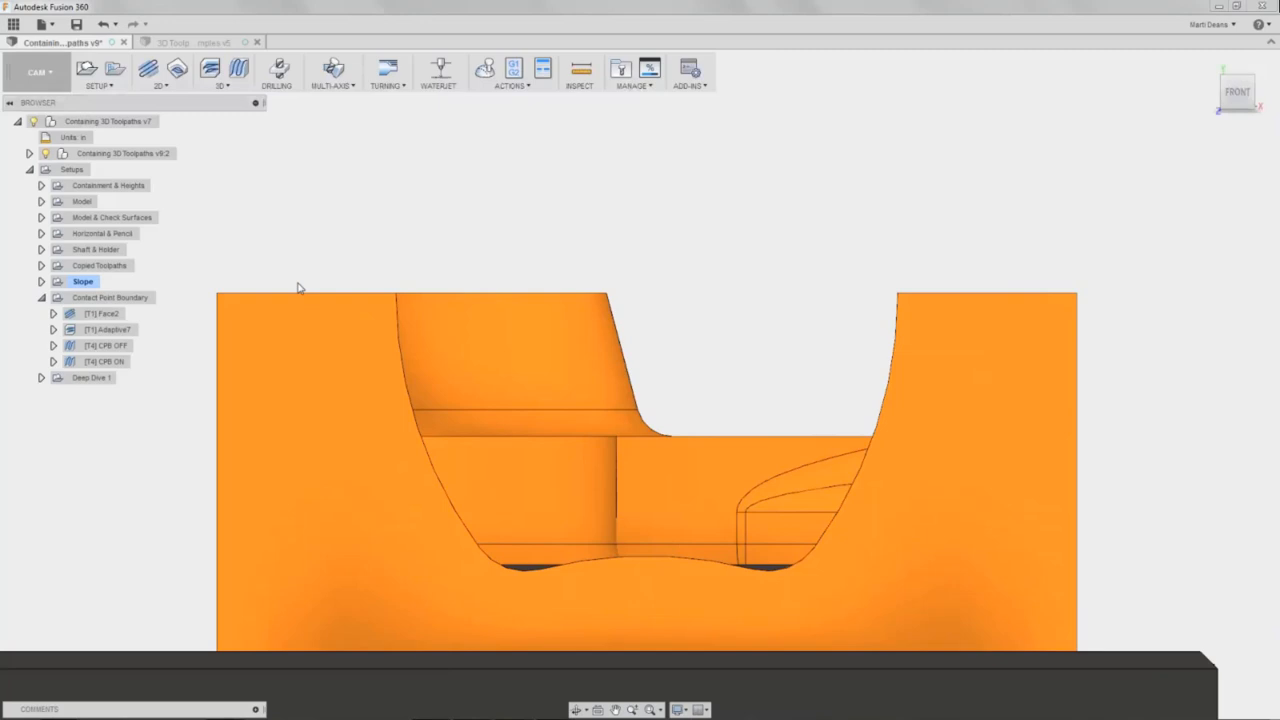
left_click(156, 298)
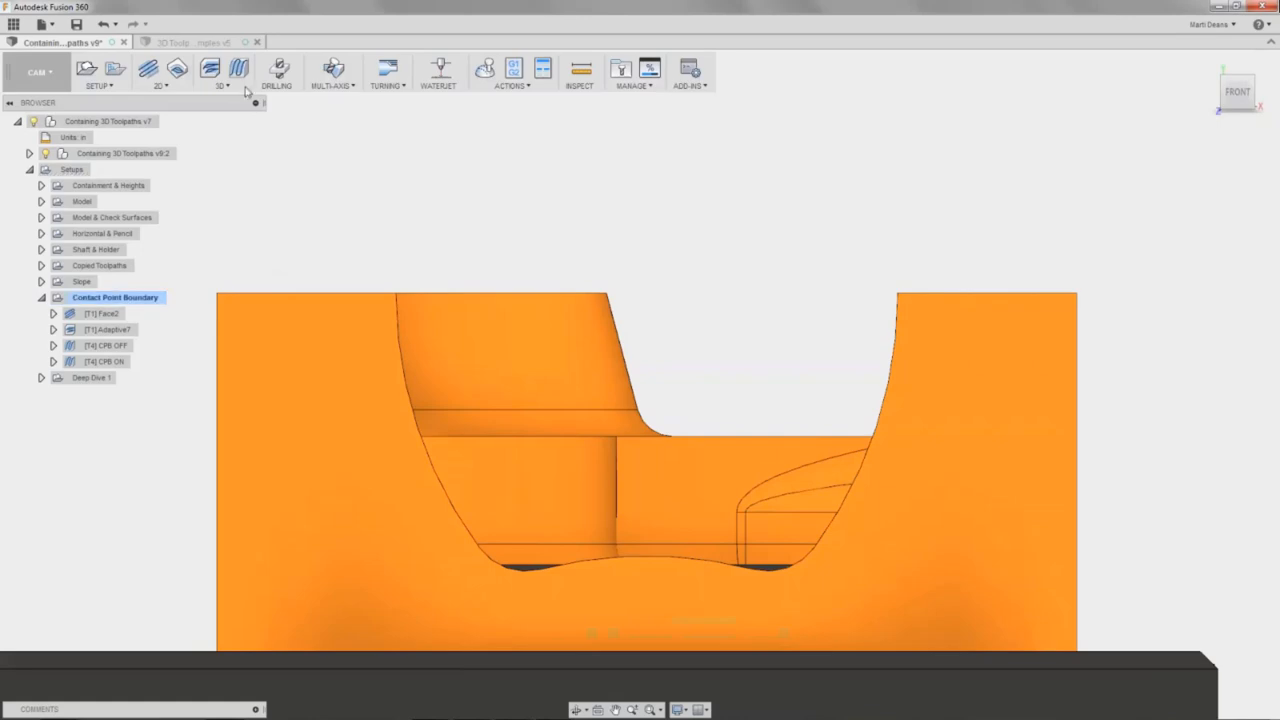
left_click(238, 68)
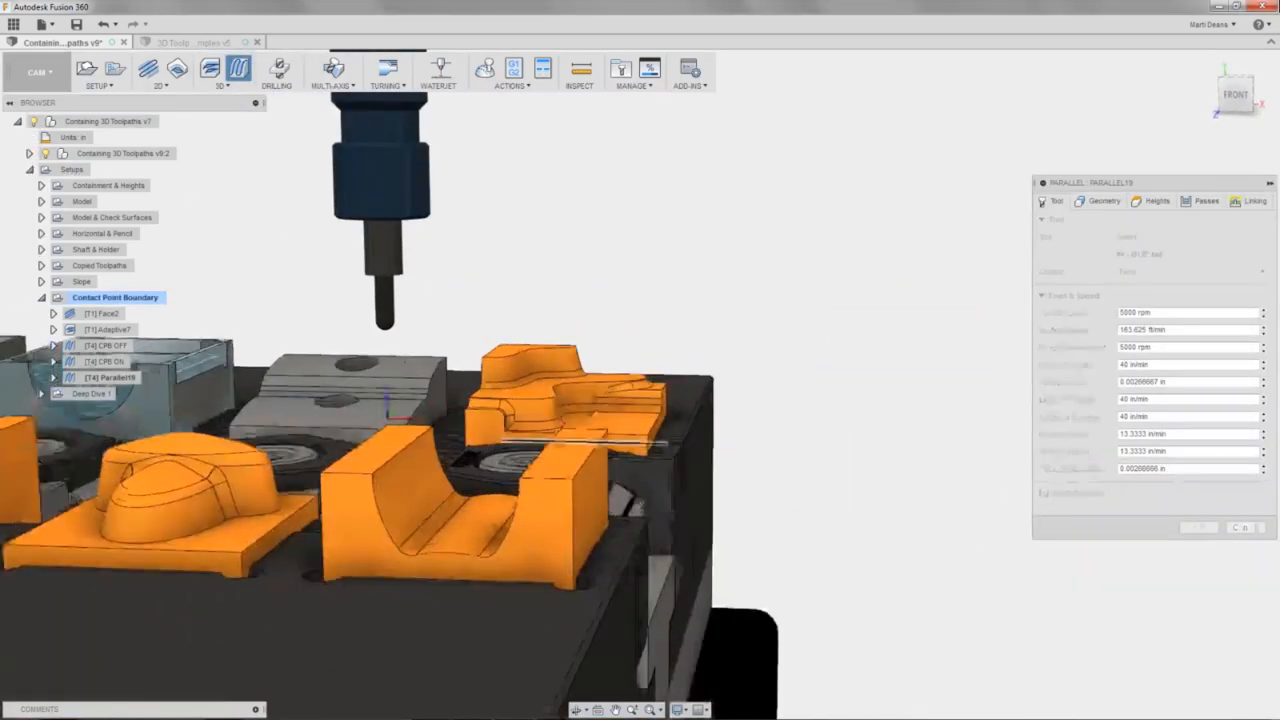
left_click(1102, 201)
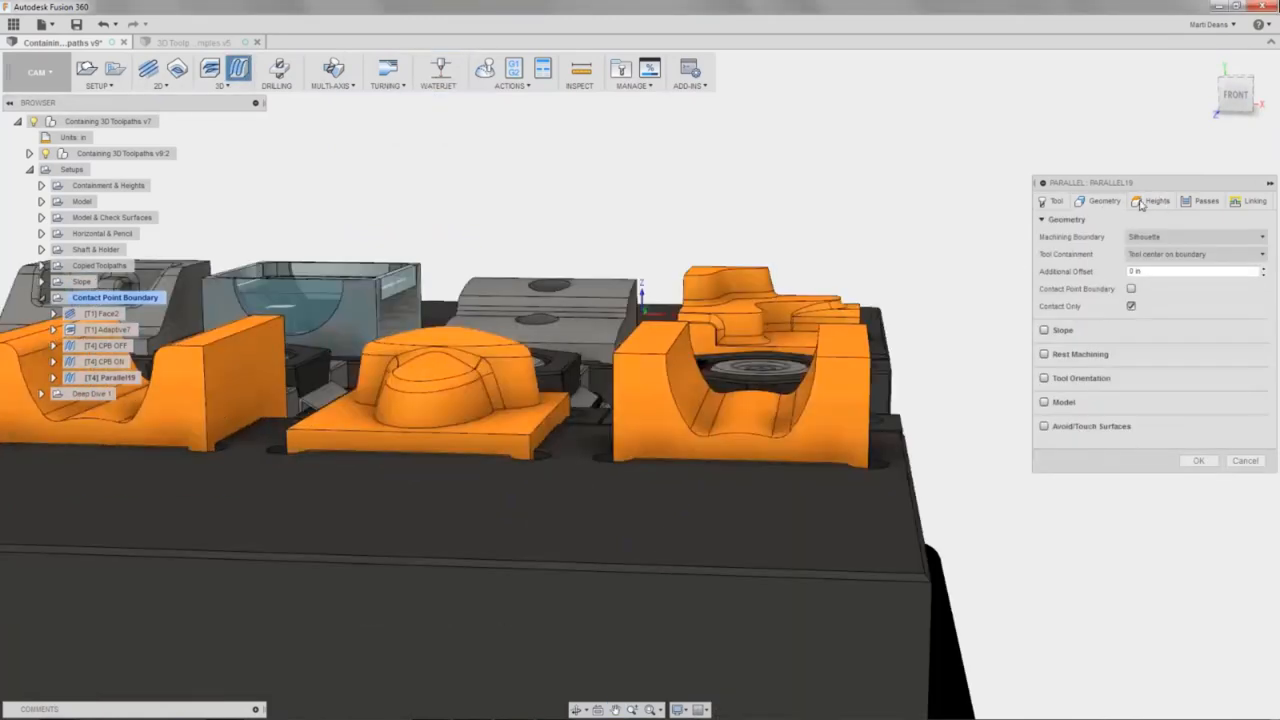
left_click(1145, 237)
left_click(1155, 285)
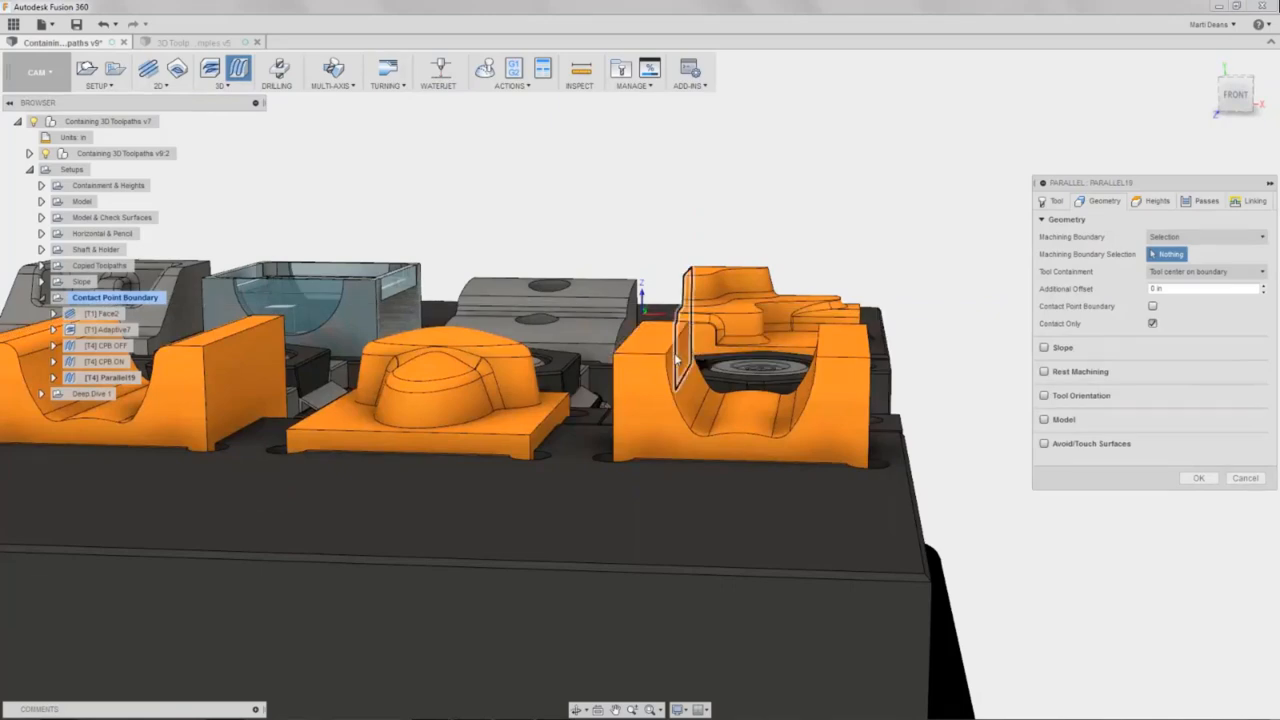
left_click(1201, 237)
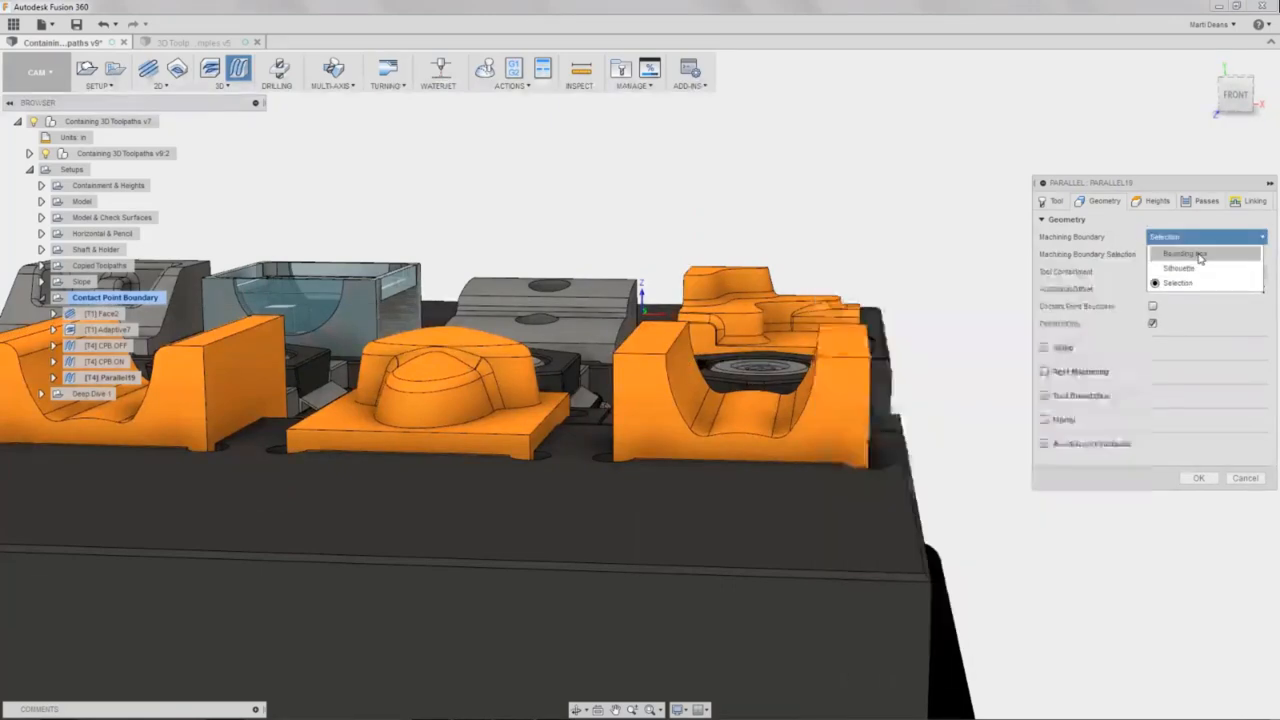
left_click(1165, 251)
Set the parallel operation's top height from Model top with a -0.001 in offset.
left_click(1151, 204)
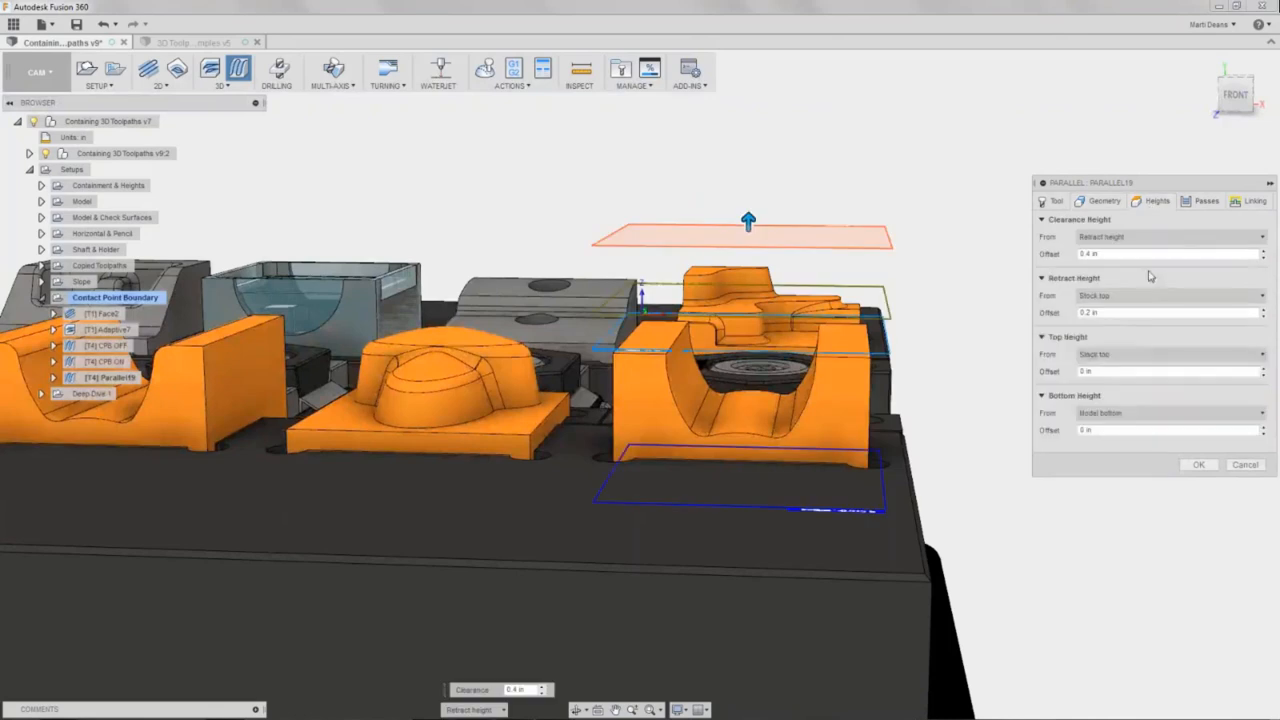
left_click(1129, 356)
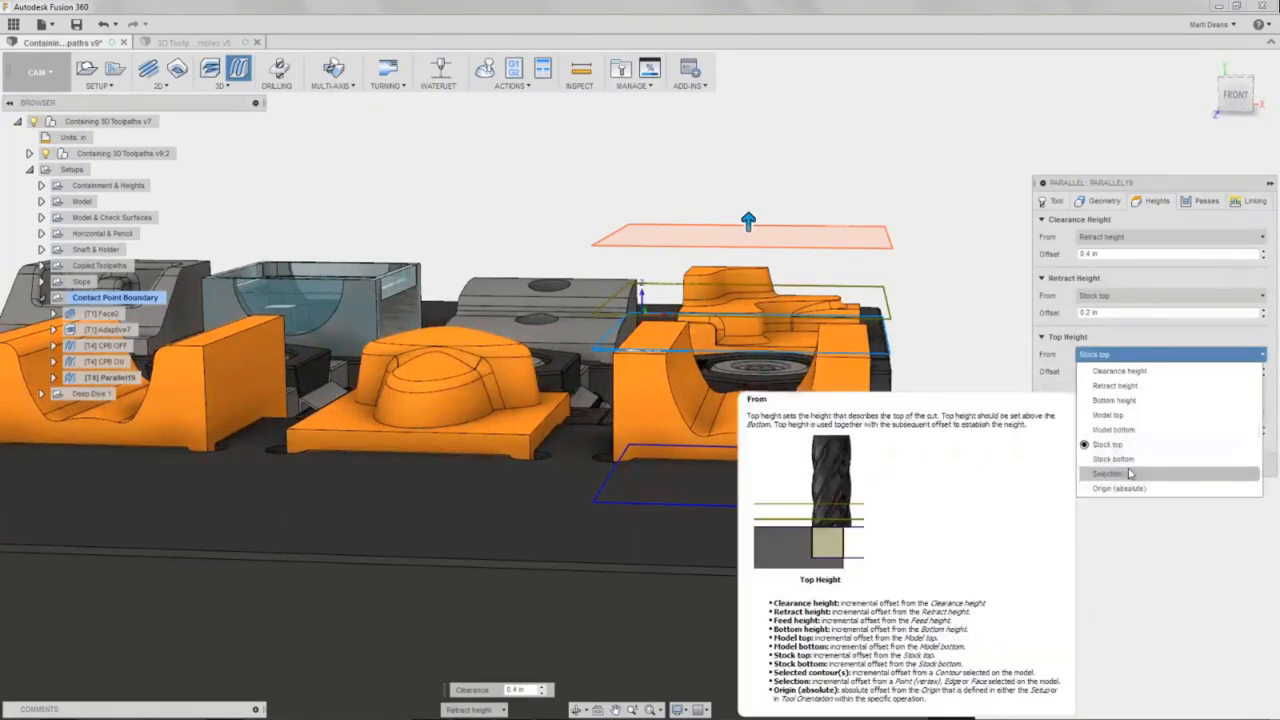
left_click(1105, 414)
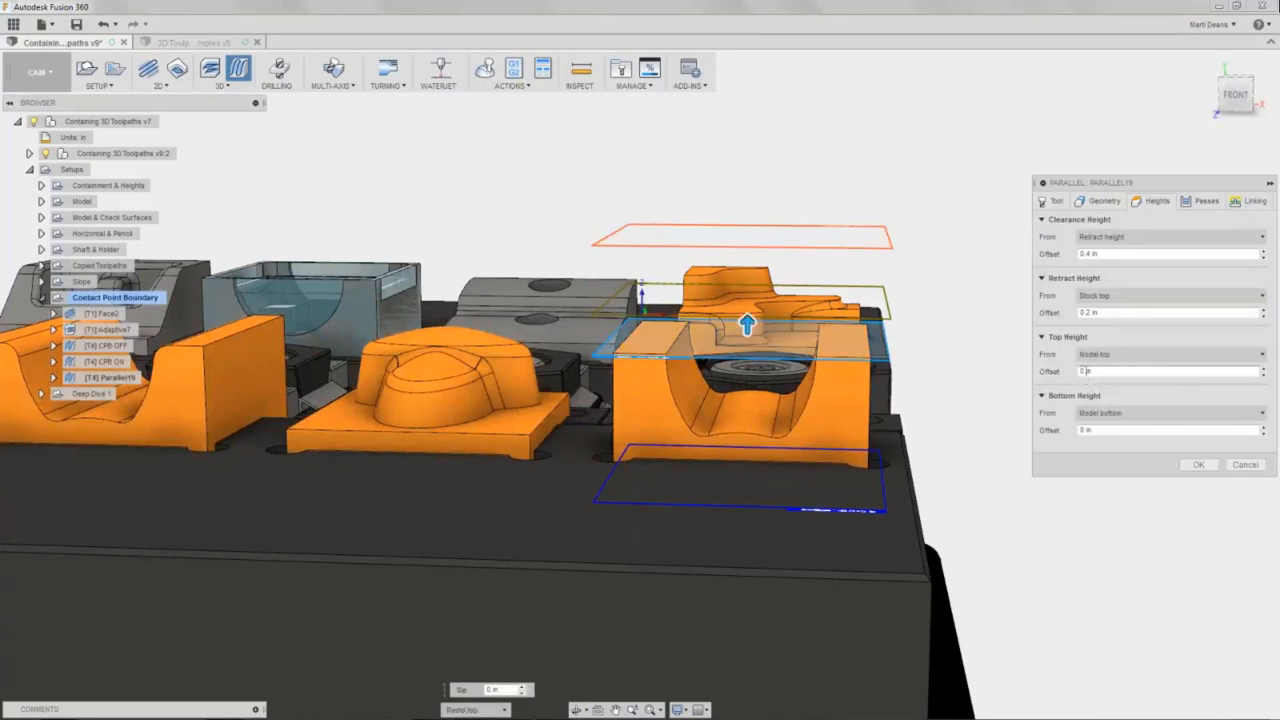
left_click(1081, 372)
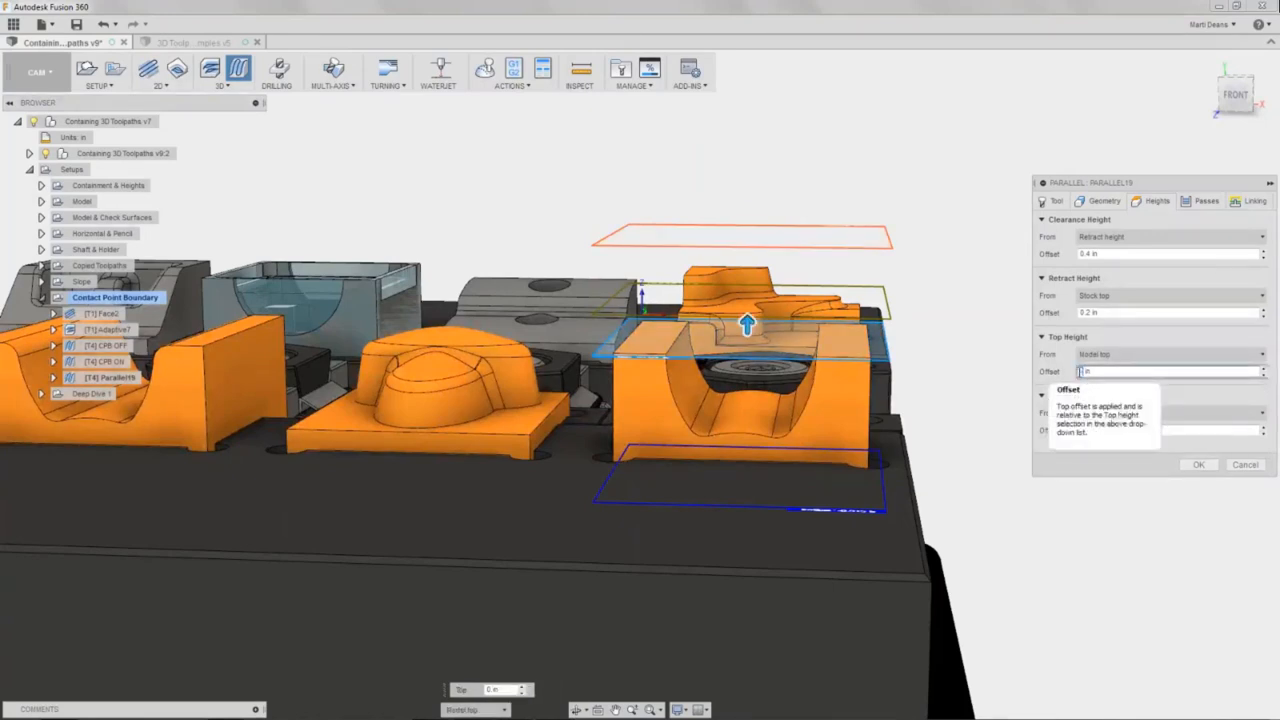
scroll(683, 338, "up", 5)
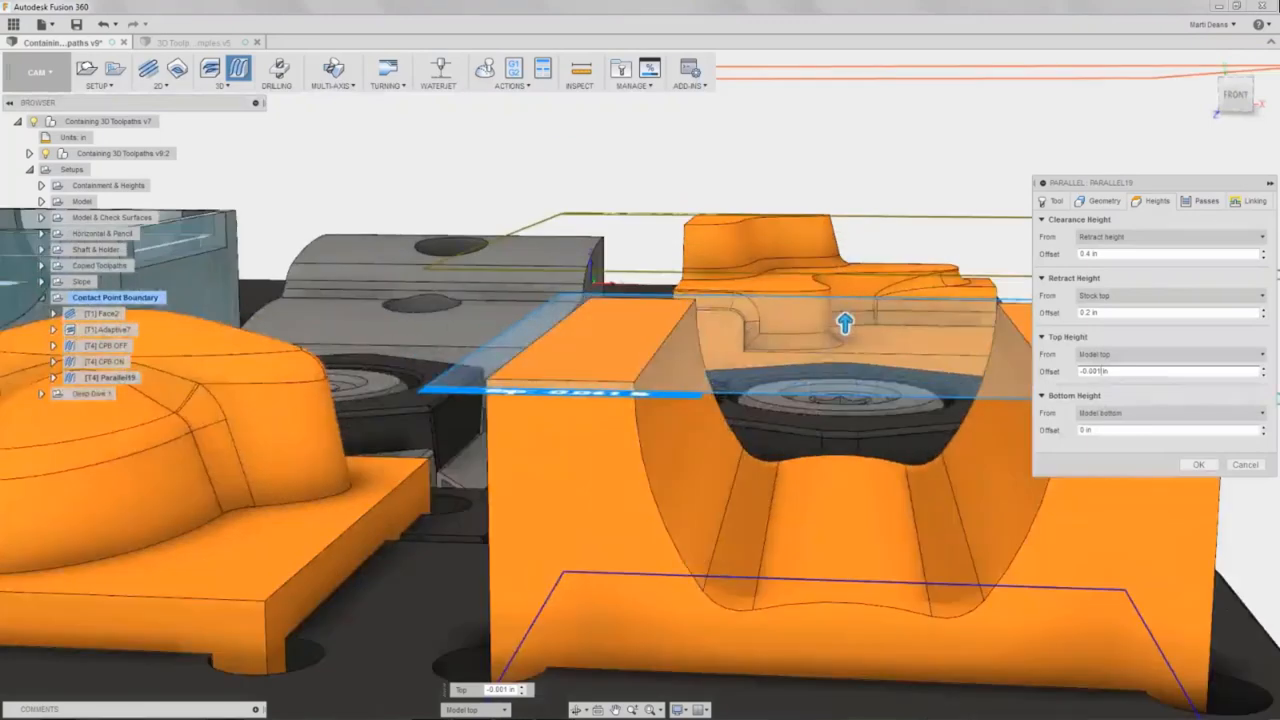
left_click(1203, 201)
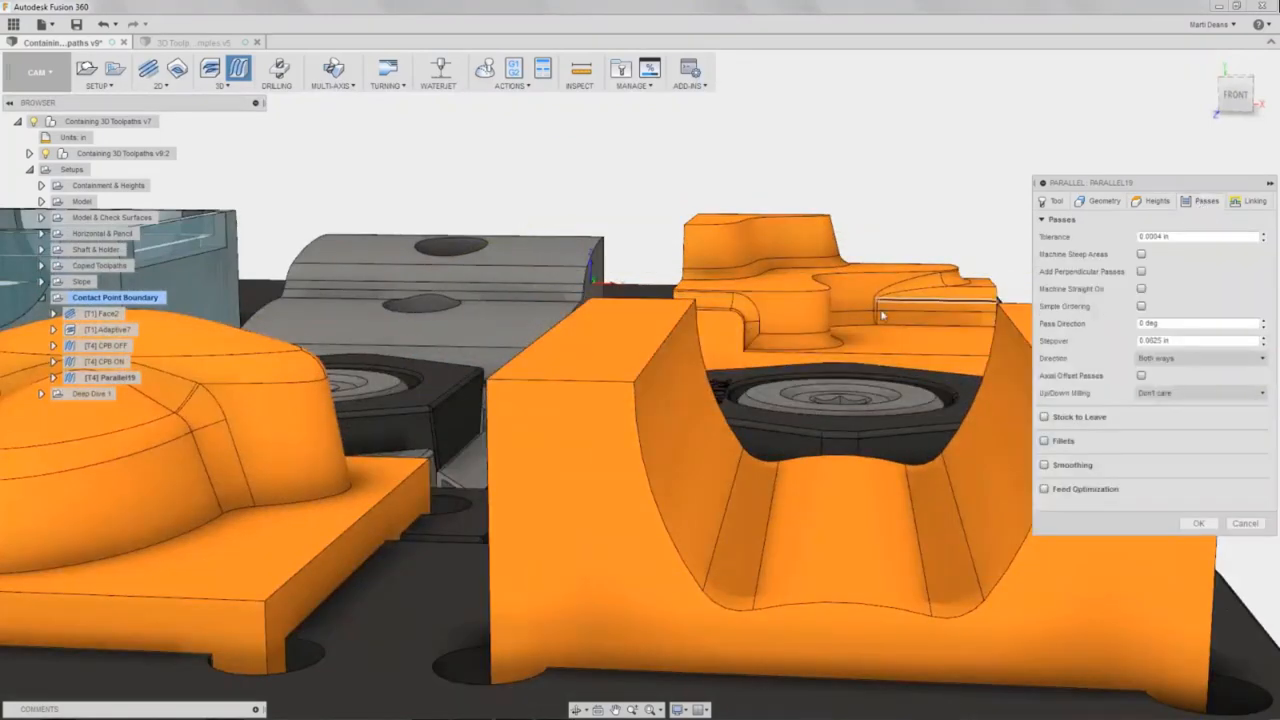
Set the parallel operation's stepover to 0.015 in and generate its toolpath.
scroll(880, 300, "down", 2)
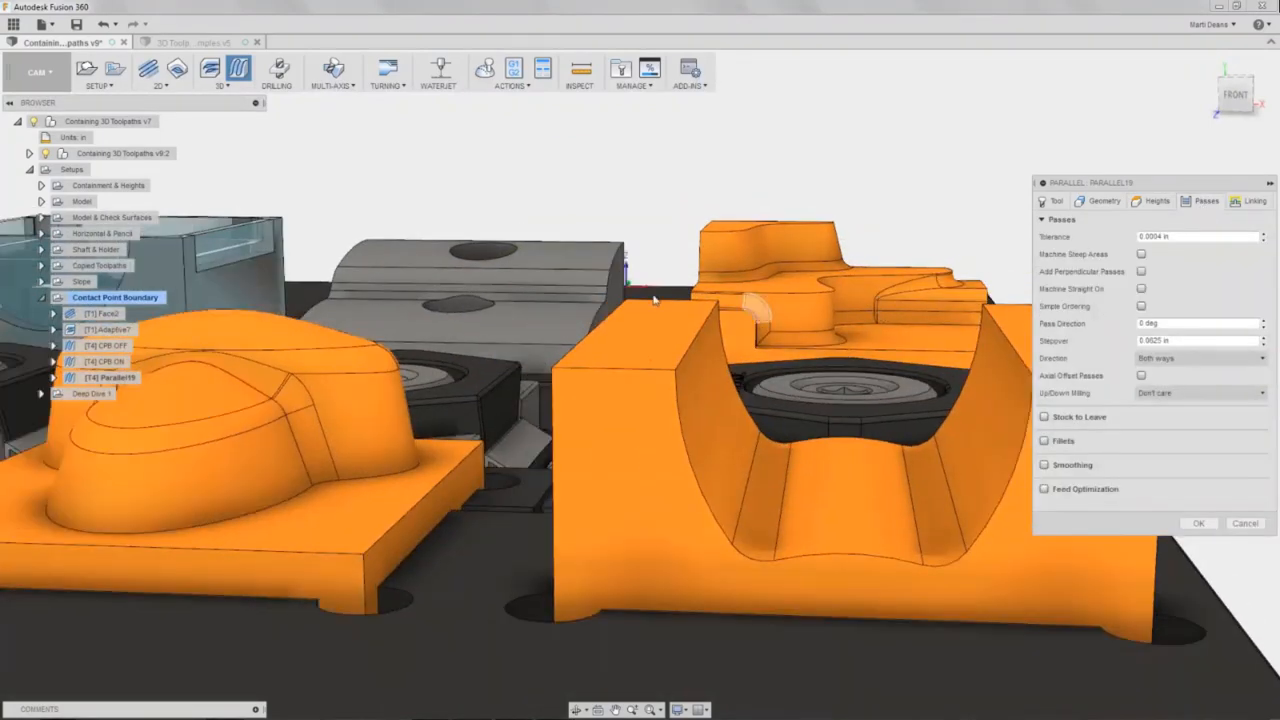
double_click(1153, 341)
type("15")
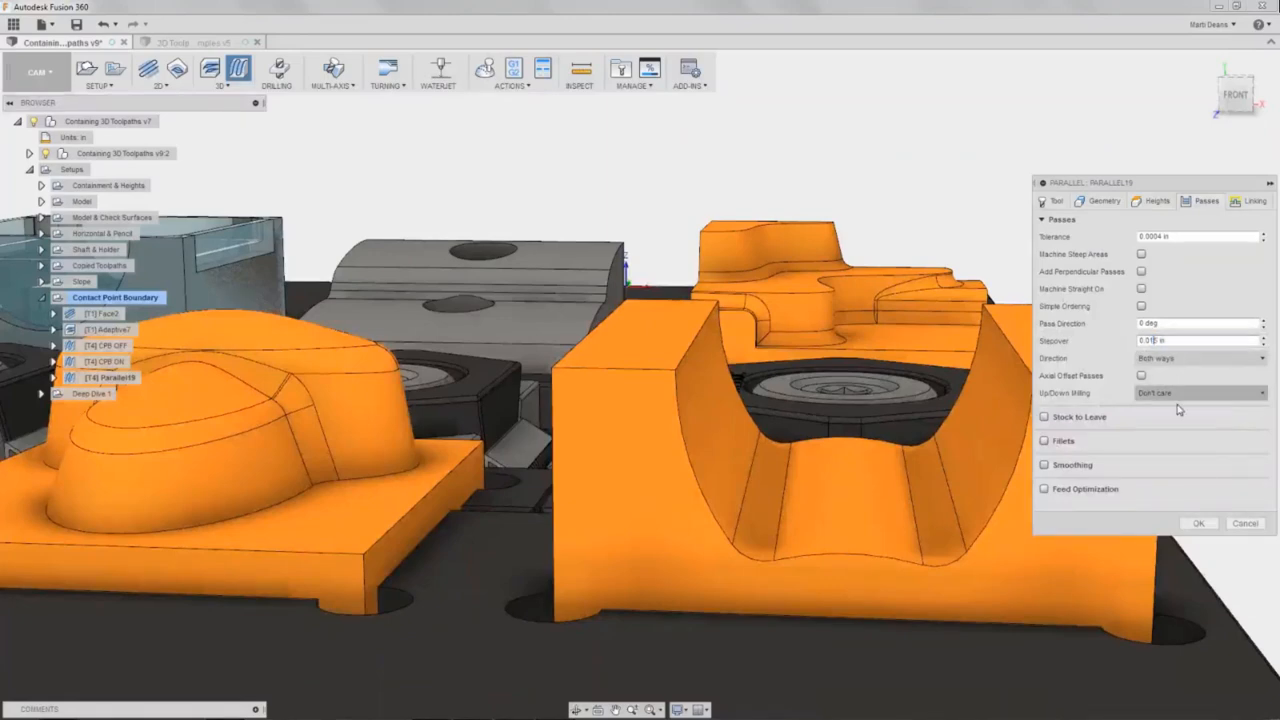
left_click(1198, 523)
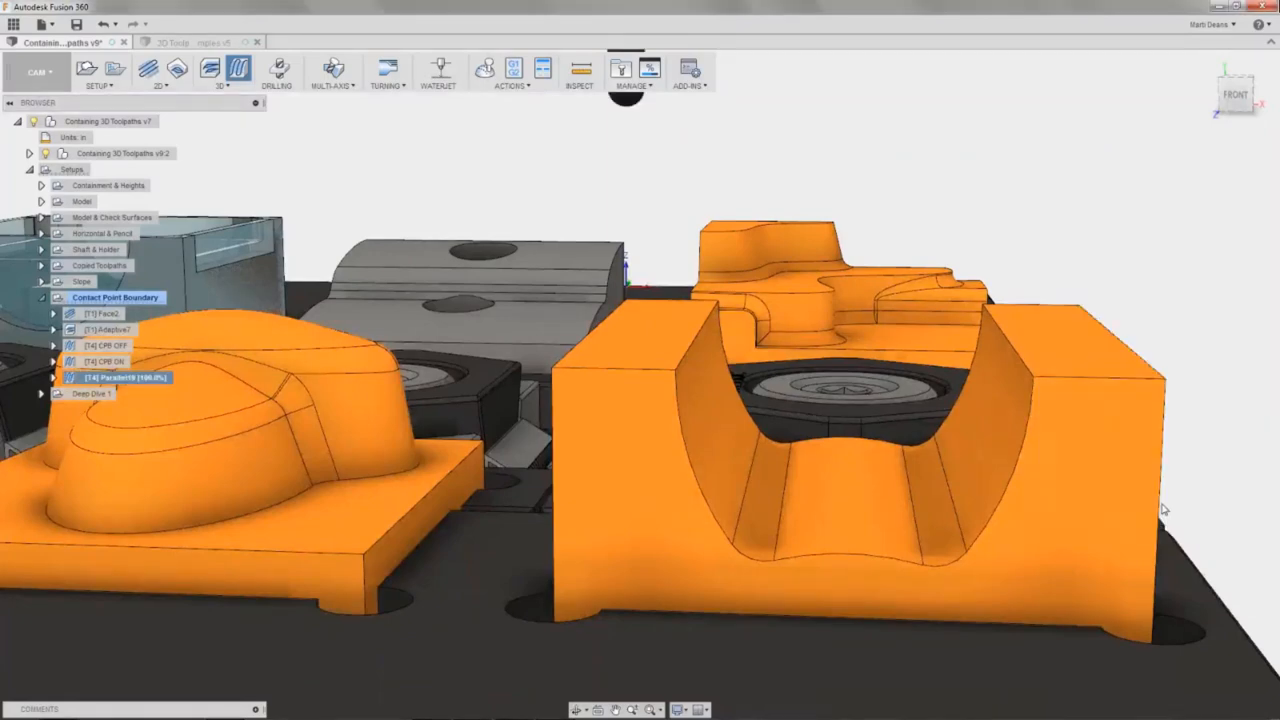
Examine the parallel toolpath where it rolls over the channel's upper edges, from the front and in perspective.
middle_click_drag(1154, 513, 922, 507)
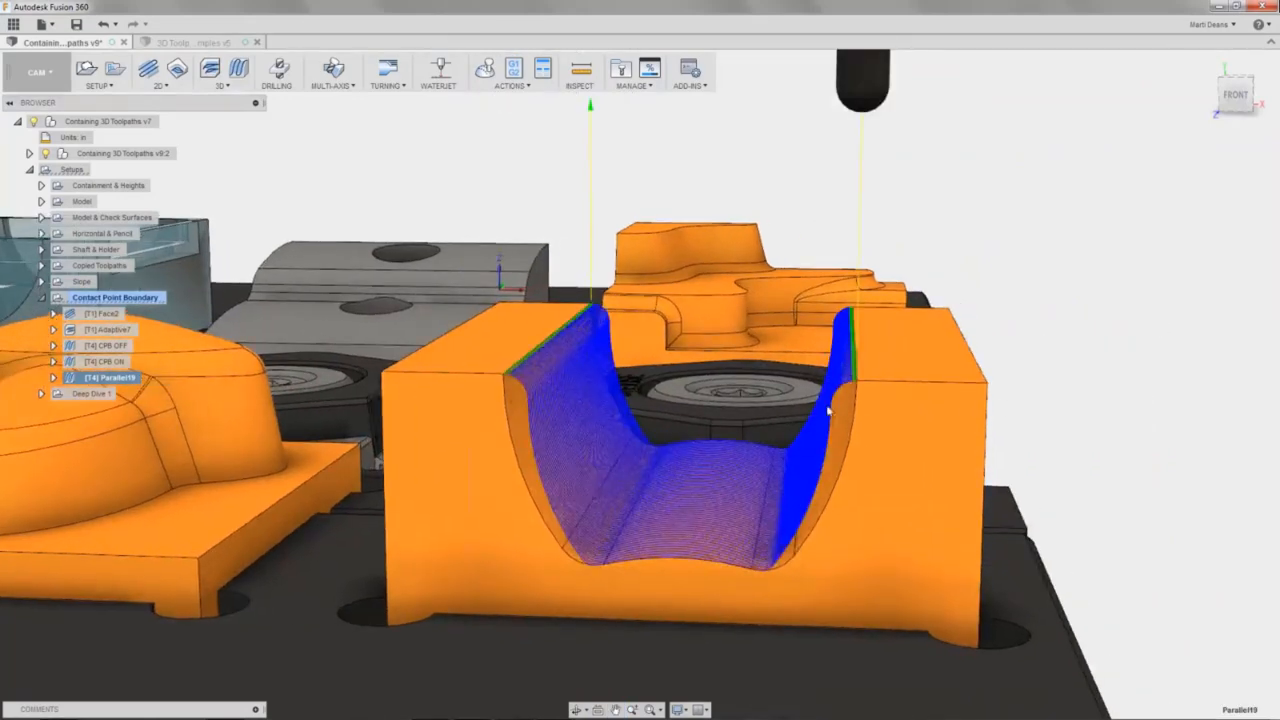
left_click(1236, 94)
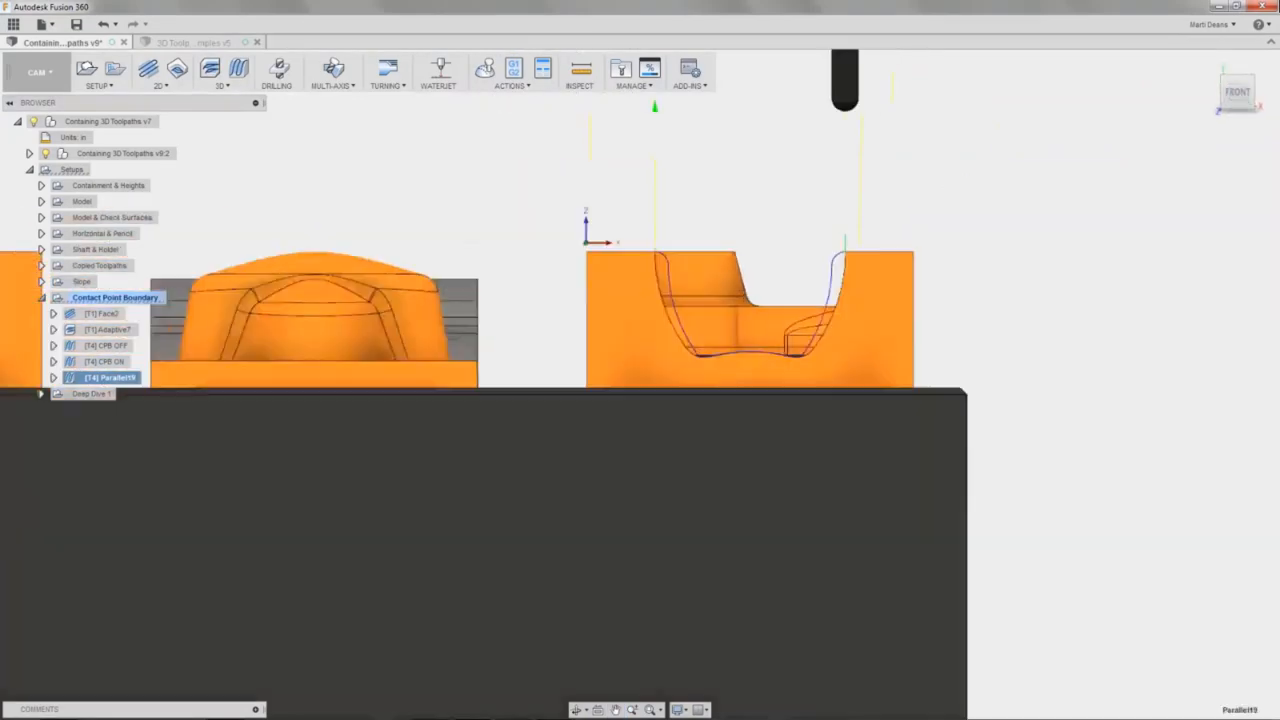
scroll(686, 371, "up", 6)
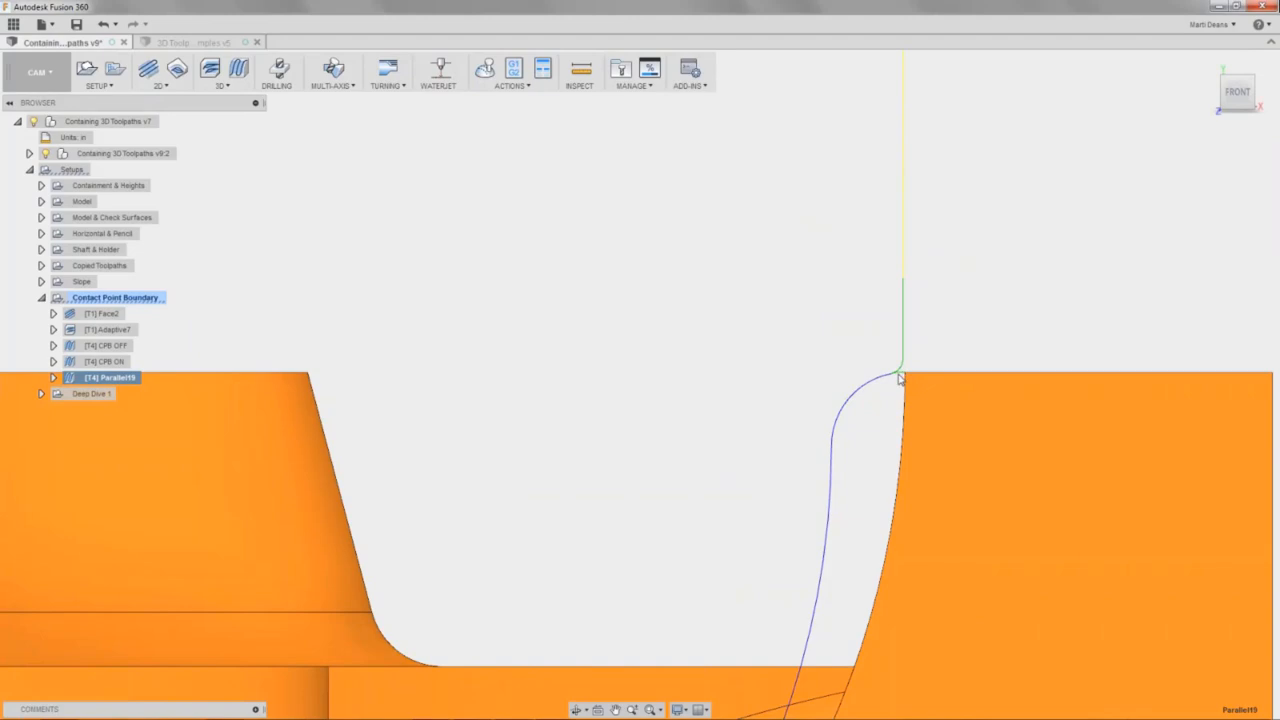
scroll(778, 394, "down", 5)
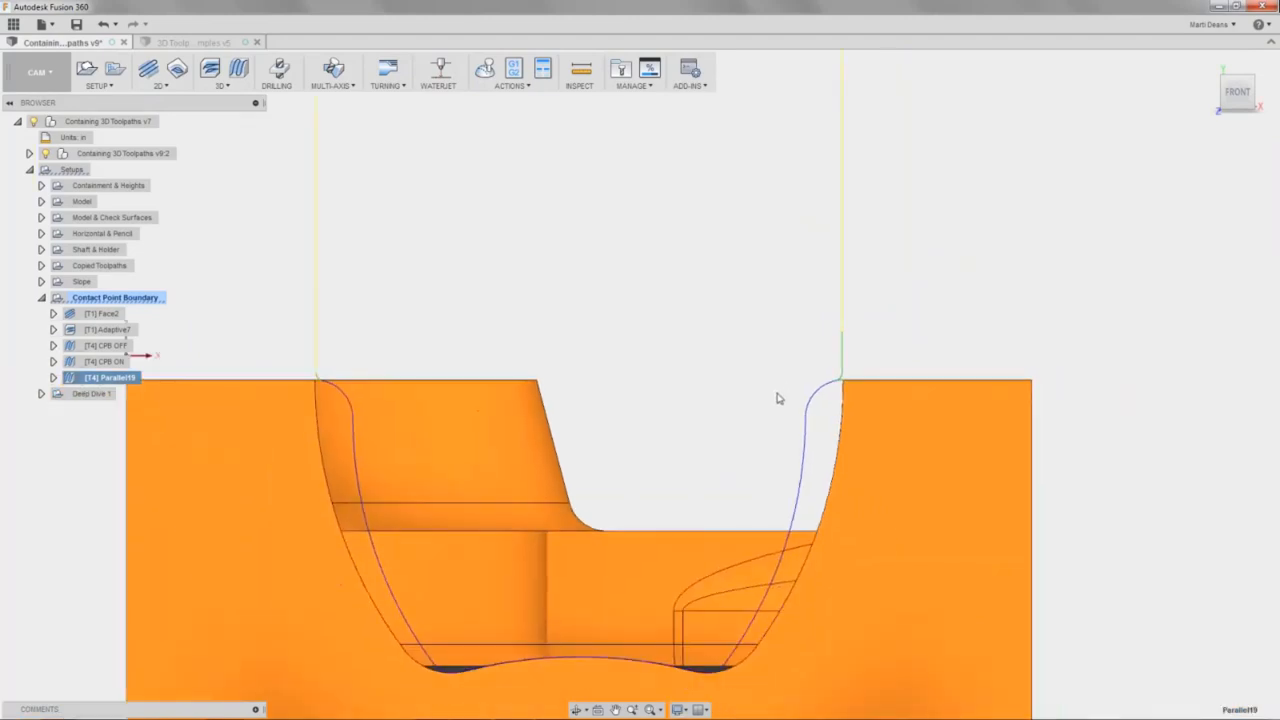
scroll(780, 385, "down", 3)
middle_click_drag(779, 402, 771, 408, "shift")
scroll(775, 398, "down", 5)
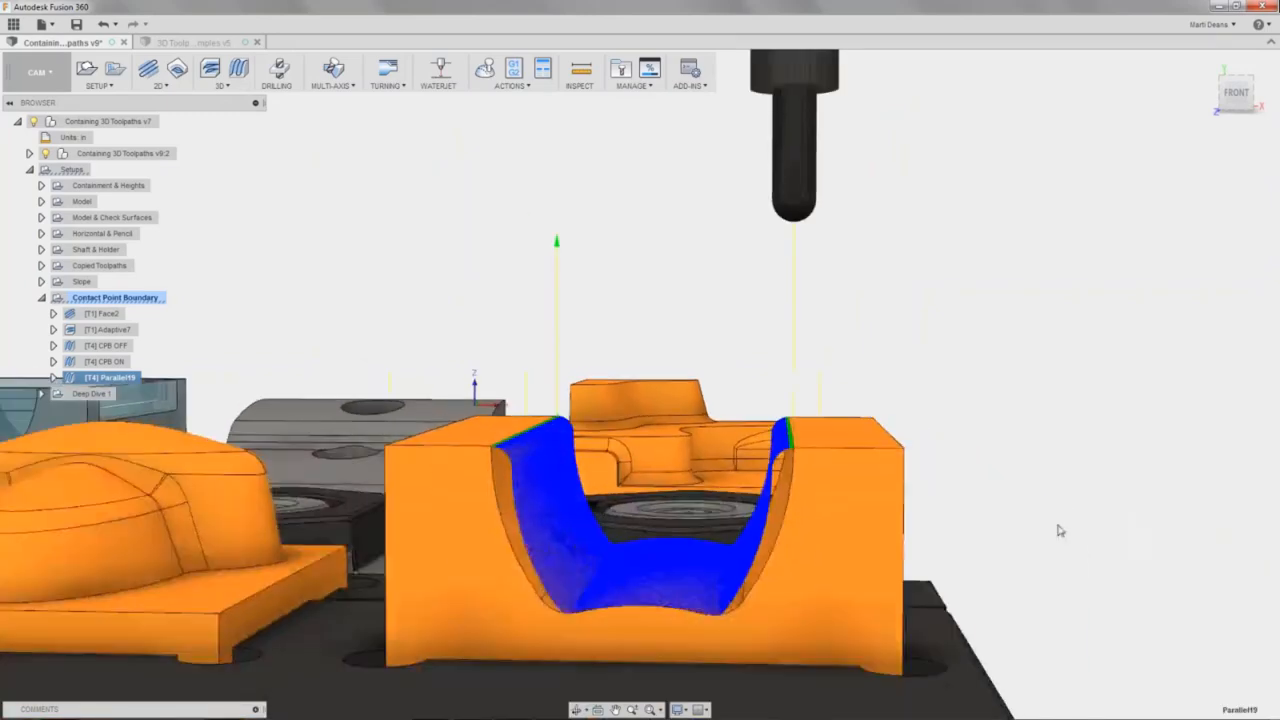
middle_click_drag(1060, 531, 1168, 338)
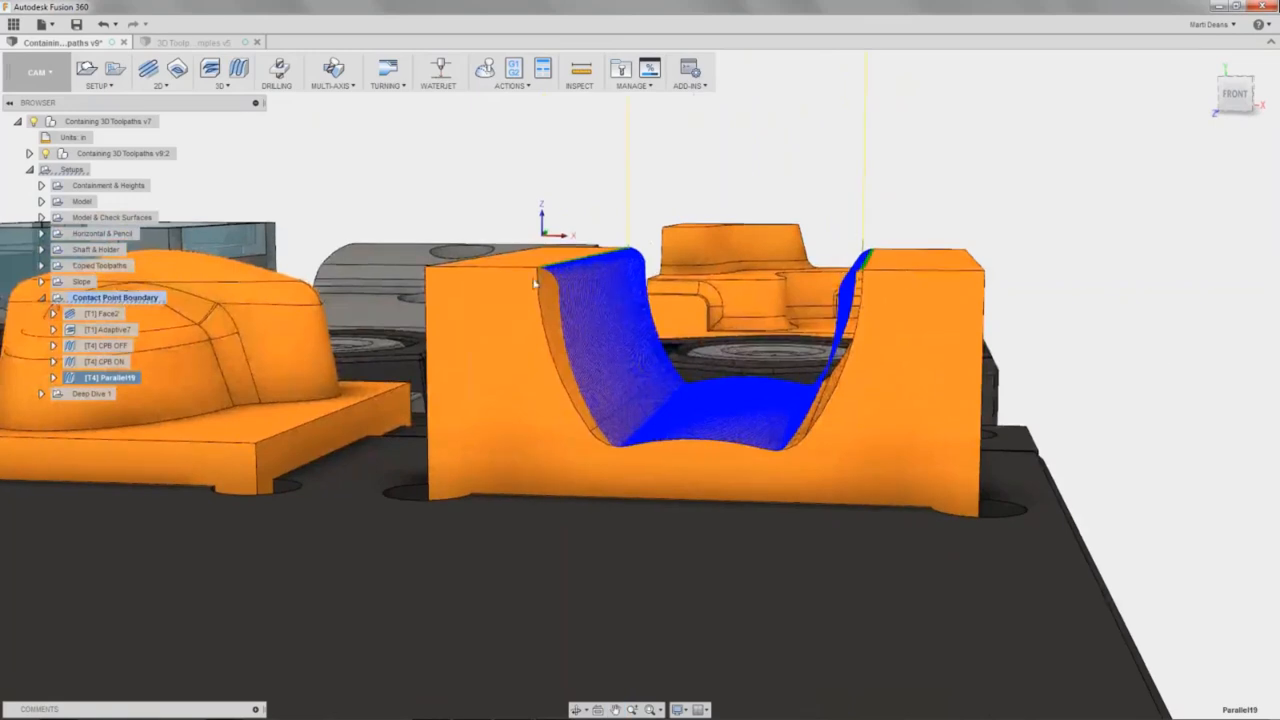
Duplicate the parallel operation, enable Contact Point Boundary on the copy and generate its toolpath.
right_click(110, 385)
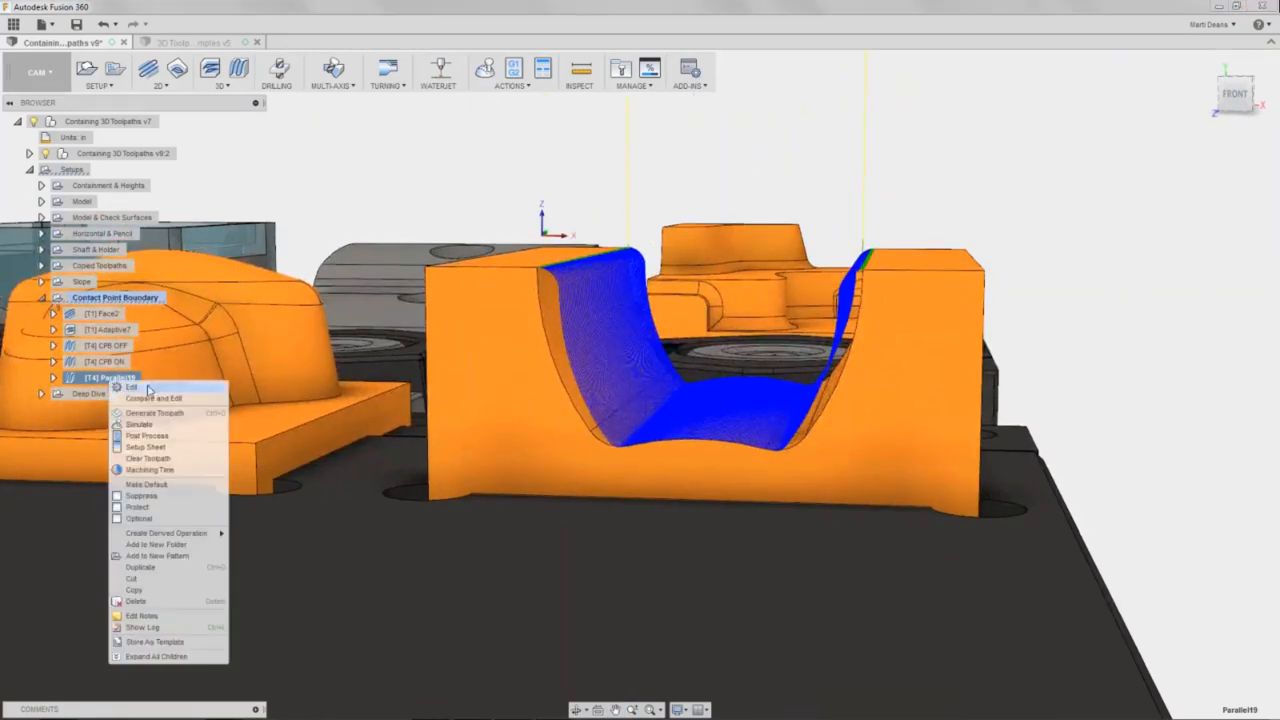
left_click(200, 489)
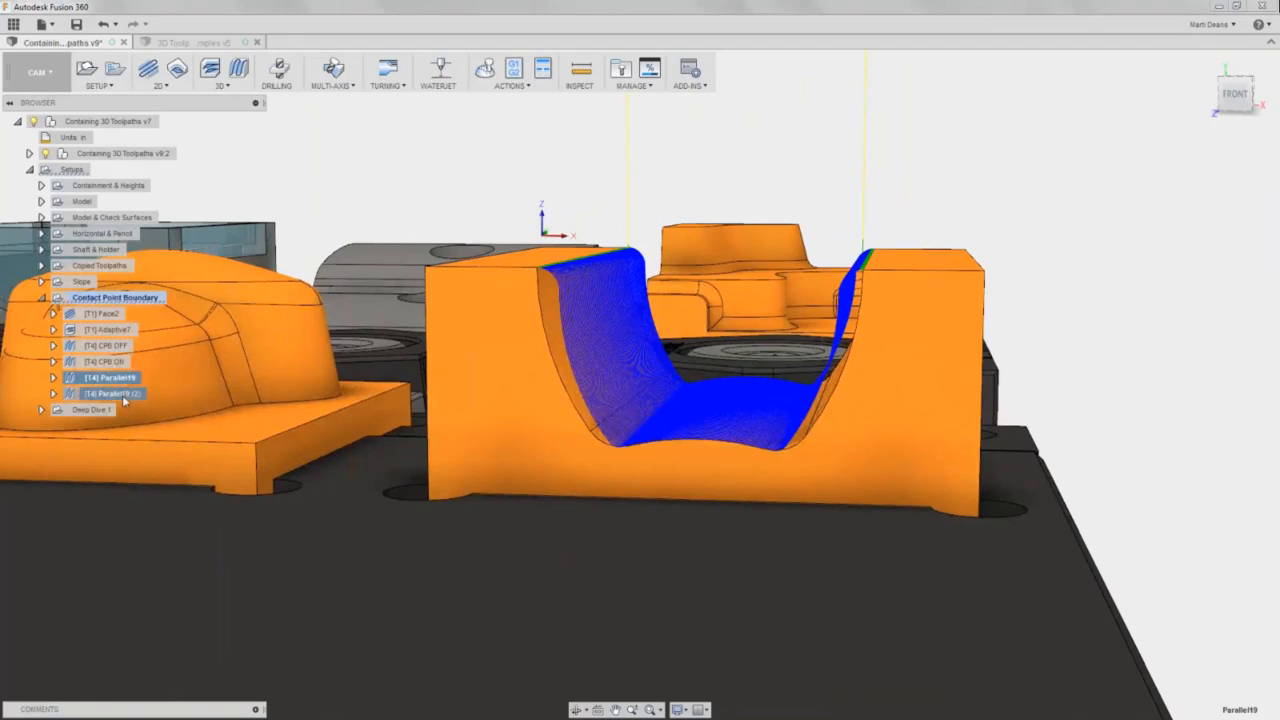
right_click(118, 393)
left_click(145, 400)
left_click(1100, 203)
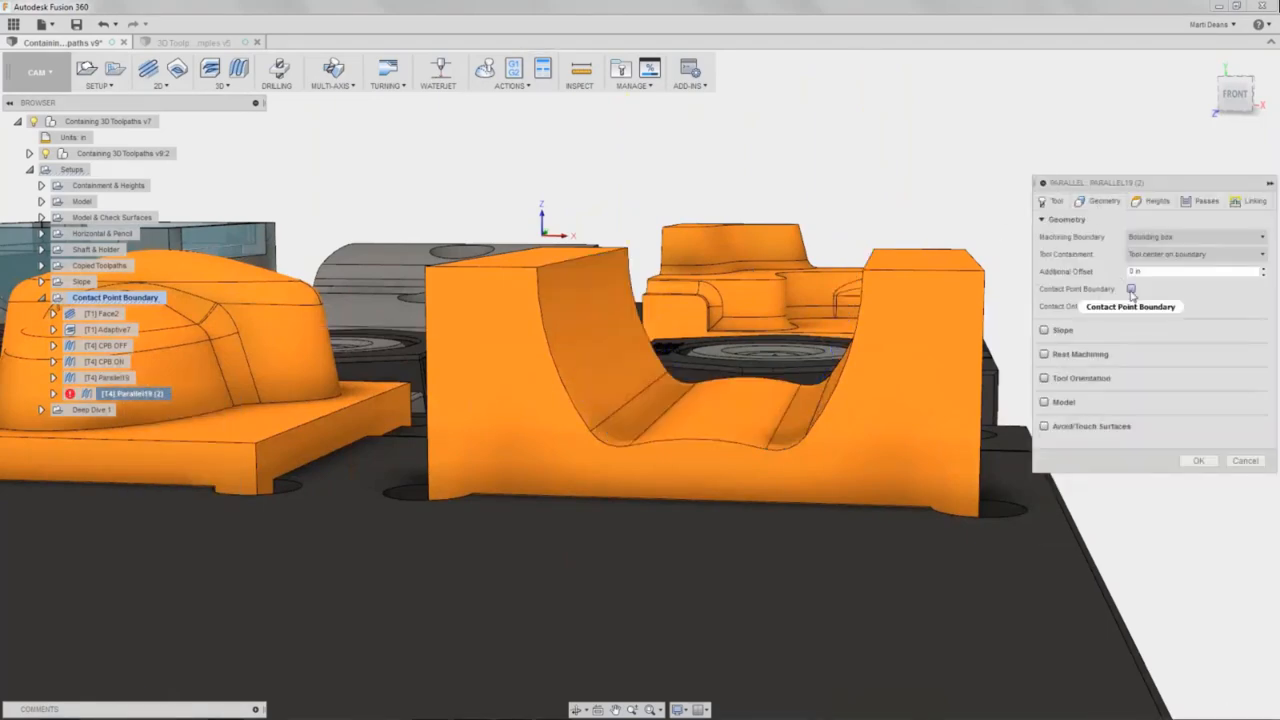
mouse_move(1132, 293)
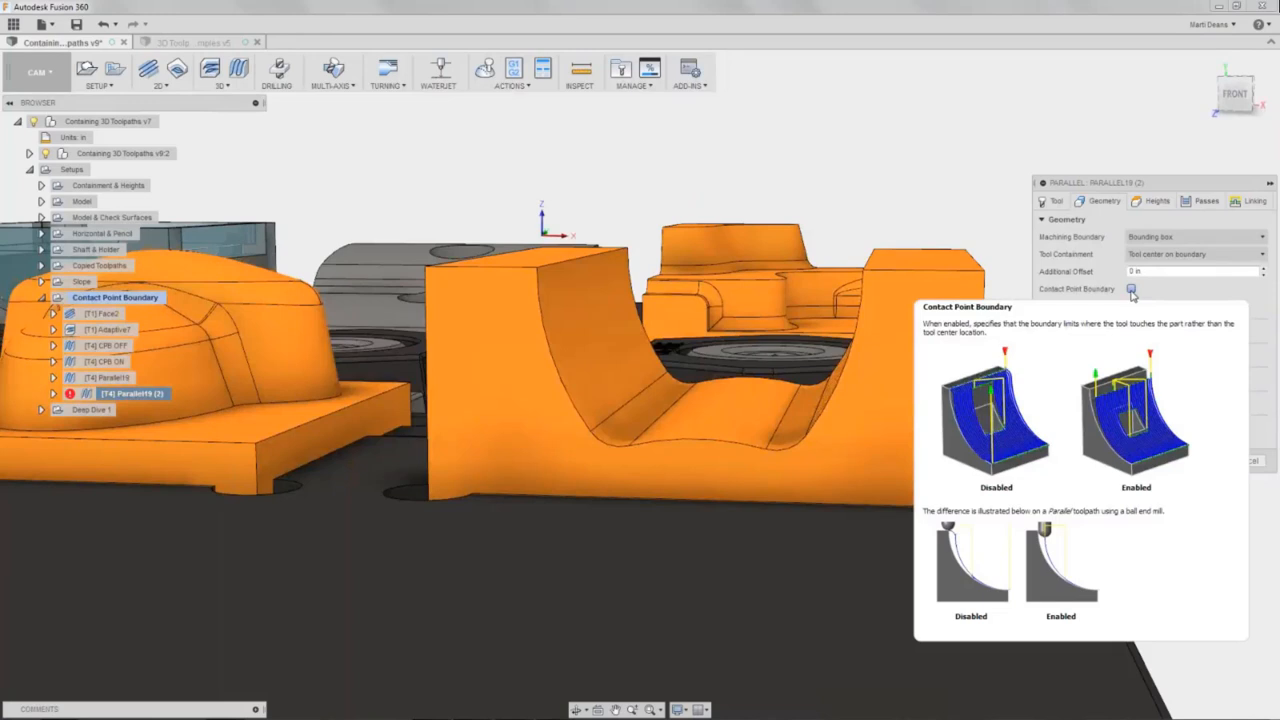
left_click(1131, 289)
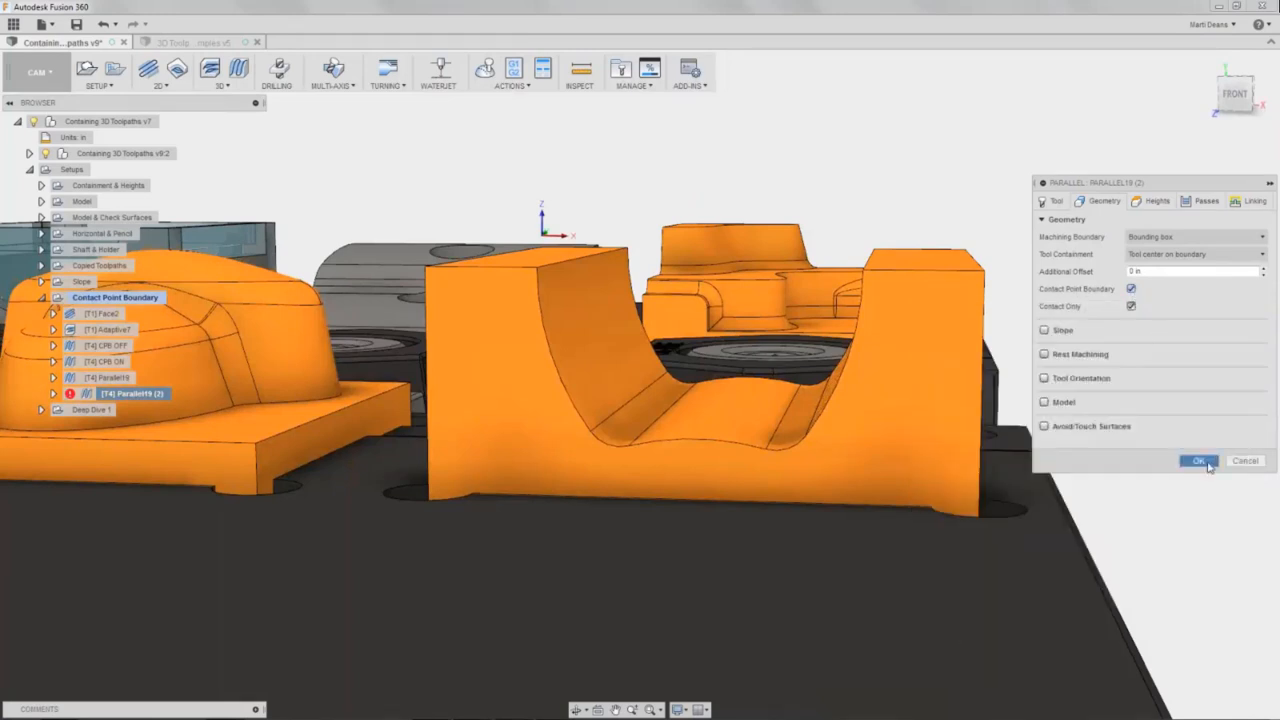
left_click(1200, 462)
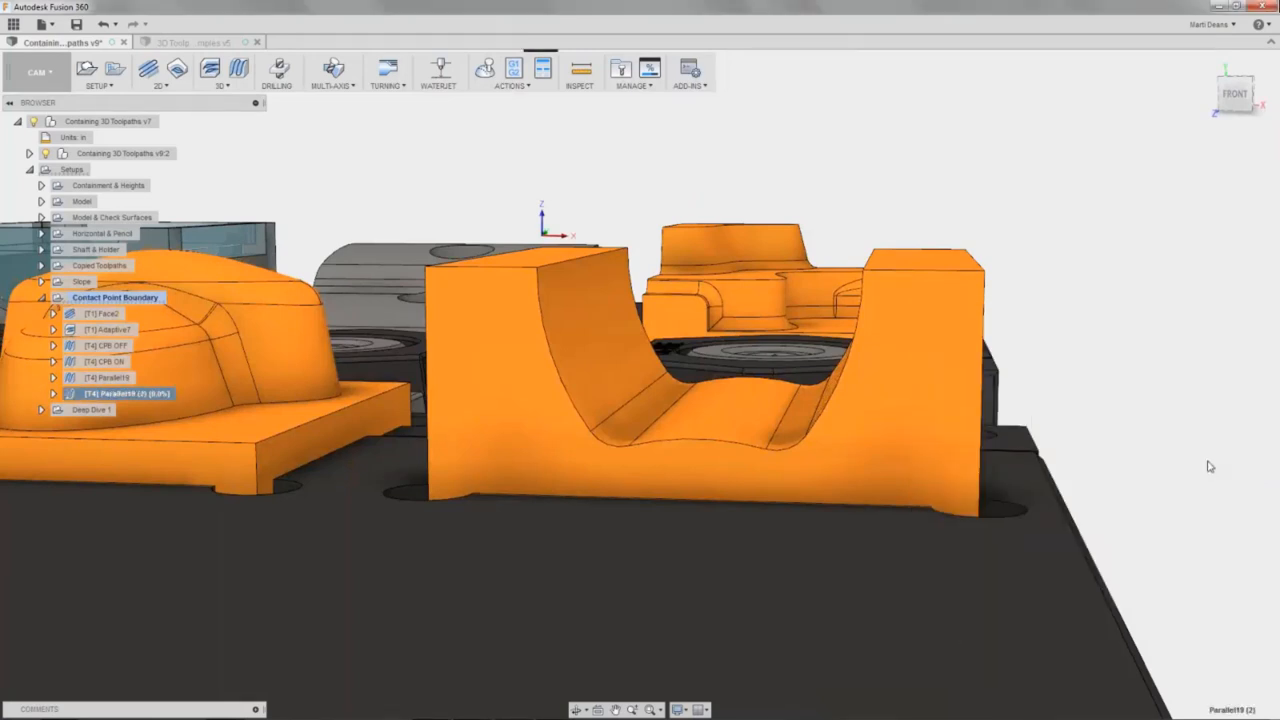
Change the copied parallel operation's machining boundary to Selection, keeping Contact Point Boundary enabled.
right_click(98, 395)
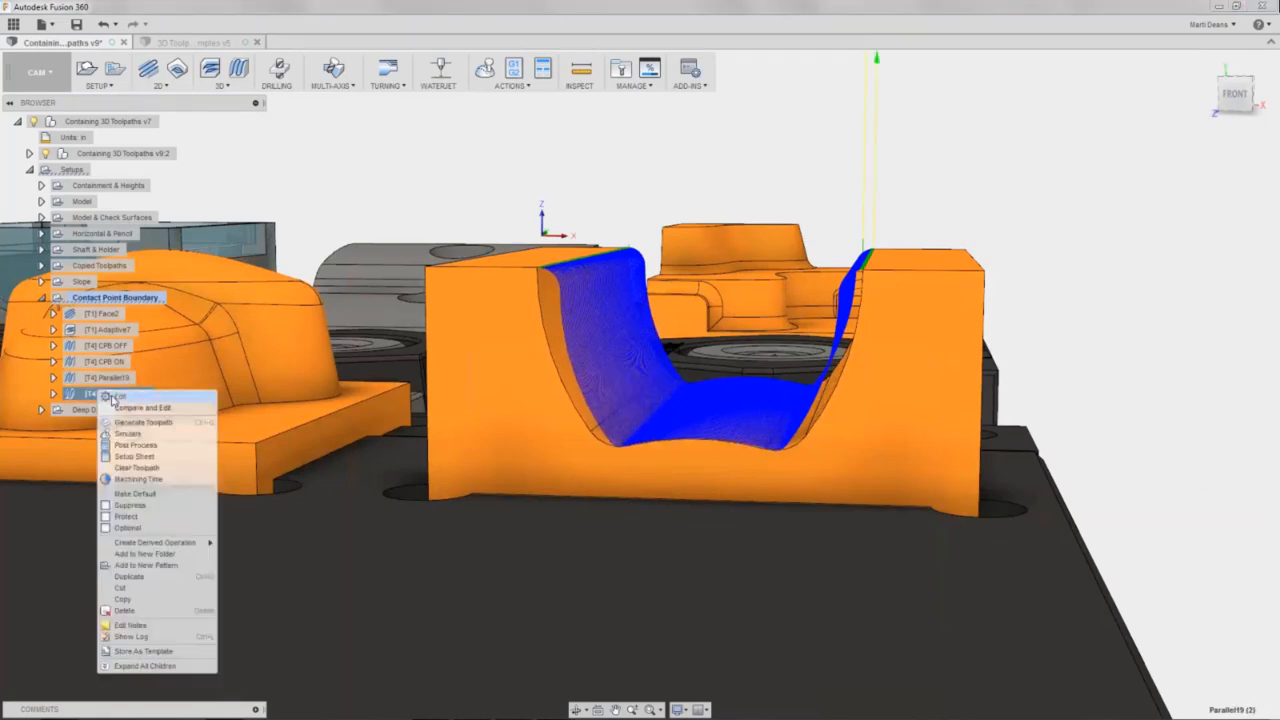
left_click(112, 398)
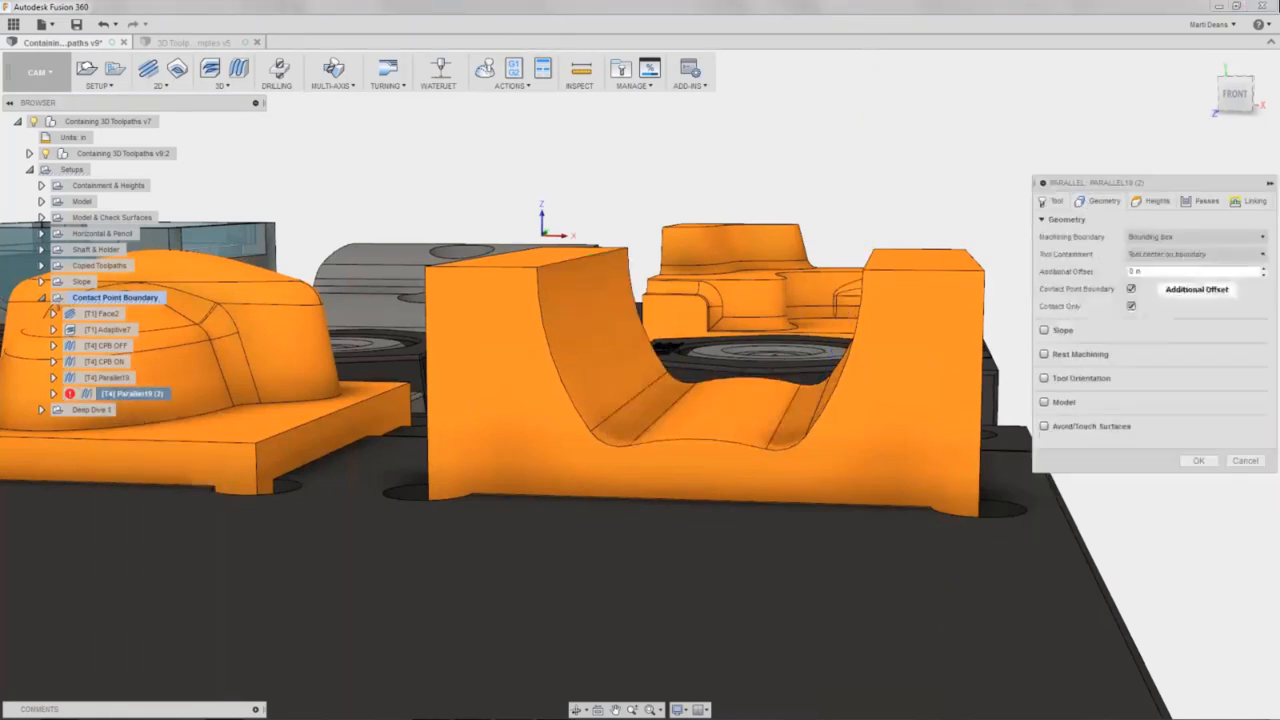
left_click(1131, 289)
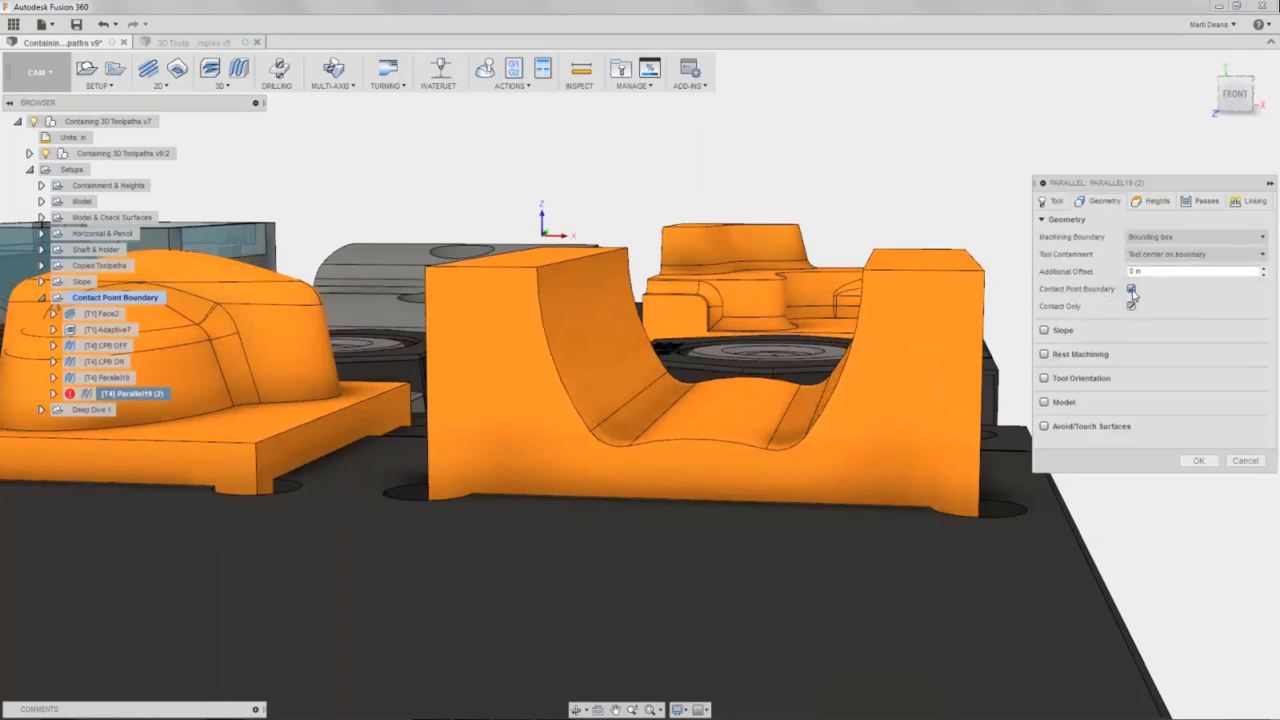
left_click(1131, 289)
left_click(1171, 238)
left_click(1184, 290)
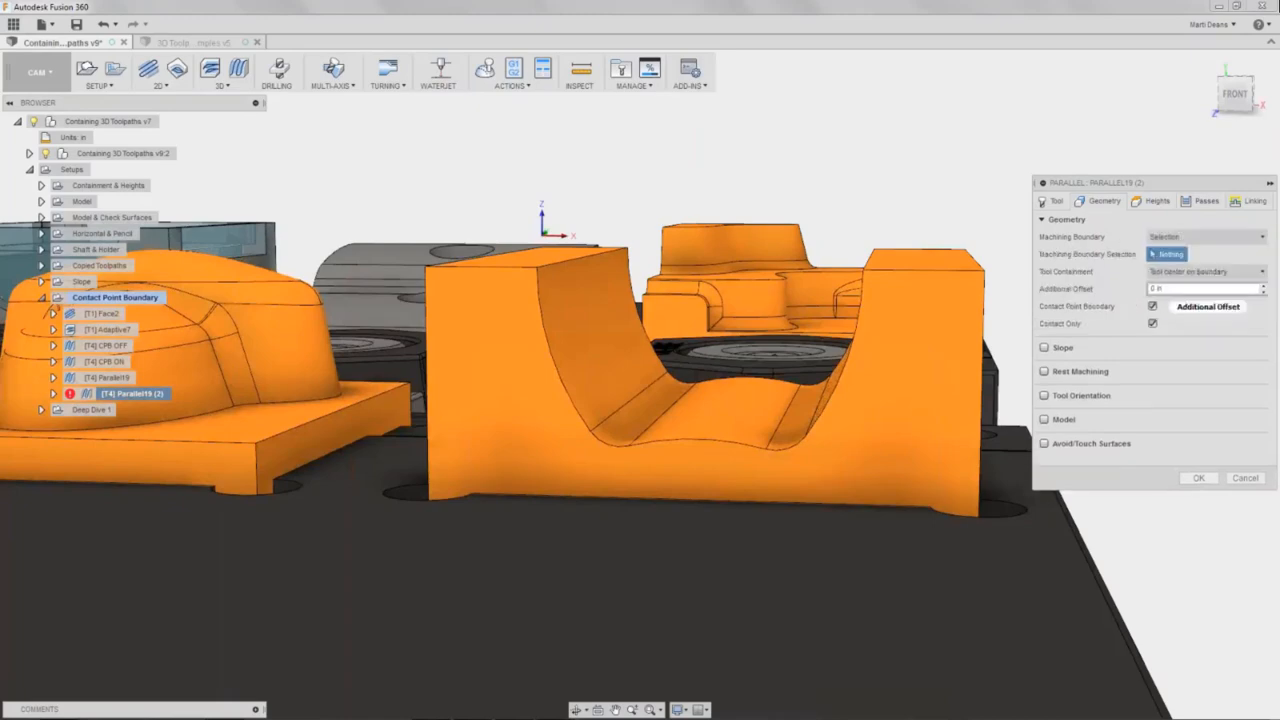
Select the edge chain around one curved side wall of the channel as the copy's machining boundary and generate the toolpath.
middle_click_drag(918, 357, 507, 250, "shift")
left_click(535, 268)
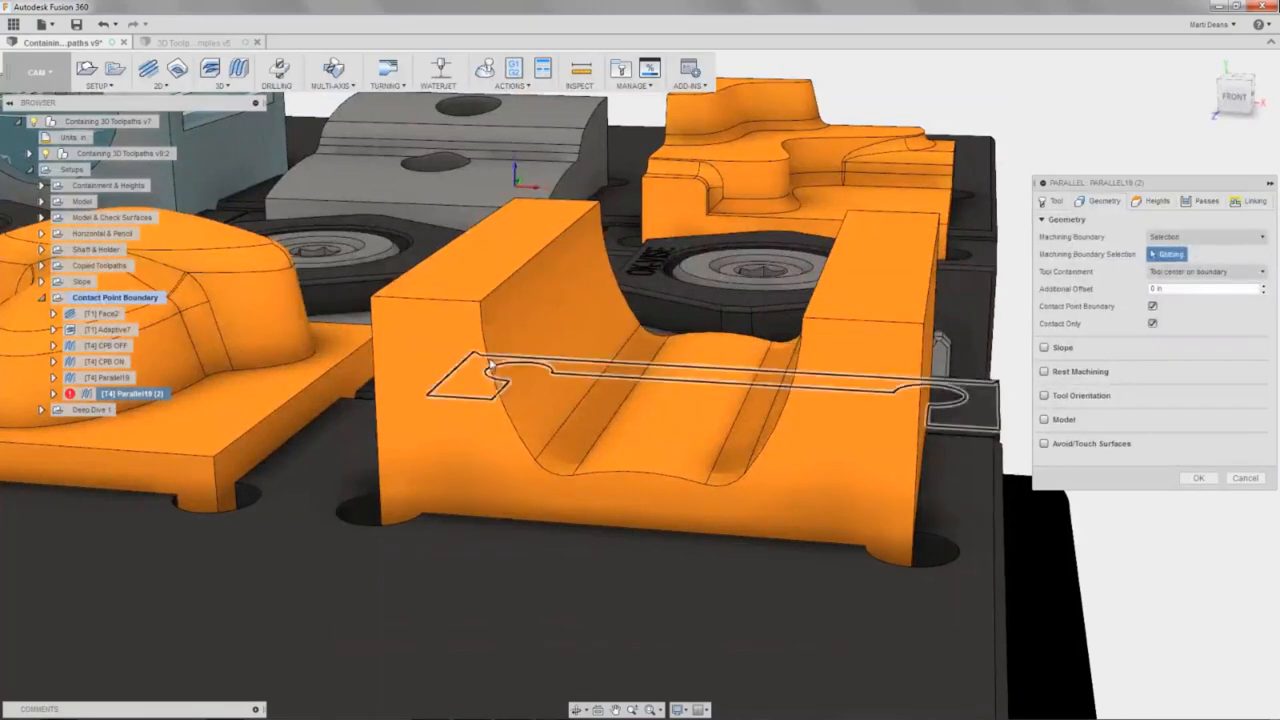
left_click(608, 470)
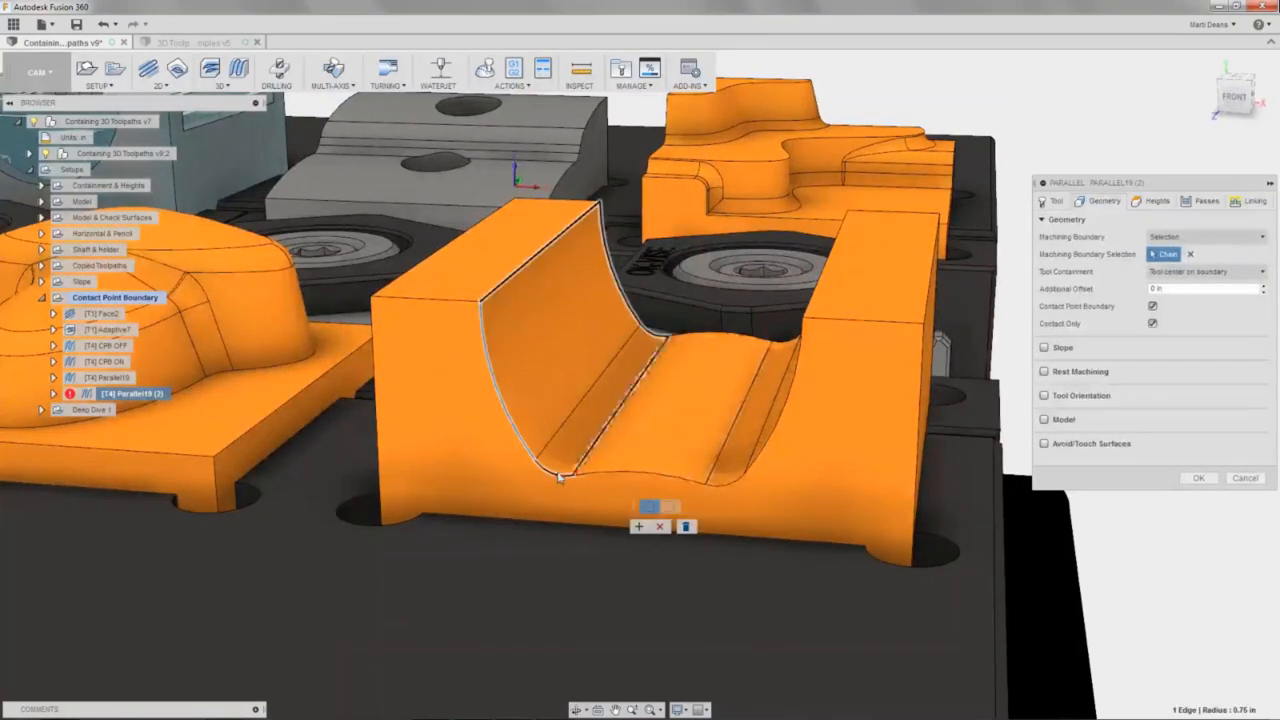
left_click(745, 482)
left_click(1198, 478)
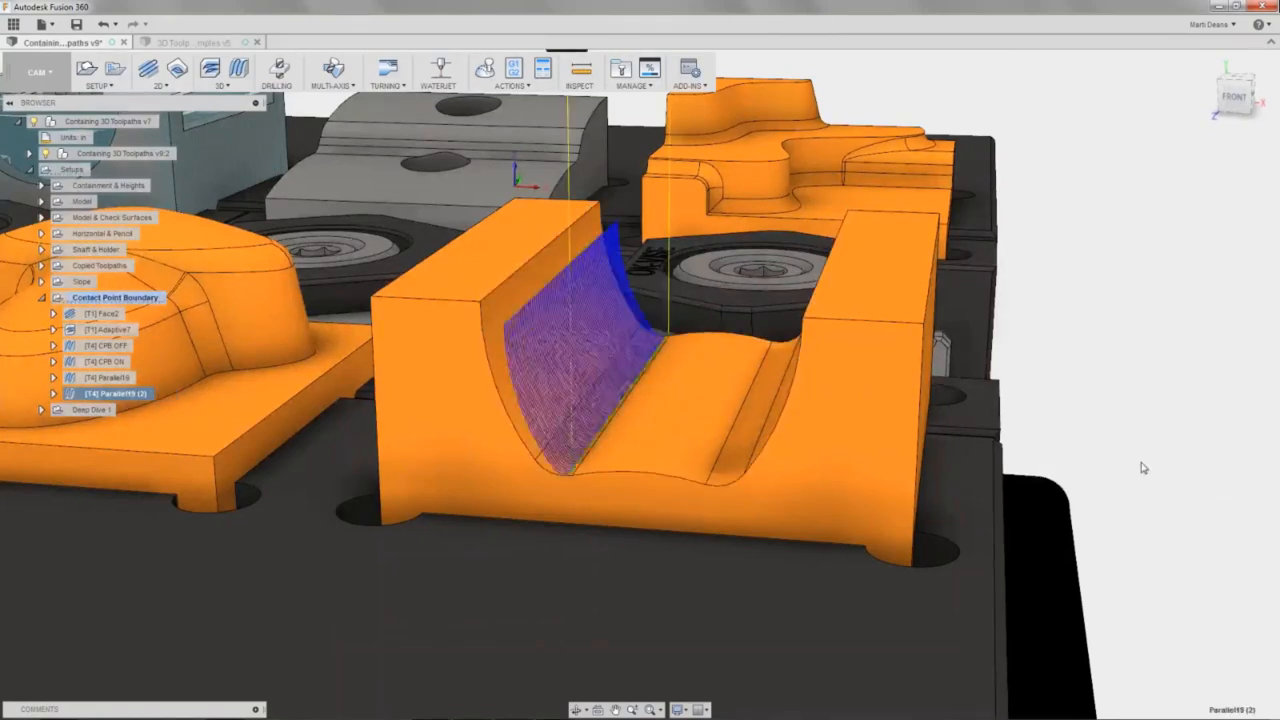
Edit the copy's boundary chain to enclose the entire channel and regenerate its toolpath.
right_click(131, 398)
left_click(160, 402)
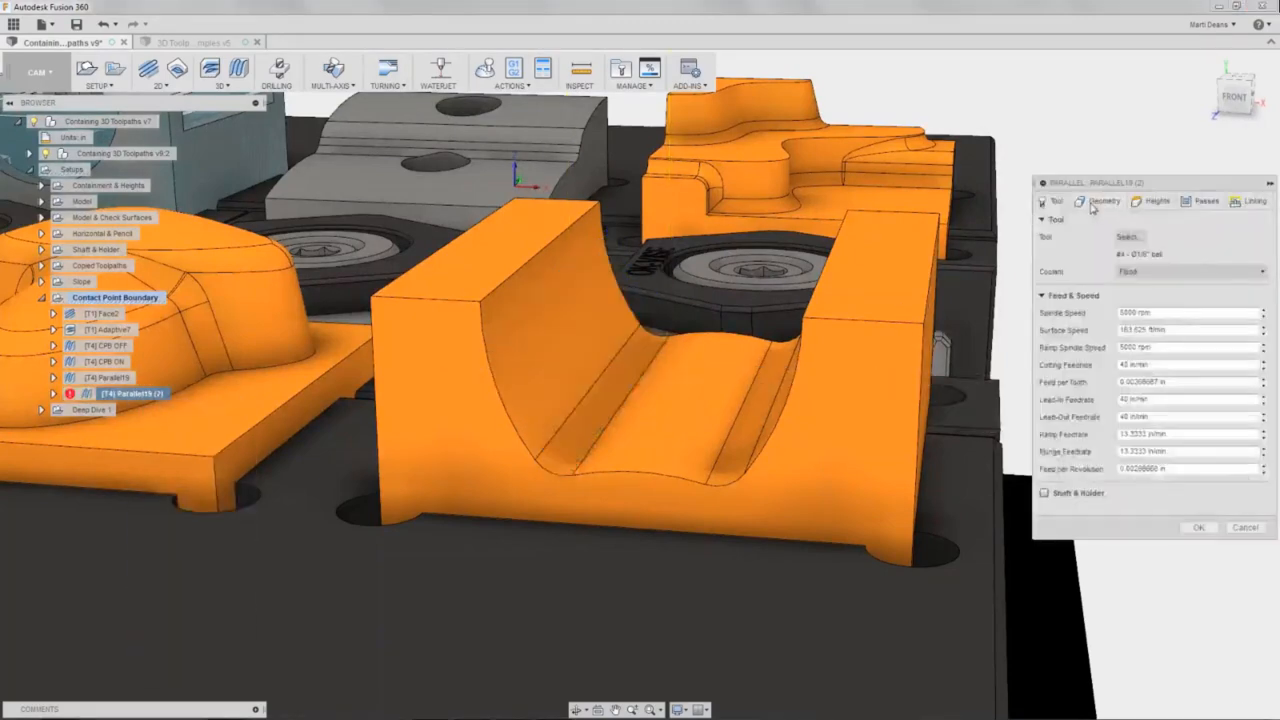
left_click(1100, 203)
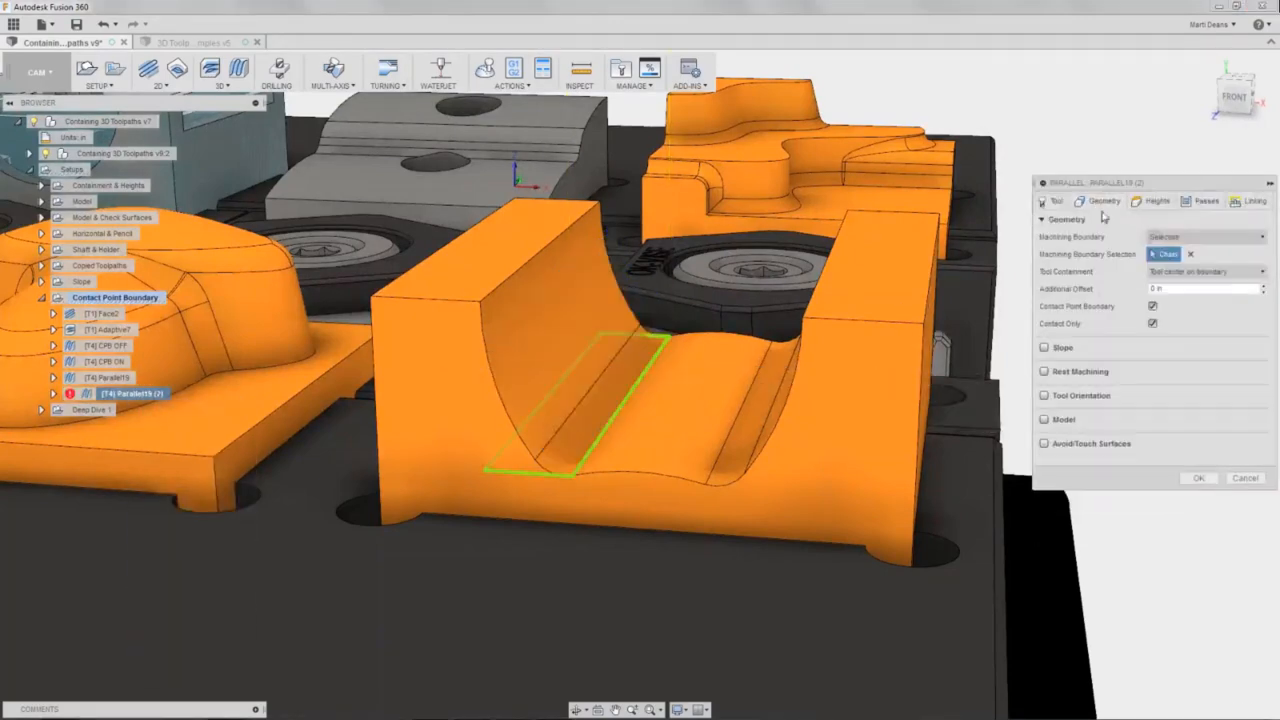
left_click(609, 432)
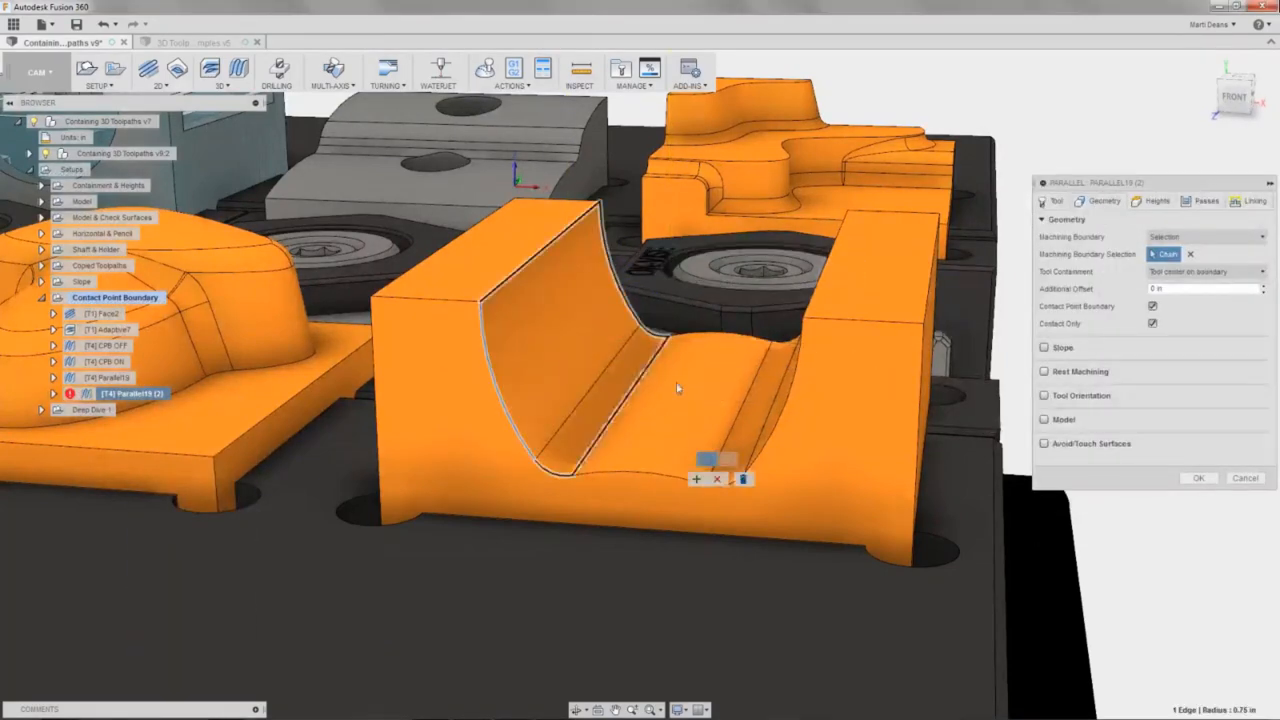
left_click(698, 483)
left_click(1198, 477)
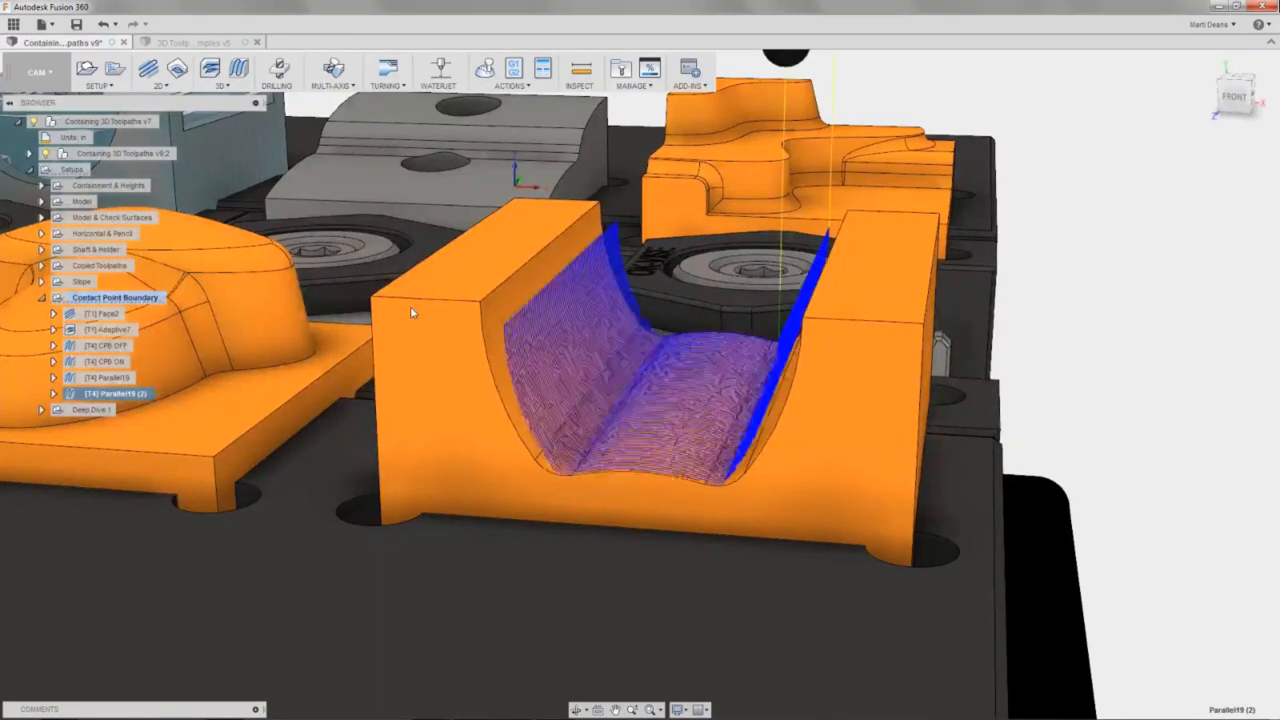
Edit the original parallel operation and change its machining boundary to Selection.
left_click(120, 377)
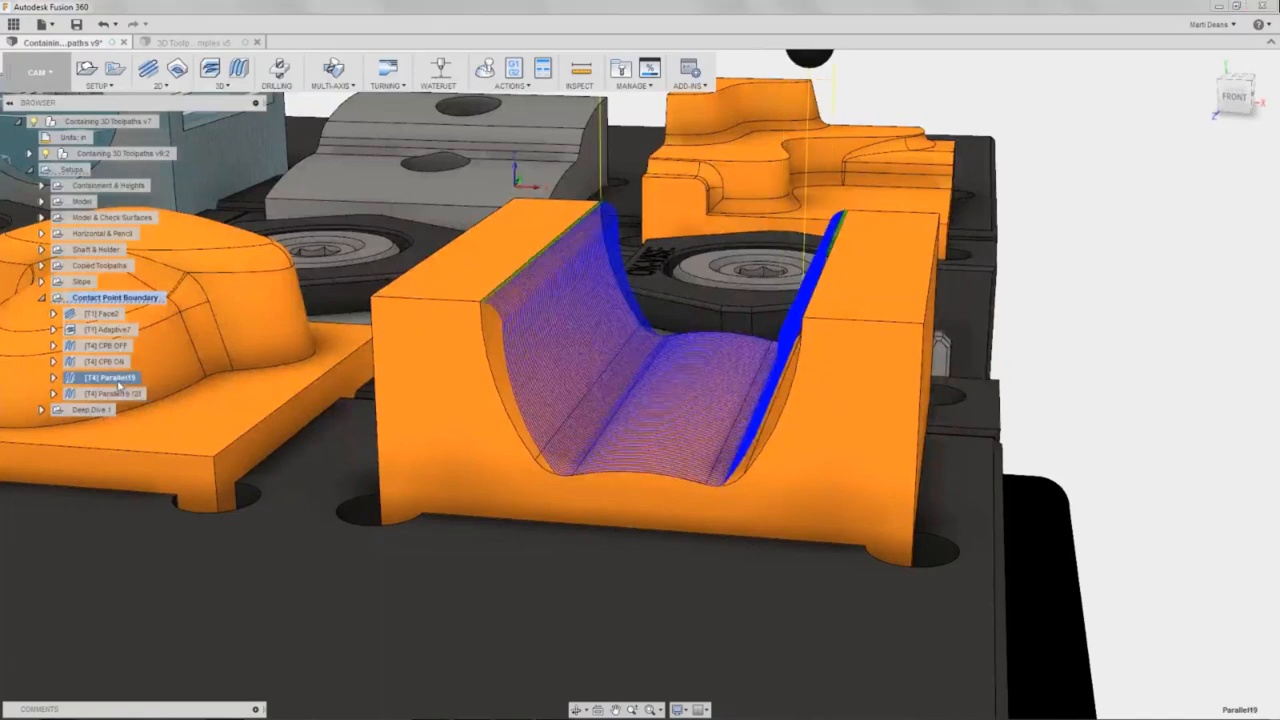
right_click(116, 376)
left_click(145, 387)
left_click(1100, 202)
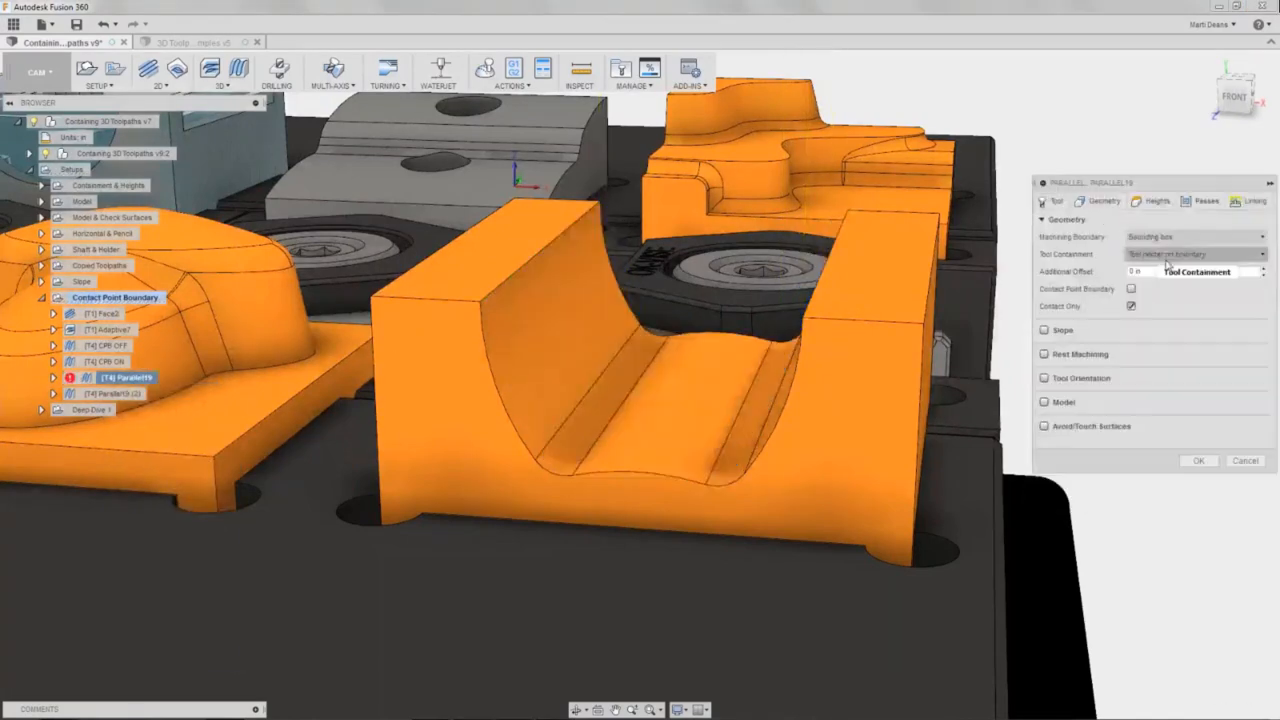
left_click(1165, 237)
left_click(1165, 284)
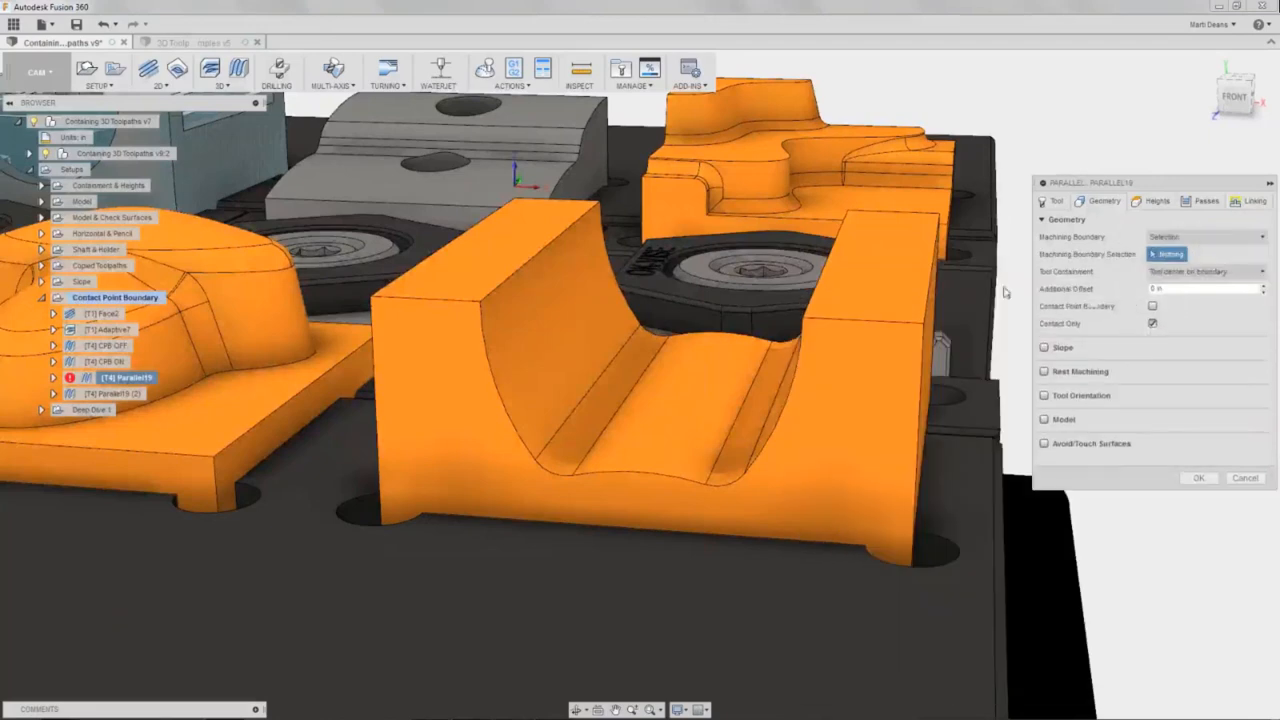
Select the edge chain enclosing the whole channel as the original operation's boundary and regenerate its toolpath.
left_click(523, 270)
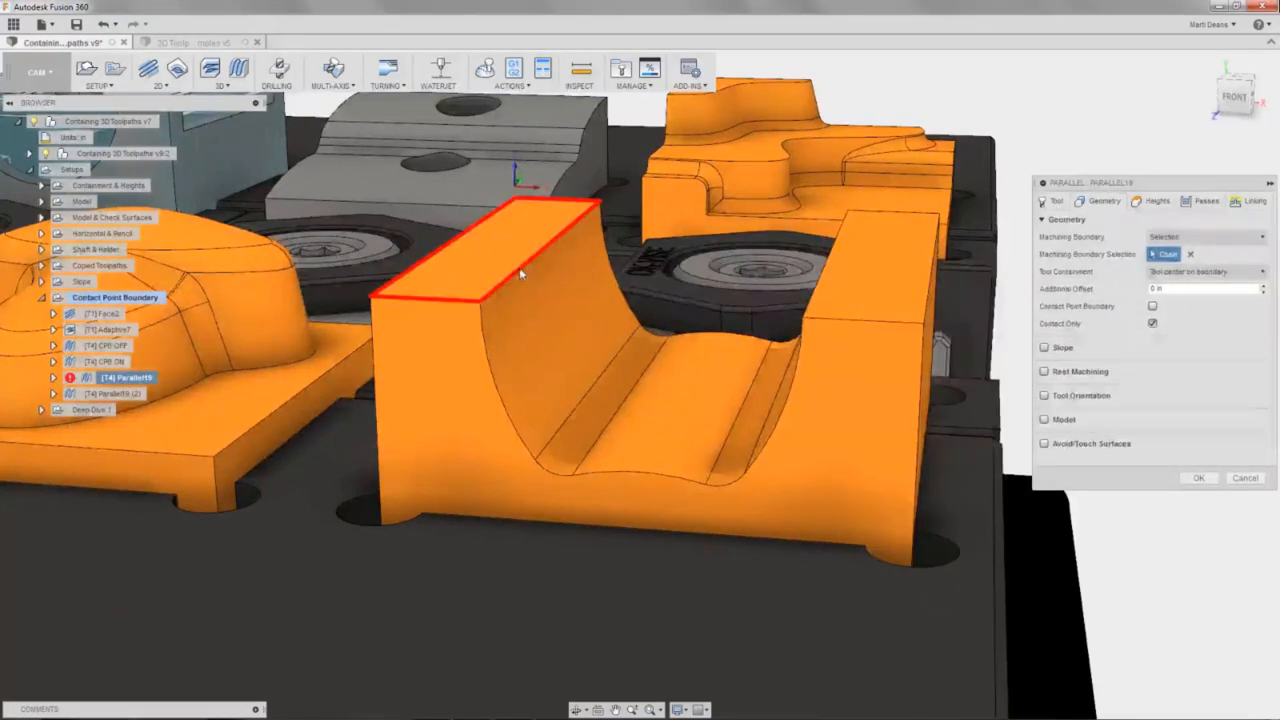
left_click(490, 296)
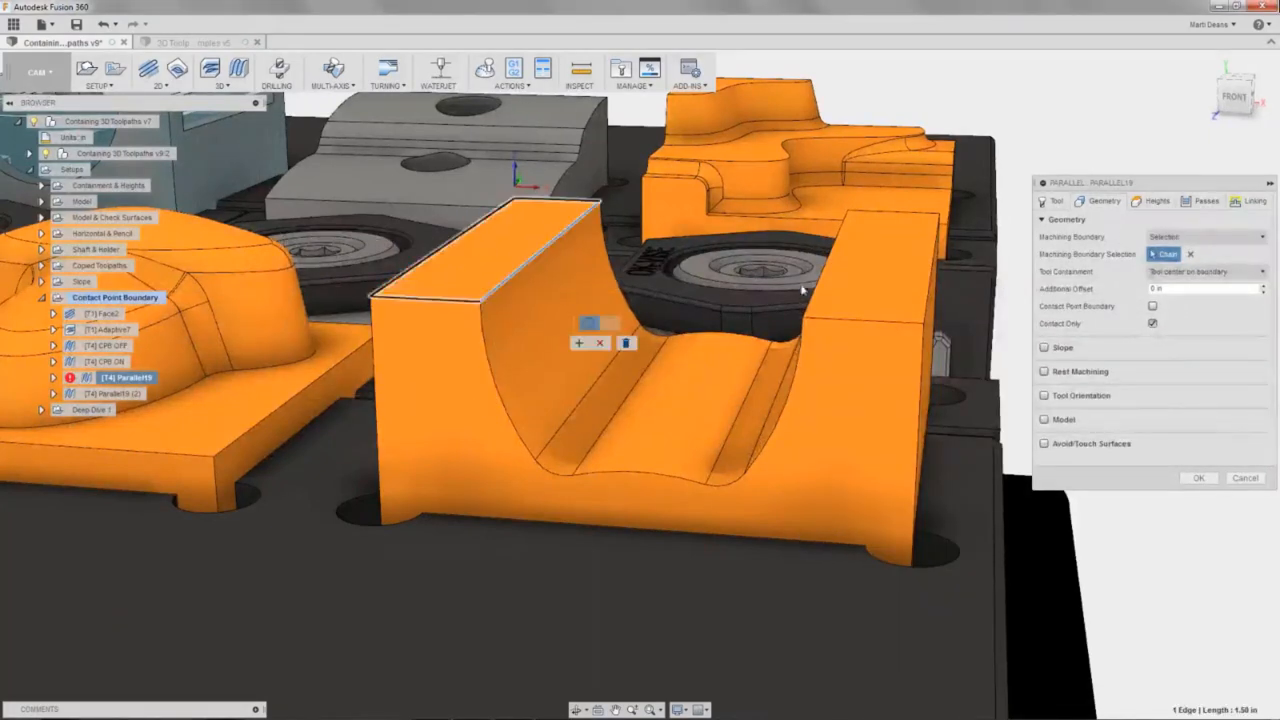
left_click(580, 344)
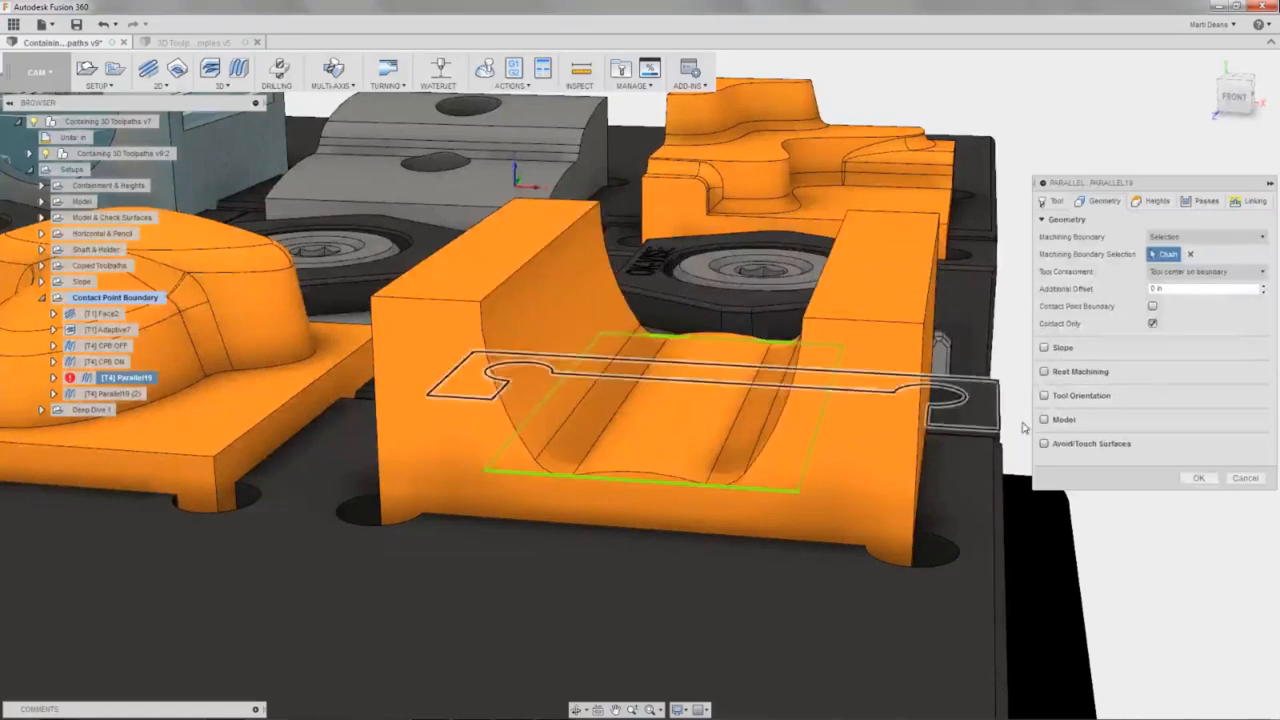
left_click(1196, 479)
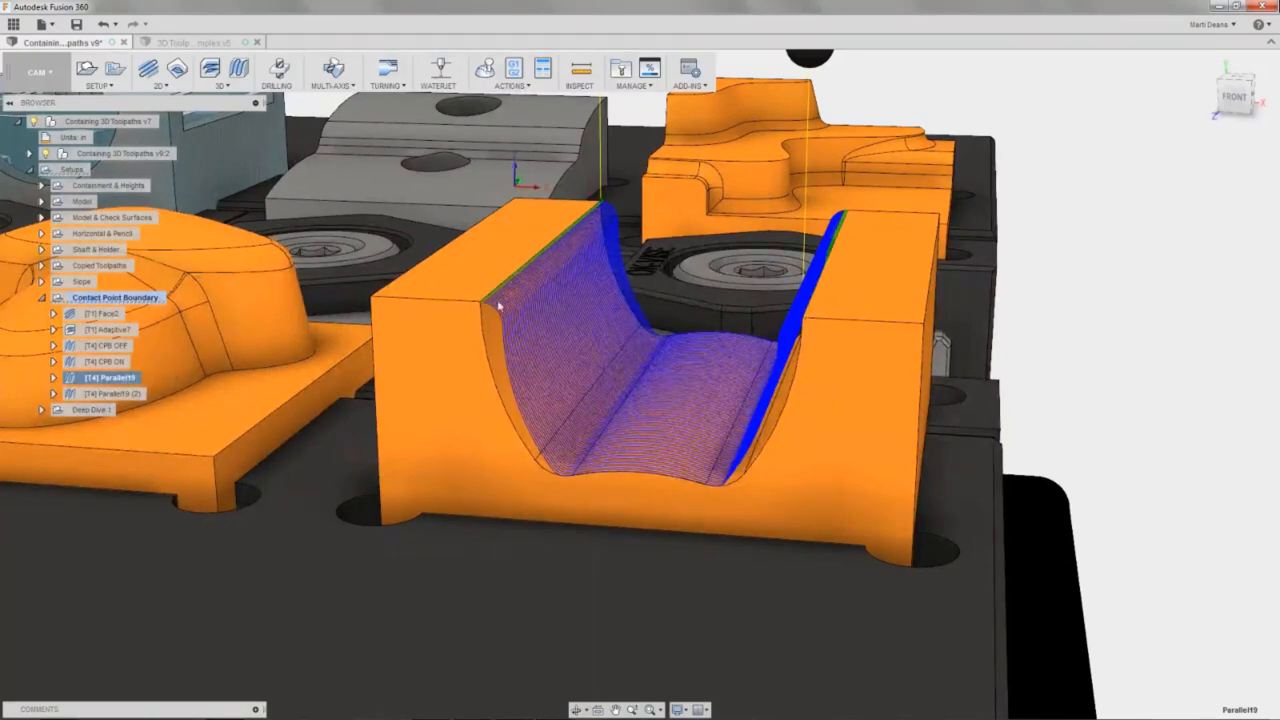
Compare the original parallel toolpath along the channel's upper edges with the contact point boundary copy.
middle_click_drag(563, 323, 586, 294, "shift")
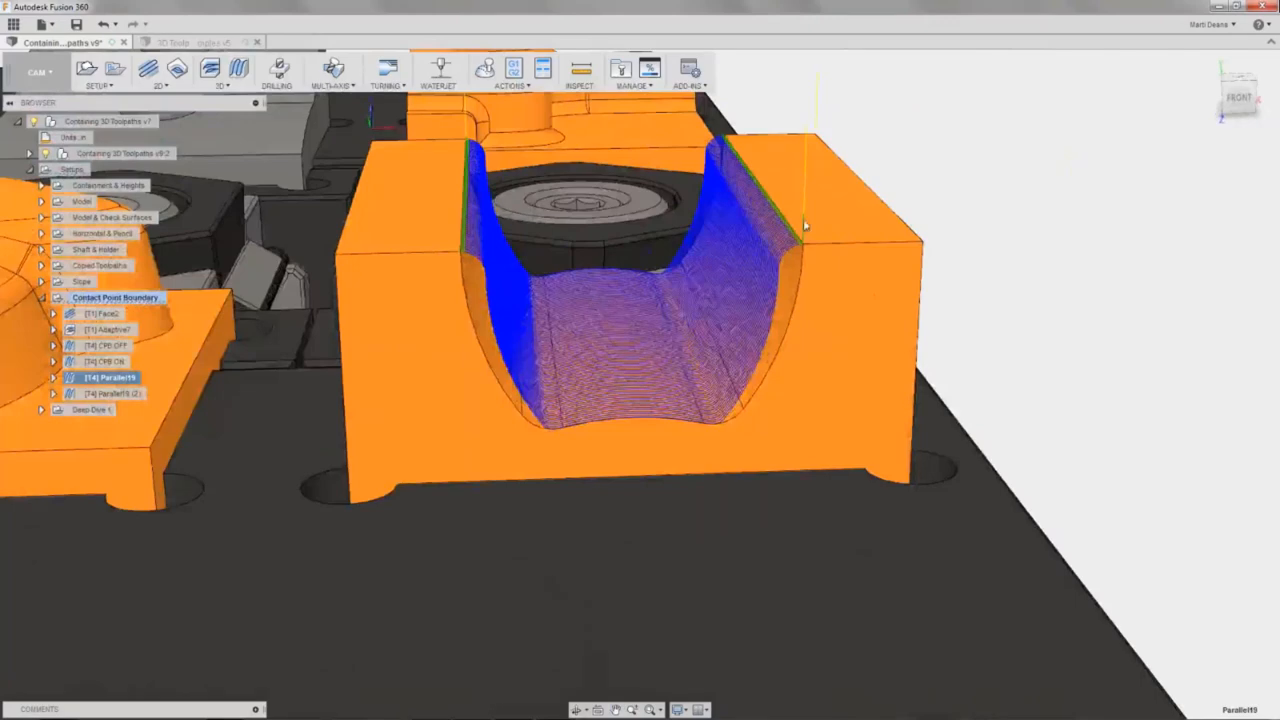
left_click(131, 396)
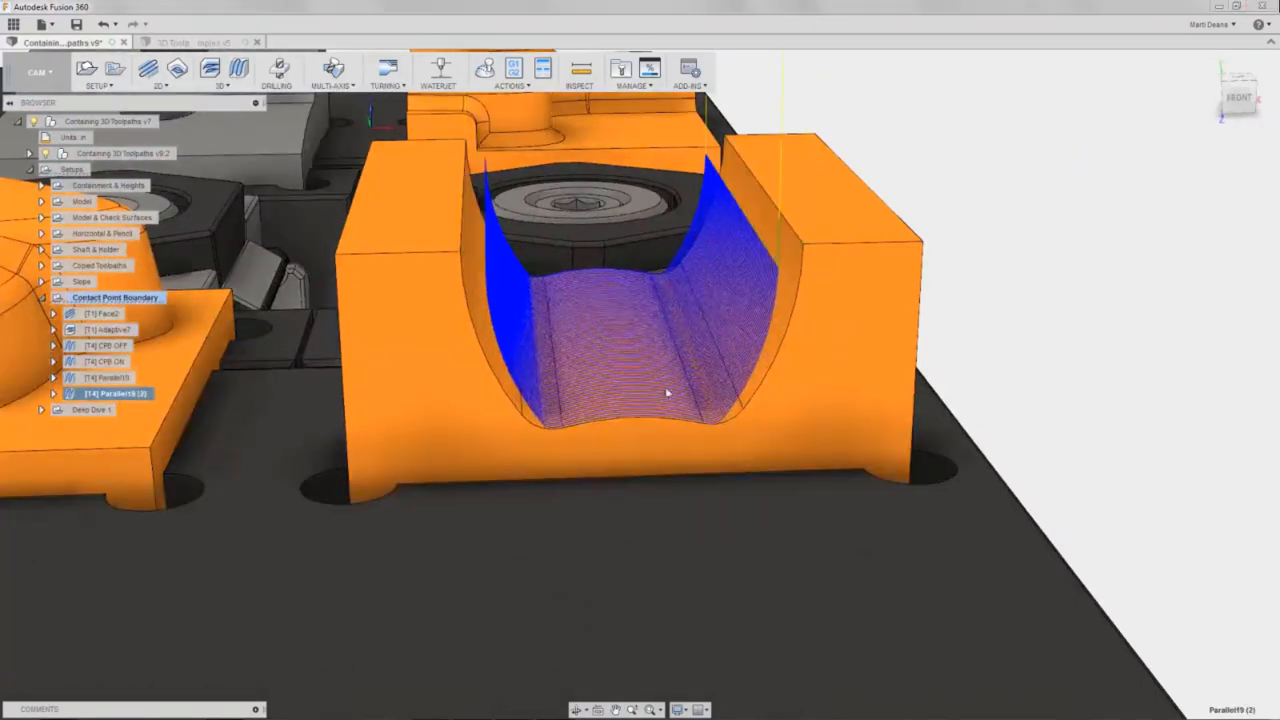
Examine the contact point boundary copy's toolpath from the front, checking how it ends near the channel's upper edges.
left_click(1238, 97)
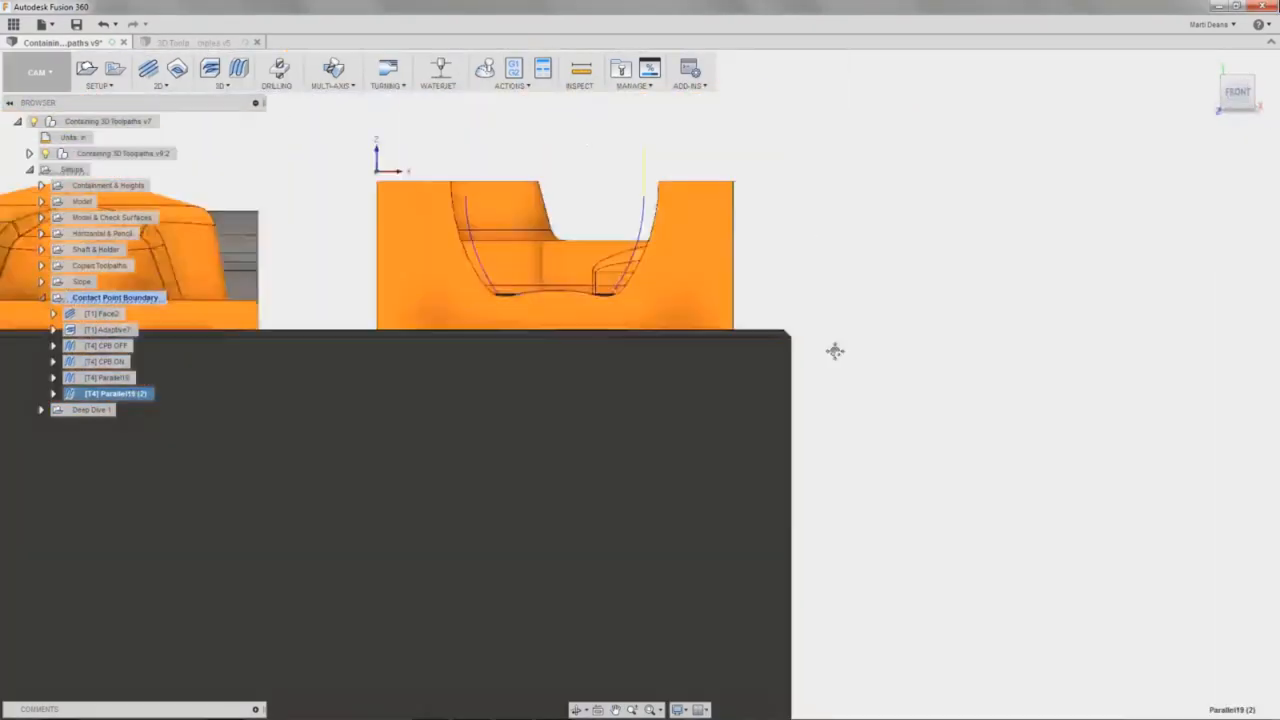
scroll(709, 422, "up", 2)
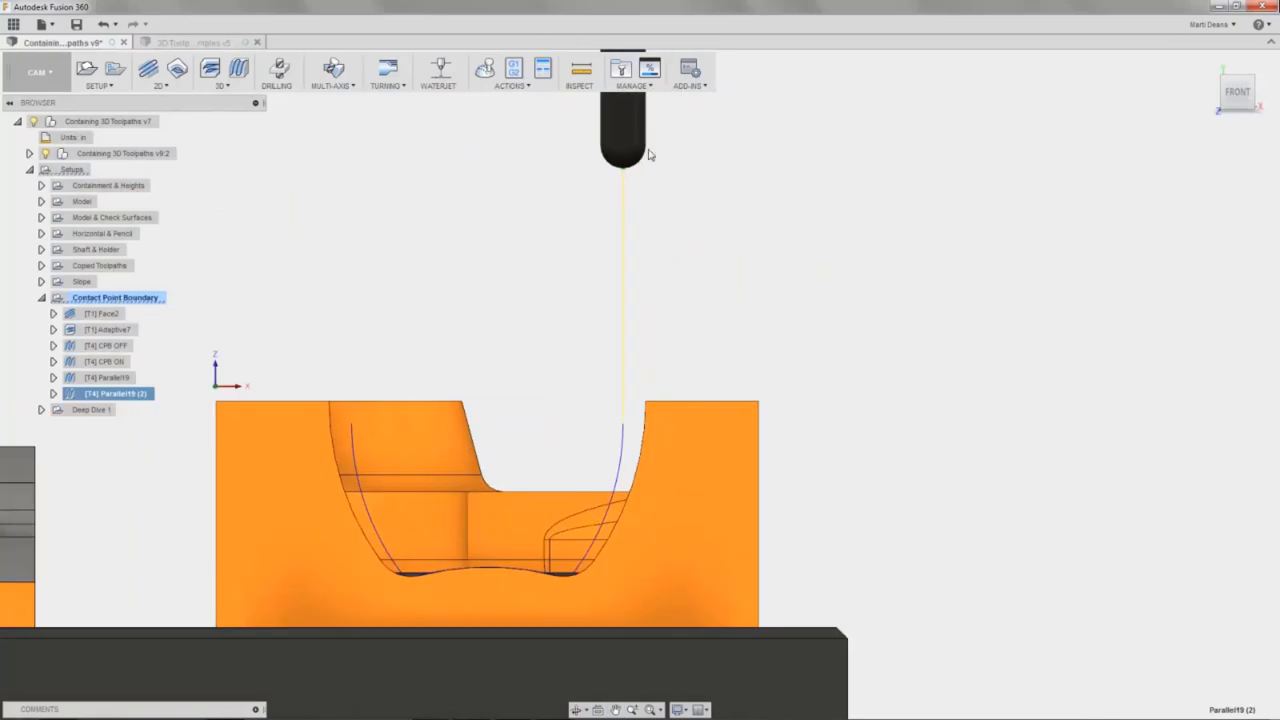
scroll(623, 403, "up", 3)
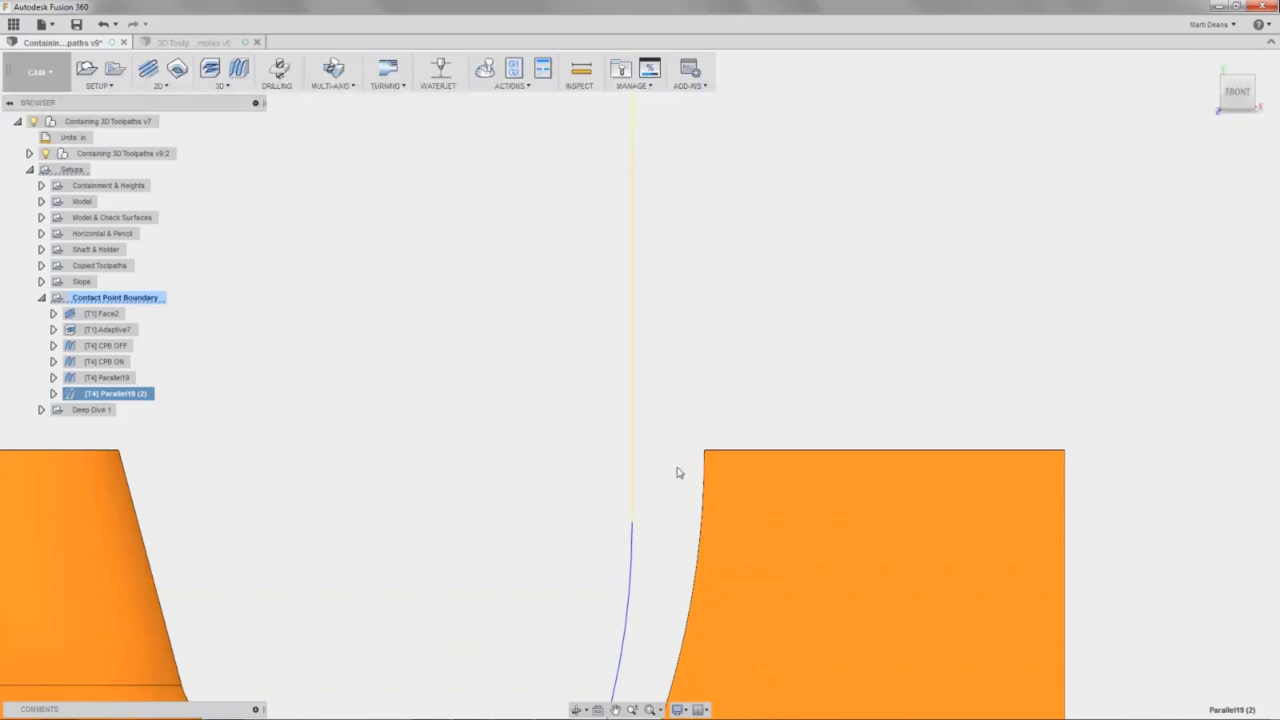
scroll(573, 442, "down", 10)
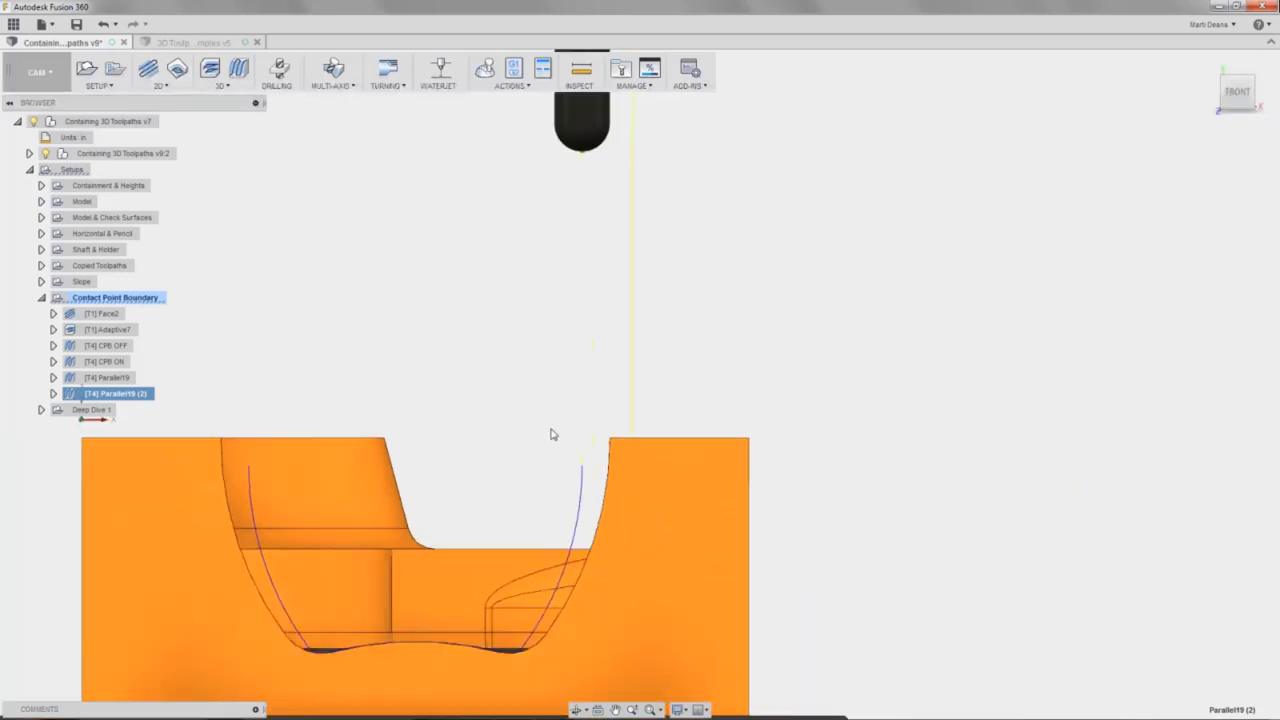
scroll(743, 325, "down", 8)
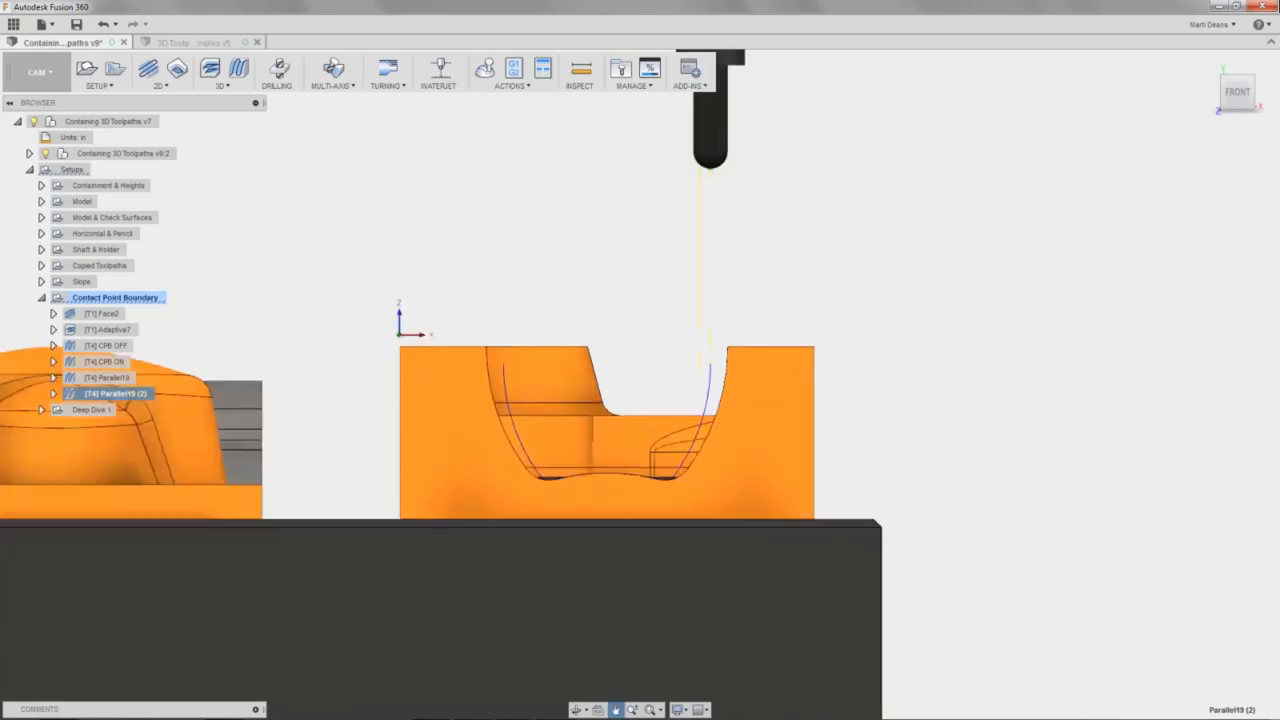
scroll(827, 345, "down", 4)
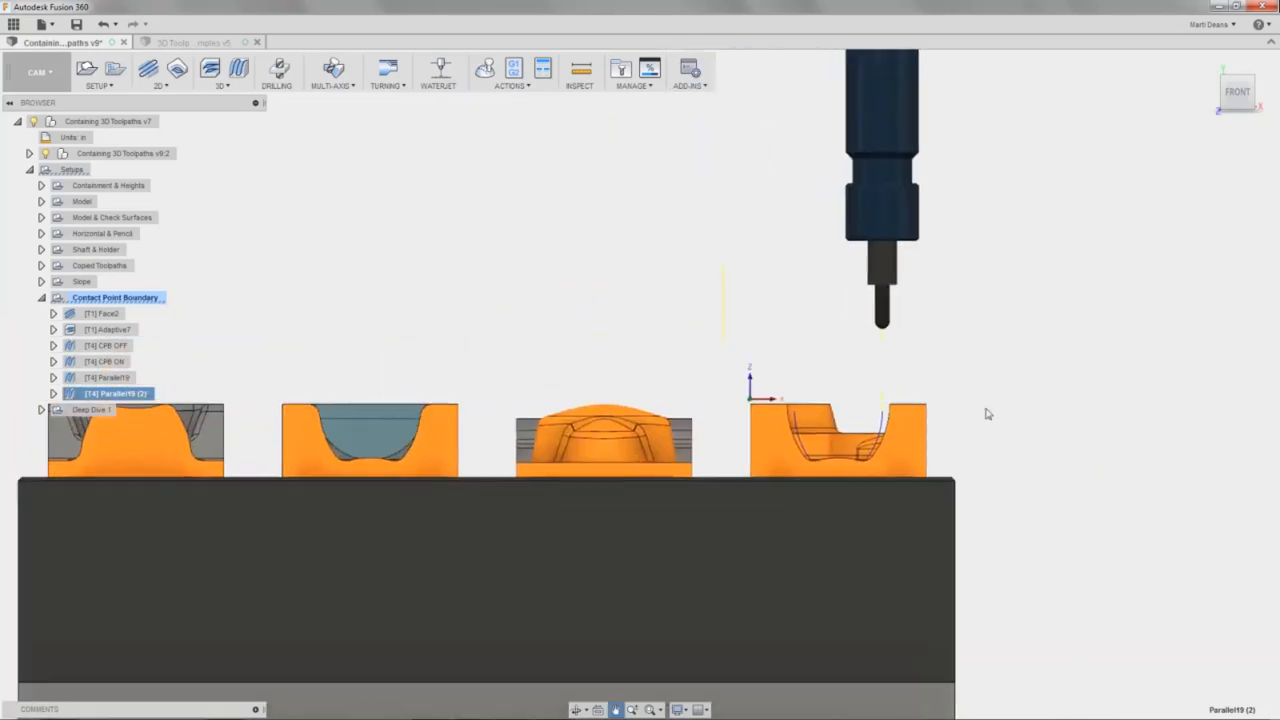
middle_click_drag(986, 408, 1003, 348, "shift")
scroll(1003, 348, "down", 4)
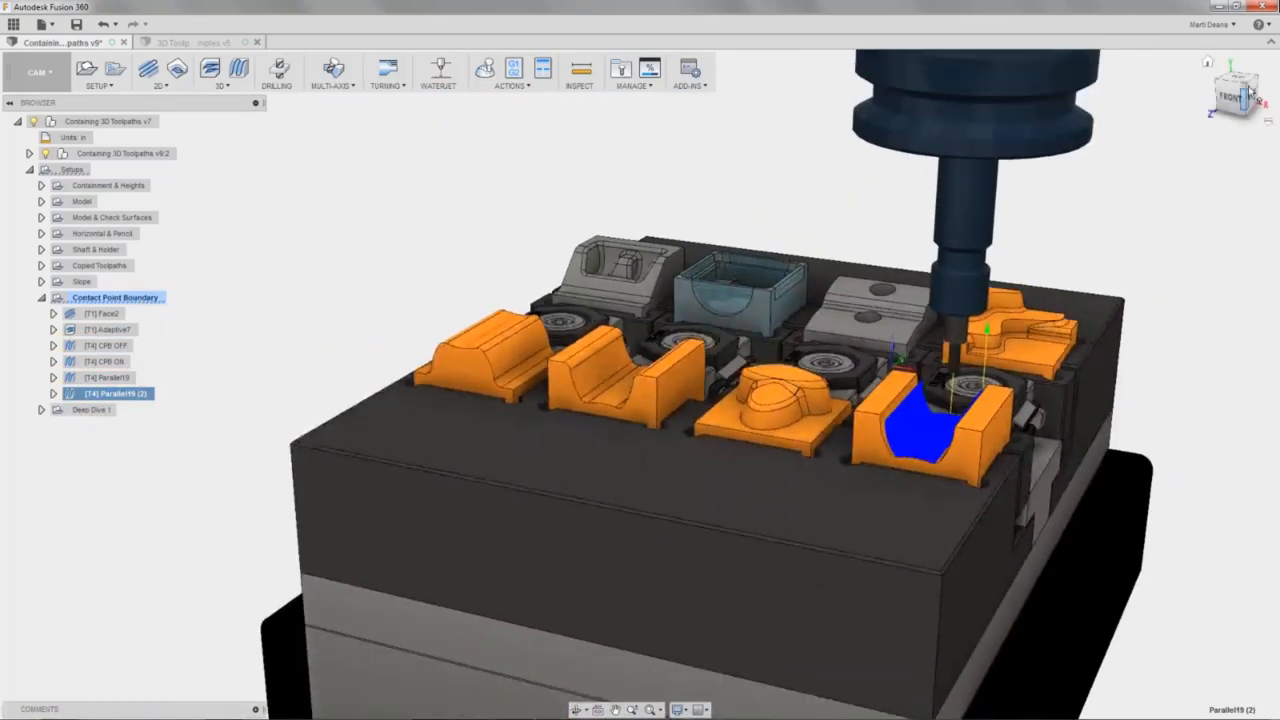
left_click(1250, 92)
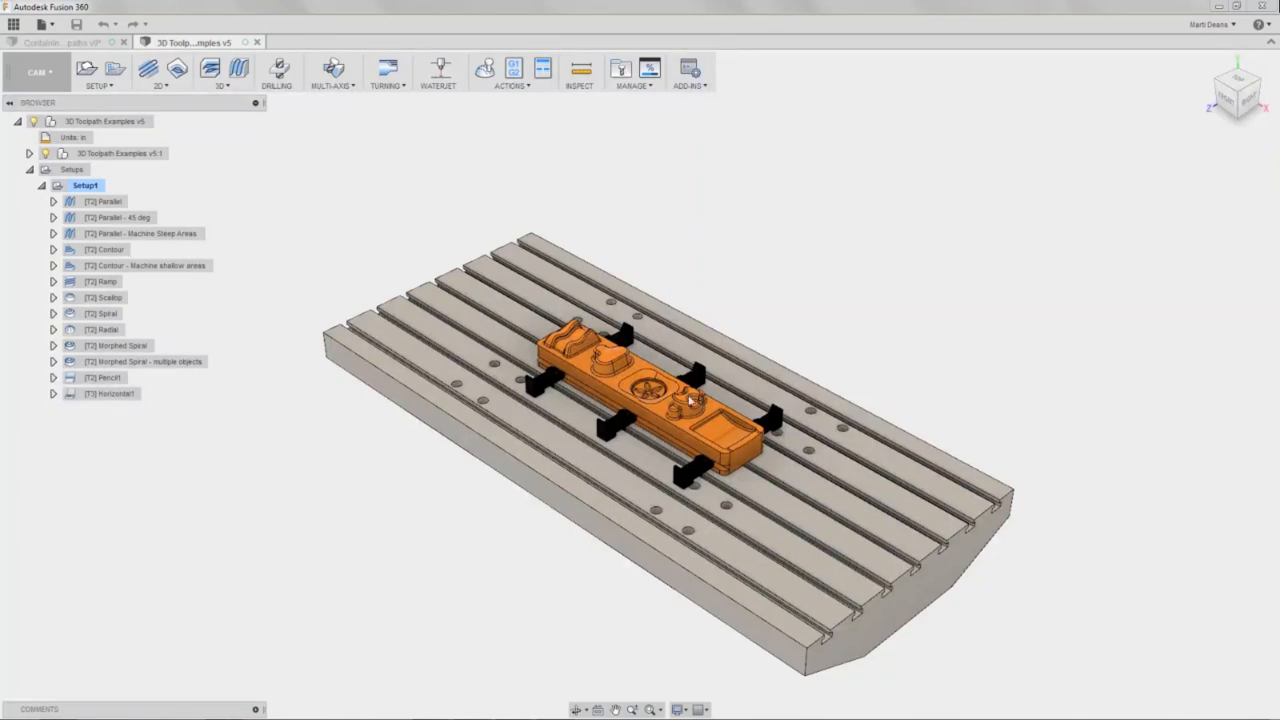
Examine the fixtured part in the 3D Toolpath Examples document and return to the Containing 3D Toolpaths document.
scroll(690, 400, "up", 5)
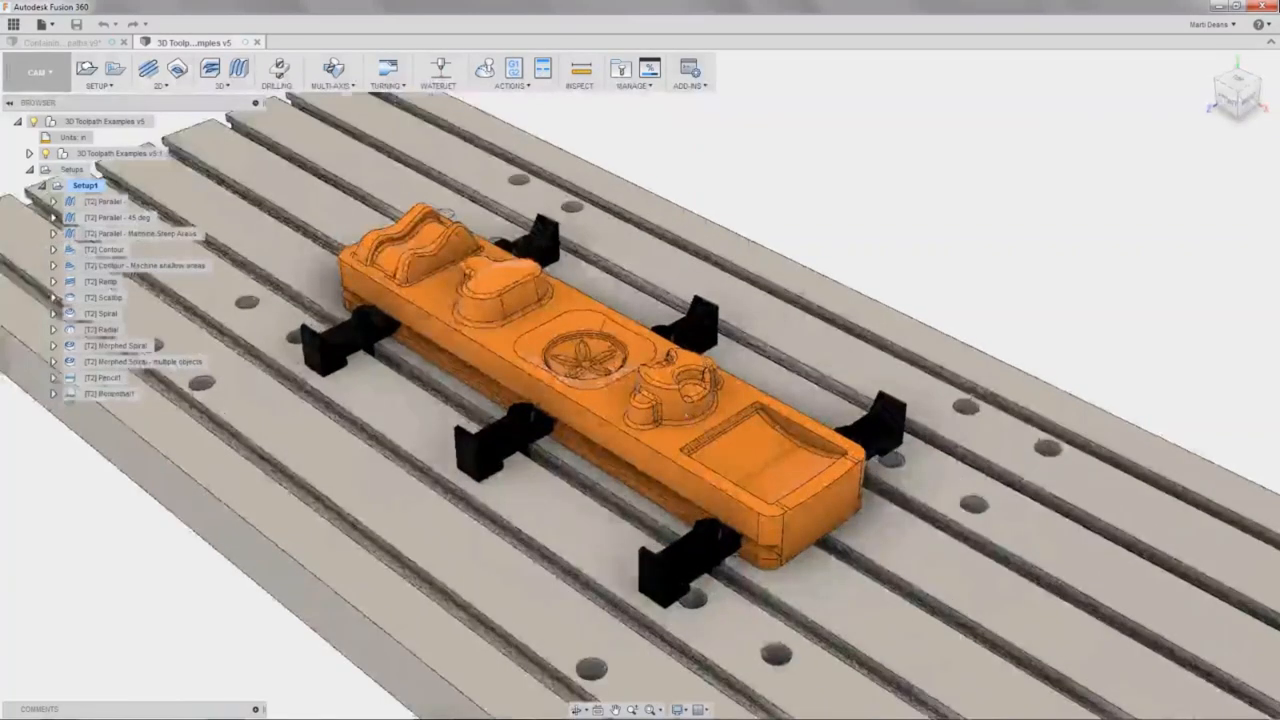
middle_click_drag(687, 412, 560, 300, "shift")
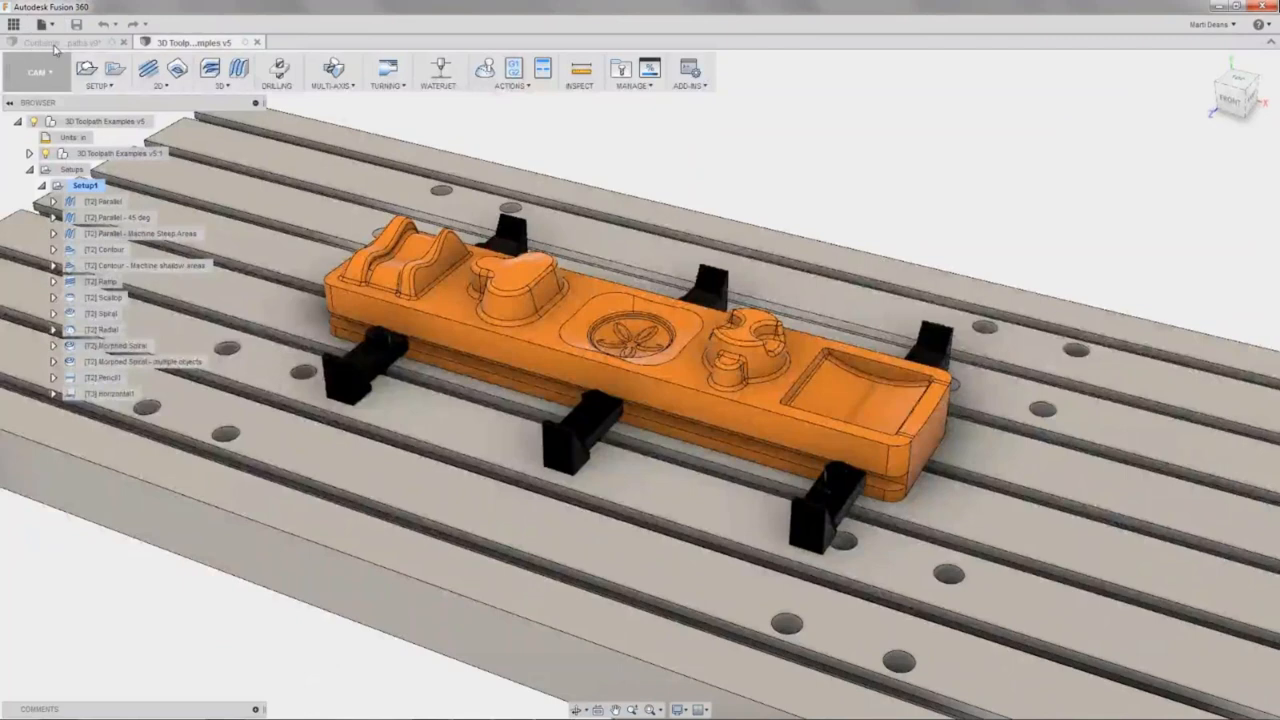
left_click(68, 44)
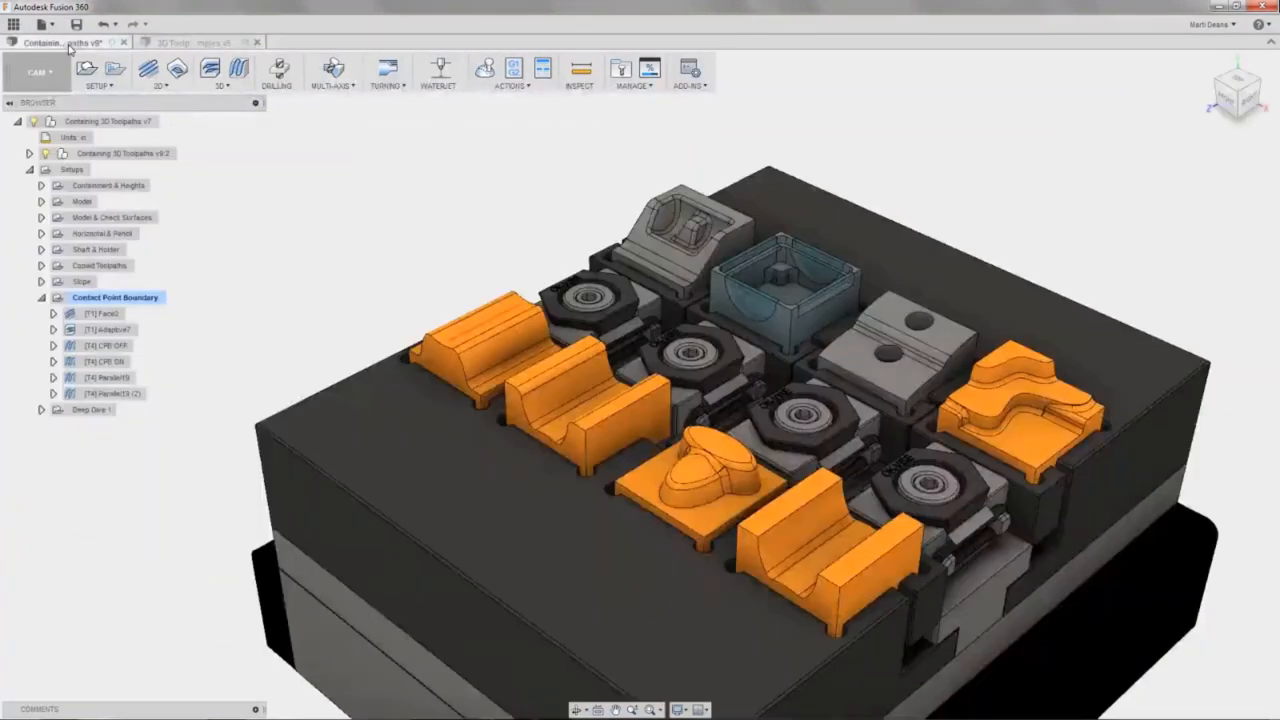
left_click(42, 298)
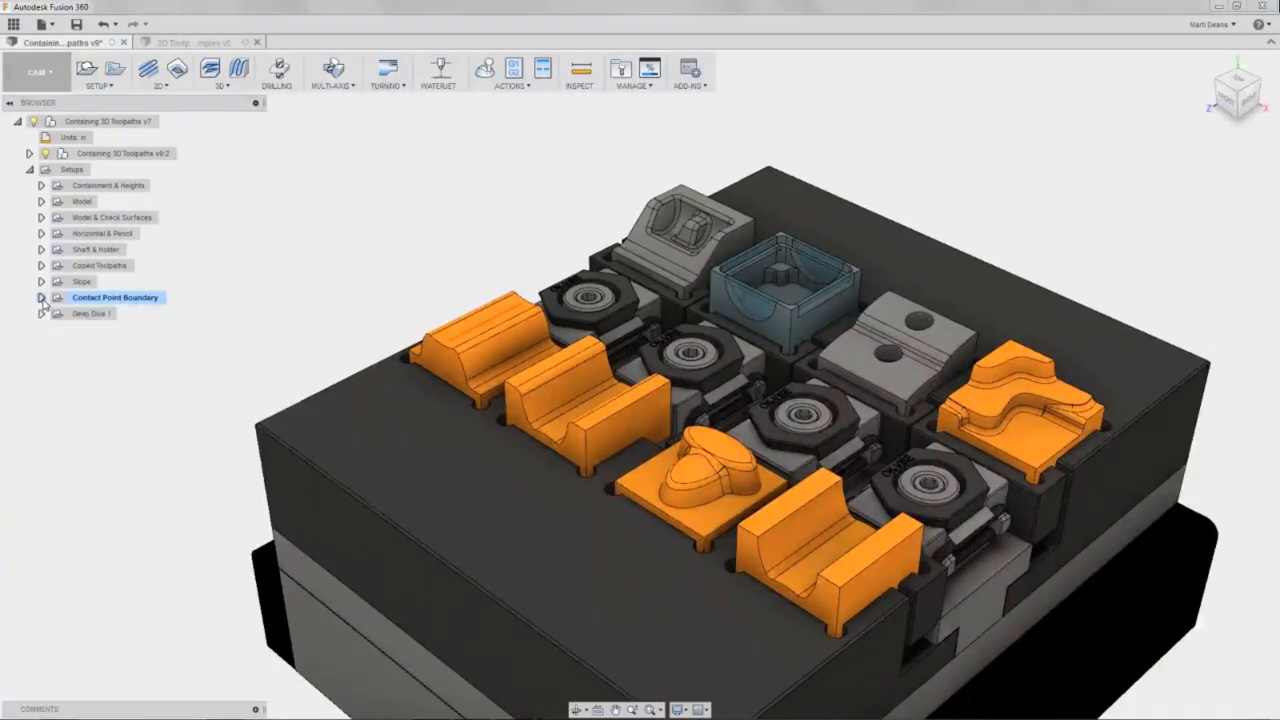
left_click(42, 298)
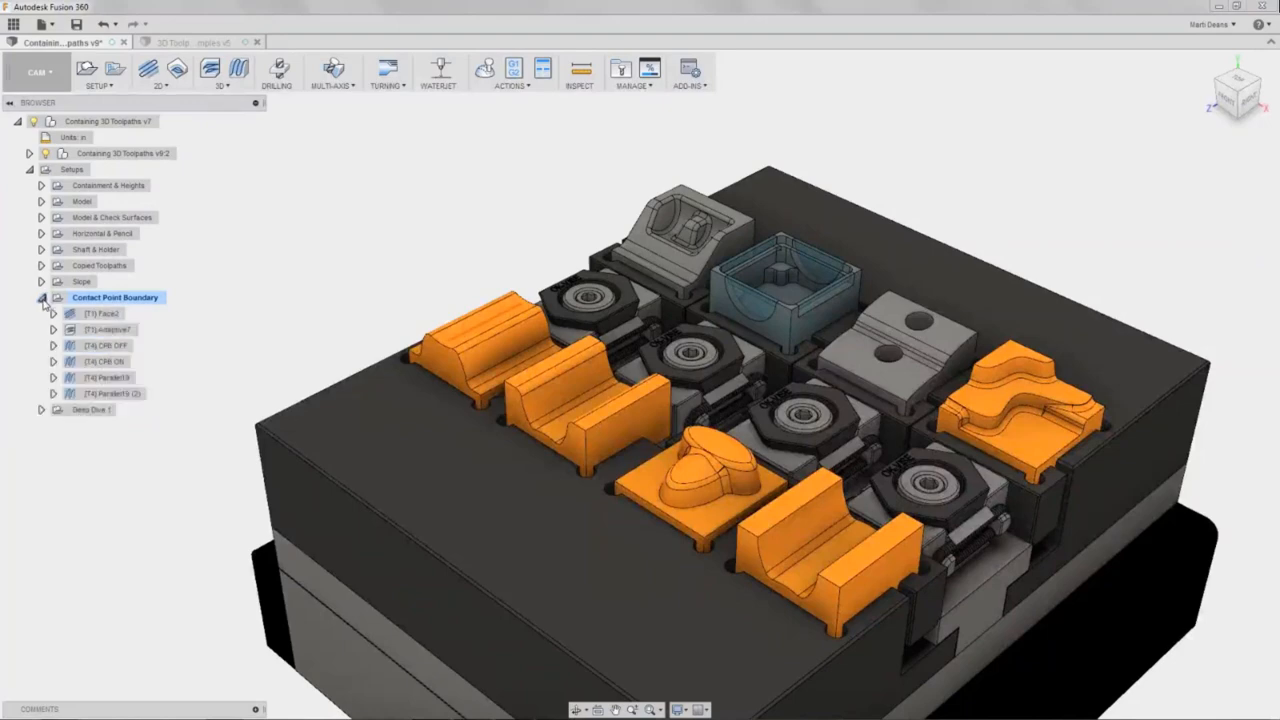
Select the Face2, Adaptive7 and CPB OFF operations together in the Contact Point Boundary setup, and clear the selection.
left_click(123, 330)
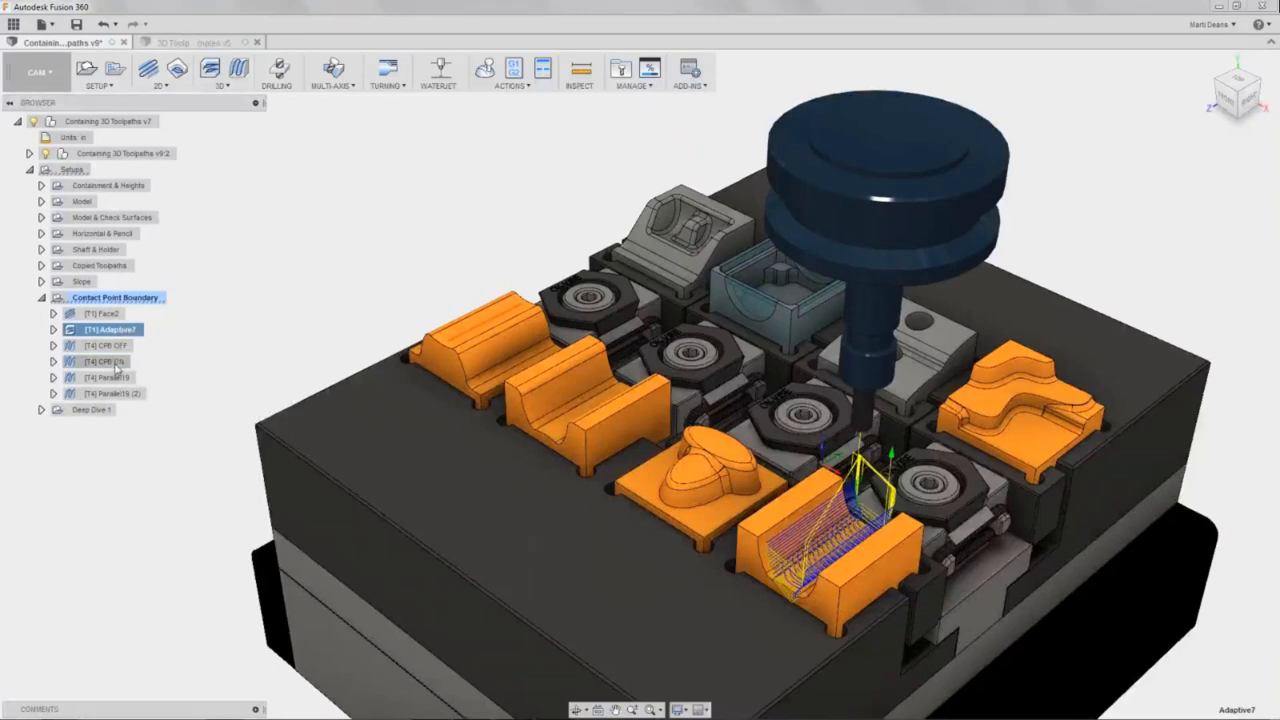
left_click(118, 362, "ctrl")
left_click(120, 378, "ctrl")
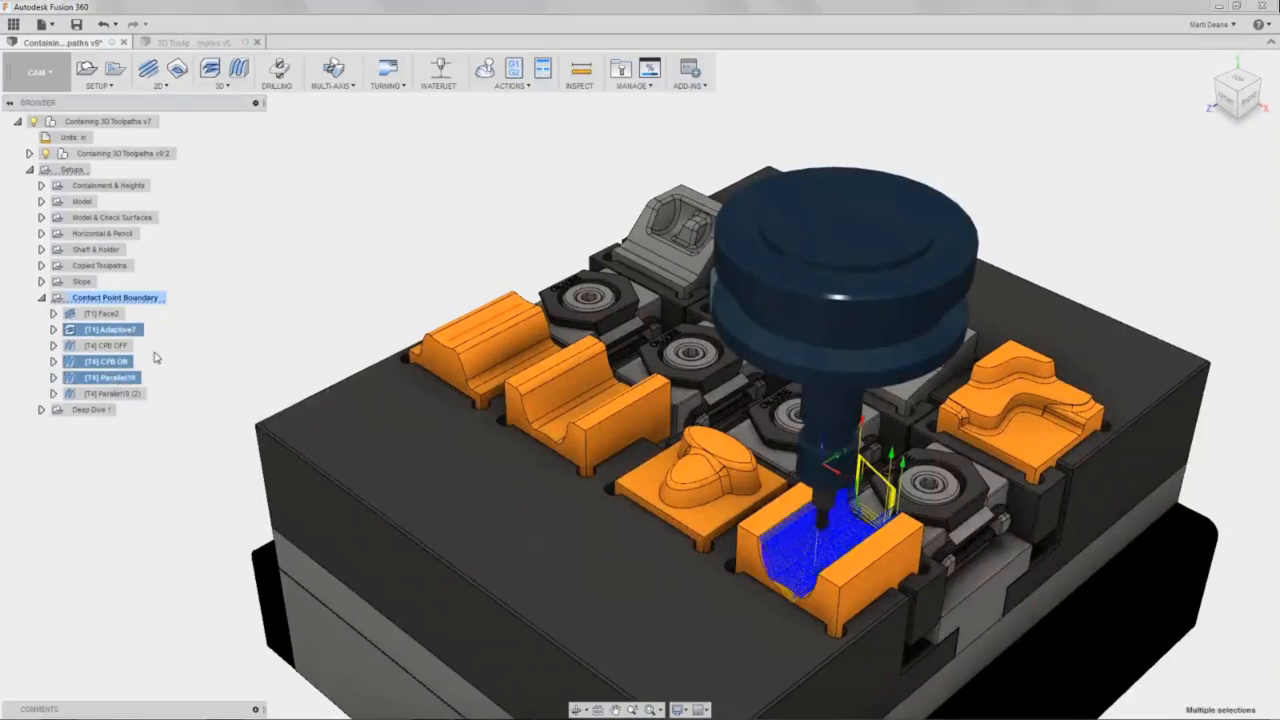
left_click(127, 347, "ctrl")
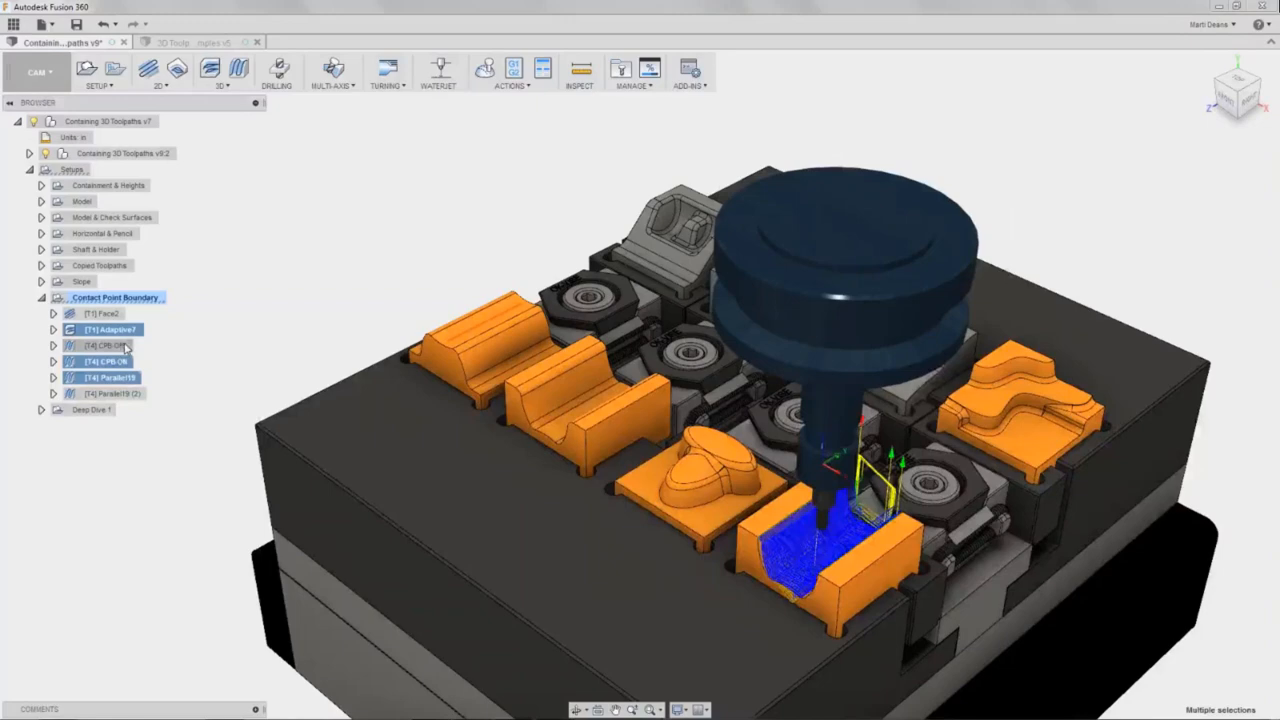
left_click(120, 330)
left_click(105, 314, "ctrl")
left_click(117, 347, "ctrl")
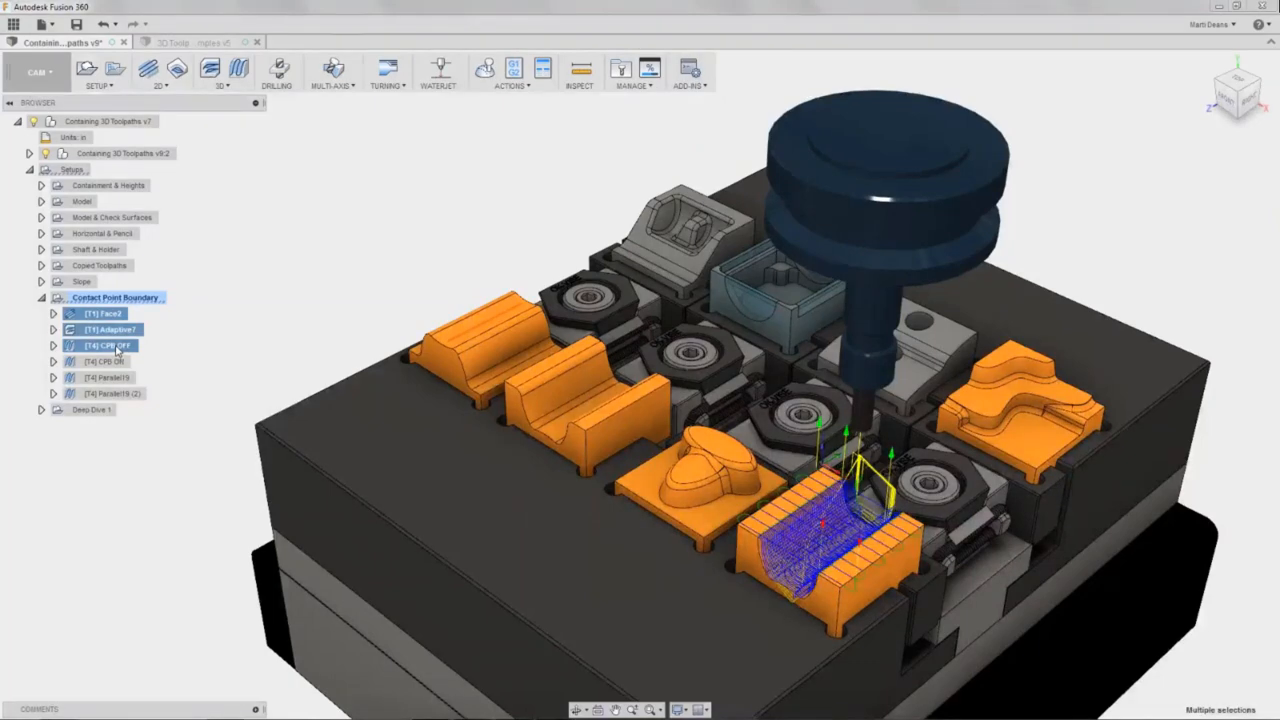
left_click(267, 355)
Start post processing the Contact Point Boundary setup and reset the post processor folder to the system default location.
left_click(113, 299)
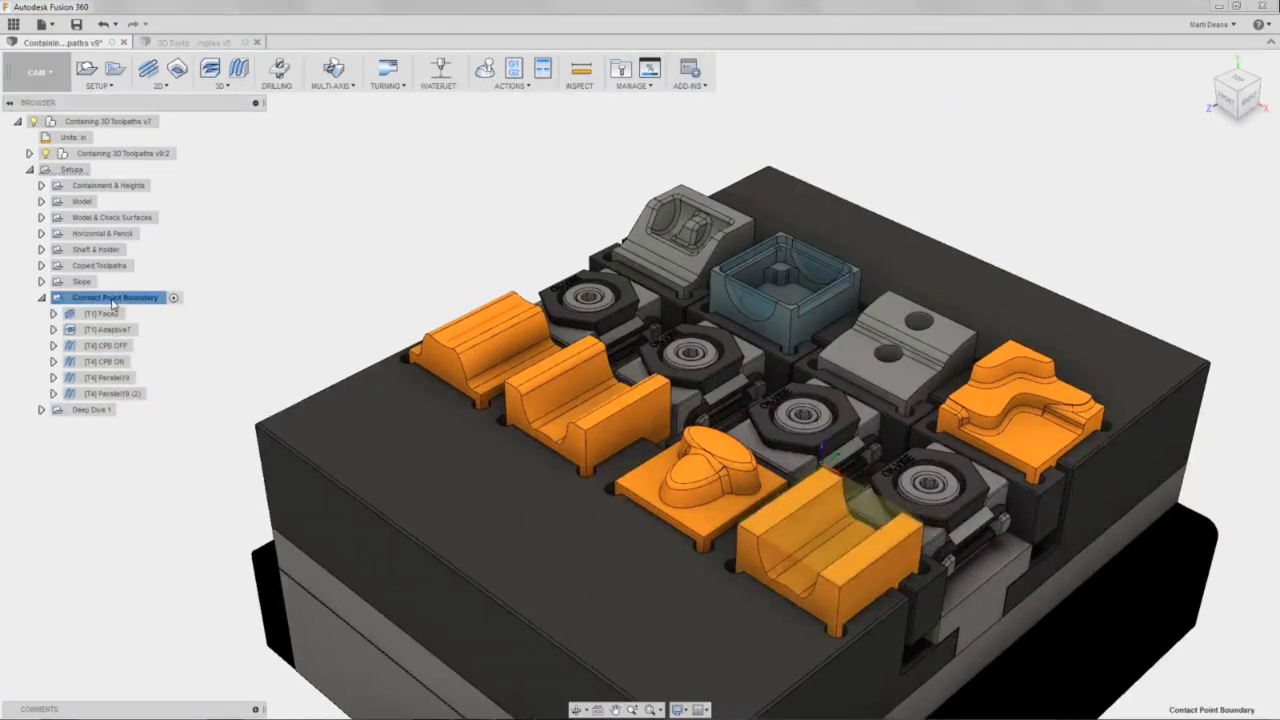
right_click(113, 303)
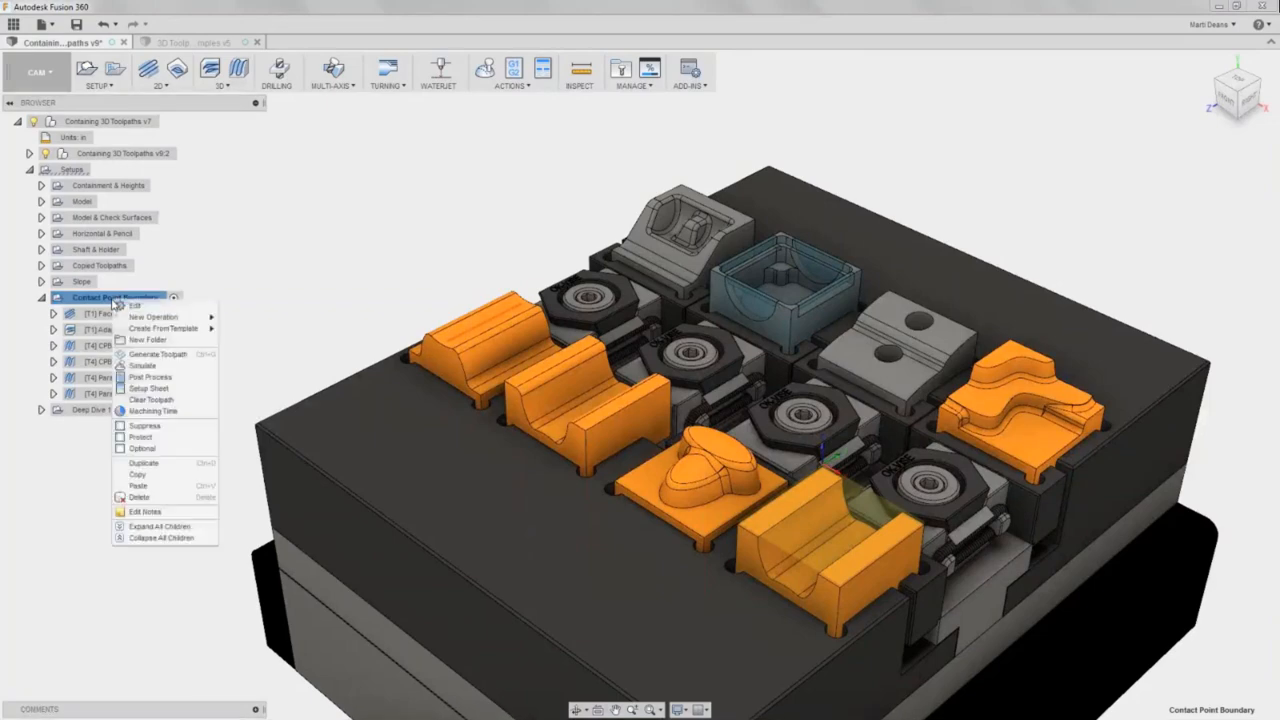
left_click(147, 377)
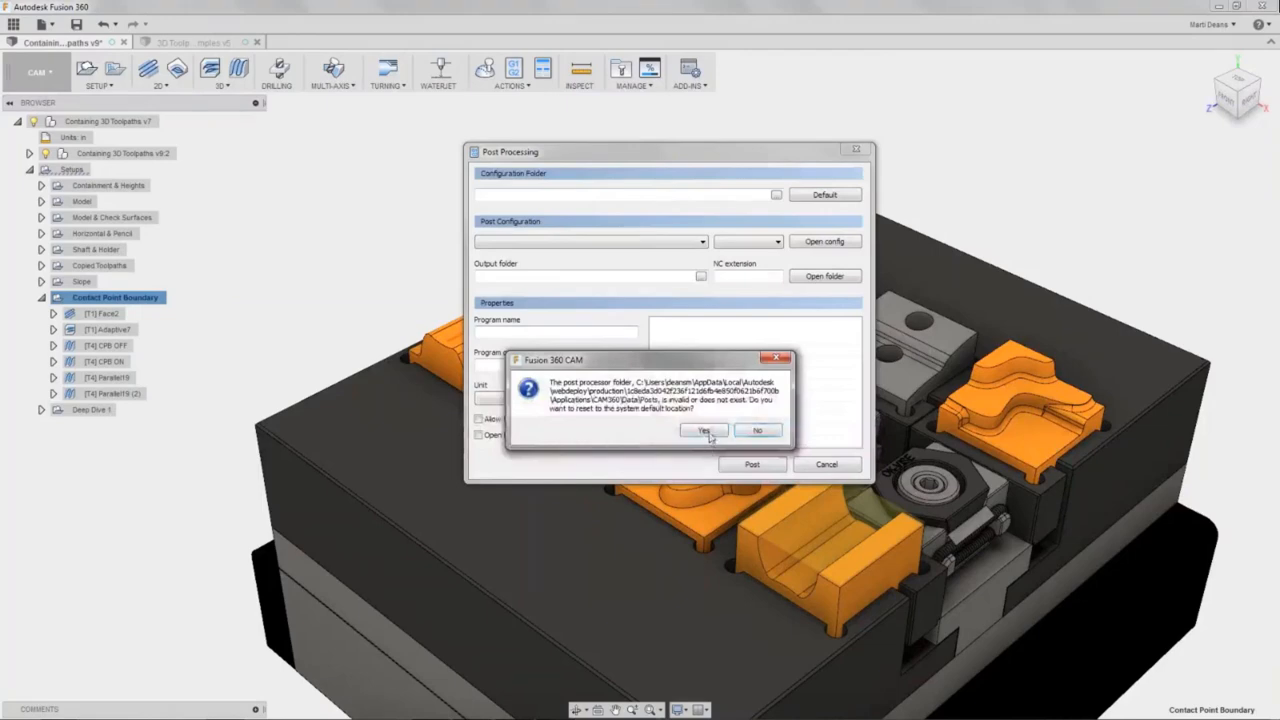
left_click(704, 431)
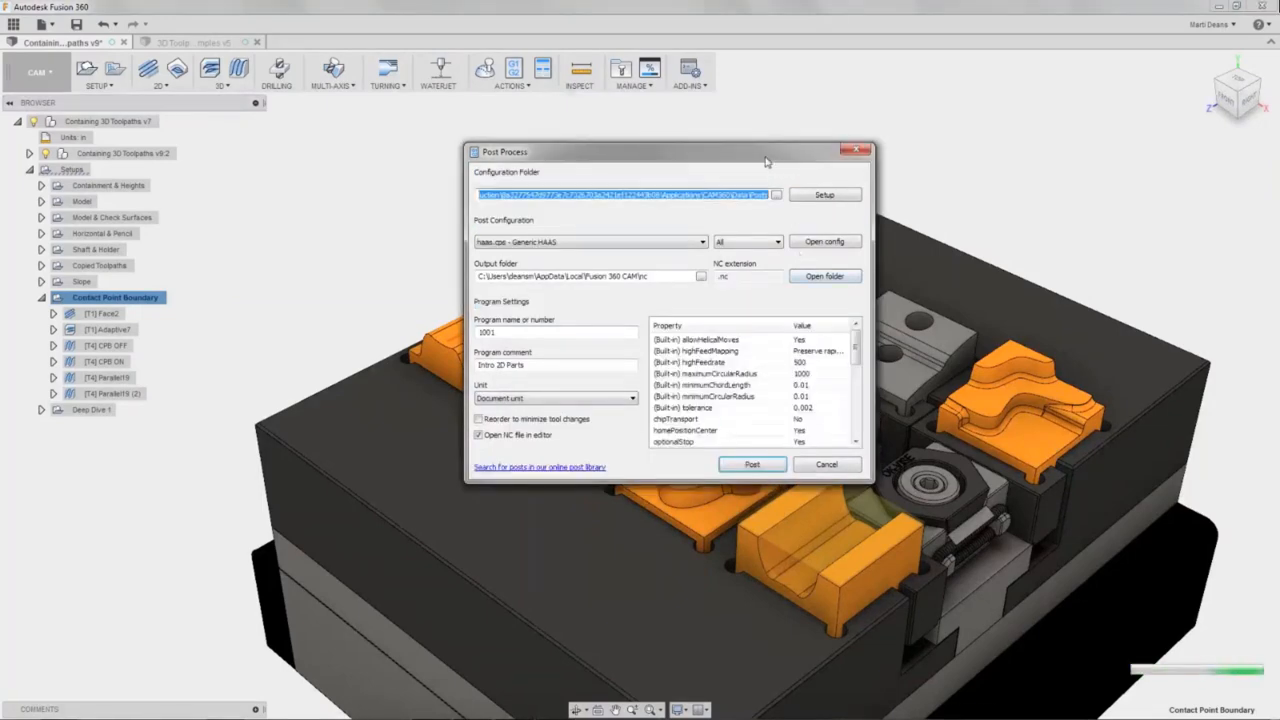
Use the generic posts as the configuration folder and browse the available post configurations from the start of the list.
left_click(810, 194)
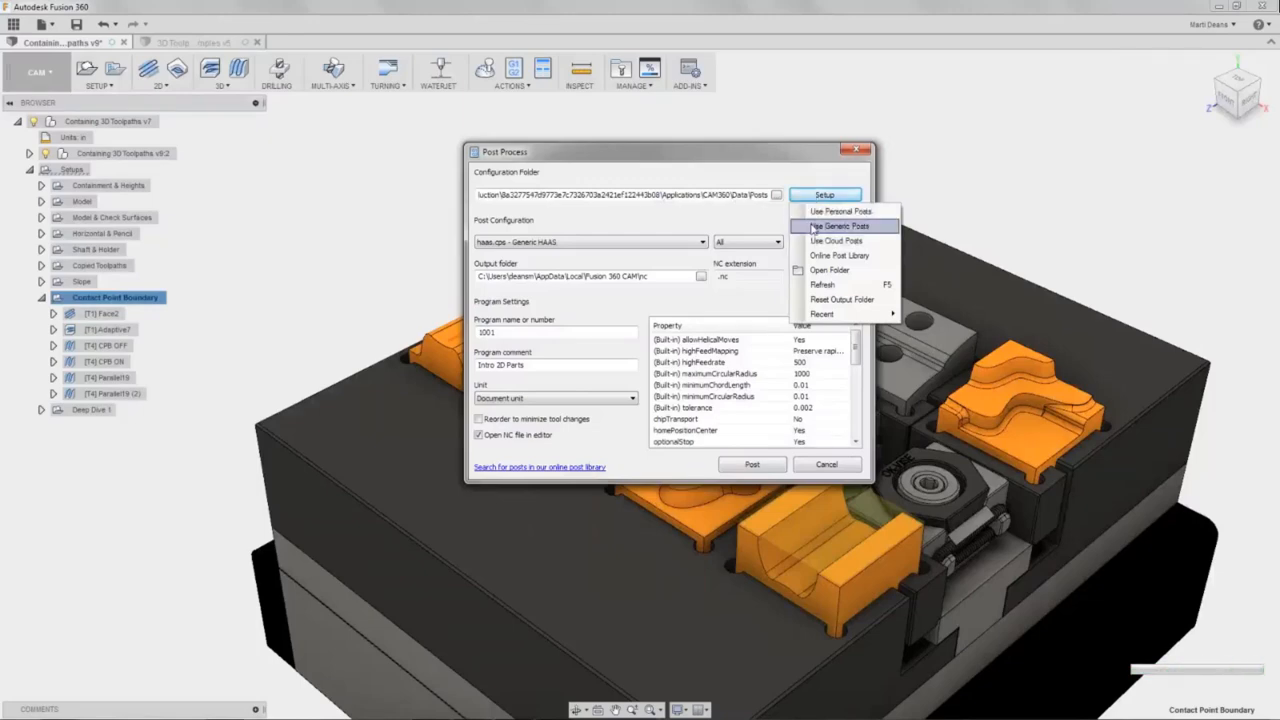
left_click(840, 226)
left_click(693, 245)
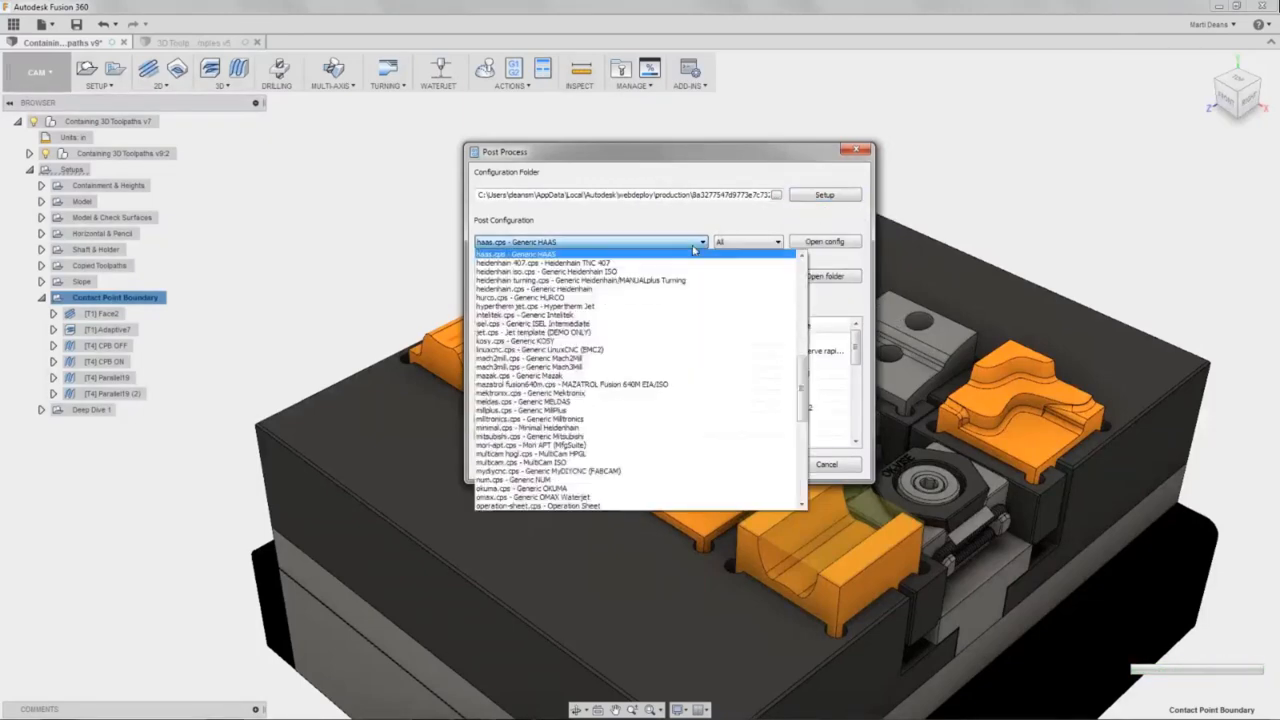
scroll(803, 345, "up", 3)
left_click_drag(806, 355, 809, 277)
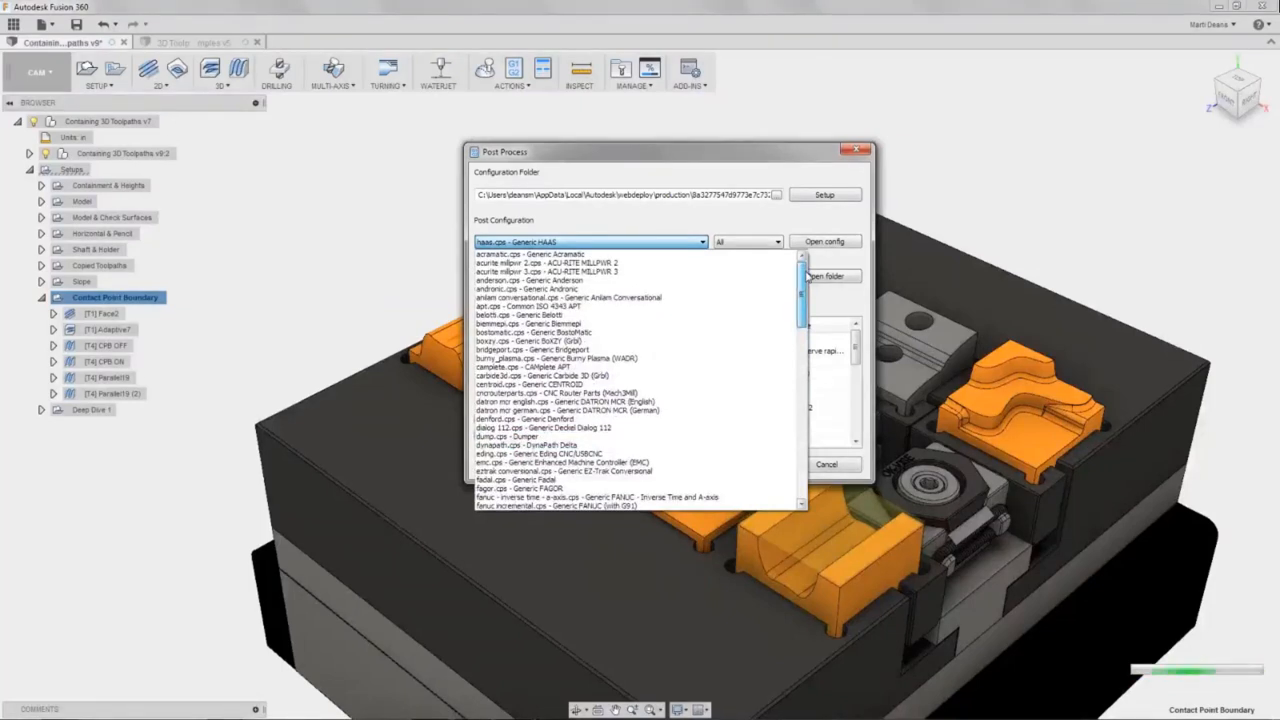
left_click_drag(809, 276, 814, 217)
left_click(814, 217)
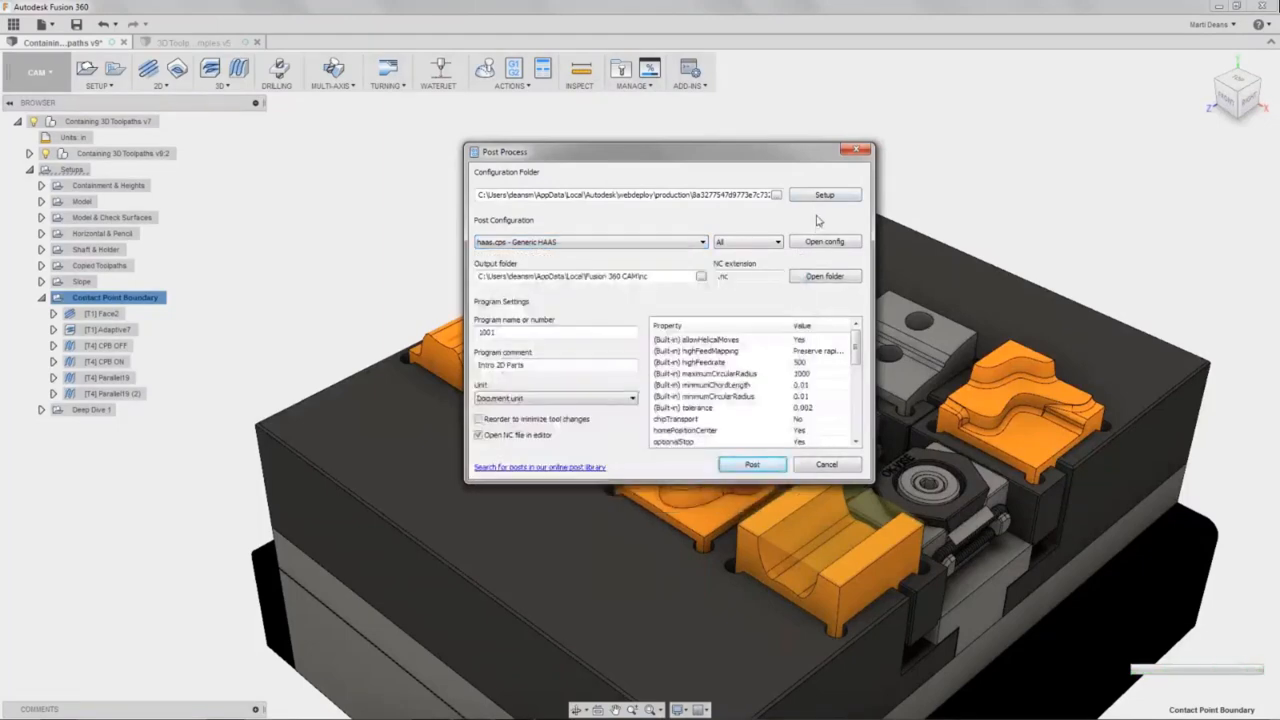
Switch the configuration folder to personal posts and copy its folder path.
left_click(822, 197)
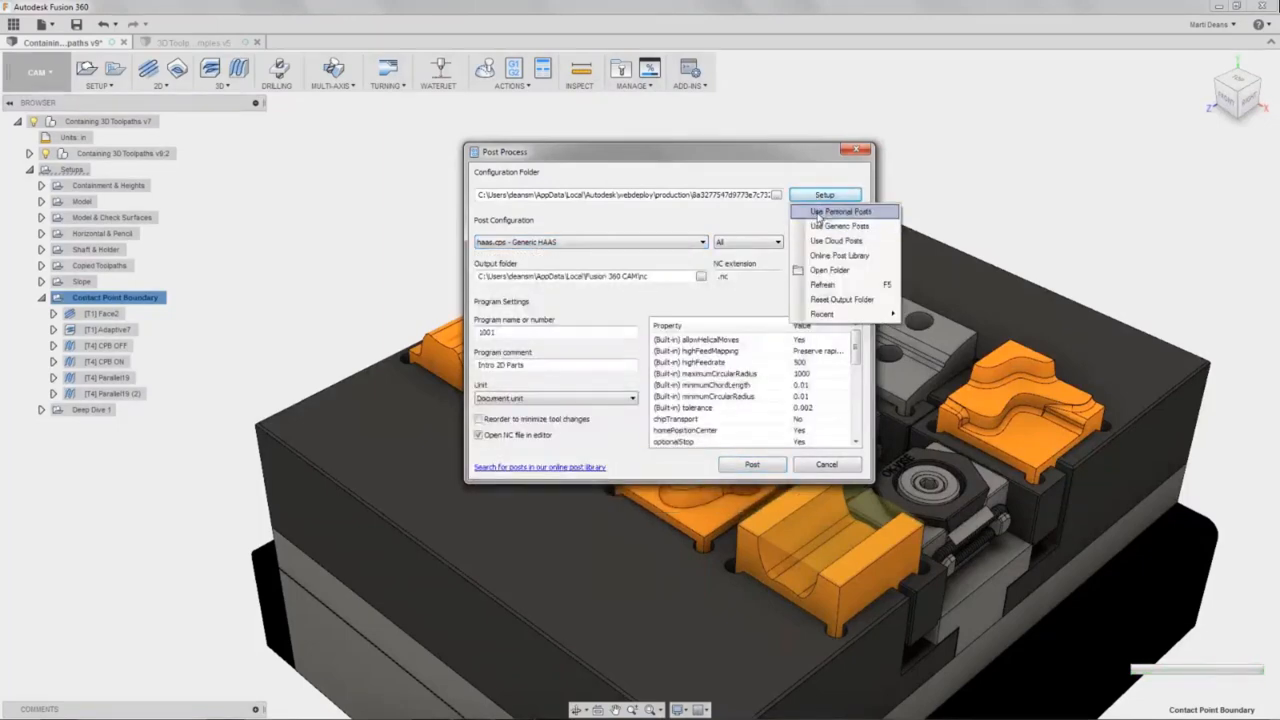
left_click(818, 213)
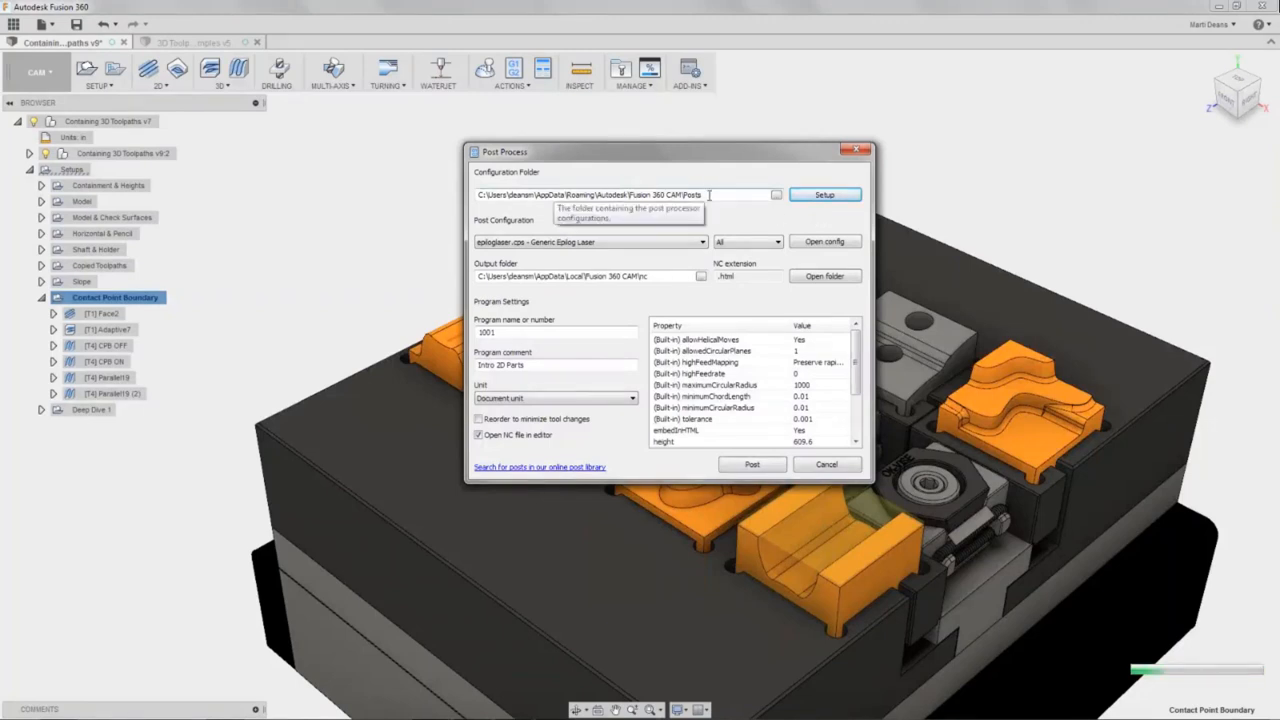
left_click_drag(709, 195, 480, 192)
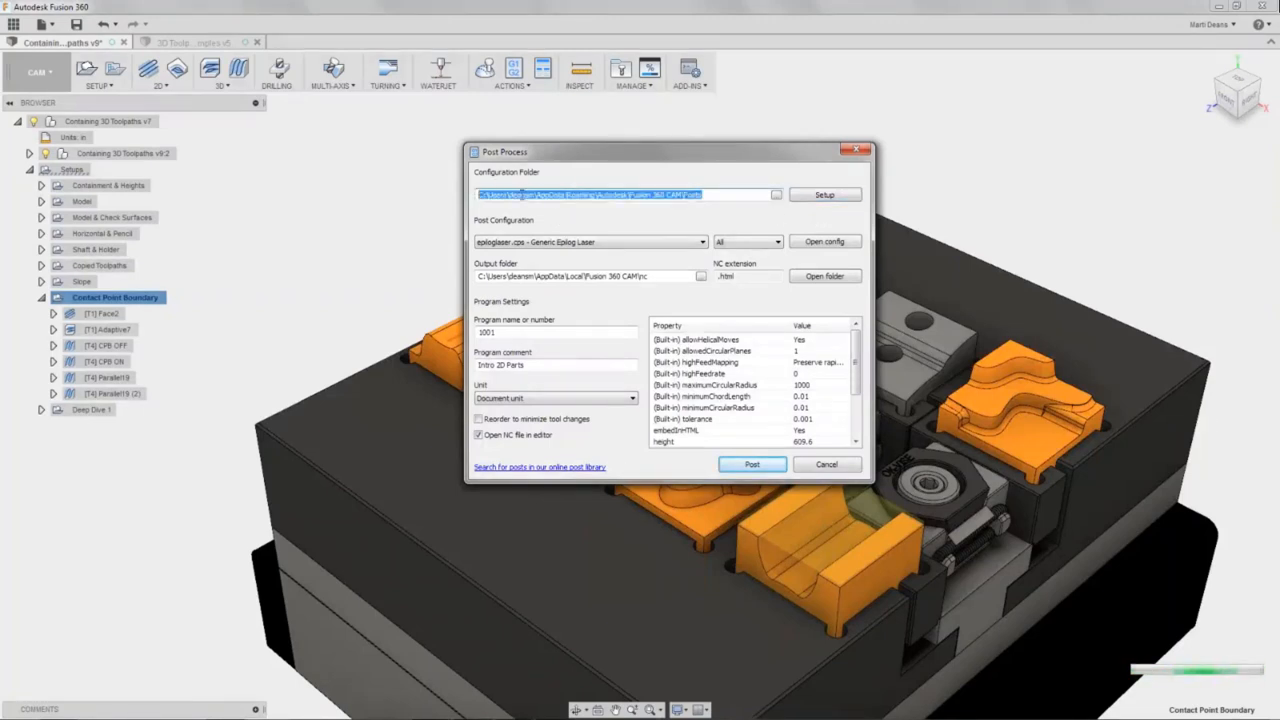
right_click(538, 196)
left_click(552, 239)
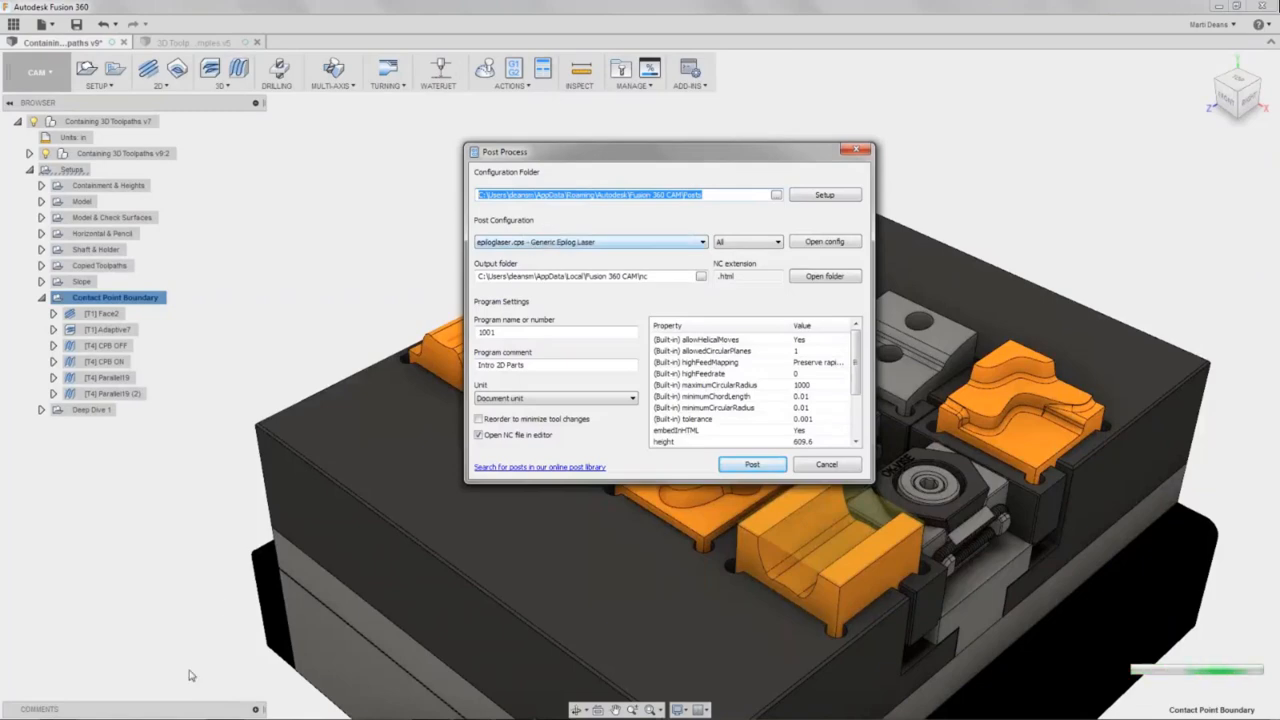
Open the copied personal posts path in Windows Explorer, view the post files stored there, and close the window.
left_click(100, 708)
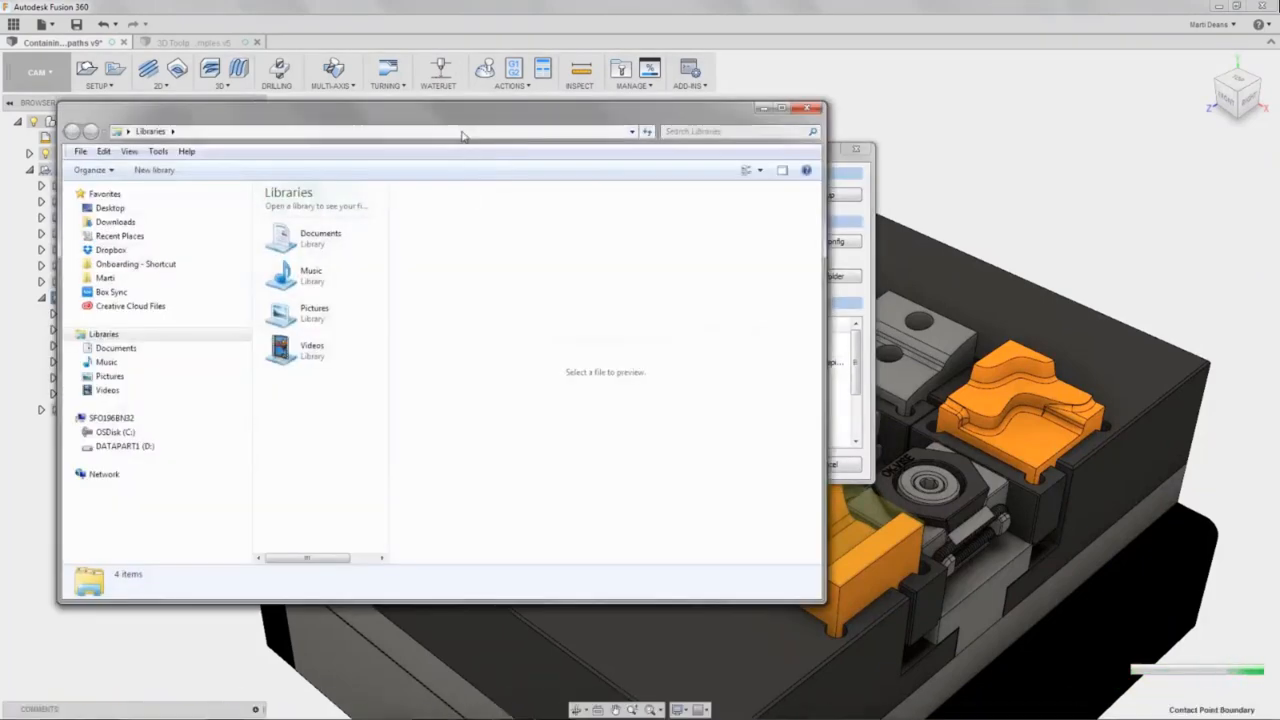
right_click(462, 133)
left_click(504, 168)
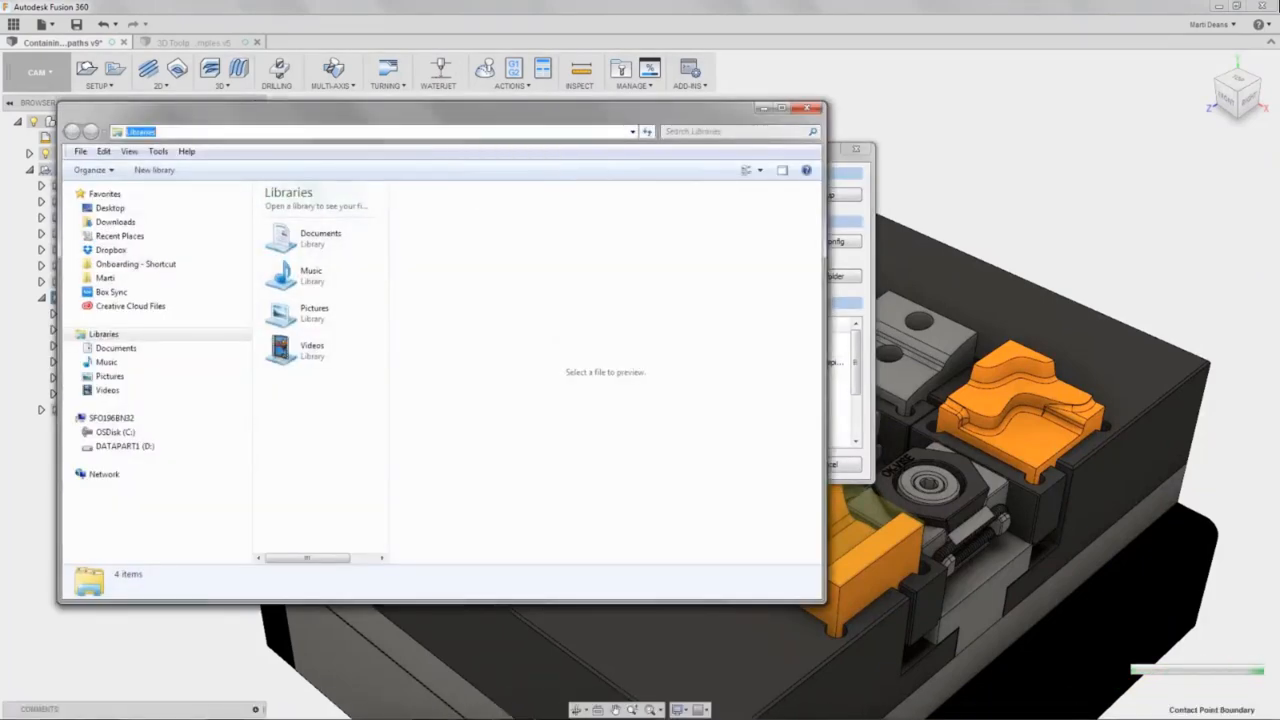
right_click(410, 132)
left_click(440, 190)
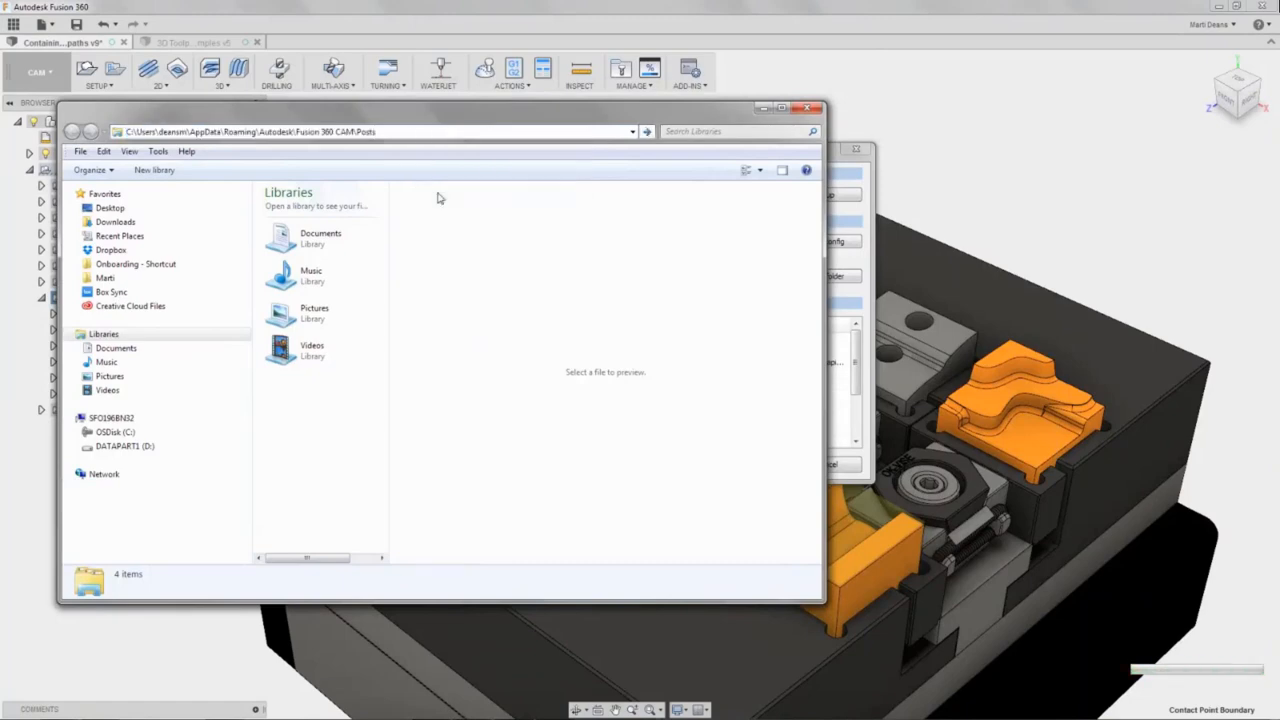
key("Return")
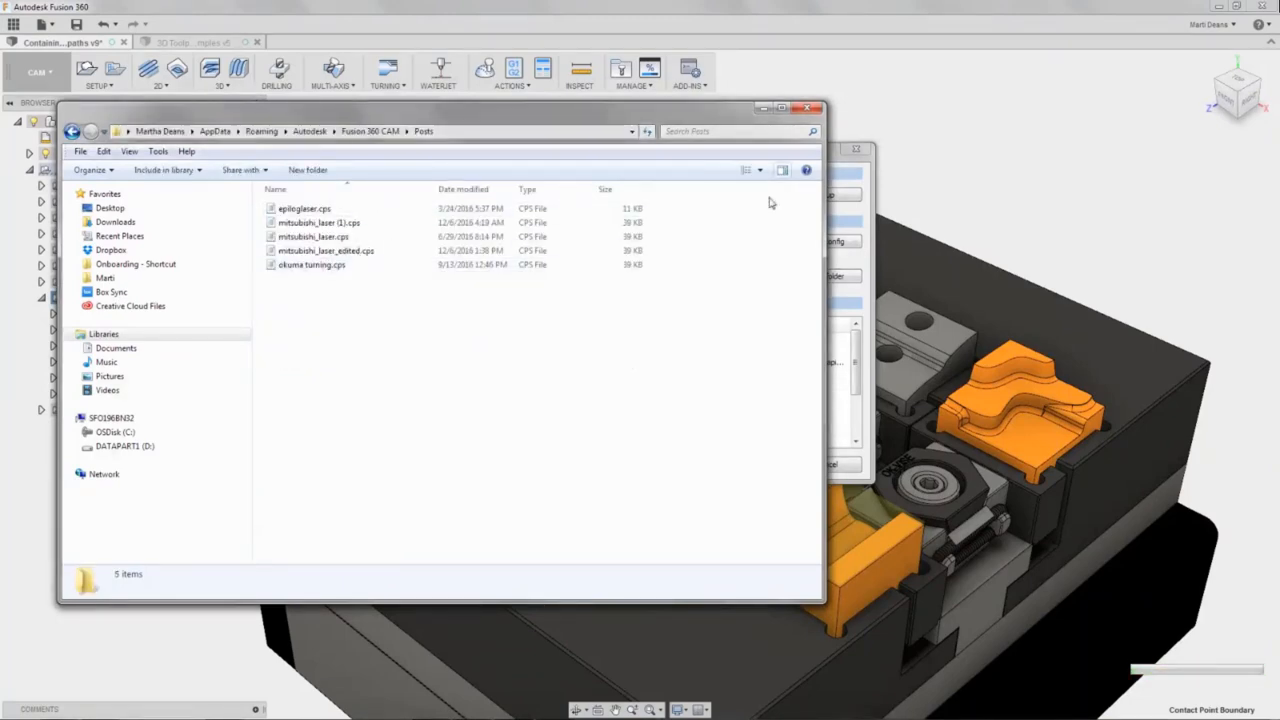
left_click(810, 108)
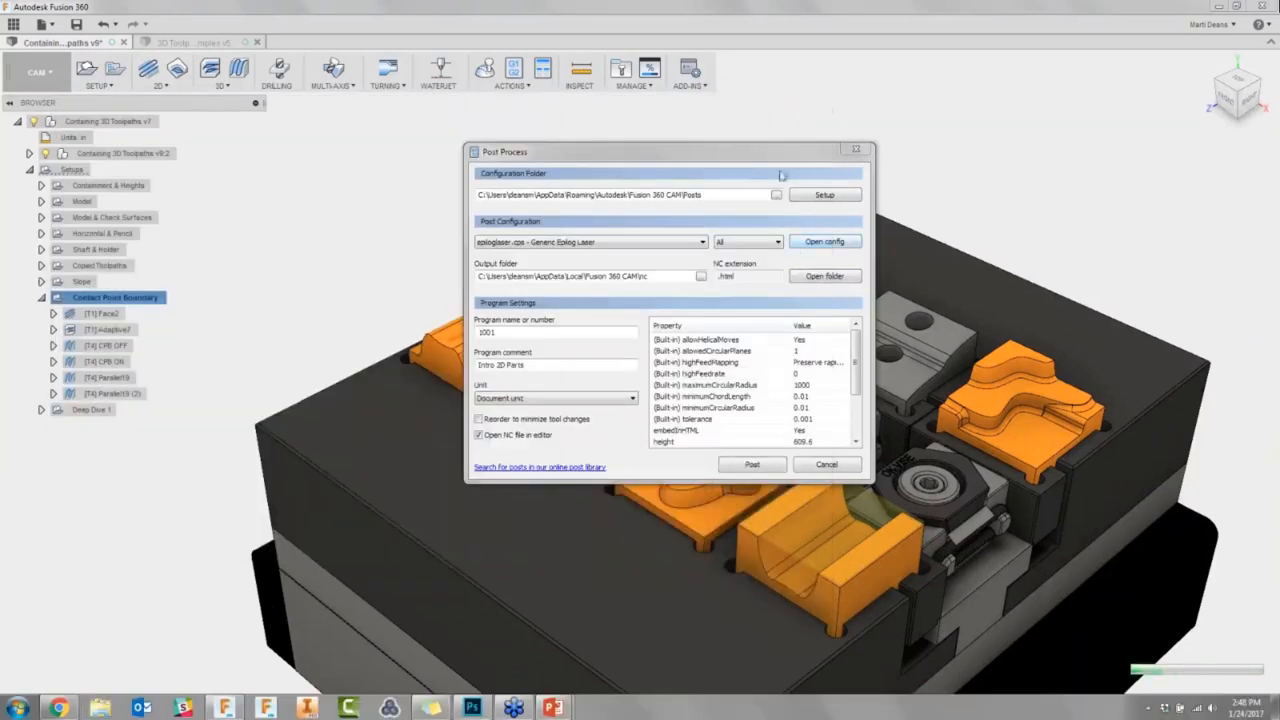
Switch the post configuration folder to cloud posts and back to the generic posts.
left_click(812, 190)
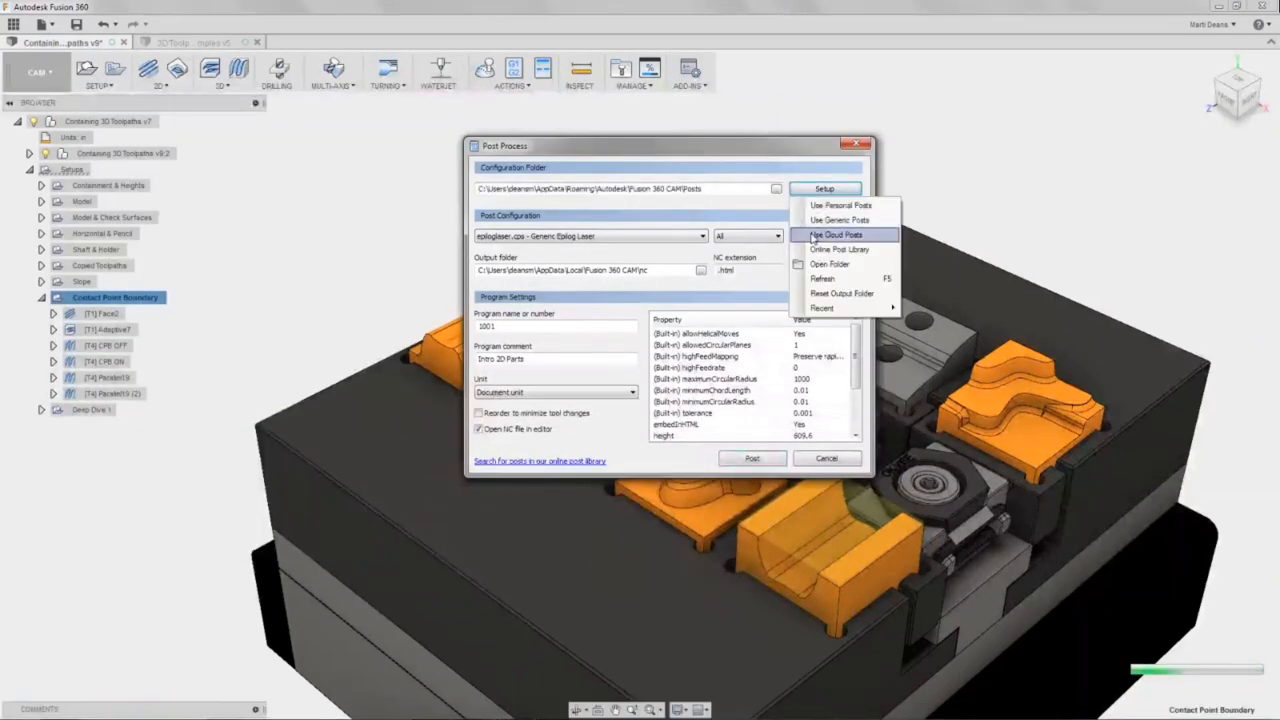
left_click(845, 234)
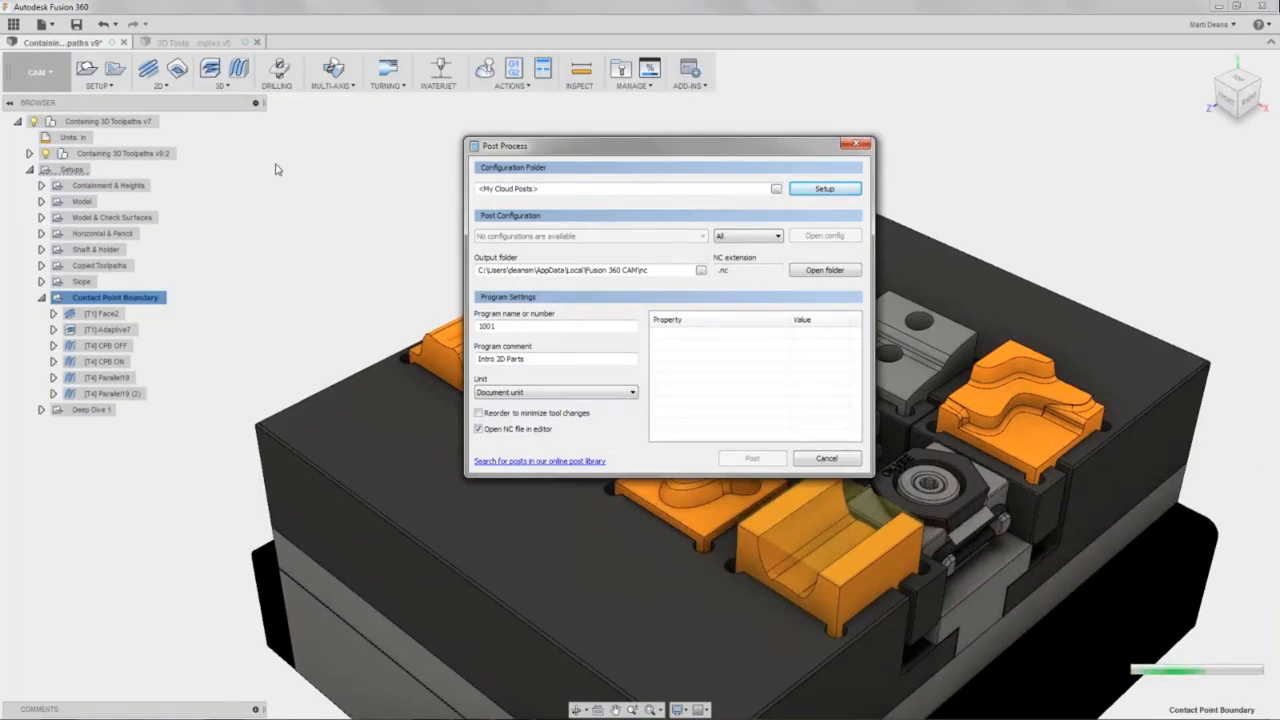
left_click(801, 192)
left_click(828, 220)
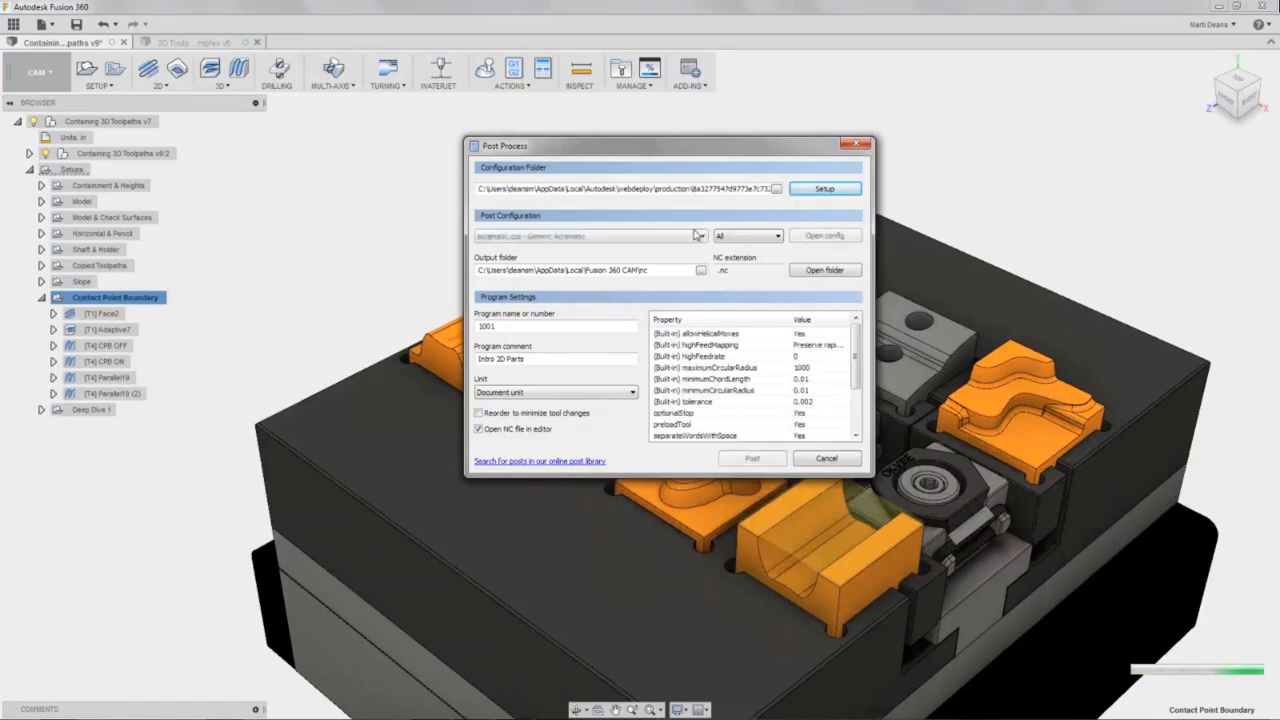
Choose haas.cps - Generic HAAS as the post configuration and set the program comment to 3D Containment.
left_click(702, 236)
scroll(623, 337, "down", 5)
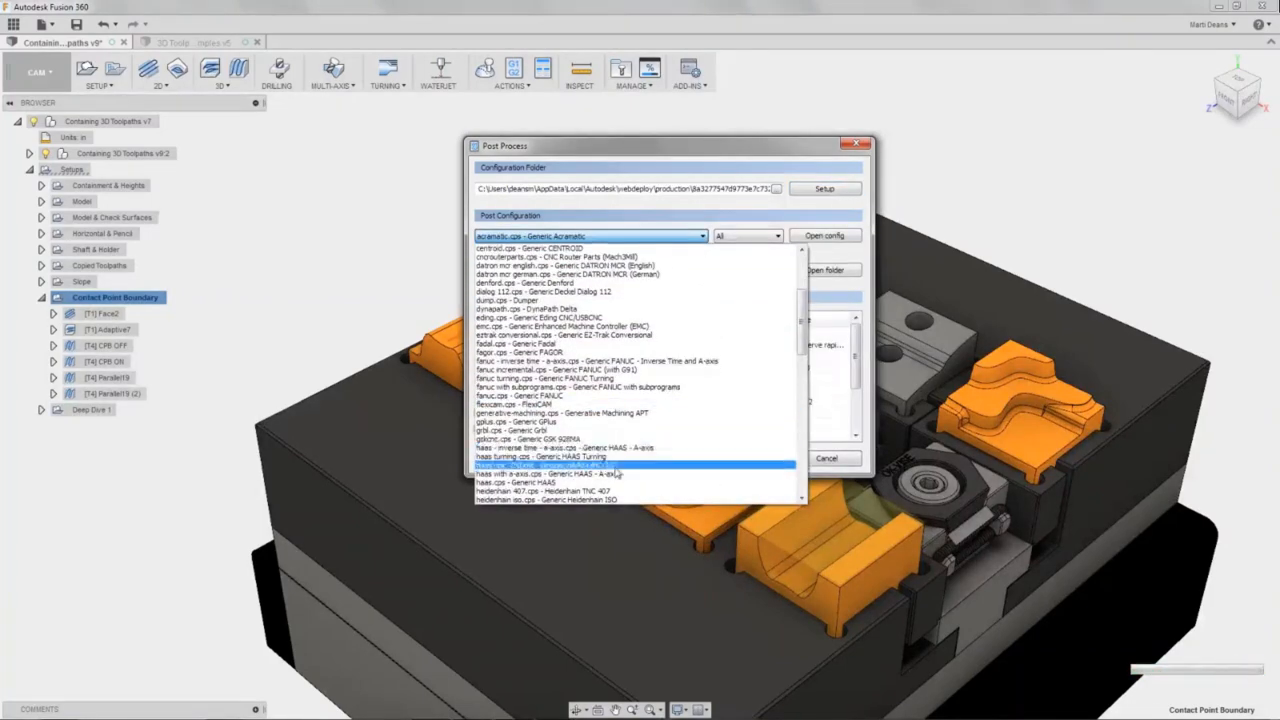
left_click(617, 483)
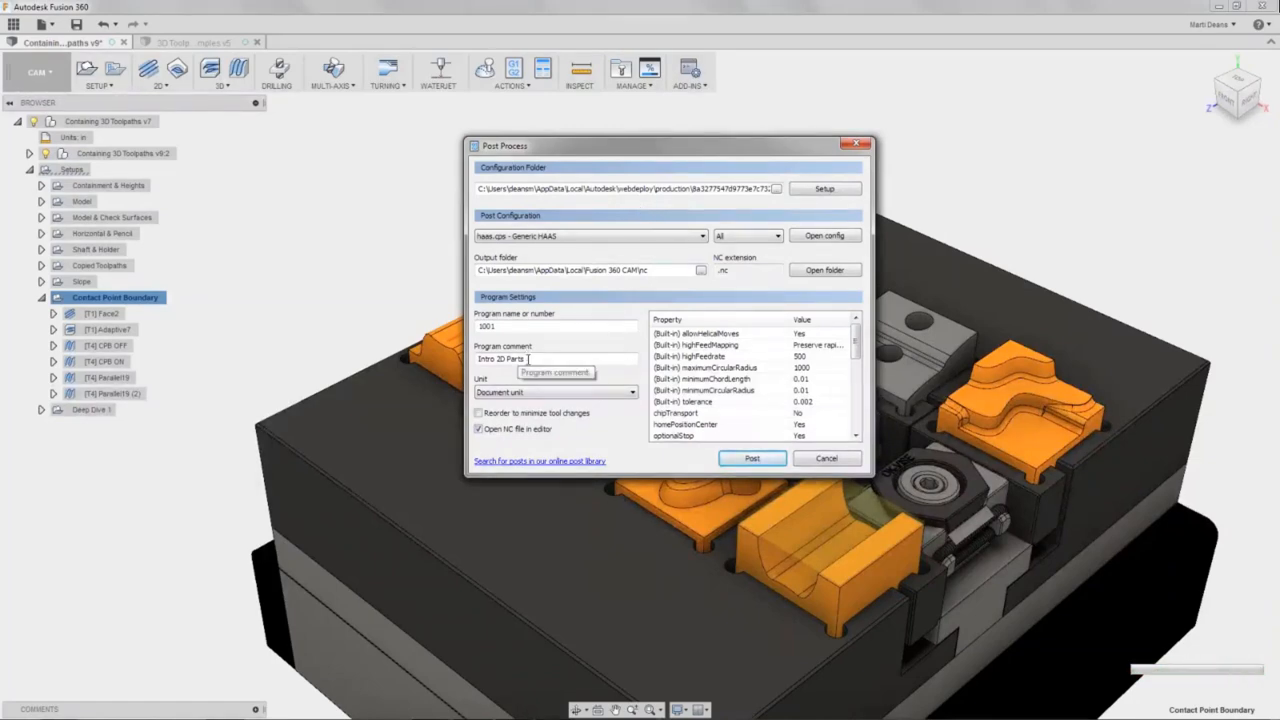
left_click_drag(528, 358, 474, 358)
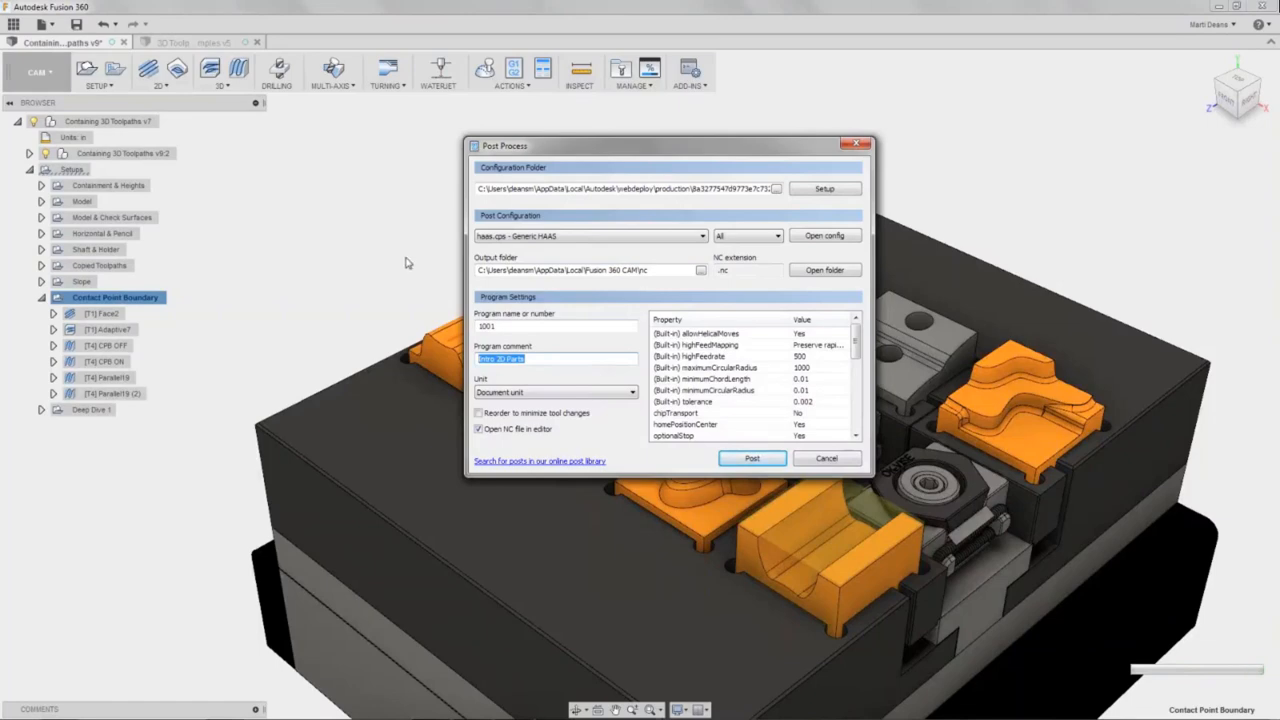
type("3D Containment")
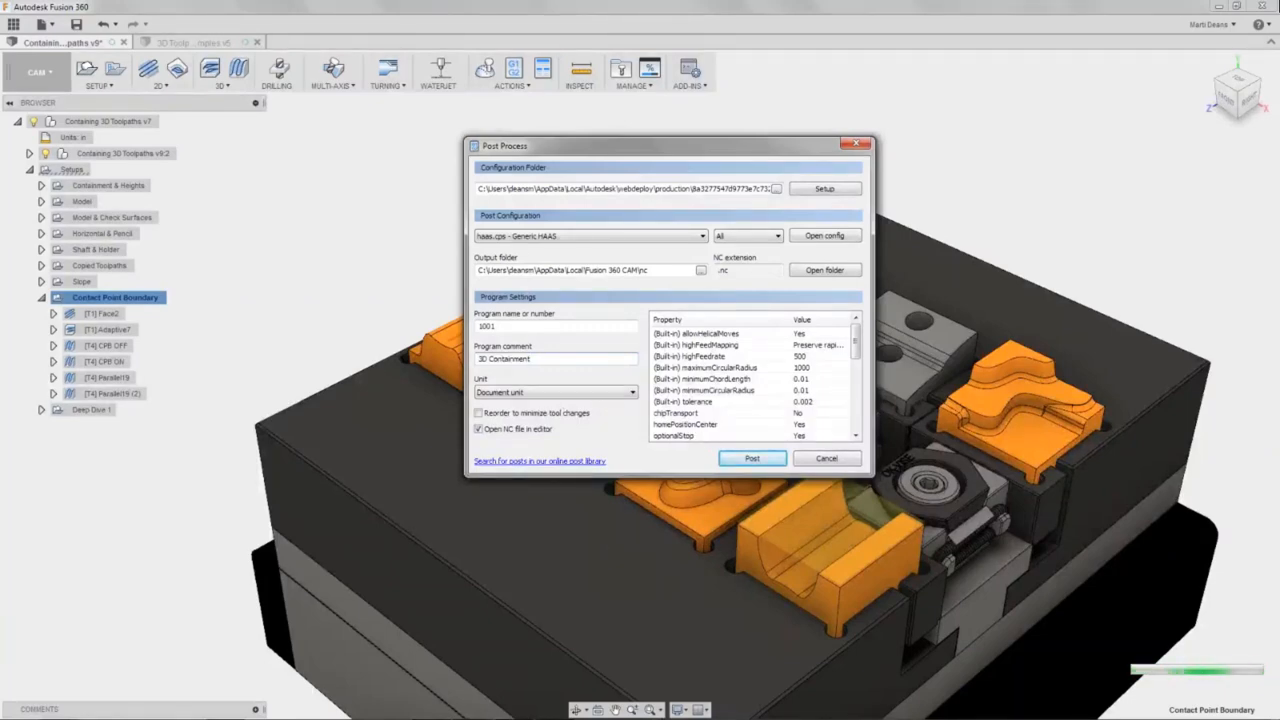
Set the useG0 post property to Yes.
scroll(853, 384, "down", 2)
scroll(767, 386, "down", 5)
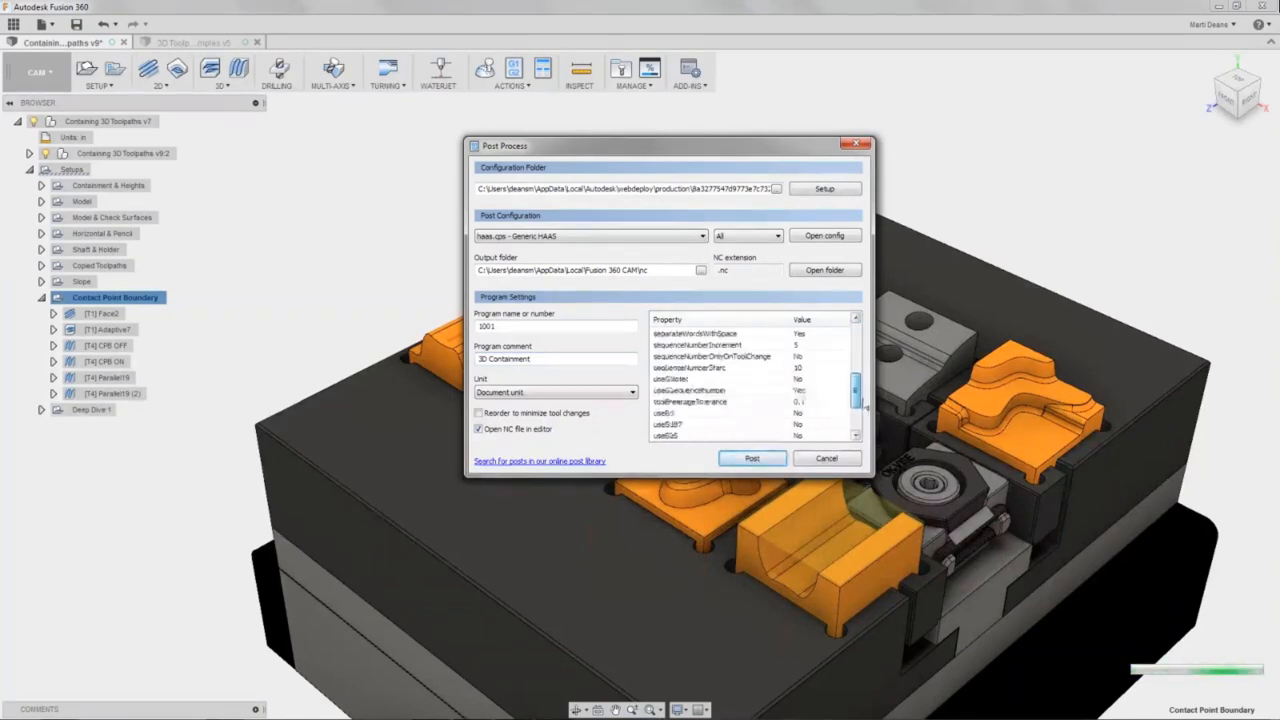
left_click(767, 386)
left_click(800, 380)
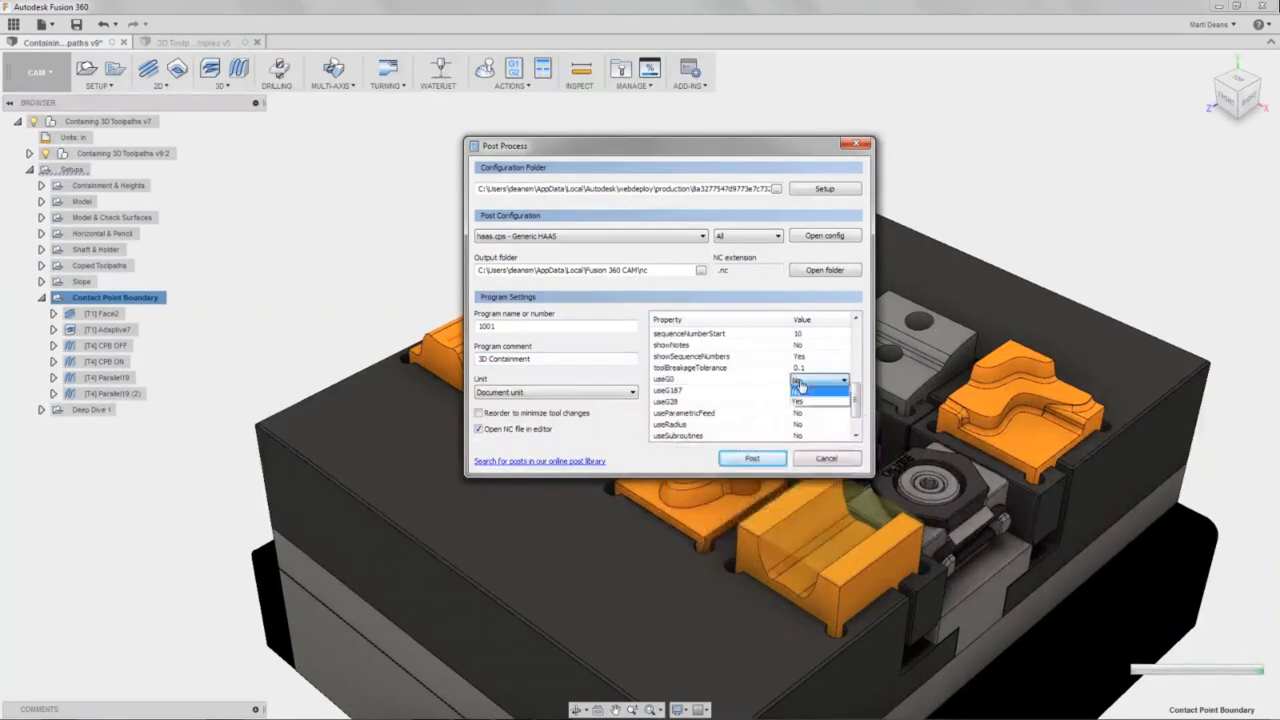
left_click(810, 407)
left_click(760, 414)
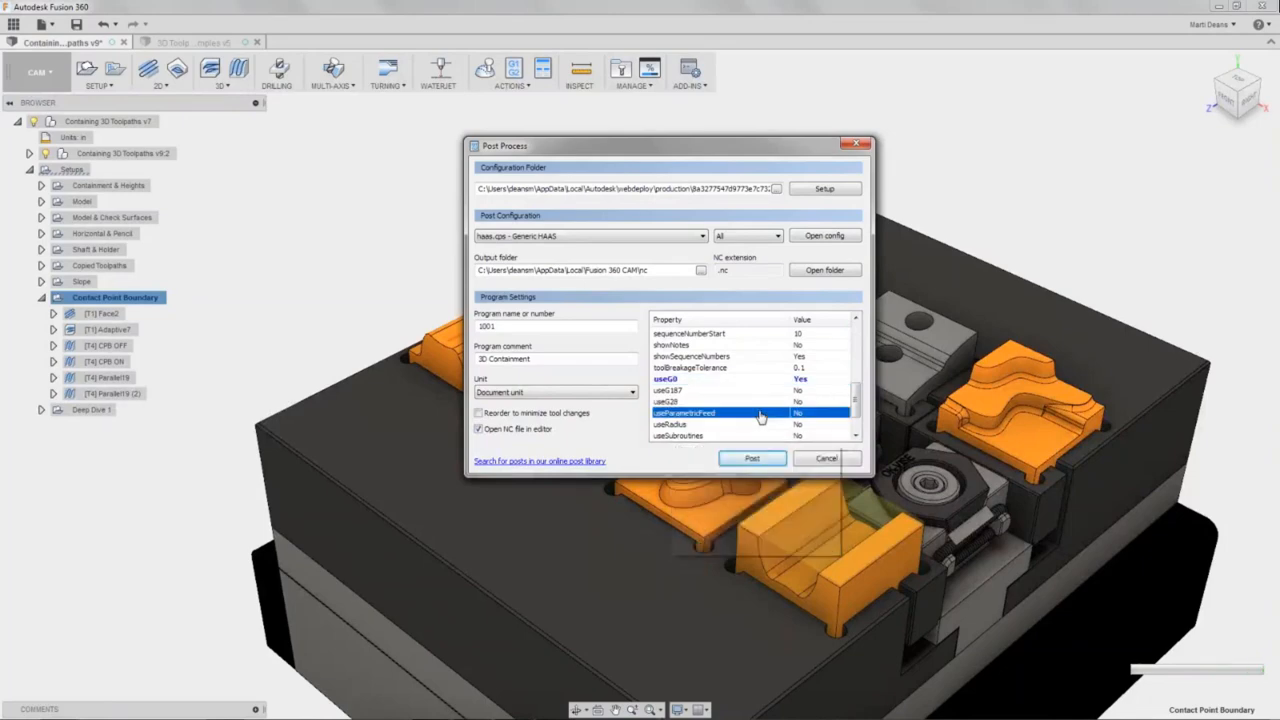
Set the useG0 post property back to No and highlight the sequenceNumberOnlyOnToolChange property.
left_click(821, 380)
left_click(821, 380)
left_click(821, 398)
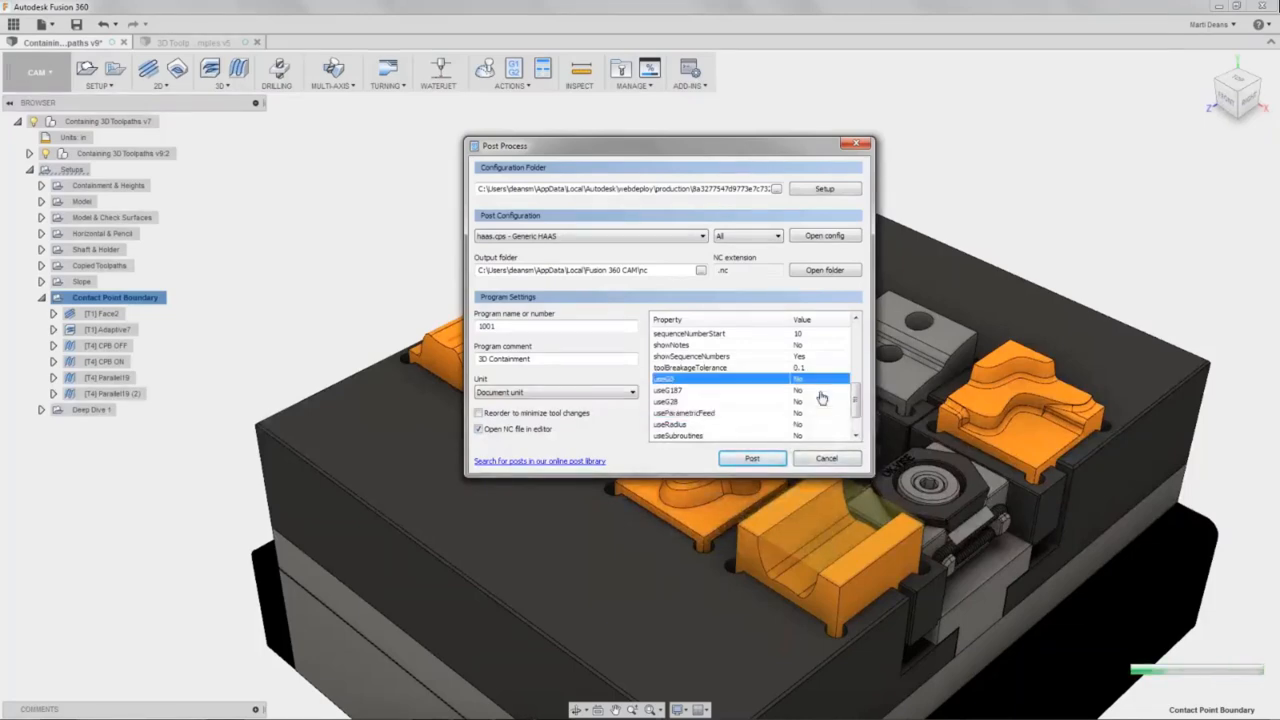
scroll(821, 398, "up", 2)
left_click(735, 370)
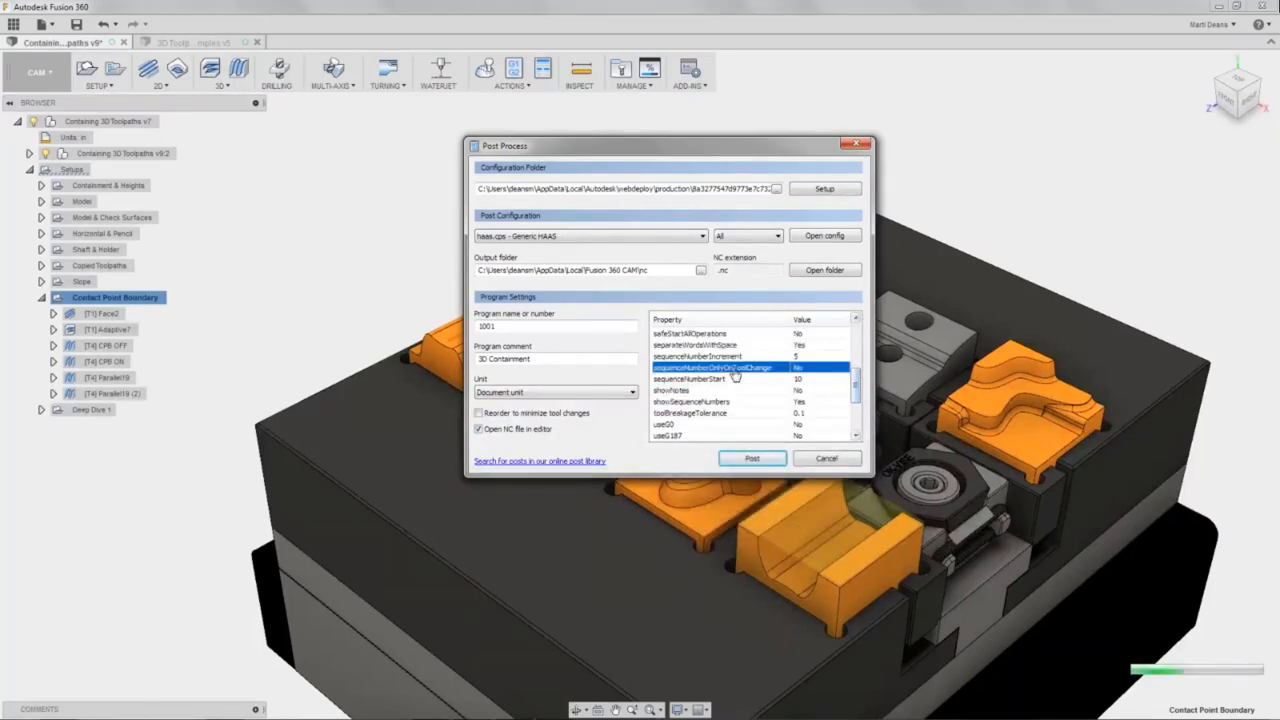
Post the setup and save the output as 1001.nc in the Fusion 360 CAM nc folder, replacing the existing file.
left_click(751, 459)
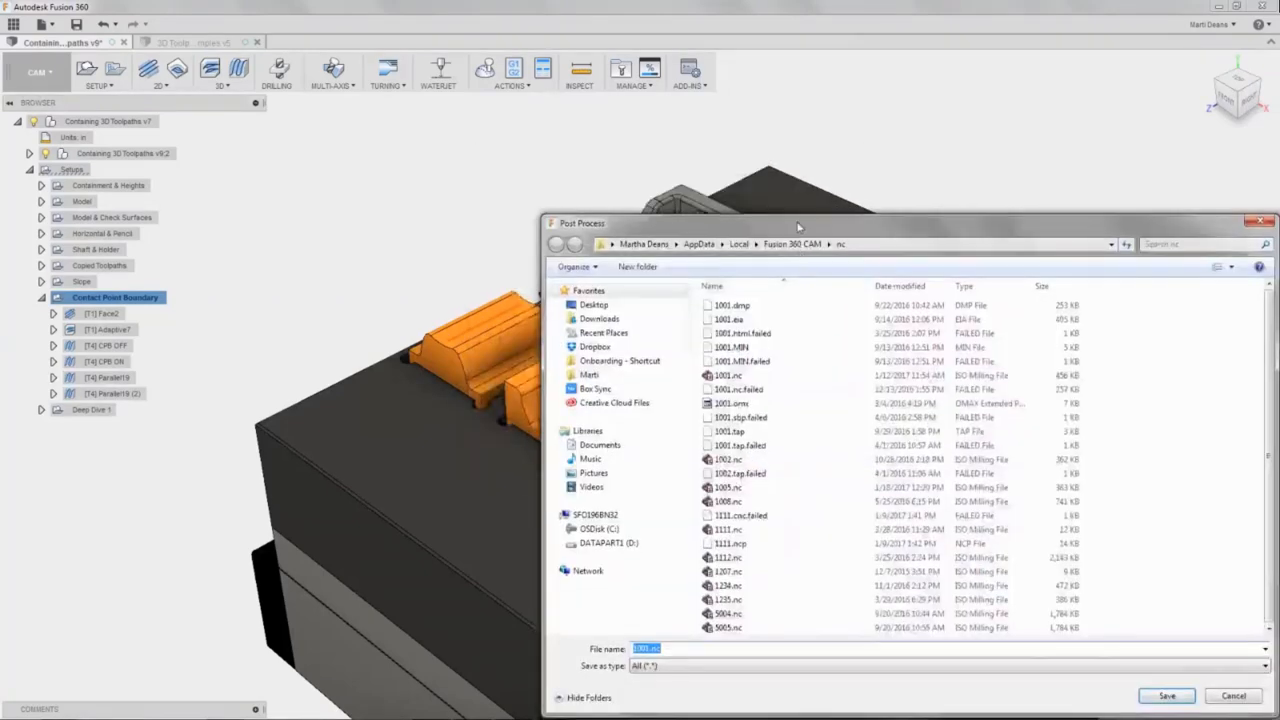
left_click_drag(799, 227, 536, 127)
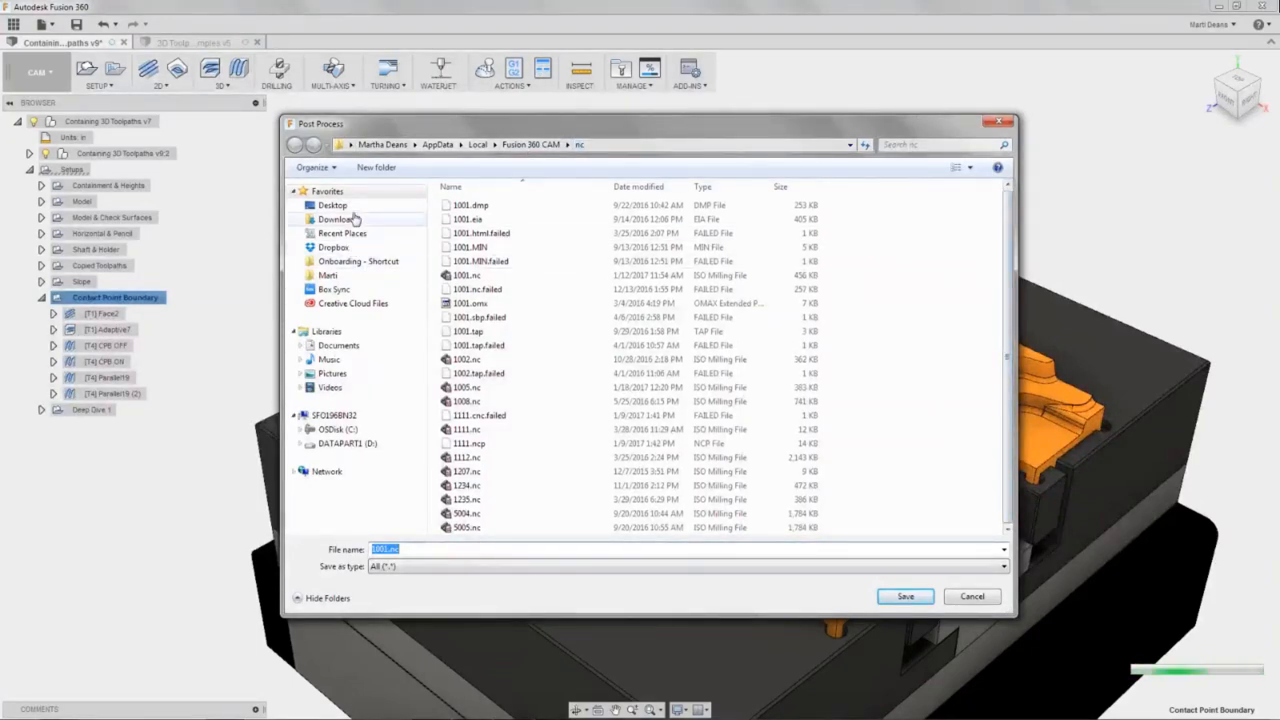
left_click(332, 205)
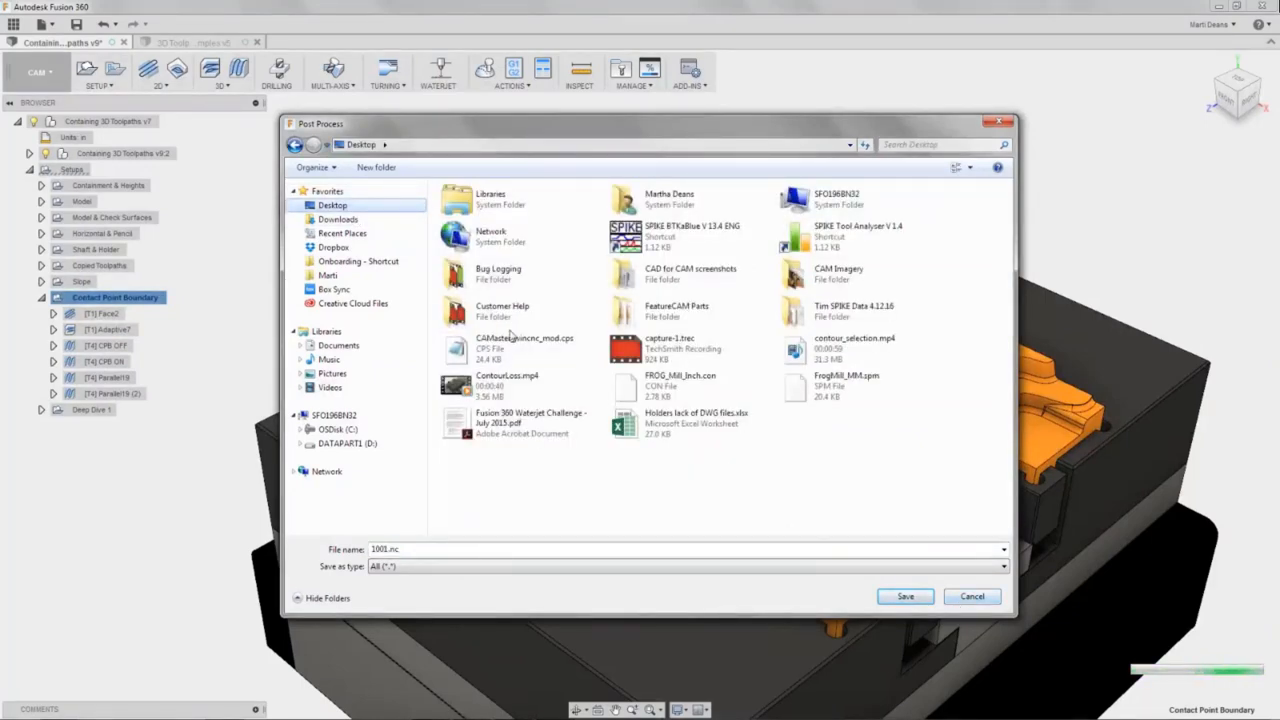
left_click(294, 144)
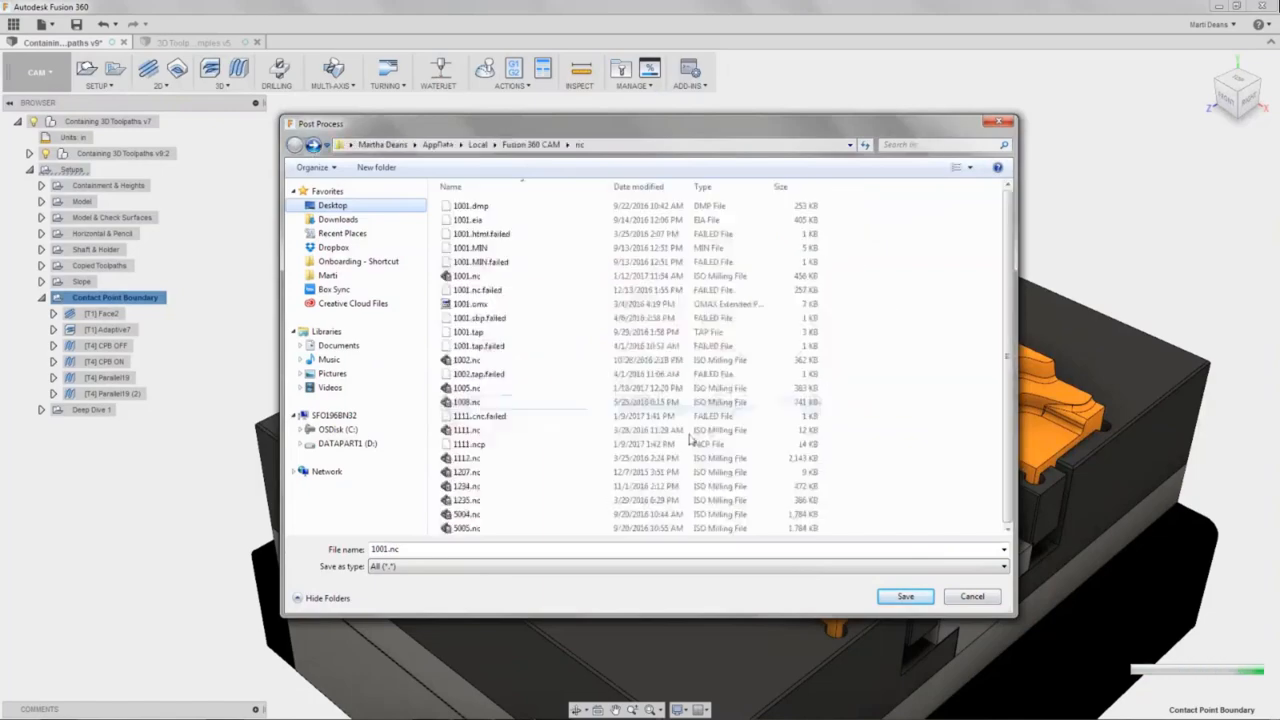
left_click(905, 596)
left_click(671, 366)
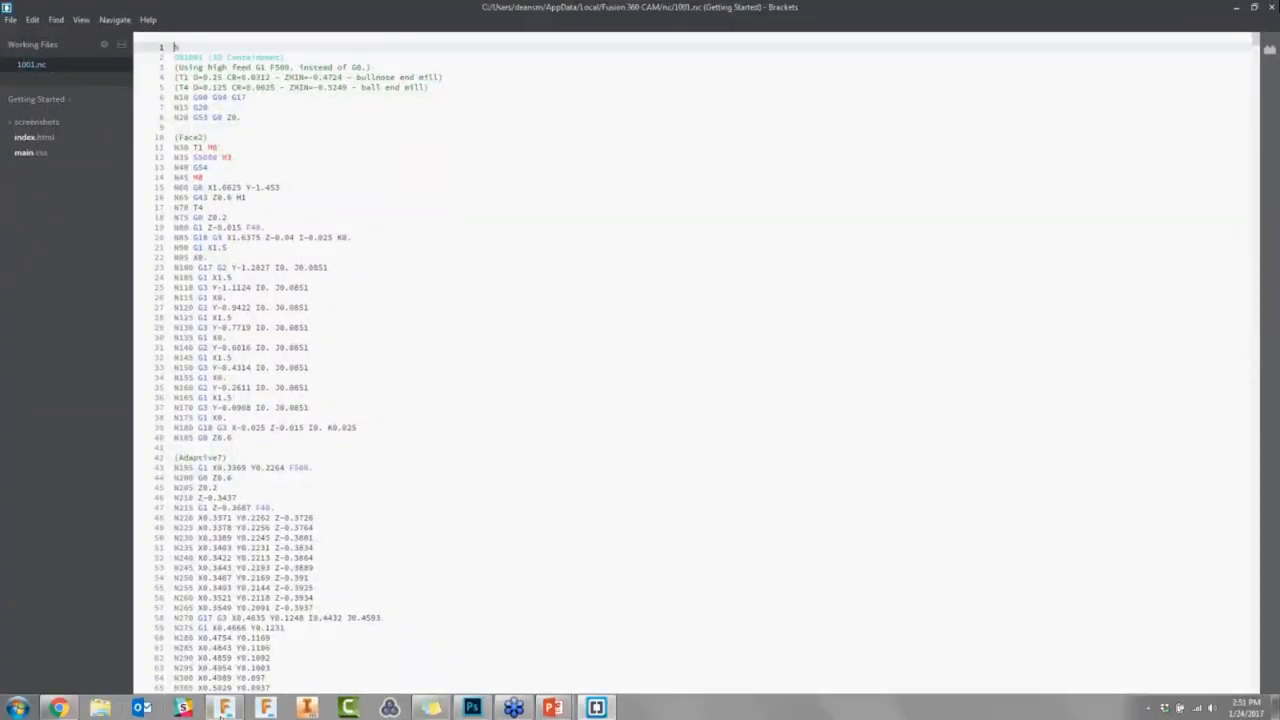
Switch back to Fusion 360 and view the external editor setting in the general CAM preferences.
left_click(224, 708)
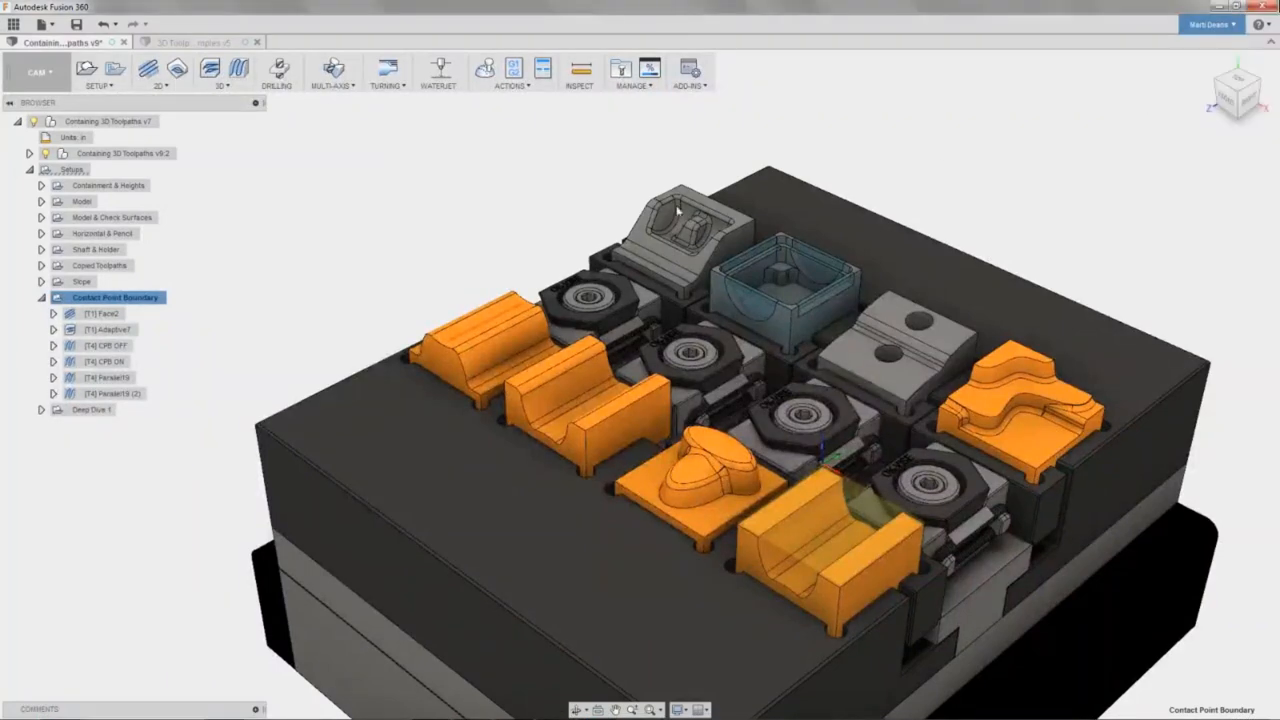
left_click(430, 257)
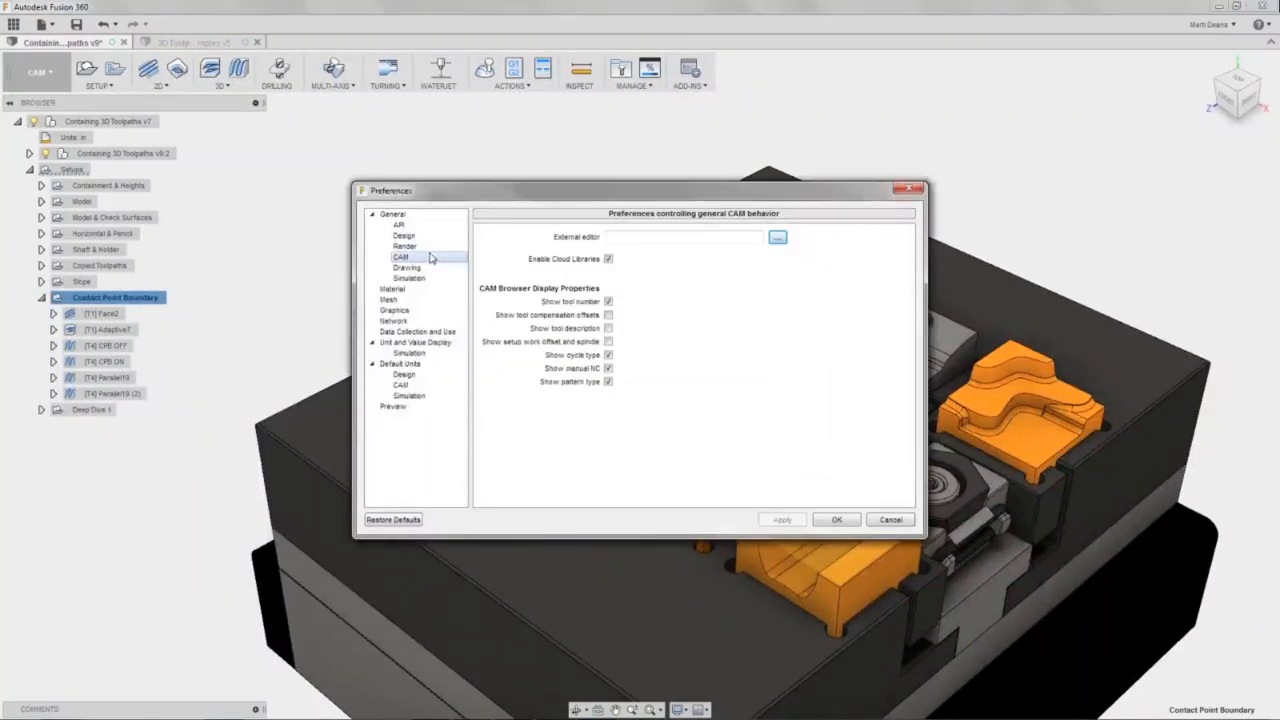
left_click(613, 238)
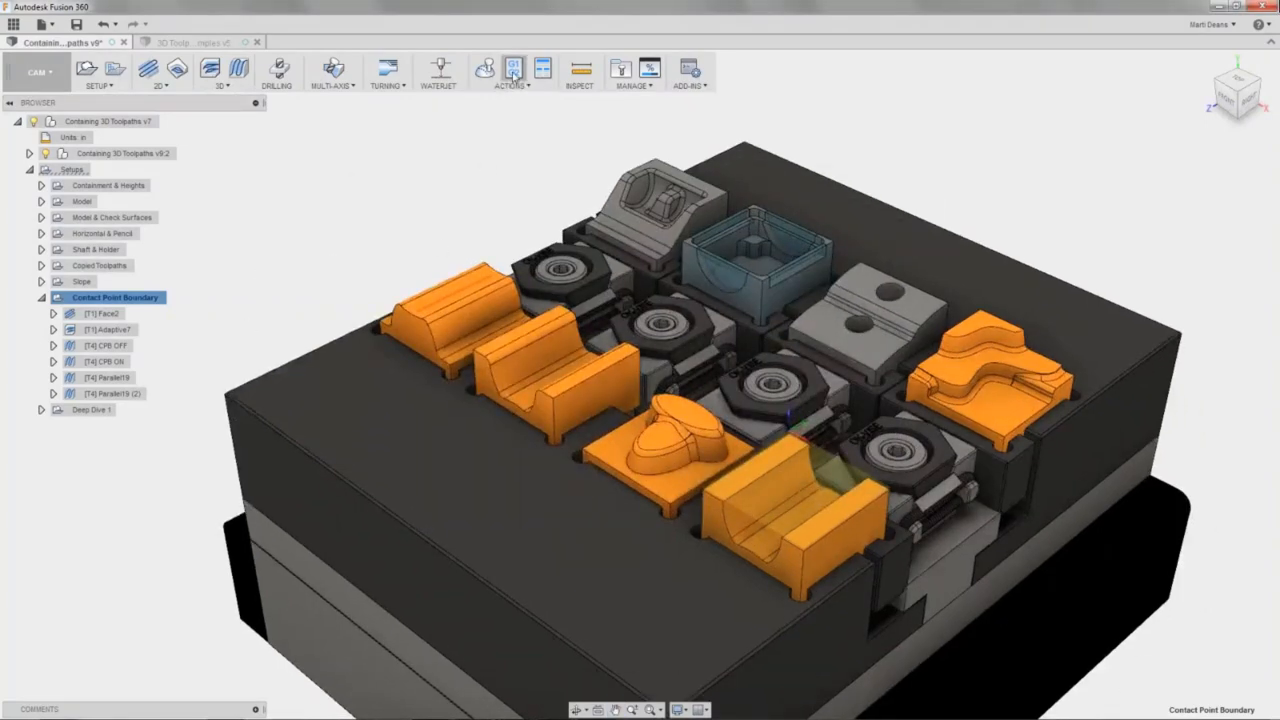
Reopen Post Process by searching the CAM Toolbox for post, and open the Online Post Library from its setup options.
type("s")
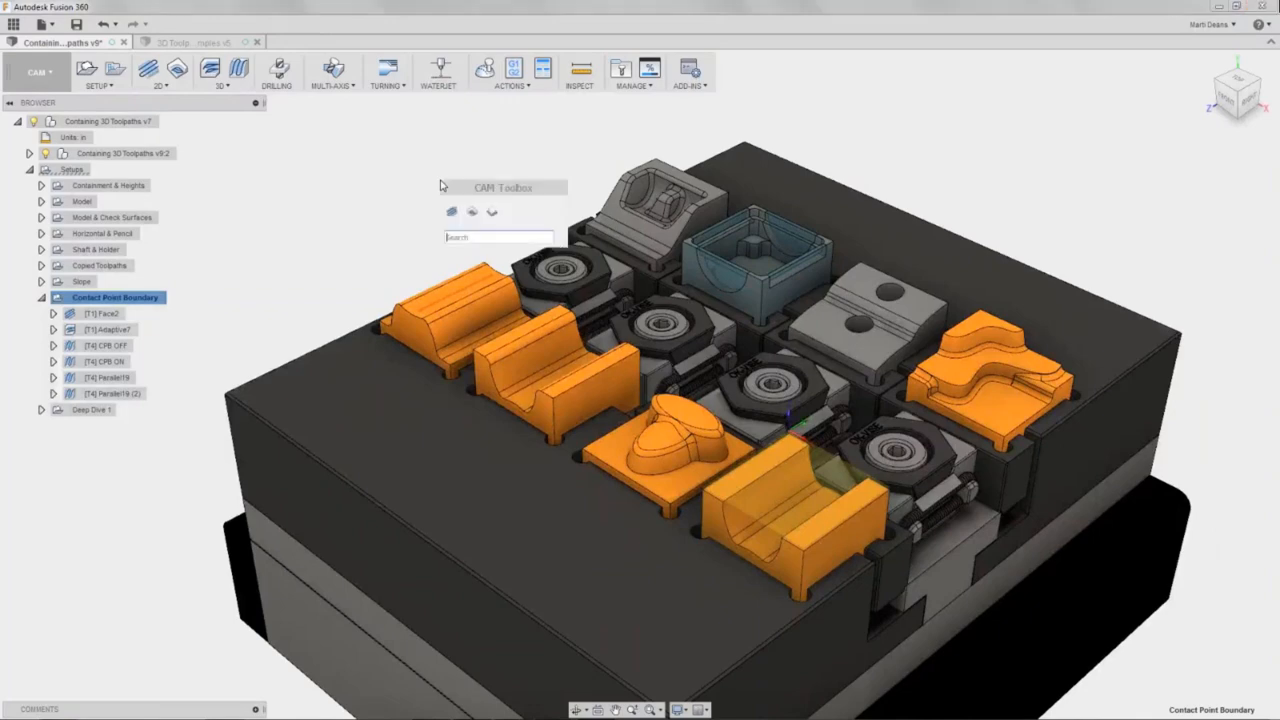
type("post")
key("Return")
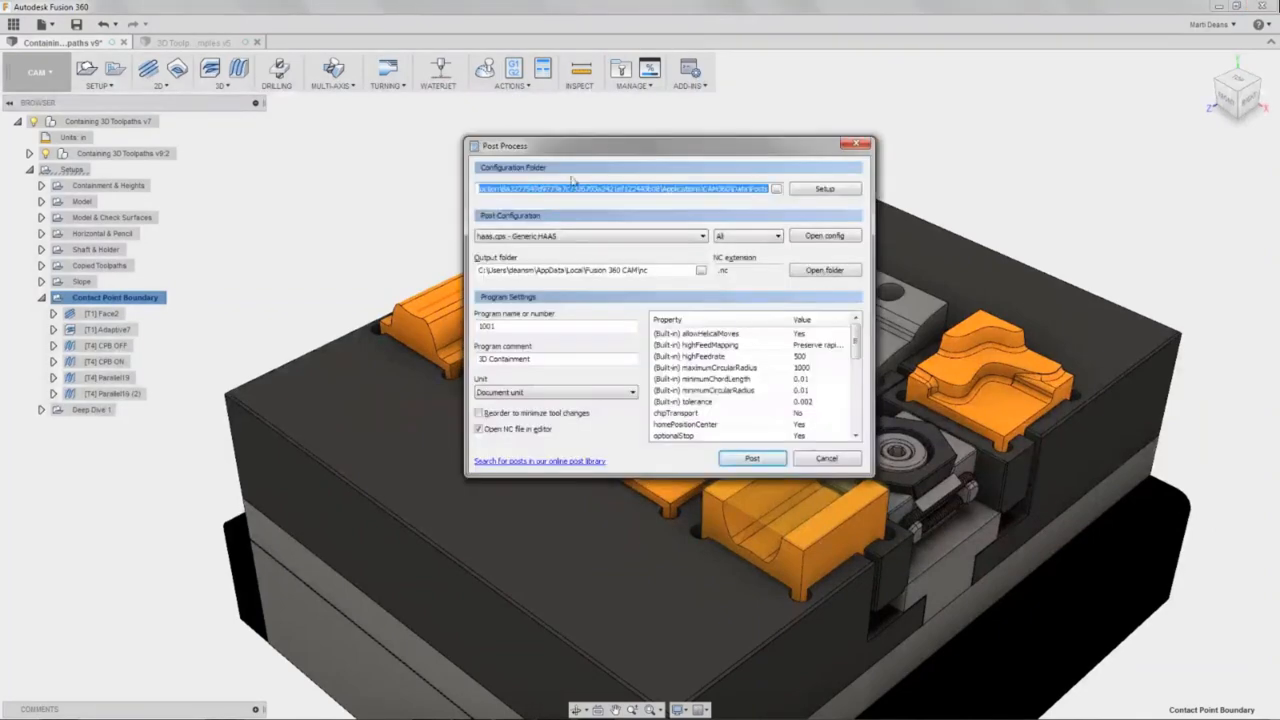
left_click(824, 188)
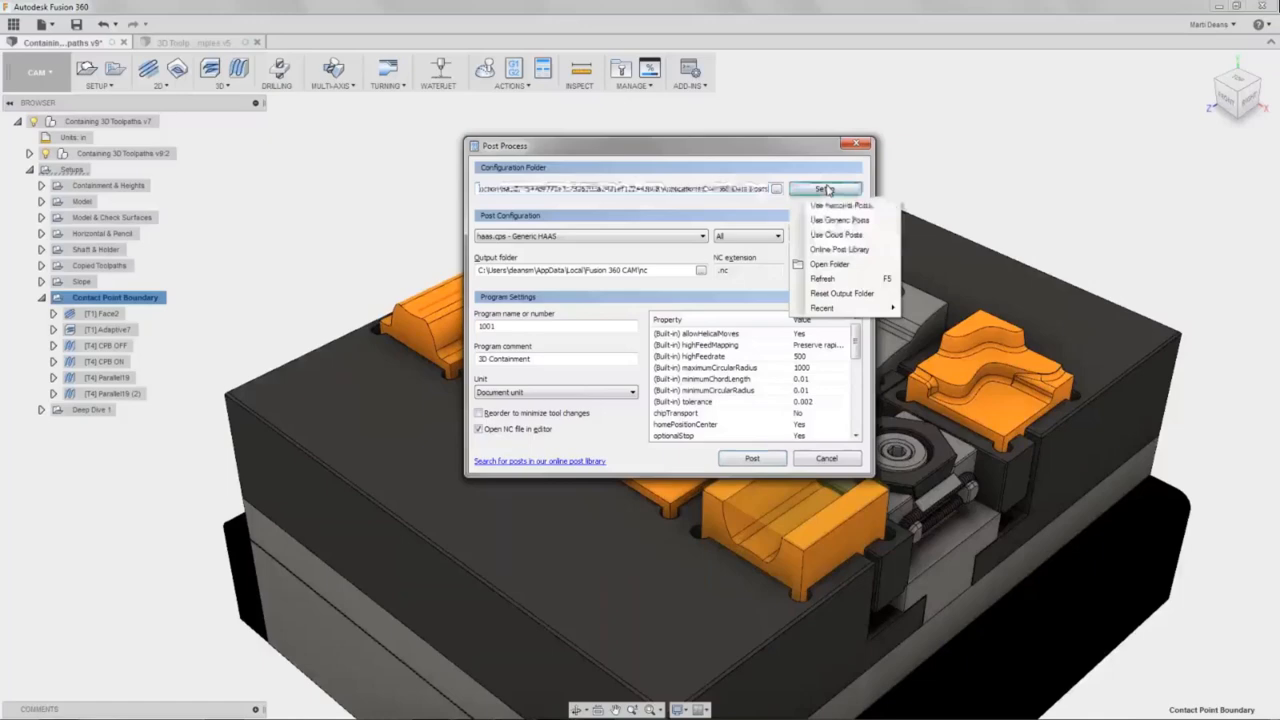
left_click(878, 252)
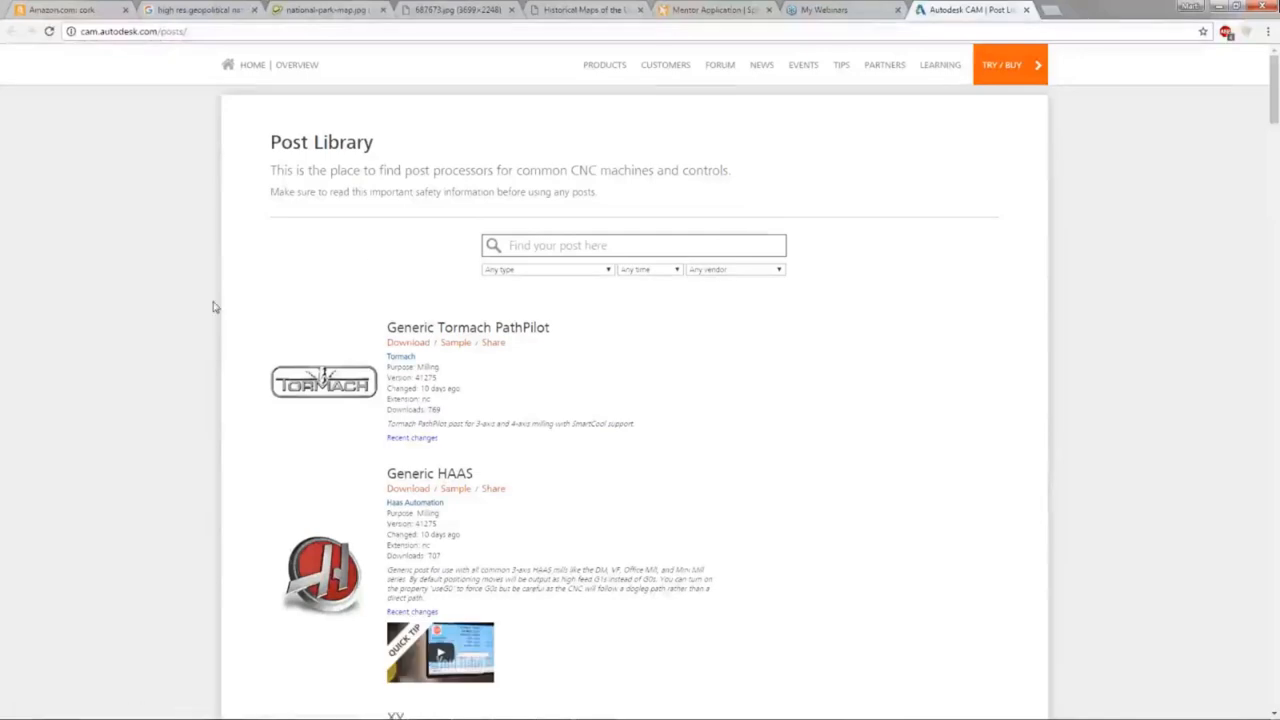
Browse the post processors listed in the online Post Library and return to the start of the list.
scroll(213, 307, "down", 5)
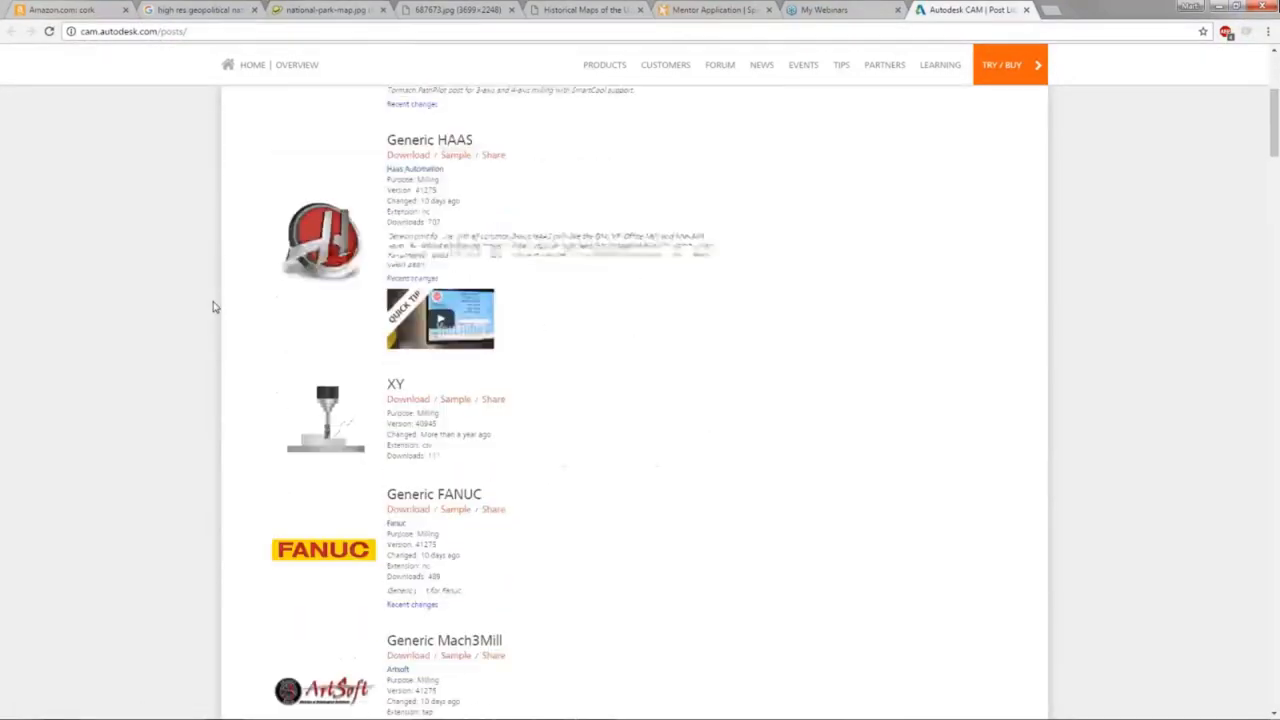
scroll(213, 307, "down", 4)
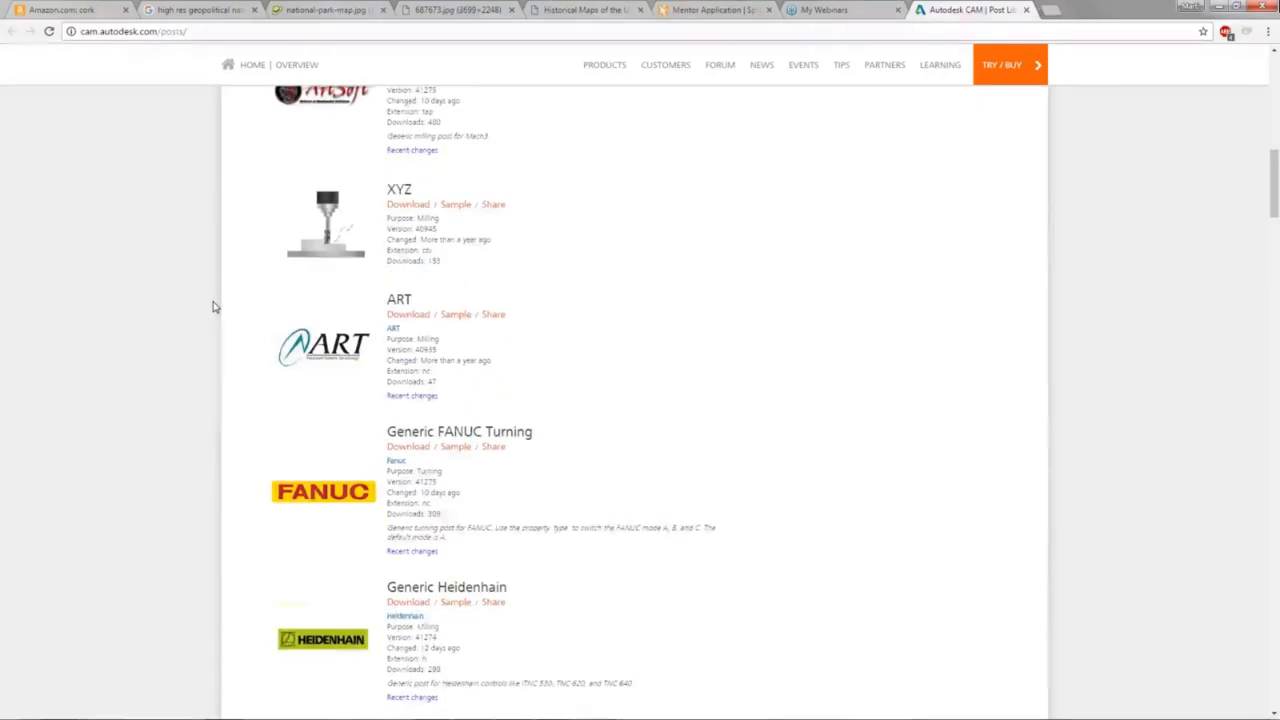
scroll(213, 307, "up", 1)
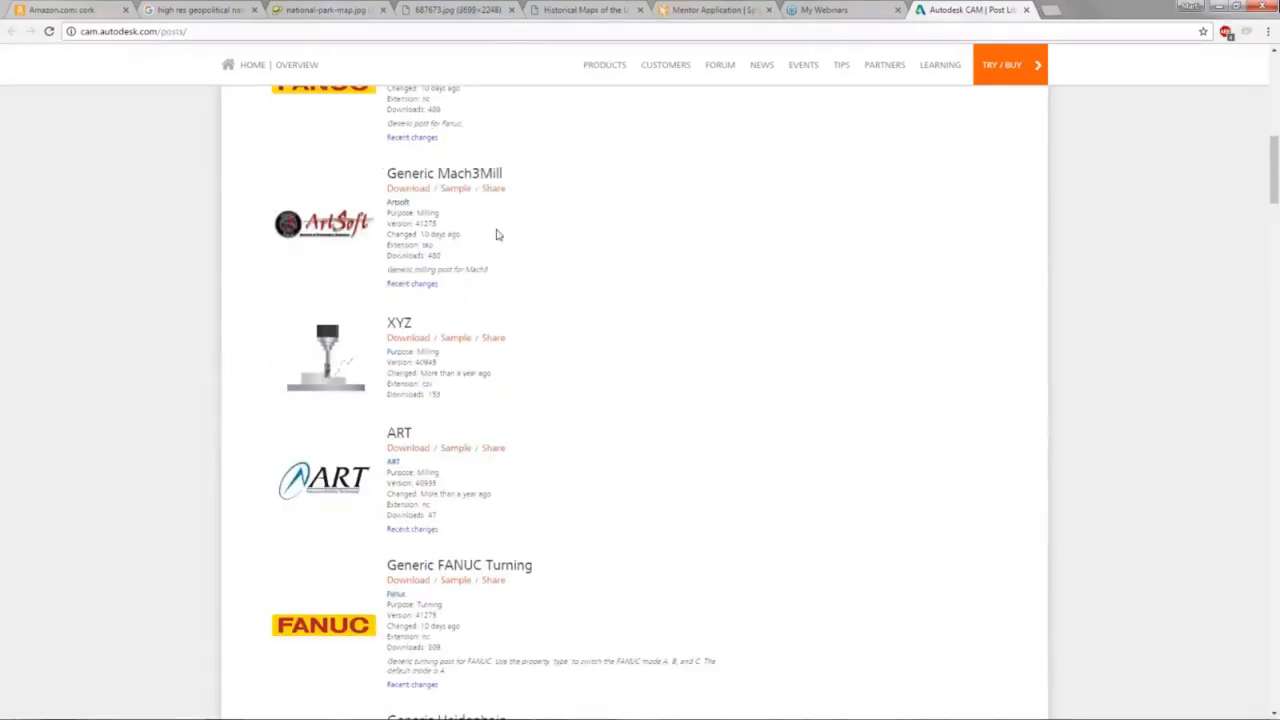
scroll(714, 371, "down", 5)
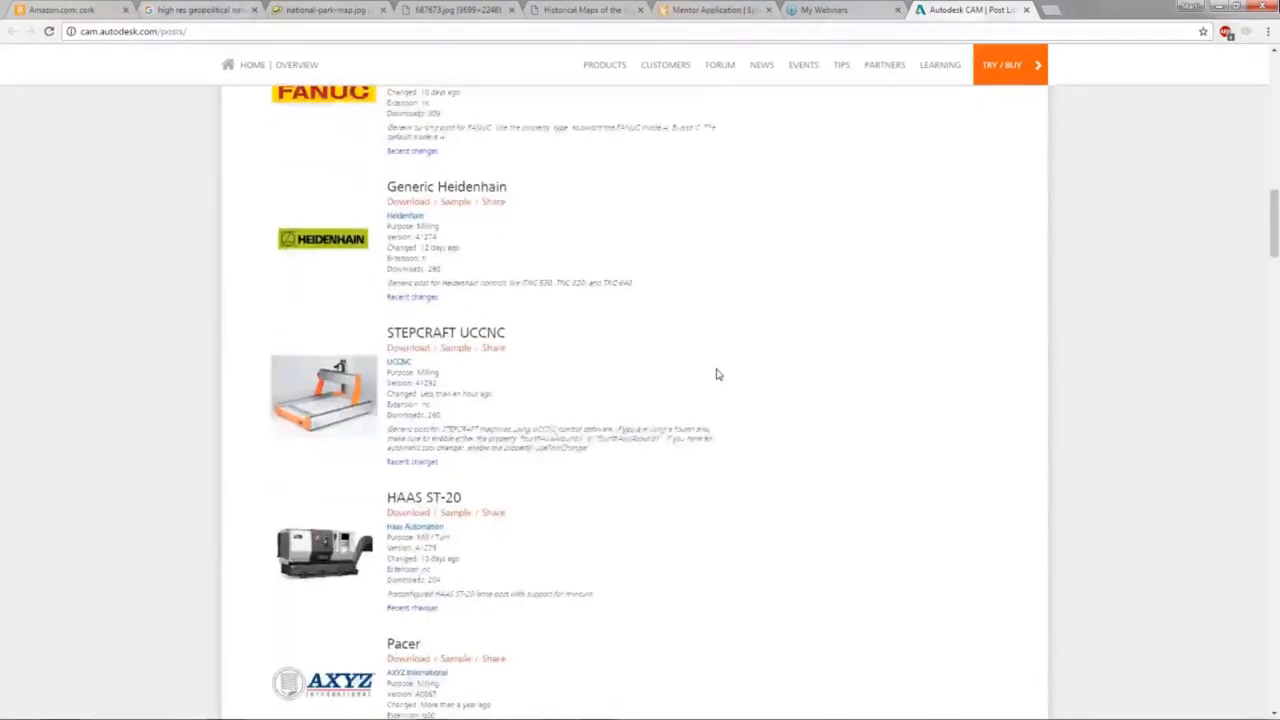
scroll(716, 374, "down", 1)
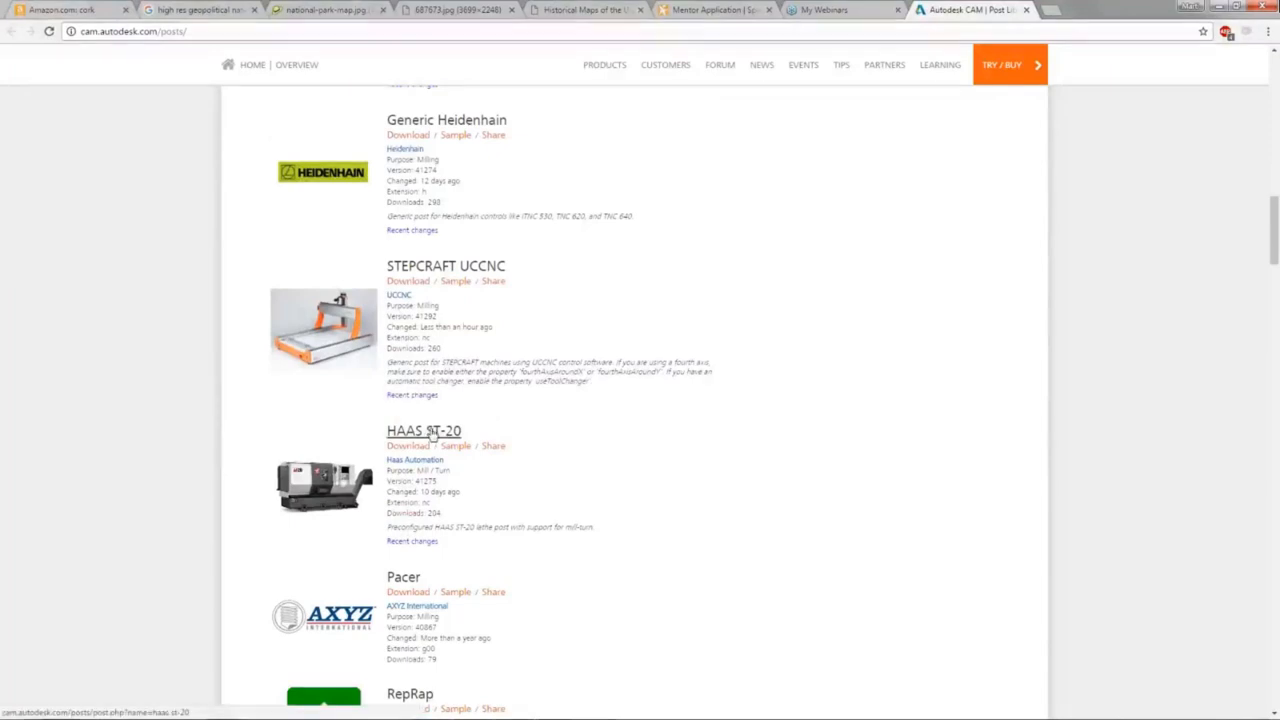
scroll(772, 487, "up", 5)
scroll(766, 483, "up", 5)
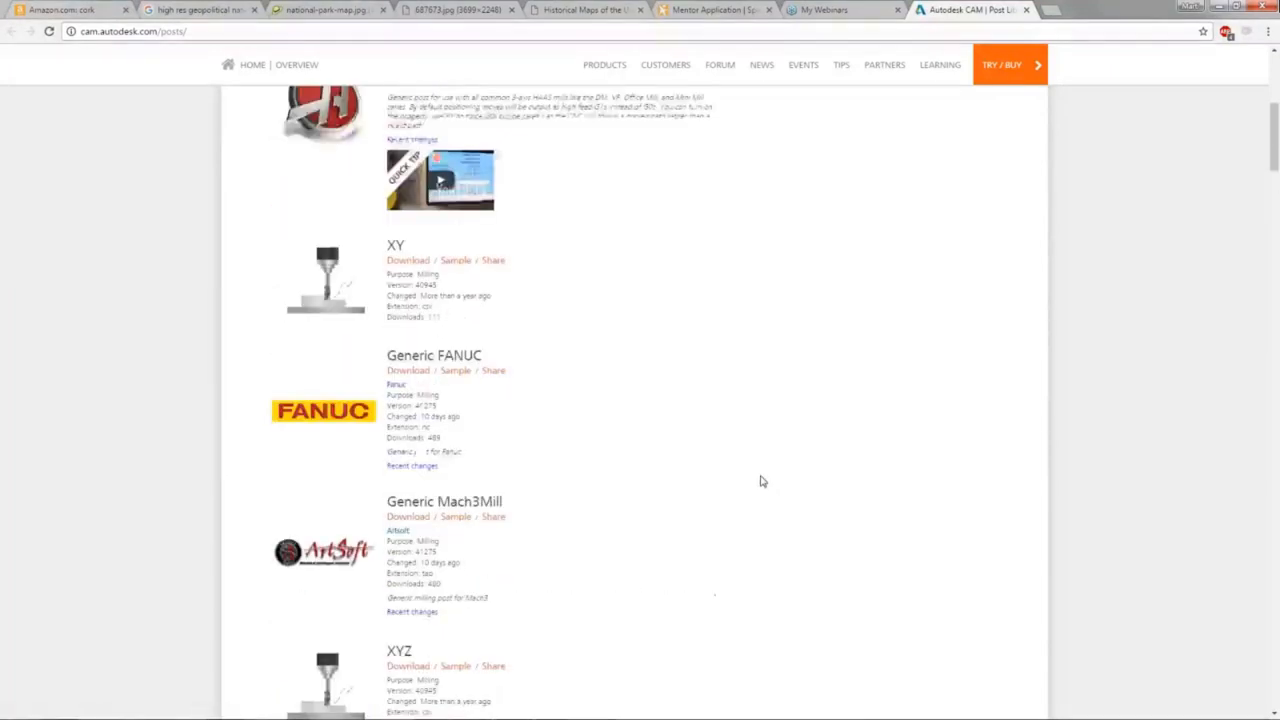
Search the Post Library for "rob" and clear the search text.
left_click(621, 251)
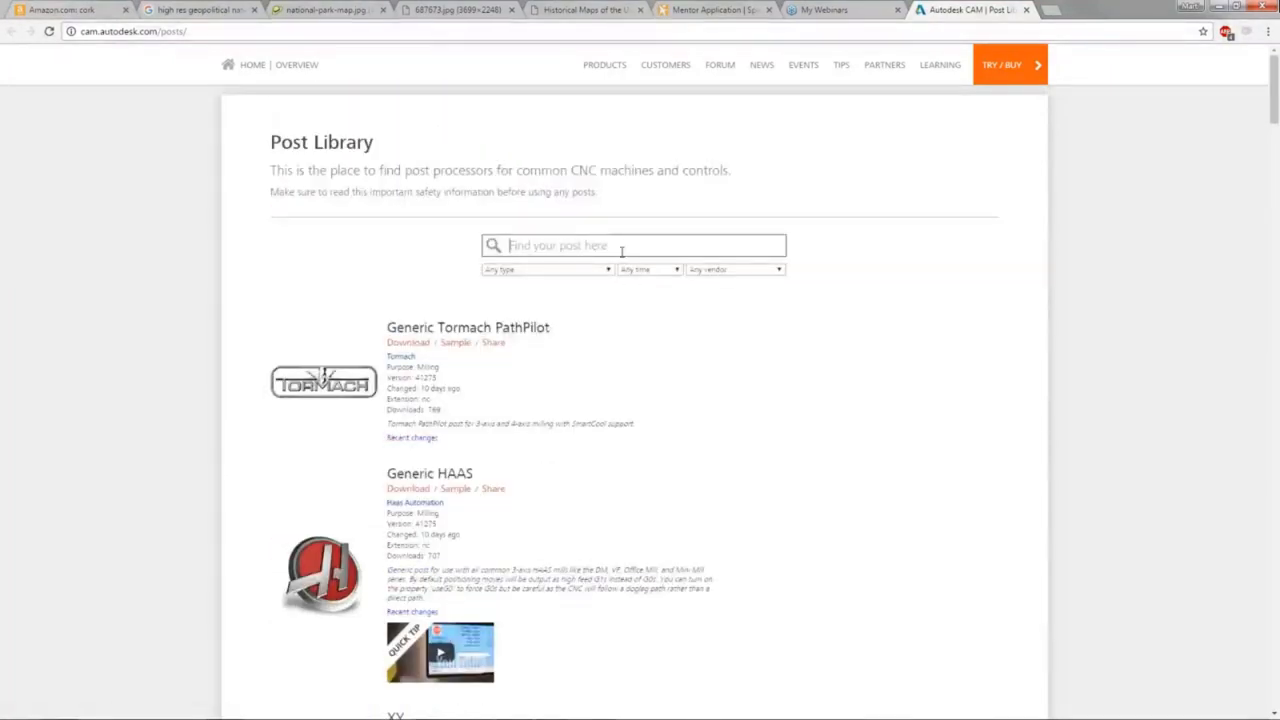
type("robo")
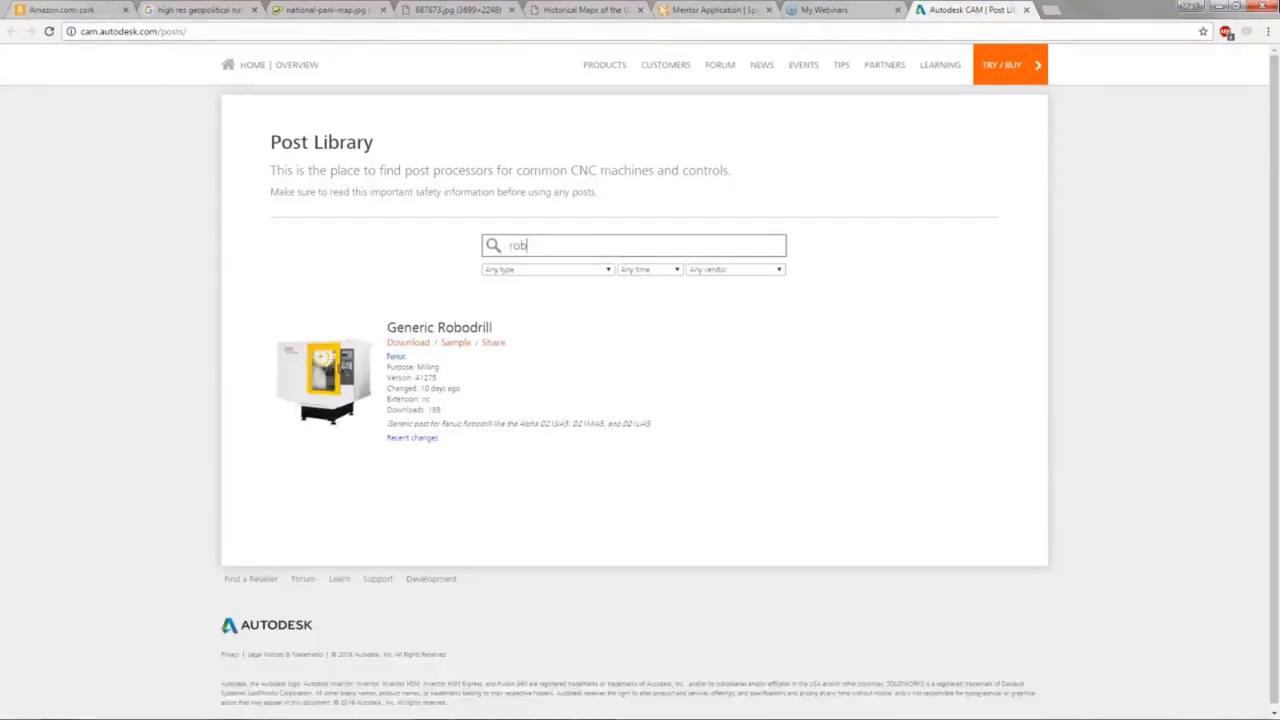
key("BackSpace")
key("BackSpace")
key("BackSpace")
Filter the Post Library by the vendor CAMplete and reset the filter to Any vendor.
left_click(718, 270)
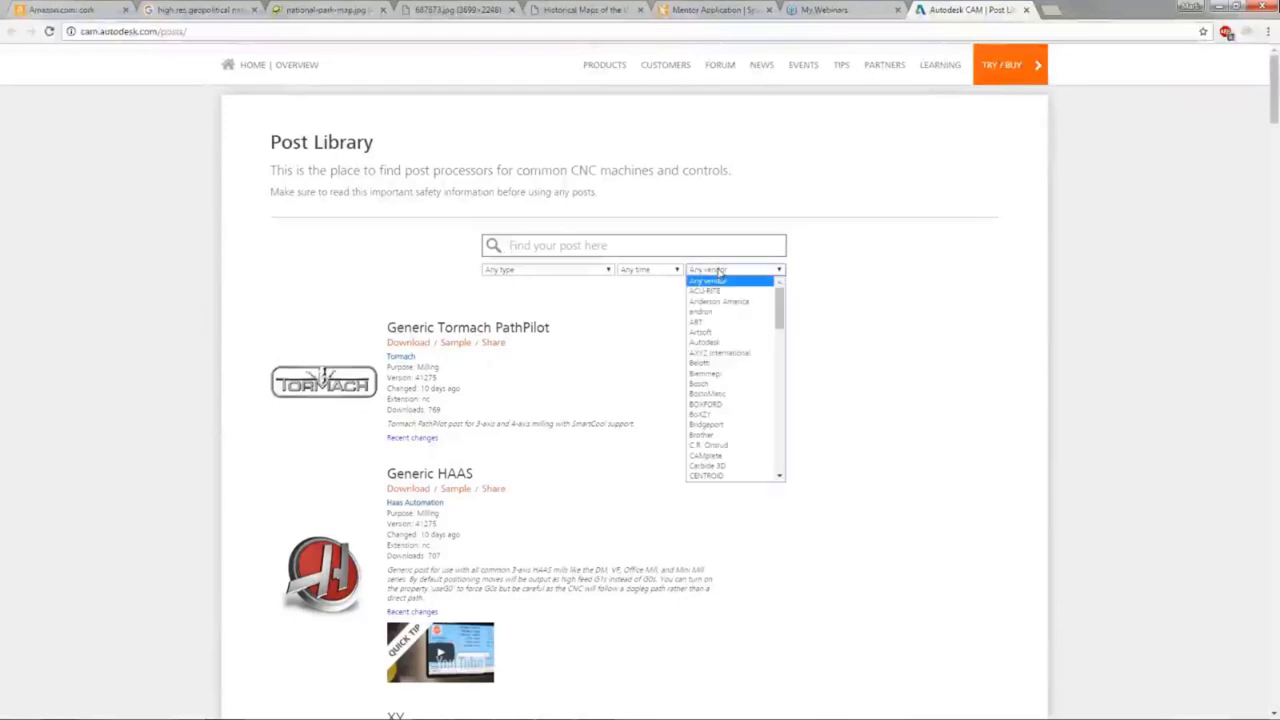
left_click(731, 456)
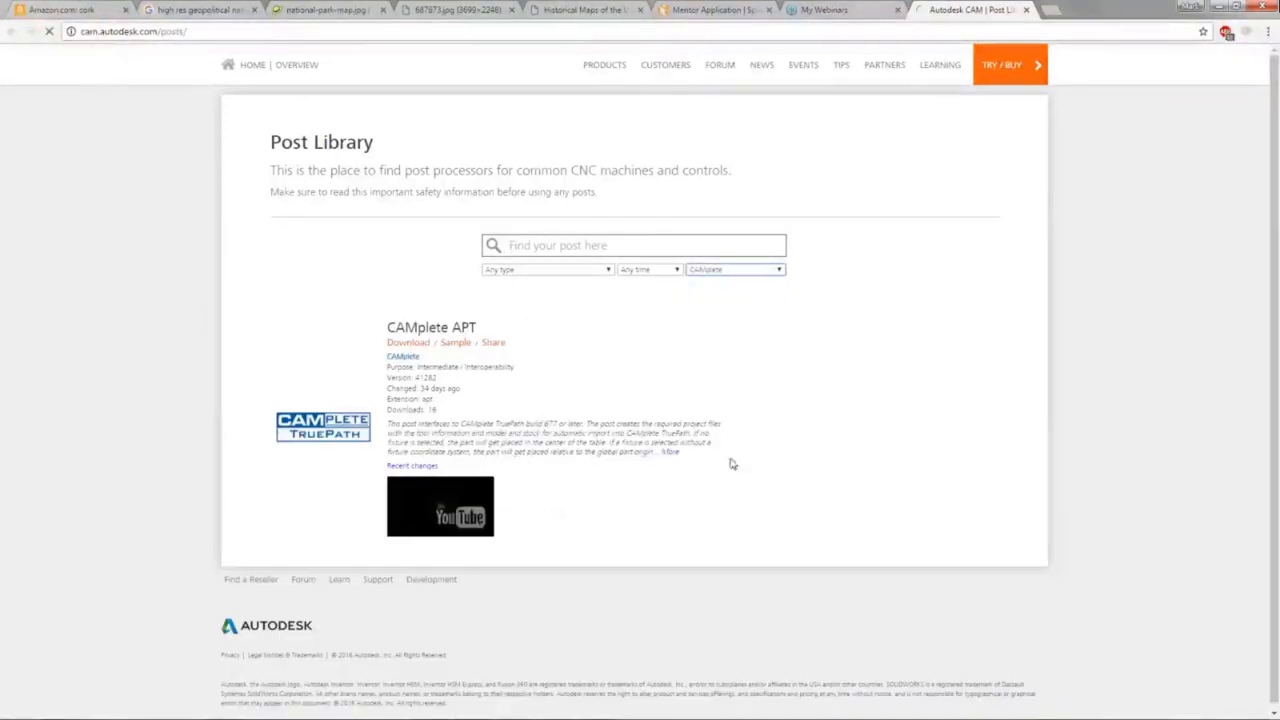
left_click(752, 271)
left_click(730, 281)
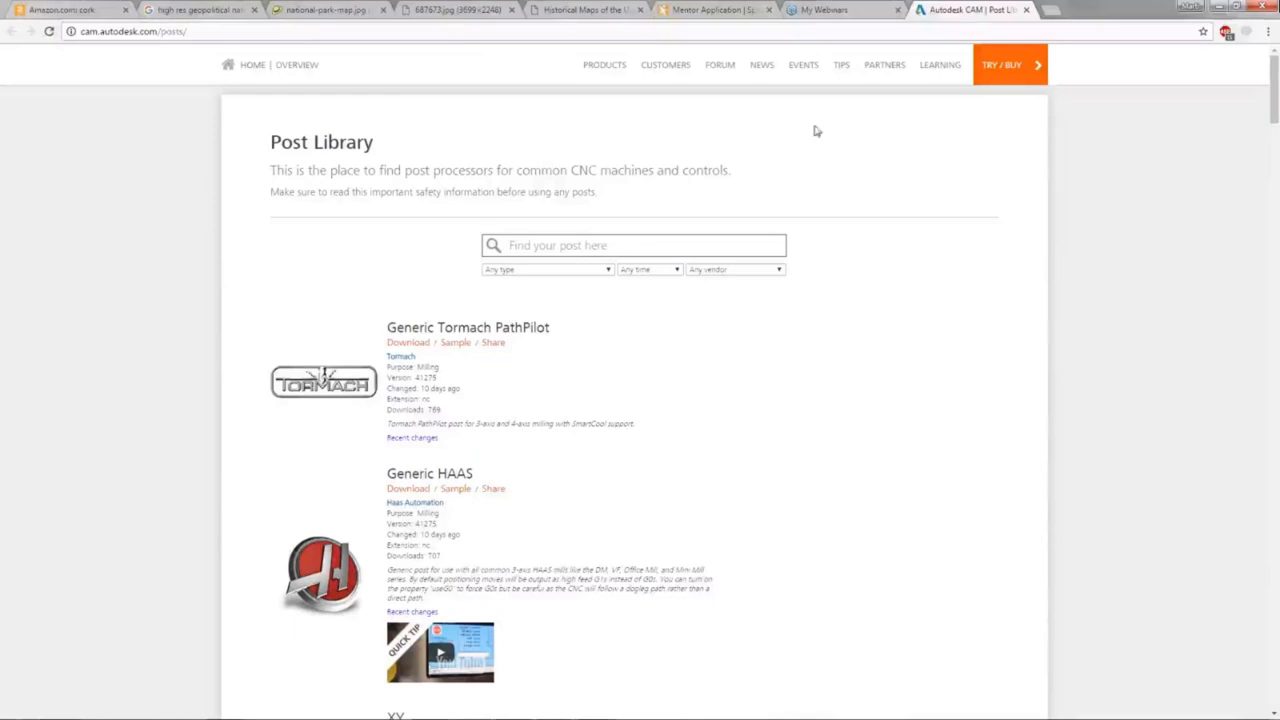
Open the HSM Post Processor Forum through the Post Library's forum link and go to its board search.
left_click(720, 65)
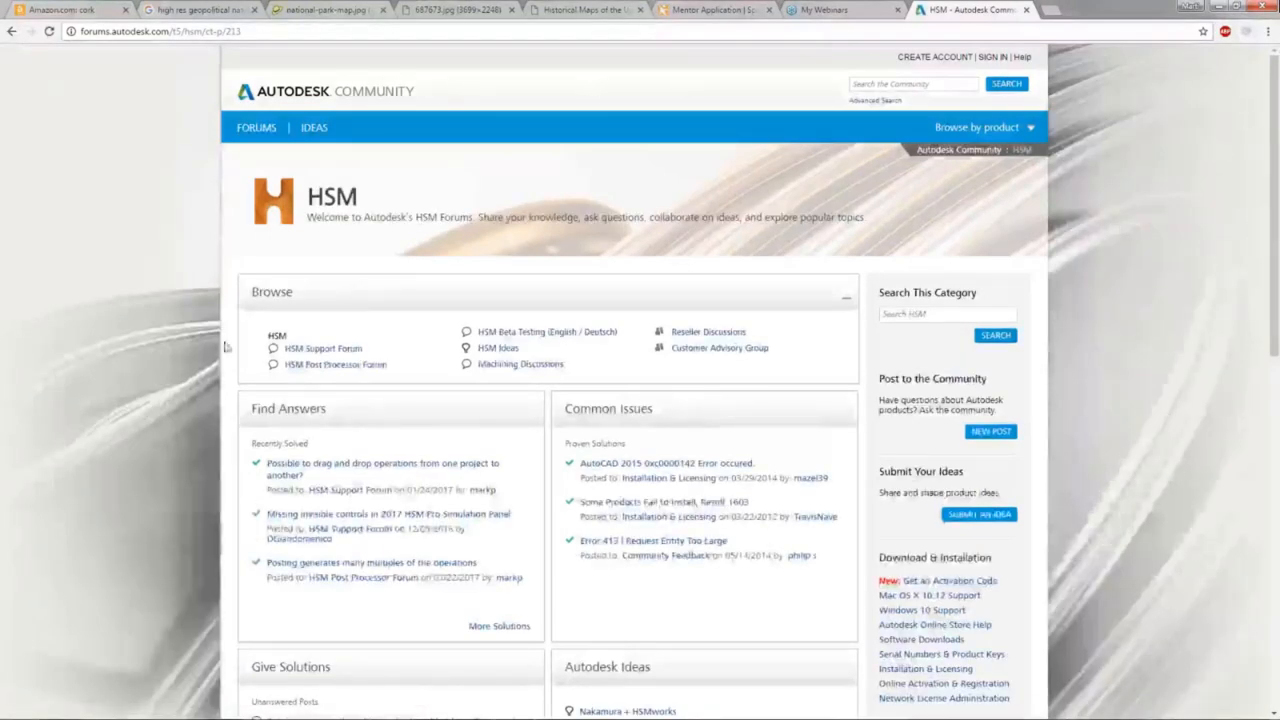
left_click(298, 369)
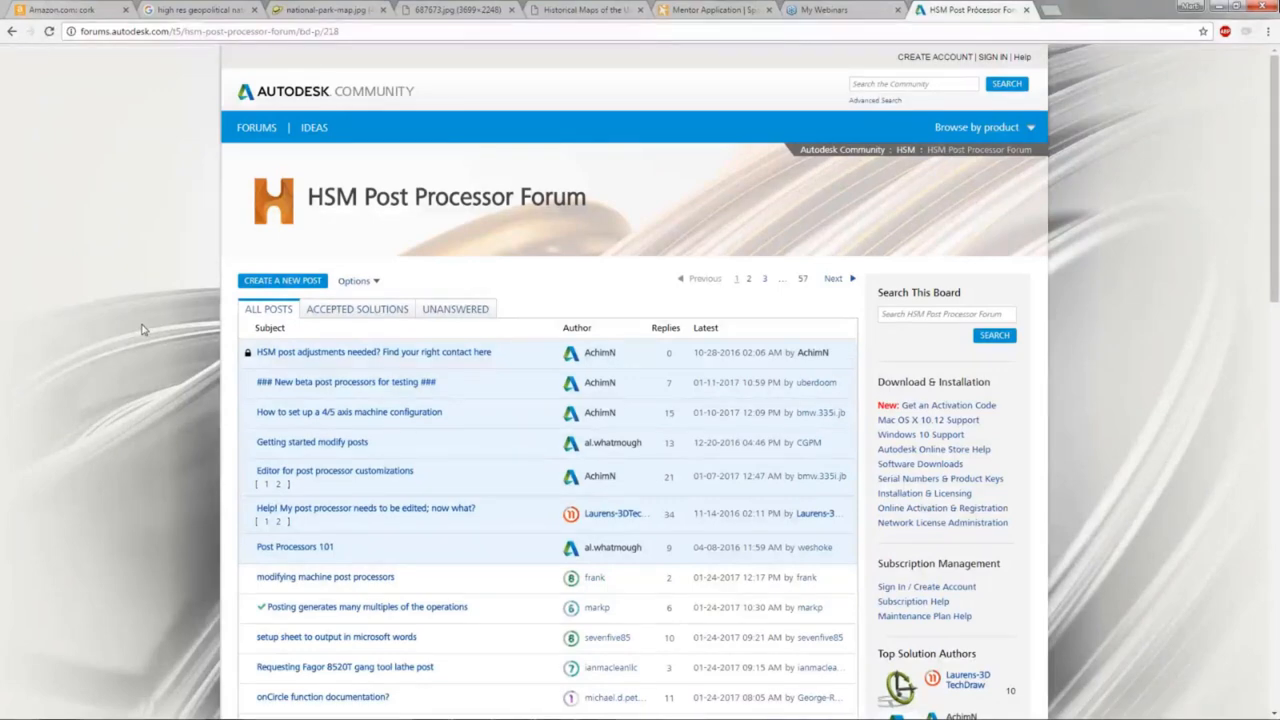
left_click(912, 314)
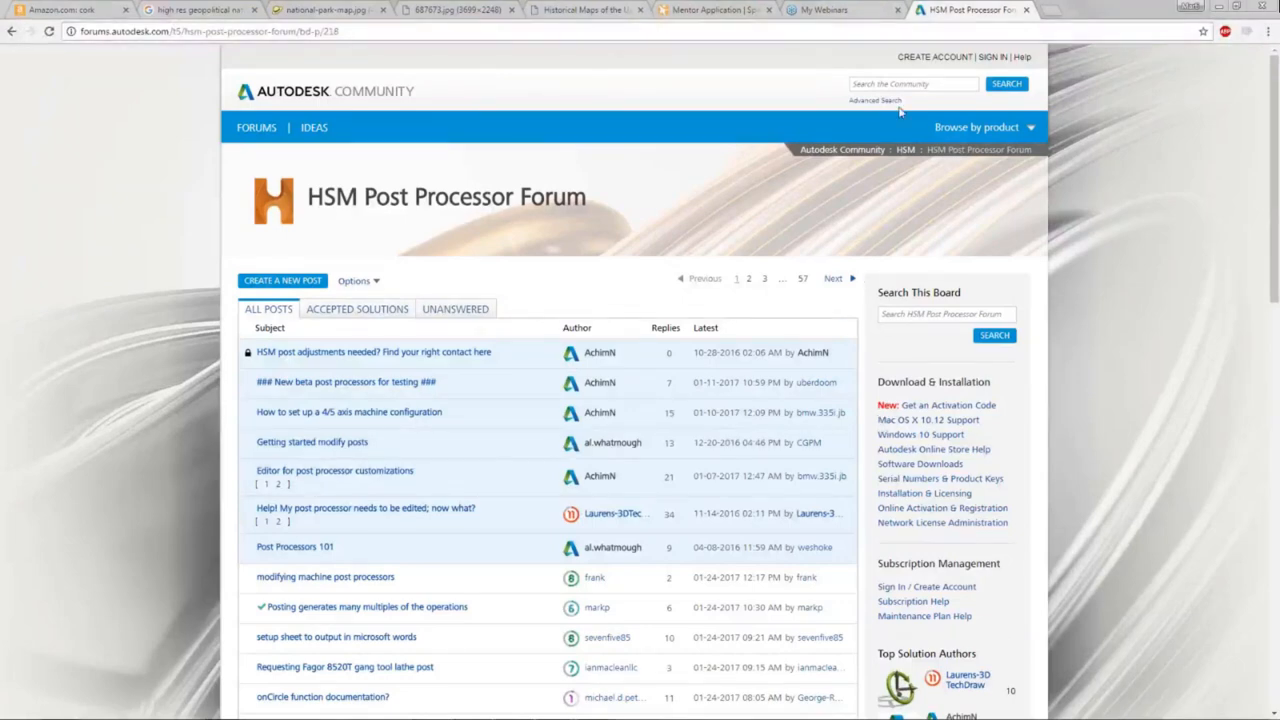
Close the forum page, return to Fusion 360 and dismiss the Post Process dialog without posting.
left_click(857, 8)
left_click(1005, 10)
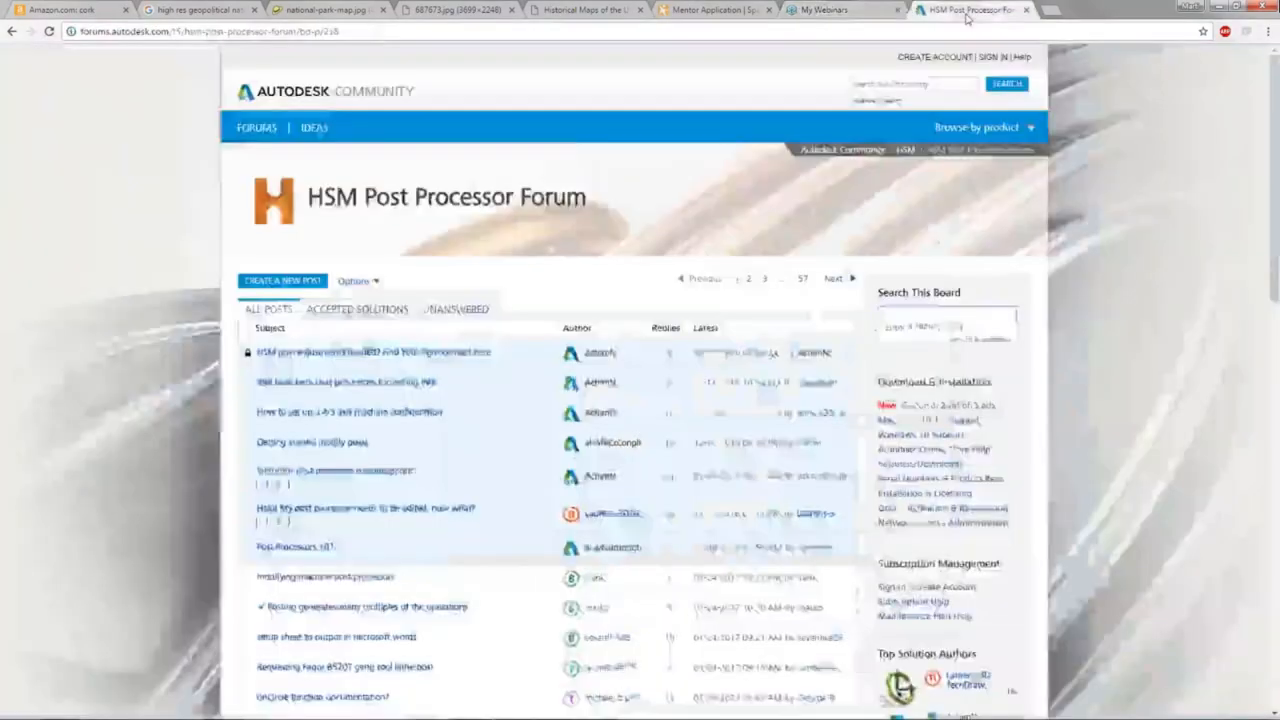
left_click(1030, 10)
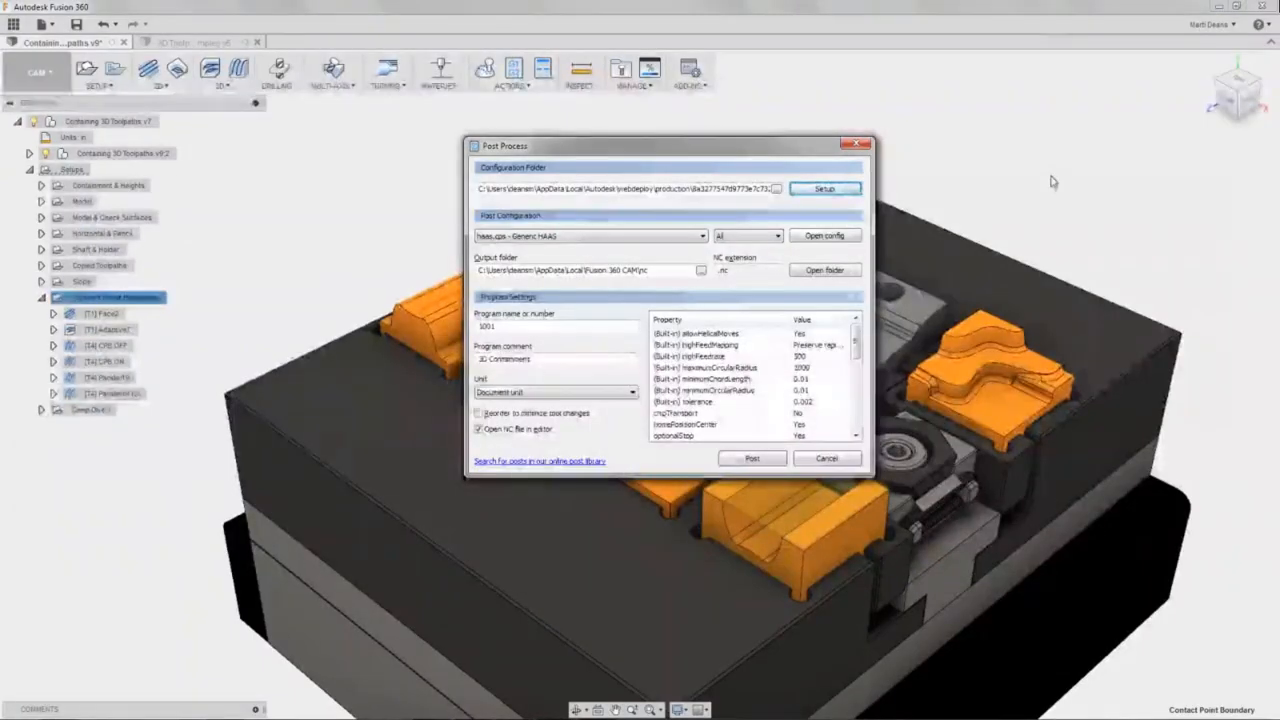
left_click(866, 144)
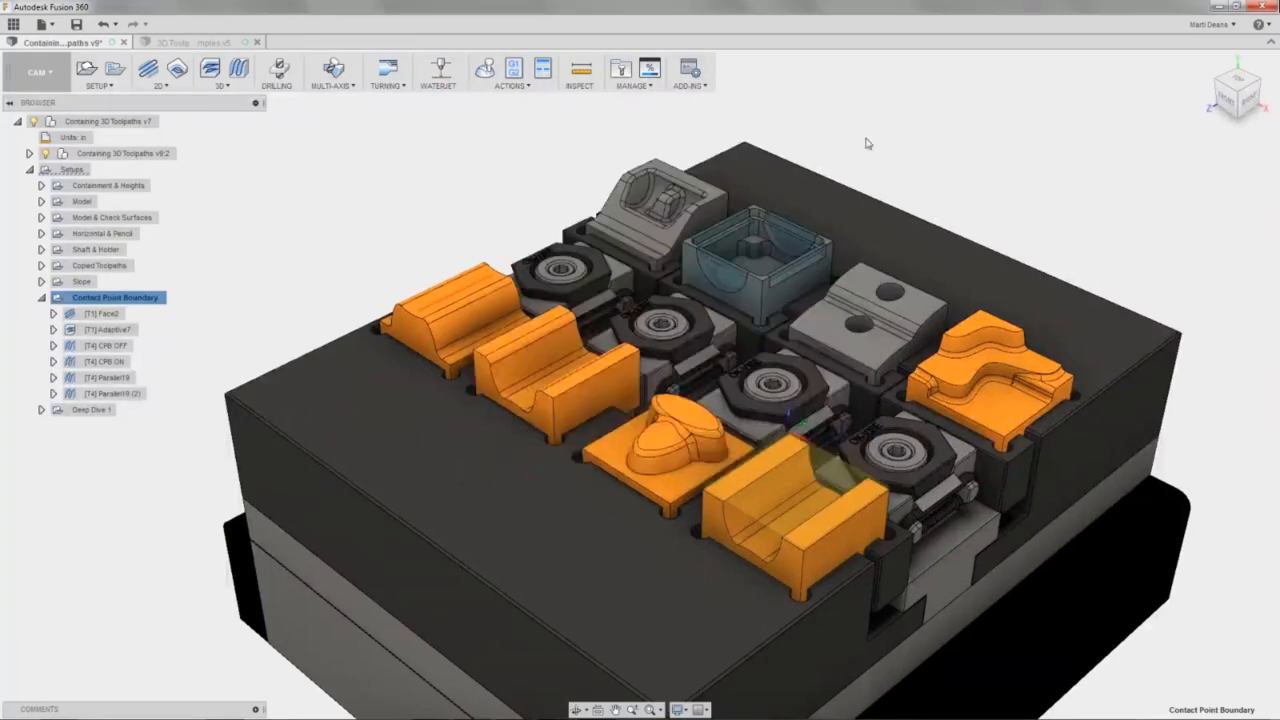
Switch to the 3D Toolpath Examples document and compare the Parallel and Parallel - 45 deg toolpaths on the wavy end feature.
left_click(225, 44)
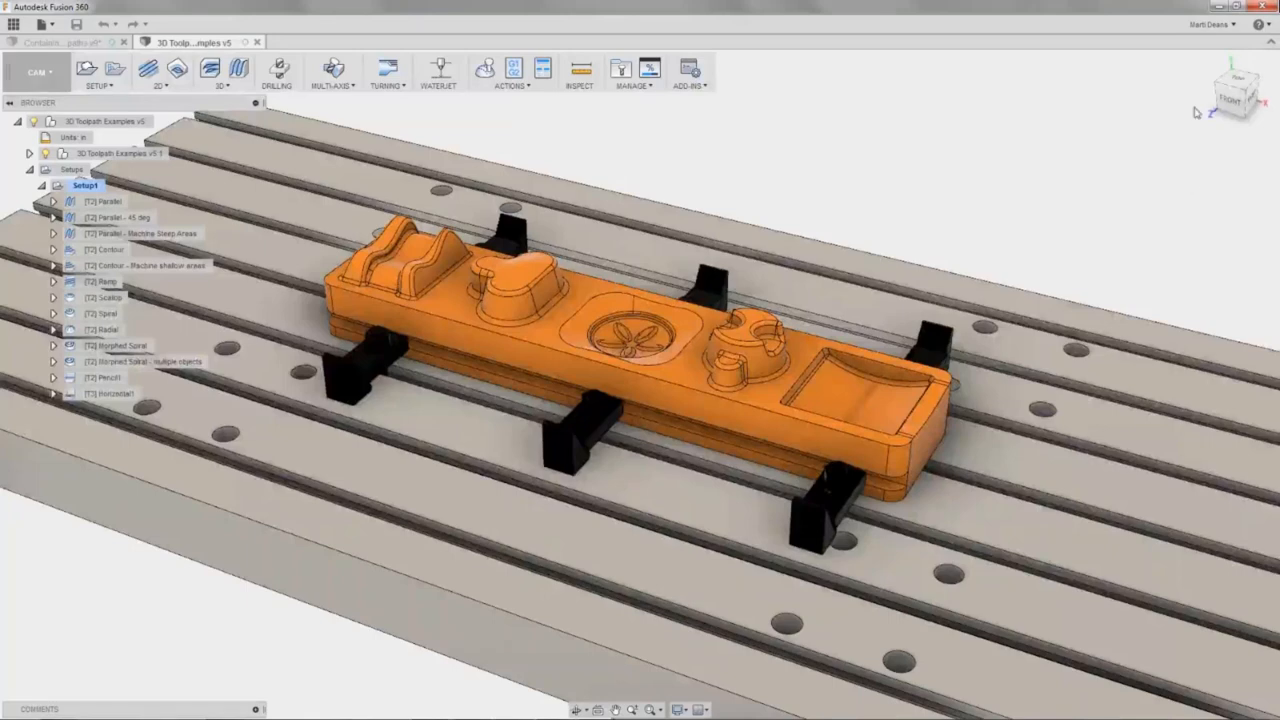
left_click_drag(1224, 94, 1204, 116)
middle_click_drag(279, 312, 308, 292)
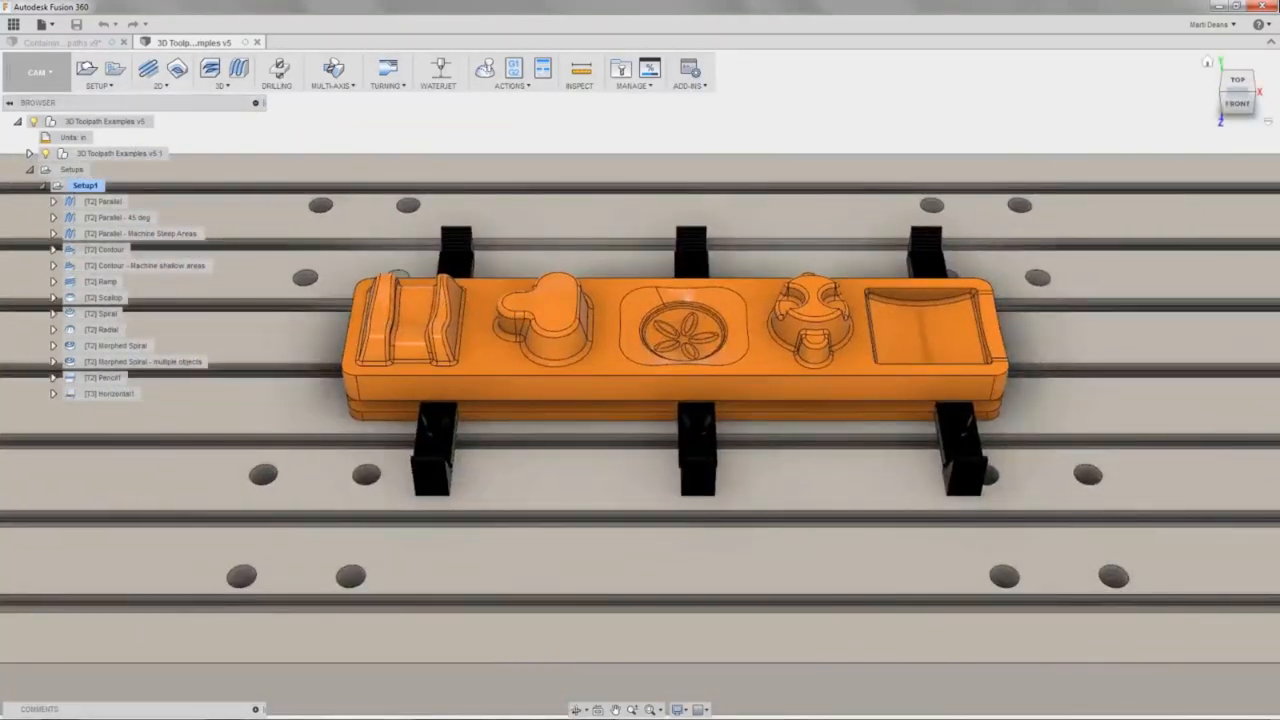
left_click(1217, 96)
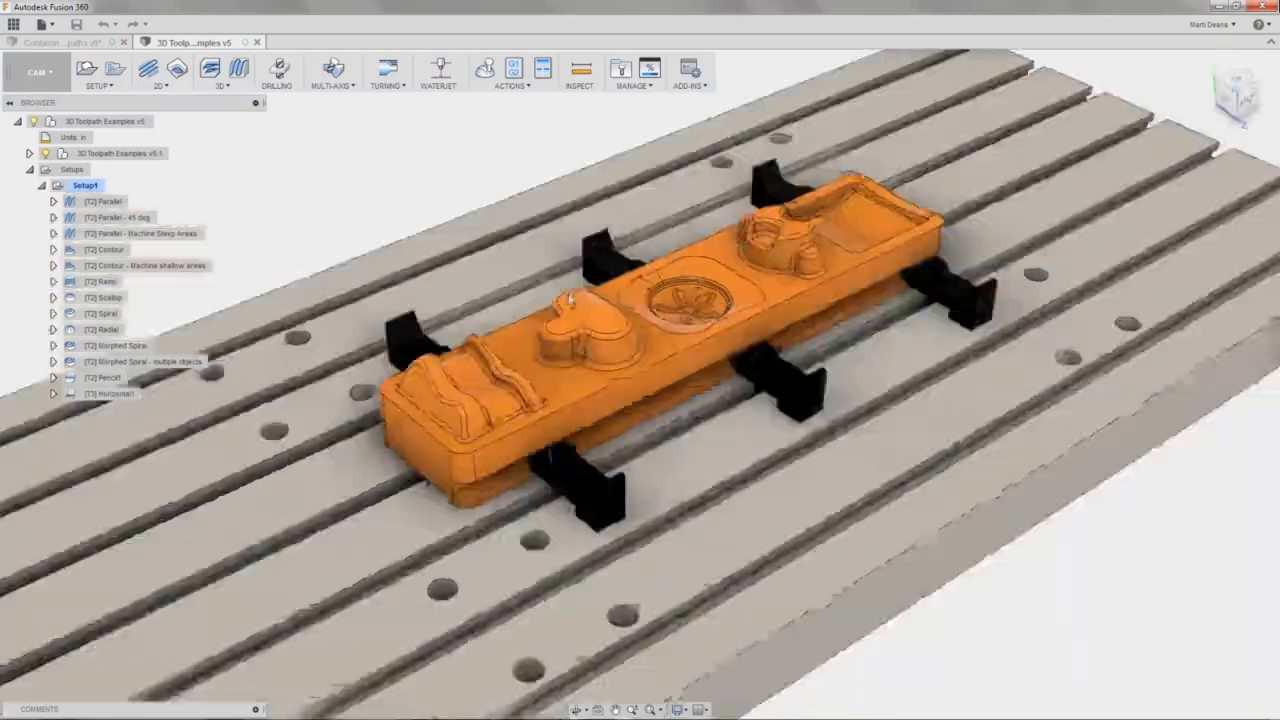
scroll(456, 390, "up", 5)
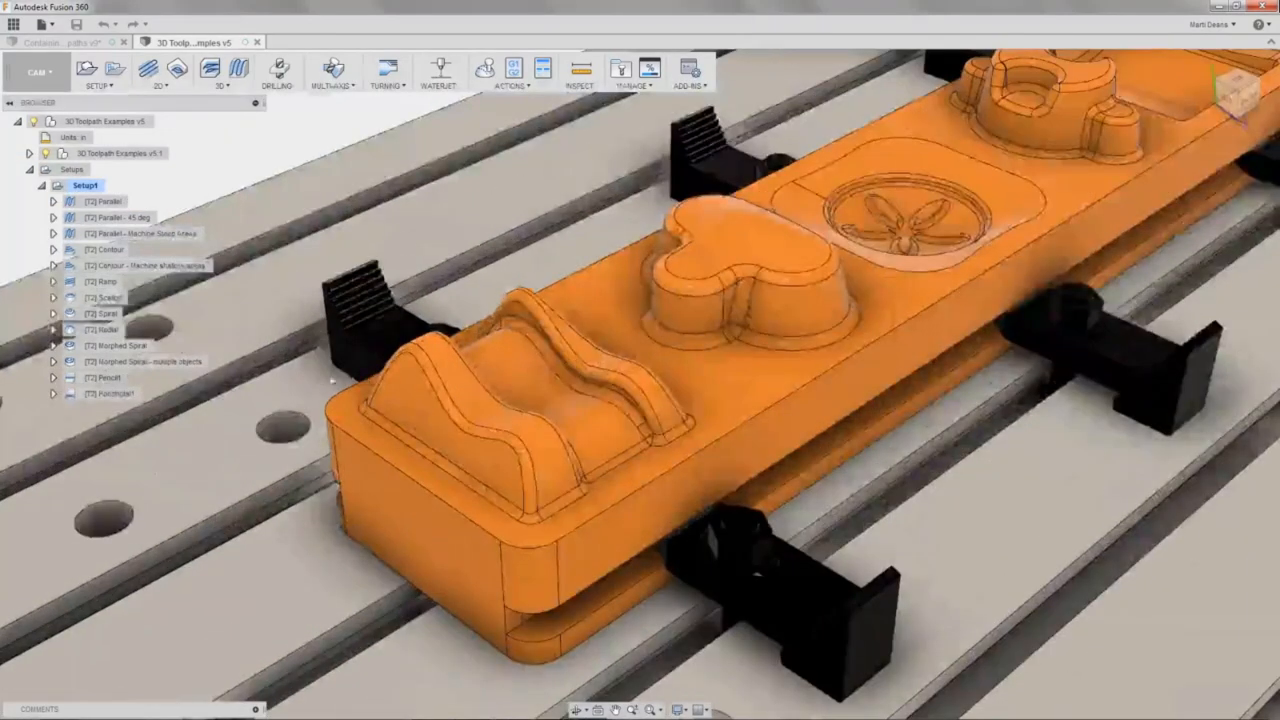
left_click(146, 219)
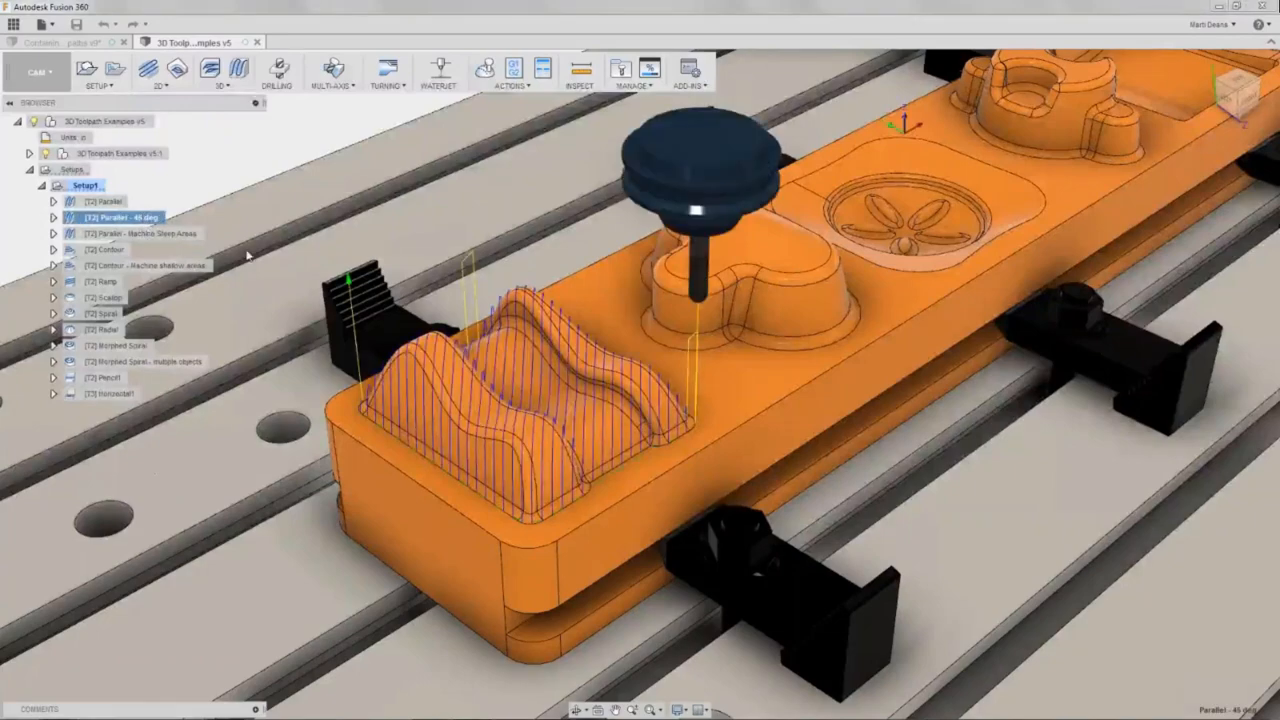
middle_click_drag(401, 320, 310, 400, "shift")
left_click(108, 201)
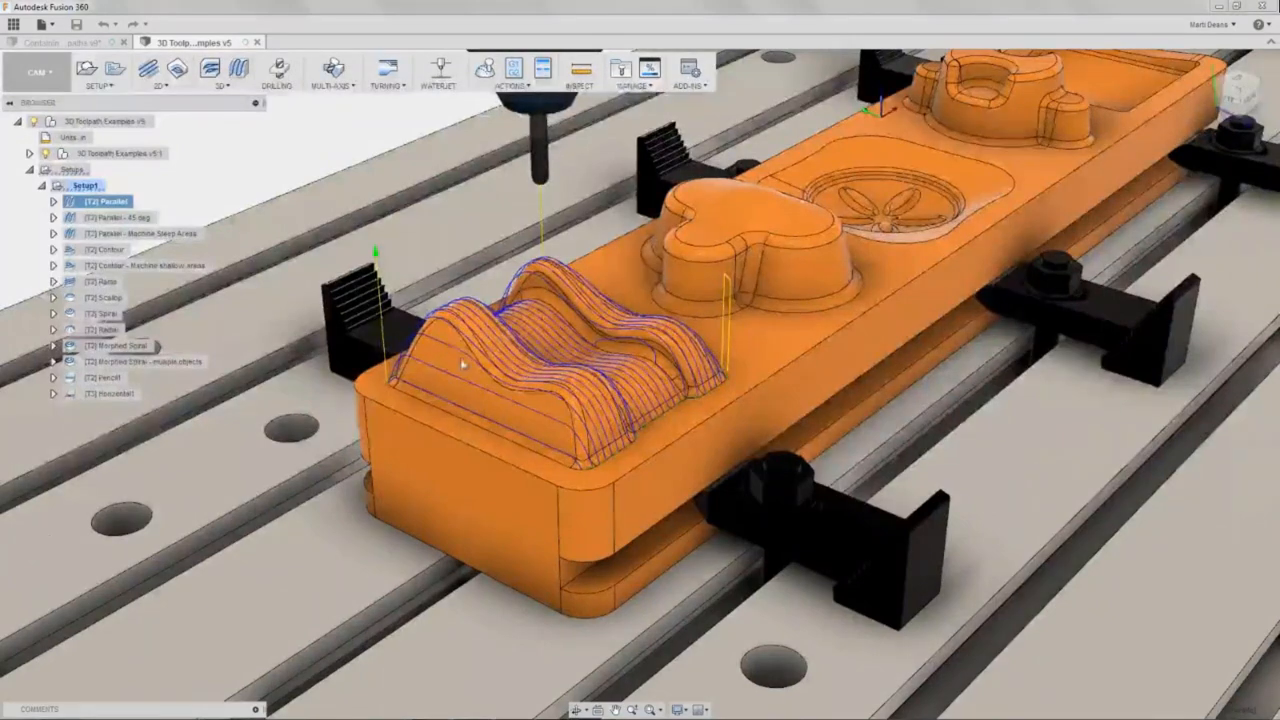
middle_click_drag(463, 366, 444, 353)
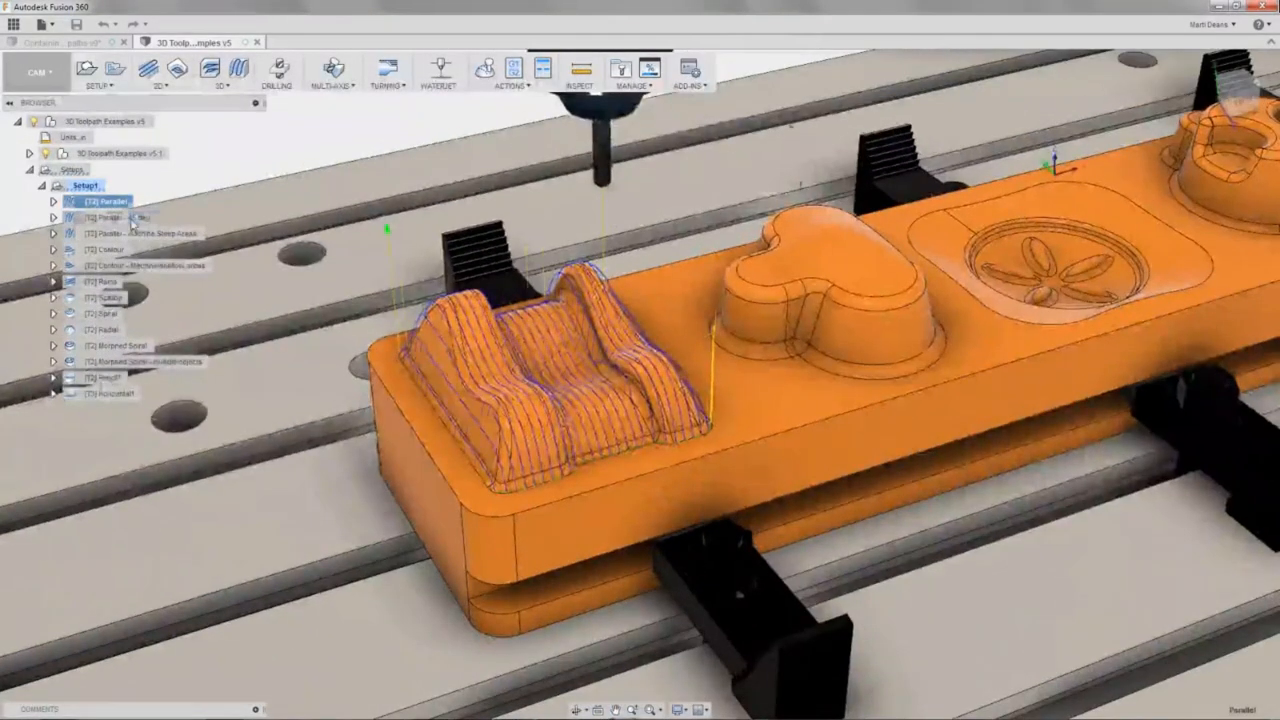
left_click(128, 218)
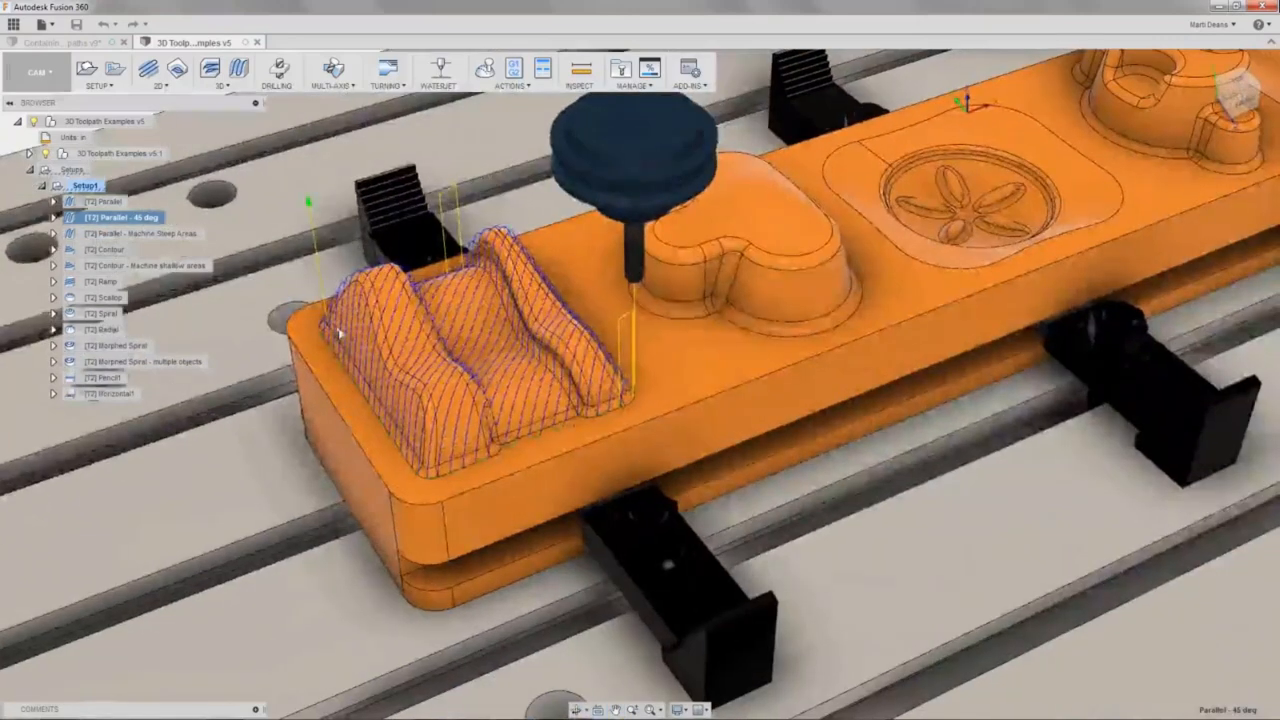
Compare the Contour, Ramp and Contour - Machine shallow areas toolpaths on the raised lobed boss, then clear the selection.
left_click(107, 249)
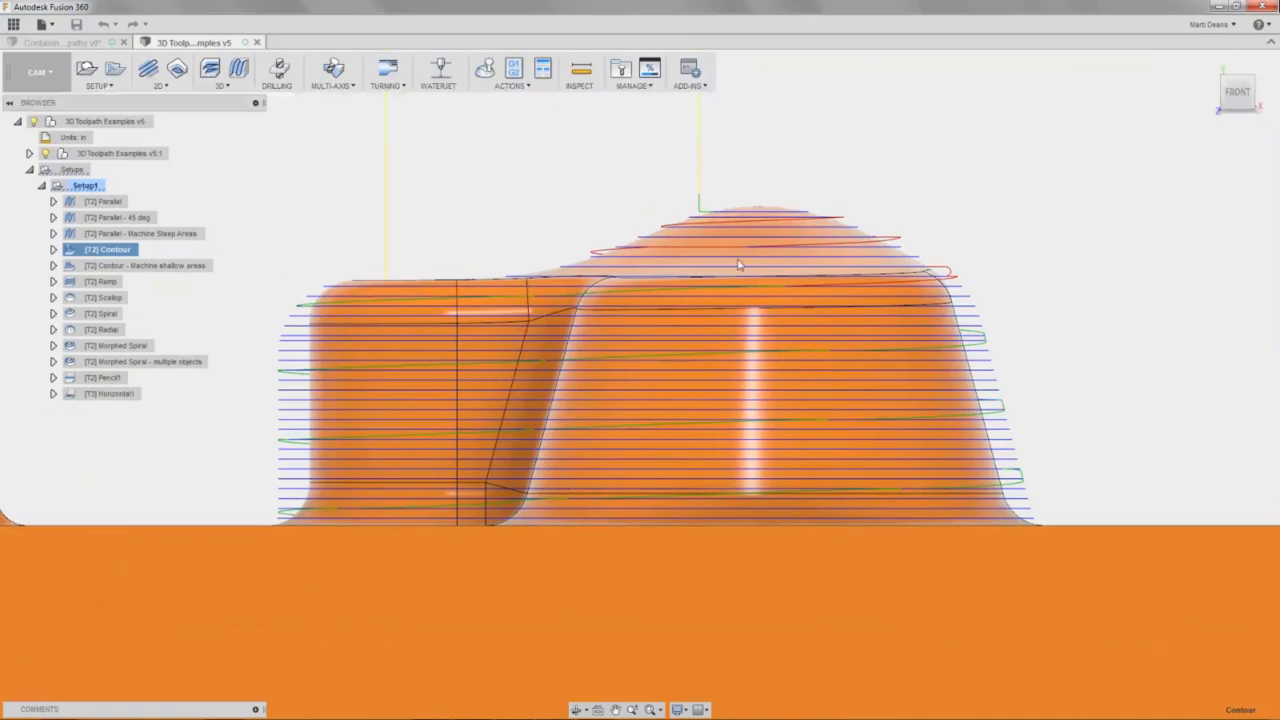
left_click(104, 282)
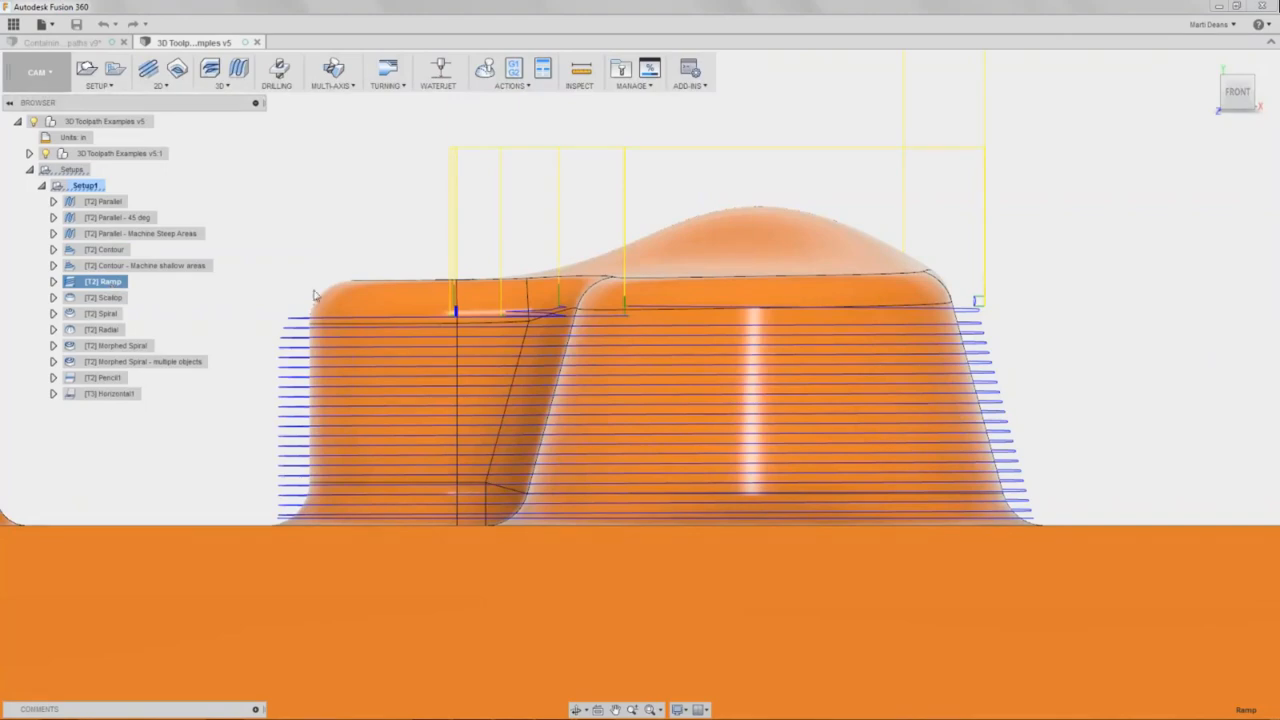
scroll(330, 291, "down", 3)
scroll(352, 290, "up", 2)
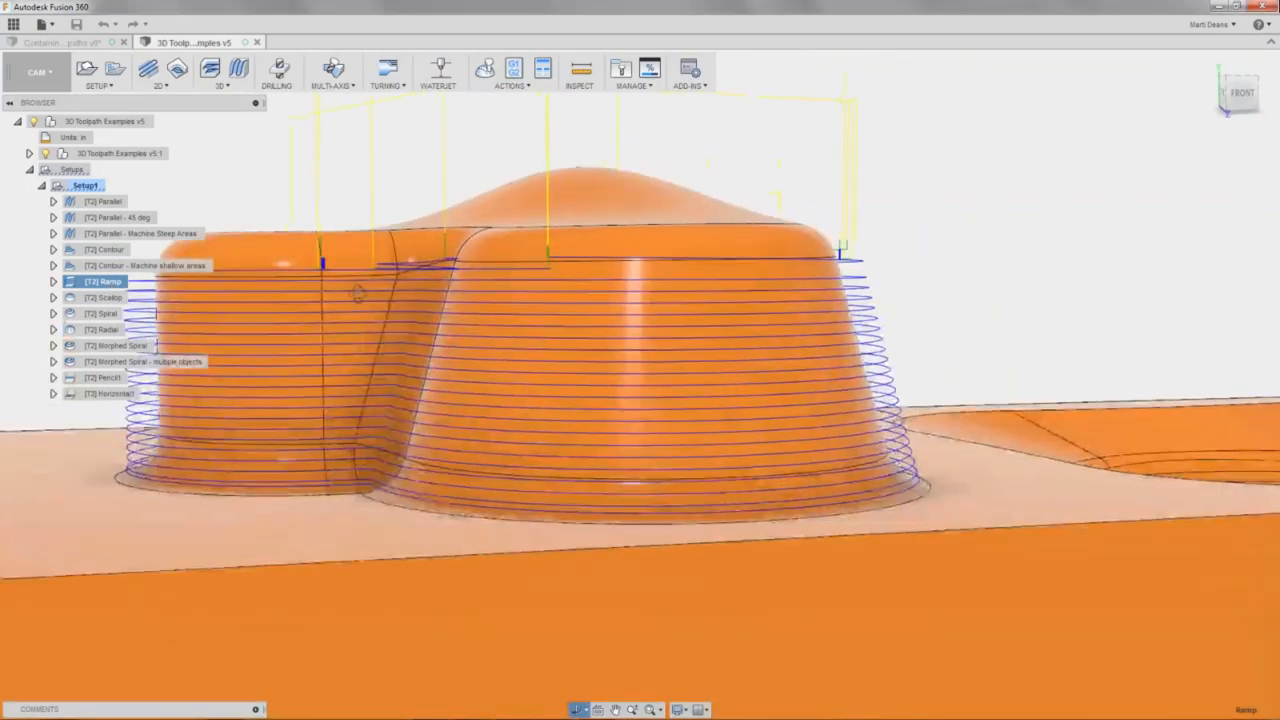
middle_click_drag(352, 290, 524, 373, "shift")
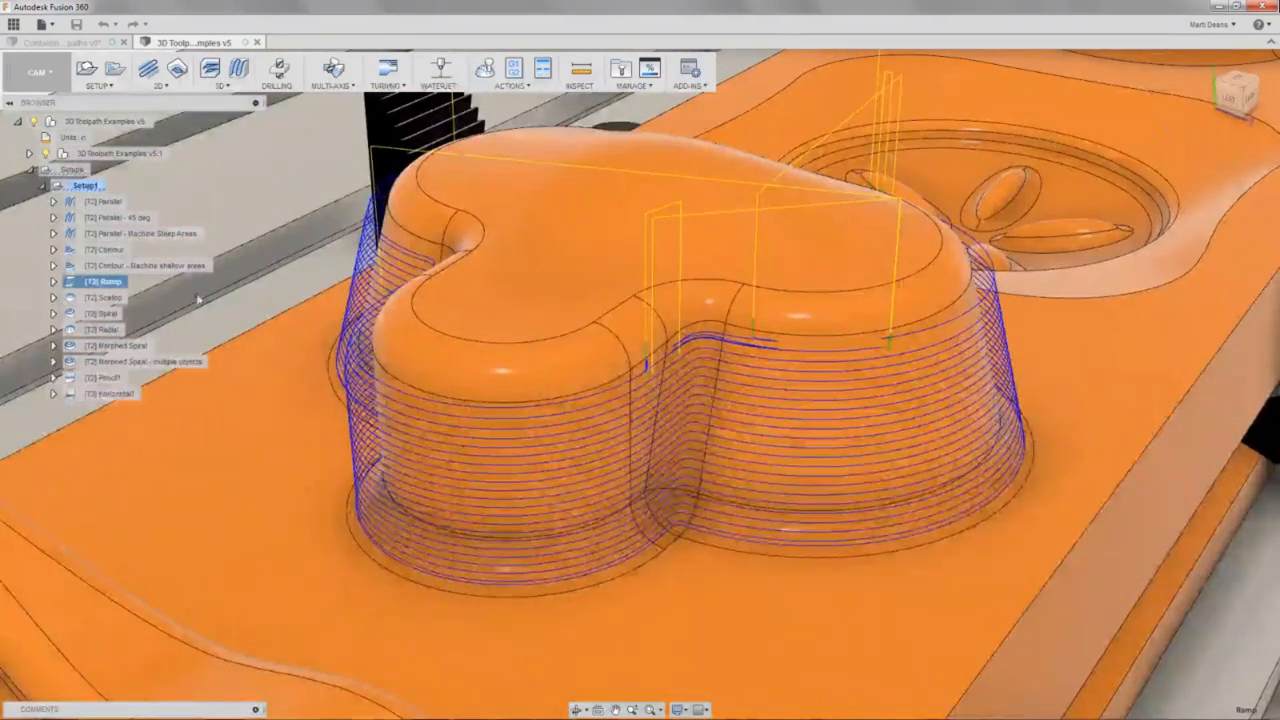
left_click(100, 250)
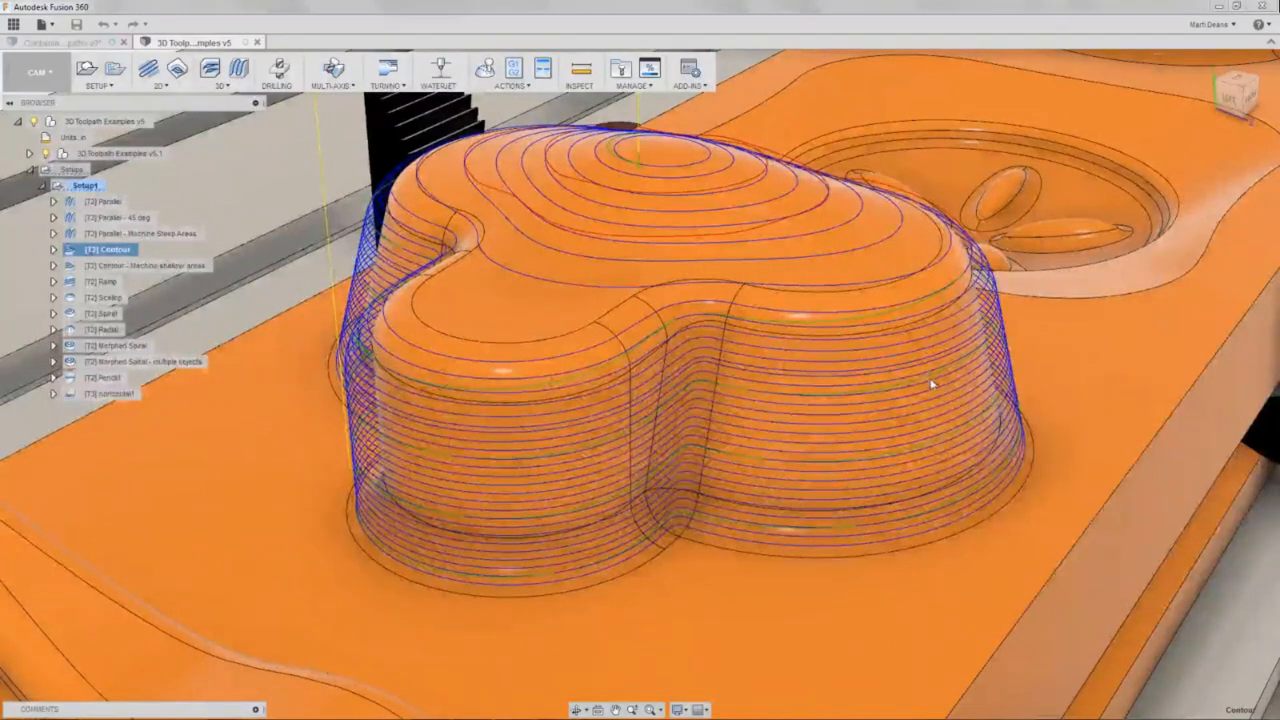
left_click(110, 283)
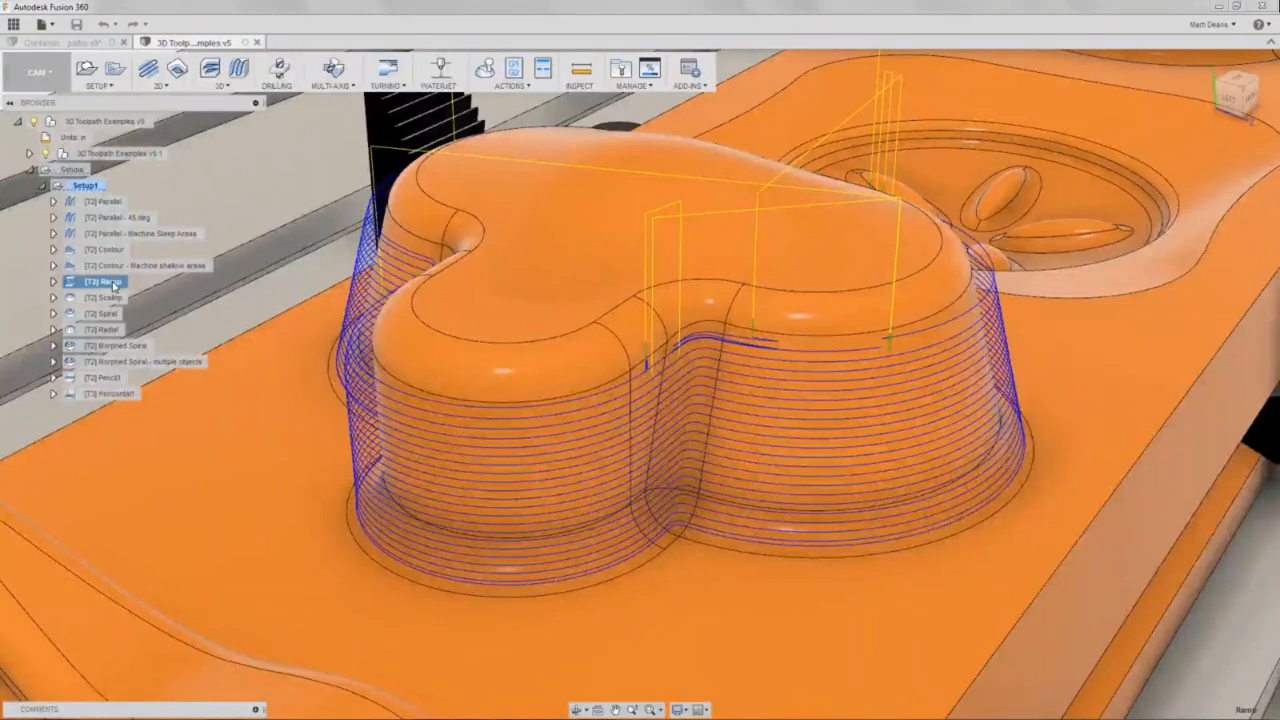
left_click(150, 265)
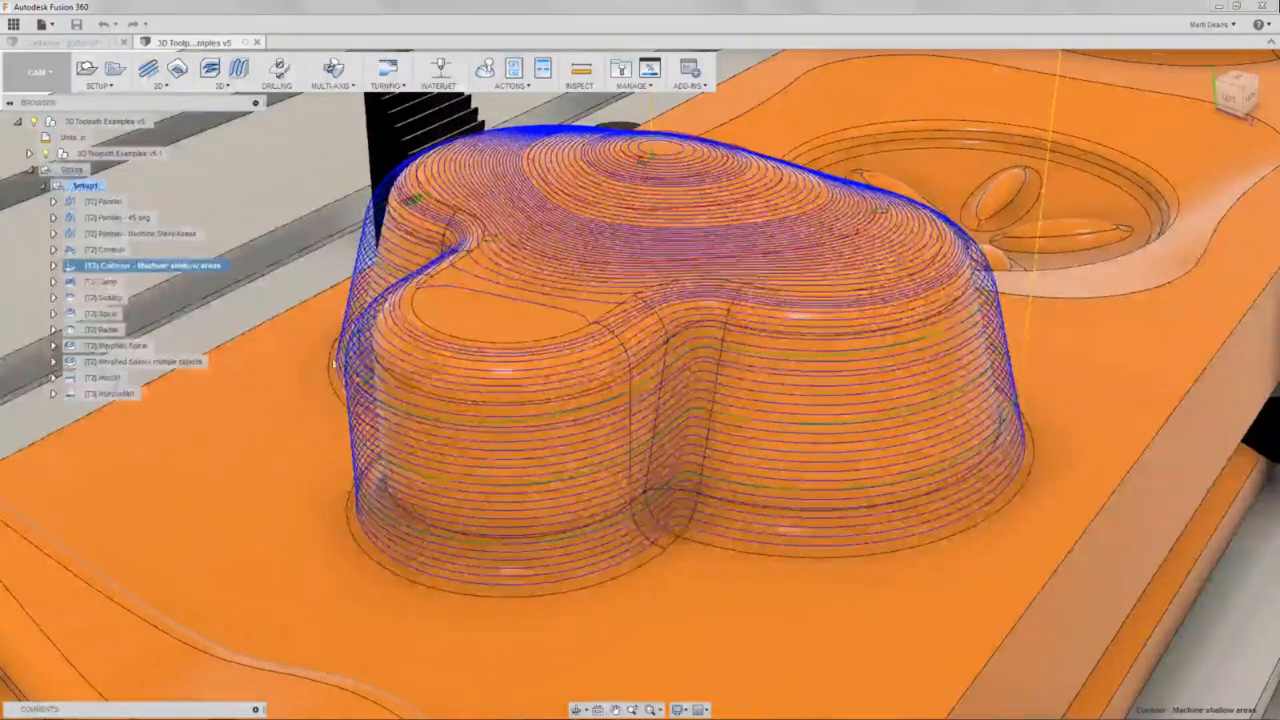
left_click(104, 281)
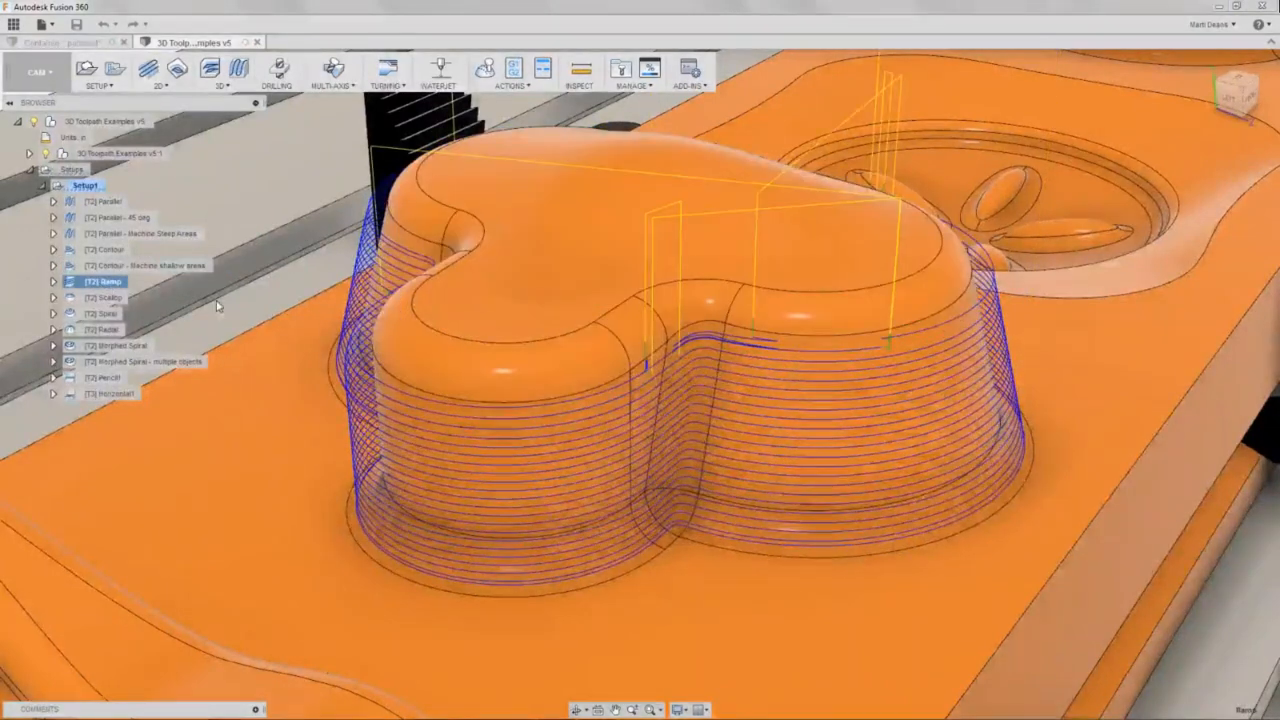
left_click(315, 303)
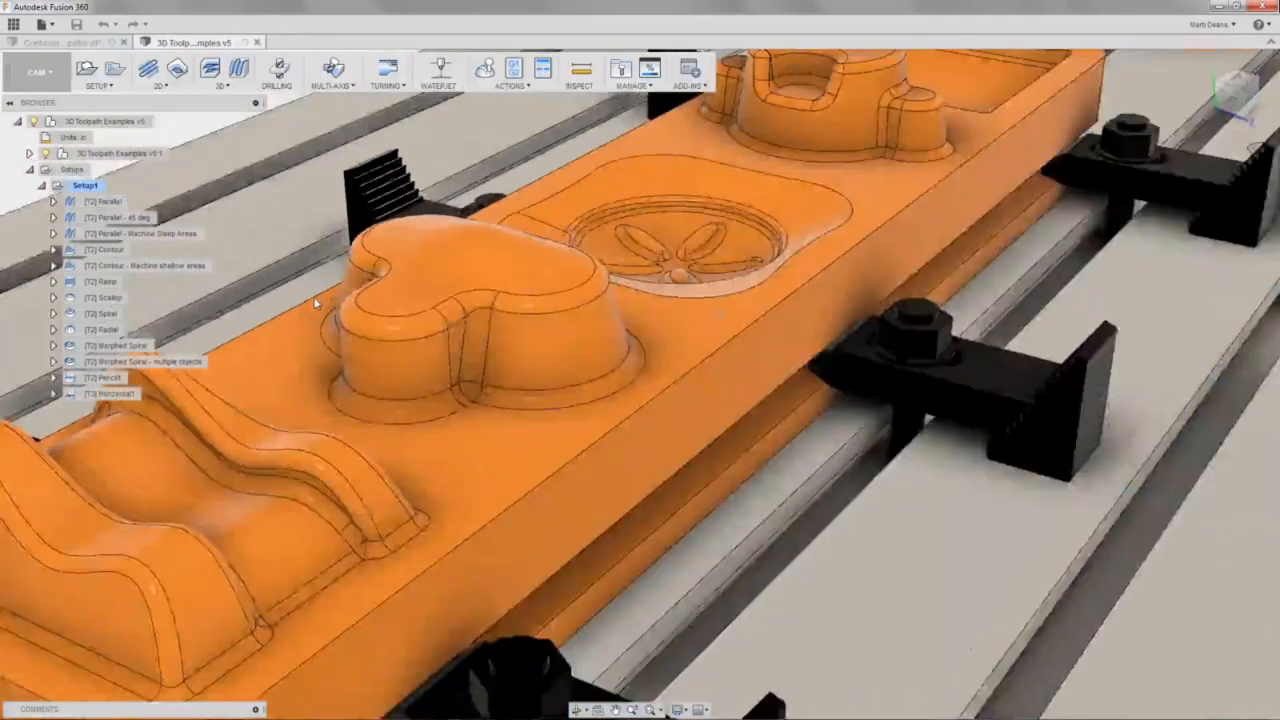
Start a 3D Spiral toolpath, show the component's sketches and pick the sketch point in the flower recess as its centre point.
middle_click_drag(315, 303, 100, 435)
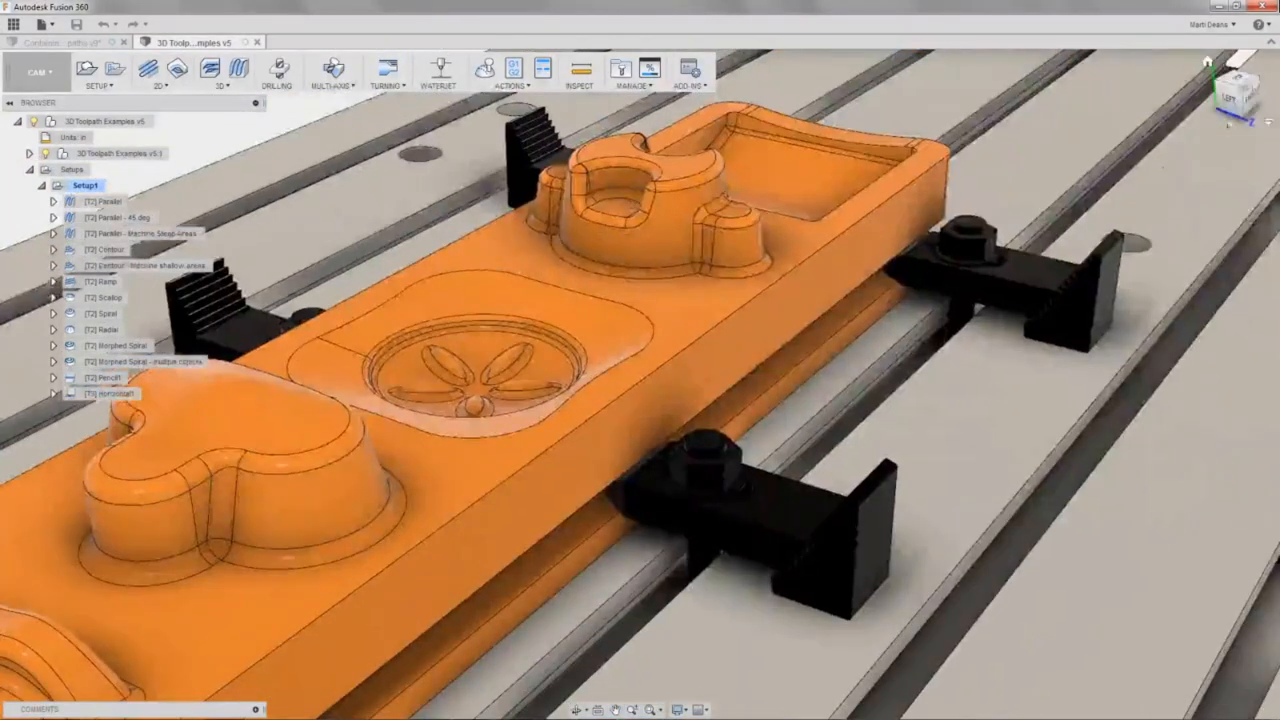
middle_click_drag(560, 305, 492, 300, "shift")
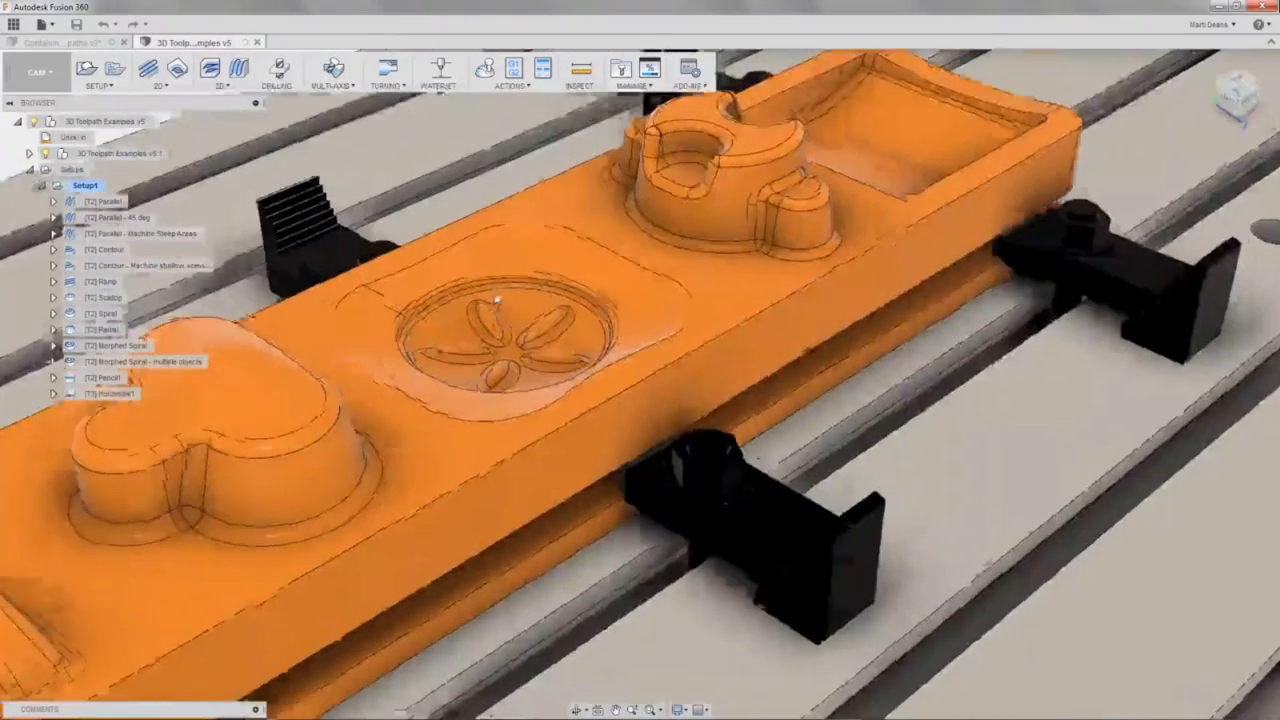
scroll(496, 308, "up", 3)
middle_click_drag(480, 236, 704, 285)
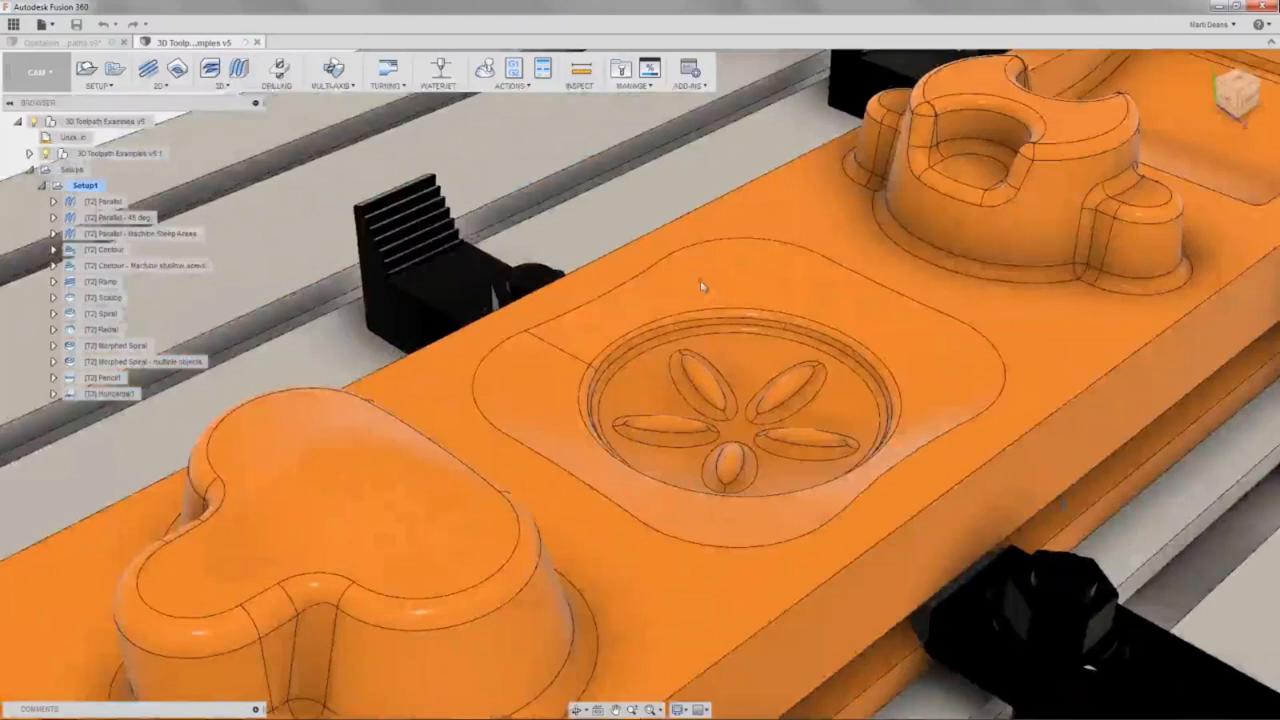
left_click(224, 86)
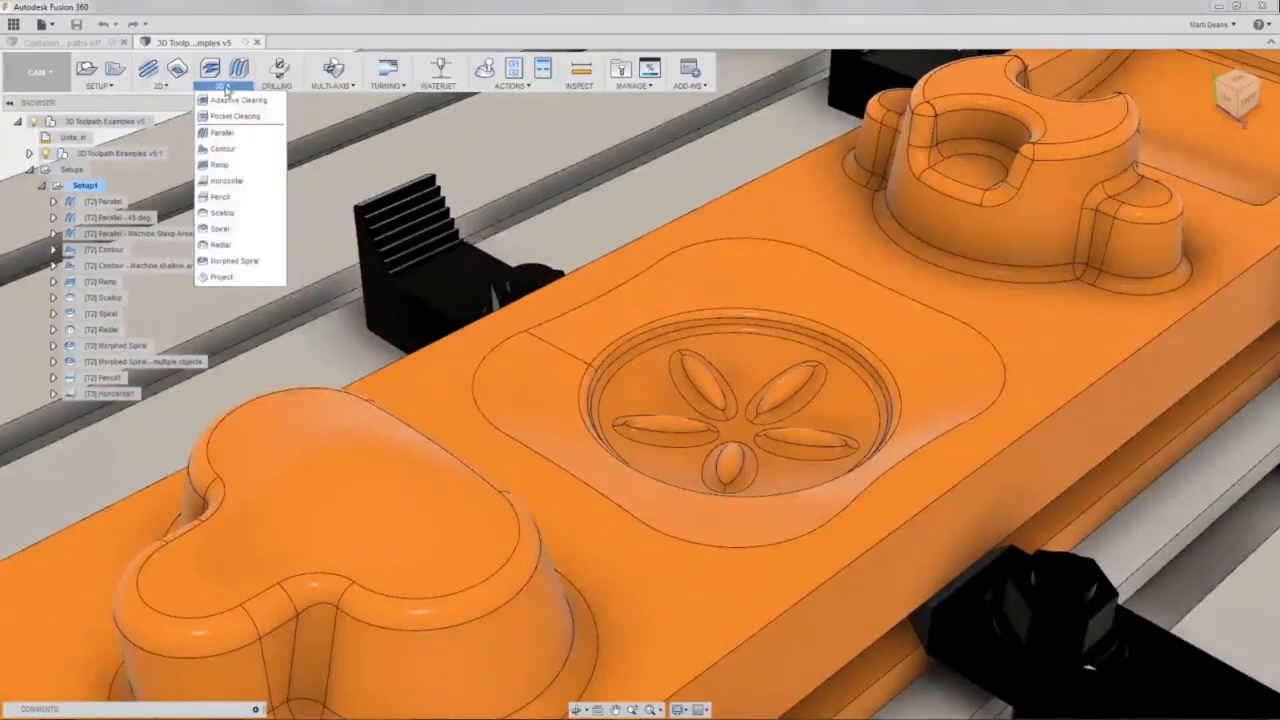
left_click(236, 233)
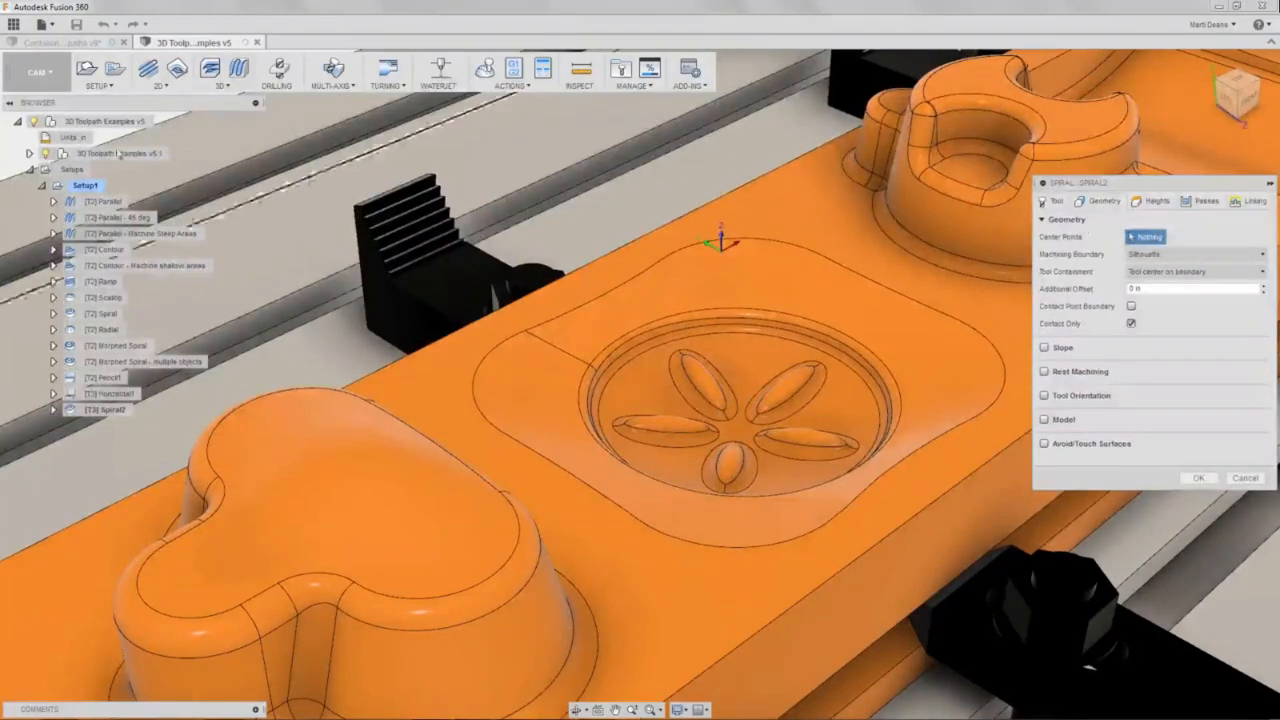
left_click(30, 155)
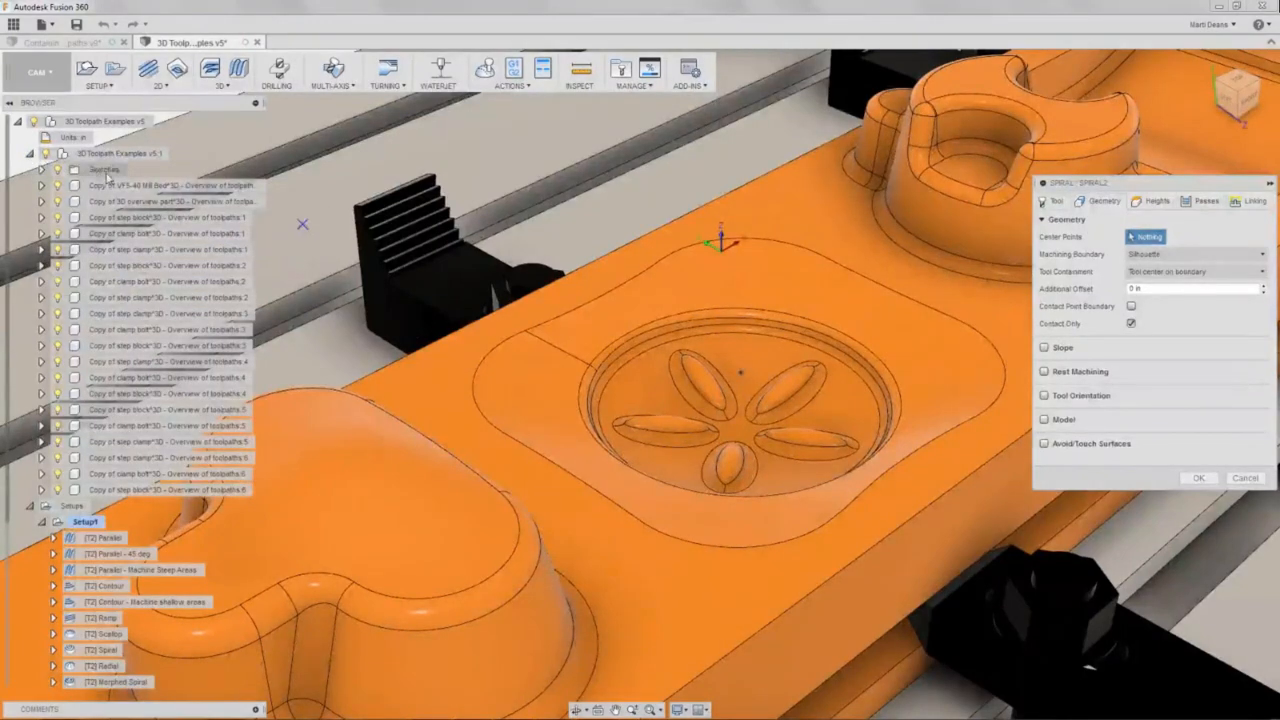
left_click(743, 374)
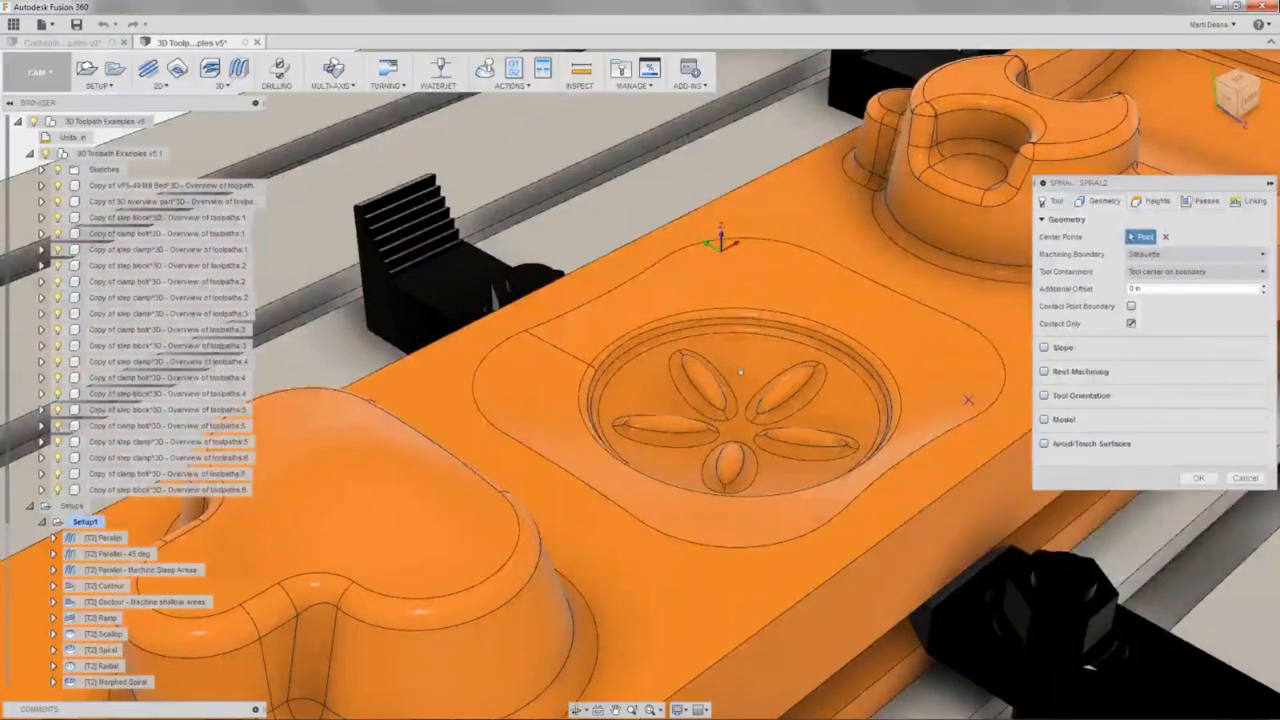
In the Spiral toolpath's pass settings, keep the spiral mode at Spiral and set the inner limit to 0.1 in.
left_click(1186, 203)
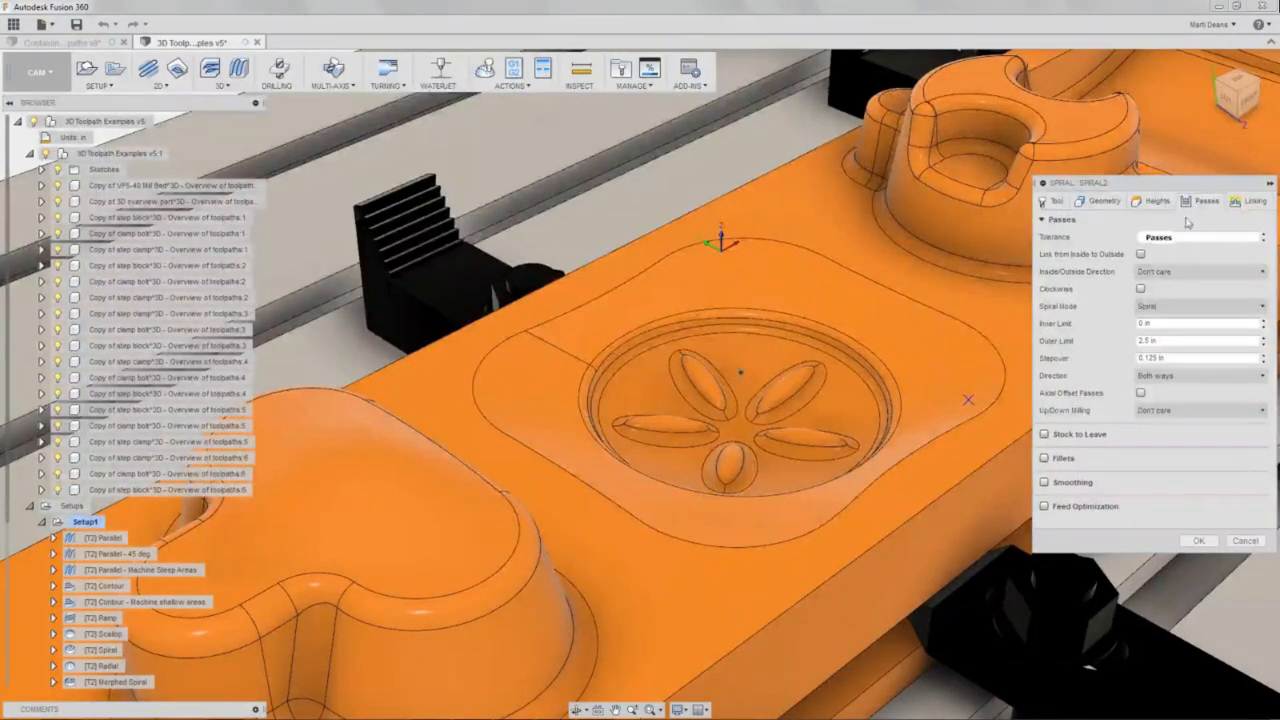
left_click(1188, 307)
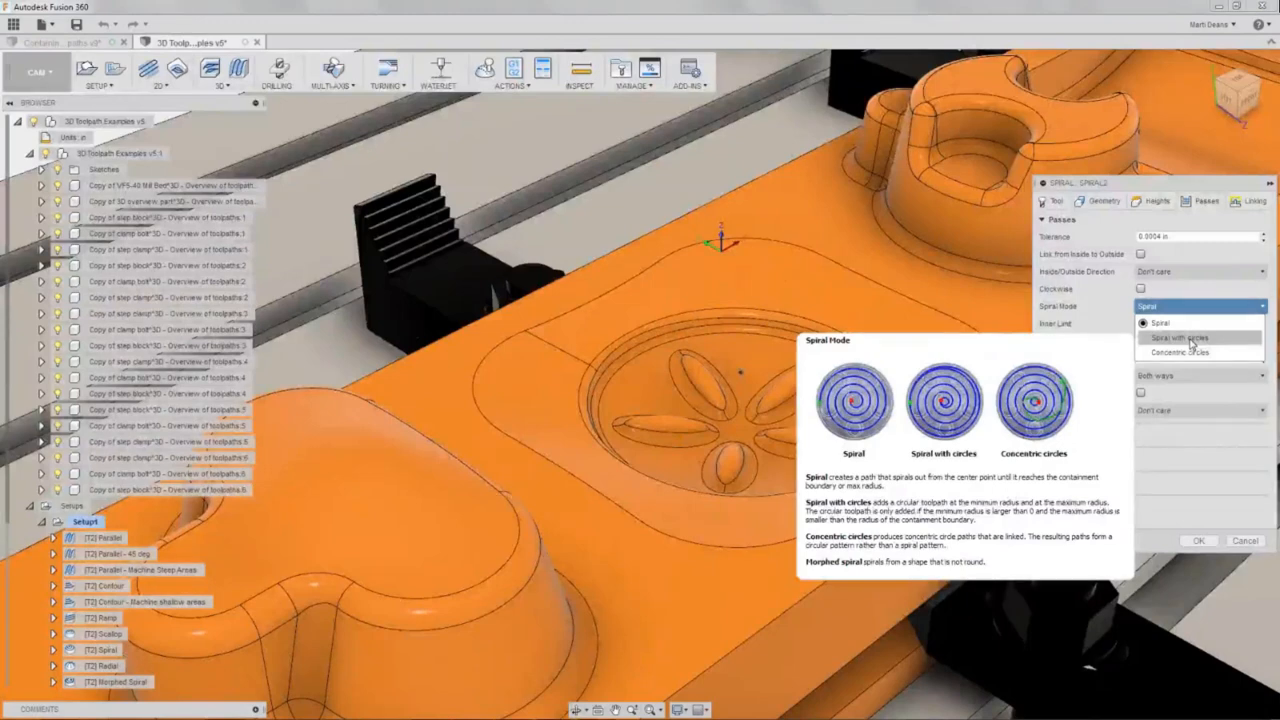
left_click(1160, 323)
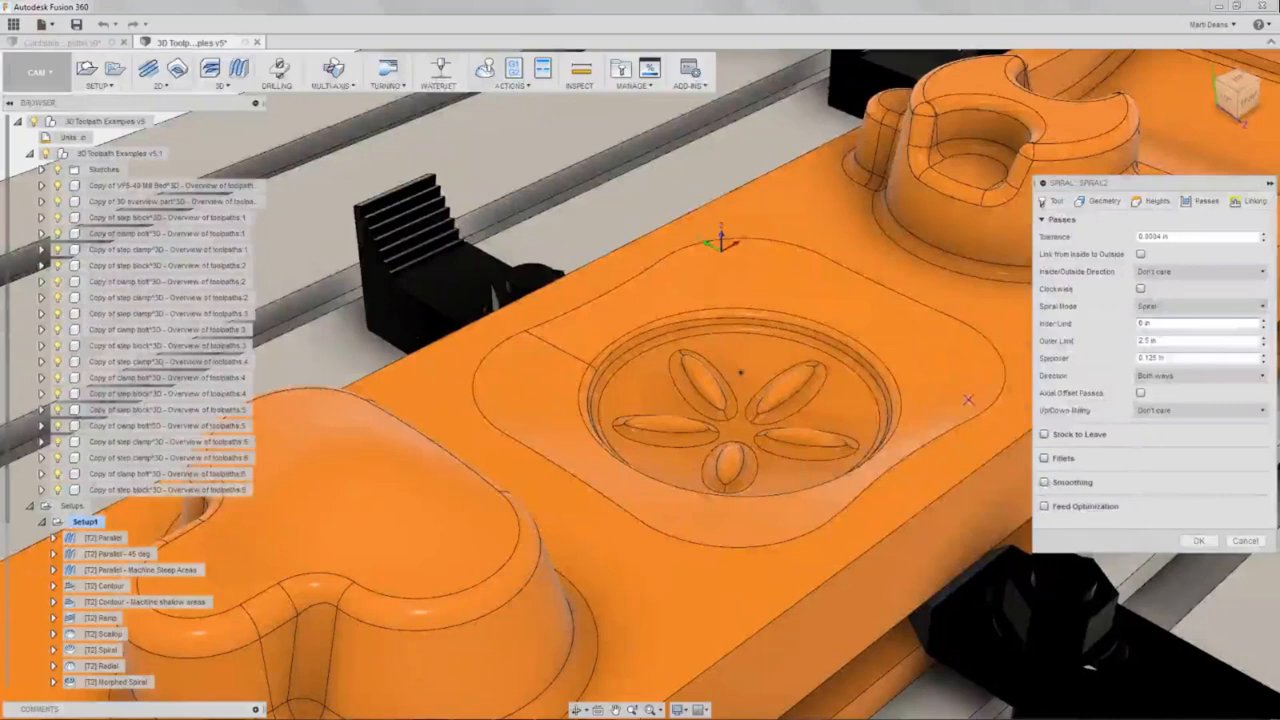
left_click(1142, 322)
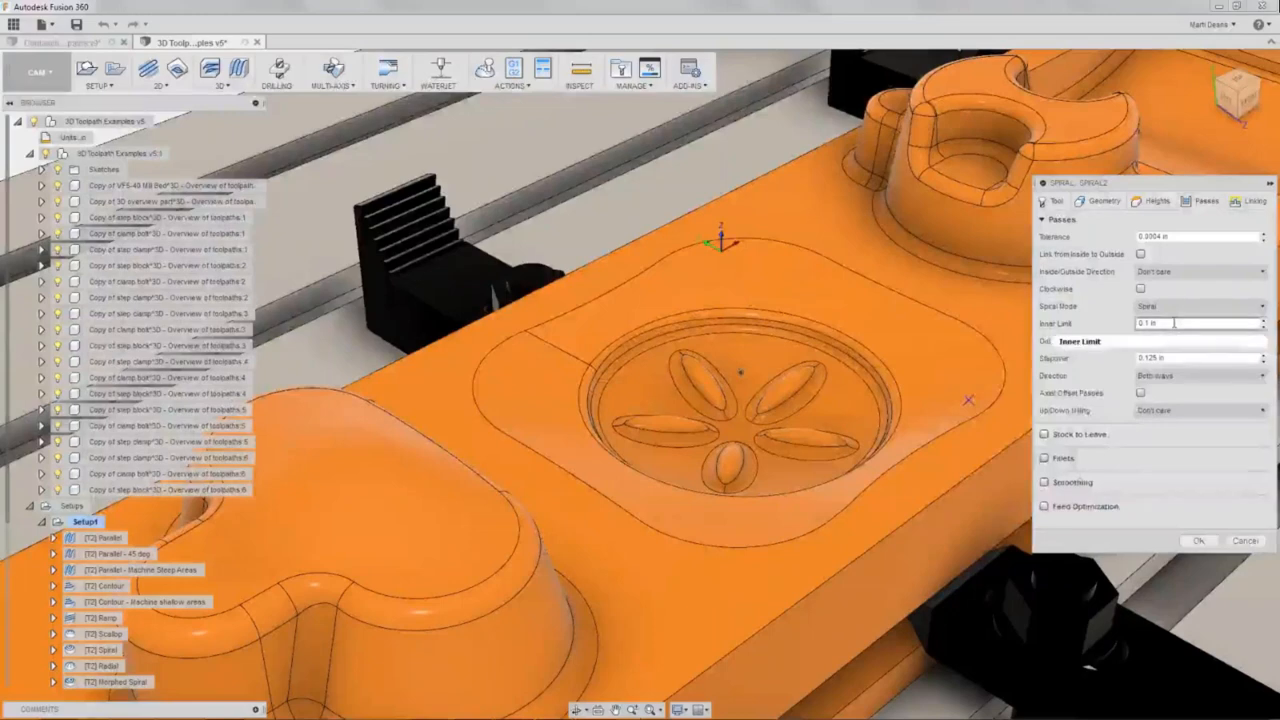
mouse_move(1174, 323)
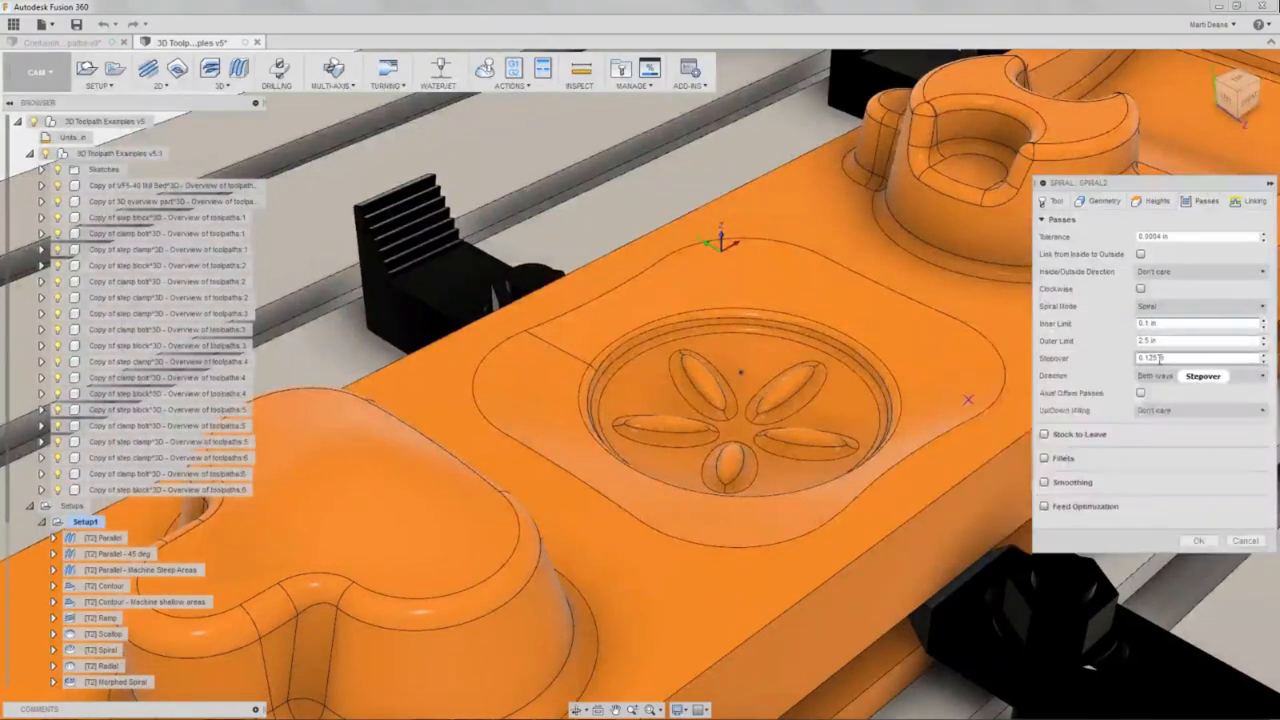
Set the Spiral toolpath's stepover to 0.02 in and generate the toolpath.
left_click_drag(1162, 357, 1144, 357)
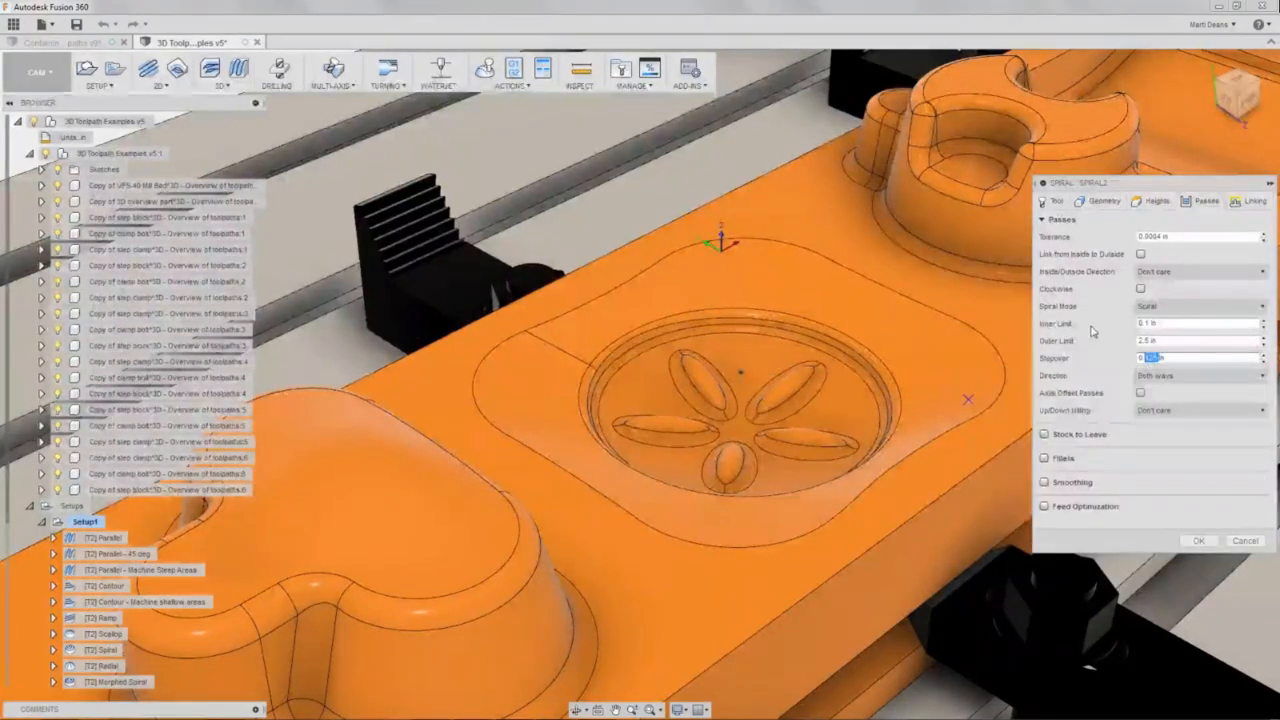
type("0")
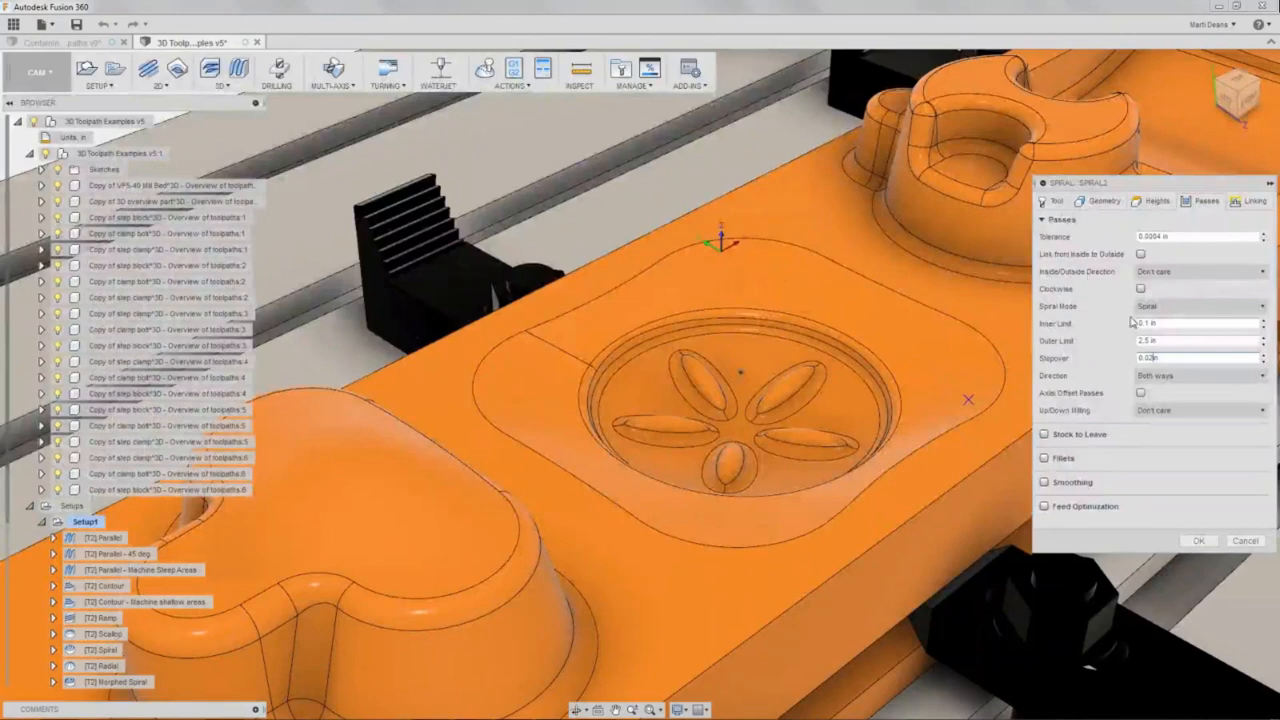
left_click(1199, 541)
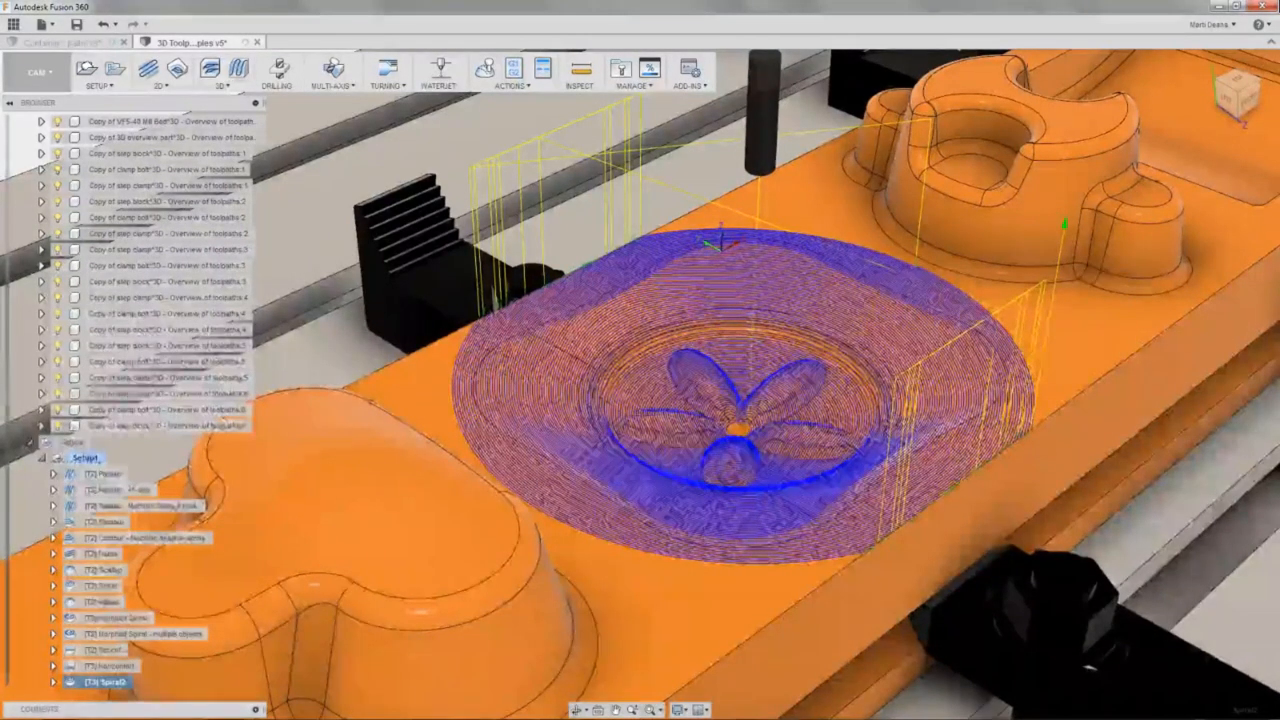
Reopen the new Spiral toolpath for editing and change its tool to the #1 1/8" ball from the 3D Toolpath Examples library.
right_click(100, 681)
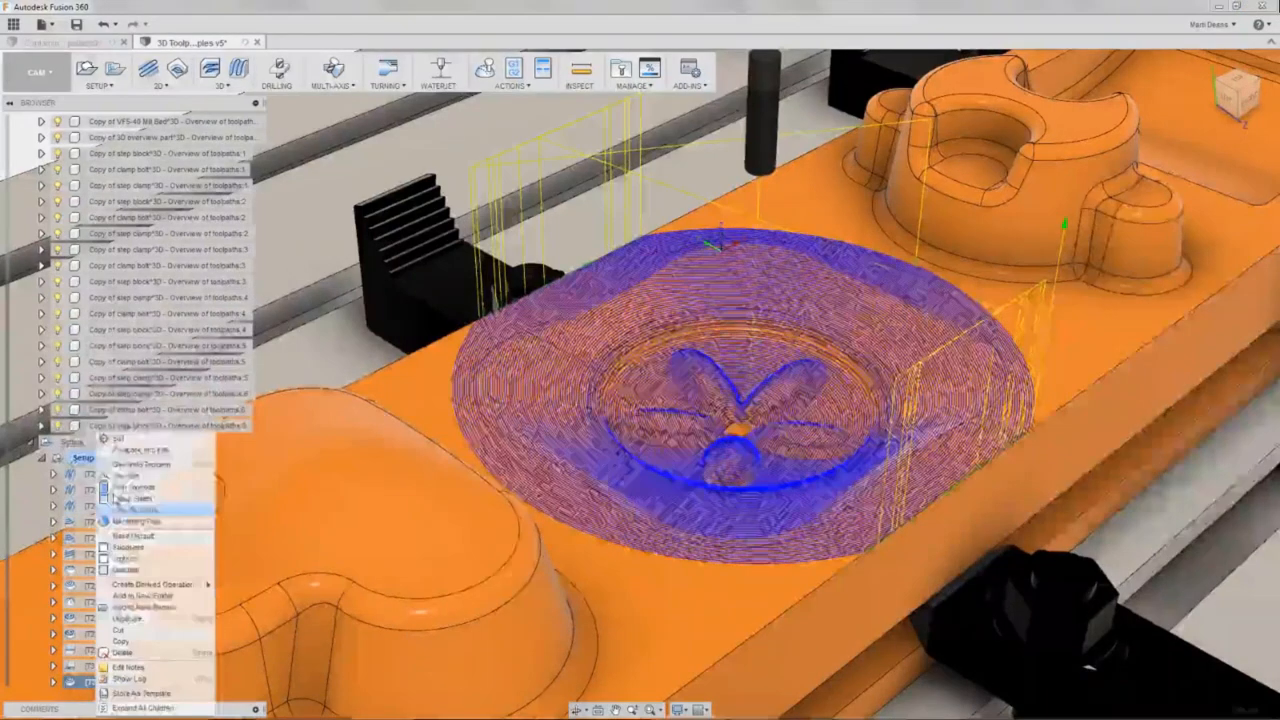
left_click(130, 443)
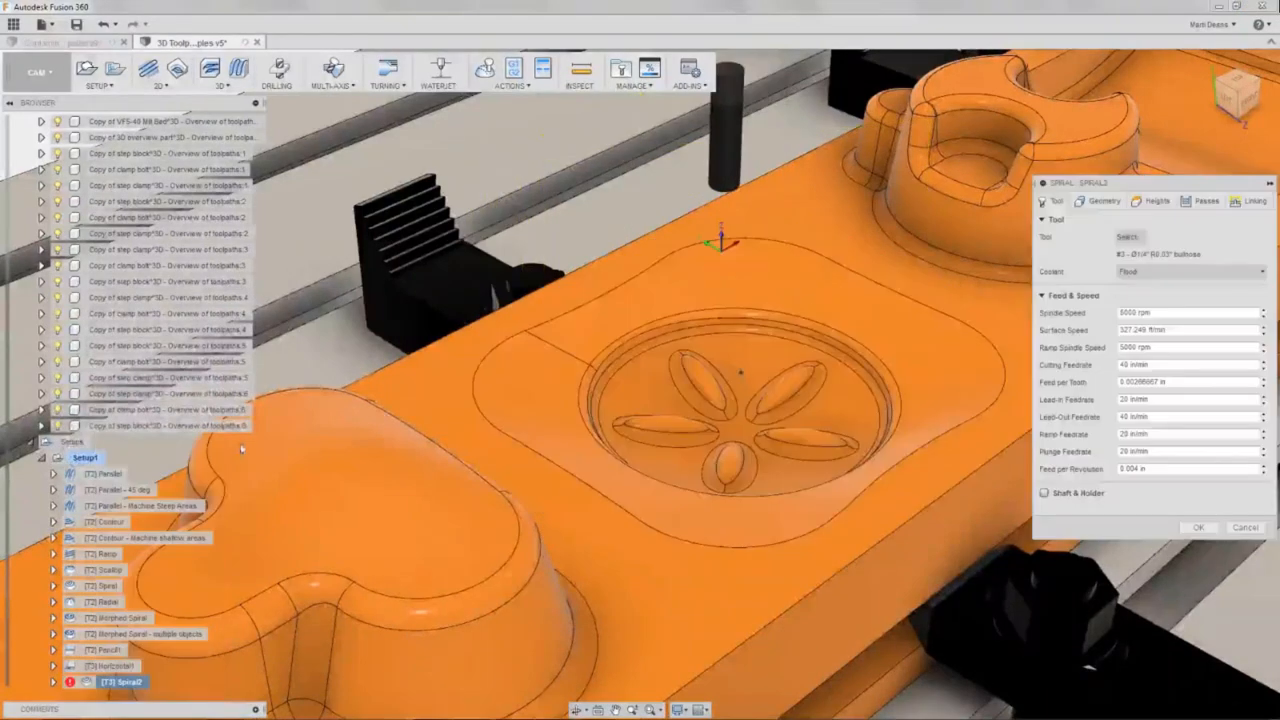
left_click(1127, 237)
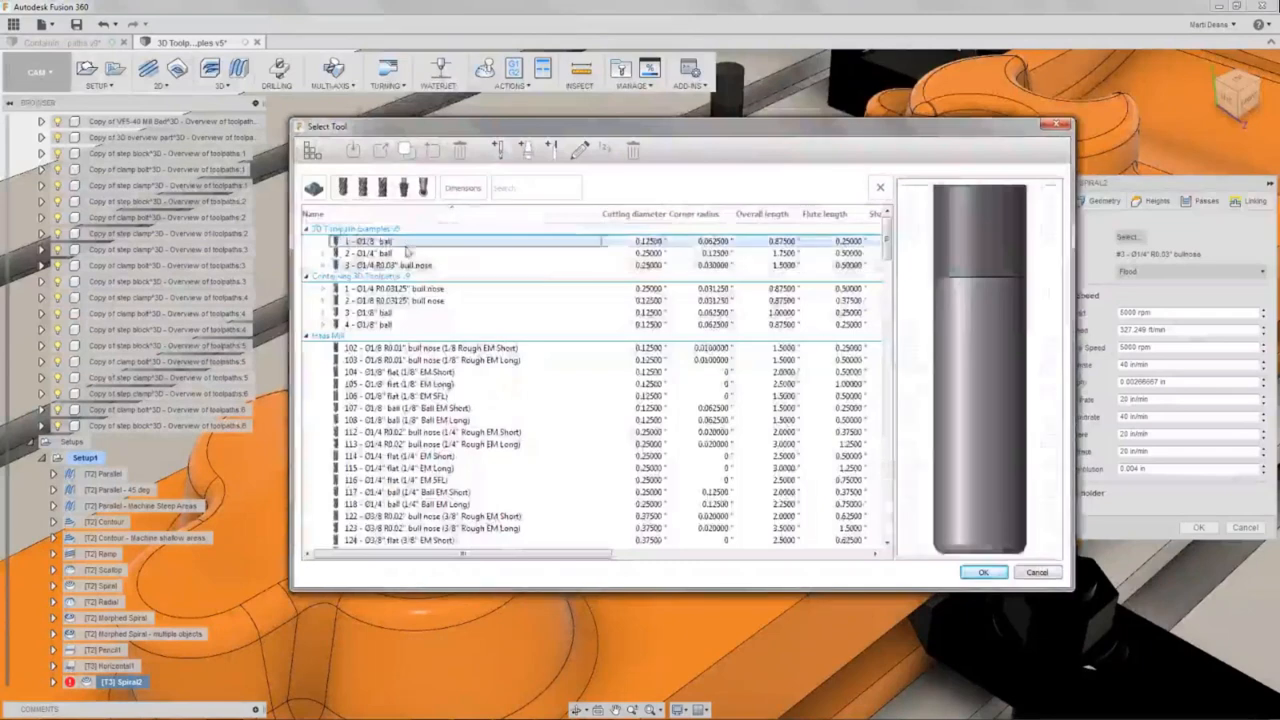
left_click(408, 313)
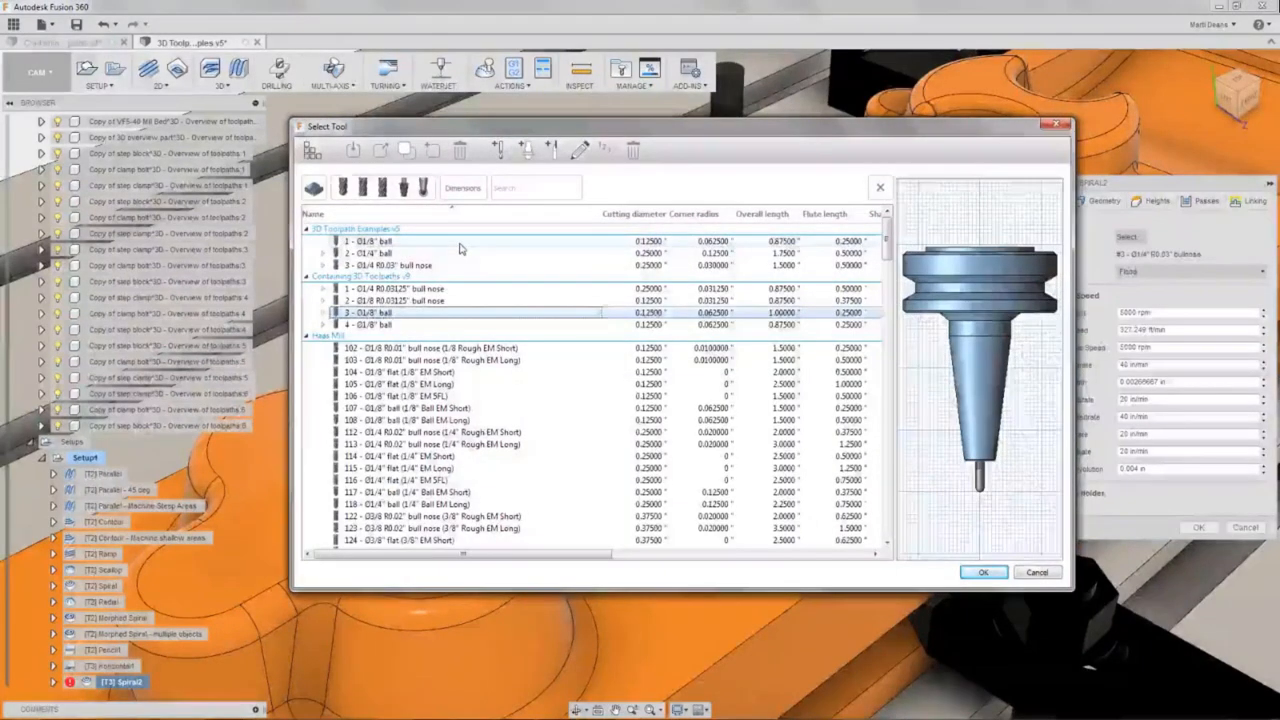
left_click(458, 242)
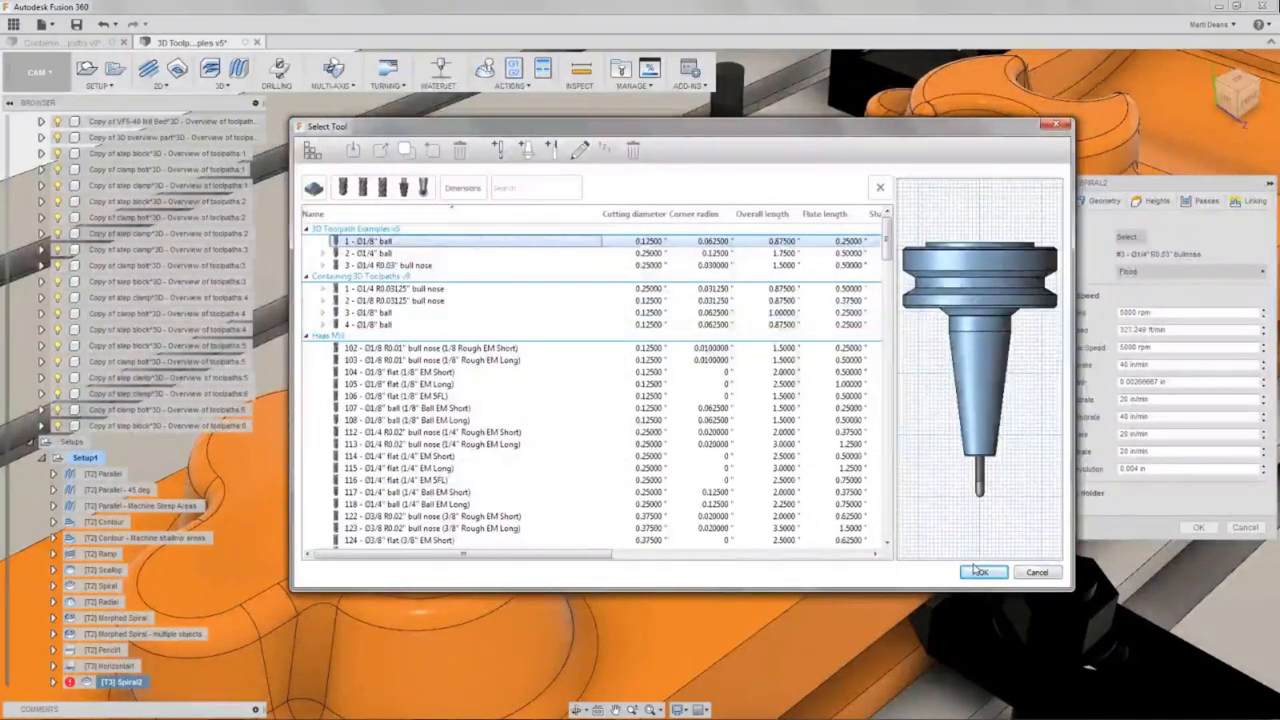
left_click(983, 572)
Set the Spiral toolpath's outer limit to 0.5 in and regenerate it.
left_click(1200, 201)
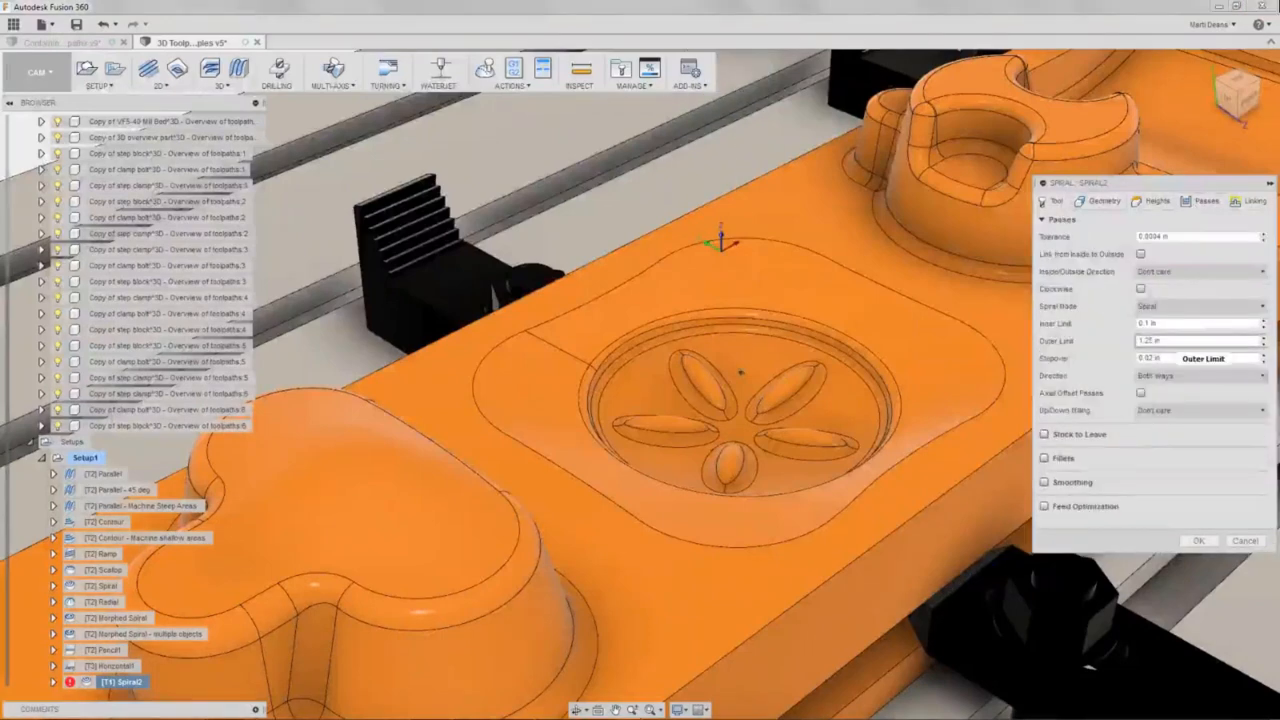
double_click(1148, 342)
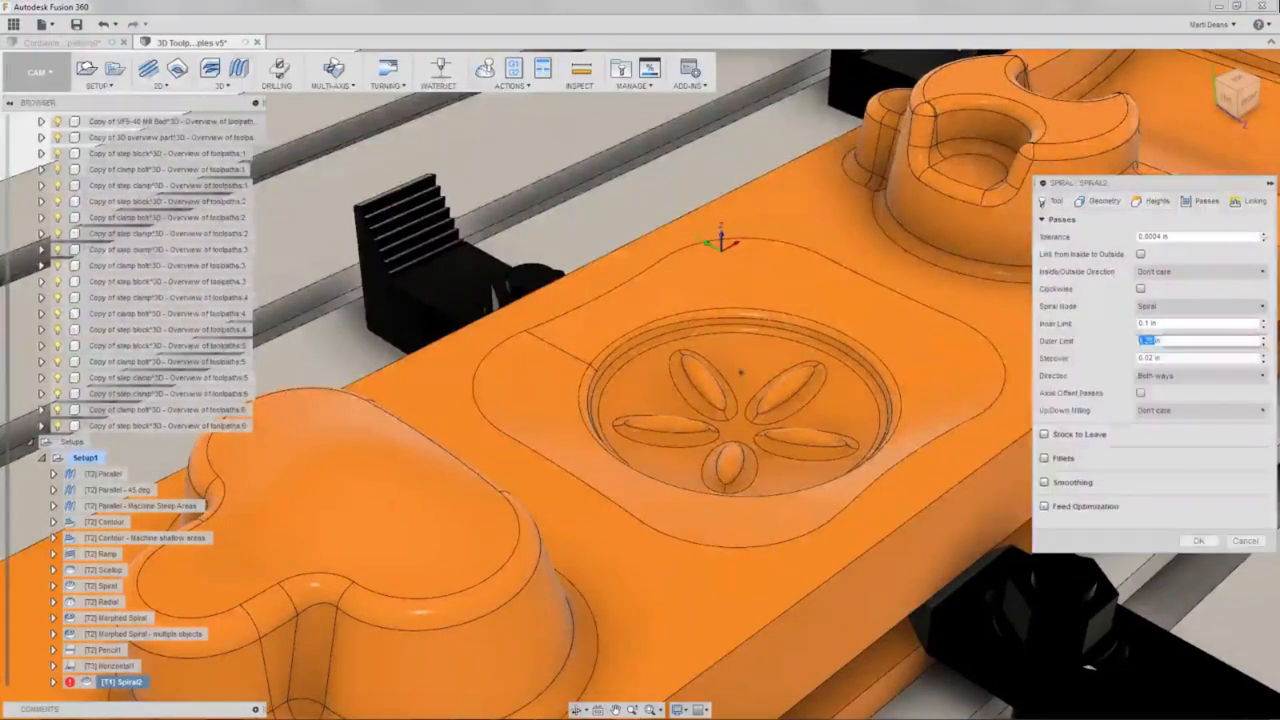
type("0.5in")
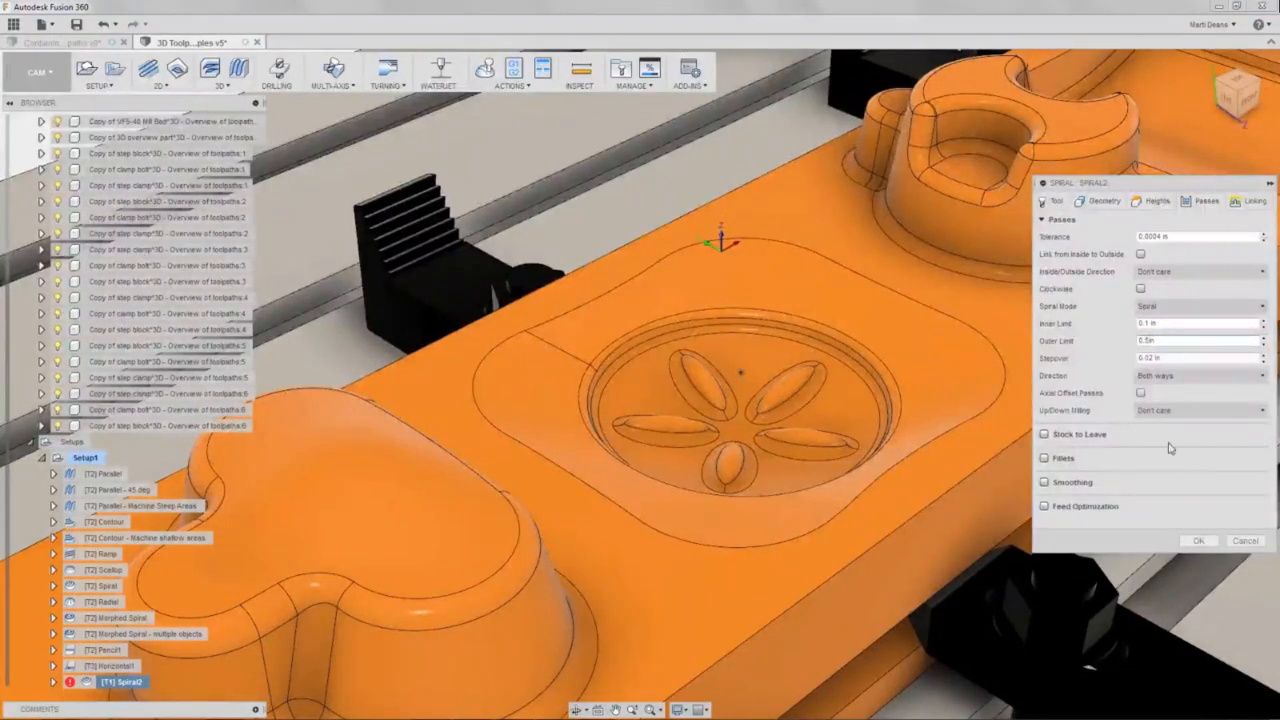
left_click(1198, 540)
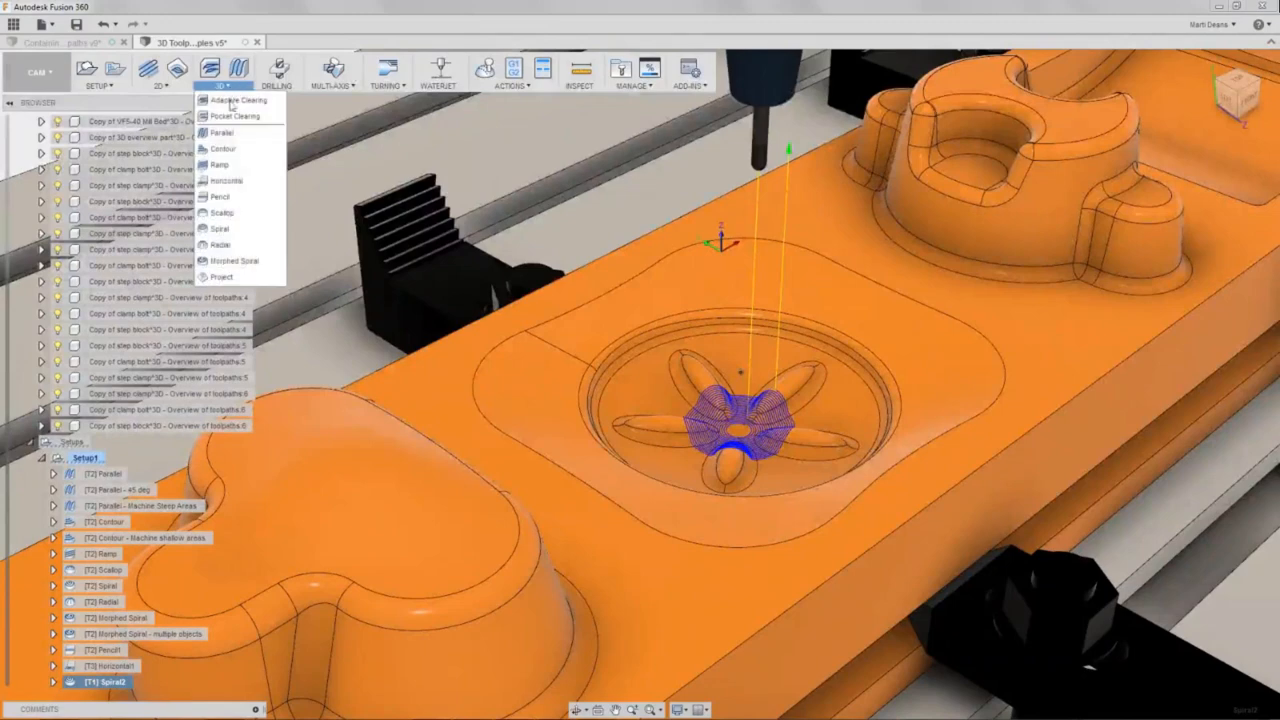
Start a 3D Radial toolpath and pick the sketch point in the flower recess as its centre point.
left_click(222, 245)
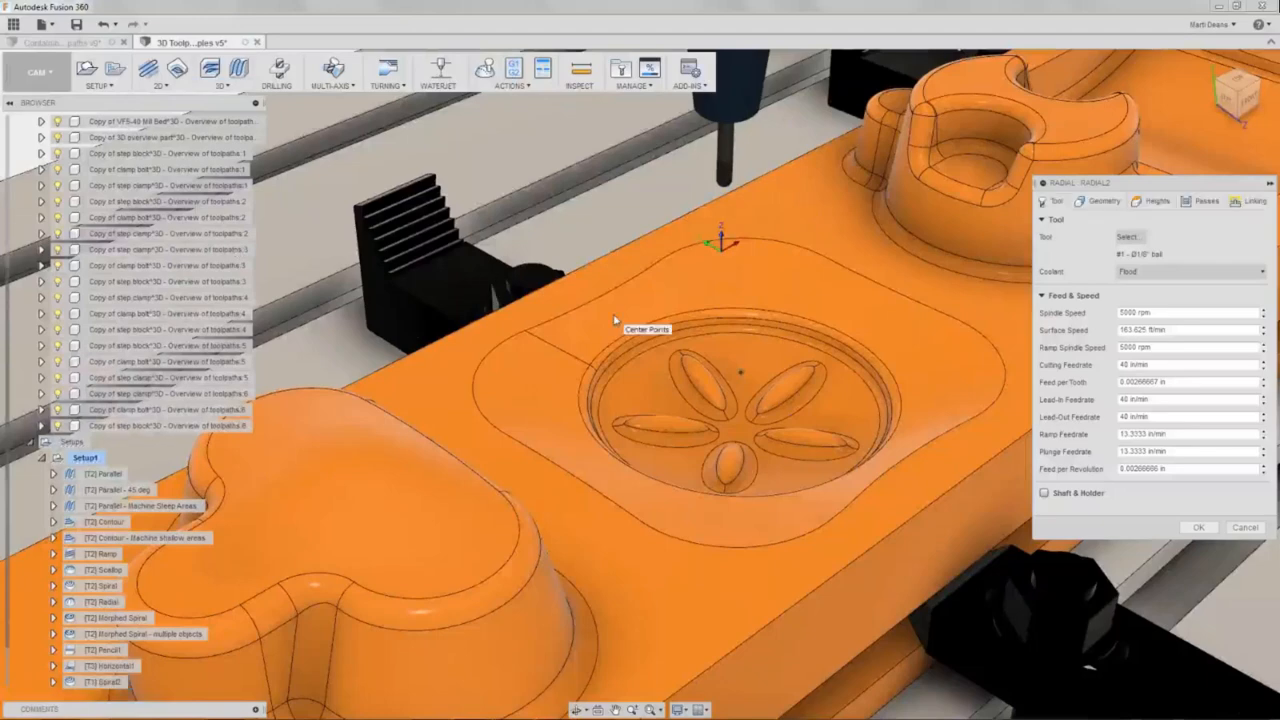
left_click(1096, 203)
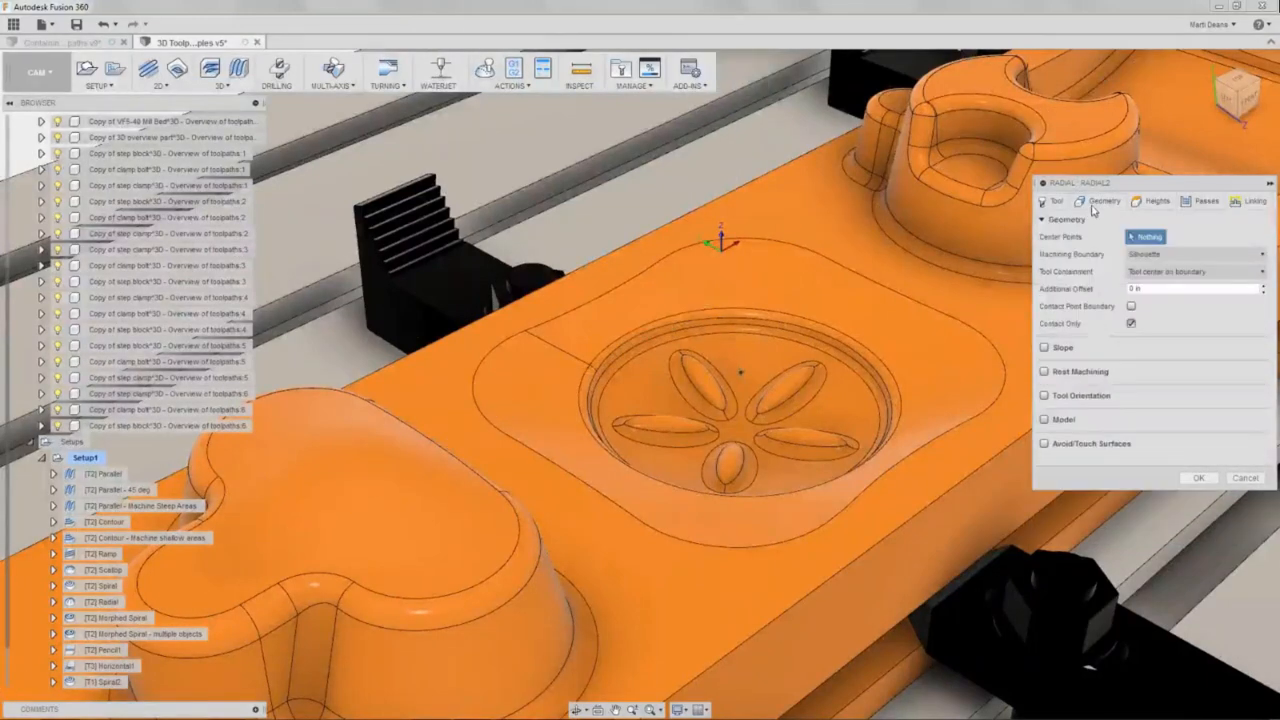
left_click(742, 371)
In the Radial toolpath's pass settings, set the inner limit to 0.1 in and the outer limit to 0.75 in.
left_click(1210, 203)
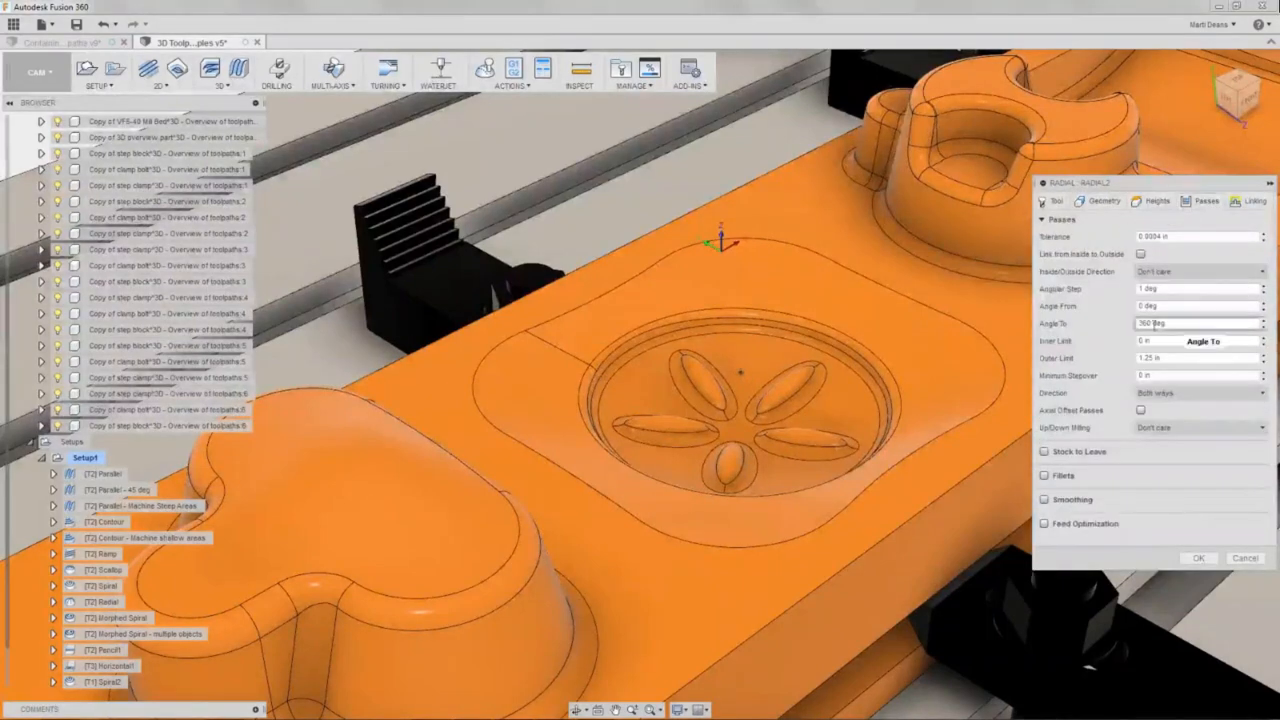
double_click(1143, 341)
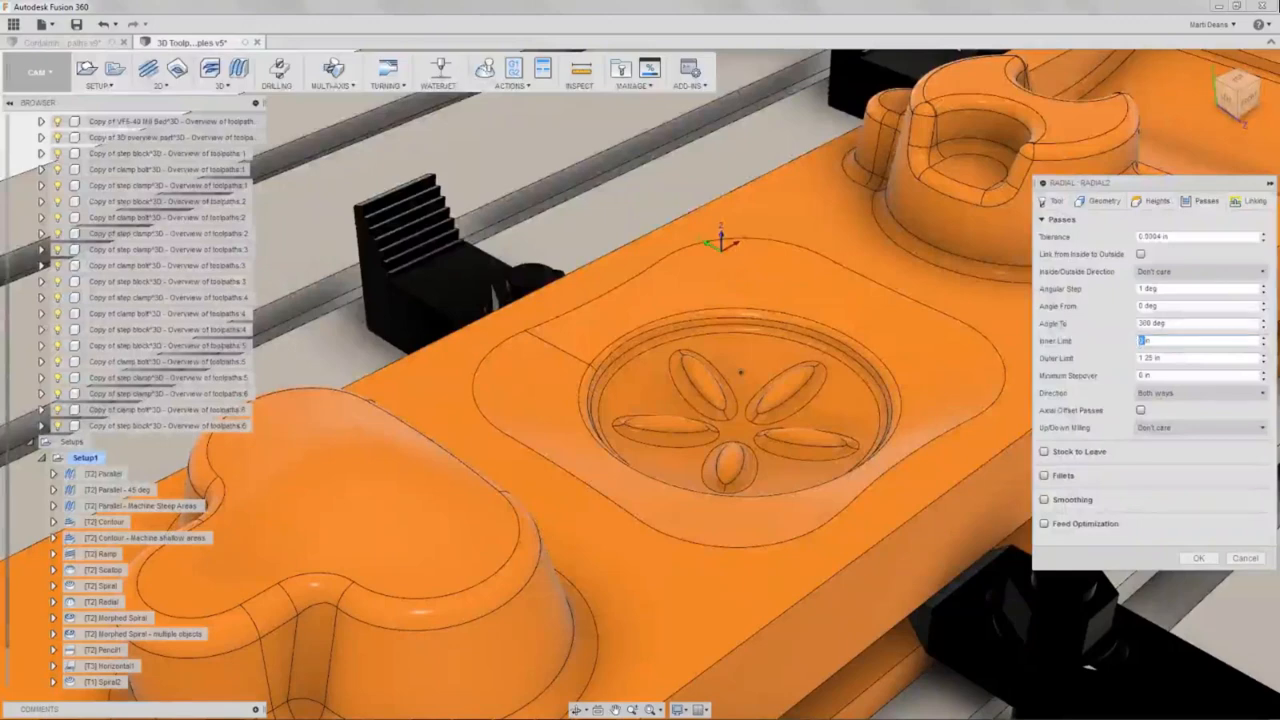
type("0.1")
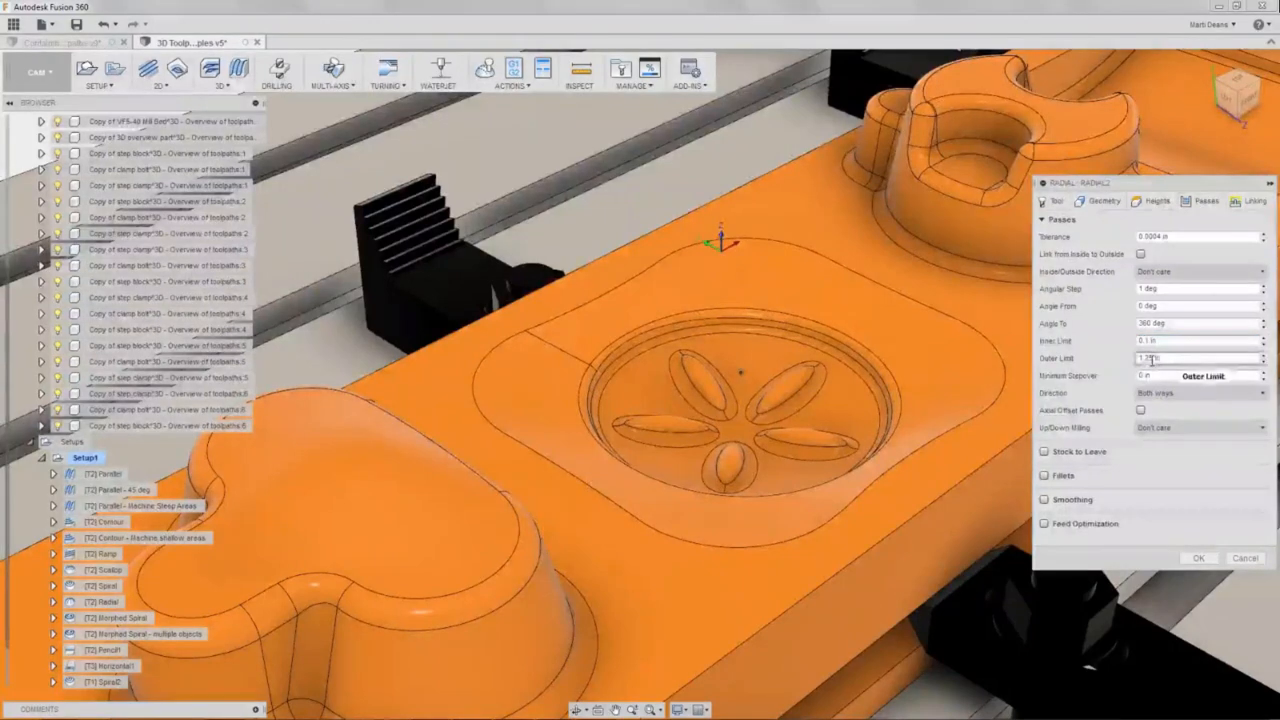
double_click(1142, 358)
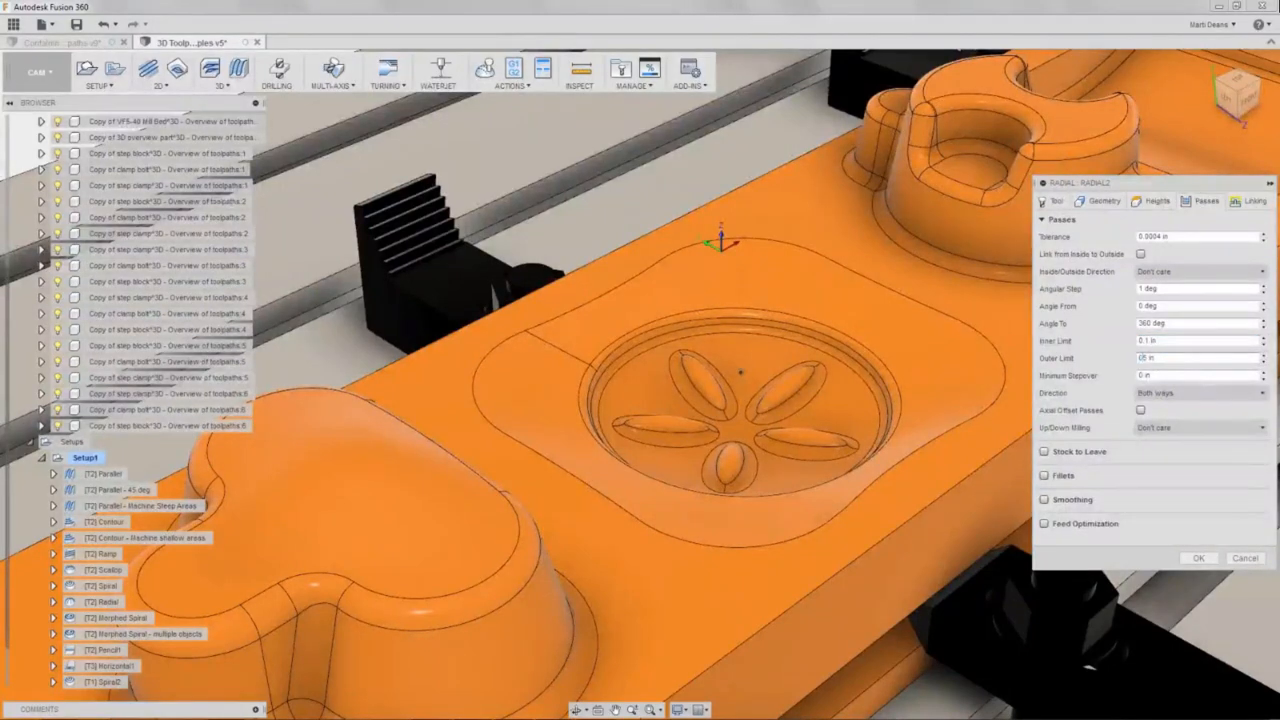
type("0.75")
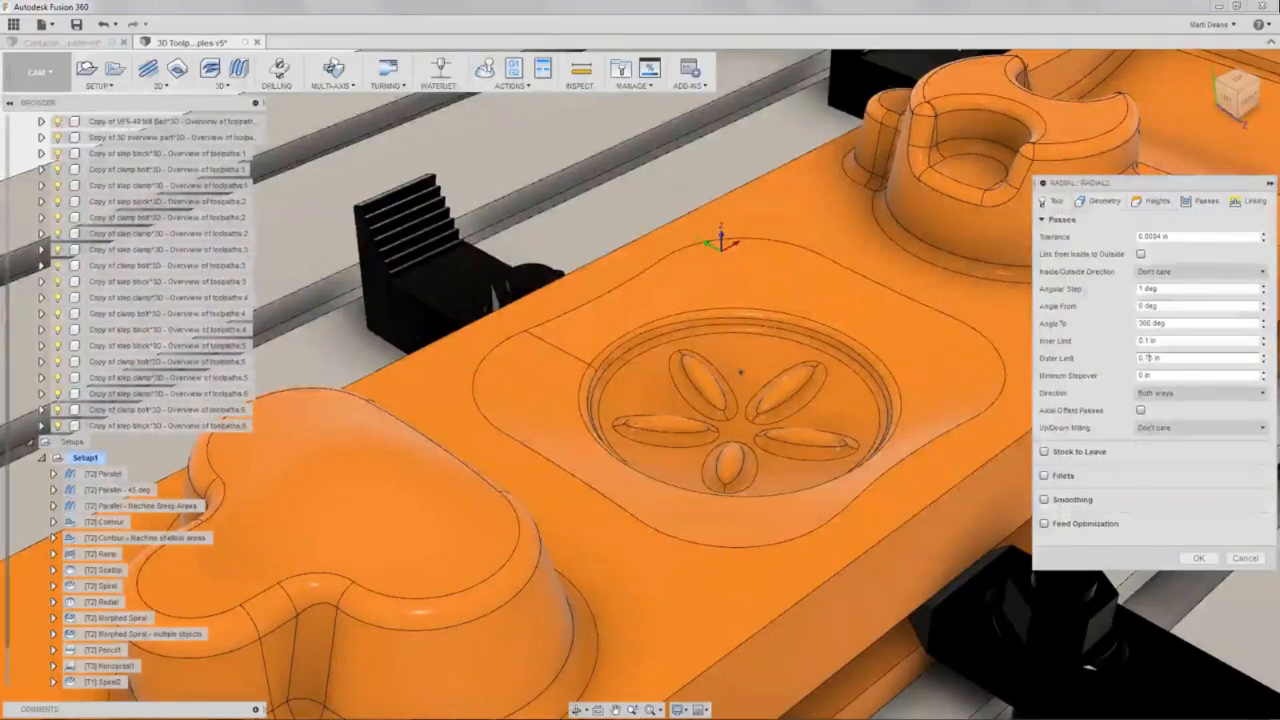
Set the Radial toolpath's angular step to 2 deg and its angle range from 20 to 270 deg, and generate the toolpath.
left_click(1141, 288)
double_click(1141, 288)
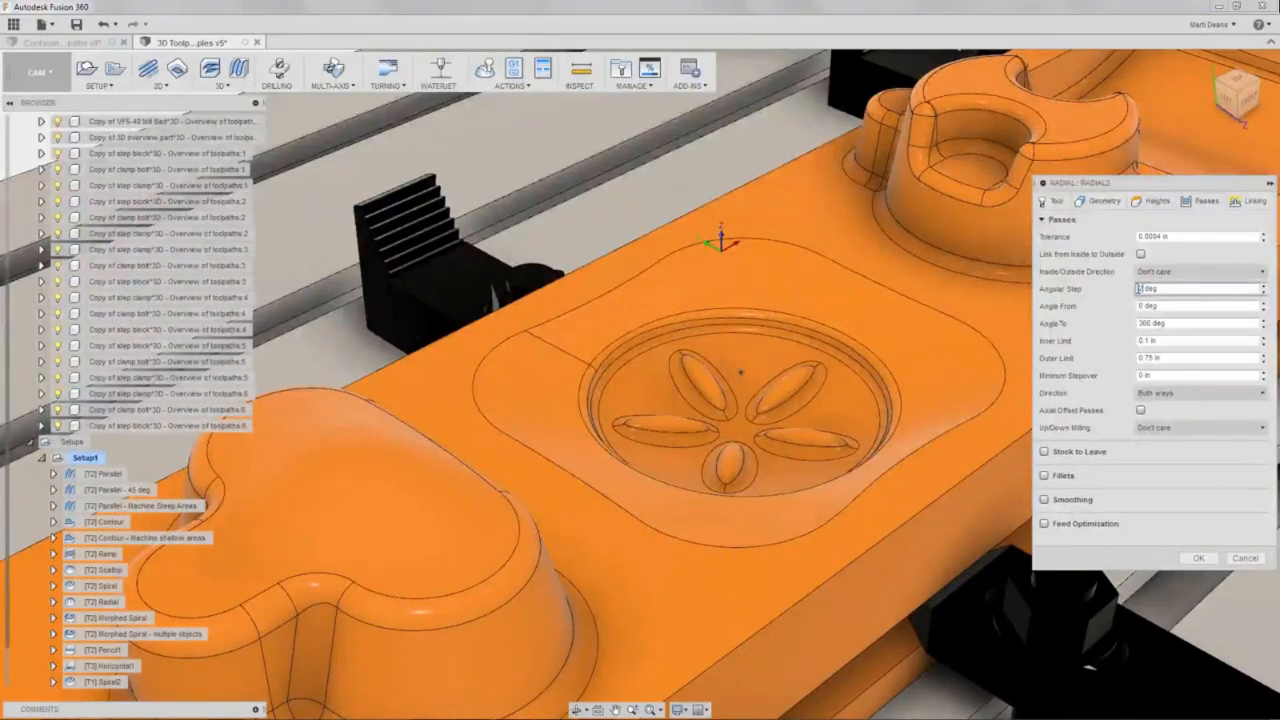
type("2")
left_click(1143, 306)
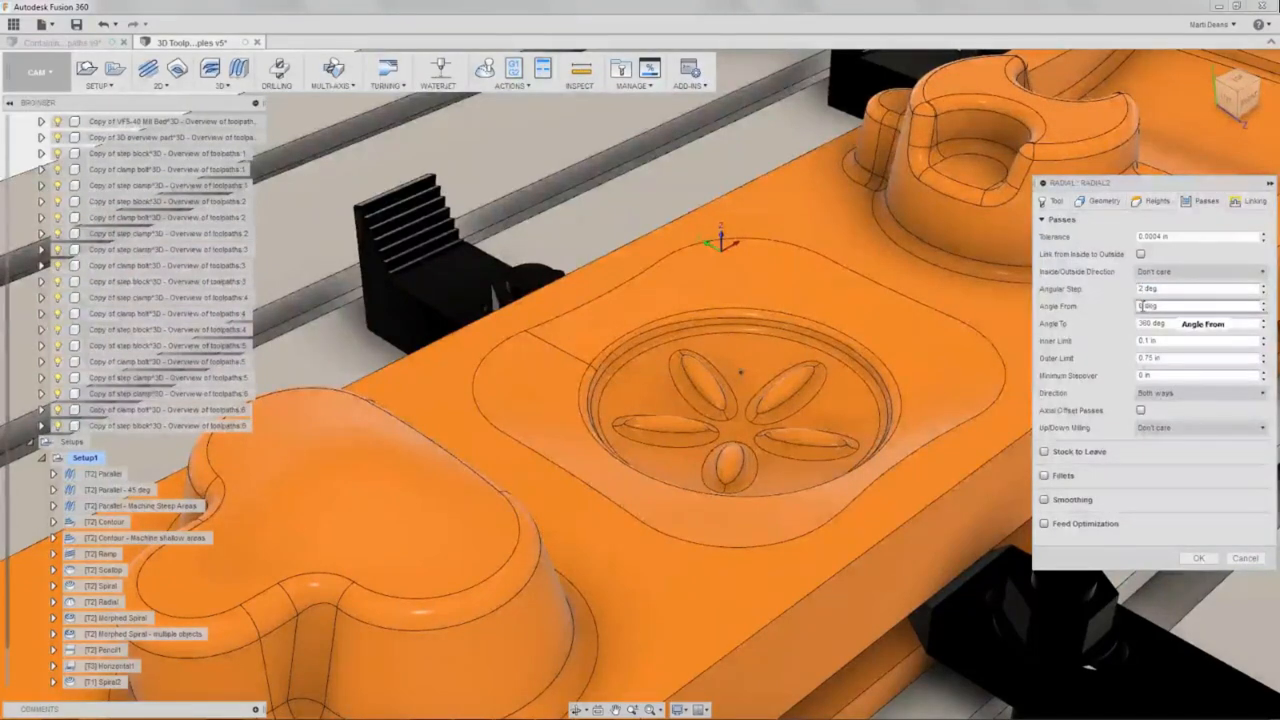
double_click(1141, 306)
type("20")
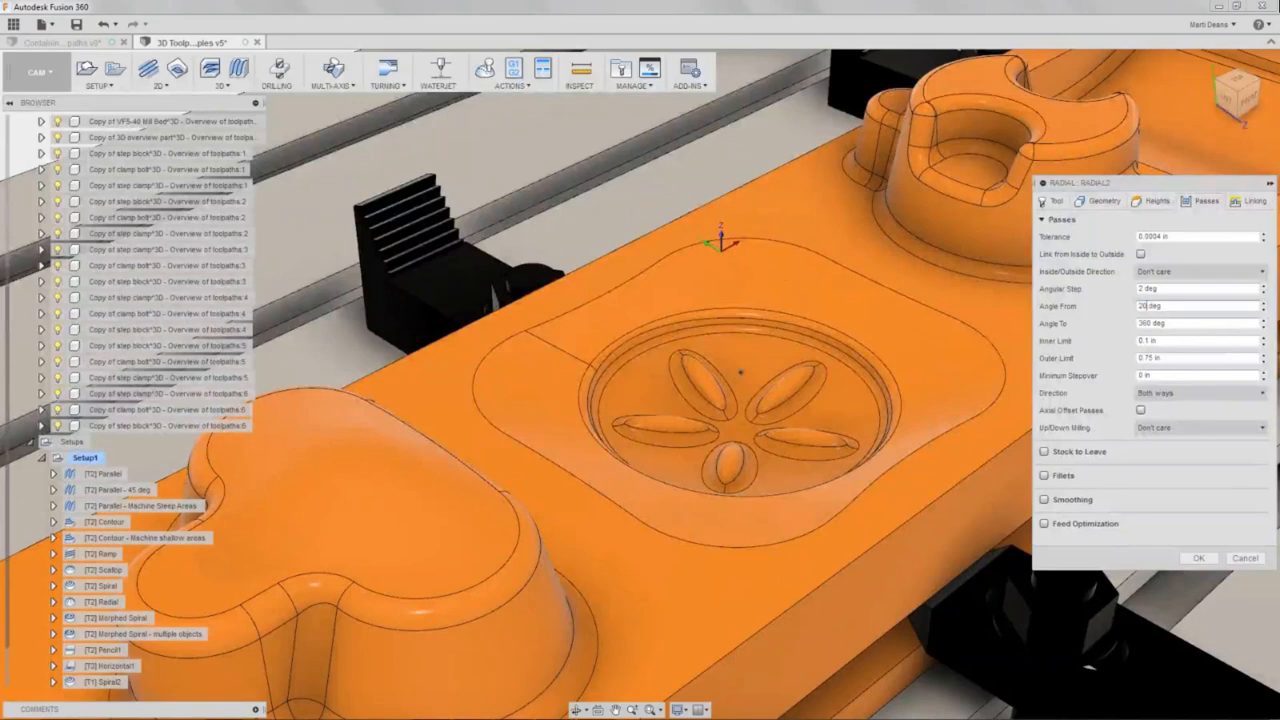
left_click(1145, 323)
double_click(1145, 323)
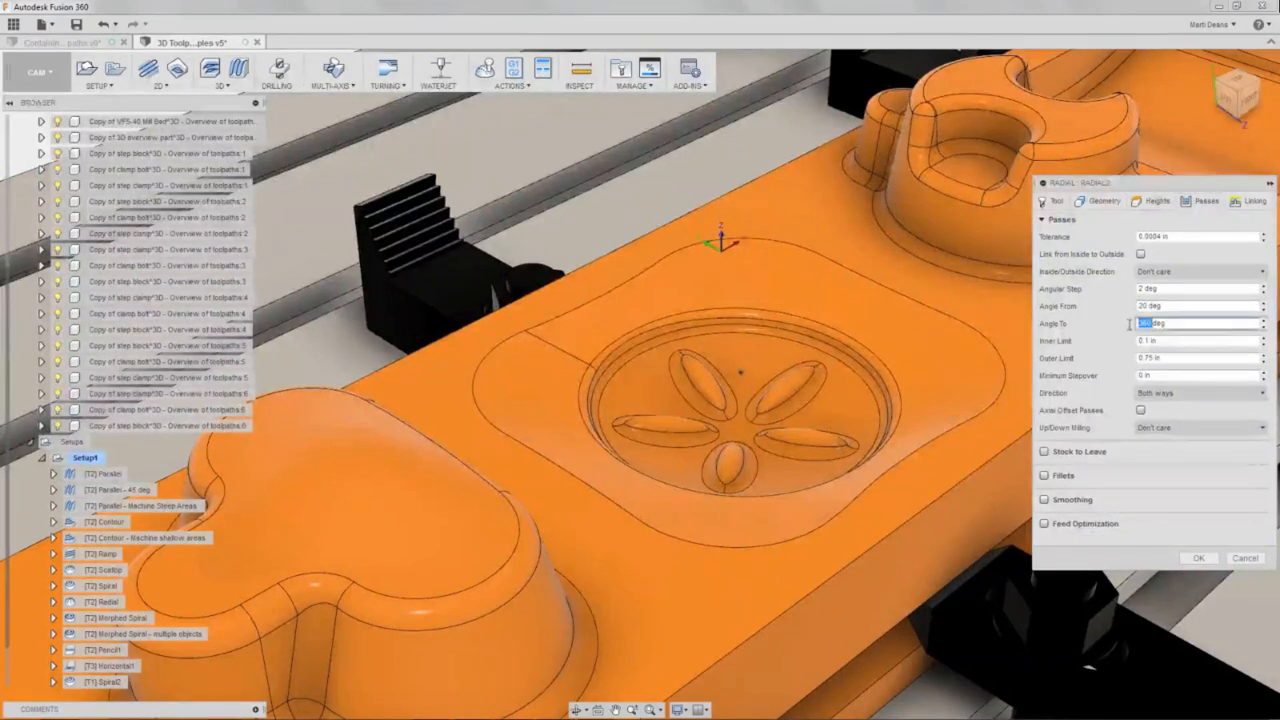
type("230")
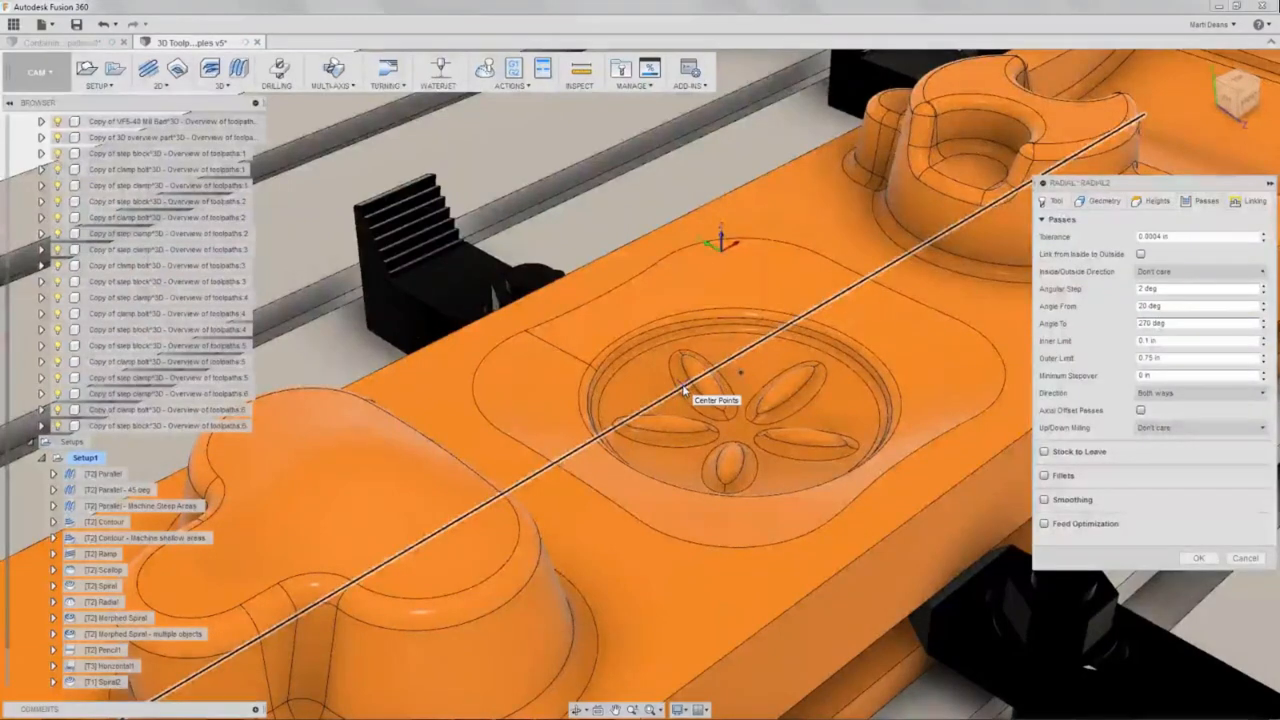
key("Return")
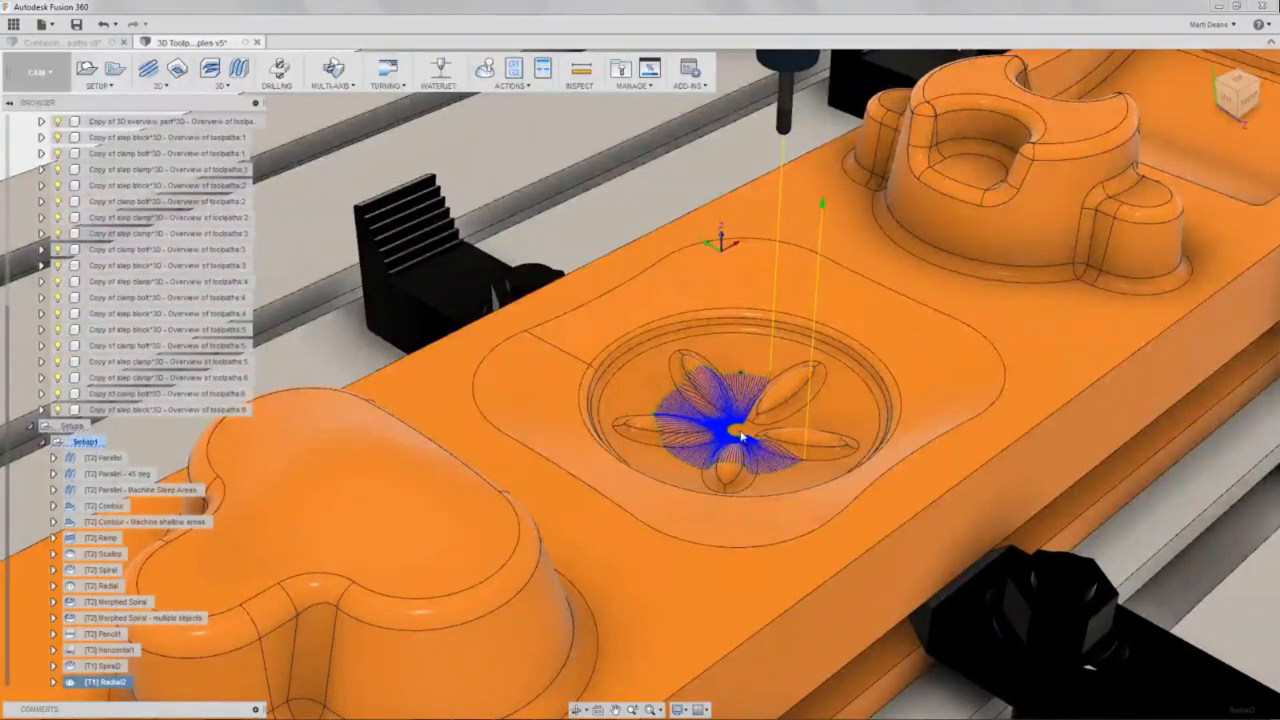
Display the new Radial toolpath and examine its pass spacing around the centre and petals of the flower recess.
left_click(748, 408)
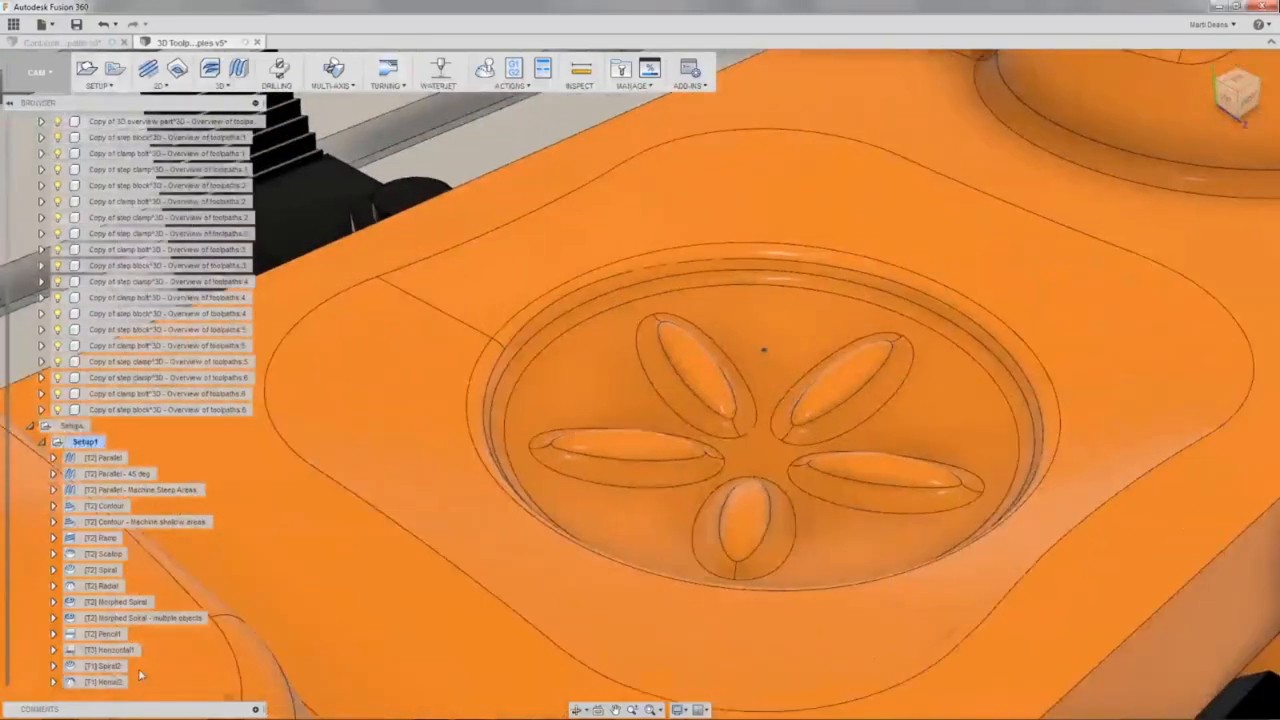
left_click(105, 681)
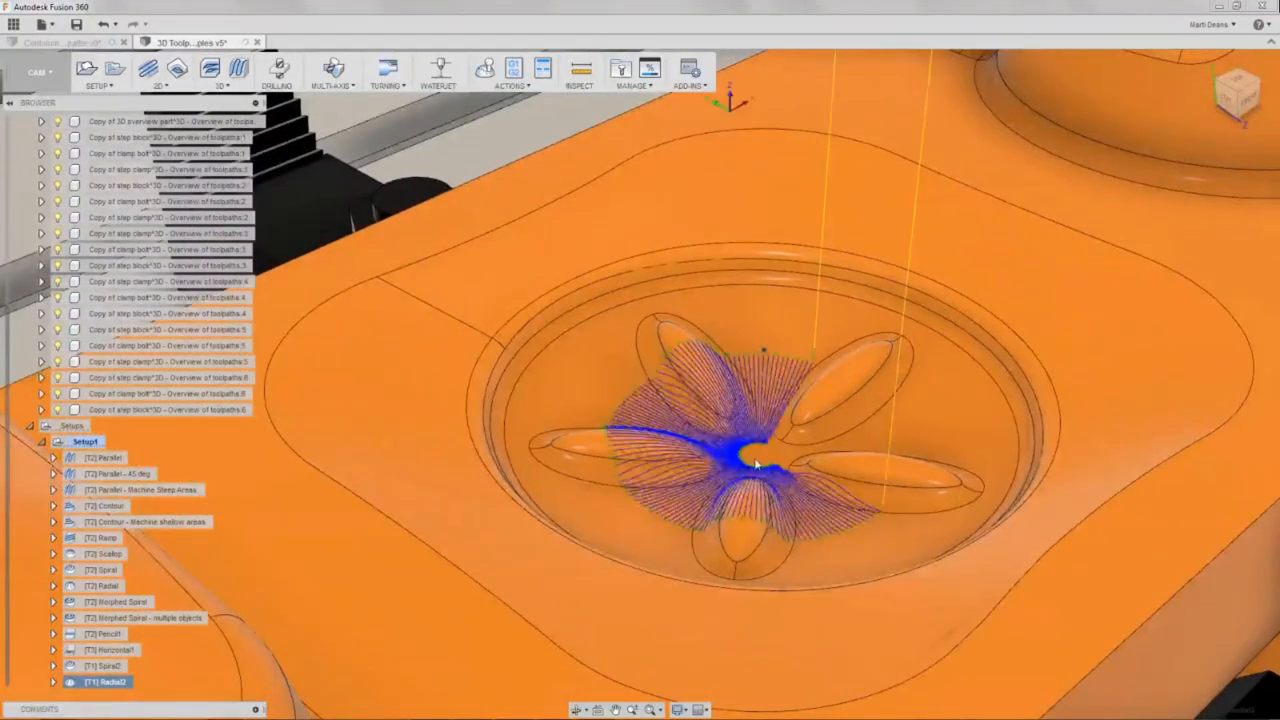
scroll(757, 465, "up", 3)
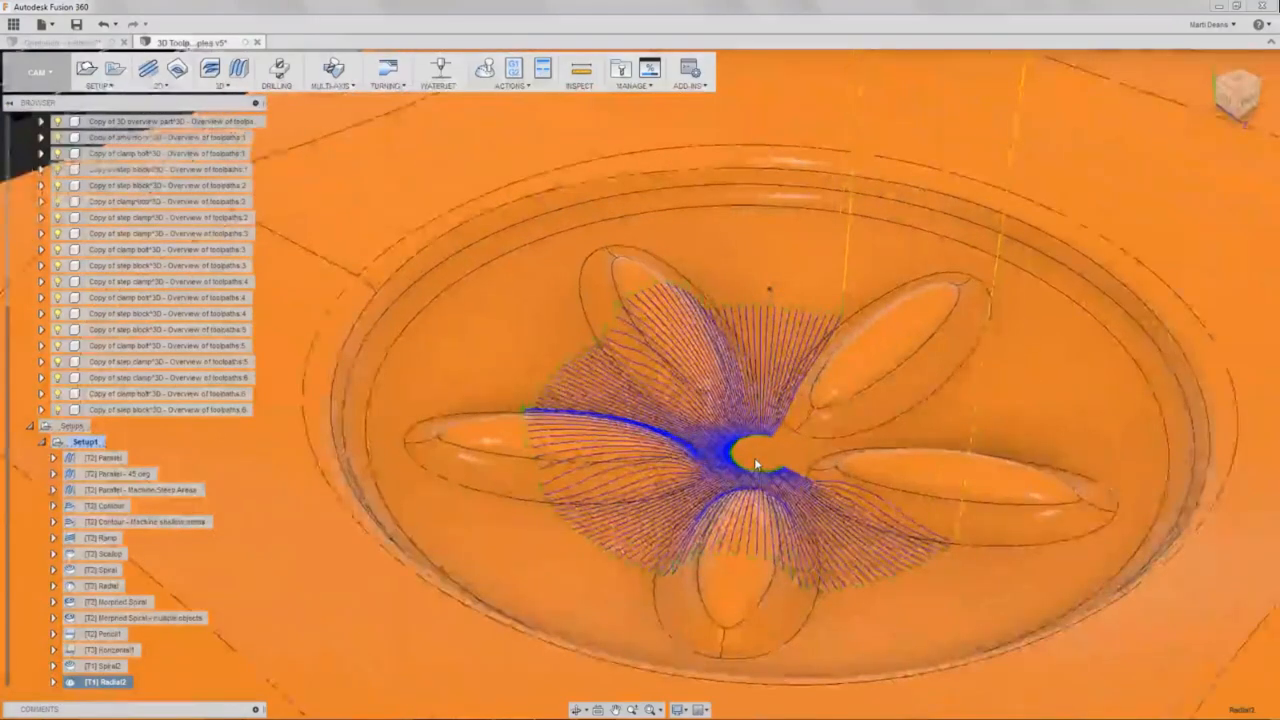
scroll(754, 462, "down", 3)
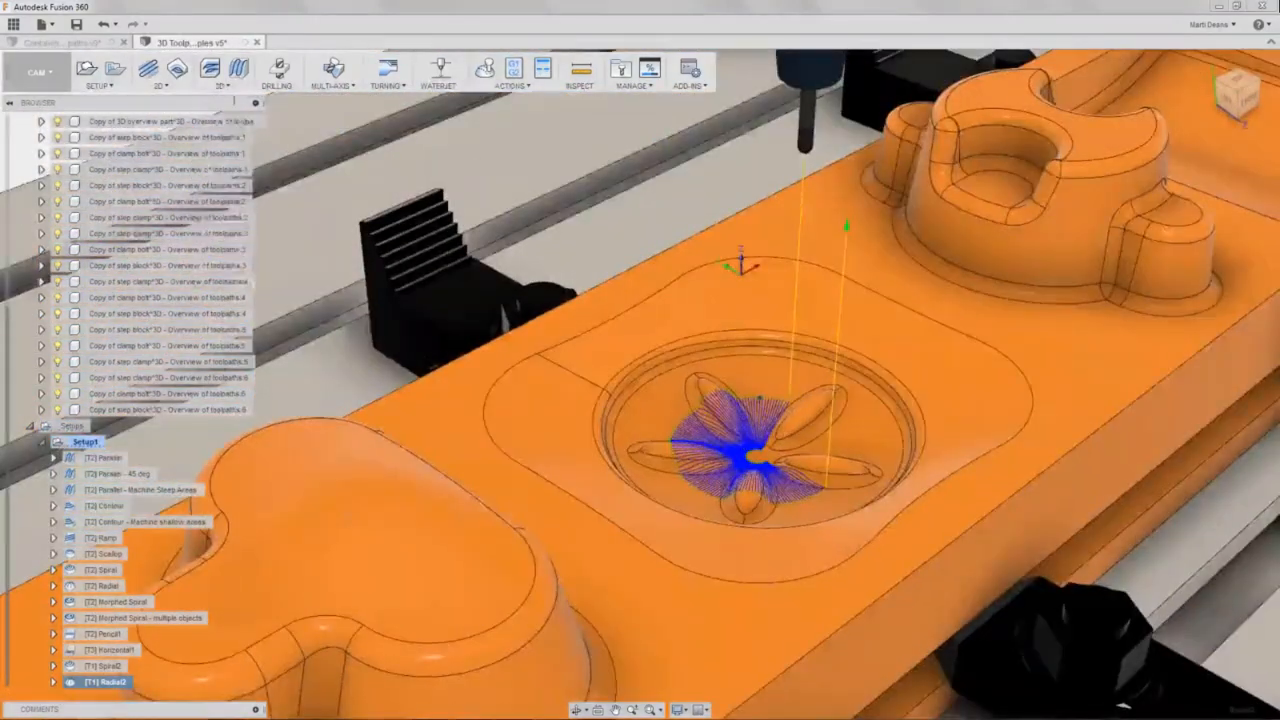
Start a 3D Morphed Spiral toolpath, set its machining boundary to Selection and pick the rounded outer edge around the flower recess.
left_click(222, 85)
left_click(238, 250)
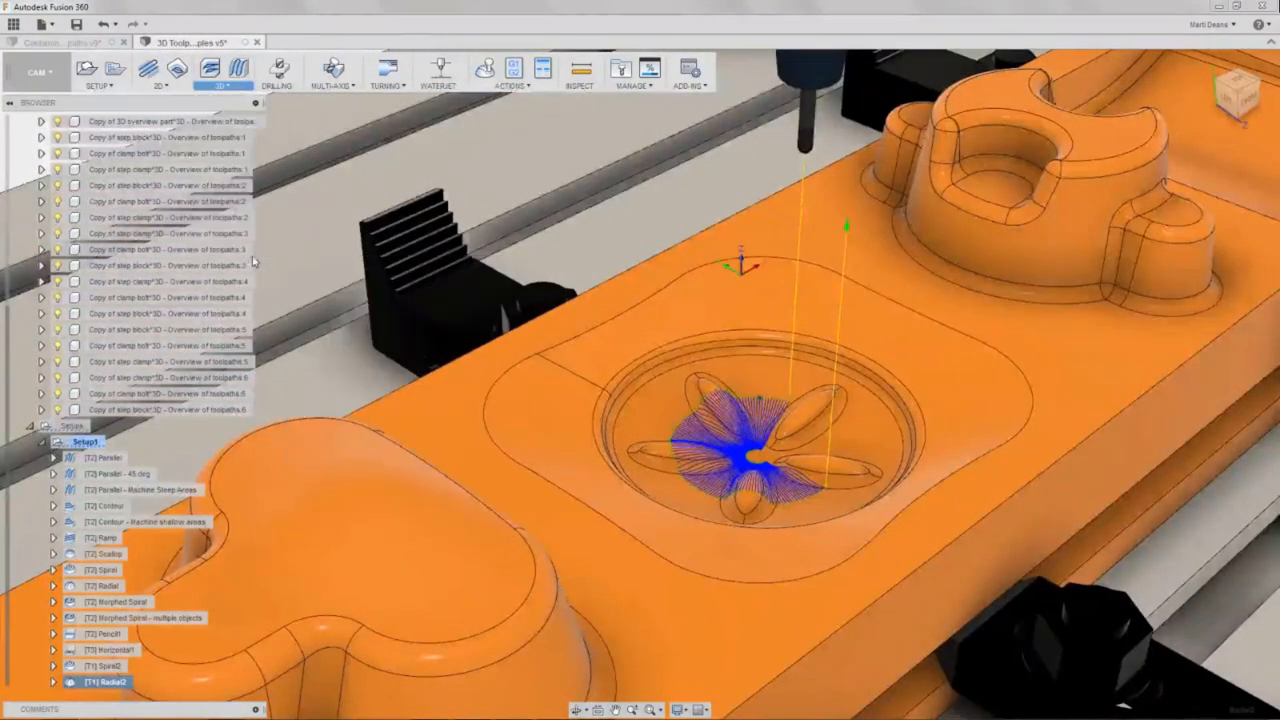
middle_click_drag(704, 328, 858, 292)
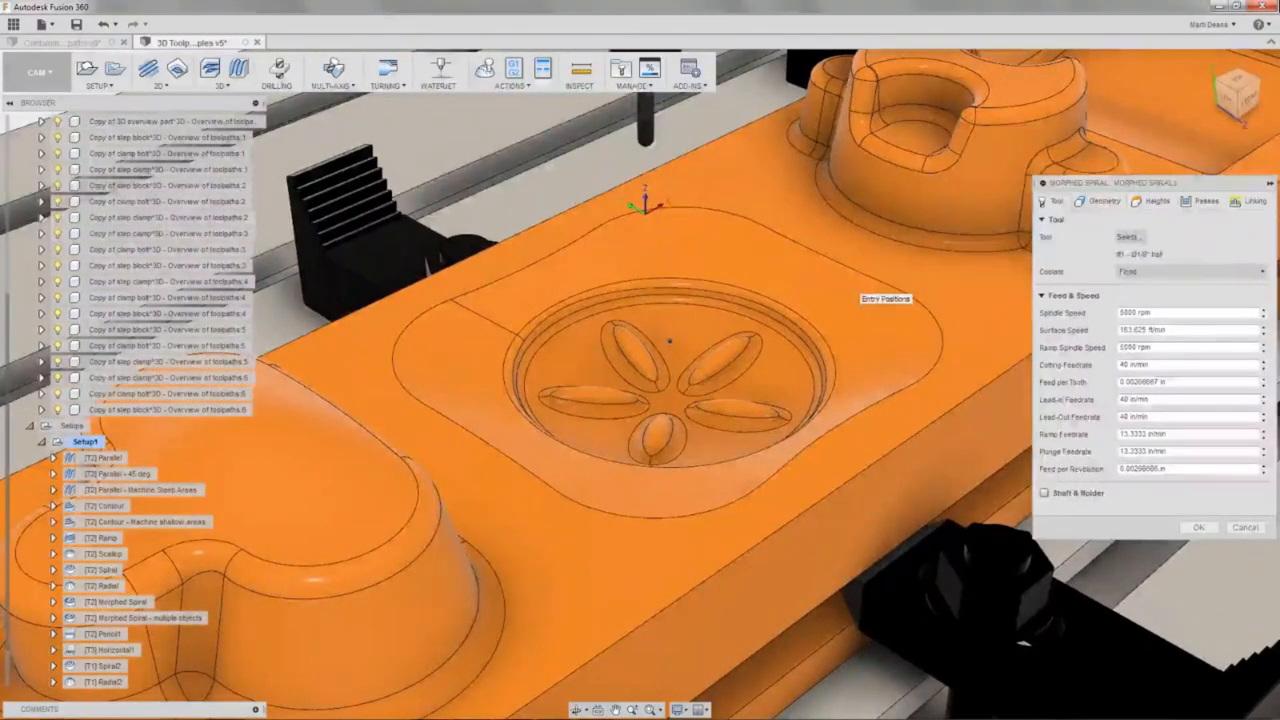
left_click(1104, 203)
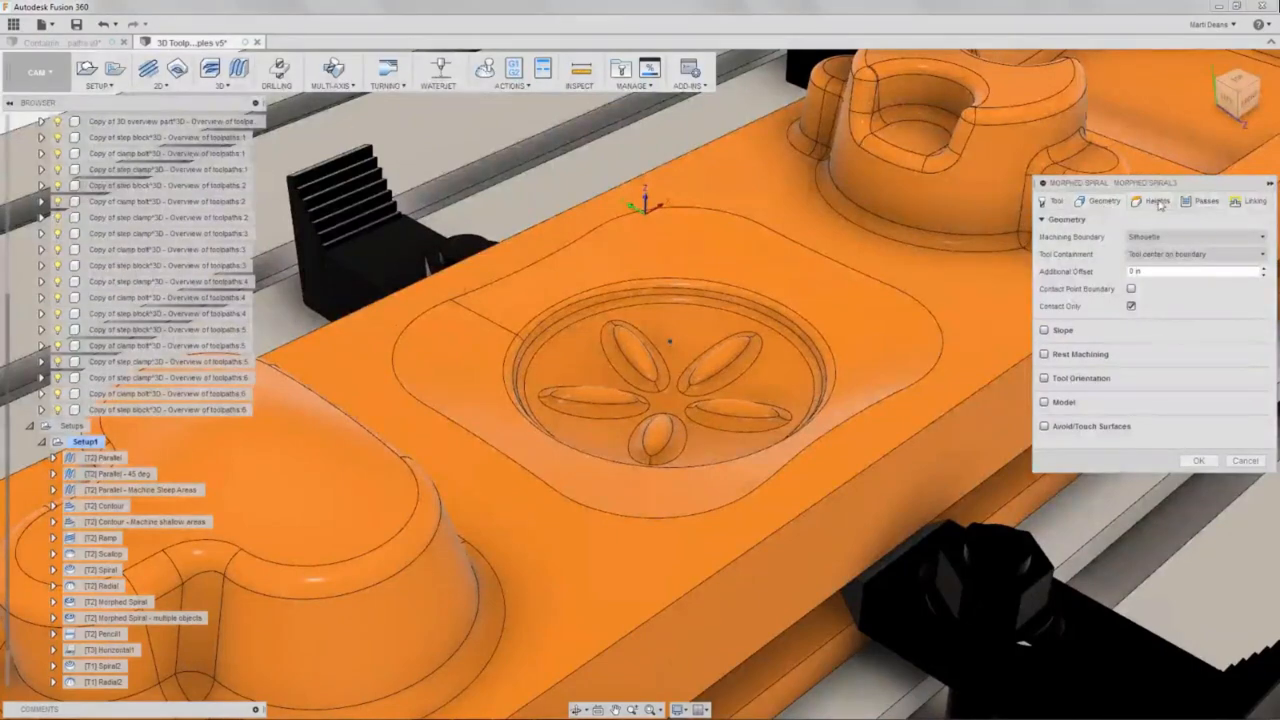
left_click(1168, 237)
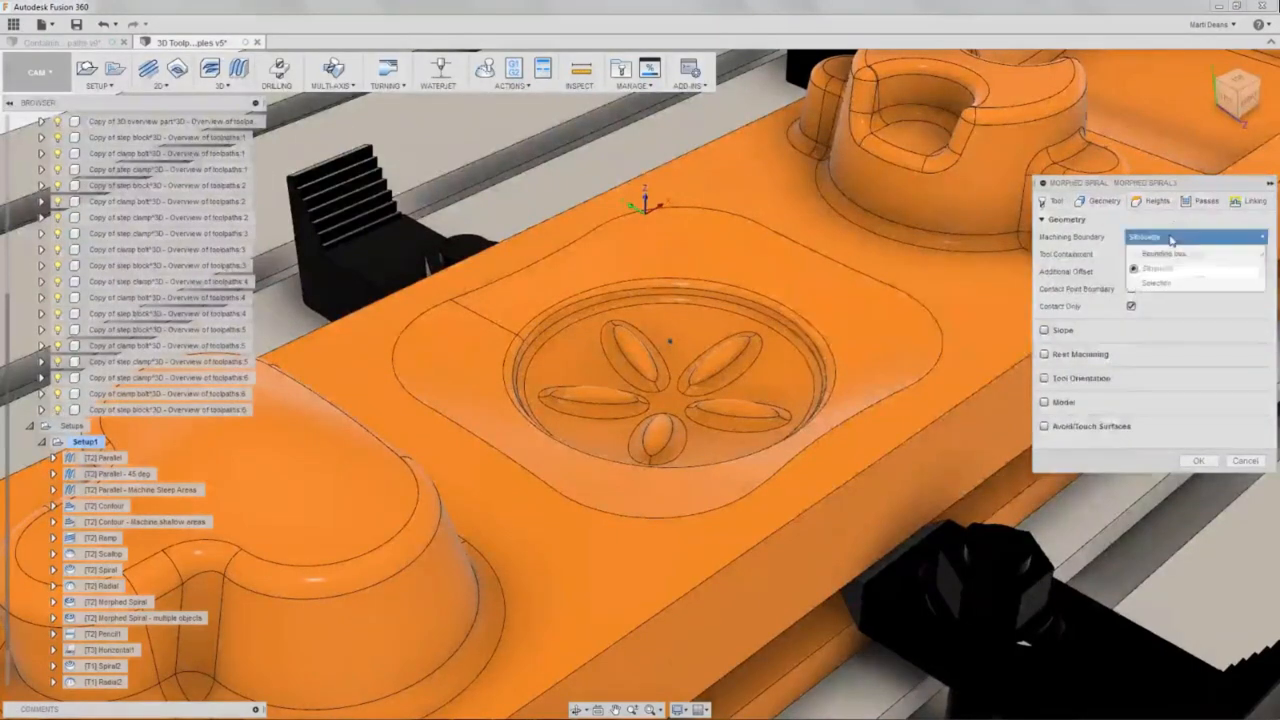
left_click(1156, 283)
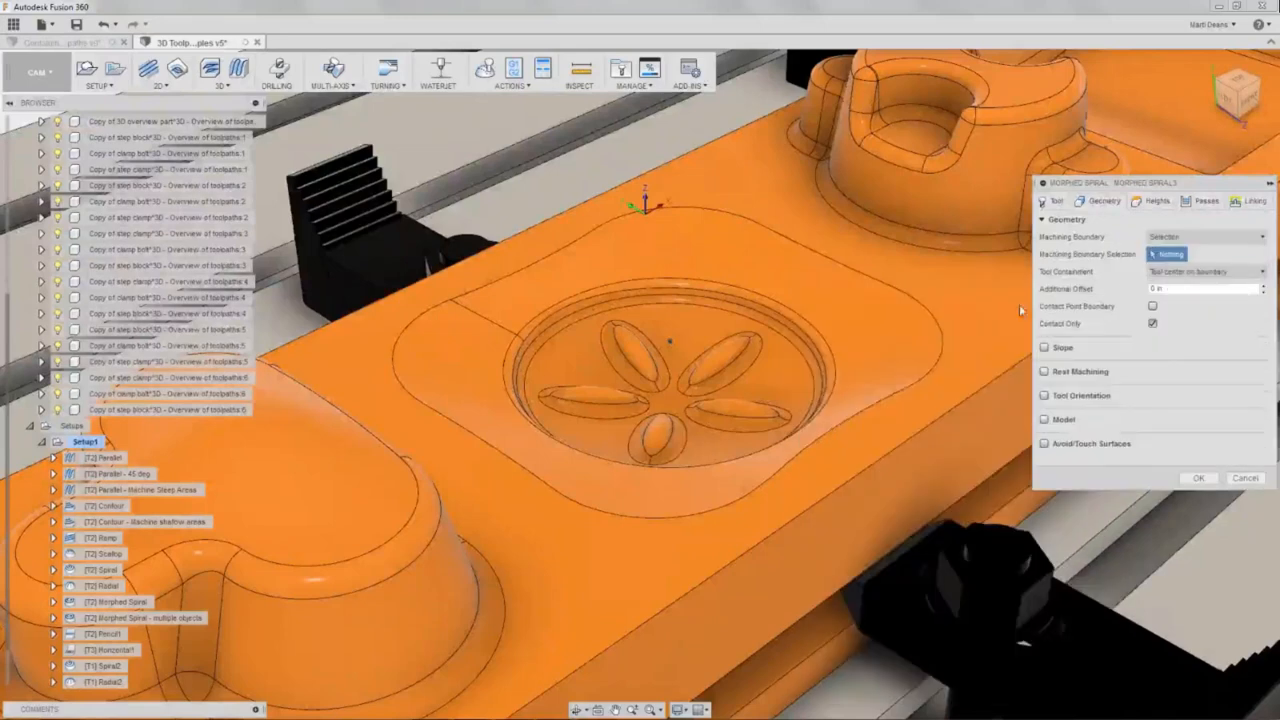
left_click(942, 352)
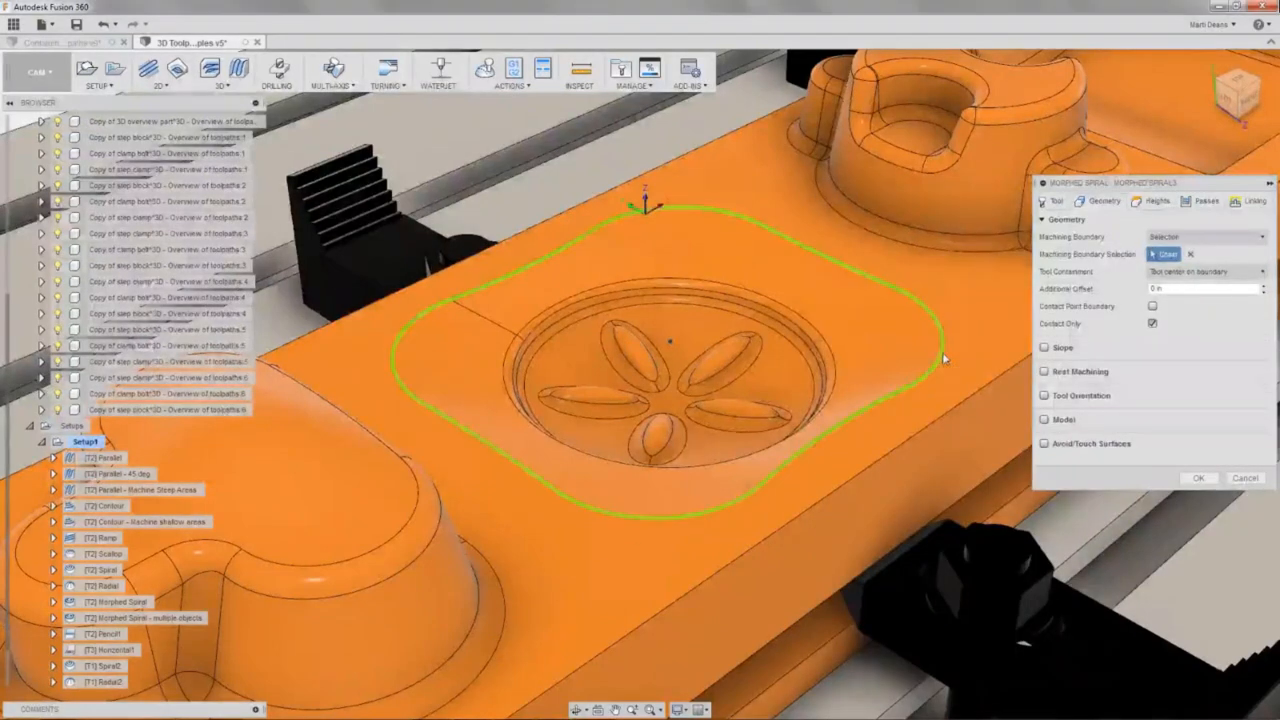
Add the circular rim of the flower recess as the second machining boundary chain, generate the Morphed Spiral toolpath and inspect its passes.
left_click(826, 362)
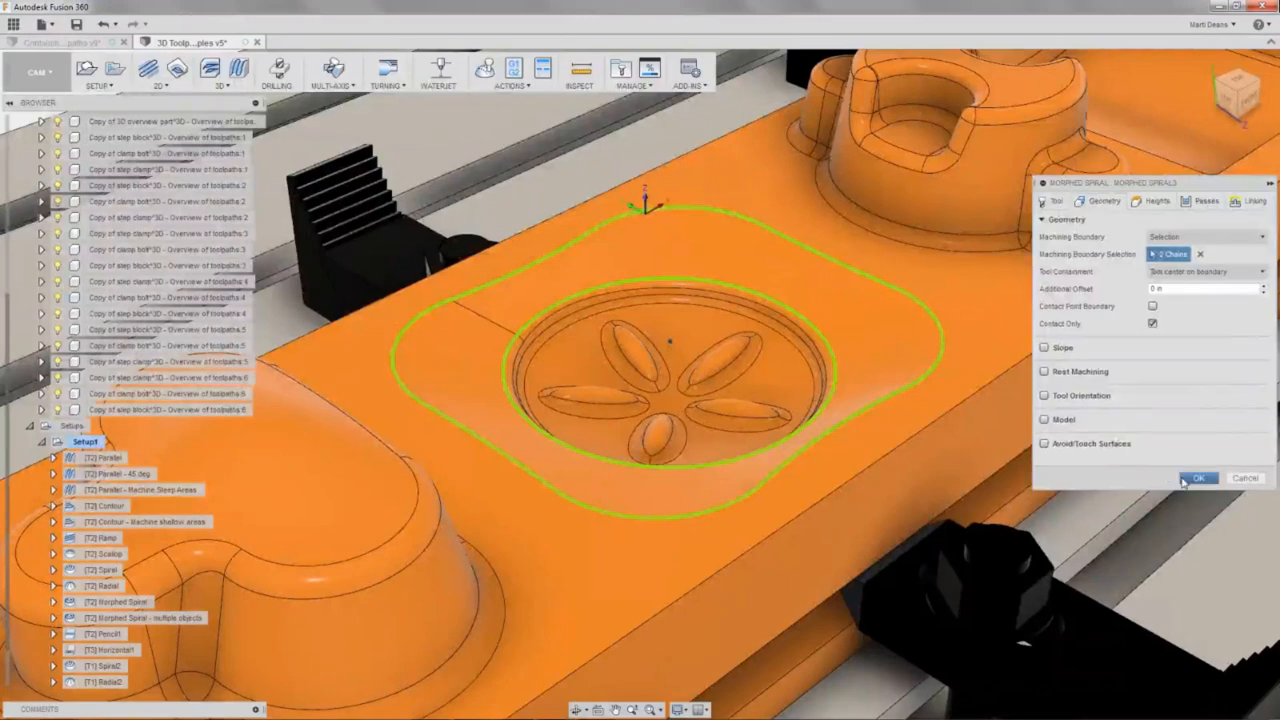
left_click(1197, 479)
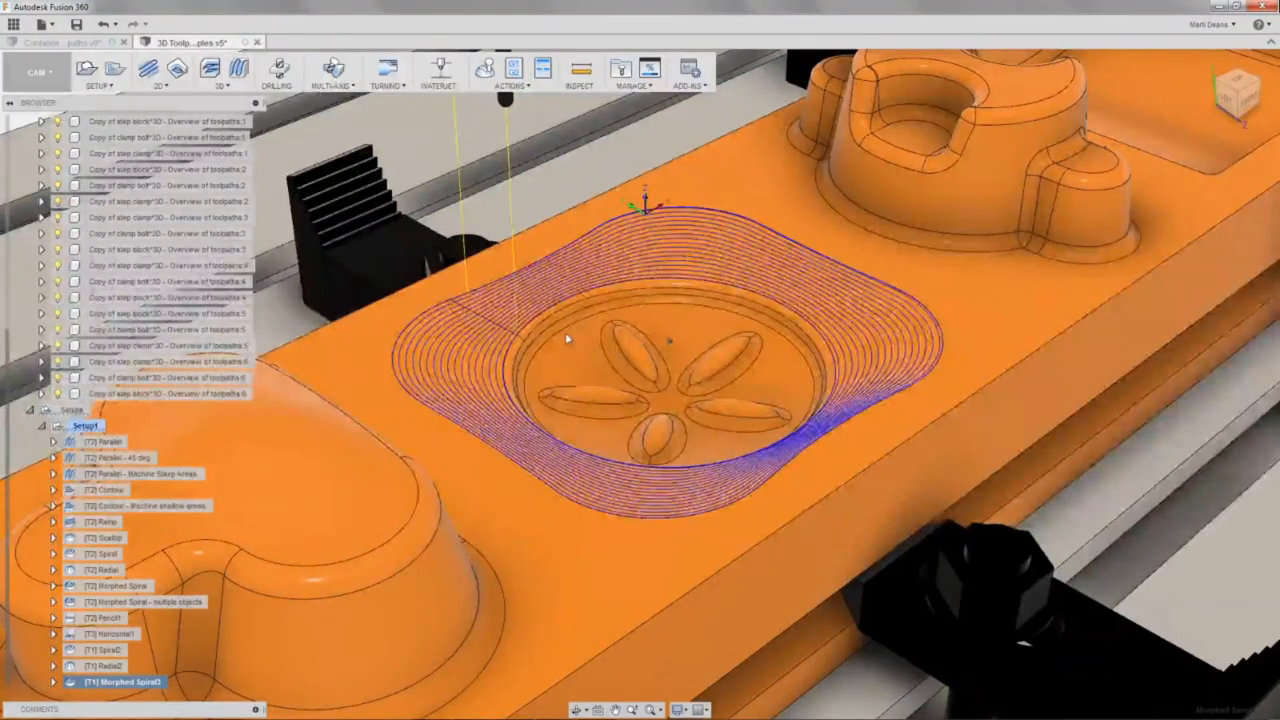
mouse_move(565, 332)
middle_mouse_down("shift")
mouse_move(568, 322)
mouse_move(578, 338)
middle_mouse_up("shift")
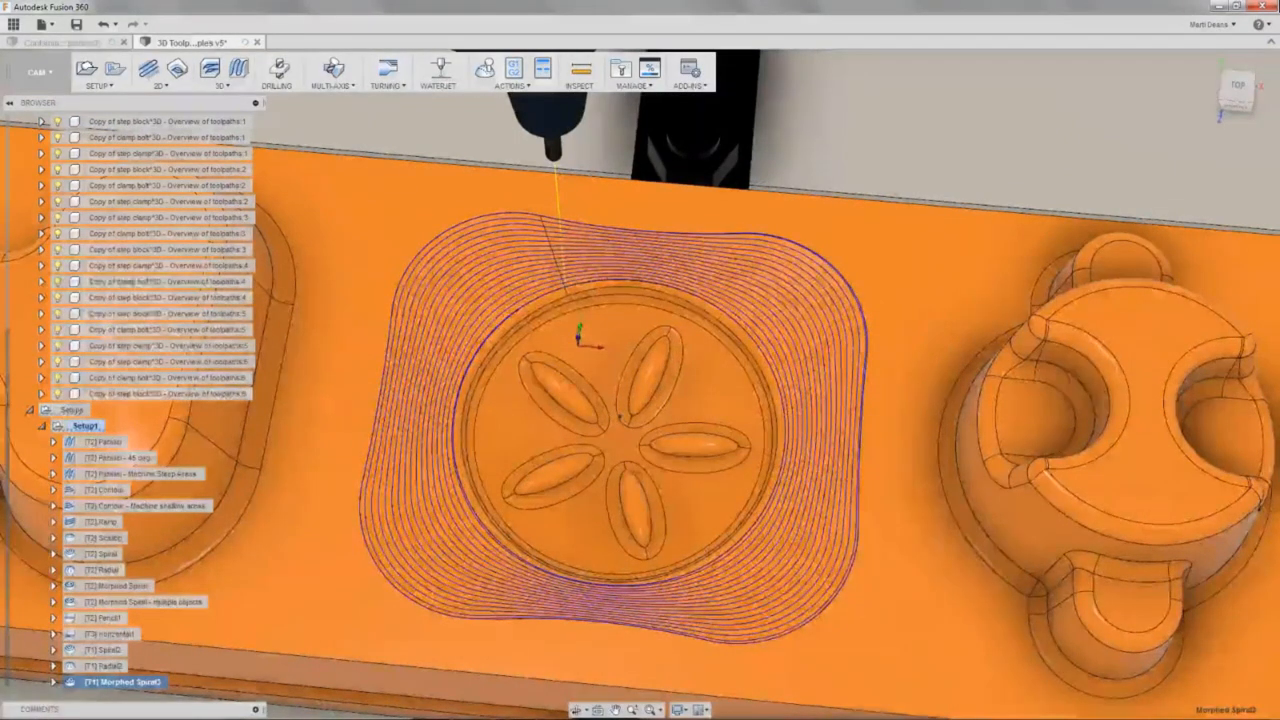
middle_click_drag(505, 371, 616, 288, "shift")
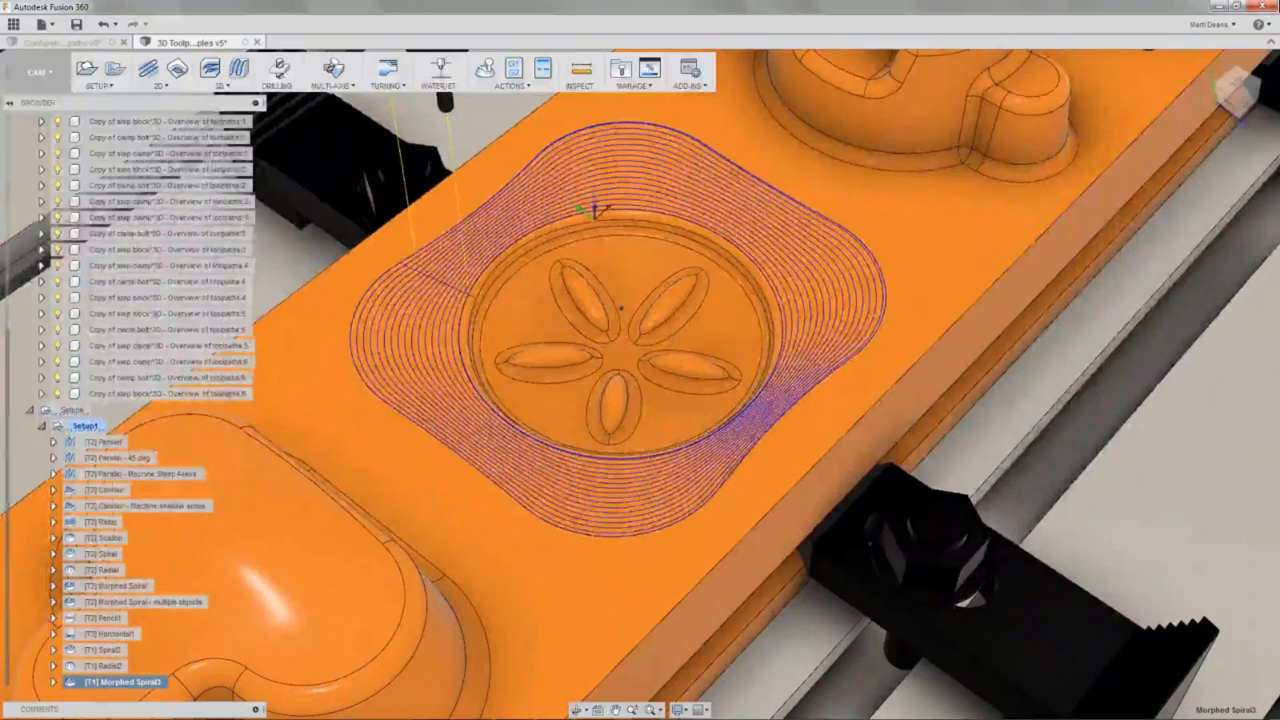
Start another 3D Morphed Spiral toolpath with its machining boundary set to Selection and pick the circular rim of the flower recess.
left_click(218, 87)
left_click(238, 261)
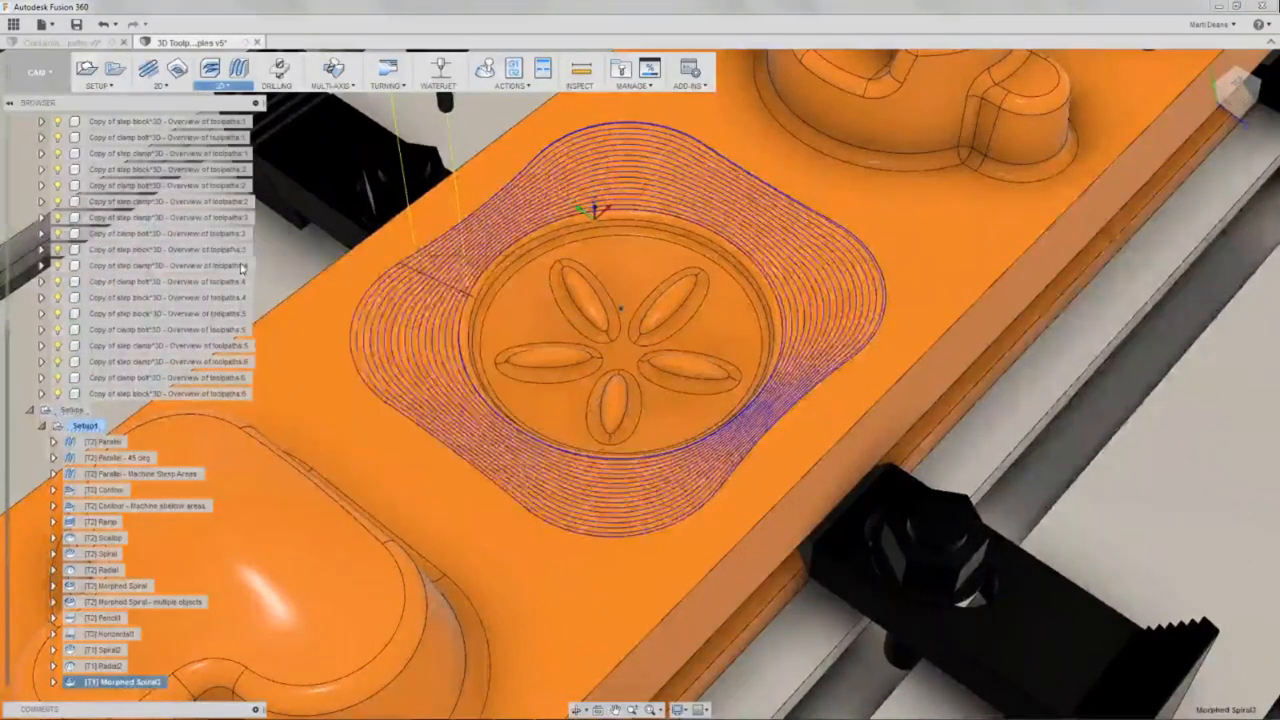
left_click(1106, 202)
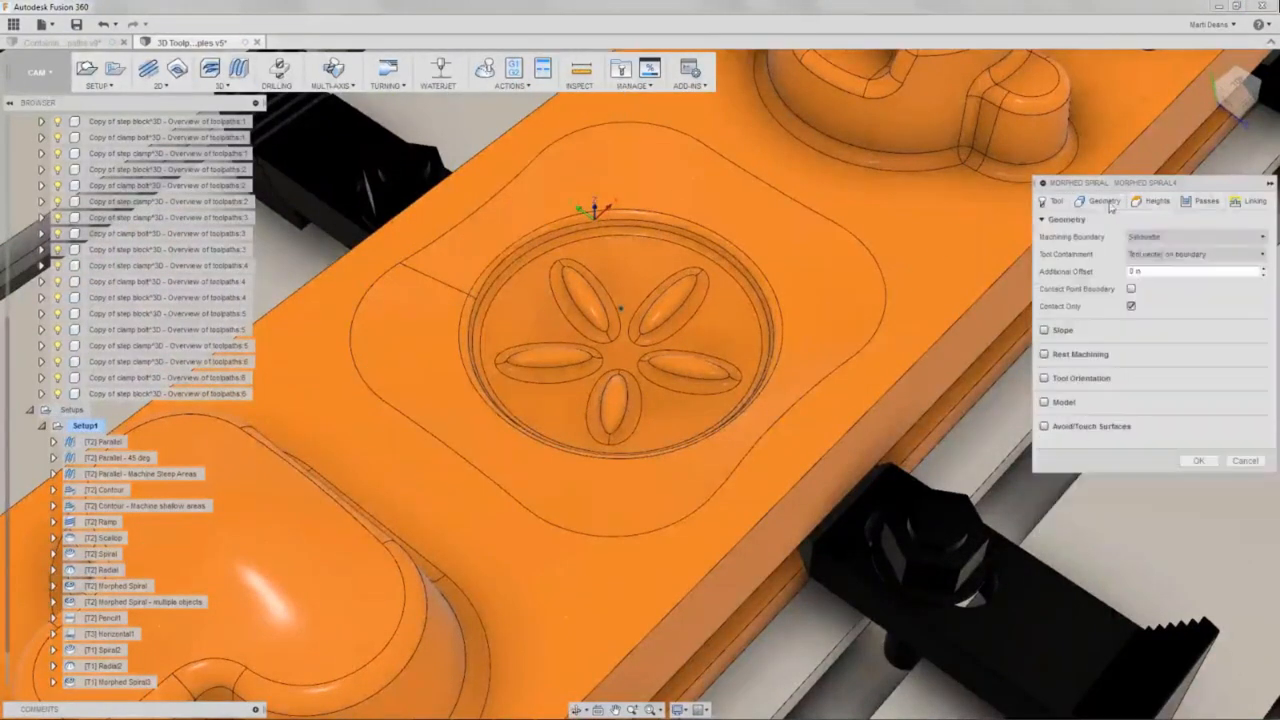
left_click(1154, 236)
left_click(1158, 277)
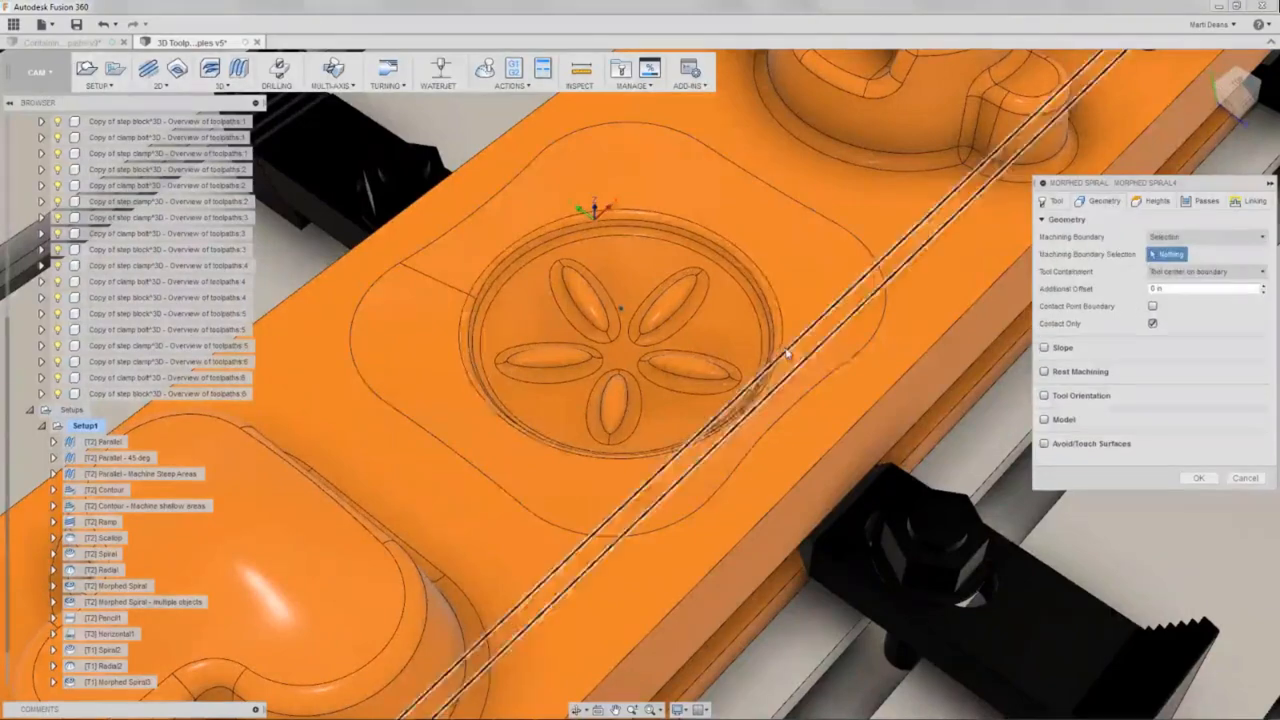
left_click(781, 355)
Add the outer outlines of all five flower petals to the machining boundary and generate the Morphed Spiral toolpath.
left_click(692, 322)
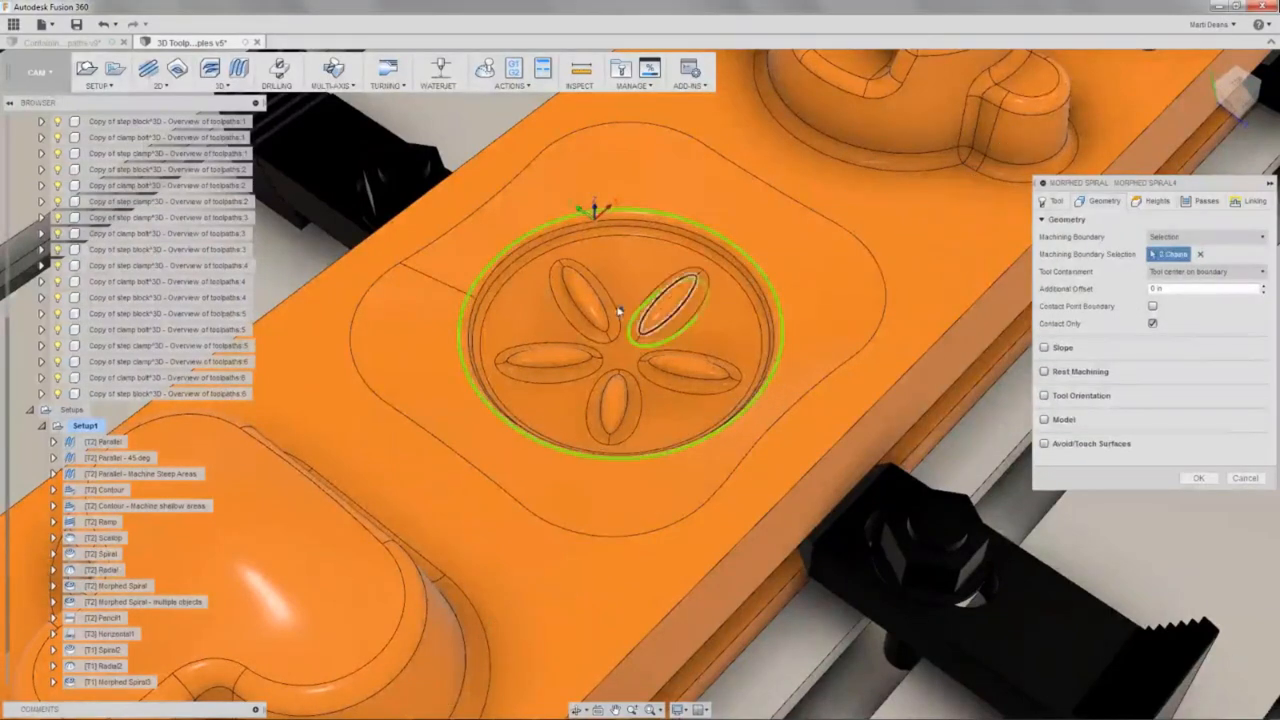
left_click(617, 311)
left_click(603, 365)
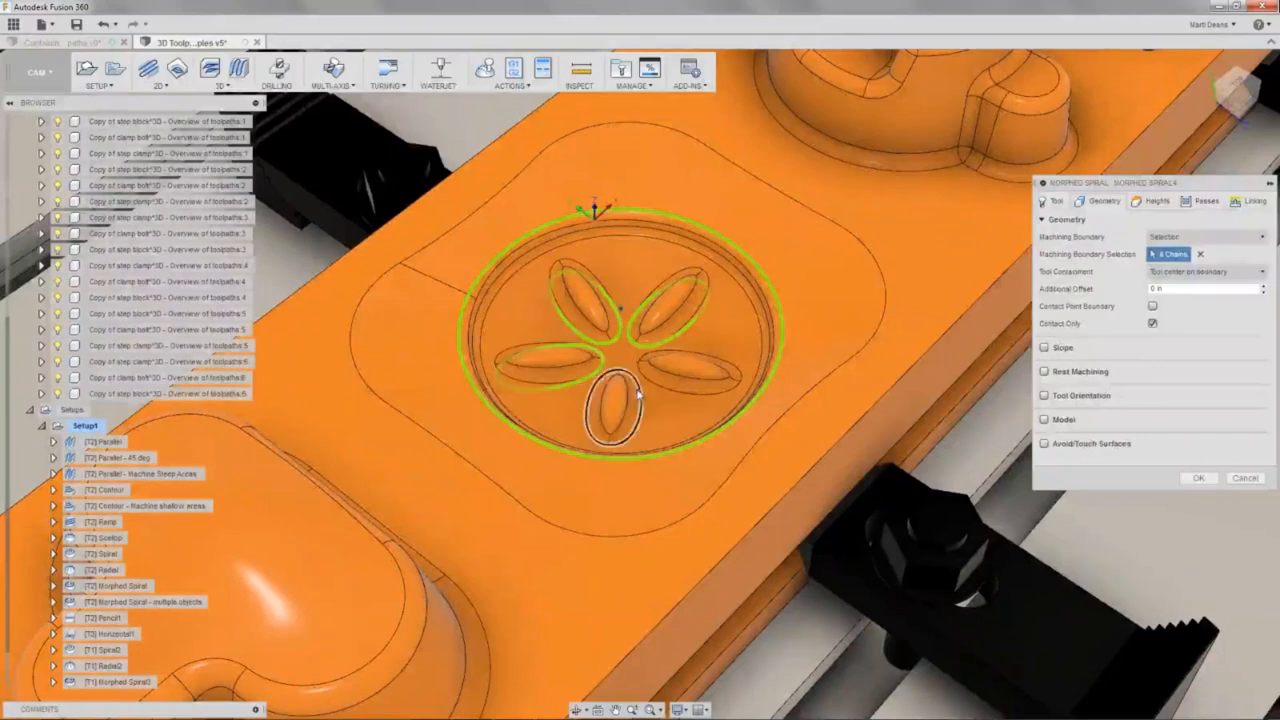
left_click(638, 397)
left_click(680, 385)
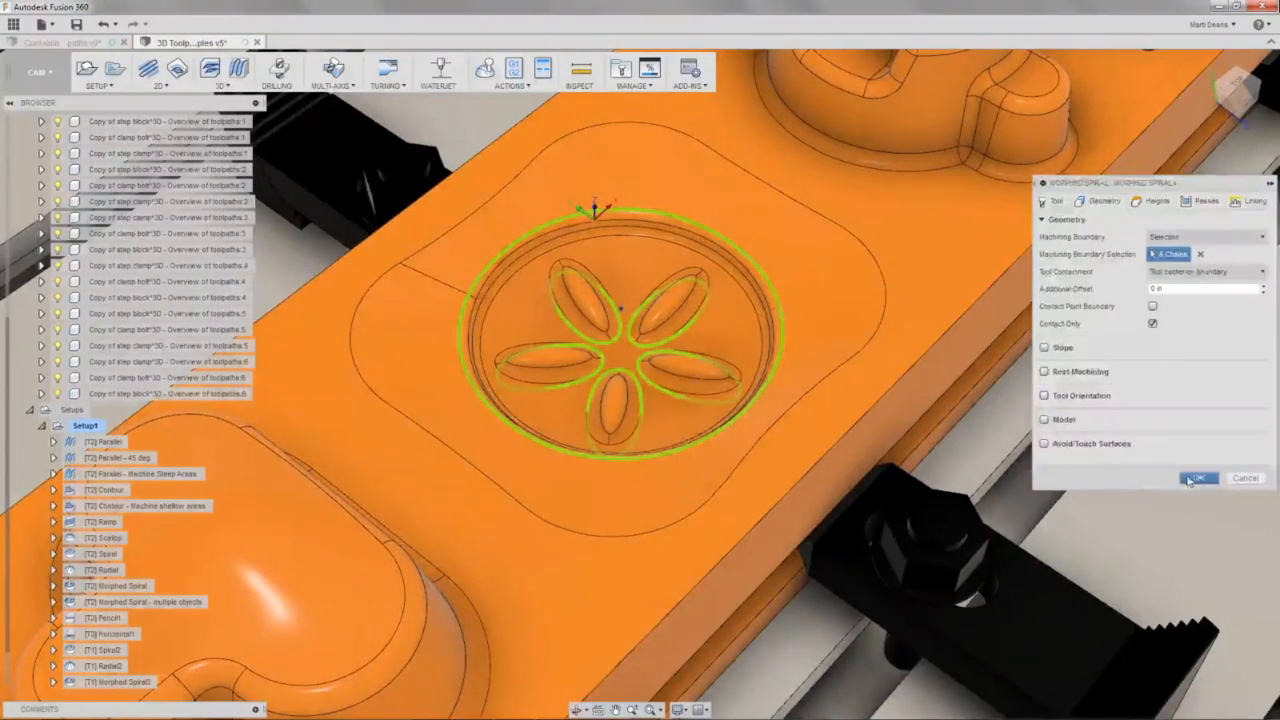
left_click(1198, 479)
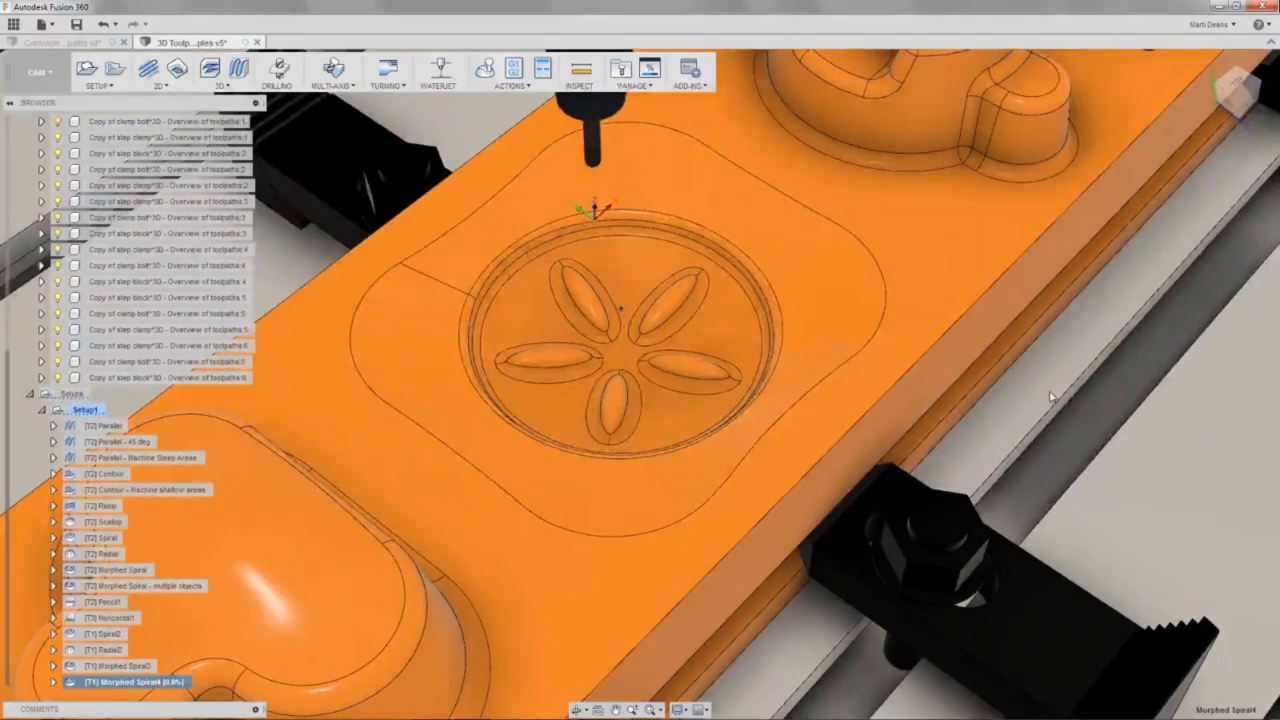
Examine the Morphed Spiral passes around the petals up close and from afar, and clear the toolpath selection to show the whole part.
scroll(604, 337, "up", 6)
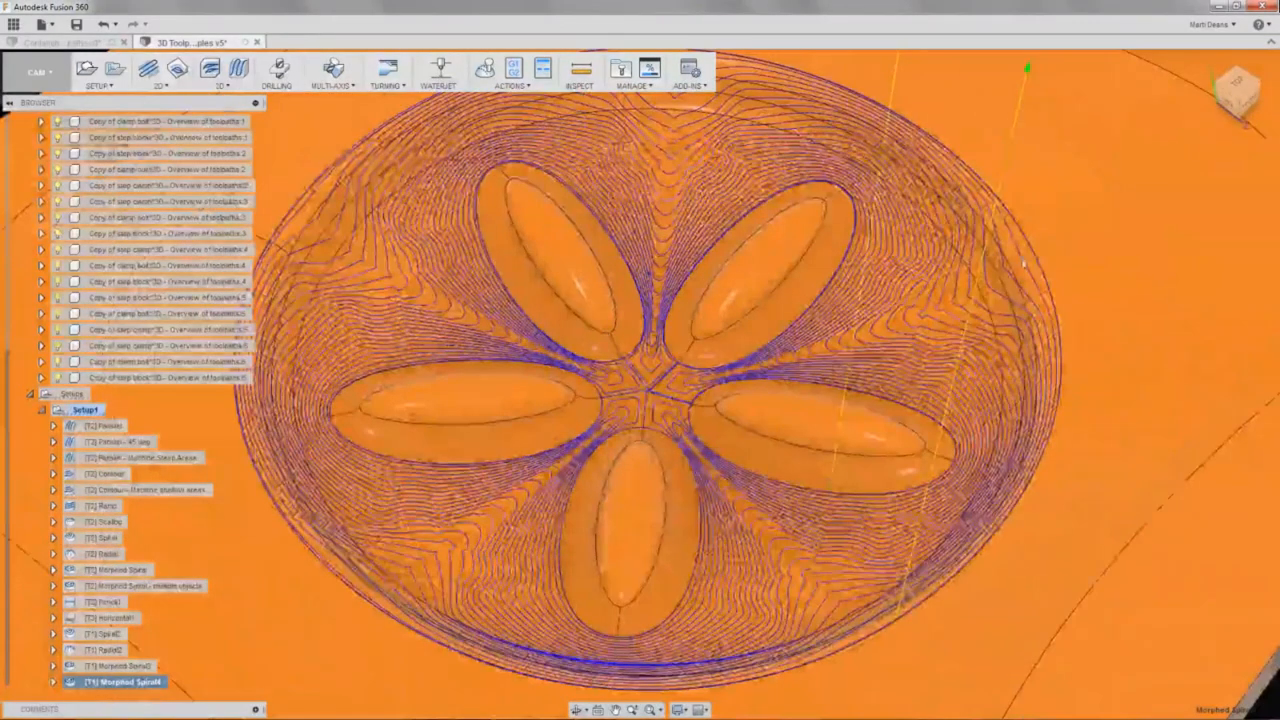
scroll(968, 352, "down", 5)
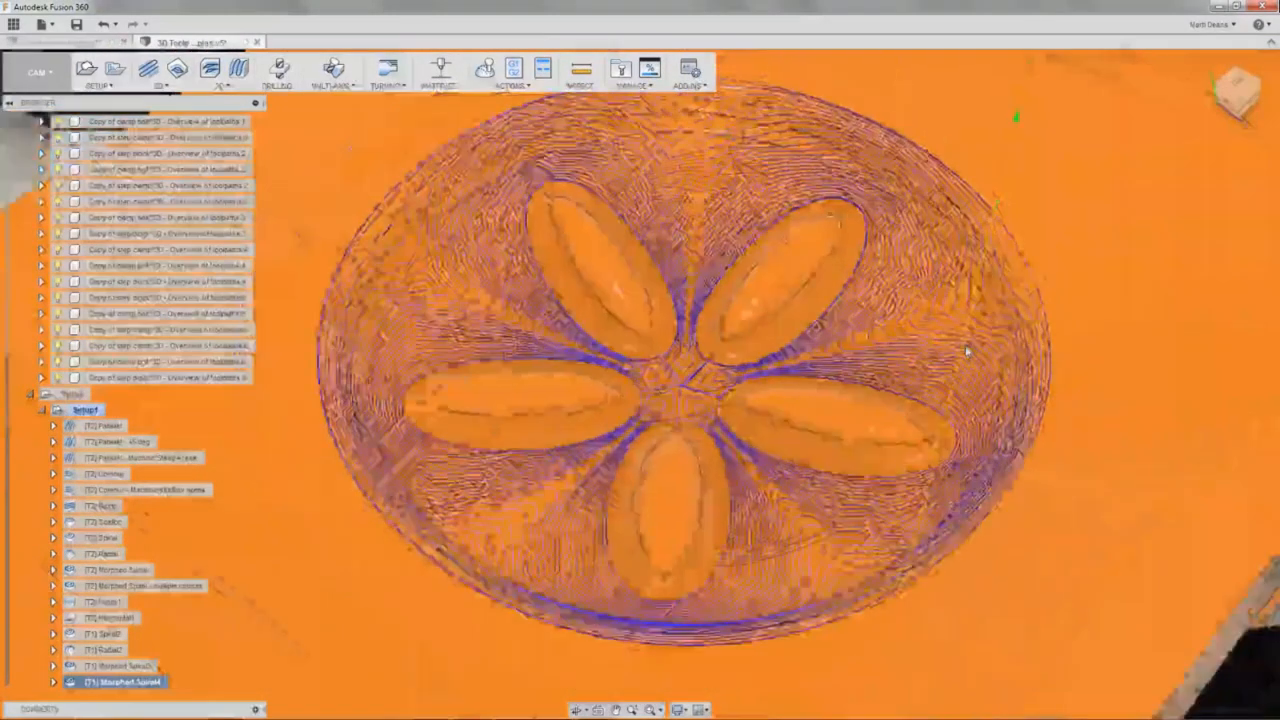
scroll(970, 350, "up", 1)
scroll(781, 331, "down", 8)
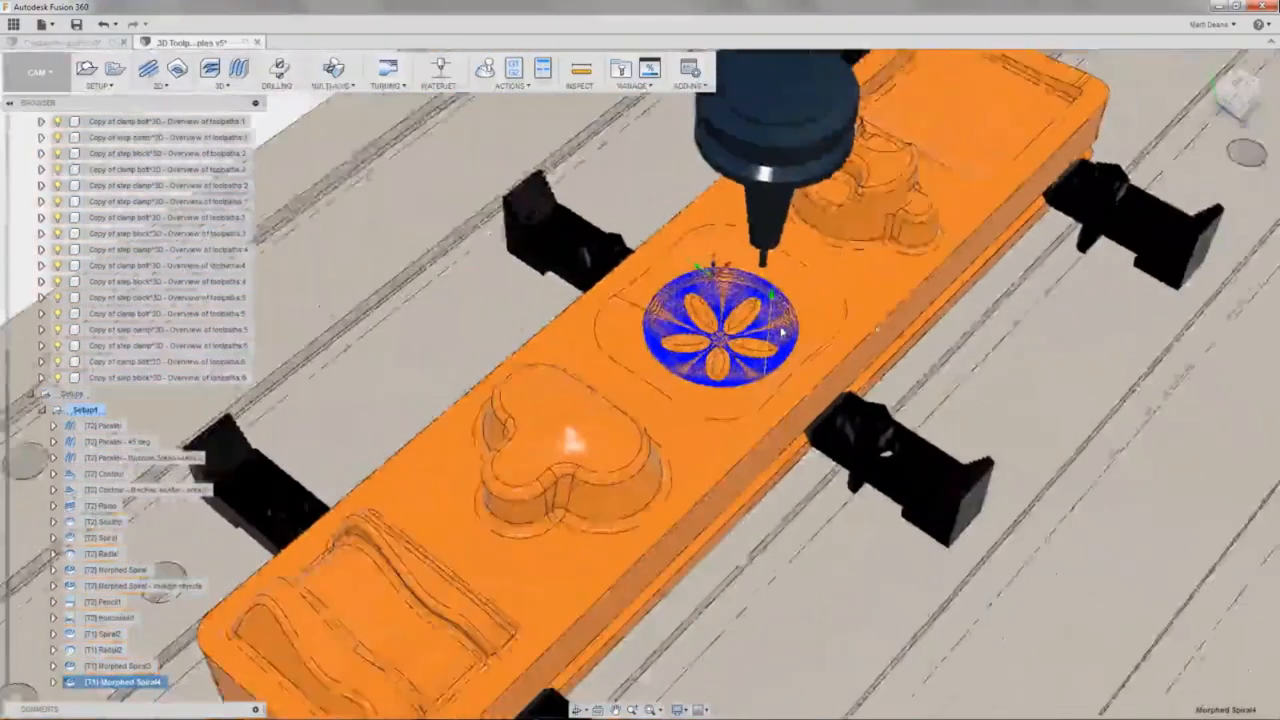
middle_click_drag(781, 331, 680, 262, "shift")
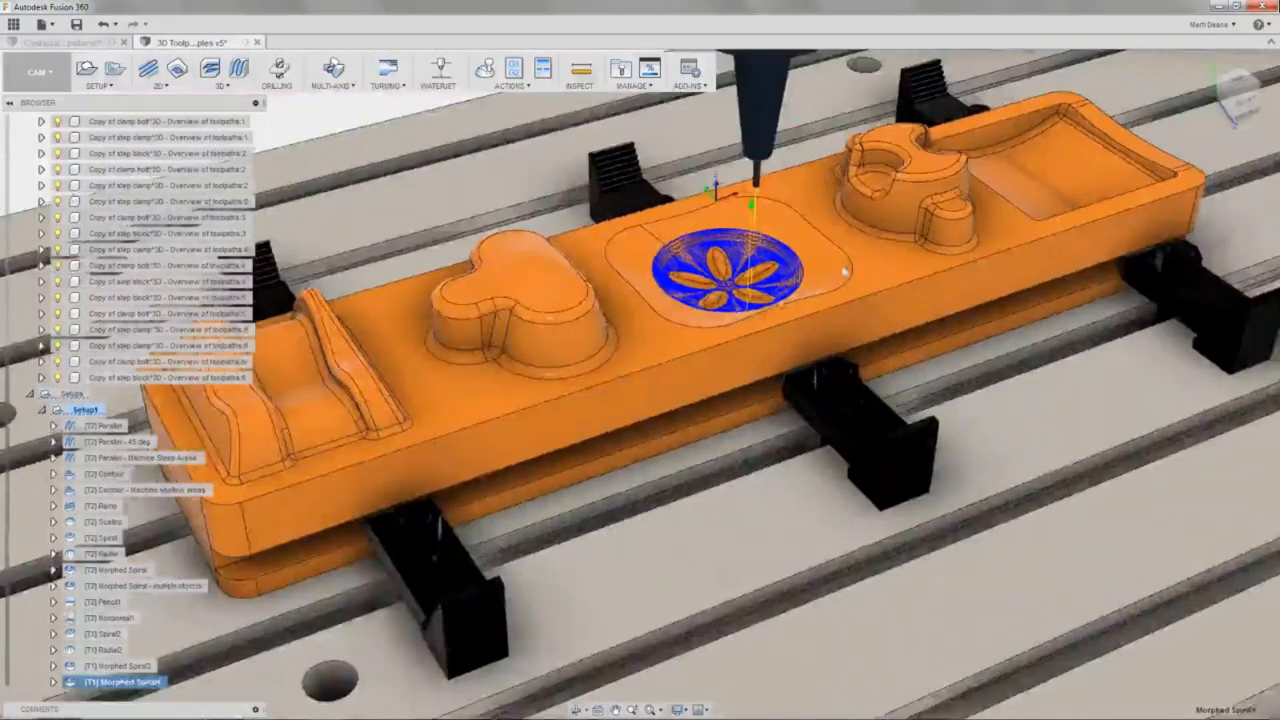
key("Escape")
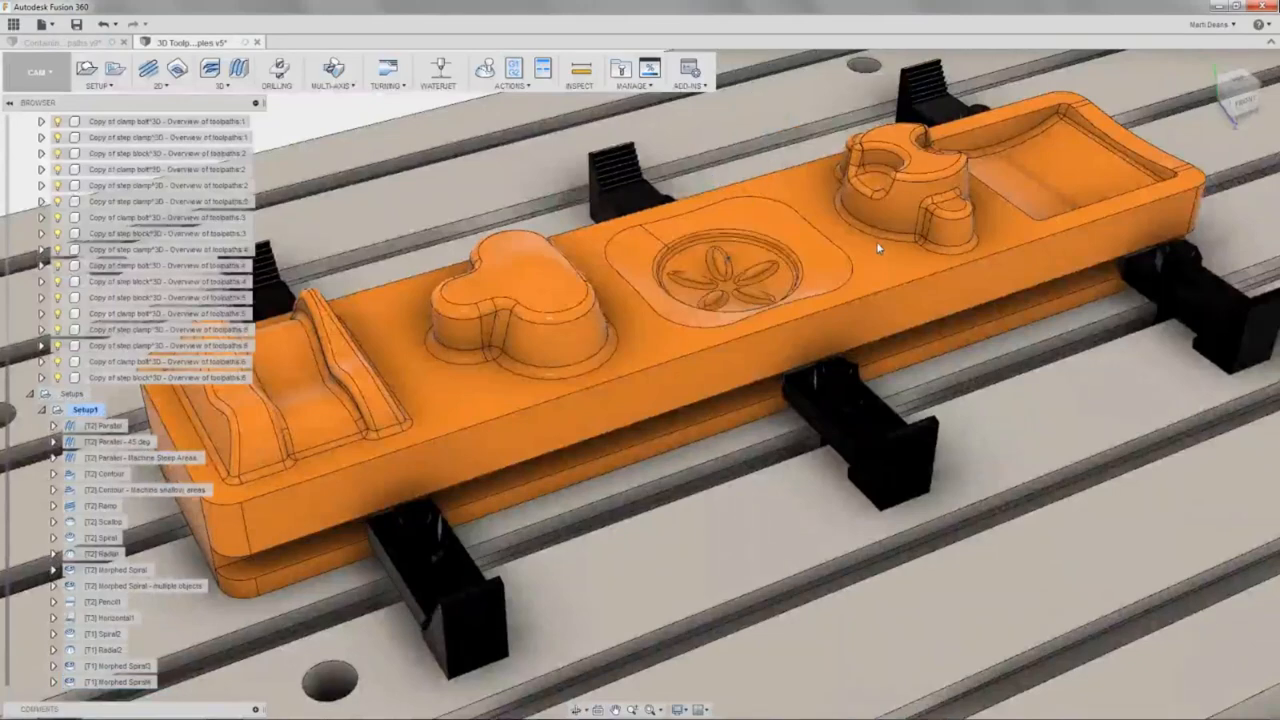
middle_click_drag(876, 243, 952, 251)
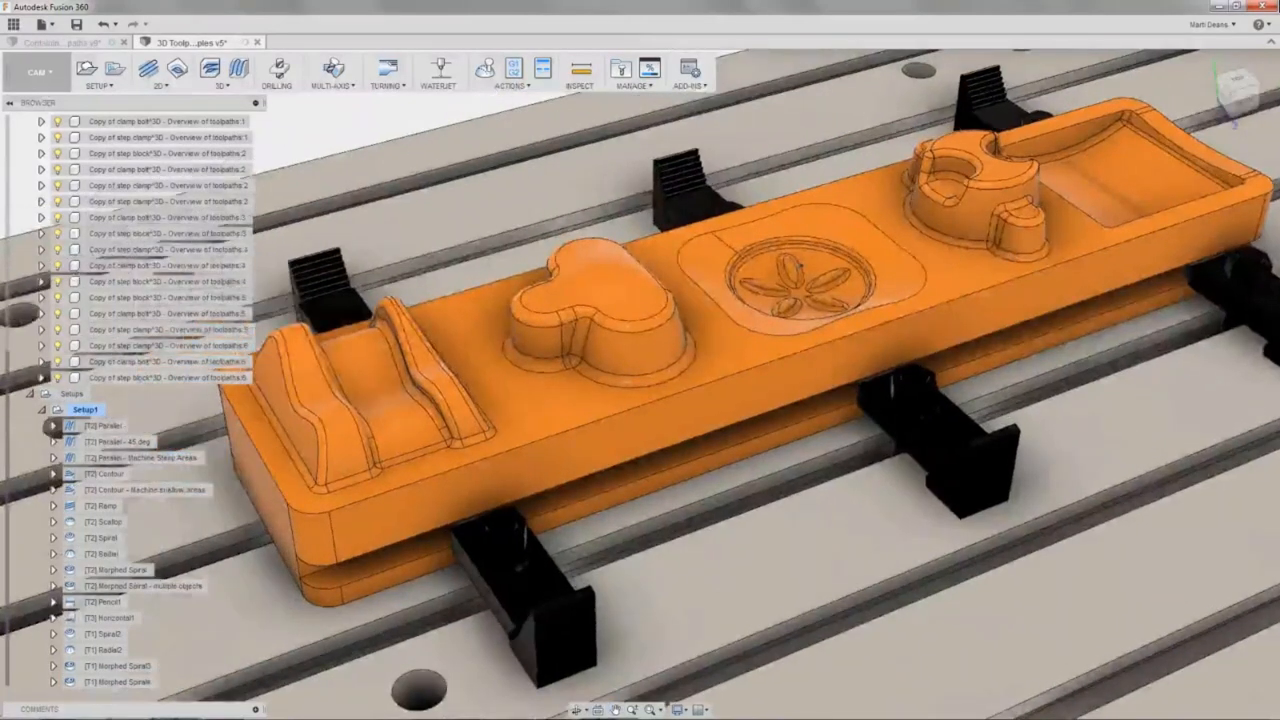